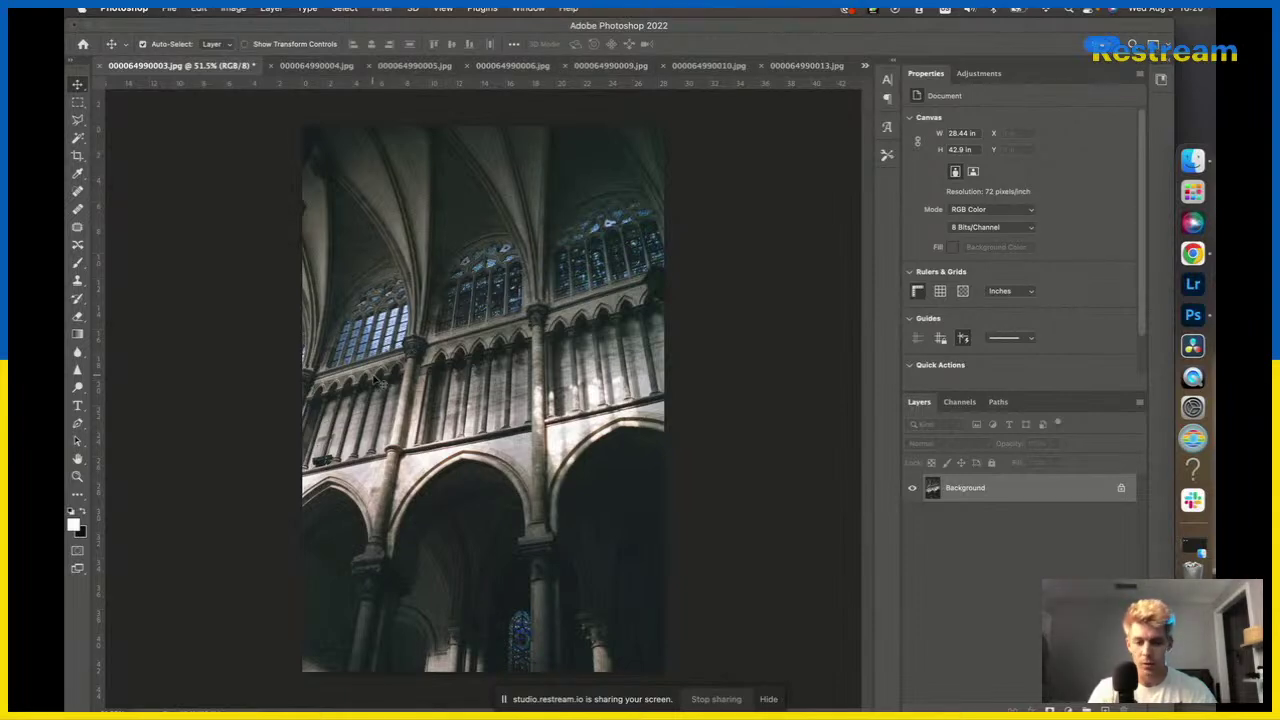
# Duplicate the Background layer of the cathedral photo and inspect the windows and arches up close.
pyautogui.press('super+j')
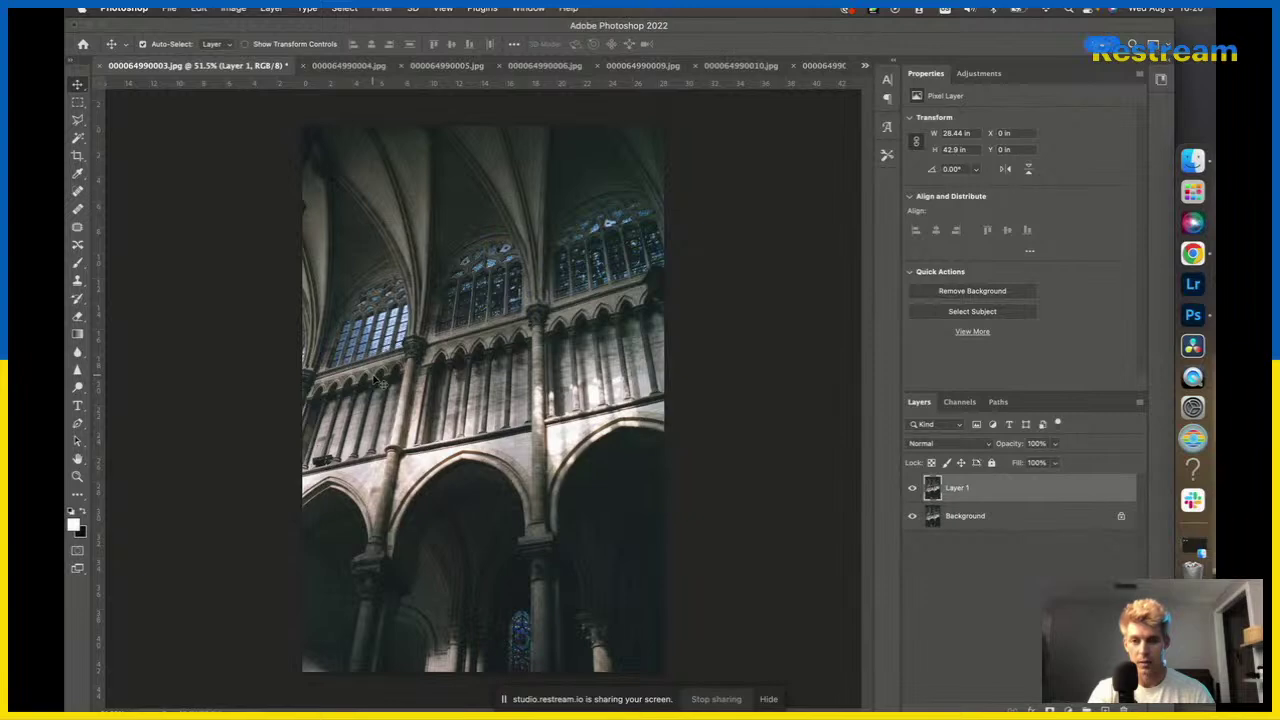
pyautogui.scroll(5, 547, 228)
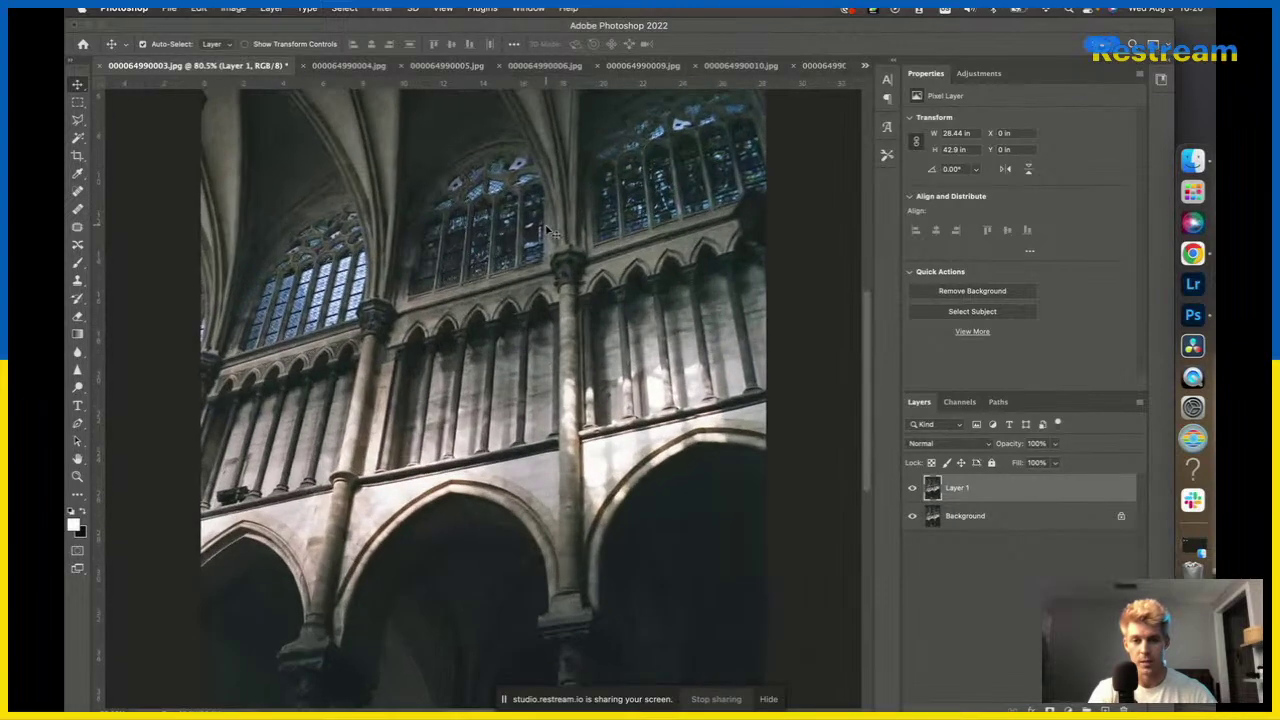
pyautogui.scroll(4, 657, 468)
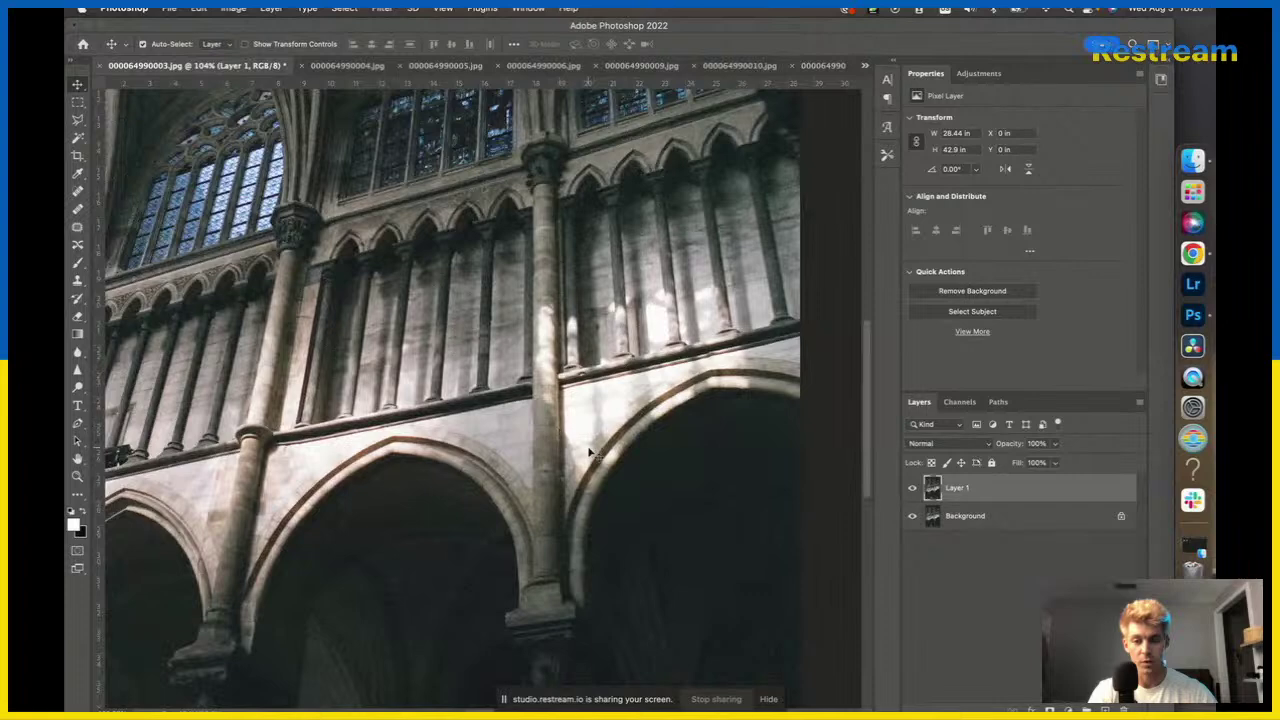
pyautogui.scroll(-5, 520, 478)
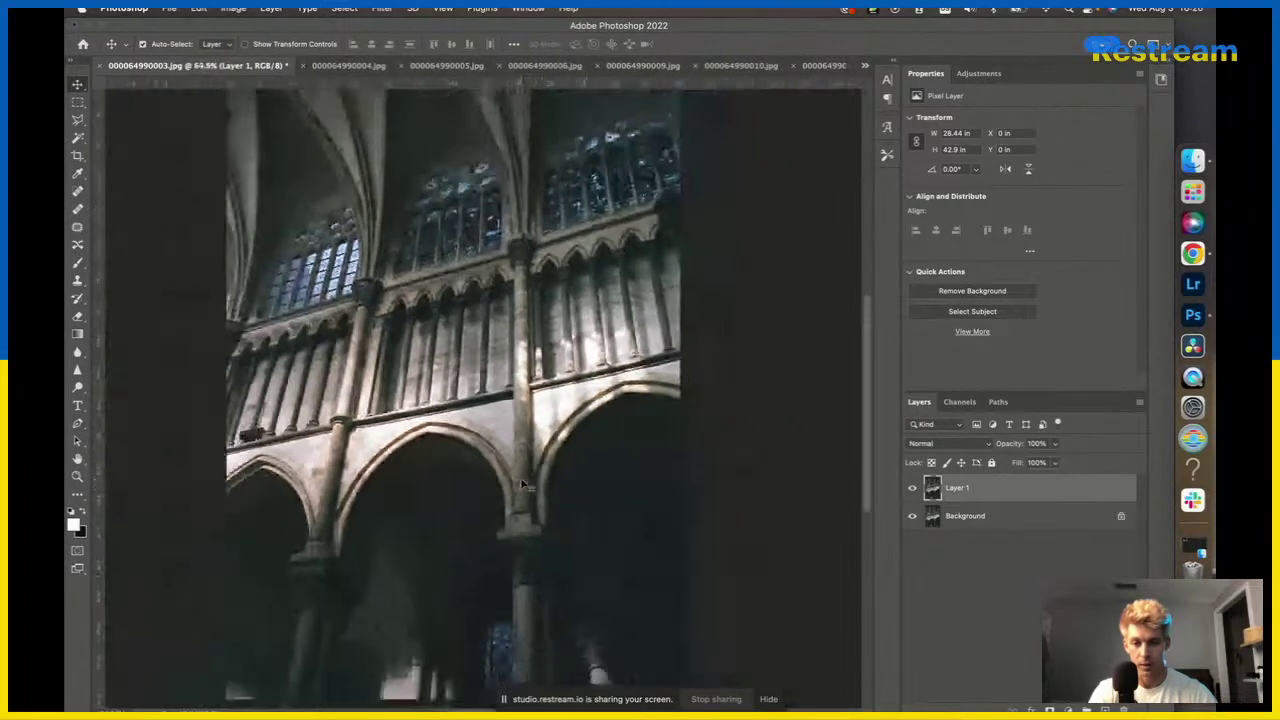
pyautogui.scroll(-2, 520, 485)
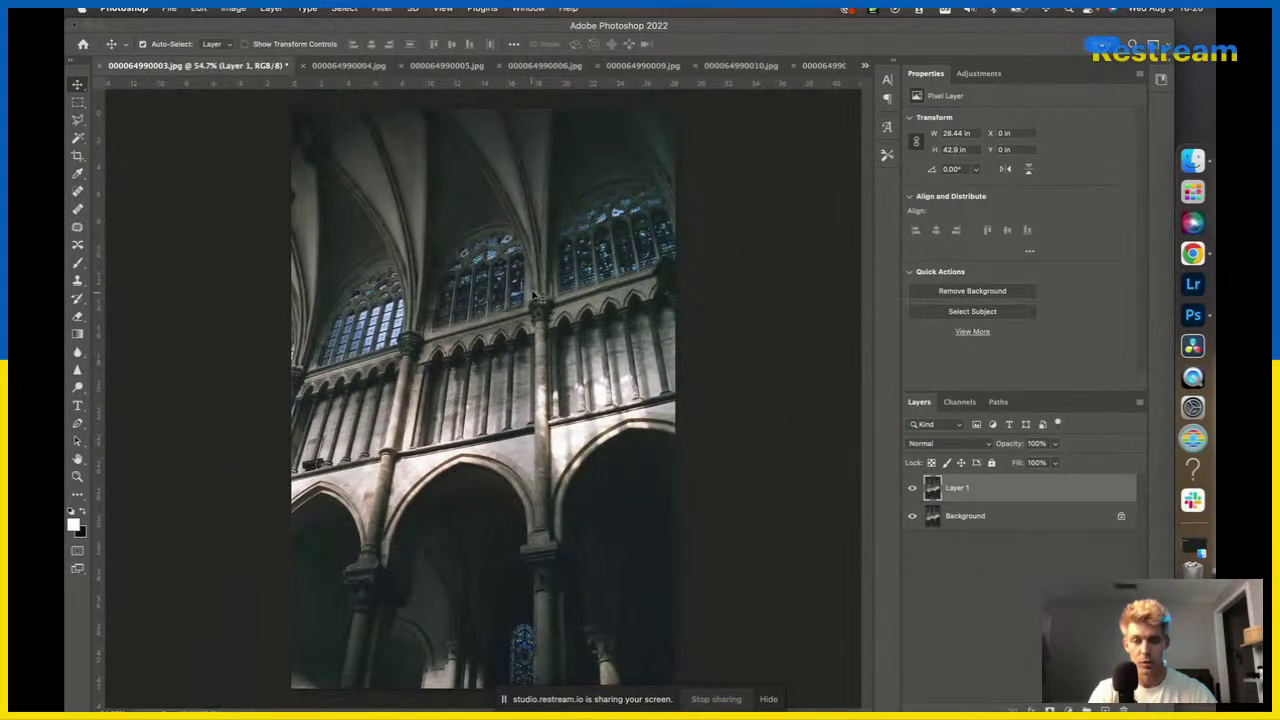
# Add a Curves adjustment layer above the duplicated photo and move its RGB black point to input 11.
pyautogui.click(978, 76)
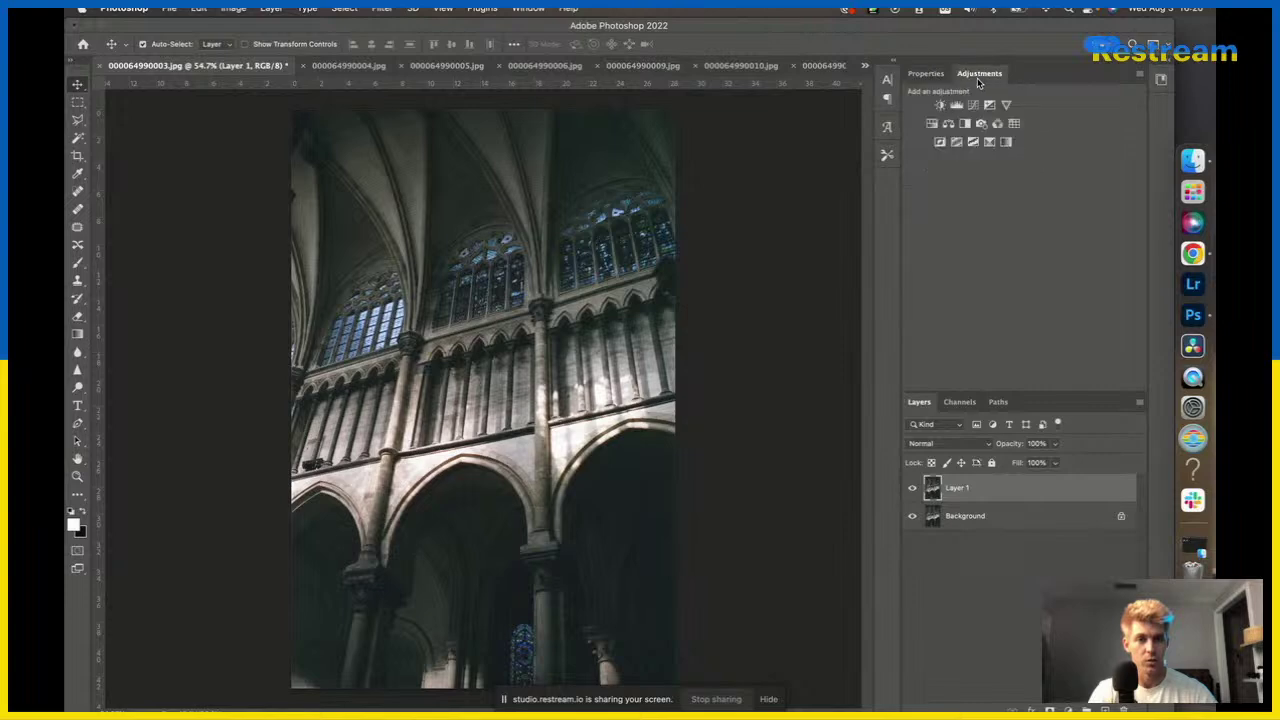
pyautogui.click(974, 107)
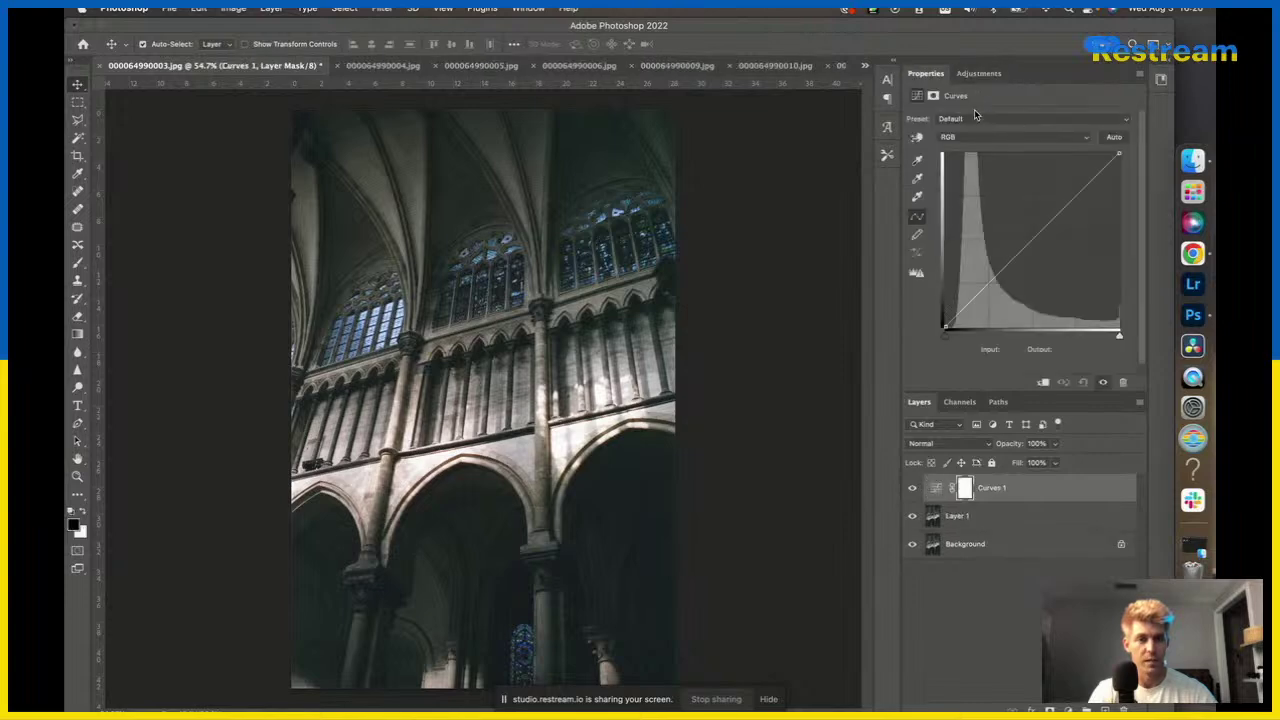
pyautogui.click(946, 342)
pyautogui.moveTo(946, 342); pyautogui.dragTo(953, 341)
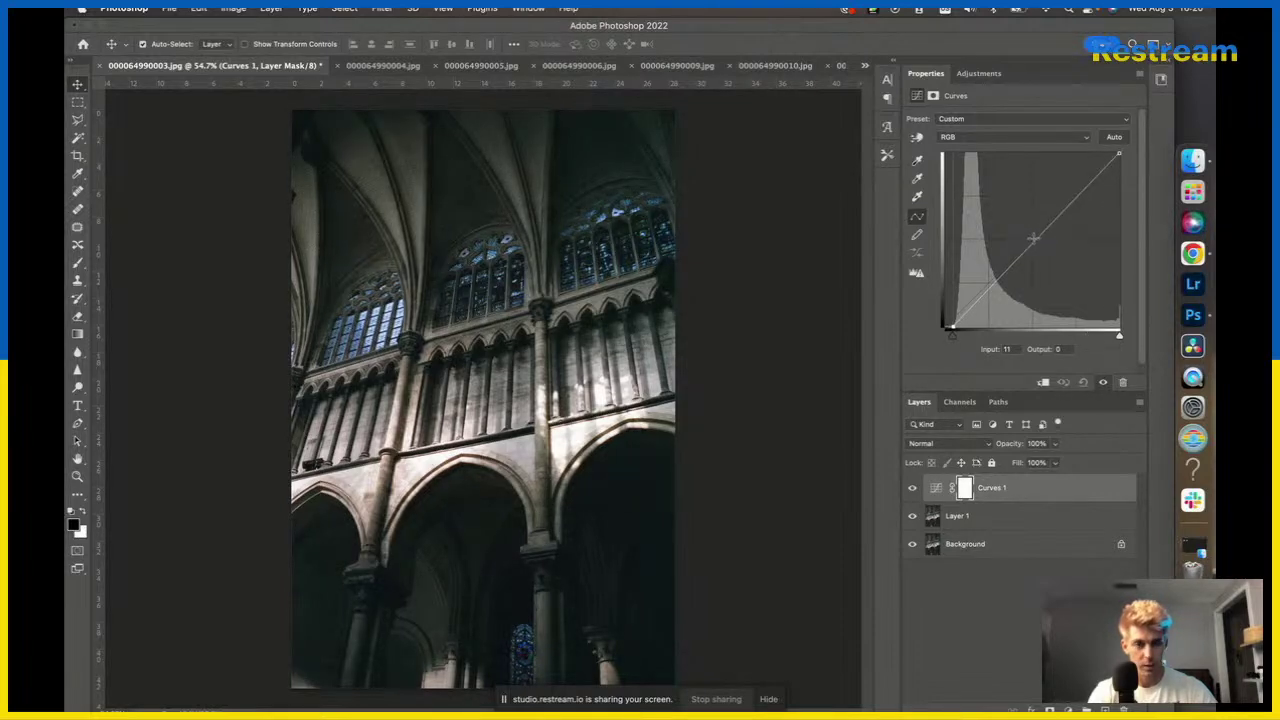
# Shape an RGB contrast curve by lowering a midtone point and placing a highlight point at input 178, output 193.
pyautogui.moveTo(1033, 237); pyautogui.dragTo(1013, 265)
pyautogui.moveTo(1076, 197); pyautogui.dragTo(1071, 197)
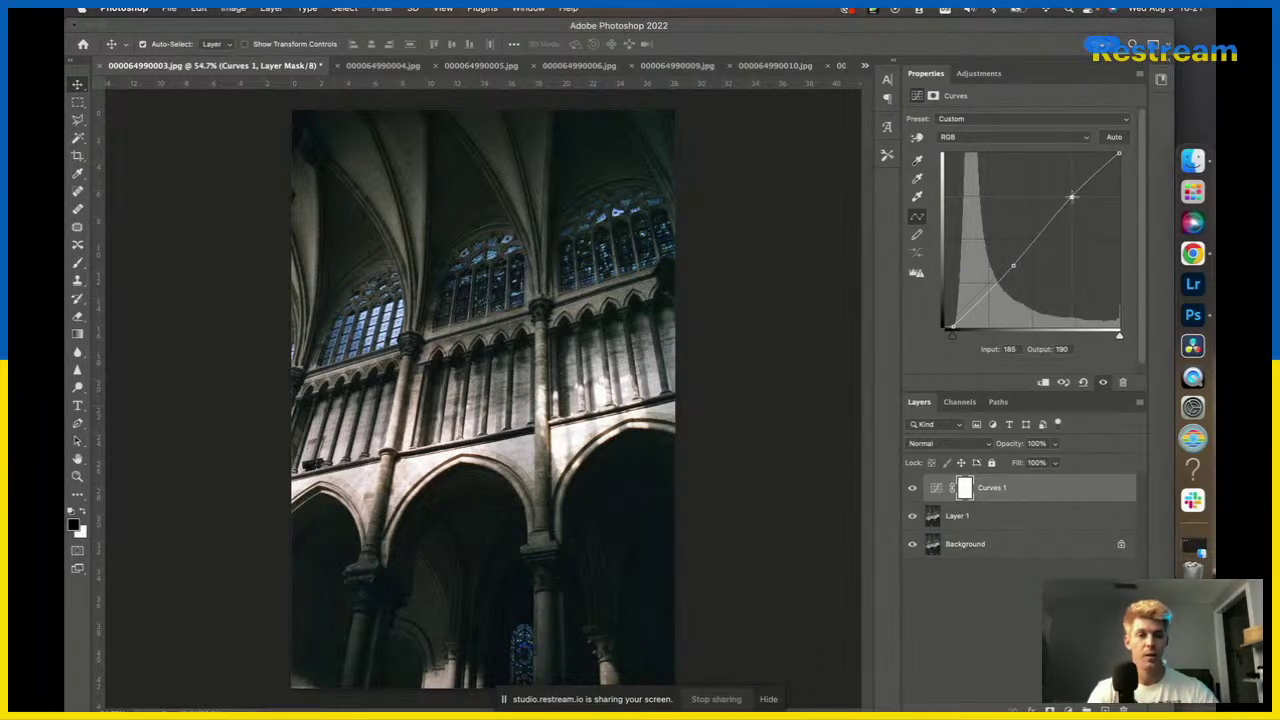
pyautogui.moveTo(1072, 196); pyautogui.dragTo(1067, 196)
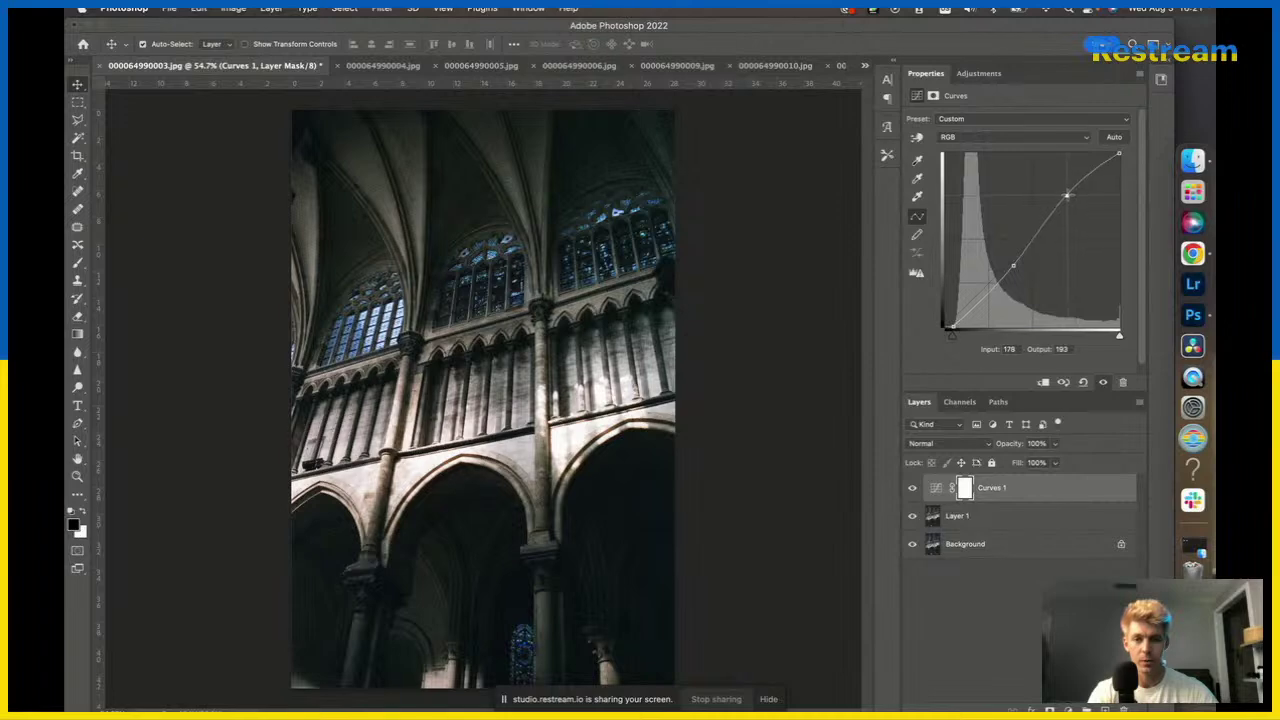
# Refine the RGB curve's lower point to input 89, output 83, and ease the black point back to input 6.
pyautogui.moveTo(1013, 265); pyautogui.dragTo(1011, 267)
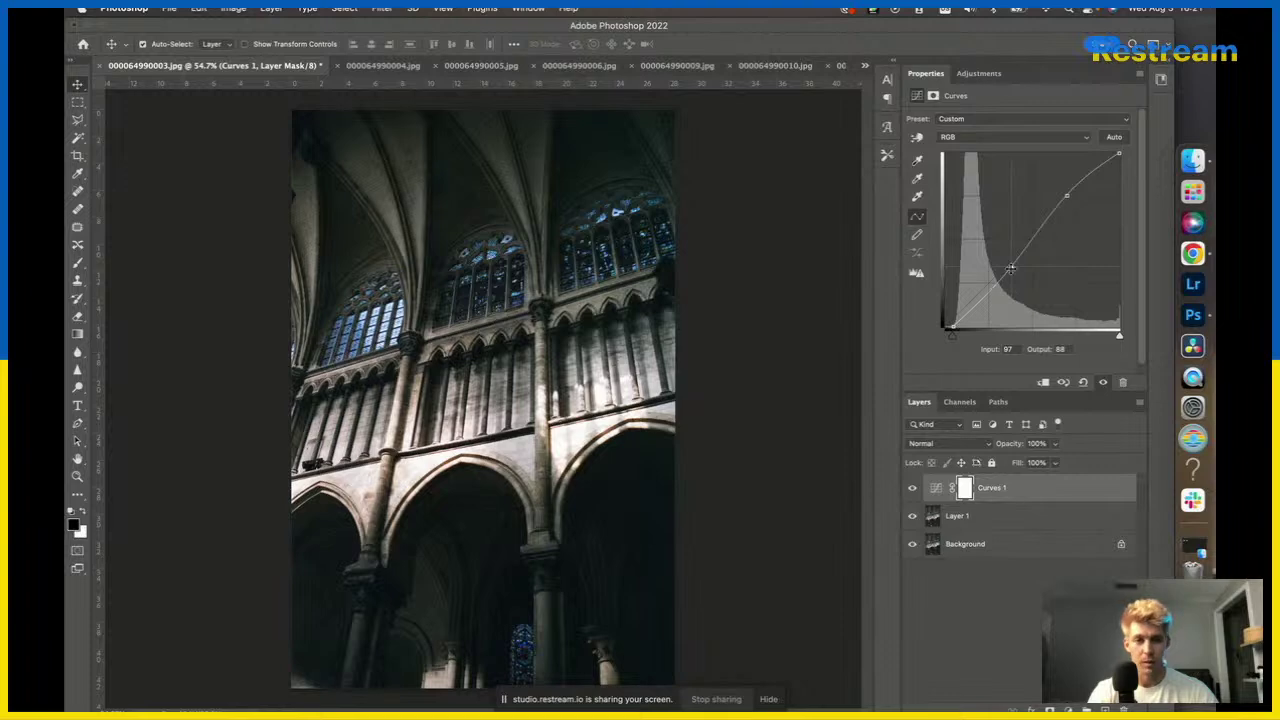
pyautogui.moveTo(1011, 268); pyautogui.dragTo(1004, 269)
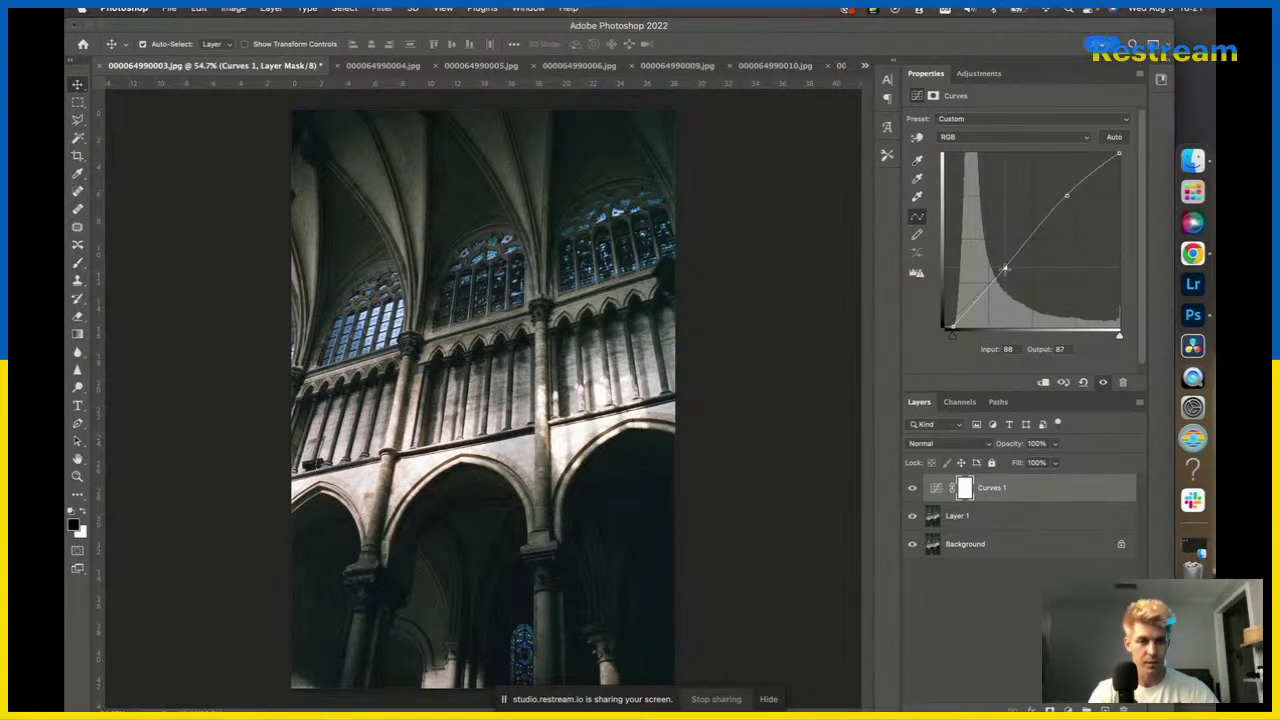
pyautogui.moveTo(1004, 269); pyautogui.dragTo(1003, 268)
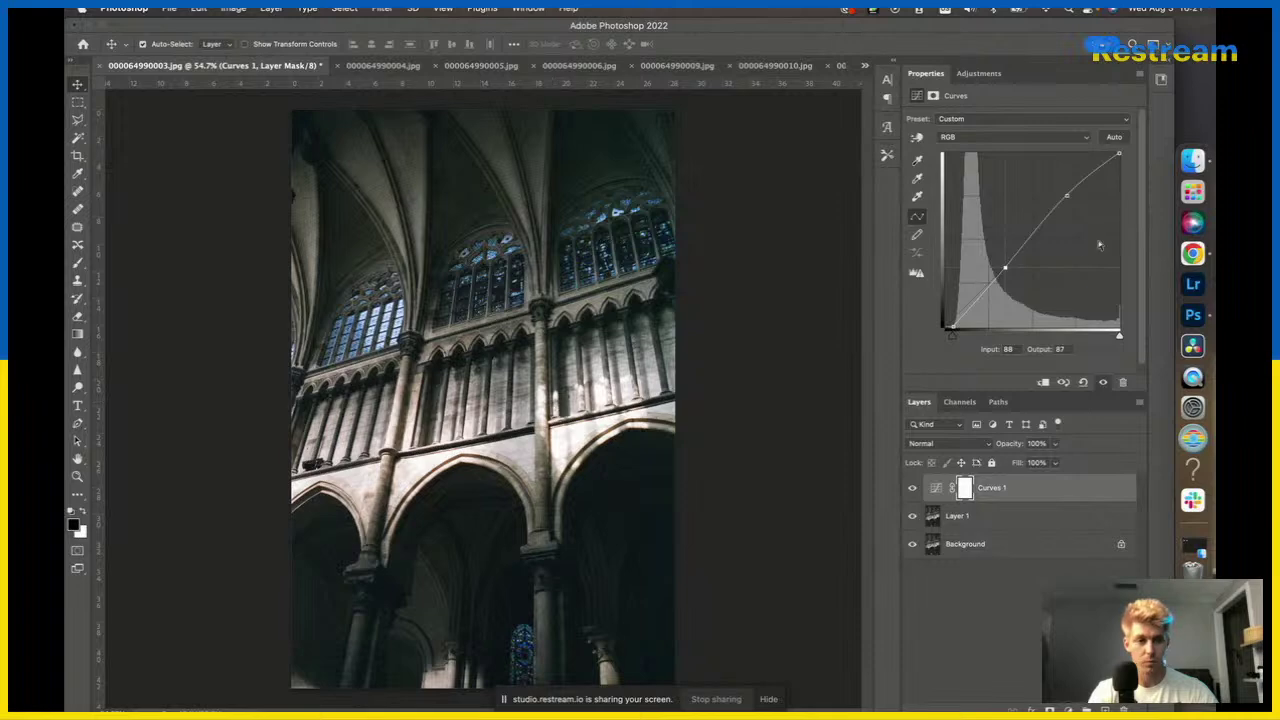
pyautogui.moveTo(1004, 269); pyautogui.dragTo(1007, 270)
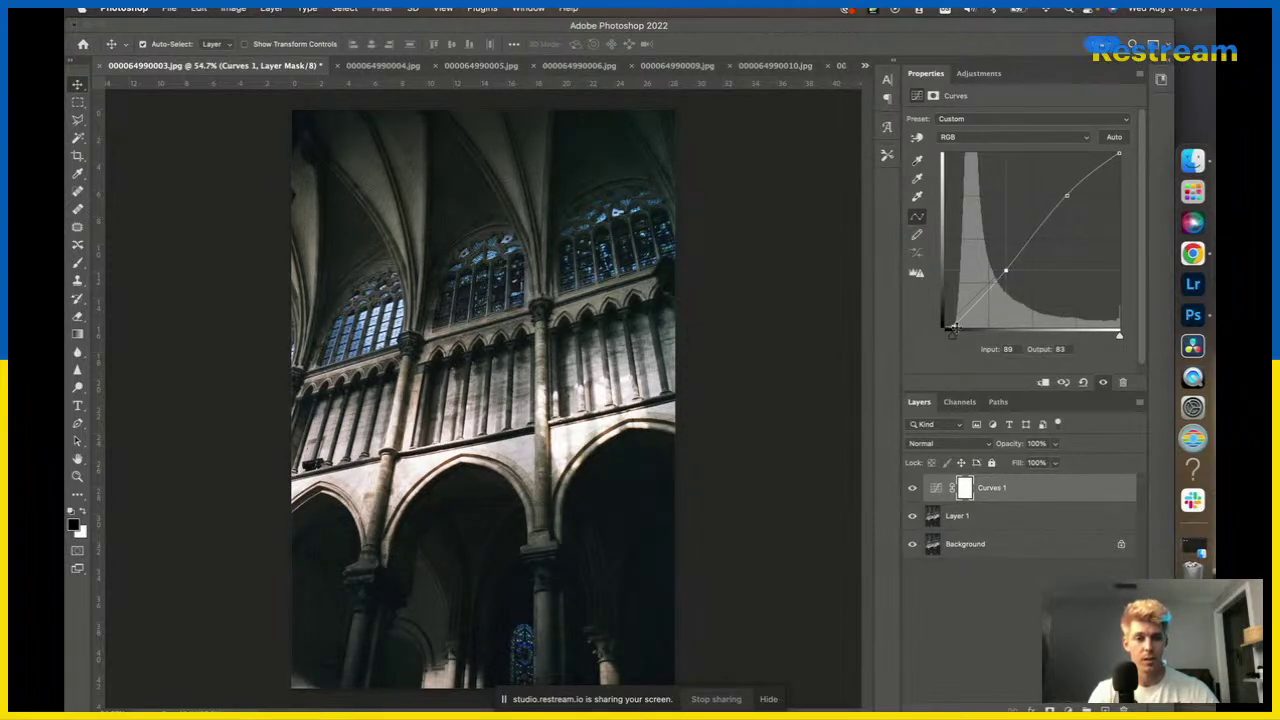
pyautogui.moveTo(952, 341); pyautogui.dragTo(949, 343)
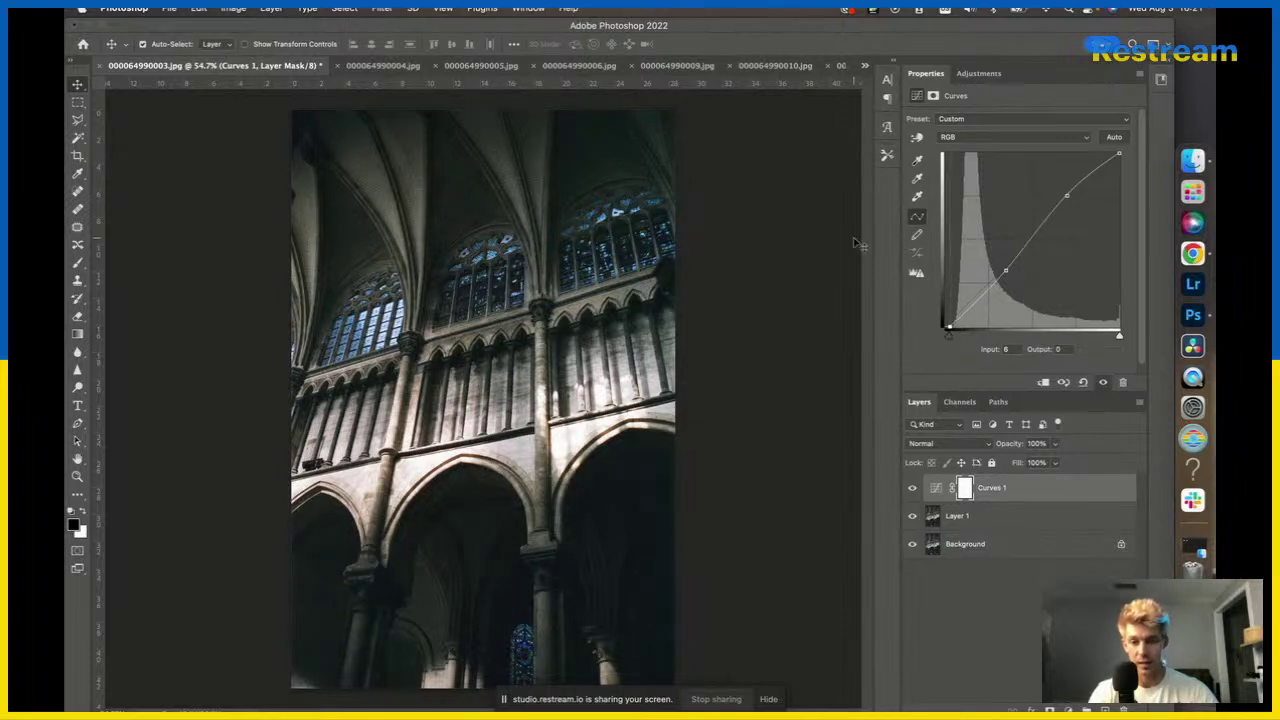
# Add a second Curves adjustment layer and move the Blue channel's black point slightly inward.
pyautogui.click(978, 73)
pyautogui.click(975, 107)
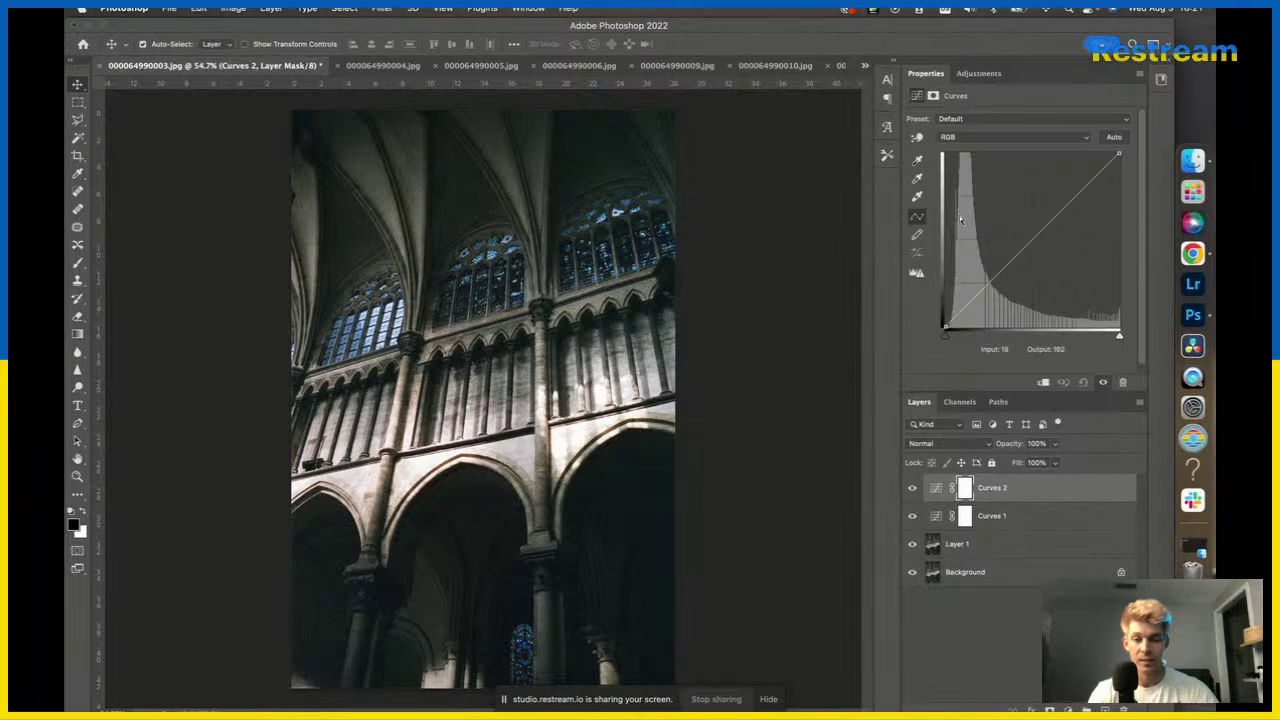
pyautogui.click(970, 140)
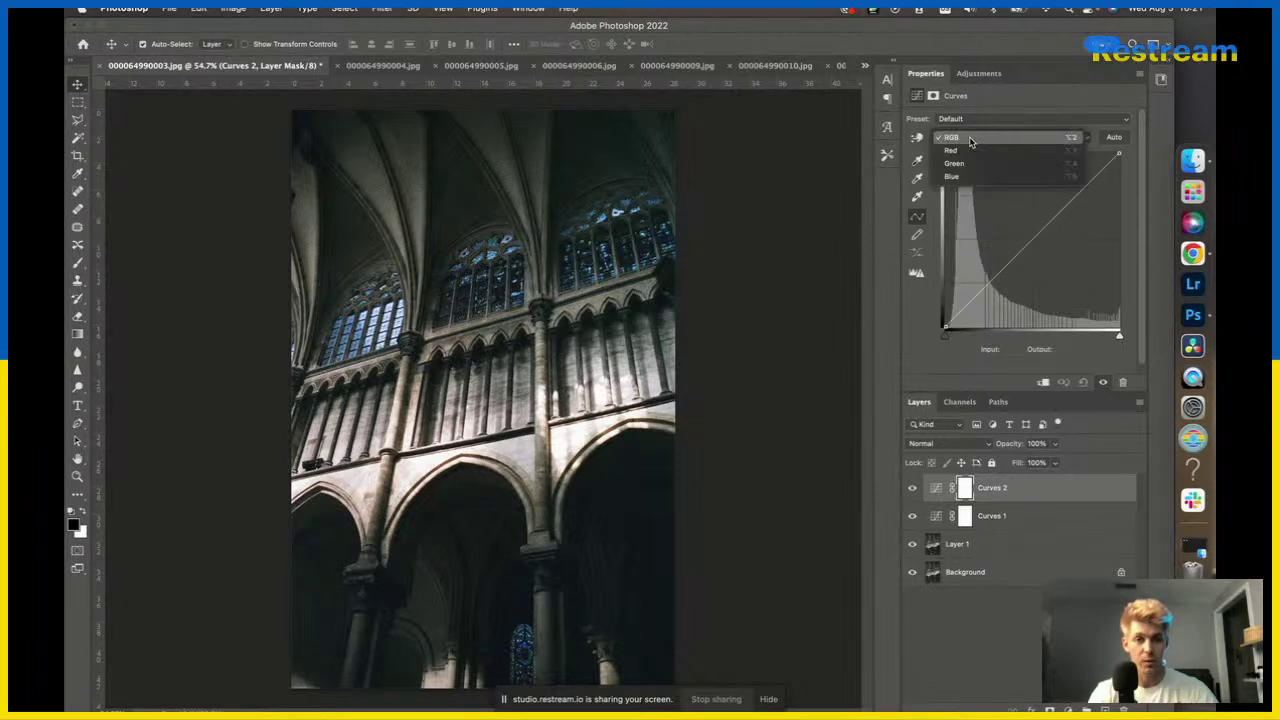
pyautogui.click(965, 177)
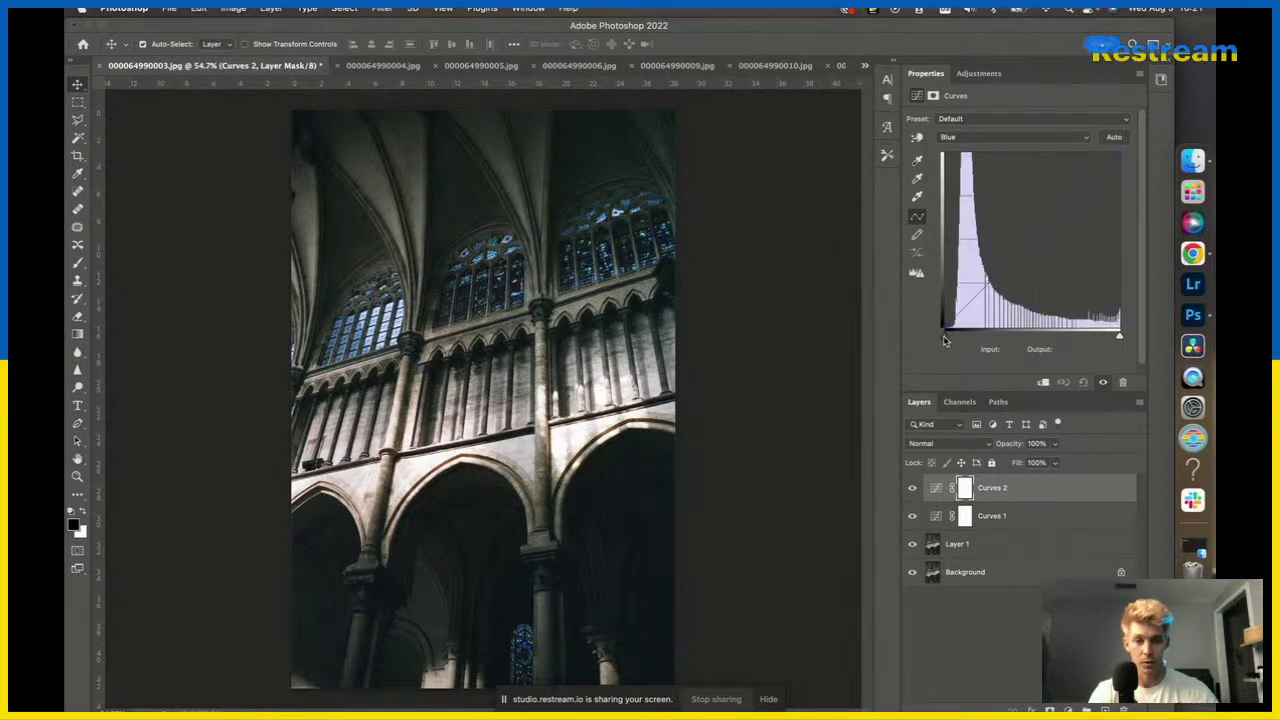
pyautogui.moveTo(945, 337); pyautogui.dragTo(952, 342)
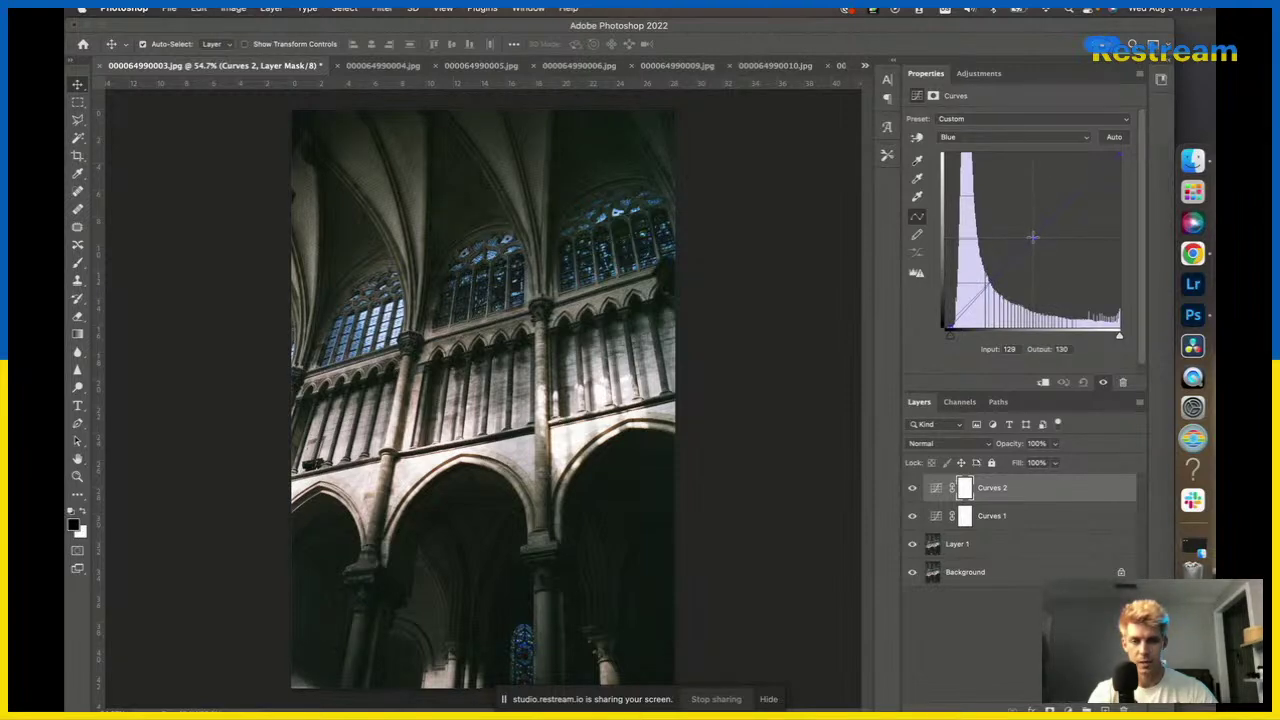
# Anchor the Blue curve's midtones at input 129, output 130, and lower a shadow point to input 68, output 62.
pyautogui.click(1033, 237)
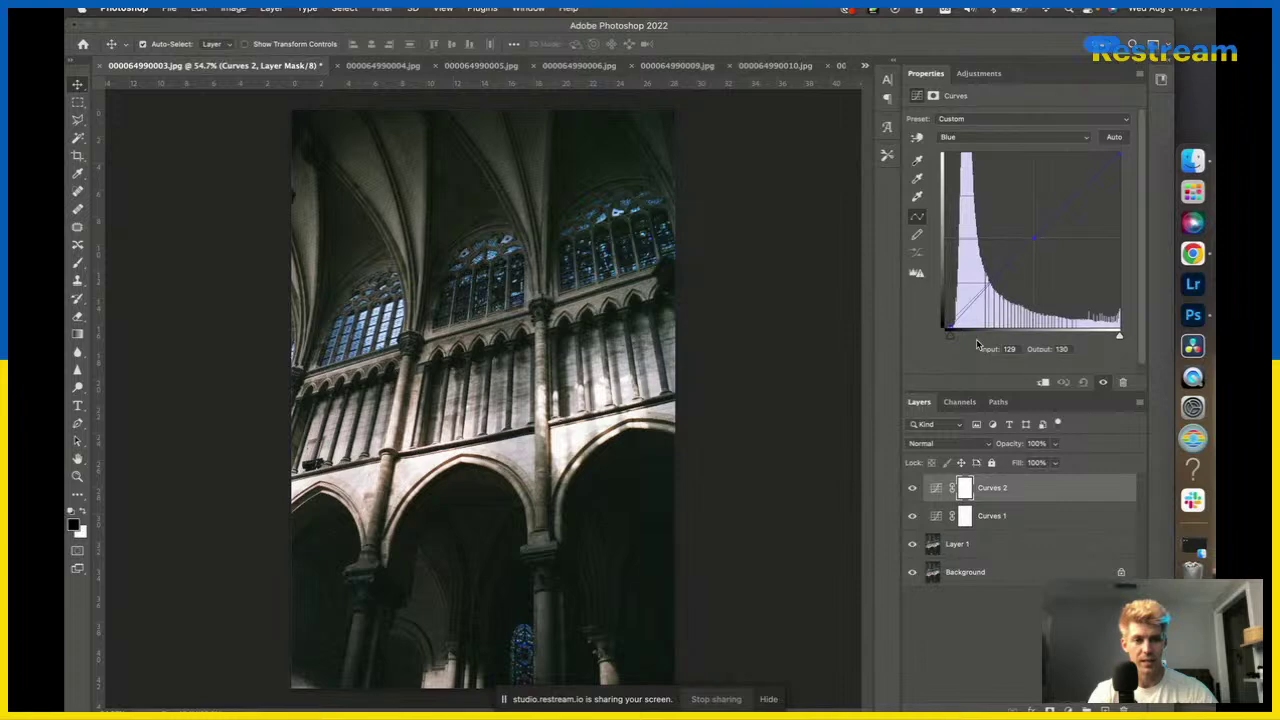
pyautogui.click(990, 284)
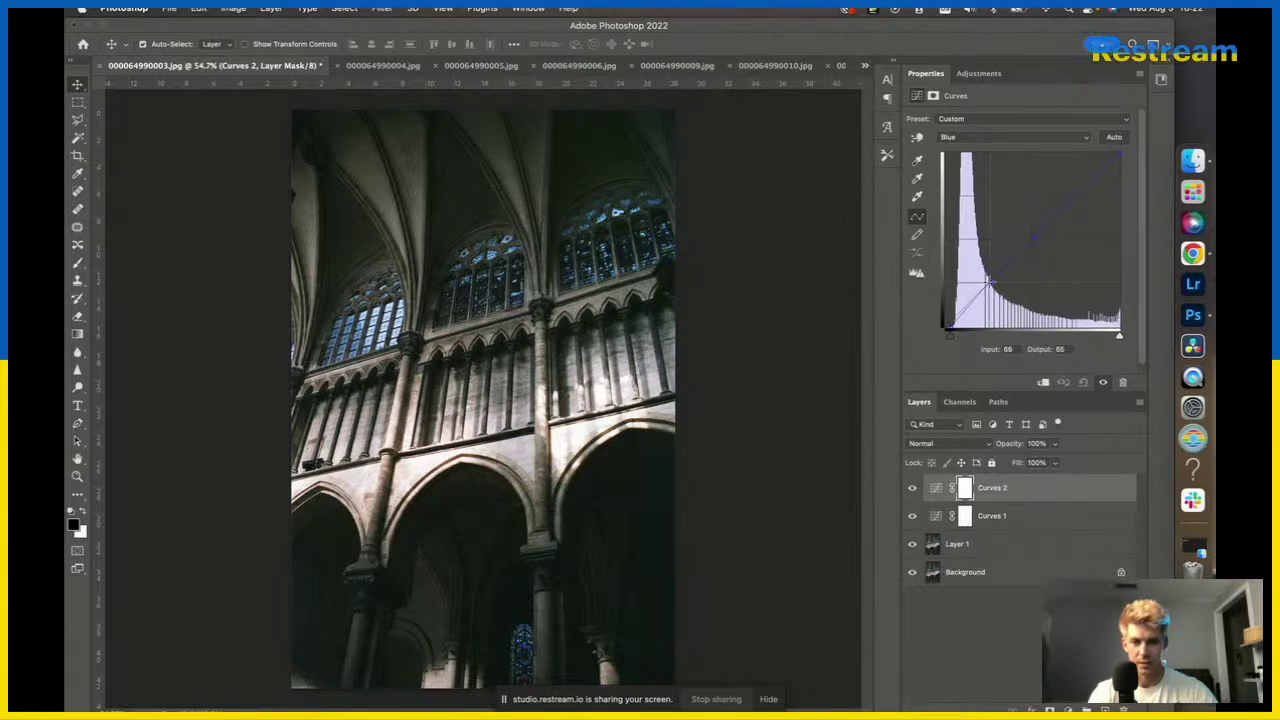
pyautogui.moveTo(990, 284); pyautogui.dragTo(990, 286)
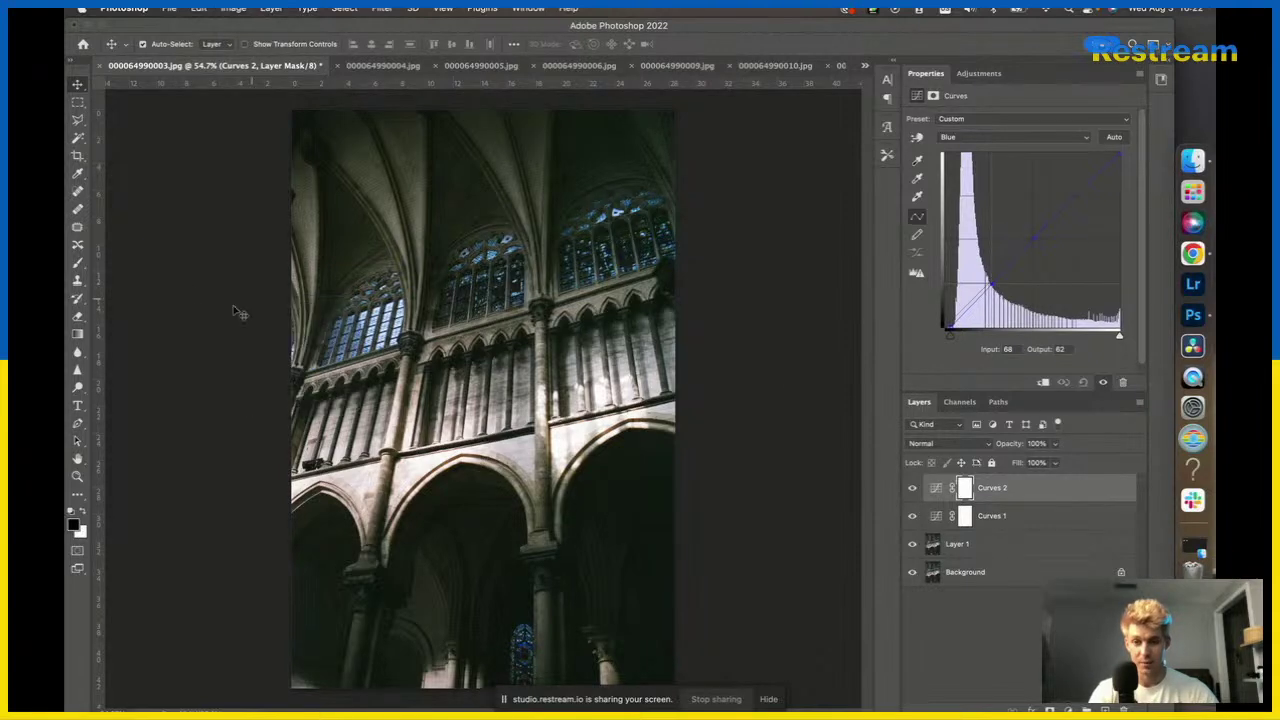
# Start cropping the photo with a portrait 5:7 ratio and enlarge the crop frame at its lower edge.
pyautogui.scroll(-2, 216, 348)
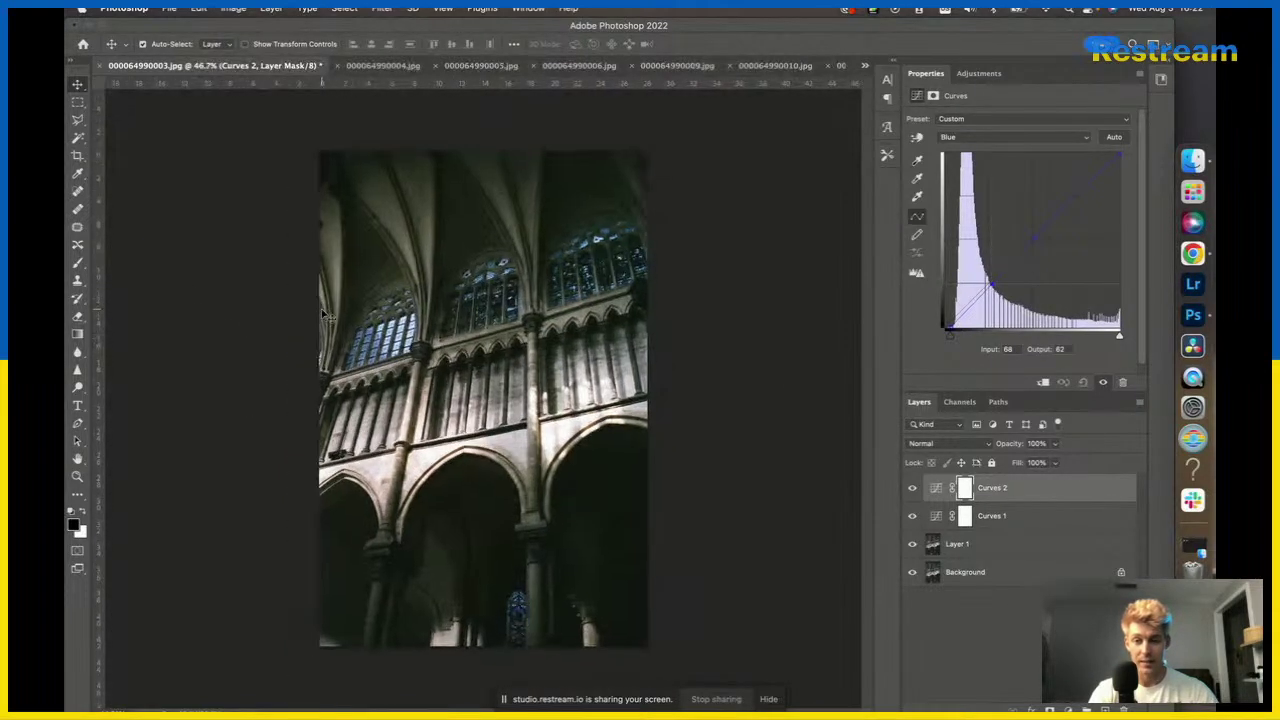
pyautogui.scroll(1, 323, 315)
pyautogui.press('c')
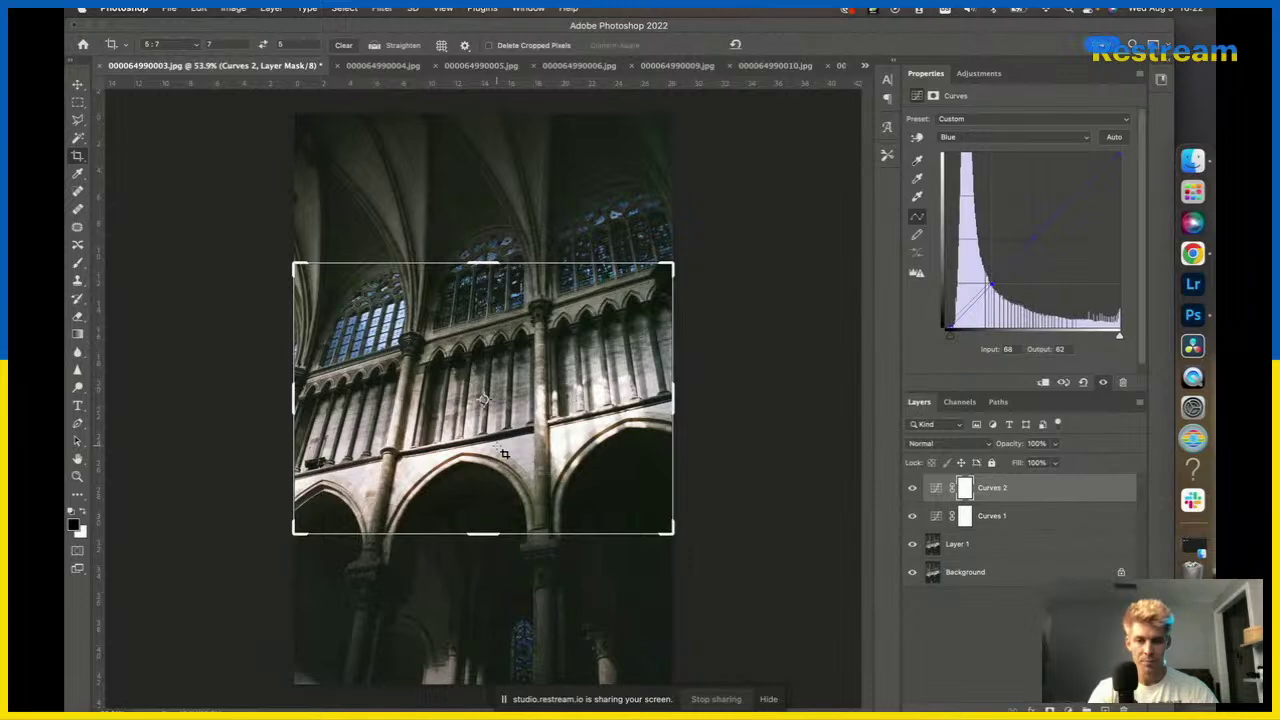
pyautogui.click(186, 44)
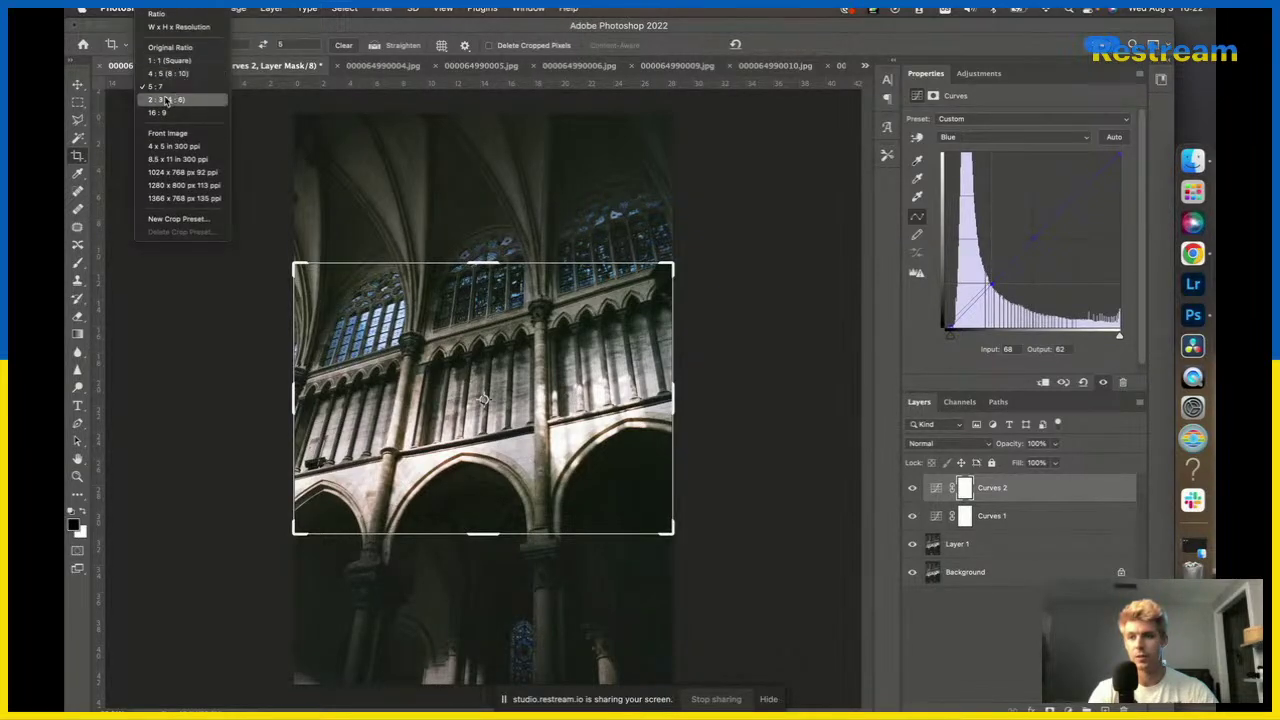
pyautogui.click(160, 87)
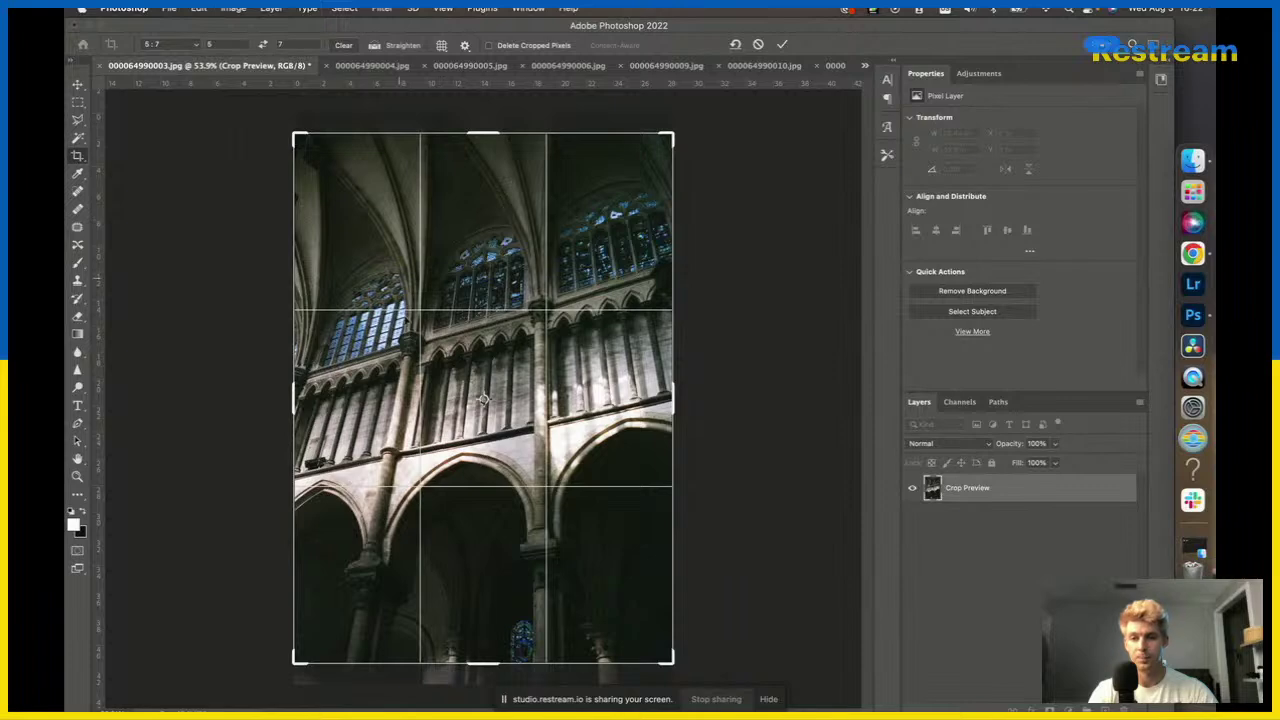
pyautogui.moveTo(490, 664)
pyautogui.mouseDown()
pyautogui.moveTo(488, 615)
pyautogui.moveTo(498, 662)
pyautogui.moveTo(483, 673)
pyautogui.mouseUp()
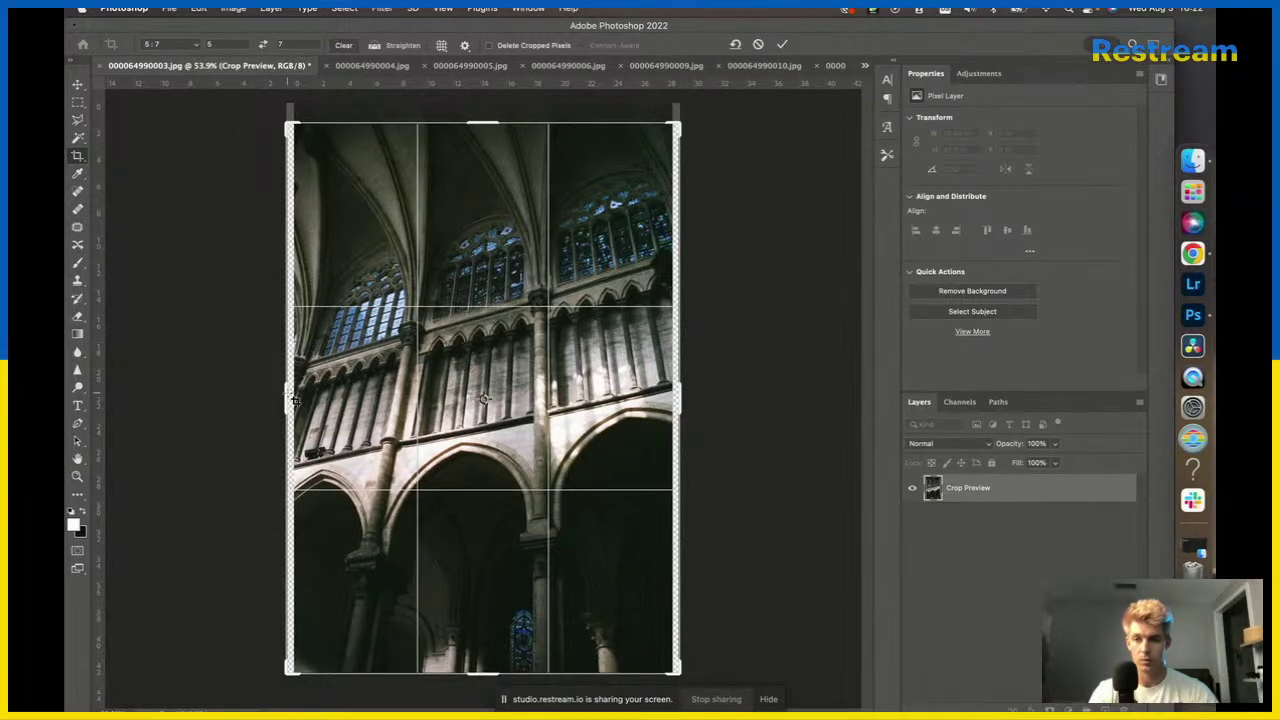
# Switch the crop preset to Ratio and pull the frame's left edge inward to the photo's border.
pyautogui.click(176, 44)
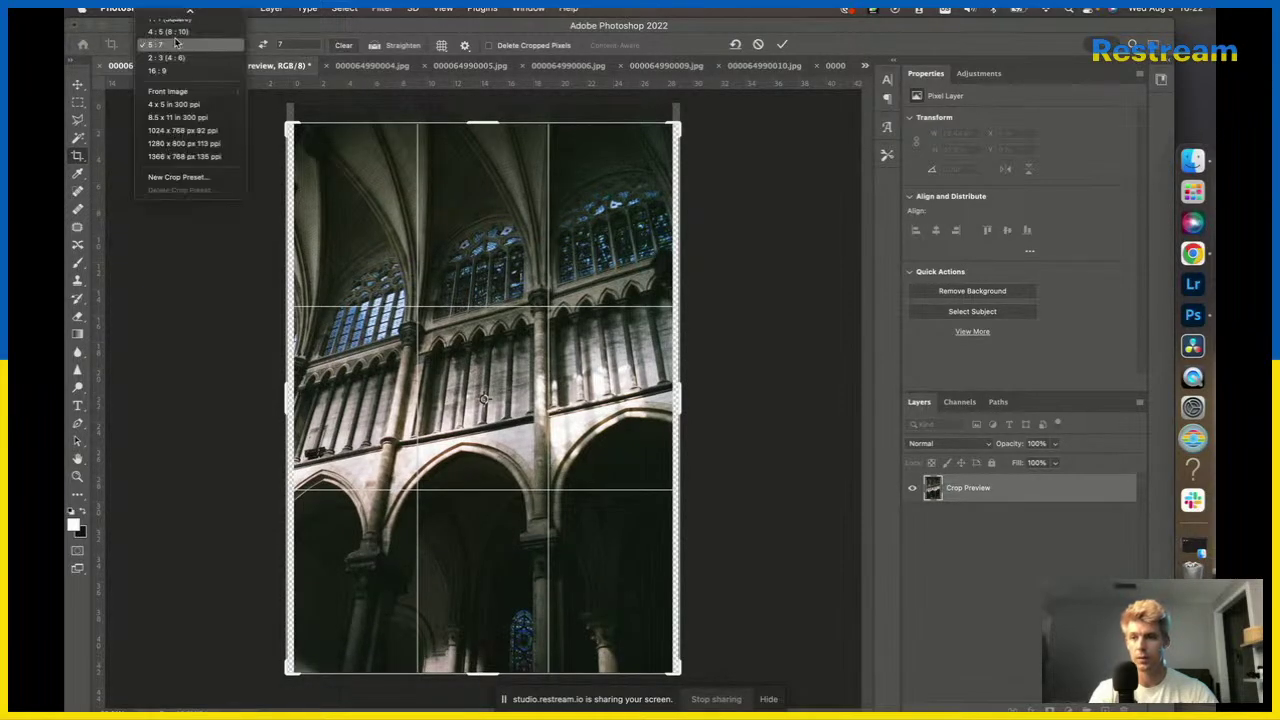
pyautogui.click(177, 14)
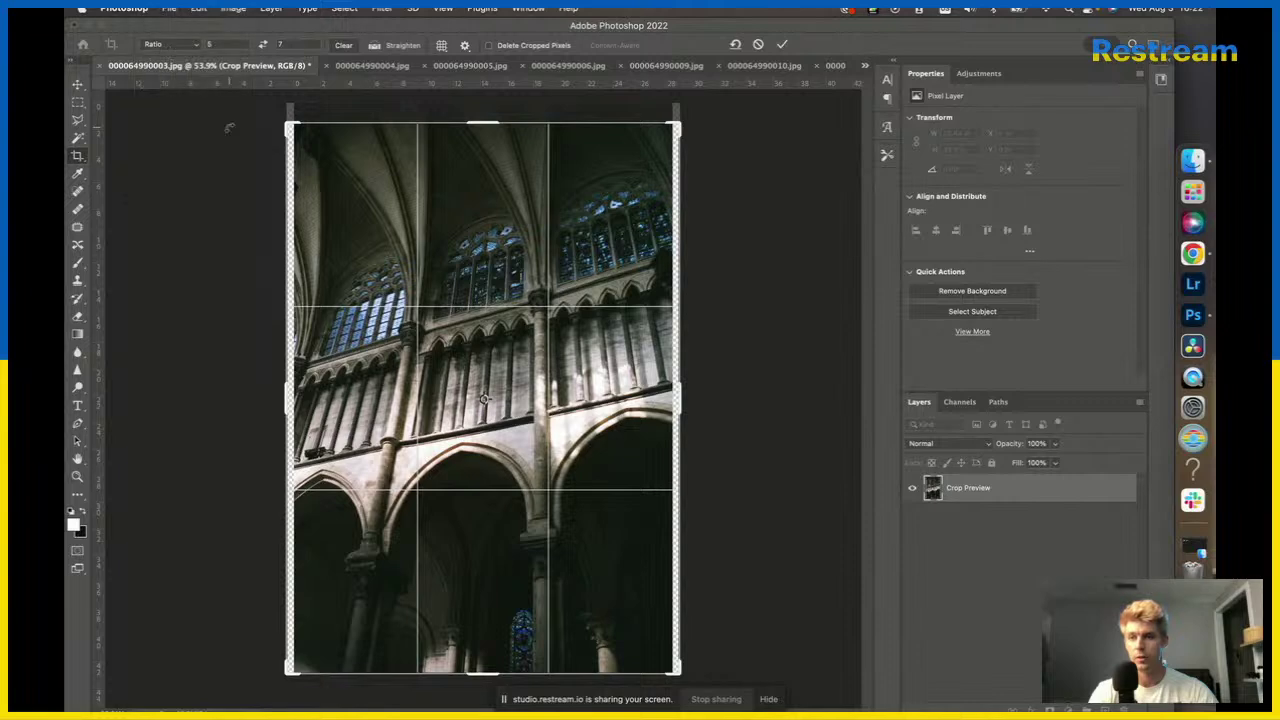
pyautogui.moveTo(289, 397); pyautogui.dragTo(290, 398)
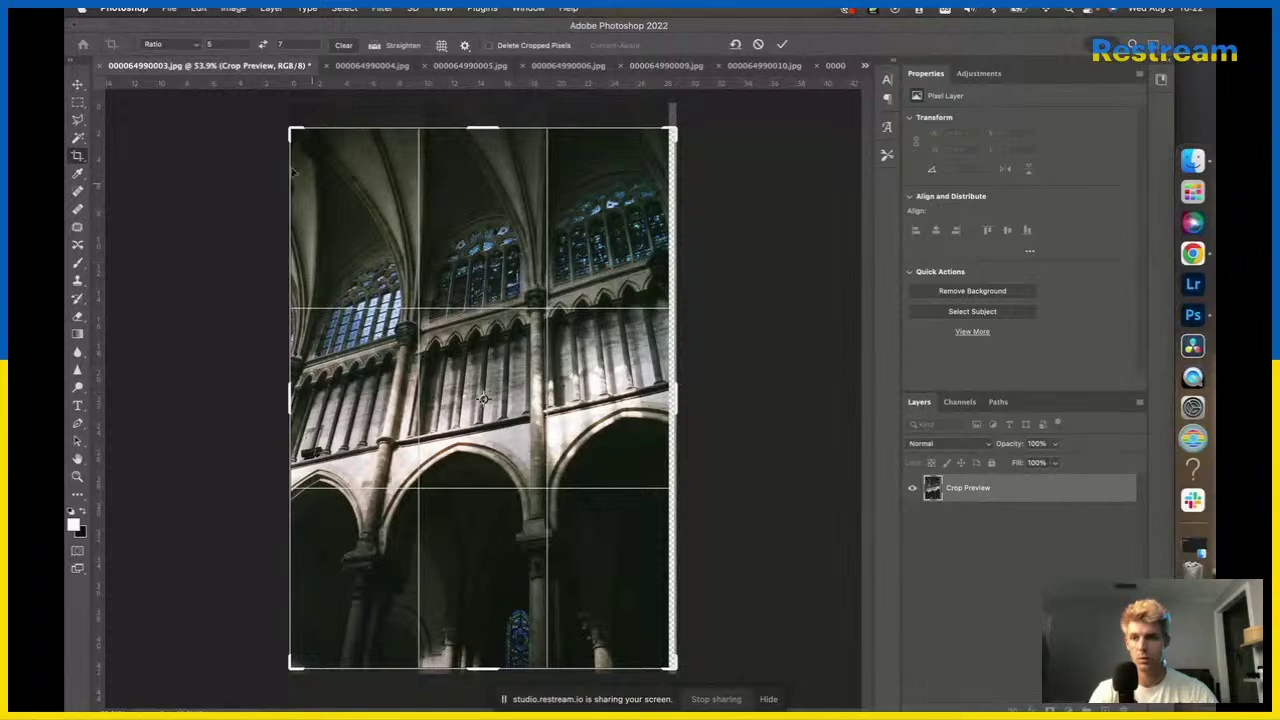
# Switch the crop preset to W x H x Resolution, then slightly enlarge the frame at its left edge and trim it at its upper edge.
pyautogui.click(180, 45)
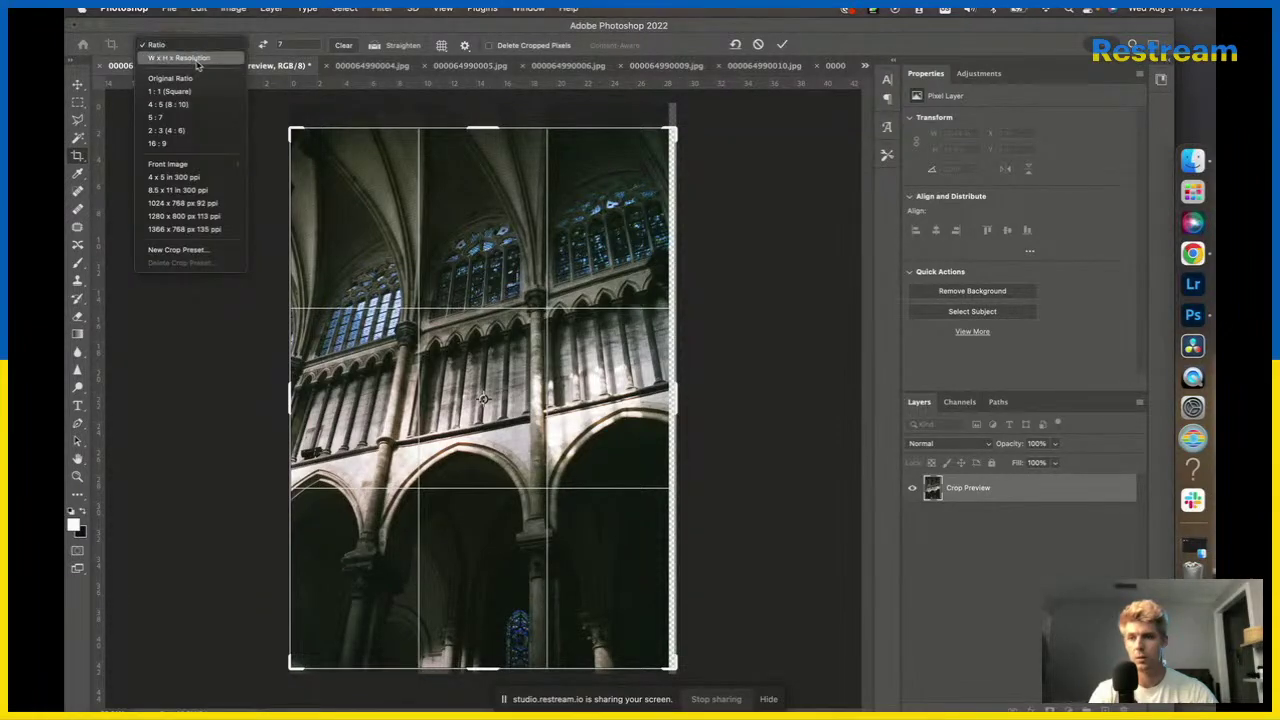
pyautogui.click(179, 57)
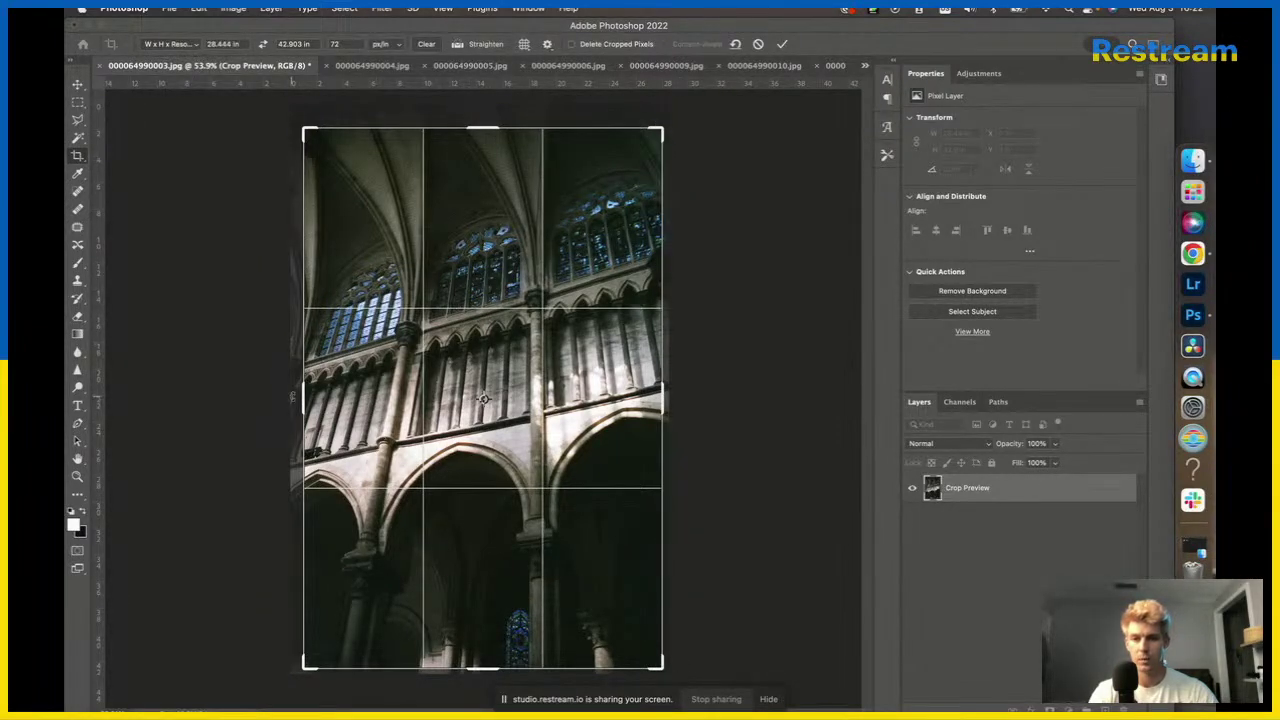
pyautogui.moveTo(303, 398); pyautogui.dragTo(298, 400)
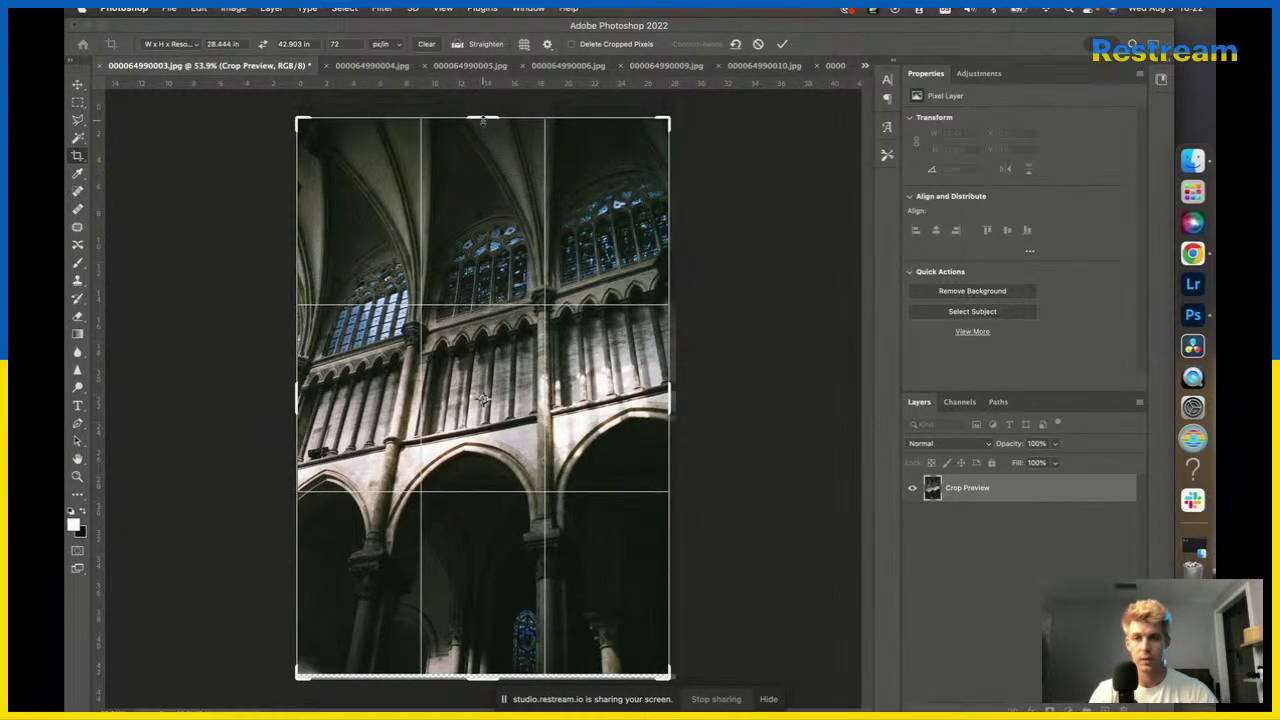
pyautogui.moveTo(483, 120)
pyautogui.mouseDown()
pyautogui.moveTo(483, 171)
pyautogui.moveTo(483, 125)
pyautogui.mouseUp()
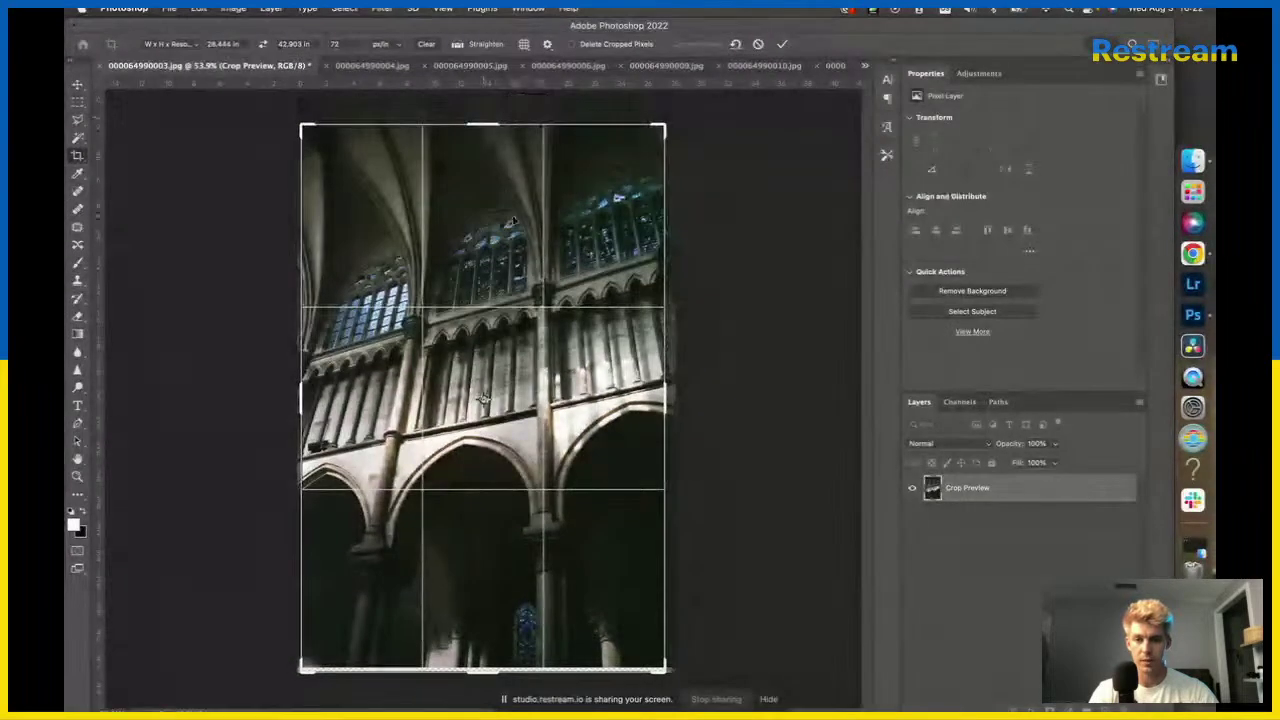
# Shift the photo downward within the crop frame and apply the crop.
pyautogui.moveTo(513, 281); pyautogui.dragTo(513, 305)
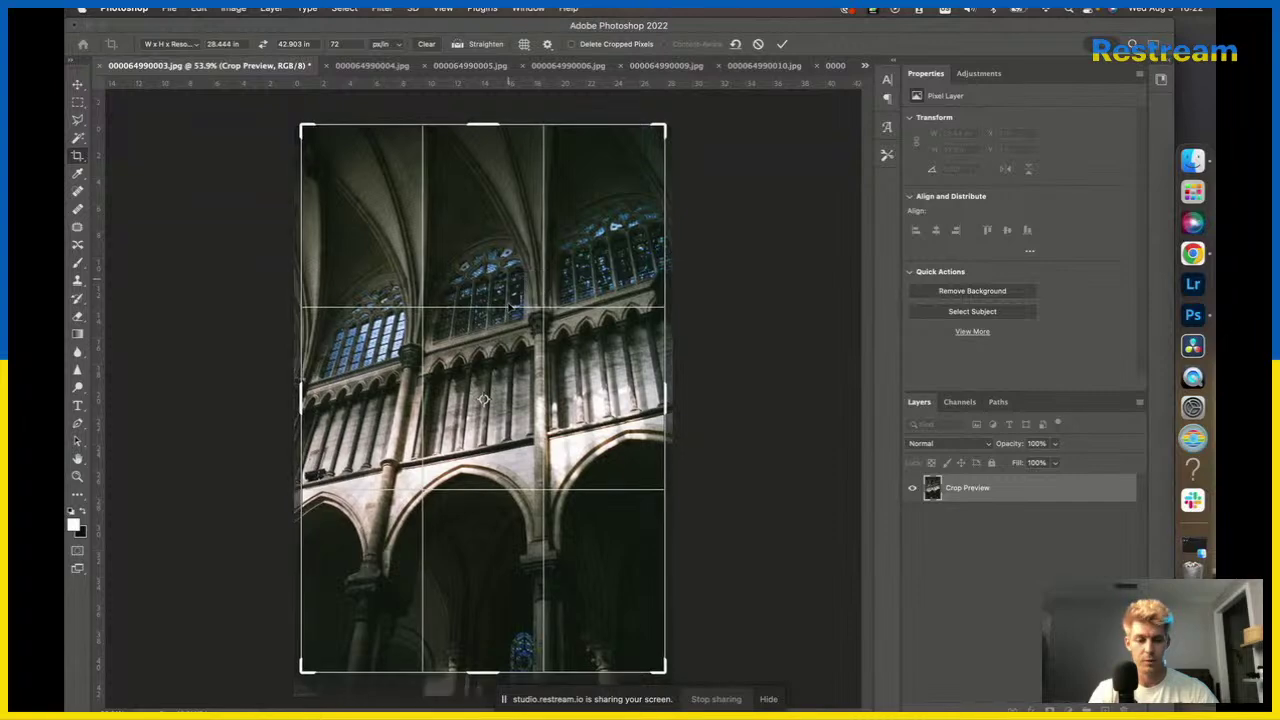
pyautogui.press('Return')
pyautogui.press('v')
pyautogui.rightClick(808, 391)
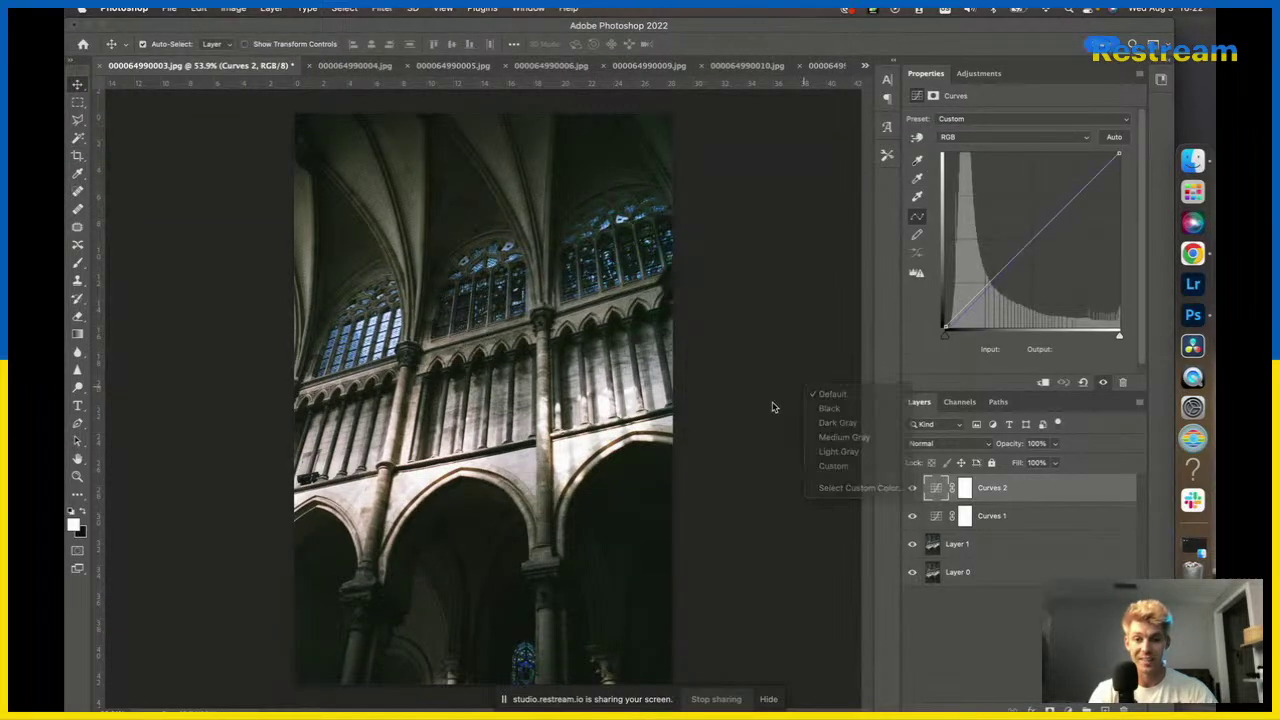
pyautogui.click(772, 407)
pyautogui.scroll(-2, 703, 395)
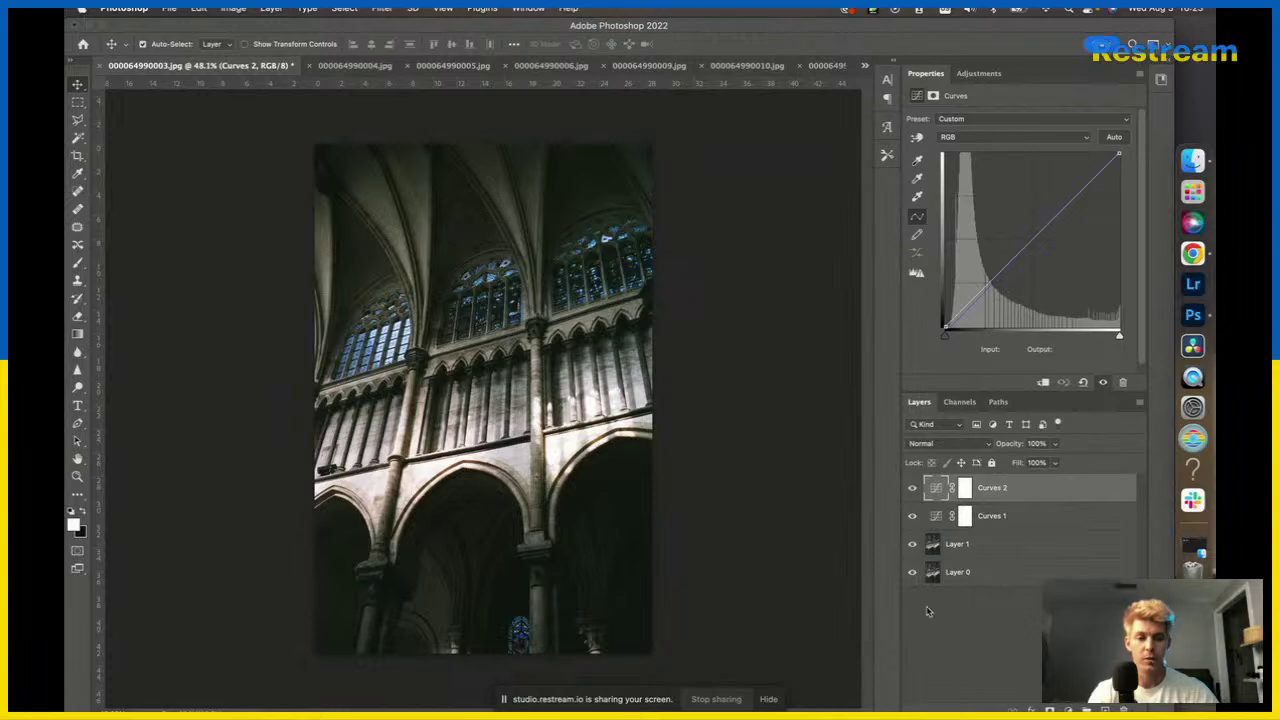
# Hide both Curves adjustment layers, leaving only Layer 0 and Layer 1 visible.
pyautogui.keyDown('alt'); pyautogui.click(912, 572); pyautogui.keyUp('alt')
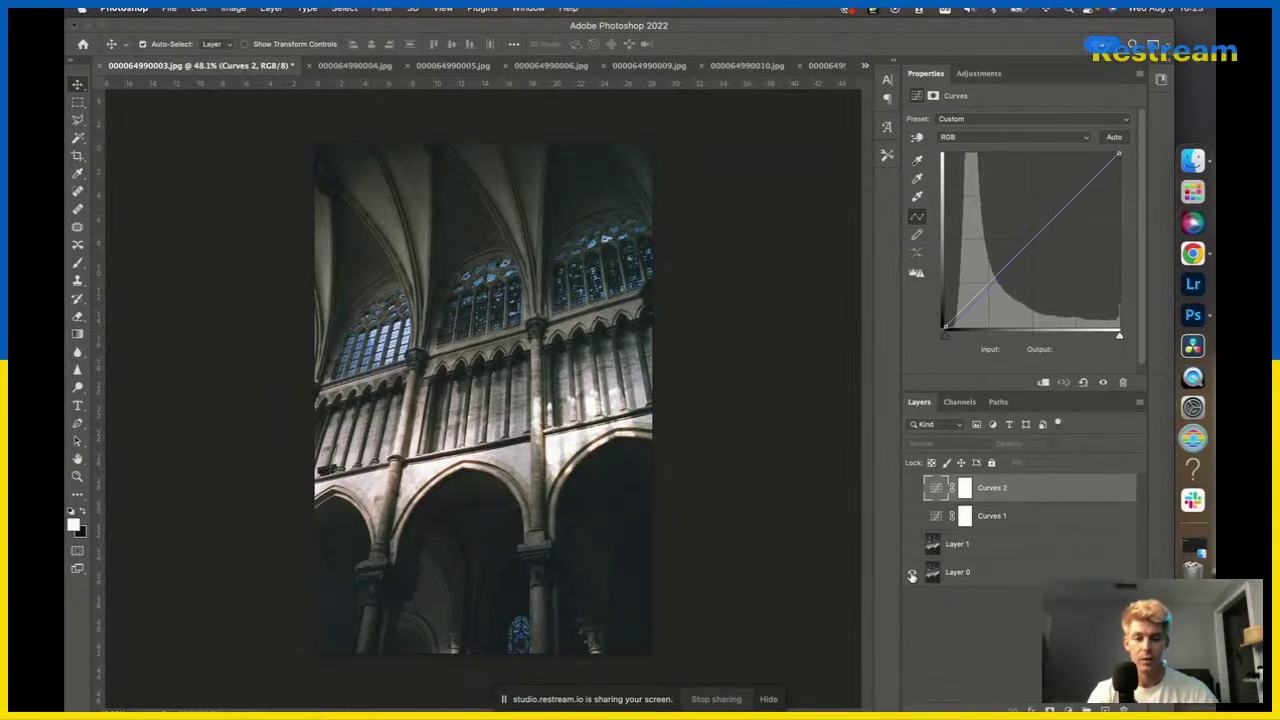
pyautogui.keyDown('alt'); pyautogui.click(913, 517); pyautogui.keyUp('alt')
pyautogui.click(1046, 522)
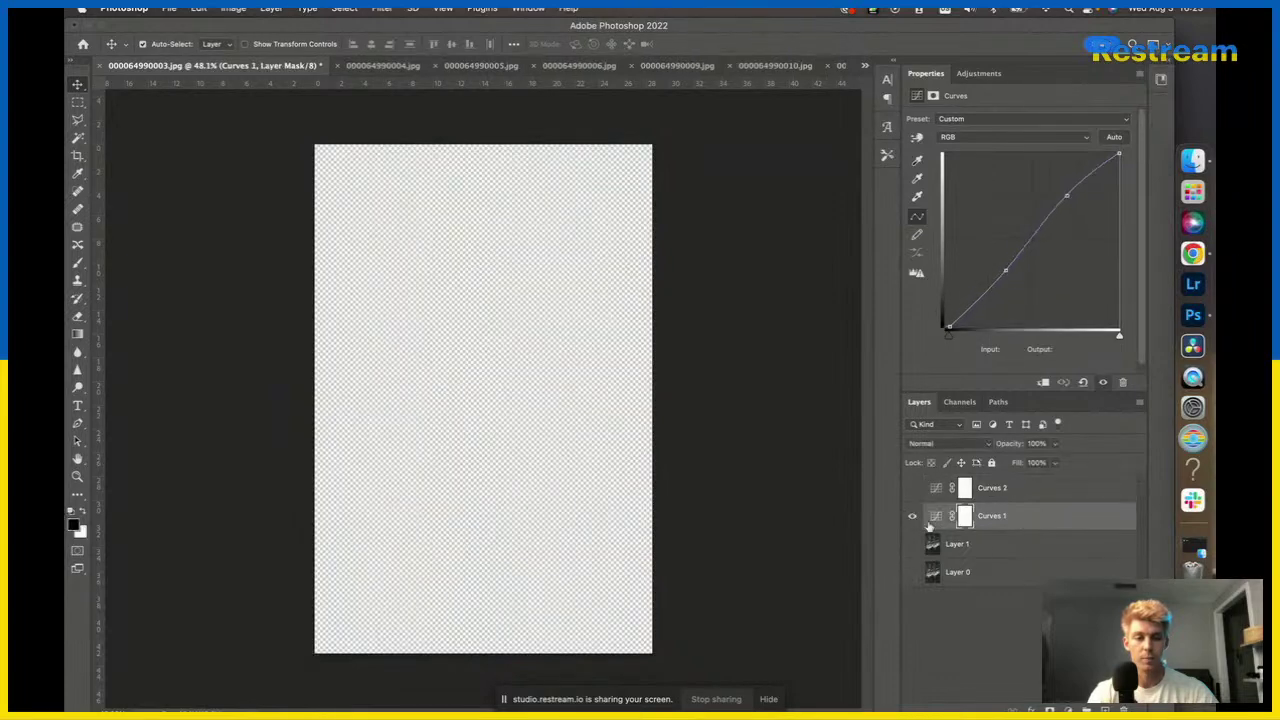
pyautogui.click(911, 575)
pyautogui.click(911, 544)
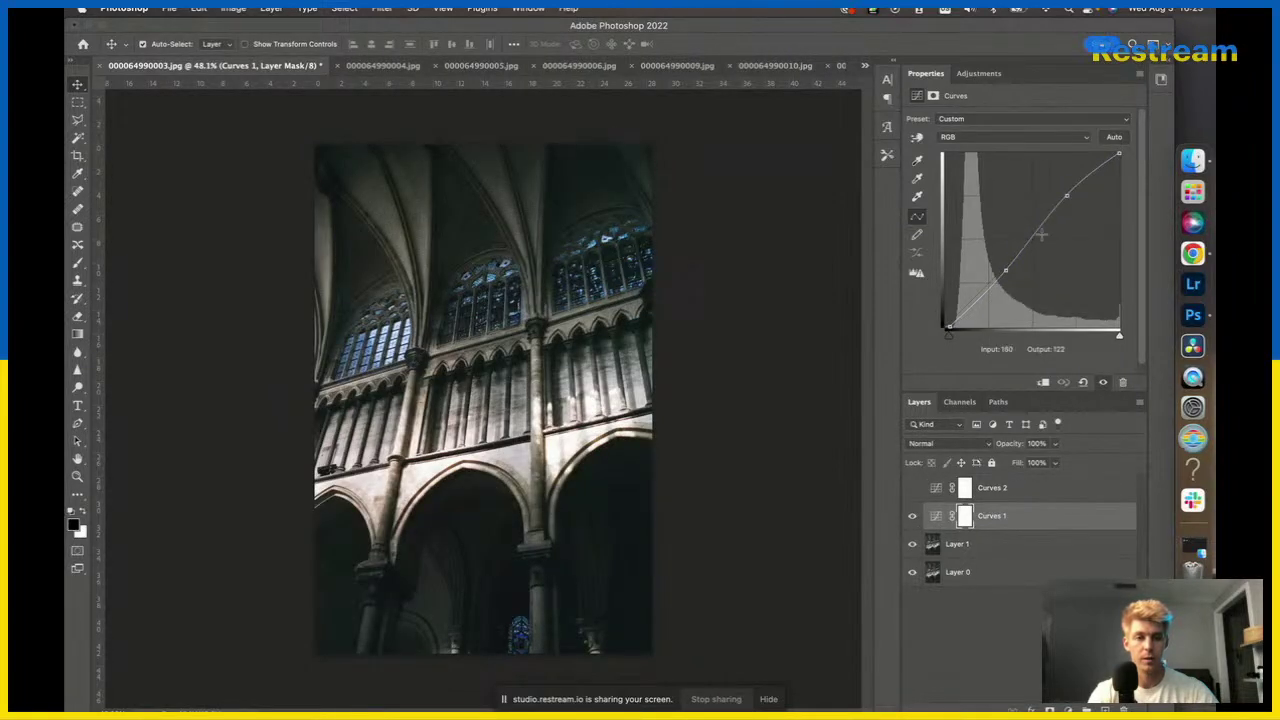
pyautogui.click(911, 516)
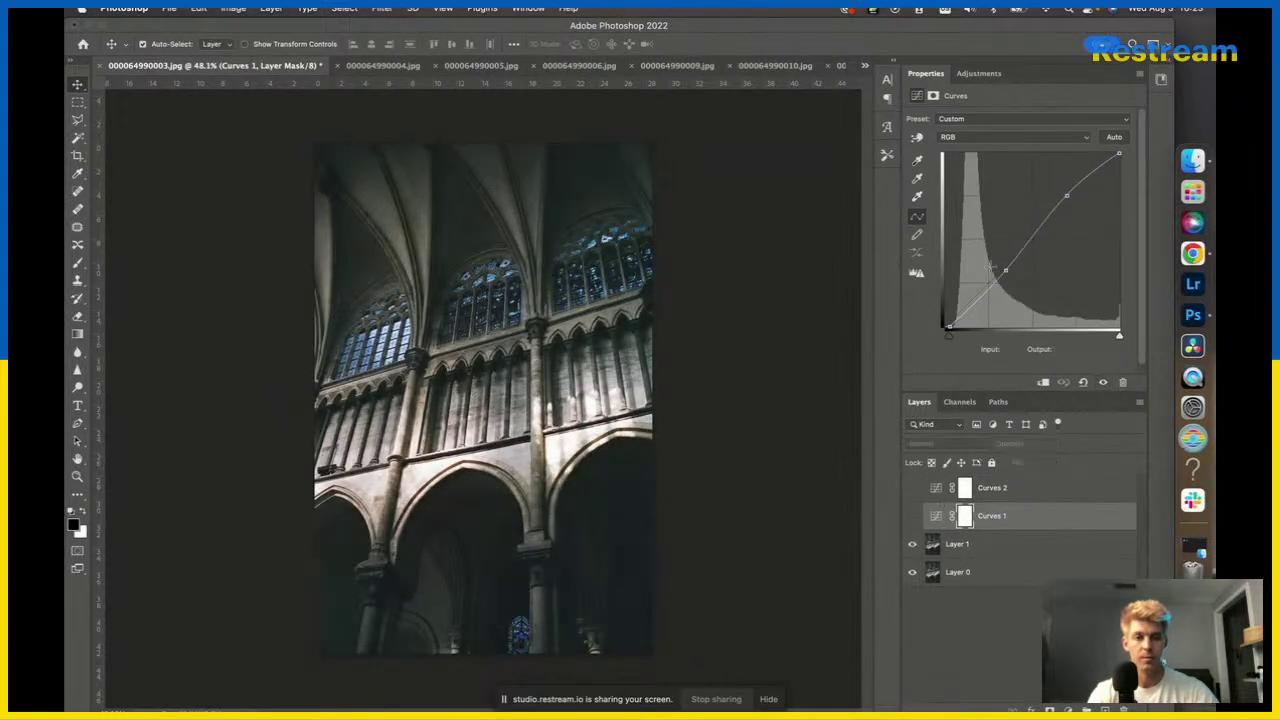
# Add a third Curves adjustment layer above Curves 1 and experiment with a point on its RGB curve, then pull it off the curve.
pyautogui.click(978, 73)
pyautogui.click(975, 104)
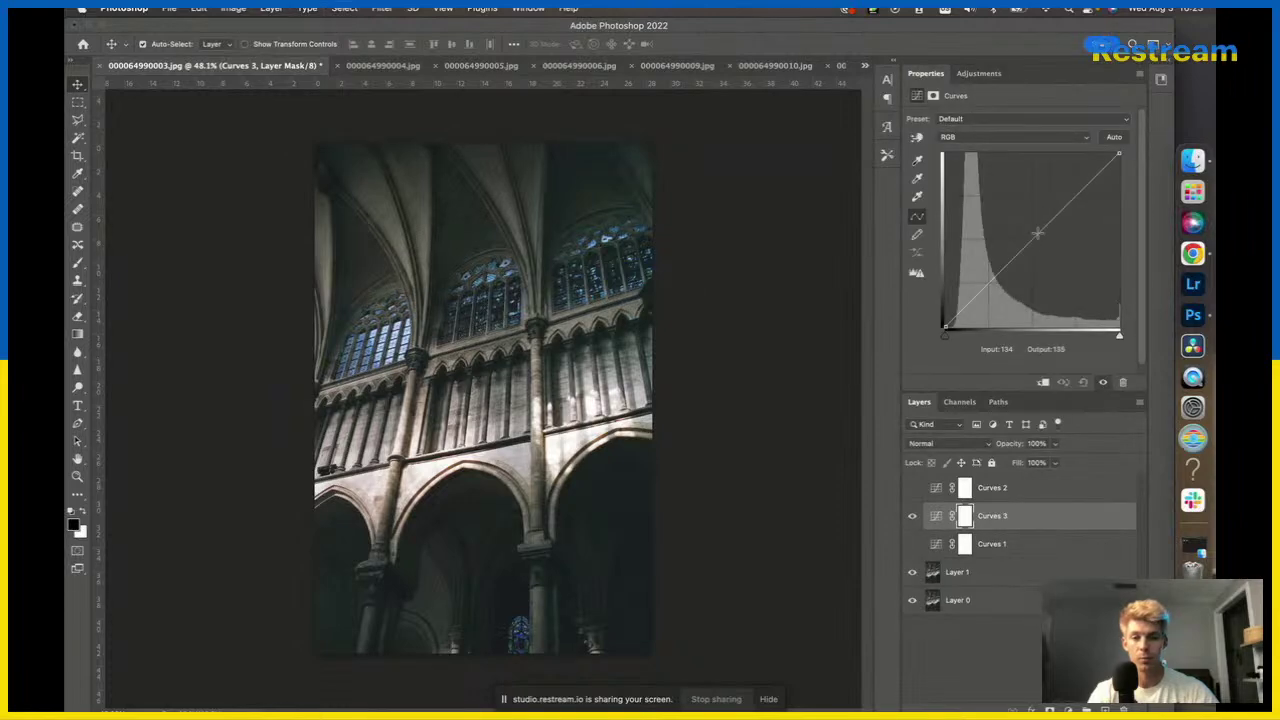
pyautogui.moveTo(1050, 221); pyautogui.dragTo(778, 272)
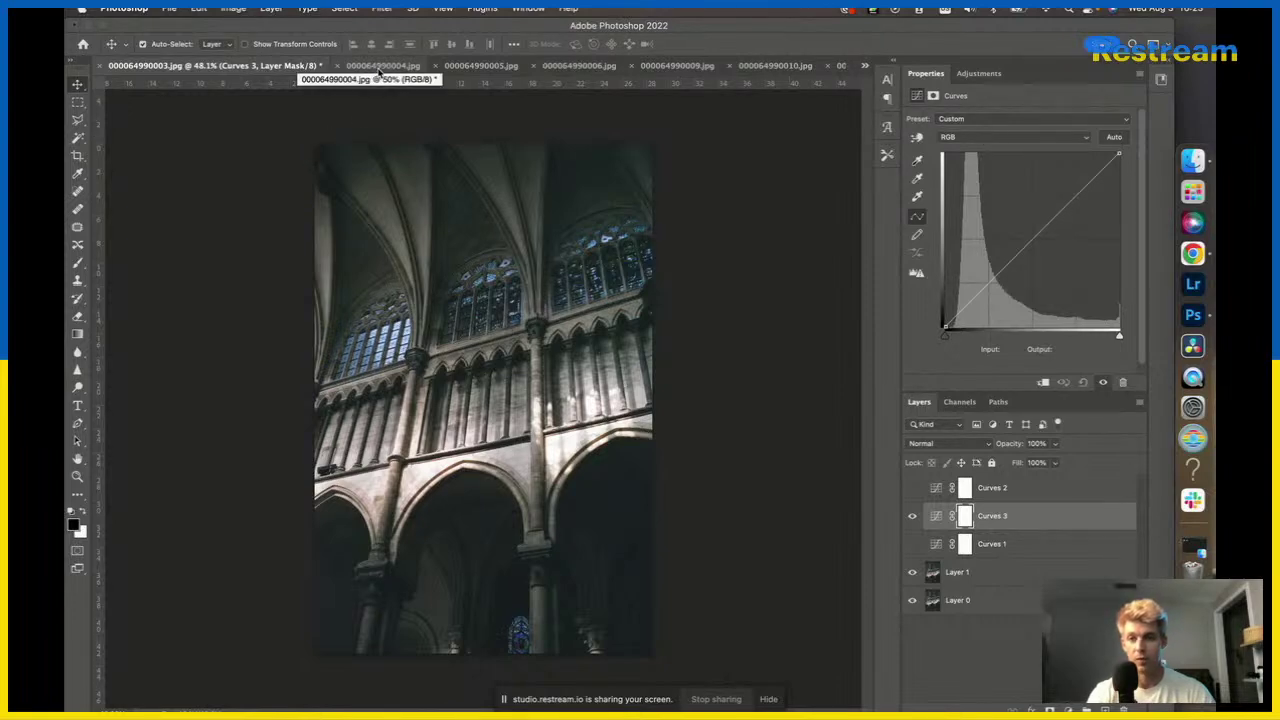
# Switch to the photo 000064990004.jpg and duplicate its Background layer.
pyautogui.click(380, 66)
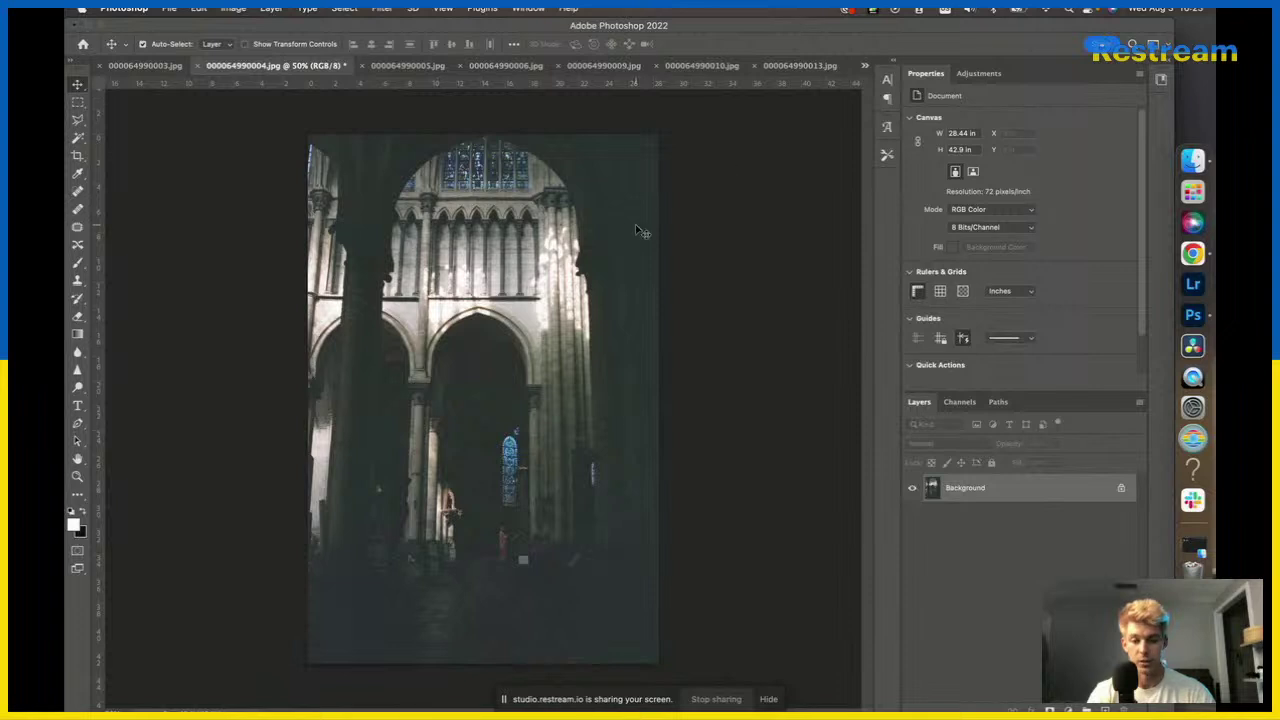
pyautogui.press('super+j')
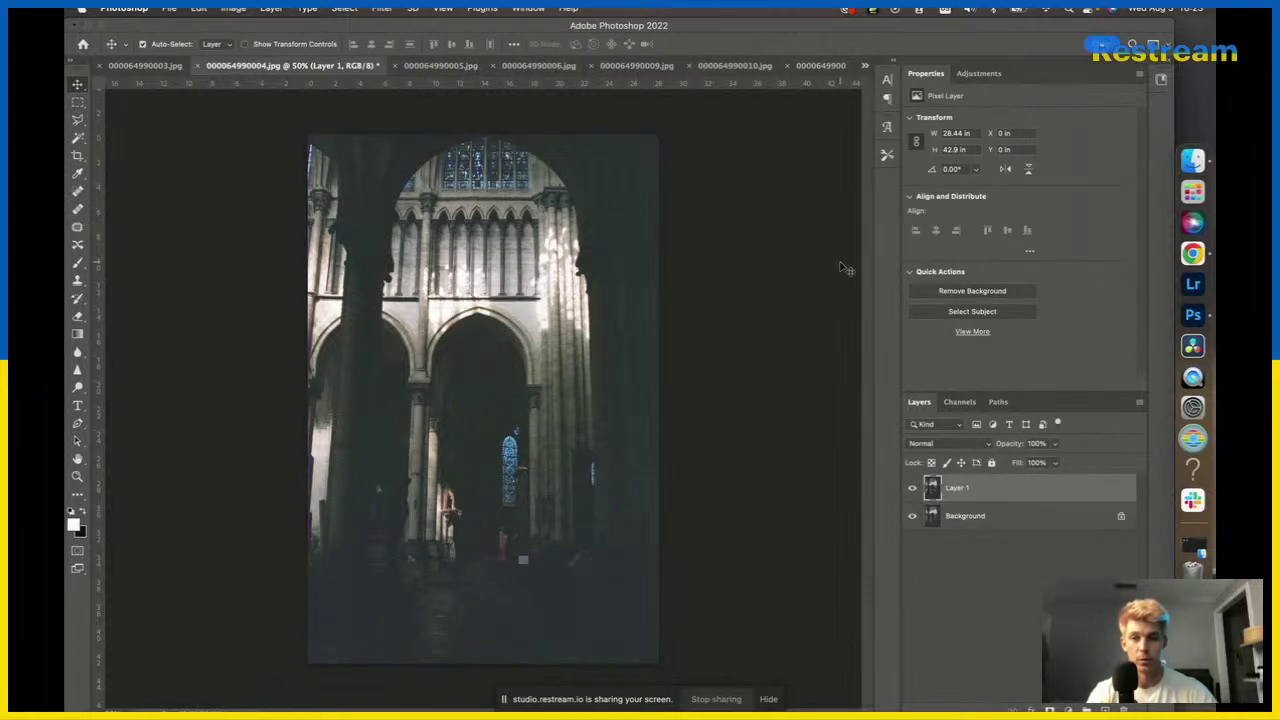
pyautogui.click(980, 74)
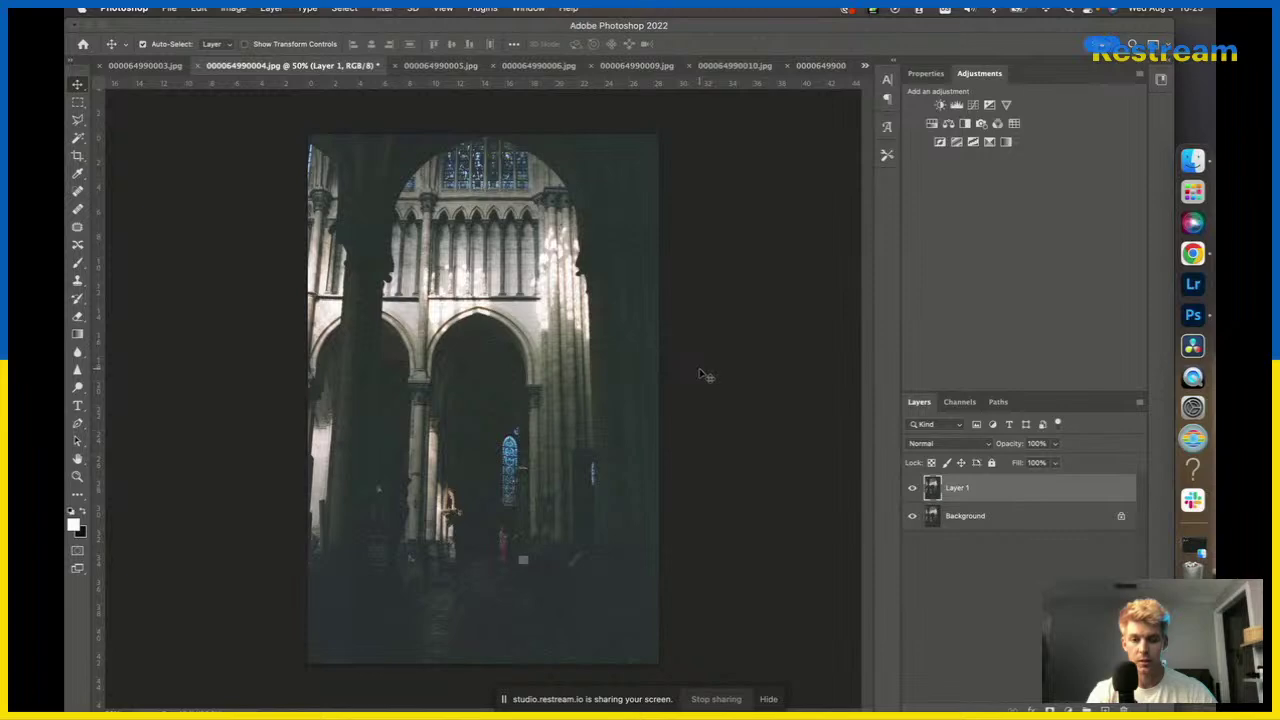
# Examine the dark lower area around the figure in red up close, and the photo as a whole.
pyautogui.scroll(5, 528, 536)
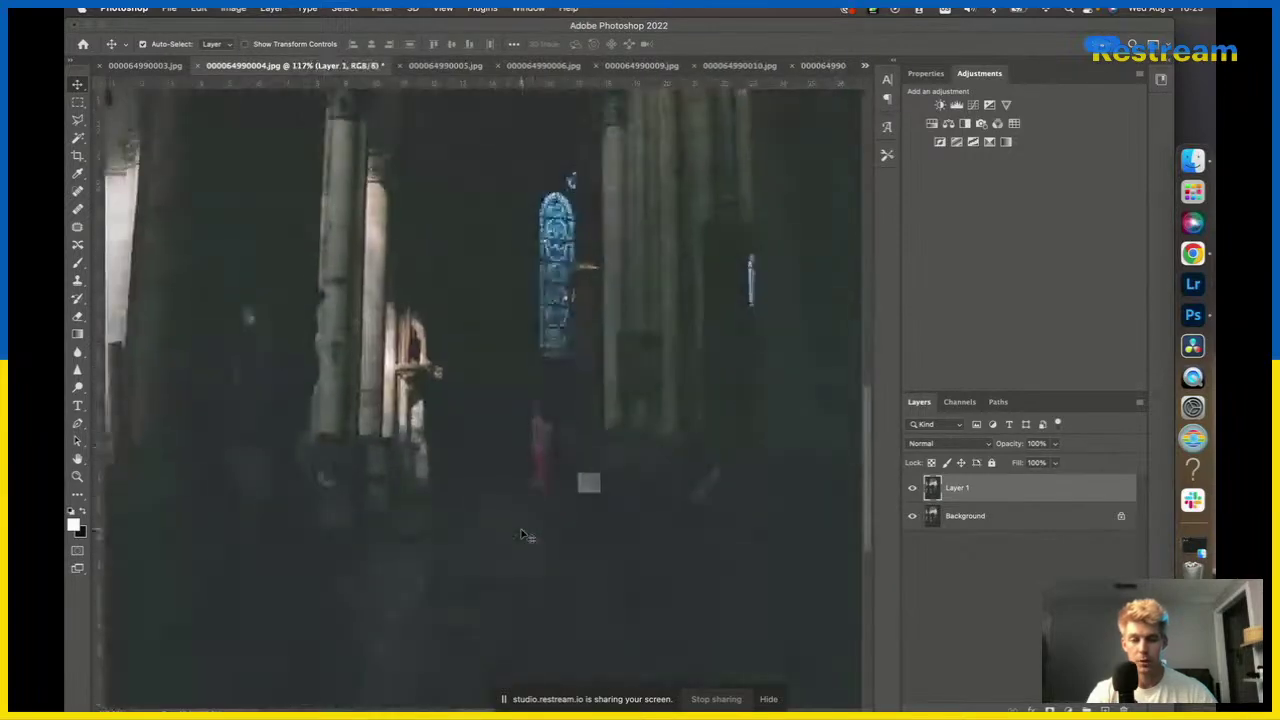
pyautogui.scroll(5, 528, 536)
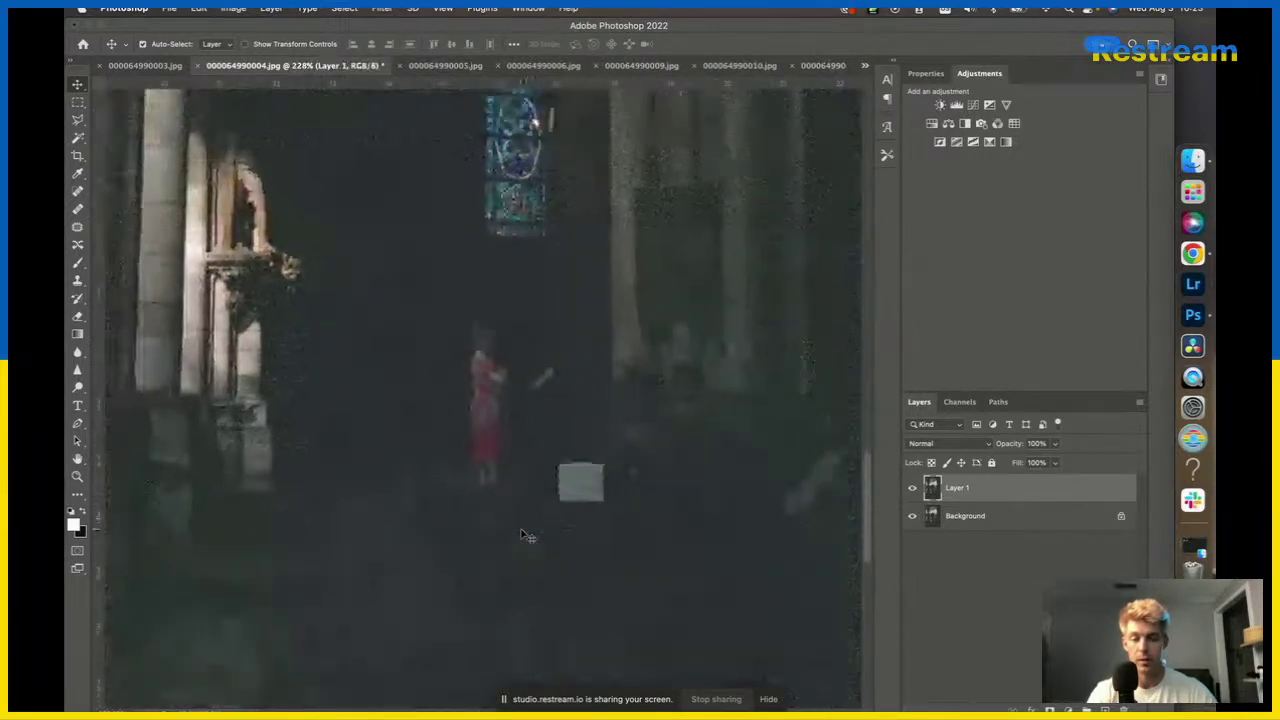
pyautogui.scroll(-5, 528, 536)
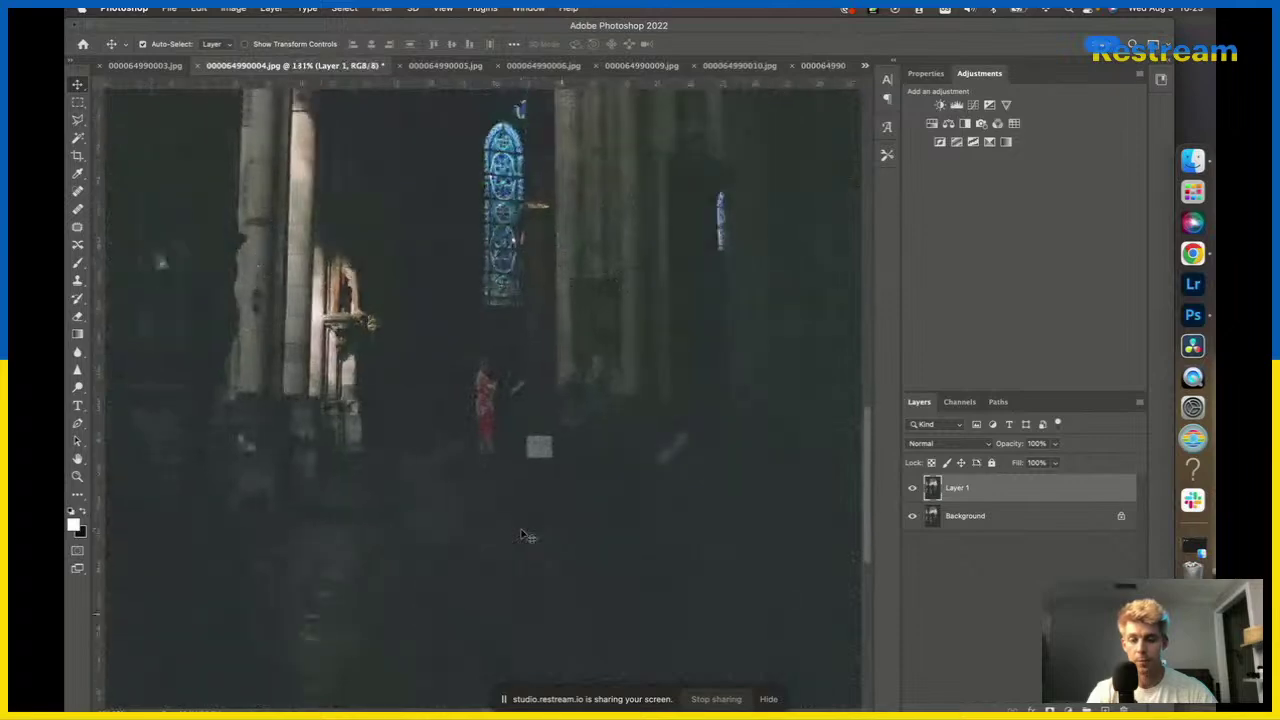
pyautogui.scroll(-3, 526, 536)
pyautogui.scroll(5, 481, 424)
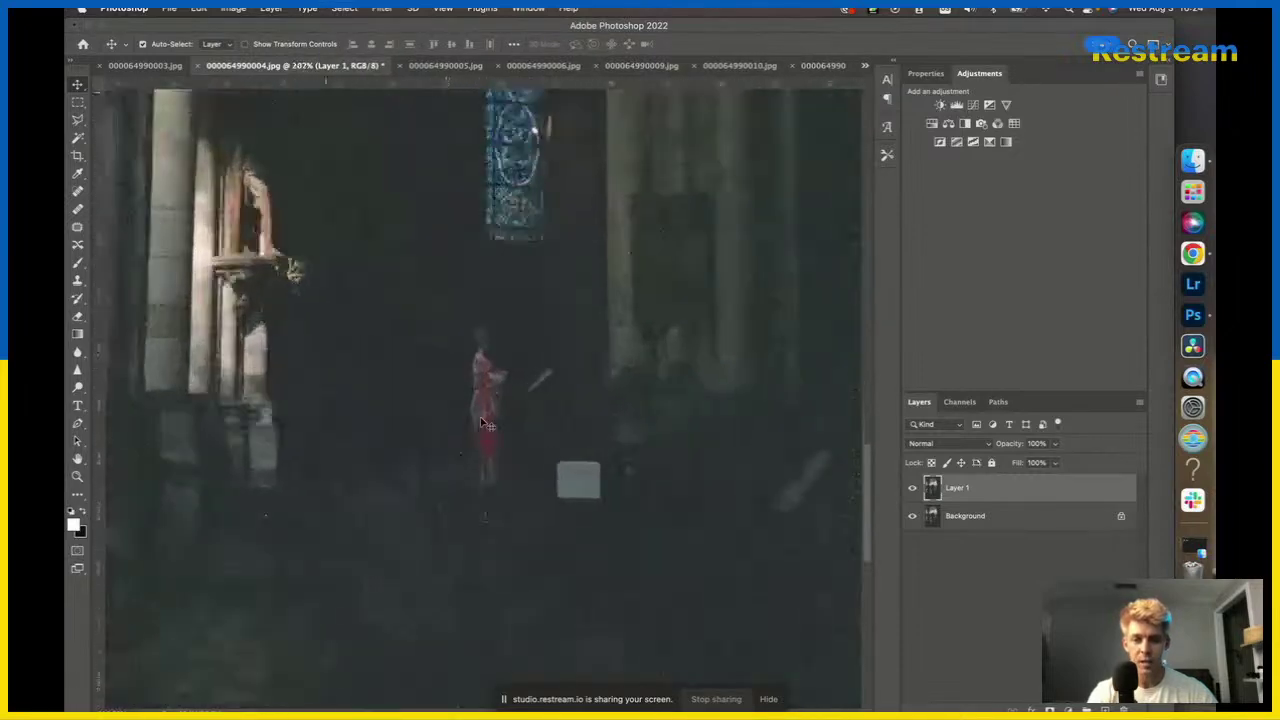
pyautogui.scroll(6, 481, 424)
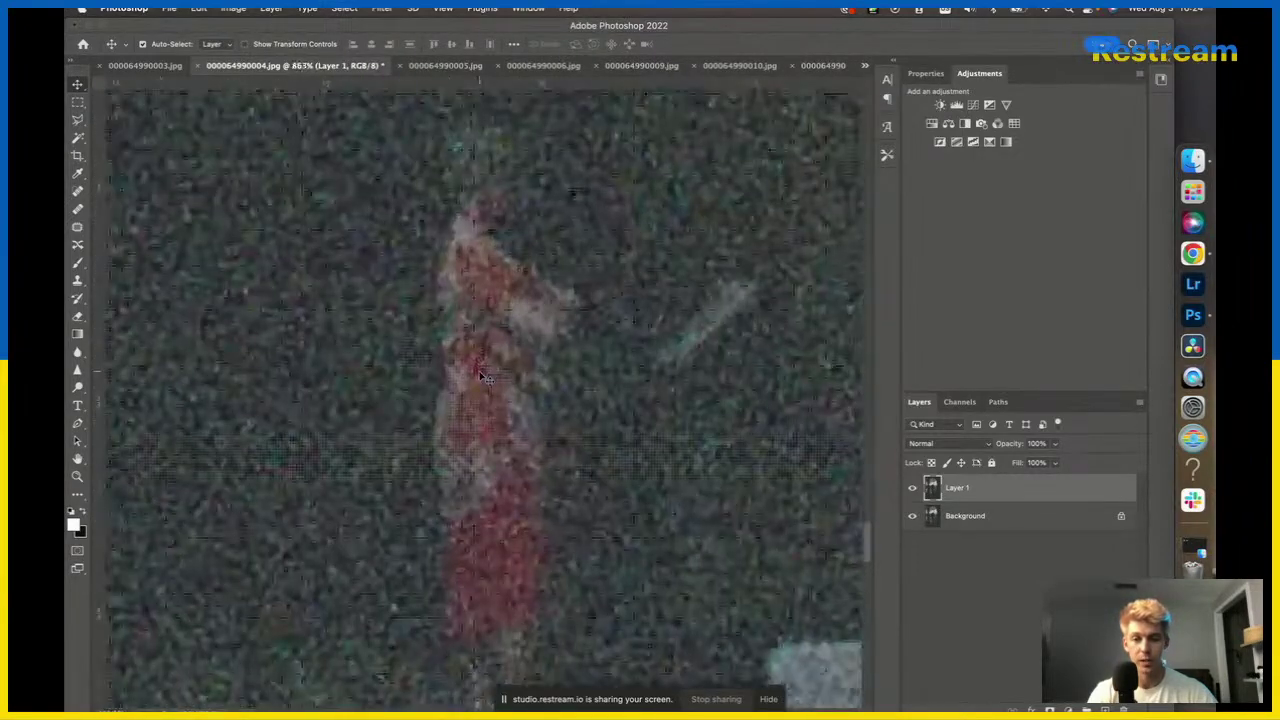
pyautogui.scroll(-8, 481, 376)
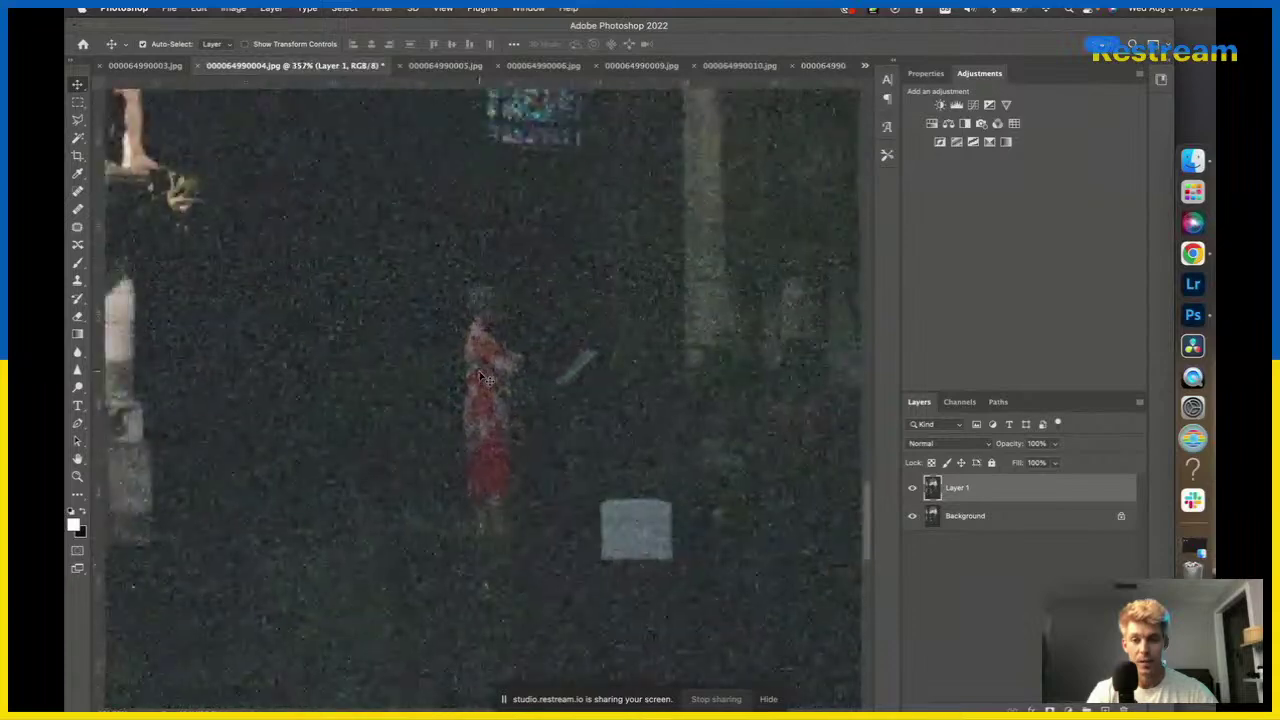
pyautogui.scroll(-3, 481, 378)
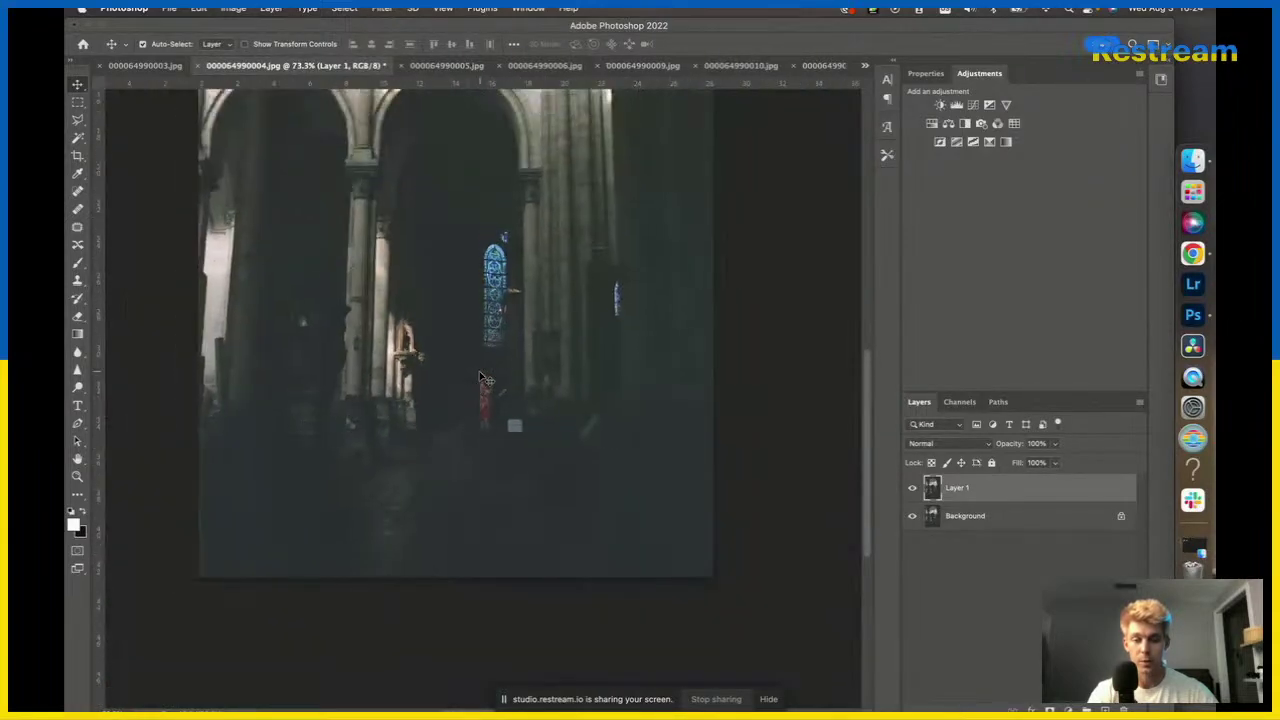
pyautogui.scroll(-1, 481, 378)
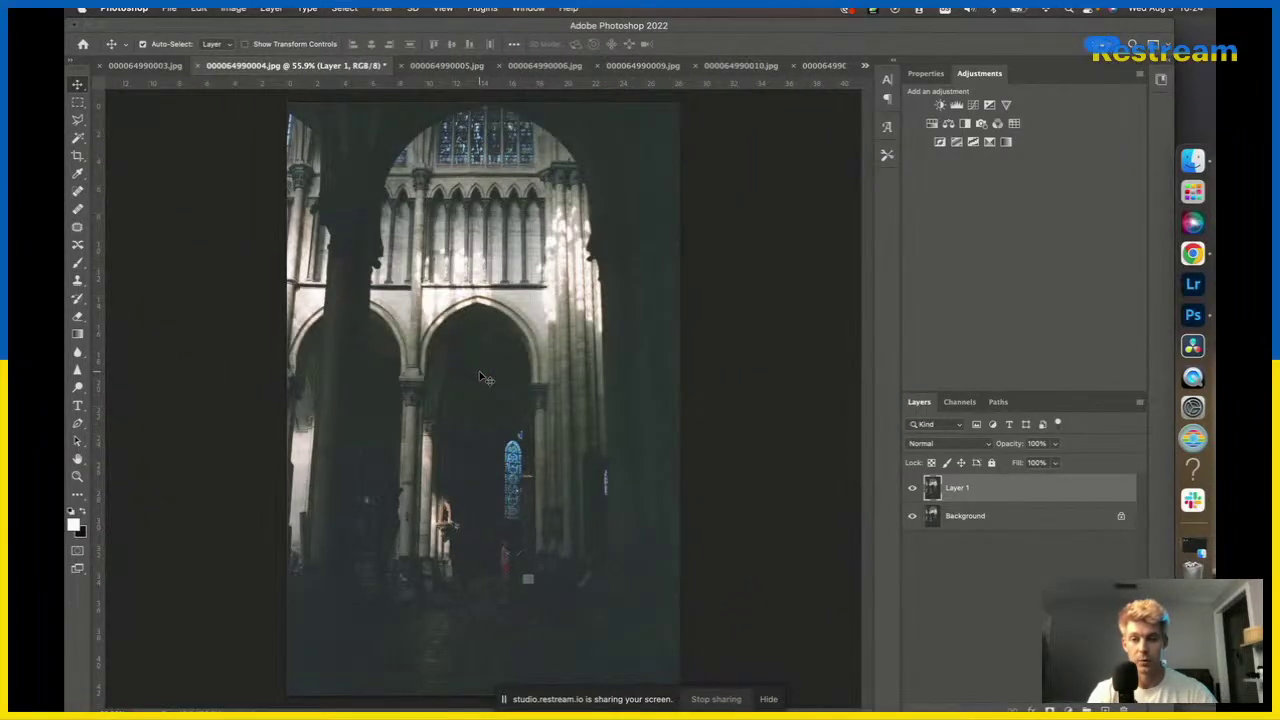
pyautogui.scroll(1, 478, 292)
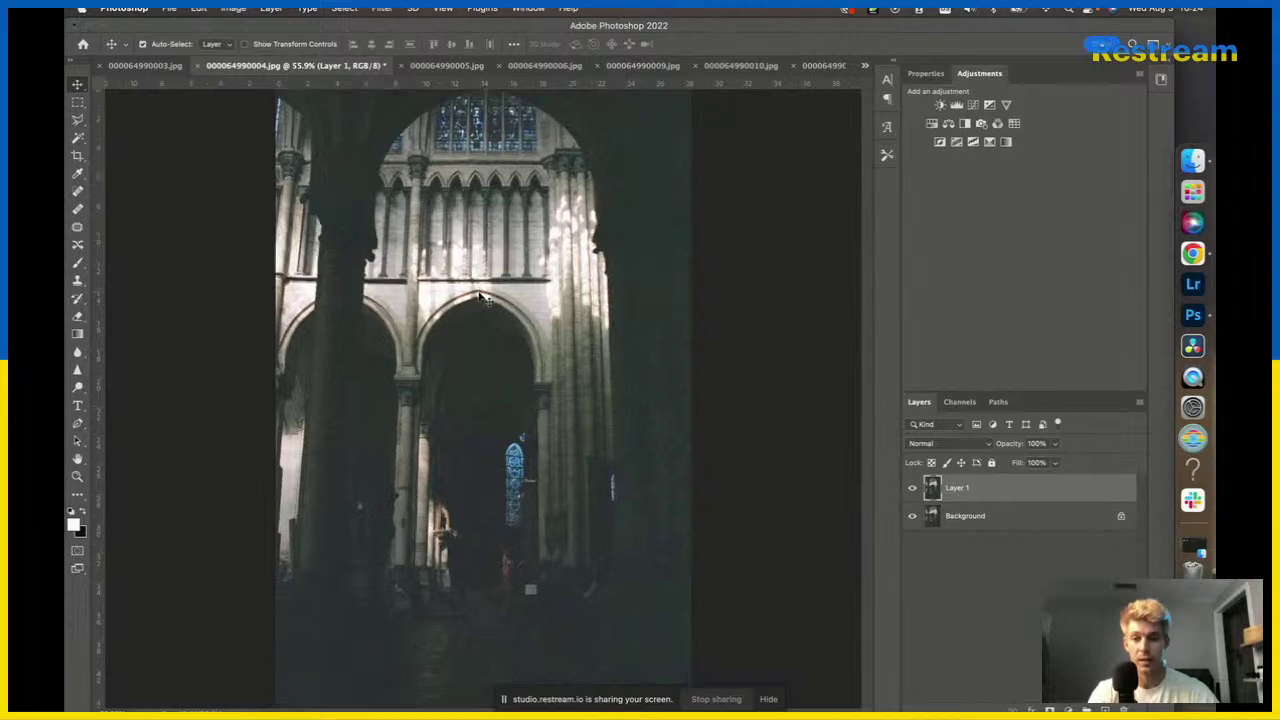
pyautogui.scroll(-1, 478, 291)
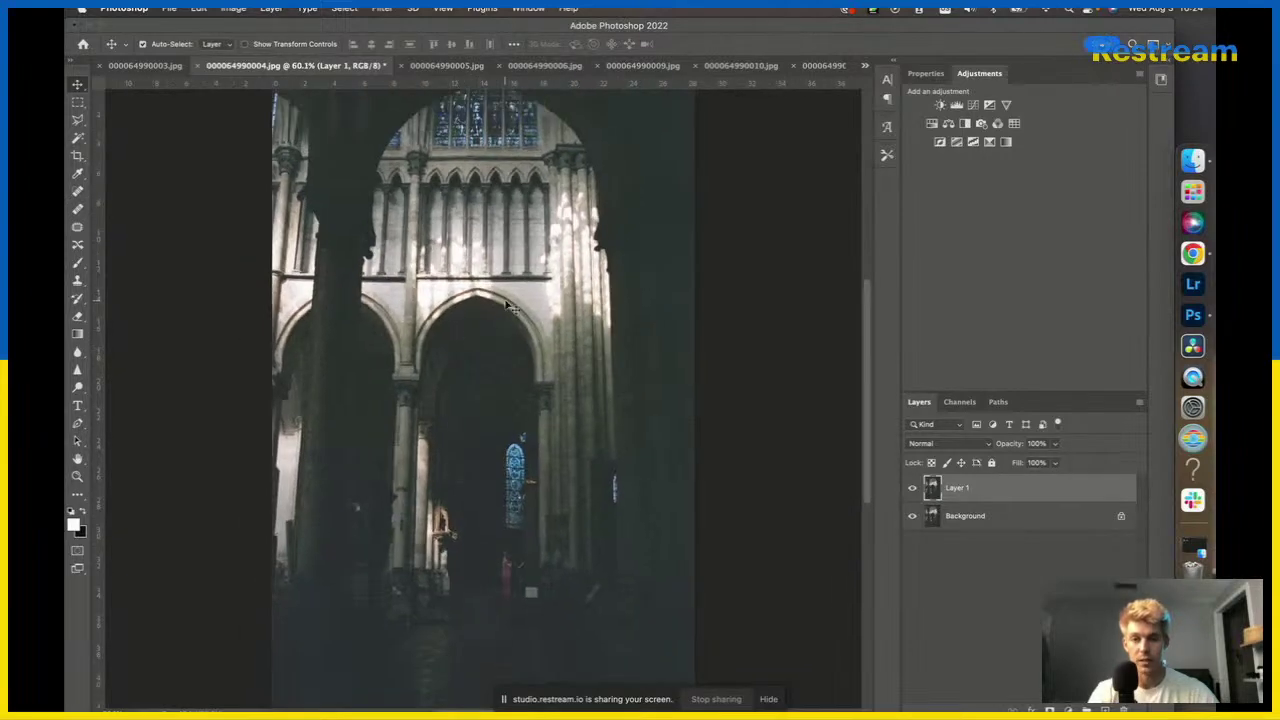
pyautogui.scroll(-1, 508, 308)
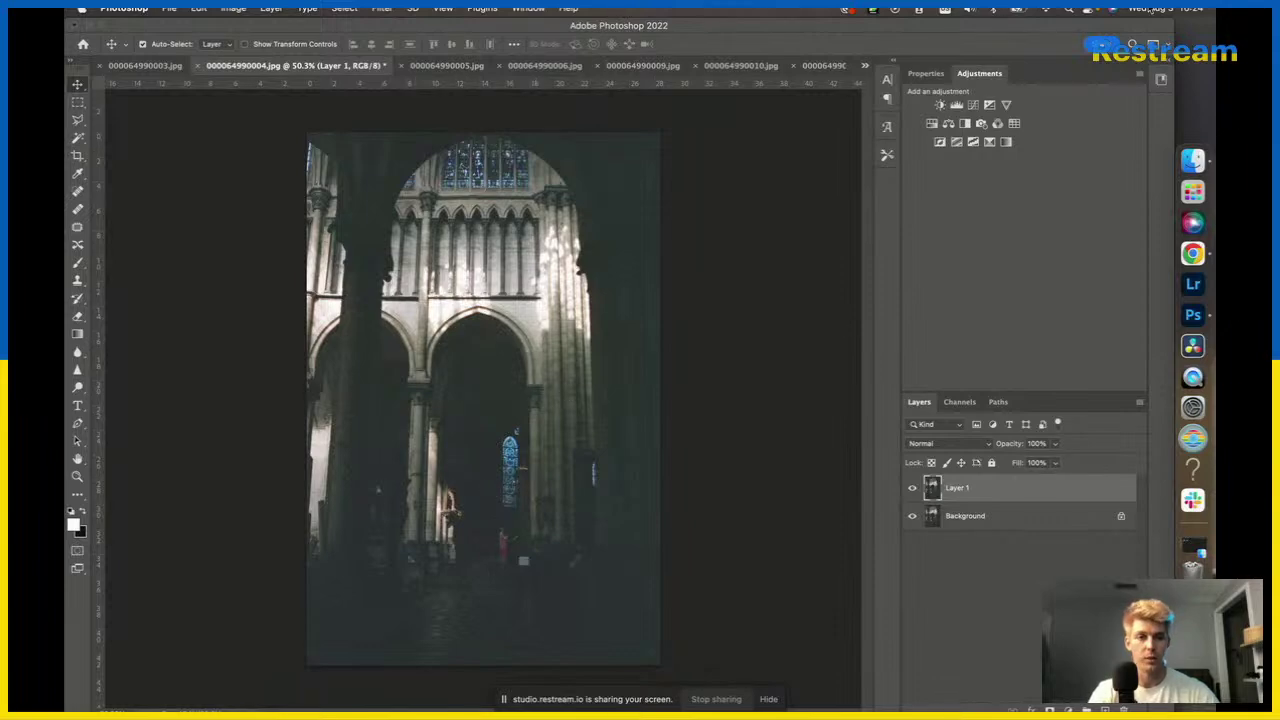
# Add a Curves adjustment layer and straighten the photo with a crop rotated slightly counterclockwise.
pyautogui.click(973, 105)
pyautogui.press('c')
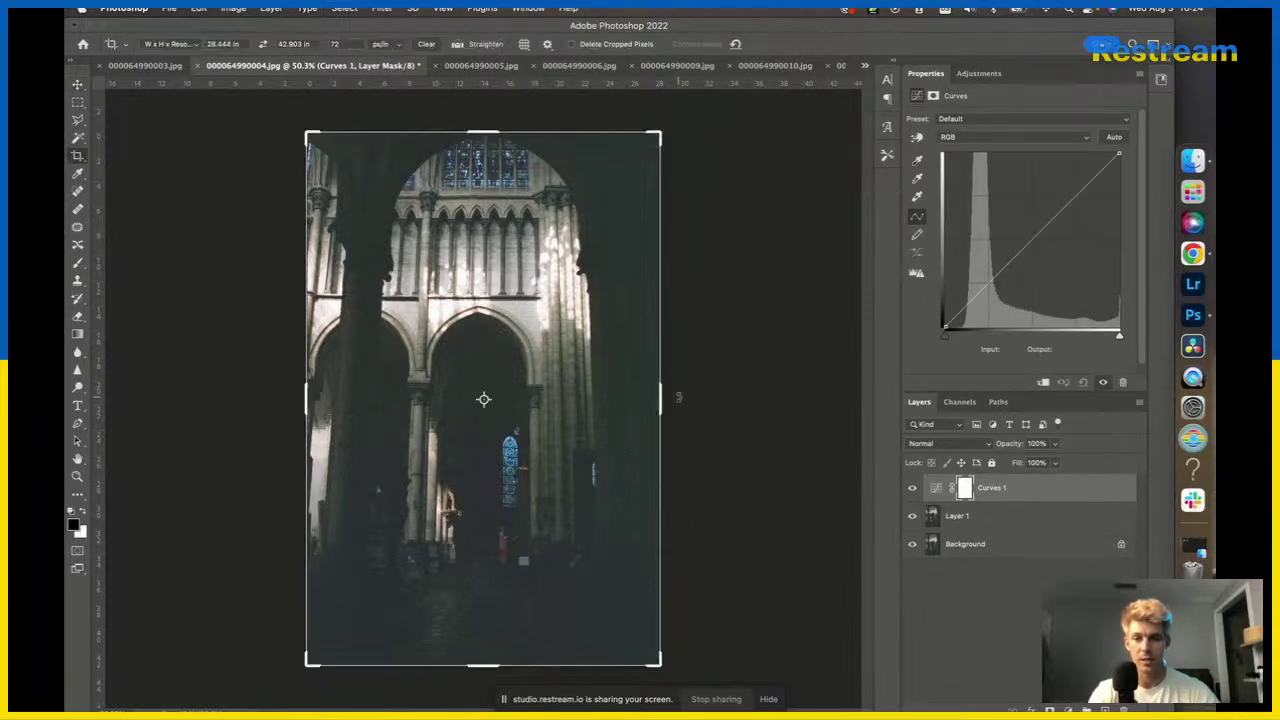
pyautogui.moveTo(711, 499); pyautogui.dragTo(716, 491)
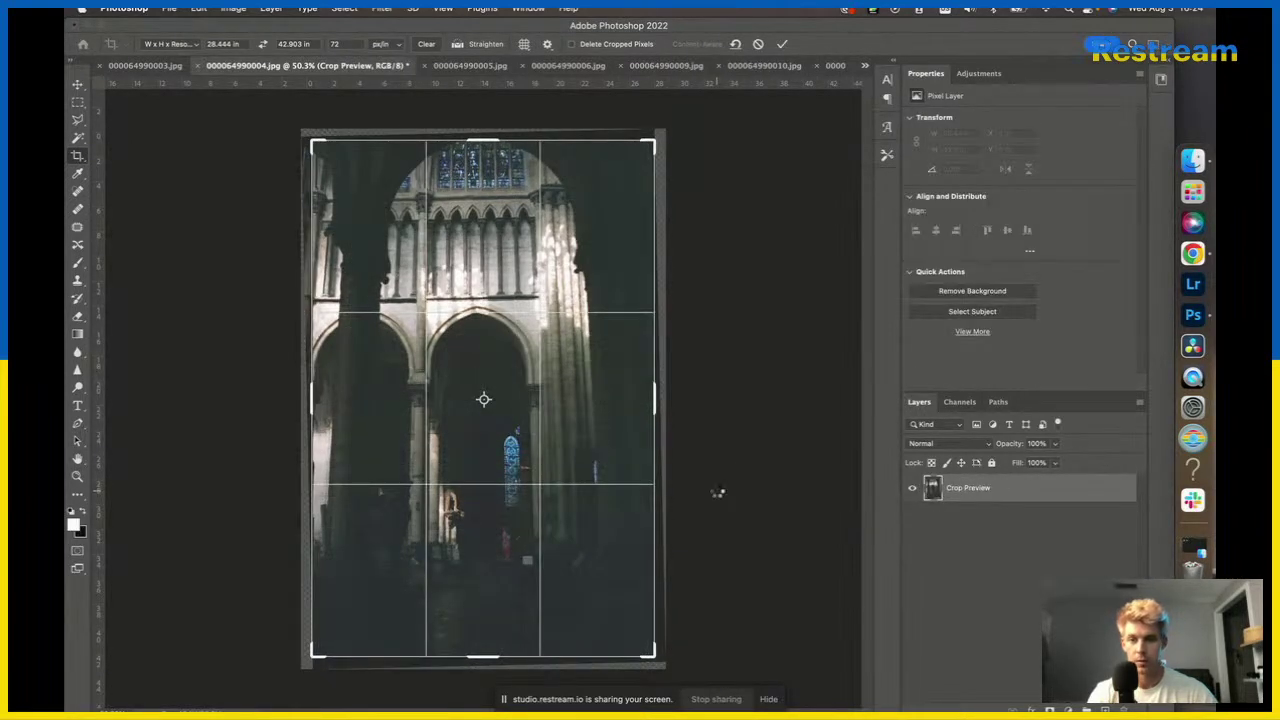
pyautogui.press('Escape')
pyautogui.press('v')
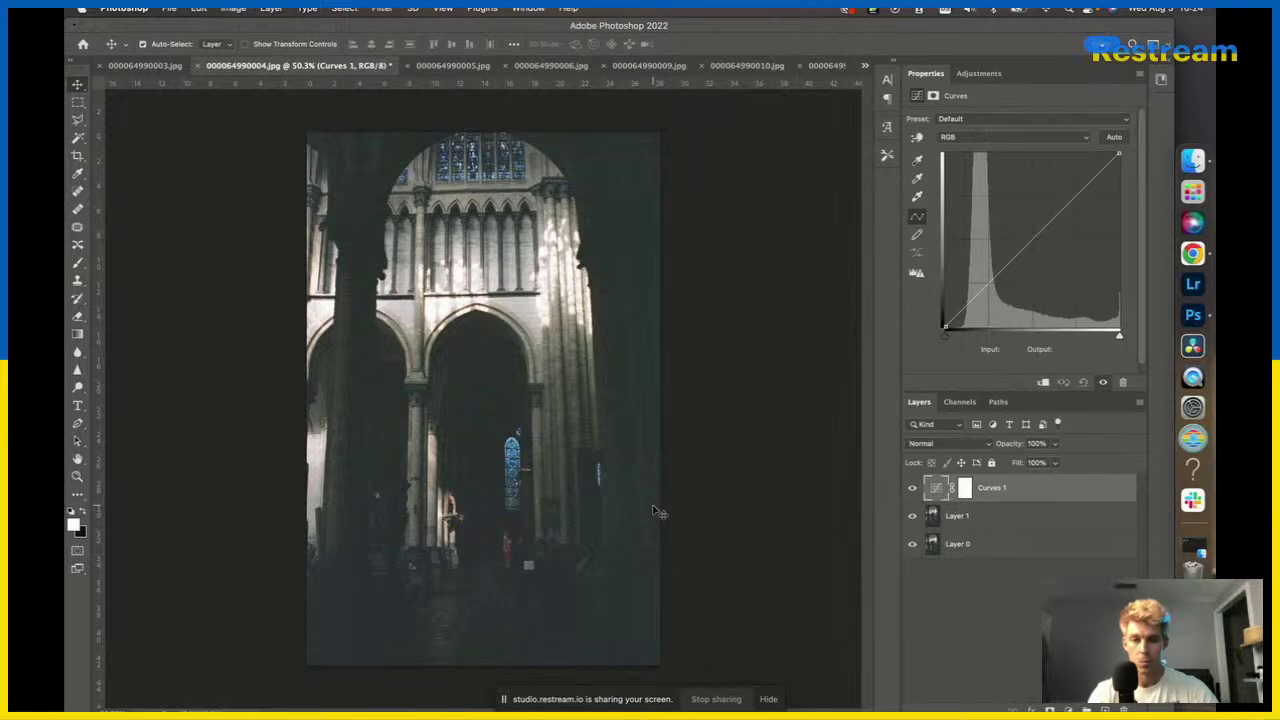
# Apply the Camera Raw filter to Layer 1 with the Geometry Upright correction set to Auto.
pyautogui.click(999, 514)
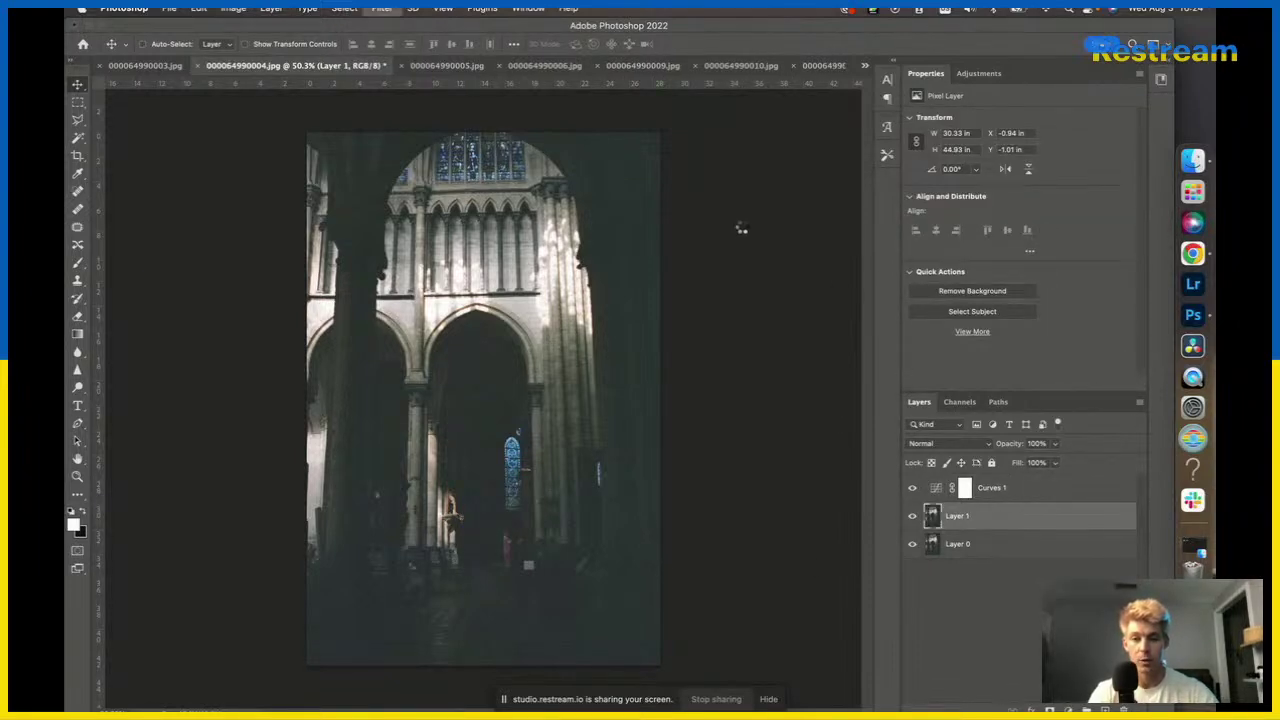
pyautogui.press('super+shift+a')
pyautogui.scroll(-1, 1081, 517)
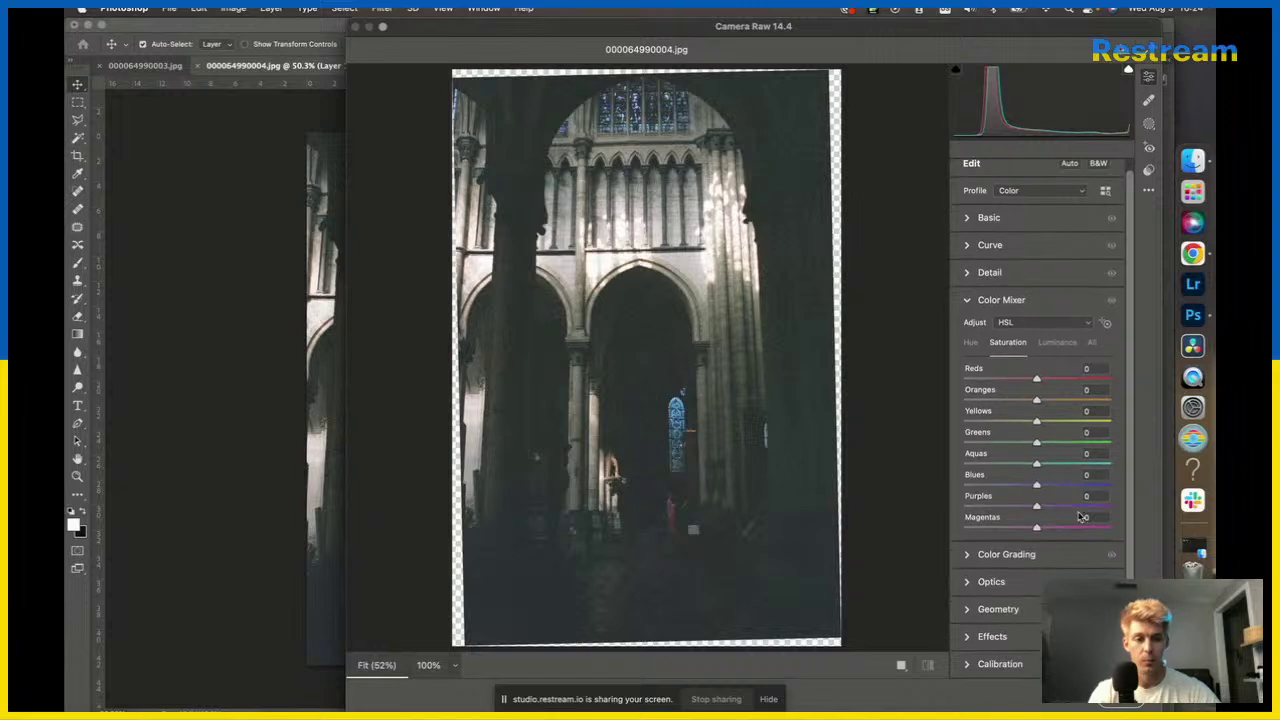
pyautogui.click(1006, 629)
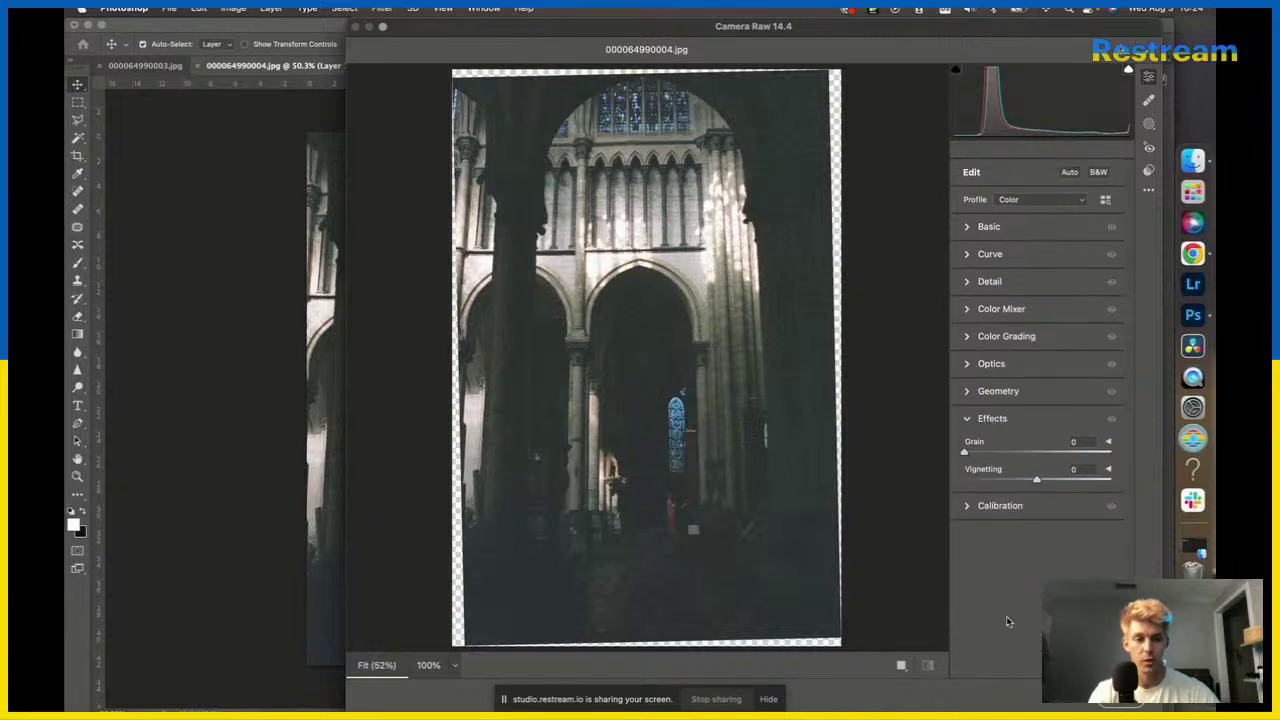
pyautogui.click(995, 391)
pyautogui.click(1022, 416)
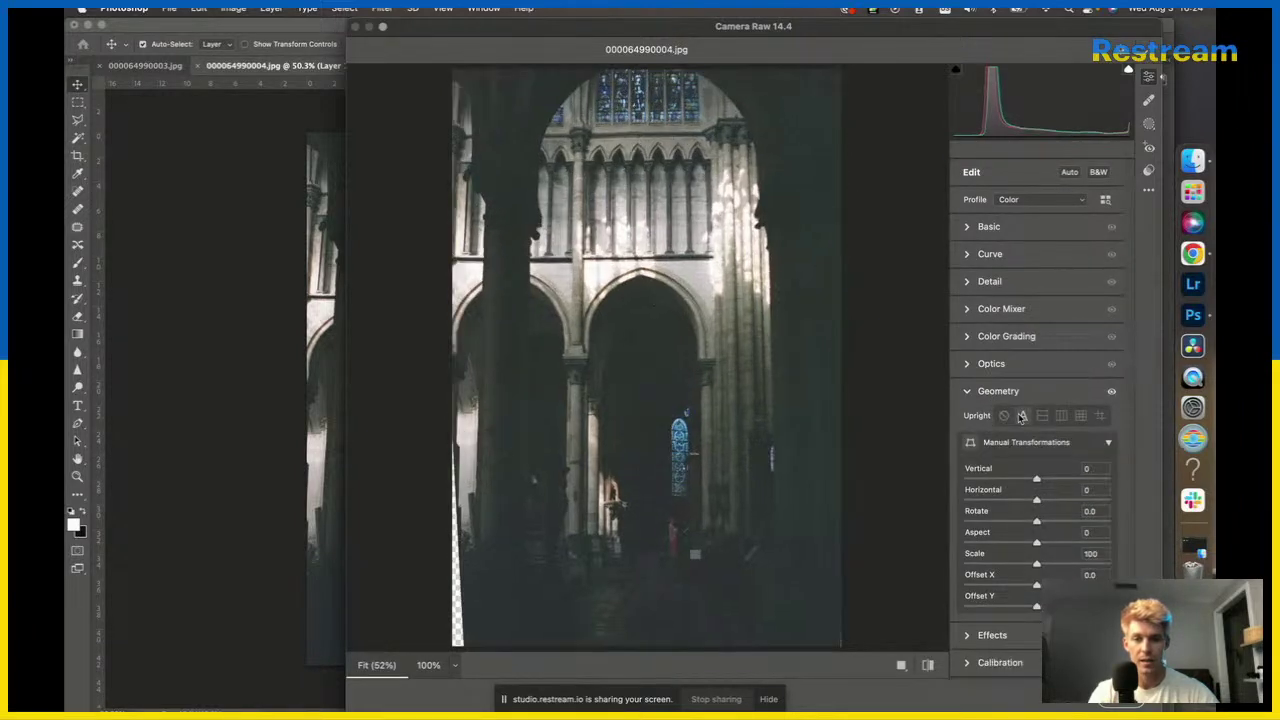
pyautogui.press('Return')
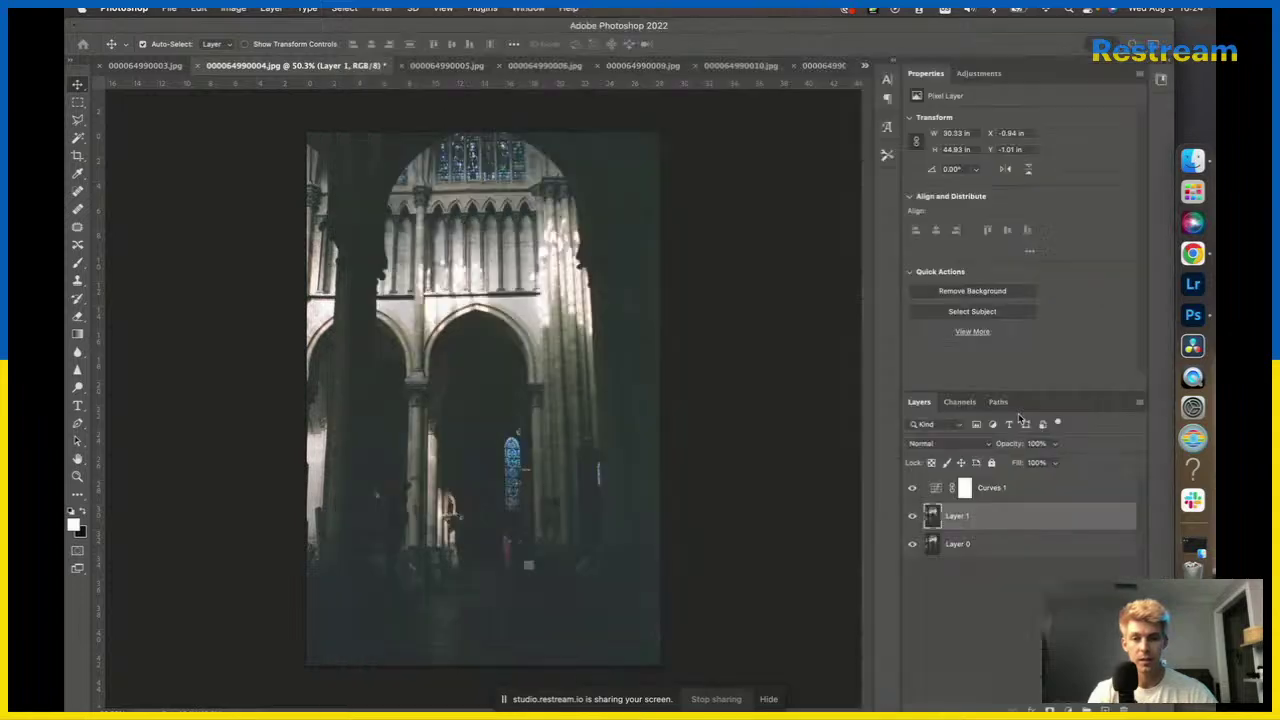
# Compare the perspective-corrected Layer 1 with Layer 0 by hiding and showing Layer 1.
pyautogui.click(911, 516)
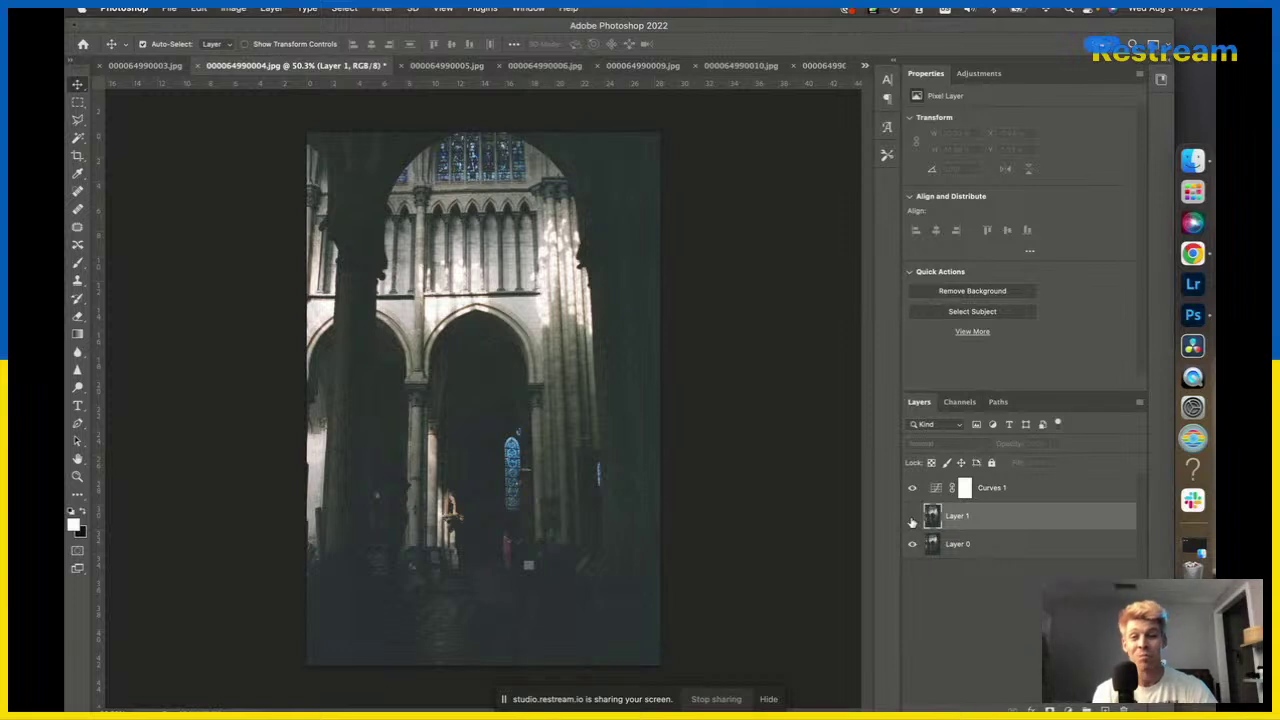
pyautogui.click(912, 518)
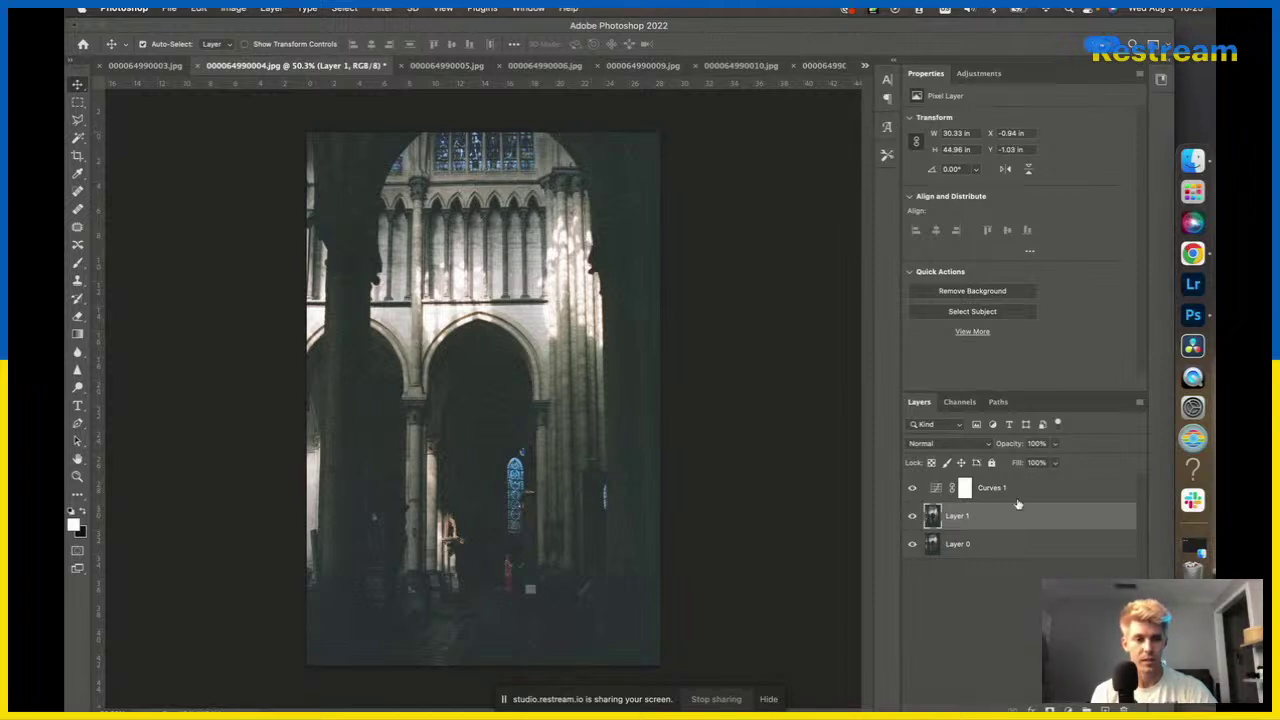
# On the Curves 1 layer, move the RGB black point inward and raise the highlights to input 176, output 180.
pyautogui.click(1050, 492)
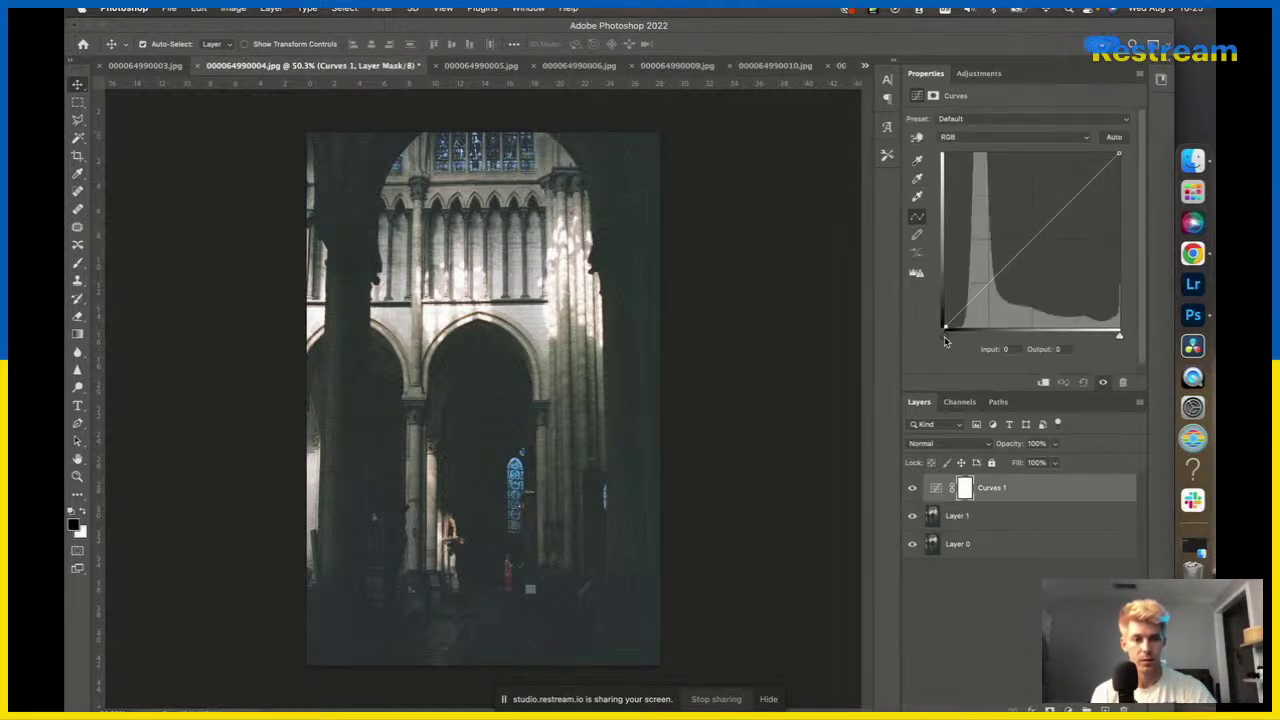
pyautogui.moveTo(944, 336)
pyautogui.mouseDown()
pyautogui.moveTo(975, 341)
pyautogui.moveTo(960, 336)
pyautogui.mouseUp()
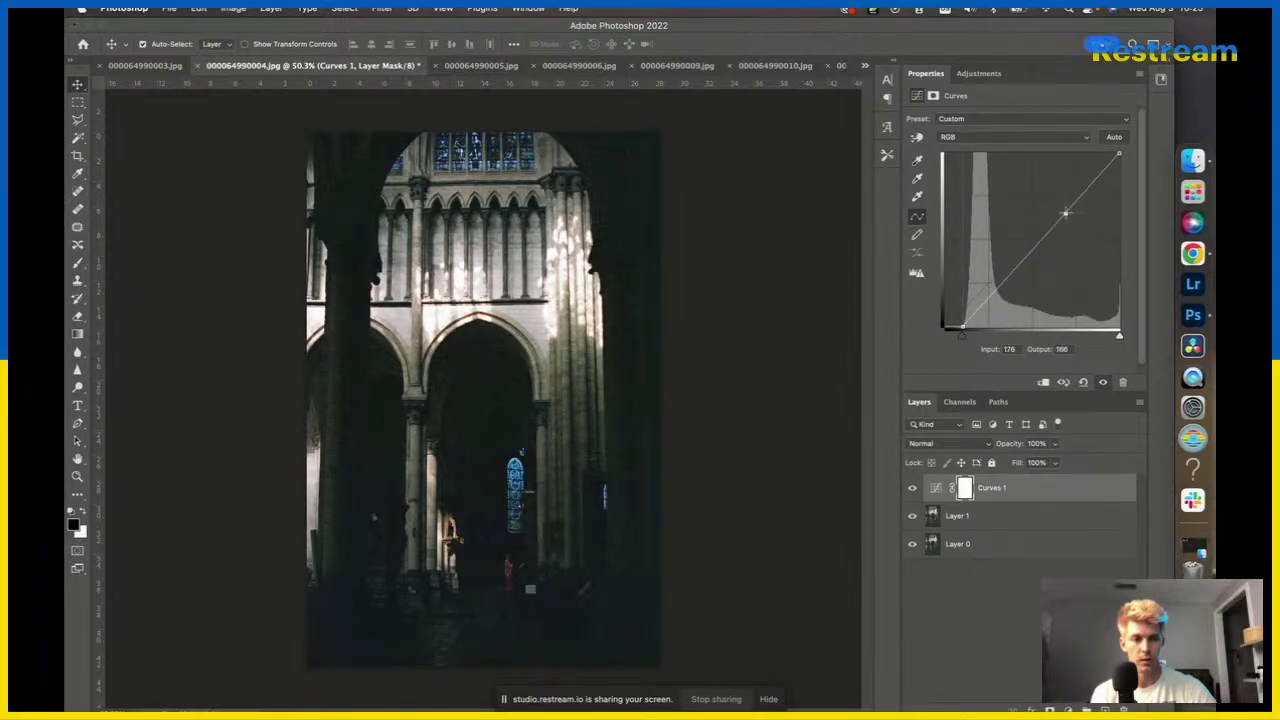
pyautogui.moveTo(1066, 212); pyautogui.dragTo(1066, 203)
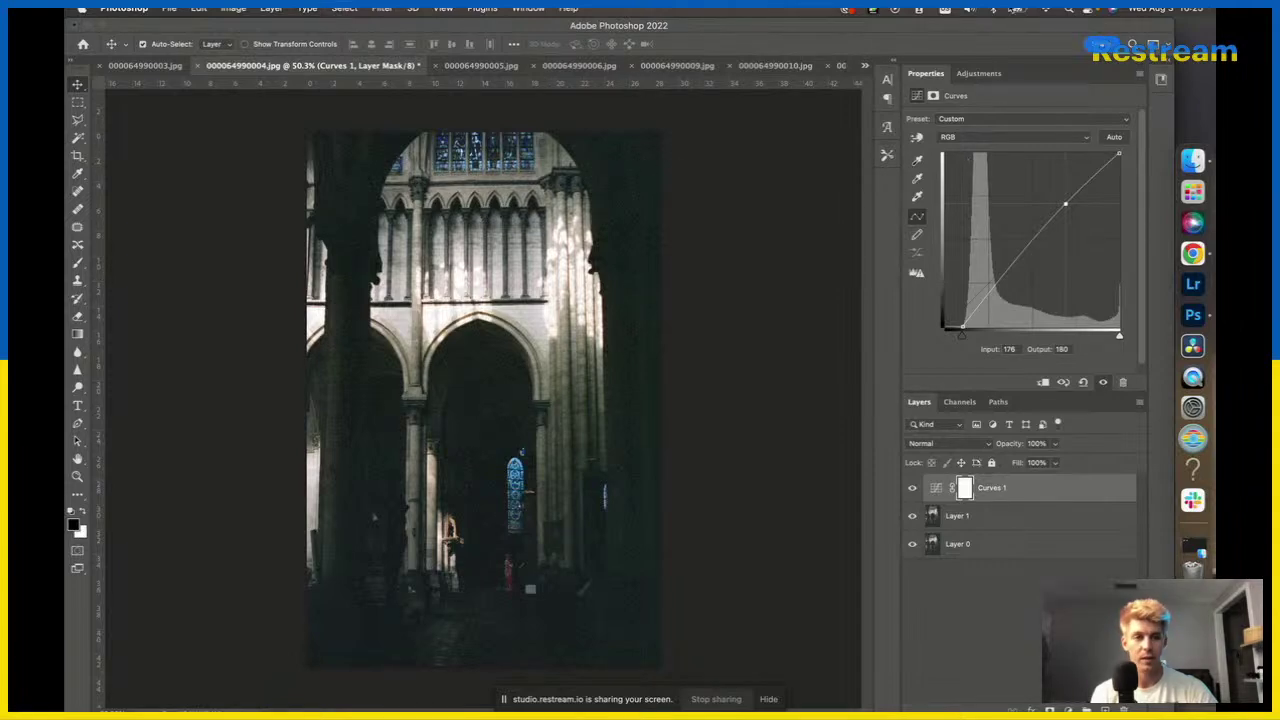
# Add a second Curves adjustment layer and, in its Blue channel, move the black point slightly inward and set a highlight point at 177/177.
pyautogui.click(979, 75)
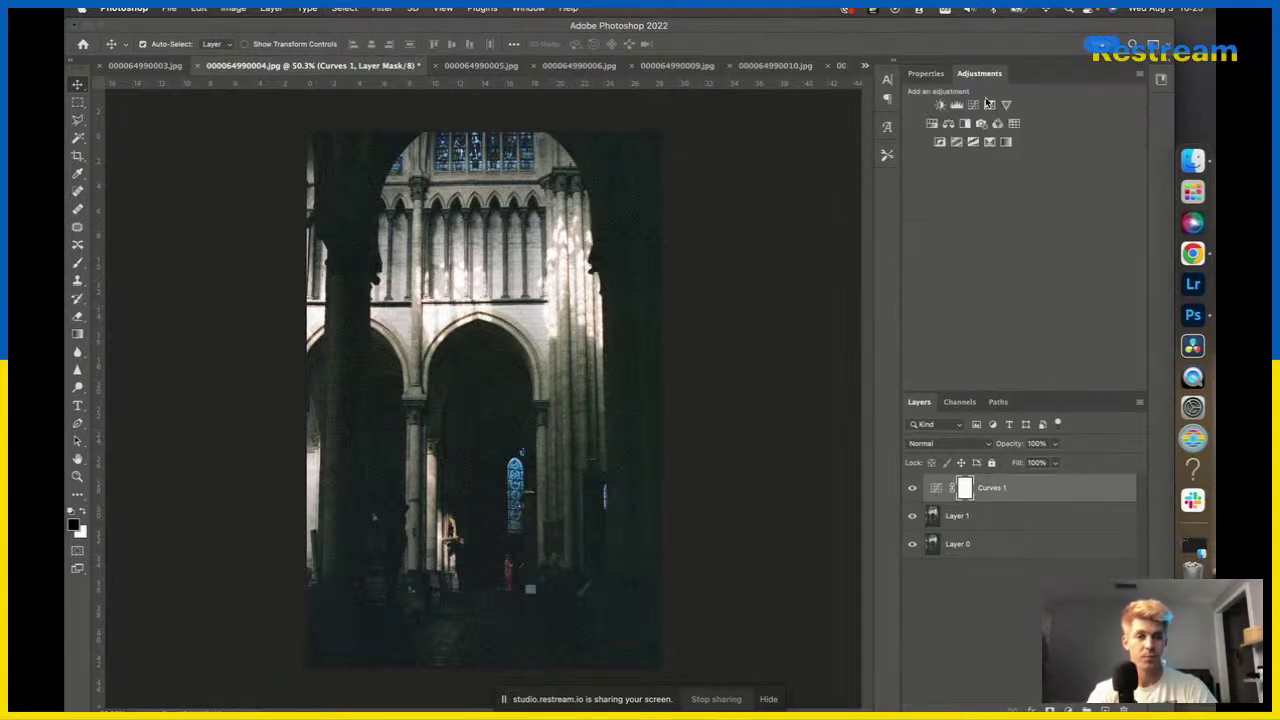
pyautogui.click(974, 110)
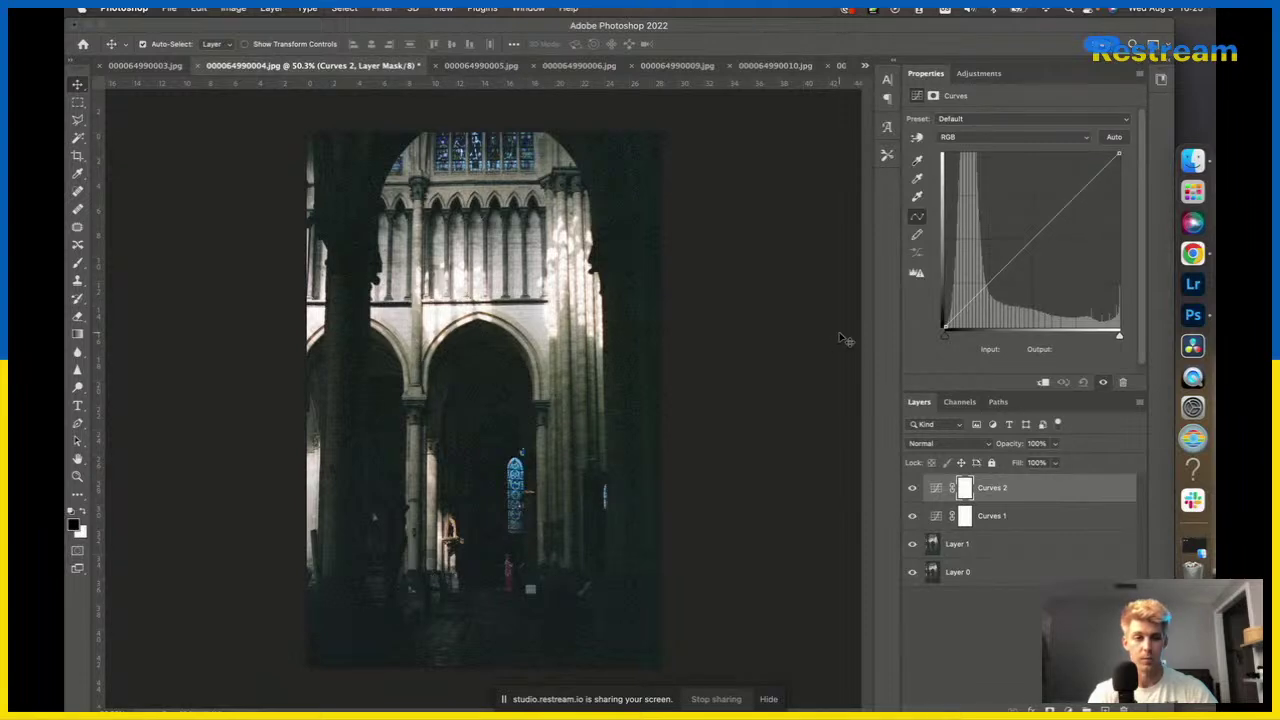
pyautogui.click(974, 136)
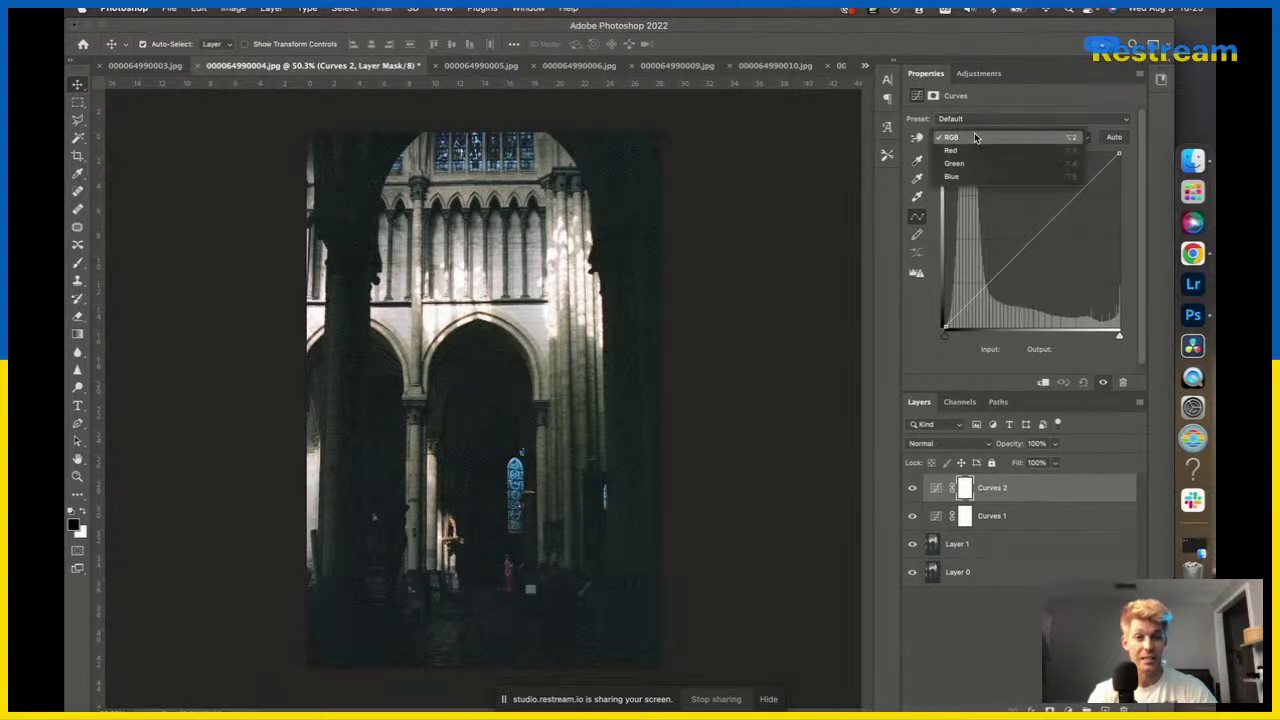
pyautogui.click(963, 180)
pyautogui.moveTo(945, 336); pyautogui.dragTo(949, 341)
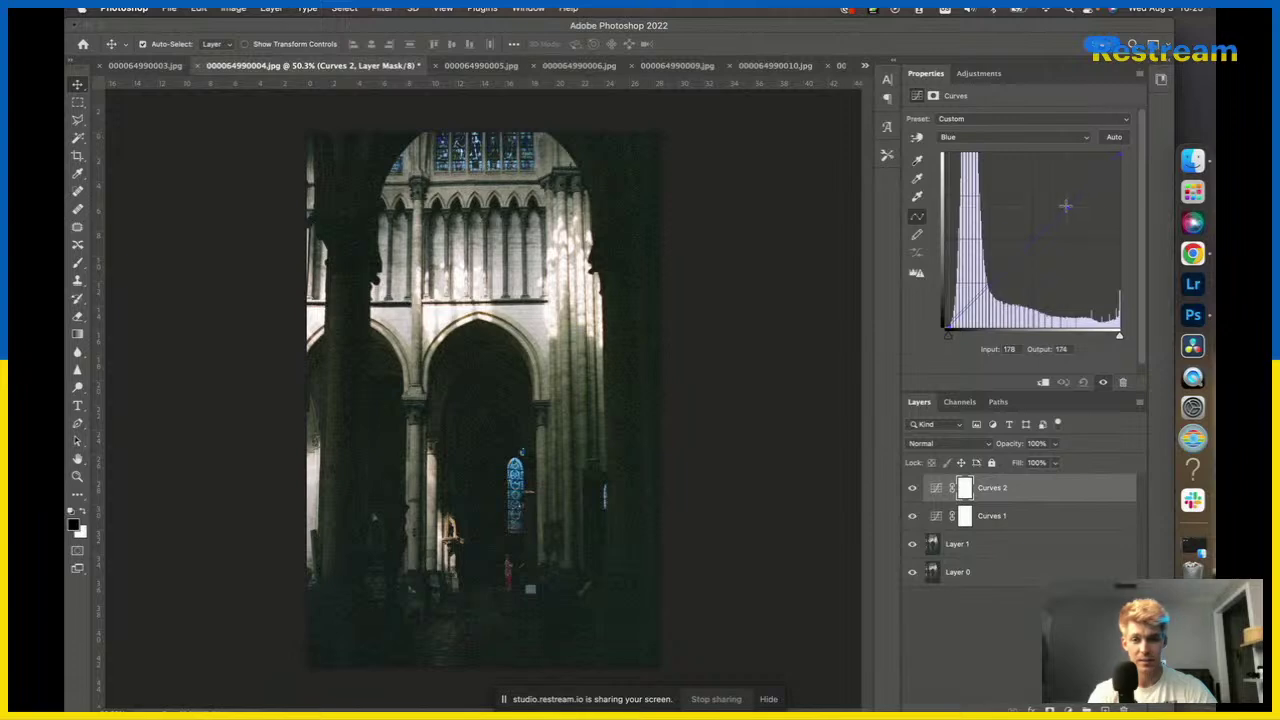
pyautogui.moveTo(1063, 206)
pyautogui.mouseDown()
pyautogui.moveTo(1054, 192)
pyautogui.moveTo(1063, 207)
pyautogui.mouseUp()
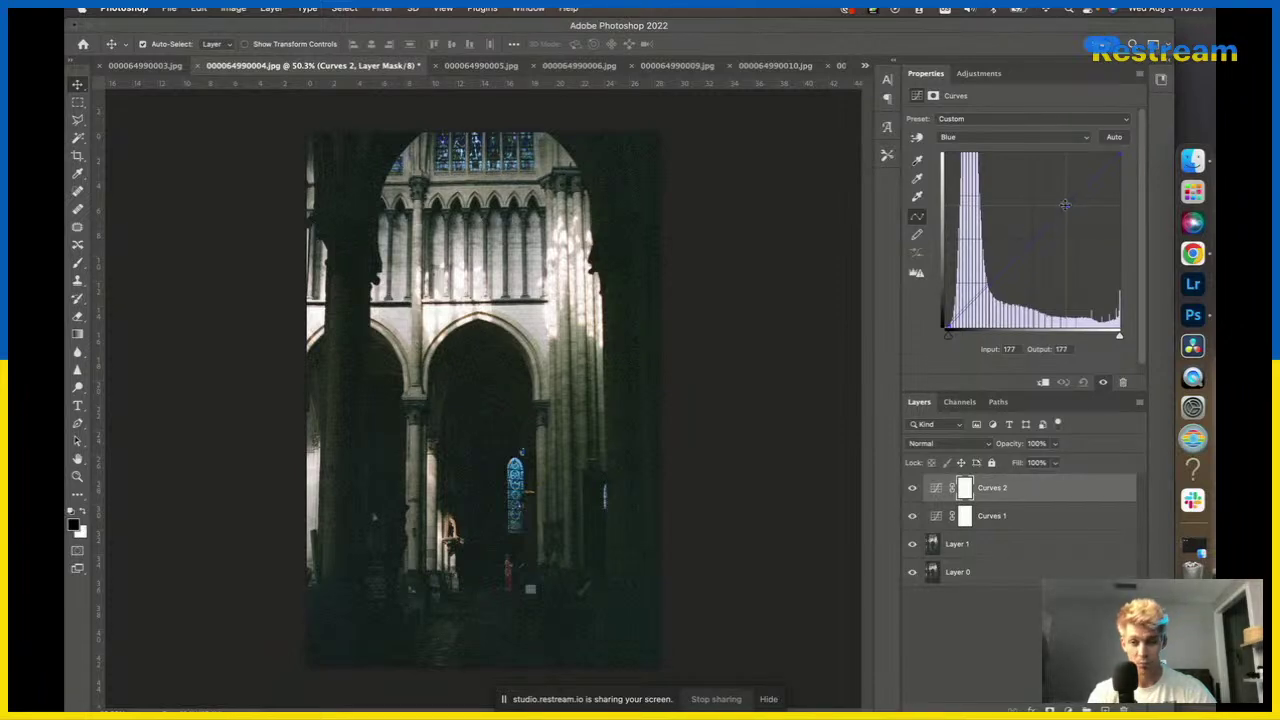
# Review the whole photo at smaller sizes, check the Curves 1 settings, and compare the image with and without both Curves layers.
pyautogui.scroll(-5, 653, 338)
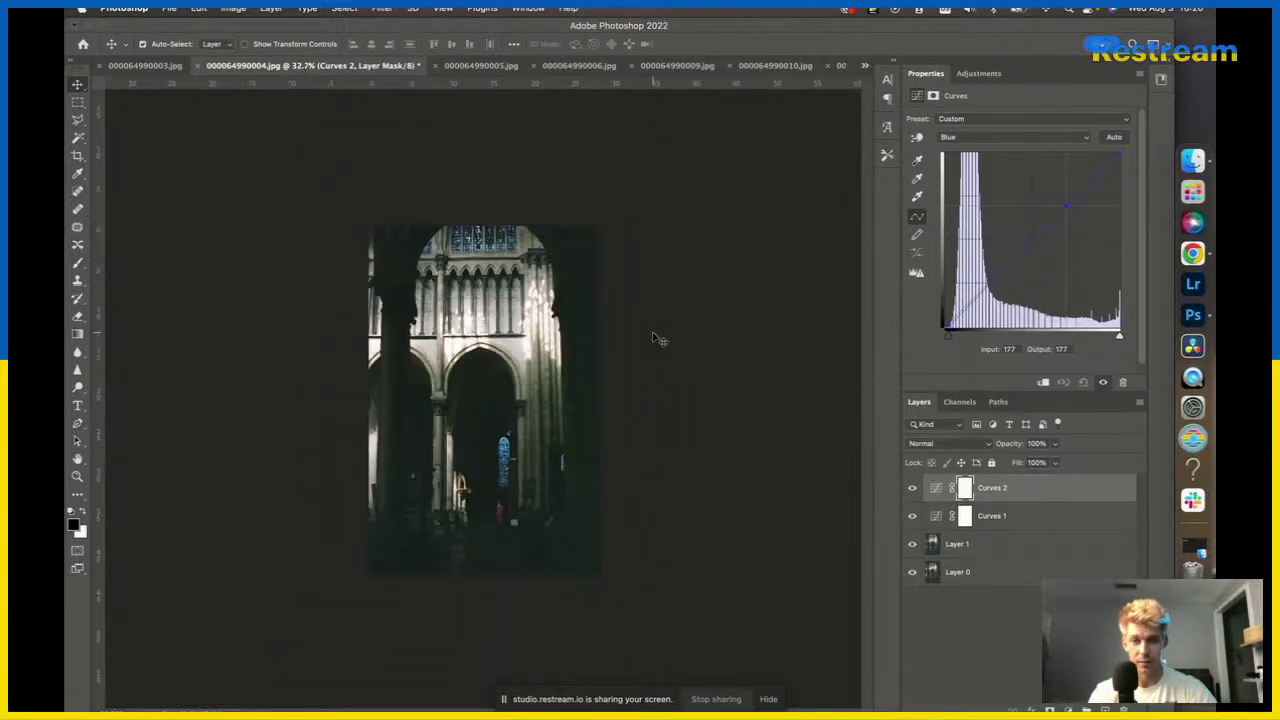
pyautogui.scroll(2, 653, 338)
pyautogui.click(1026, 520)
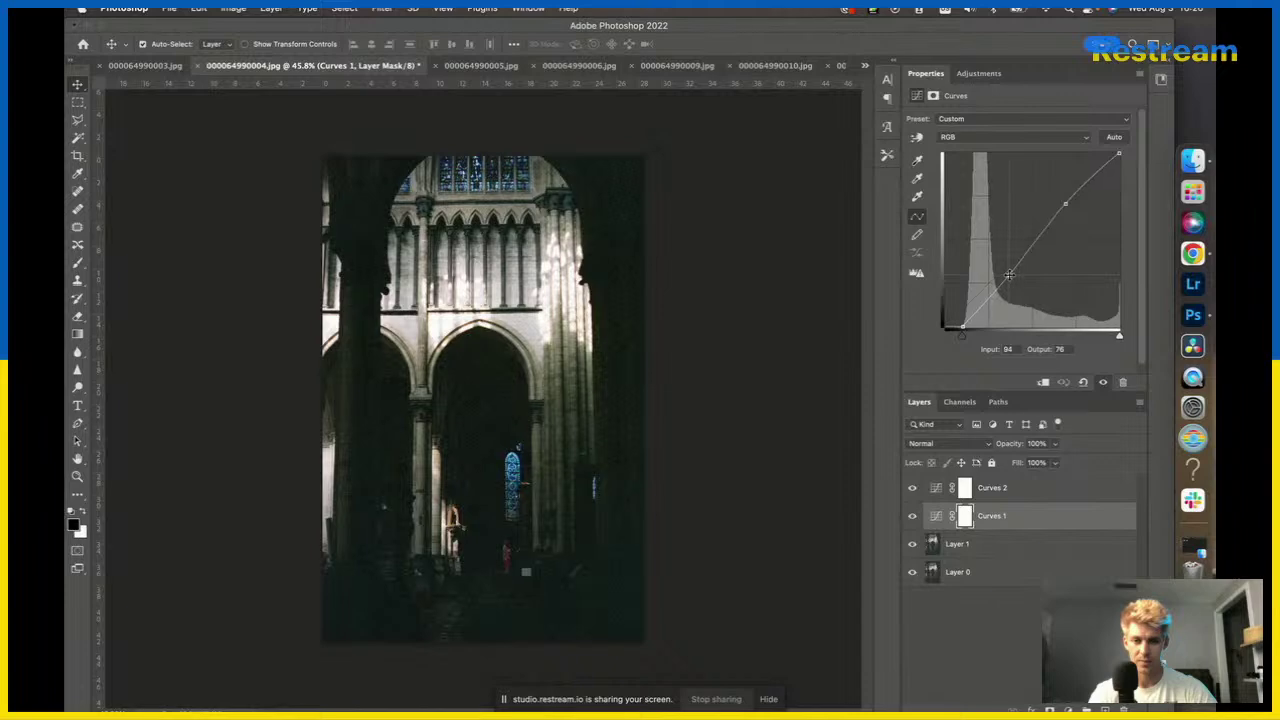
pyautogui.click(702, 337)
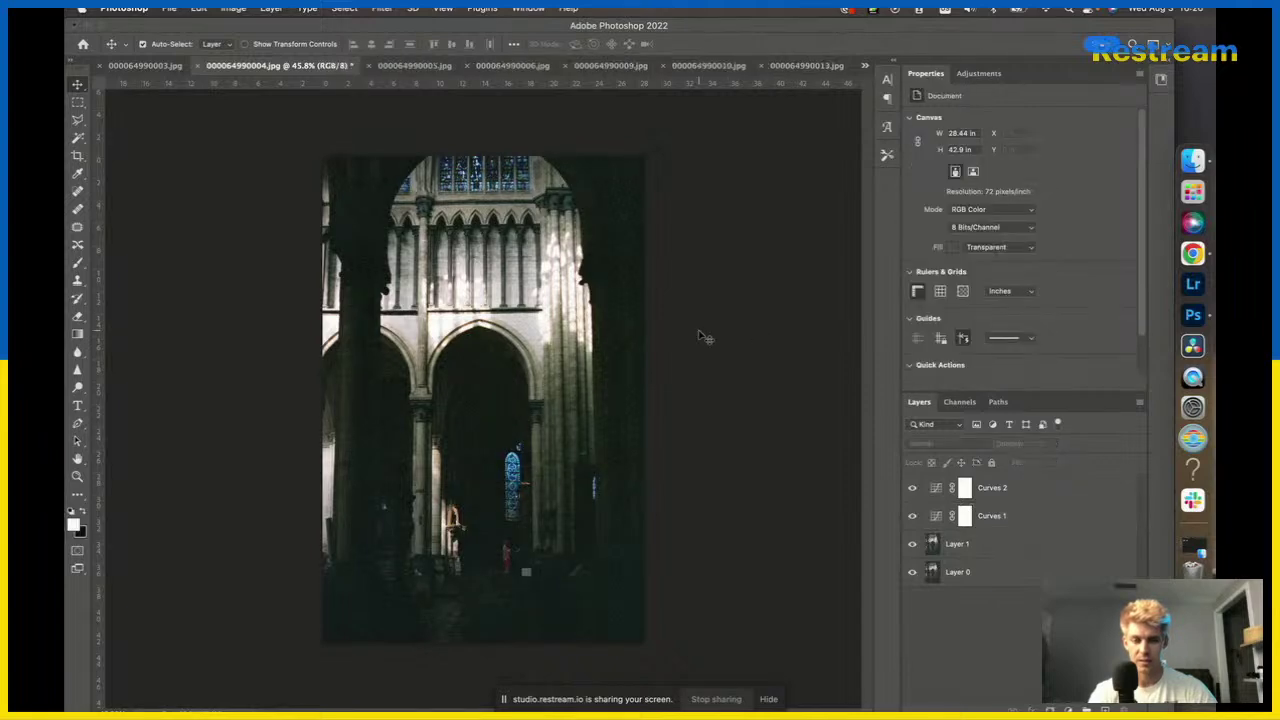
pyautogui.scroll(-3, 700, 336)
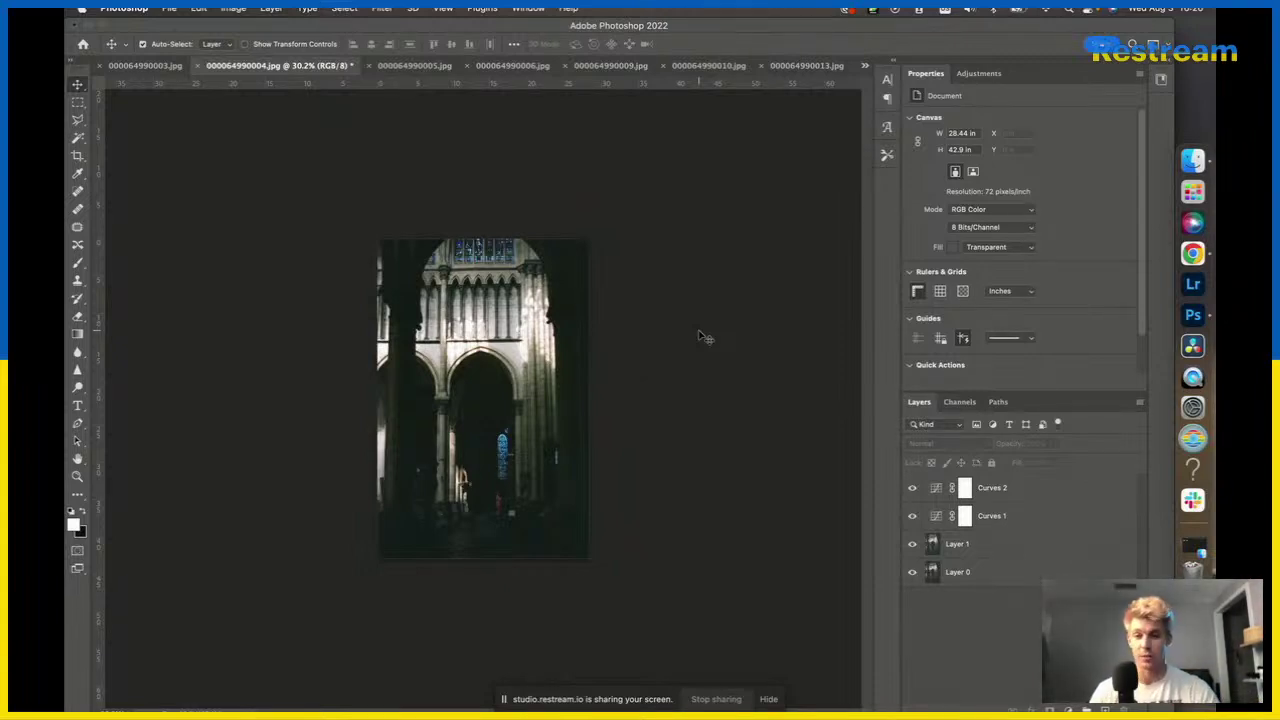
pyautogui.scroll(3, 562, 358)
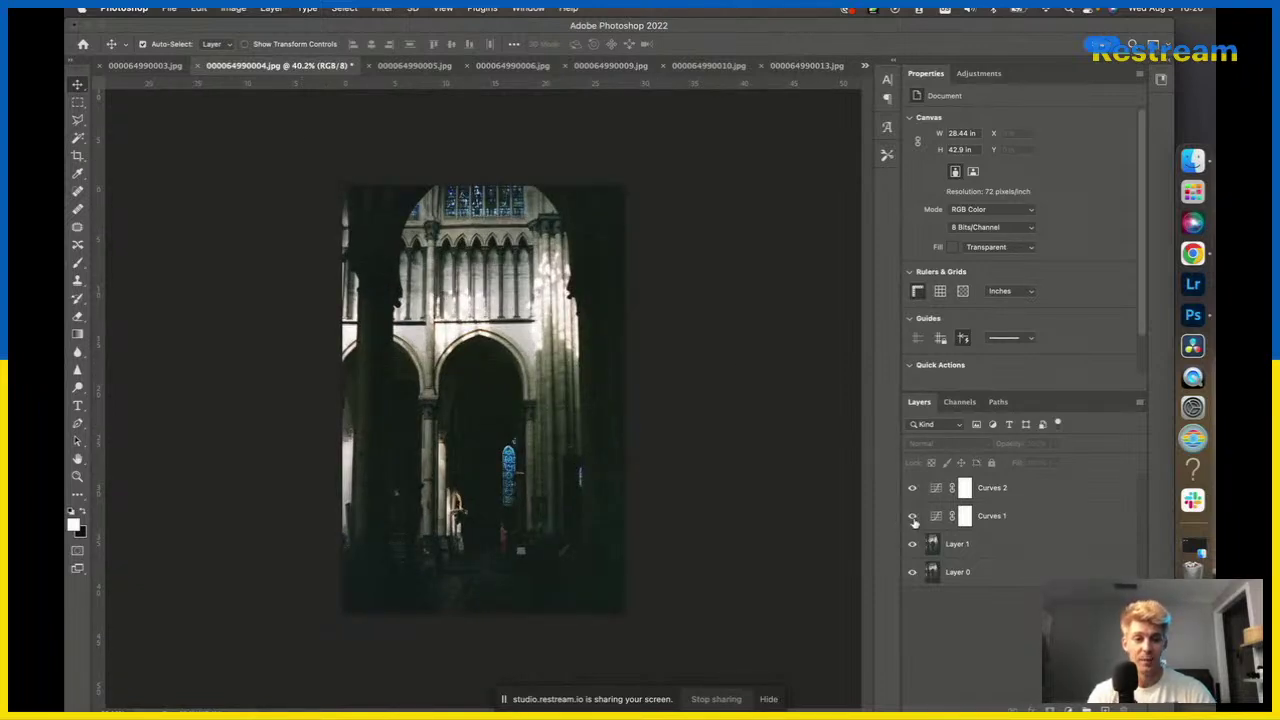
pyautogui.moveTo(912, 516); pyautogui.dragTo(916, 478)
# Brighten the RGB curve of the Curves 2 layer with a single point at input 155, output 187.
pyautogui.doubleClick(1076, 498)
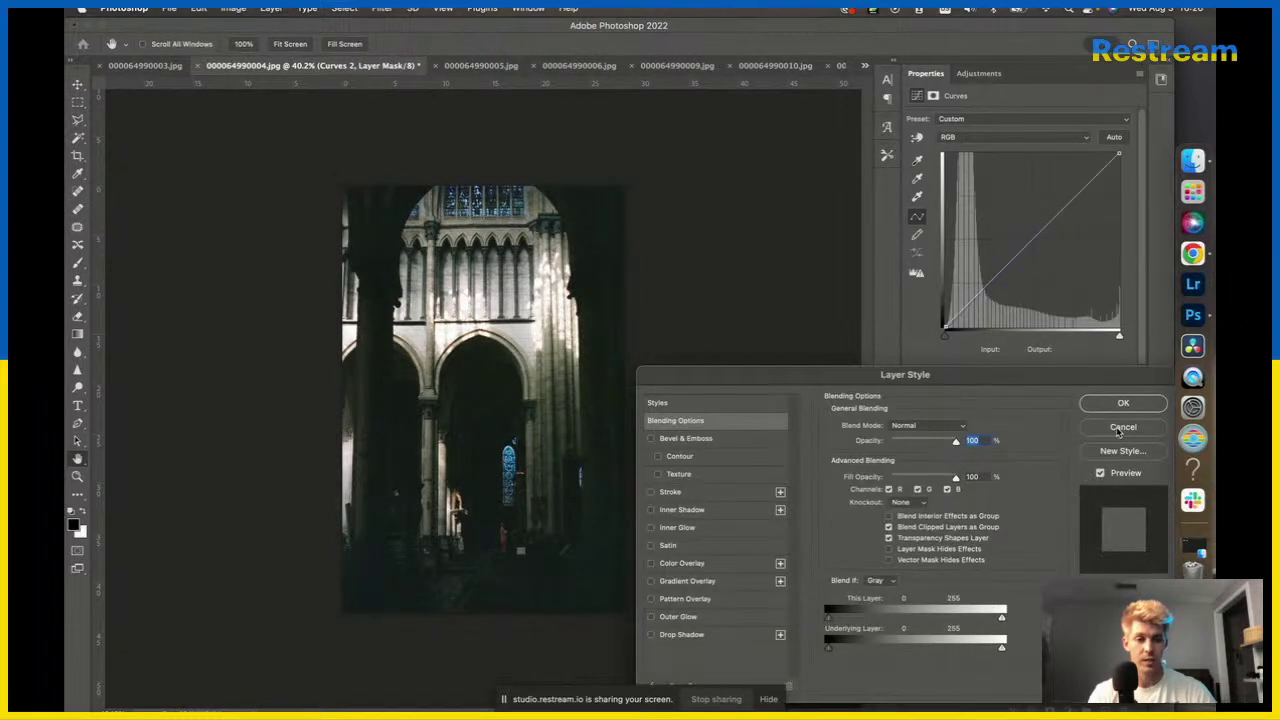
pyautogui.press('Escape')
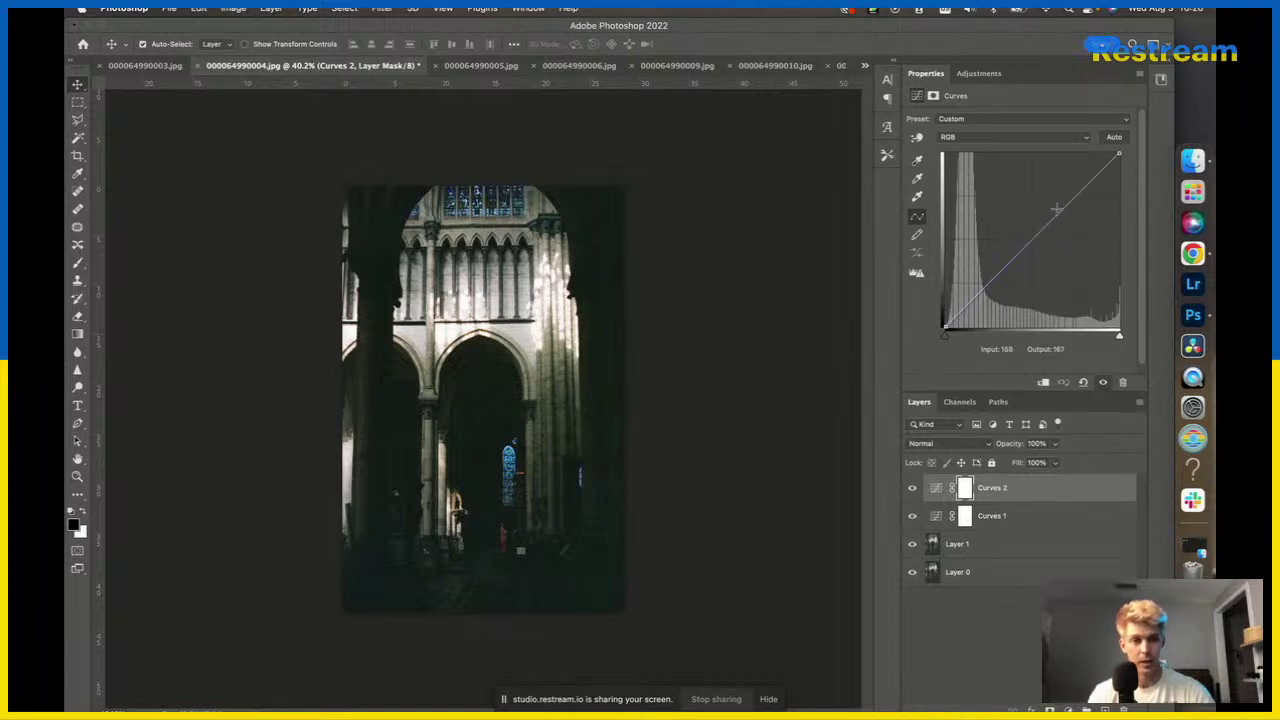
pyautogui.moveTo(1053, 210)
pyautogui.mouseDown()
pyautogui.moveTo(1025, 178)
pyautogui.moveTo(1040, 198)
pyautogui.mouseUp()
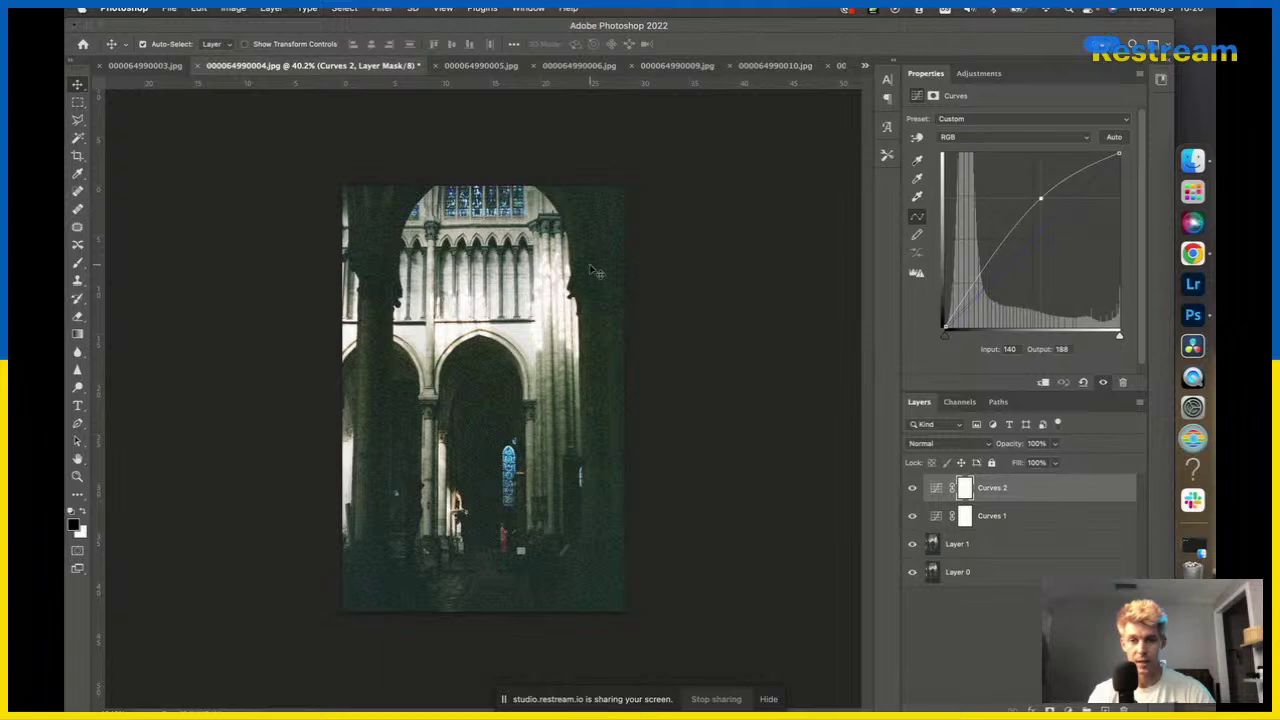
pyautogui.click(987, 262)
pyautogui.moveTo(987, 262); pyautogui.dragTo(1004, 268)
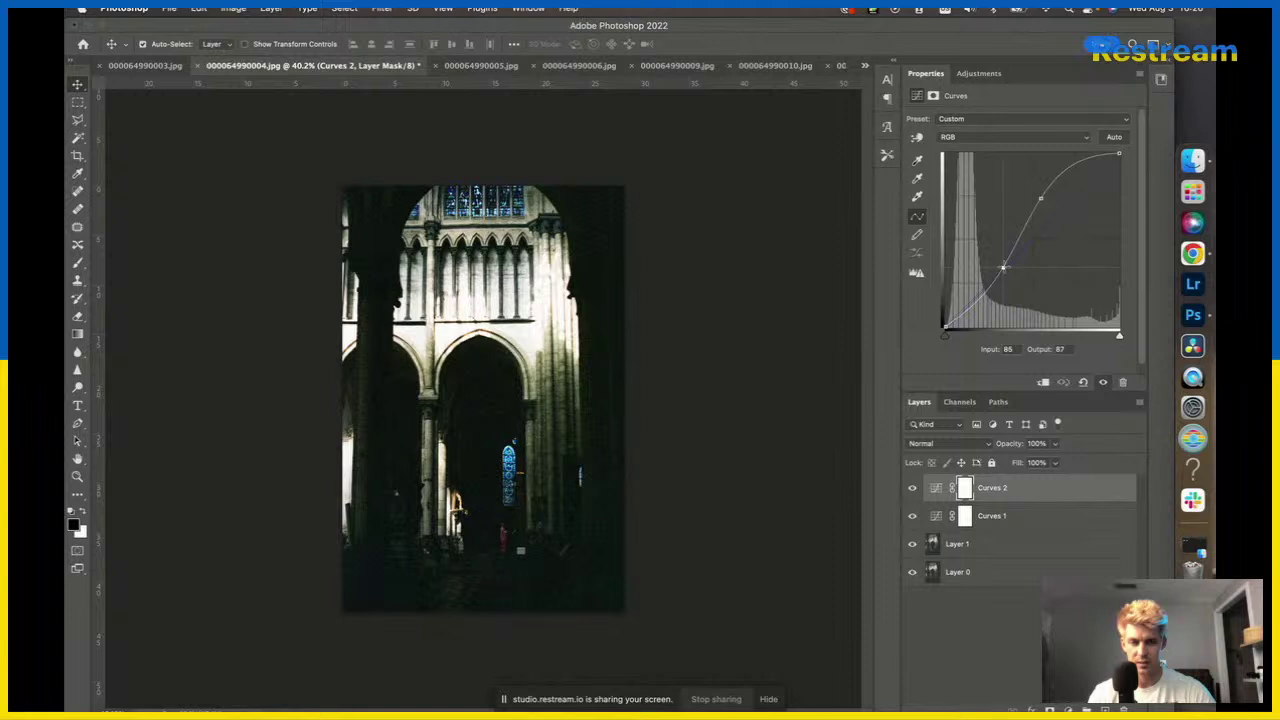
pyautogui.press('super+z')
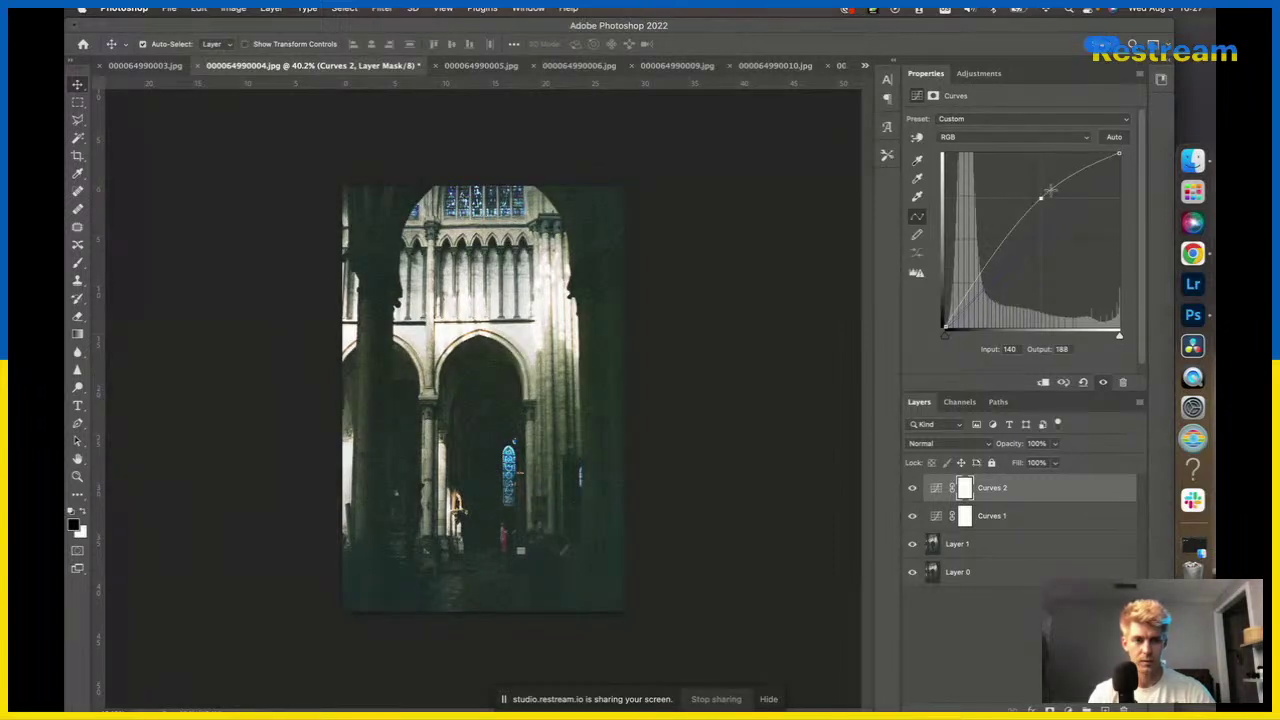
pyautogui.moveTo(1040, 198); pyautogui.dragTo(1051, 200)
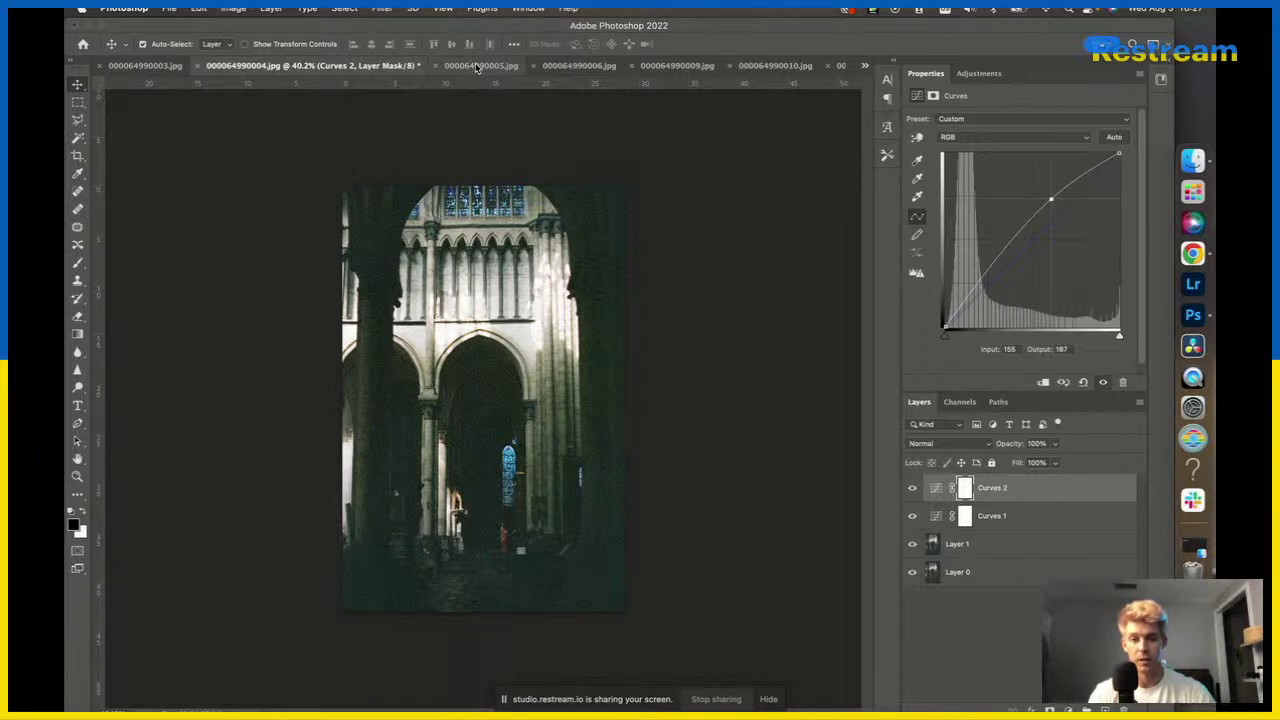
# Switch to the photo 000064990005.jpg and duplicate its Background layer.
pyautogui.click(476, 67)
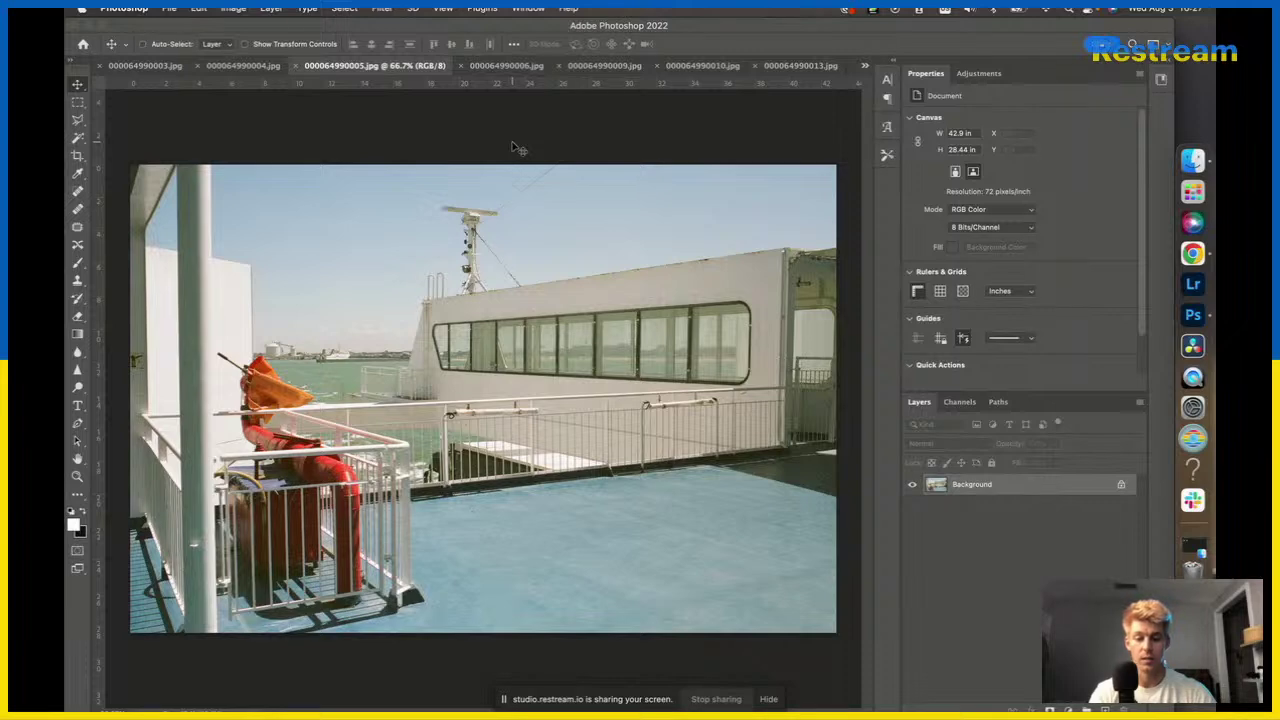
pyautogui.press('super+j')
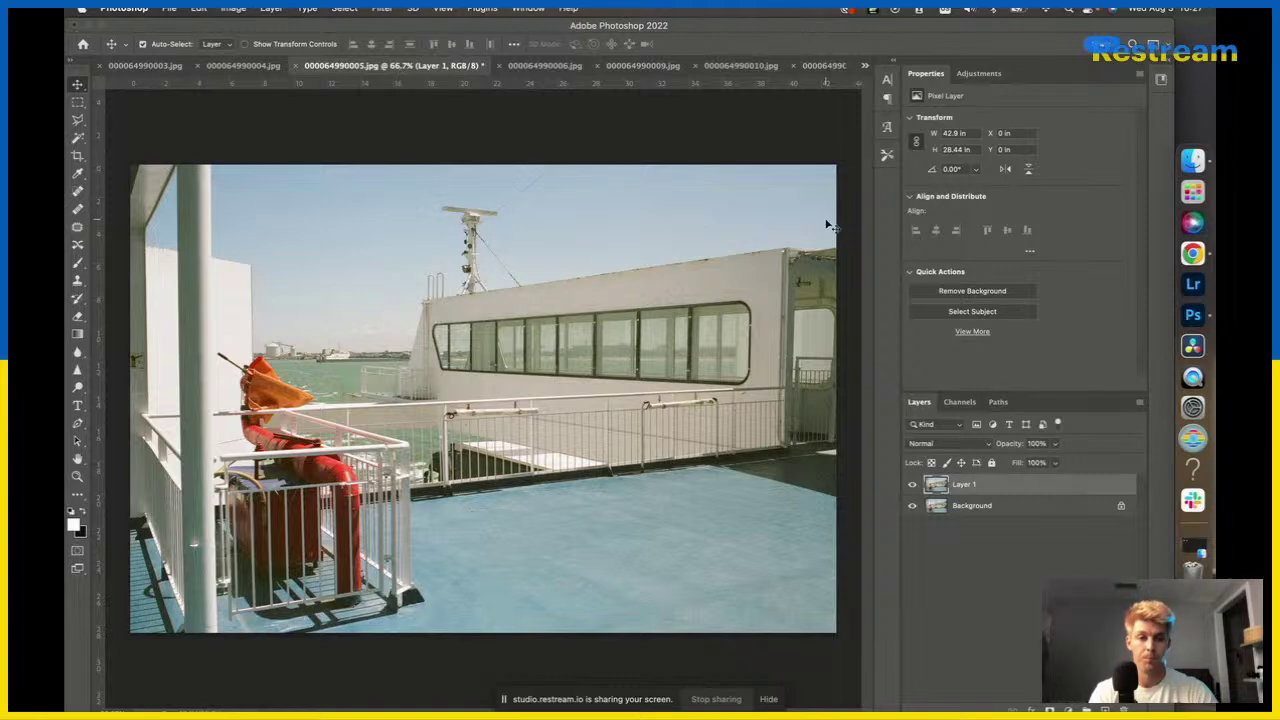
# Add a Curves adjustment layer above Layer 1 and move its RGB black point to input 24.
pyautogui.click(983, 76)
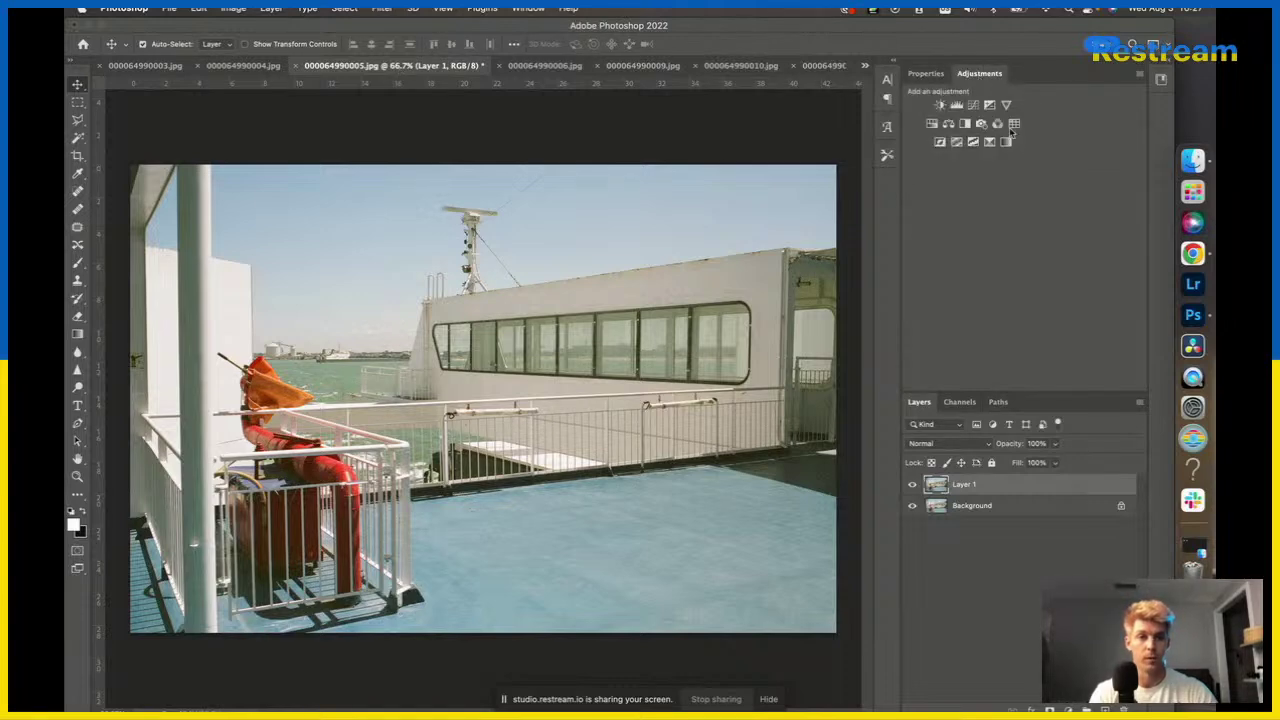
pyautogui.click(971, 104)
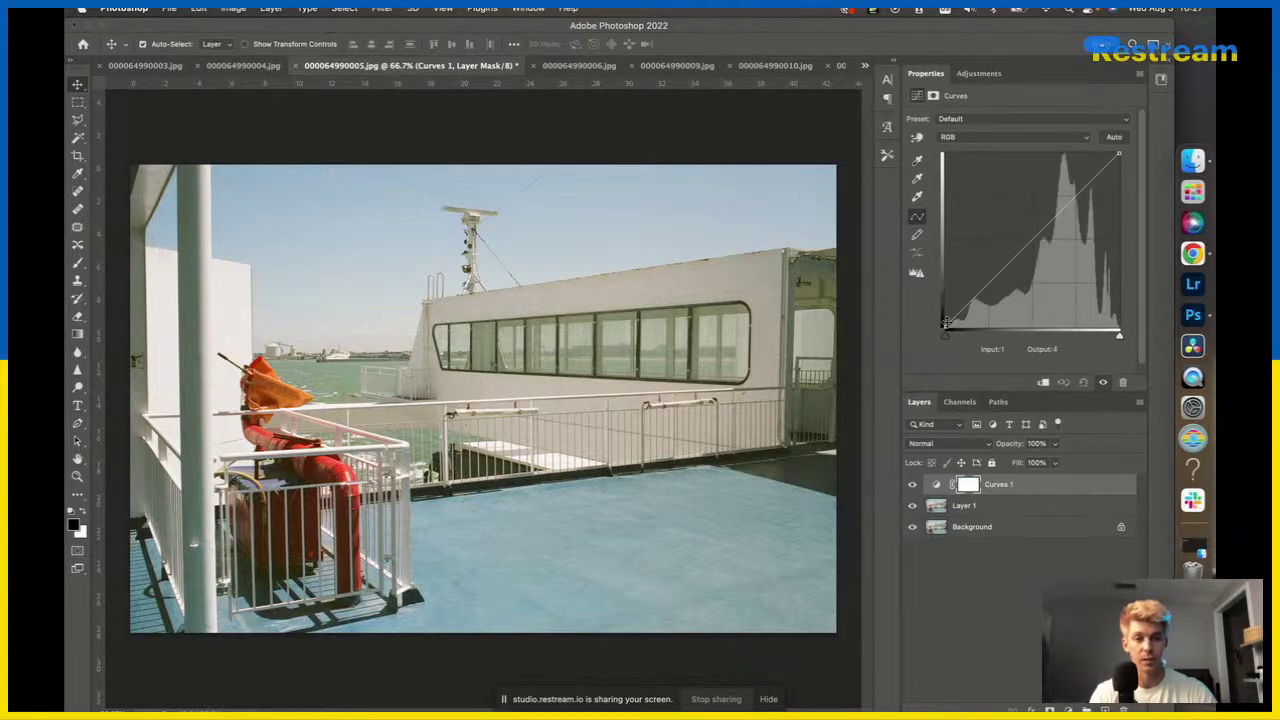
pyautogui.moveTo(946, 340); pyautogui.dragTo(962, 341)
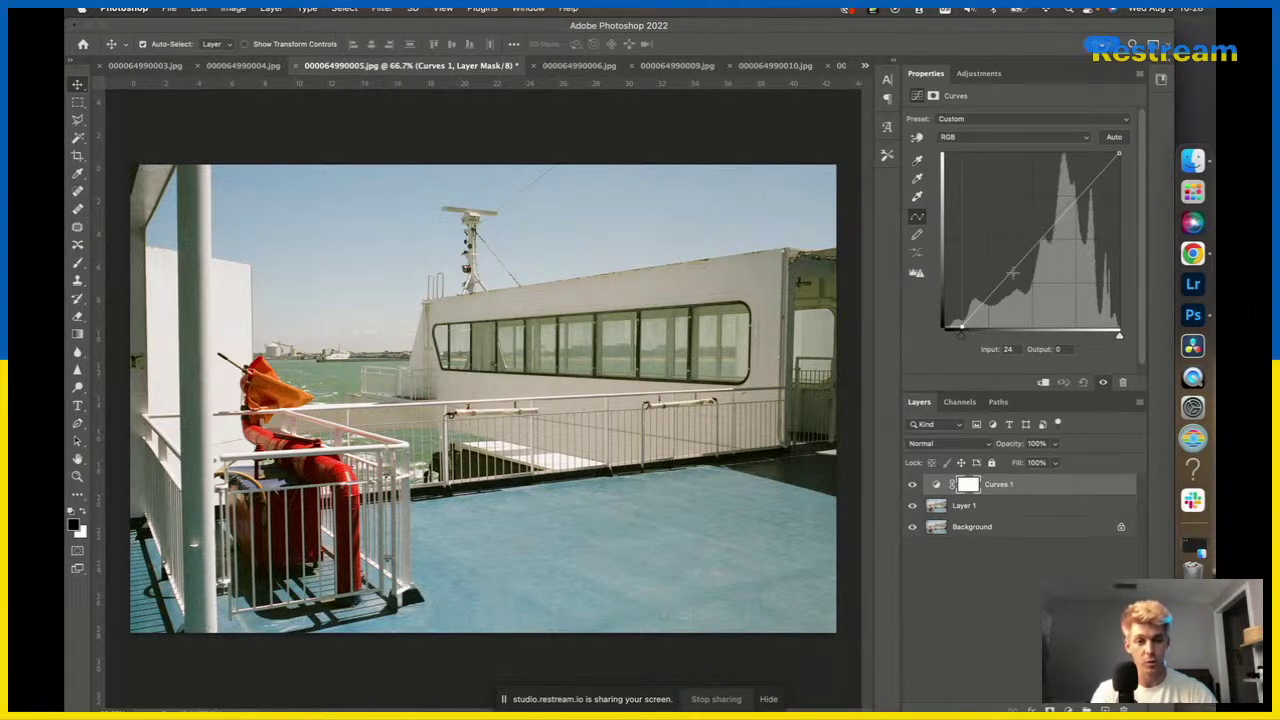
# Place a highlight point on the RGB curve at input 191, output 191.
pyautogui.click(1052, 218)
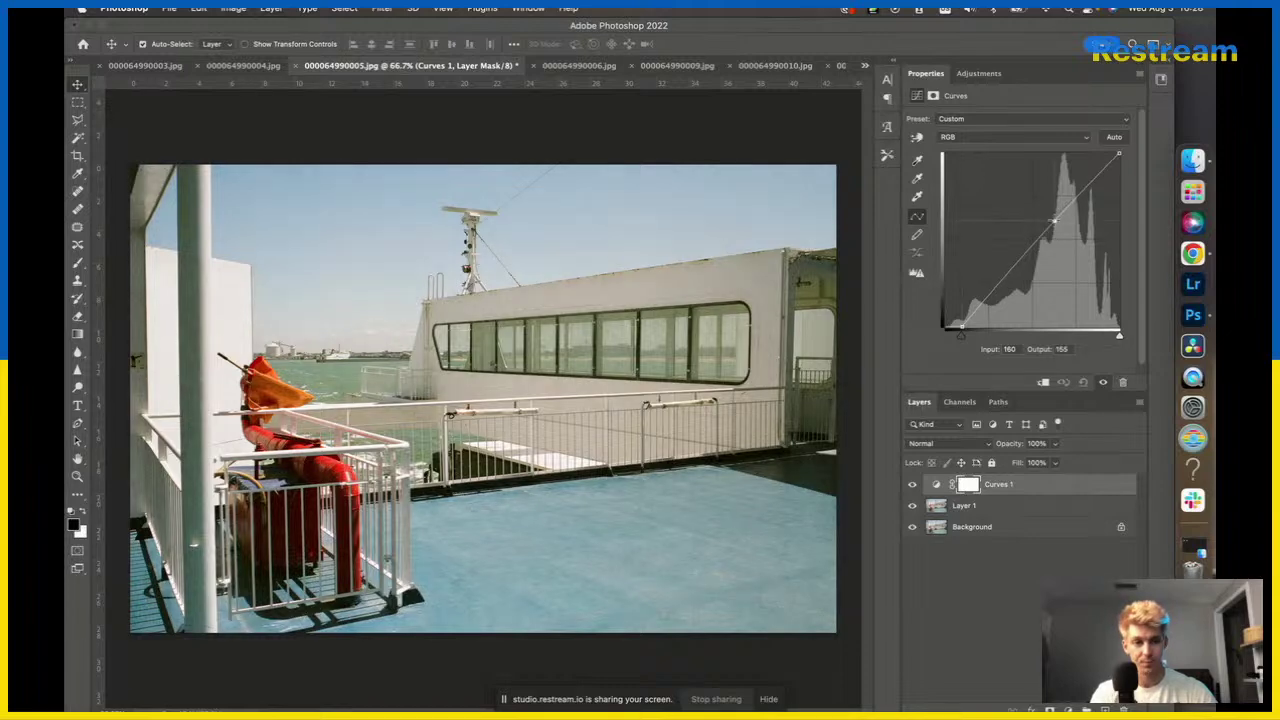
pyautogui.moveTo(1052, 218); pyautogui.dragTo(1050, 218)
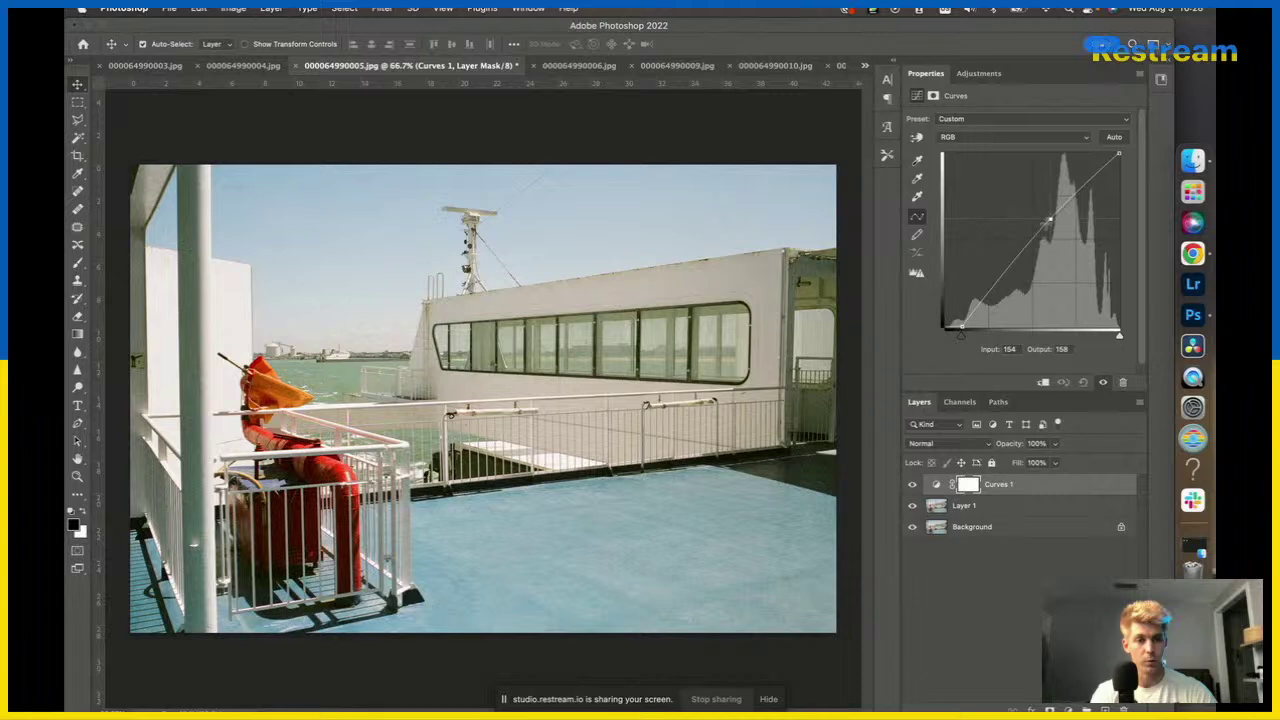
pyautogui.moveTo(1049, 219); pyautogui.dragTo(1033, 239)
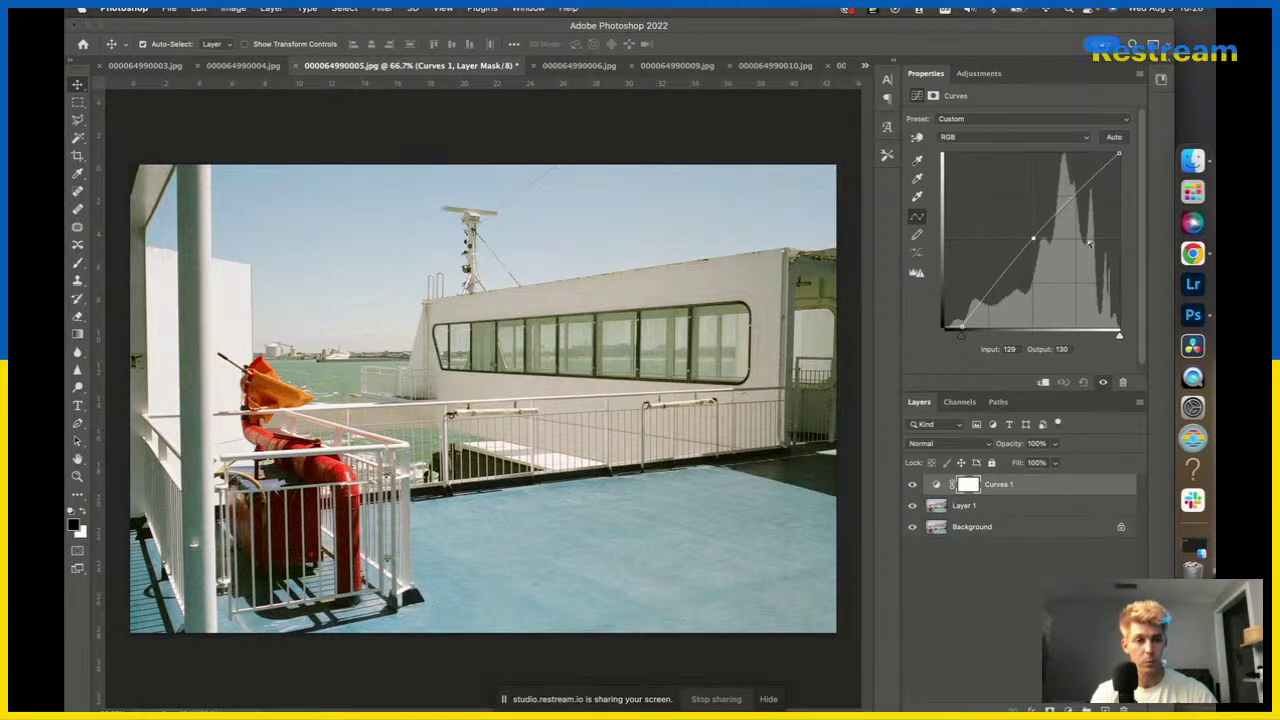
pyautogui.moveTo(1034, 239); pyautogui.dragTo(1076, 195)
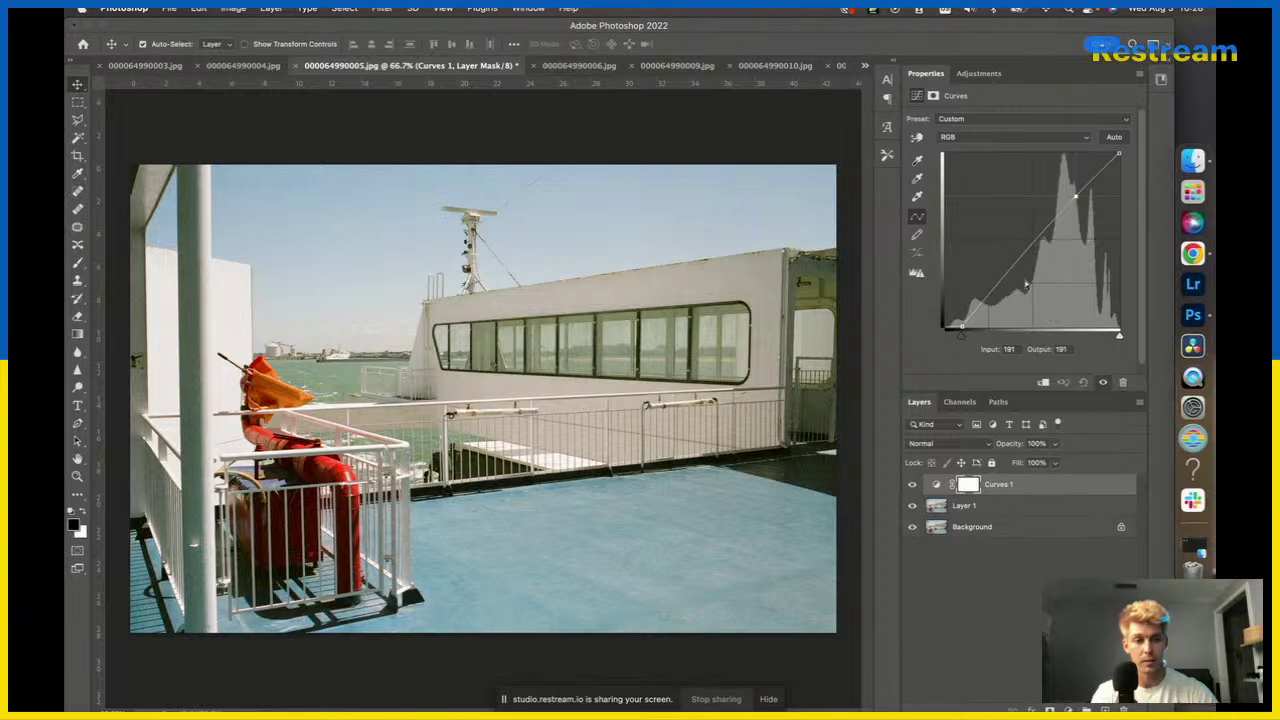
# Add a shadow point to the RGB curve at input 57, output 63, and hide the Curves 1 layer for comparison.
pyautogui.moveTo(1012, 262)
pyautogui.mouseDown()
pyautogui.moveTo(1020, 281)
pyautogui.moveTo(1000, 274)
pyautogui.moveTo(1016, 280)
pyautogui.mouseUp()
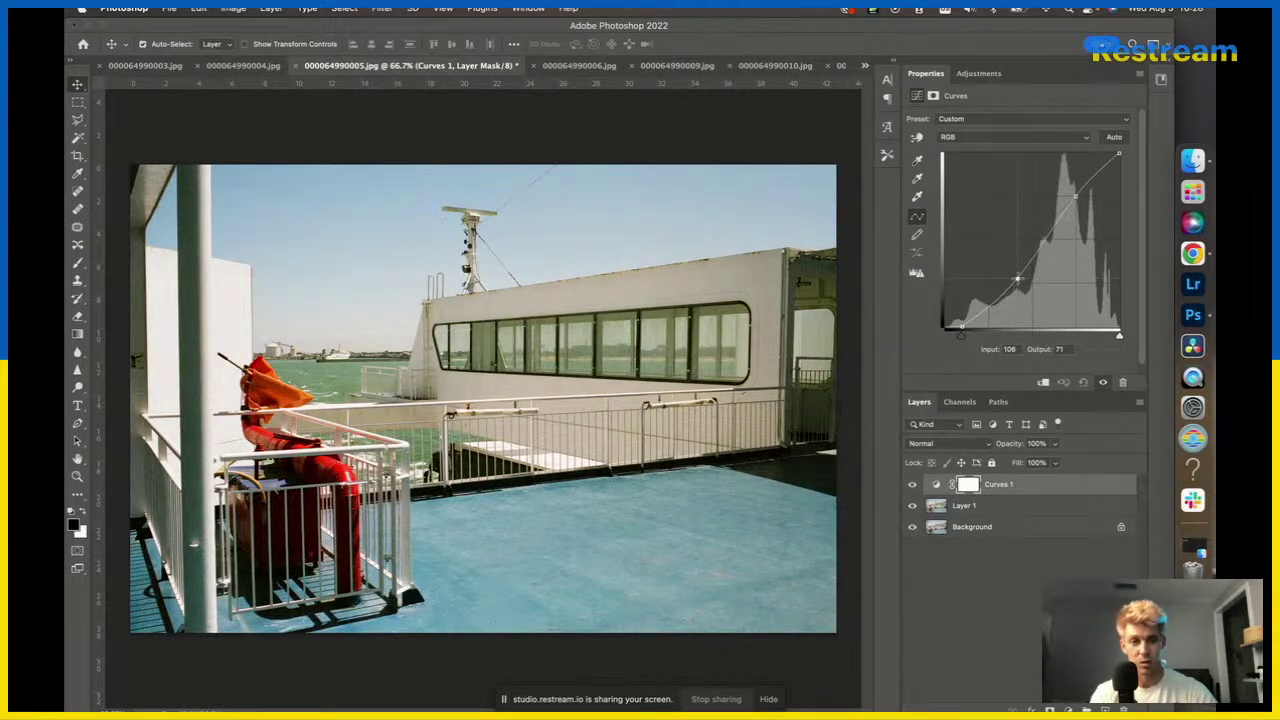
pyautogui.moveTo(1017, 280); pyautogui.dragTo(1000, 274)
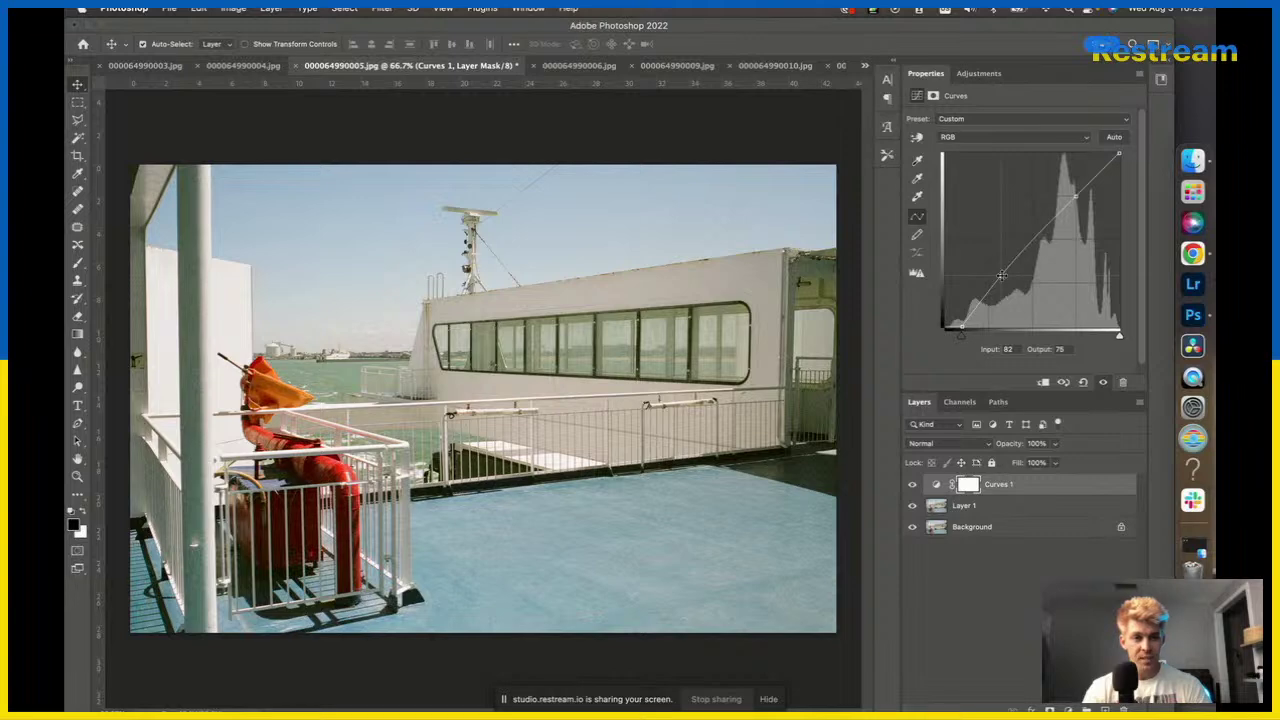
pyautogui.click(989, 284)
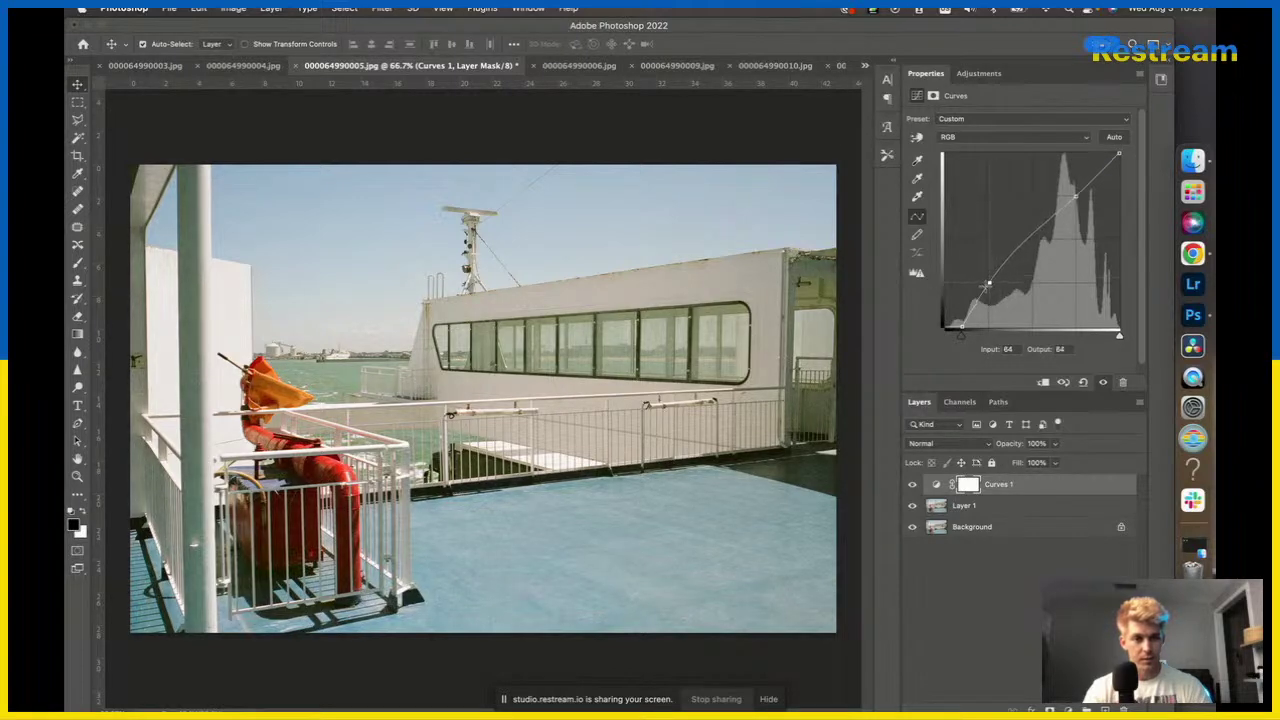
pyautogui.moveTo(987, 284); pyautogui.dragTo(984, 284)
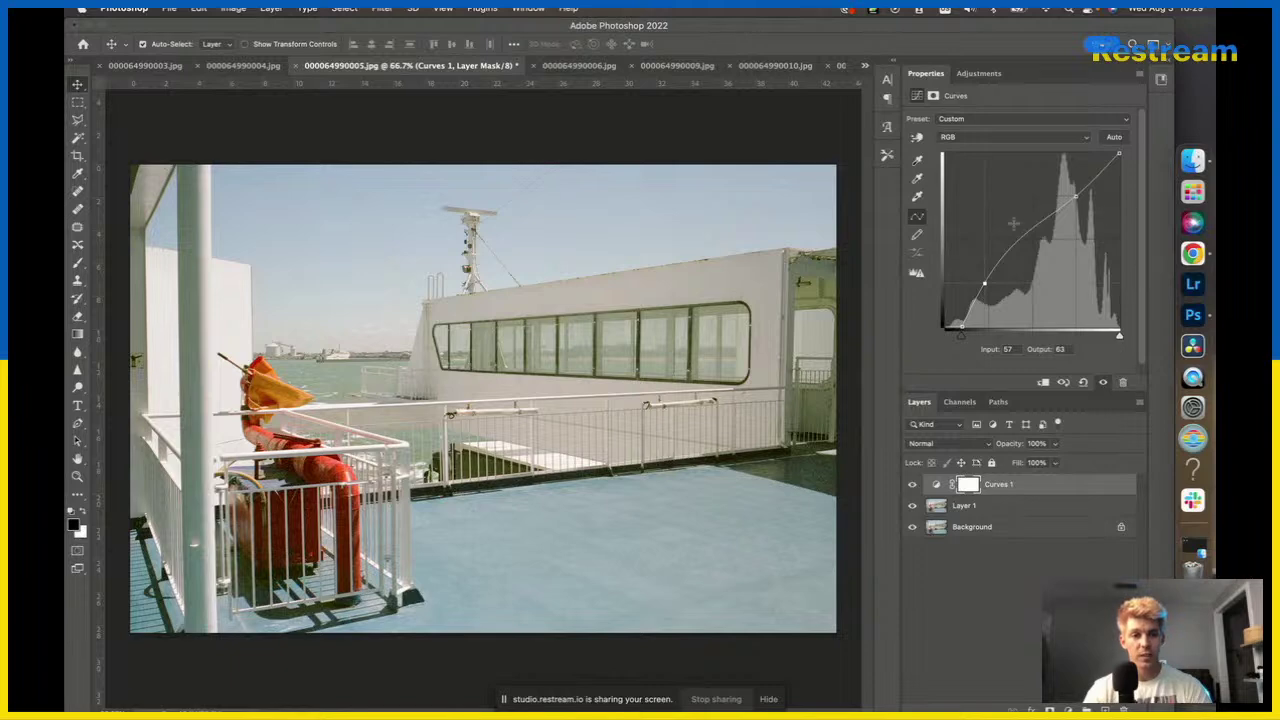
pyautogui.click(911, 484)
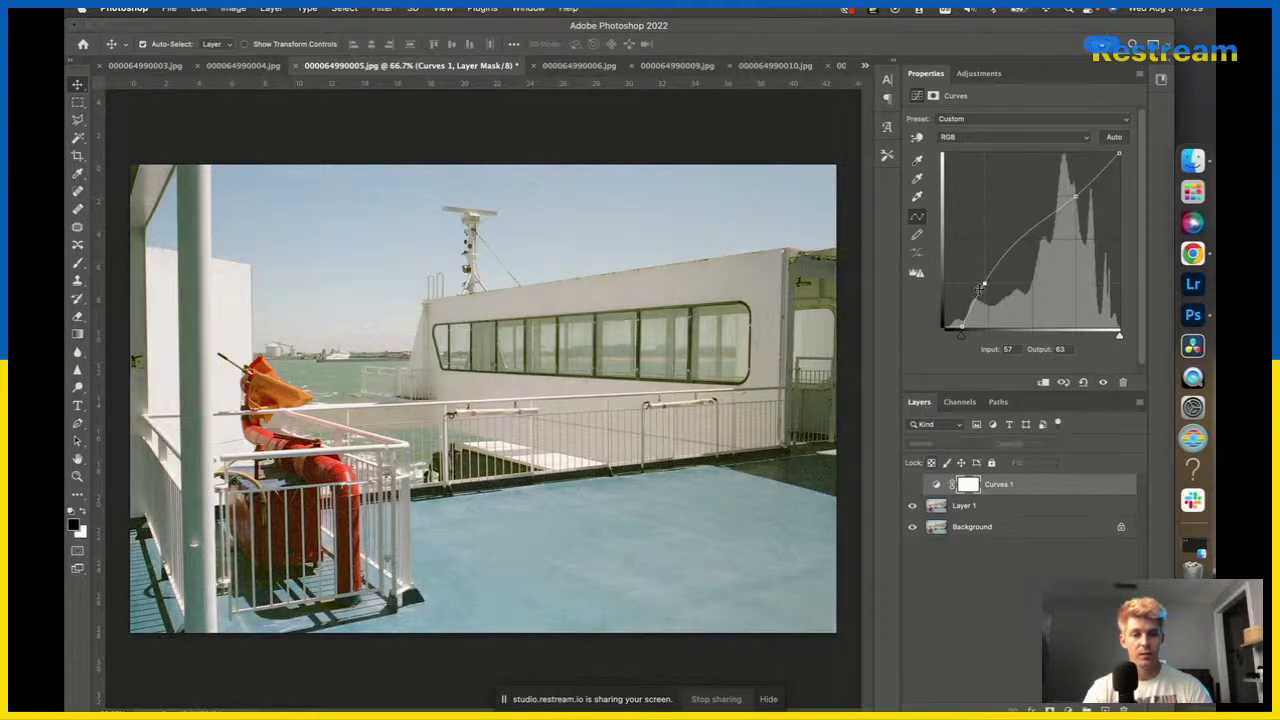
# Try a second Curves adjustment layer with an S-shaped RGB curve, raising the highlights from input 176 to output 201, and undo it.
pyautogui.click(978, 73)
pyautogui.click(977, 102)
pyautogui.moveTo(975, 279); pyautogui.dragTo(998, 291)
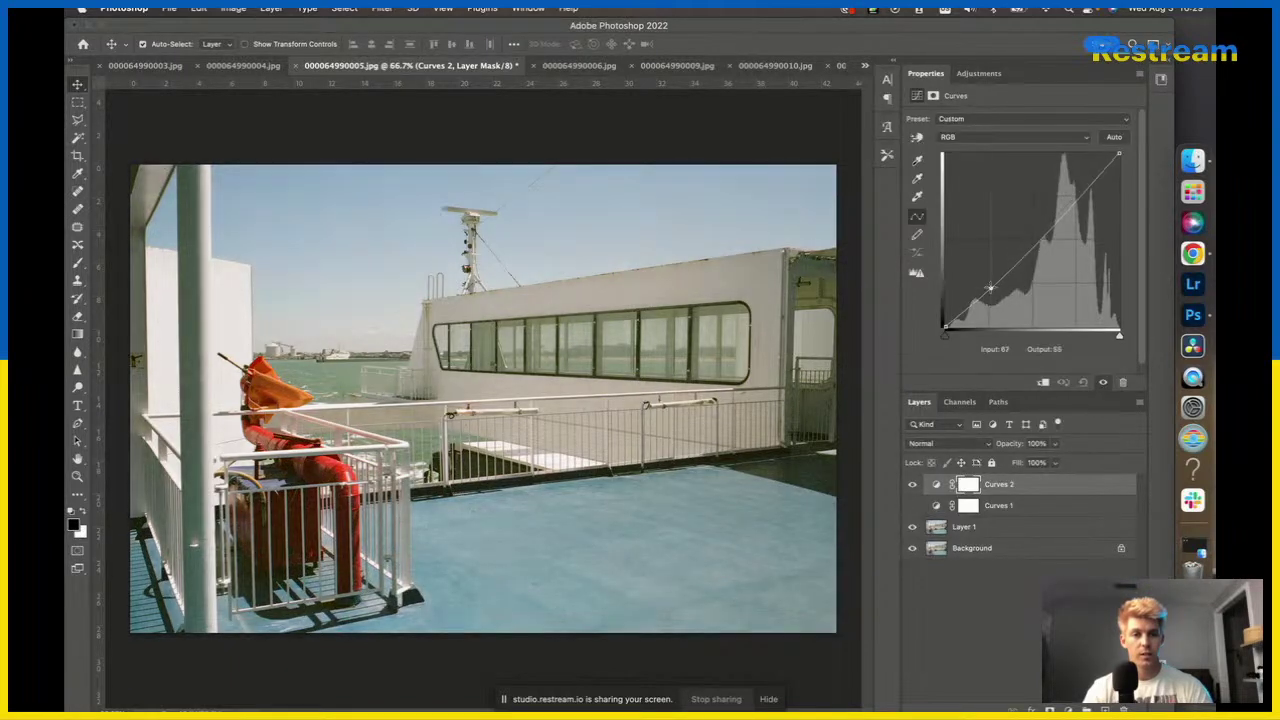
pyautogui.moveTo(1062, 206); pyautogui.dragTo(1066, 188)
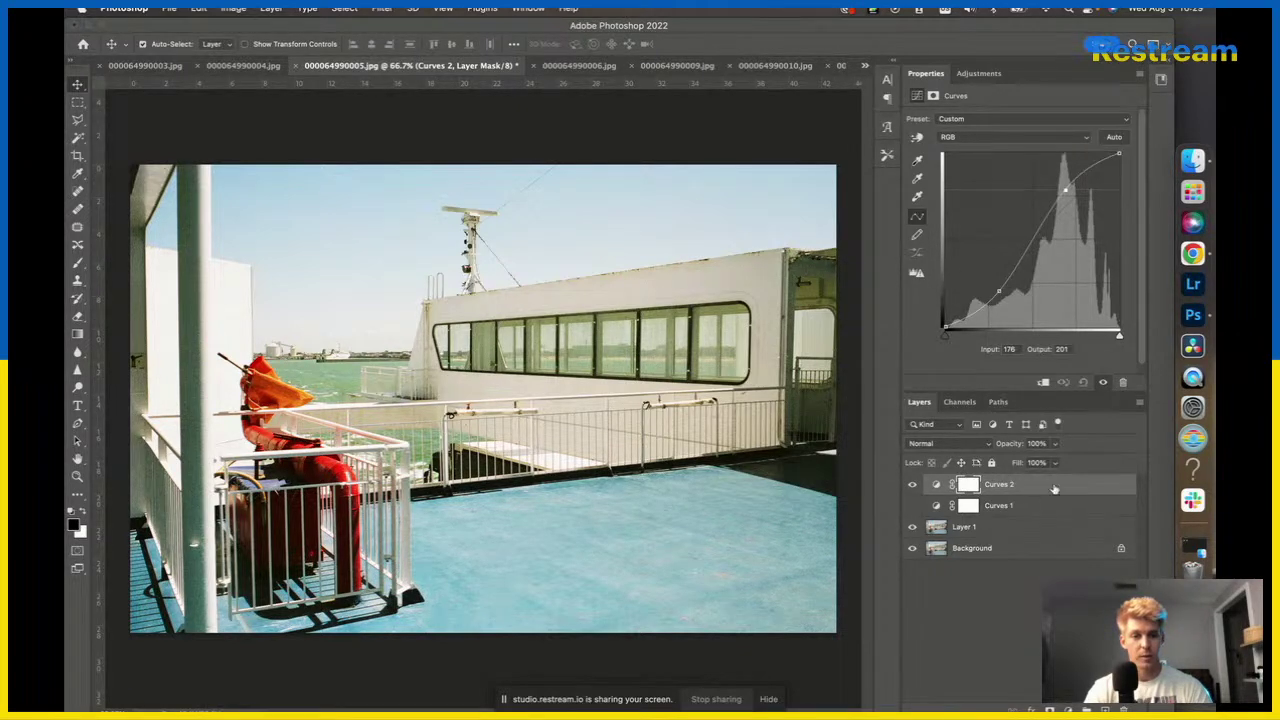
pyautogui.press('super+z')
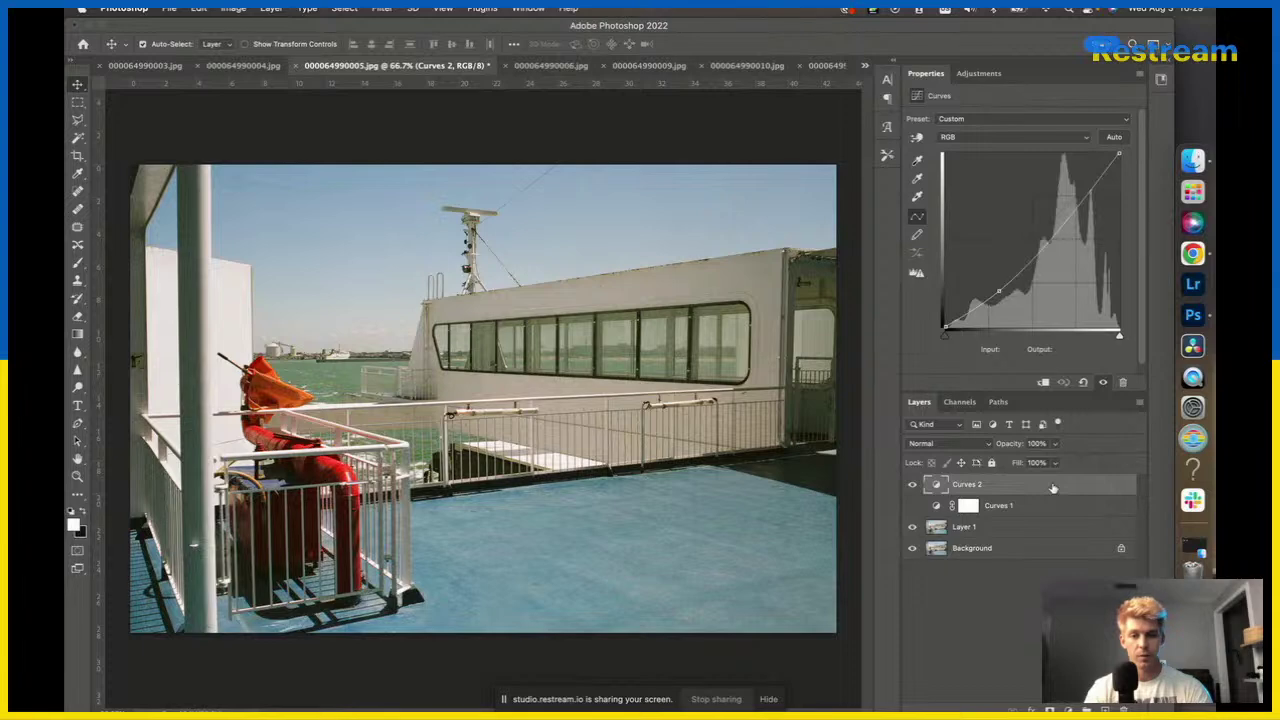
pyautogui.press('super+z')
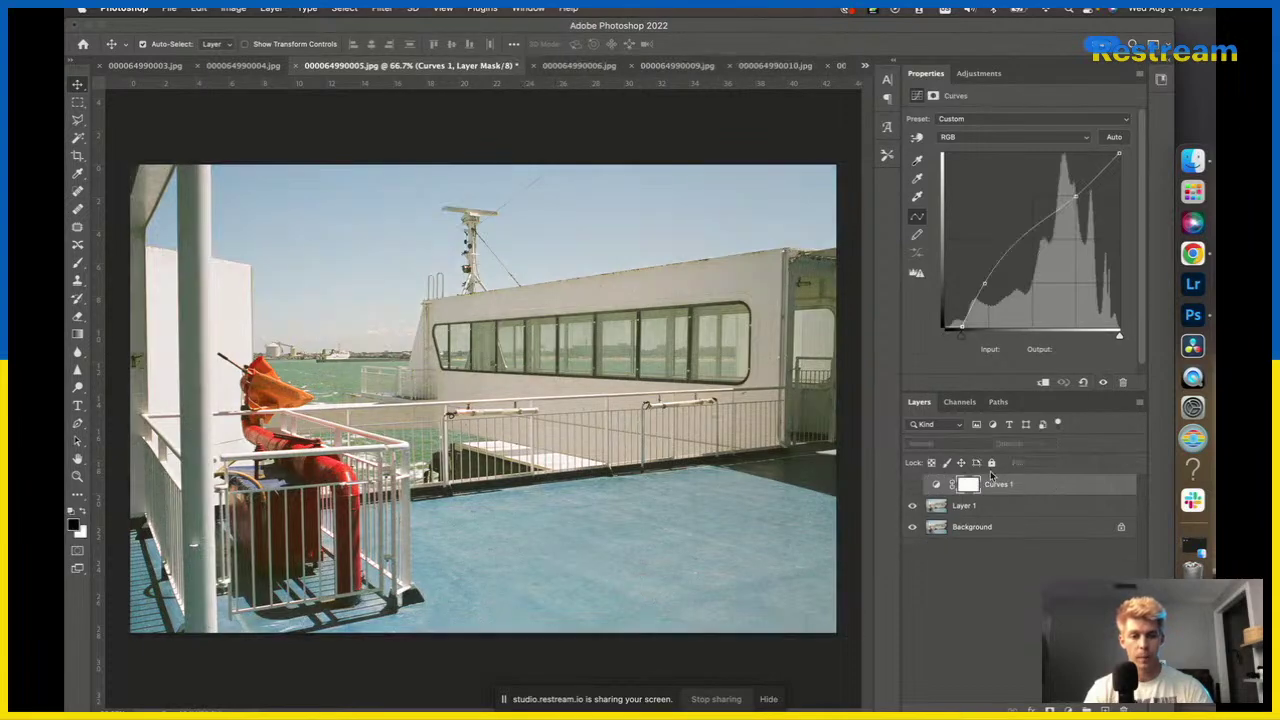
# Show the Curves 1 layer and add a Vibrance adjustment layer above it with Saturation at +29.
pyautogui.click(911, 485)
pyautogui.click(978, 73)
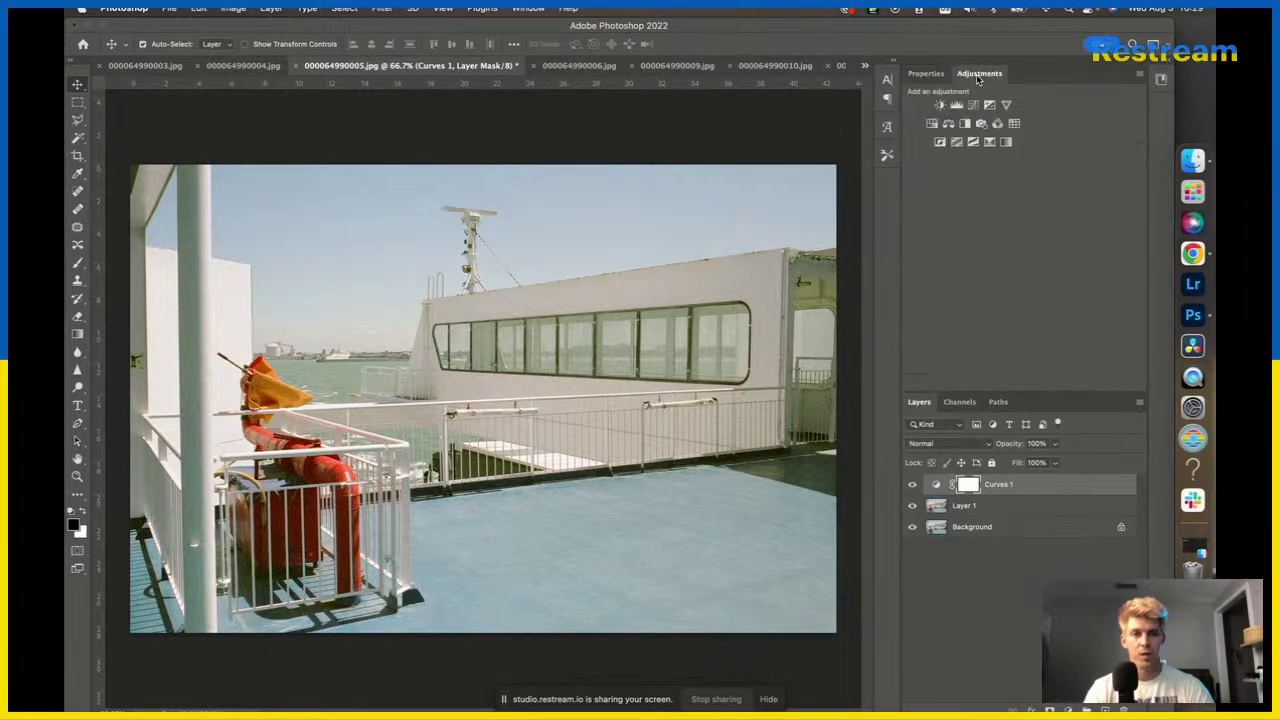
pyautogui.click(935, 117)
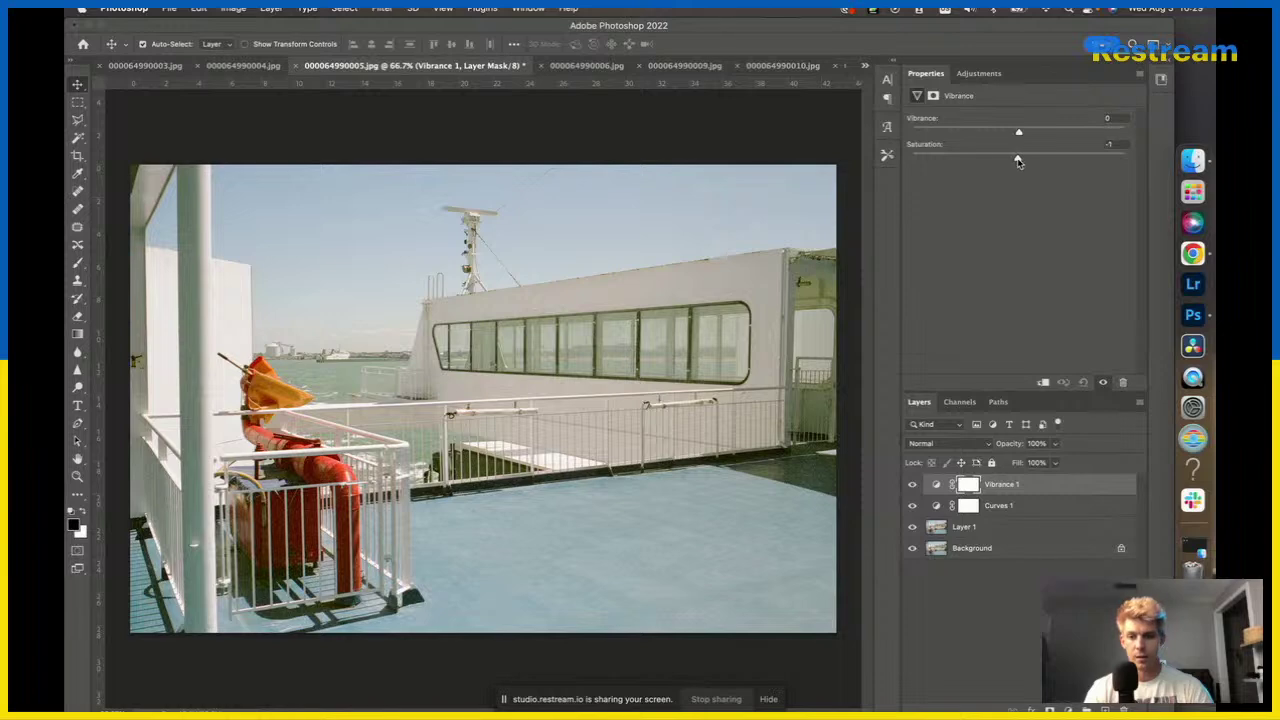
pyautogui.moveTo(1018, 162); pyautogui.dragTo(1051, 162)
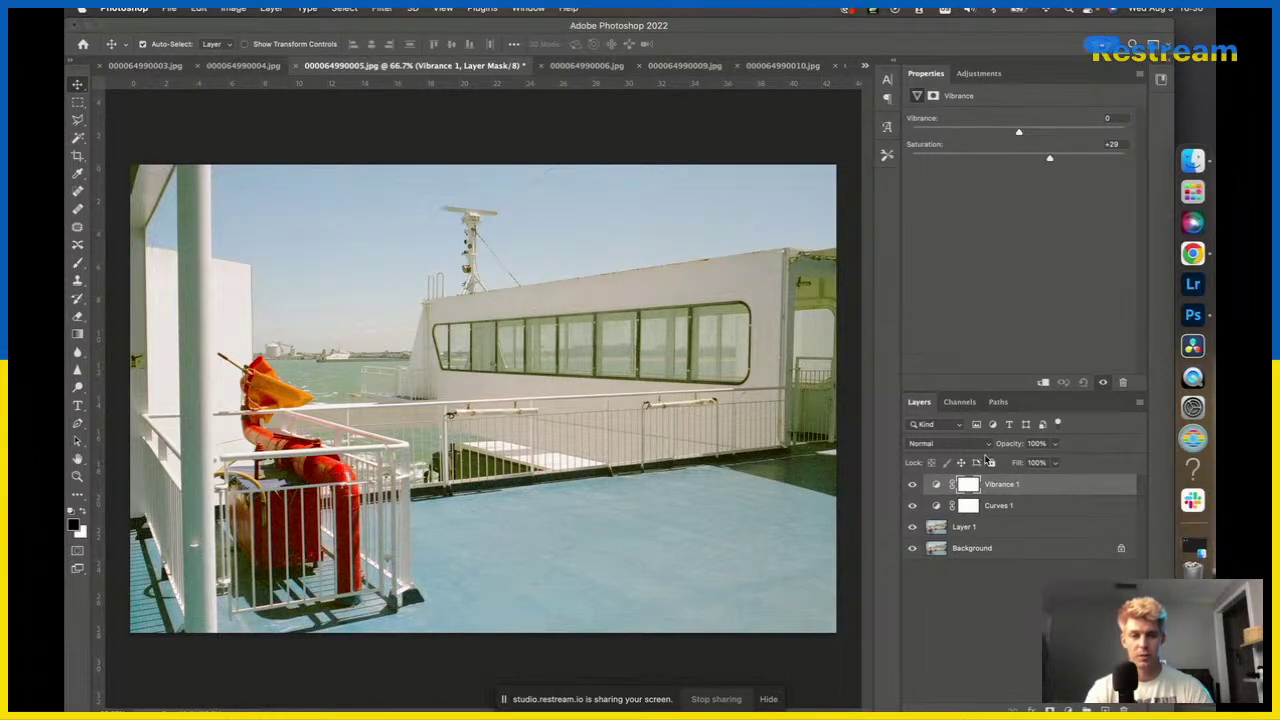
# Select Layer 1 and examine the film grain in the dark deck area near the photo's right edge.
pyautogui.click(640, 422)
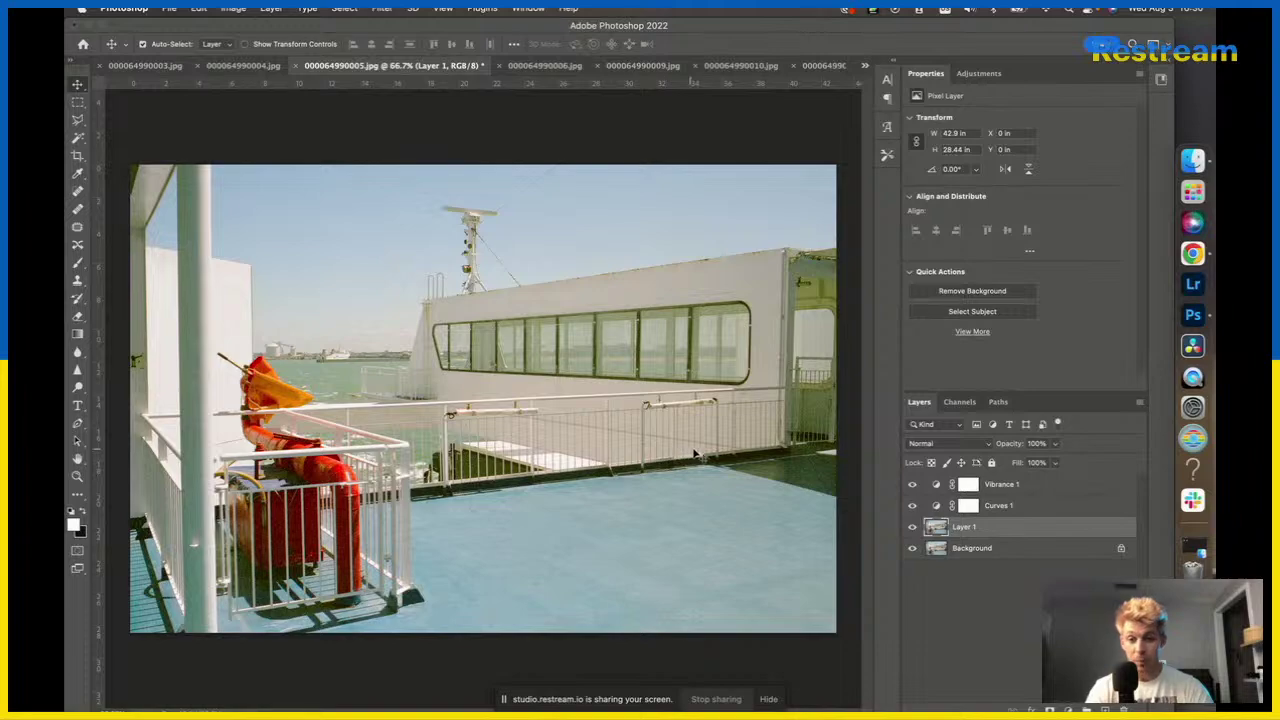
pyautogui.scroll(2, 799, 466)
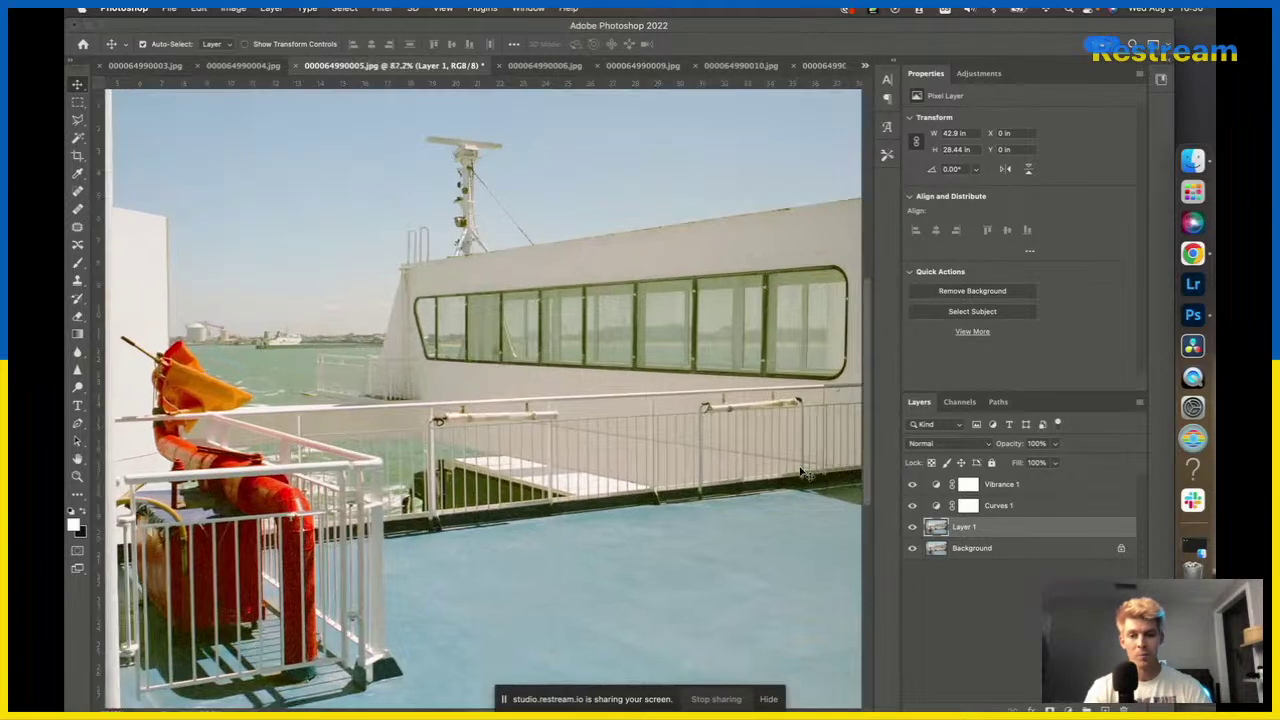
pyautogui.scroll(7, 800, 470)
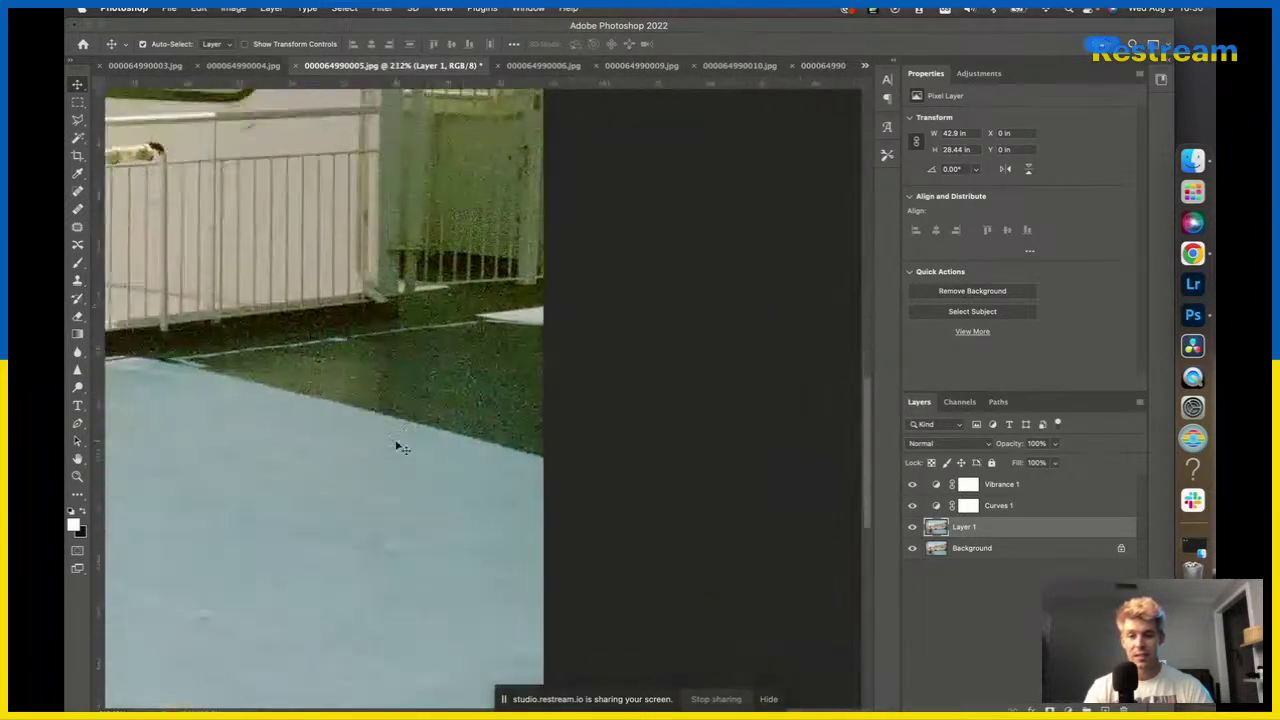
pyautogui.scroll(-2, 400, 448)
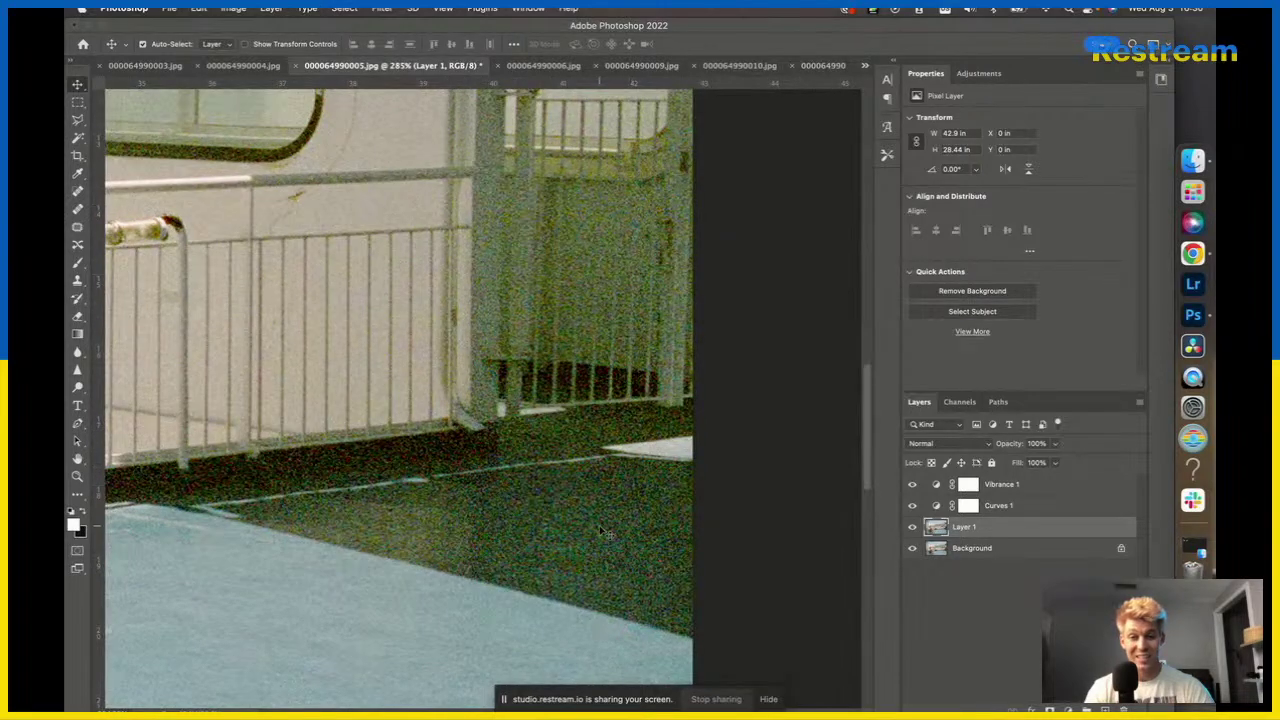
pyautogui.scroll(-3, 600, 528)
pyautogui.scroll(-2, 600, 532)
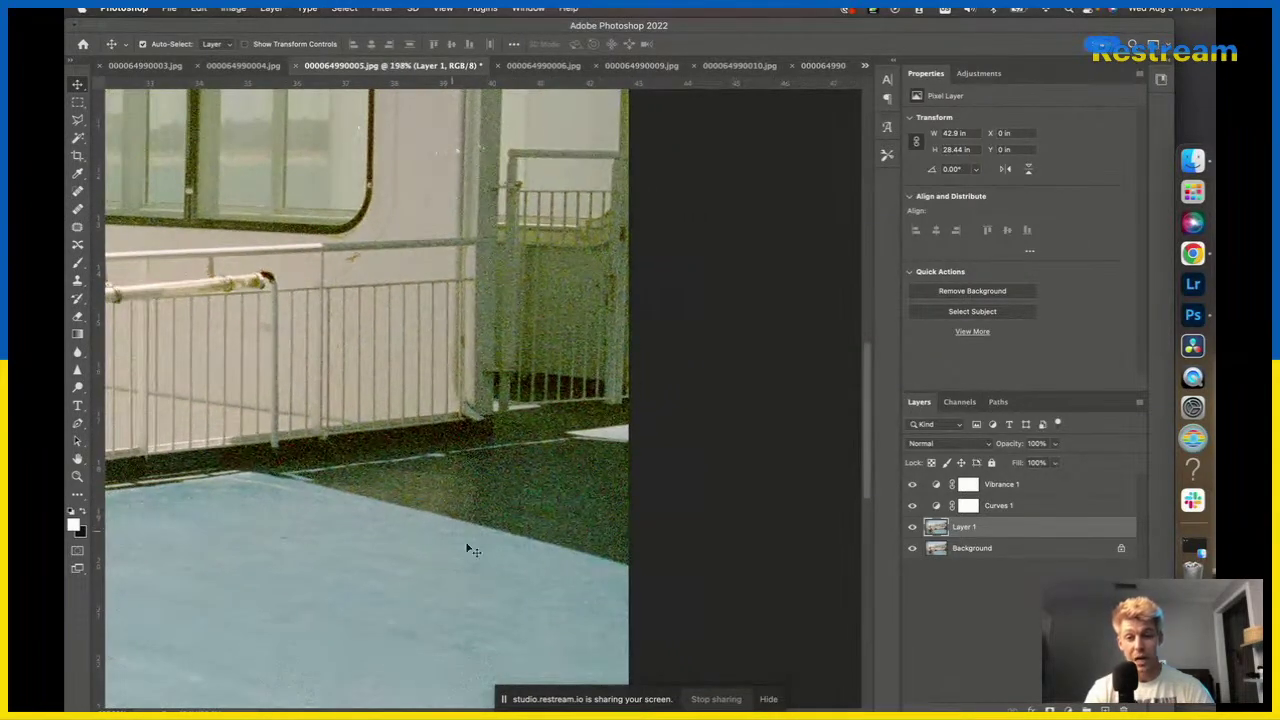
pyautogui.scroll(-3, 493, 453)
pyautogui.scroll(-4, 493, 453)
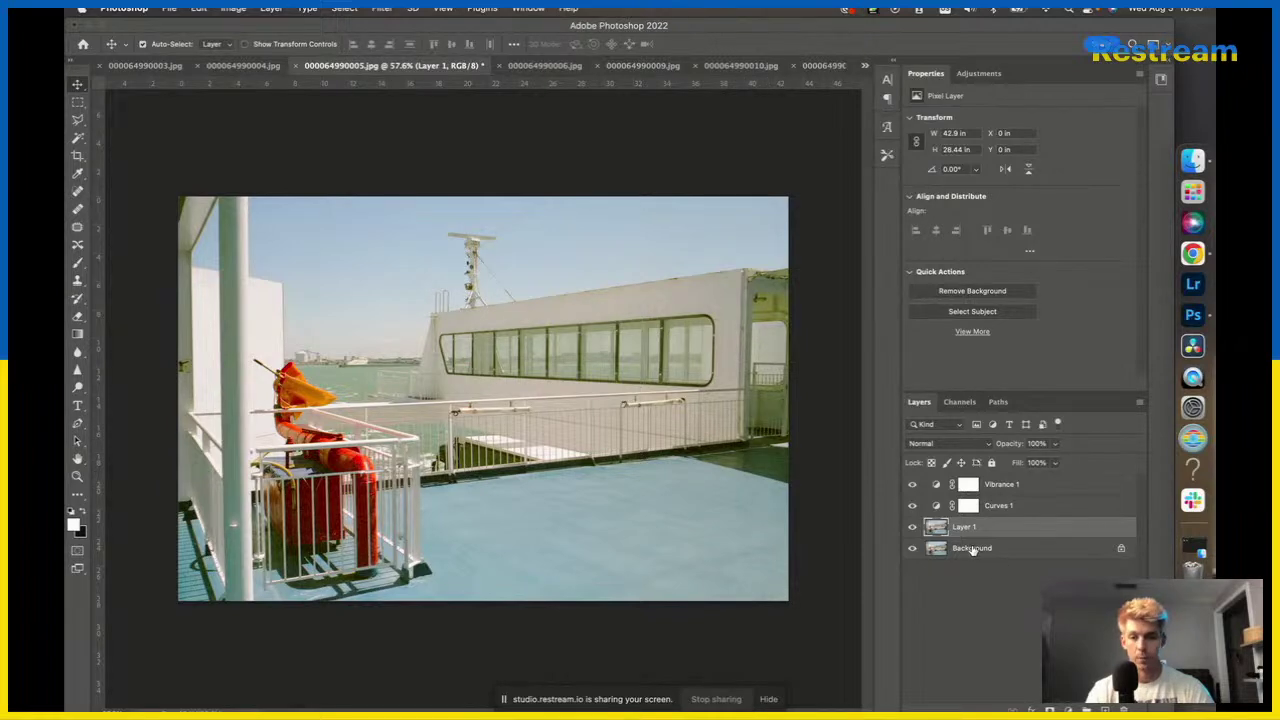
# Correct the perspective of Layer 1 with the Camera Raw filter, using the Vertical Upright correction under Geometry.
pyautogui.press('super+shift+a')
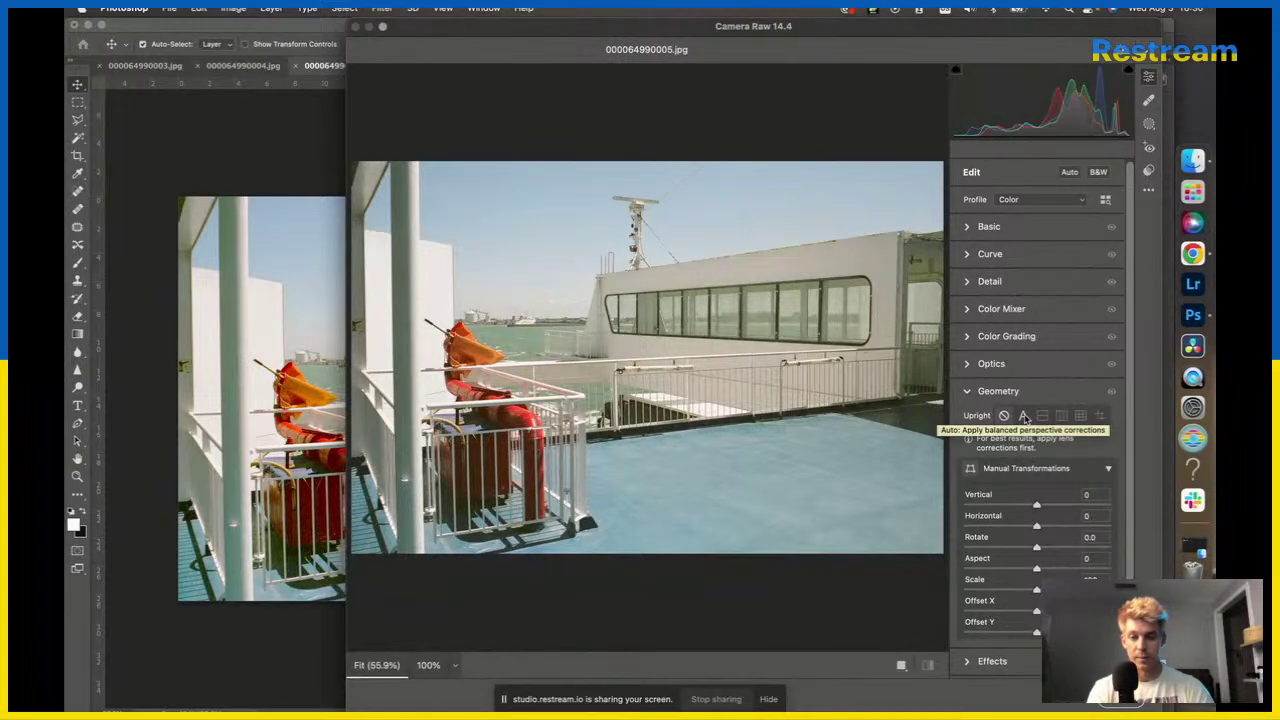
pyautogui.click(1024, 417)
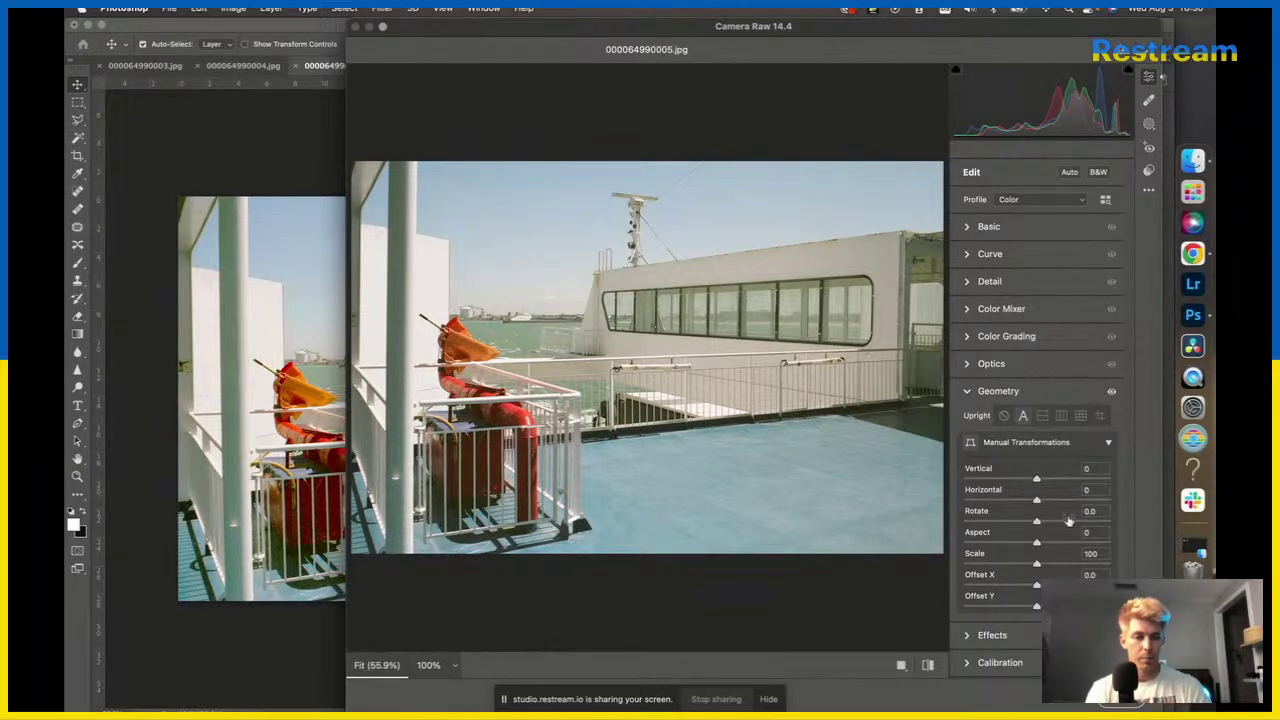
pyautogui.click(1061, 417)
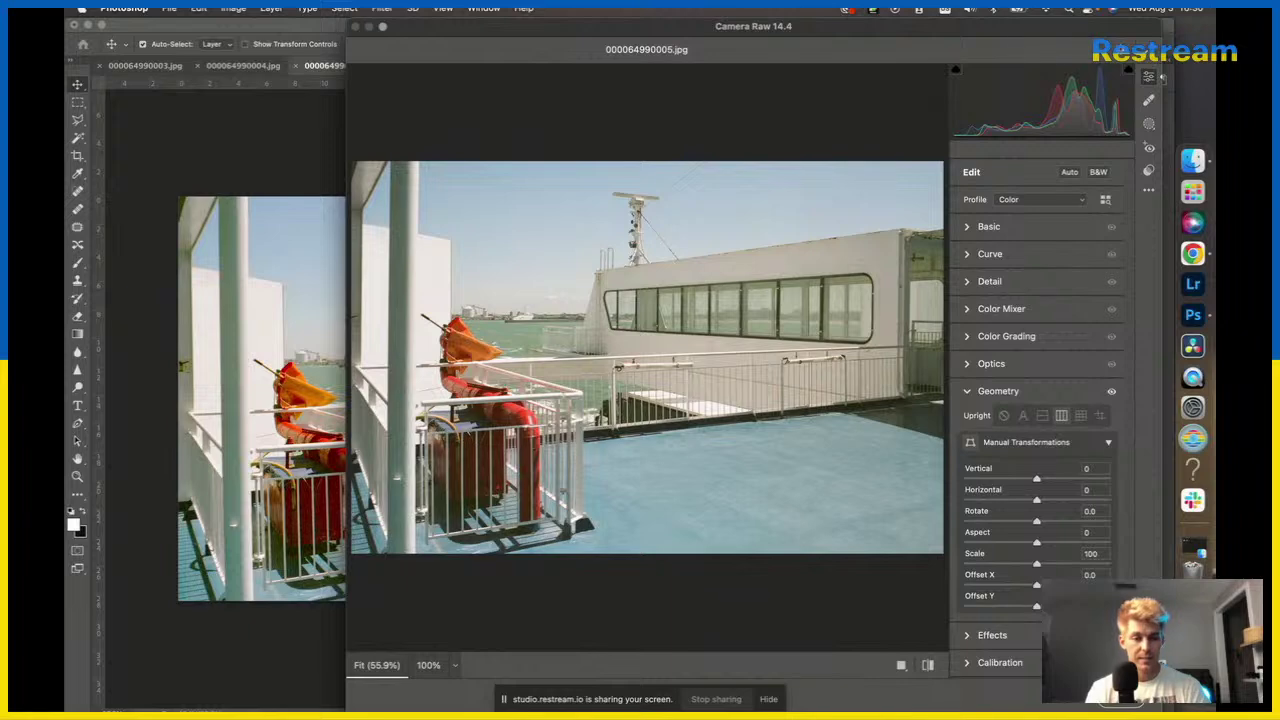
pyautogui.press('Return')
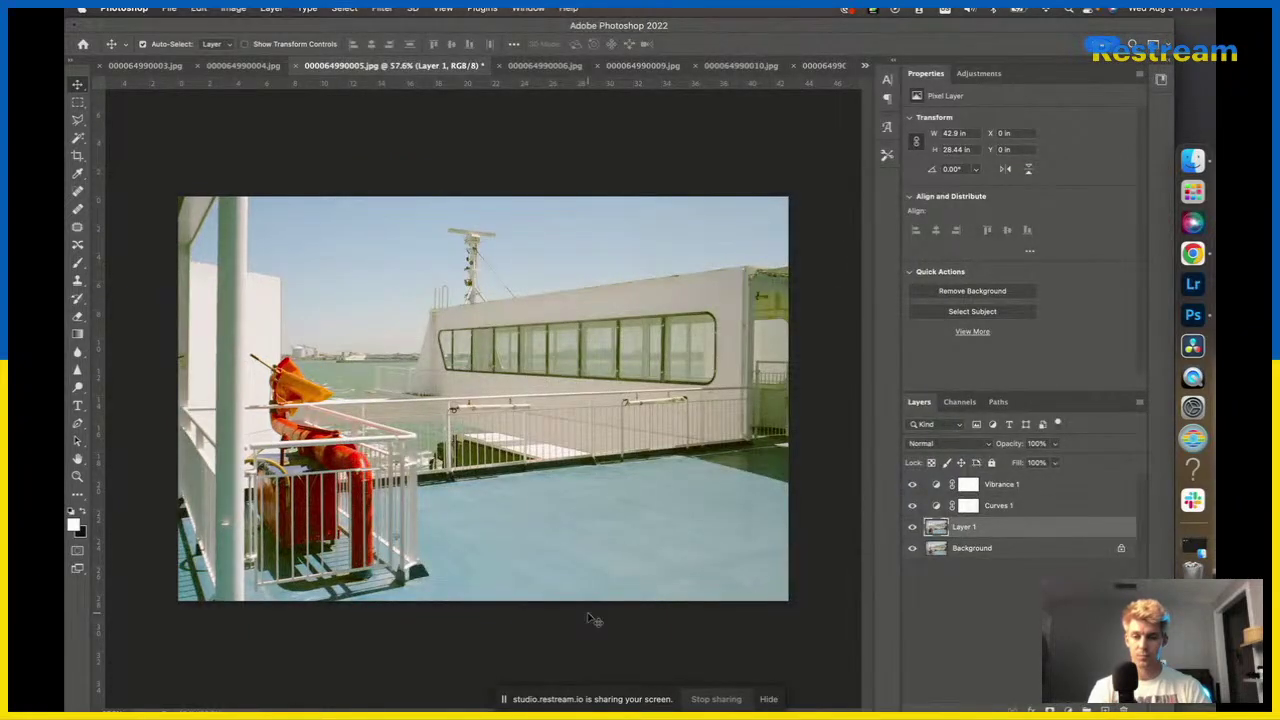
# Add a Brightness/Contrast adjustment layer above Vibrance 1 and set its Contrast to 12.
pyautogui.click(1040, 482)
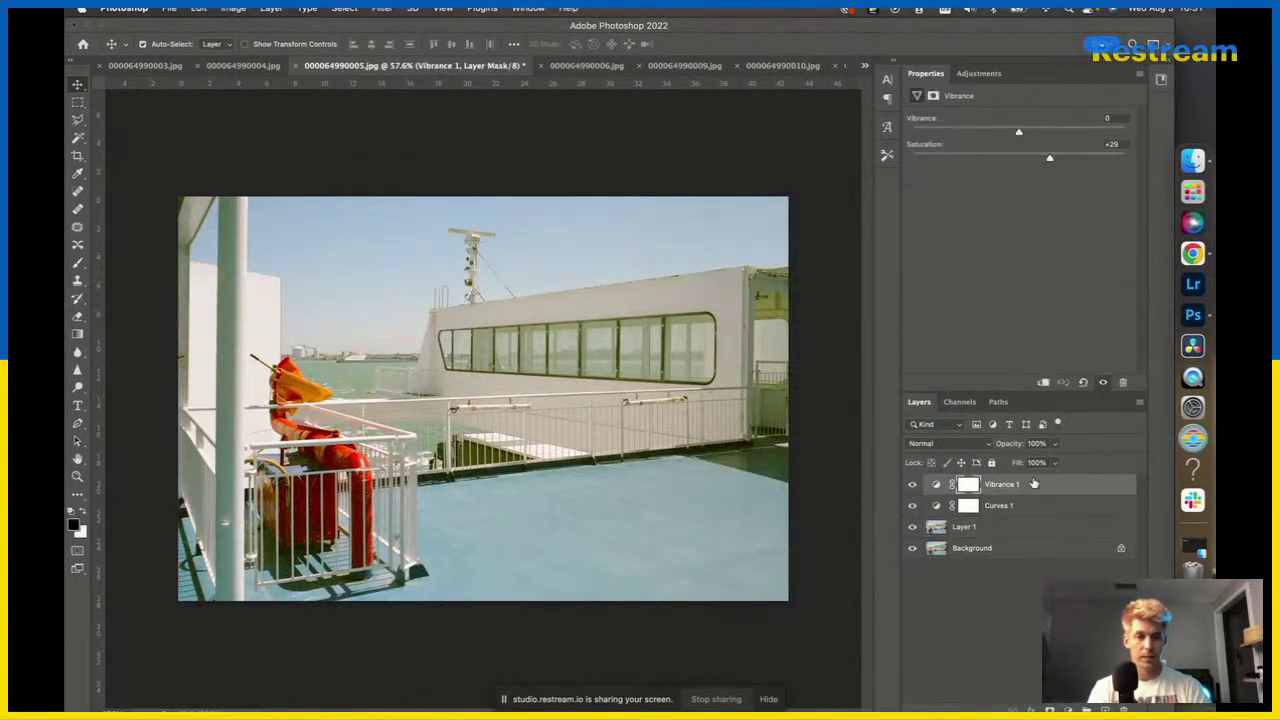
pyautogui.click(981, 74)
pyautogui.click(941, 107)
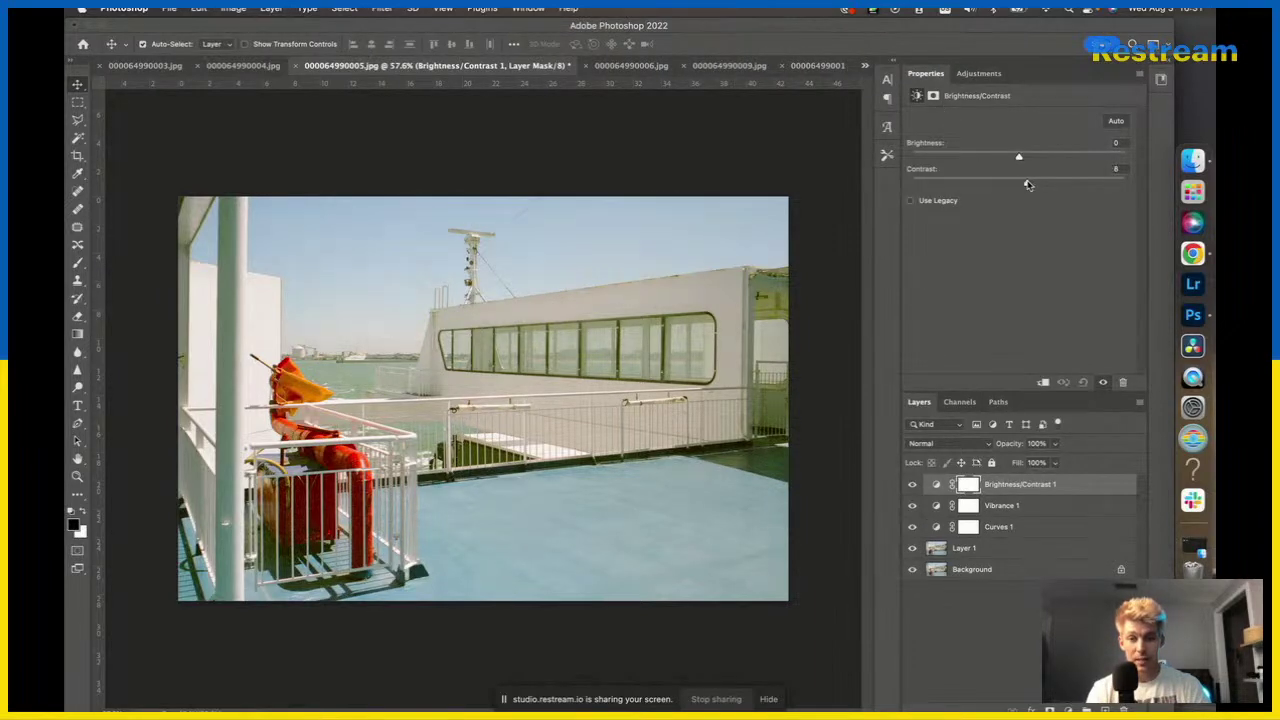
pyautogui.moveTo(1028, 185); pyautogui.dragTo(1039, 185)
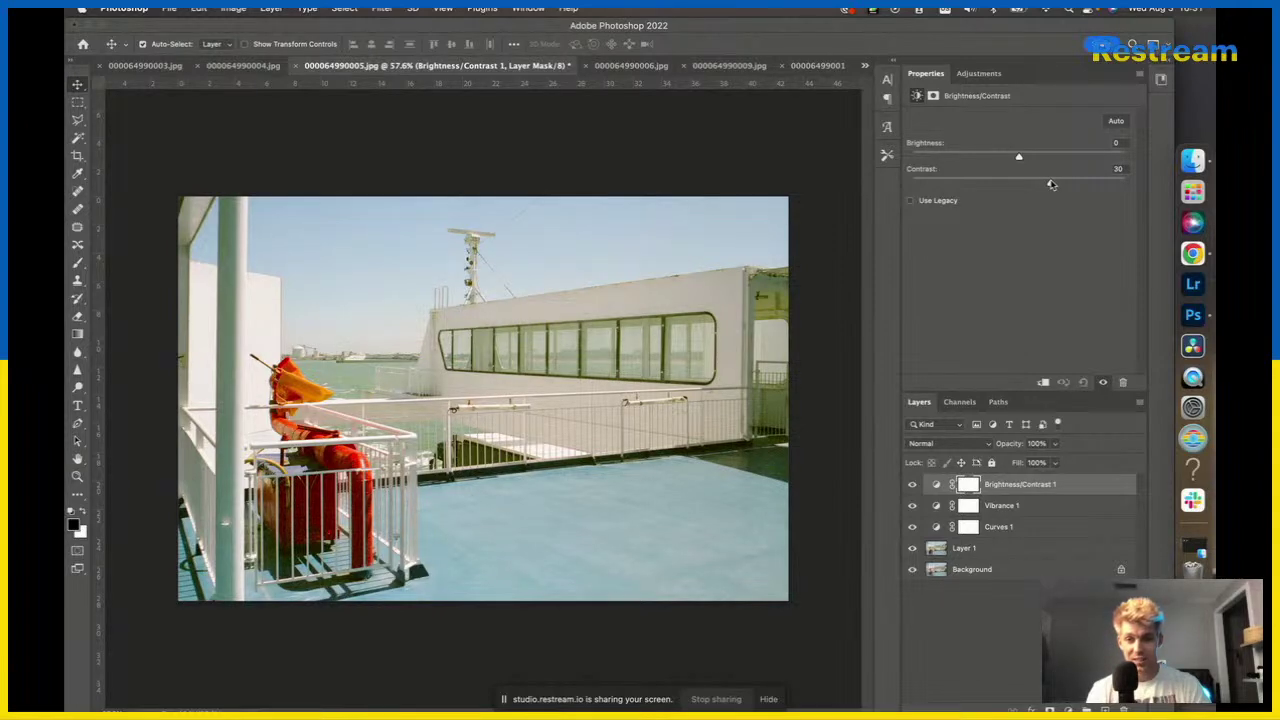
pyautogui.moveTo(1058, 185); pyautogui.dragTo(1034, 188)
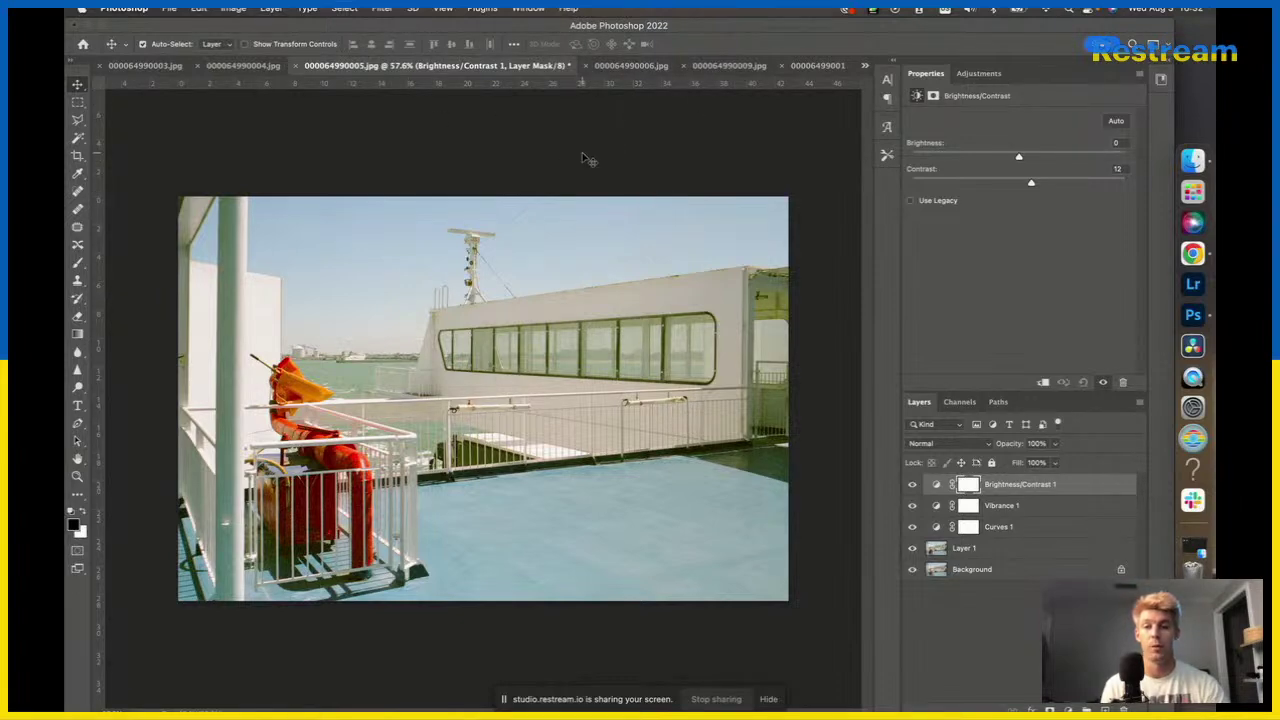
pyautogui.press('super+minus')
pyautogui.press('super+minus')
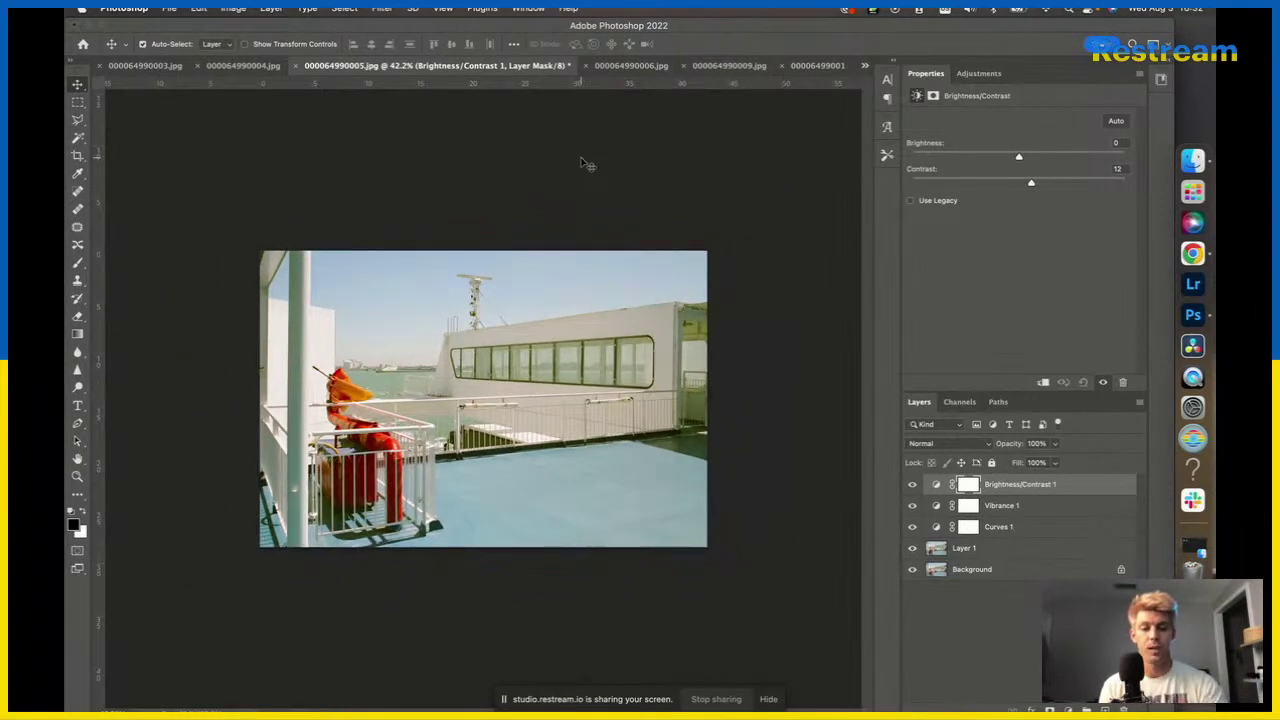
pyautogui.press('XF86MonBrightnessUp')
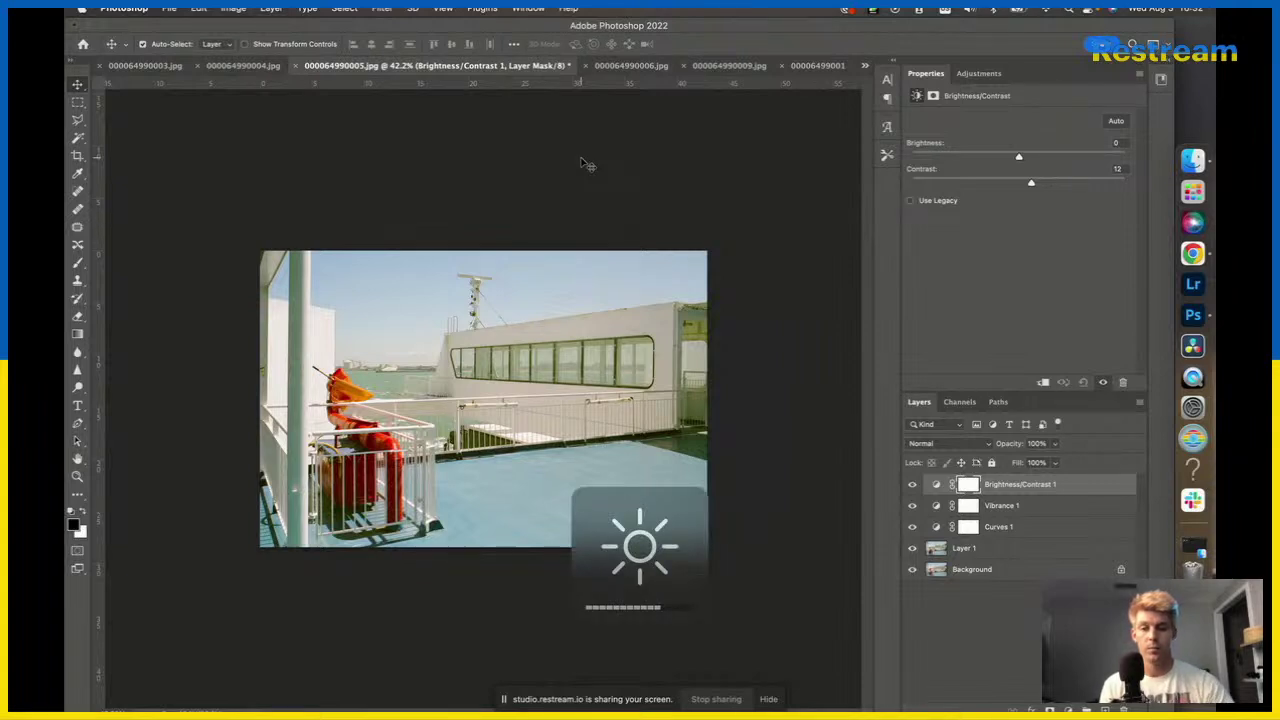
pyautogui.press('super+equal')
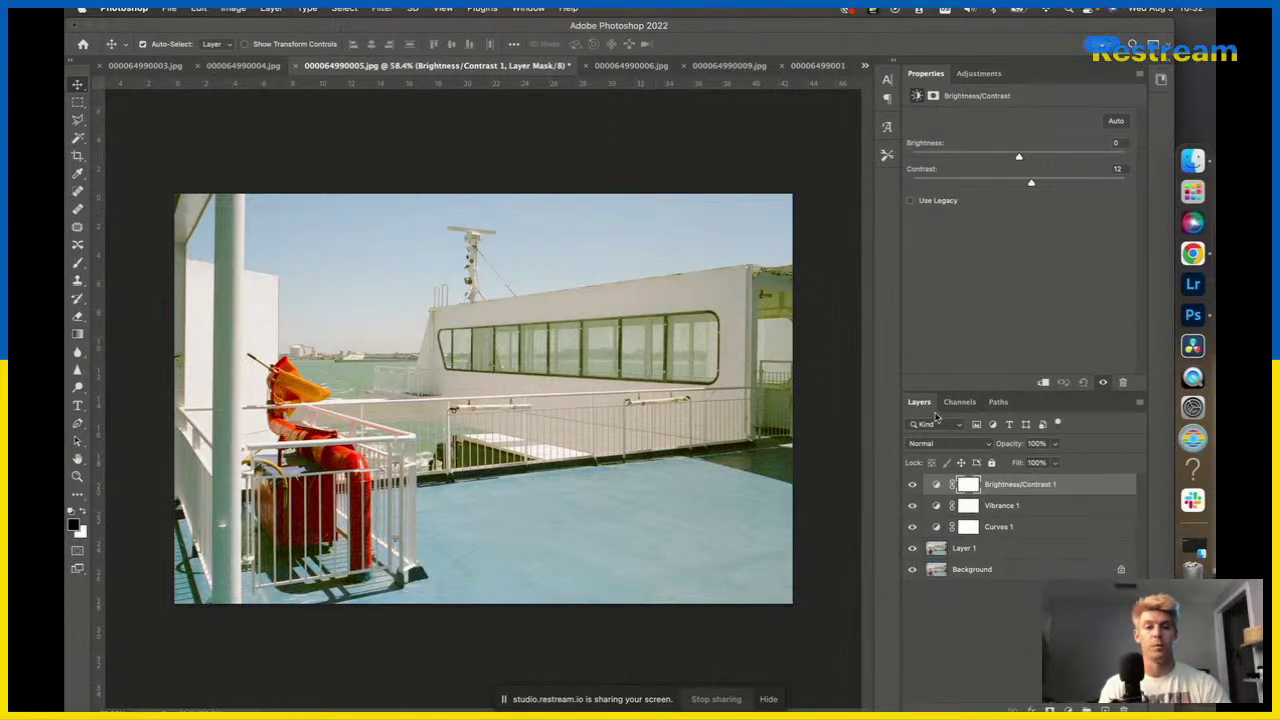
# Set the Brightness of the Brightness/Contrast 1 layer to 9 and deselect the layer.
pyautogui.click(1050, 485)
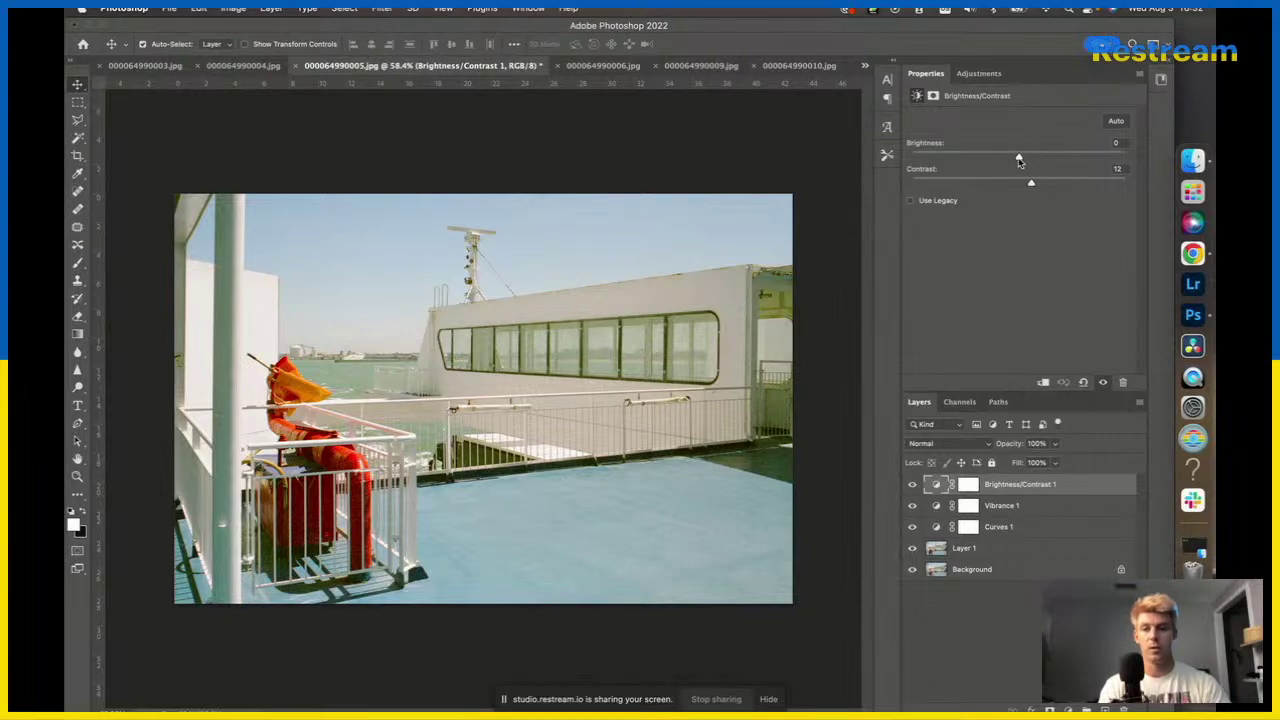
pyautogui.moveTo(1019, 161)
pyautogui.mouseDown()
pyautogui.moveTo(1040, 160)
pyautogui.moveTo(1025, 161)
pyautogui.mouseUp()
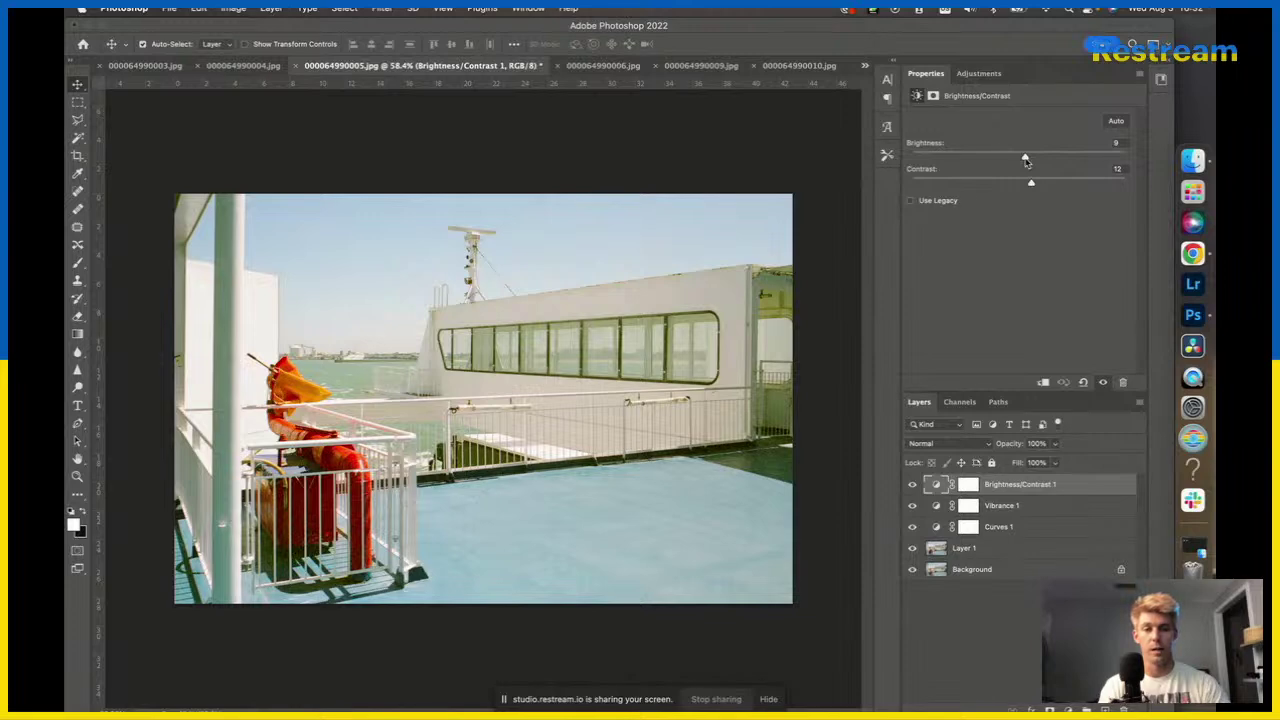
pyautogui.click(830, 281)
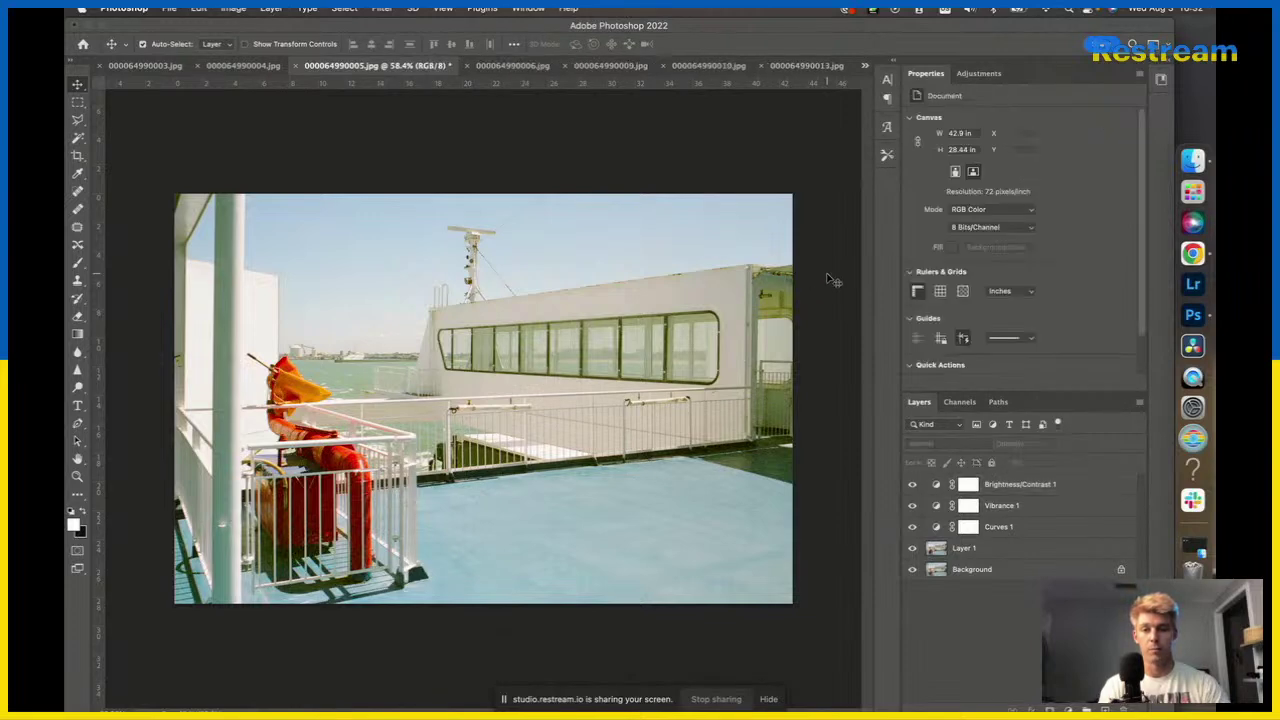
# Switch to the photo 000064990006.jpg, add a Curves adjustment layer, and move its RGB black point to input 38.
pyautogui.click(512, 66)
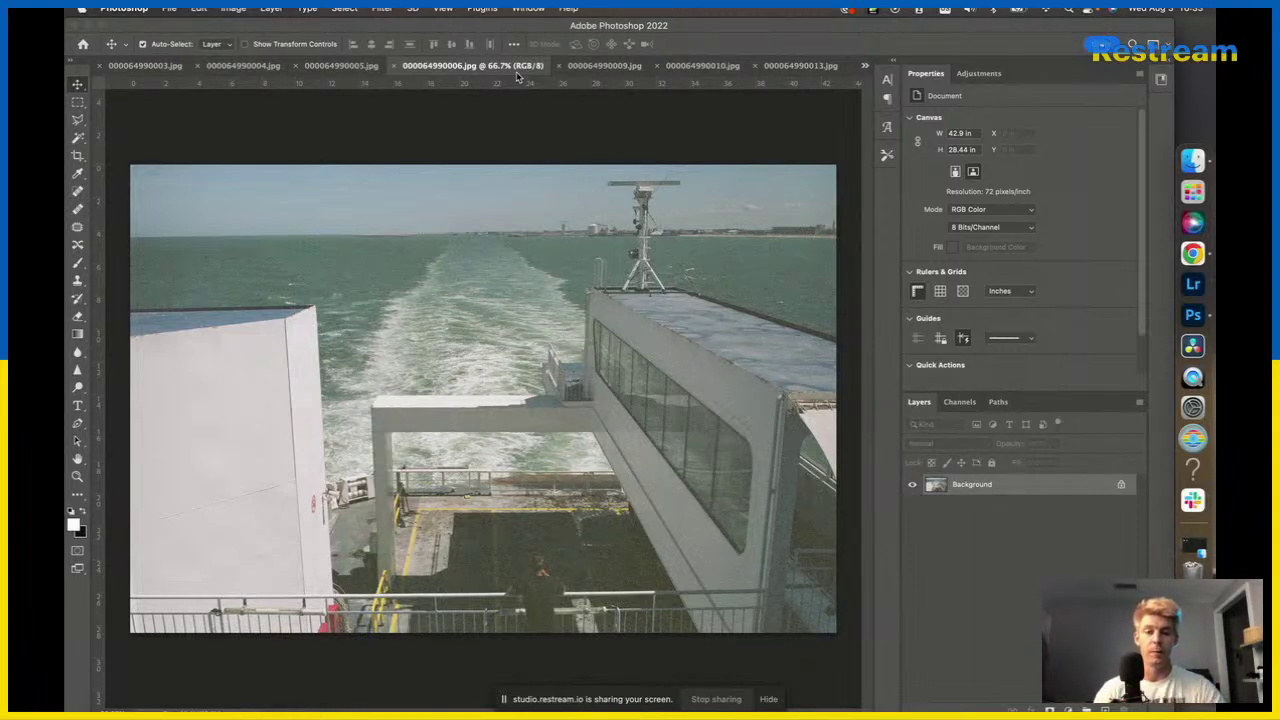
pyautogui.click(980, 74)
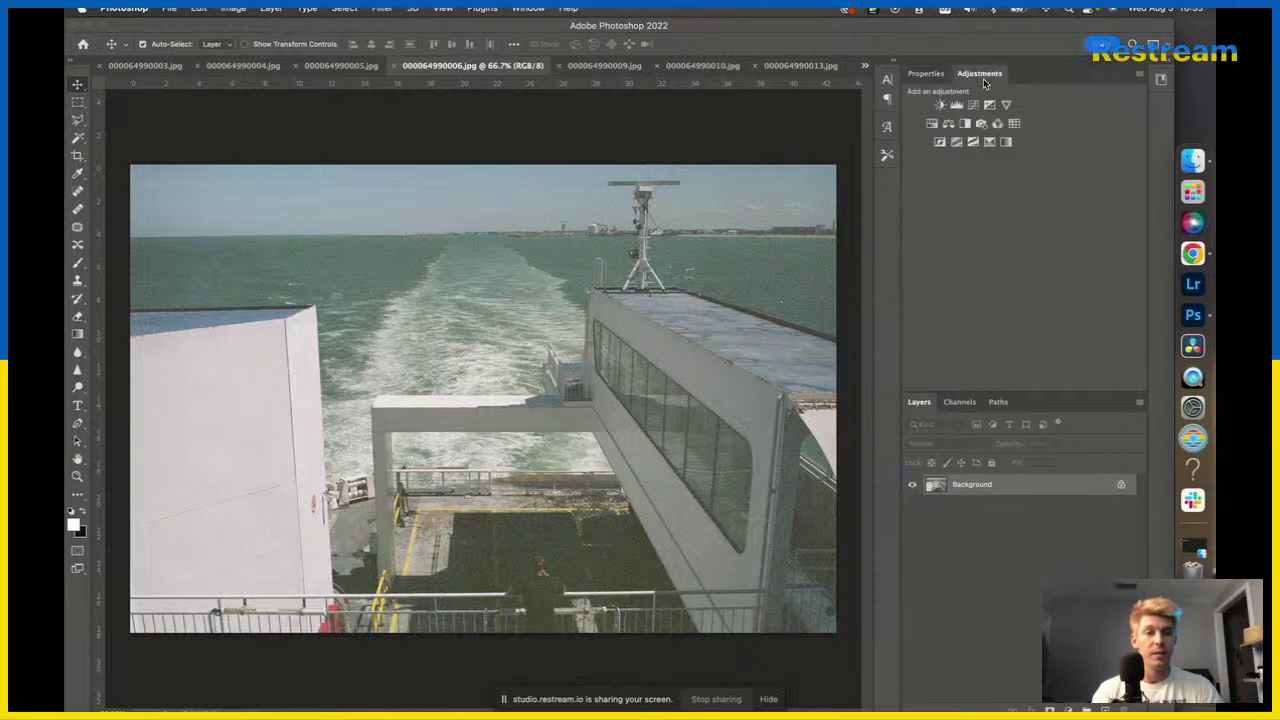
pyautogui.click(978, 107)
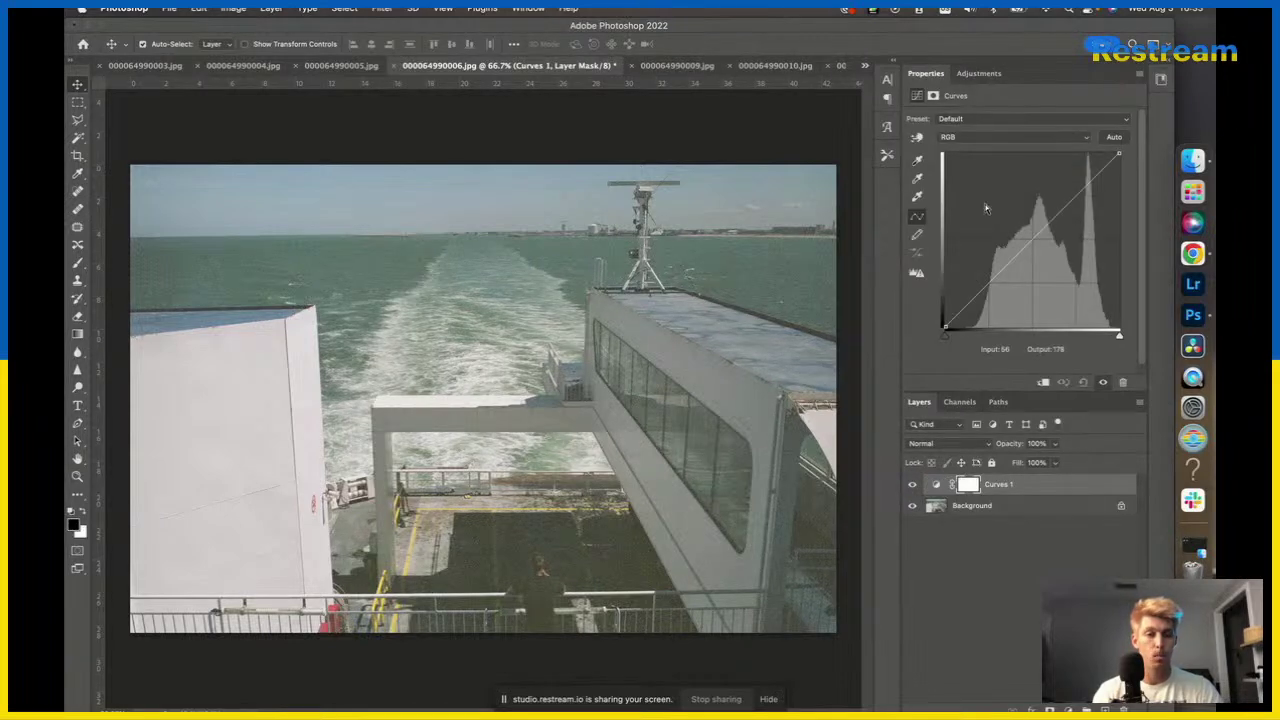
pyautogui.moveTo(945, 336); pyautogui.dragTo(970, 340)
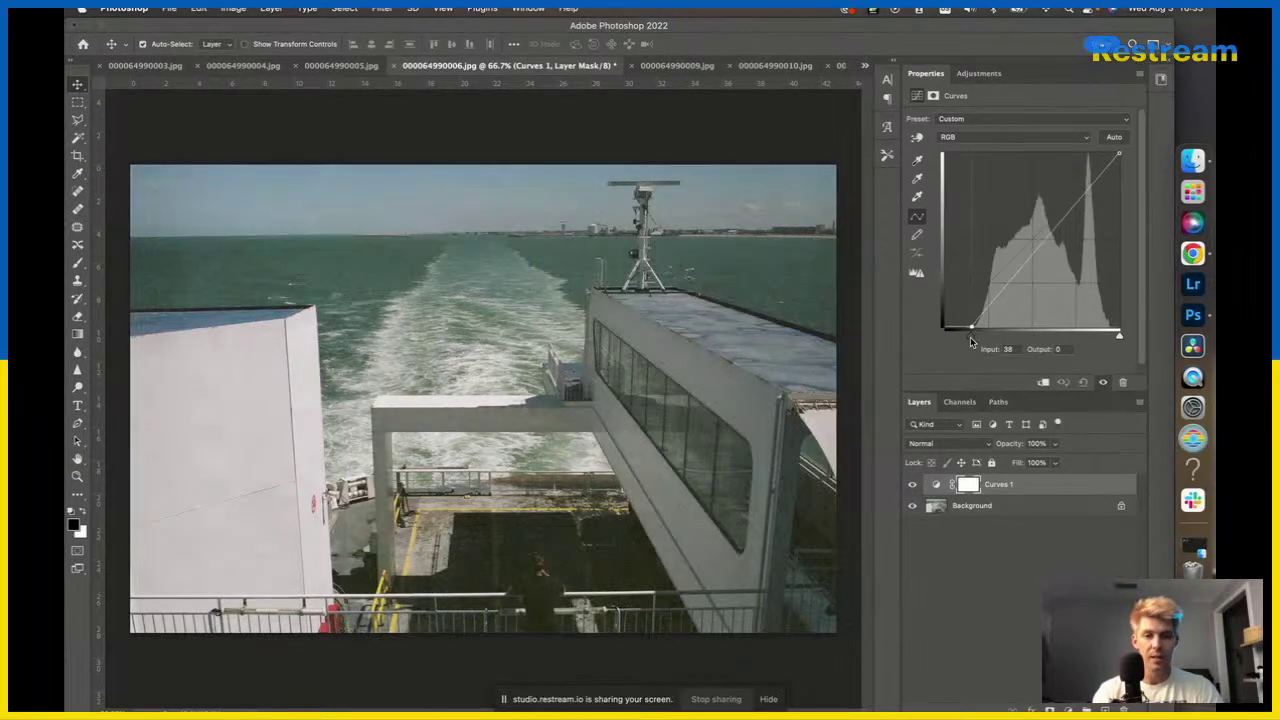
# Duplicate the Background layer beneath Curves 1 and reselect the Curves 1 layer.
pyautogui.click(993, 506)
pyautogui.press('super+j')
pyautogui.click(1022, 484)
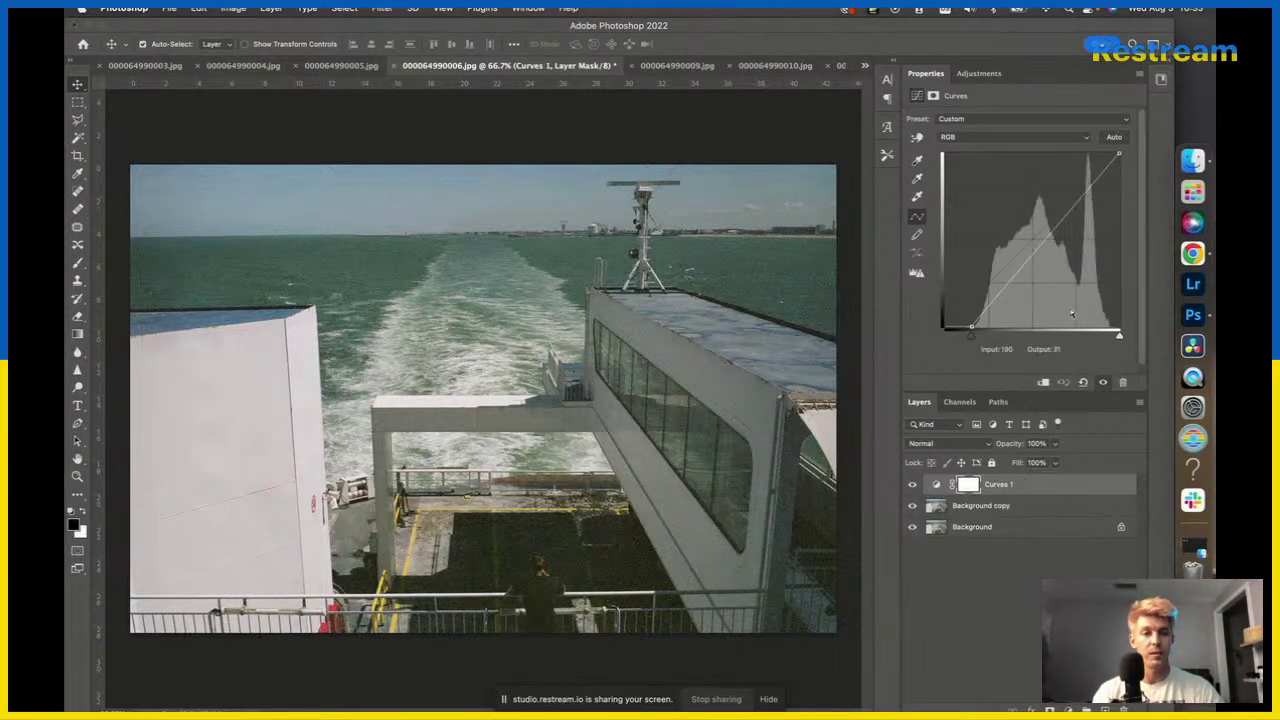
# Move the RGB white point to input 241 and add curve points at input 128, output 128 and input 189, output 195.
pyautogui.moveTo(1117, 337); pyautogui.dragTo(1110, 339)
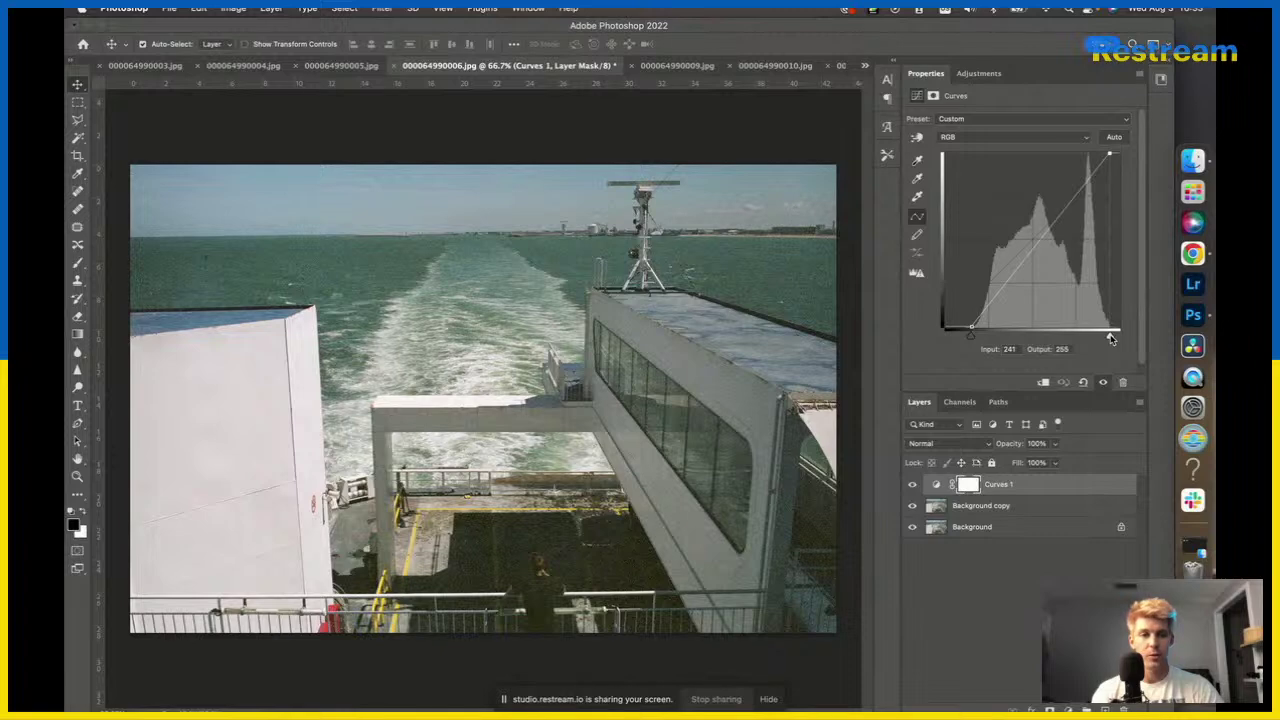
pyautogui.moveTo(1040, 232); pyautogui.dragTo(1031, 239)
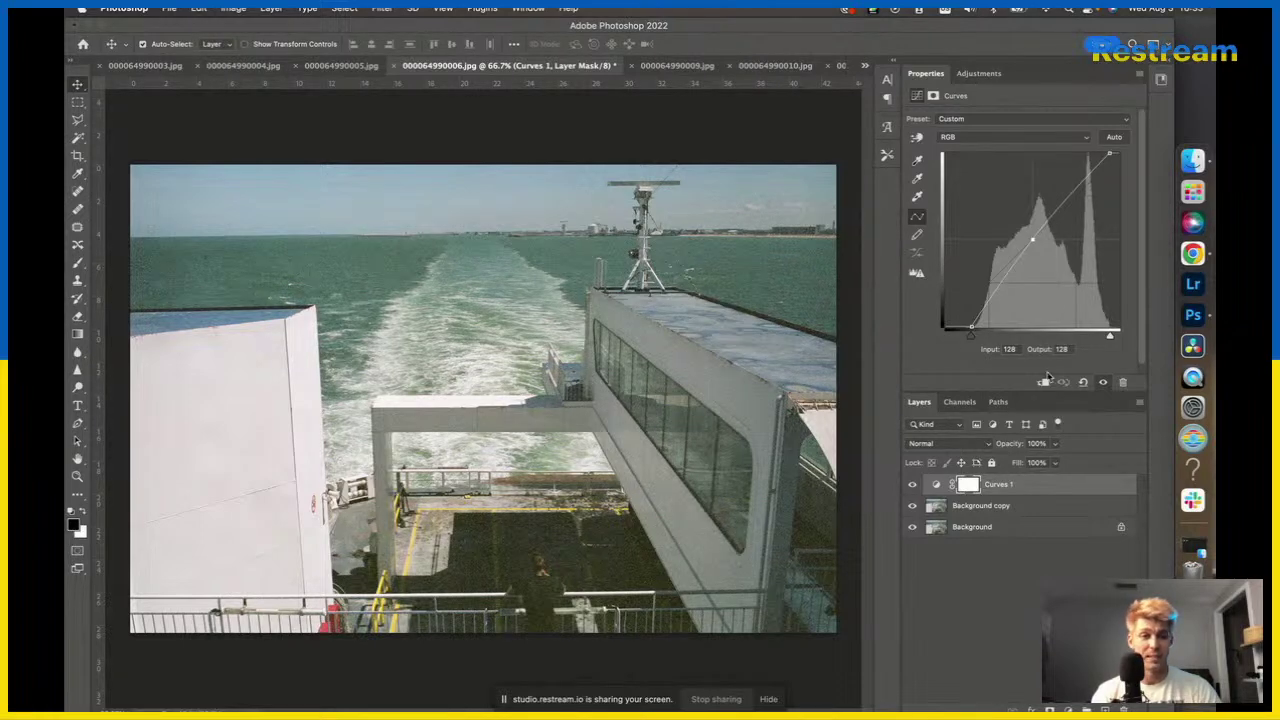
pyautogui.click(1075, 196)
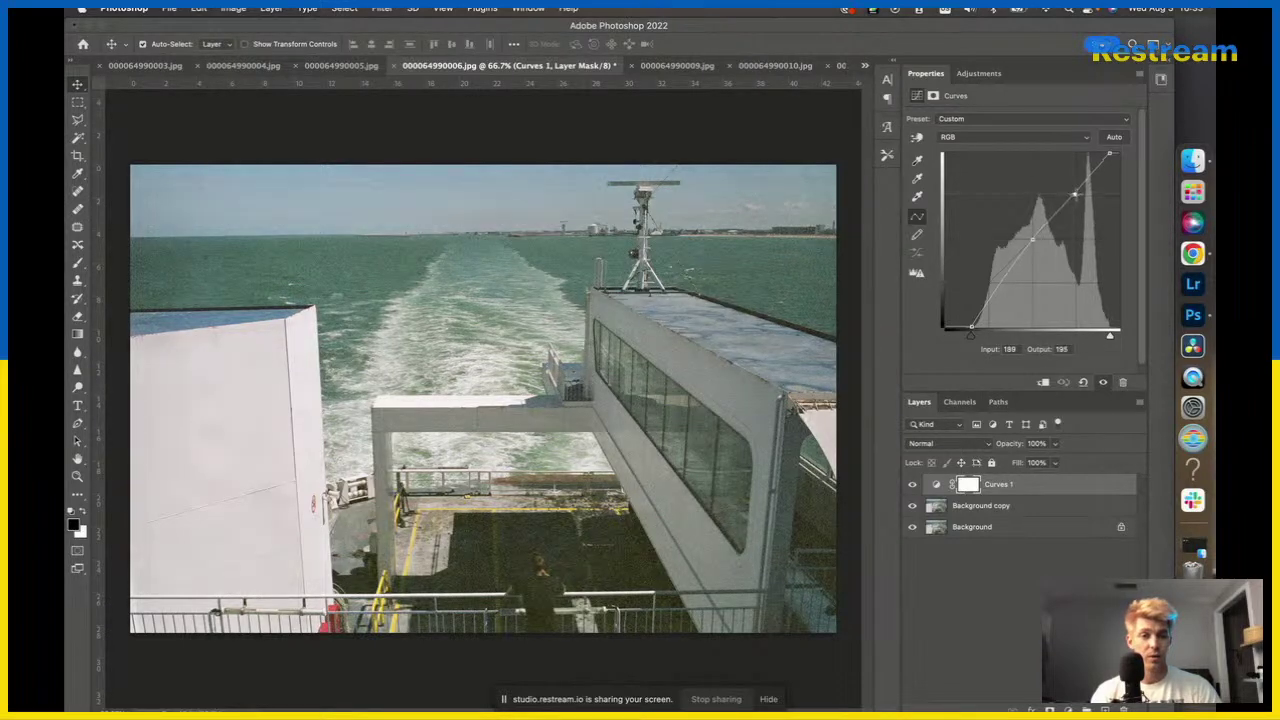
# Refine the RGB curve of Curves 1 with points at input 83, output 66 and input 166, output 183.
pyautogui.moveTo(1075, 196); pyautogui.dragTo(1071, 194)
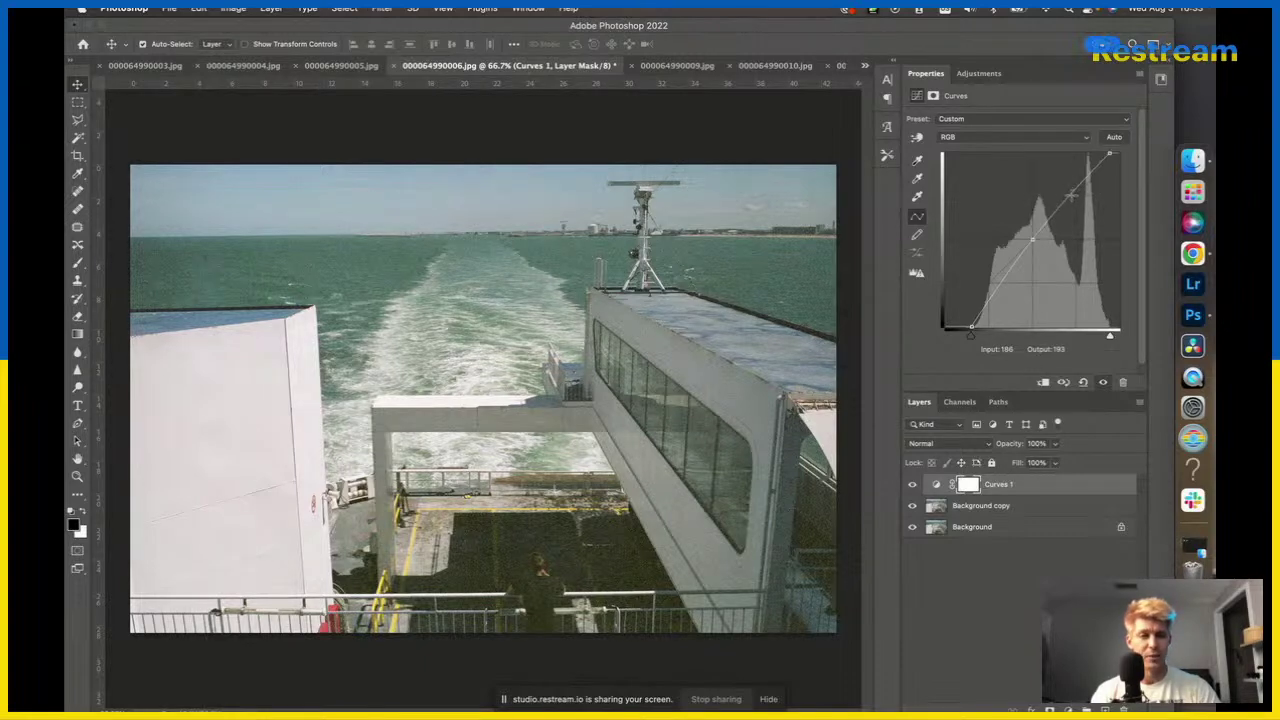
pyautogui.click(1029, 242)
pyautogui.moveTo(1030, 242); pyautogui.dragTo(1033, 238)
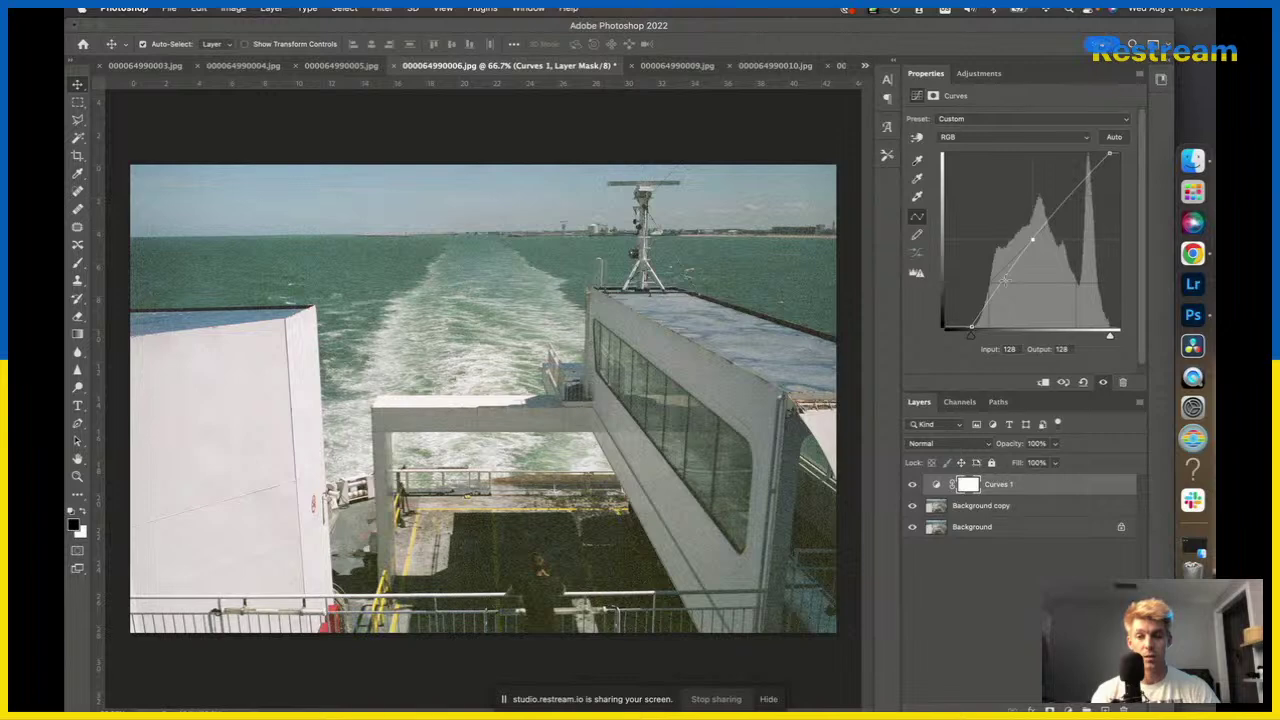
pyautogui.click(1005, 280)
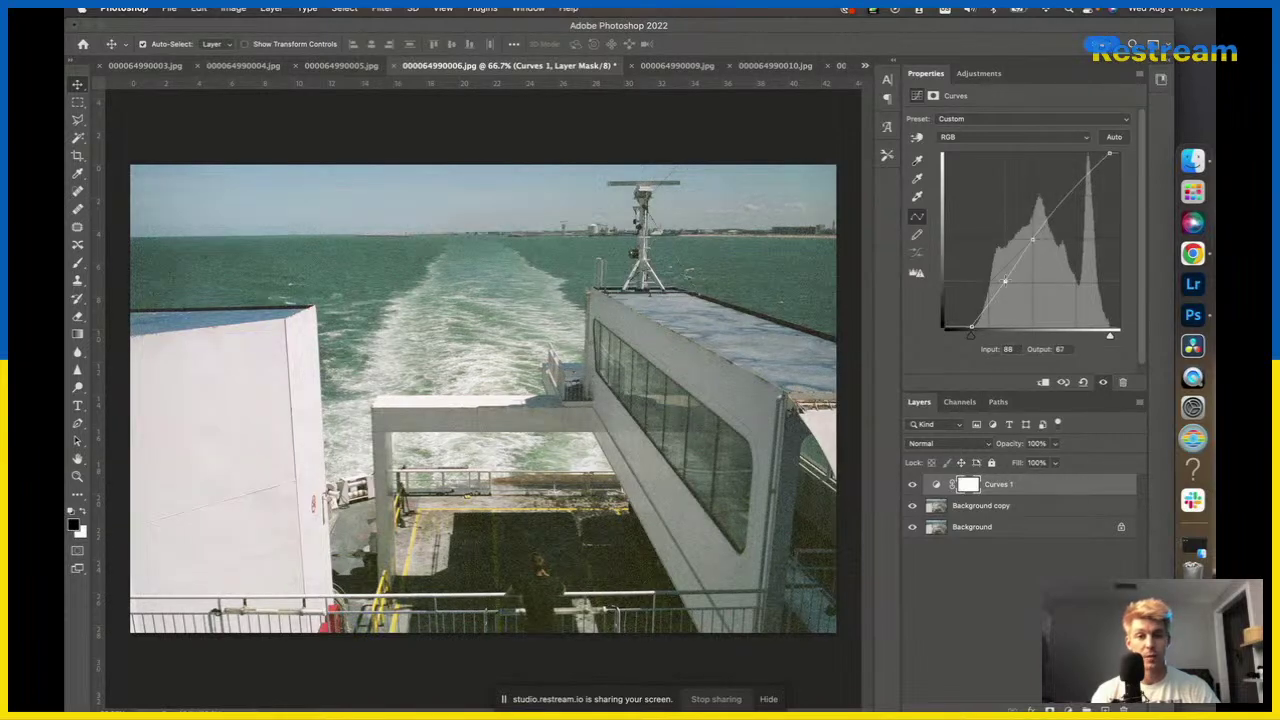
pyautogui.moveTo(1006, 280); pyautogui.dragTo(1002, 282)
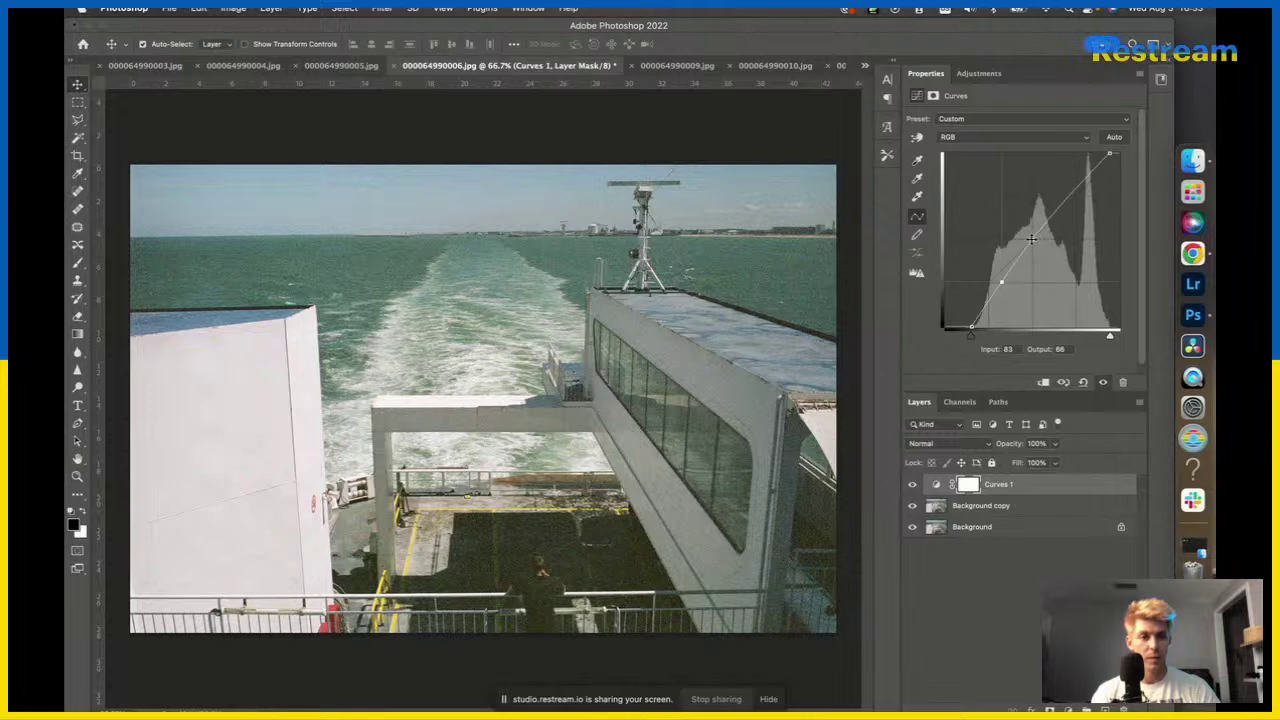
pyautogui.moveTo(1031, 239); pyautogui.dragTo(1058, 202)
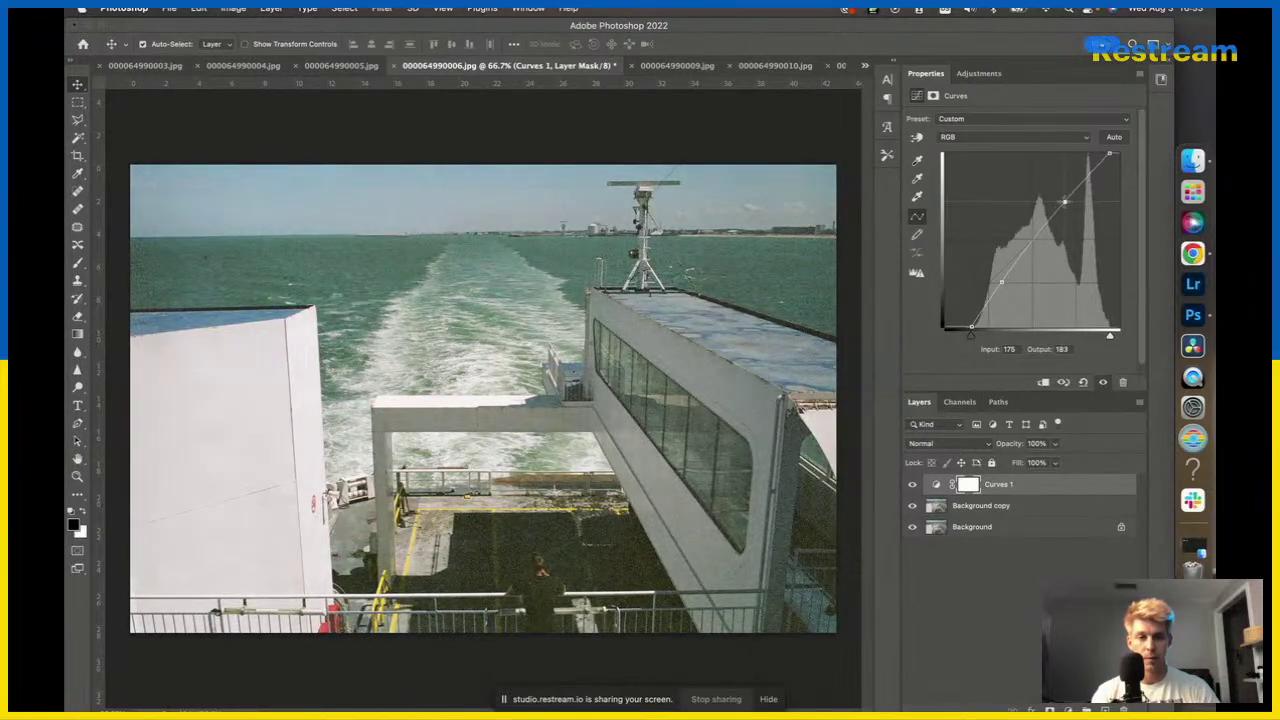
# Add a second Curves adjustment layer above Curves 1 and keep its channel set to RGB.
pyautogui.click(986, 138)
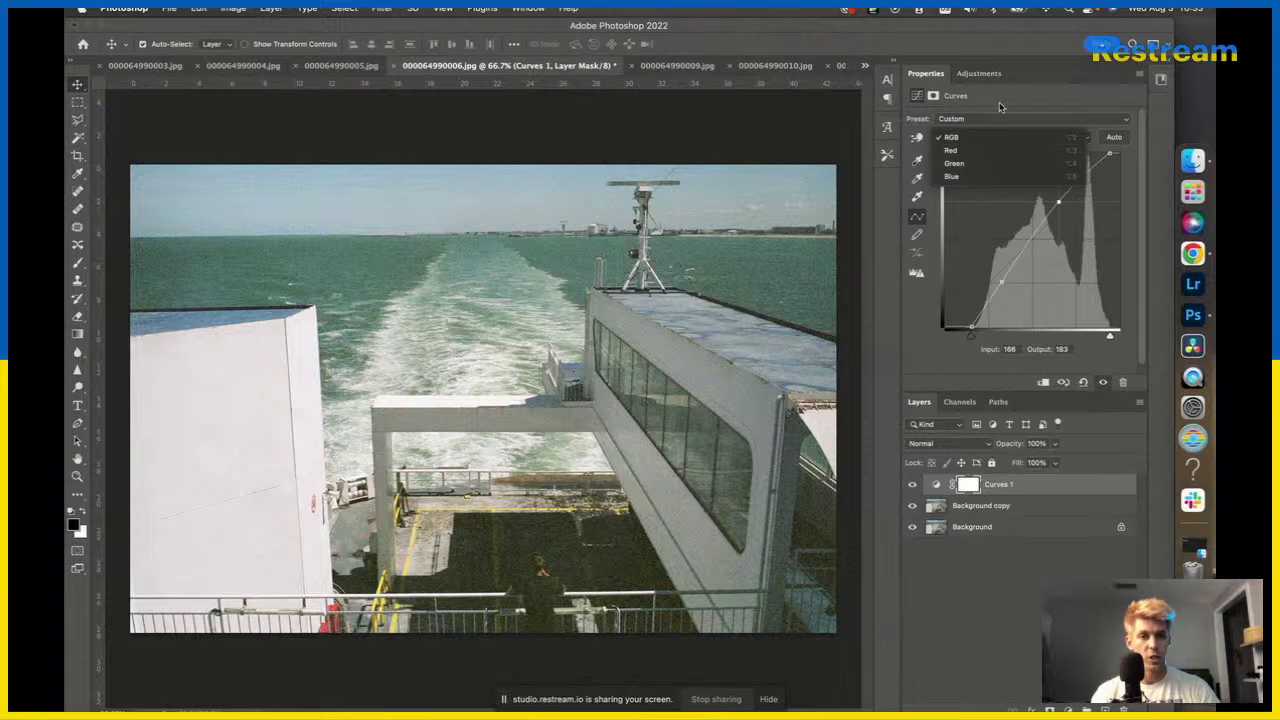
pyautogui.click(985, 73)
pyautogui.click(979, 72)
pyautogui.click(974, 106)
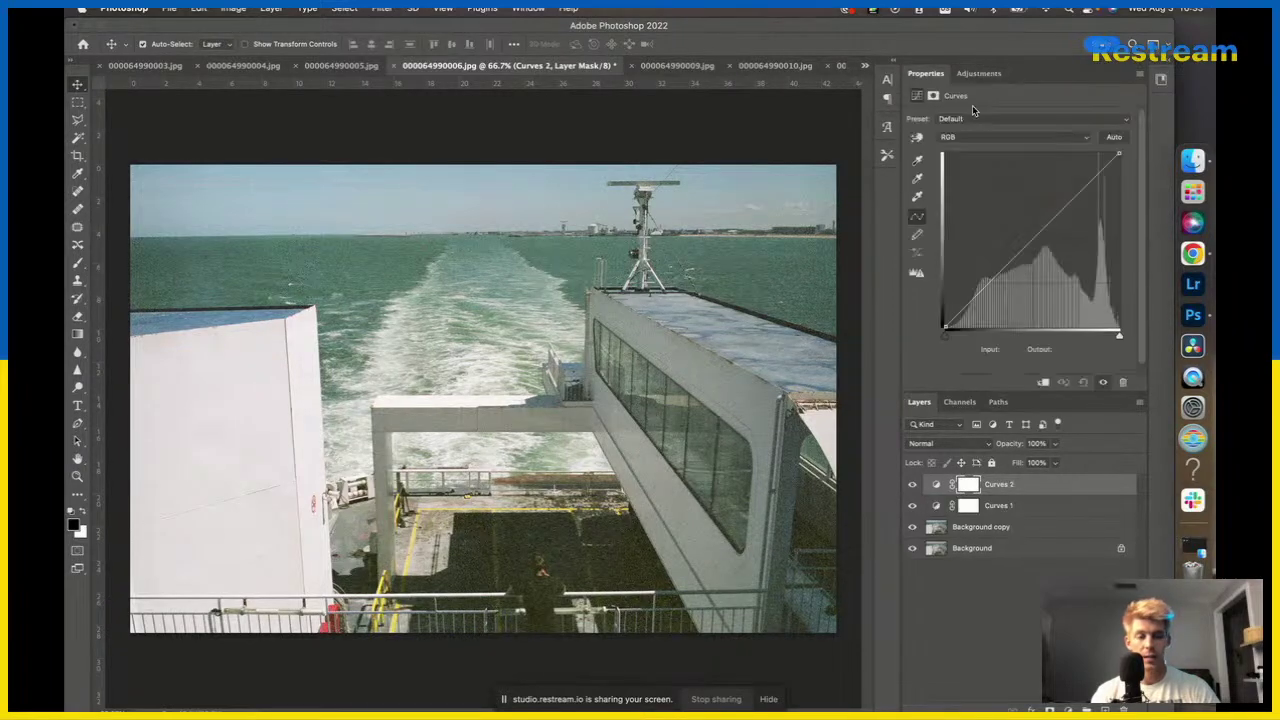
pyautogui.click(985, 138)
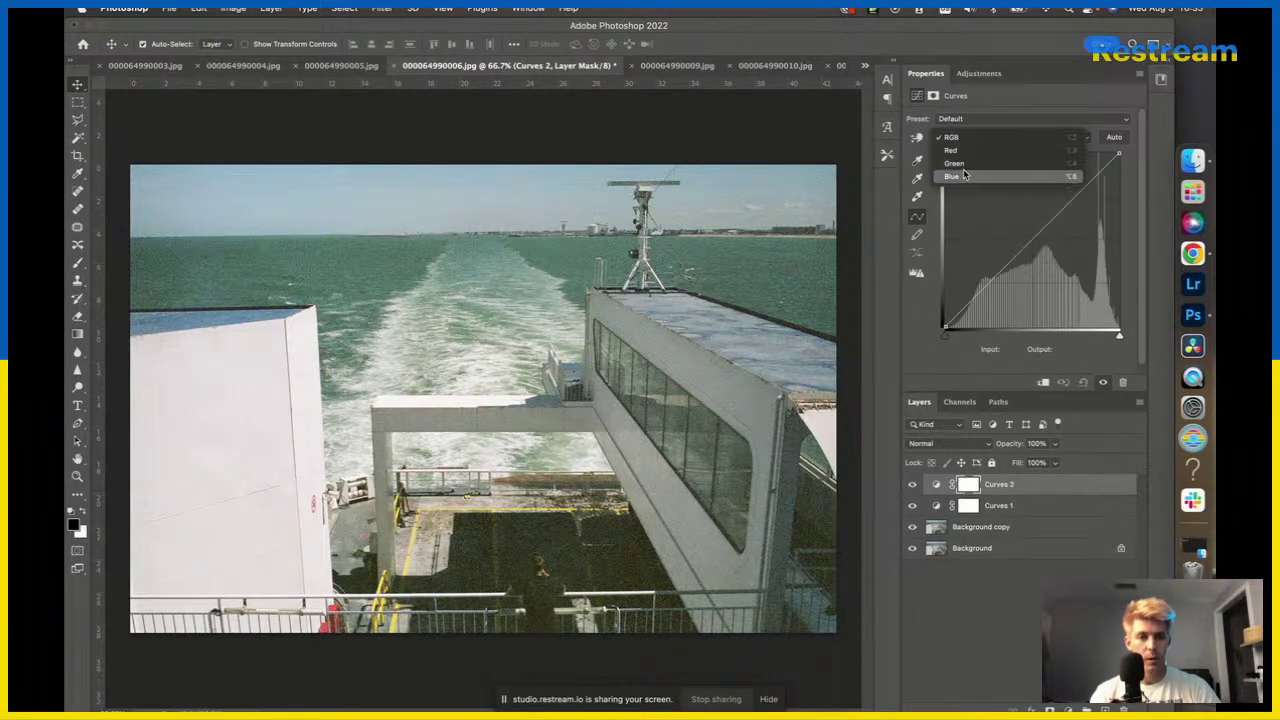
pyautogui.click(952, 137)
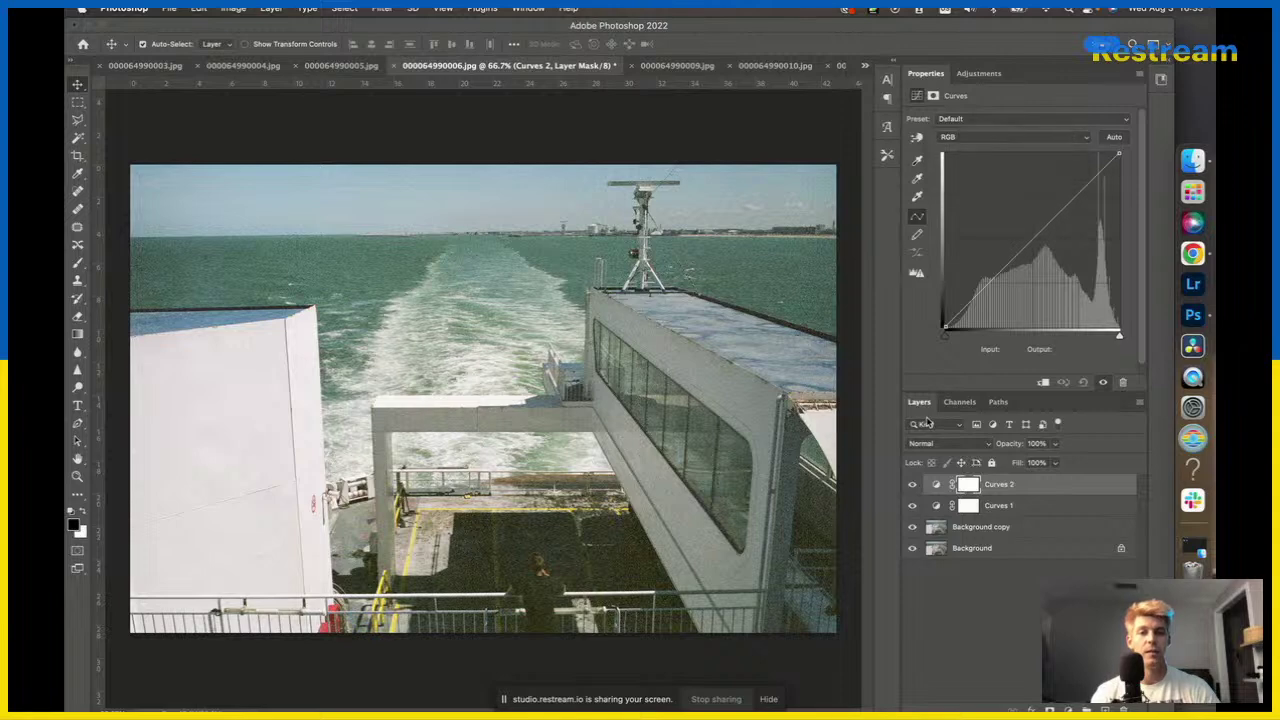
# Try a Brightness/Contrast adjustment layer with Contrast set to 11, and delete it again.
pyautogui.click(977, 74)
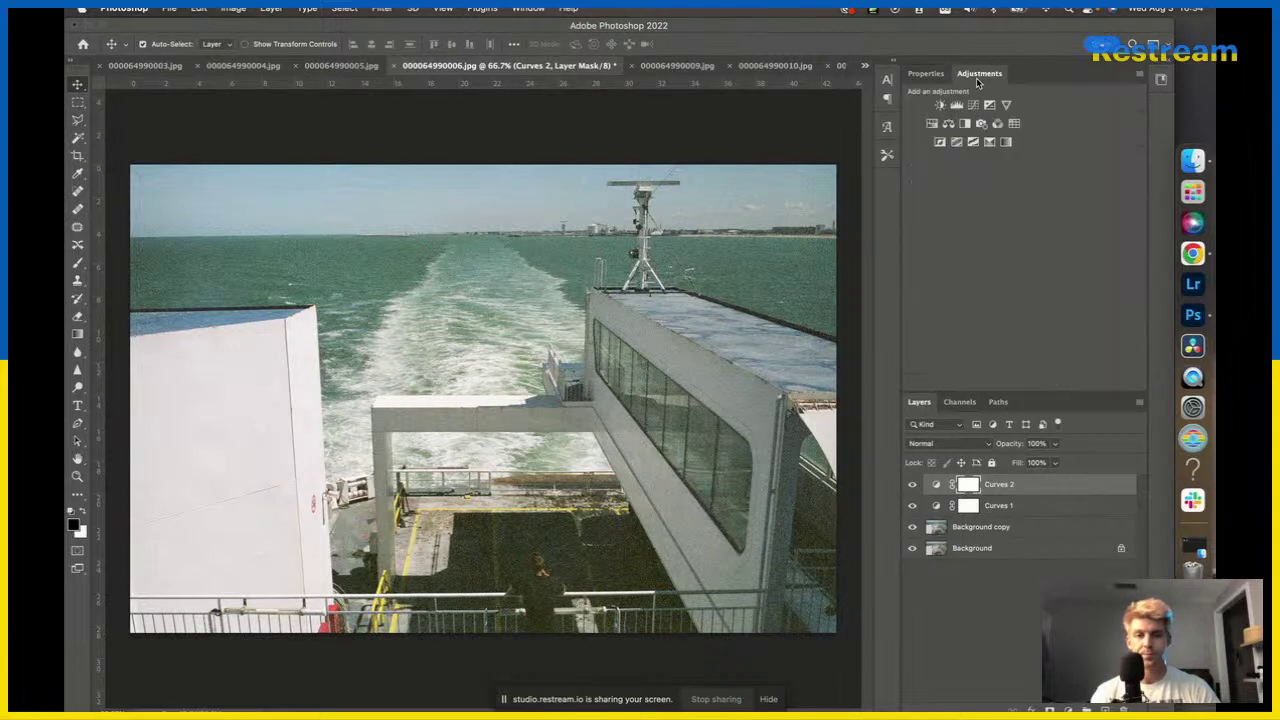
pyautogui.click(939, 105)
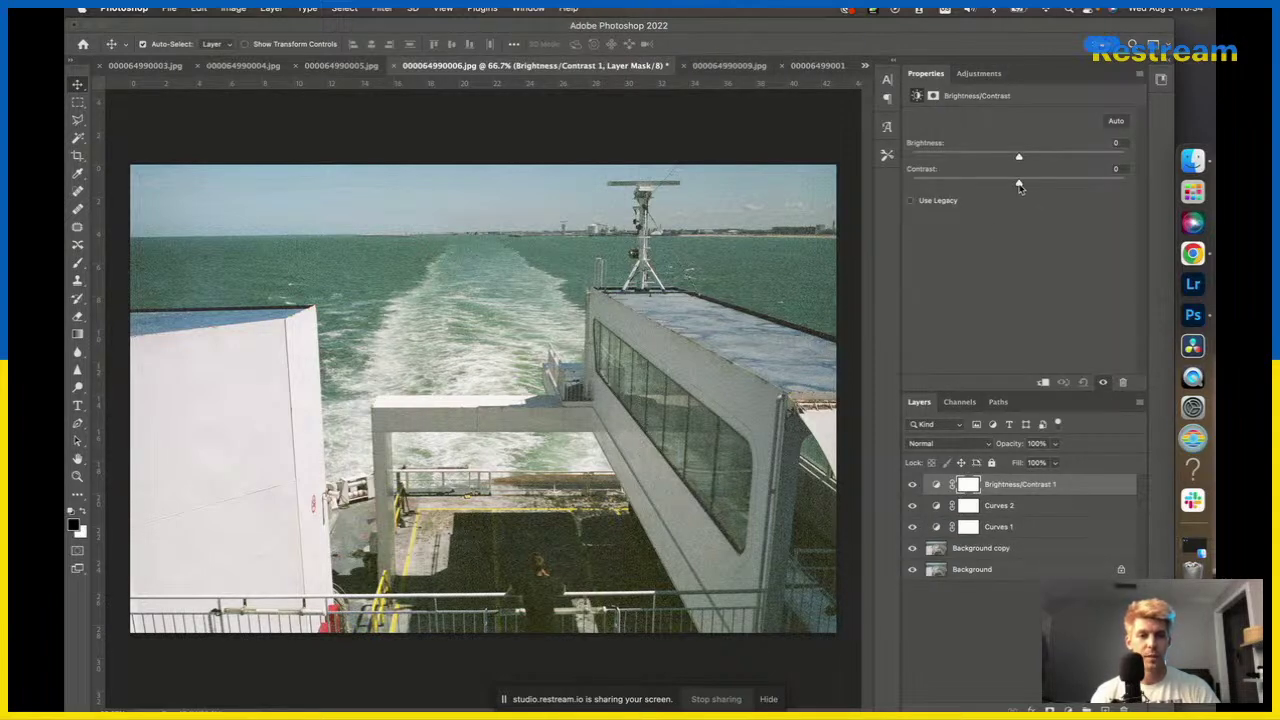
pyautogui.moveTo(1020, 186)
pyautogui.mouseDown()
pyautogui.moveTo(998, 188)
pyautogui.moveTo(1101, 189)
pyautogui.moveTo(1031, 185)
pyautogui.mouseUp()
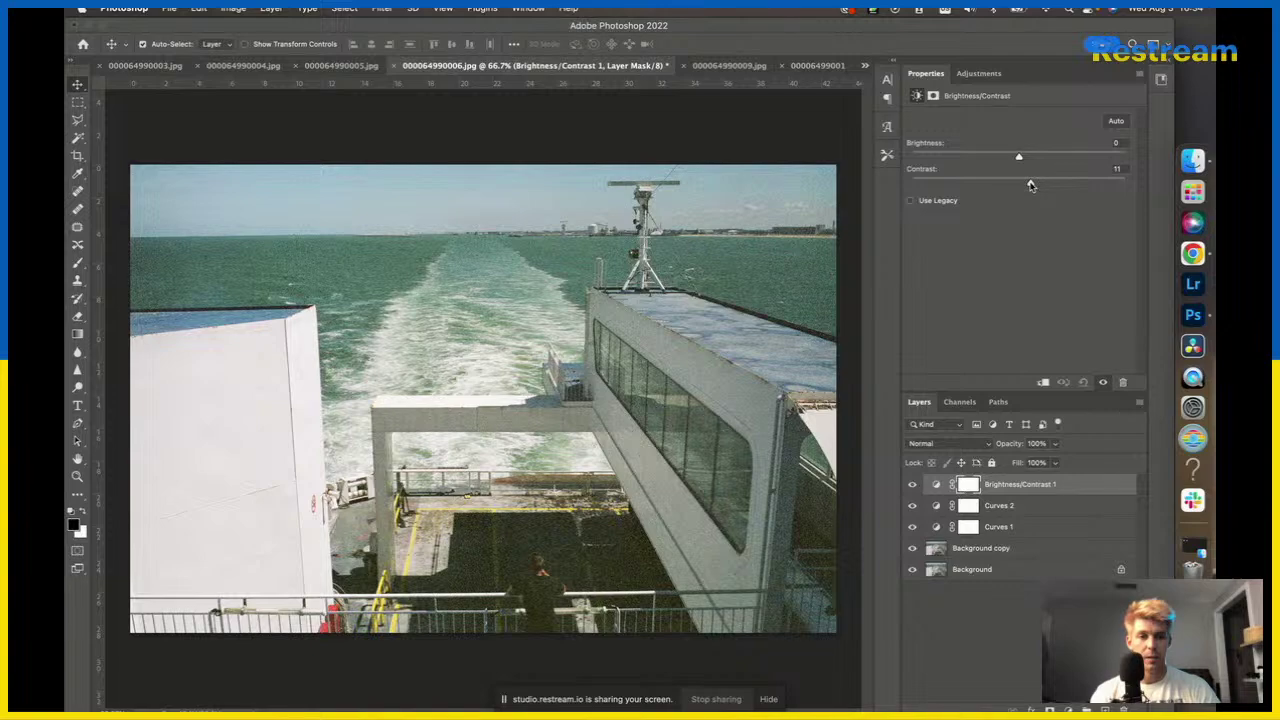
pyautogui.press('BackSpace')
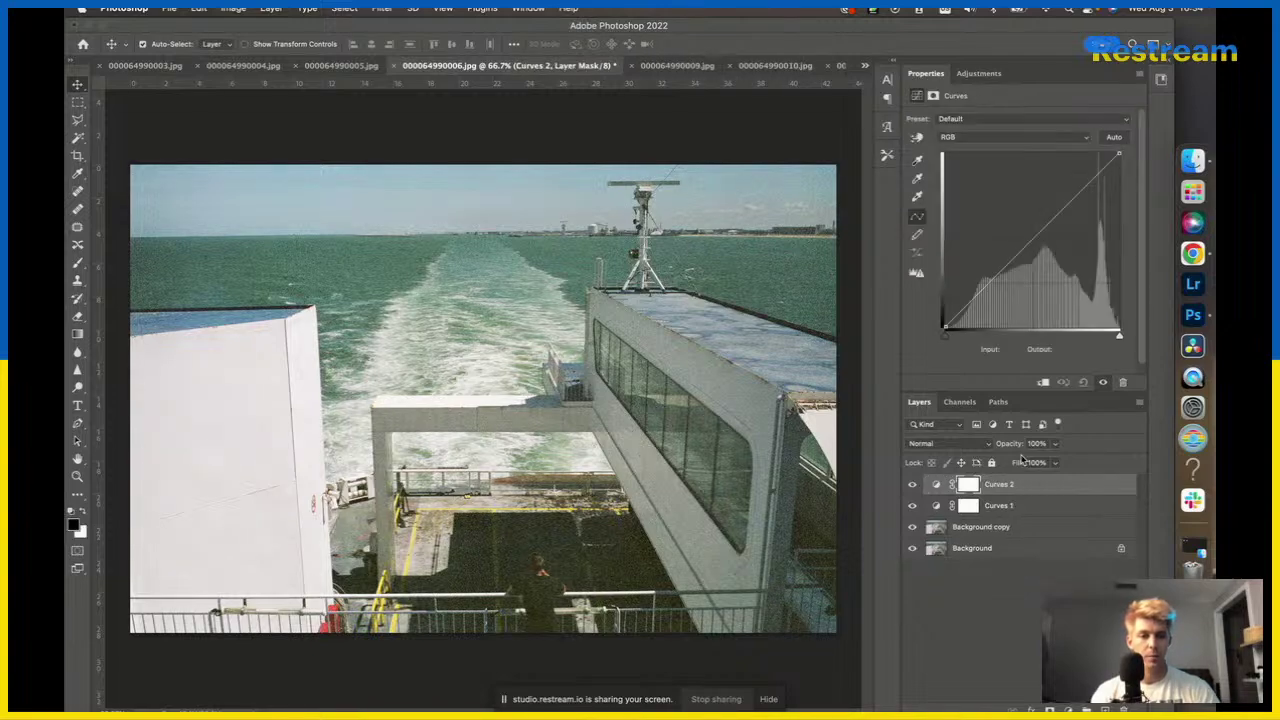
# Select the Background copy layer and examine the grain and colour of the sea, sky and ferry structure up close.
pyautogui.click(560, 276)
pyautogui.press('super+equal')
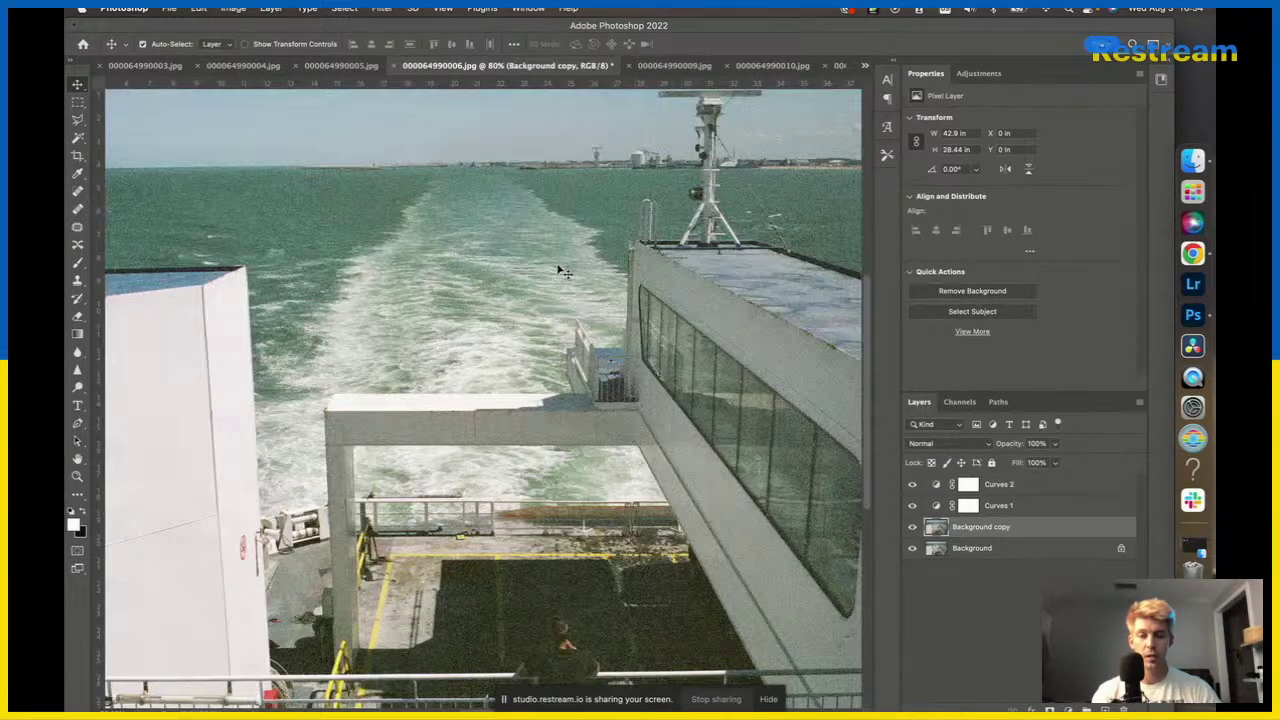
pyautogui.scroll(-10, 563, 272)
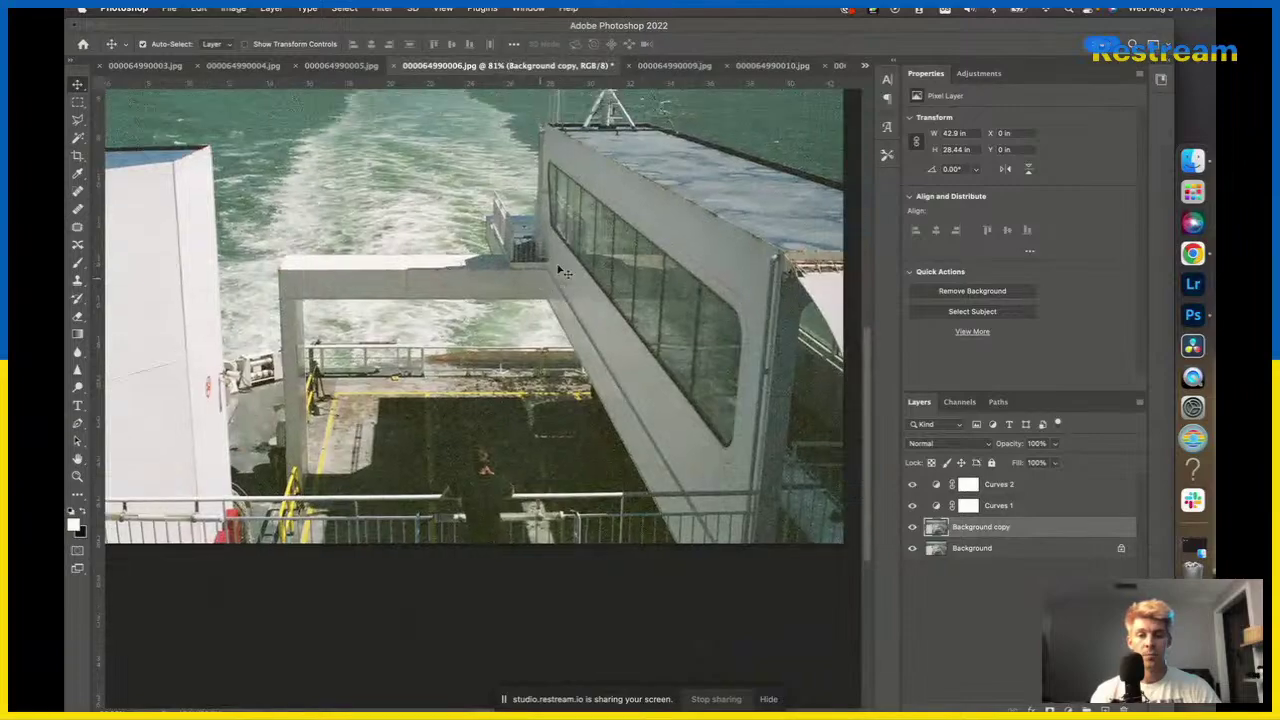
pyautogui.scroll(5, 560, 271)
pyautogui.scroll(5, 560, 271)
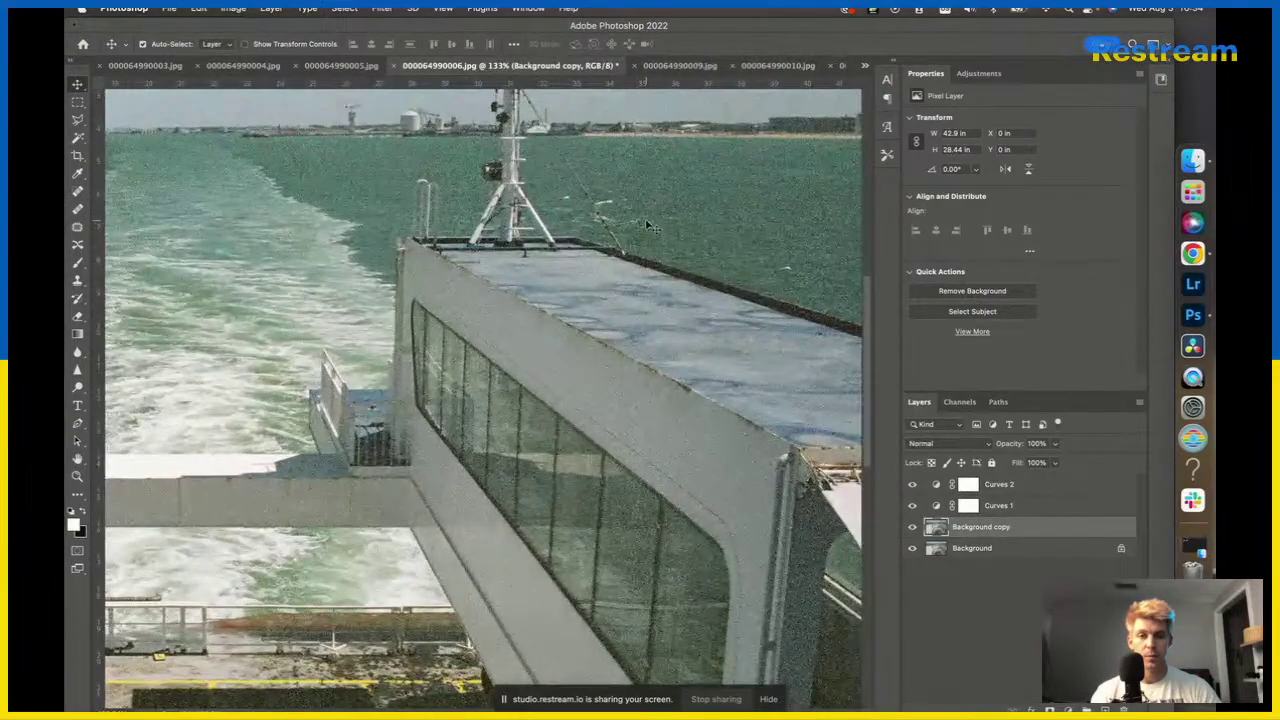
pyautogui.scroll(2, 647, 225)
pyautogui.hscroll(-10, 647, 225)
pyautogui.scroll(-5, 647, 225)
pyautogui.scroll(7, 647, 225)
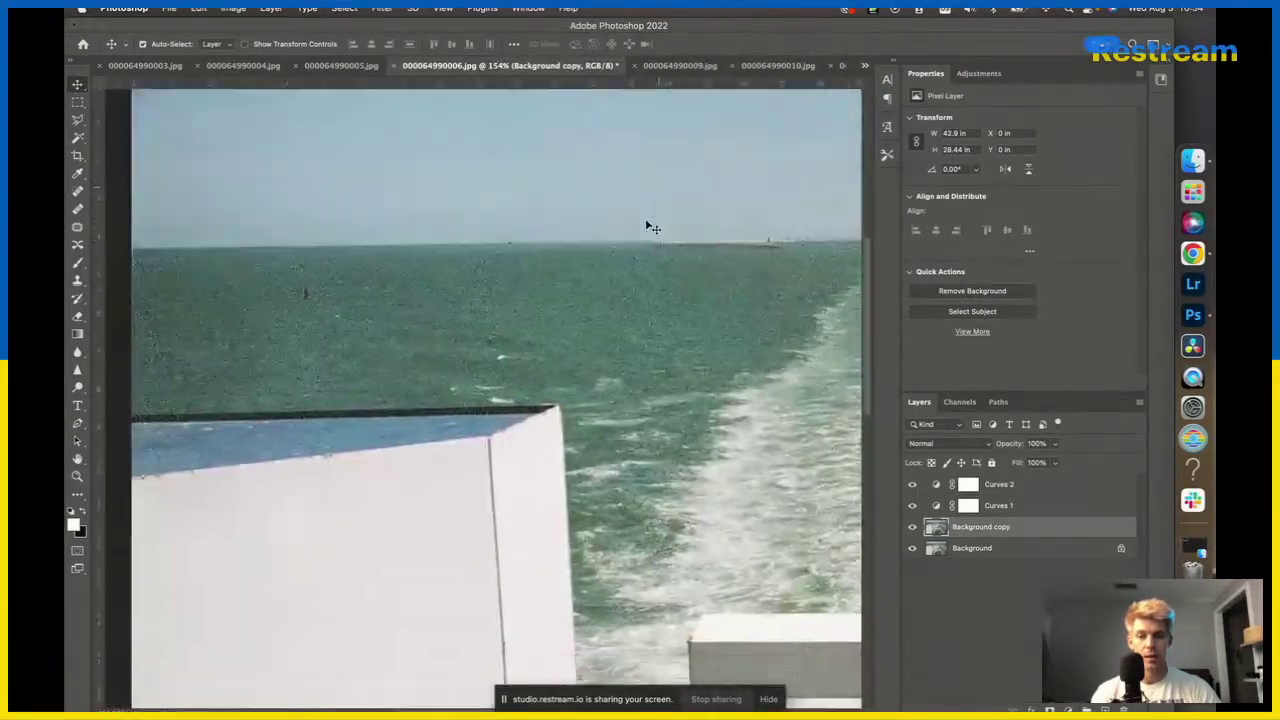
pyautogui.scroll(-3, 646, 225)
pyautogui.hscroll(6, 646, 225)
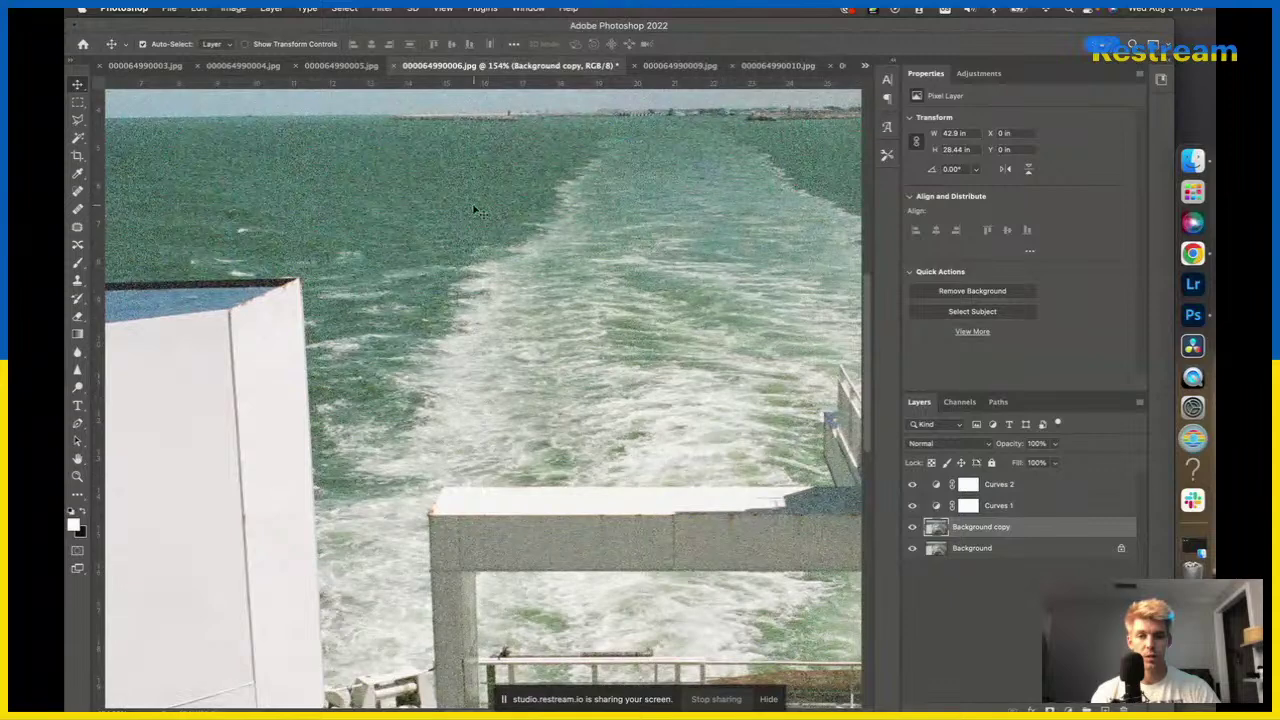
pyautogui.scroll(8, 505, 323)
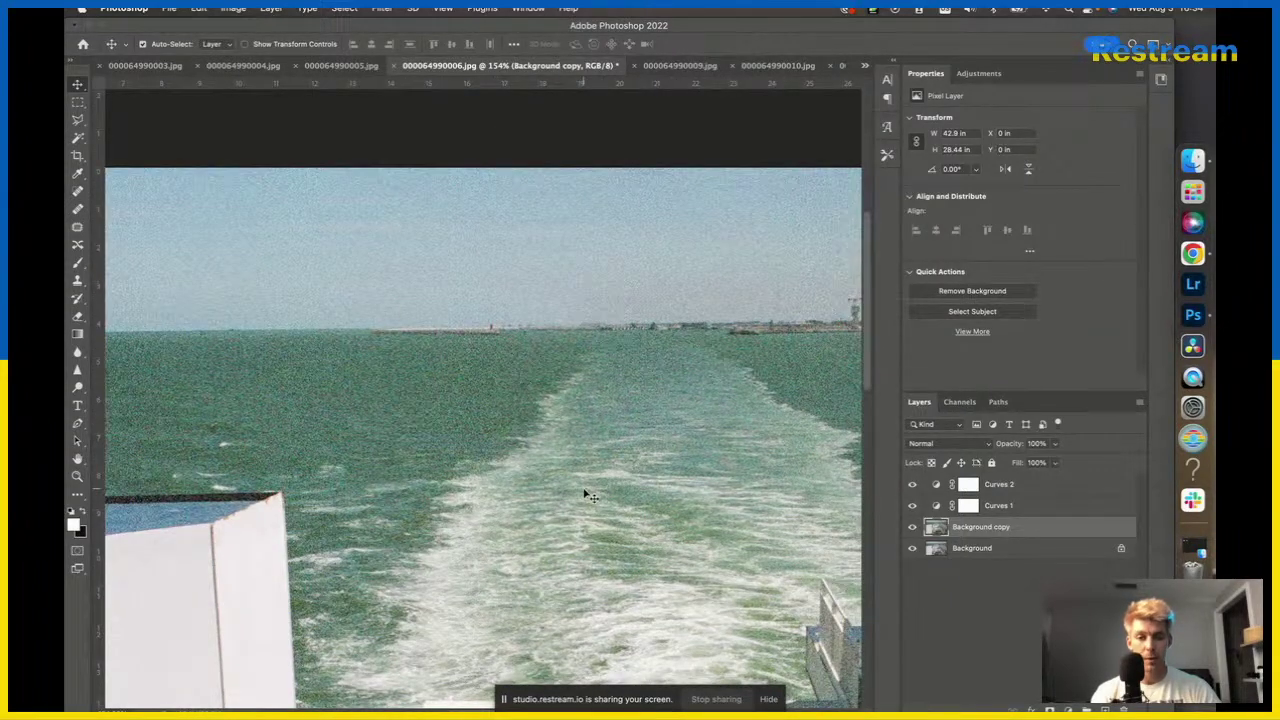
pyautogui.scroll(-5, 588, 495)
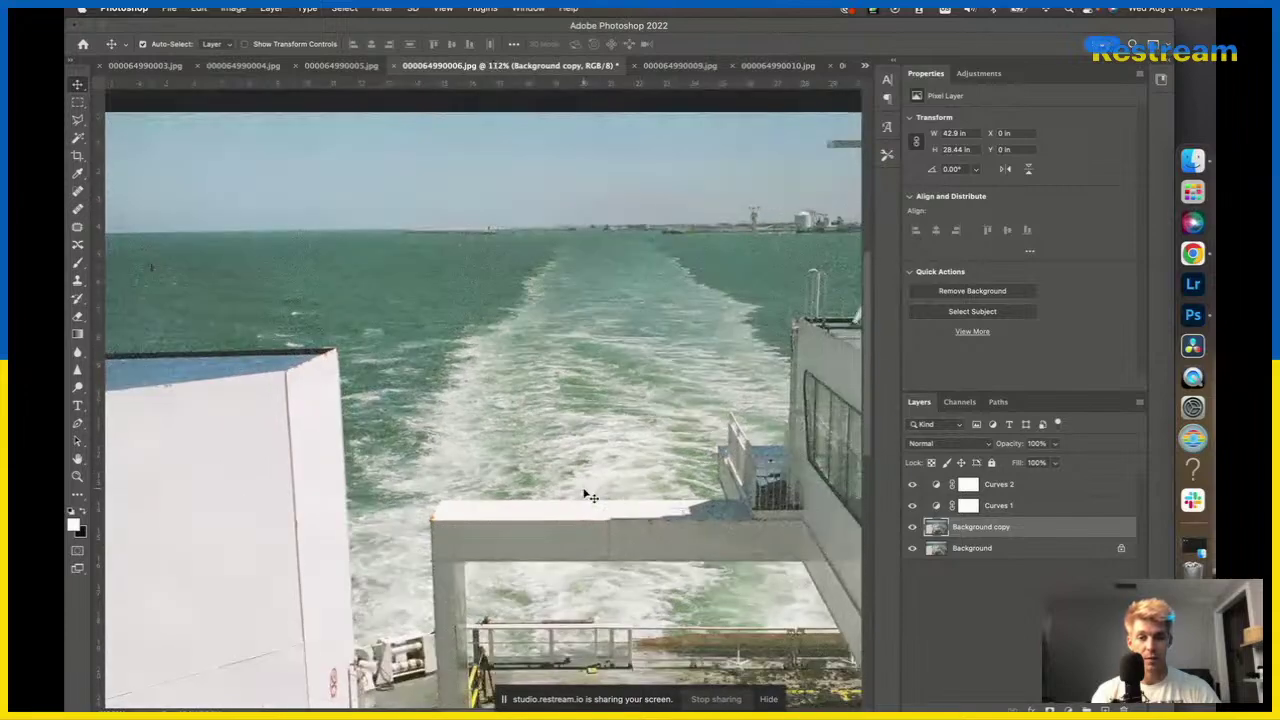
pyautogui.scroll(4, 588, 495)
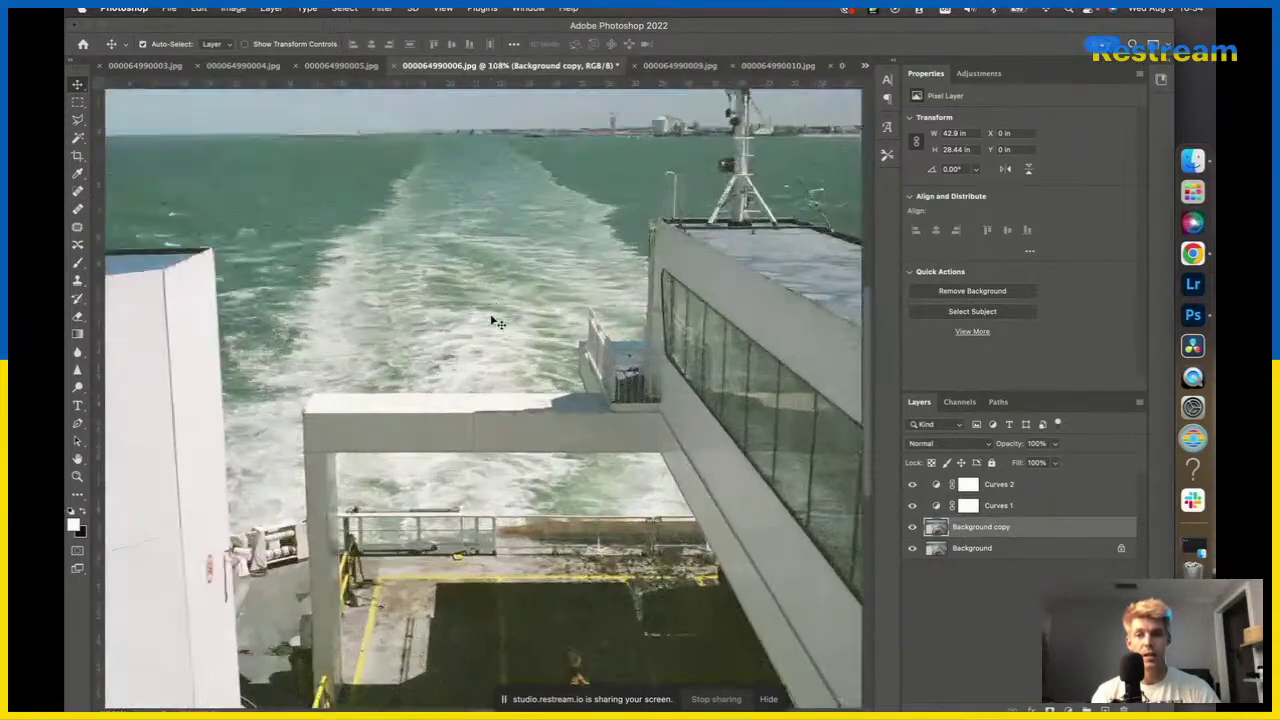
pyautogui.scroll(5, 436, 213)
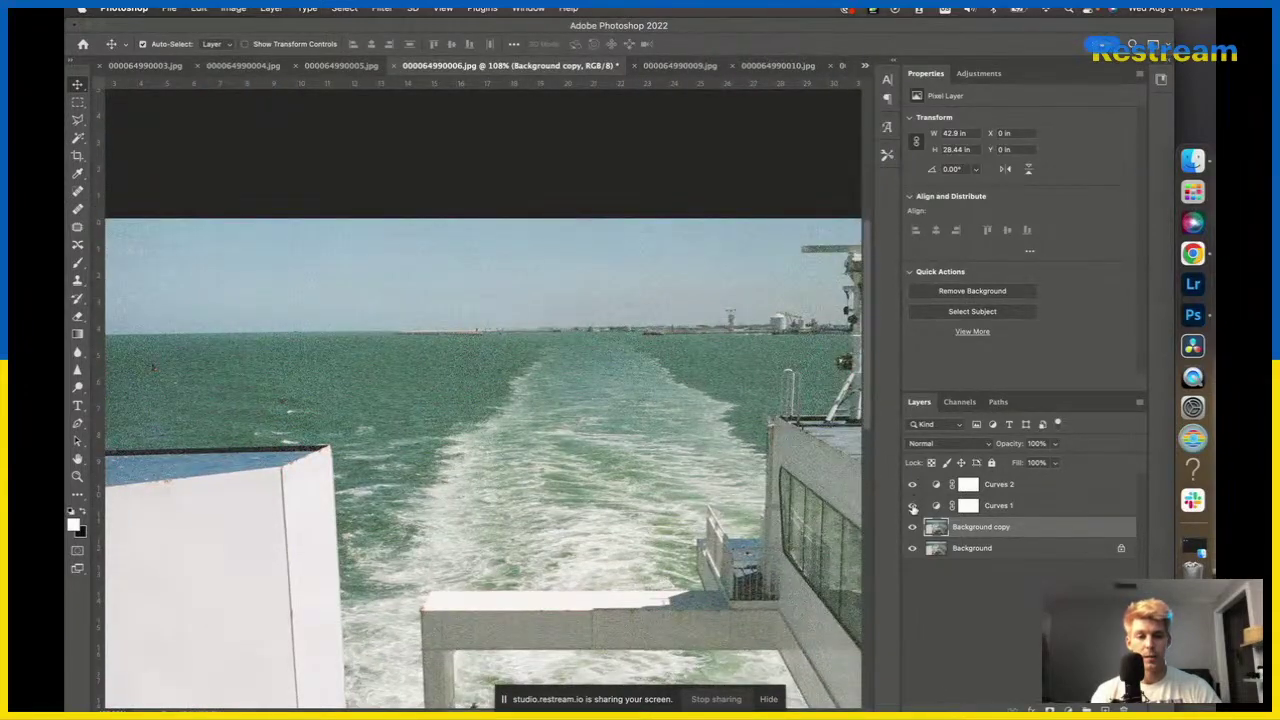
# Hide the Curves 1 and Curves 2 layers and examine the ferry photo without the adjustments, both close up and in full.
pyautogui.moveTo(912, 506); pyautogui.dragTo(913, 488)
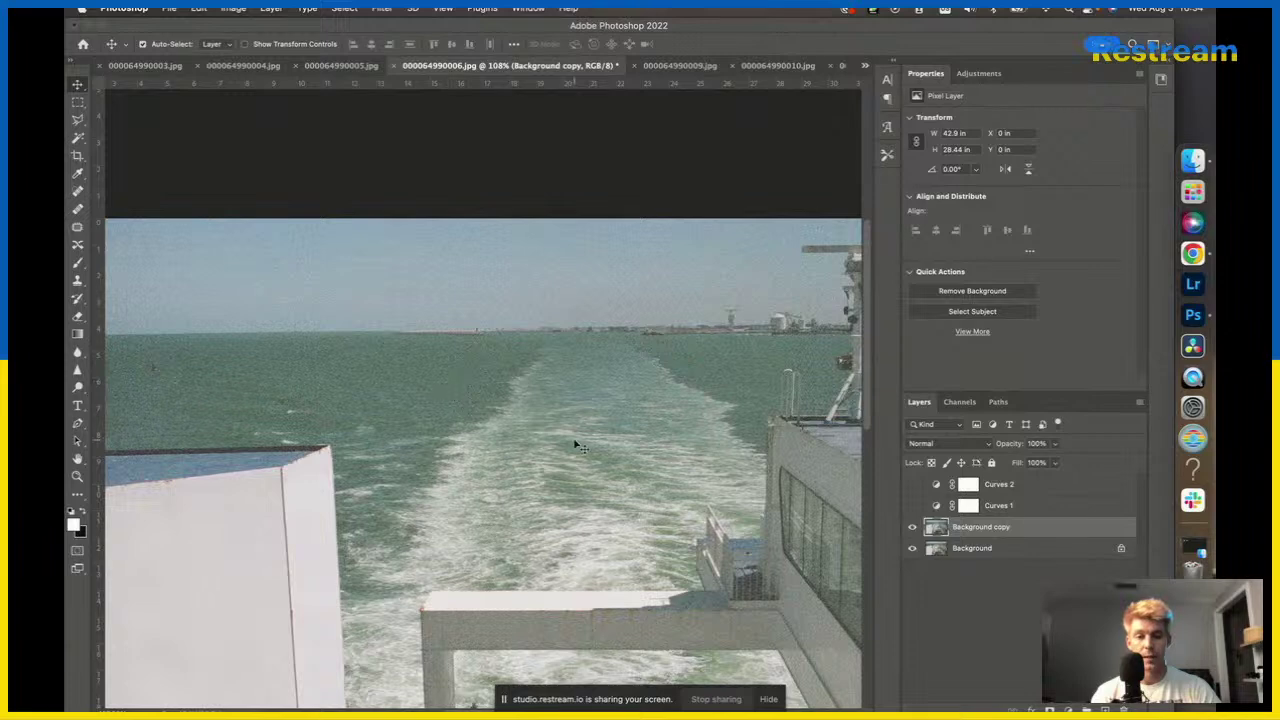
pyautogui.scroll(-6, 578, 447)
pyautogui.scroll(-1, 575, 445)
pyautogui.scroll(3, 577, 443)
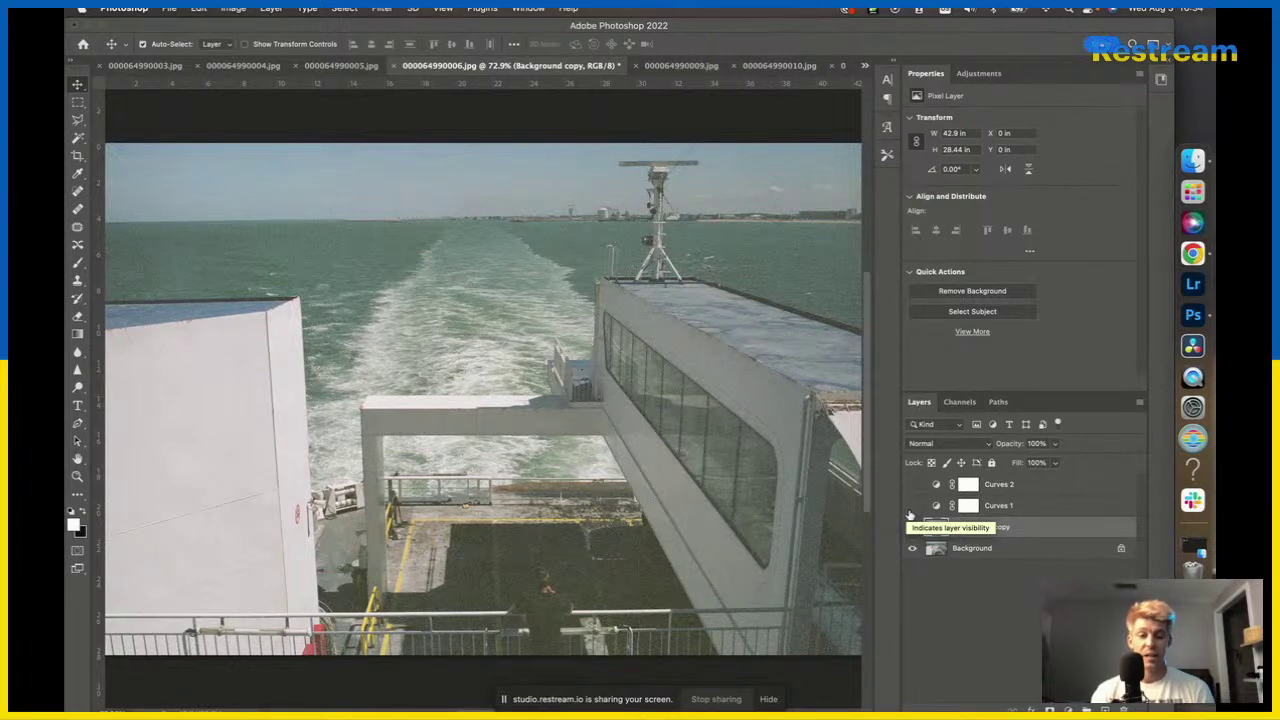
pyautogui.click(911, 525)
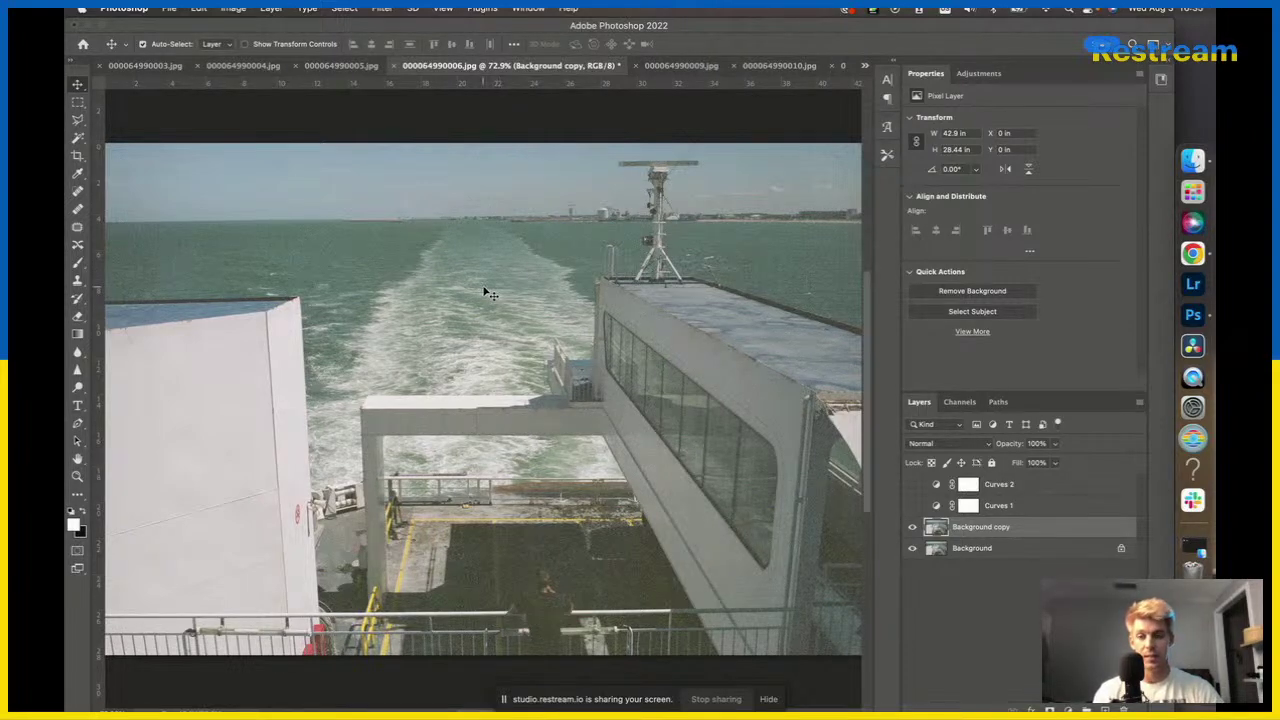
pyautogui.scroll(1, 484, 293)
pyautogui.scroll(5, 484, 293)
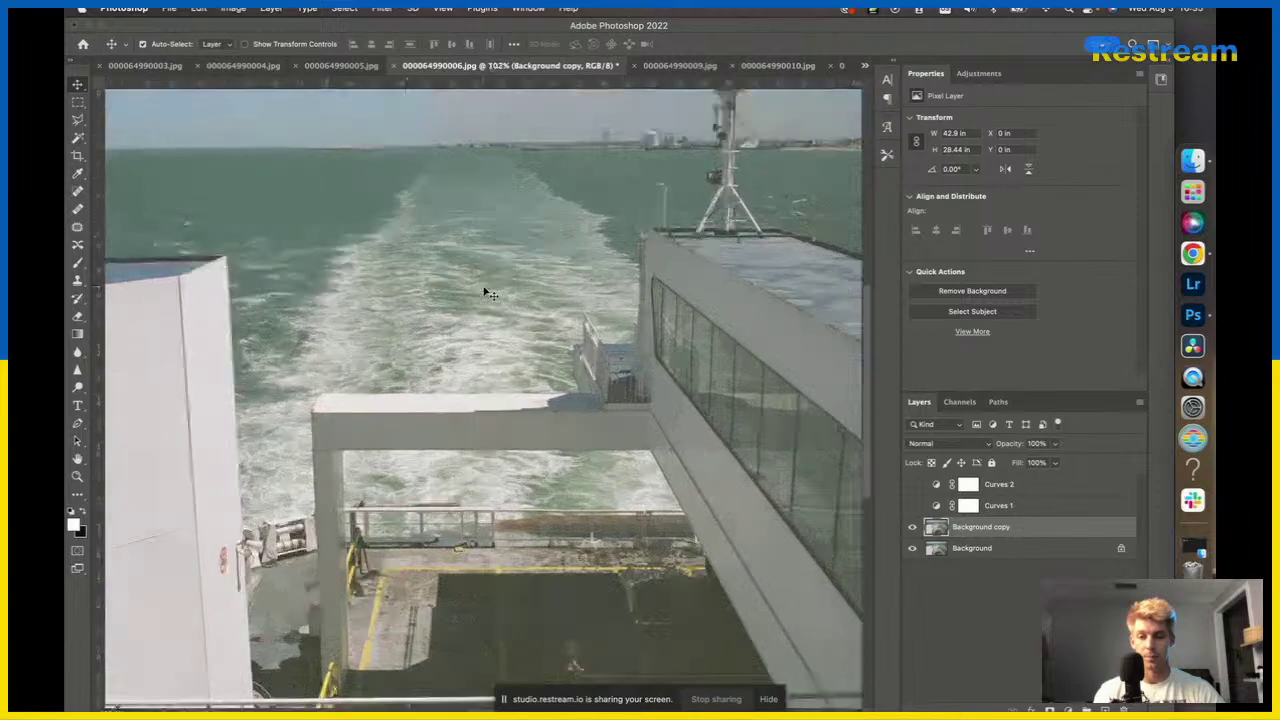
pyautogui.scroll(-8, 484, 293)
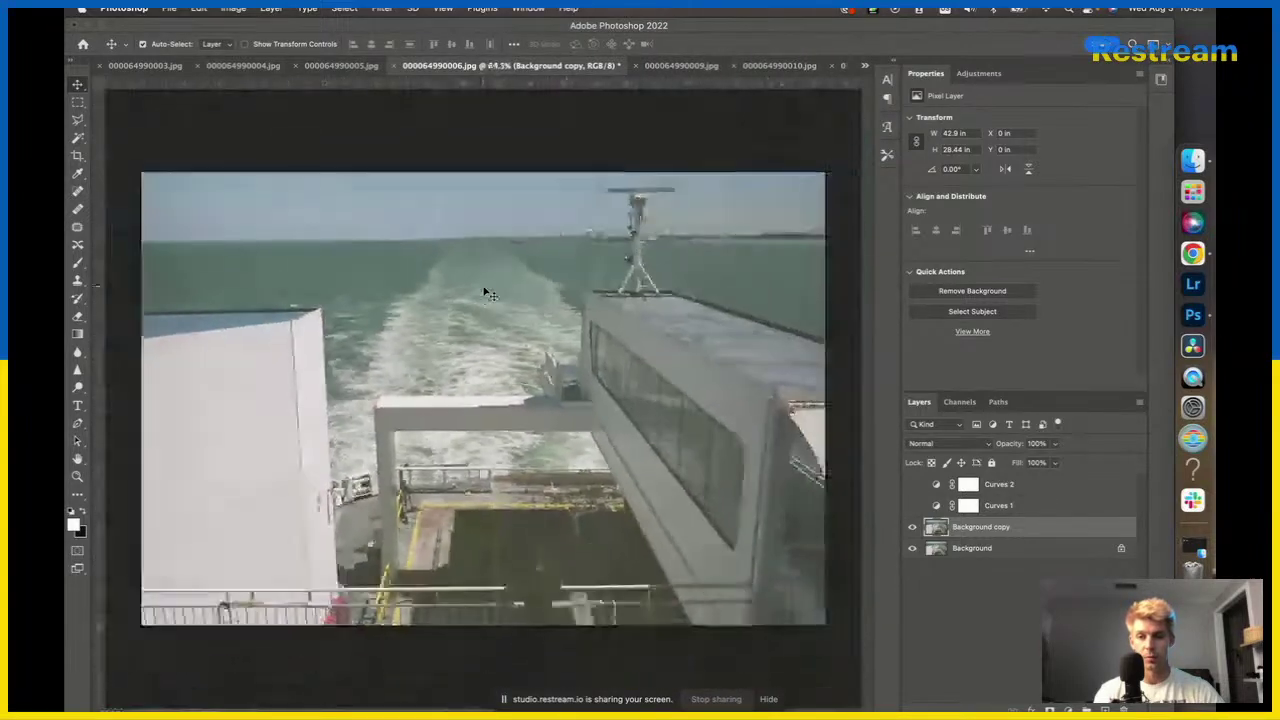
pyautogui.press('super+0')
pyautogui.scroll(-4, 405, 323)
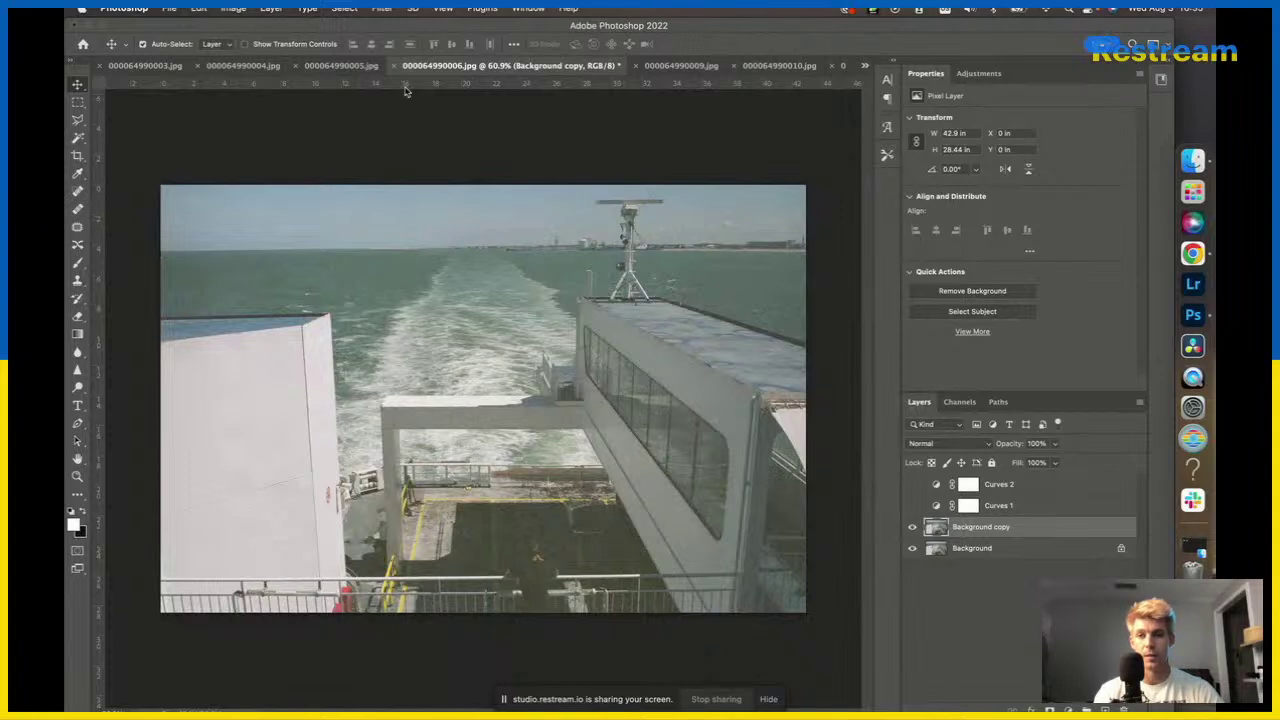
# Close 000064990006.jpg without saving its changes and switch to the photo 000064990009.jpg.
pyautogui.click(396, 65)
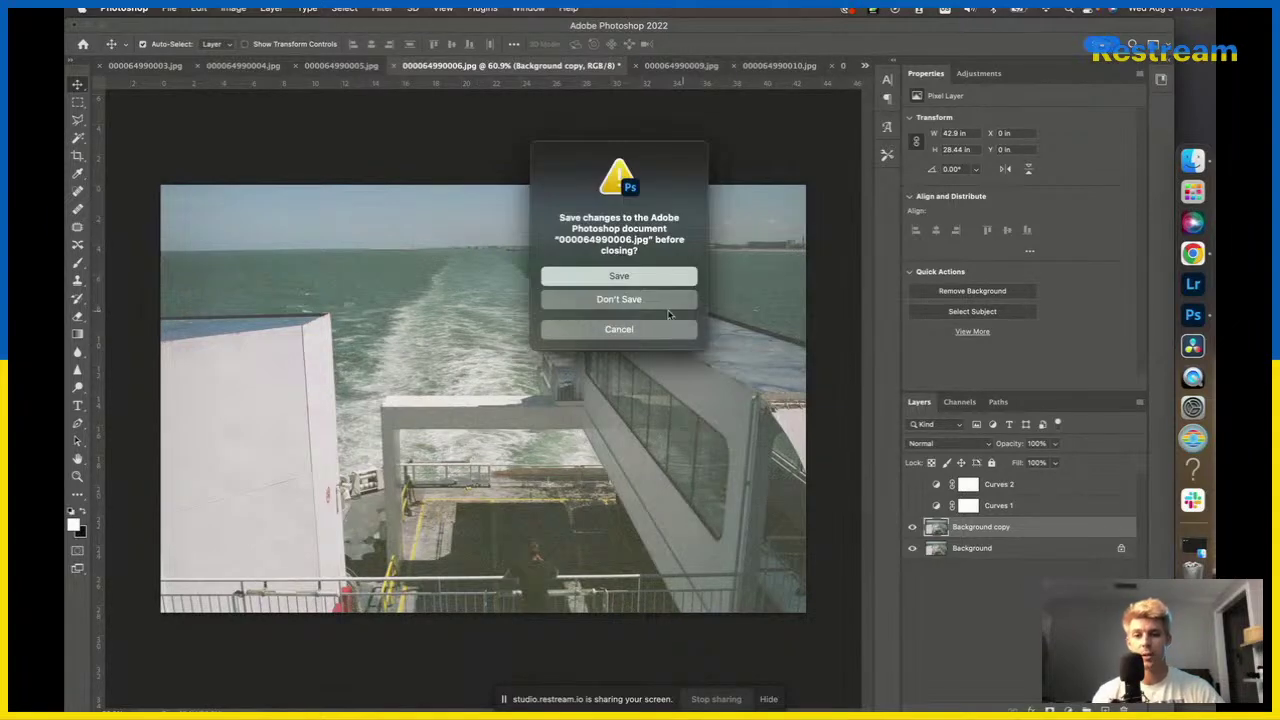
pyautogui.click(632, 299)
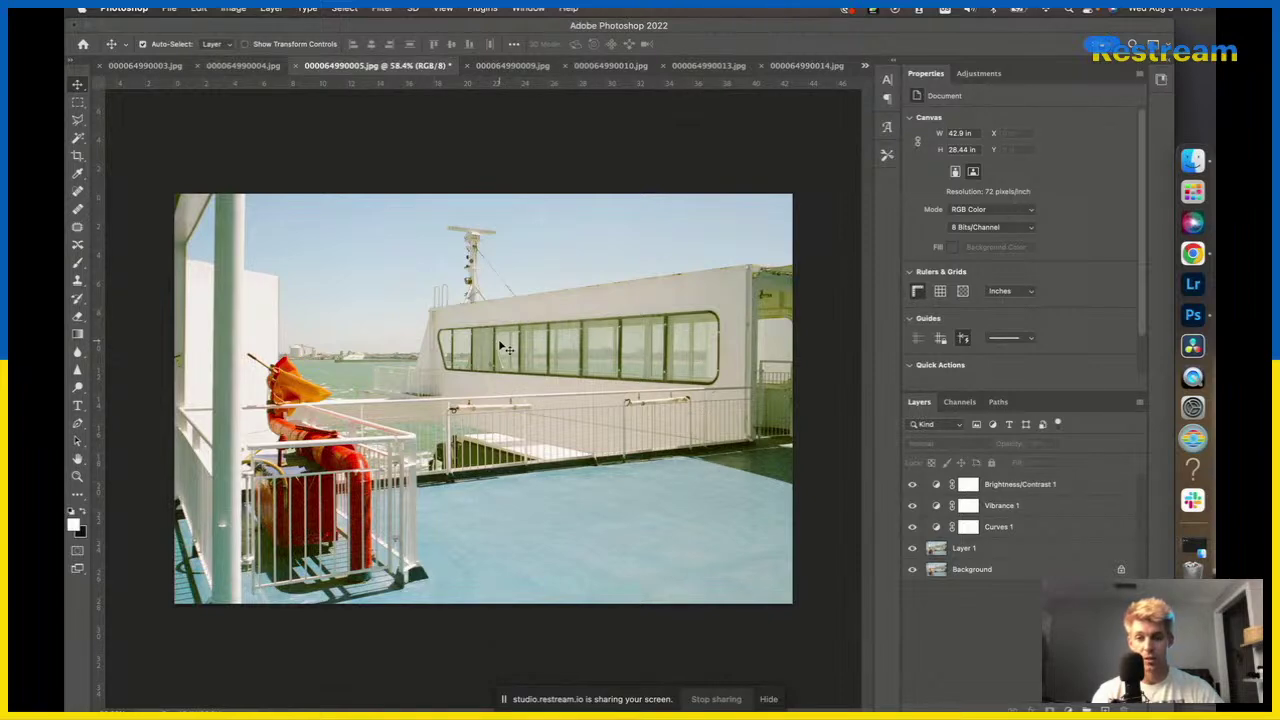
pyautogui.click(512, 65)
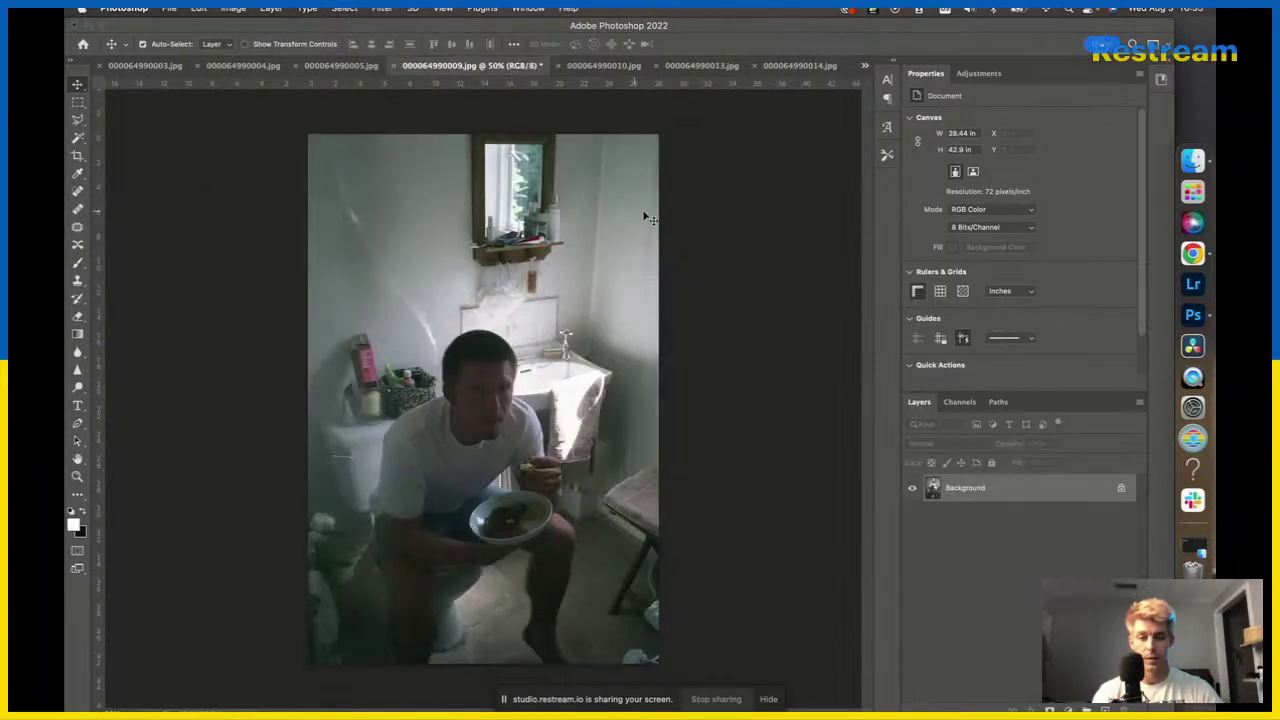
# Duplicate the Background layer of the bathroom portrait and add a Curves adjustment layer above the copy.
pyautogui.press('super+j')
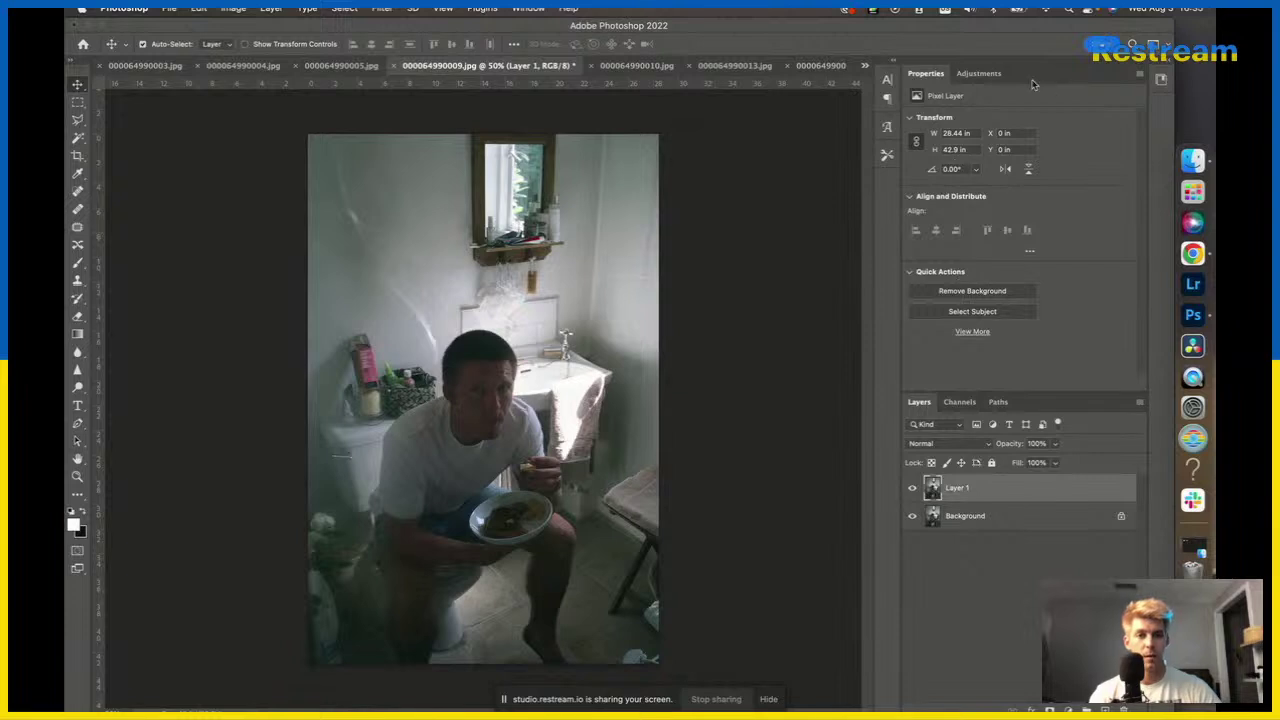
pyautogui.click(978, 73)
pyautogui.click(977, 112)
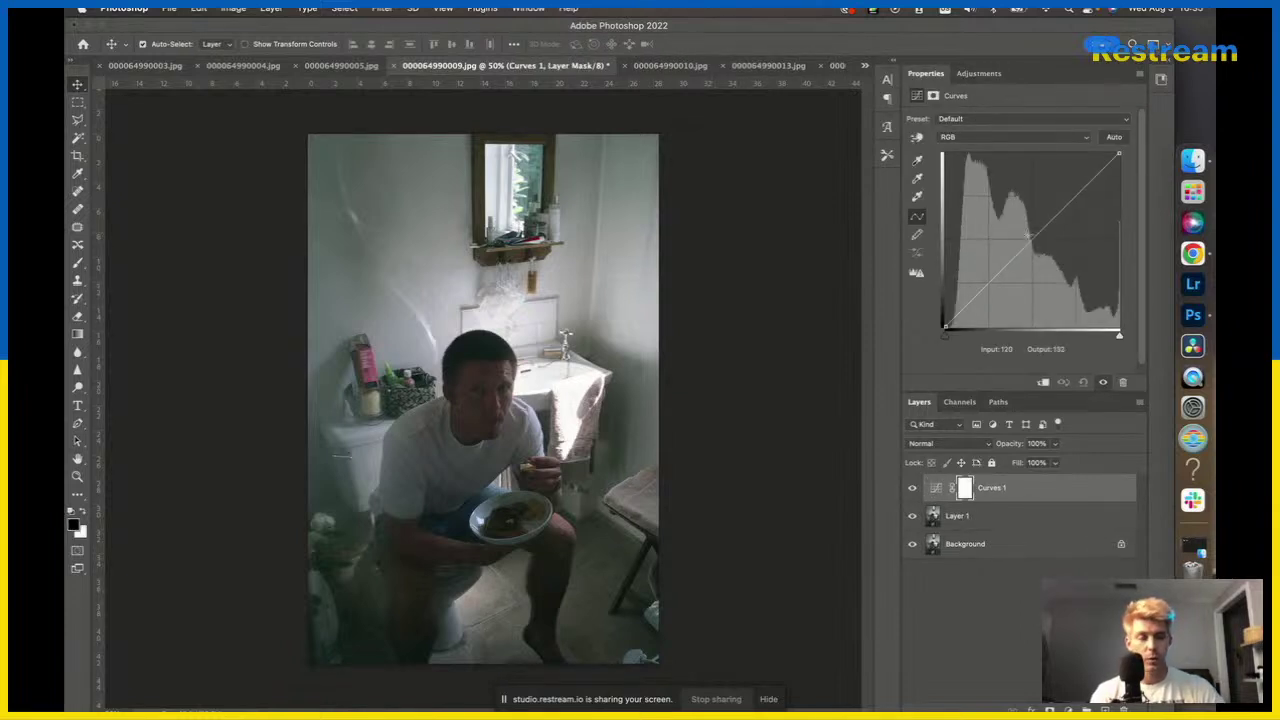
# Brighten the portrait by raising the midtones of the RGB curve with a point at input 115, output 169.
pyautogui.moveTo(1026, 237); pyautogui.dragTo(1022, 210)
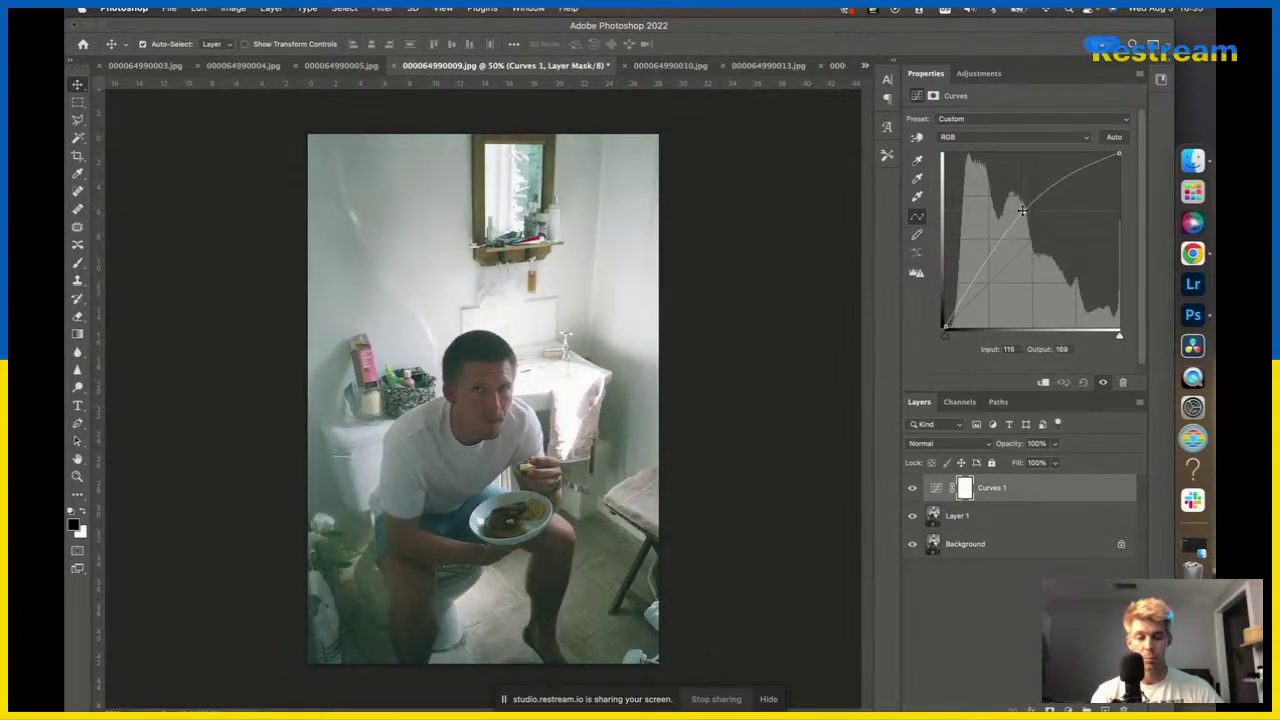
pyautogui.rightClick(423, 537)
pyautogui.press('Escape')
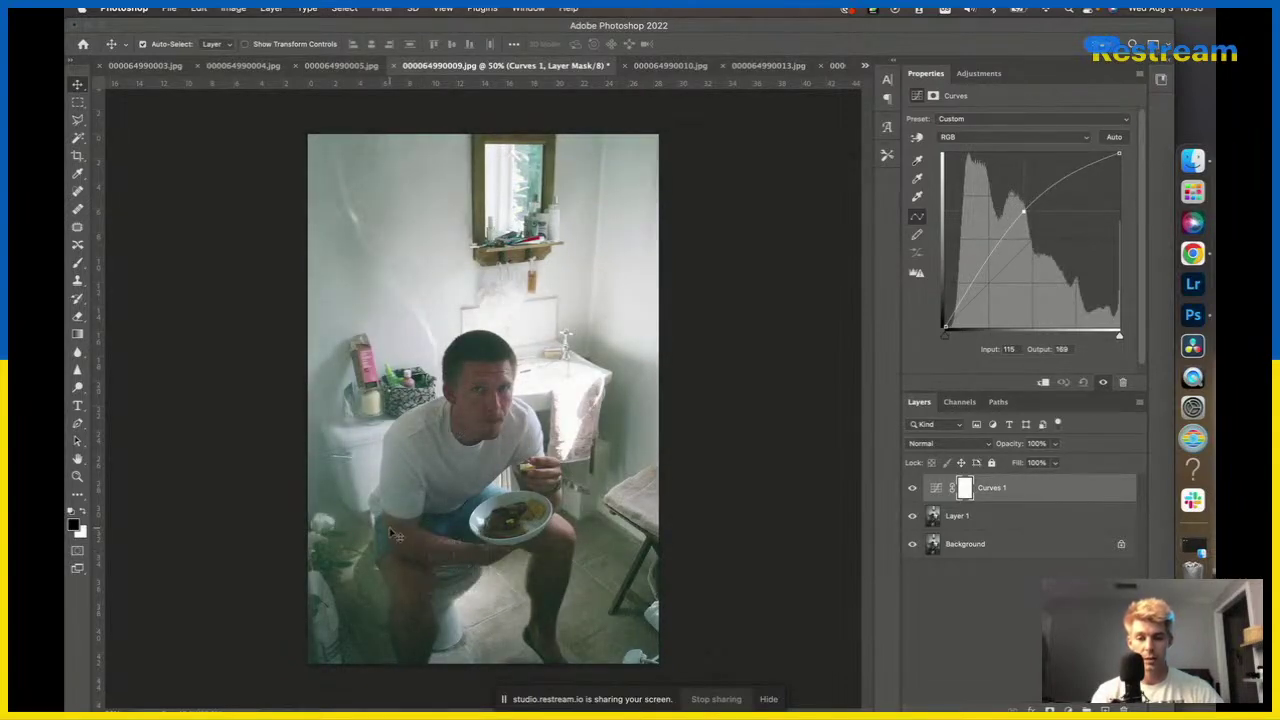
# Brighten the portrait's RGB curve further with a shadow point at input 50, output 86, and the midtone point at input 118, output 177.
pyautogui.scroll(3, 392, 535)
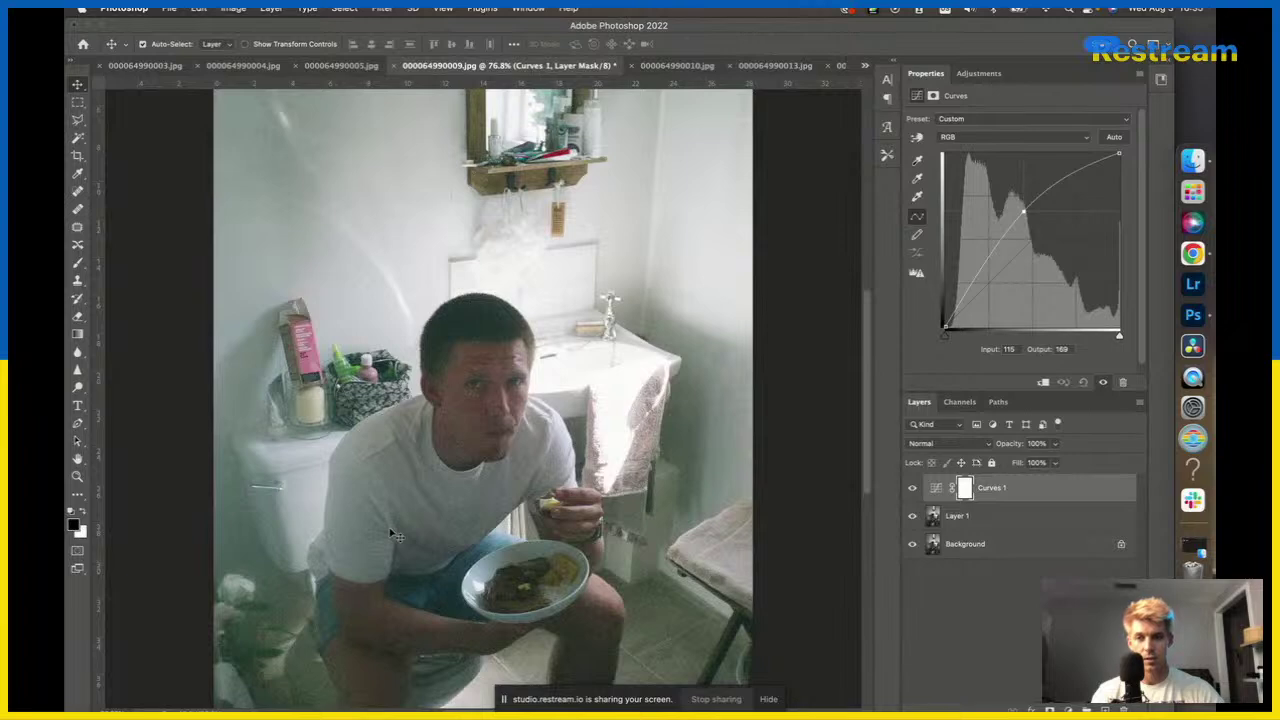
pyautogui.scroll(4, 393, 535)
pyautogui.scroll(-3, 420, 470)
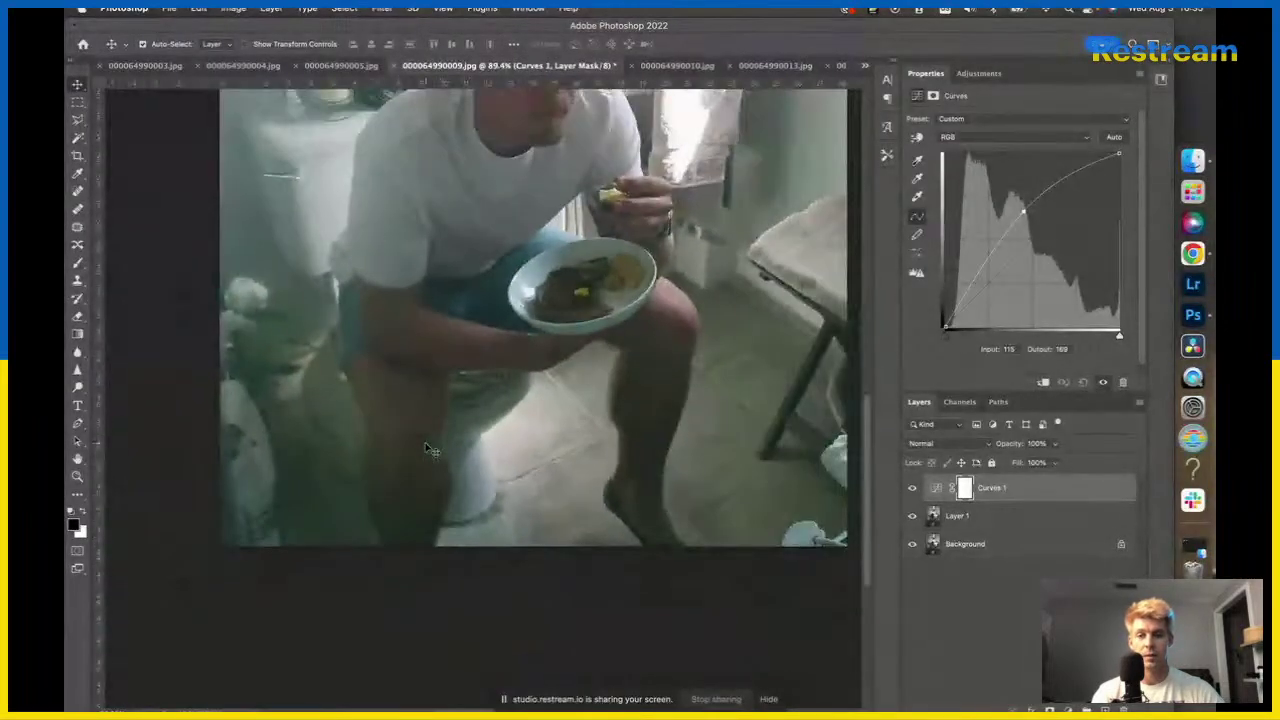
pyautogui.scroll(-3, 428, 450)
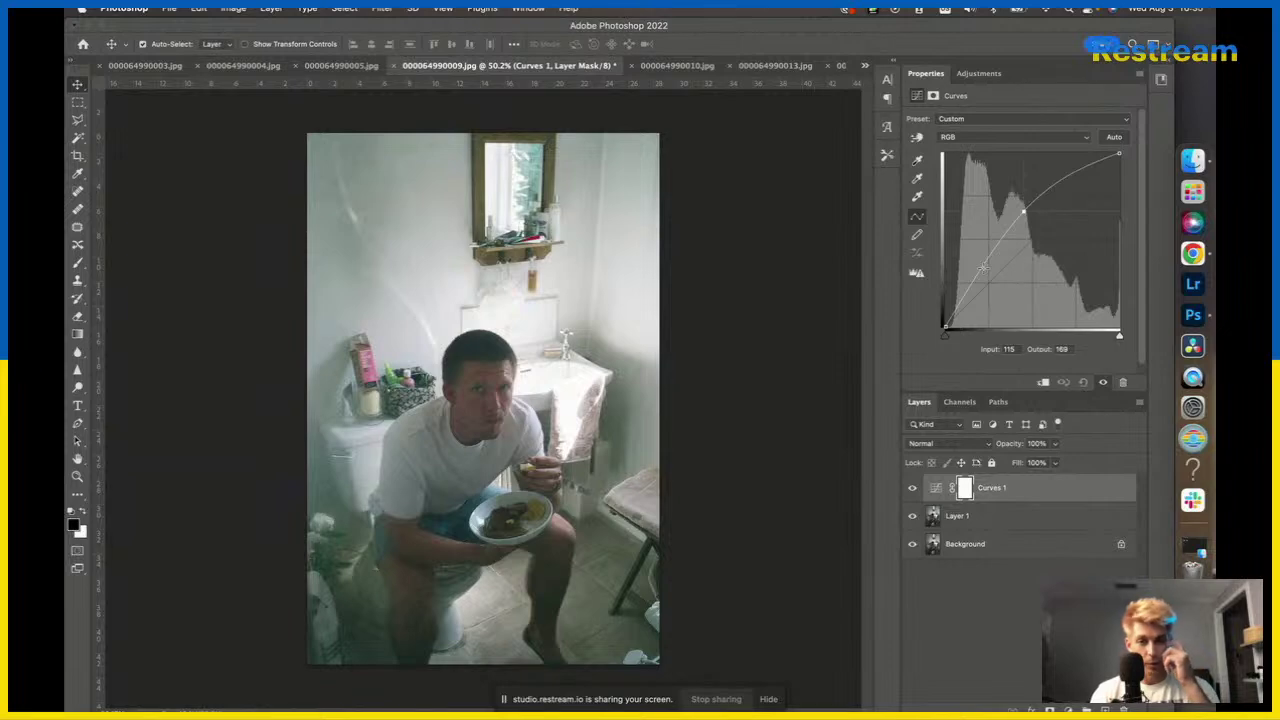
pyautogui.moveTo(984, 265); pyautogui.dragTo(978, 267)
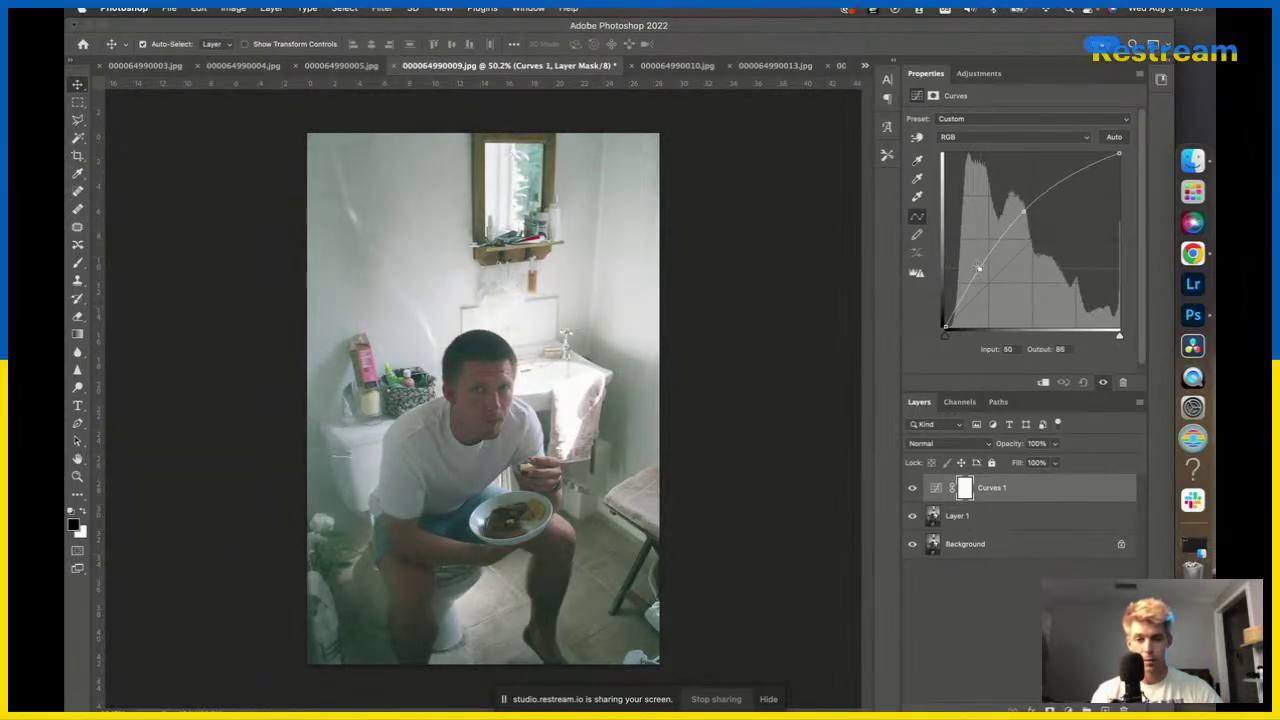
pyautogui.moveTo(1024, 212); pyautogui.dragTo(1026, 206)
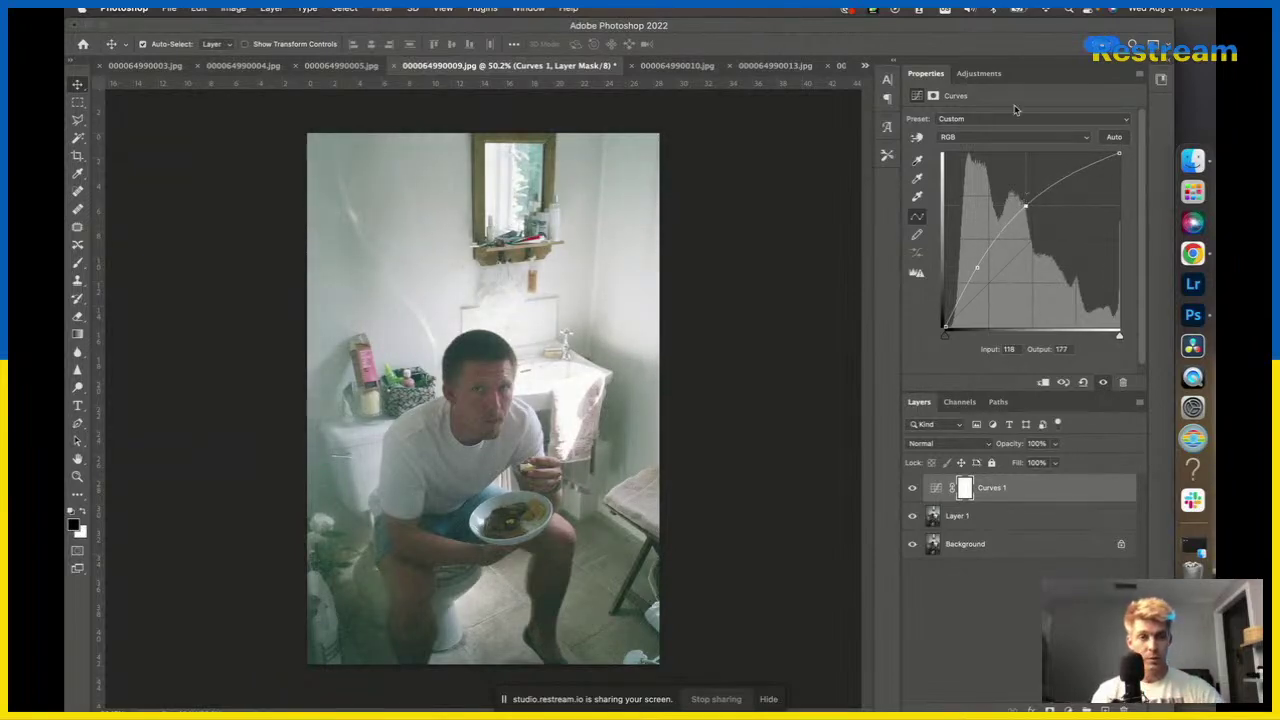
# Add a Vibrance adjustment layer above Curves 1 and raise its saturation.
pyautogui.click(974, 76)
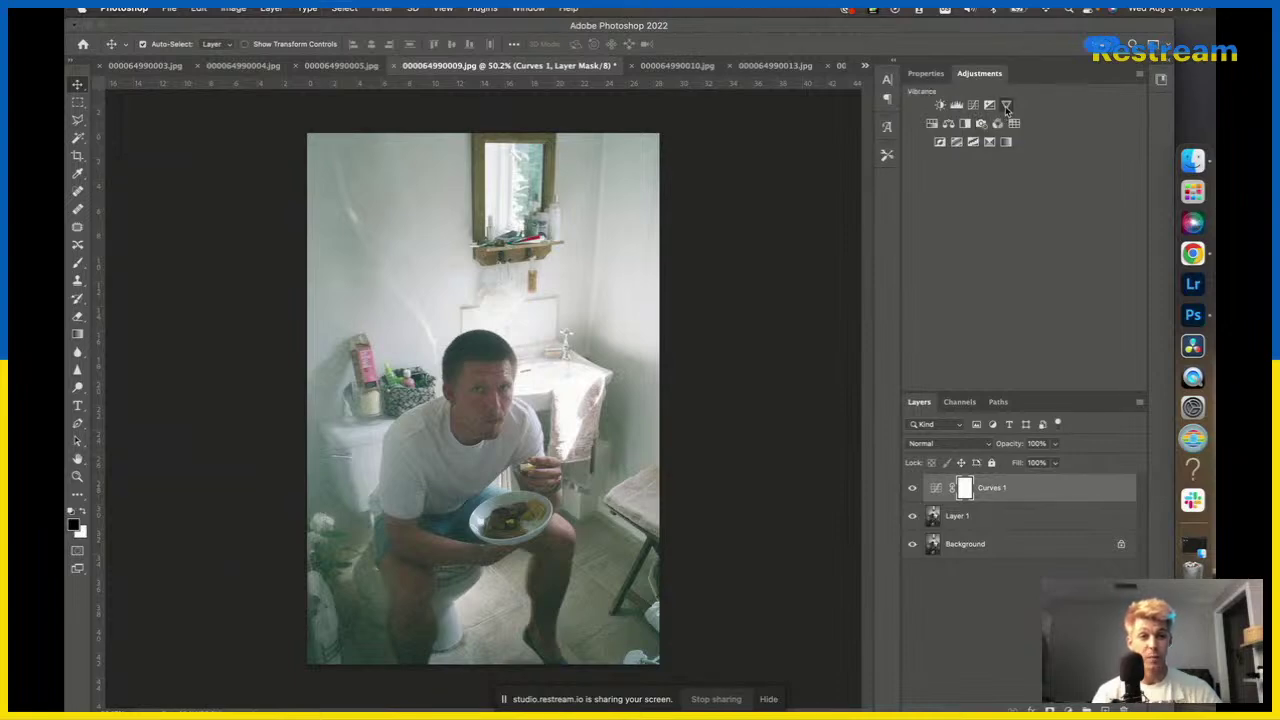
pyautogui.click(1006, 105)
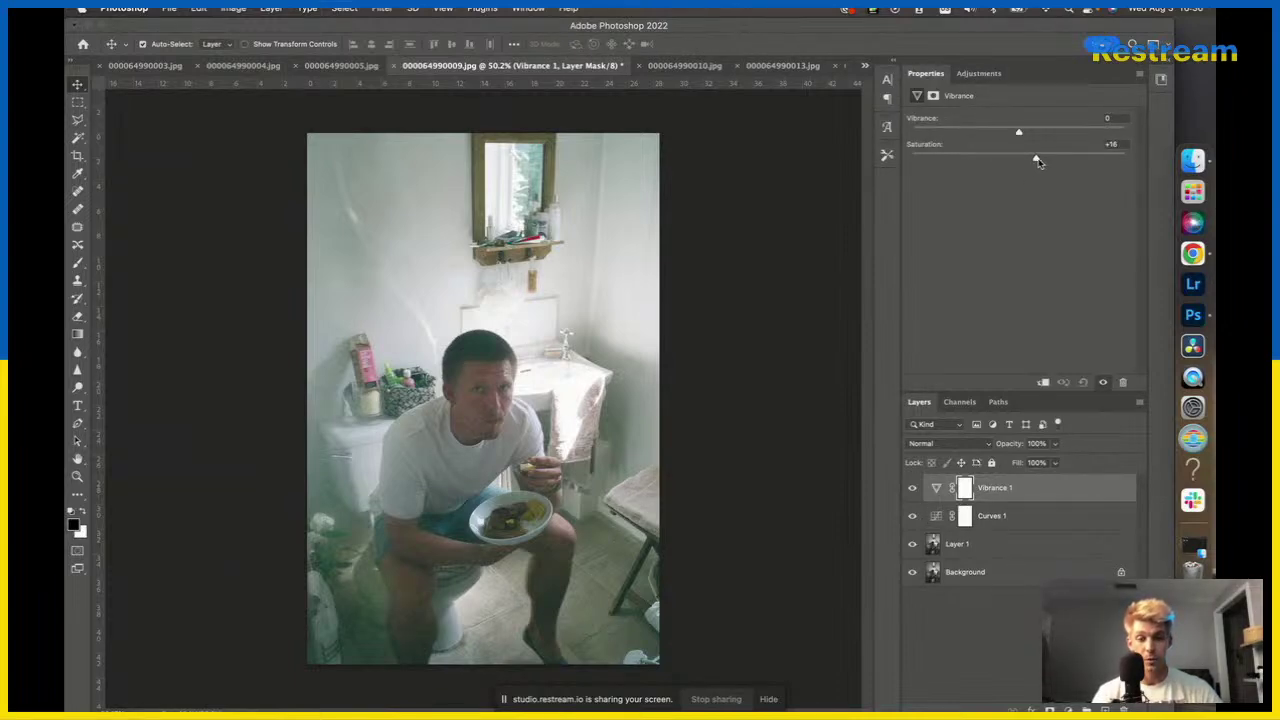
pyautogui.moveTo(1034, 158); pyautogui.dragTo(1046, 160)
# Add a second Curves layer and adjust the Blue channel with the black point at input 10 and a midtone point at input 123, output 129.
pyautogui.click(975, 73)
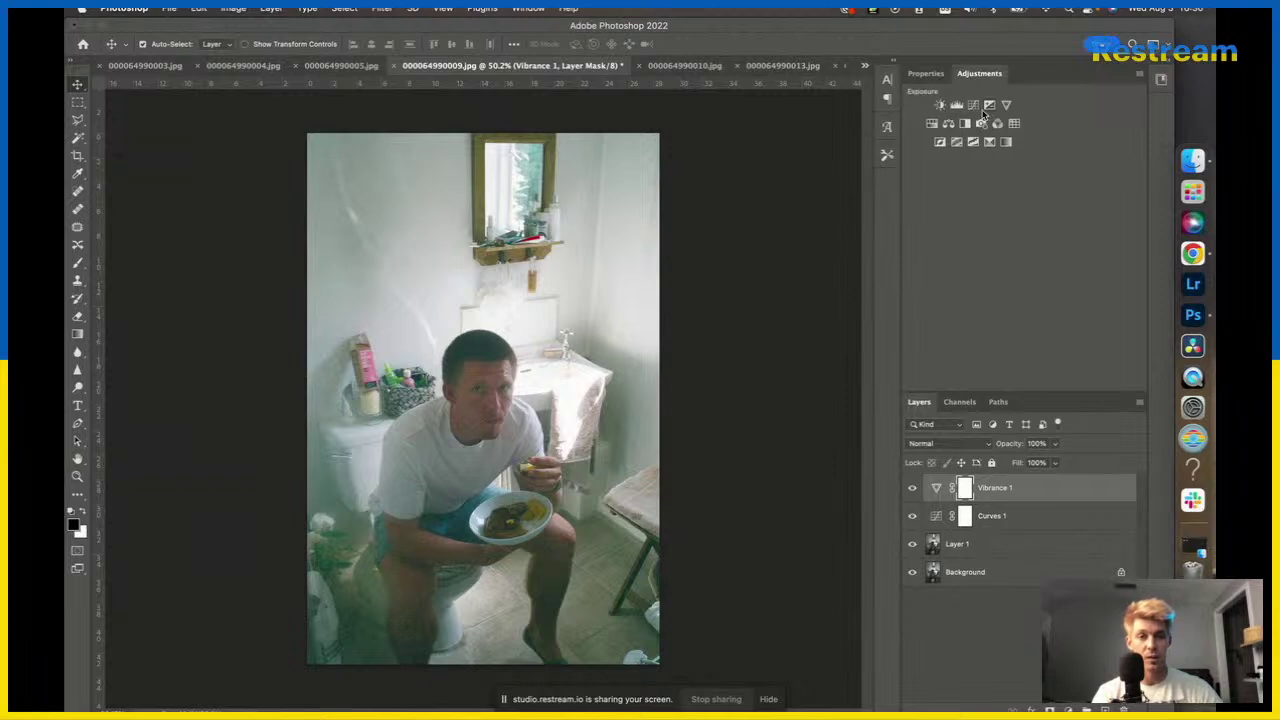
pyautogui.click(974, 105)
pyautogui.click(995, 138)
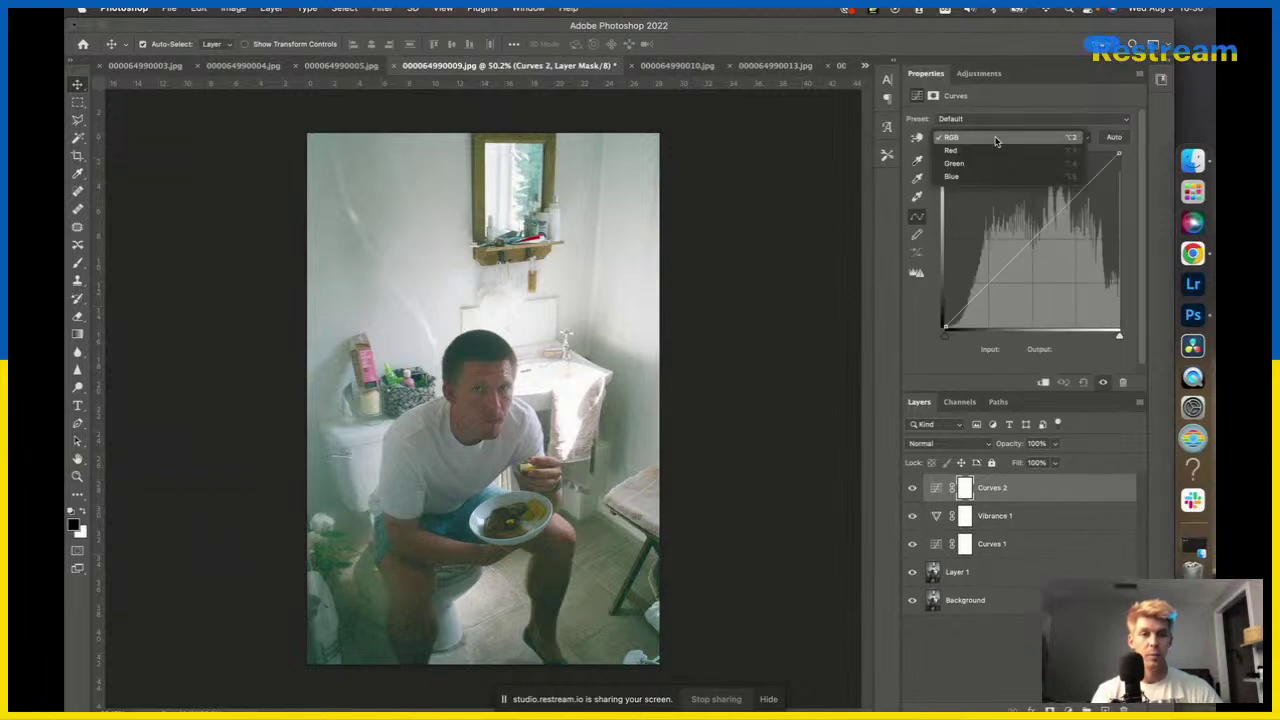
pyautogui.click(953, 176)
pyautogui.moveTo(950, 339); pyautogui.dragTo(950, 340)
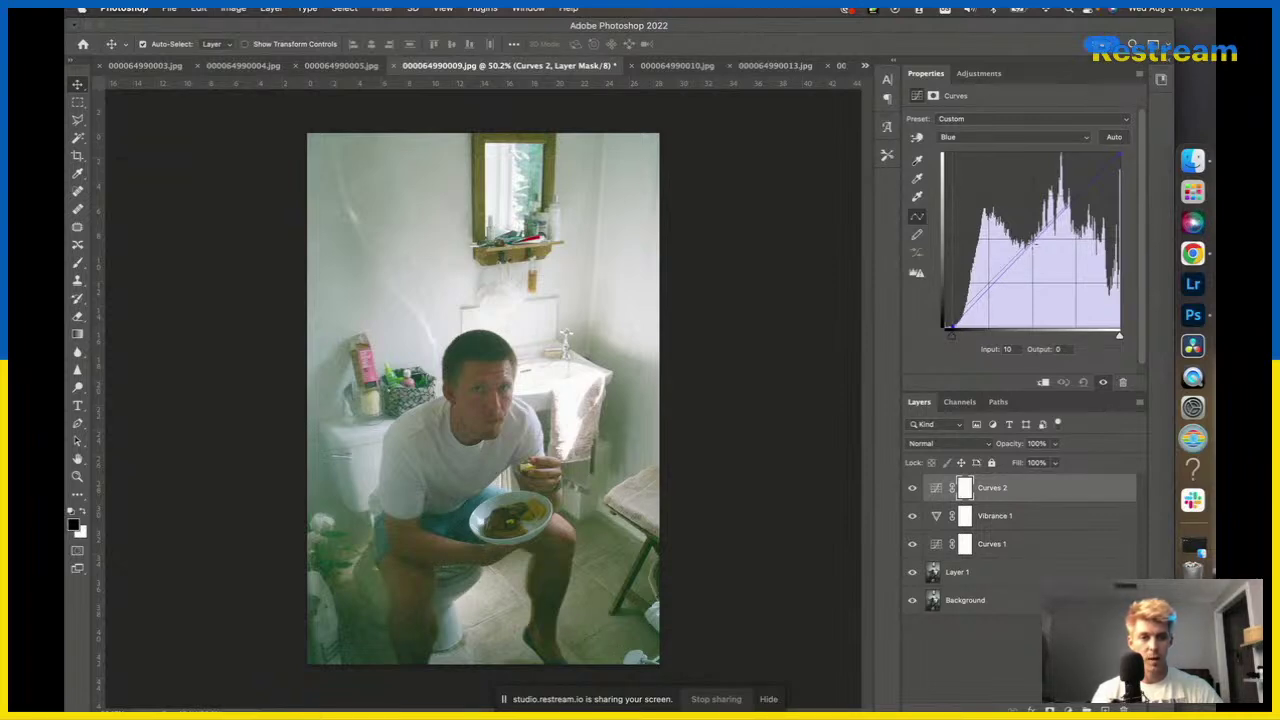
pyautogui.moveTo(1031, 248); pyautogui.dragTo(1030, 240)
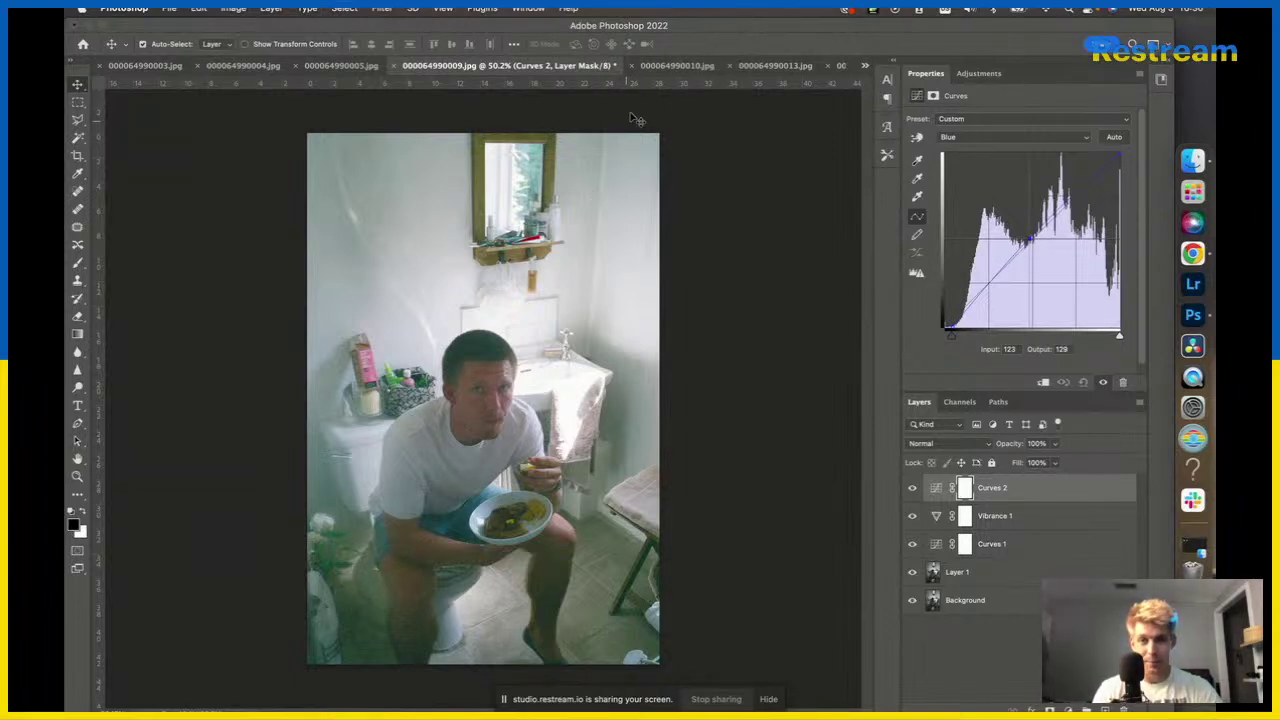
# Switch to the clock photo 000064990010.jpg and duplicate its Background layer.
pyautogui.click(676, 67)
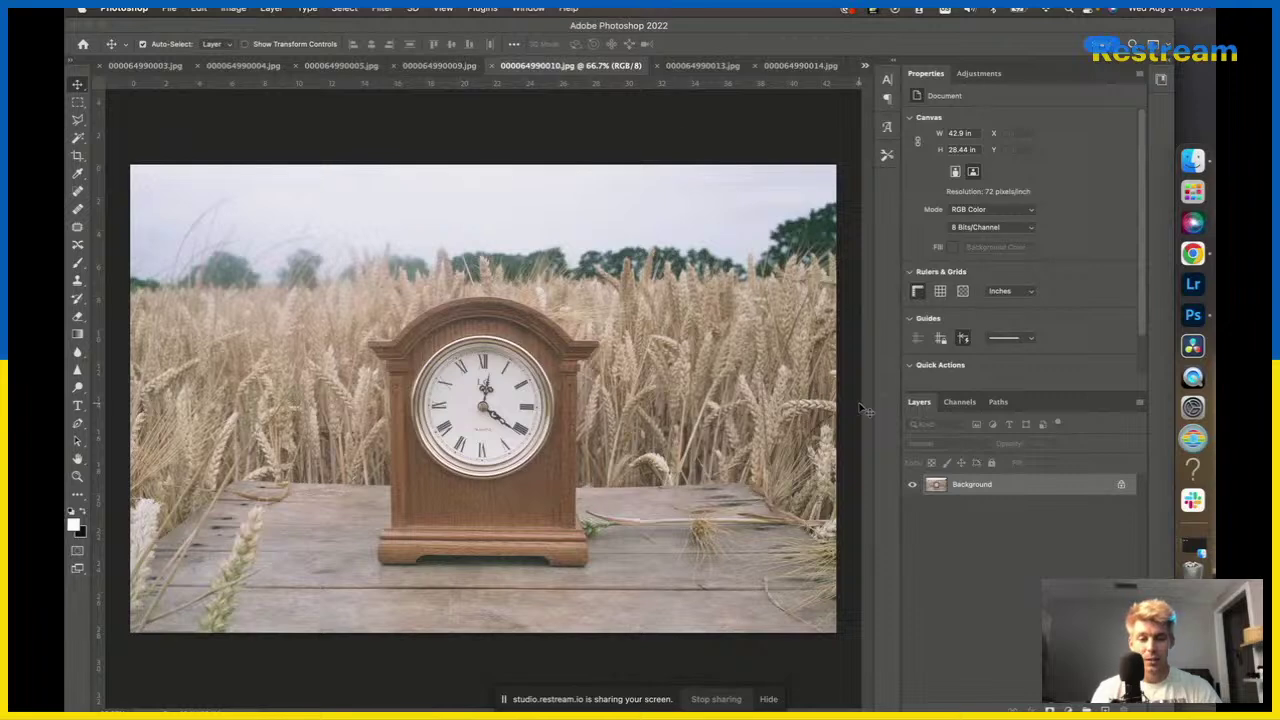
pyautogui.press('super+j')
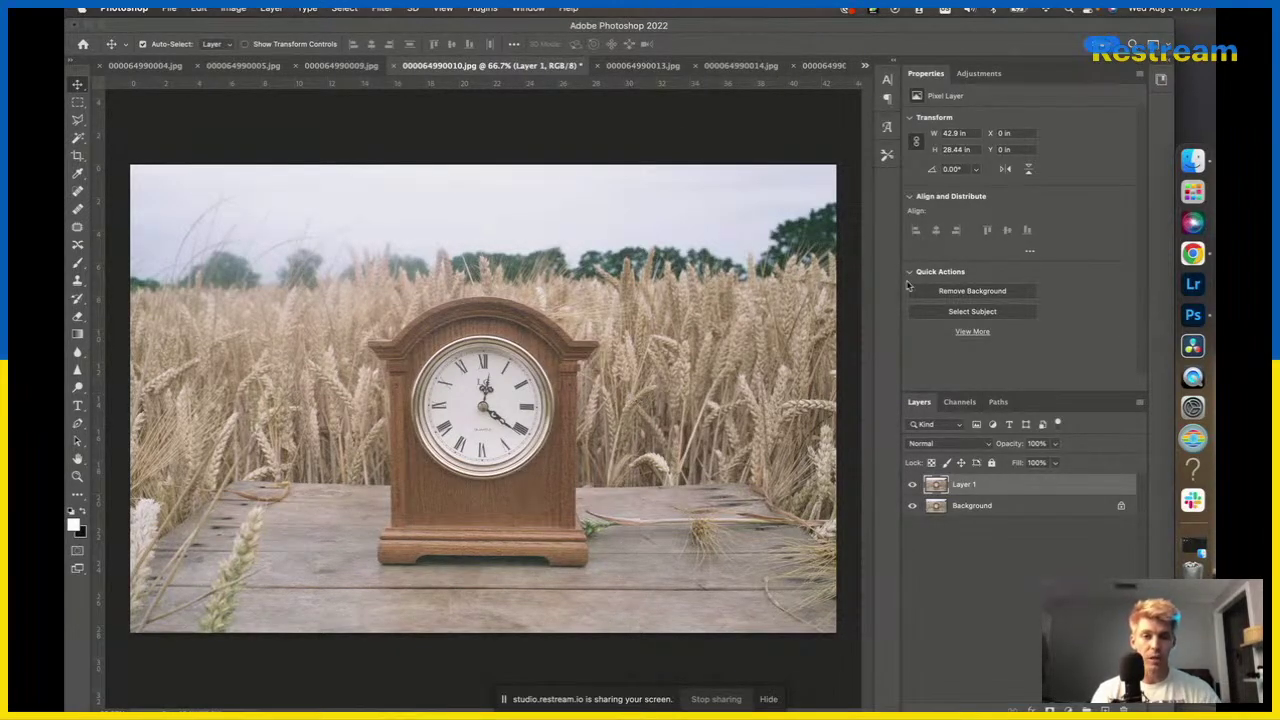
# Add a Curves adjustment layer above the copy and set the RGB curve's black point to input 13.
pyautogui.click(979, 74)
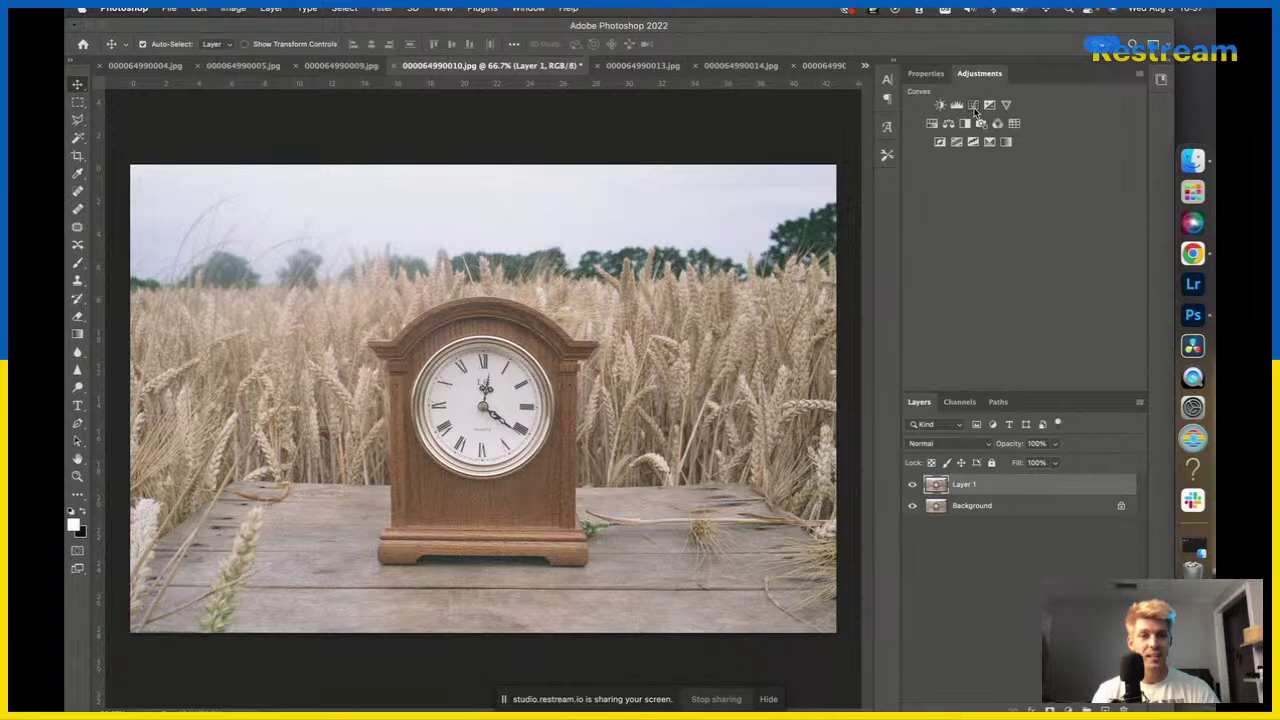
pyautogui.click(974, 107)
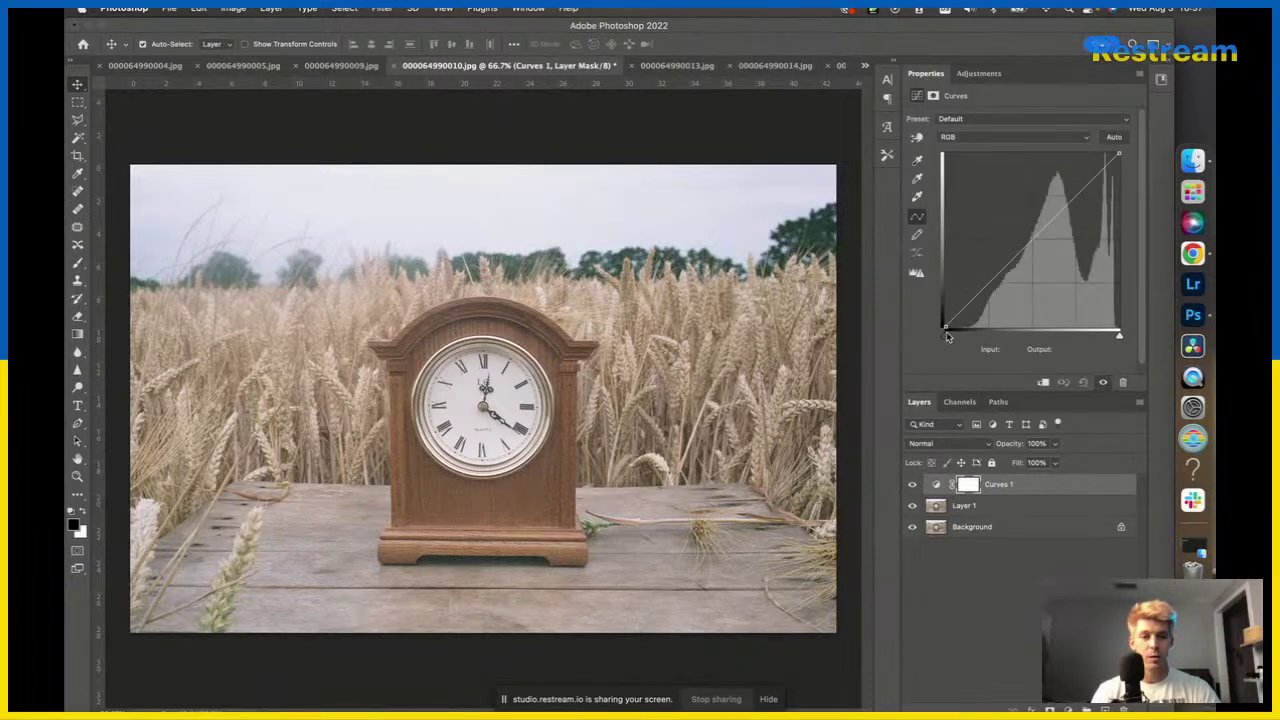
pyautogui.moveTo(946, 340); pyautogui.dragTo(956, 341)
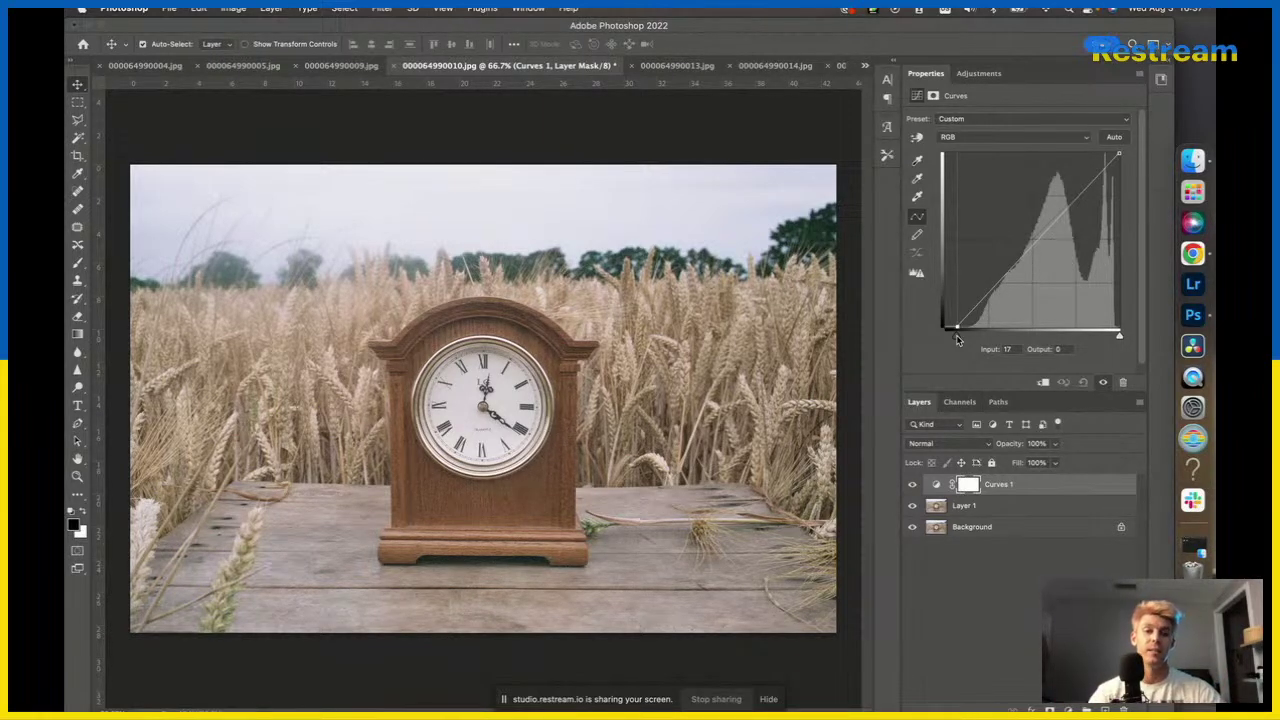
pyautogui.moveTo(956, 340); pyautogui.dragTo(954, 338)
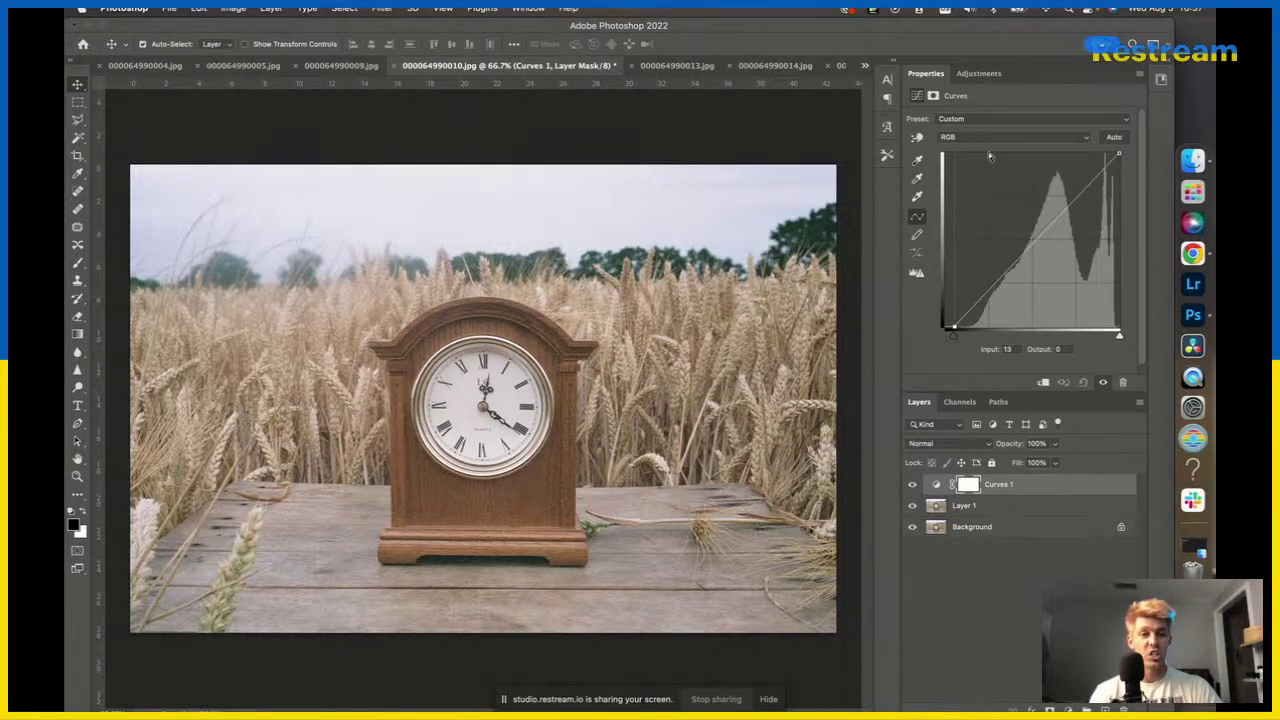
# Straighten the perspective of Layer 1 with the Camera Raw filter, using the automatic Upright geometry correction.
pyautogui.click(990, 508)
pyautogui.press('super+shift+a')
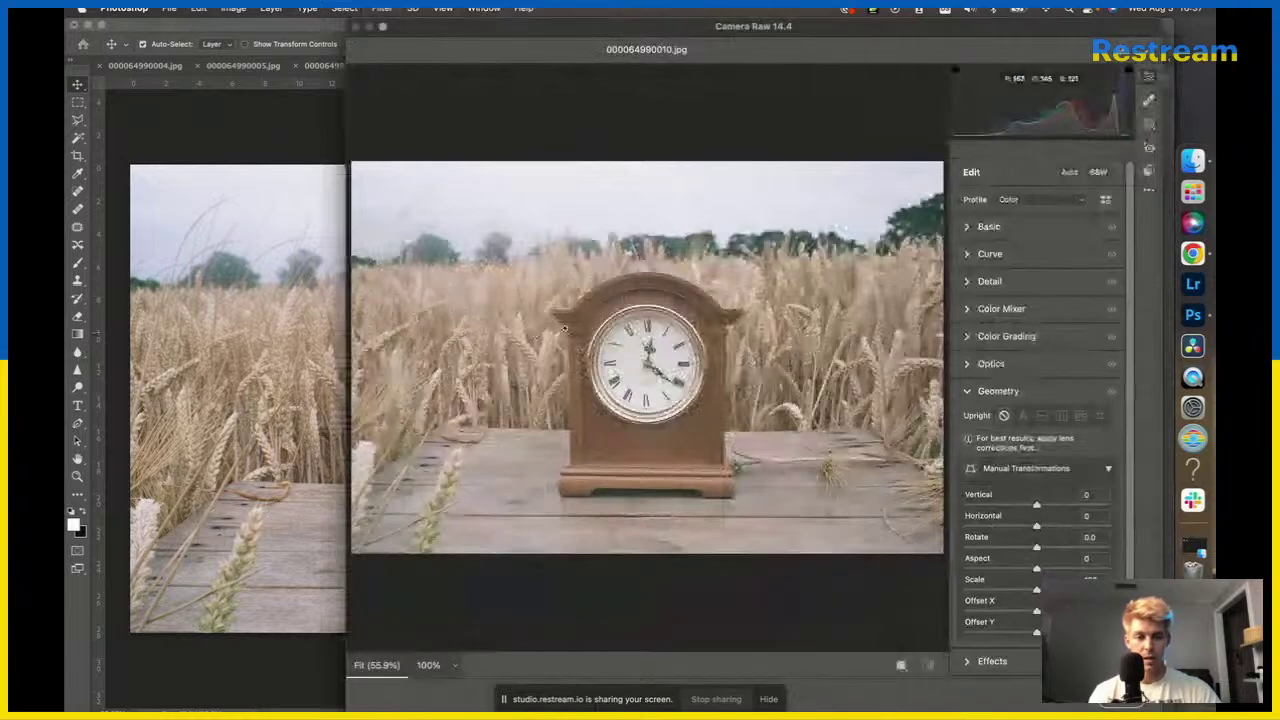
pyautogui.click(1022, 416)
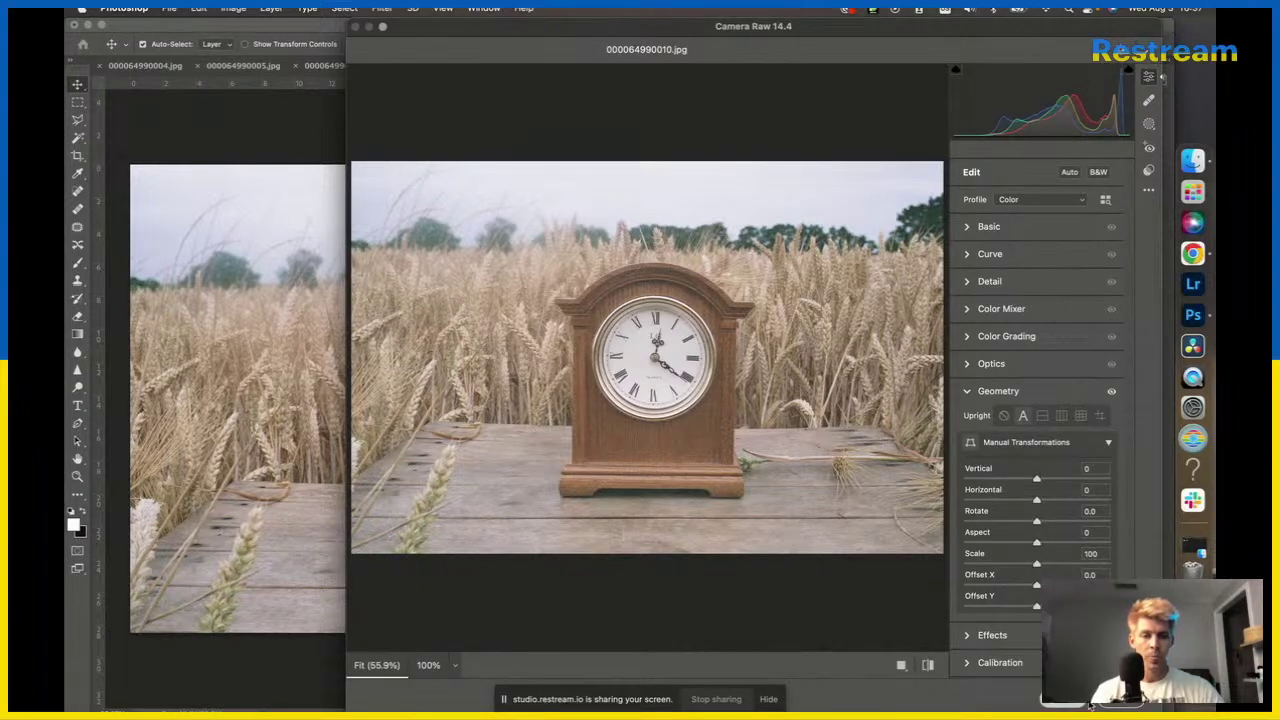
pyautogui.click(1133, 706)
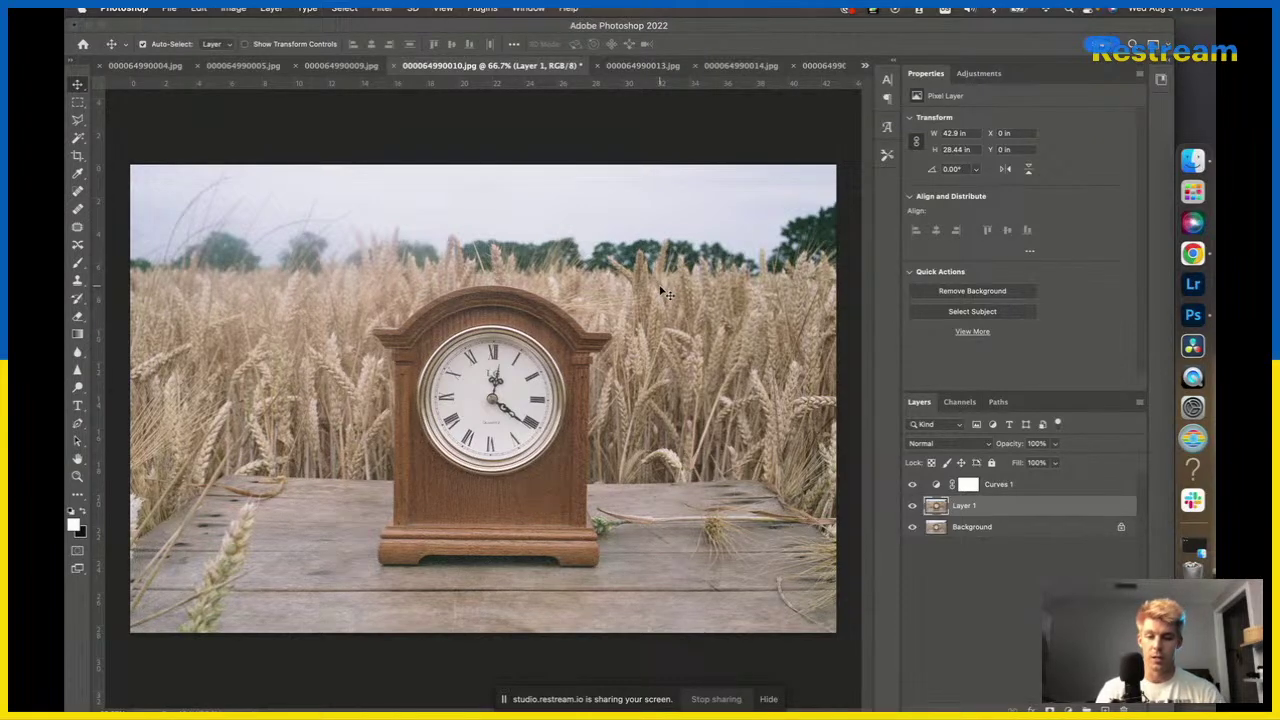
# Increase contrast on Curves 1 with the black point at input 28, a highlight point near output 192 and a shadow point at input 84, output 43.
pyautogui.click(1046, 488)
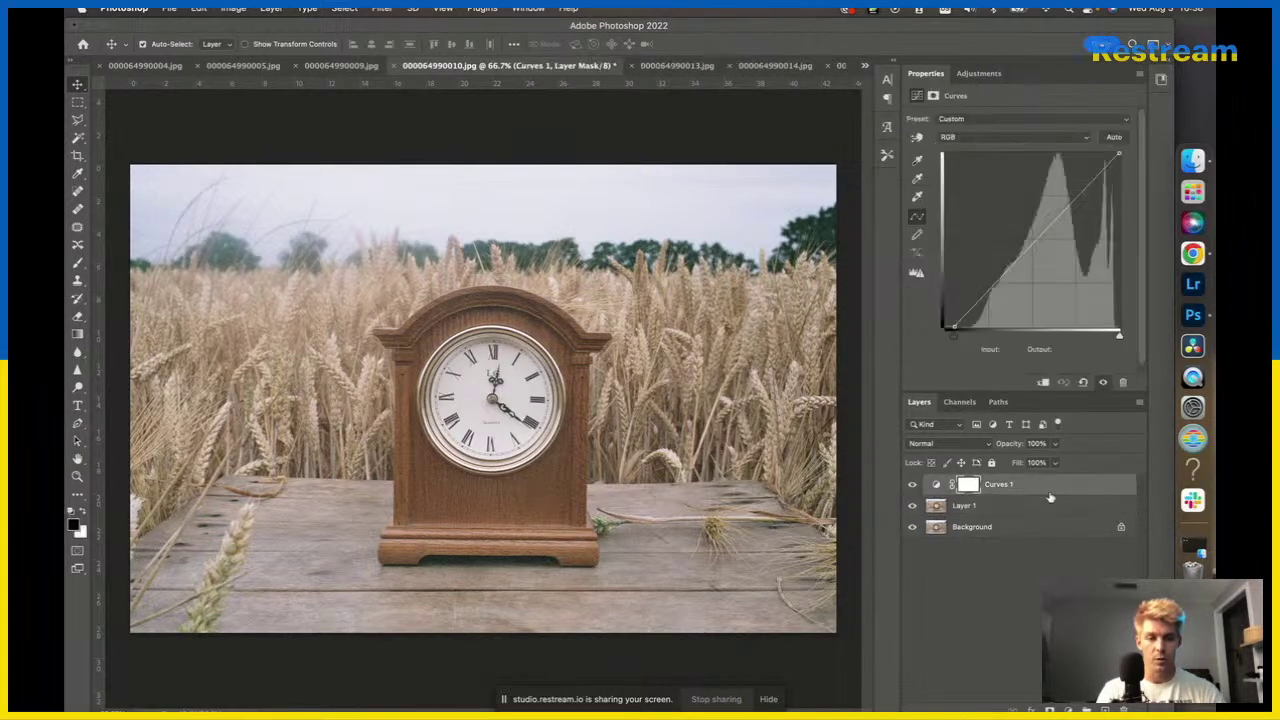
pyautogui.moveTo(953, 337); pyautogui.dragTo(965, 342)
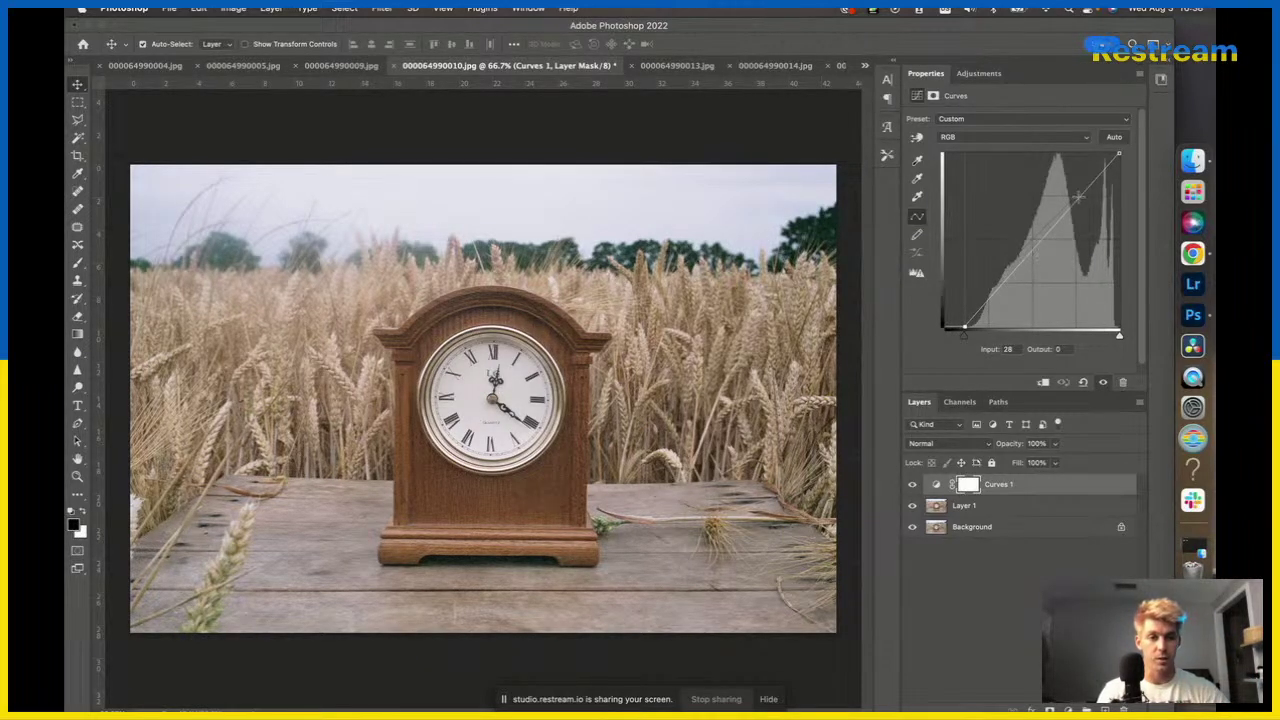
pyautogui.moveTo(1080, 194); pyautogui.dragTo(1070, 196)
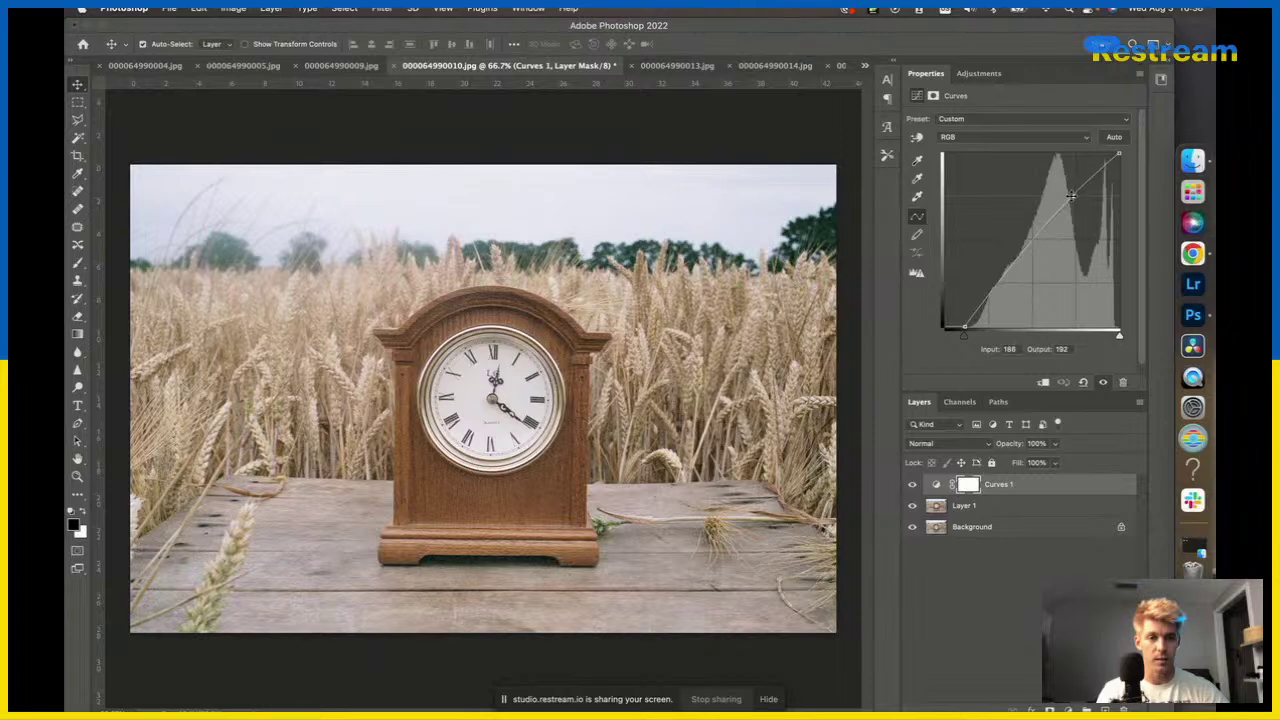
pyautogui.click(987, 297)
pyautogui.moveTo(988, 296); pyautogui.dragTo(1002, 297)
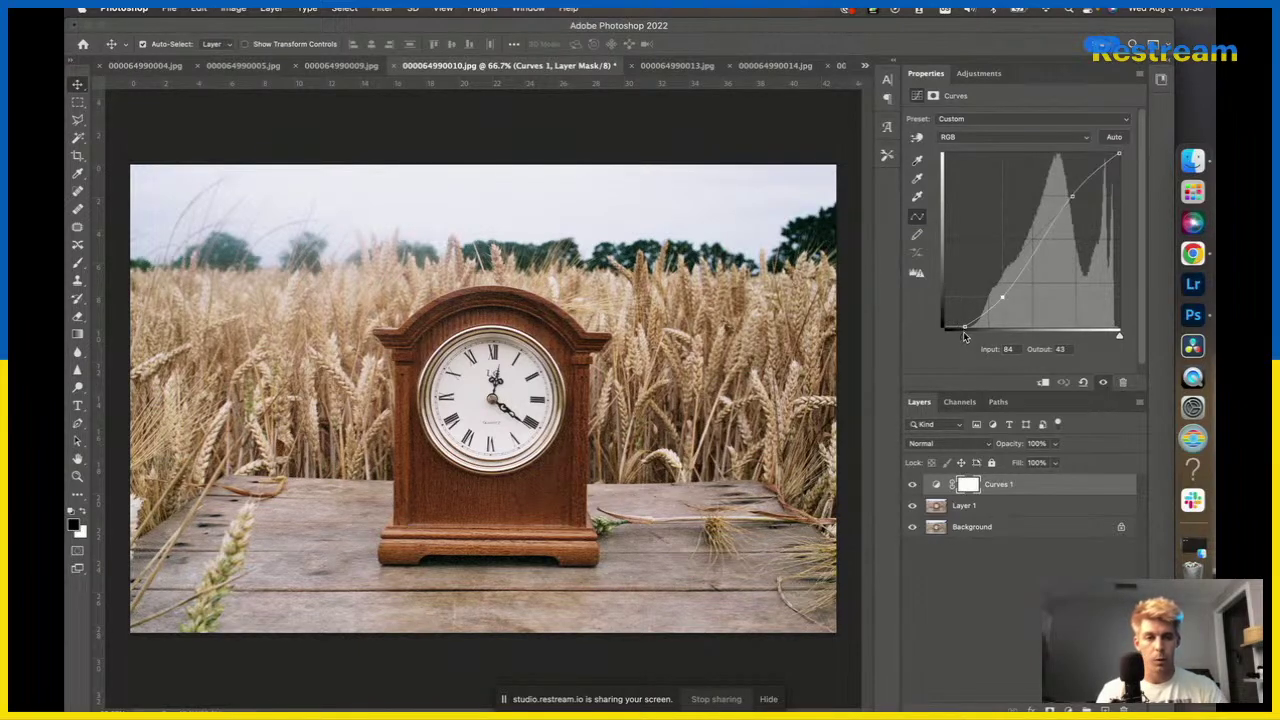
# Refine the RGB curve with the black point at input 33, the shadow point at input 88, output 43, and the white point at input 248.
pyautogui.moveTo(964, 327); pyautogui.dragTo(967, 344)
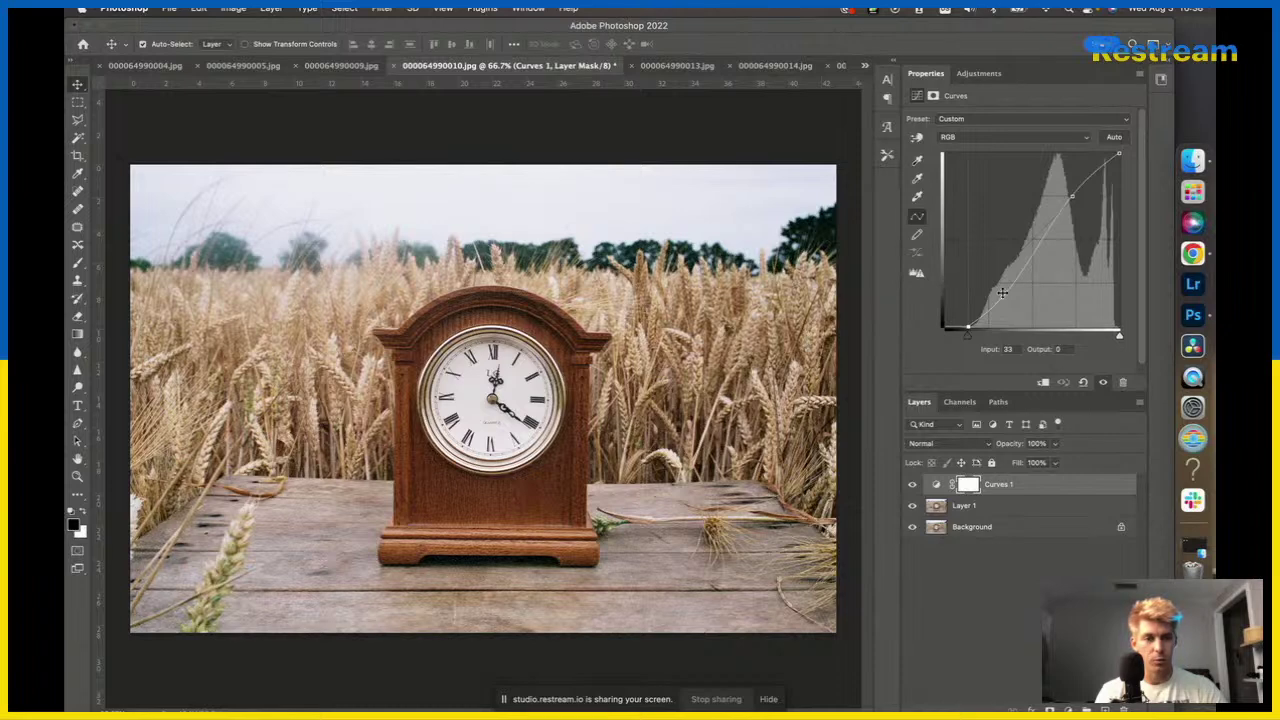
pyautogui.moveTo(1002, 297); pyautogui.dragTo(1005, 296)
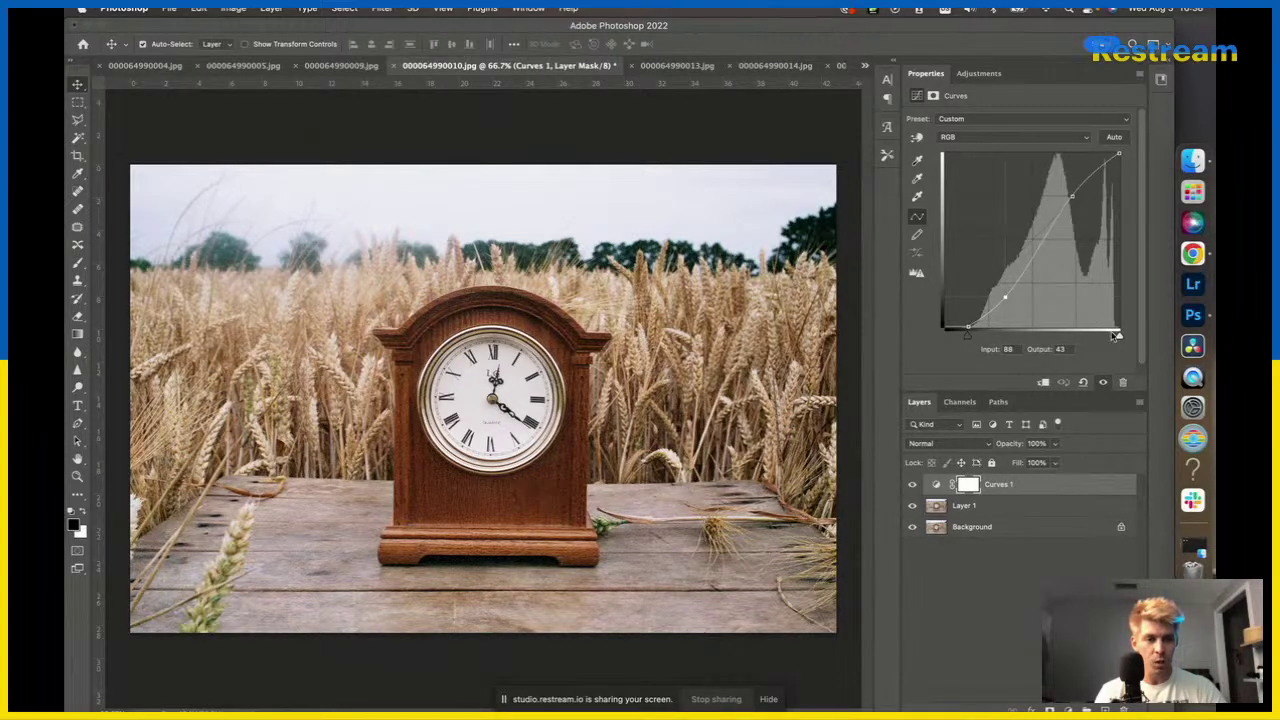
pyautogui.moveTo(1119, 339); pyautogui.dragTo(1116, 341)
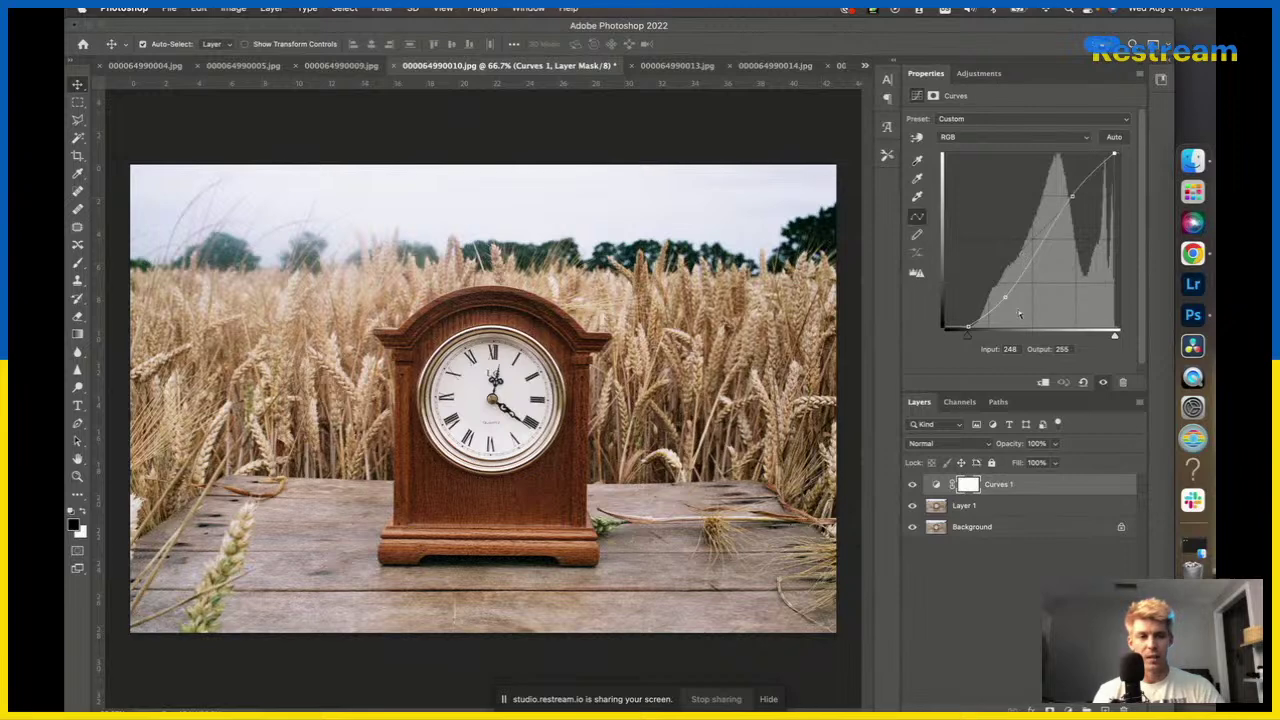
# Compare the clock photo up close with and without the Curves 1 adjustment.
pyautogui.click(912, 485)
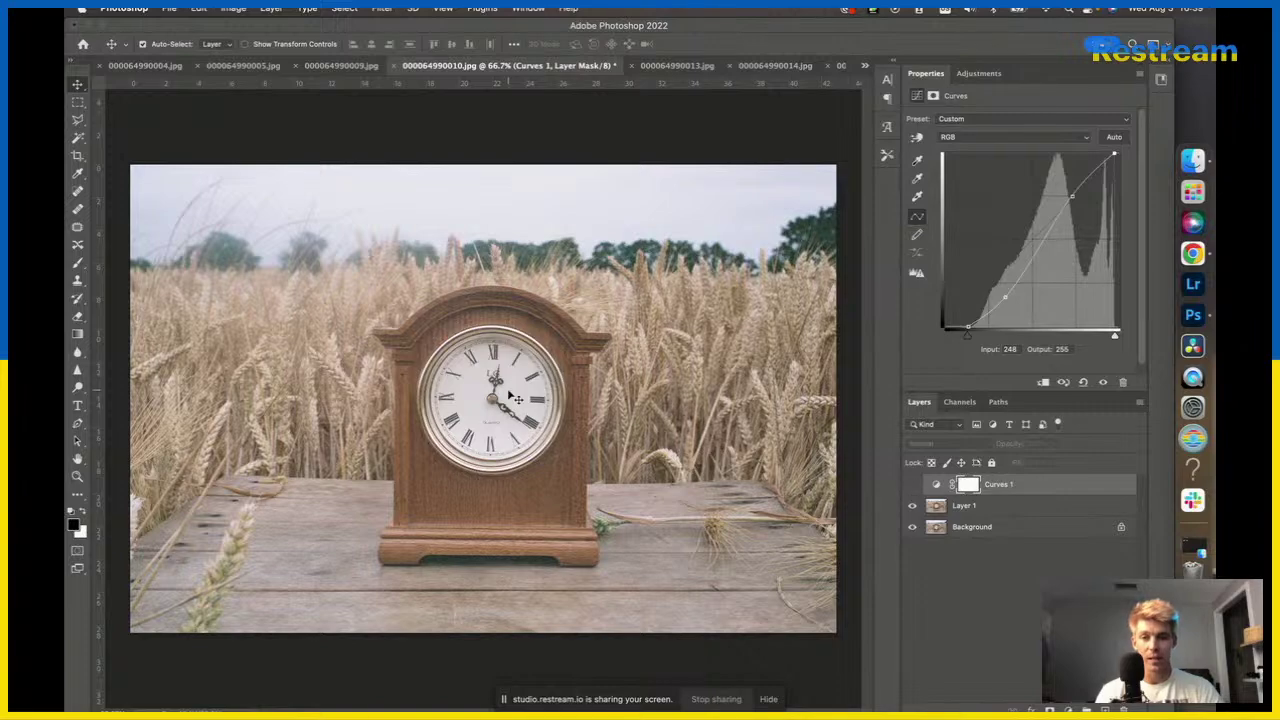
pyautogui.scroll(1, 548, 320)
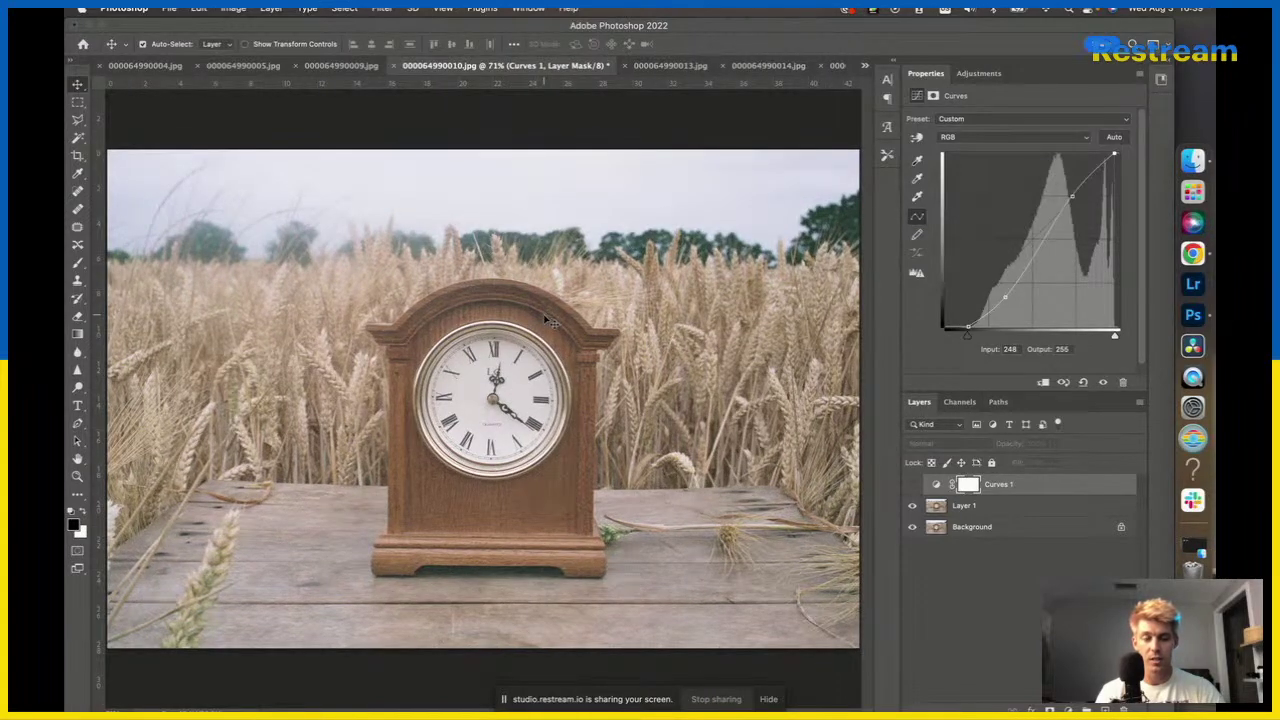
pyautogui.scroll(2, 548, 320)
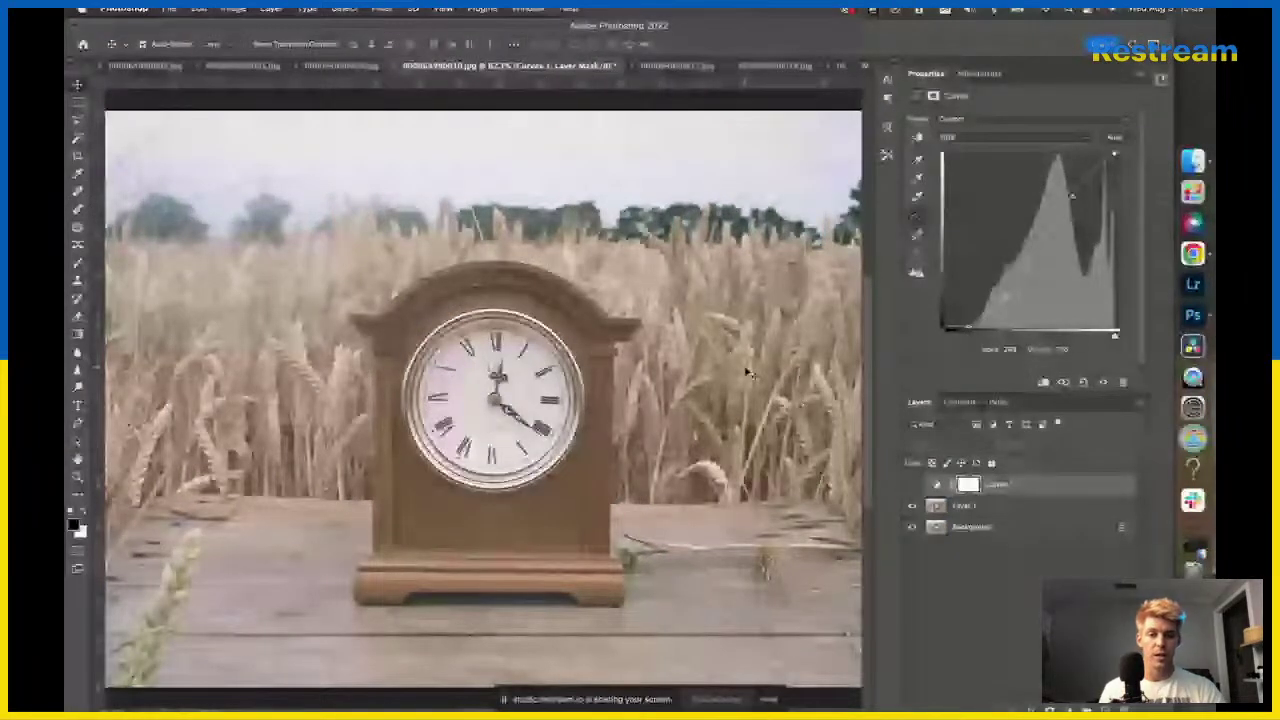
pyautogui.click(910, 486)
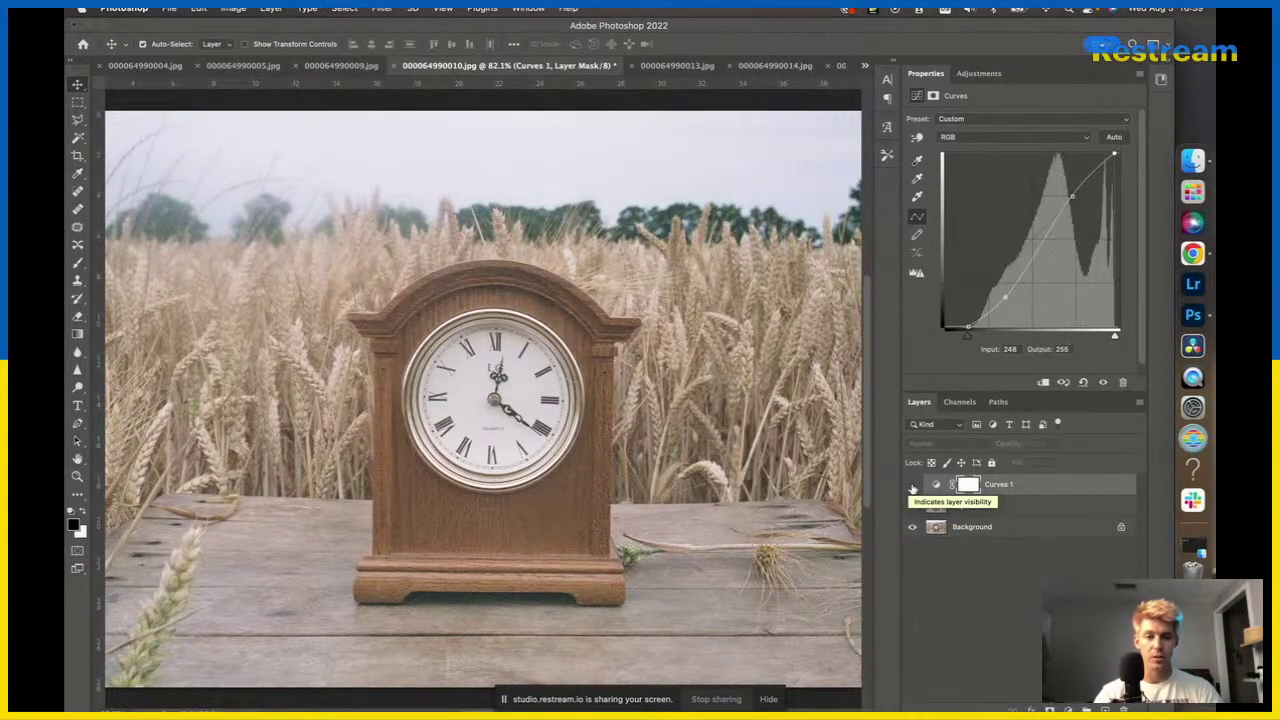
pyautogui.click(912, 485)
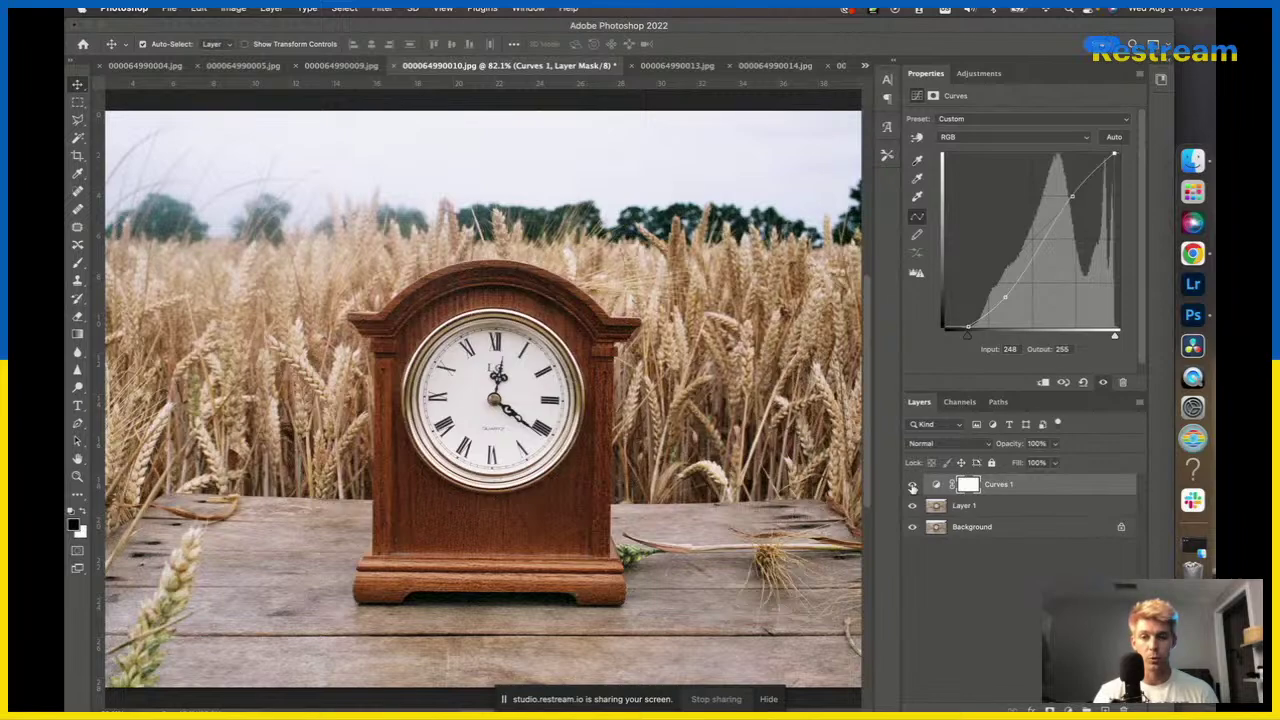
# Brighten the clock photo's highlights by moving the upper point of the RGB curve to input 175, output 194.
pyautogui.scroll(-3, 720, 375)
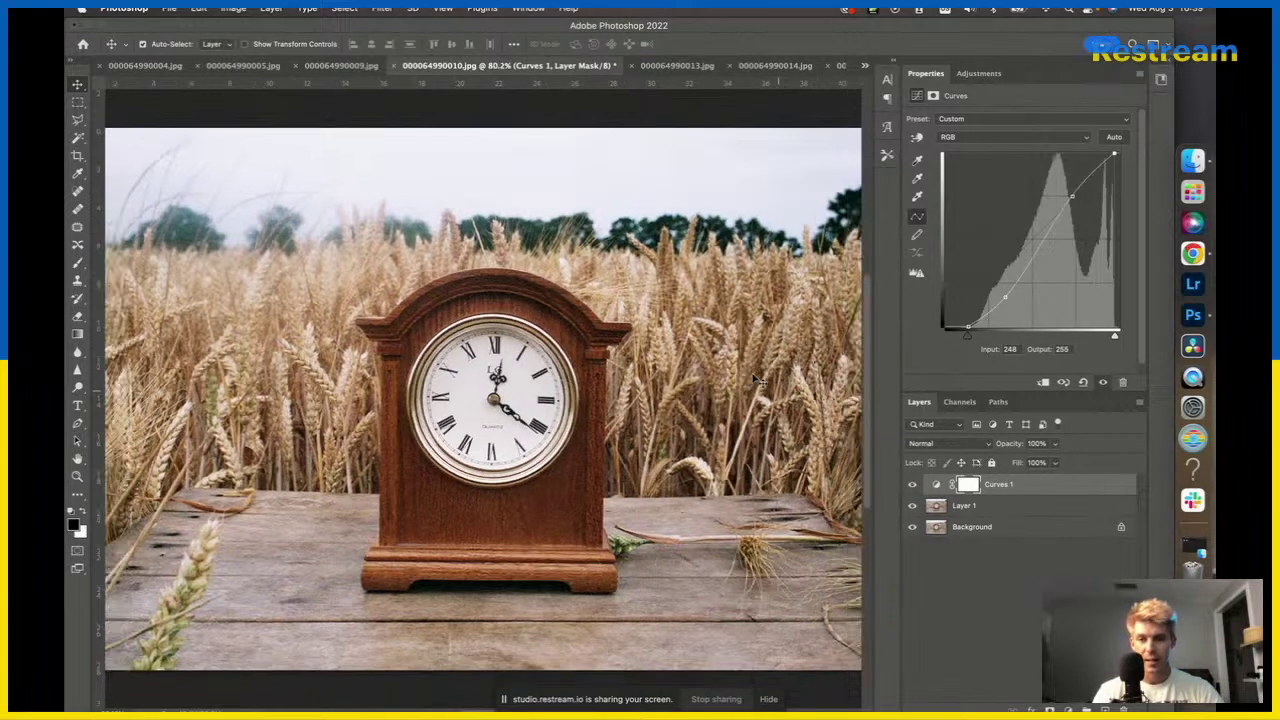
pyautogui.scroll(-1, 605, 355)
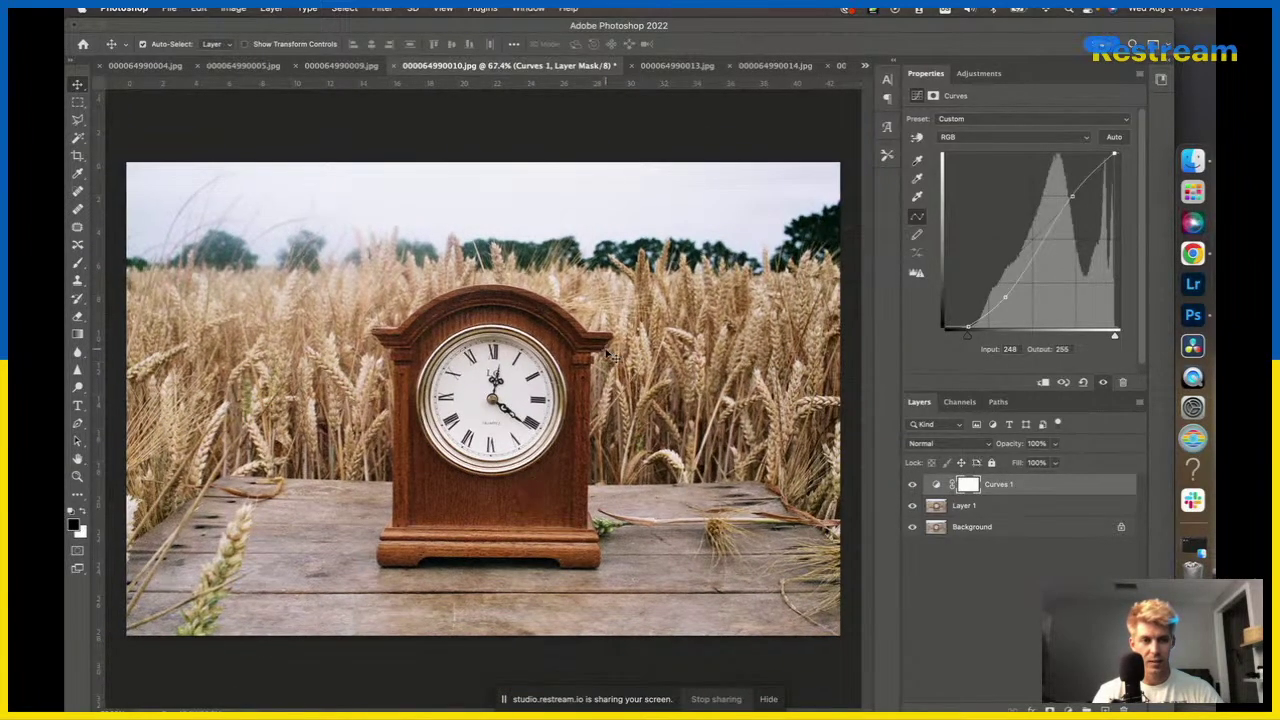
pyautogui.moveTo(1072, 195); pyautogui.dragTo(1064, 197)
pyautogui.moveTo(1066, 196)
pyautogui.mouseDown()
pyautogui.moveTo(1072, 176)
pyautogui.moveTo(1066, 196)
pyautogui.mouseUp()
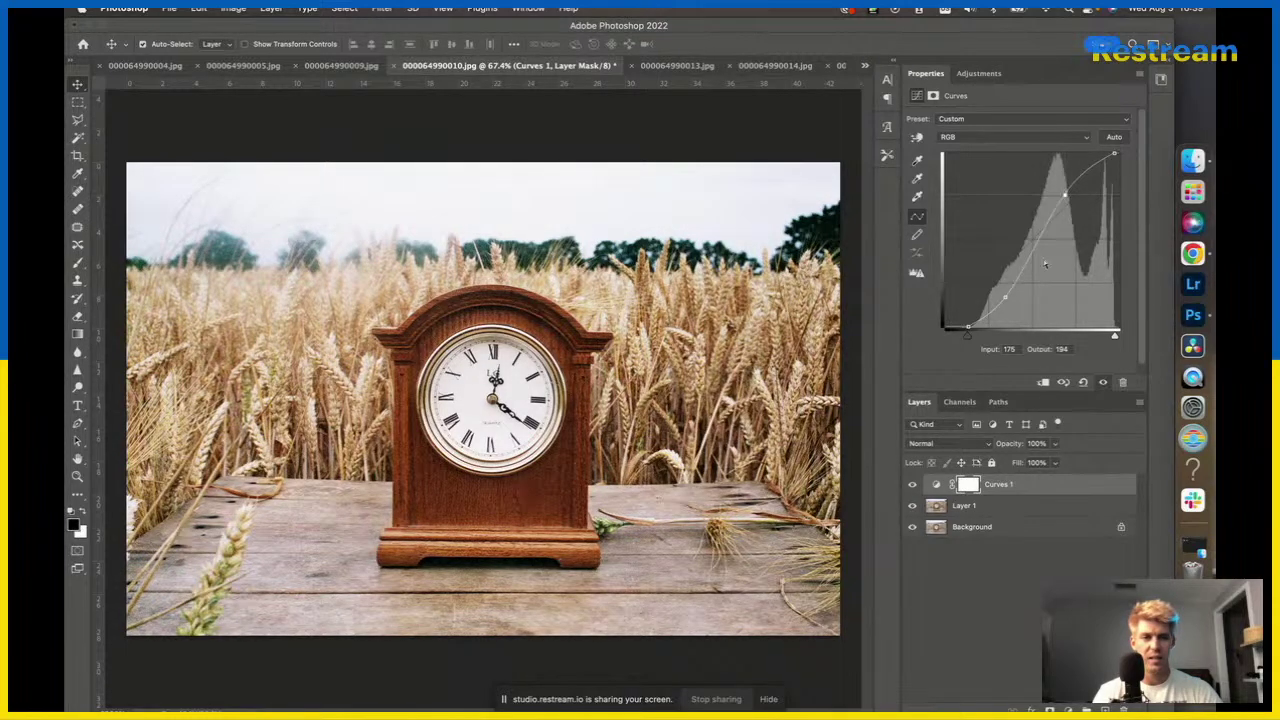
# Adjust the shadow point on the clock photo's RGB curve to input 85, output 43.
pyautogui.moveTo(1005, 297); pyautogui.dragTo(1001, 297)
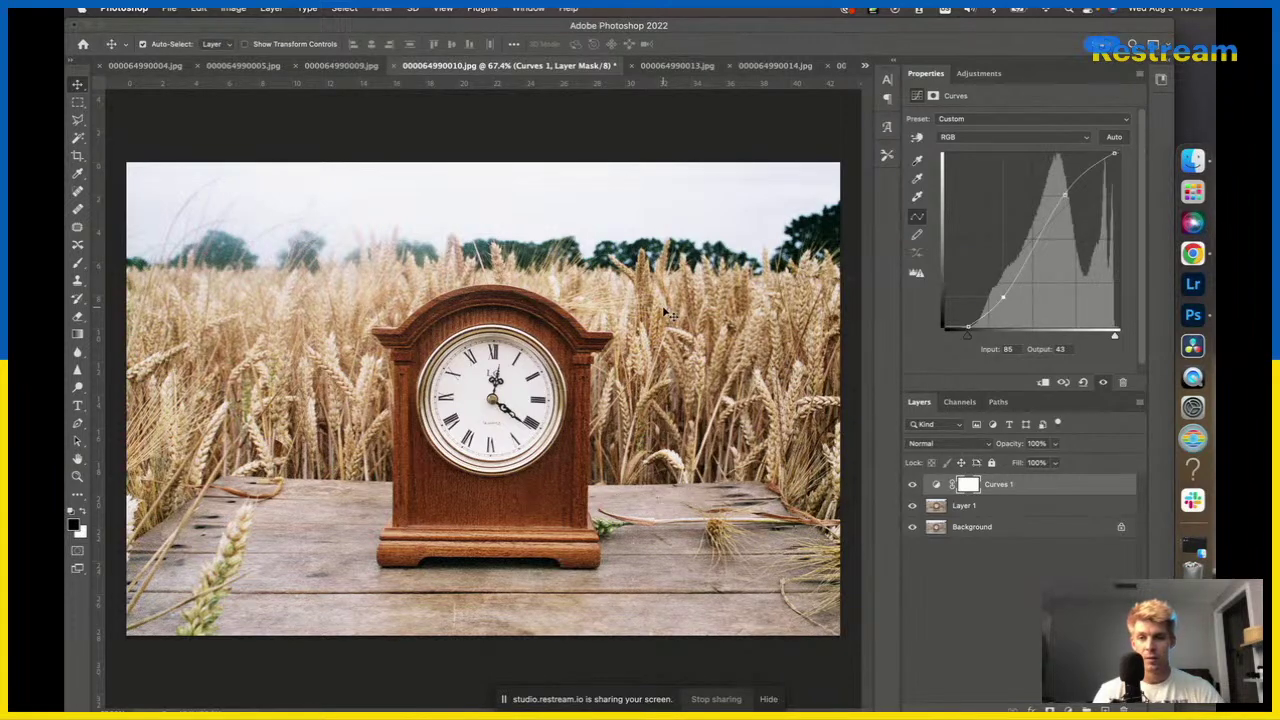
pyautogui.scroll(-1, 665, 313)
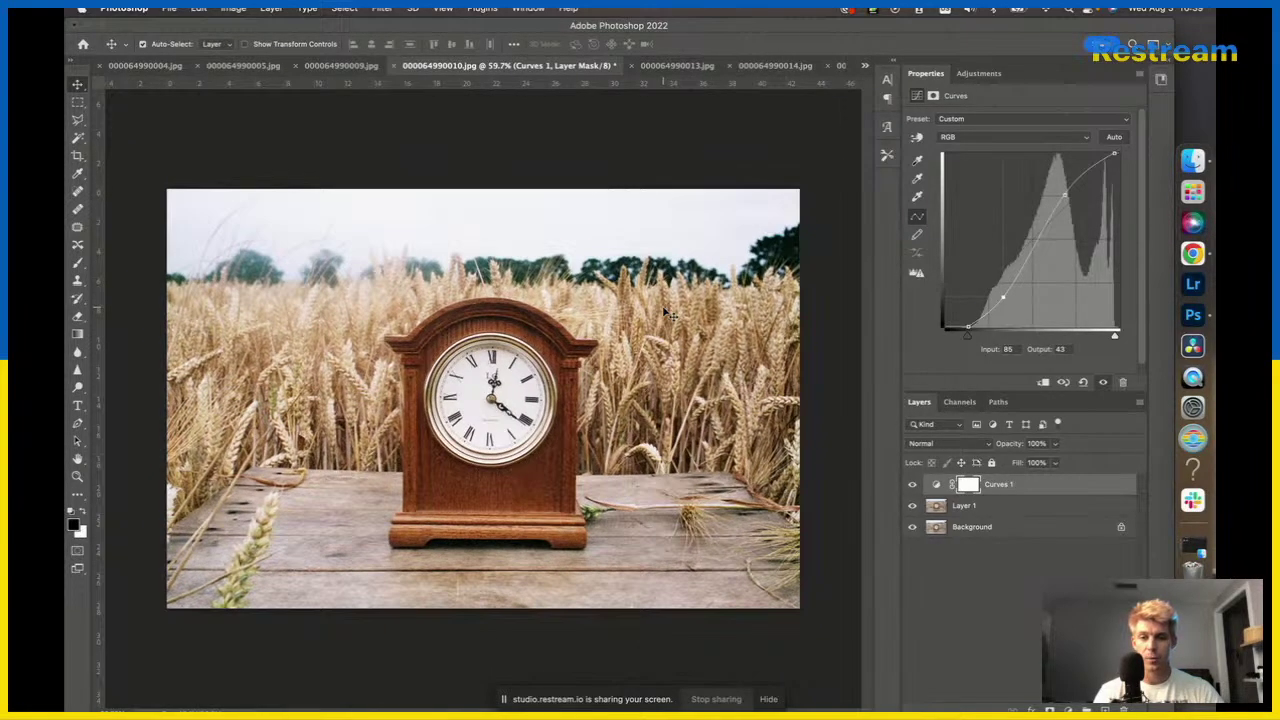
pyautogui.scroll(2, 665, 313)
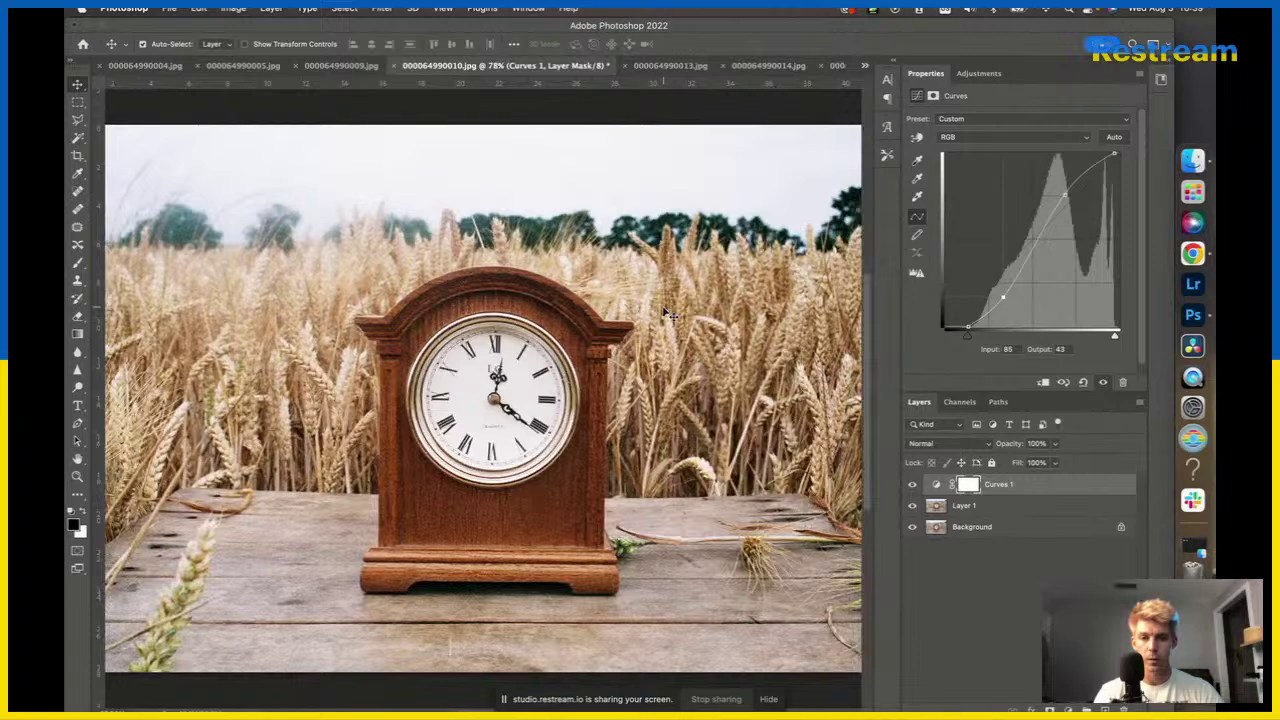
pyautogui.scroll(-1, 635, 335)
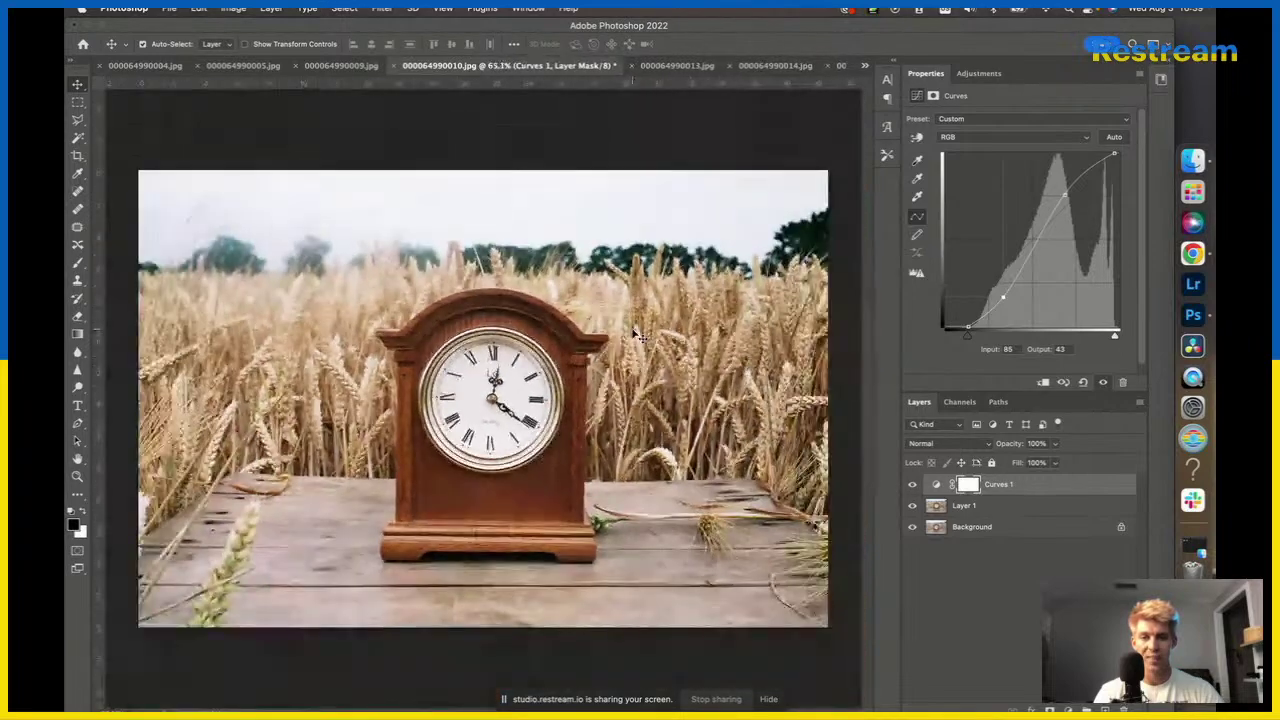
# Add a second Curves layer and, in its Blue channel, set the black point to input 14 and anchor input 199, output 196.
pyautogui.click(979, 73)
pyautogui.click(974, 108)
pyautogui.click(958, 140)
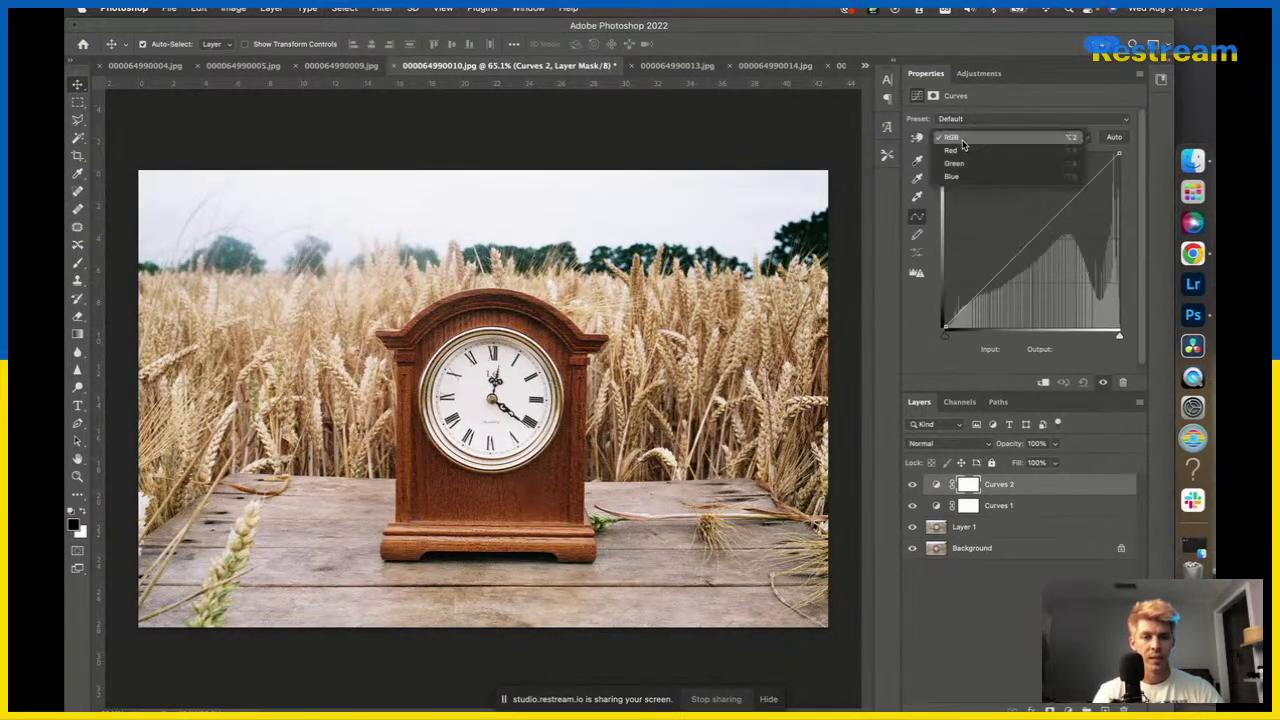
pyautogui.click(951, 176)
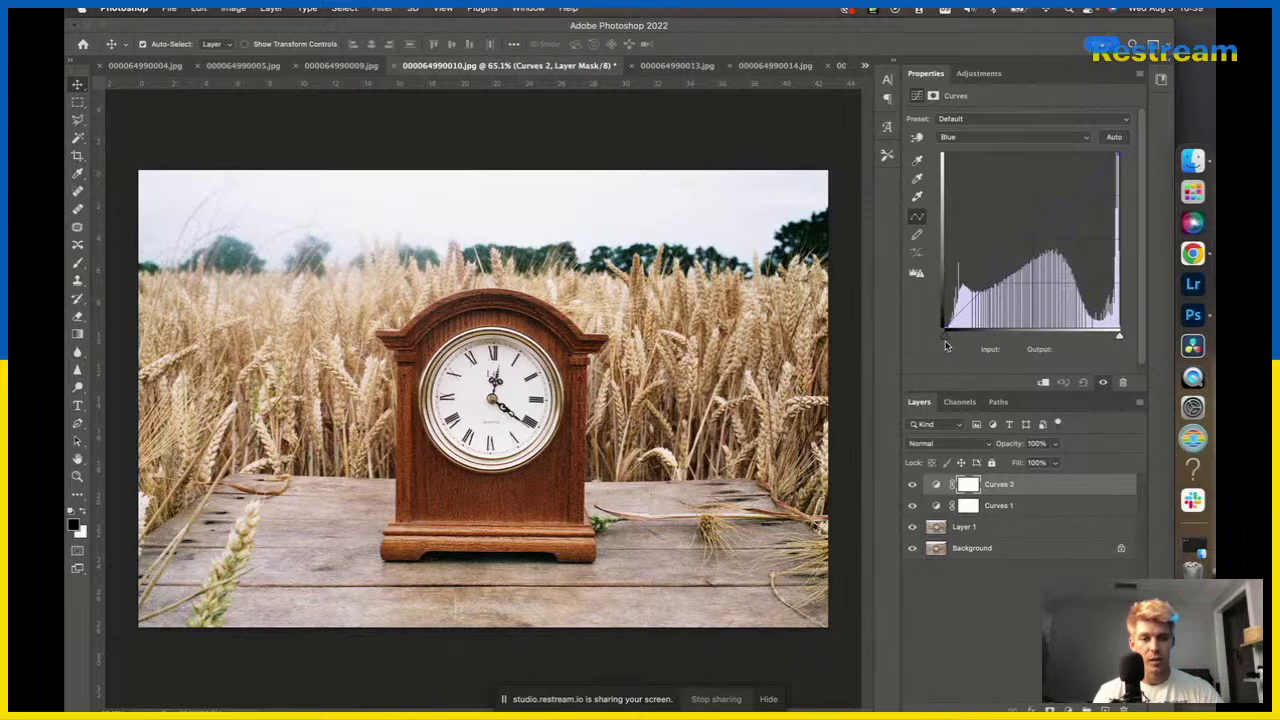
pyautogui.moveTo(945, 335); pyautogui.dragTo(953, 341)
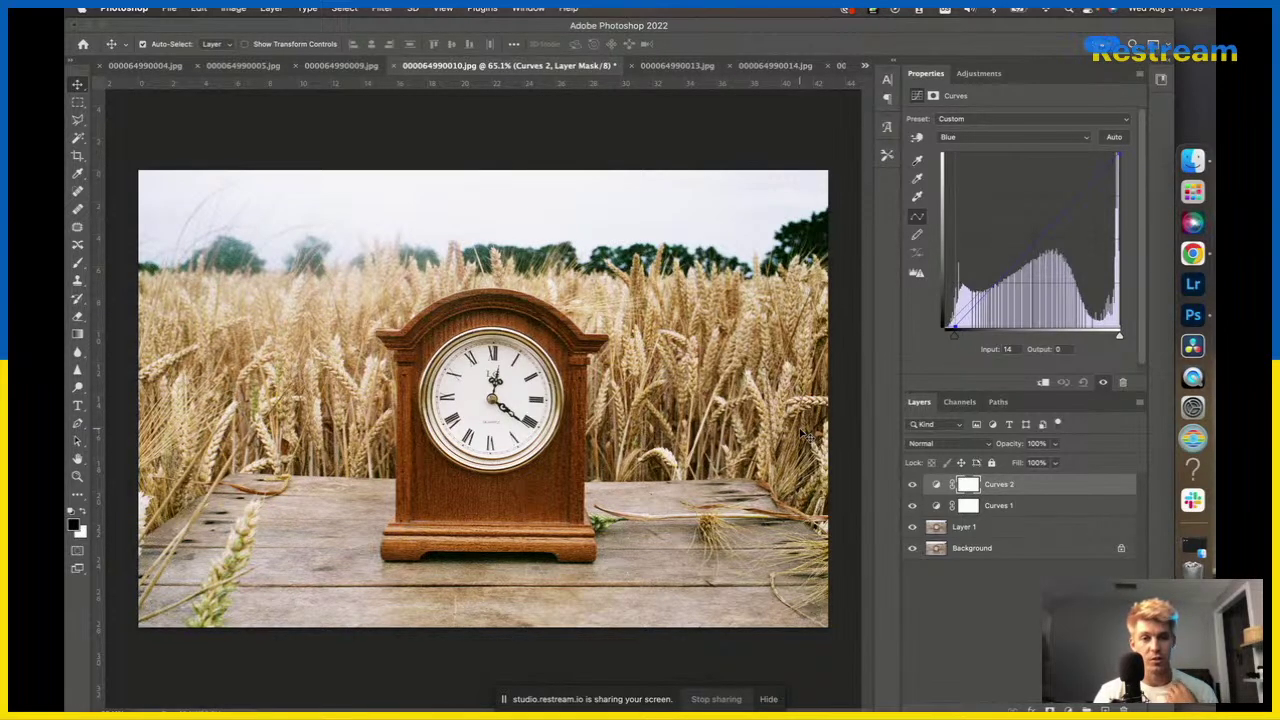
pyautogui.click(1080, 193)
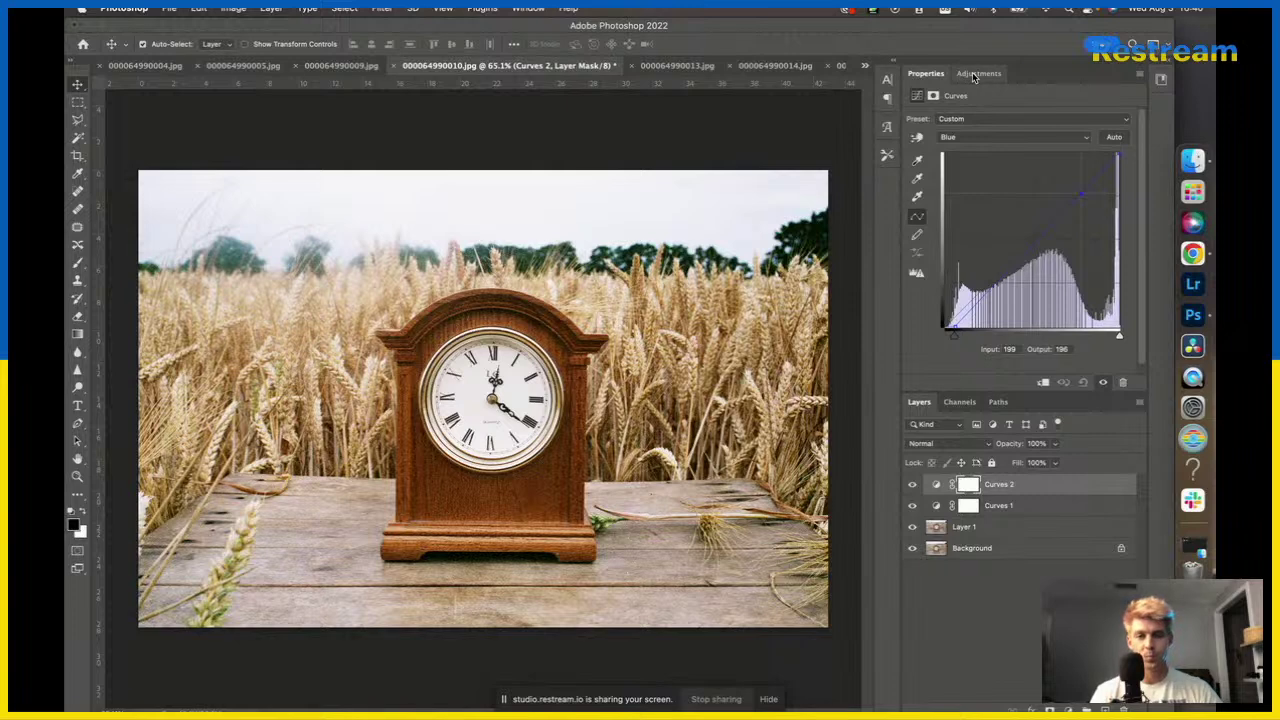
# In Curves 2's Green channel, set the black point to input 15 and the midpoint to input 129, output 126, comparing before and after.
pyautogui.click(964, 138)
pyautogui.click(977, 126)
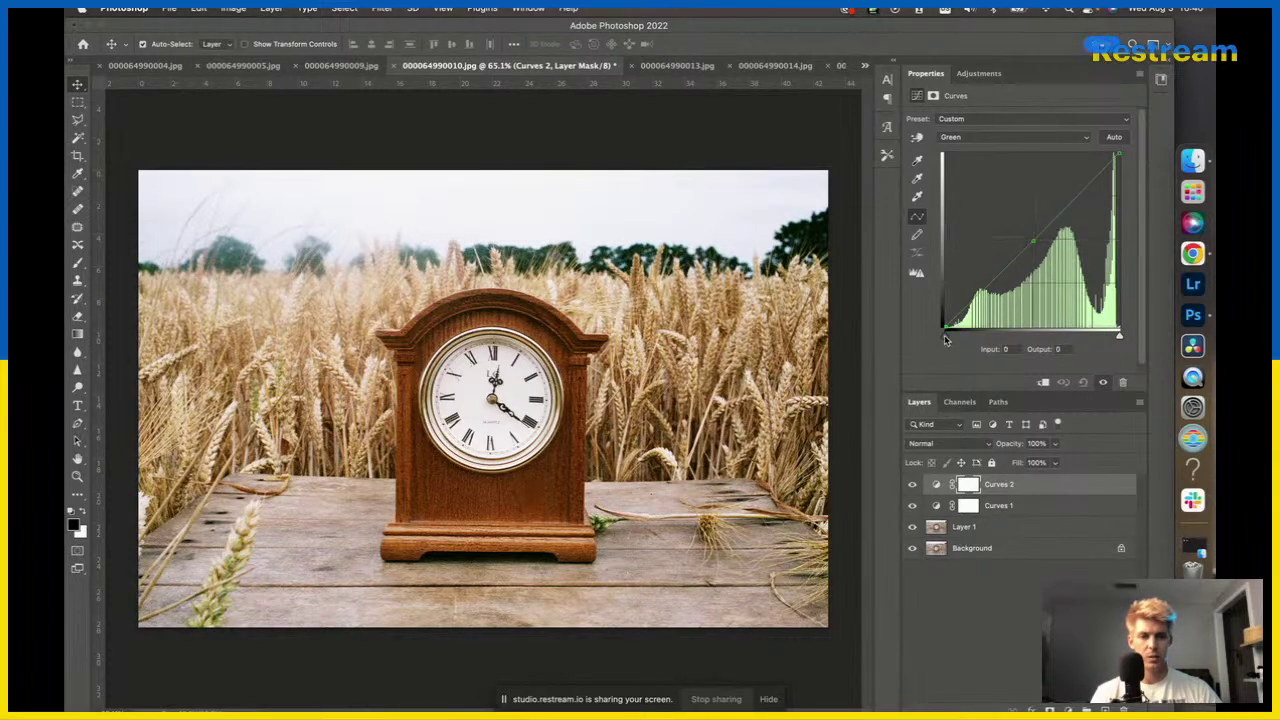
pyautogui.moveTo(949, 340); pyautogui.dragTo(956, 340)
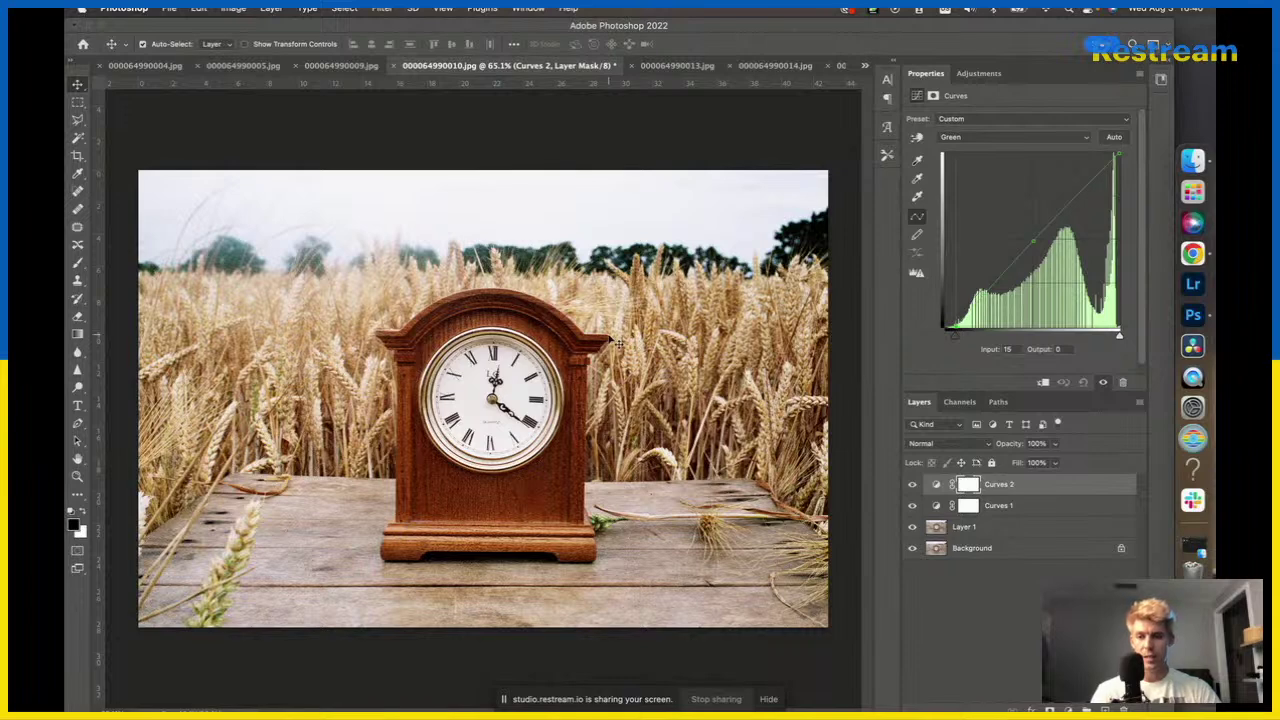
pyautogui.click(1033, 241)
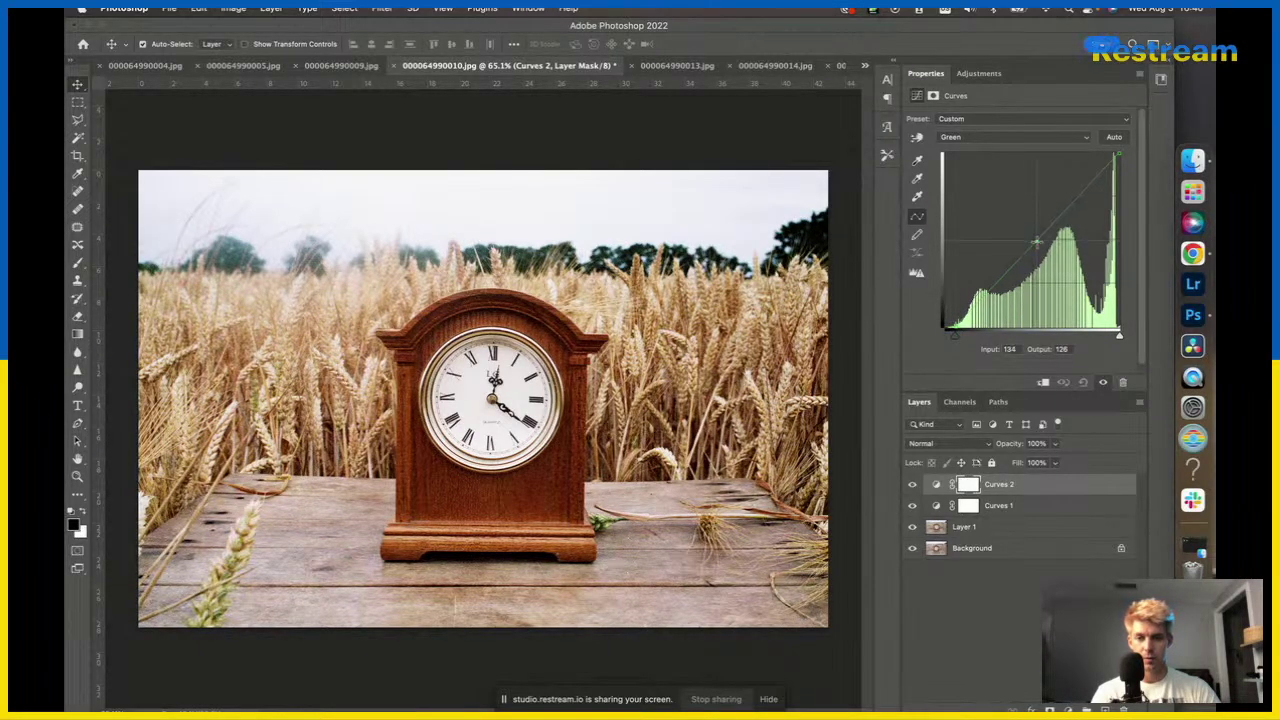
pyautogui.moveTo(1037, 241); pyautogui.dragTo(1033, 240)
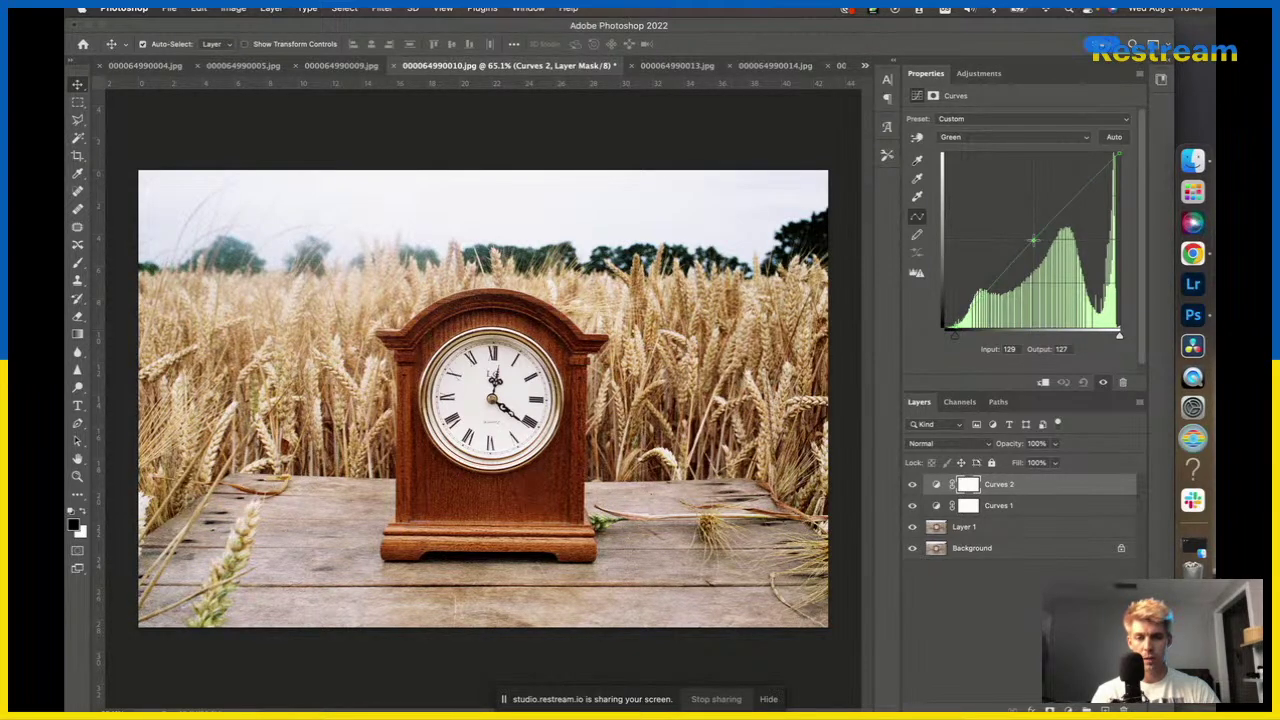
pyautogui.moveTo(1033, 240); pyautogui.dragTo(1034, 241)
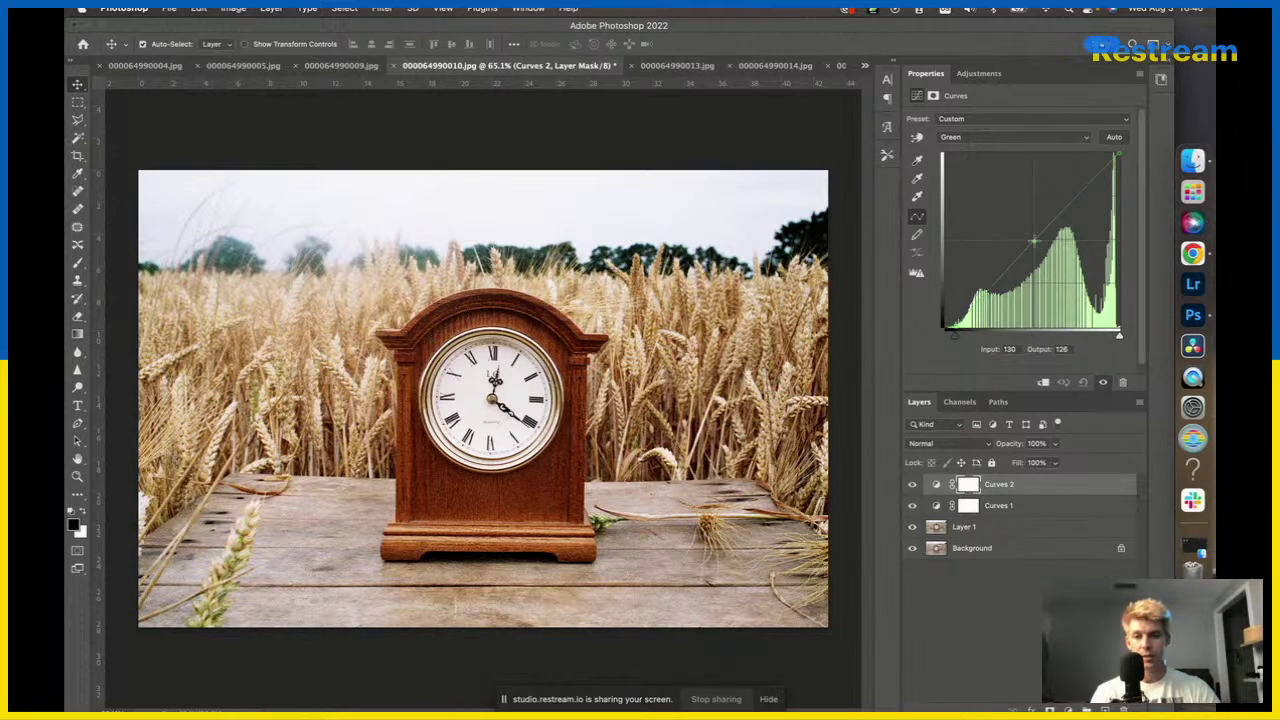
pyautogui.moveTo(1034, 240); pyautogui.dragTo(1033, 241)
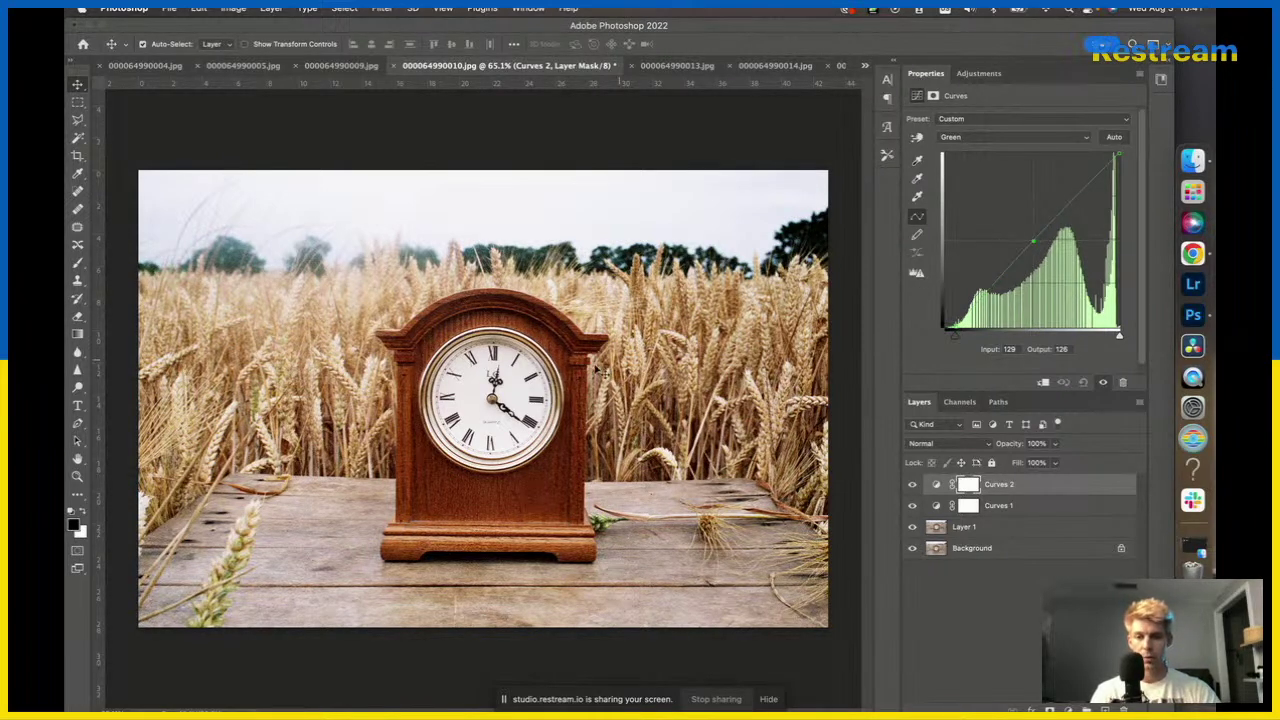
pyautogui.click(912, 485)
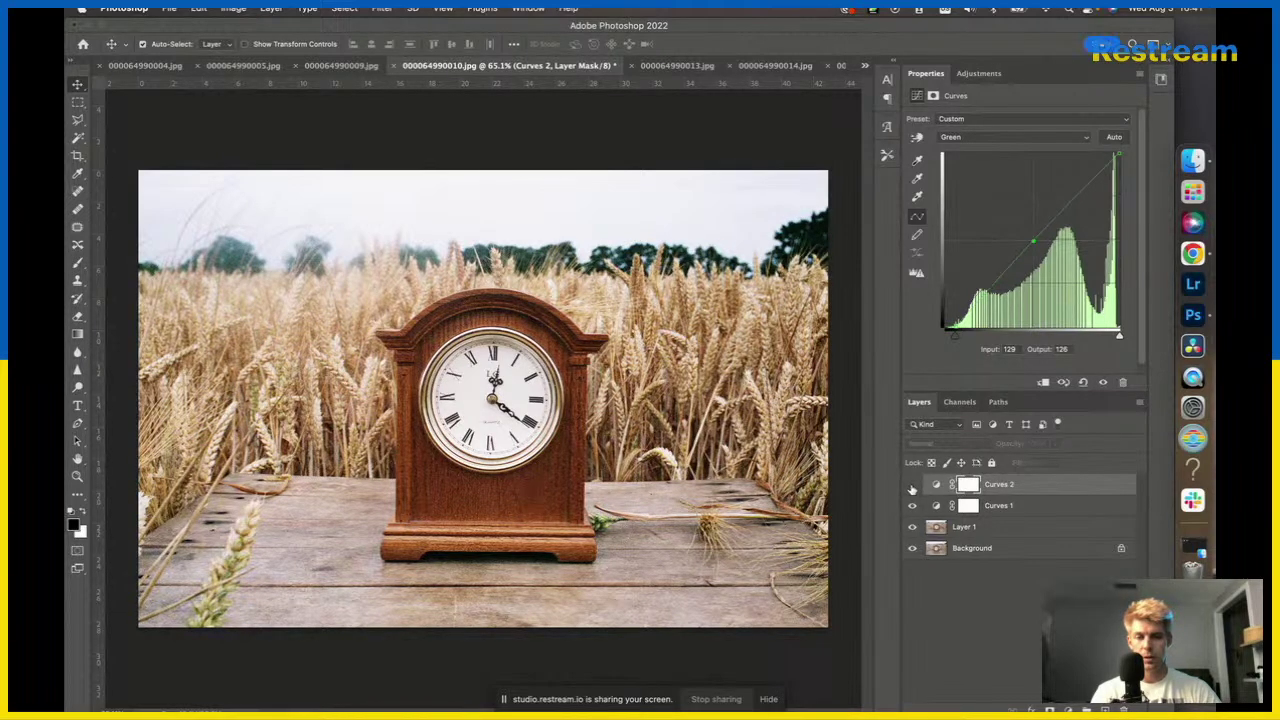
pyautogui.click(912, 485)
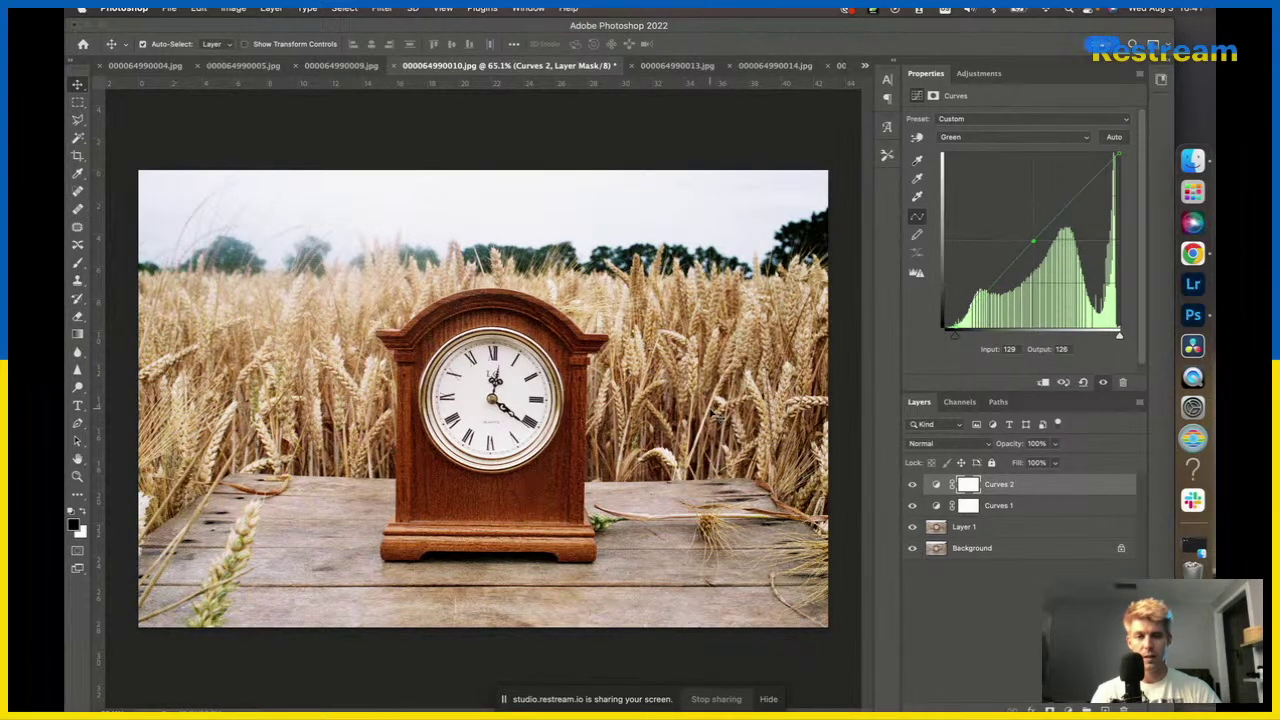
# Set the Red channel's black point on Curves 2 to input 6 and compare the photo with and without the layer.
pyautogui.click(961, 137)
pyautogui.click(960, 125)
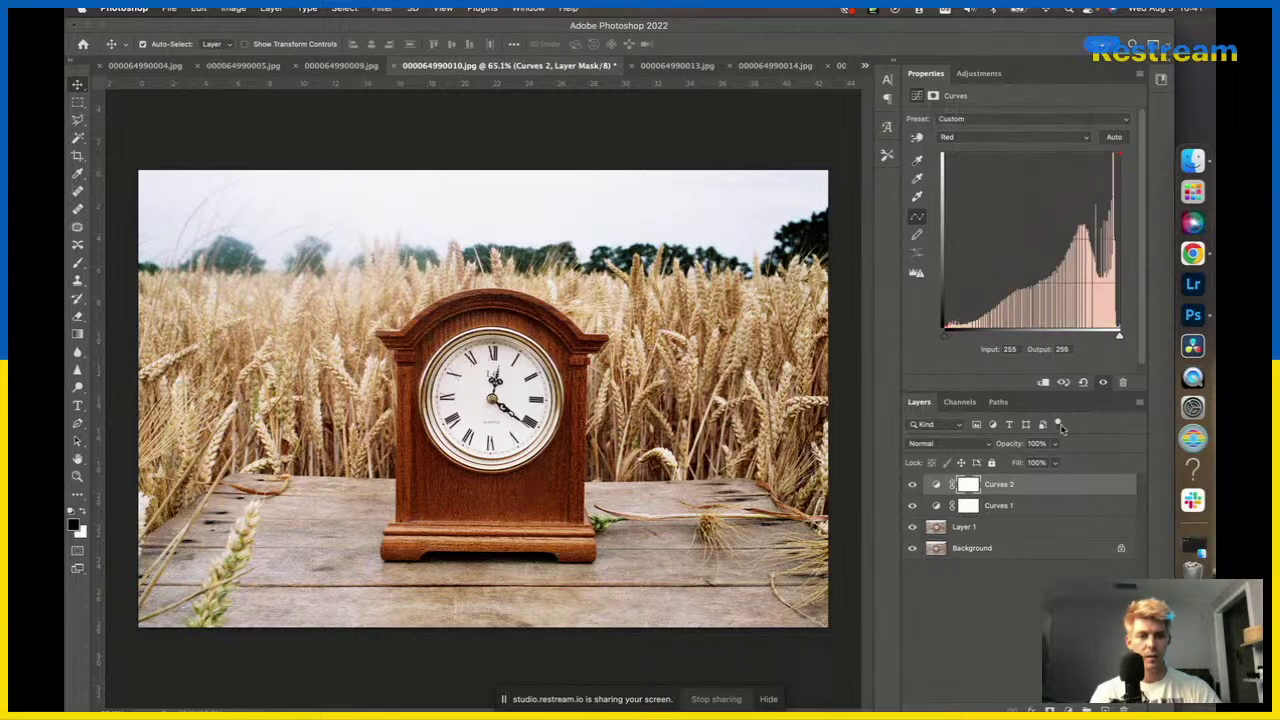
pyautogui.moveTo(1119, 336)
pyautogui.mouseDown()
pyautogui.moveTo(1101, 341)
pyautogui.moveTo(1119, 336)
pyautogui.mouseUp()
pyautogui.moveTo(944, 336); pyautogui.dragTo(944, 337)
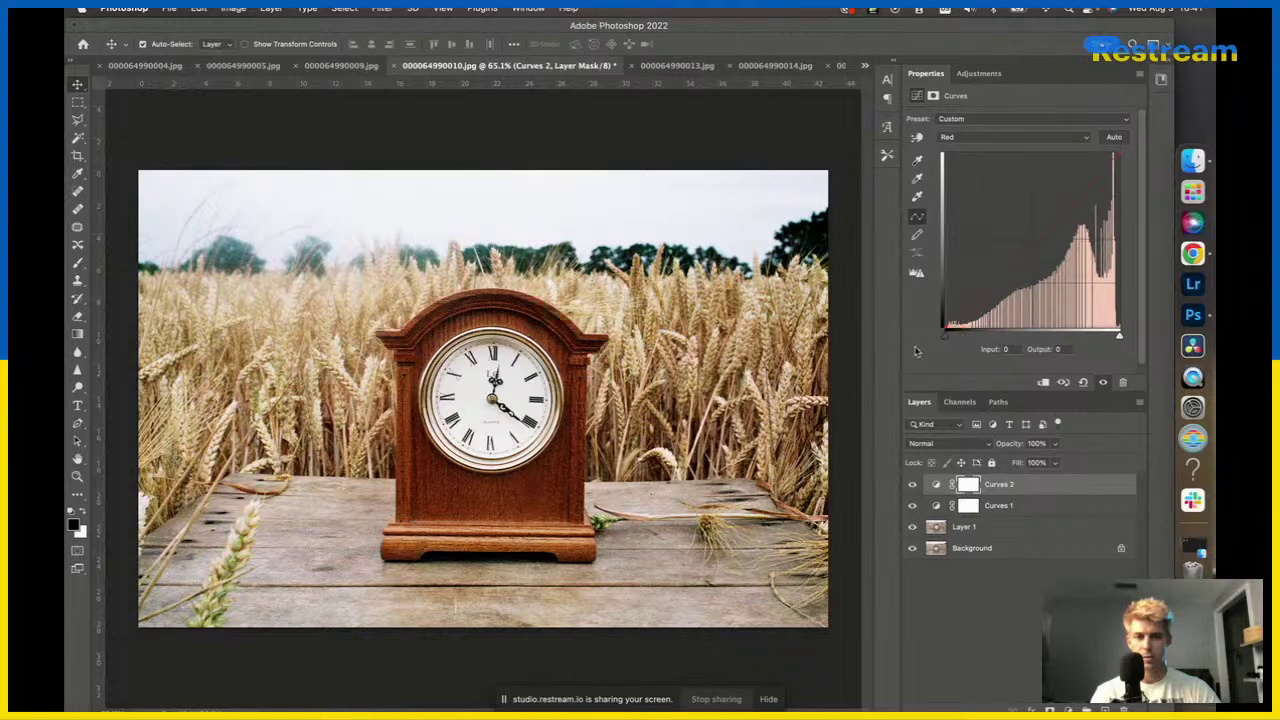
pyautogui.moveTo(945, 337); pyautogui.dragTo(950, 340)
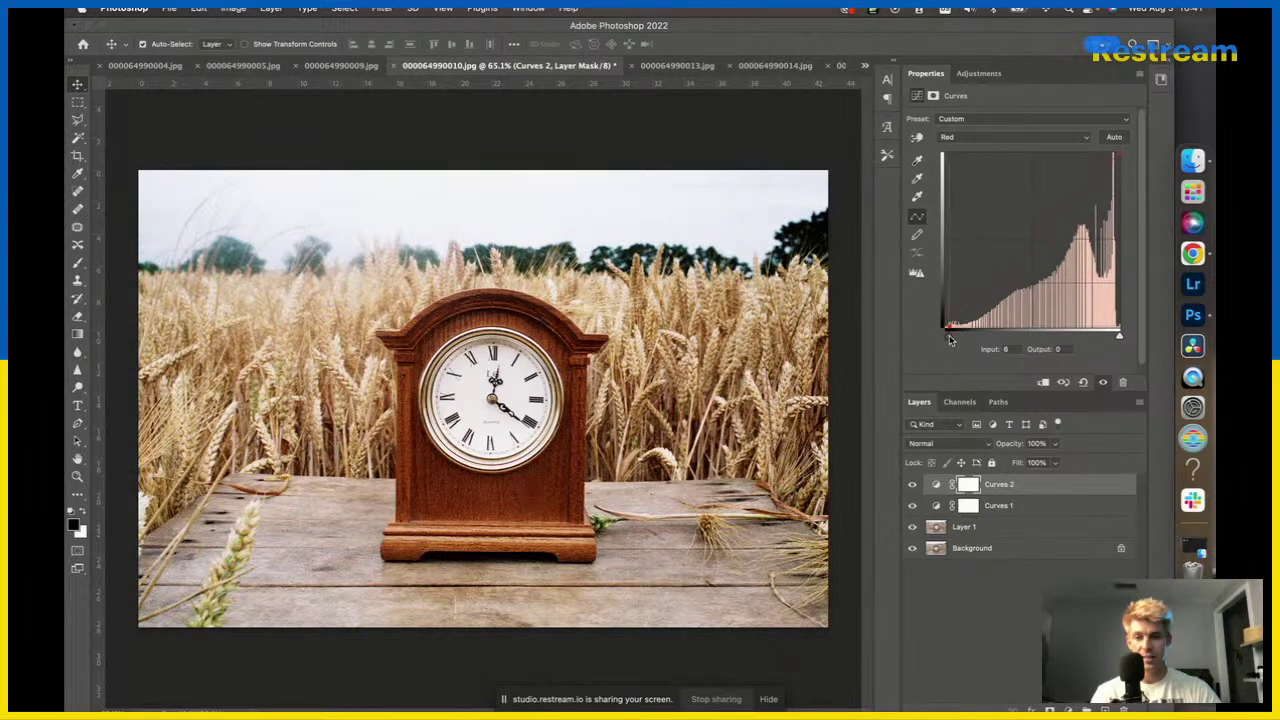
pyautogui.click(913, 486)
pyautogui.click(913, 486)
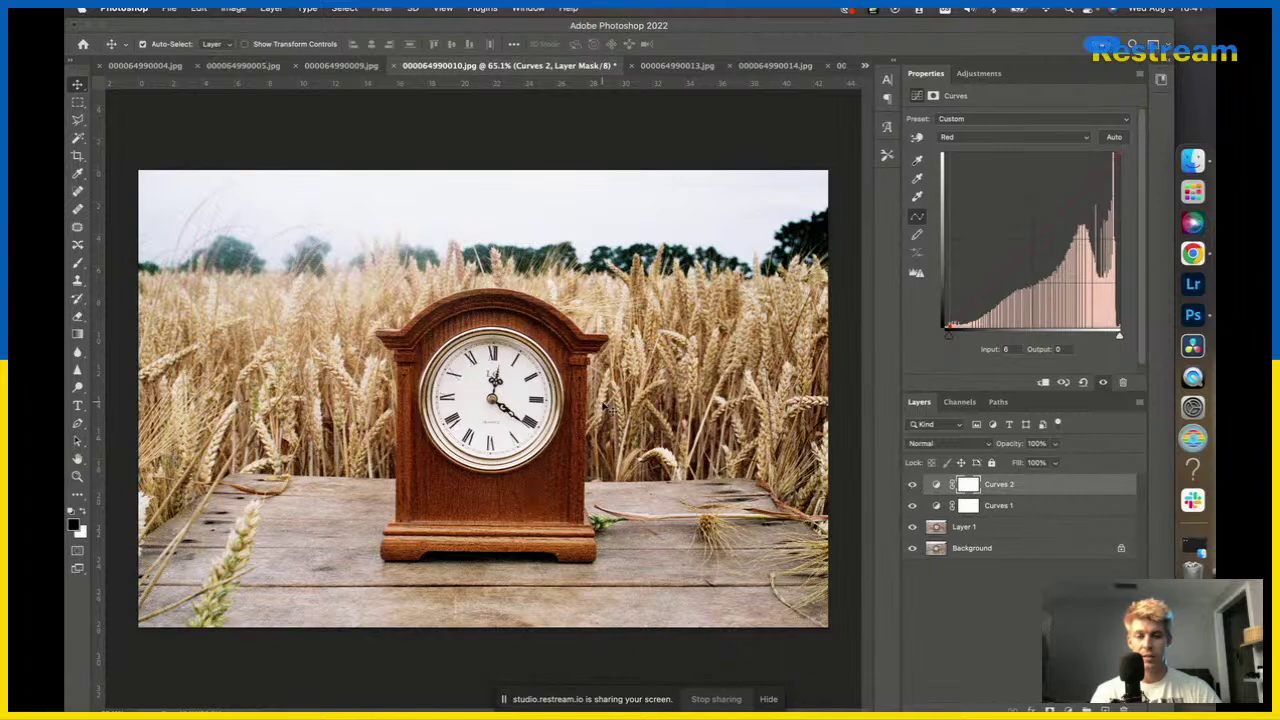
# Compare the edited clock photo with the original Background and with Layer 1 on its own.
pyautogui.scroll(-5, 865, 500)
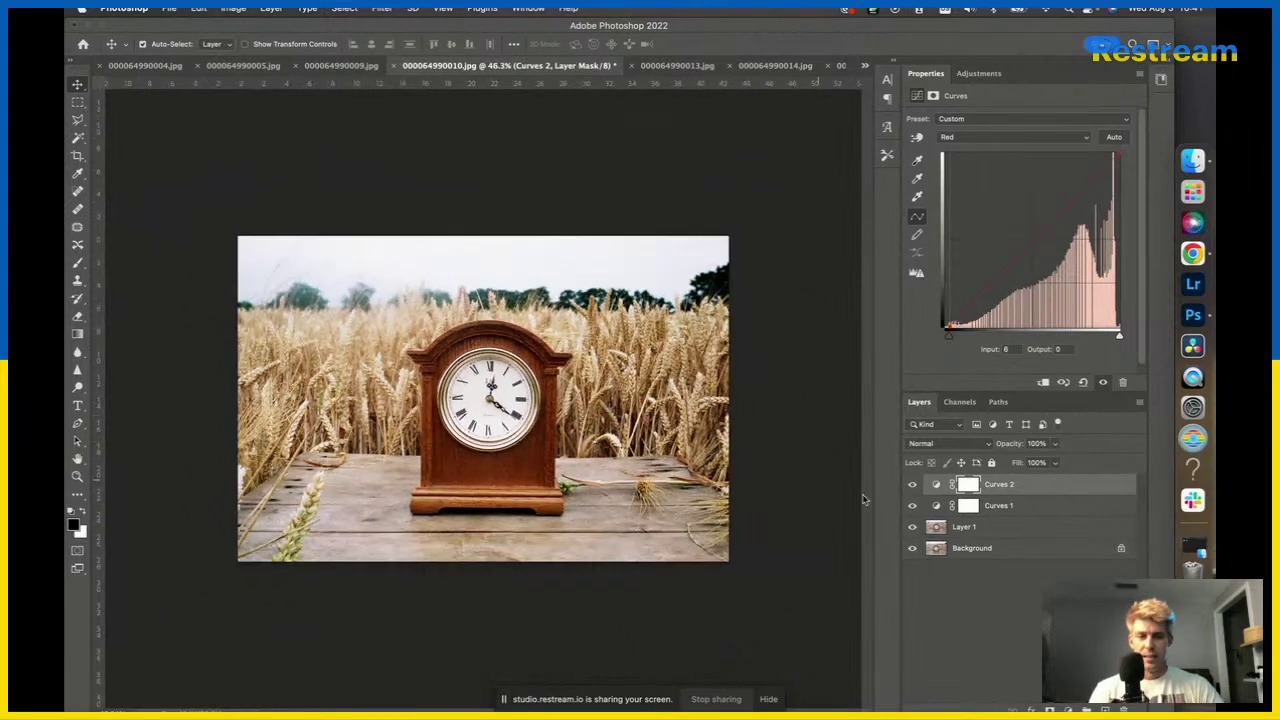
pyautogui.keyDown('alt'); pyautogui.click(911, 548); pyautogui.keyUp('alt')
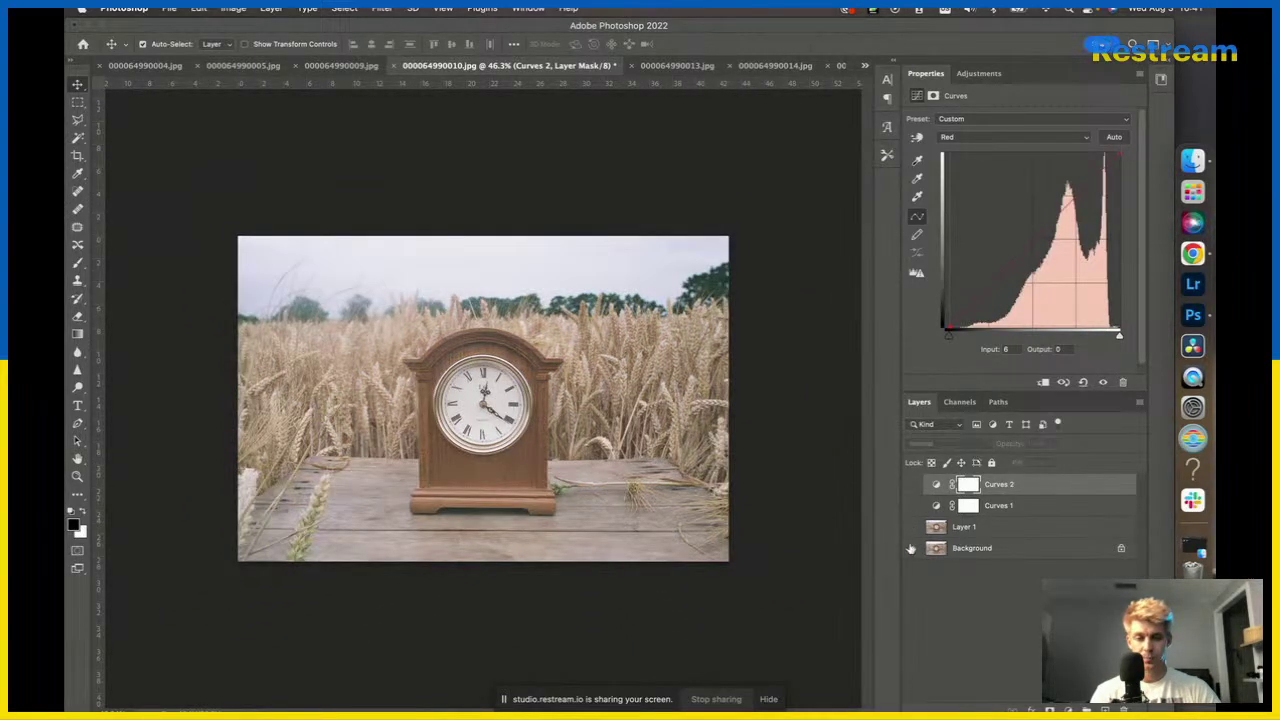
pyautogui.click(912, 527)
pyautogui.keyDown('alt'); pyautogui.click(912, 527); pyautogui.keyUp('alt')
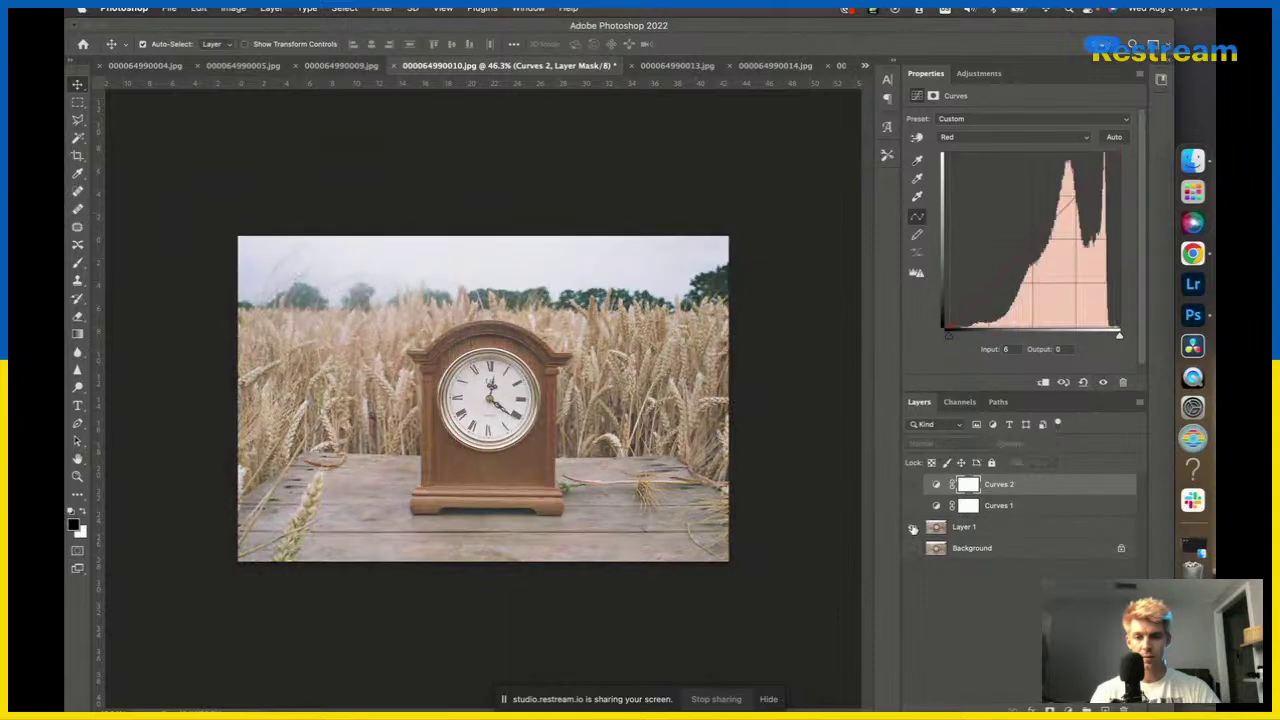
pyautogui.keyDown('alt'); pyautogui.click(912, 527); pyautogui.keyUp('alt')
pyautogui.keyDown('alt'); pyautogui.click(912, 527); pyautogui.keyUp('alt')
pyautogui.keyDown('alt'); pyautogui.click(912, 527); pyautogui.keyUp('alt')
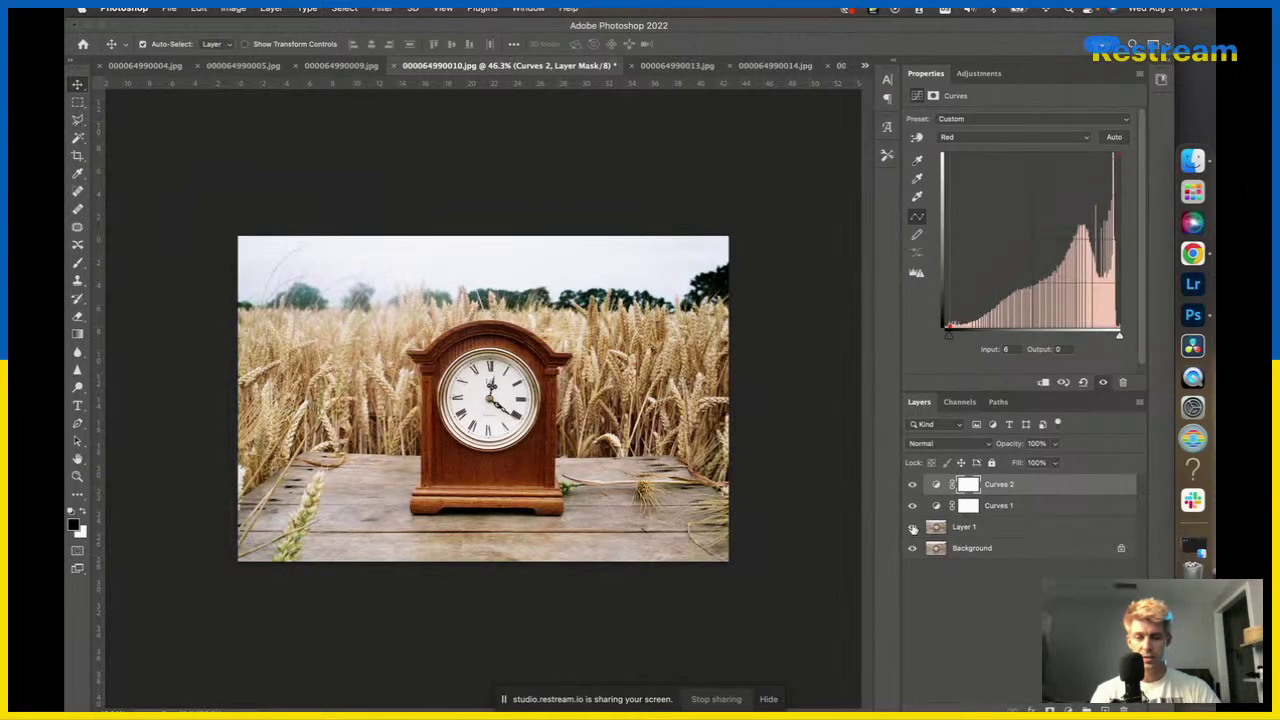
# Keep the Curves 2 layer selected and switch the workspace to Photography.
pyautogui.click(1036, 537)
pyautogui.click(1024, 482)
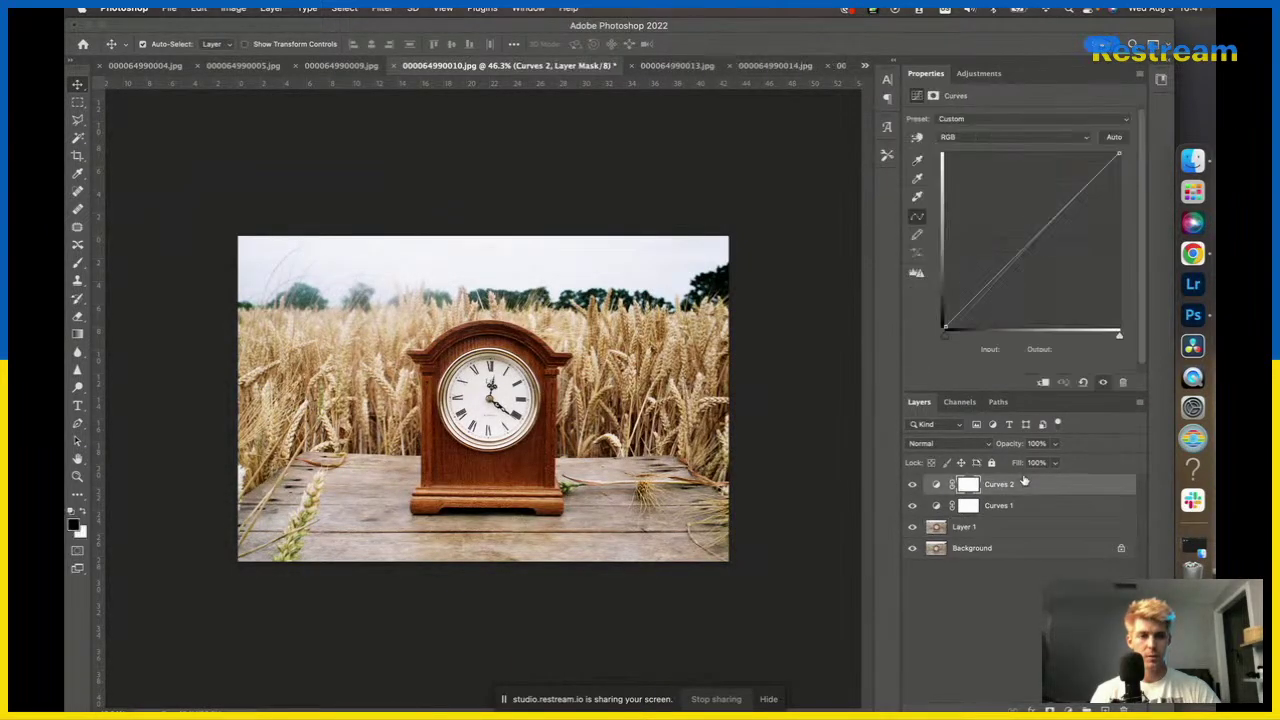
pyautogui.click(528, 8)
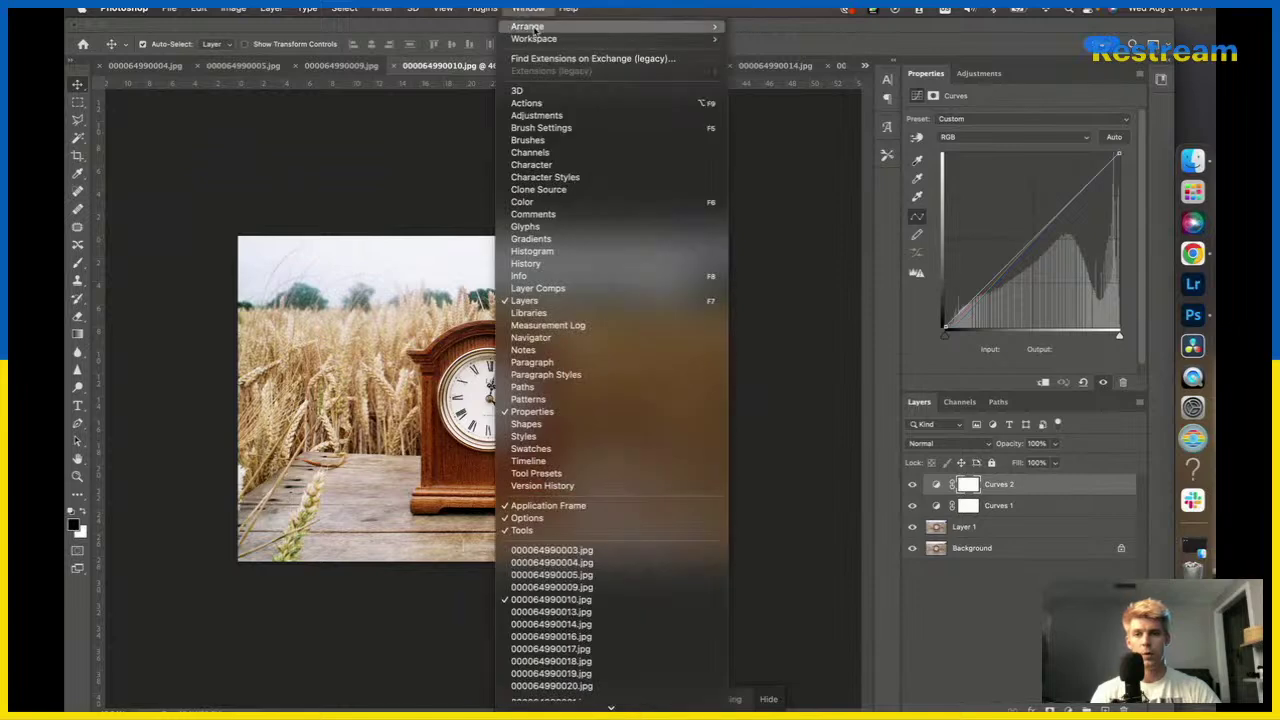
pyautogui.moveTo(545, 38)
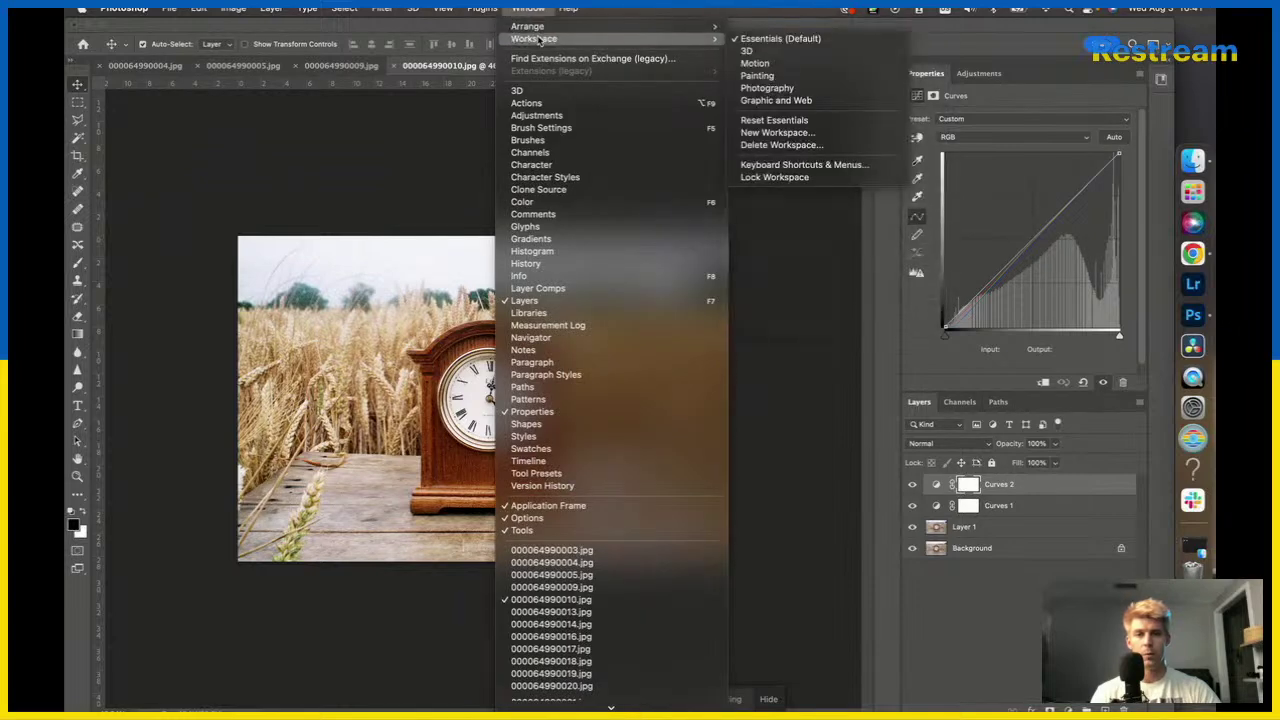
pyautogui.click(767, 88)
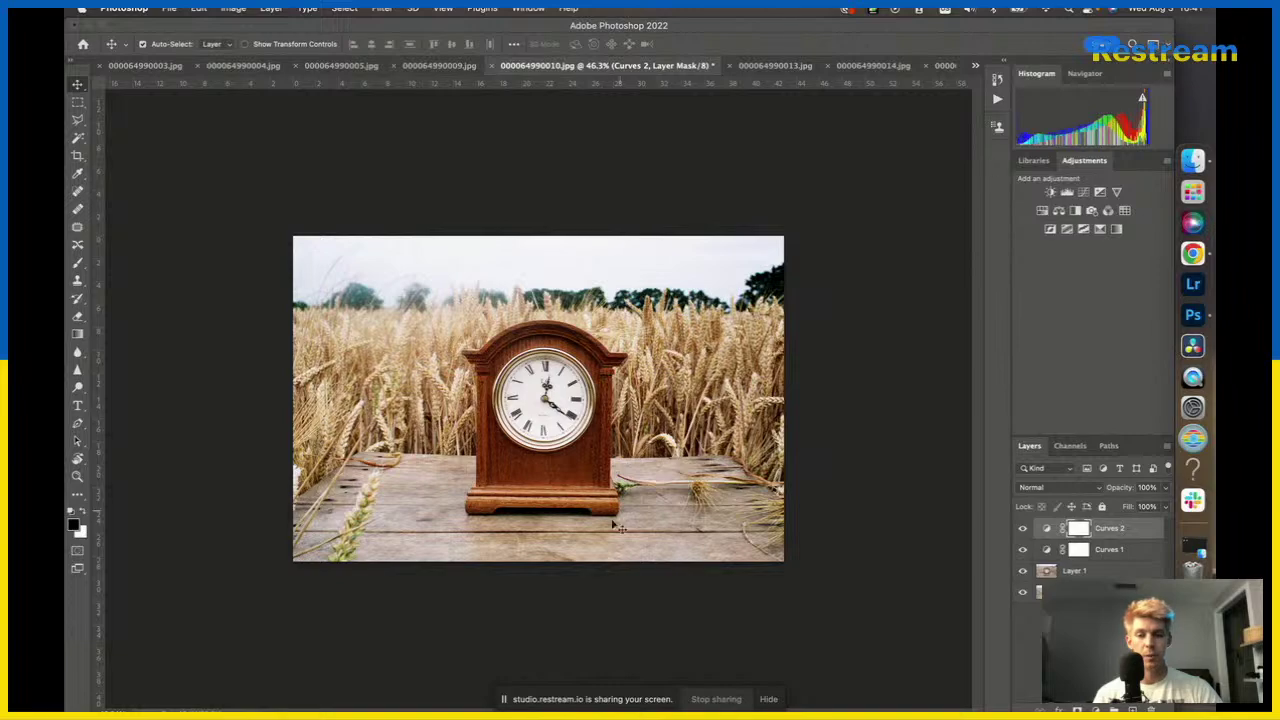
pyautogui.press('super+equal')
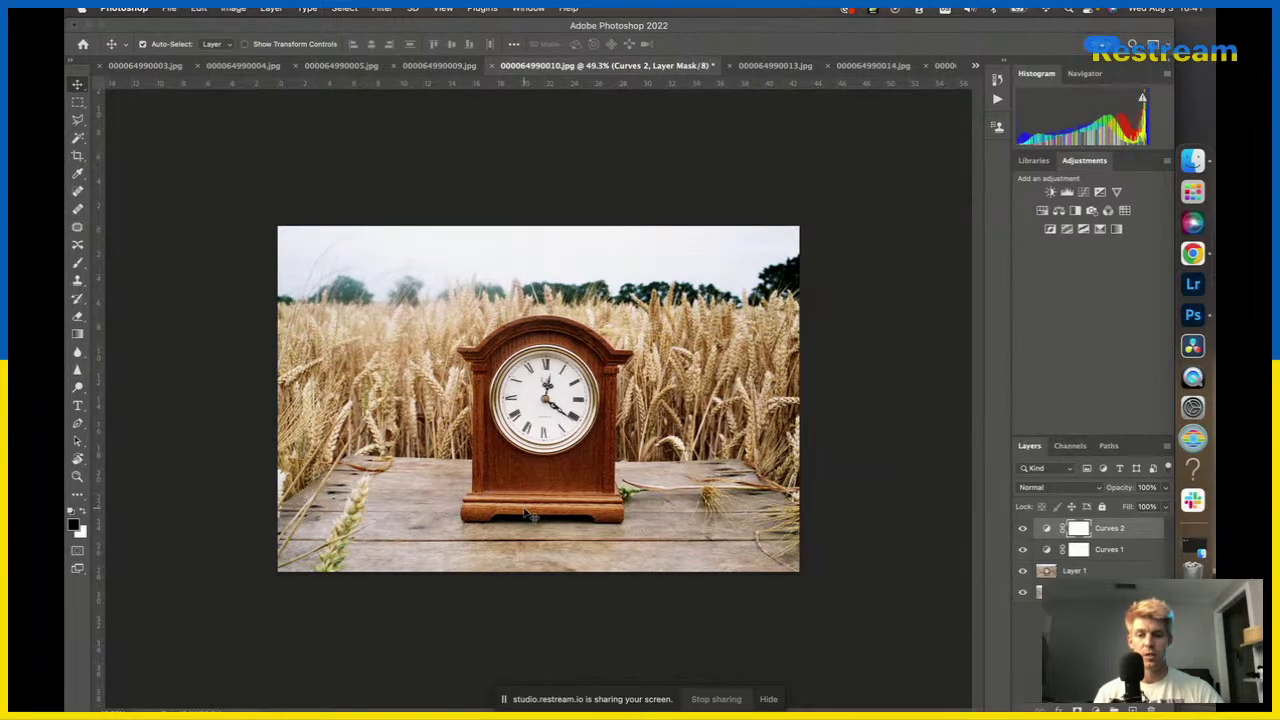
pyautogui.scroll(3, 527, 513)
pyautogui.scroll(4, 585, 403)
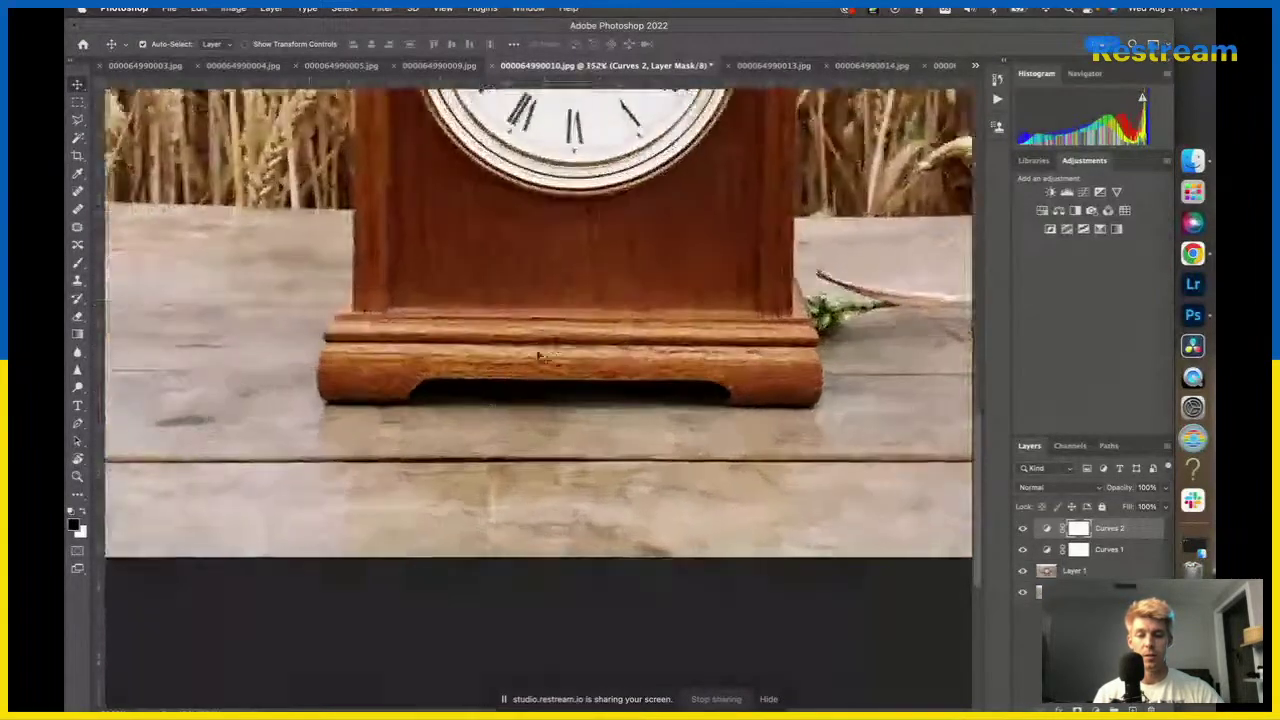
pyautogui.scroll(-6, 585, 403)
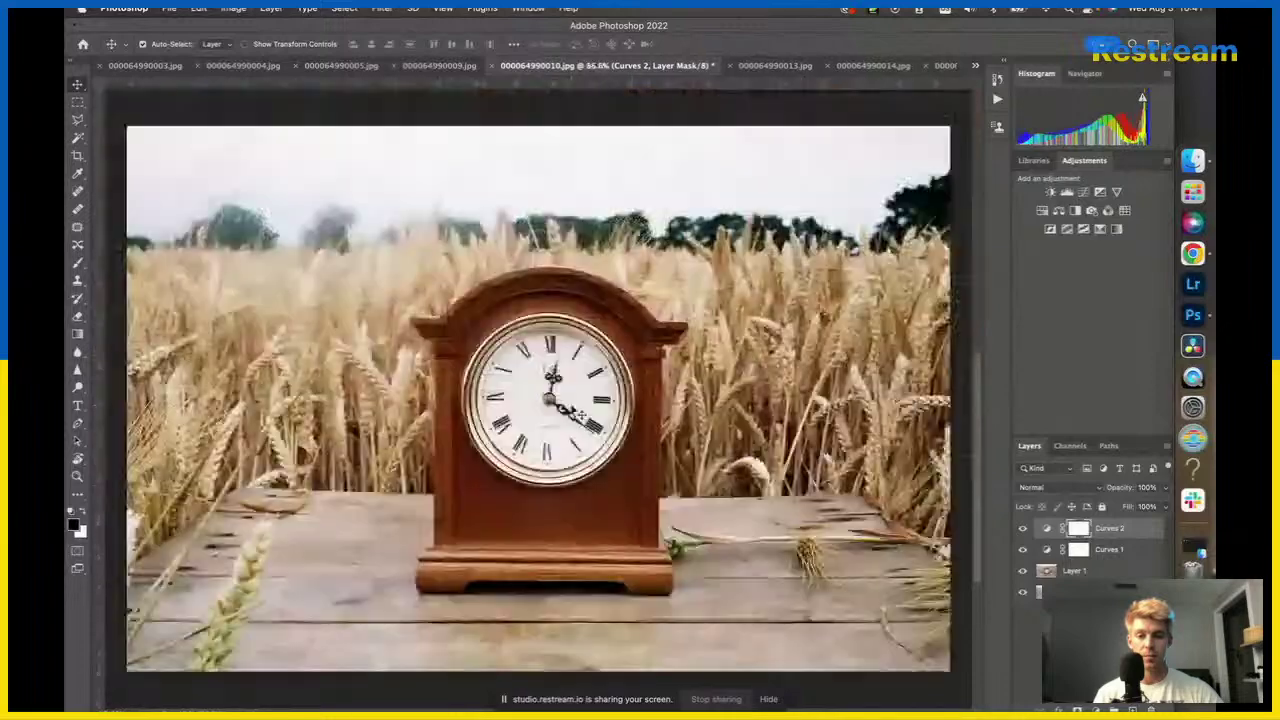
pyautogui.scroll(1, 575, 410)
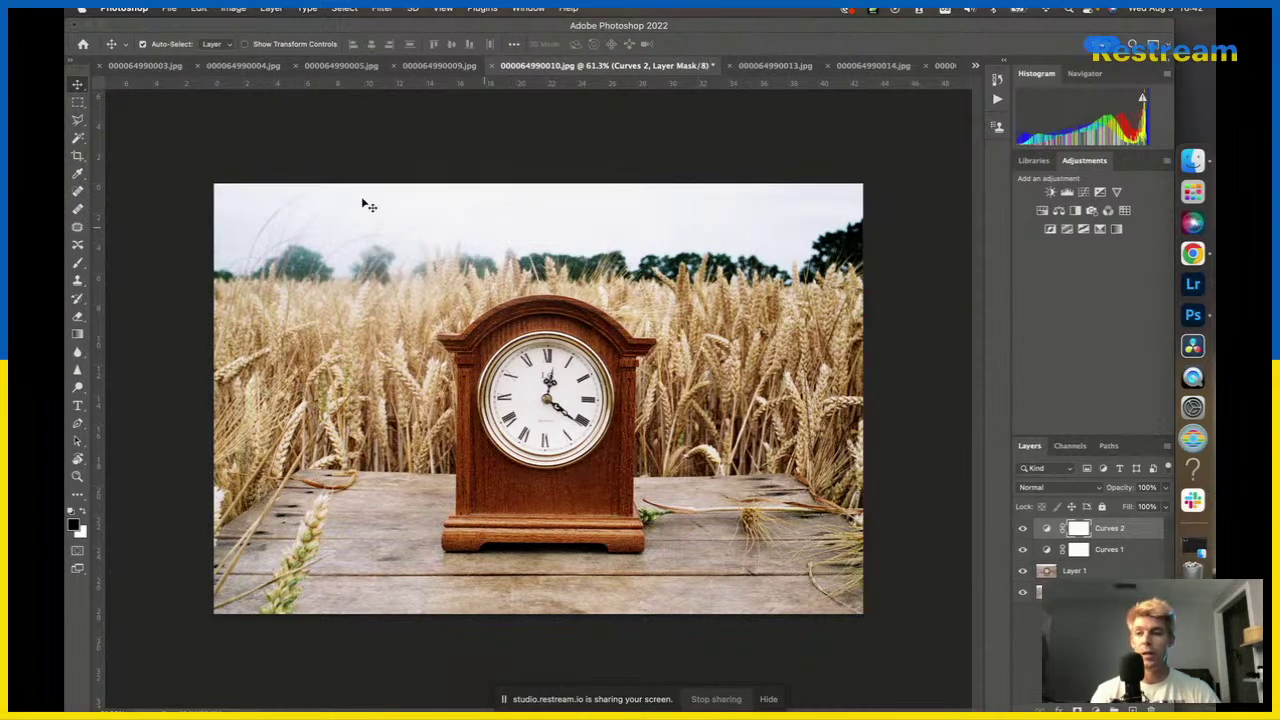
# Add a Curves layer to the bathroom photo 000064990013.jpg and set the RGB black point to input 23.
pyautogui.click(769, 66)
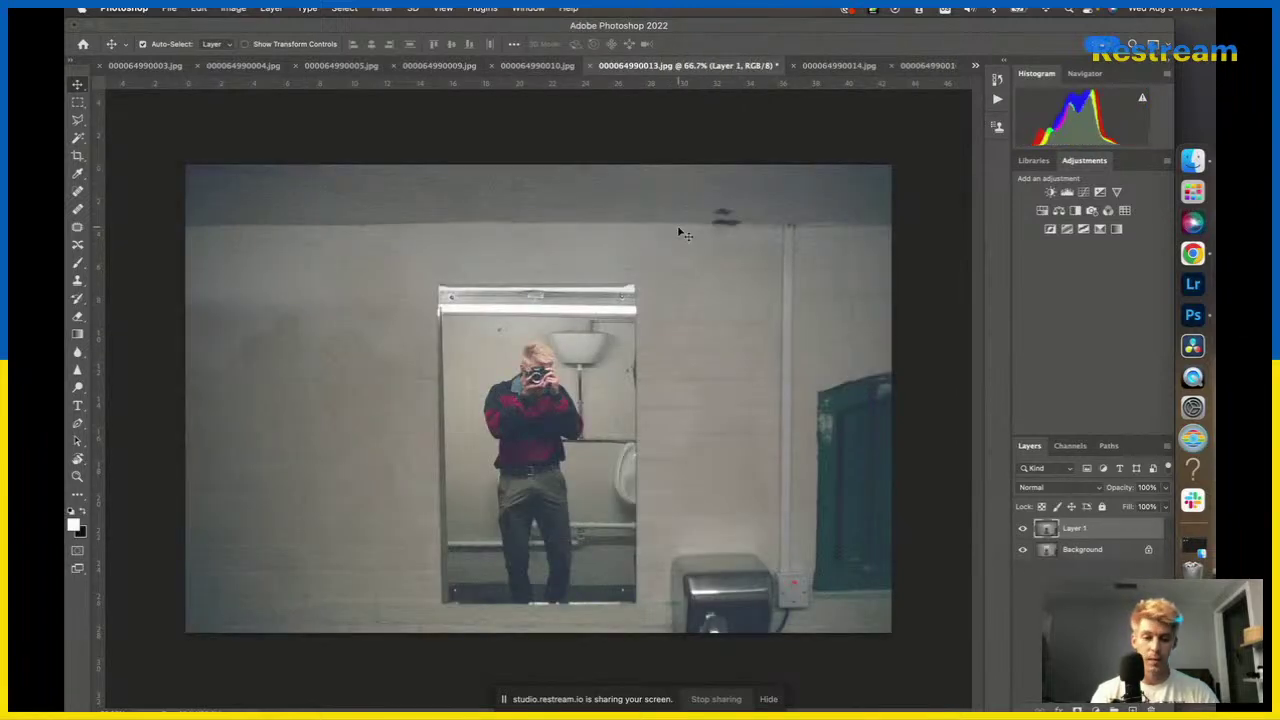
pyautogui.click(1084, 194)
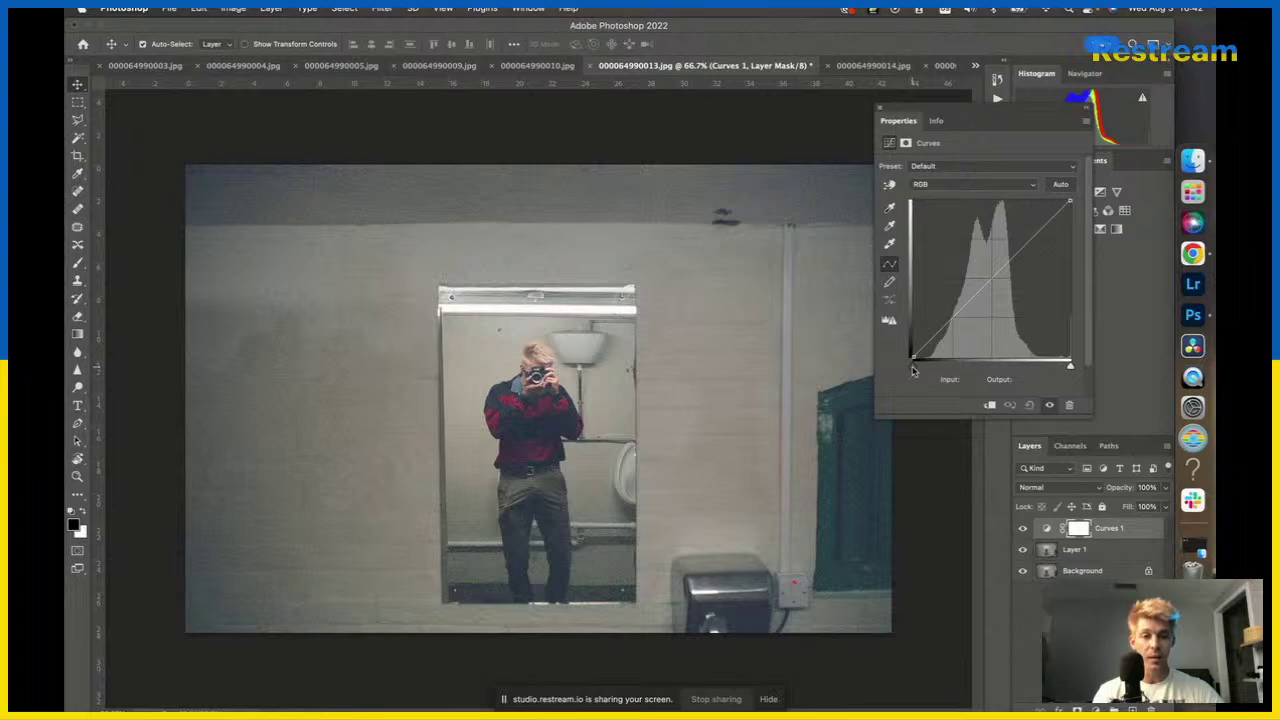
pyautogui.moveTo(913, 370); pyautogui.dragTo(928, 372)
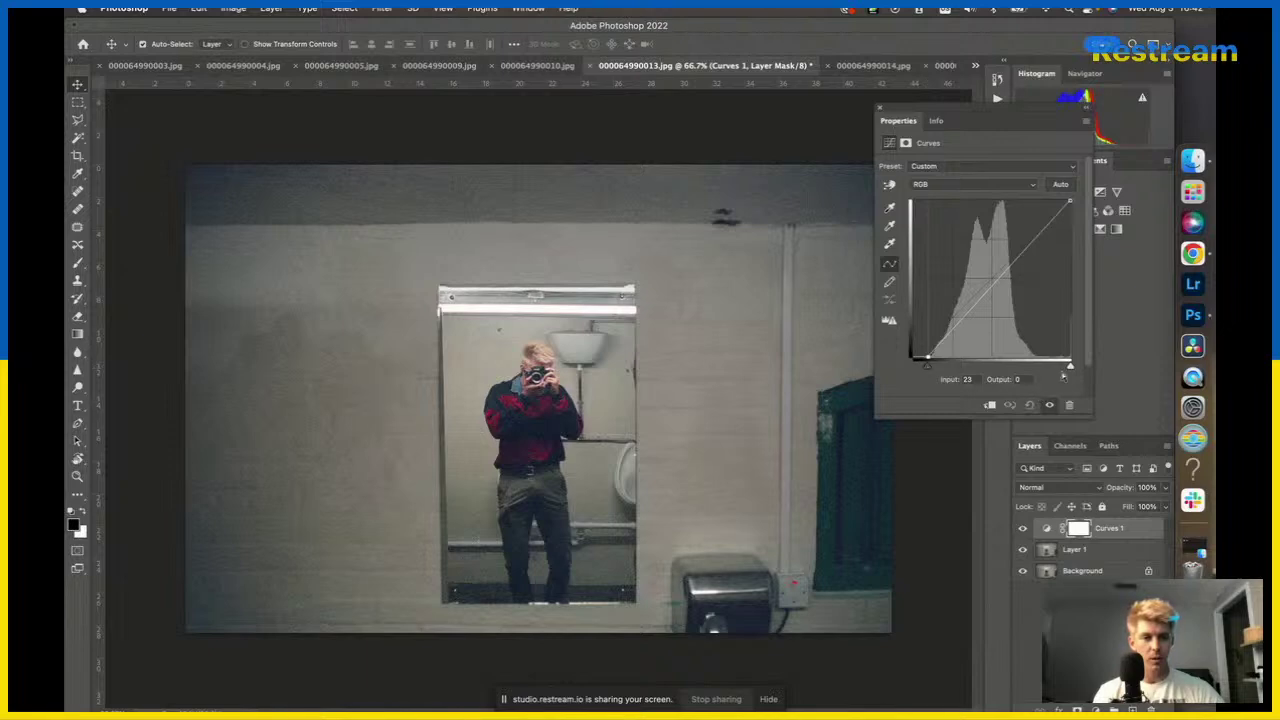
# On Curves 1, pull in the RGB white point, set a highlight point at input 169, output 189, and return the black point to input 0.
pyautogui.moveTo(1069, 370); pyautogui.dragTo(1046, 373)
pyautogui.click(989, 282)
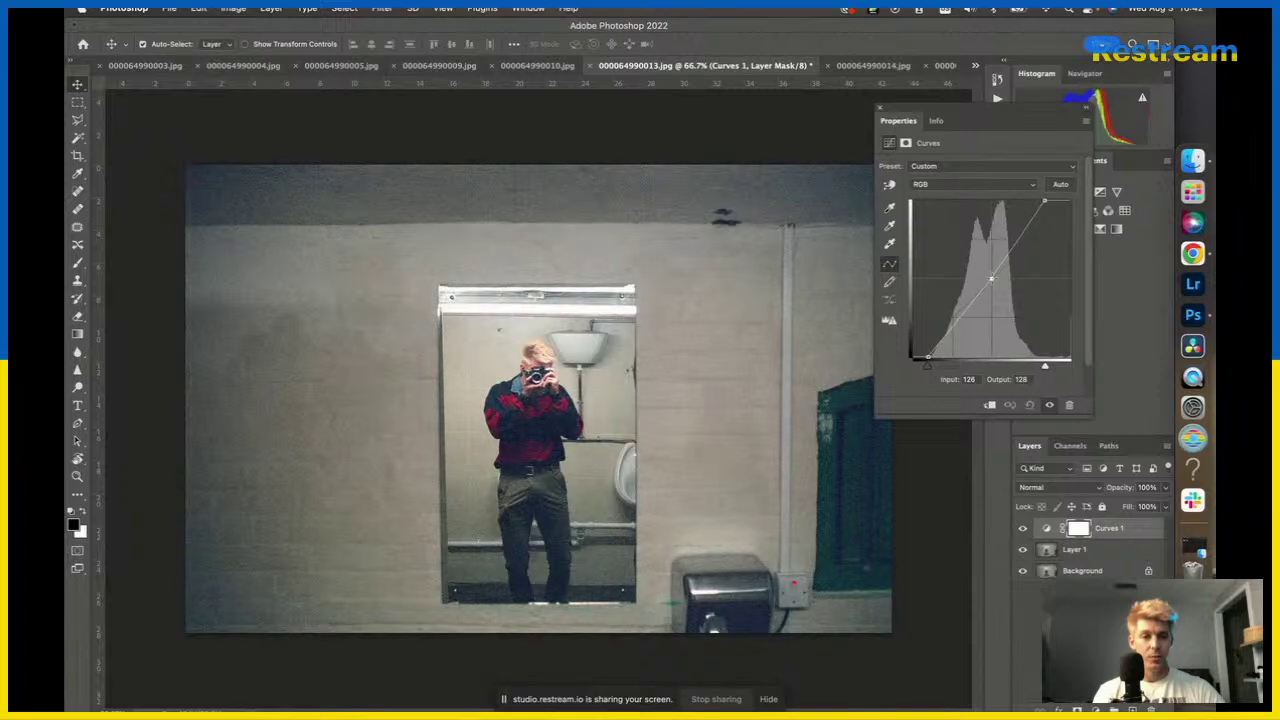
pyautogui.moveTo(990, 282); pyautogui.dragTo(1018, 240)
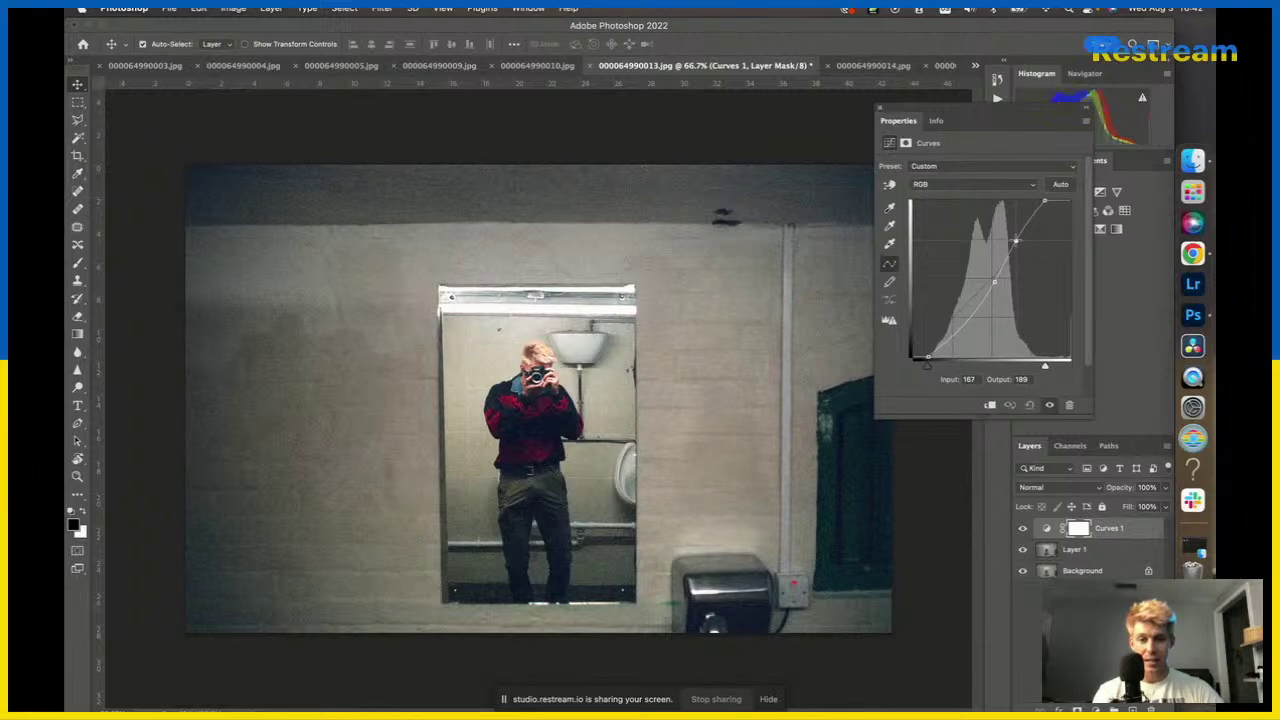
pyautogui.moveTo(1015, 241); pyautogui.dragTo(1017, 241)
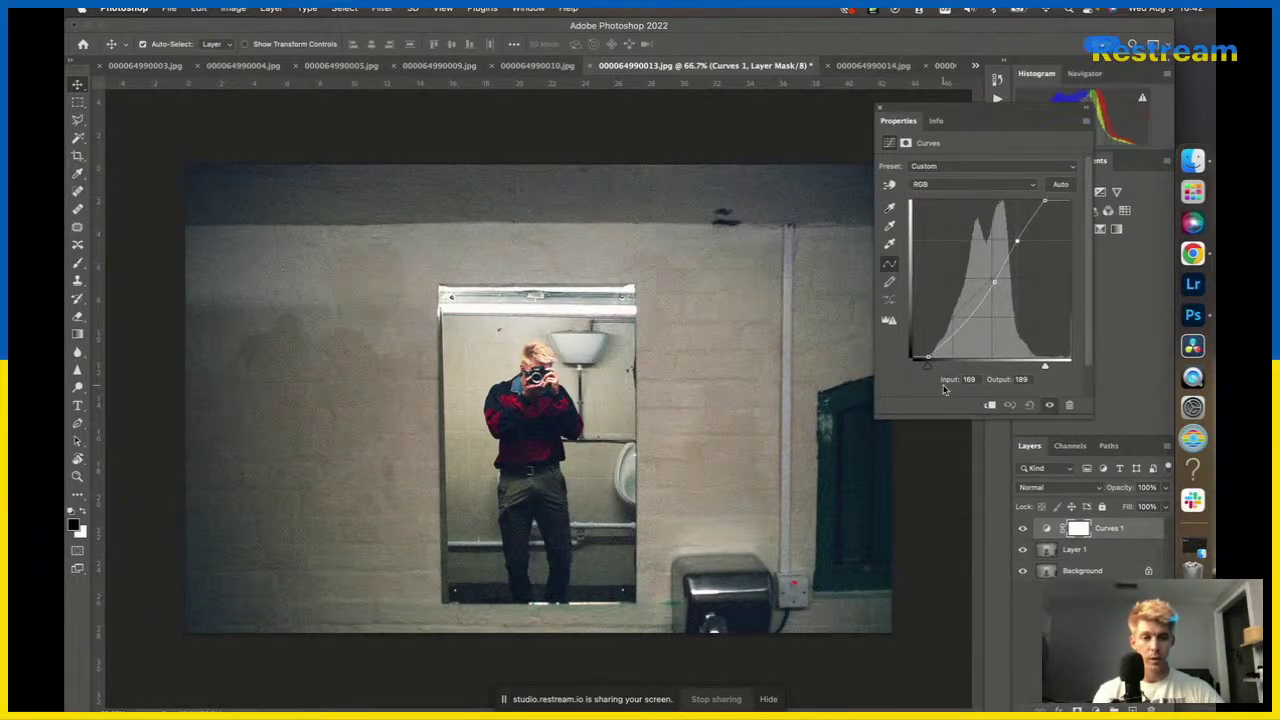
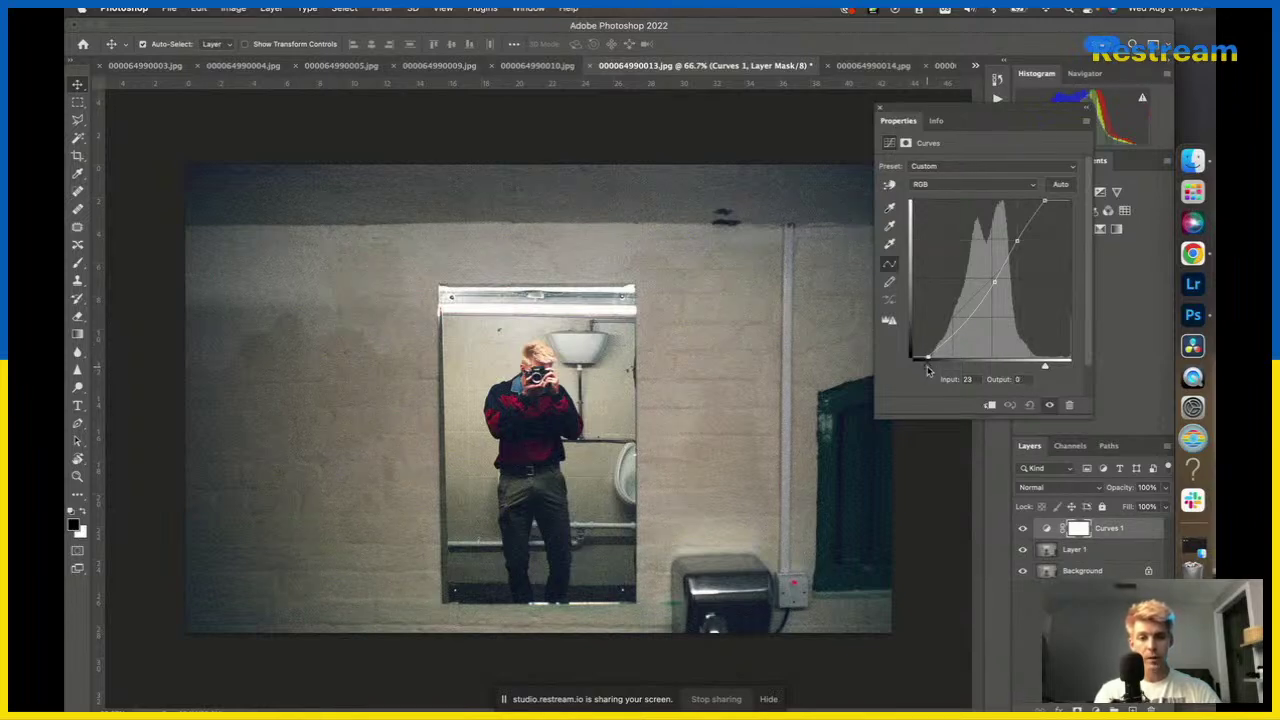
pyautogui.moveTo(928, 367); pyautogui.dragTo(912, 366)
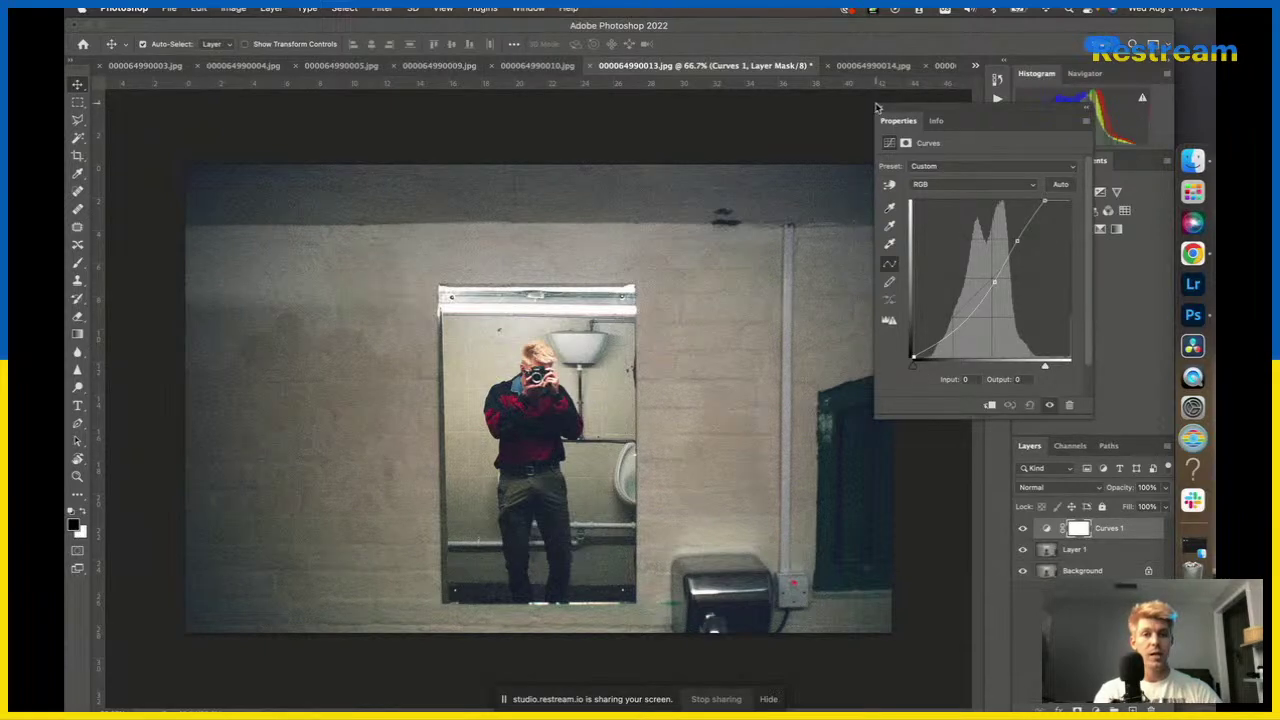
# Add a second Curves layer and set its Green channel's black point to input 18.
pyautogui.click(880, 107)
pyautogui.click(1085, 198)
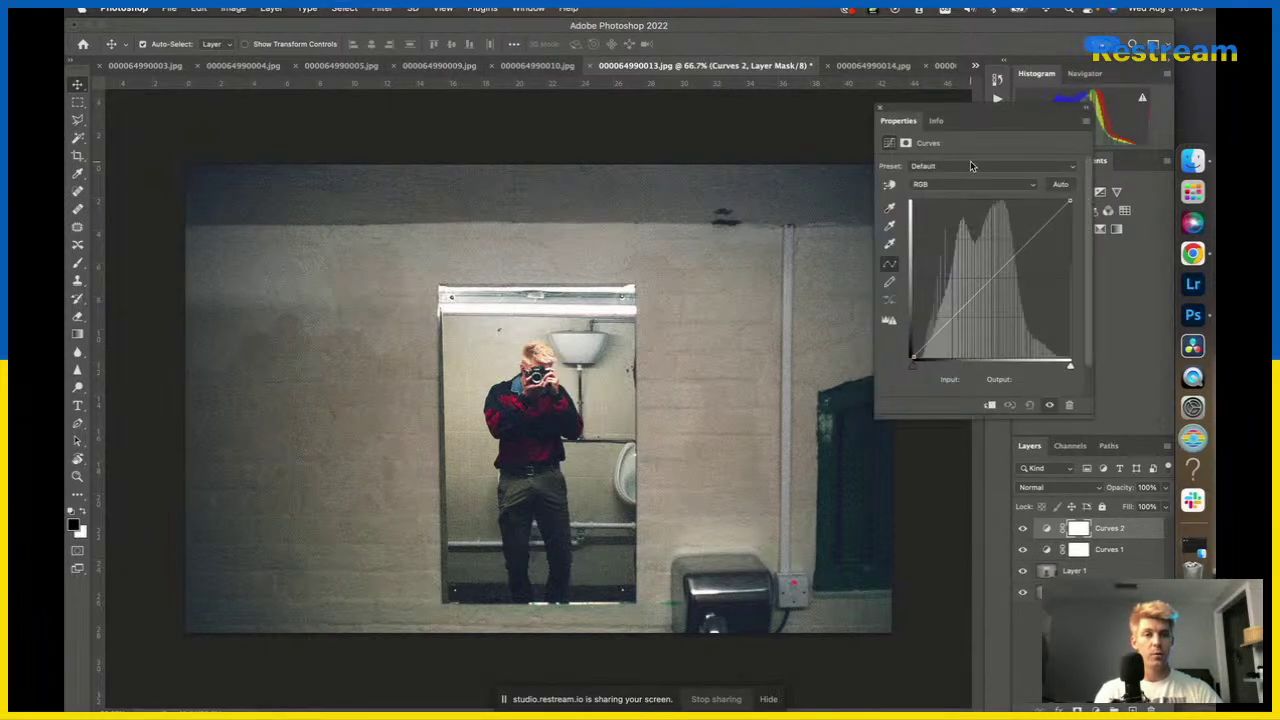
pyautogui.click(926, 186)
pyautogui.click(936, 229)
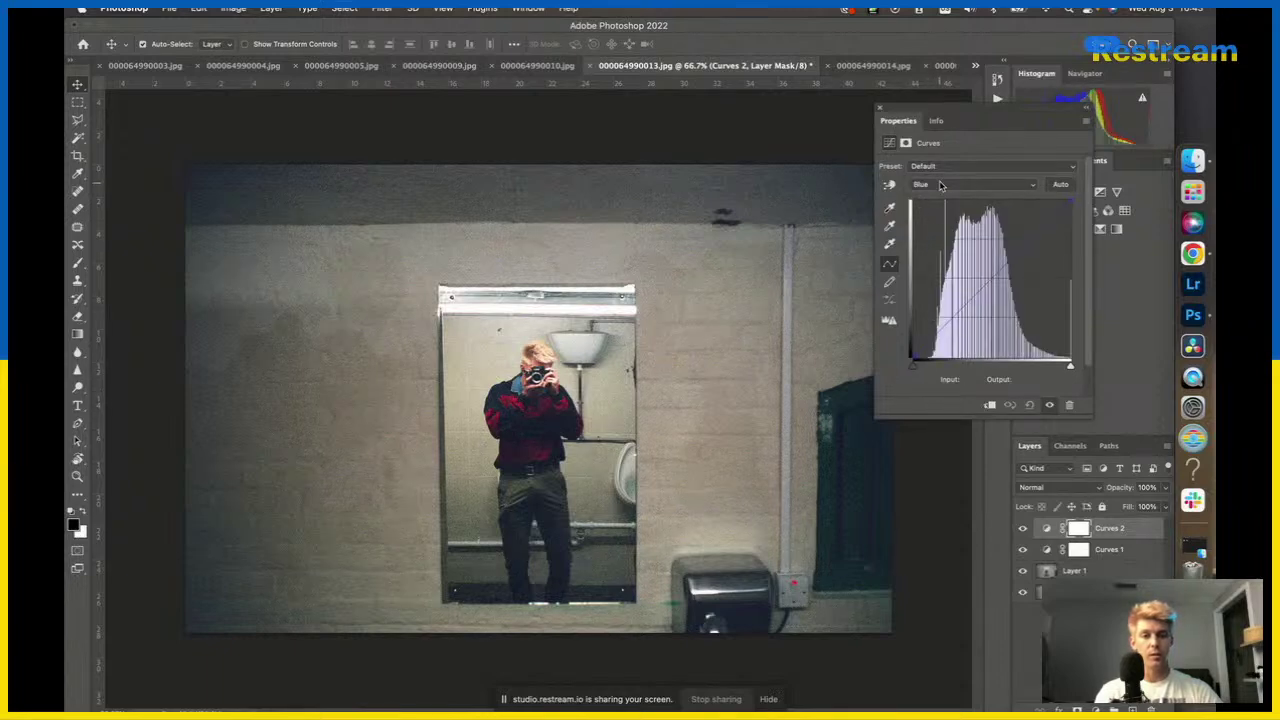
pyautogui.click(938, 185)
pyautogui.click(940, 176)
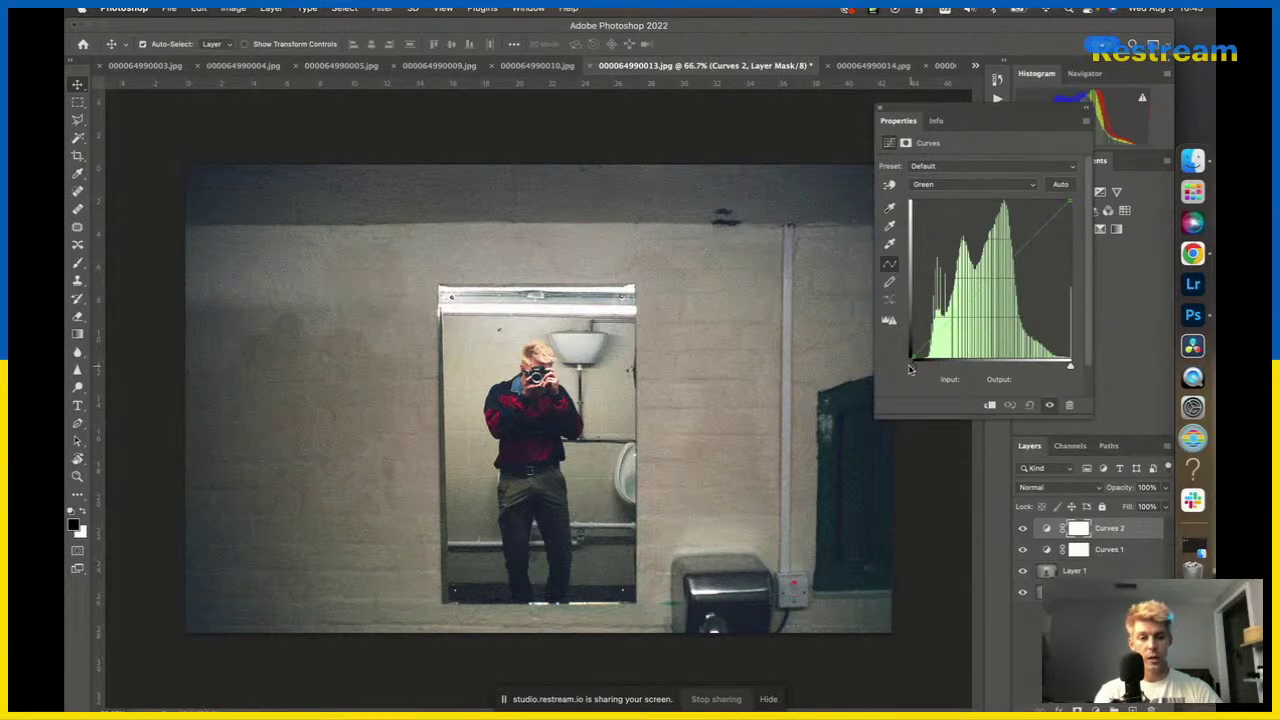
pyautogui.click(912, 368)
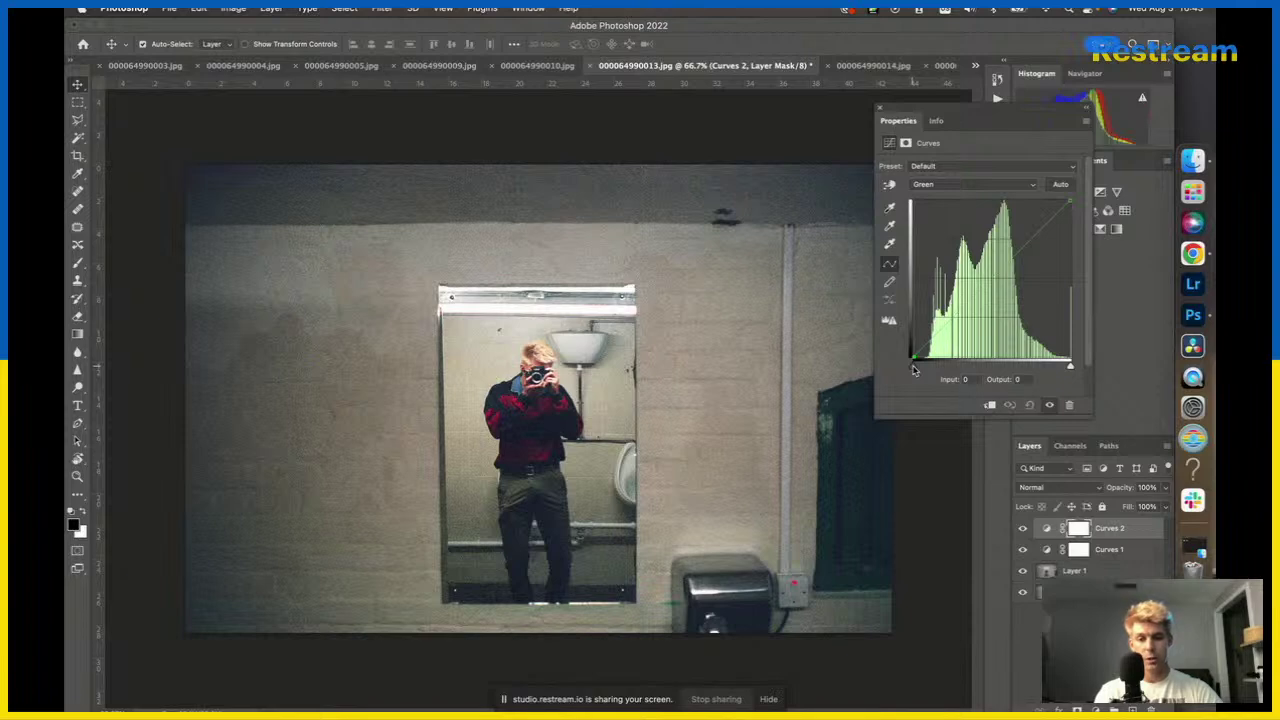
pyautogui.moveTo(912, 368); pyautogui.dragTo(925, 376)
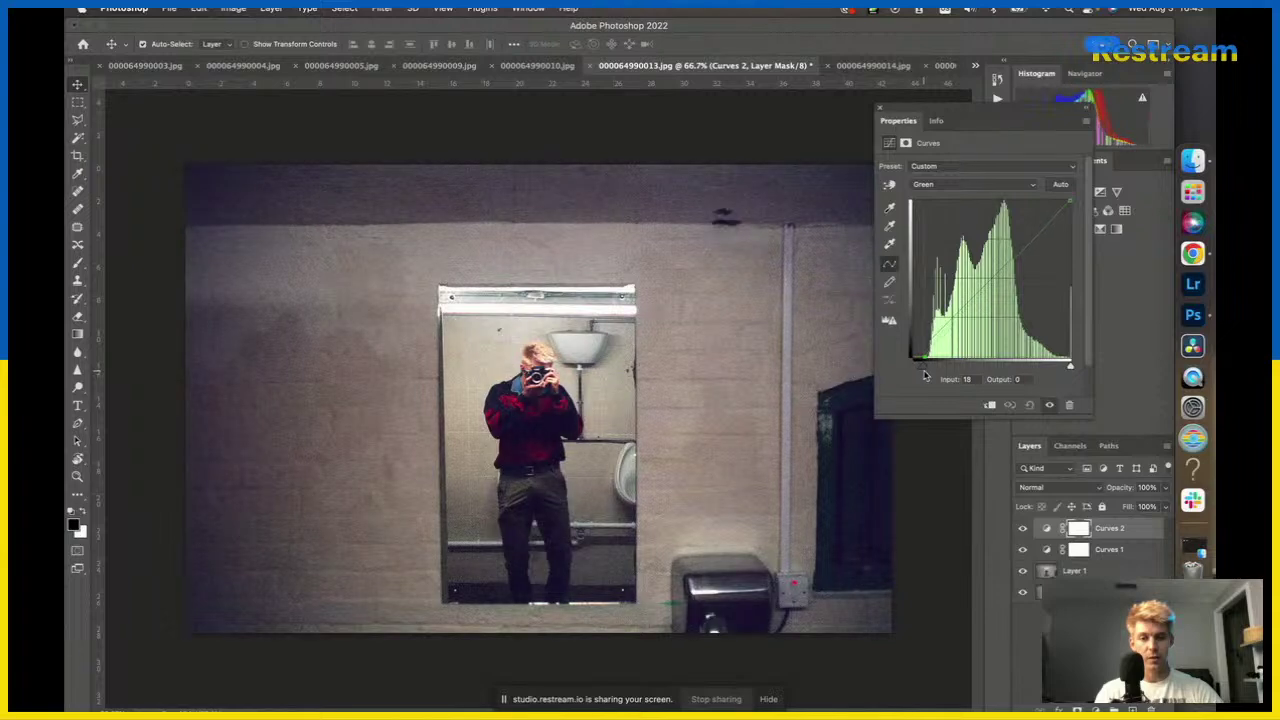
# Set the Red channel's black point on Curves 2 to input 10.
pyautogui.click(945, 184)
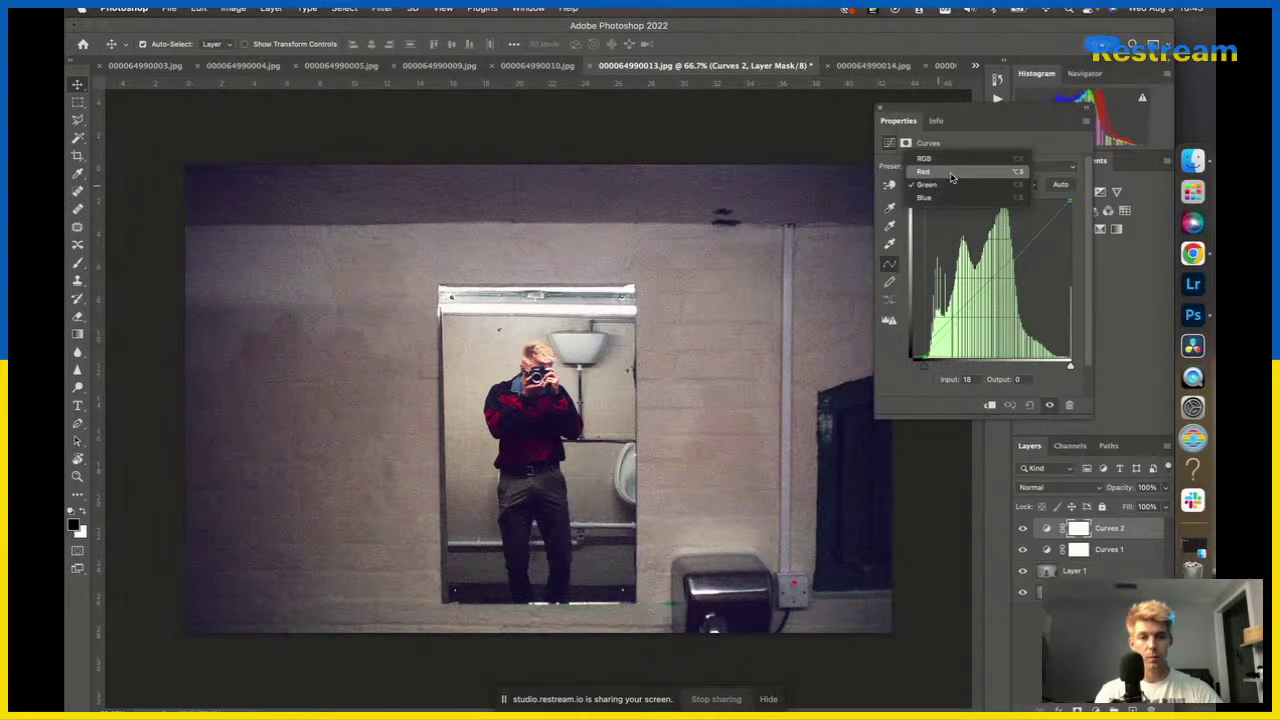
pyautogui.click(947, 172)
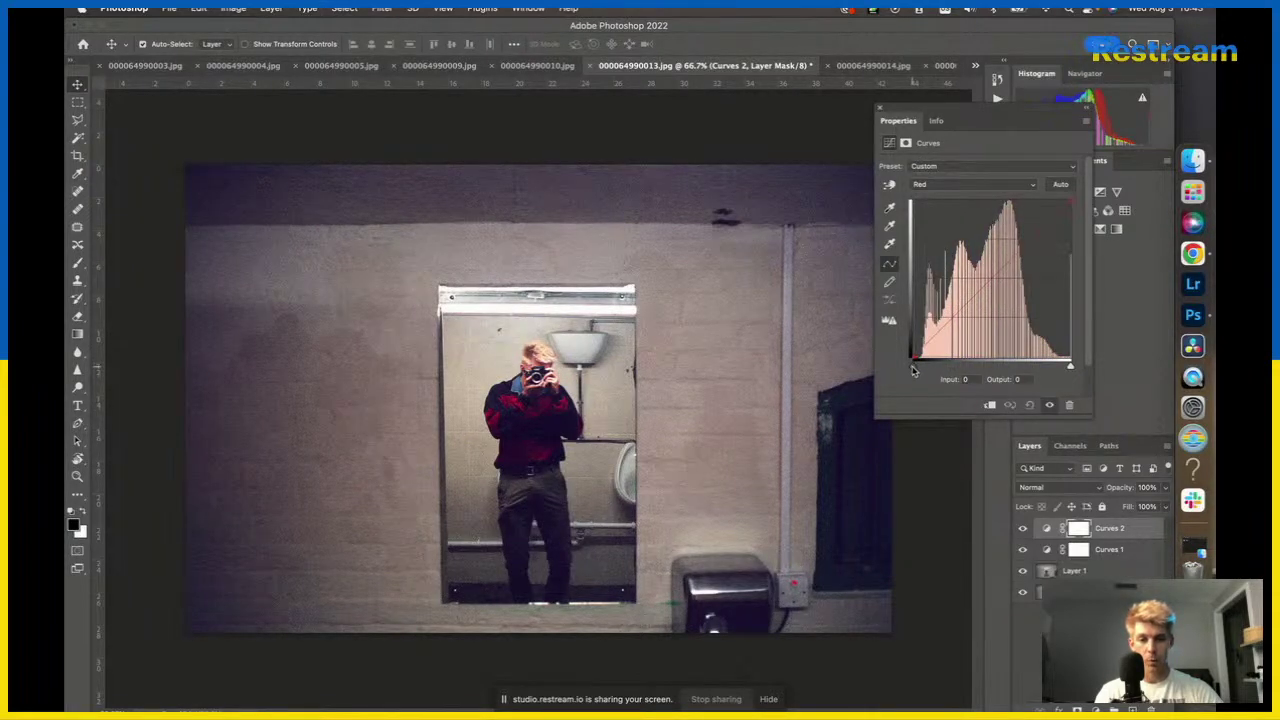
pyautogui.moveTo(917, 370); pyautogui.dragTo(921, 370)
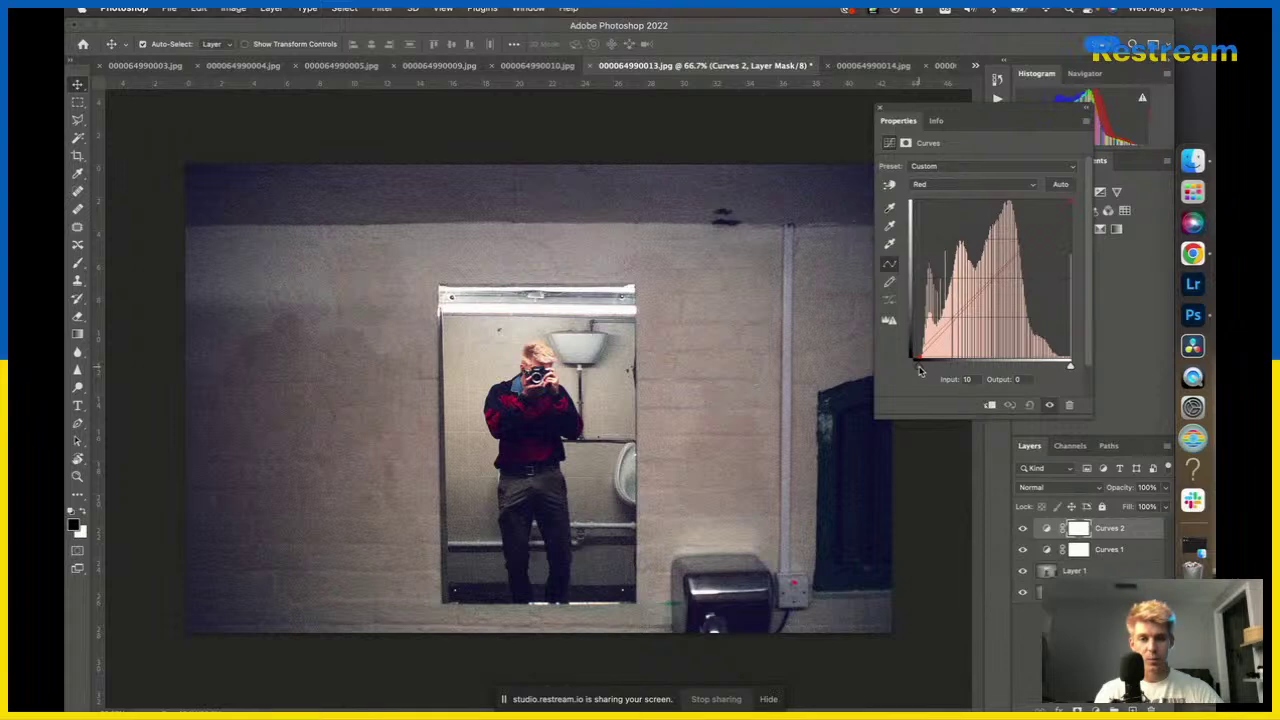
# Move the Blue channel's black point on Curves 2 inward and anchor its highlights at input 193, output 191.
pyautogui.click(928, 180)
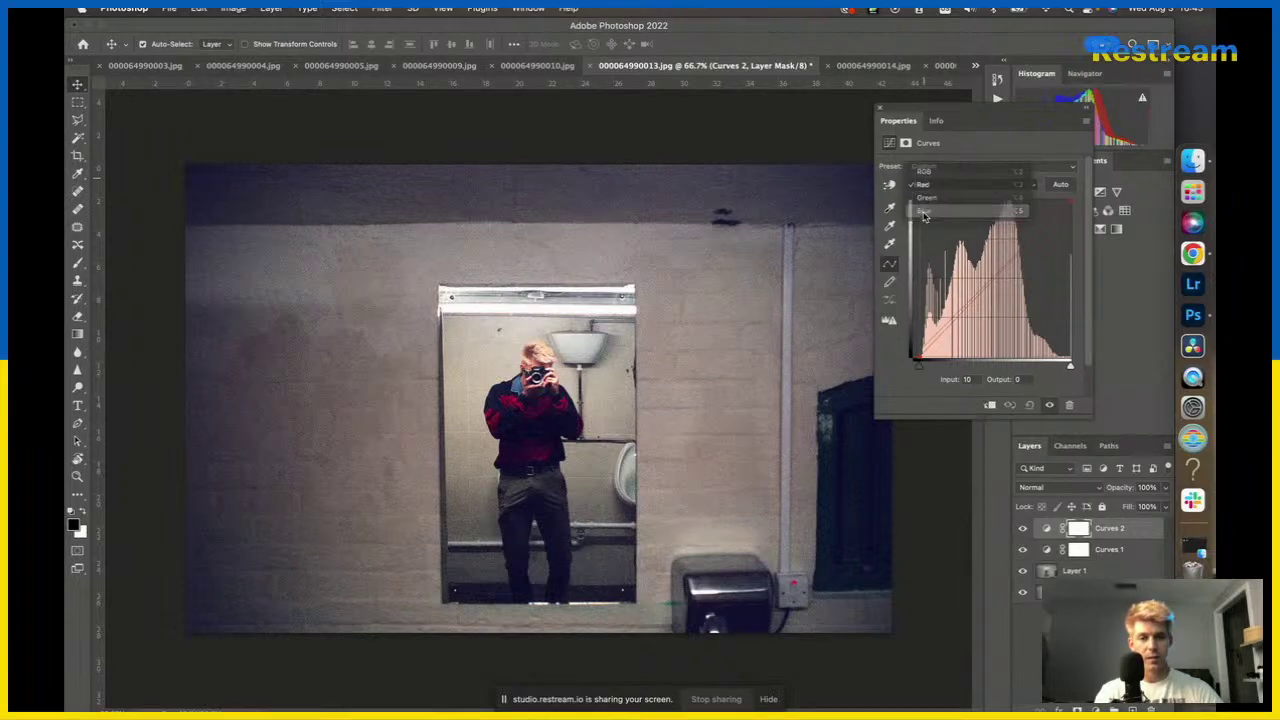
pyautogui.click(922, 210)
pyautogui.moveTo(1025, 243); pyautogui.dragTo(943, 375)
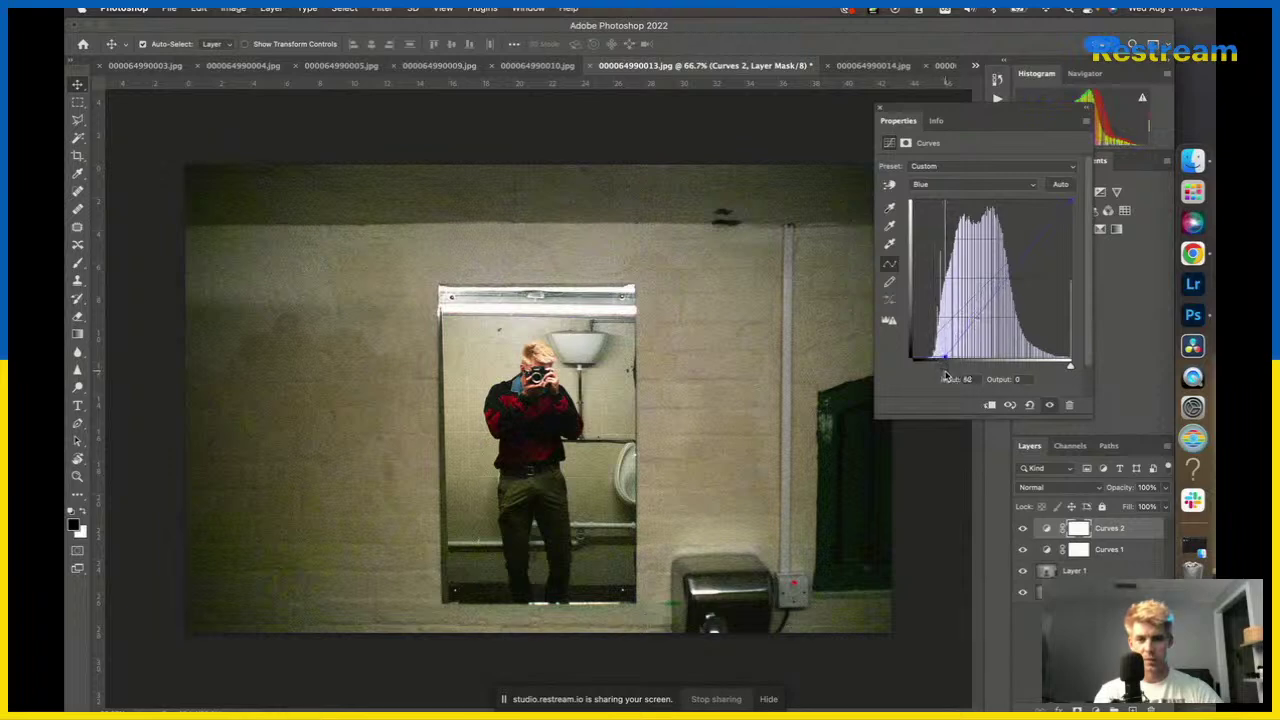
pyautogui.click(1031, 238)
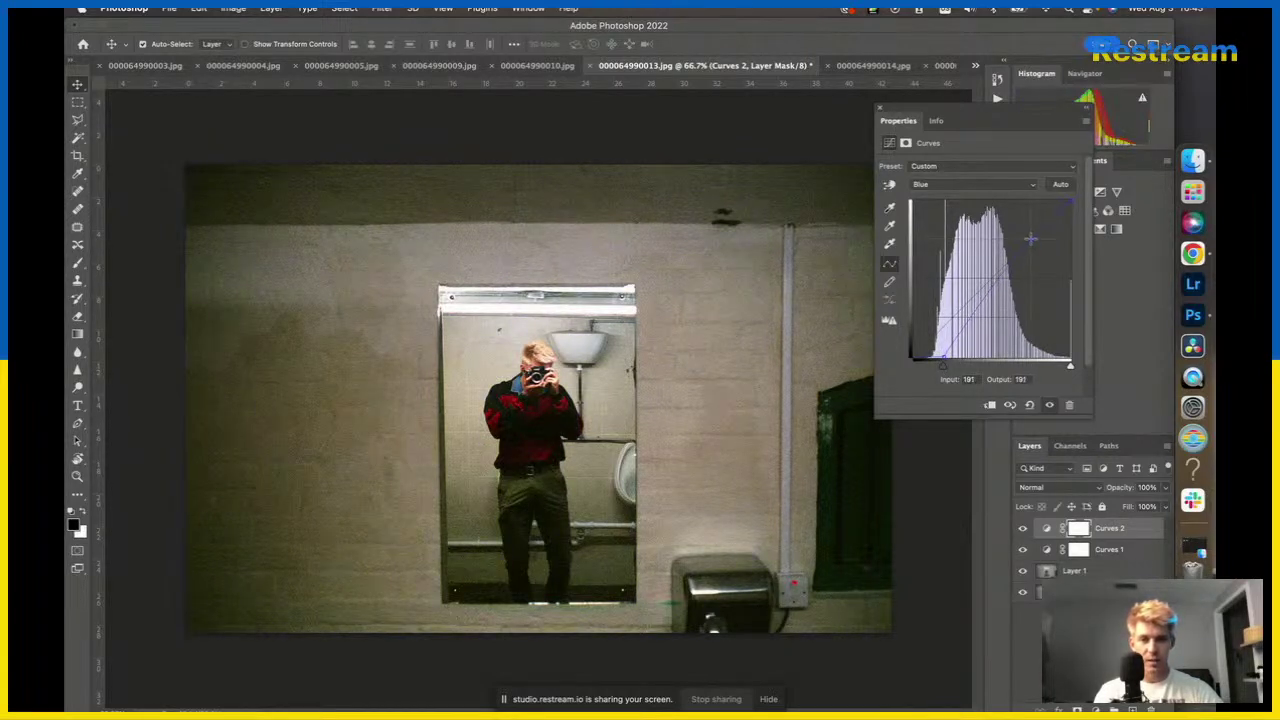
# Try to lower the Green channel's midtones on Curves 2 and undo the change.
pyautogui.click(934, 186)
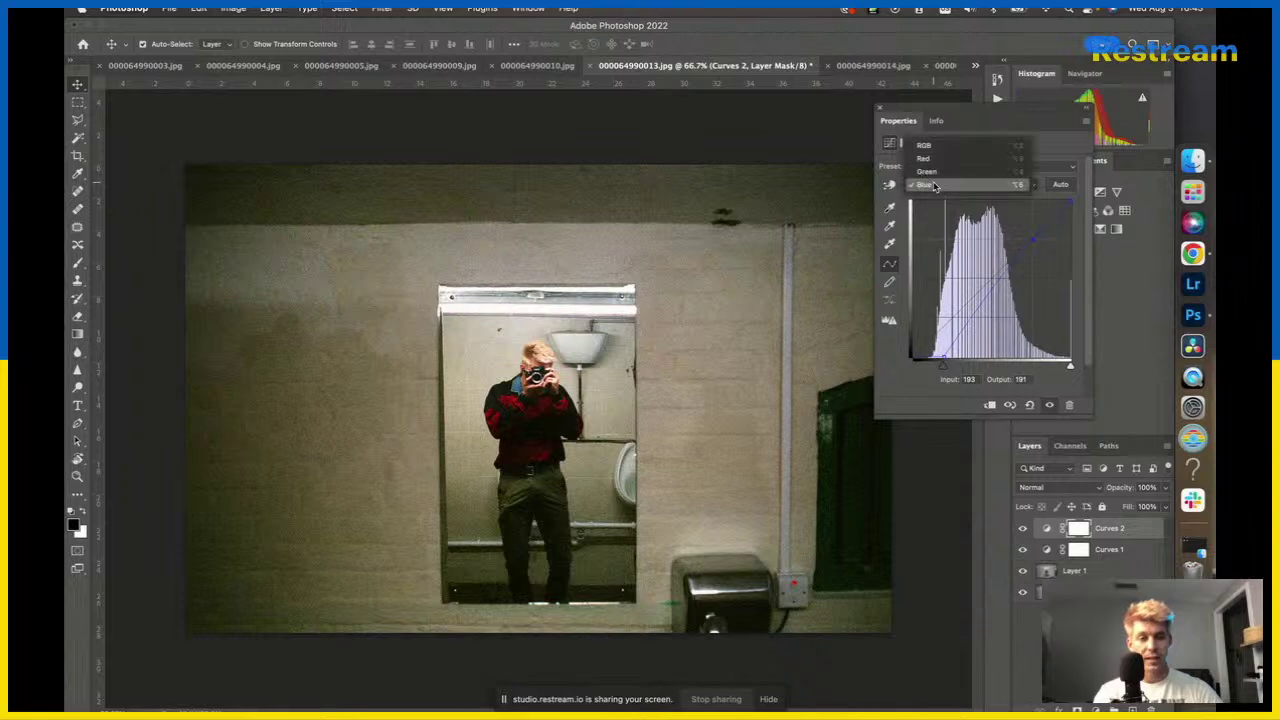
pyautogui.click(942, 172)
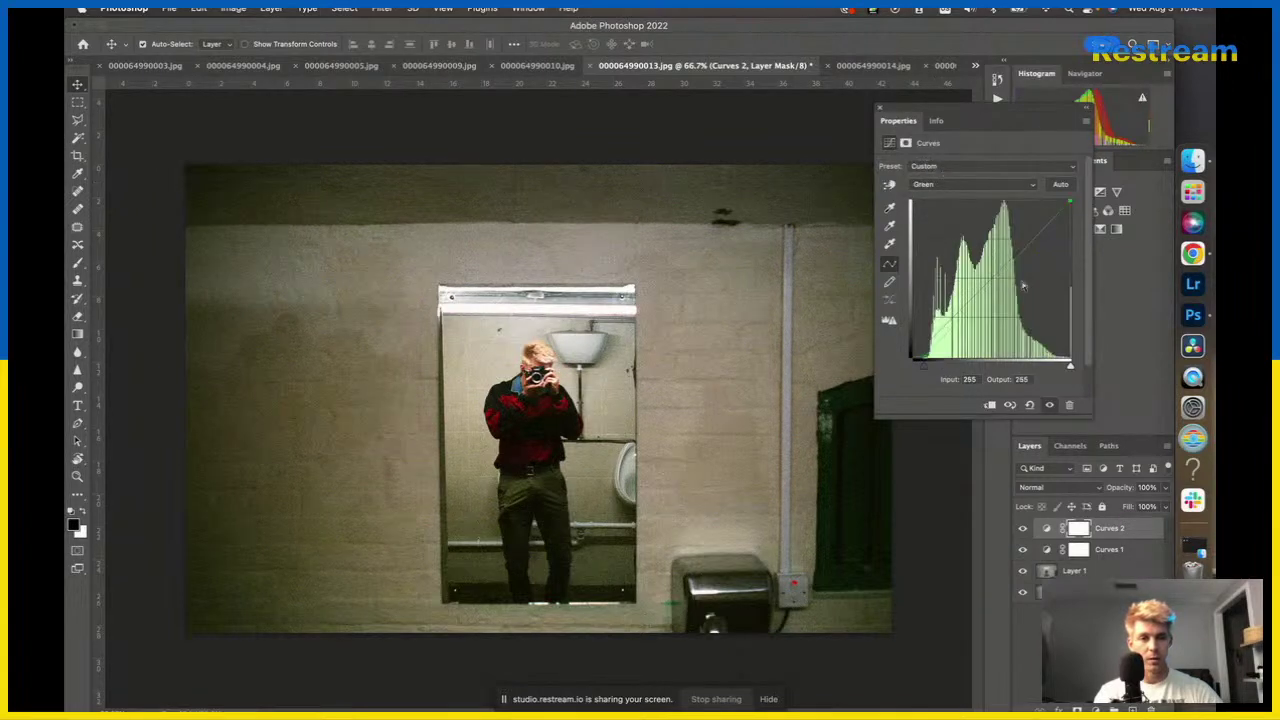
pyautogui.moveTo(990, 277); pyautogui.dragTo(1012, 283)
pyautogui.press('super+z')
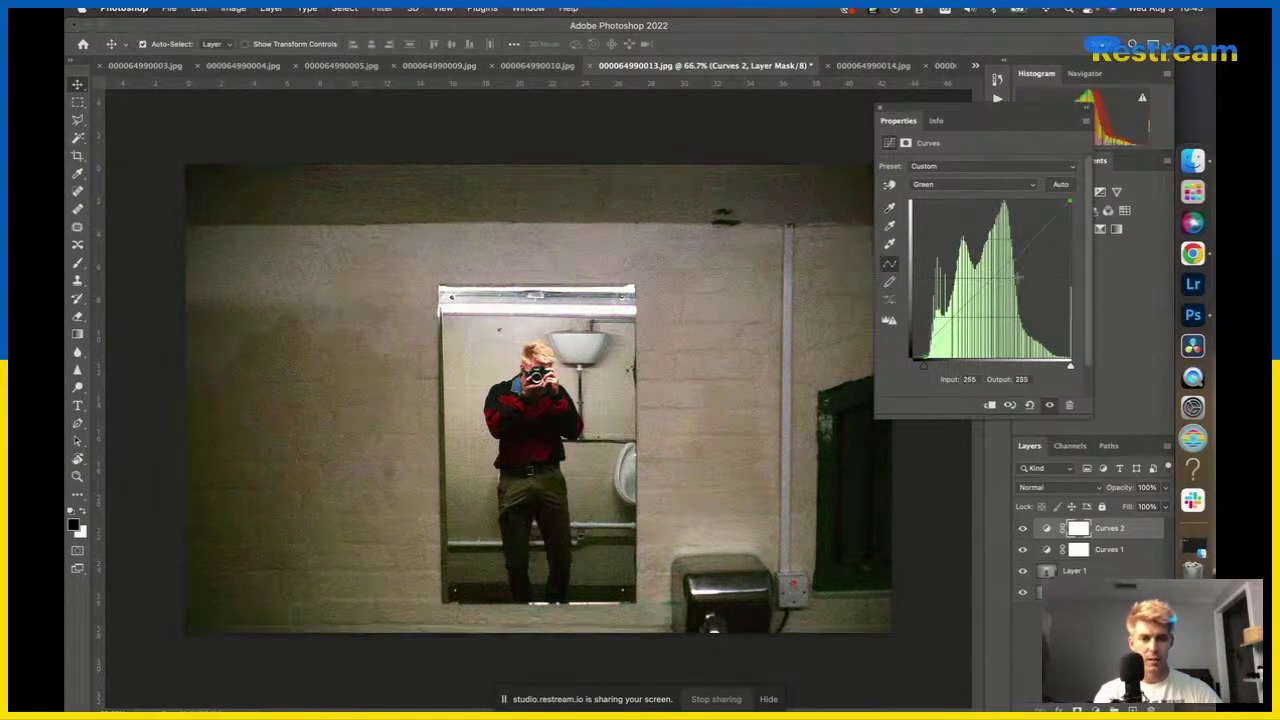
pyautogui.moveTo(1070, 367)
pyautogui.mouseDown()
pyautogui.moveTo(1038, 367)
pyautogui.moveTo(1071, 368)
pyautogui.mouseUp()
# Shape the Red channel on Curves 2 with shadow and midtone points and a lowered highlight point at input 222, output 178.
pyautogui.click(955, 184)
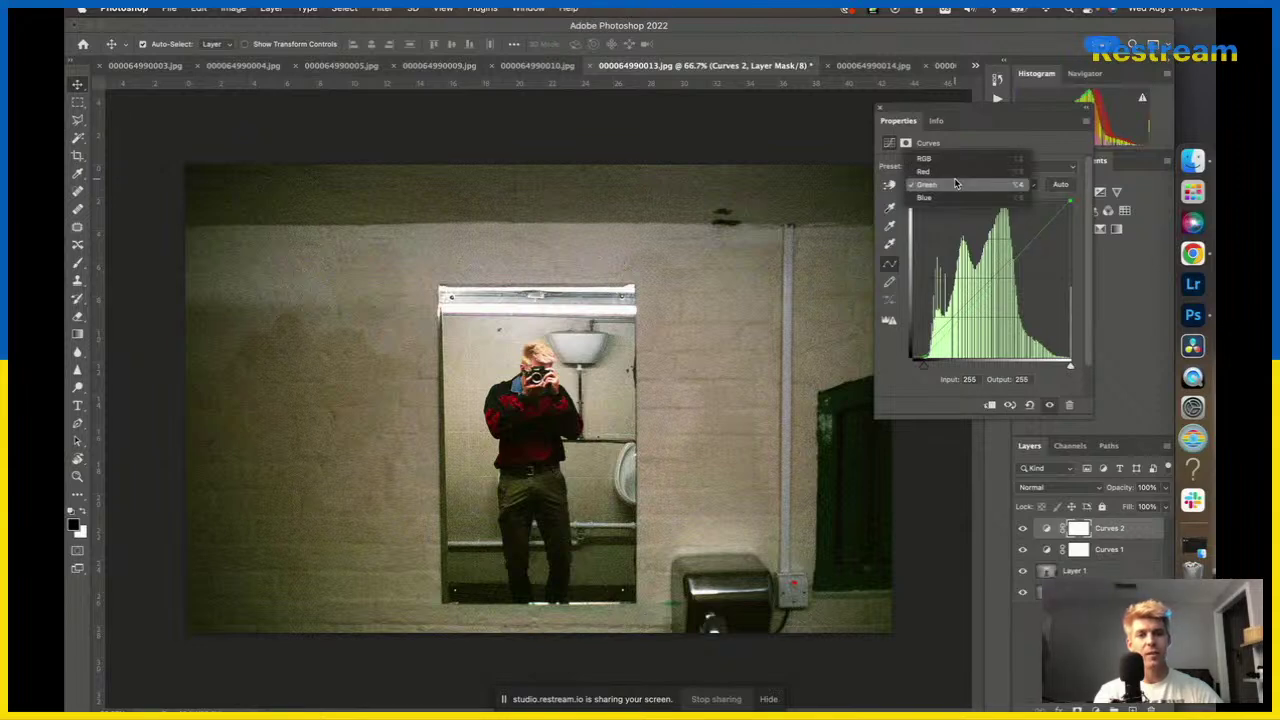
pyautogui.click(923, 171)
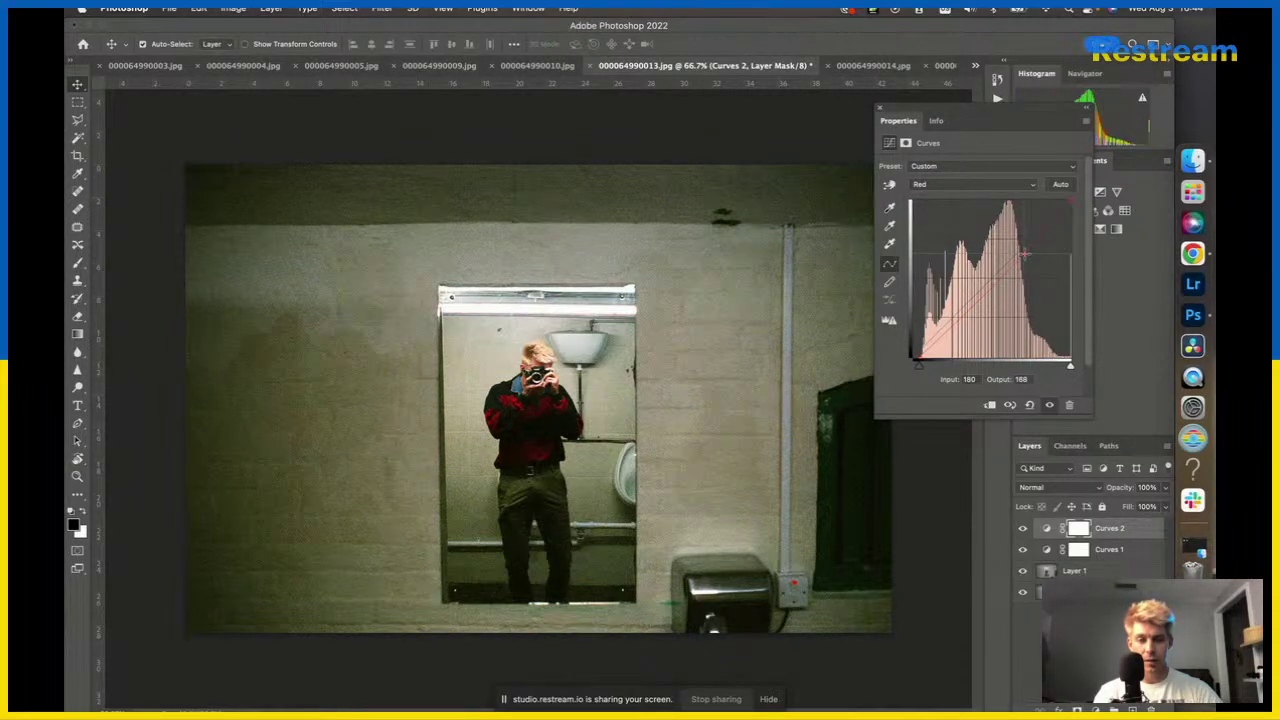
pyautogui.moveTo(1024, 254); pyautogui.dragTo(993, 278)
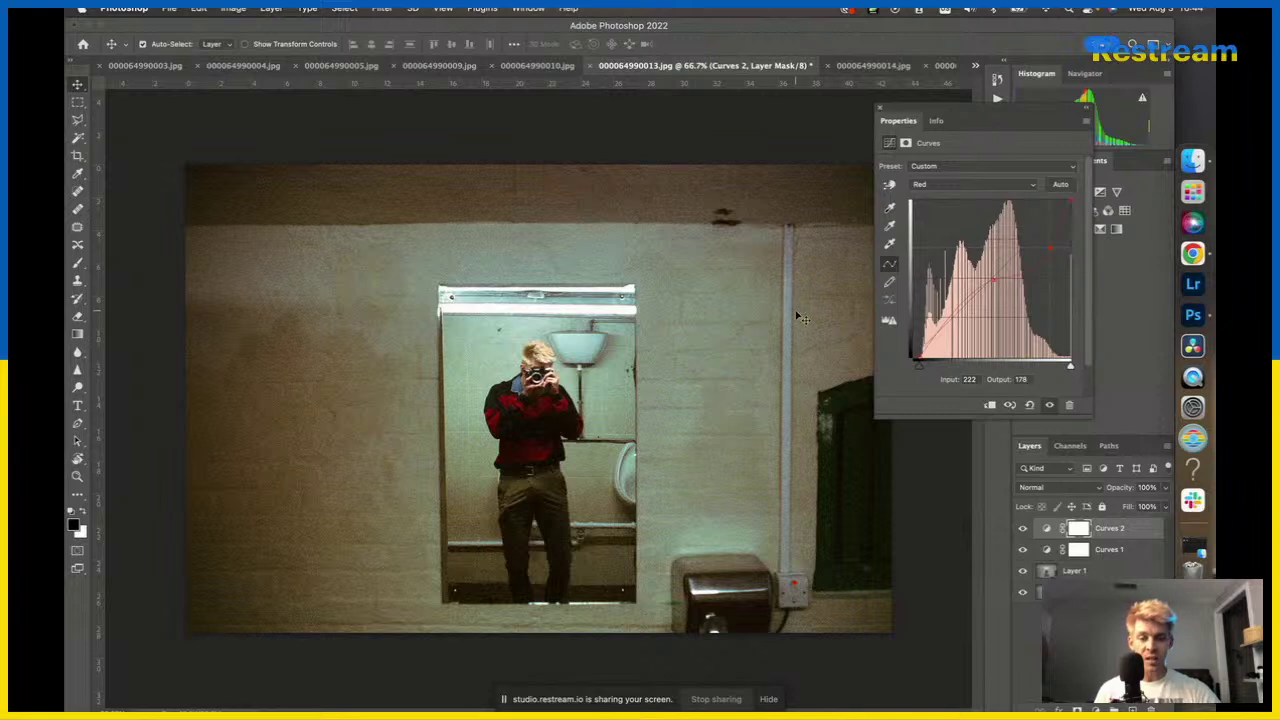
# Brighten the RGB curve of Curves 2 with points at input 122, output 137 and input 60, output 67.
pyautogui.scroll(-5, 803, 316)
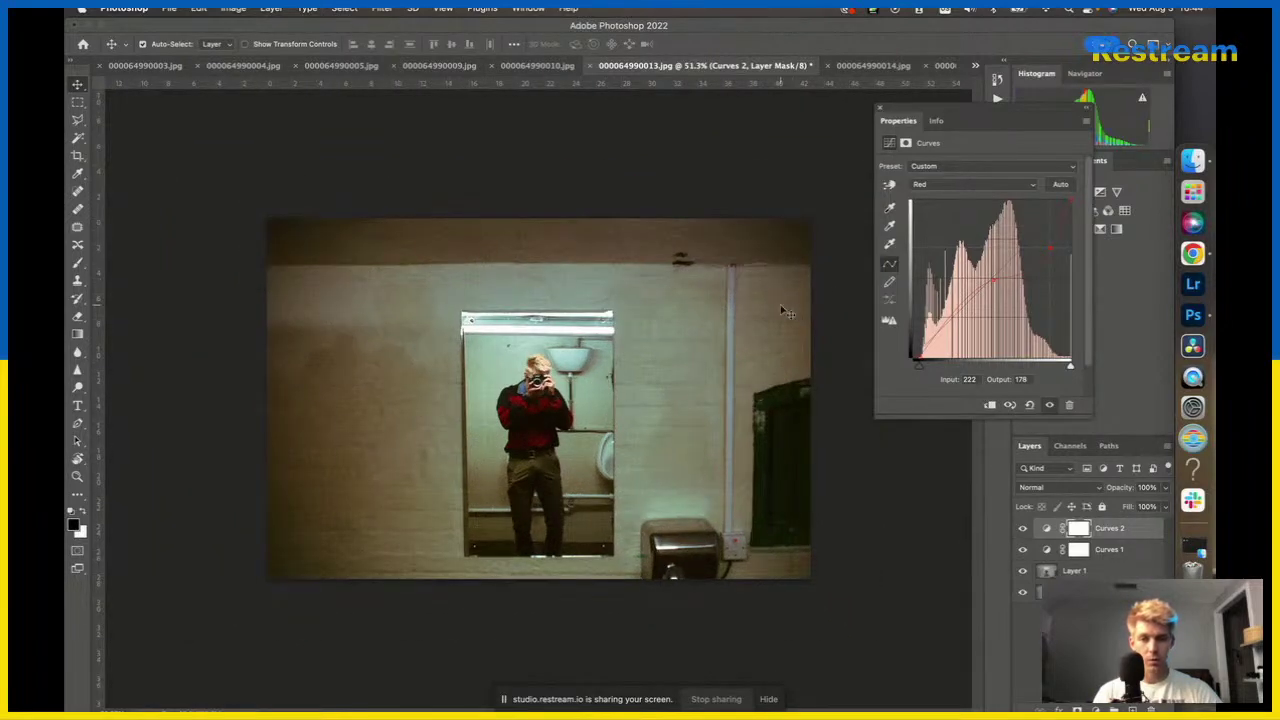
pyautogui.click(608, 340)
pyautogui.scroll(-2, 608, 340)
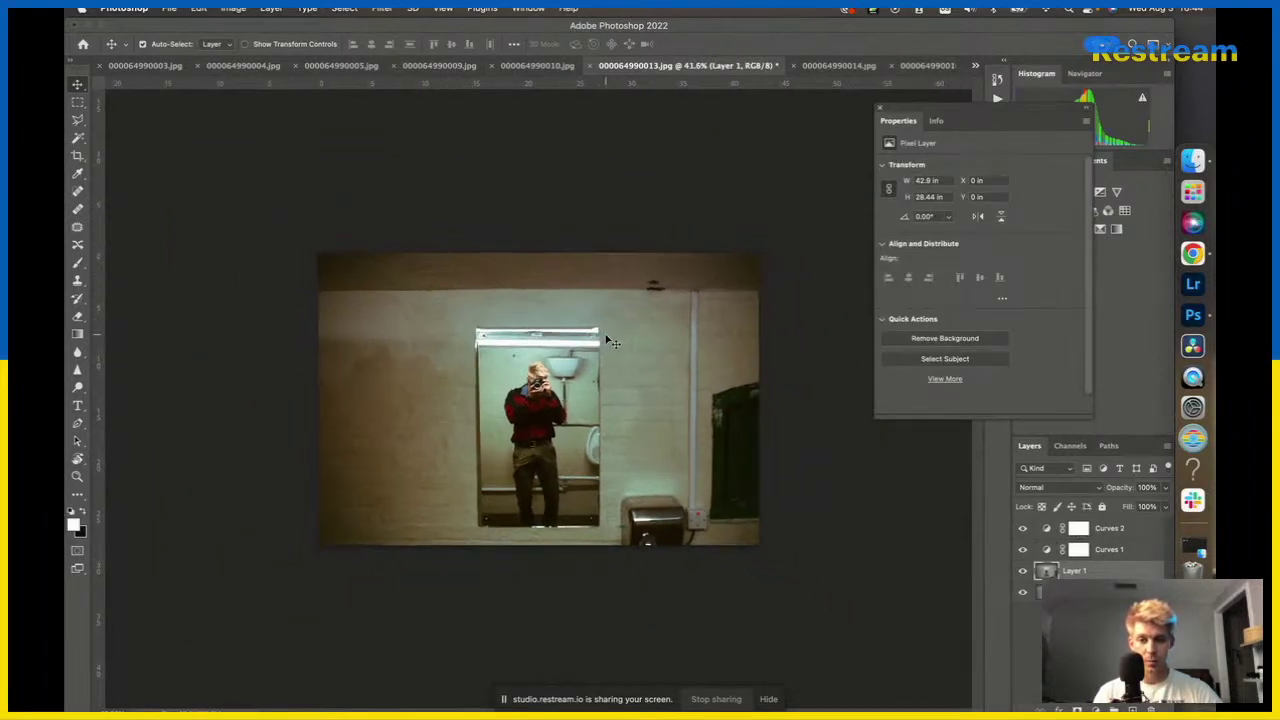
pyautogui.scroll(2, 622, 334)
pyautogui.scroll(2, 622, 334)
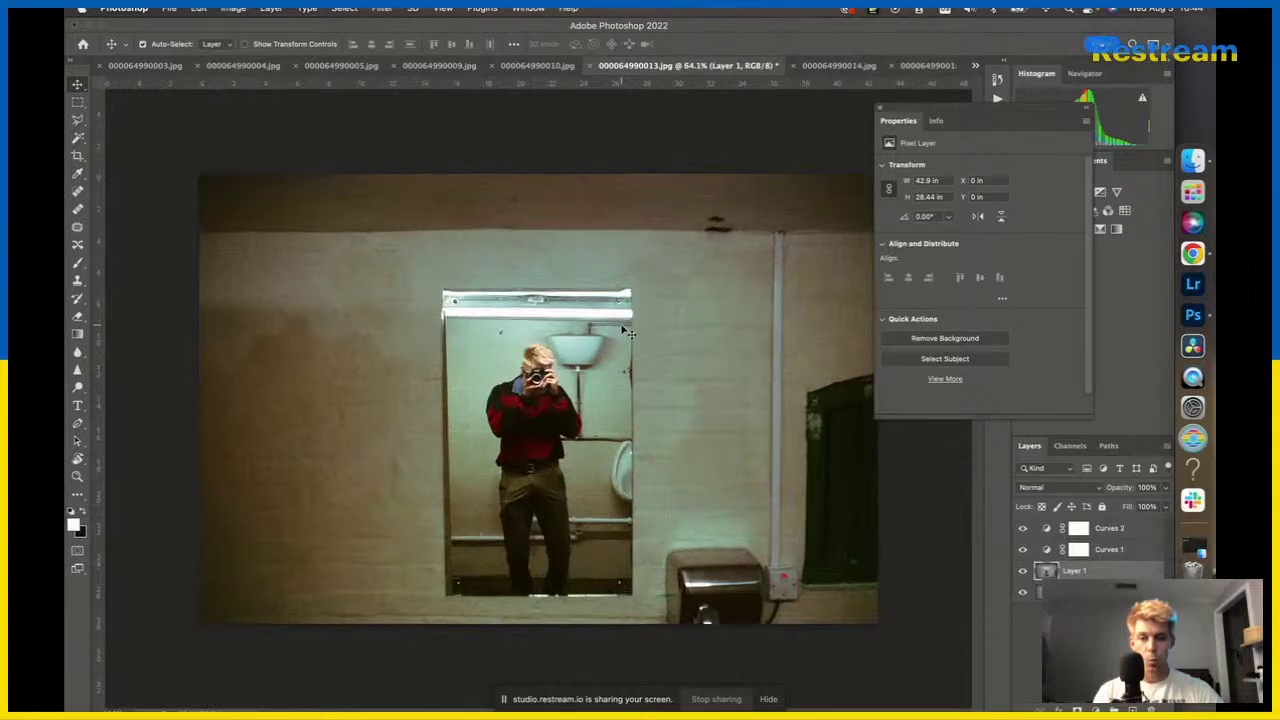
pyautogui.scroll(-3, 622, 334)
pyautogui.click(1110, 533)
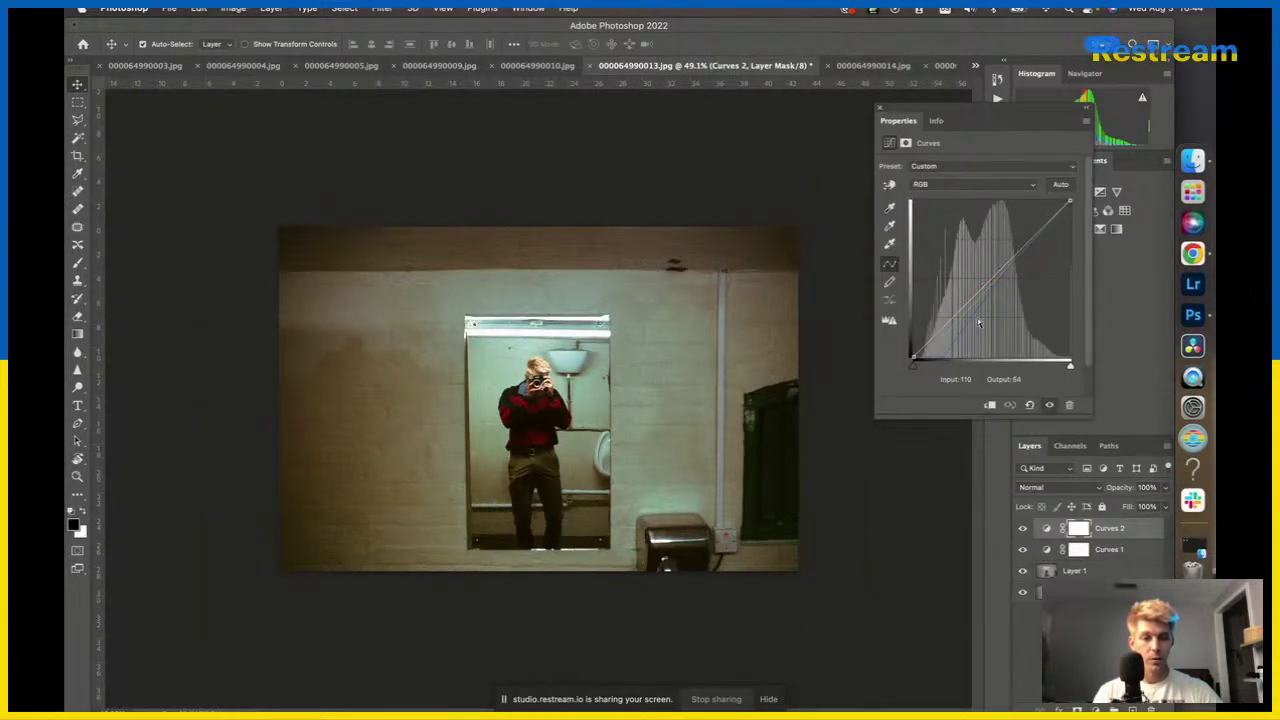
pyautogui.moveTo(994, 274)
pyautogui.mouseDown()
pyautogui.moveTo(975, 266)
pyautogui.moveTo(987, 273)
pyautogui.mouseUp()
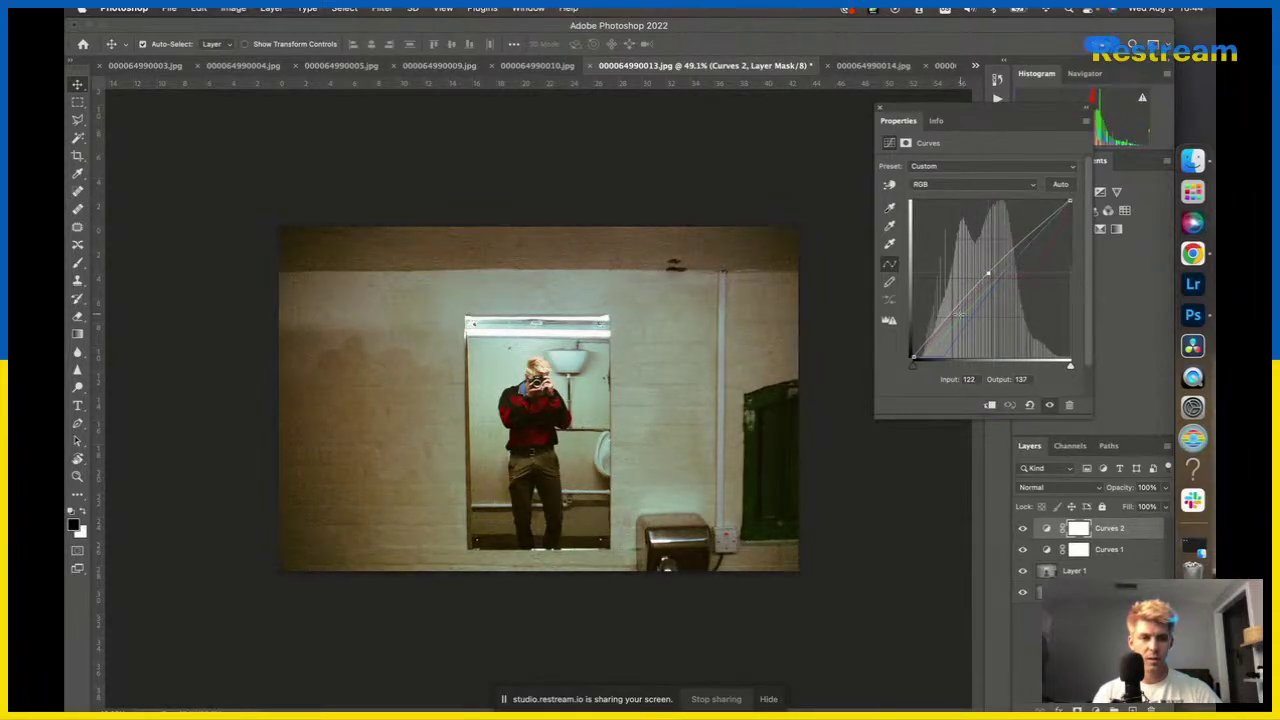
pyautogui.moveTo(958, 314); pyautogui.dragTo(950, 316)
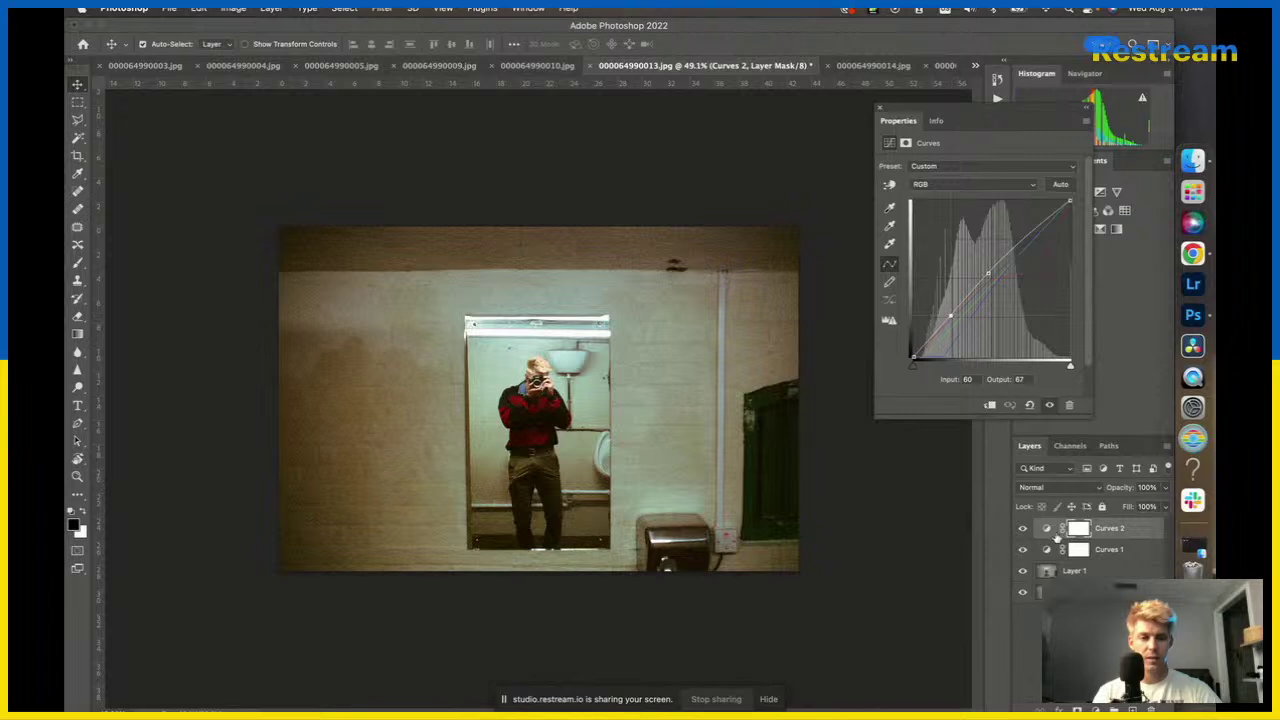
# Compare the photo with and without Curves 2 and examine the mirror reflection up close.
pyautogui.click(1022, 528)
pyautogui.click(1022, 528)
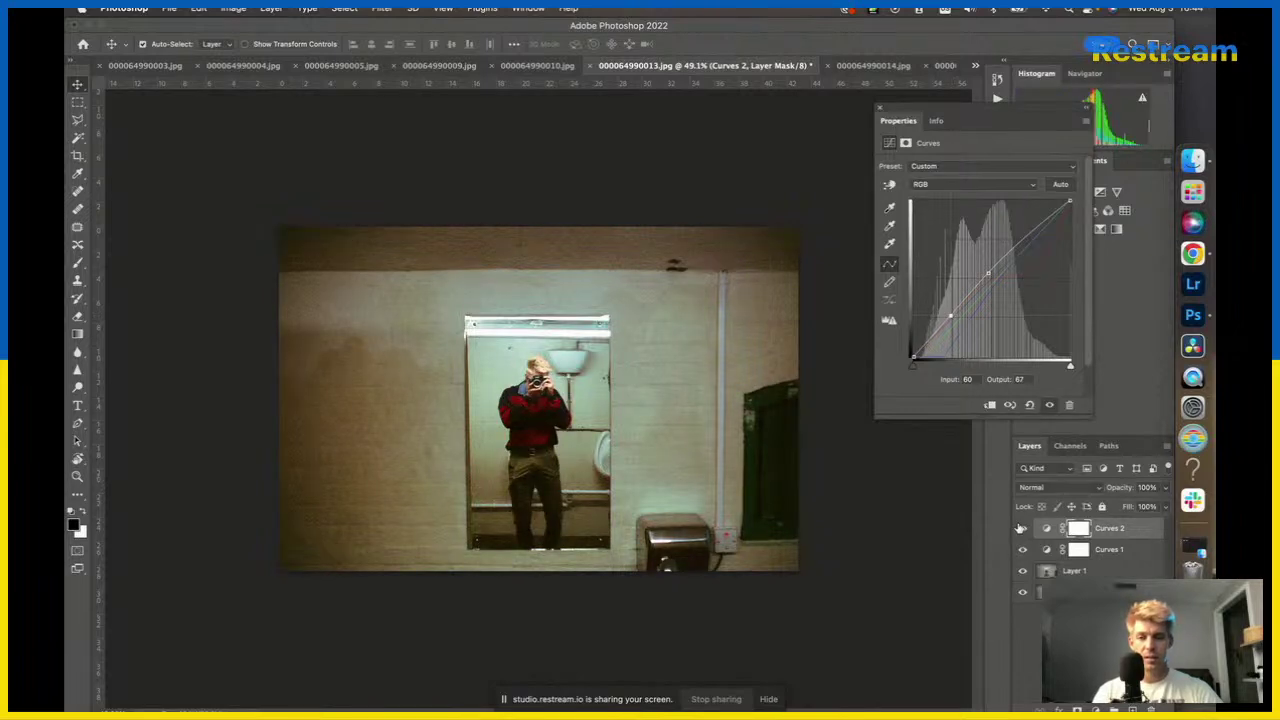
pyautogui.click(578, 424)
pyautogui.scroll(3, 574, 420)
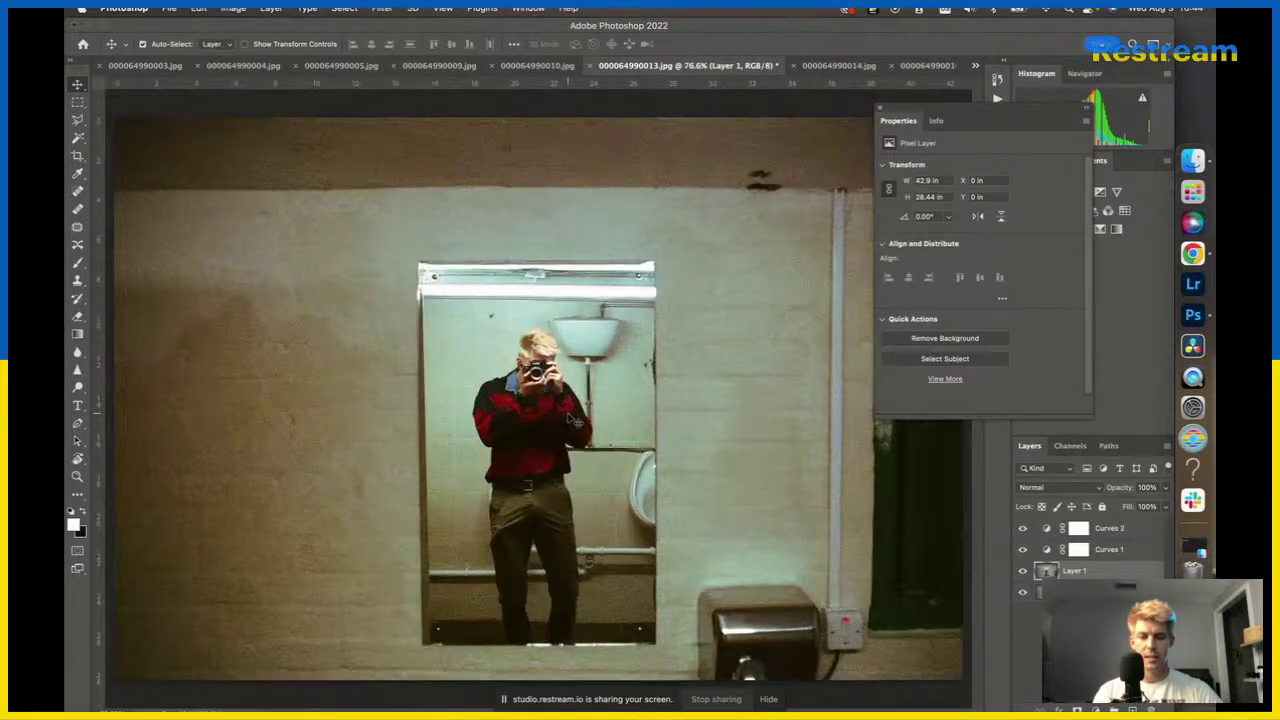
pyautogui.rightClick(566, 379)
pyautogui.click(572, 339)
pyautogui.scroll(3, 584, 316)
pyautogui.scroll(-3, 584, 317)
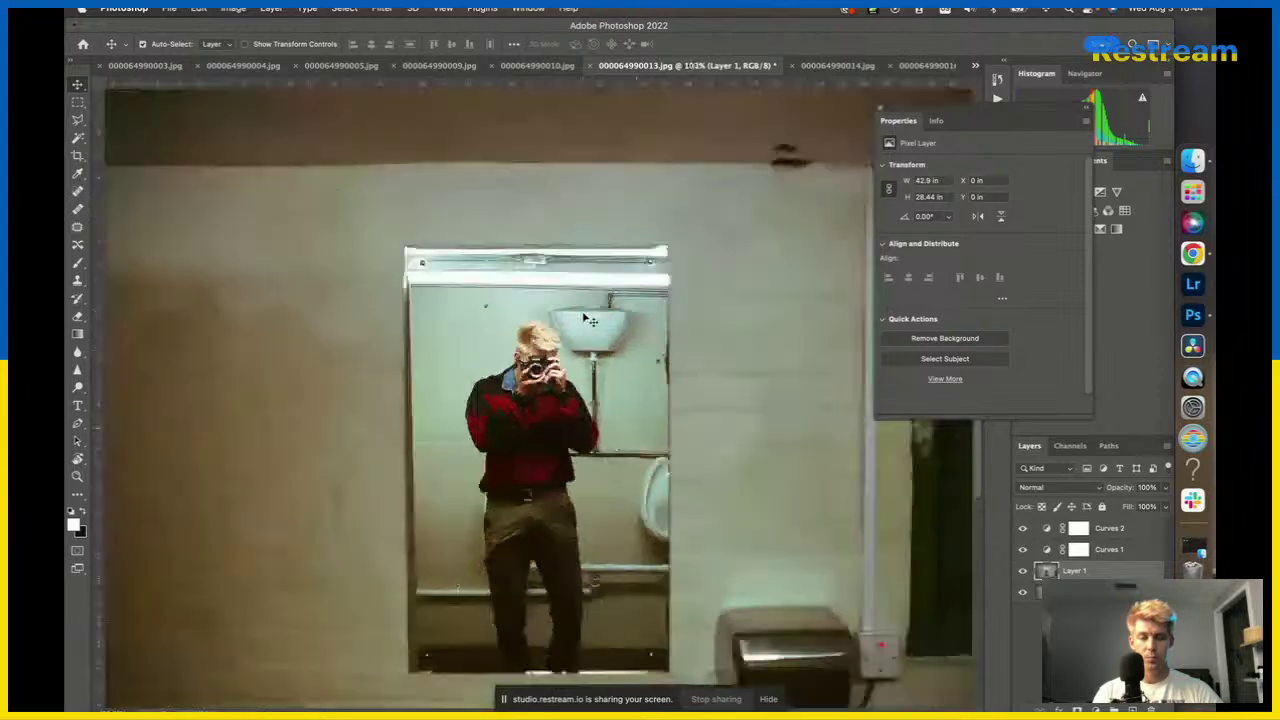
pyautogui.scroll(-3, 590, 320)
pyautogui.press('c')
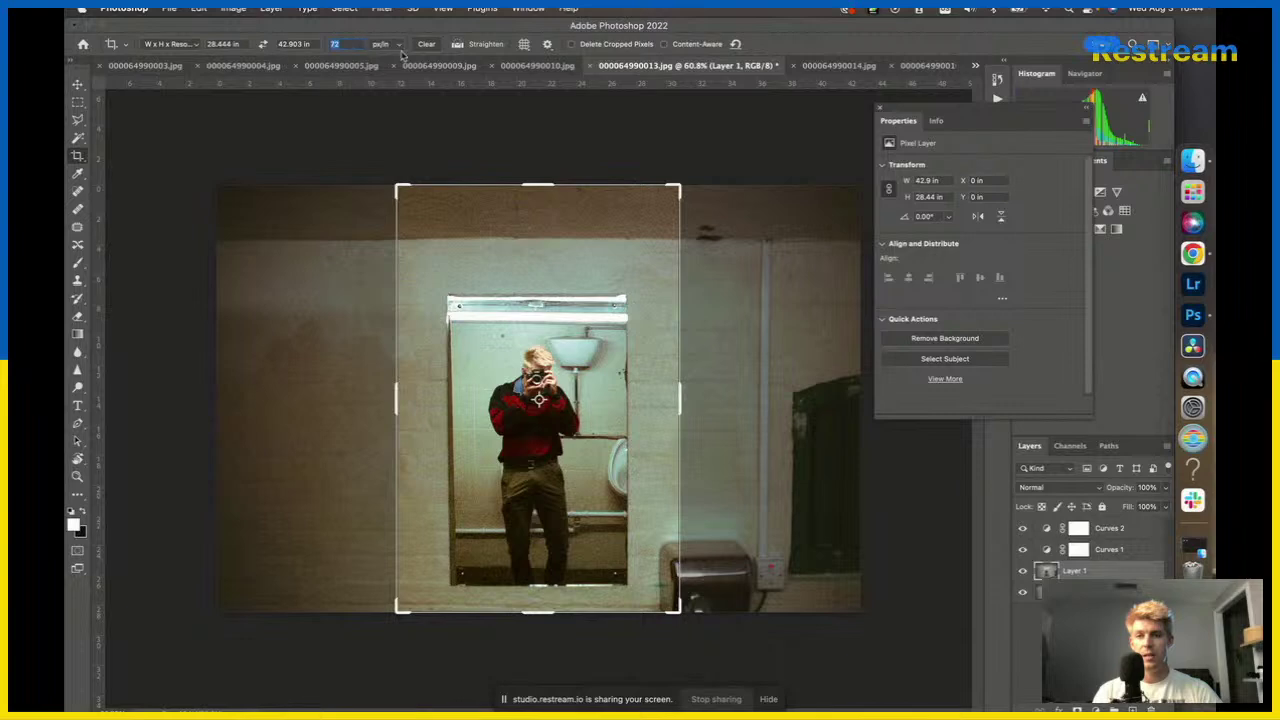
pyautogui.click(168, 44)
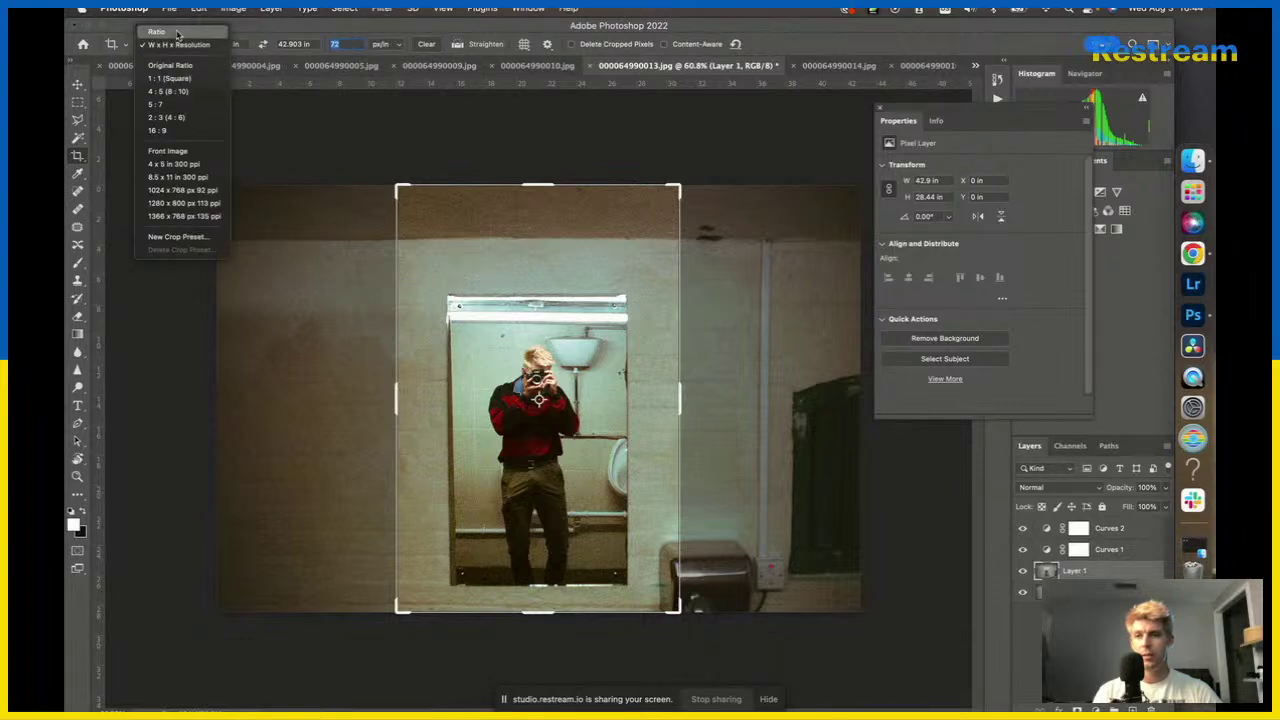
pyautogui.click(178, 45)
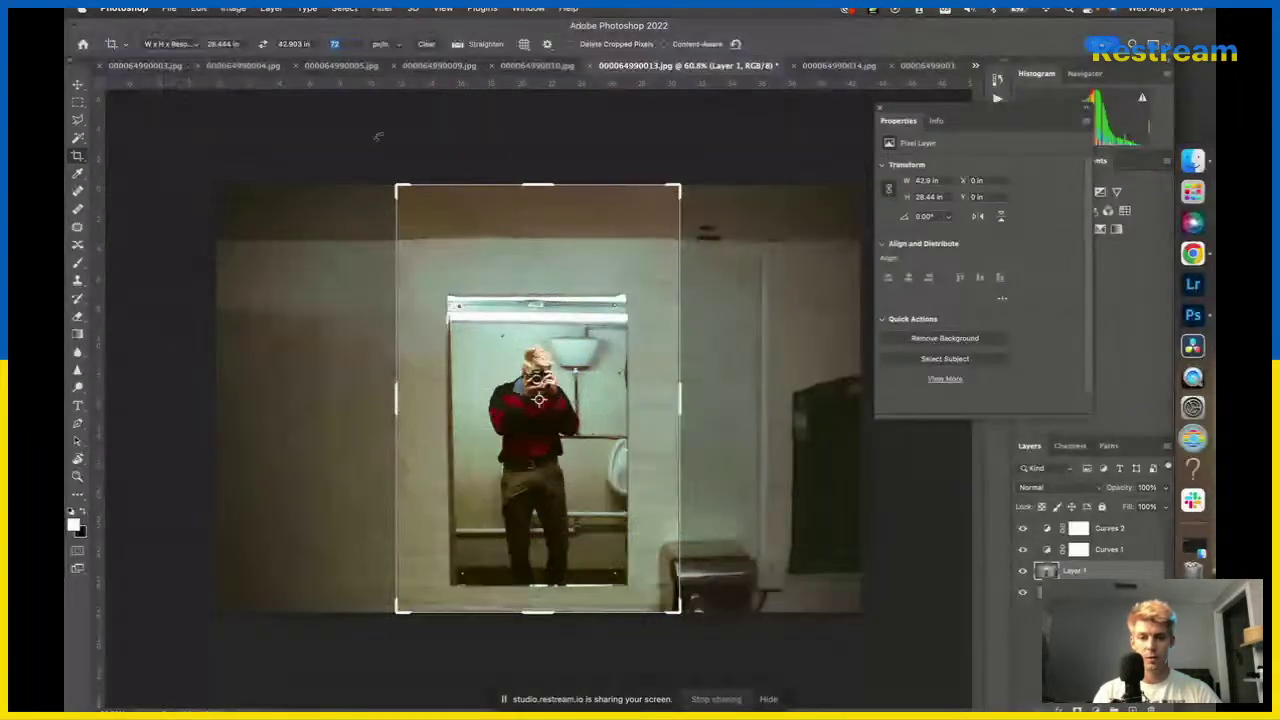
pyautogui.moveTo(676, 400)
pyautogui.mouseDown()
pyautogui.moveTo(697, 388)
pyautogui.moveTo(672, 388)
pyautogui.moveTo(677, 408)
pyautogui.mouseUp()
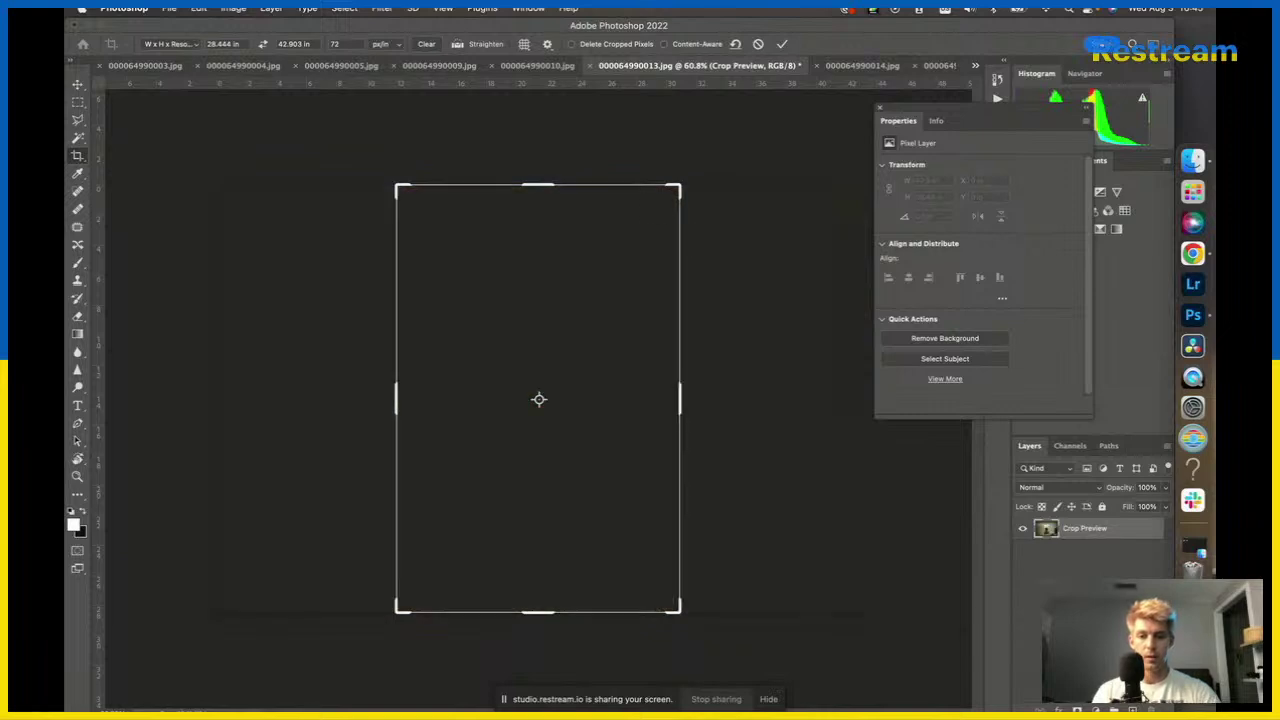
pyautogui.press('v')
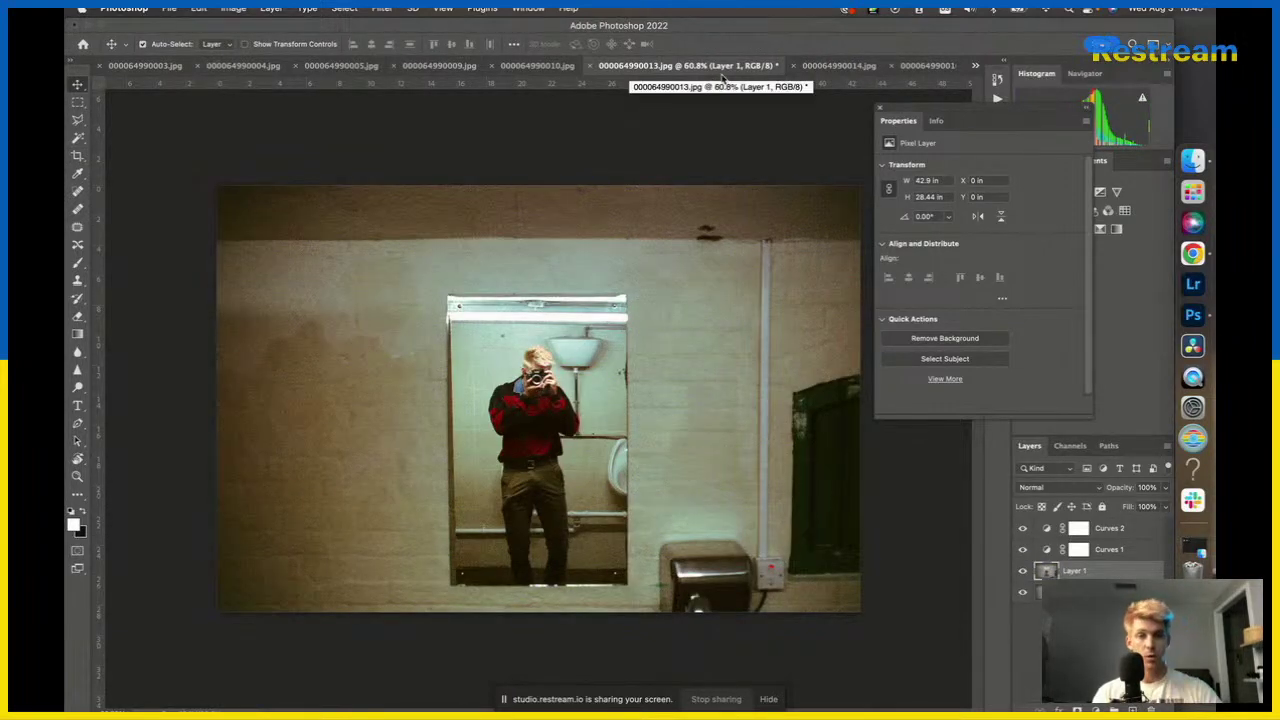
# Duplicate the Curves 1 and Curves 2 layers of 000064990013.jpg into the 000064990014.jpg document and examine that photo.
pyautogui.click(828, 67)
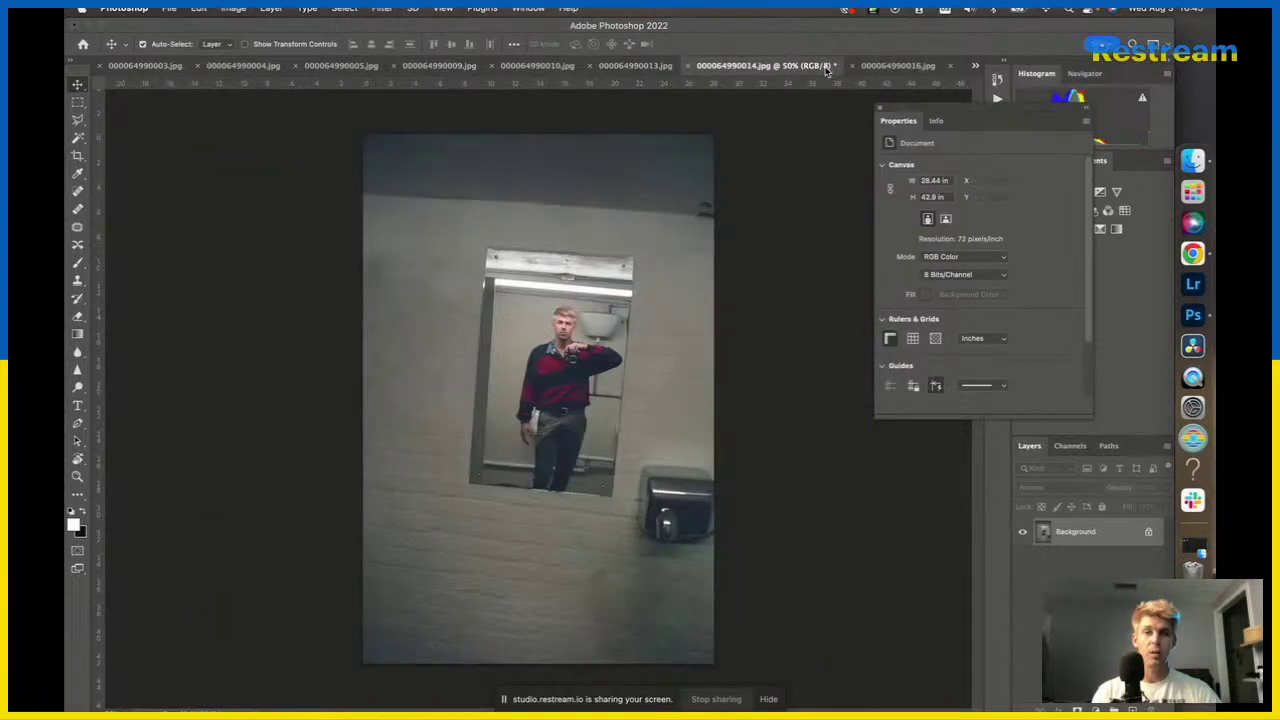
pyautogui.click(636, 68)
pyautogui.click(1128, 550)
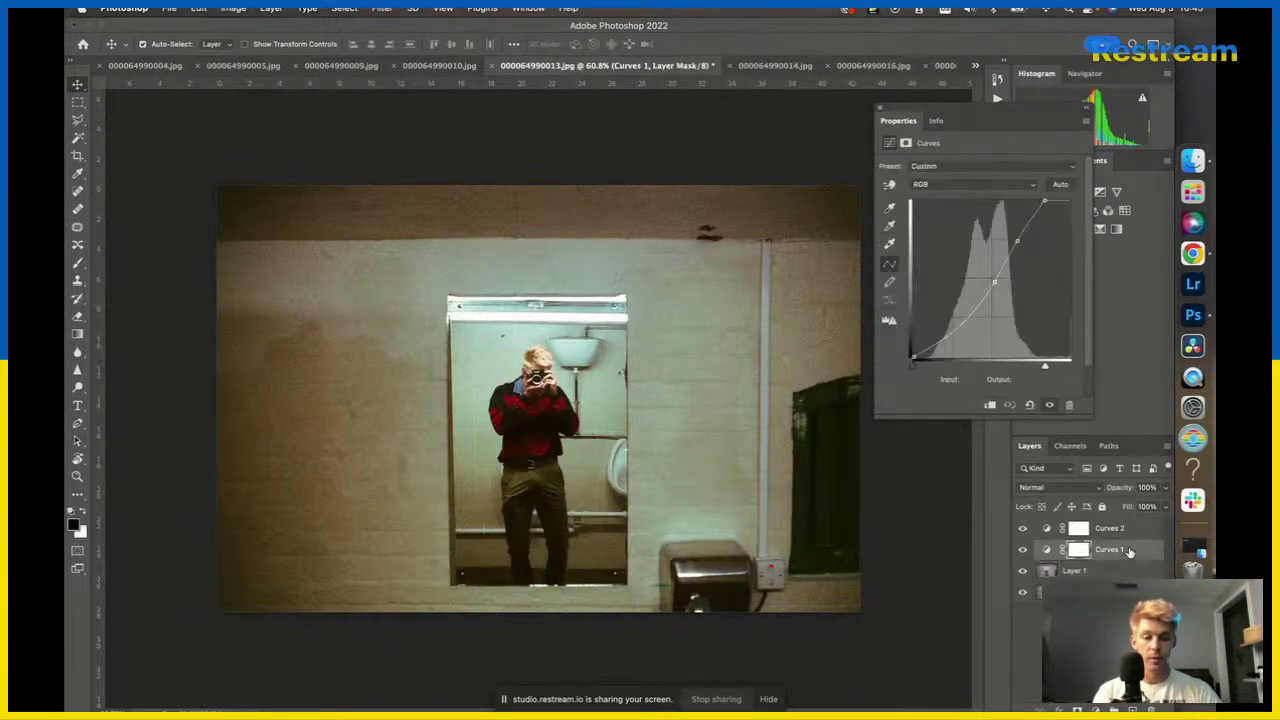
pyautogui.keyDown('shift'); pyautogui.click(1129, 532); pyautogui.keyUp('shift')
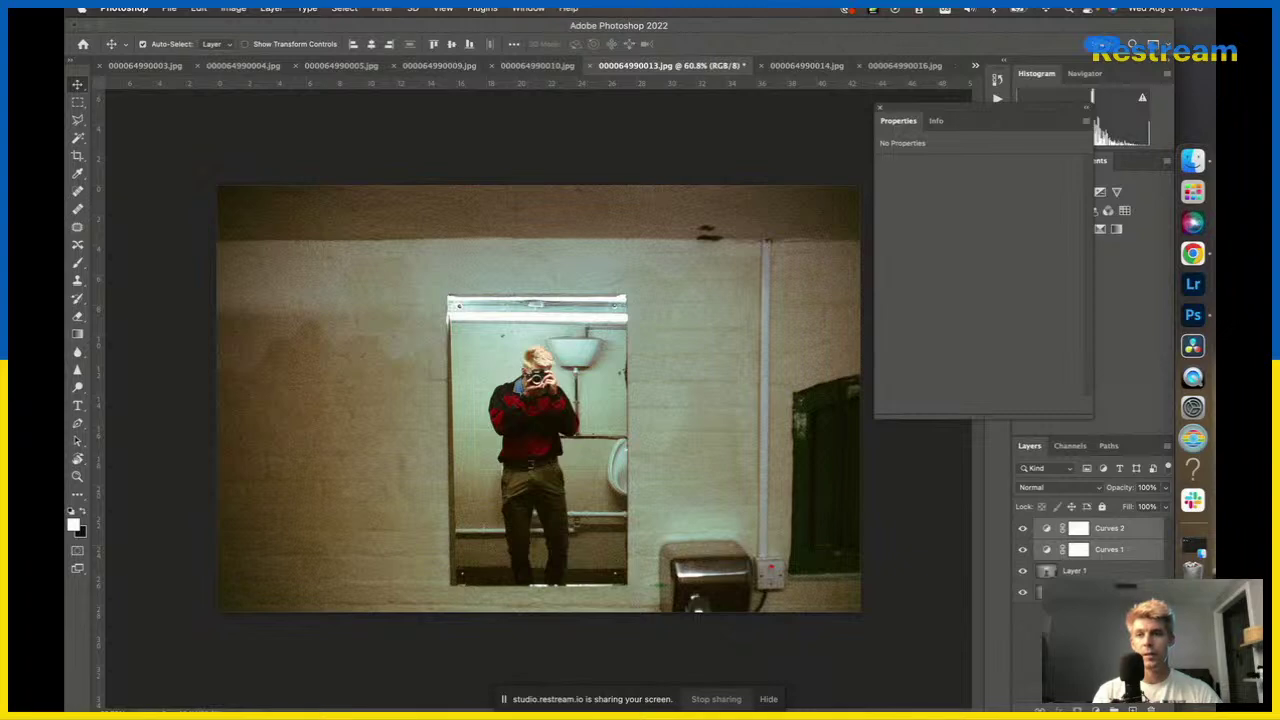
pyautogui.click(233, 8)
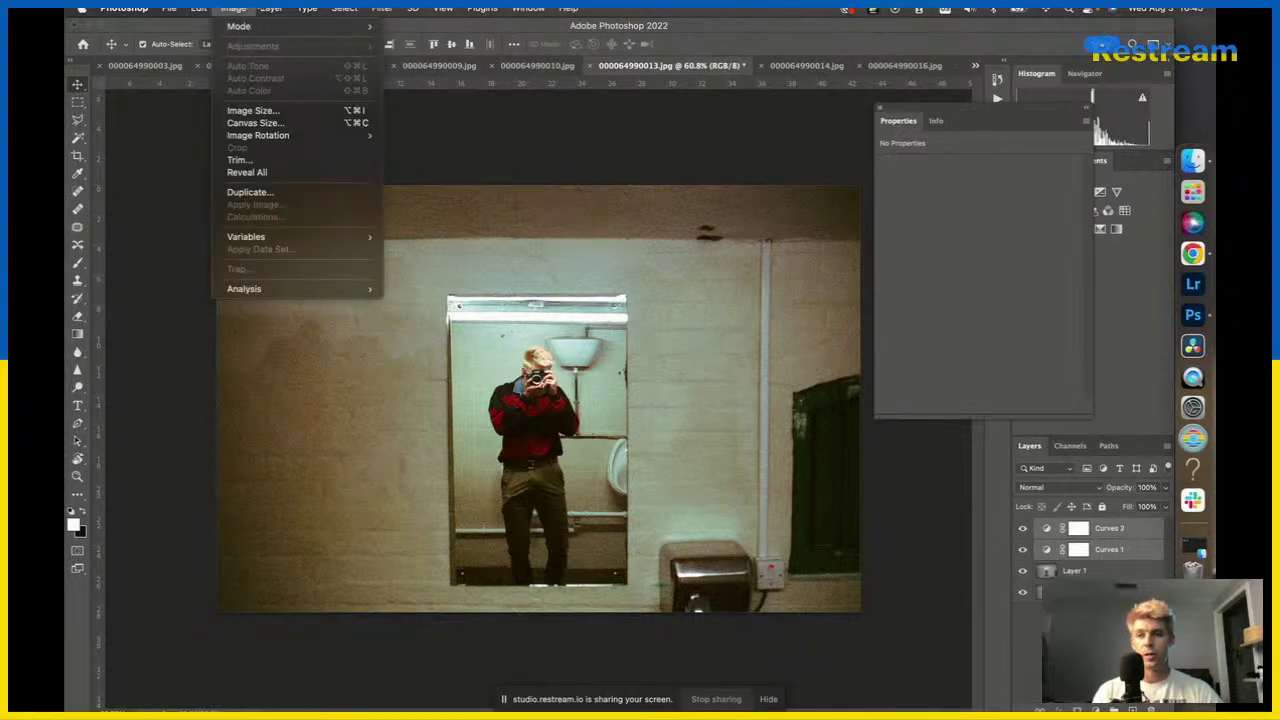
pyautogui.moveTo(271, 8)
pyautogui.click(299, 62)
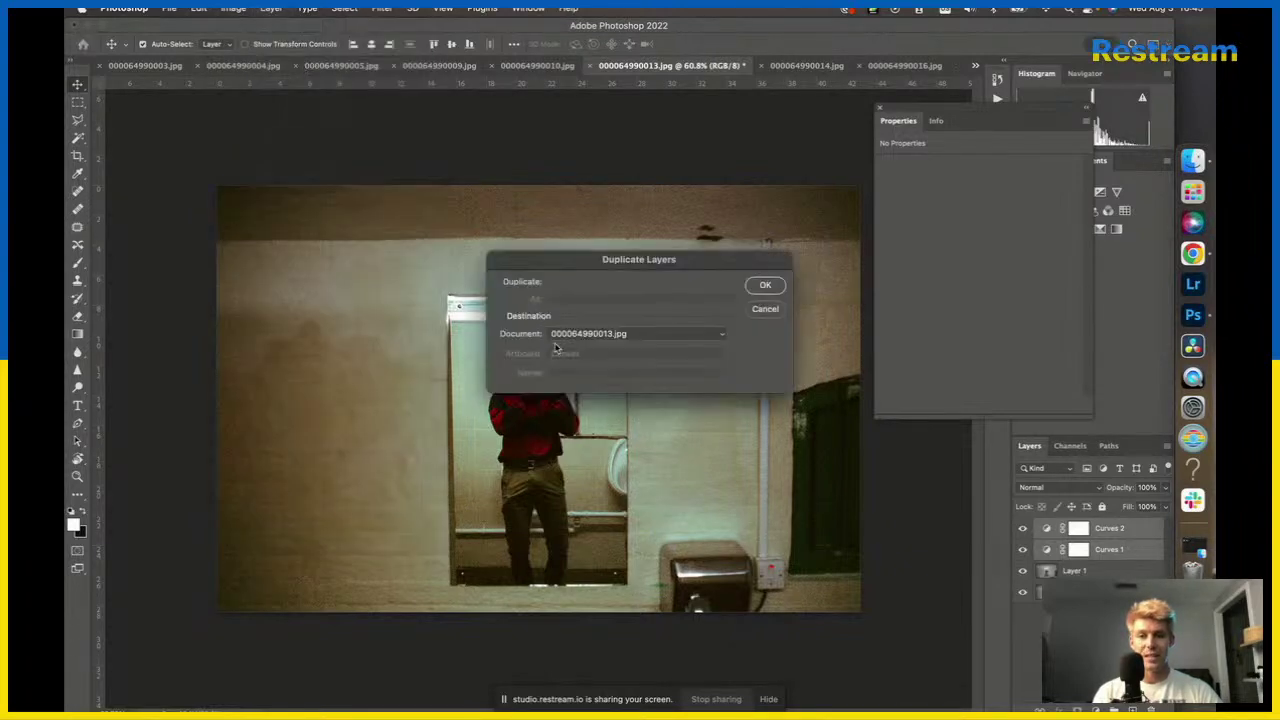
pyautogui.click(592, 336)
pyautogui.click(598, 348)
pyautogui.press('Return')
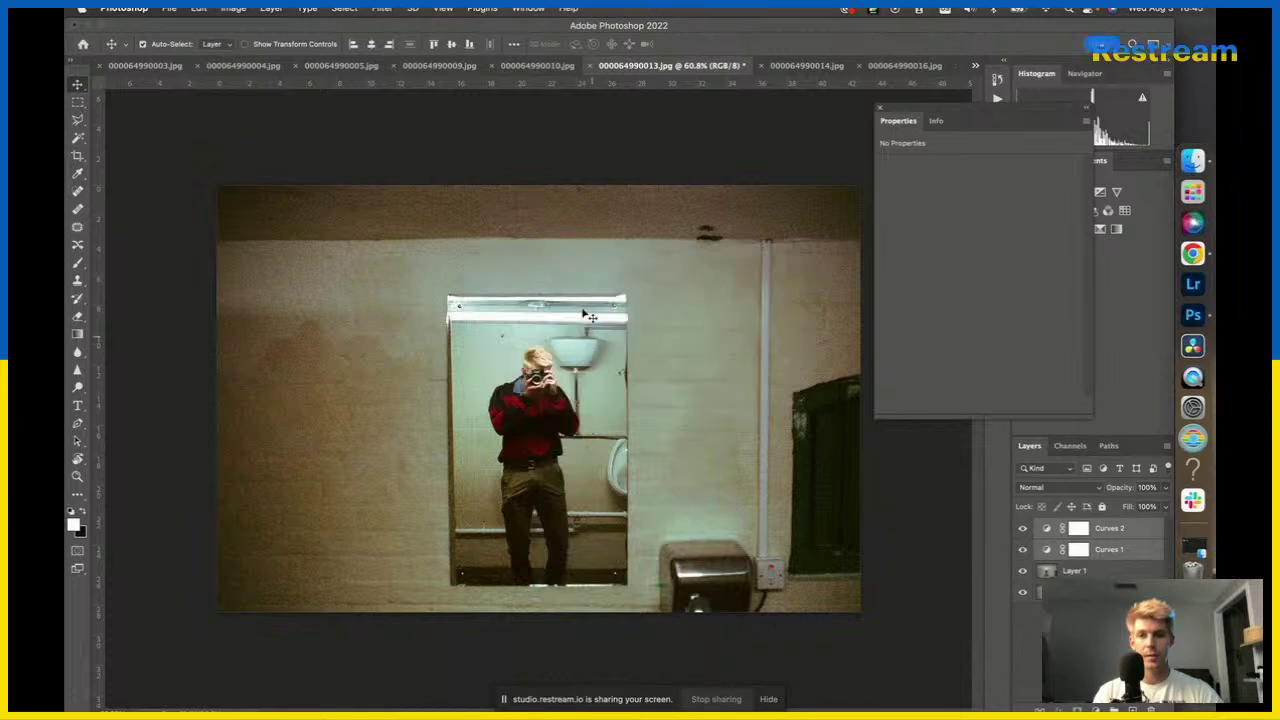
pyautogui.click(801, 66)
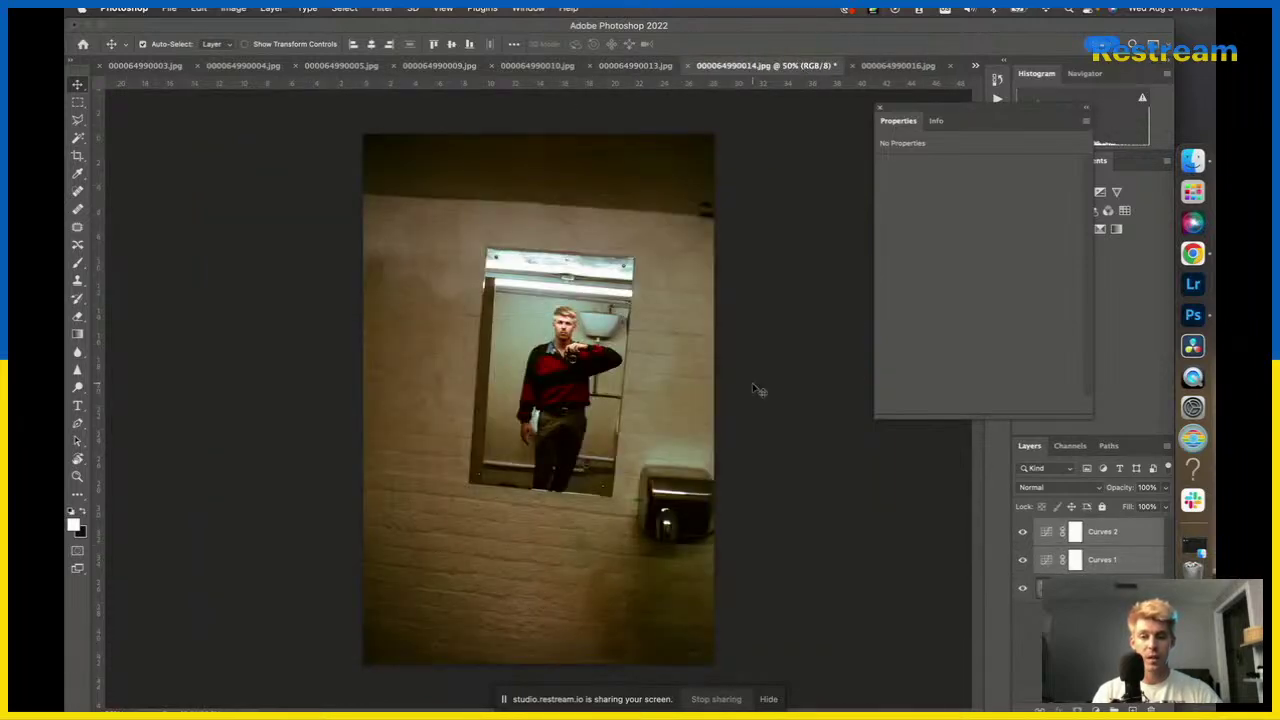
pyautogui.scroll(3, 598, 331)
pyautogui.scroll(-4, 562, 354)
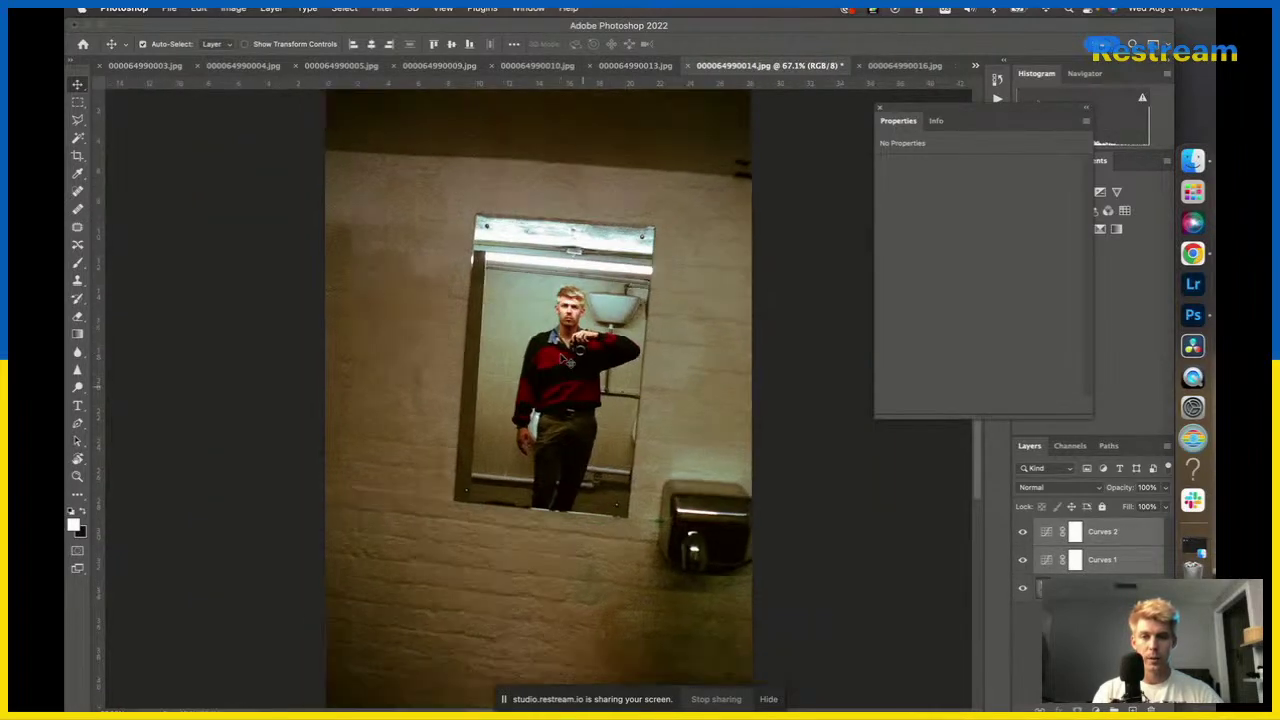
pyautogui.click(1192, 160)
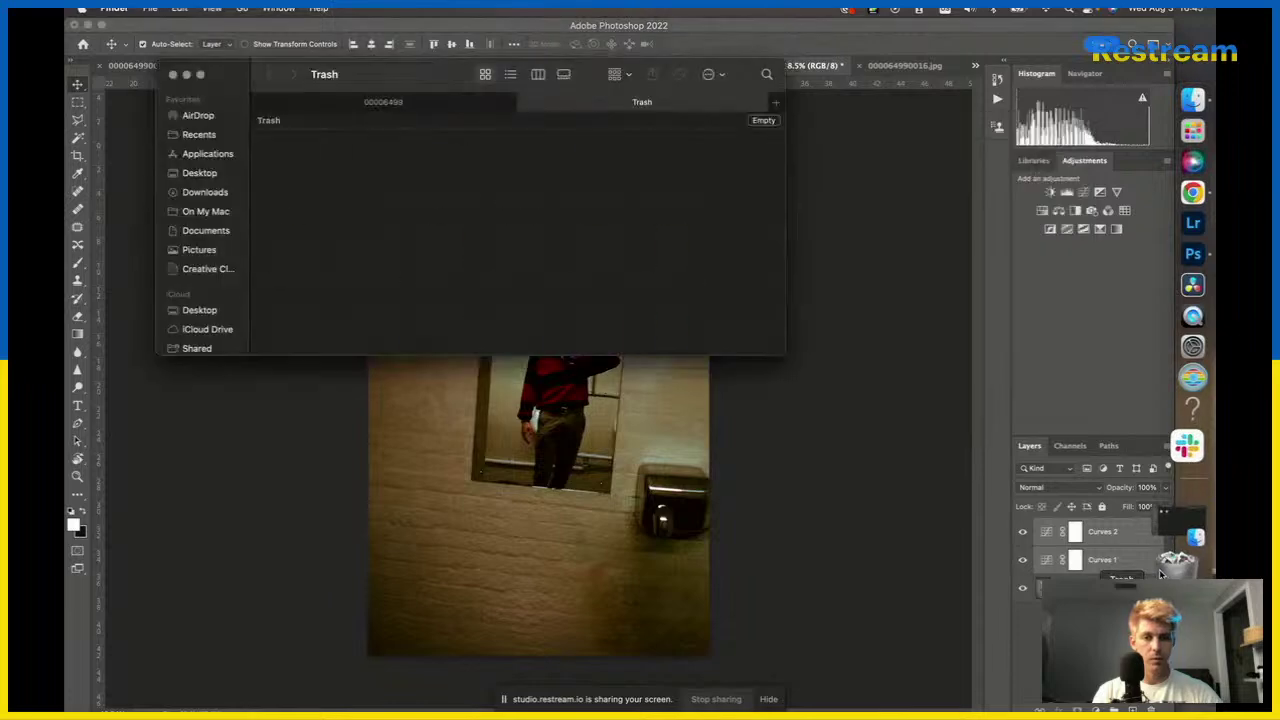
pyautogui.click(172, 74)
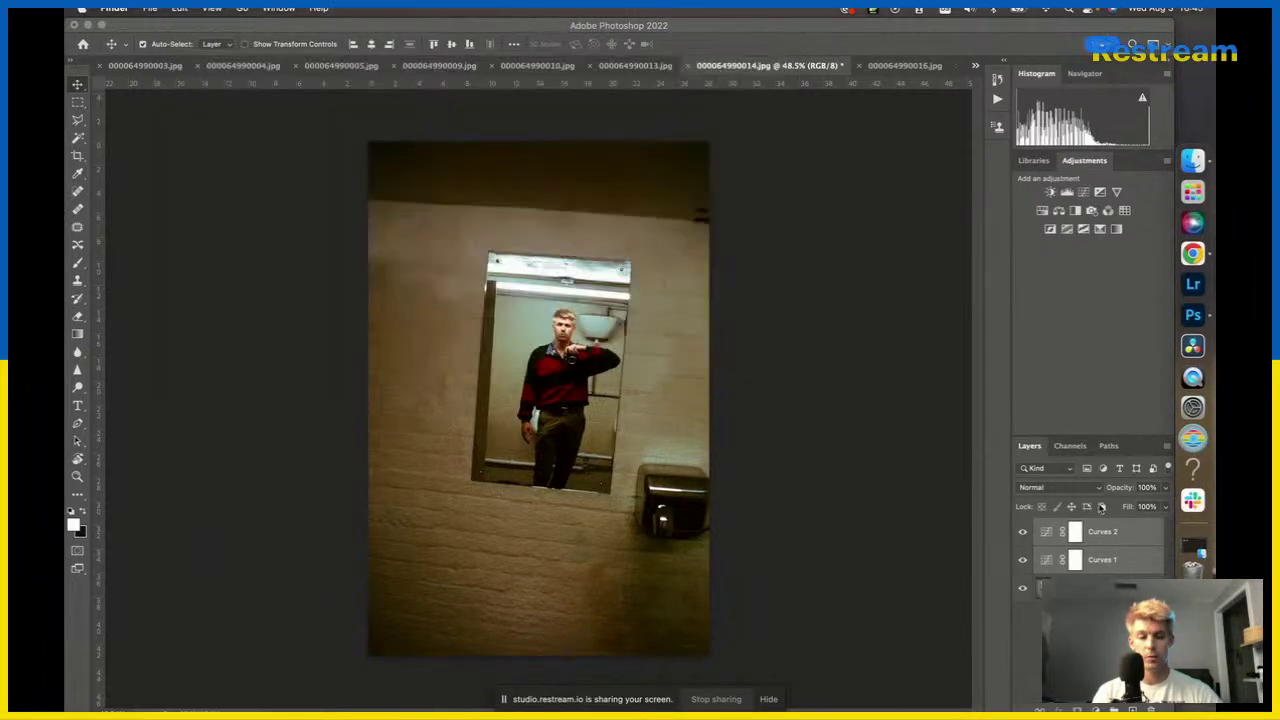
pyautogui.click(927, 453)
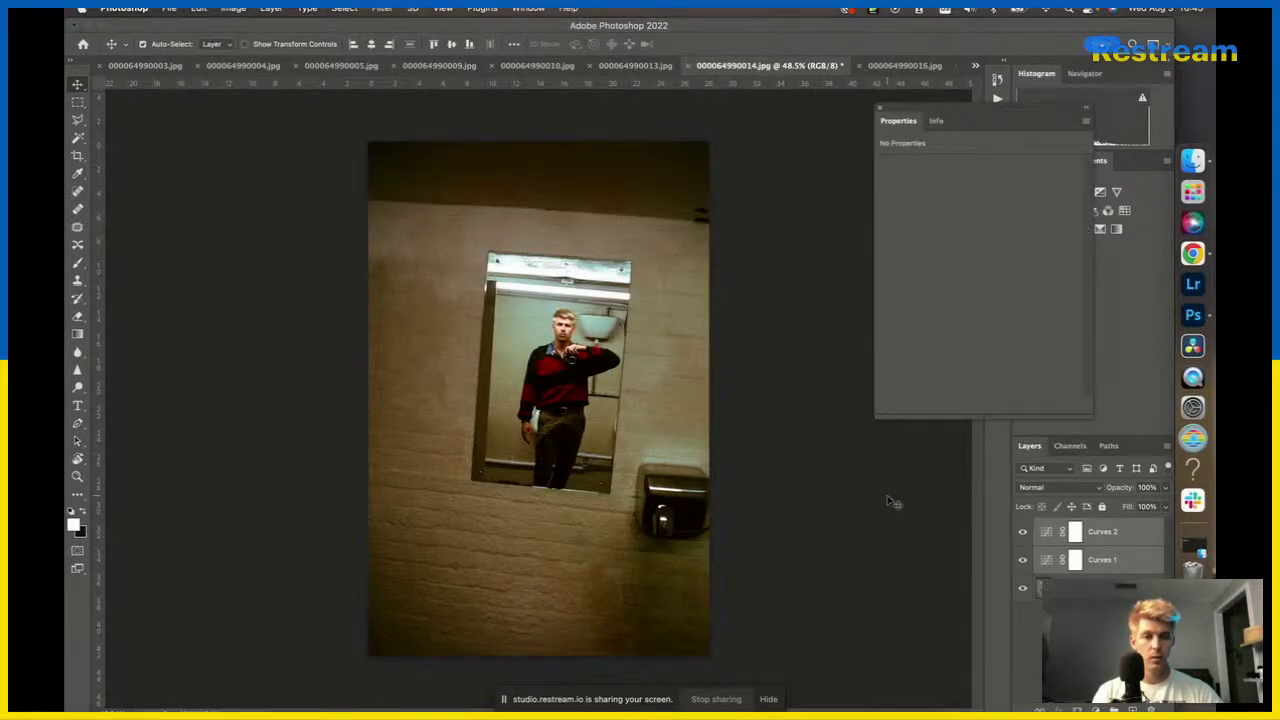
pyautogui.click(103, 25)
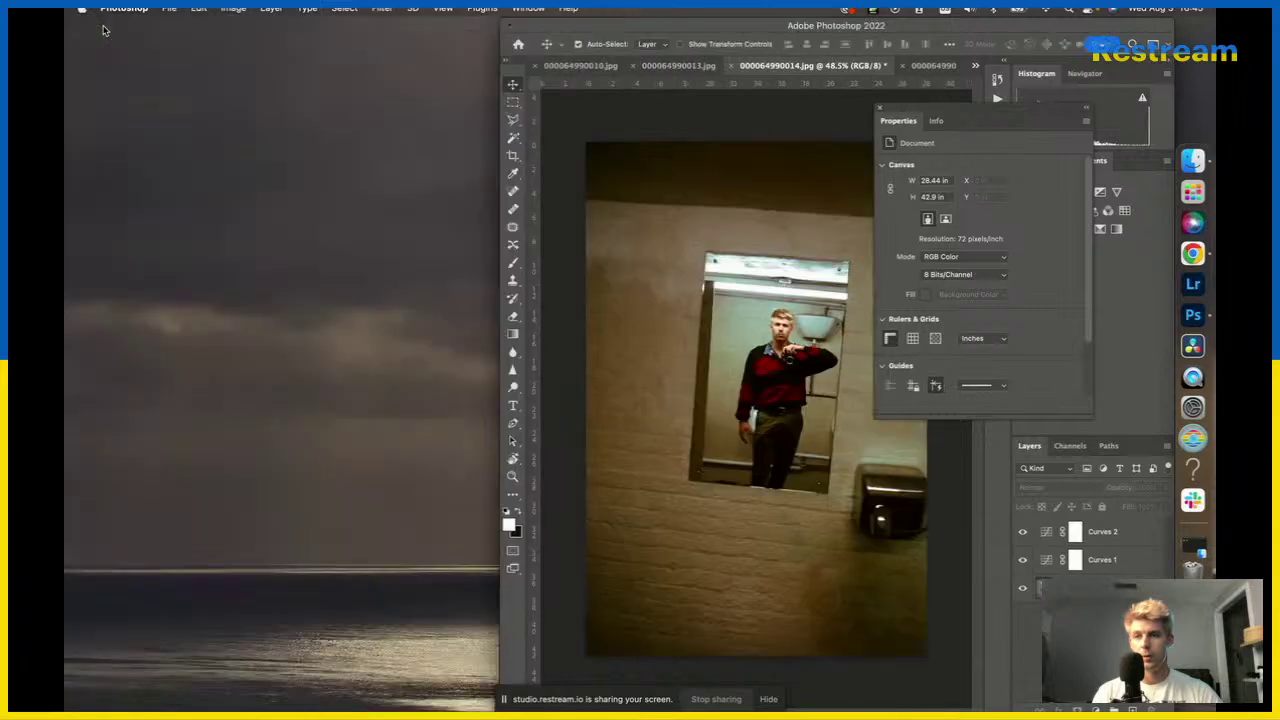
pyautogui.click(536, 28)
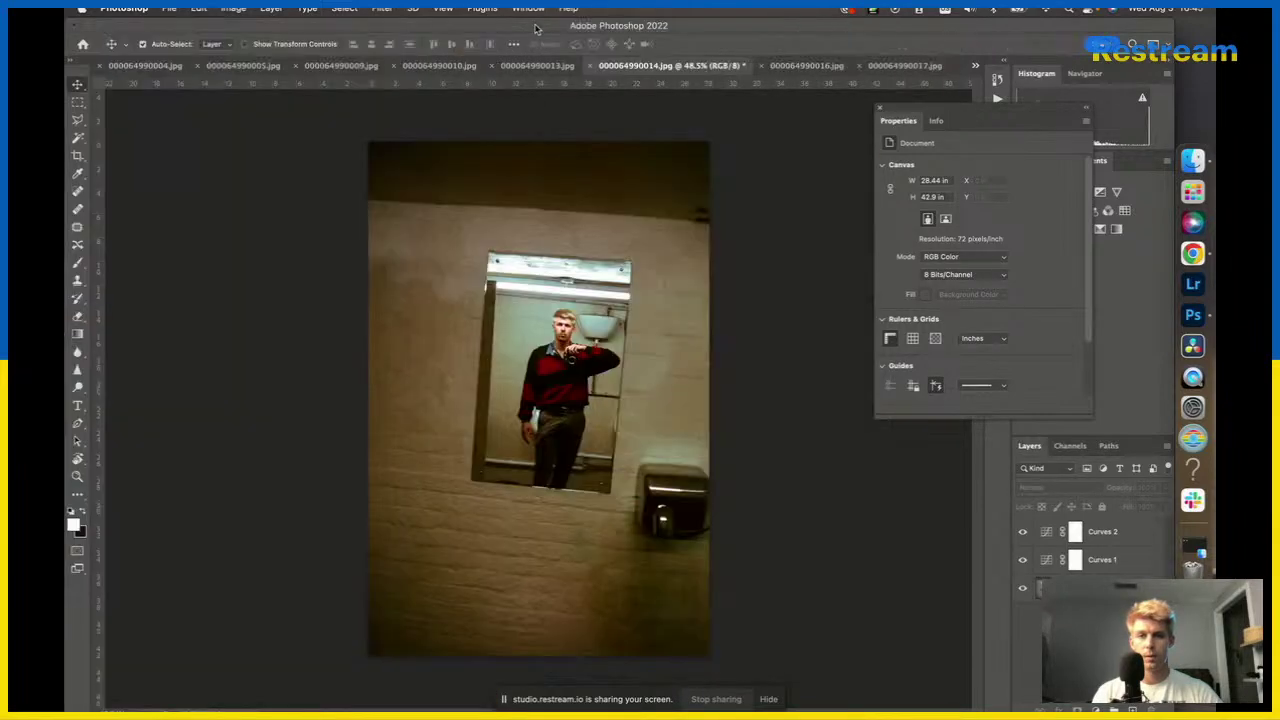
pyautogui.click(879, 108)
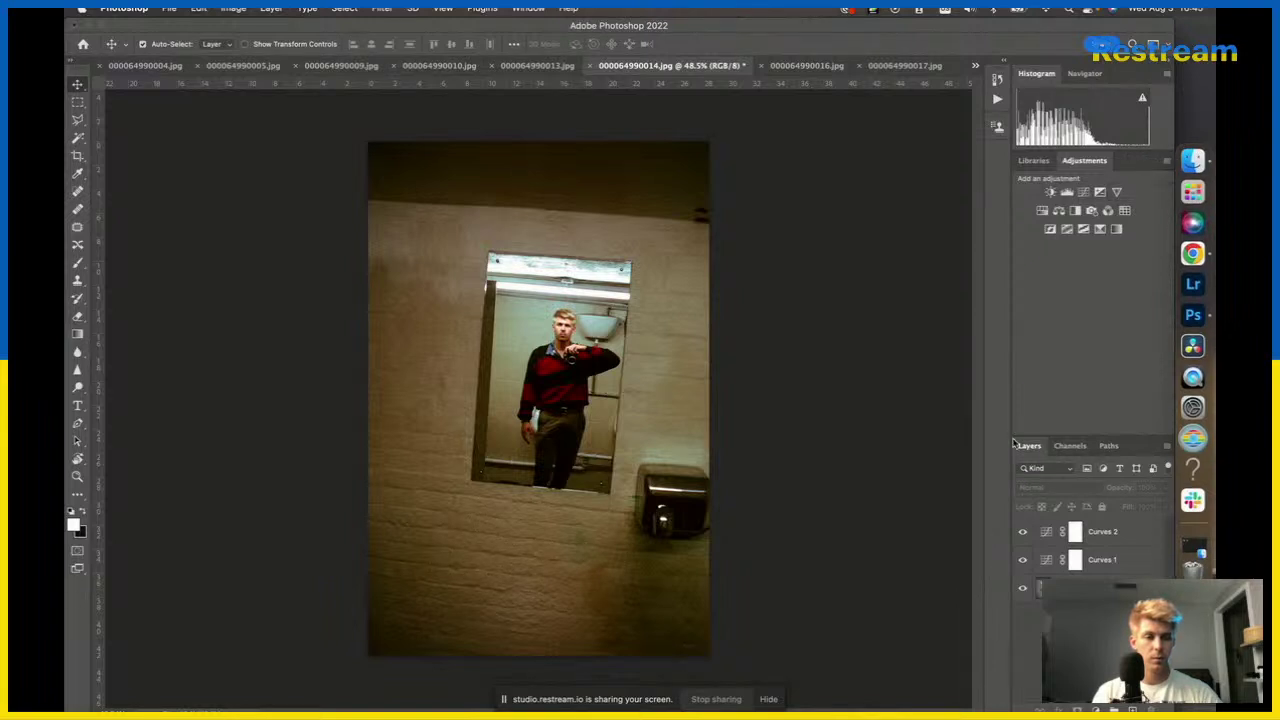
pyautogui.click(1040, 588)
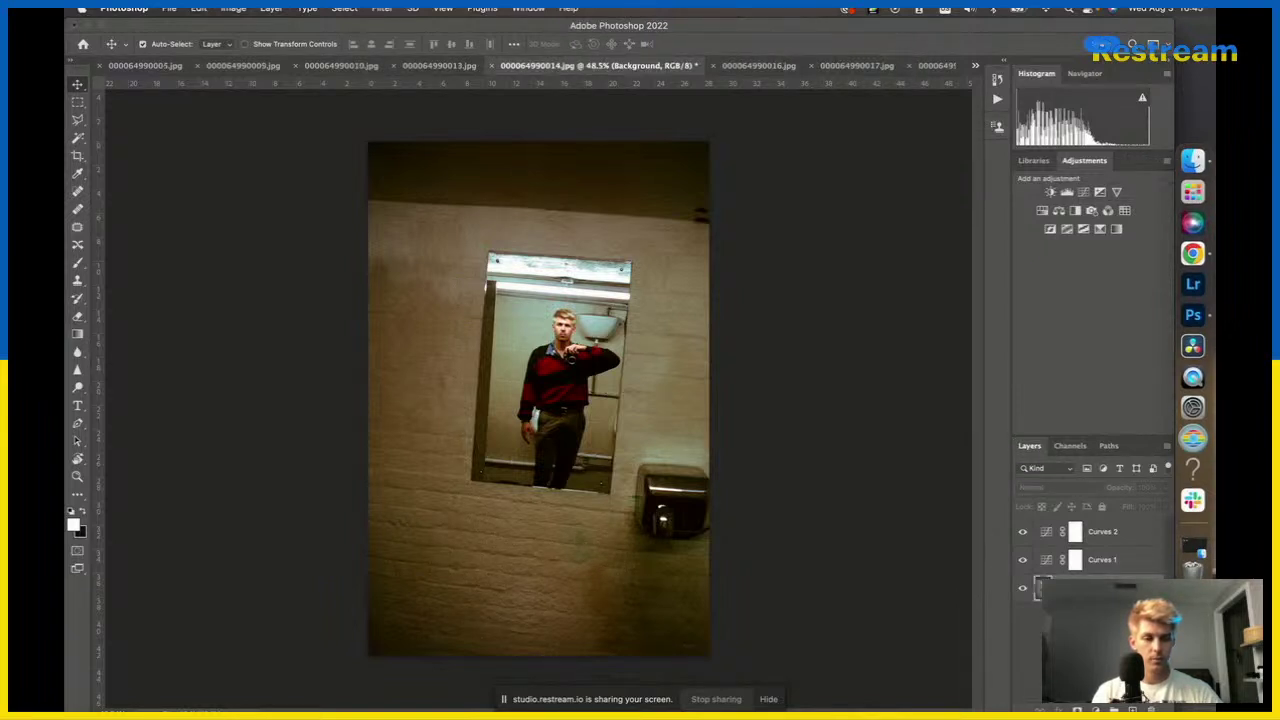
pyautogui.click(1088, 636)
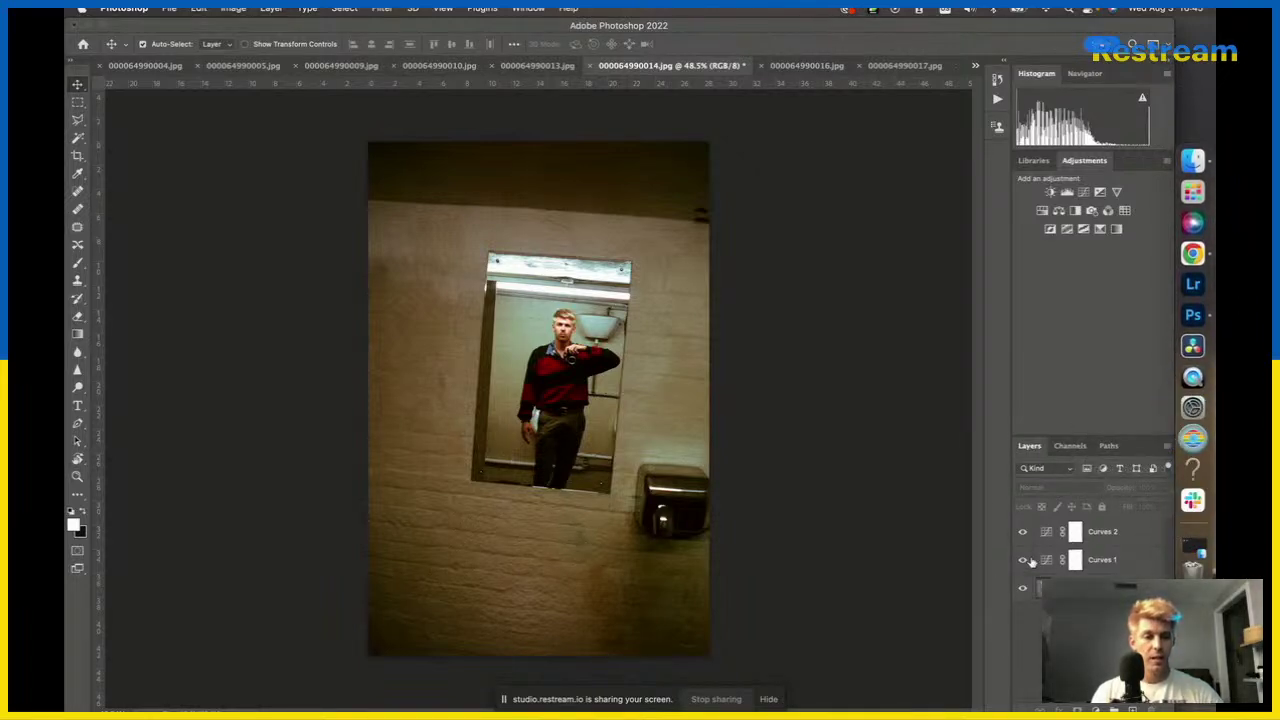
pyautogui.click(1110, 560)
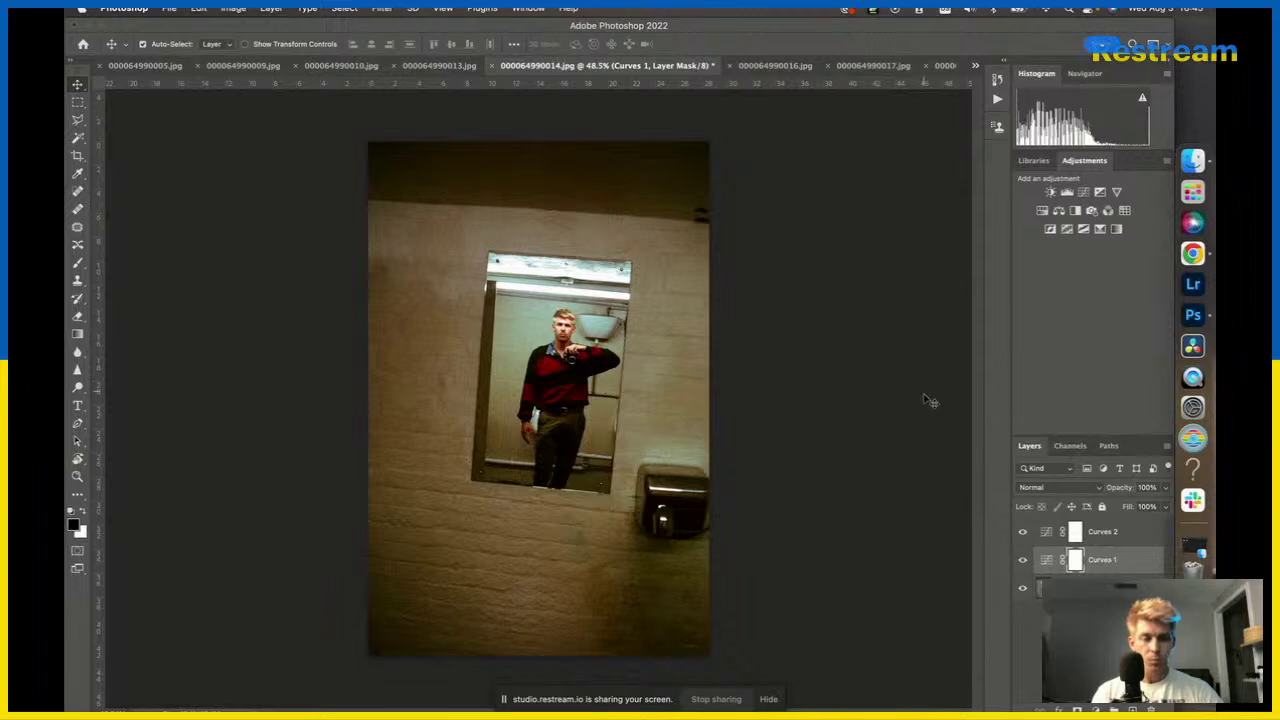
pyautogui.doubleClick(1107, 566)
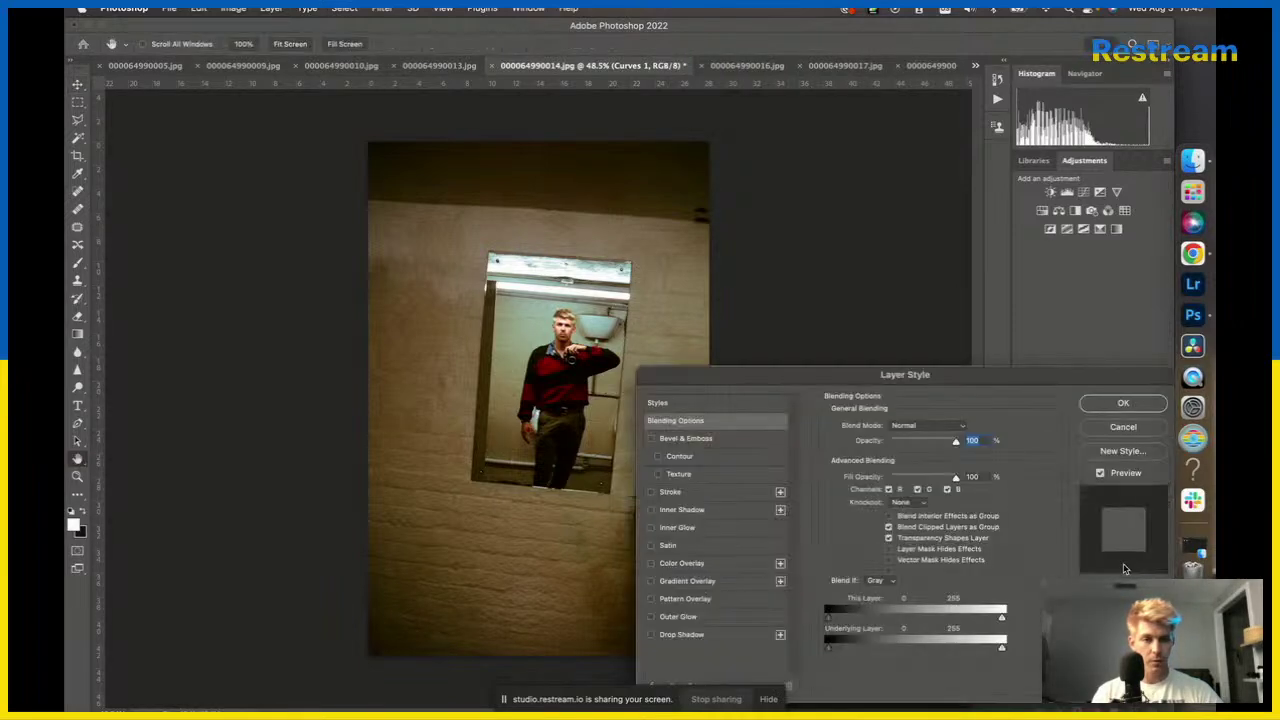
pyautogui.click(1113, 430)
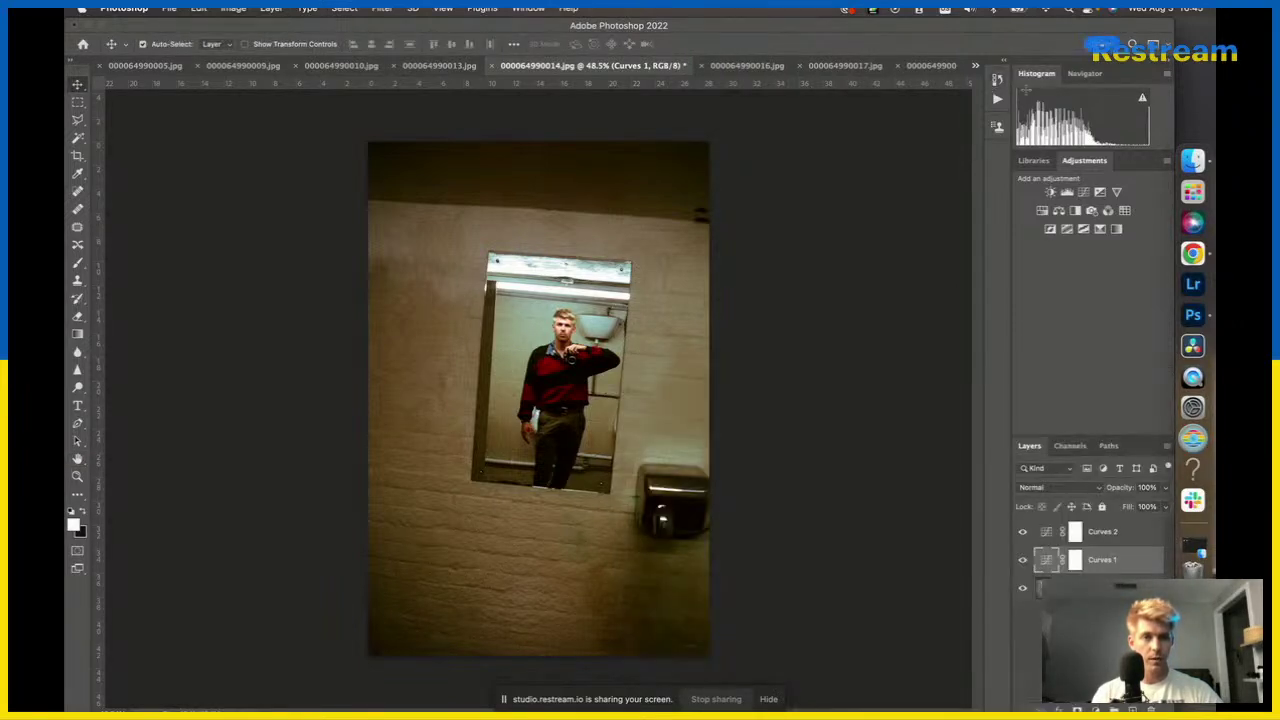
# On Curves 1 of 000064990014.jpg, set the RGB white point's input to 255 and move the midtone point to input 67, output 58.
pyautogui.doubleClick(1048, 565)
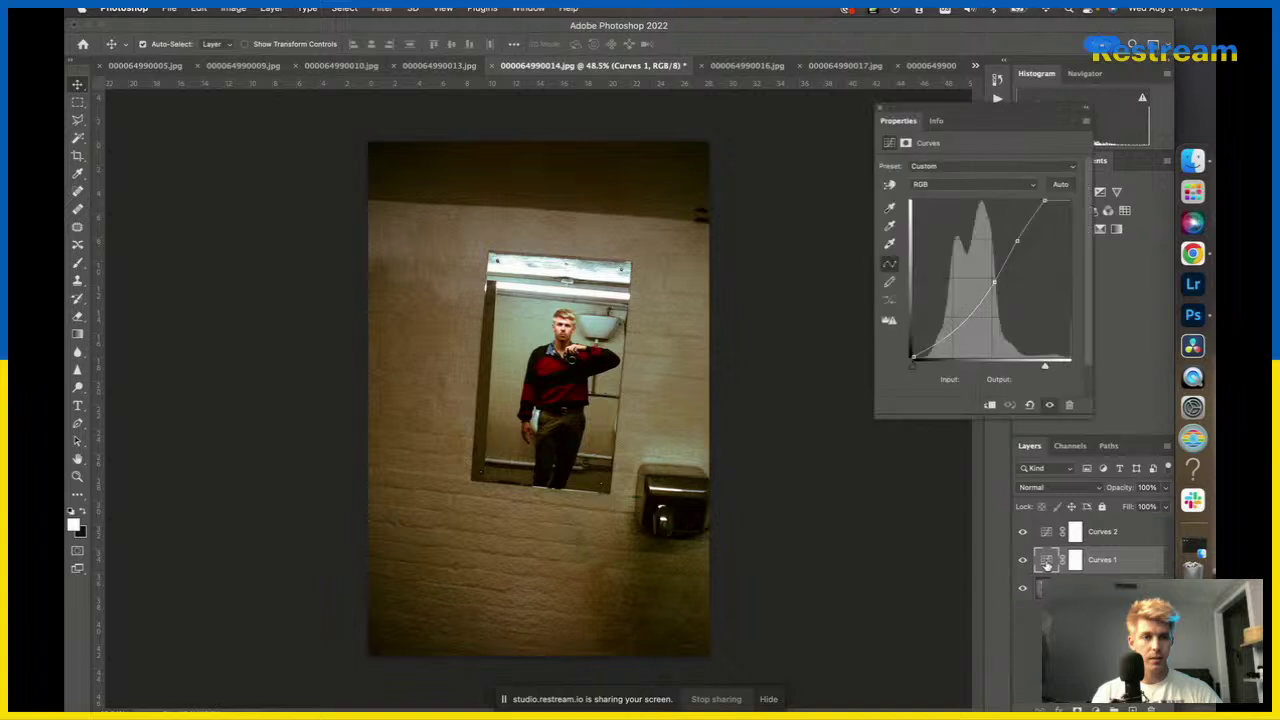
pyautogui.moveTo(1000, 104); pyautogui.dragTo(887, 111)
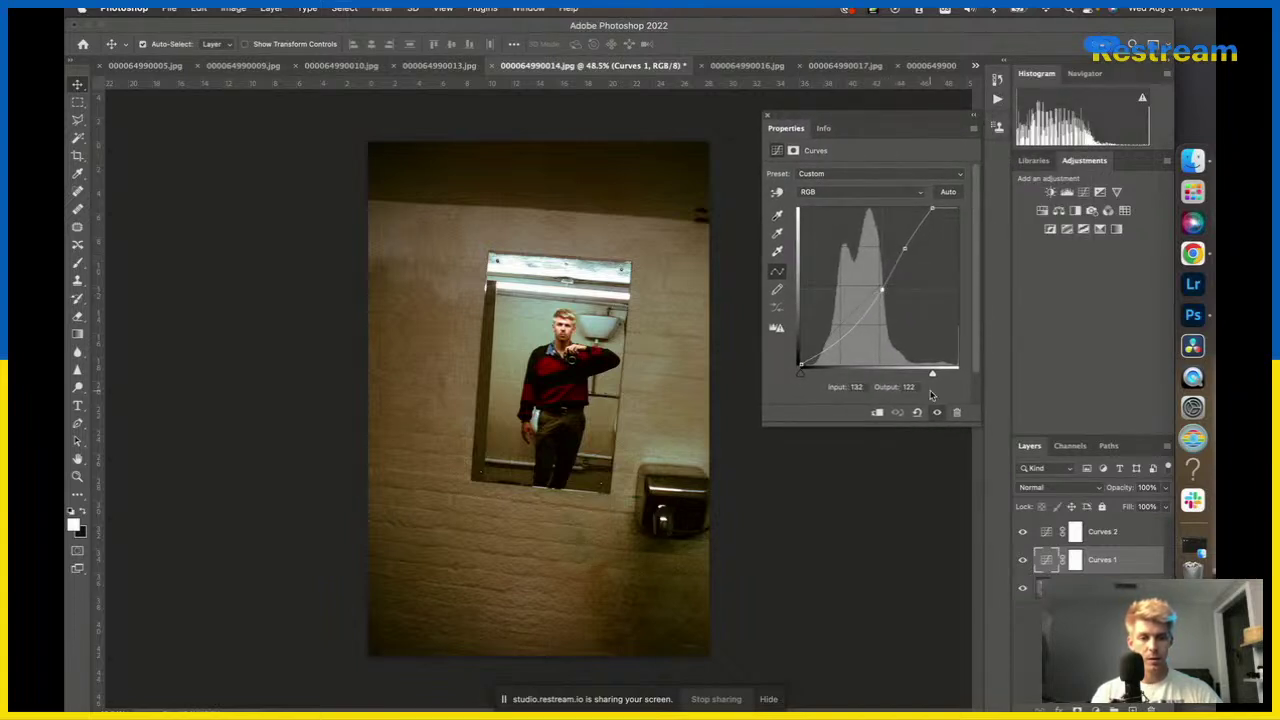
pyautogui.moveTo(933, 377); pyautogui.dragTo(1005, 369)
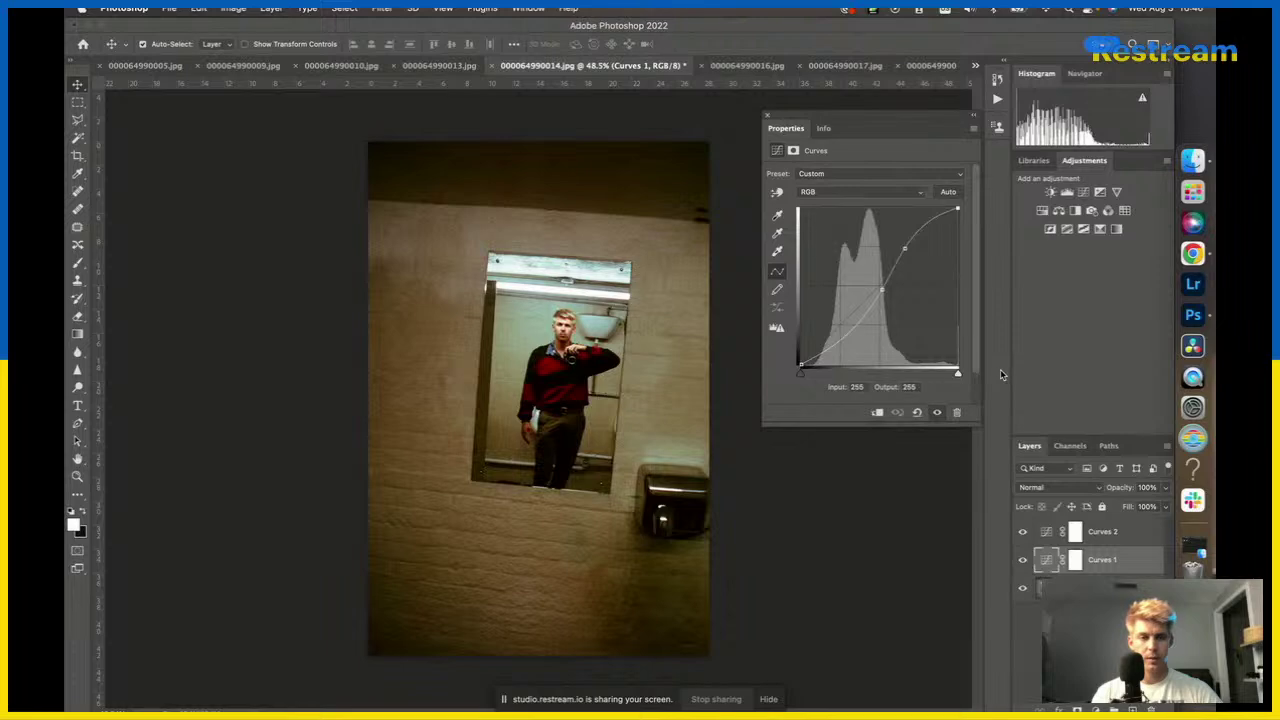
pyautogui.moveTo(845, 338)
pyautogui.mouseDown()
pyautogui.moveTo(840, 315)
pyautogui.moveTo(838, 327)
pyautogui.mouseUp()
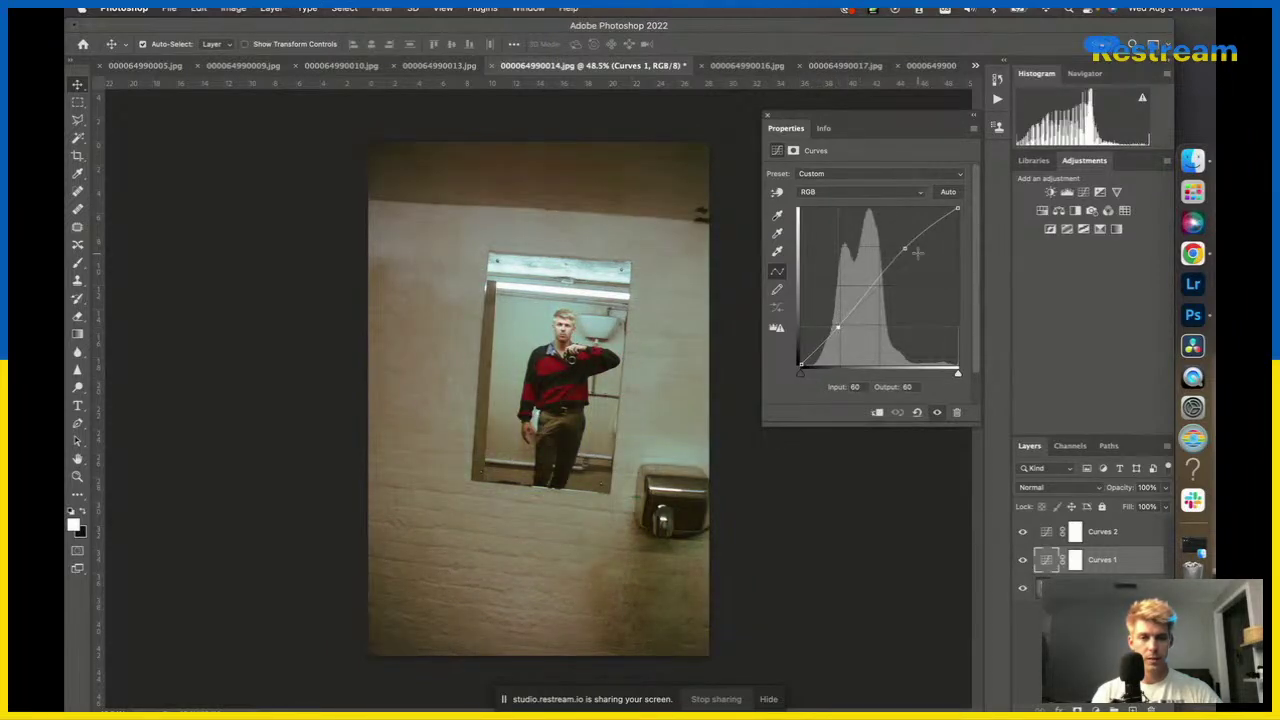
pyautogui.moveTo(906, 250)
pyautogui.mouseDown()
pyautogui.moveTo(902, 268)
pyautogui.moveTo(905, 249)
pyautogui.mouseUp()
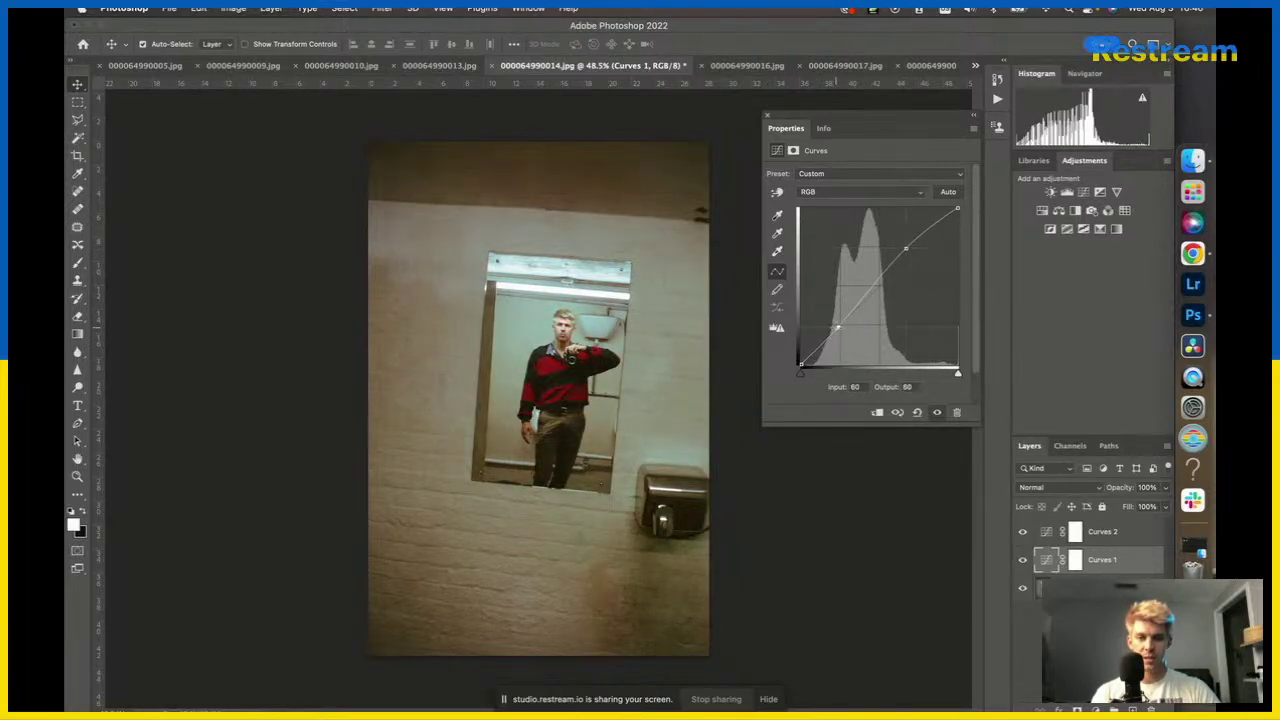
pyautogui.moveTo(838, 328); pyautogui.dragTo(838, 329)
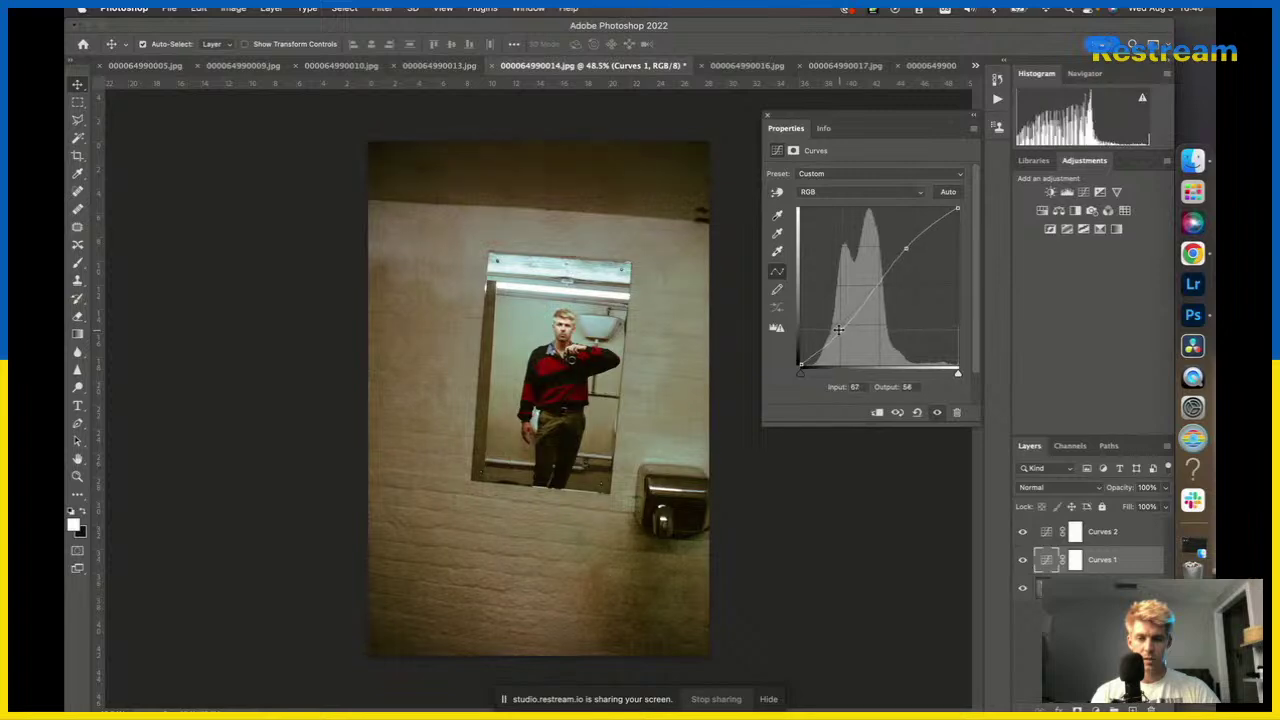
# Compare the look with 000064990013.jpg, return to 000064990014.jpg and select its Background layer.
pyautogui.click(440, 66)
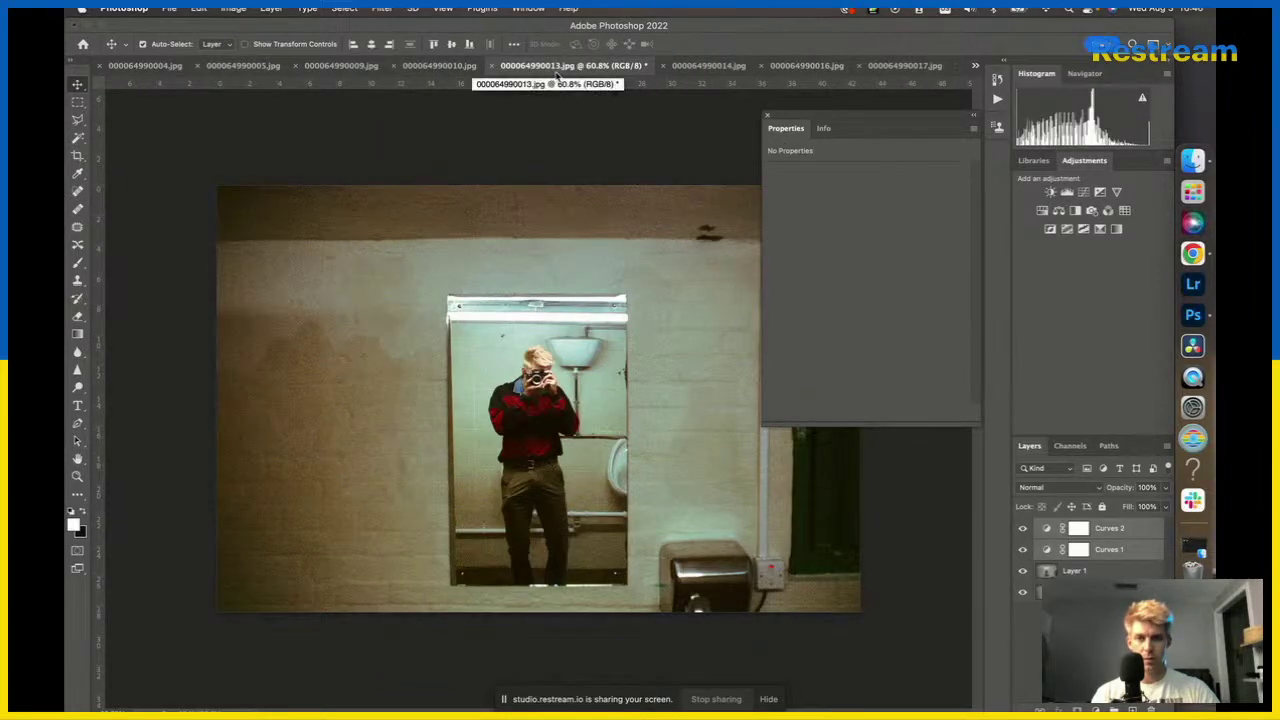
pyautogui.click(708, 67)
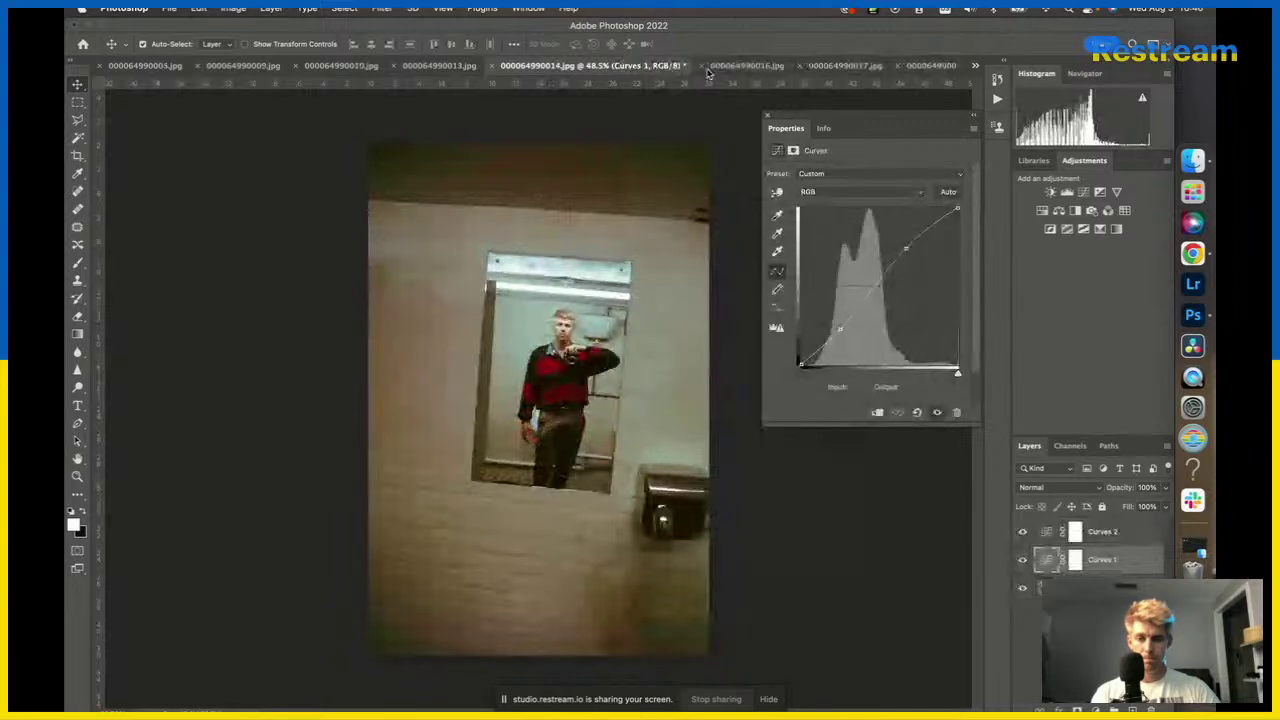
pyautogui.click(1103, 588)
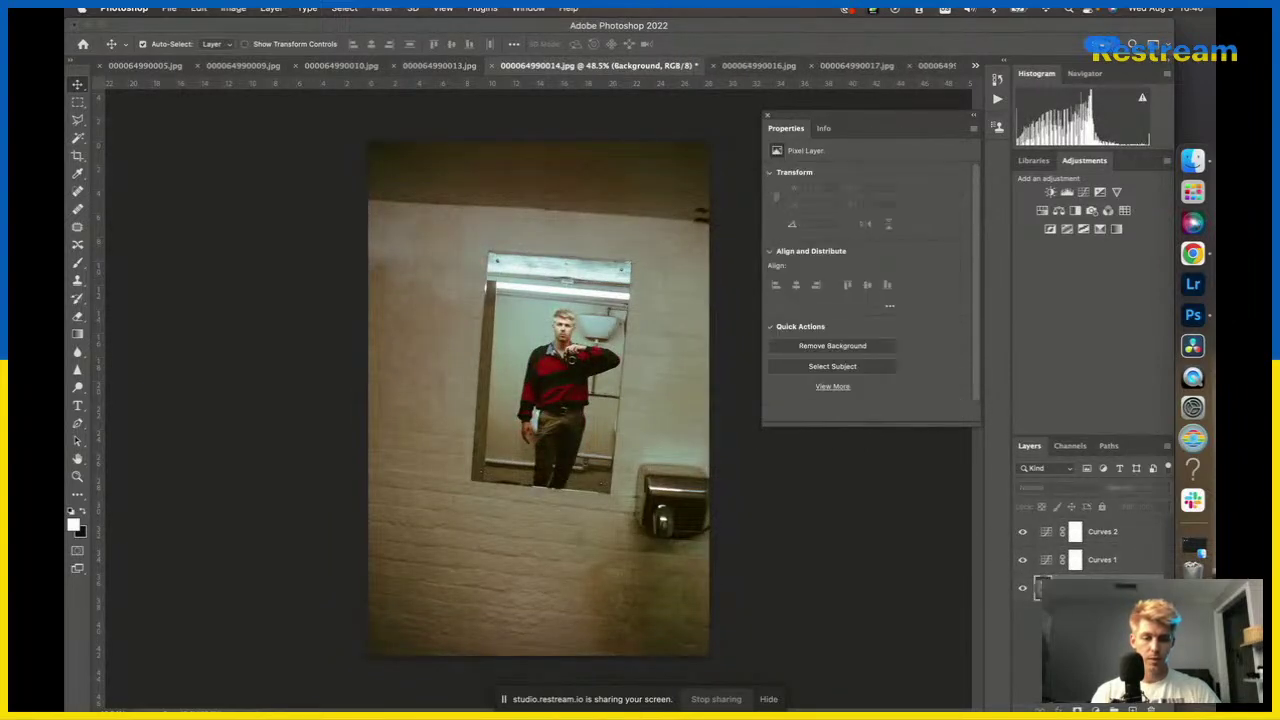
# Duplicate the Background layer of the mirror photo and straighten the copy with Camera Raw's Auto Upright correction.
pyautogui.press('super+j')
pyautogui.press('shift+super+a')
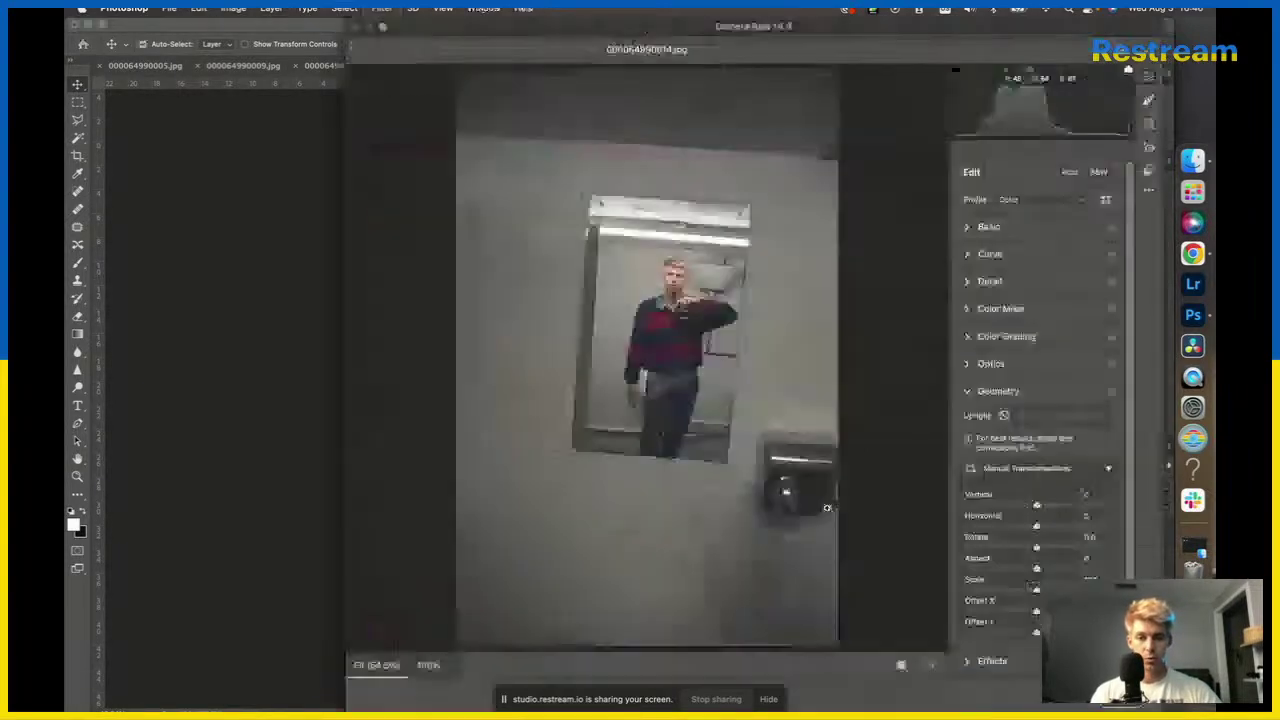
pyautogui.click(1024, 415)
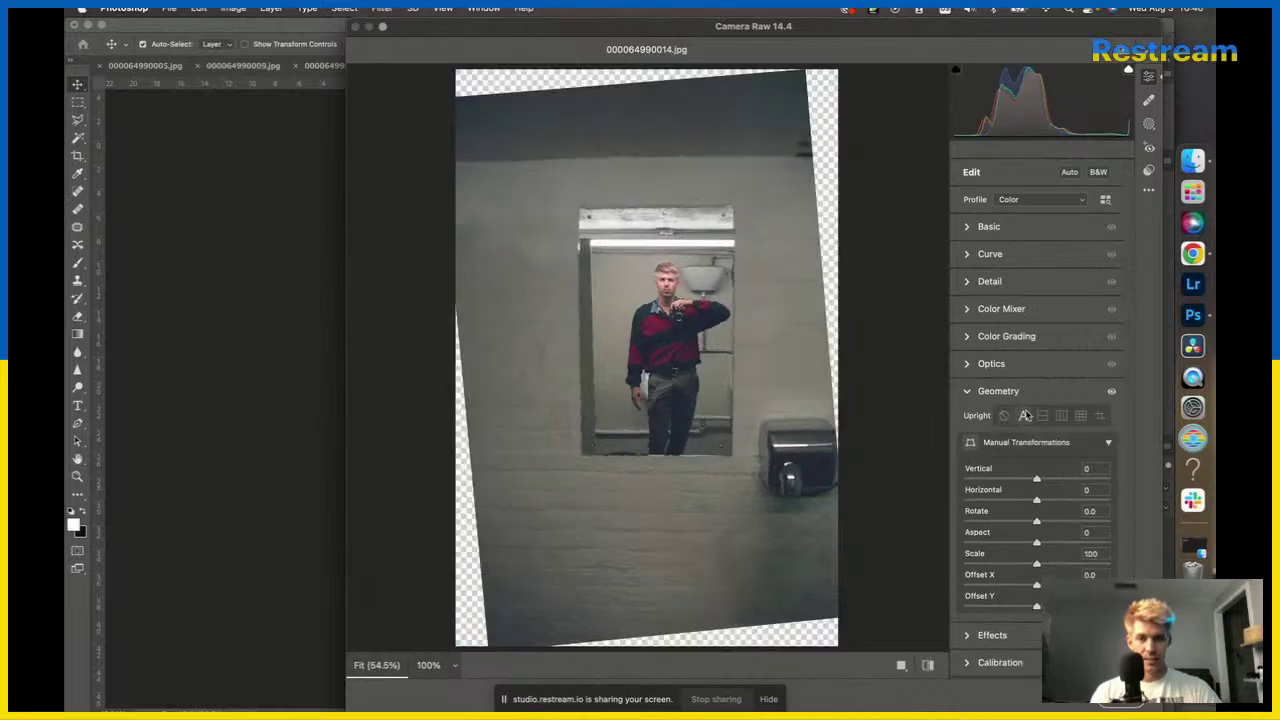
pyautogui.press('Return')
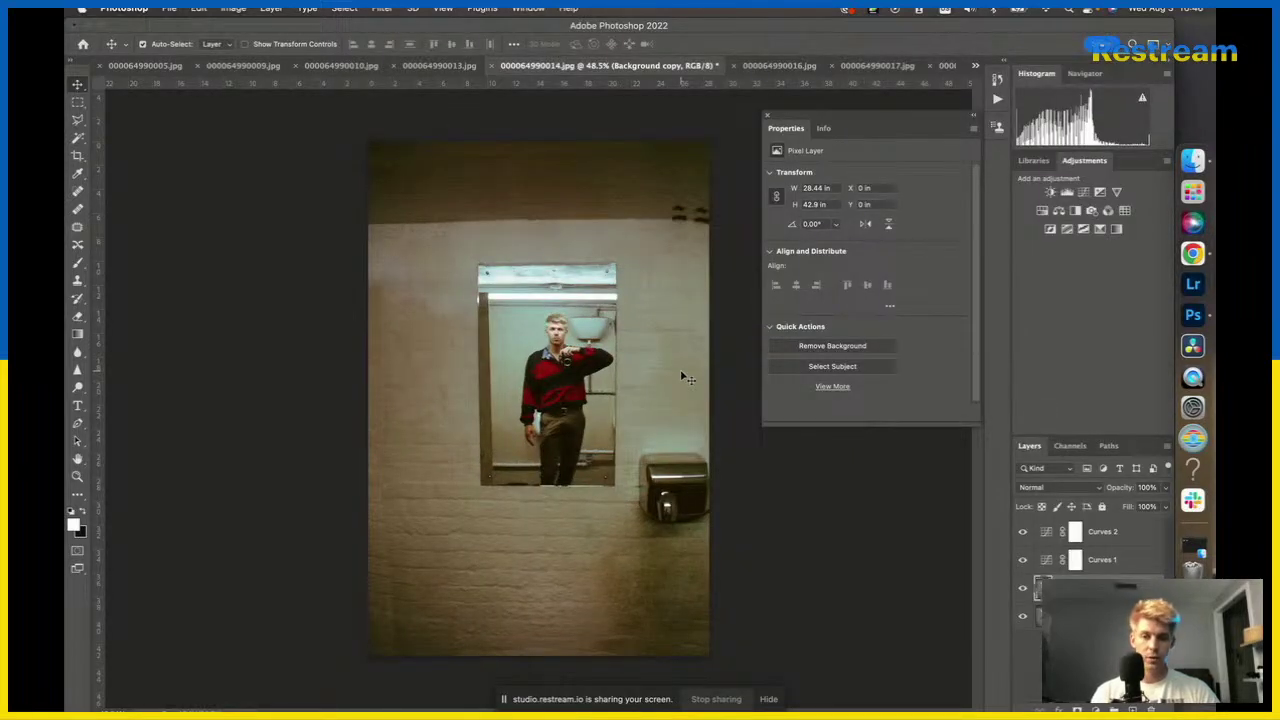
pyautogui.scroll(5, 561, 281)
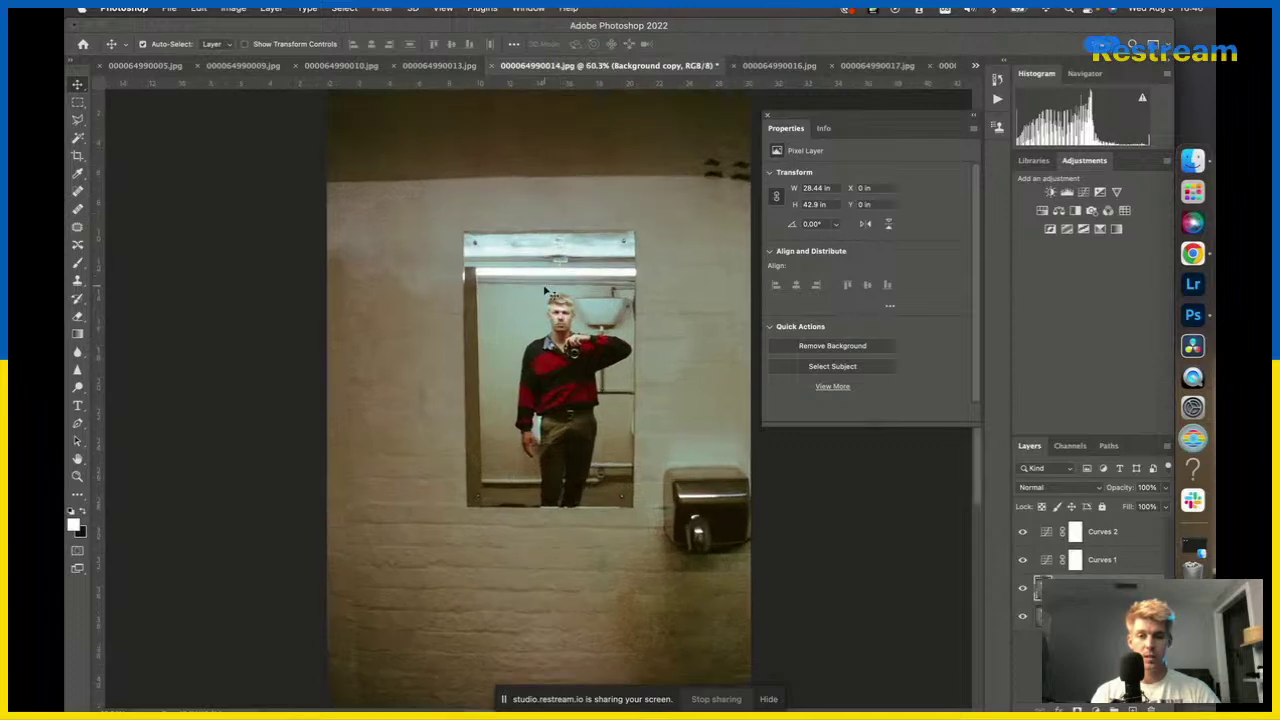
pyautogui.scroll(-5, 538, 294)
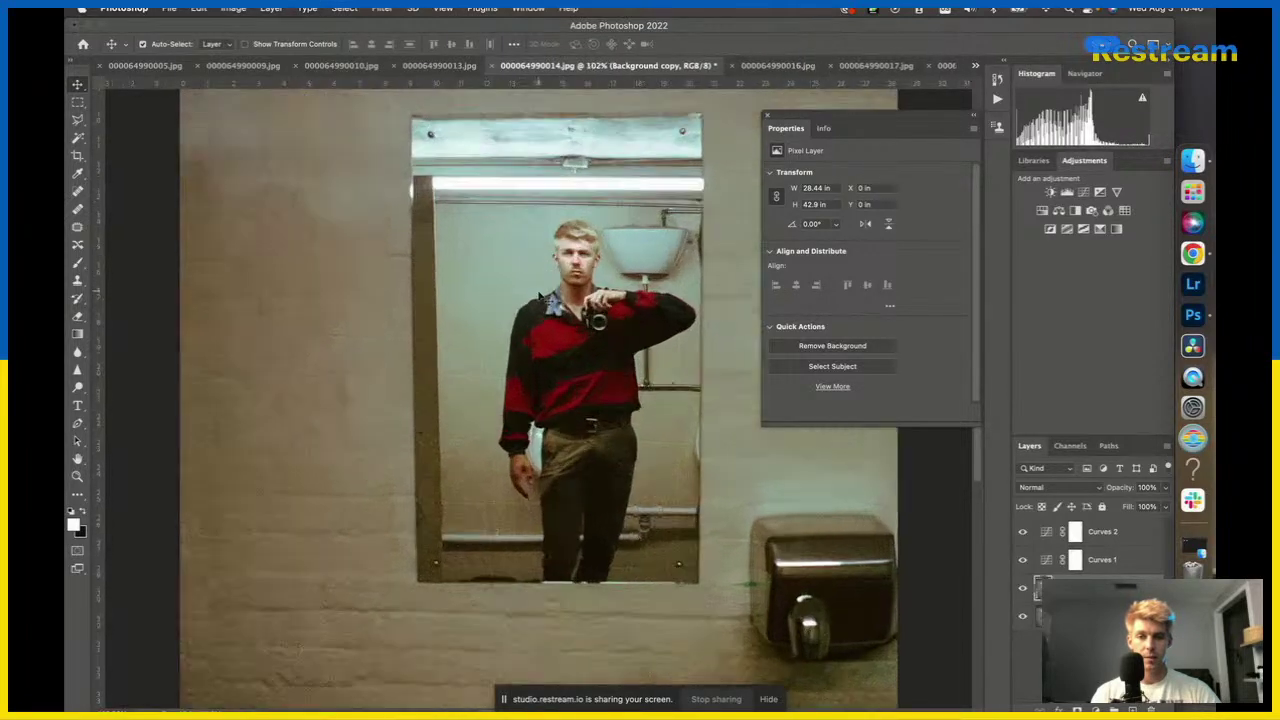
pyautogui.scroll(2, 538, 294)
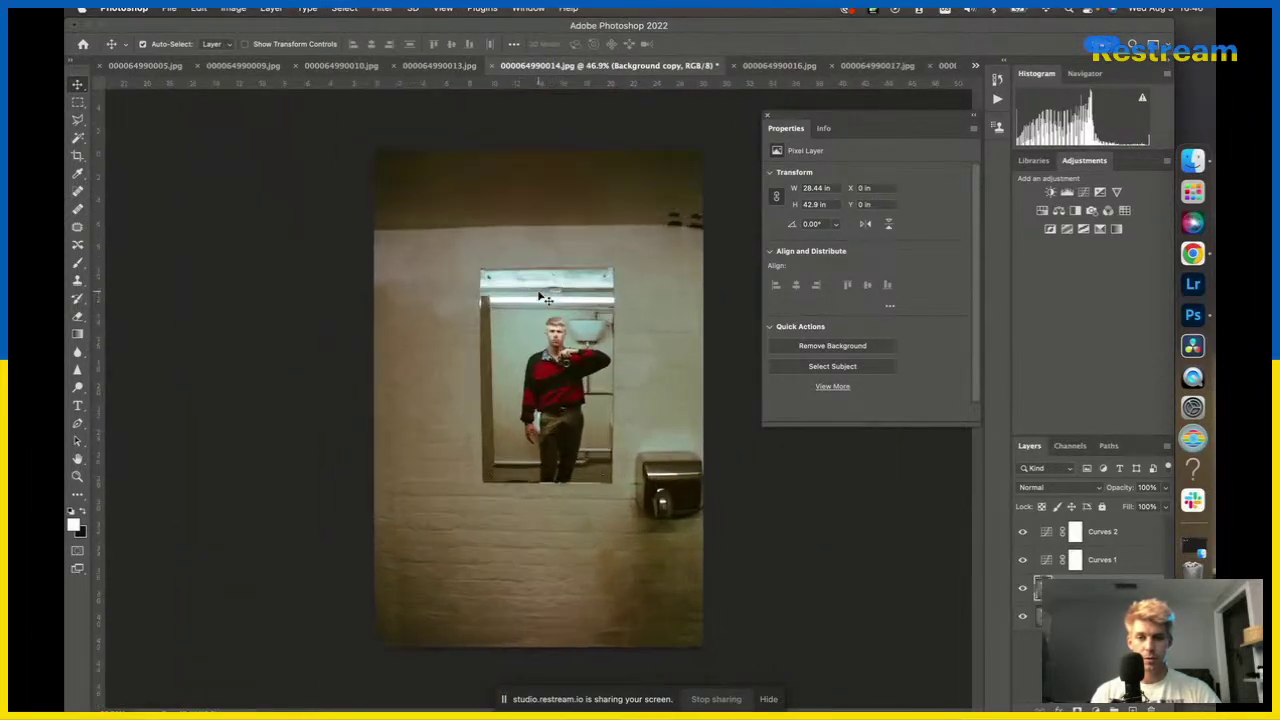
# In 000064990016.jpg, add a Curves adjustment layer with the black point at input about 23, the highlights raised and the shadows lowered.
pyautogui.click(776, 70)
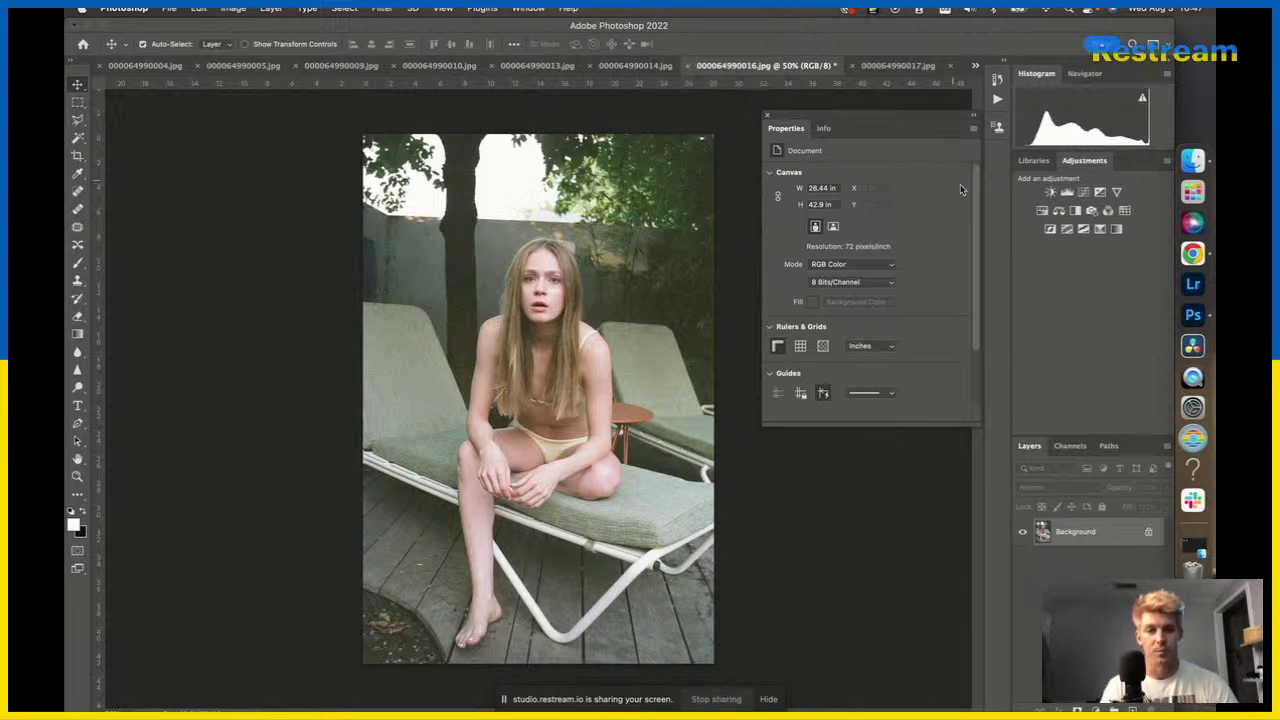
pyautogui.click(1083, 191)
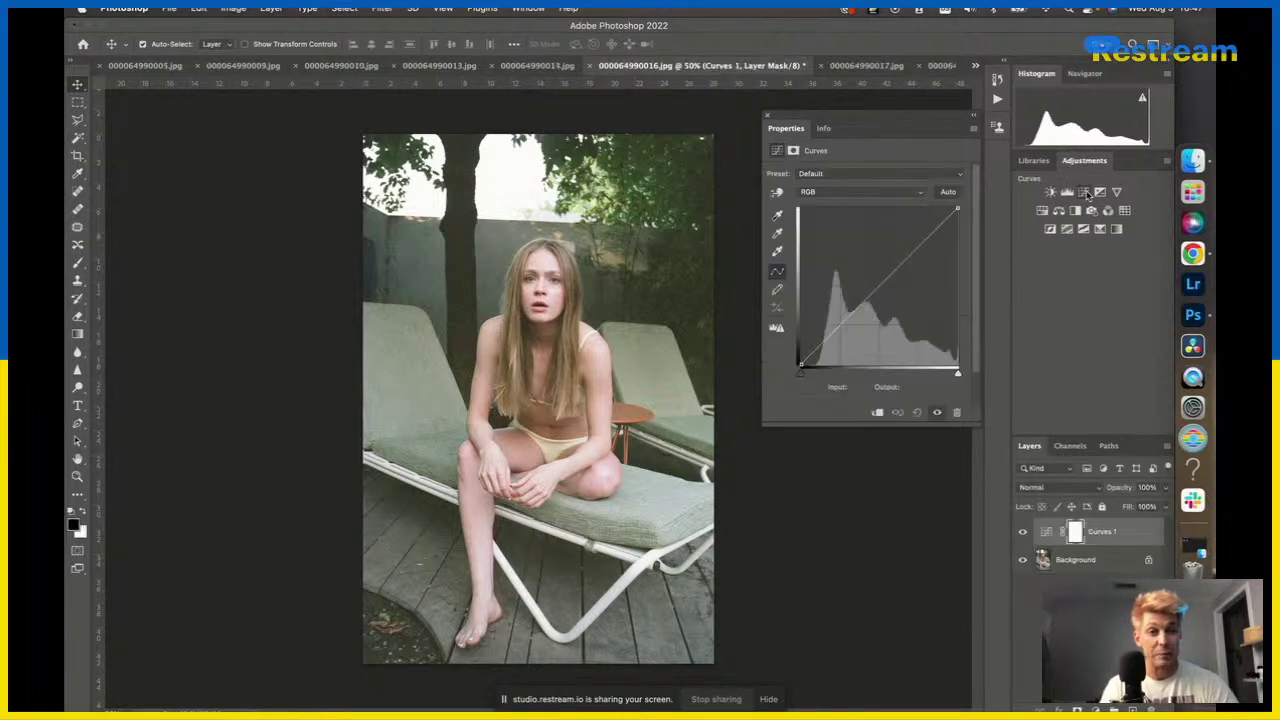
pyautogui.moveTo(801, 372); pyautogui.dragTo(816, 378)
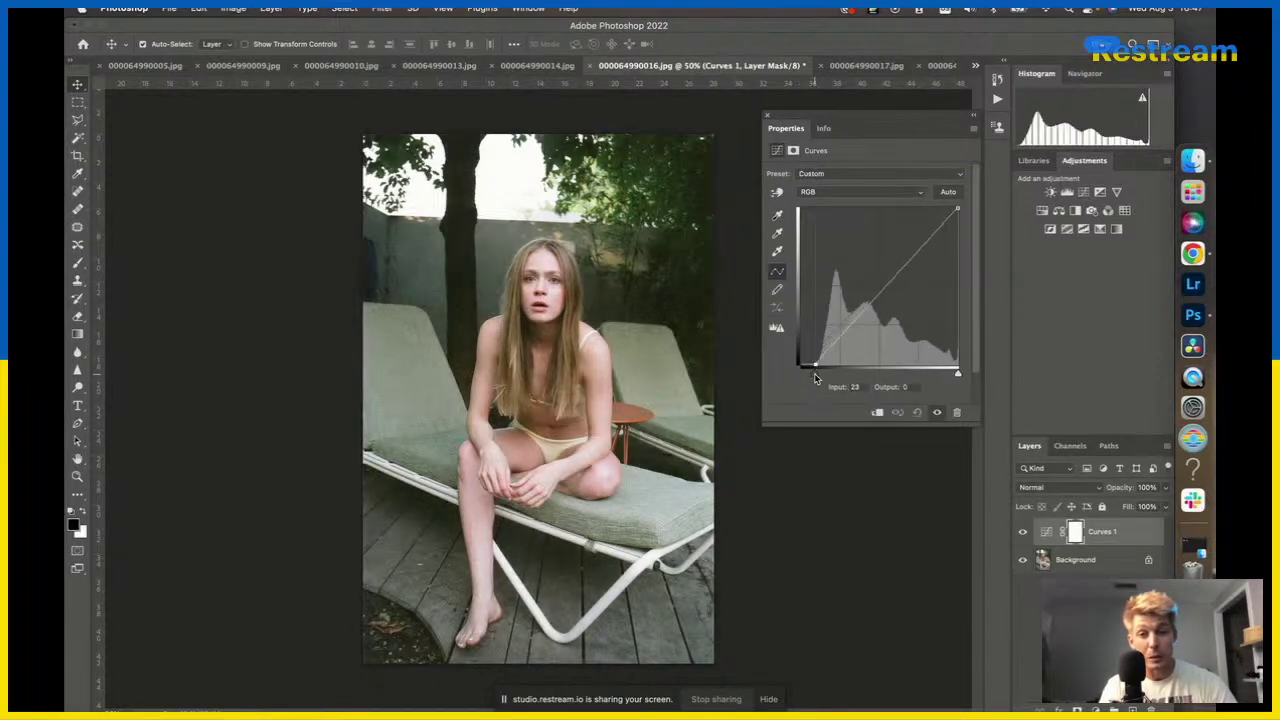
pyautogui.moveTo(905, 262); pyautogui.dragTo(903, 254)
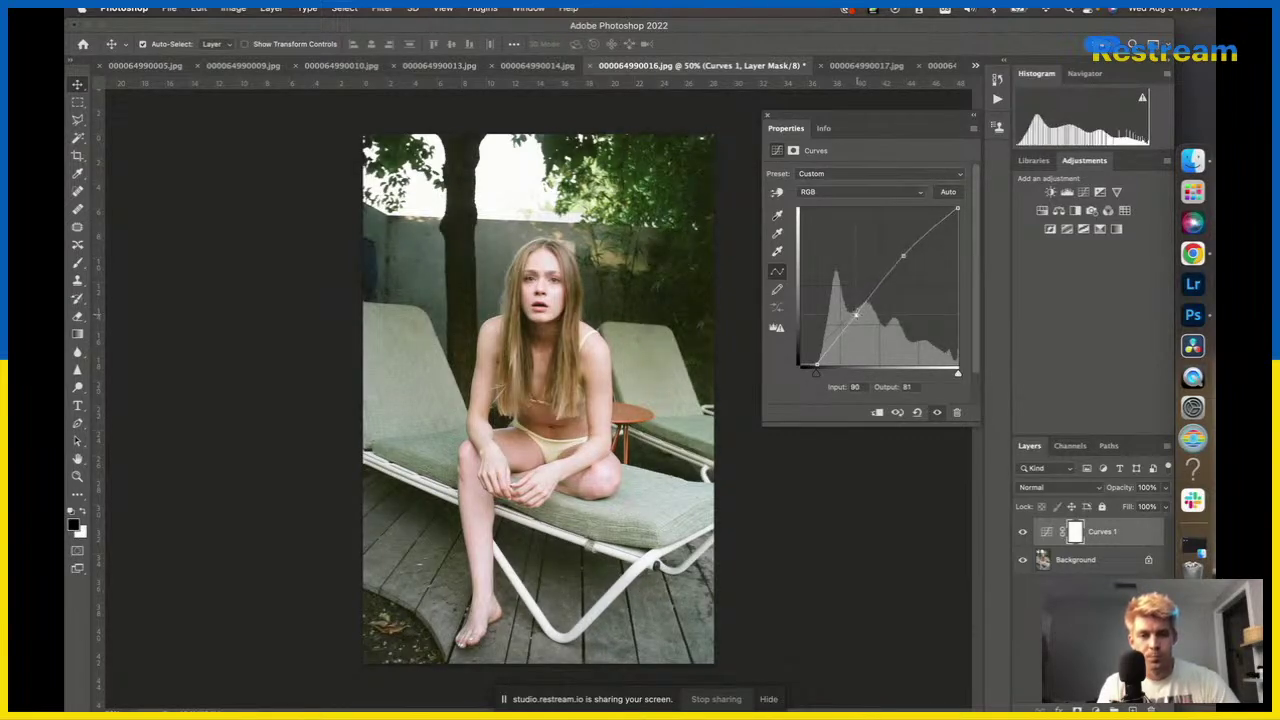
pyautogui.moveTo(861, 309); pyautogui.dragTo(861, 316)
pyautogui.click(548, 284)
pyautogui.scroll(1, 548, 284)
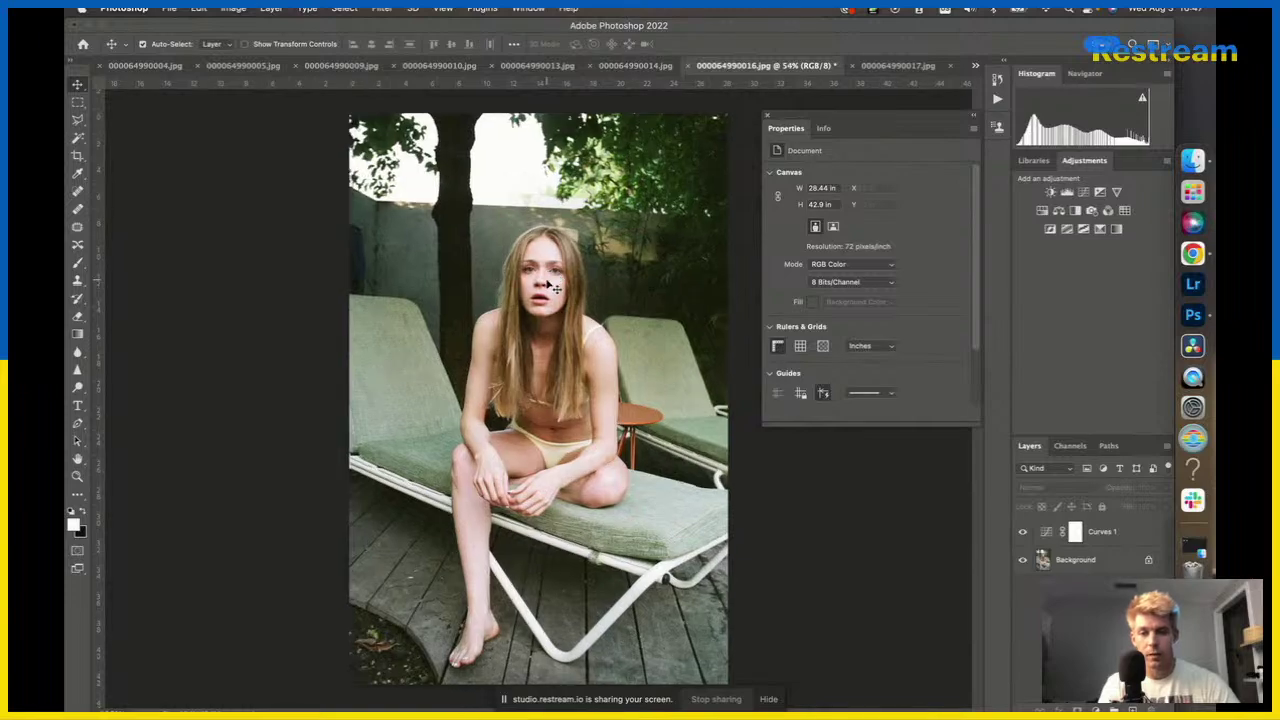
pyautogui.scroll(3, 548, 284)
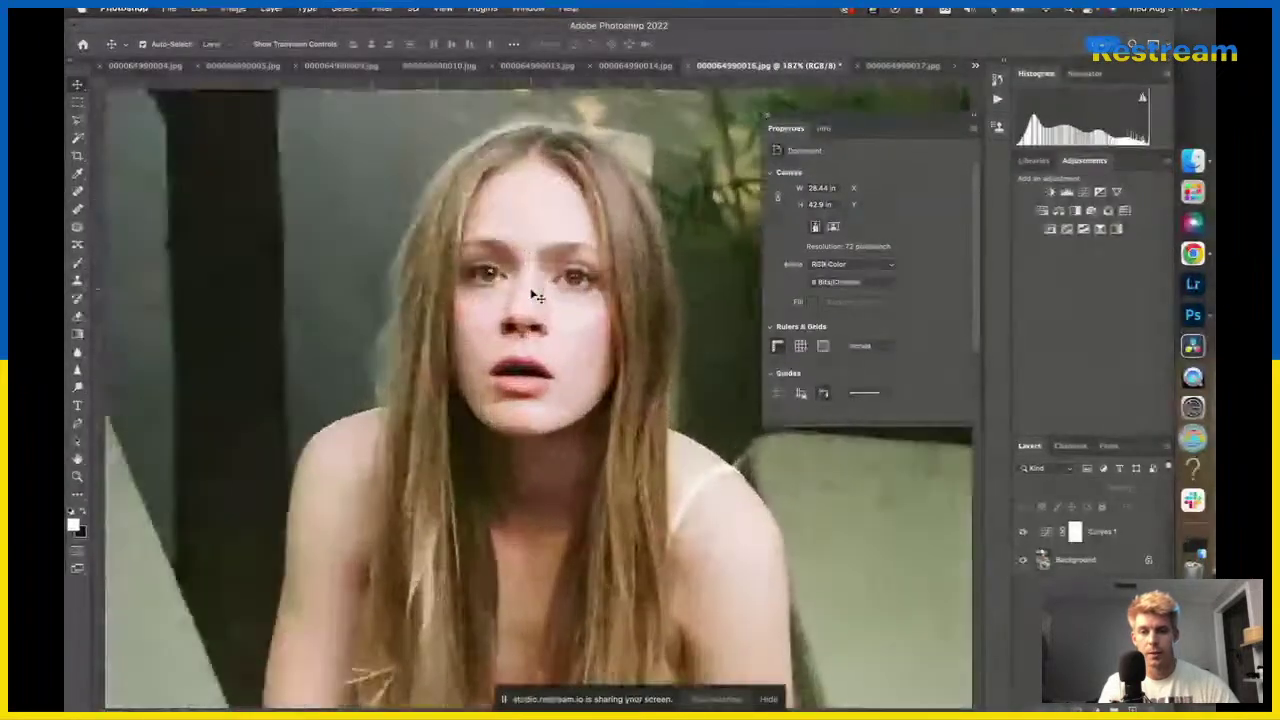
pyautogui.scroll(-2, 534, 294)
pyautogui.scroll(-2, 536, 296)
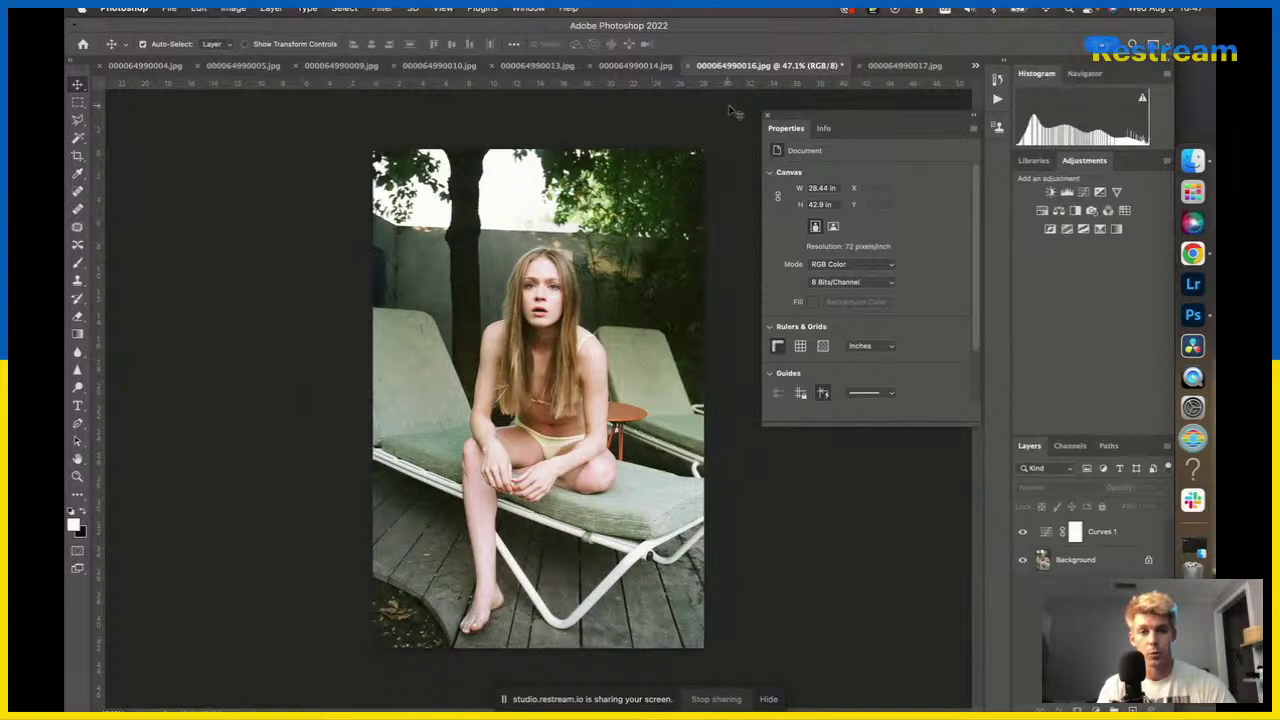
# Duplicate the Background layer and apply Camera Raw's Auto Upright correction to the copy, comparing it with Level before settling on Auto.
pyautogui.click(770, 116)
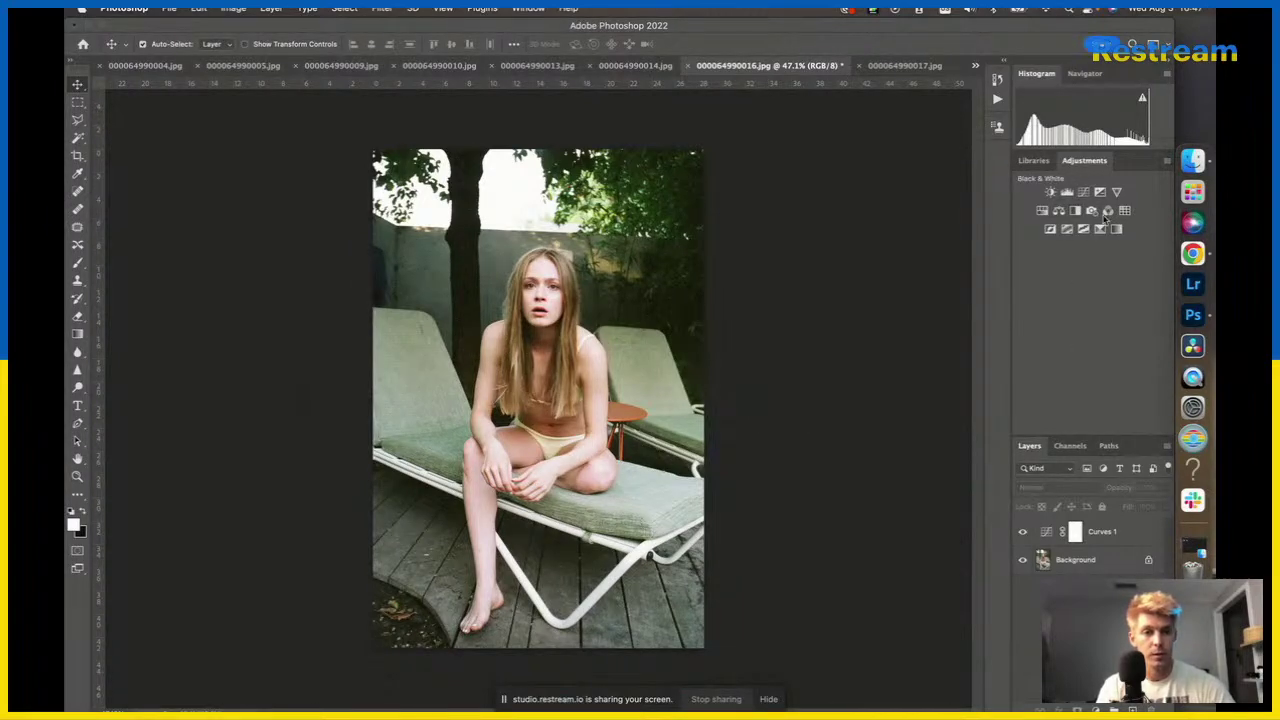
pyautogui.click(1078, 561)
pyautogui.press('super+j')
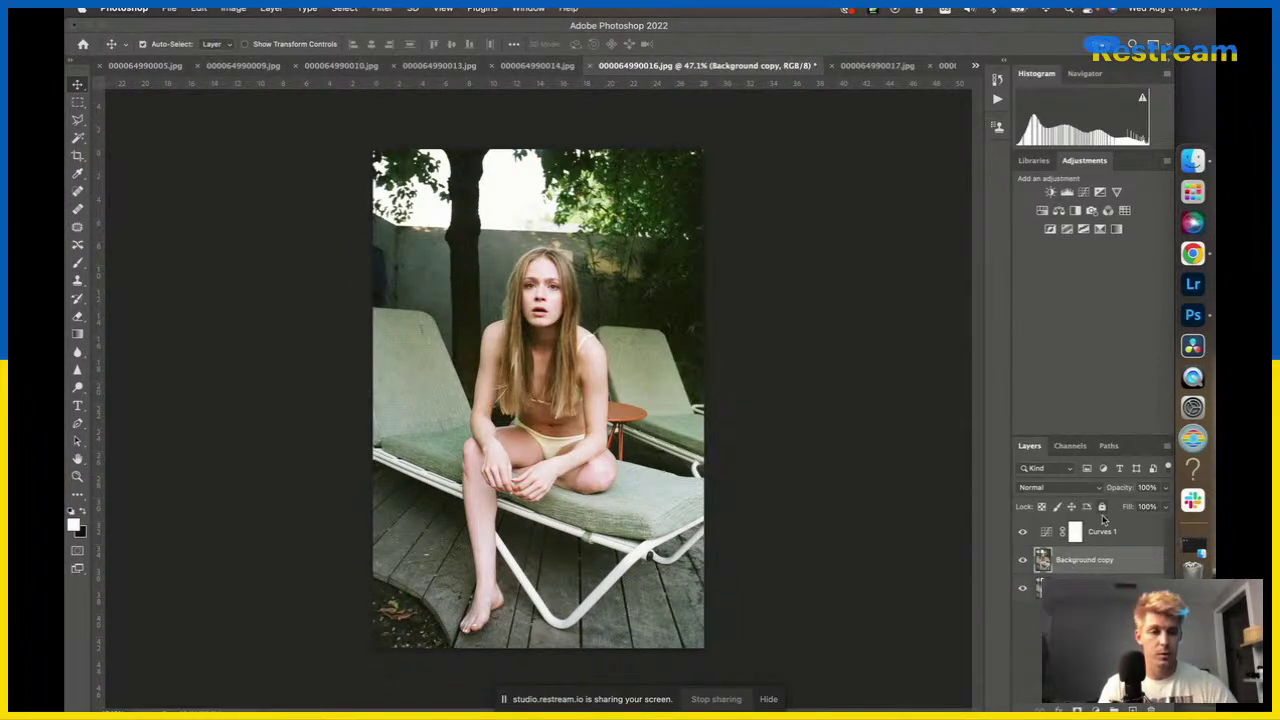
pyautogui.press('super+shift+a')
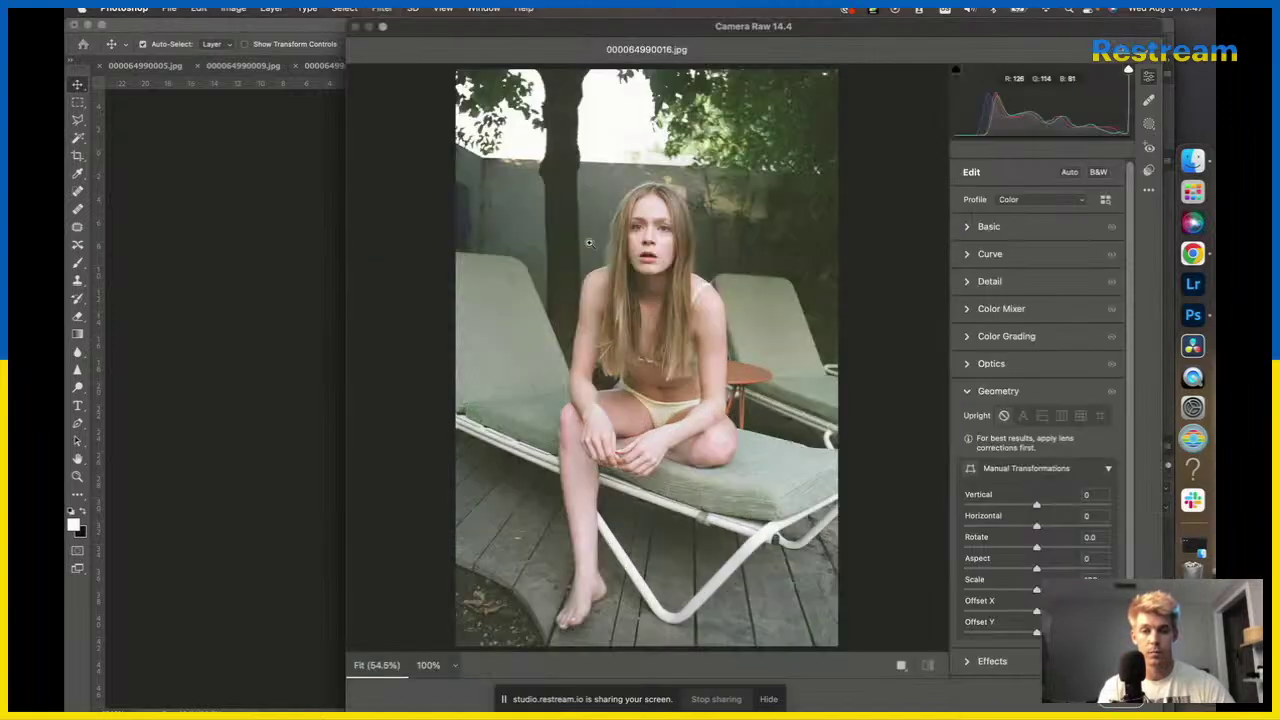
pyautogui.click(1023, 416)
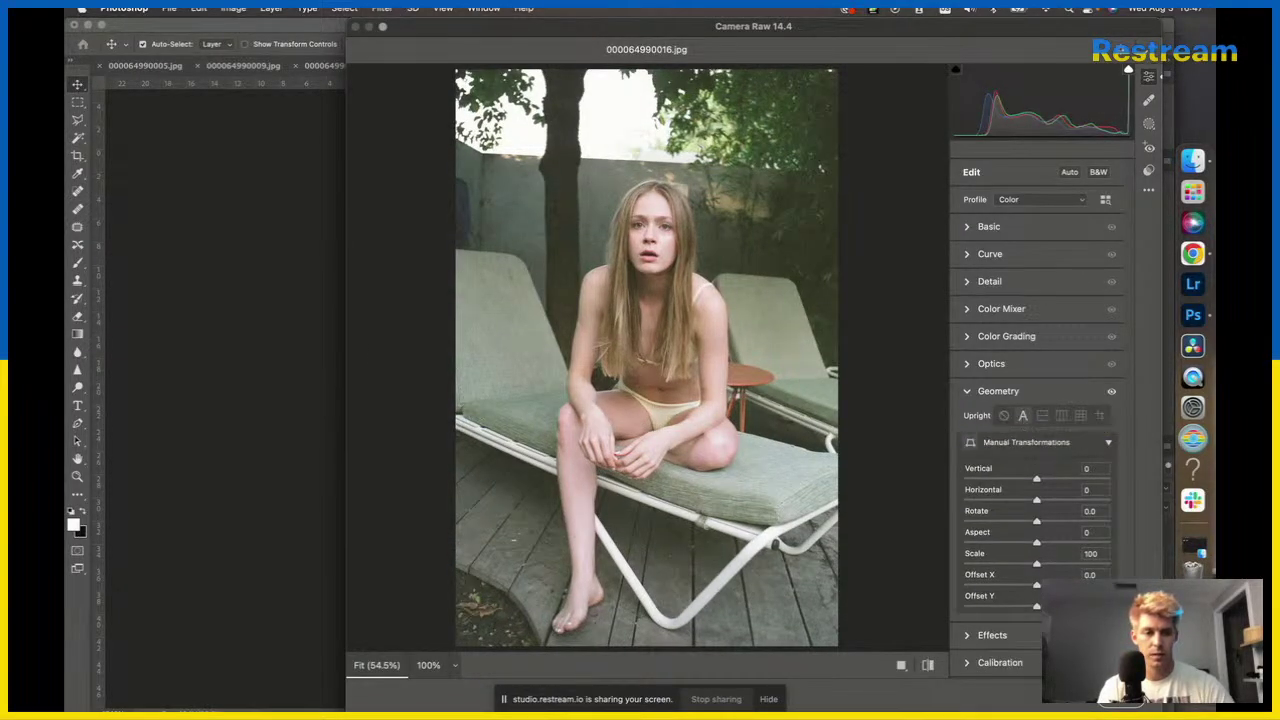
pyautogui.click(1042, 416)
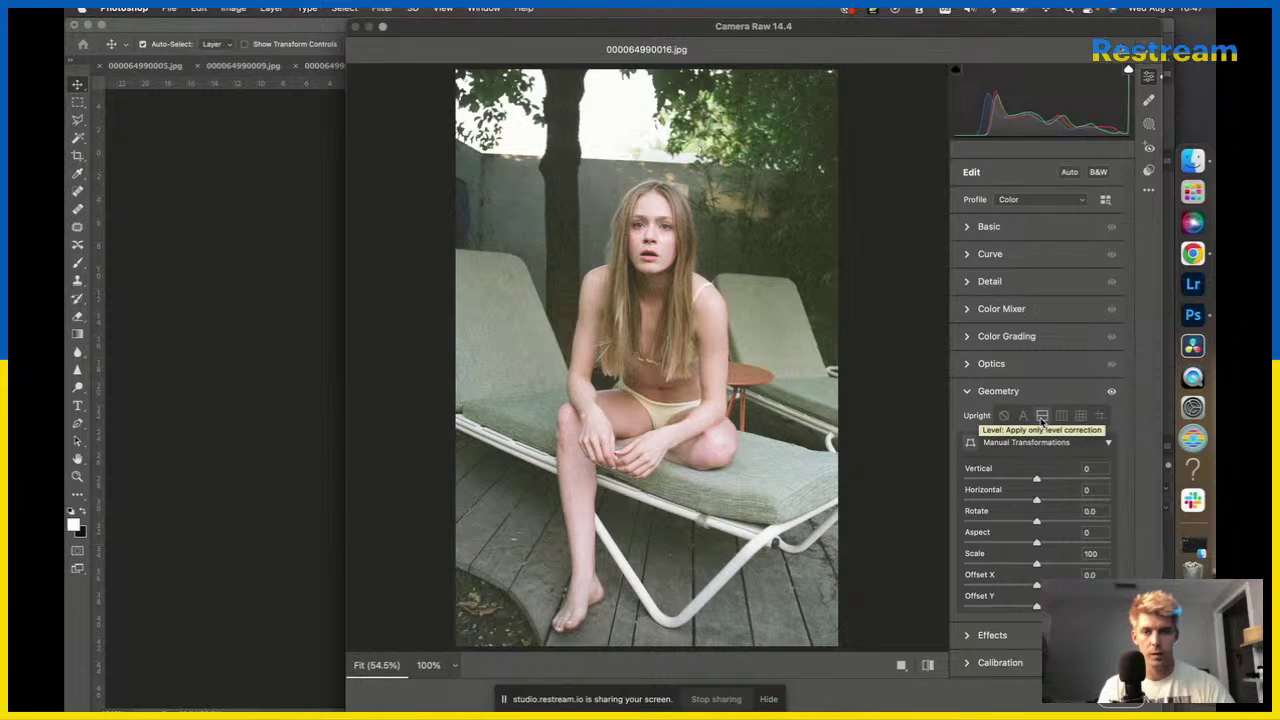
pyautogui.click(1023, 416)
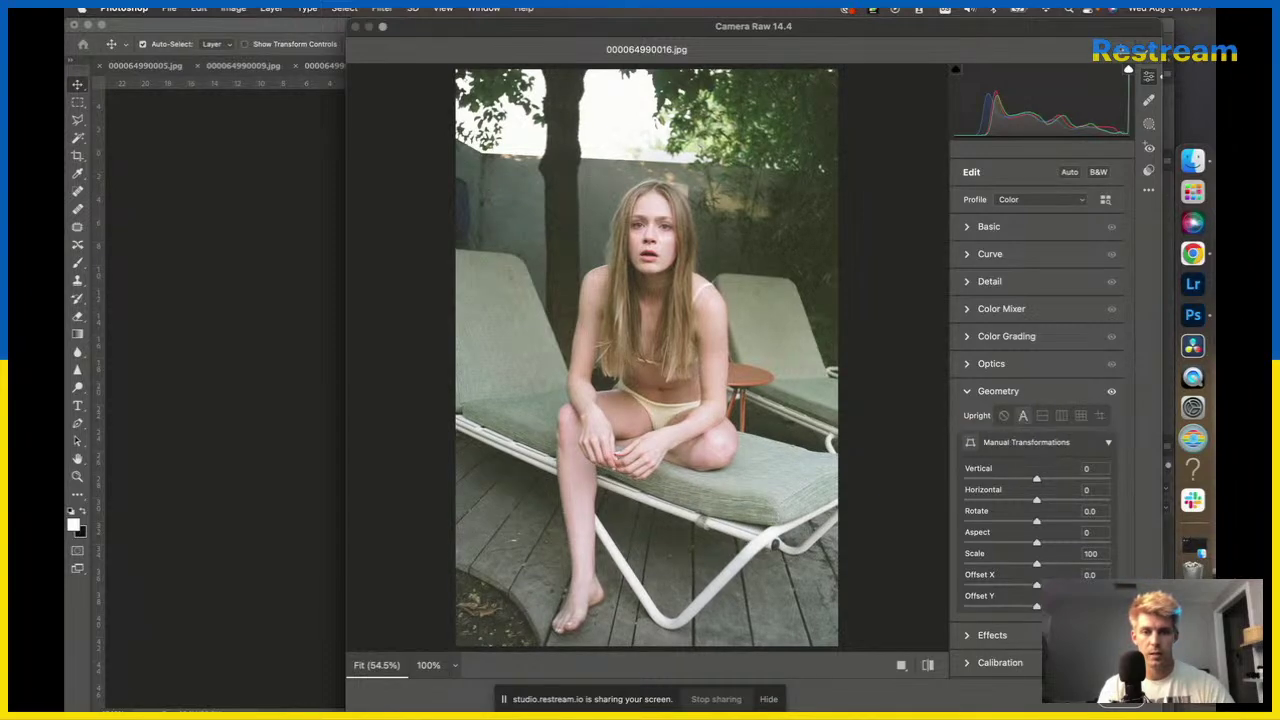
pyautogui.click(1125, 702)
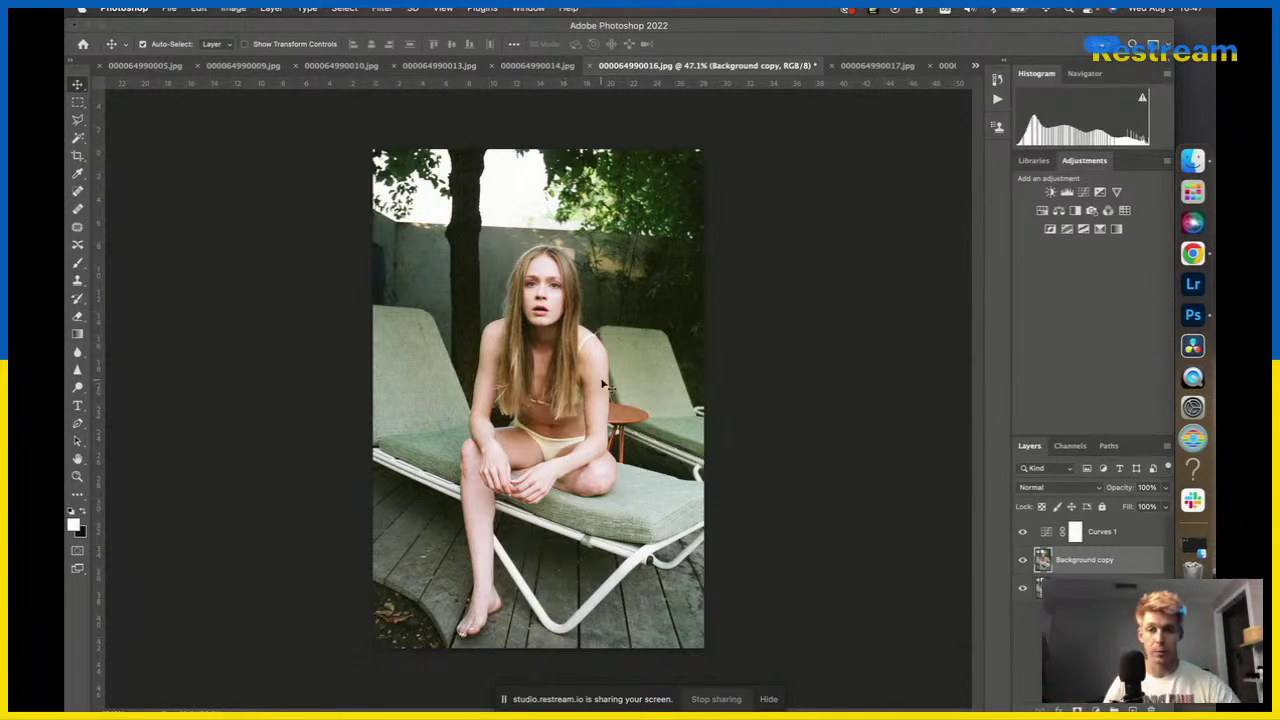
# Add a second Curves adjustment layer above Curves 1.
pyautogui.click(1122, 538)
pyautogui.click(1084, 193)
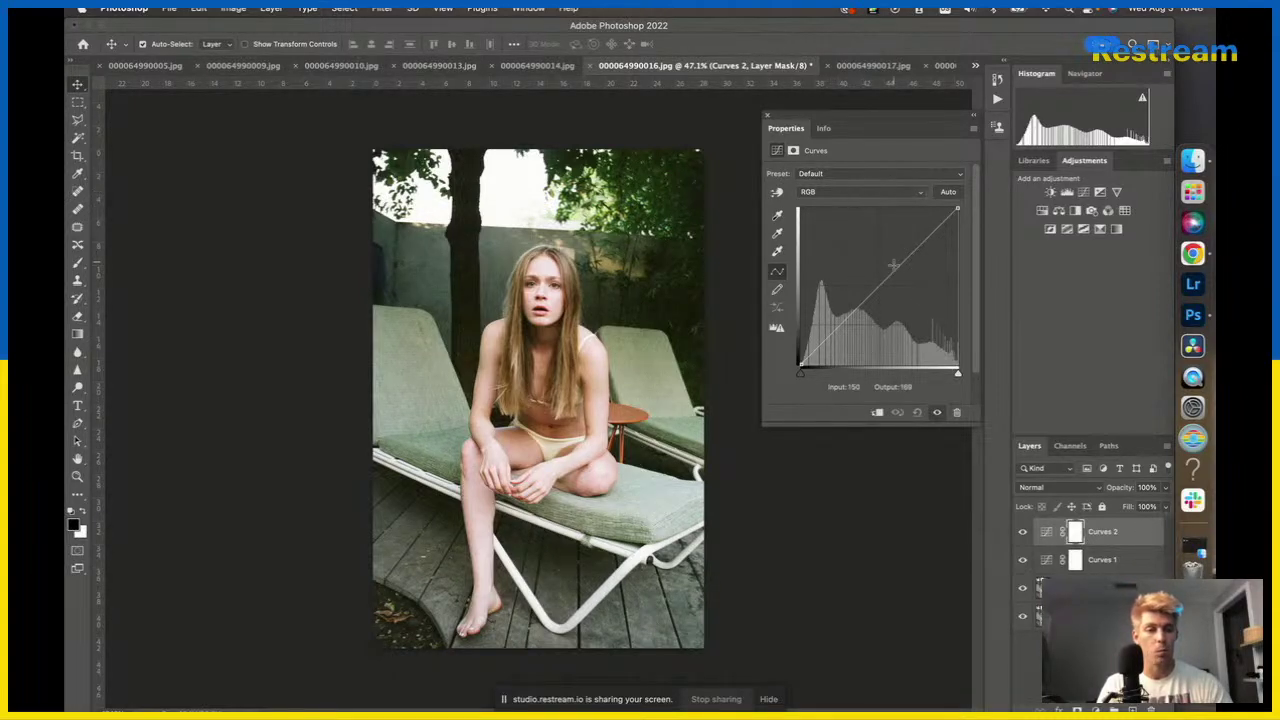
pyautogui.click(831, 193)
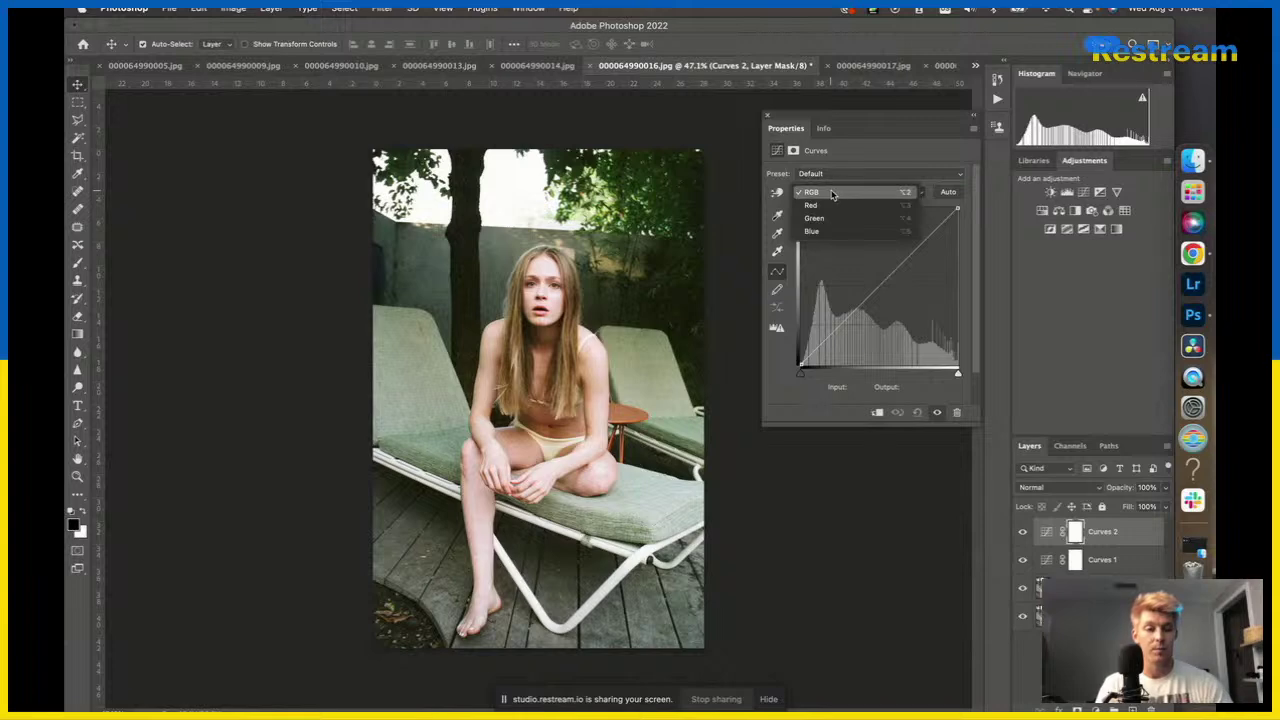
pyautogui.click(1114, 568)
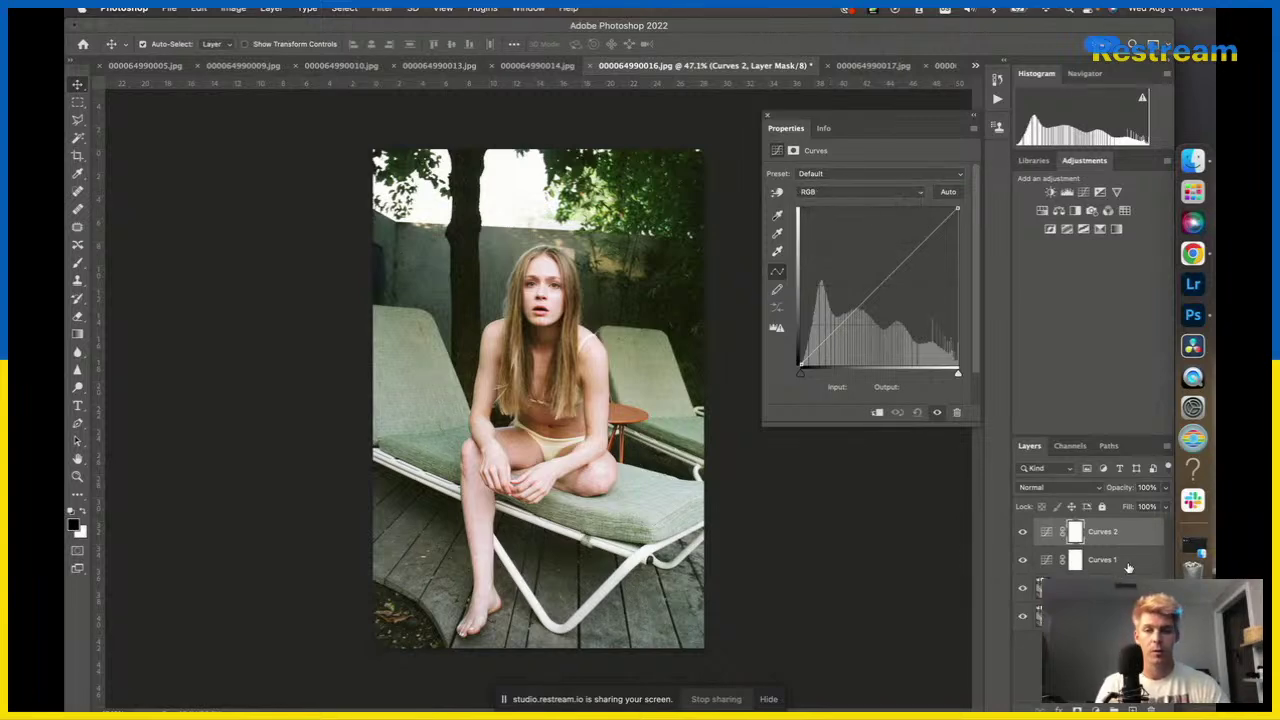
# Refine the Curves 1 adjustment, moving the shadow point to input 97, output 74 and the highlight point to input 173, output 176.
pyautogui.click(1112, 562)
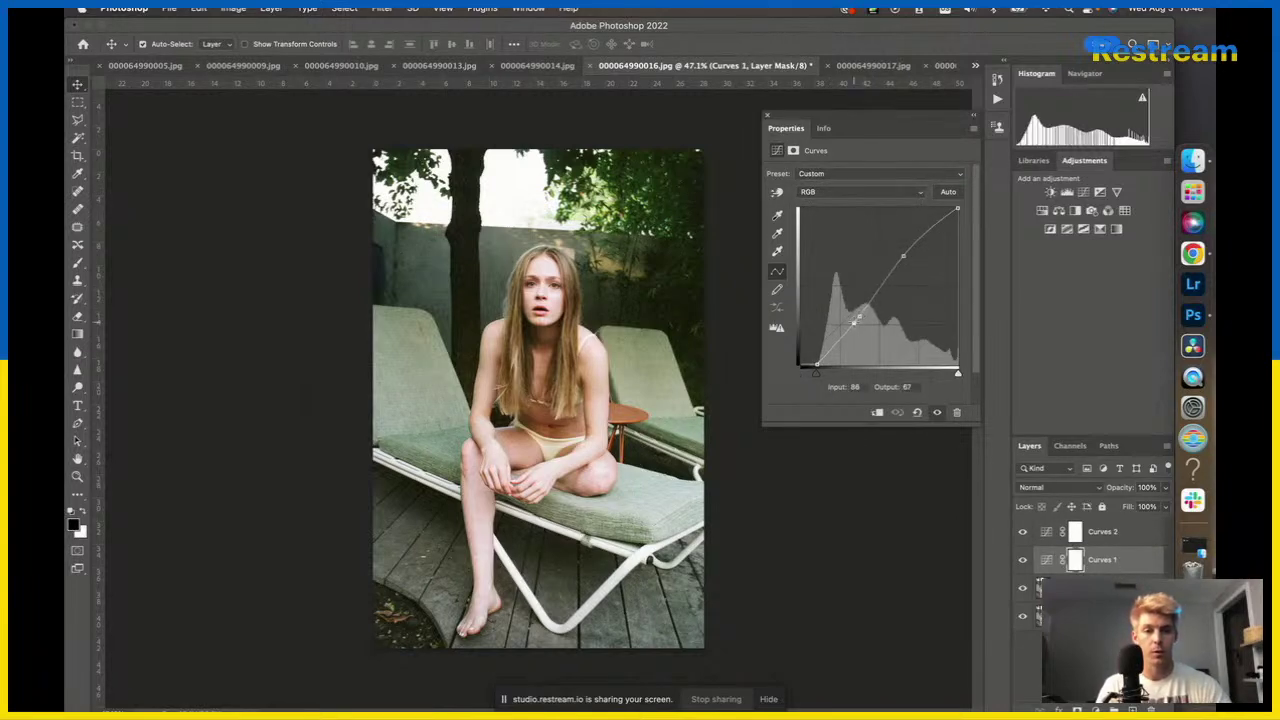
pyautogui.moveTo(858, 316); pyautogui.dragTo(863, 318)
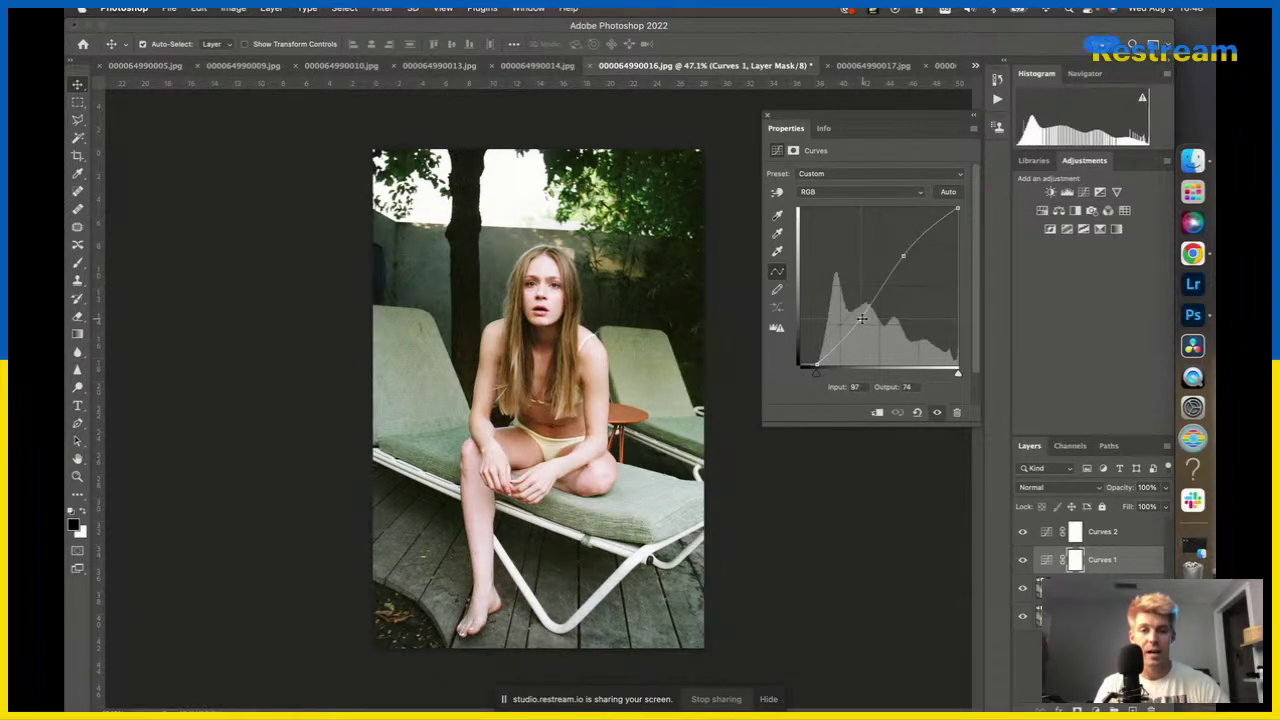
pyautogui.click(904, 256)
pyautogui.moveTo(904, 256); pyautogui.dragTo(909, 256)
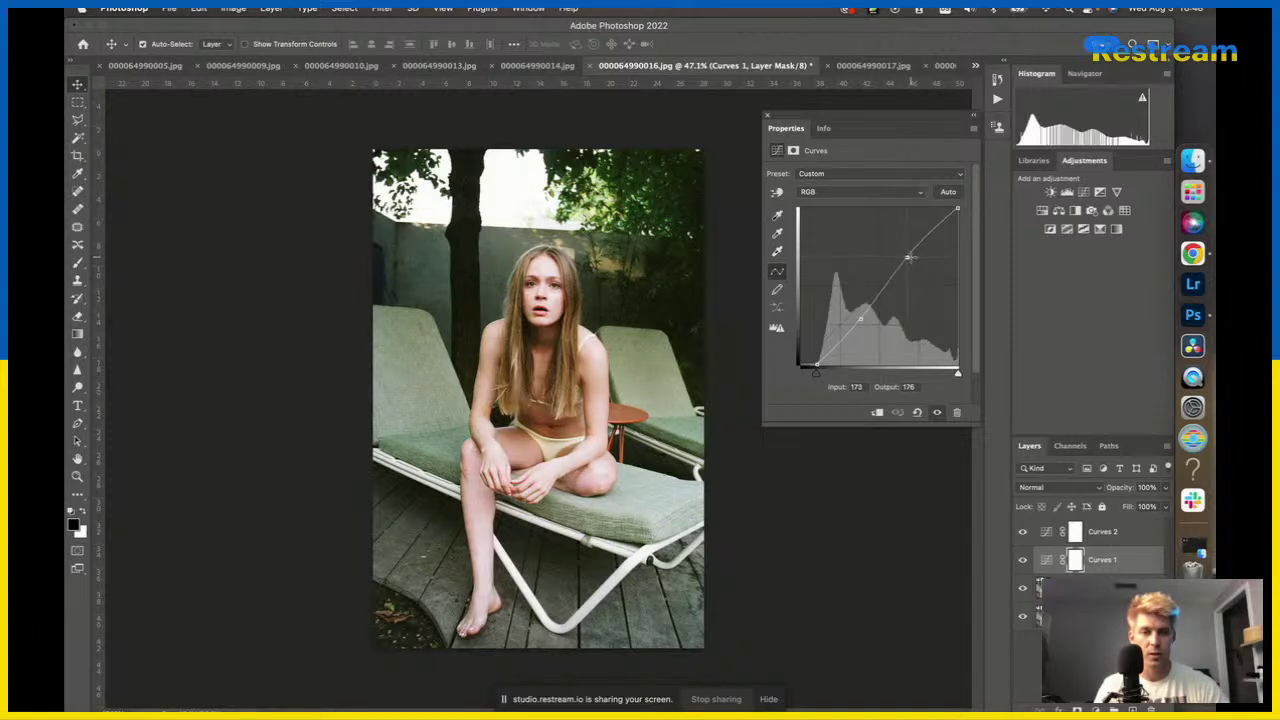
# Delete the unused Curves 2 adjustment layer.
pyautogui.click(1118, 533)
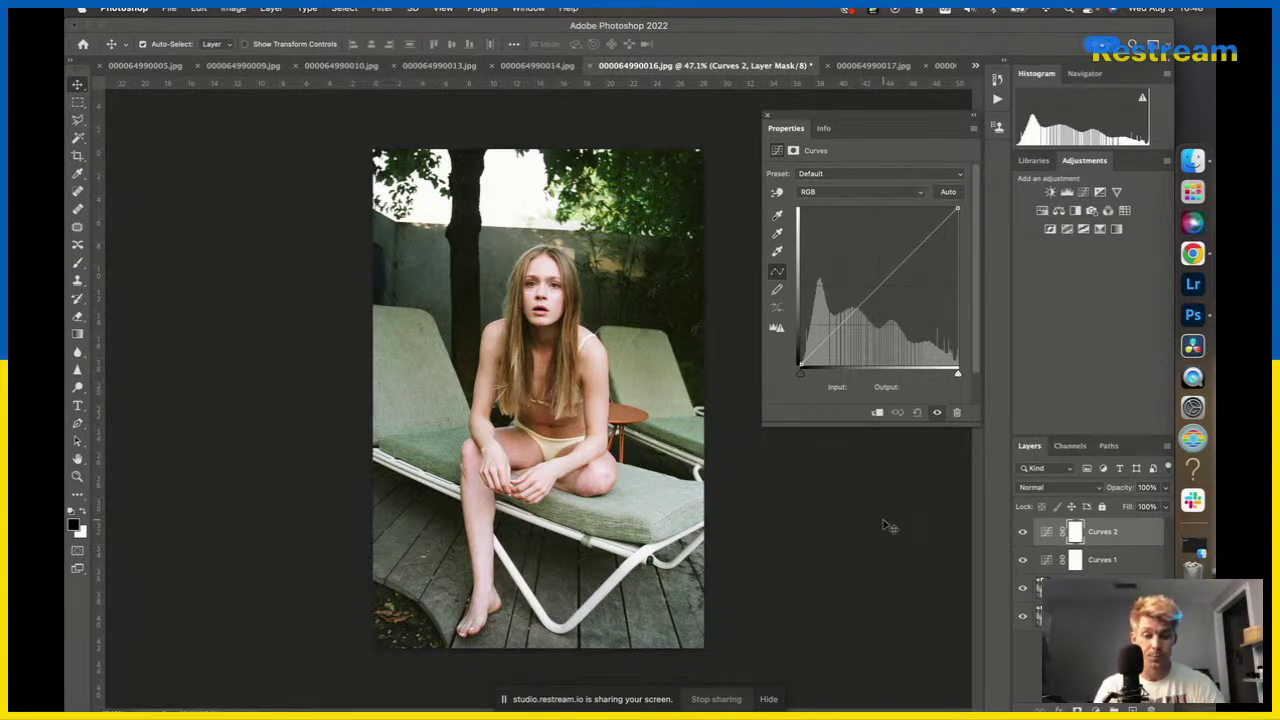
pyautogui.press('Delete')
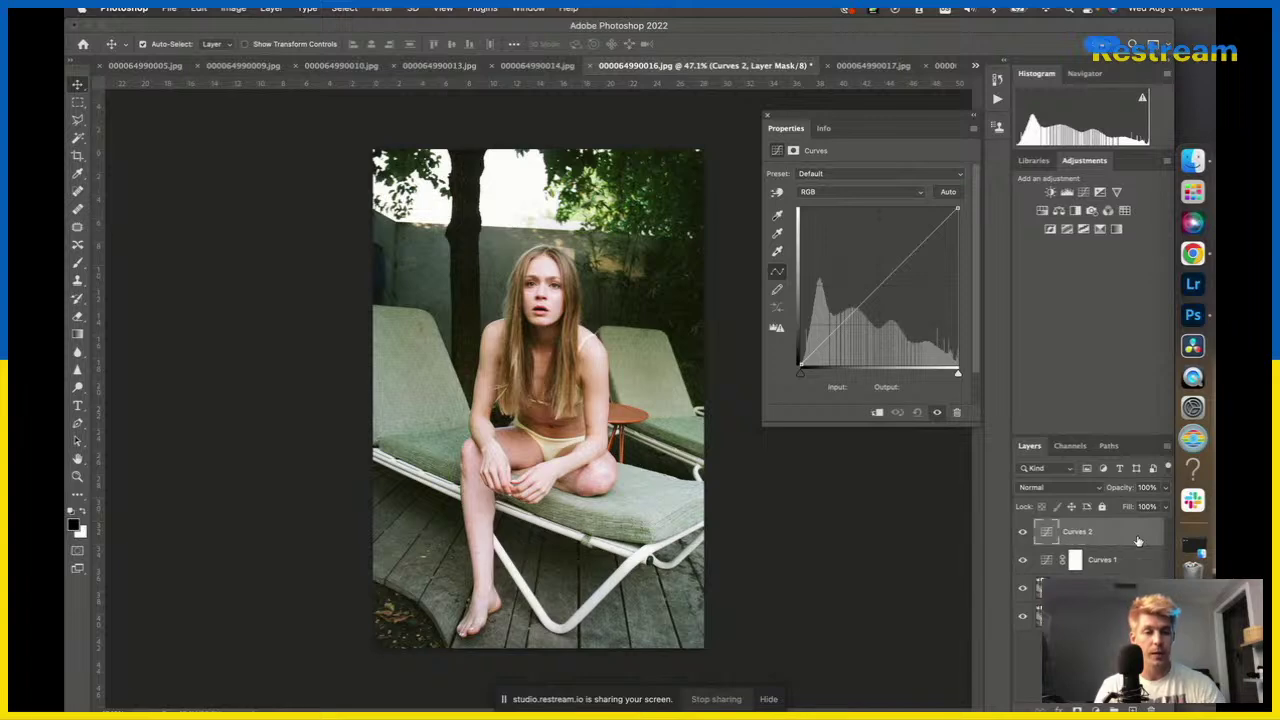
# Mute the greens on the Background copy layer with Camera Raw's Color Mixer, setting Greens saturation to -83 and hue to -41.
pyautogui.click(1066, 560)
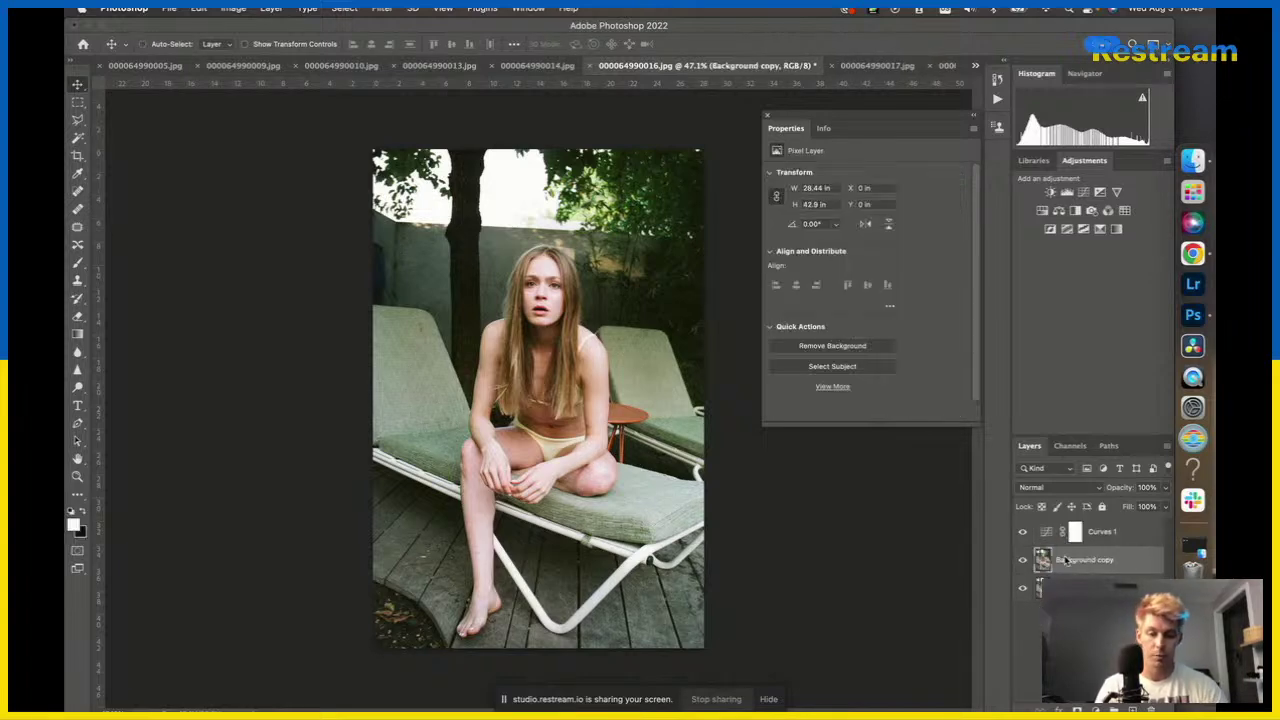
pyautogui.press('super+shift+a')
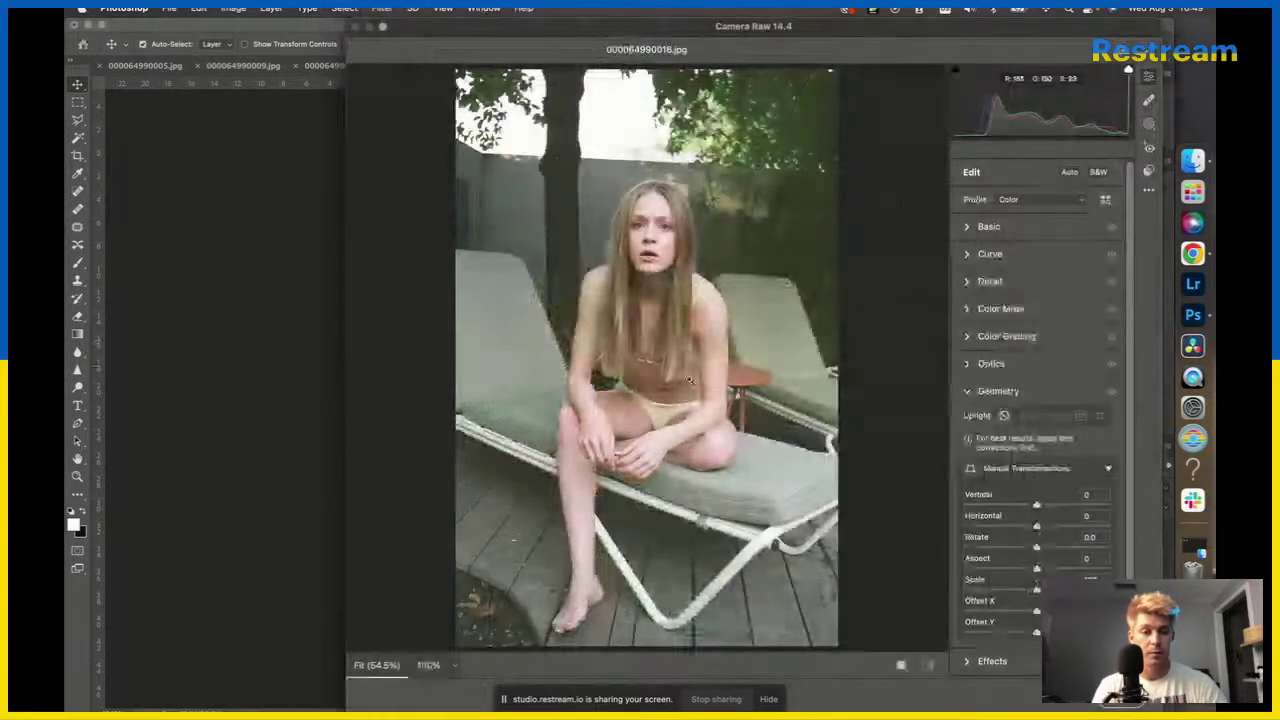
pyautogui.click(986, 312)
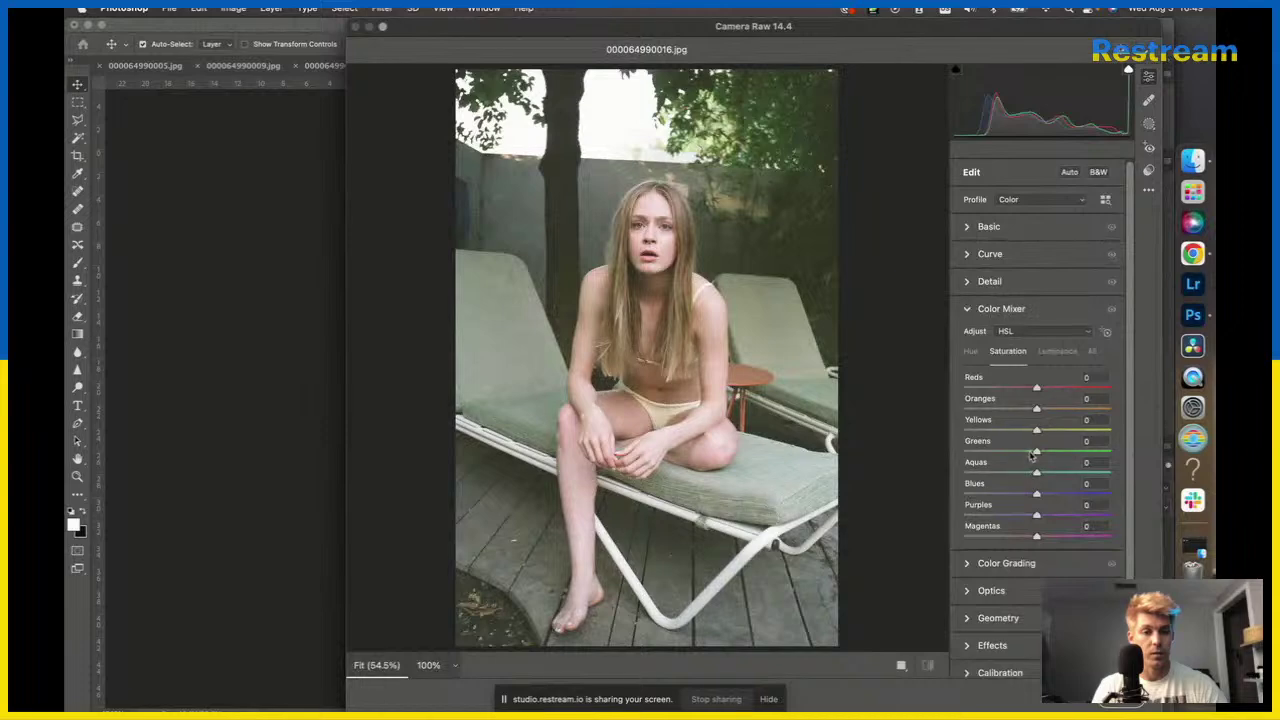
pyautogui.moveTo(1036, 455); pyautogui.dragTo(975, 457)
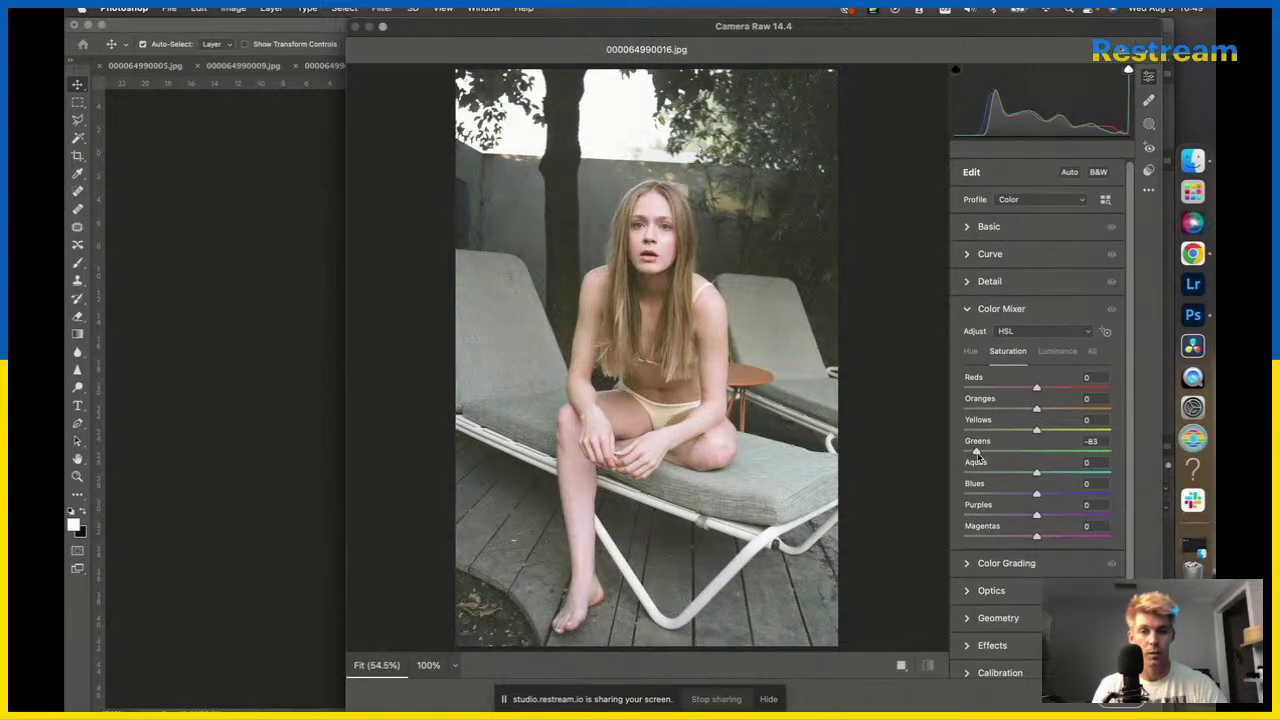
pyautogui.click(970, 351)
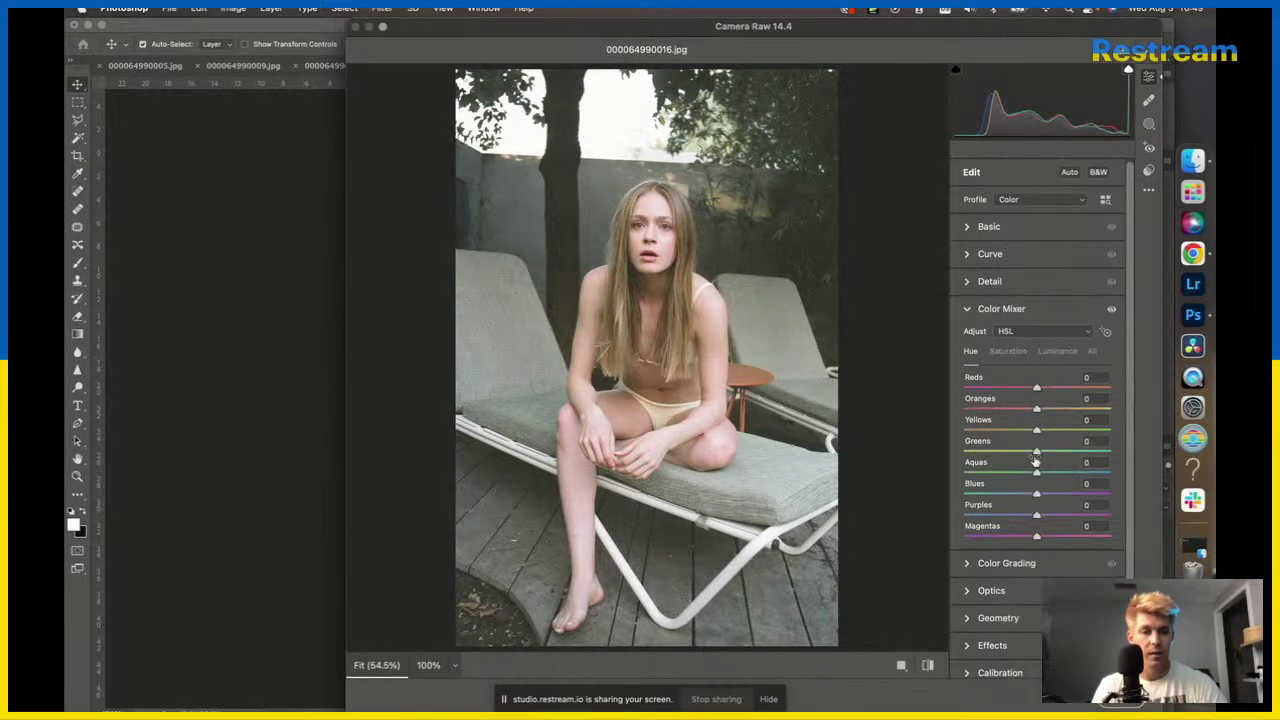
pyautogui.moveTo(1036, 453); pyautogui.dragTo(1007, 454)
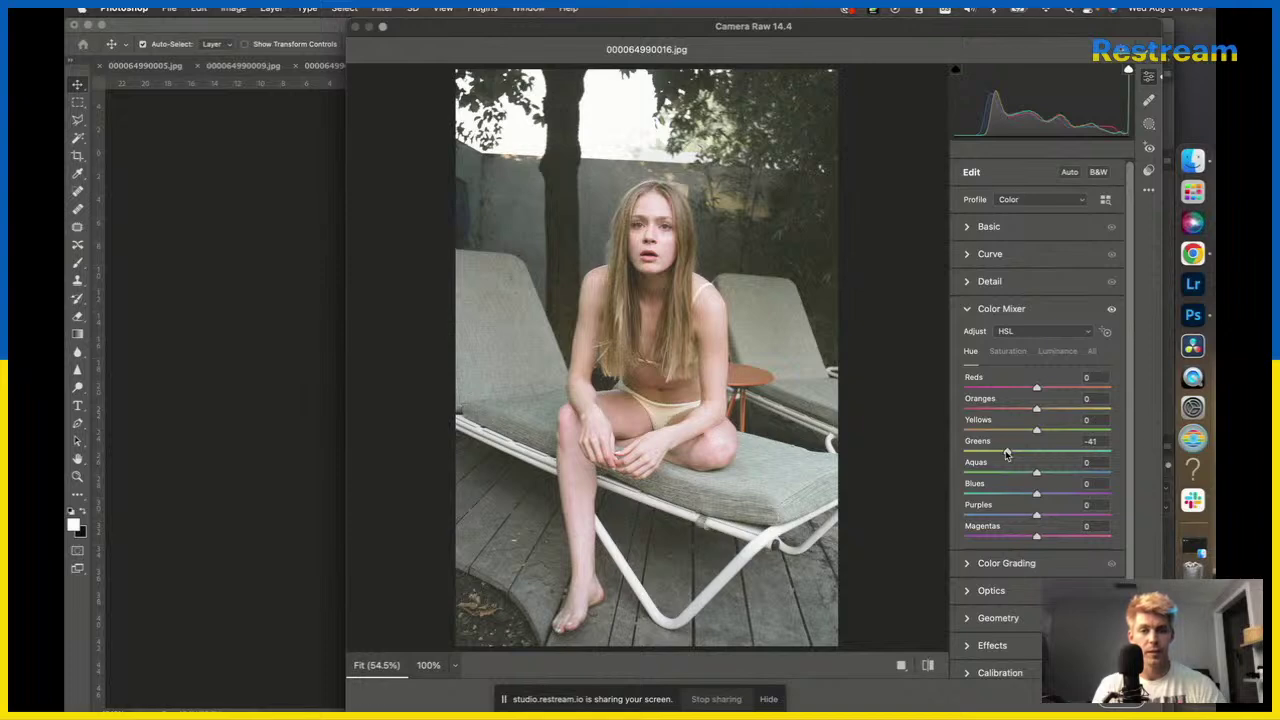
pyautogui.press('Return')
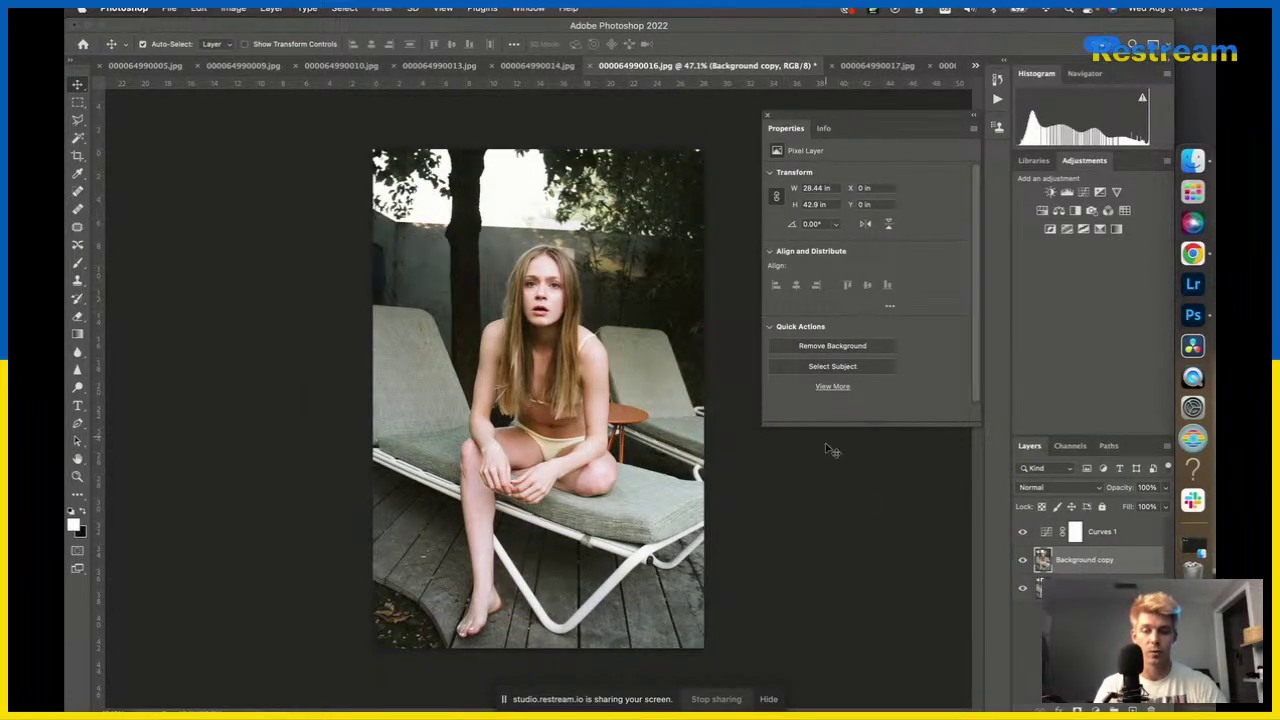
# Undo the Camera Raw edit and reapply it to Background copy with Greens saturation -21 and hue -12, comparing the layer hidden and shown.
pyautogui.press('super+z')
pyautogui.press('shift+super+a')
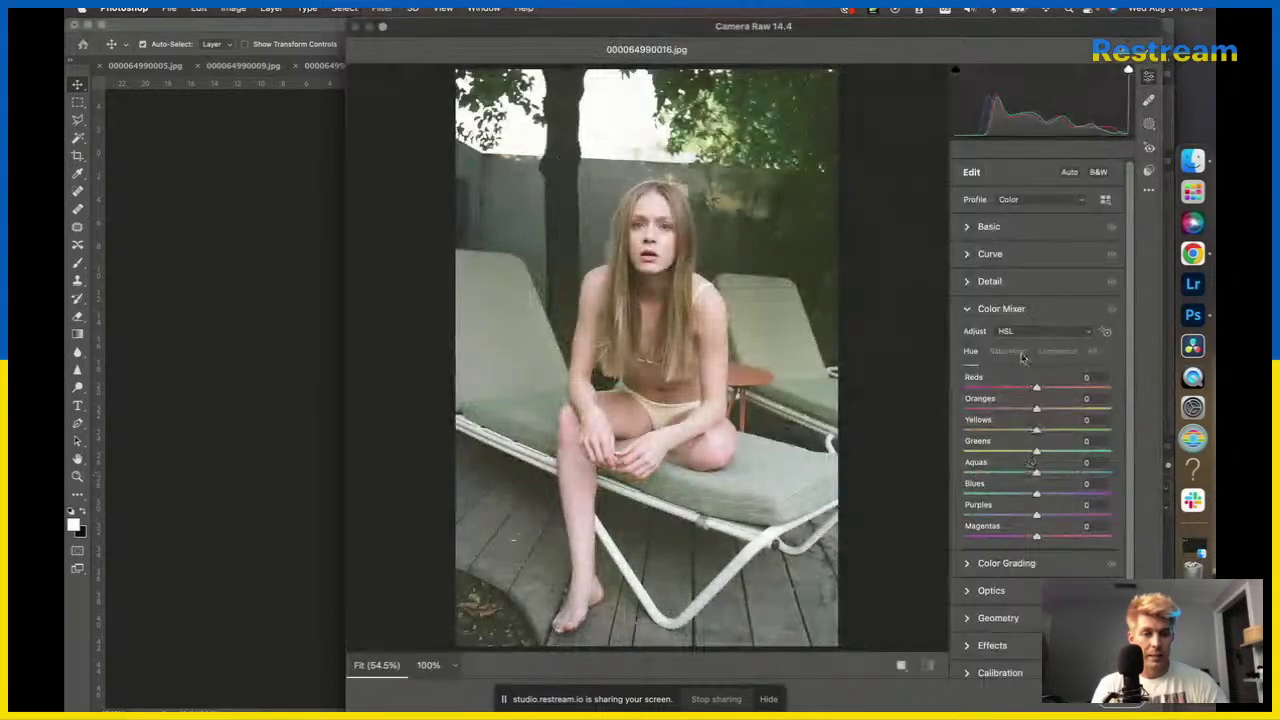
pyautogui.click(1008, 351)
pyautogui.moveTo(1036, 451); pyautogui.dragTo(1018, 453)
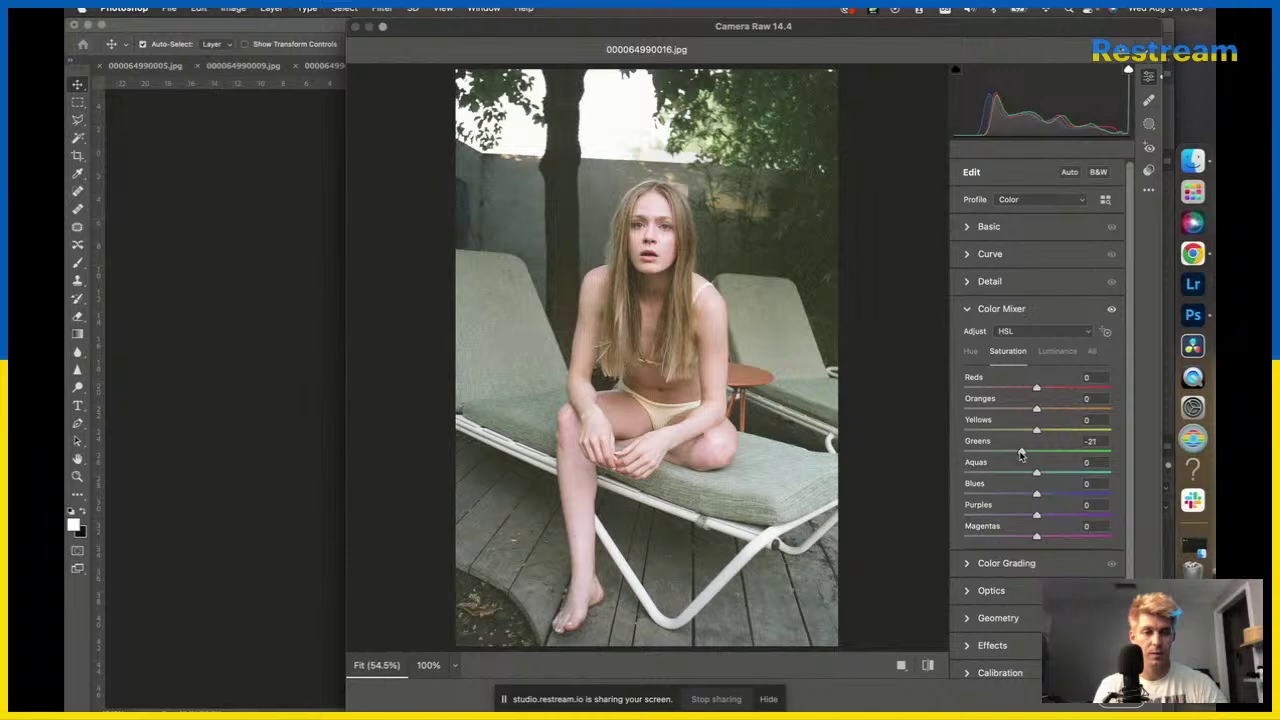
pyautogui.click(970, 351)
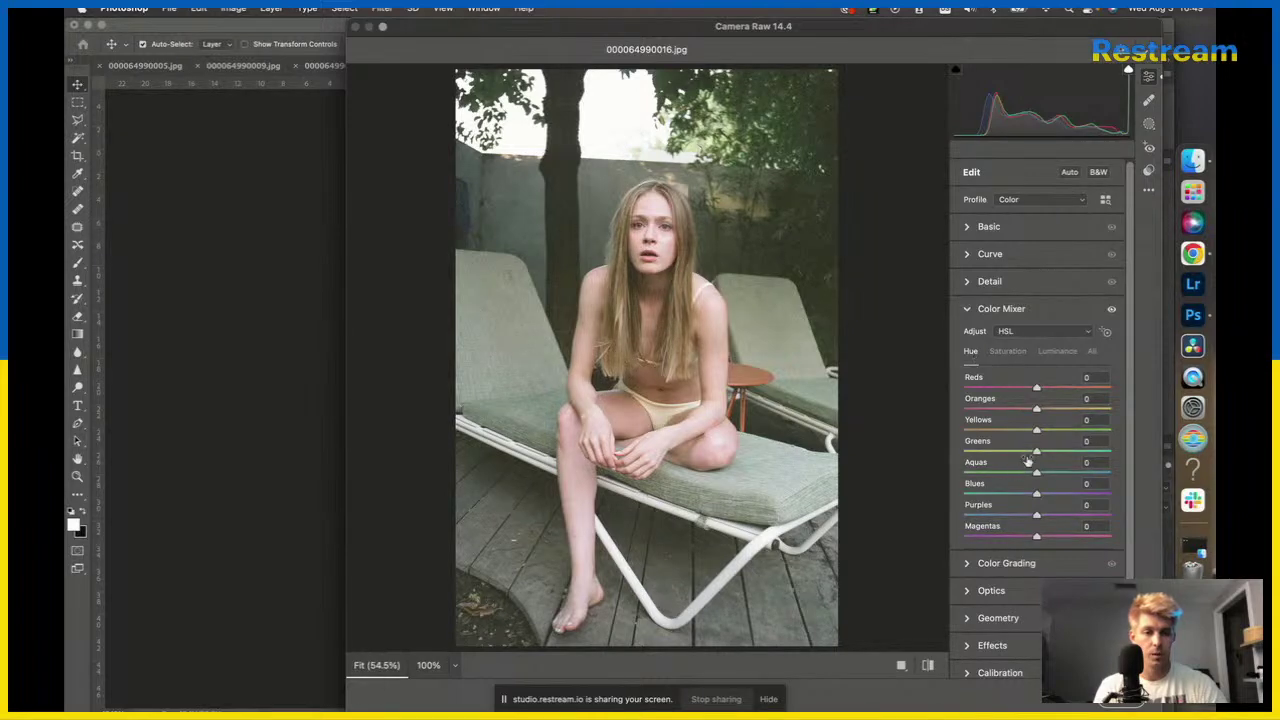
pyautogui.moveTo(1037, 452); pyautogui.dragTo(1027, 457)
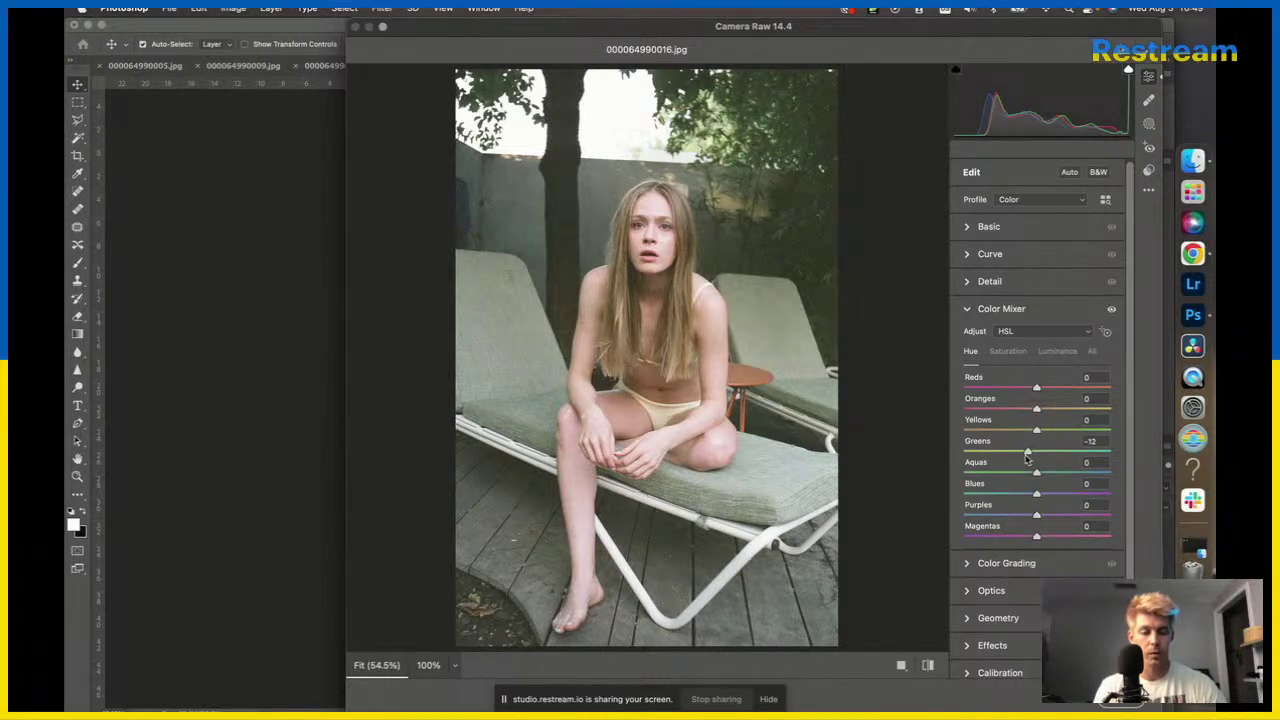
pyautogui.press('Return')
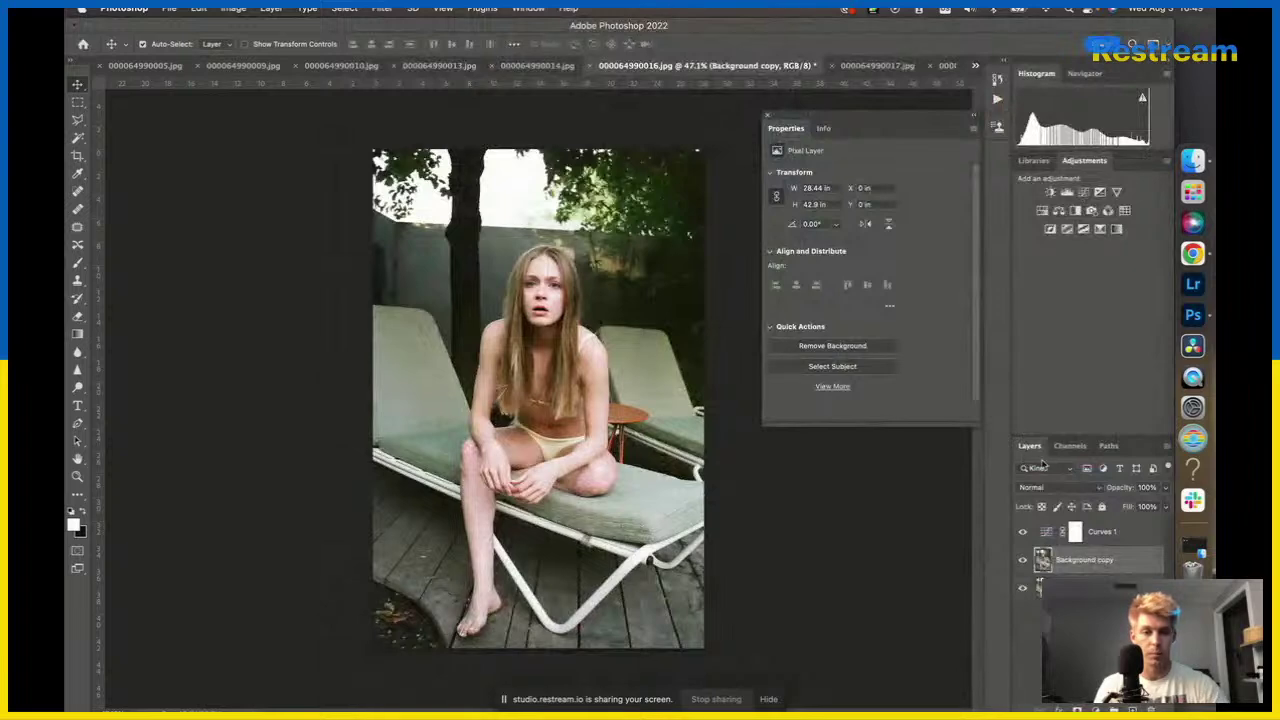
pyautogui.click(1022, 563)
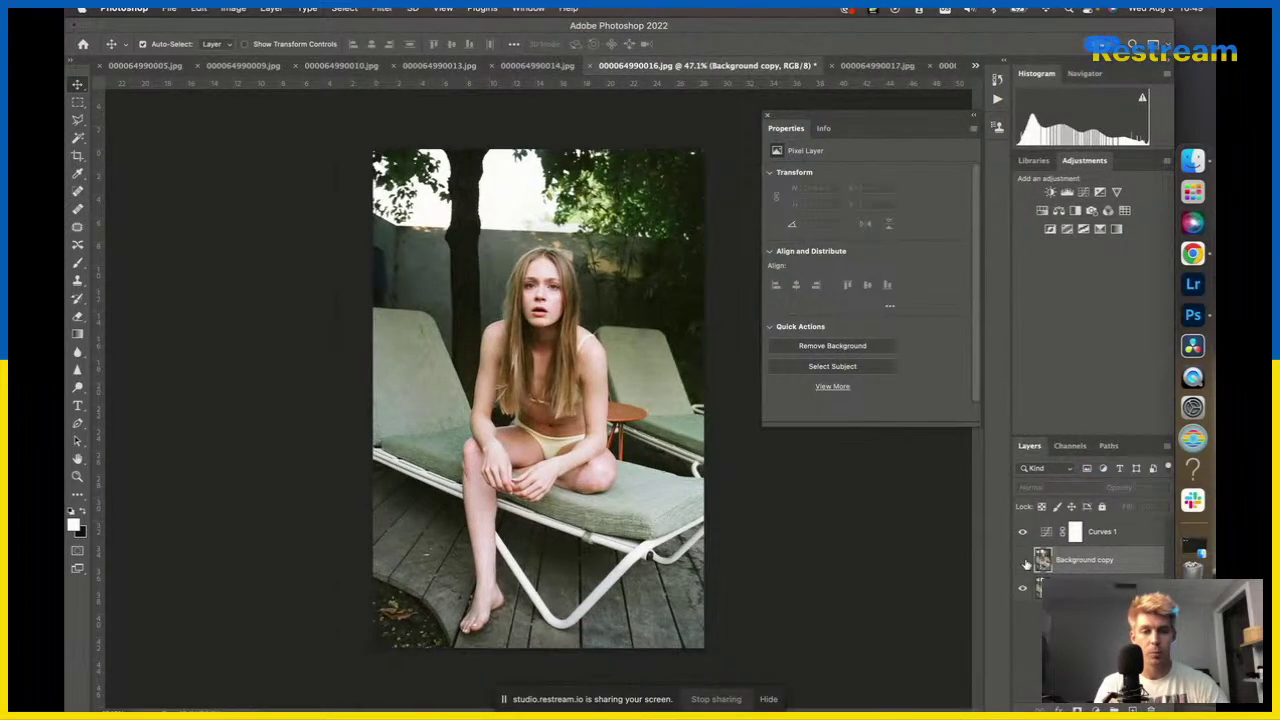
pyautogui.click(1023, 563)
pyautogui.click(1024, 564)
pyautogui.click(1023, 563)
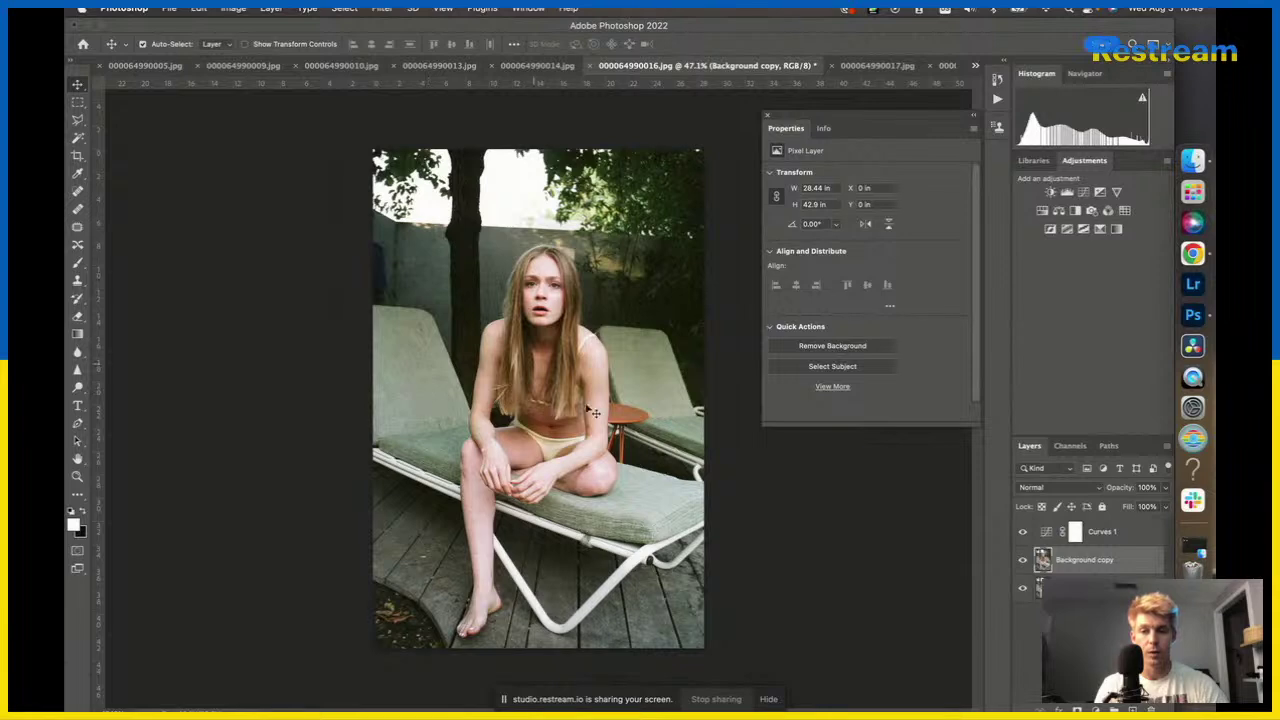
# Add a Curves adjustment layer above Curves 1, moving its Blue channel black point slightly inward and placing a highlight point at input 167, output 166.
pyautogui.click(1127, 539)
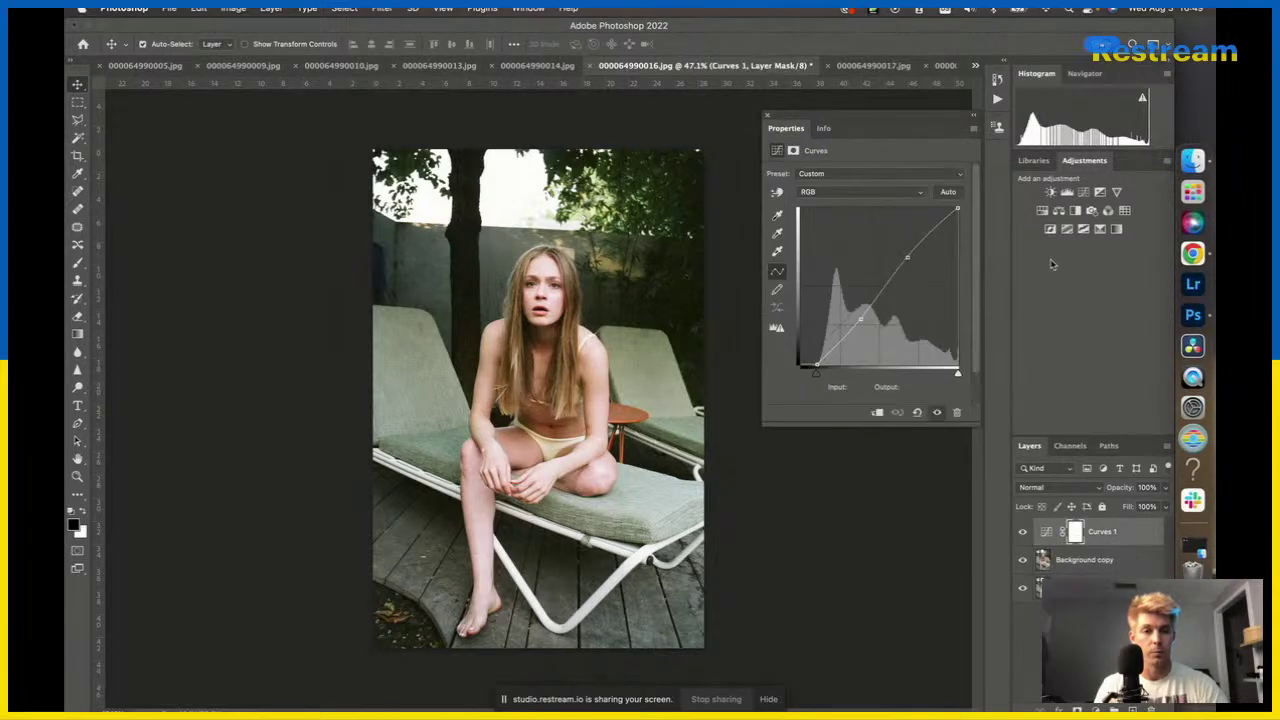
pyautogui.click(1088, 194)
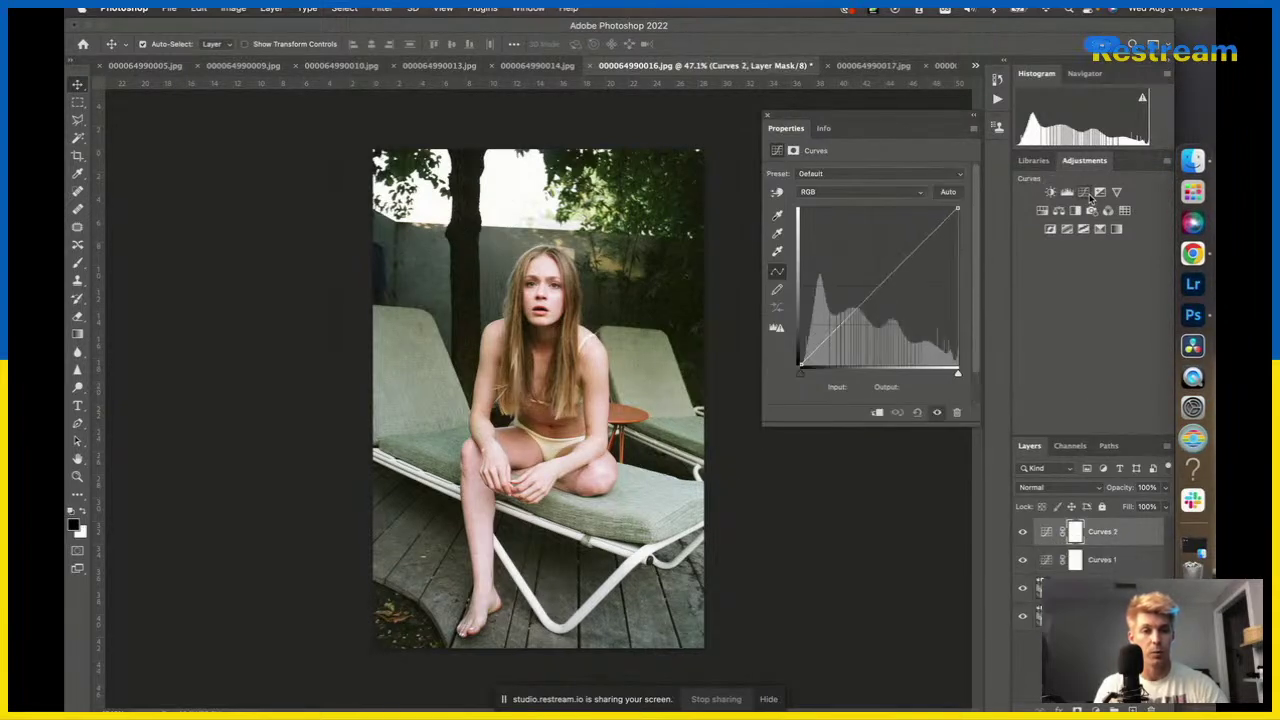
pyautogui.click(862, 191)
pyautogui.click(850, 233)
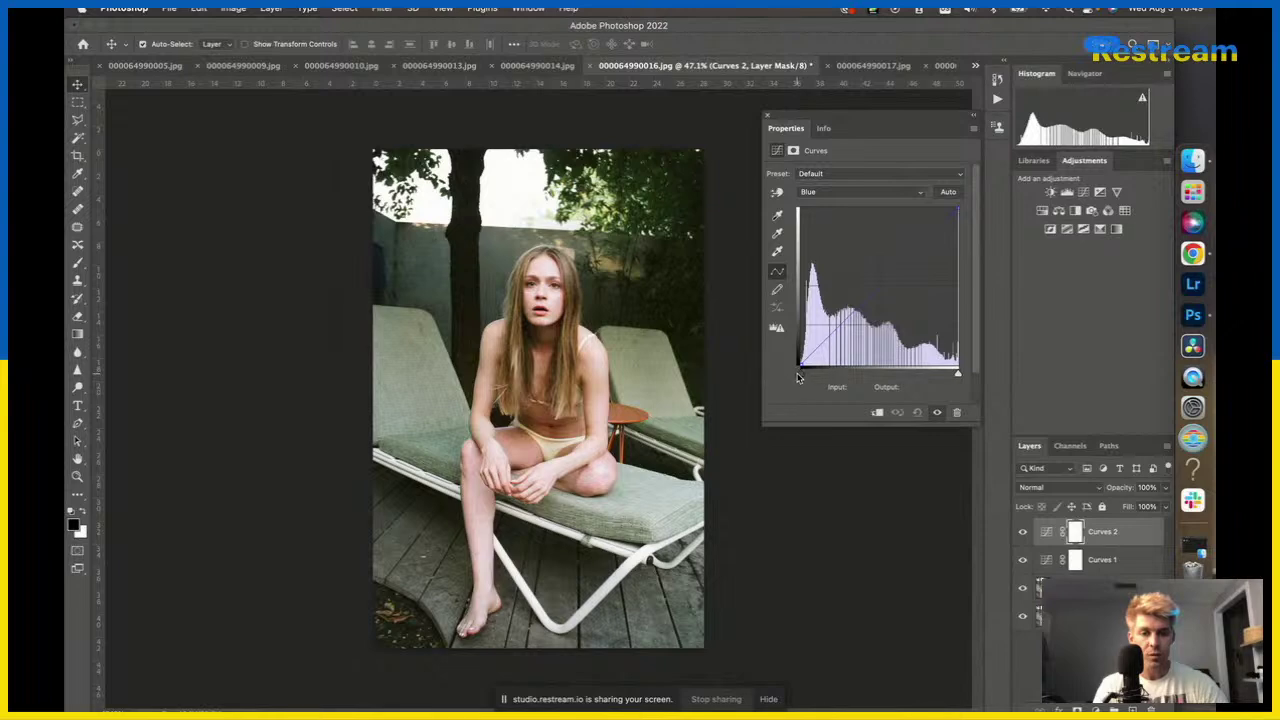
pyautogui.moveTo(798, 376); pyautogui.dragTo(808, 379)
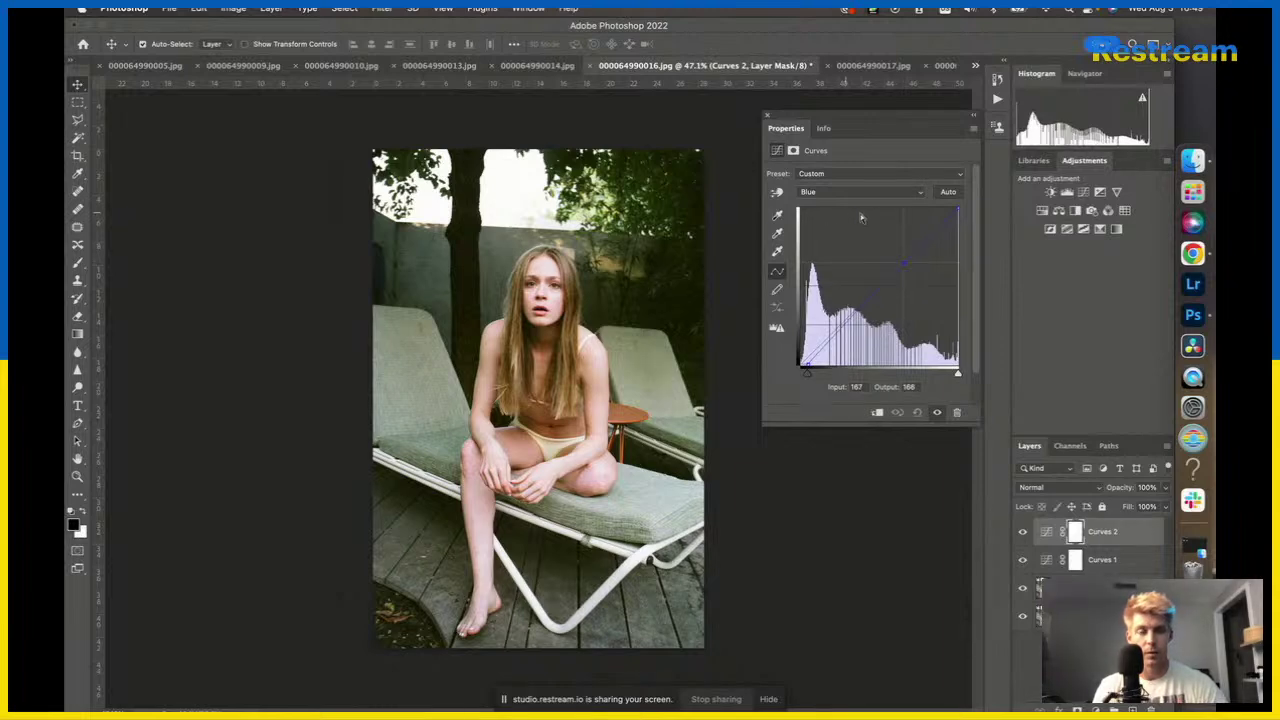
# Move the Curves 2 Green channel black point to input 6, output 0, and compare the image with the layer hidden and shown.
pyautogui.click(840, 192)
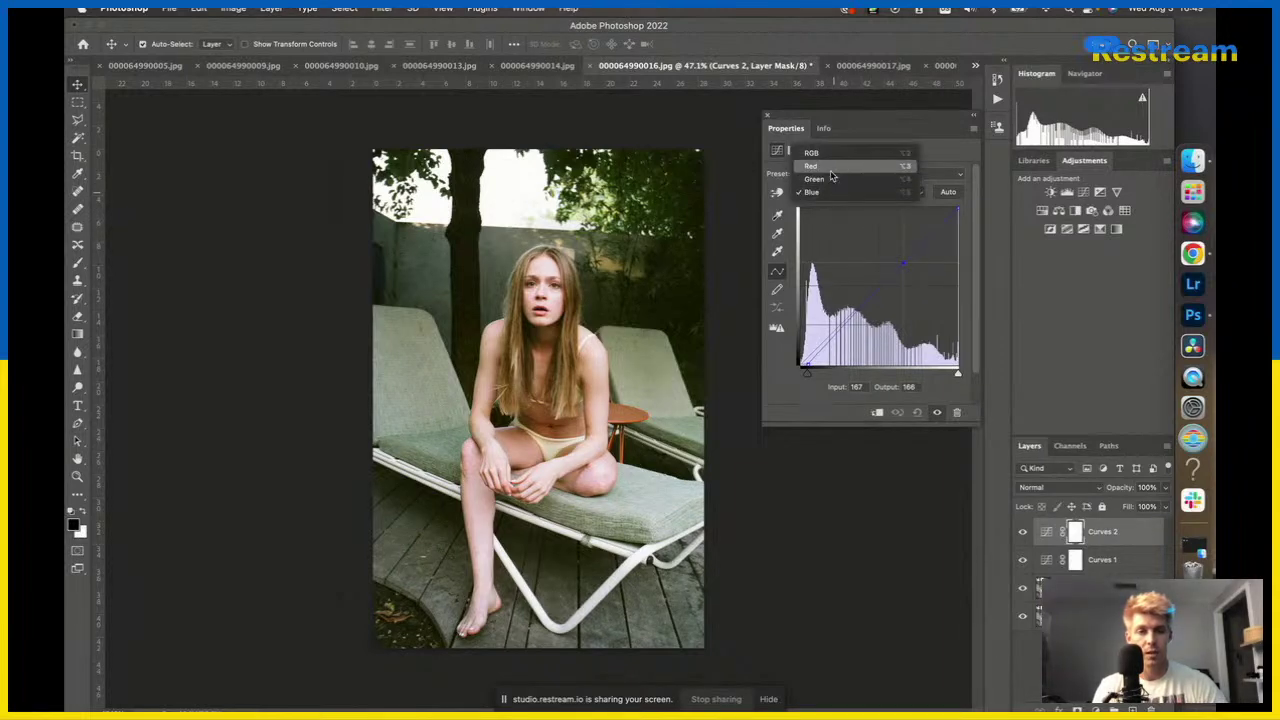
pyautogui.click(853, 167)
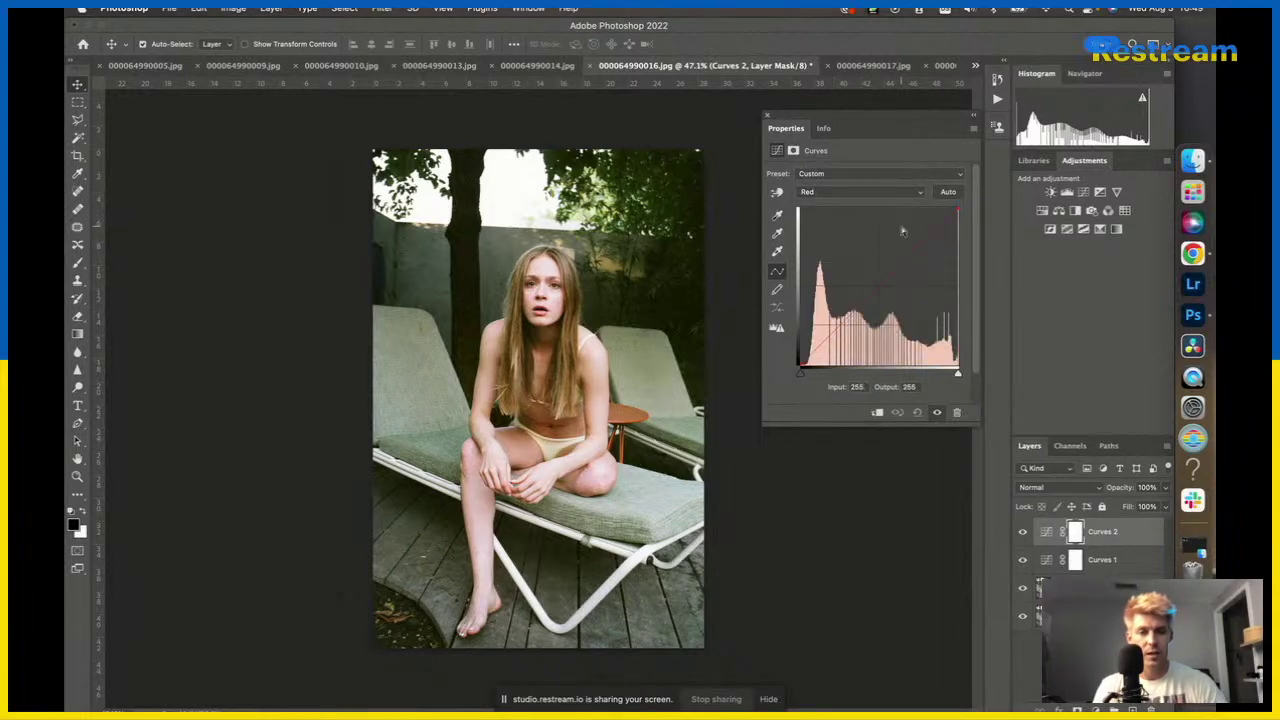
pyautogui.click(858, 192)
pyautogui.click(860, 205)
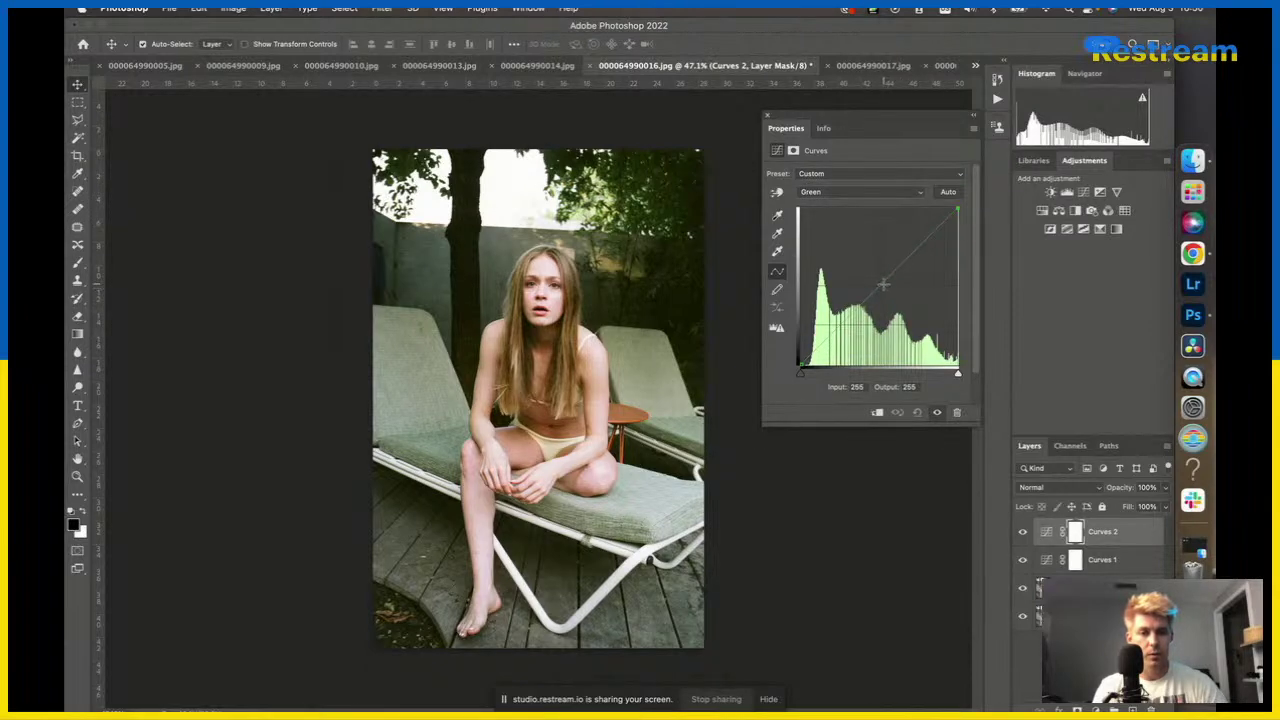
pyautogui.moveTo(800, 376); pyautogui.dragTo(804, 377)
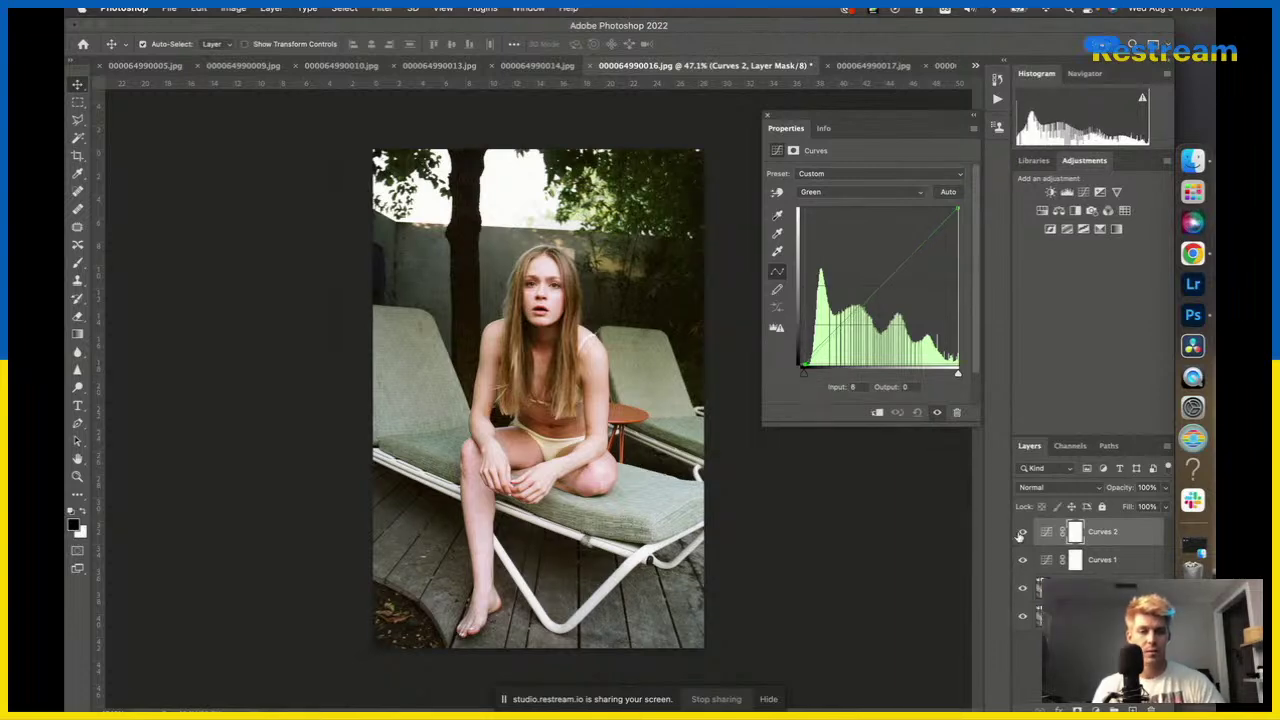
pyautogui.click(1021, 533)
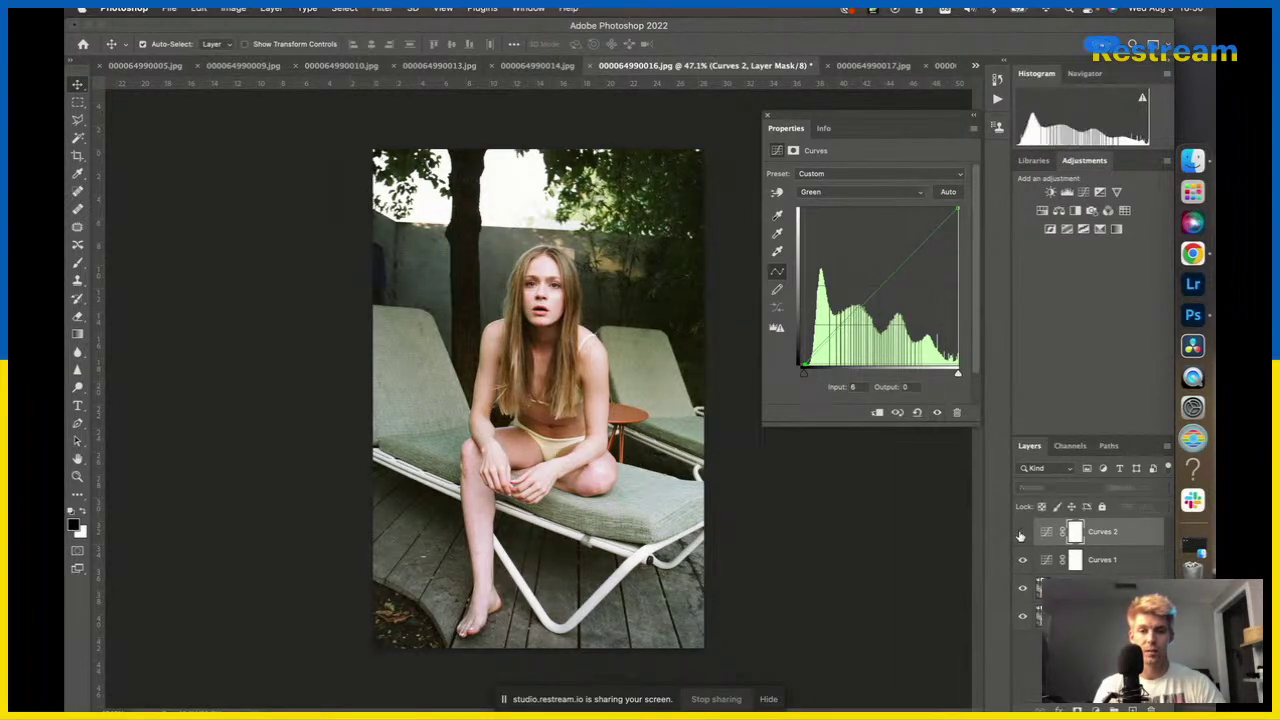
pyautogui.click(1021, 533)
pyautogui.click(830, 545)
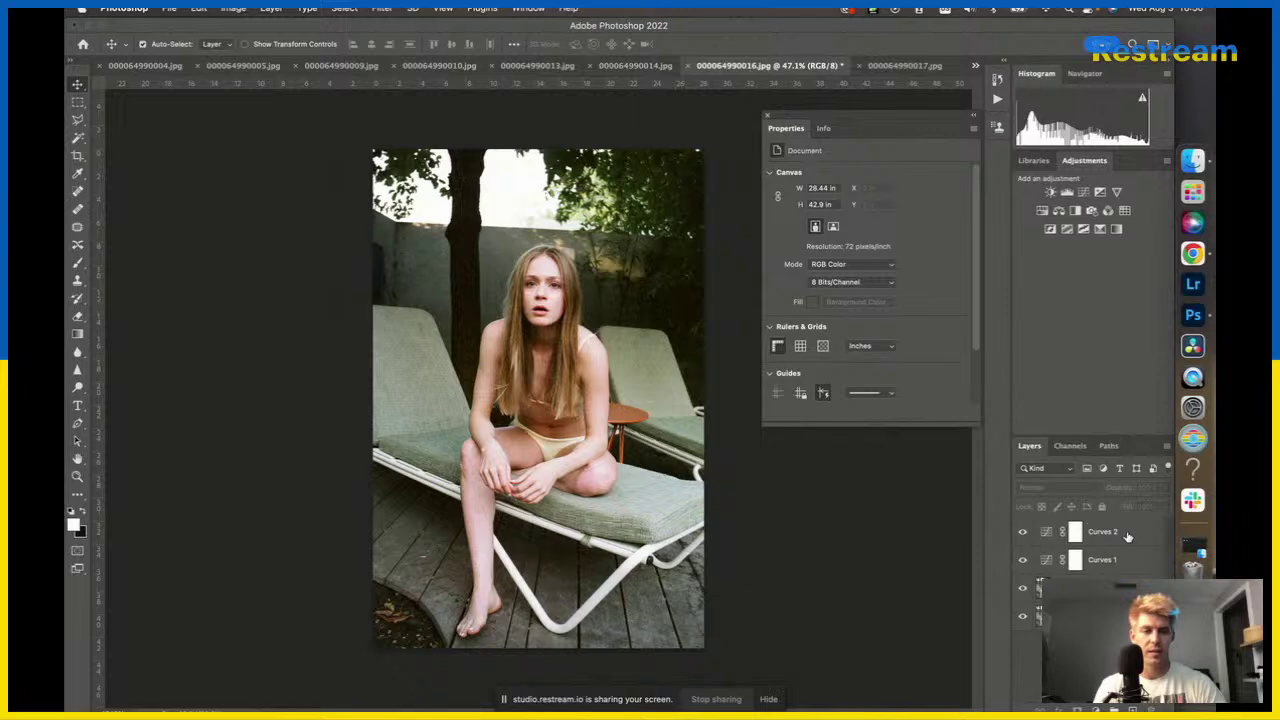
# Add a Color Balance layer above Curves 2 and fill its mask using Apply Image with Merged, RGB, inverted, Multiply at 100%.
pyautogui.click(1128, 538)
pyautogui.click(1058, 211)
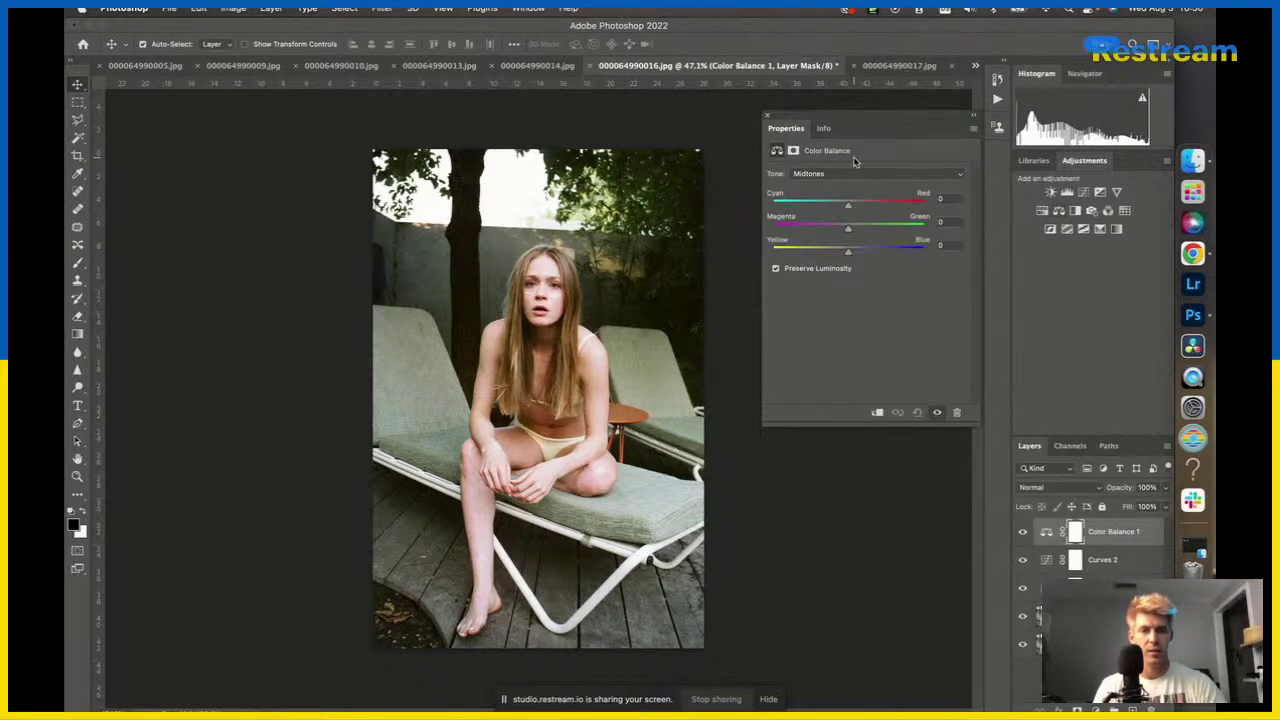
pyautogui.click(233, 8)
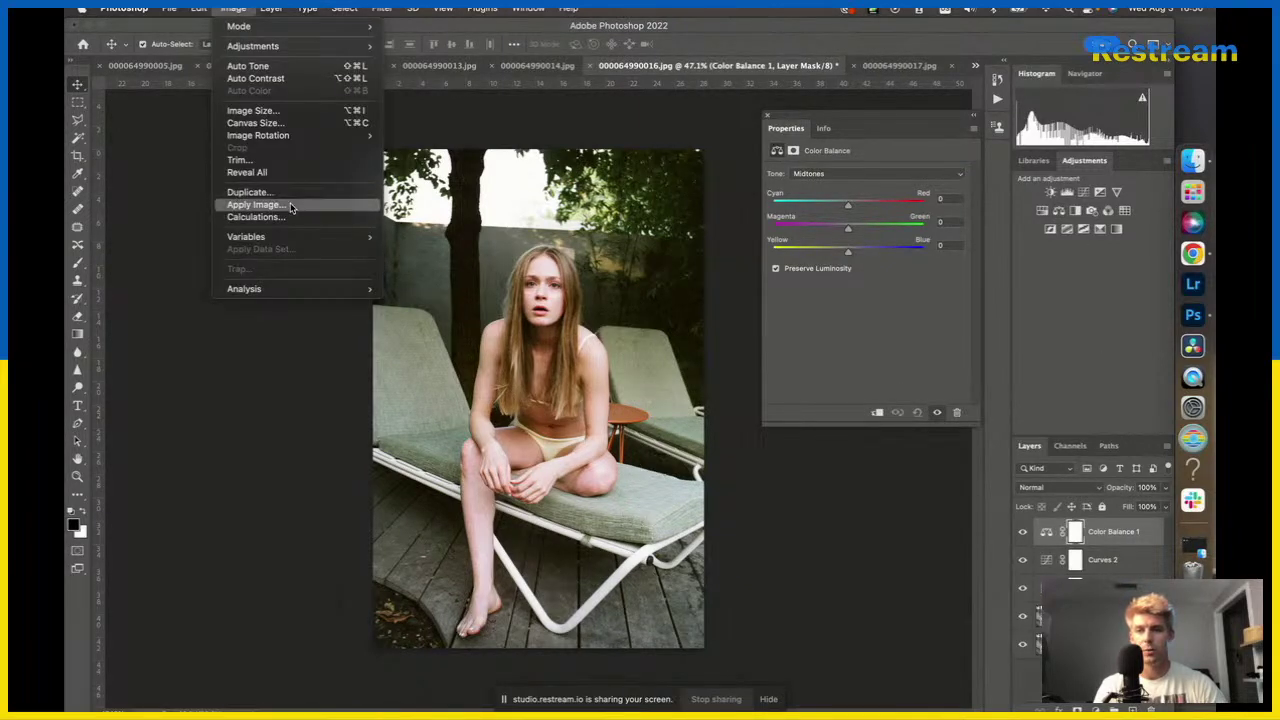
pyautogui.click(734, 424)
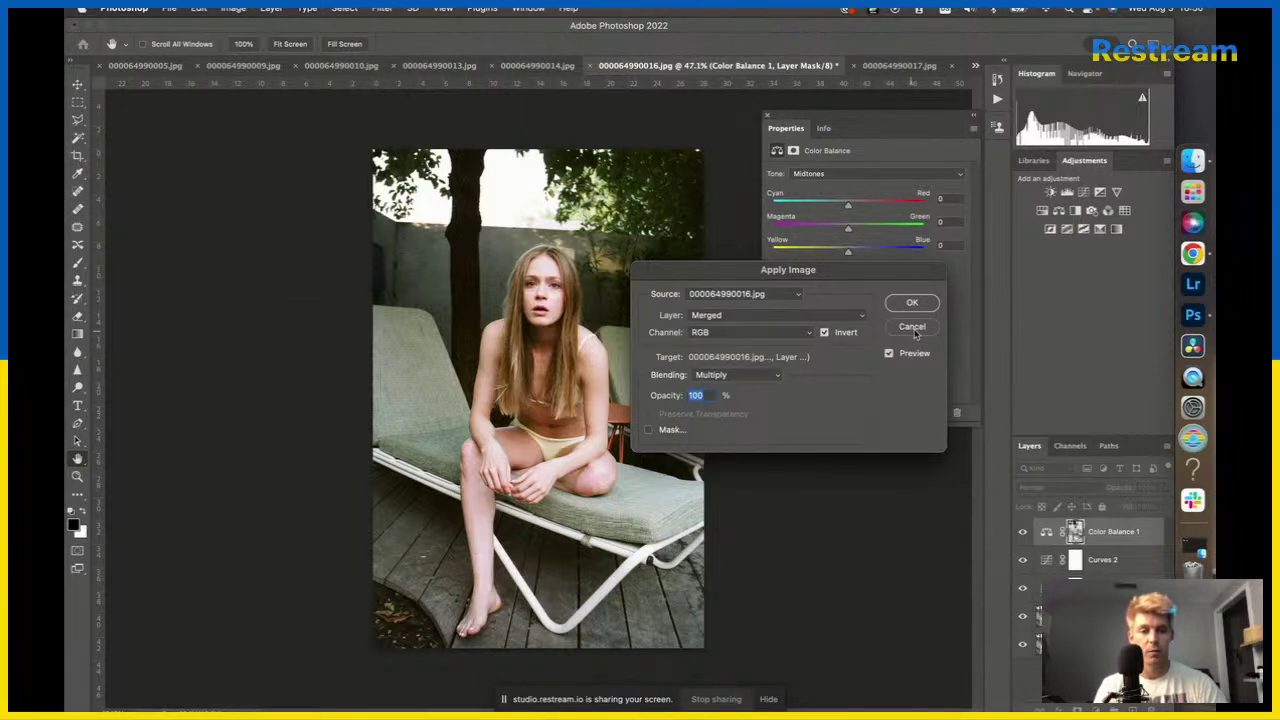
pyautogui.click(912, 302)
# Run Apply Image on the Color Balance 1 mask a second time, inspect the mask on its own, and return to the Color Balance settings.
pyautogui.click(233, 8)
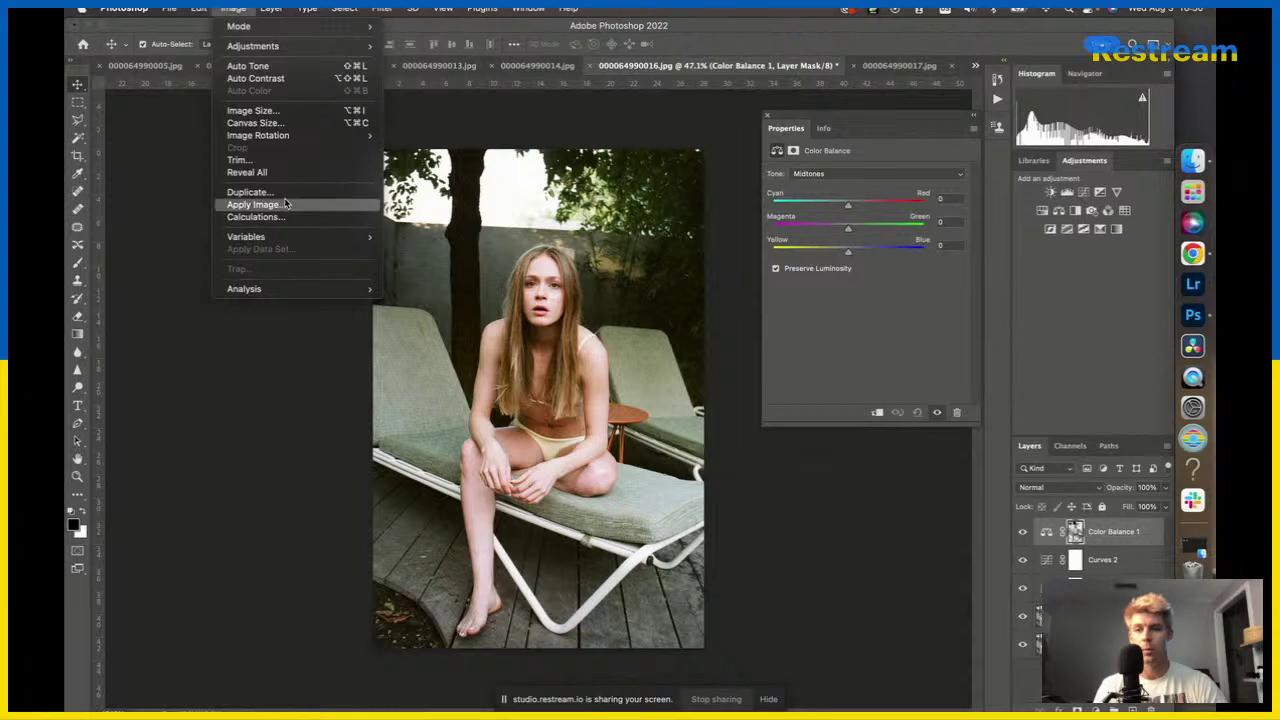
pyautogui.click(255, 204)
pyautogui.press('Return')
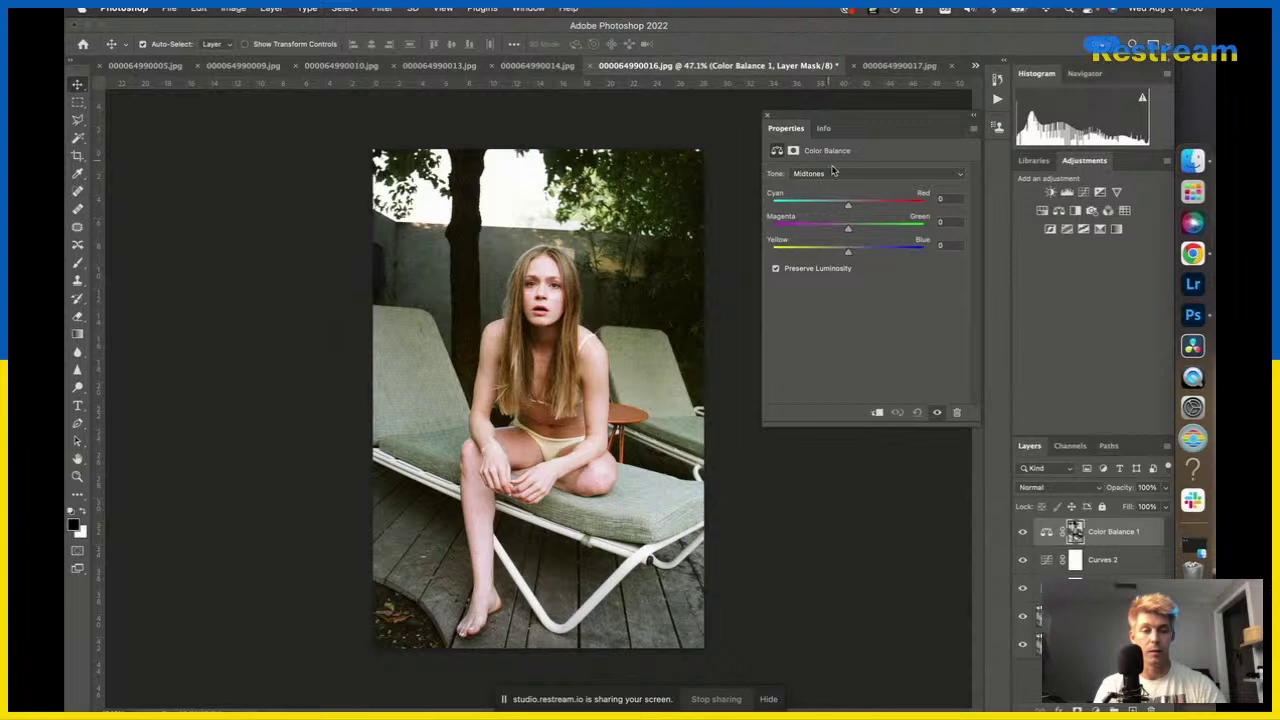
pyautogui.keyDown('alt'); pyautogui.click(1075, 538); pyautogui.keyUp('alt')
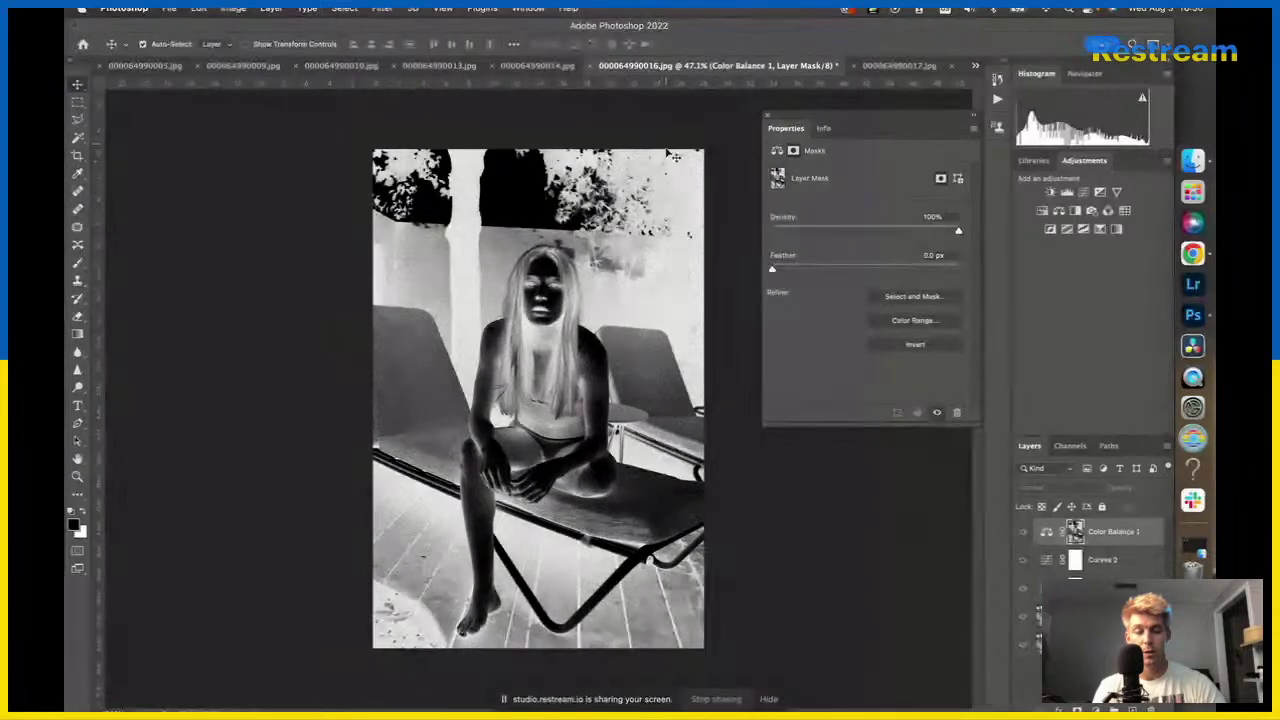
pyautogui.keyDown('alt'); pyautogui.click(1074, 537); pyautogui.keyUp('alt')
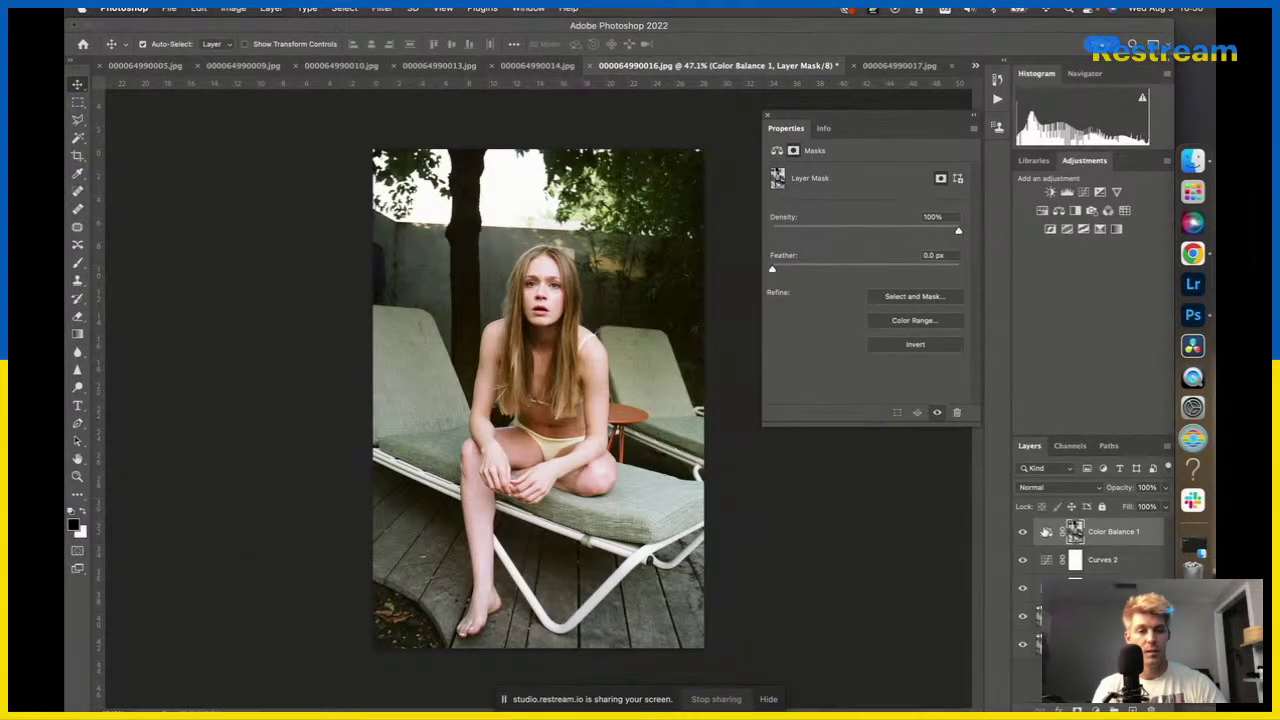
pyautogui.click(1047, 531)
# Try shifting the Color Balance midtones fully toward cyan at -100 and undo the change.
pyautogui.moveTo(848, 208); pyautogui.dragTo(724, 214)
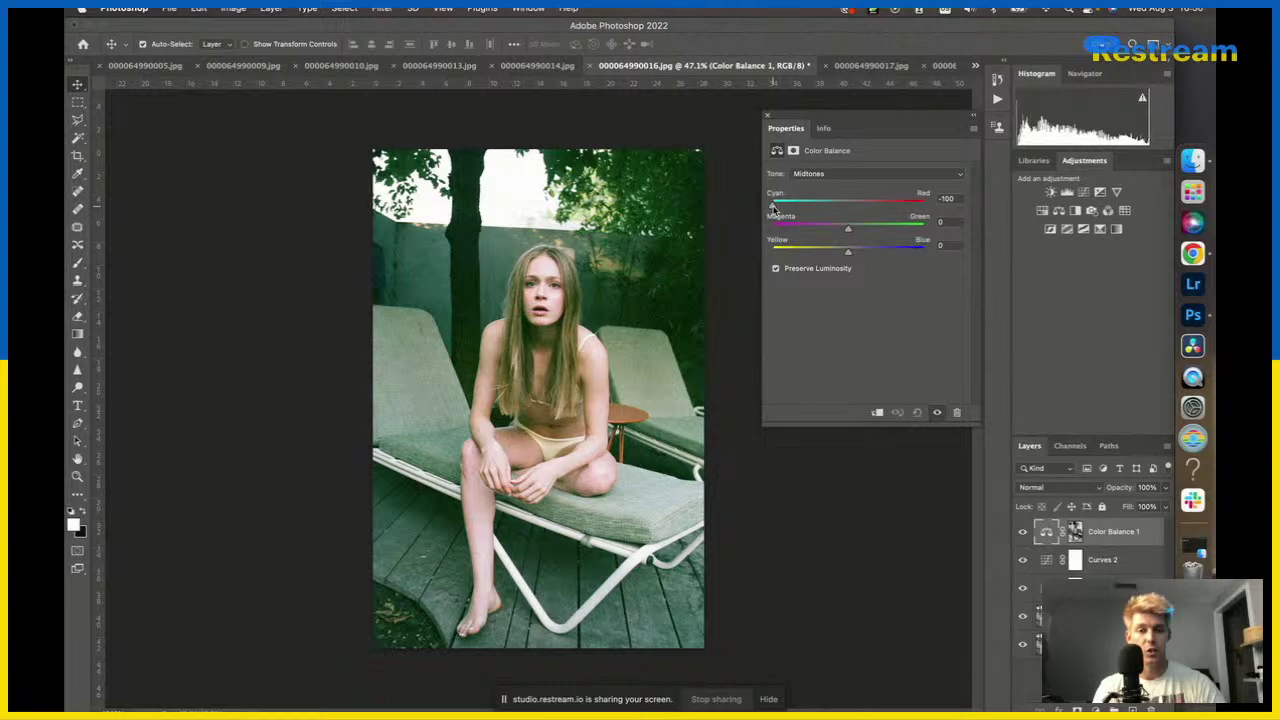
pyautogui.moveTo(772, 207); pyautogui.dragTo(773, 207)
pyautogui.press('super+z')
pyautogui.press('super+z')
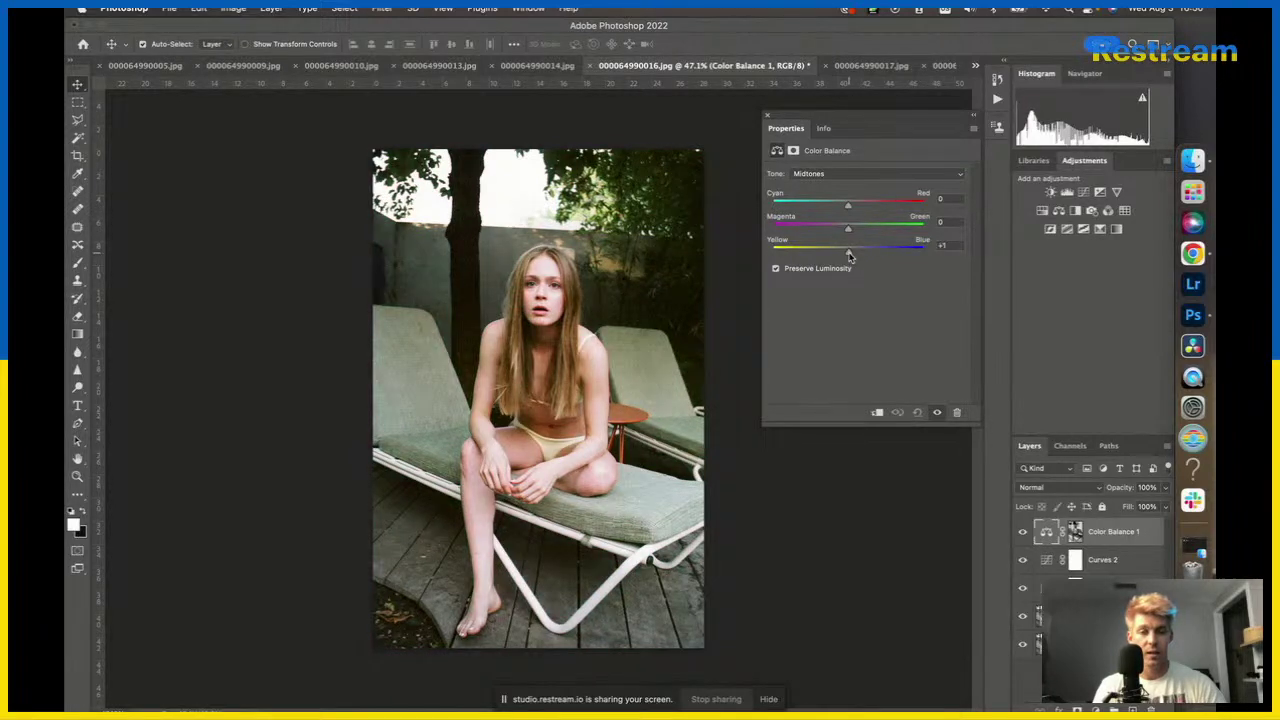
# Warm the Color Balance 1 midtones with Cyan–Red +18, Magenta–Green +3 and Yellow–Blue -37.
pyautogui.moveTo(848, 257); pyautogui.dragTo(820, 252)
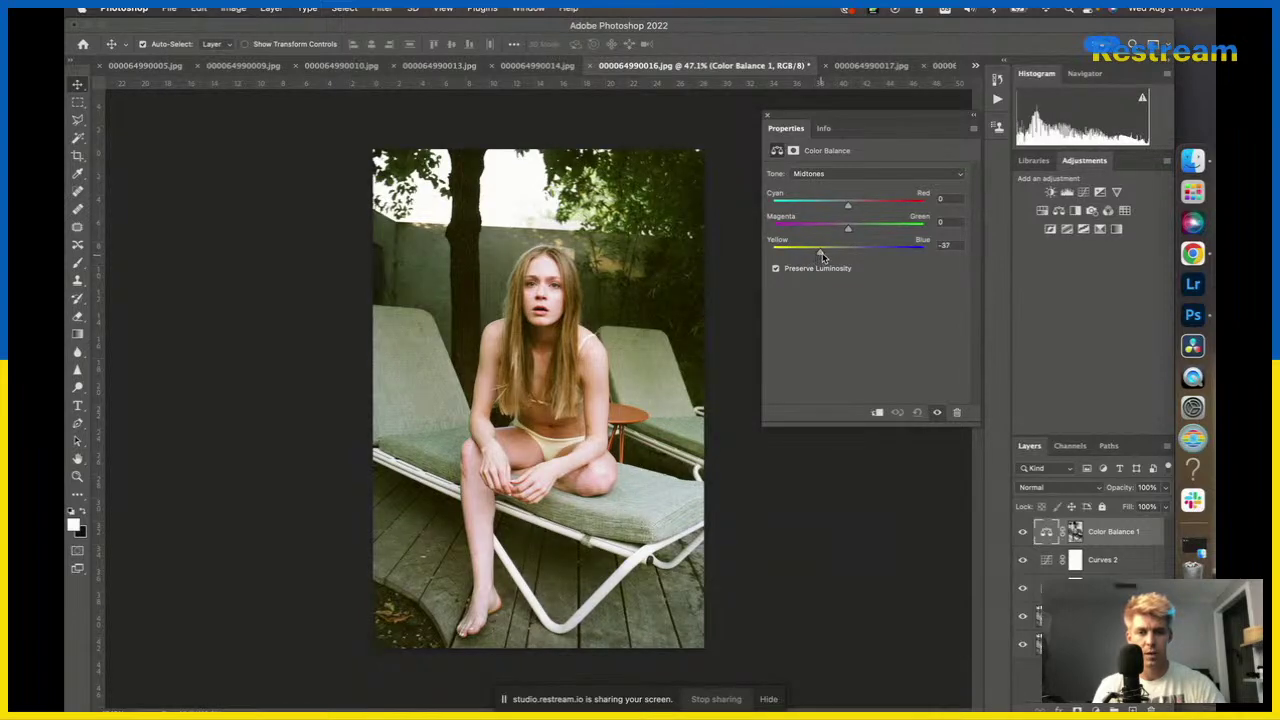
pyautogui.moveTo(848, 204); pyautogui.dragTo(850, 232)
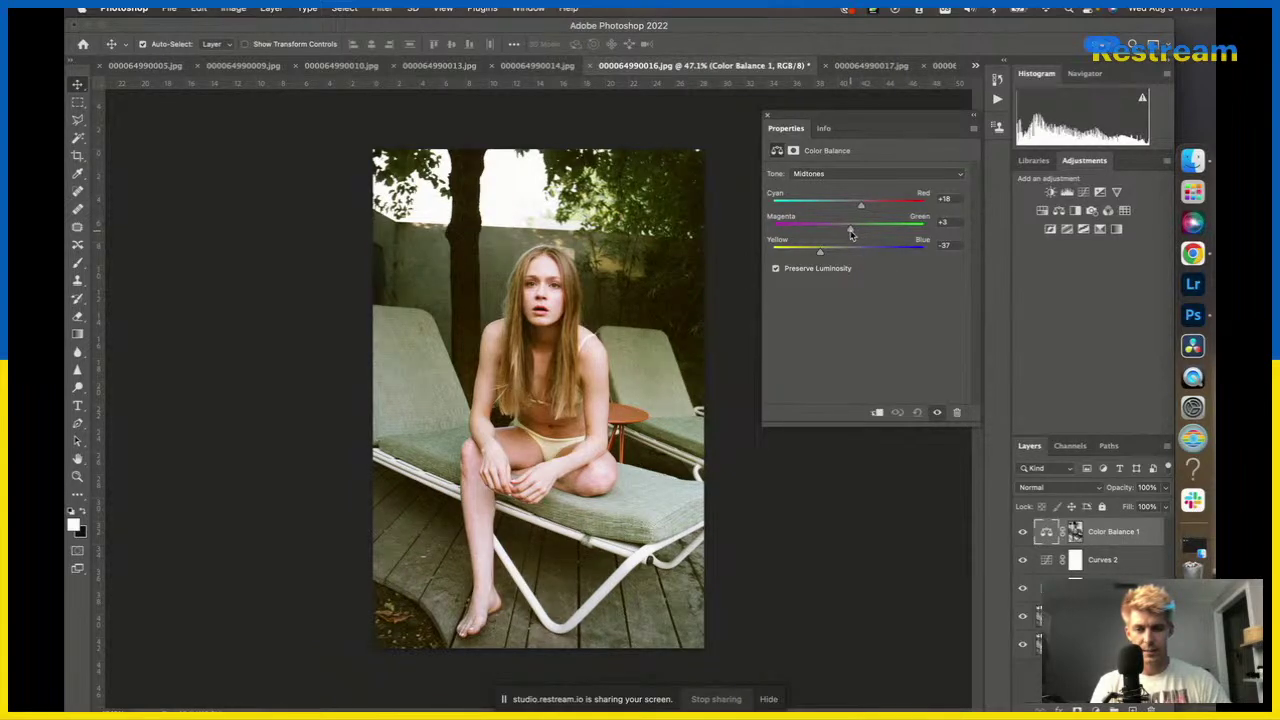
# Soften the contrast of Curves 1, moving the highlight point to input 177, output 155 and the shadow point to about input 97, output 72.
pyautogui.click(1110, 588)
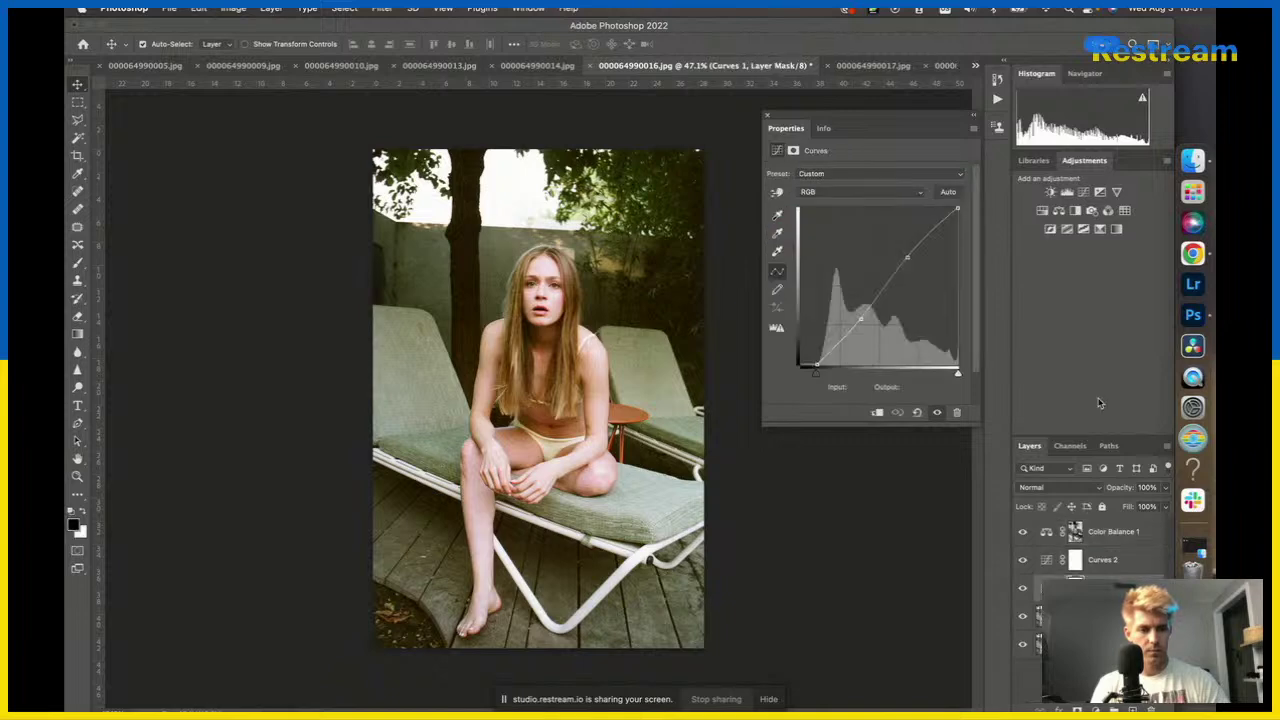
pyautogui.click(908, 258)
pyautogui.moveTo(908, 258); pyautogui.dragTo(912, 270)
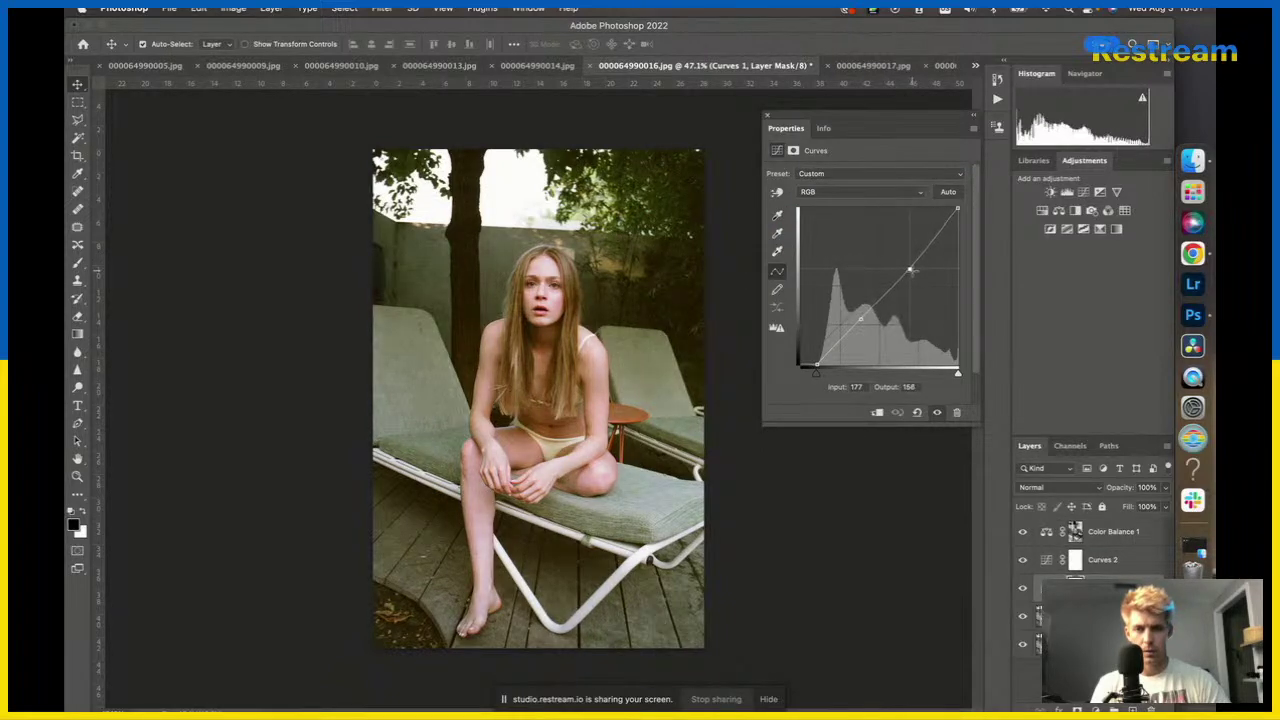
pyautogui.moveTo(861, 319); pyautogui.dragTo(860, 320)
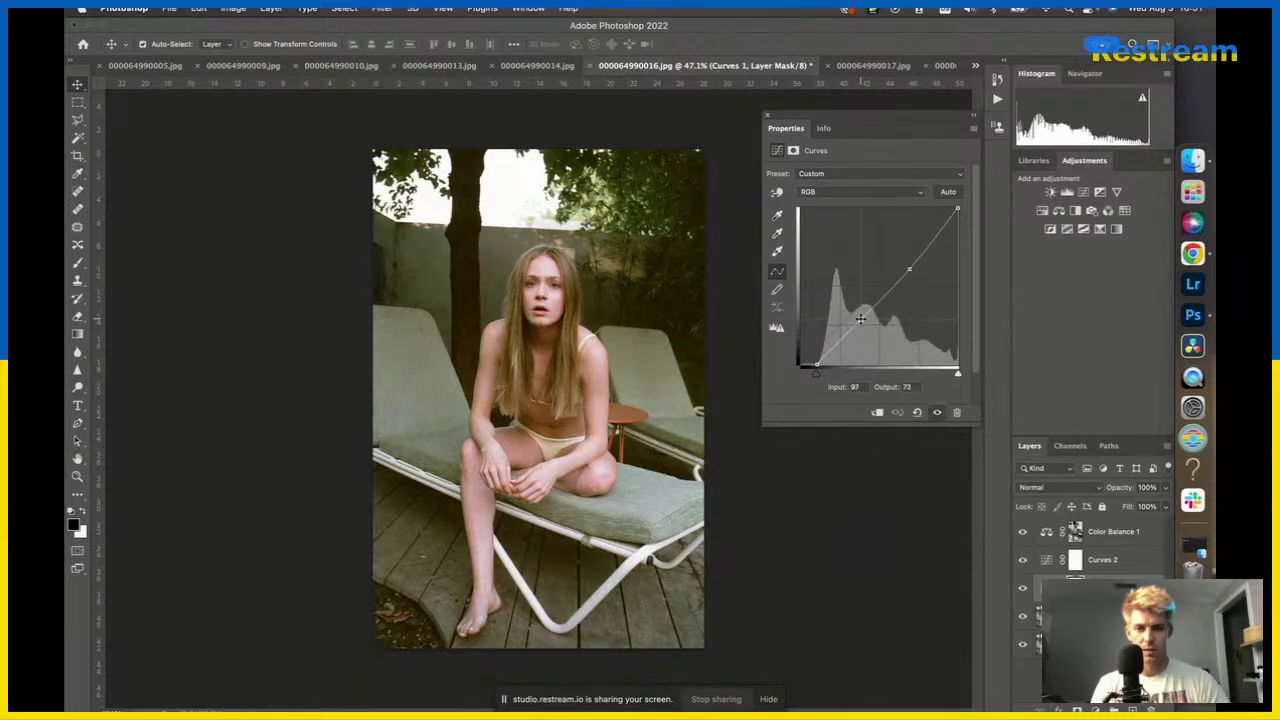
pyautogui.moveTo(958, 375)
pyautogui.mouseDown()
pyautogui.moveTo(941, 375)
pyautogui.moveTo(962, 377)
pyautogui.mouseUp()
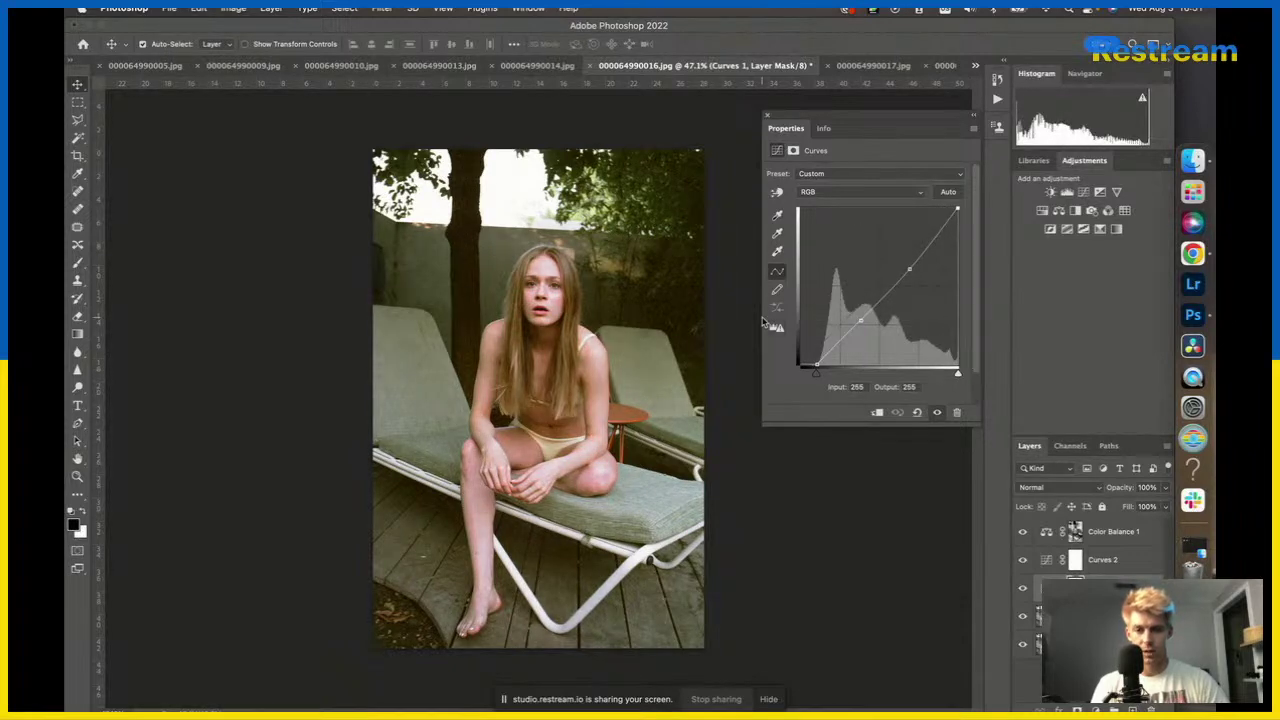
pyautogui.moveTo(909, 268); pyautogui.dragTo(905, 265)
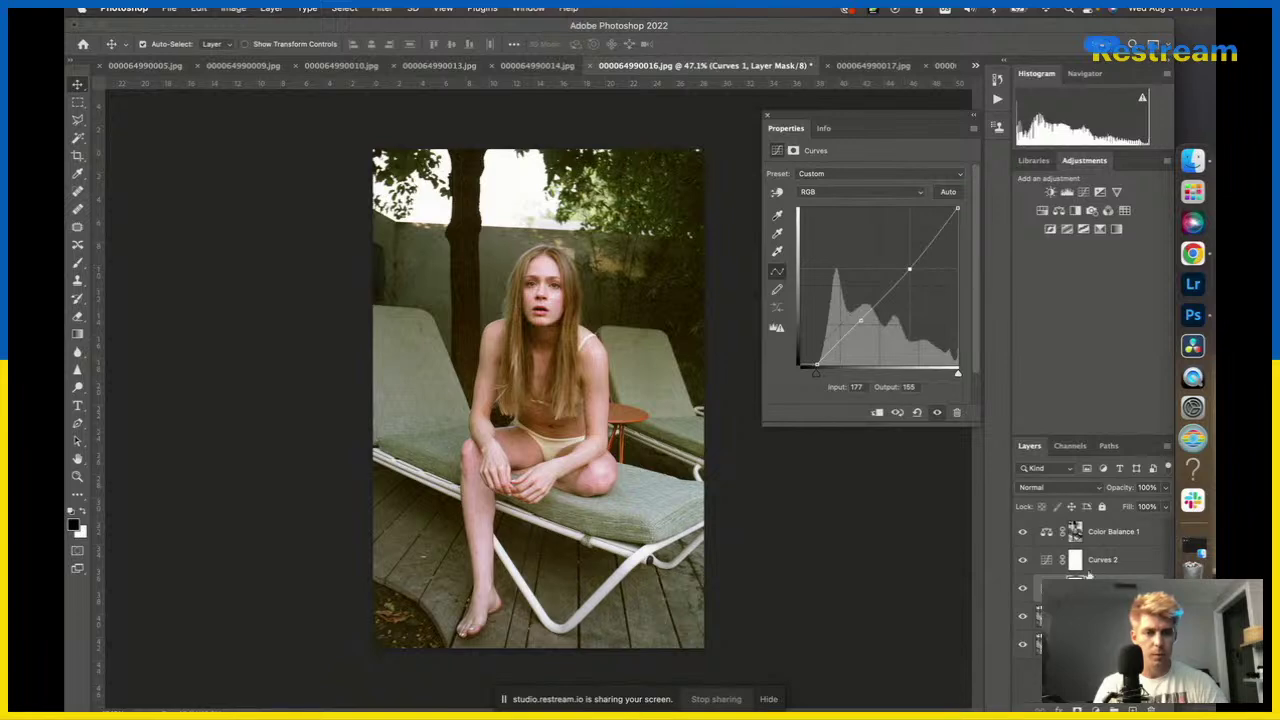
# Add a Vibrance adjustment layer above Color Balance 1 and set its saturation to +12.
pyautogui.click(1122, 537)
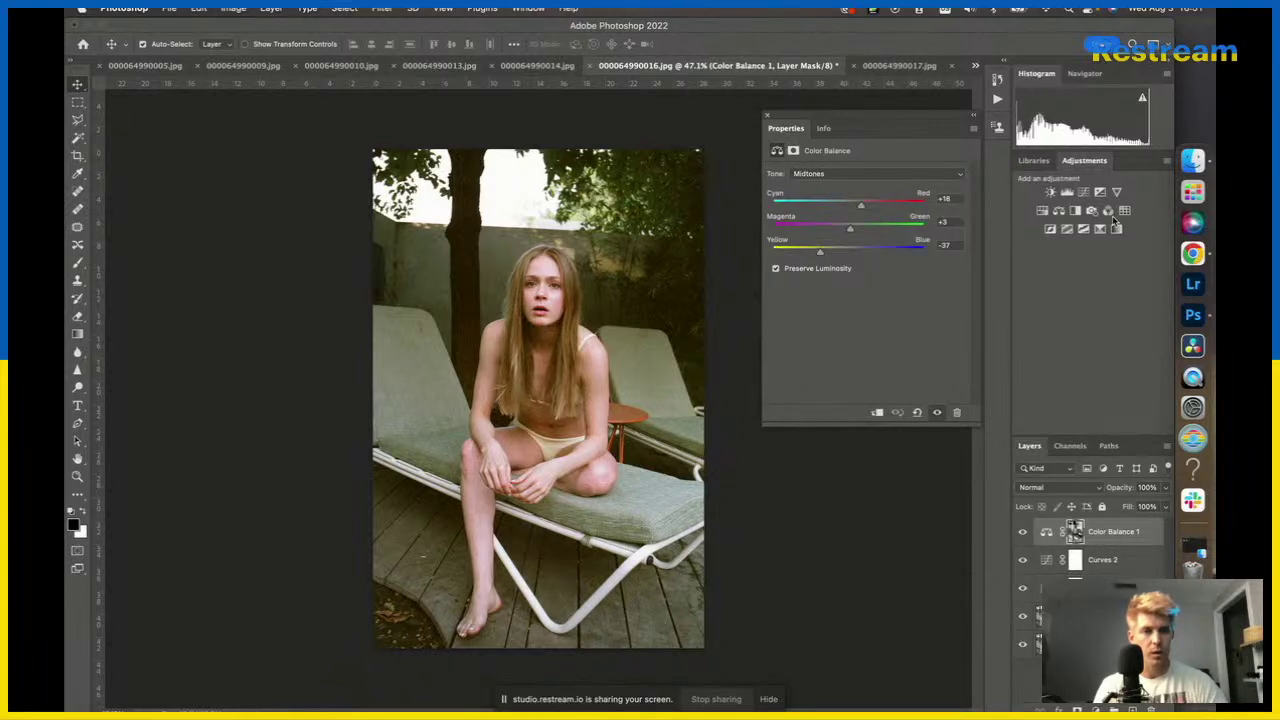
pyautogui.click(1116, 191)
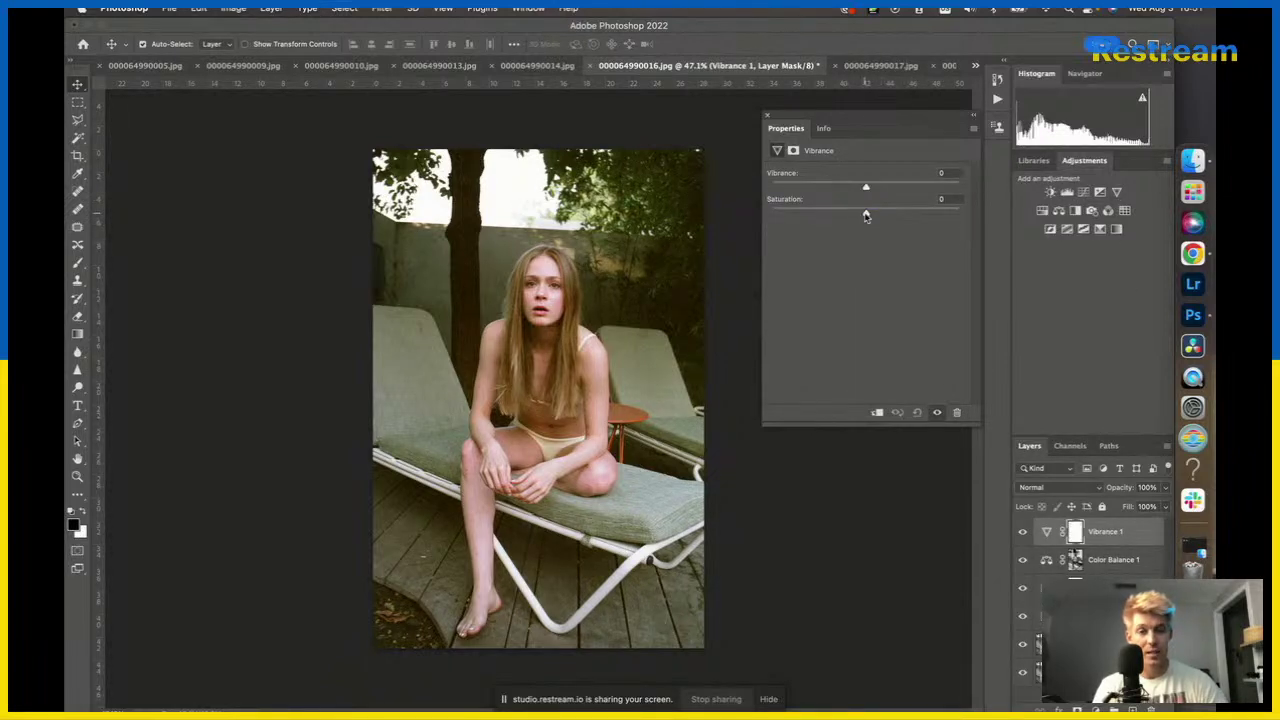
pyautogui.moveTo(866, 216); pyautogui.dragTo(878, 216)
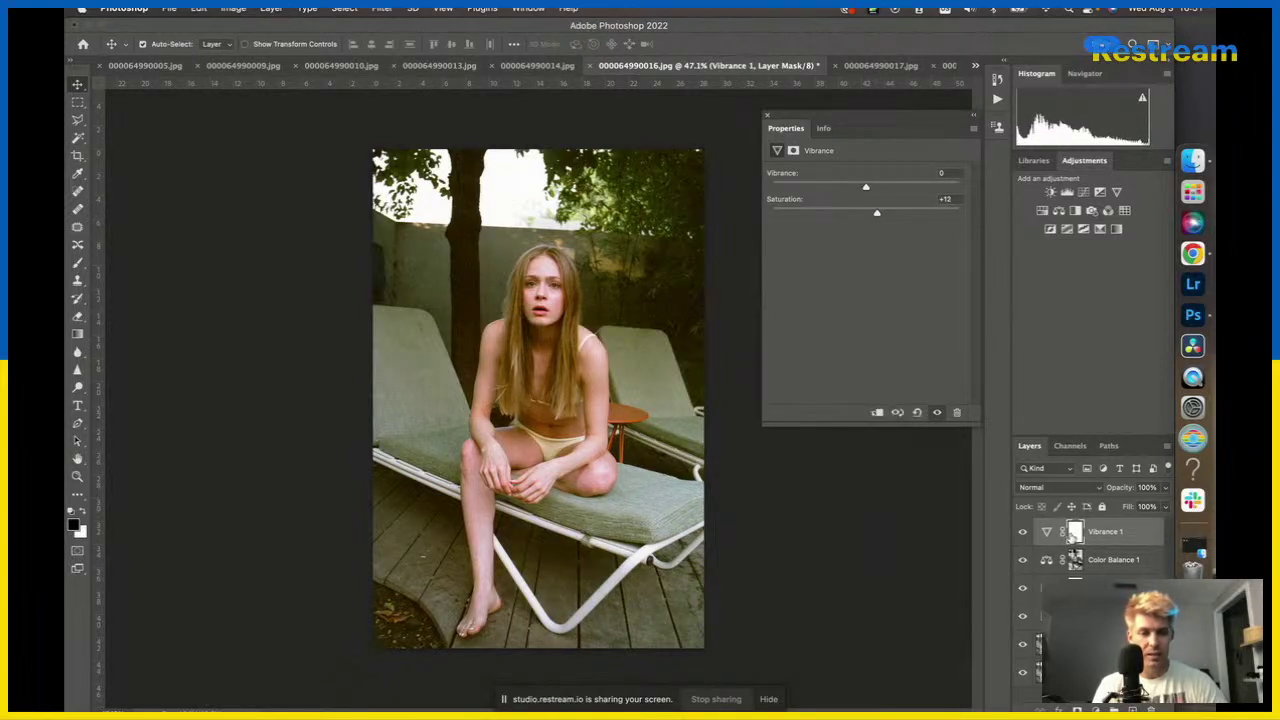
# Apply the Camera Raw filter to the Background copy layer with the Oranges hue shifted to +12 in the Color Mixer.
pyautogui.click(1105, 560)
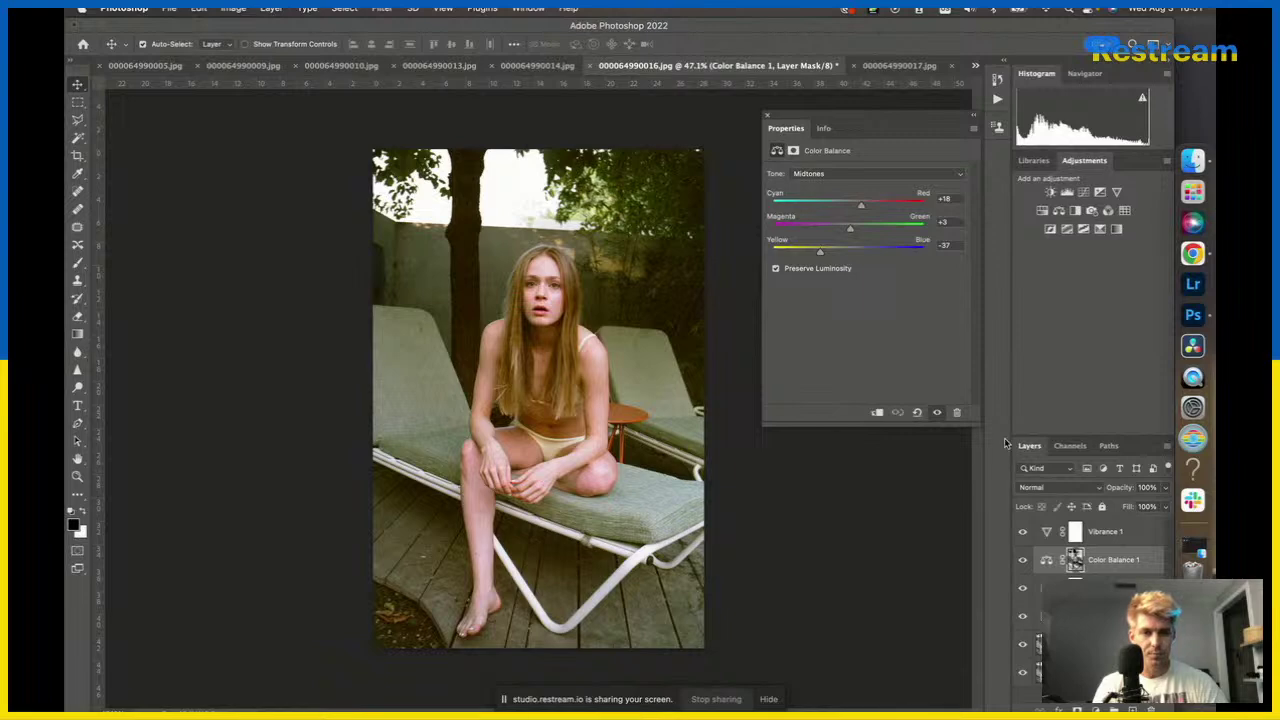
pyautogui.click(1100, 644)
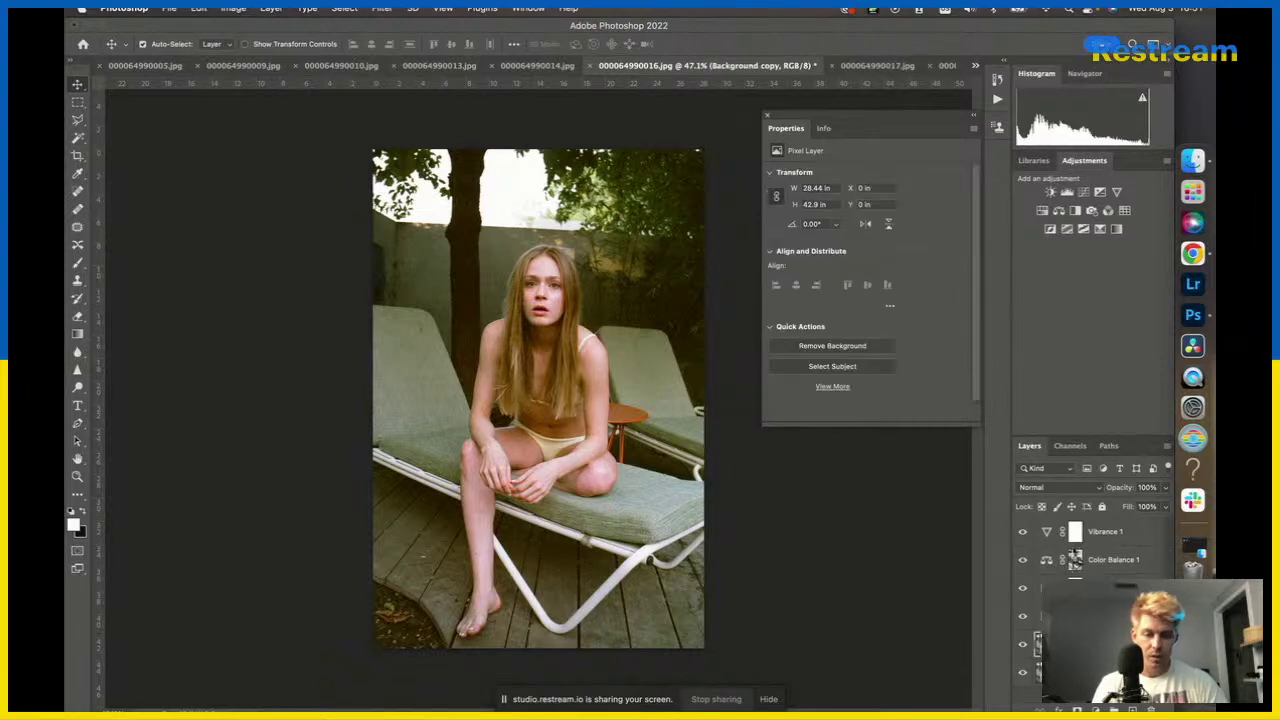
pyautogui.click(382, 9)
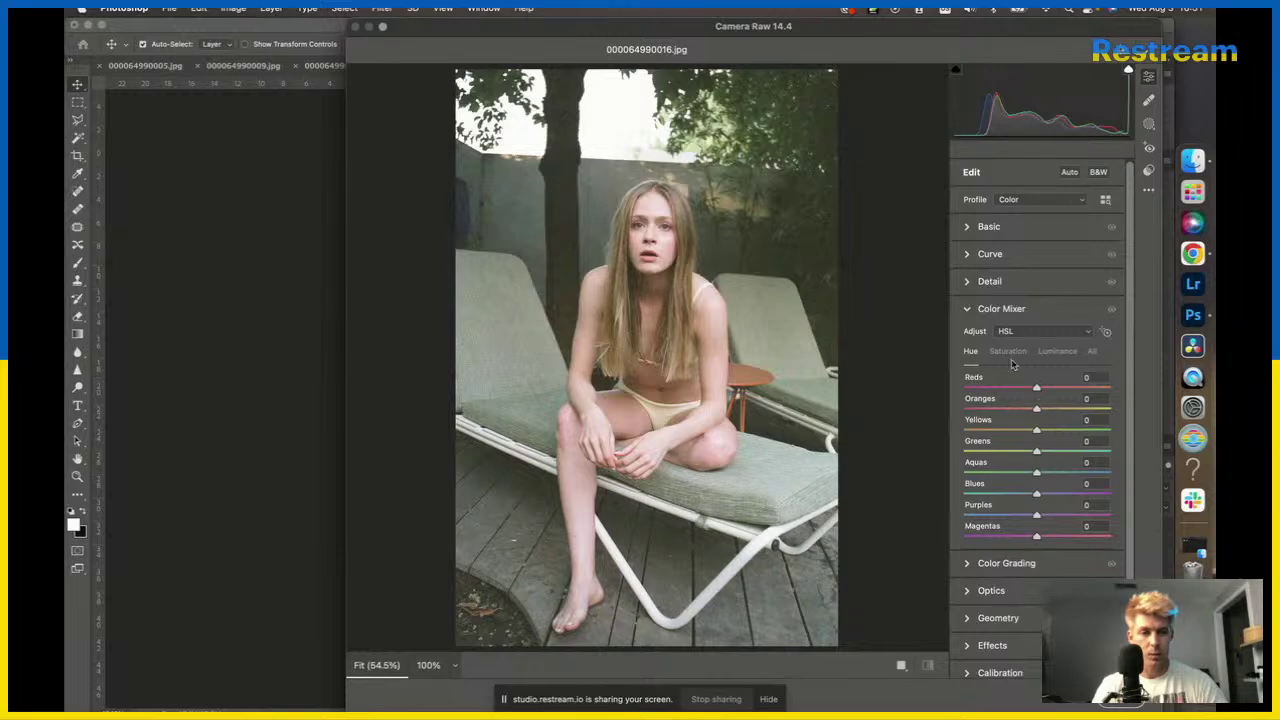
pyautogui.click(1008, 355)
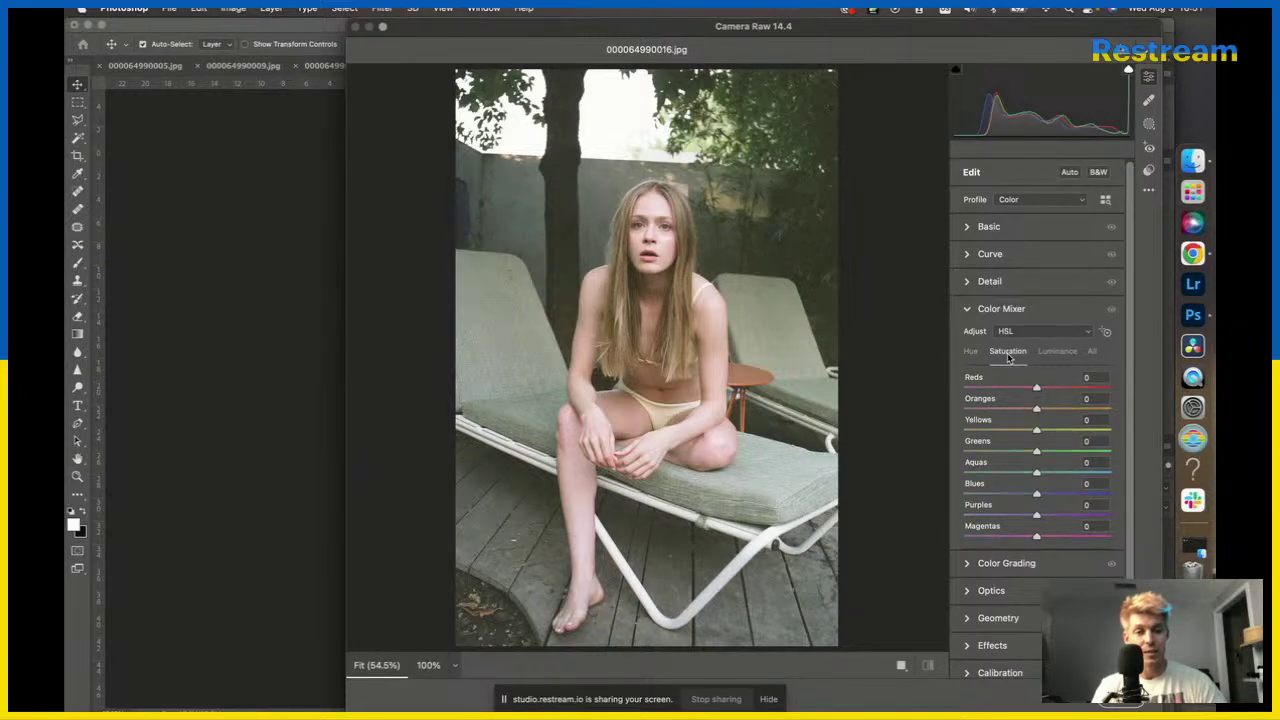
pyautogui.click(969, 354)
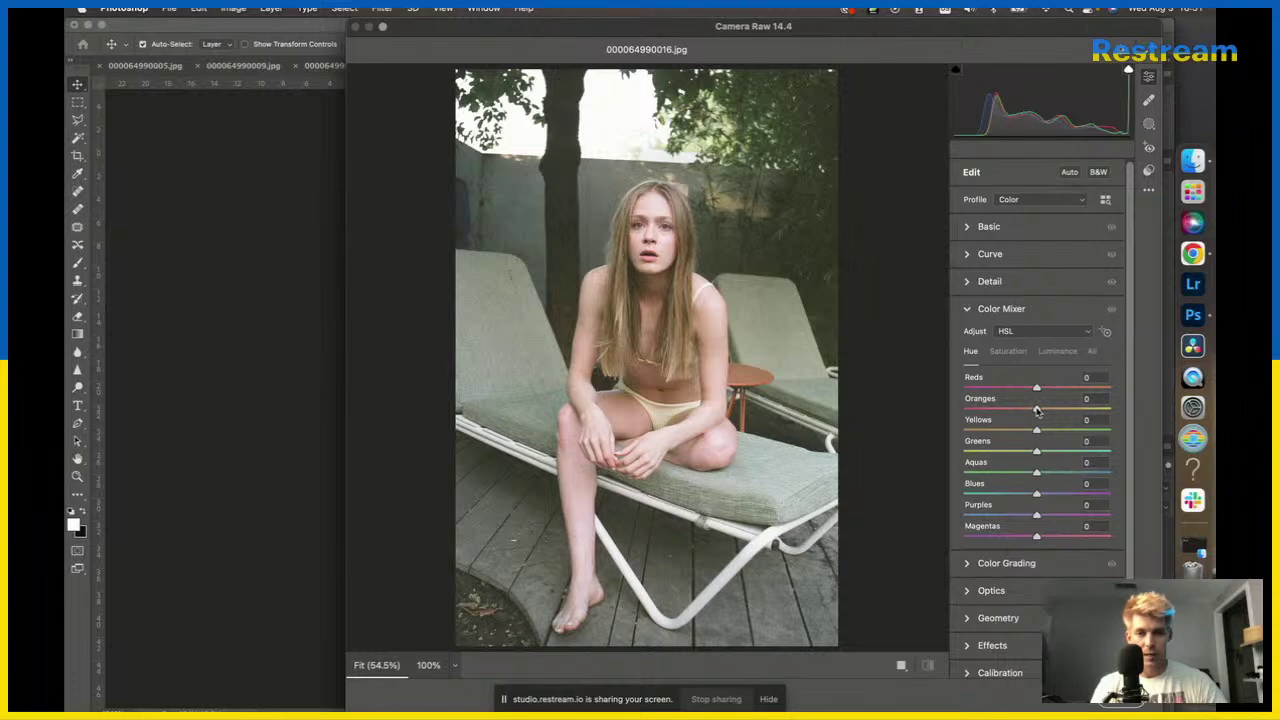
pyautogui.moveTo(1036, 410); pyautogui.dragTo(1040, 411)
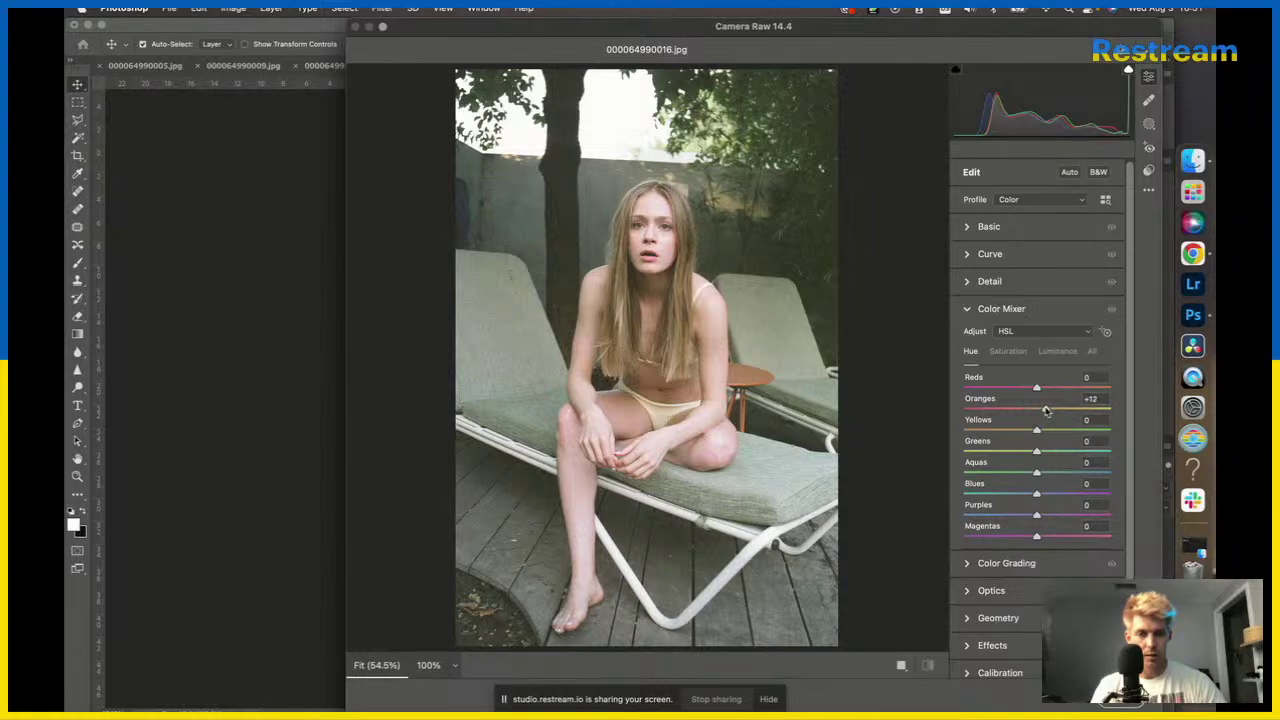
pyautogui.press('Return')
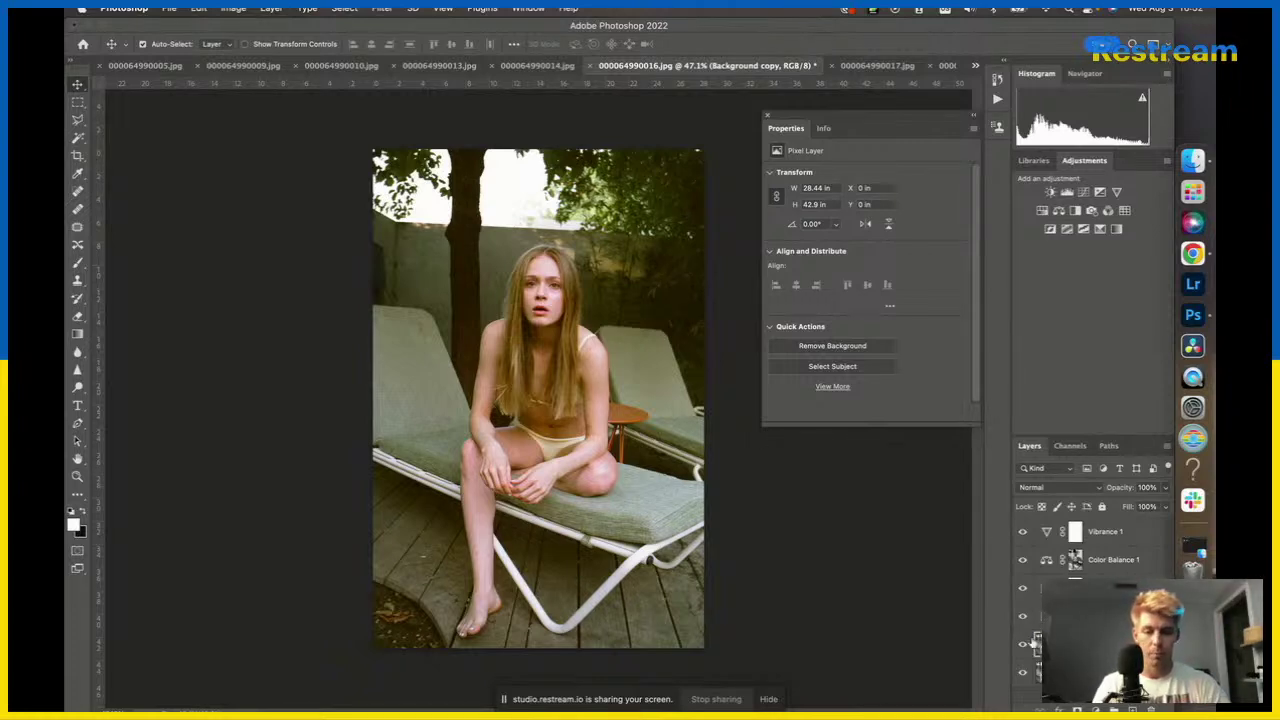
# Run the Camera Raw filter on Background copy again with the Reds hue at +20.
pyautogui.press('super+shift+a')
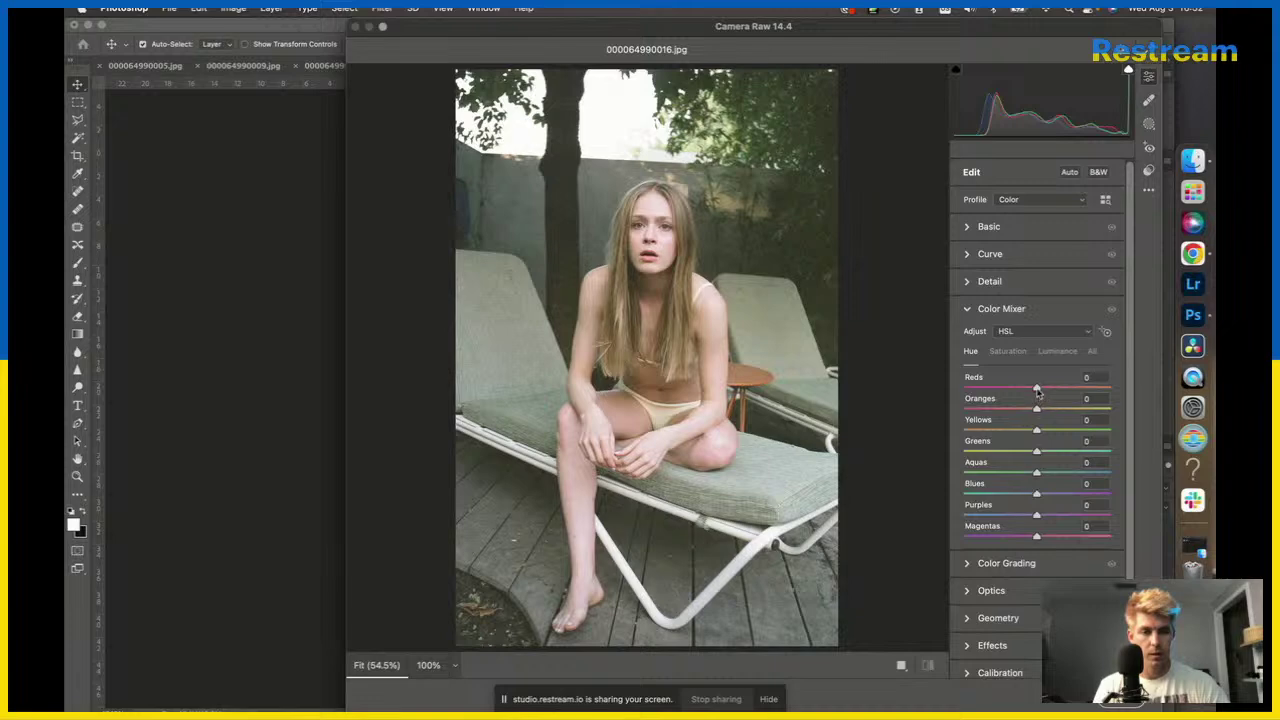
pyautogui.moveTo(1036, 388); pyautogui.dragTo(1048, 390)
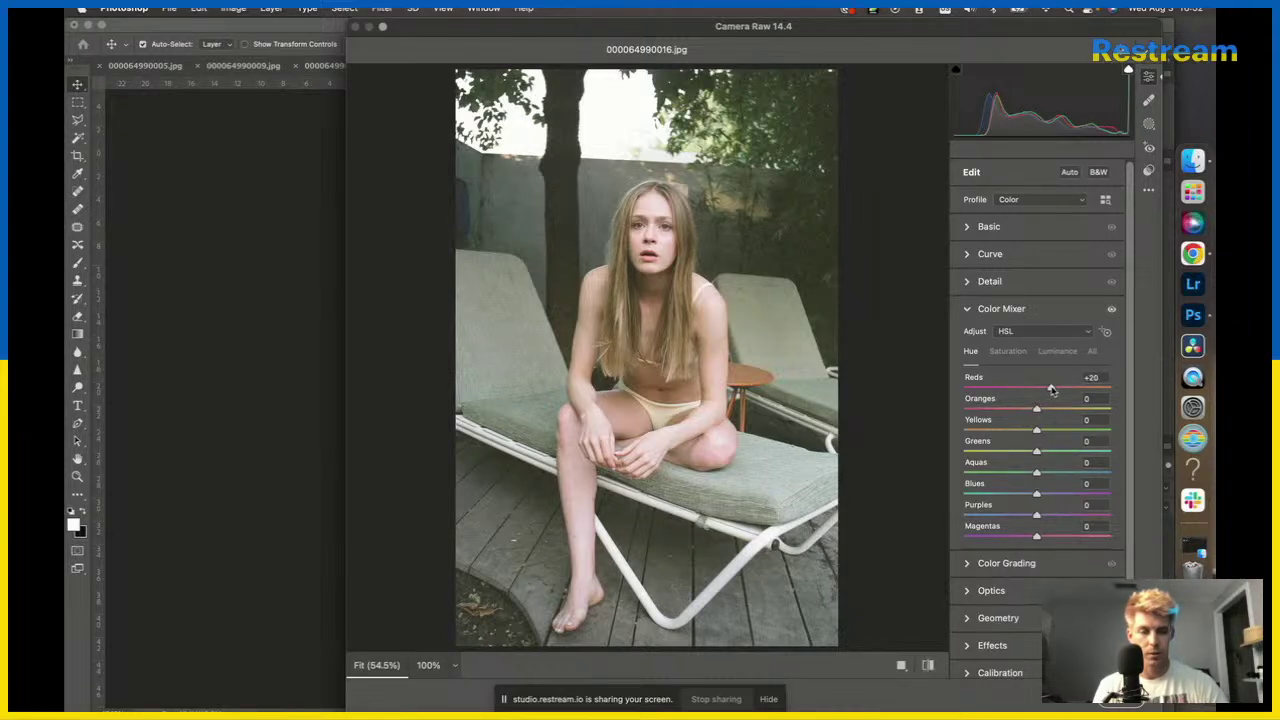
pyautogui.press('Return')
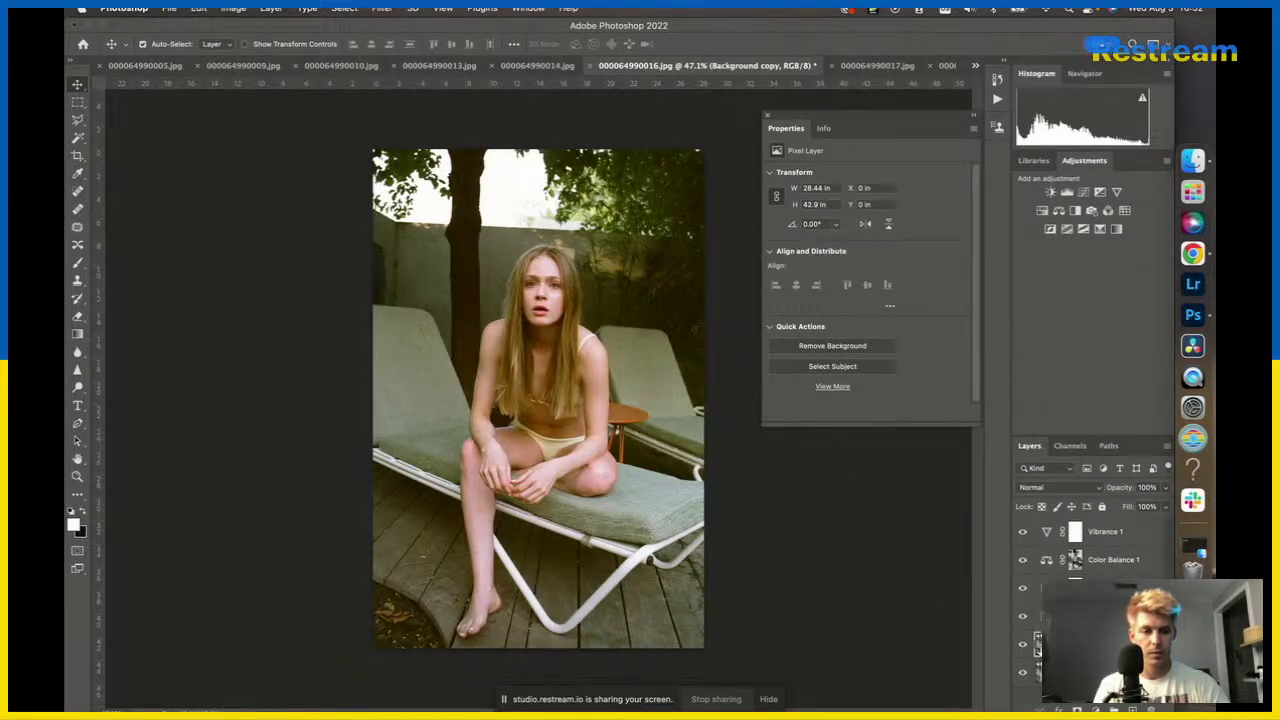
# Raise the Vibrance 1 saturation to +19 and compare the photo with and without Color Balance 1.
pyautogui.click(1142, 543)
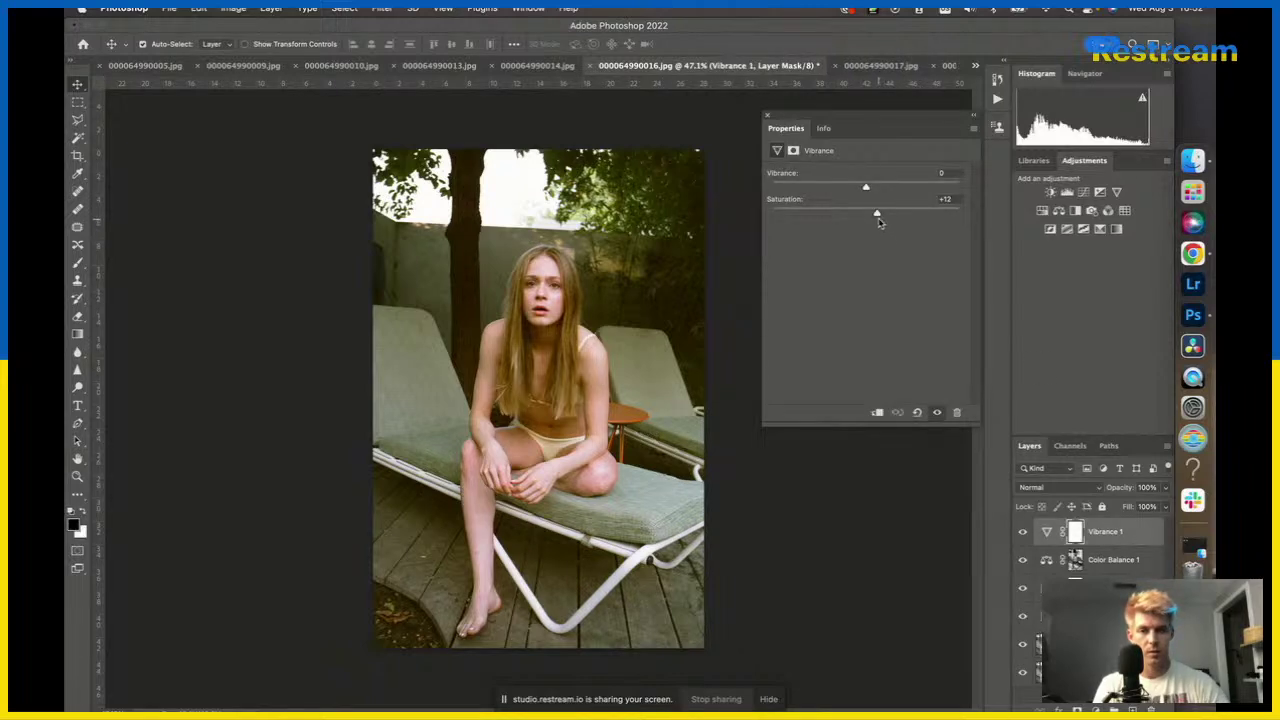
pyautogui.moveTo(876, 217); pyautogui.dragTo(887, 216)
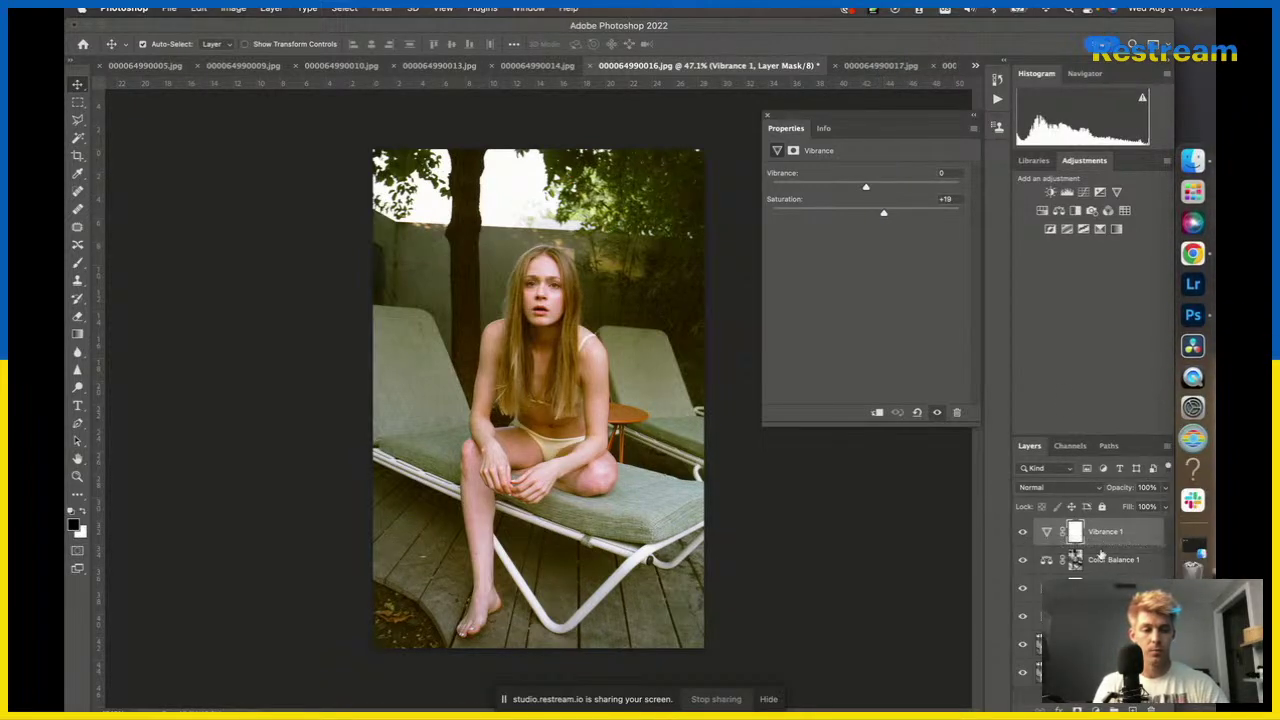
pyautogui.click(1022, 562)
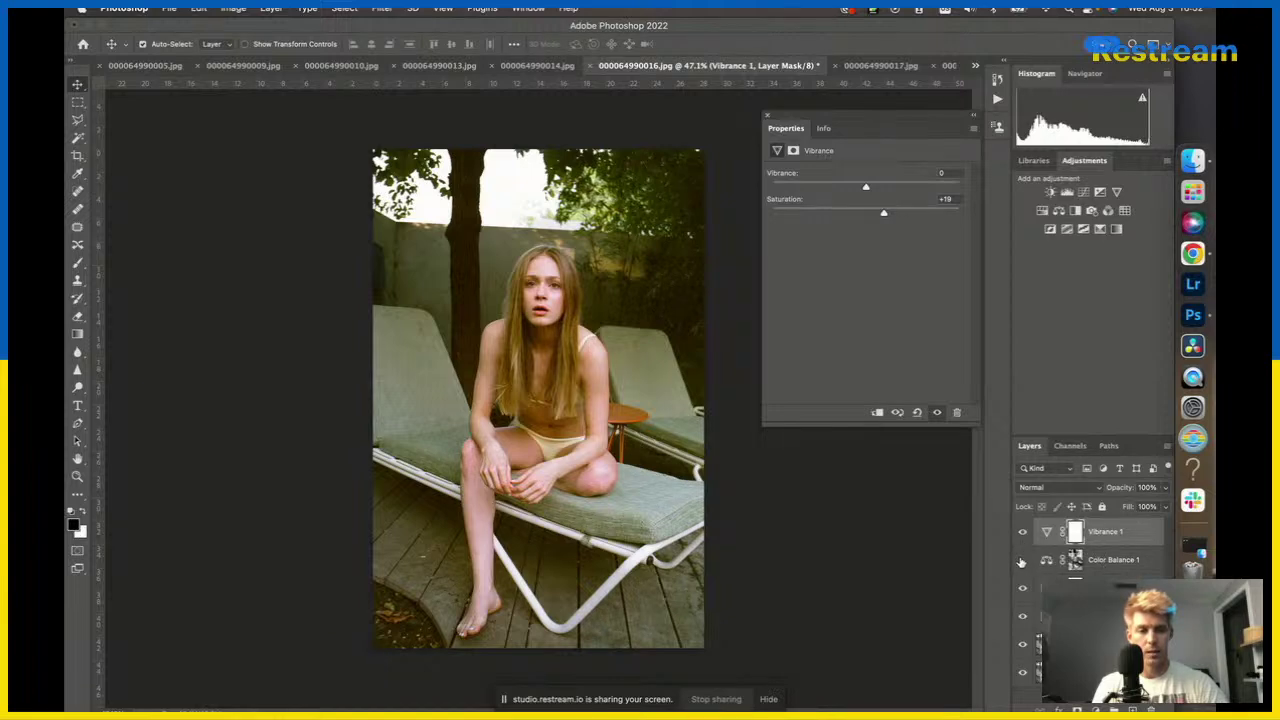
pyautogui.moveTo(1022, 561)
pyautogui.mouseDown()
pyautogui.moveTo(1021, 532)
pyautogui.moveTo(1022, 561)
pyautogui.mouseUp()
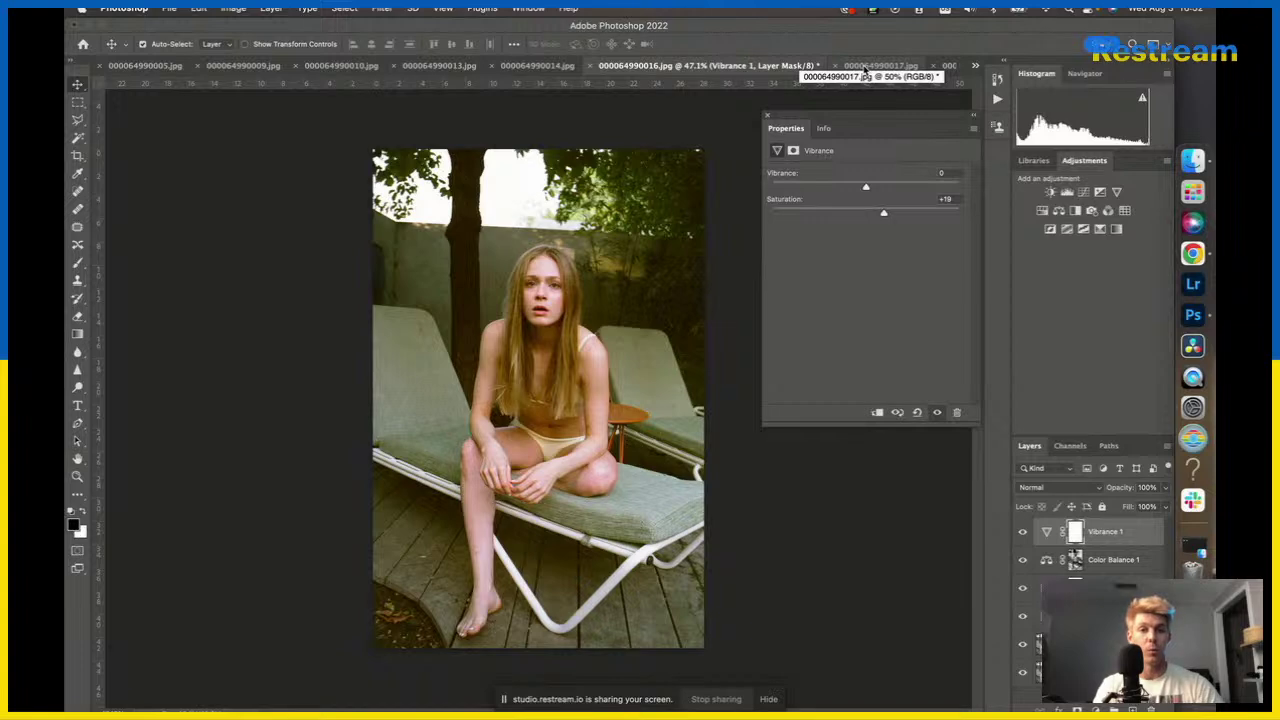
# Switch to 000064990017.jpg, begin a crop, and set the crop to an unconstrained ratio with its values cleared.
pyautogui.click(866, 68)
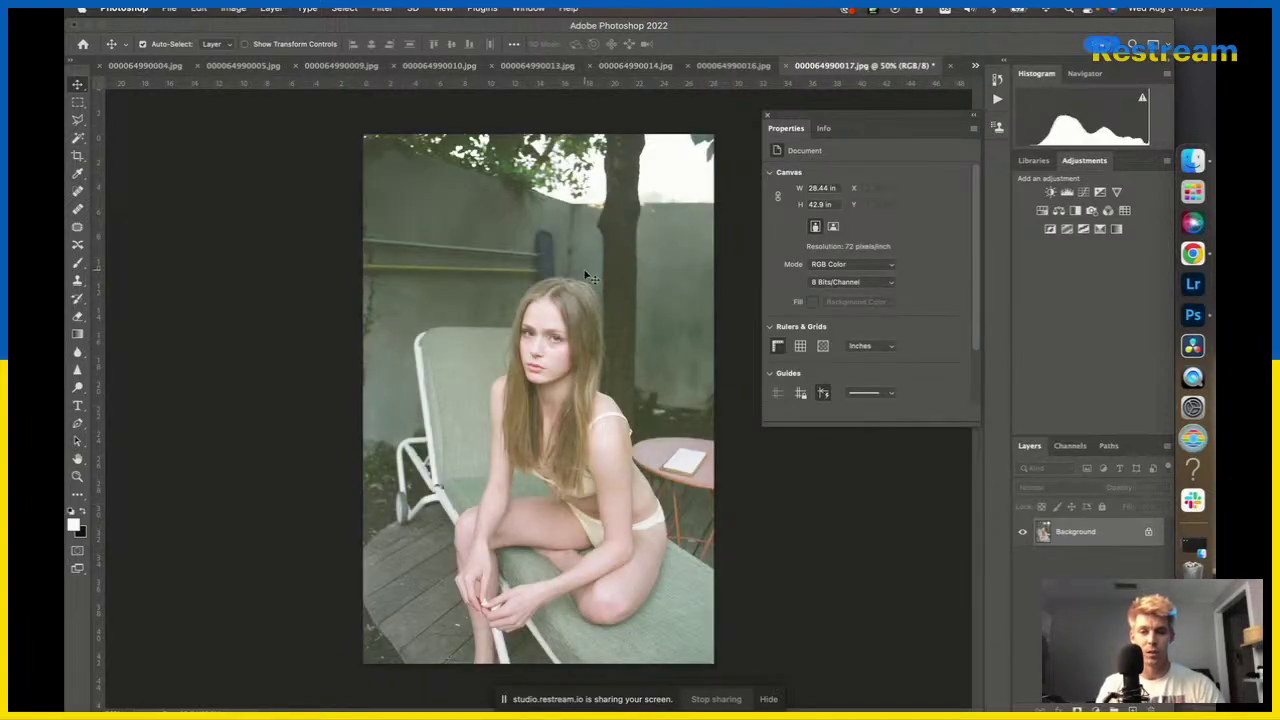
pyautogui.press('c')
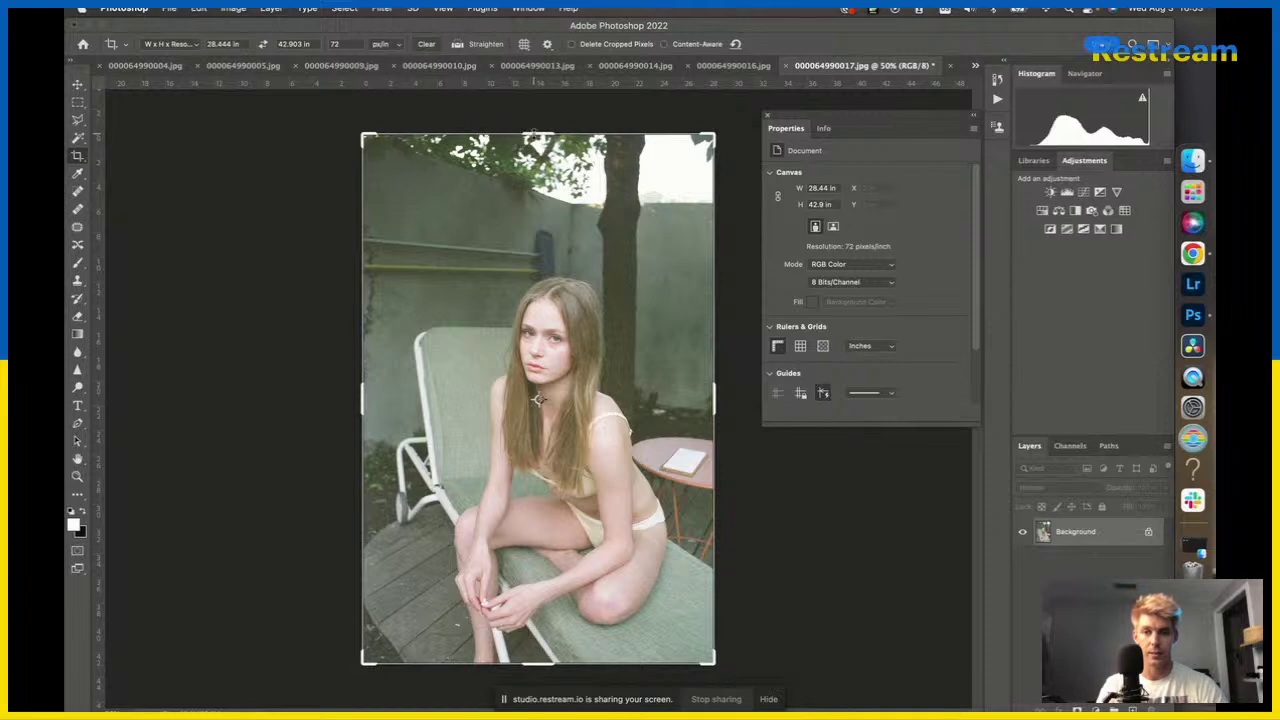
pyautogui.moveTo(538, 136)
pyautogui.mouseDown()
pyautogui.moveTo(535, 172)
pyautogui.moveTo(538, 146)
pyautogui.mouseUp()
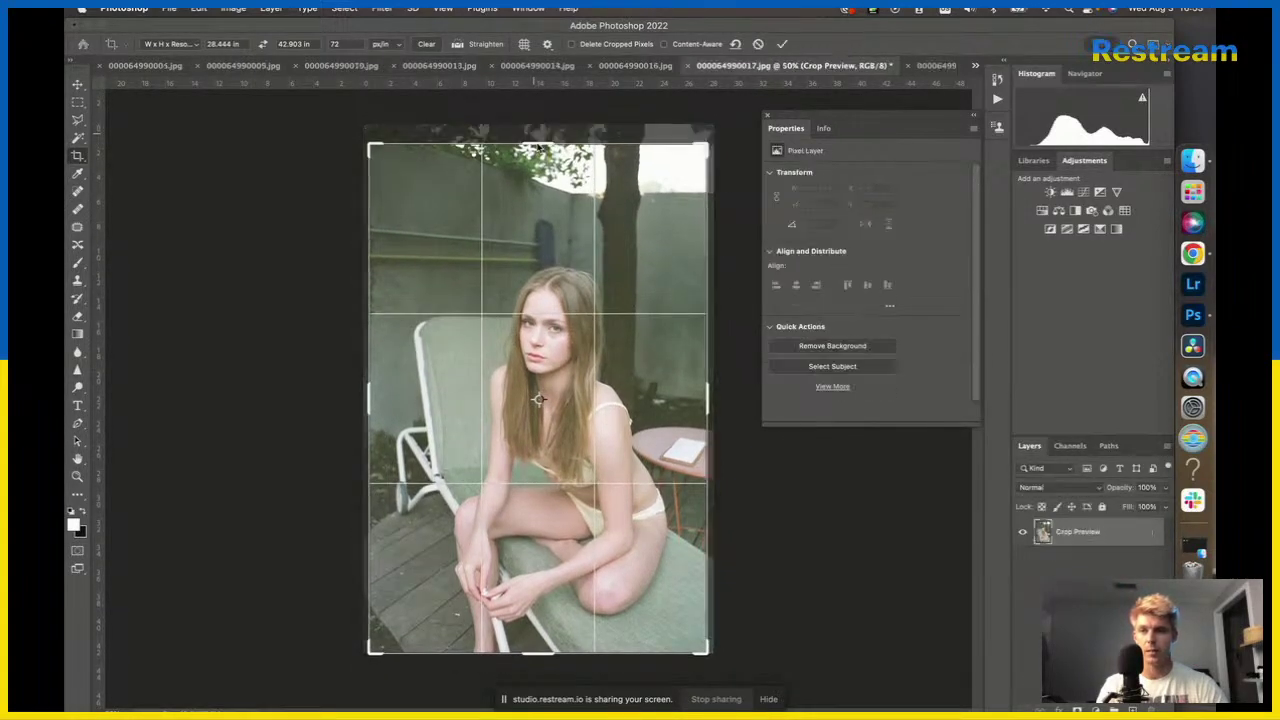
pyautogui.click(178, 45)
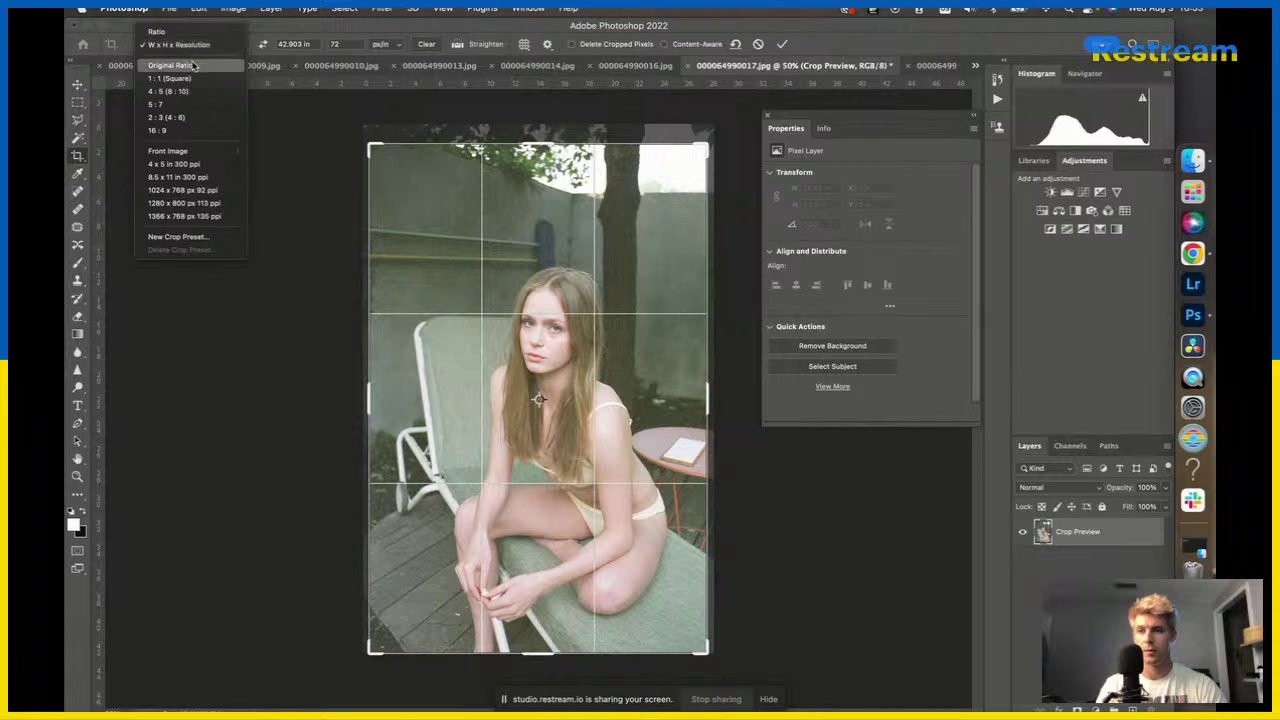
pyautogui.click(194, 66)
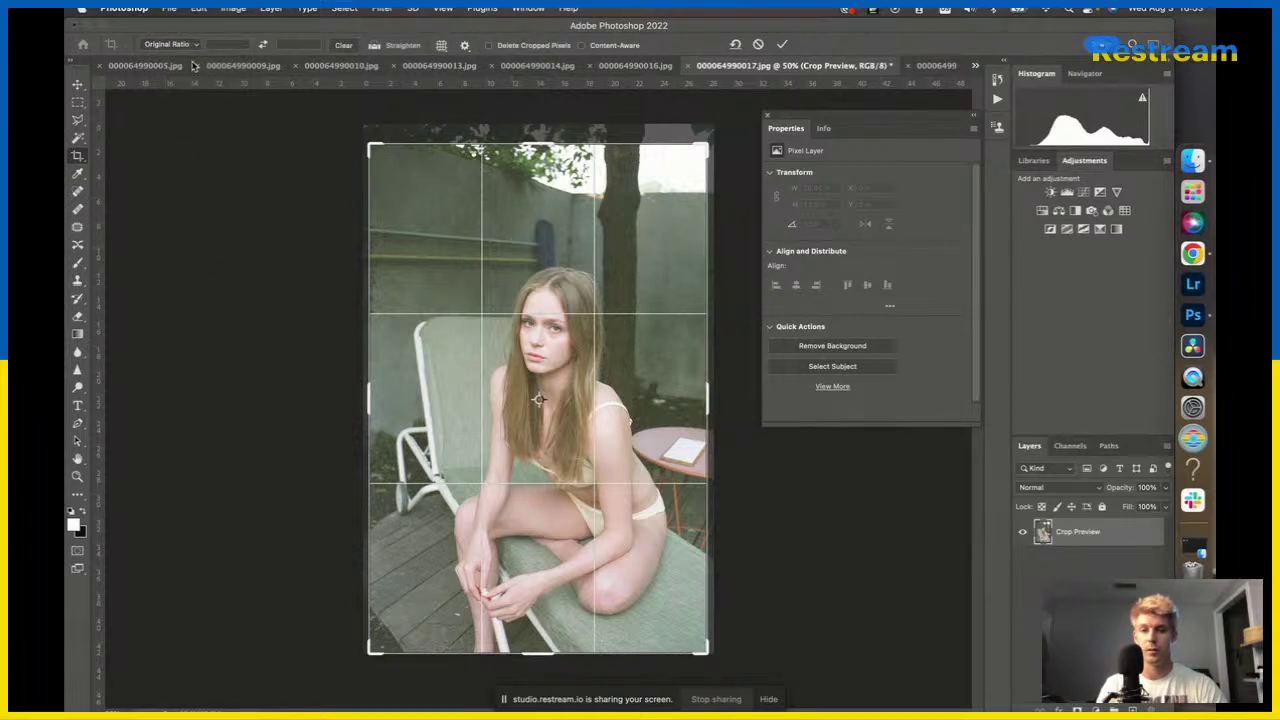
pyautogui.click(187, 46)
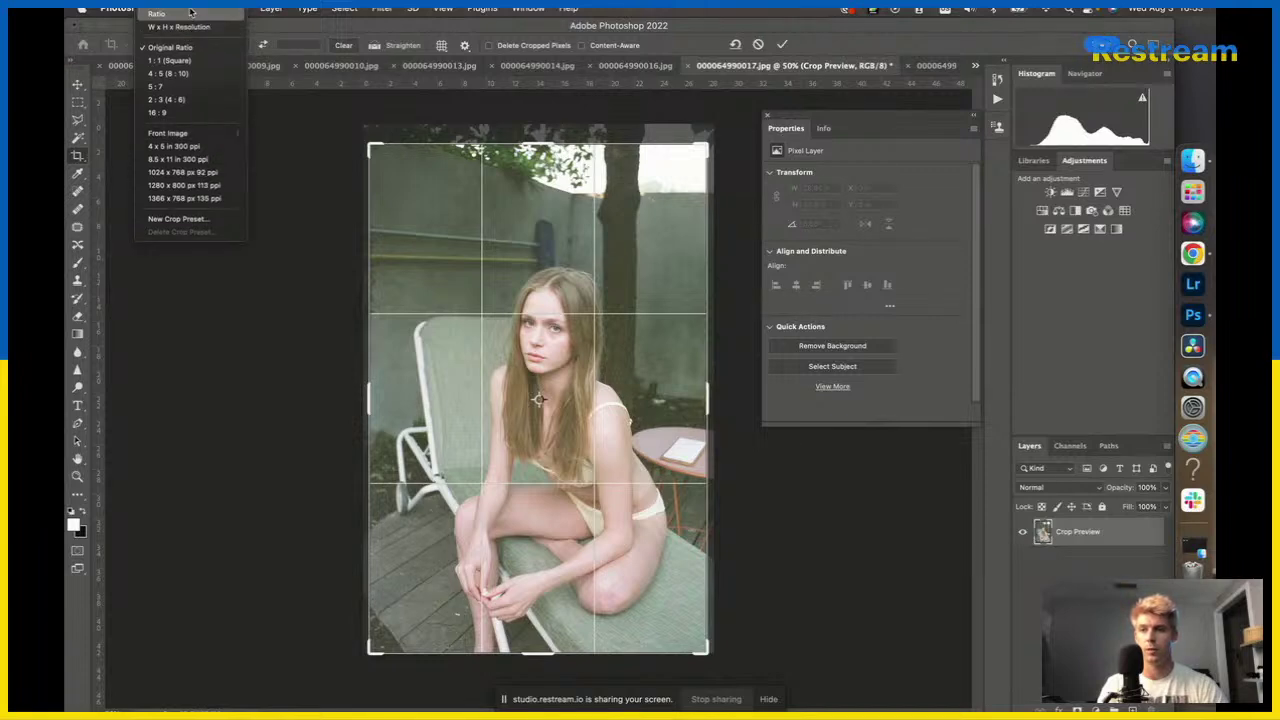
pyautogui.click(191, 11)
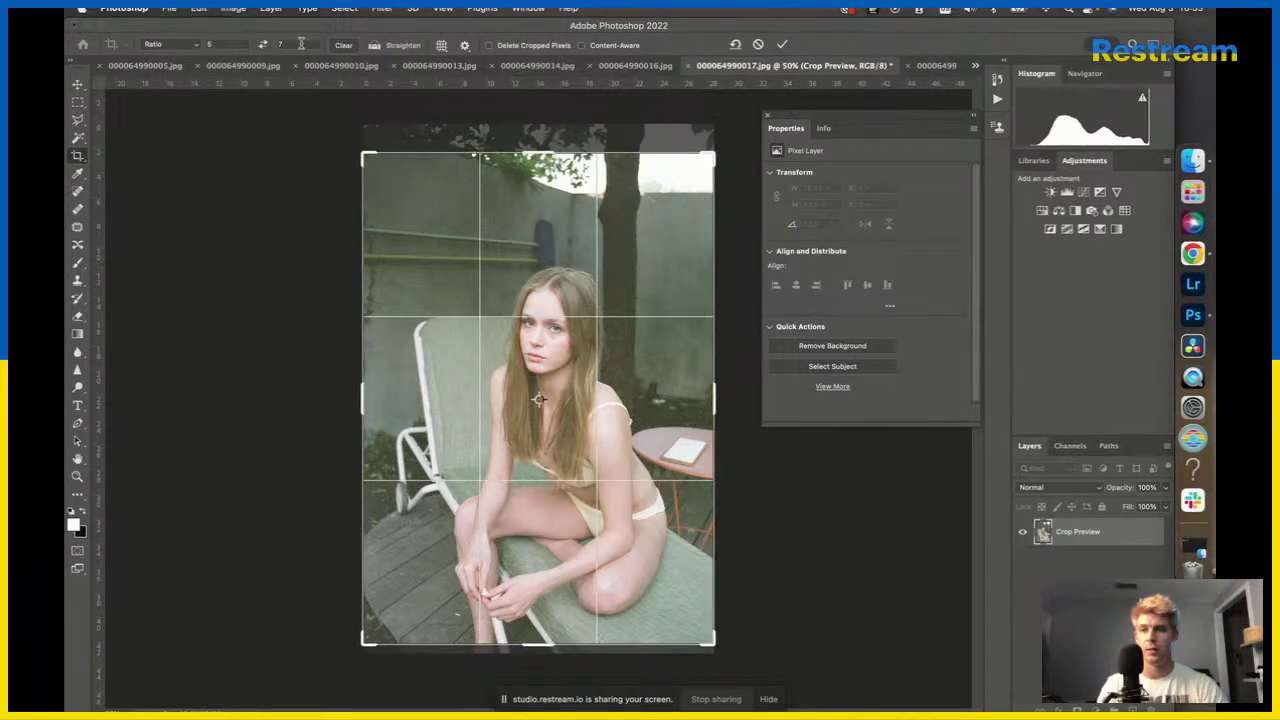
pyautogui.click(343, 45)
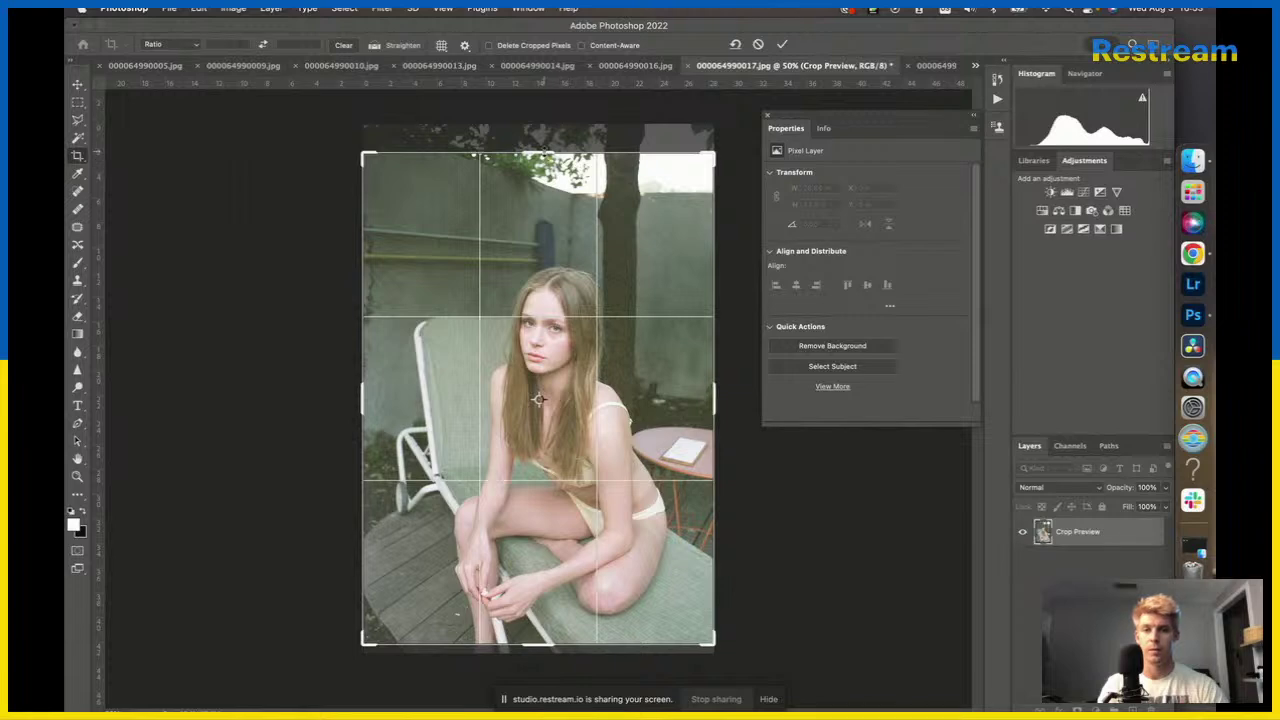
# Crop the photo freely, cutting off the foliage and much of the wall above the woman's head and a narrow strip along the left edge.
pyautogui.moveTo(548, 155); pyautogui.dragTo(533, 190)
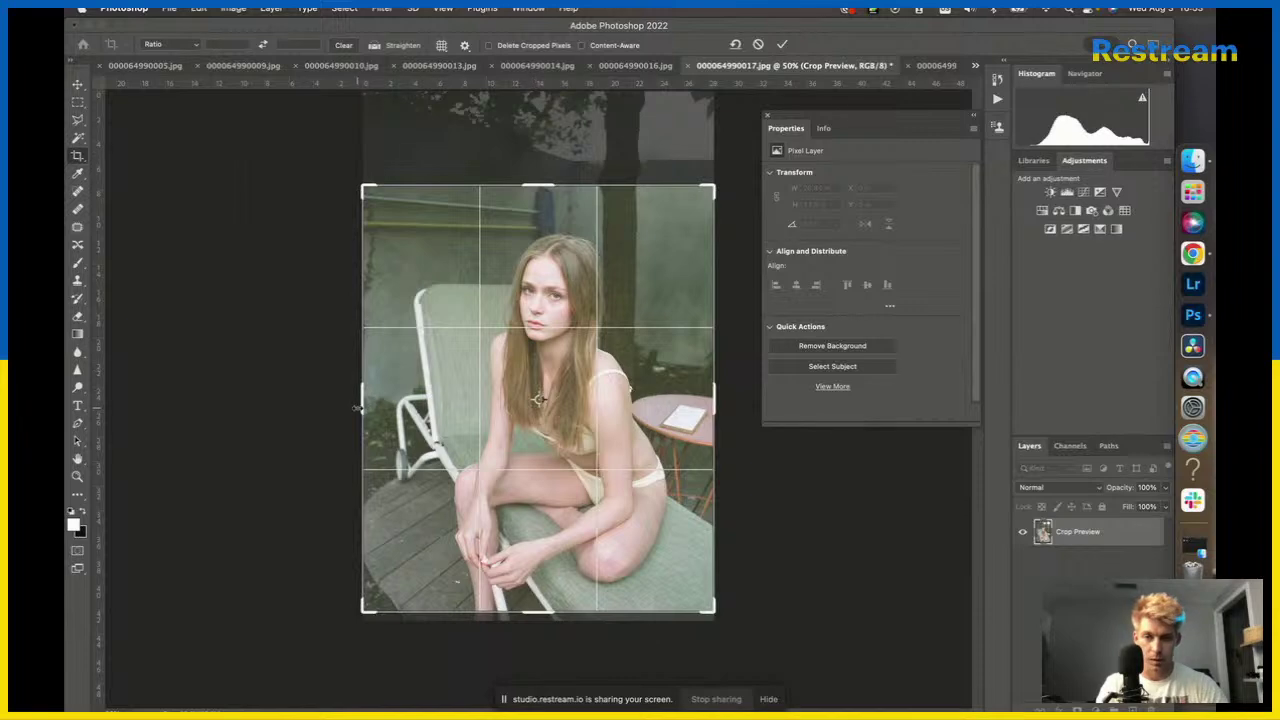
pyautogui.moveTo(357, 408); pyautogui.dragTo(373, 406)
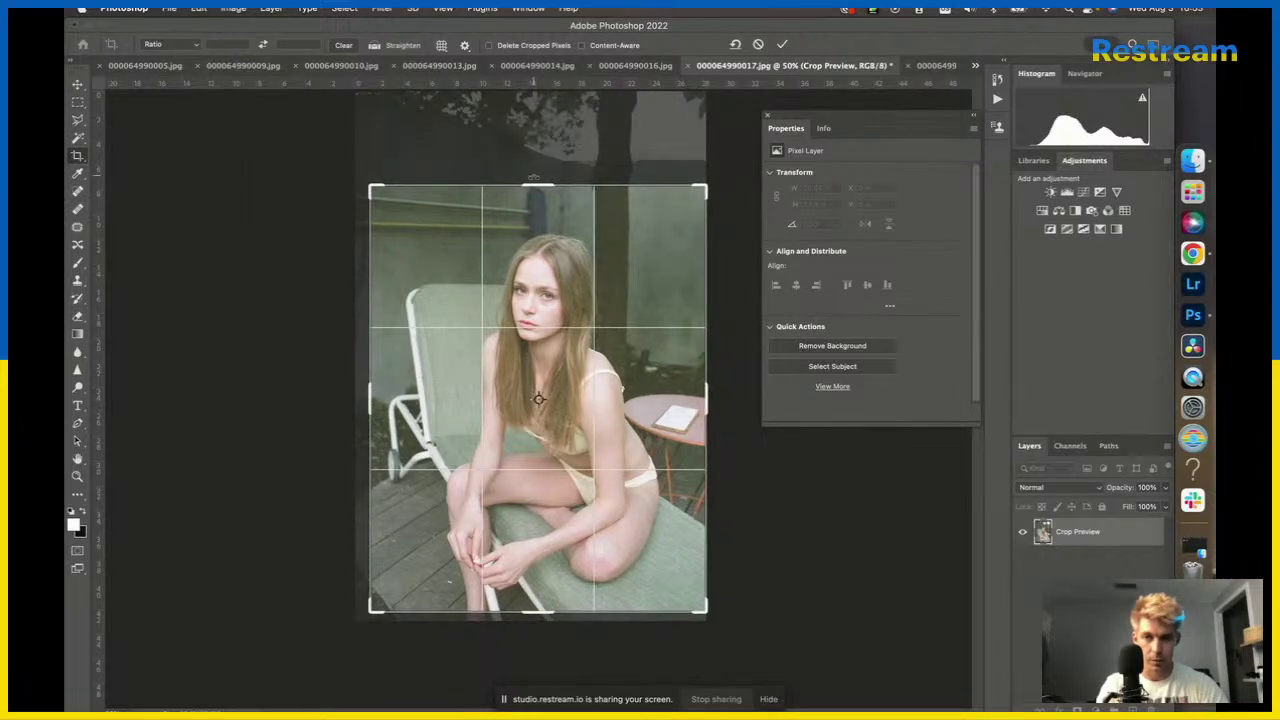
pyautogui.moveTo(533, 184); pyautogui.dragTo(533, 178)
pyautogui.press('Return')
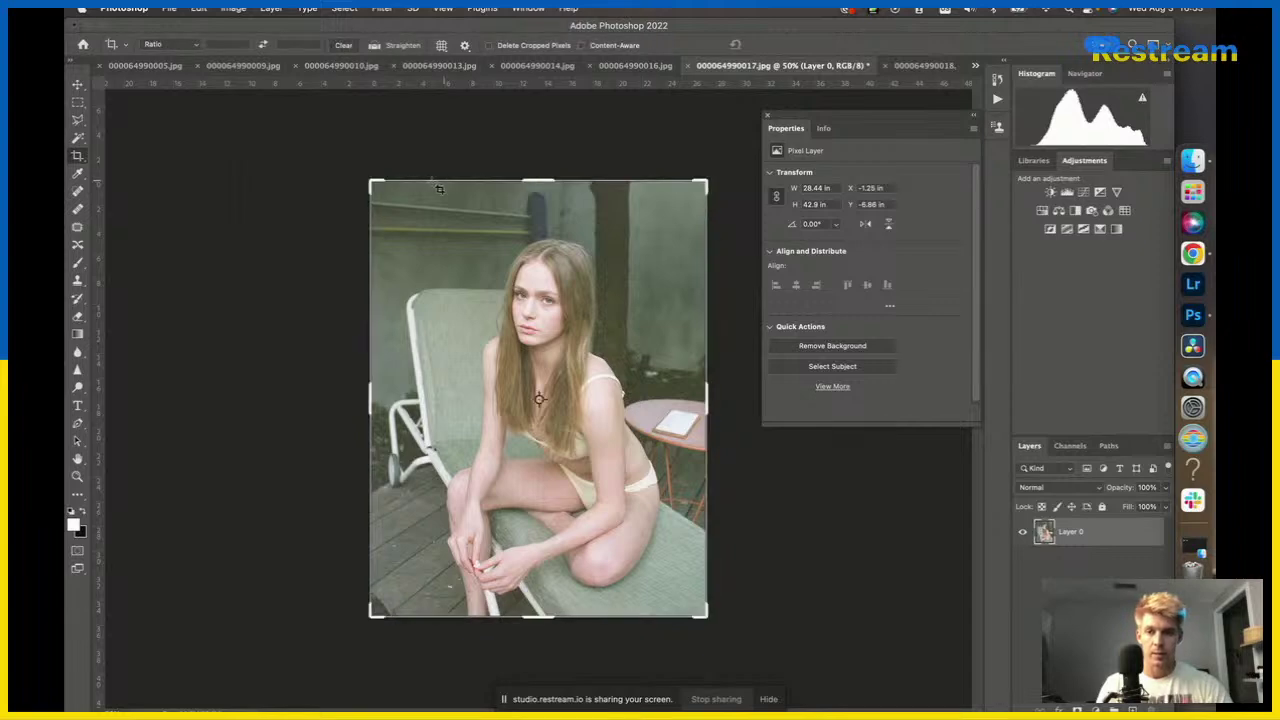
pyautogui.moveTo(371, 181)
pyautogui.mouseDown()
pyautogui.moveTo(388, 201)
pyautogui.moveTo(378, 188)
pyautogui.mouseUp()
pyautogui.press('Return')
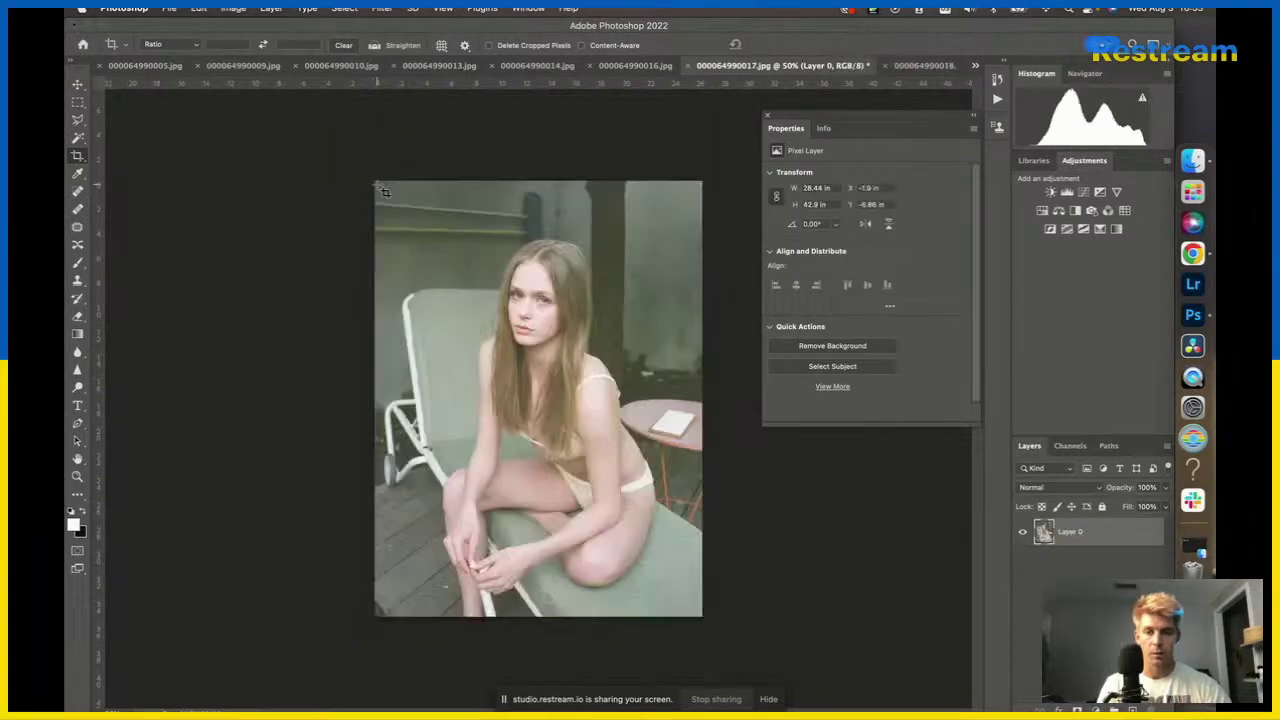
pyautogui.press('v')
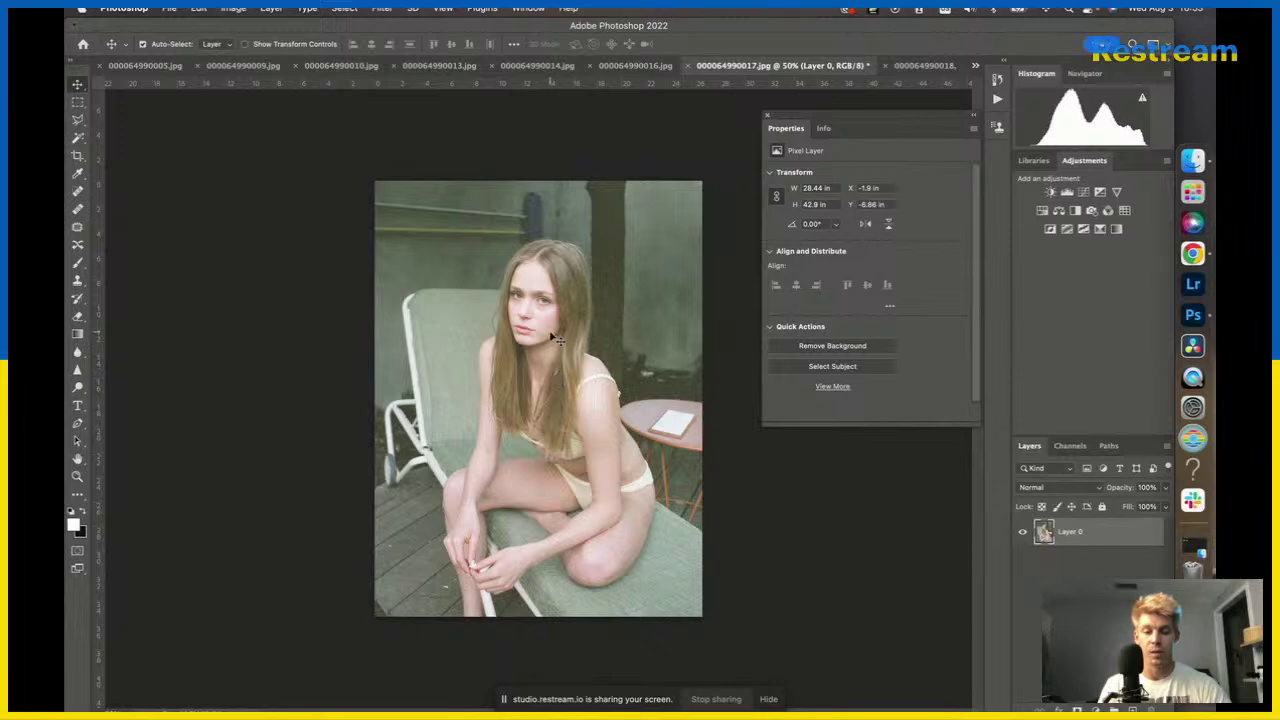
# Try cropping a further strip off the top of the photo and undo the crop.
pyautogui.press('c')
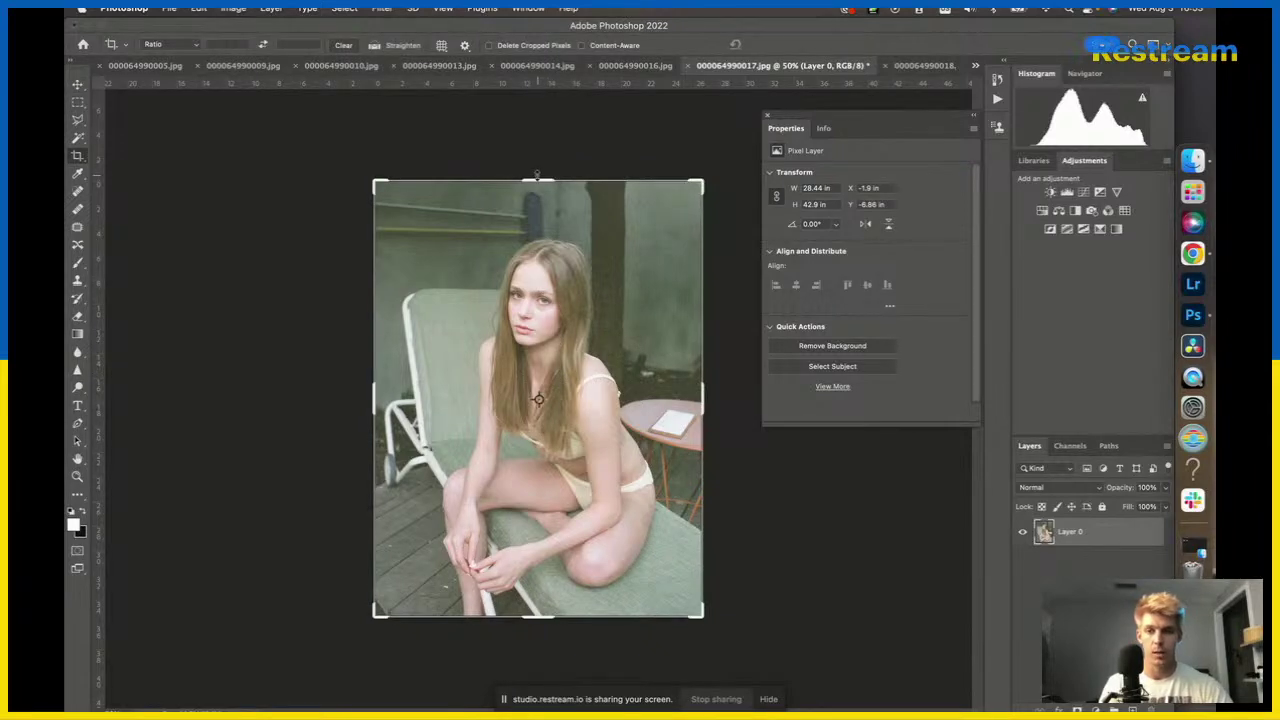
pyautogui.click(537, 182)
pyautogui.moveTo(537, 182)
pyautogui.mouseDown()
pyautogui.moveTo(548, 192)
pyautogui.moveTo(545, 175)
pyautogui.moveTo(540, 197)
pyautogui.mouseUp()
pyautogui.press('Return')
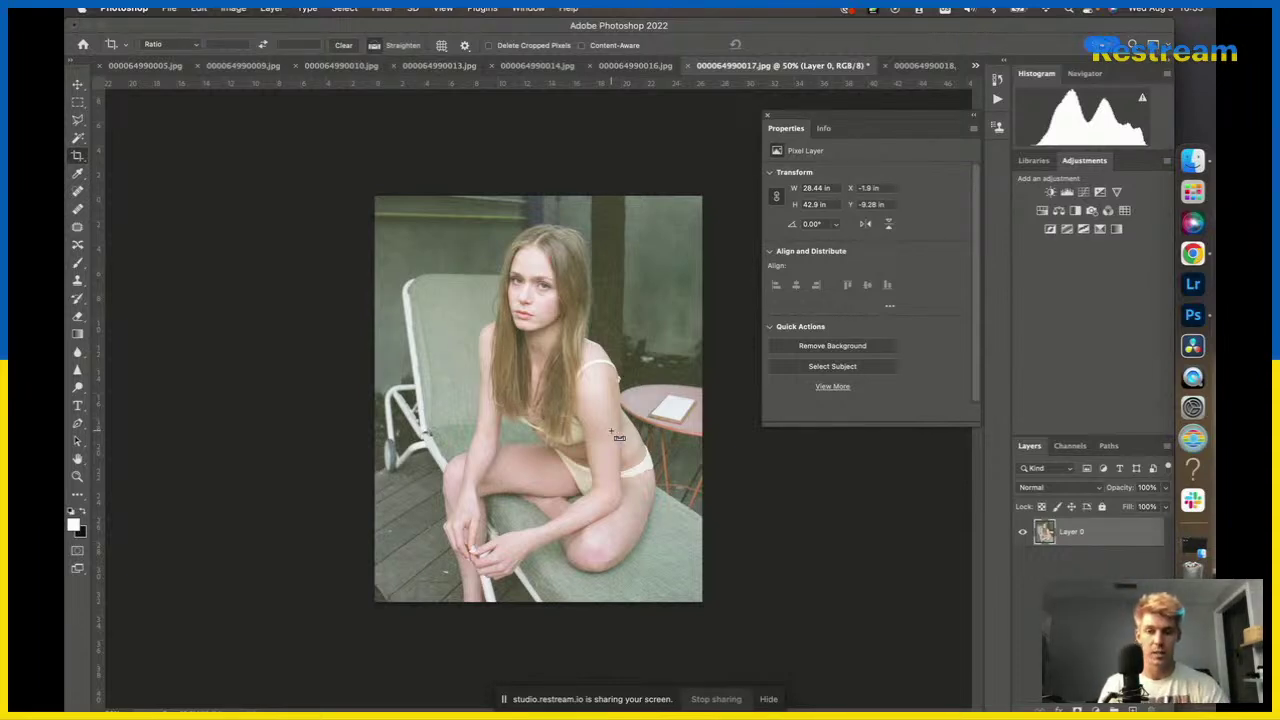
pyautogui.hotkey('ctrl', 'z')
pyautogui.press('v')
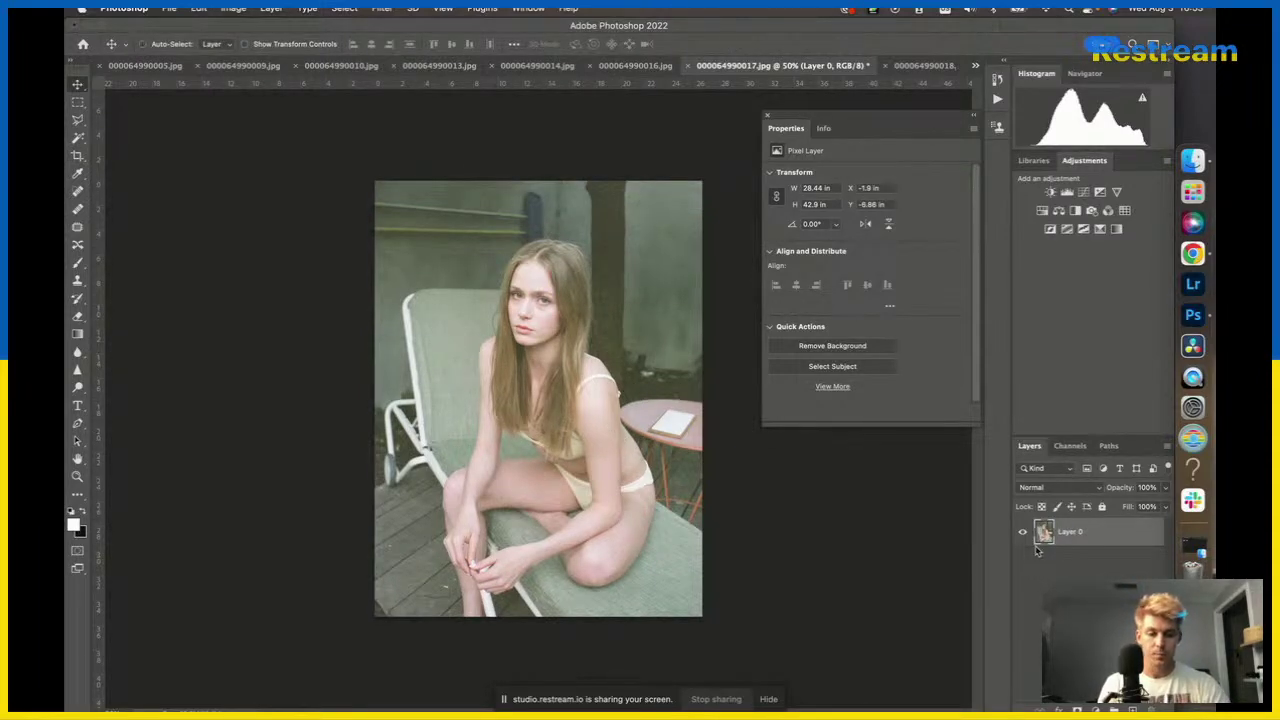
# Duplicate Layer 0 and add a Curves adjustment layer above the copy.
pyautogui.hotkey('ctrl', 'j')
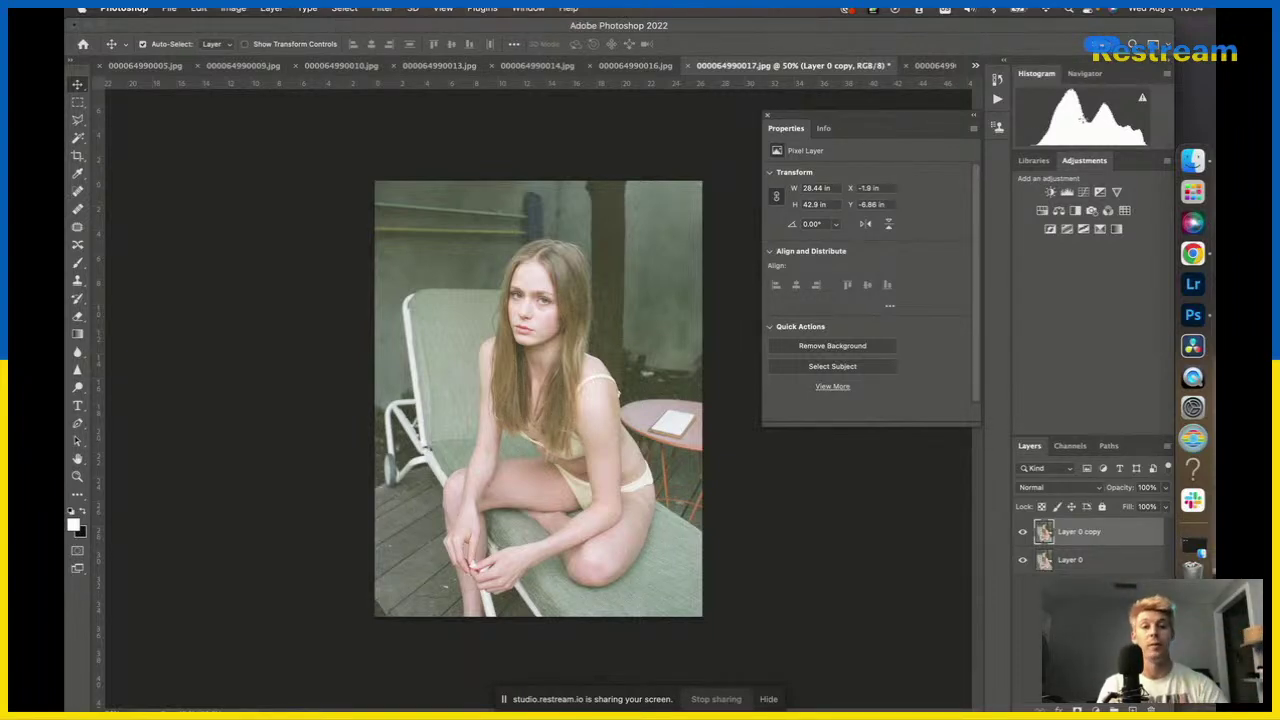
pyautogui.click(1083, 191)
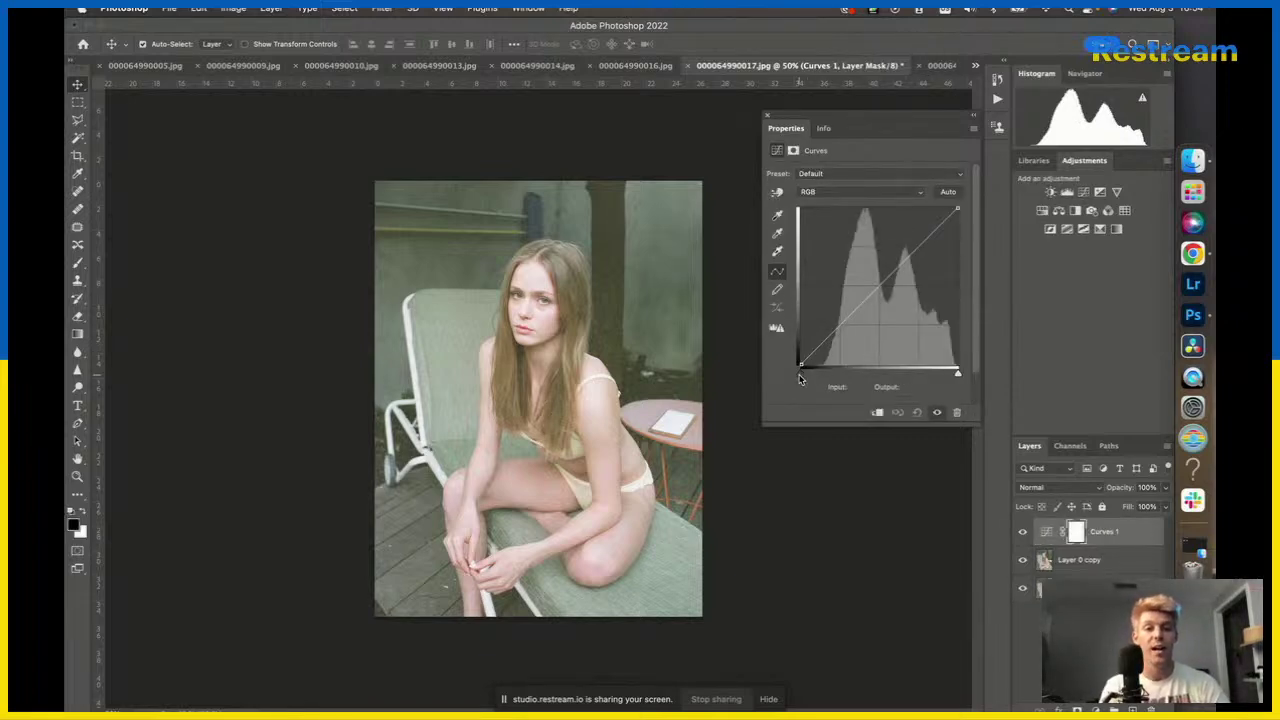
# Set the RGB curve's black point to input 37 and white point to 248, pull the upper midtones down, and place a shadow point at 99 to 56.
pyautogui.moveTo(801, 372); pyautogui.dragTo(825, 378)
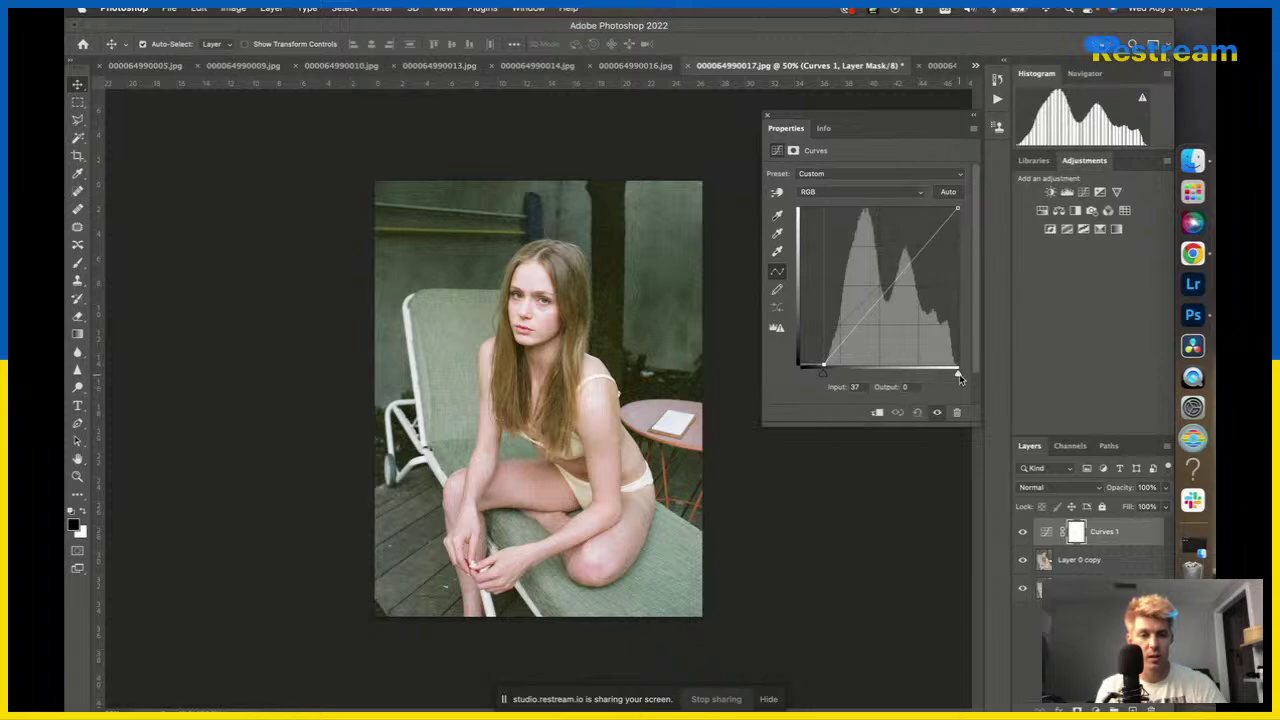
pyautogui.moveTo(958, 373); pyautogui.dragTo(955, 378)
pyautogui.moveTo(922, 249); pyautogui.dragTo(923, 260)
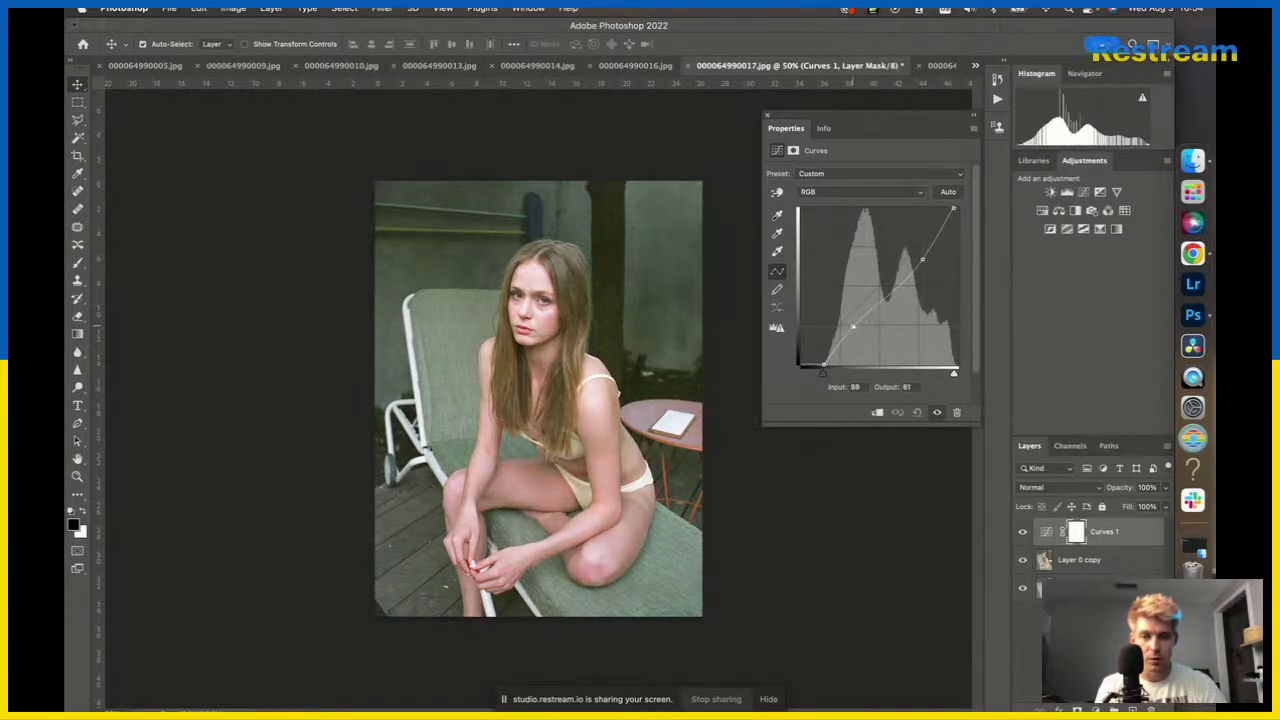
pyautogui.click(854, 327)
pyautogui.moveTo(854, 327); pyautogui.dragTo(861, 330)
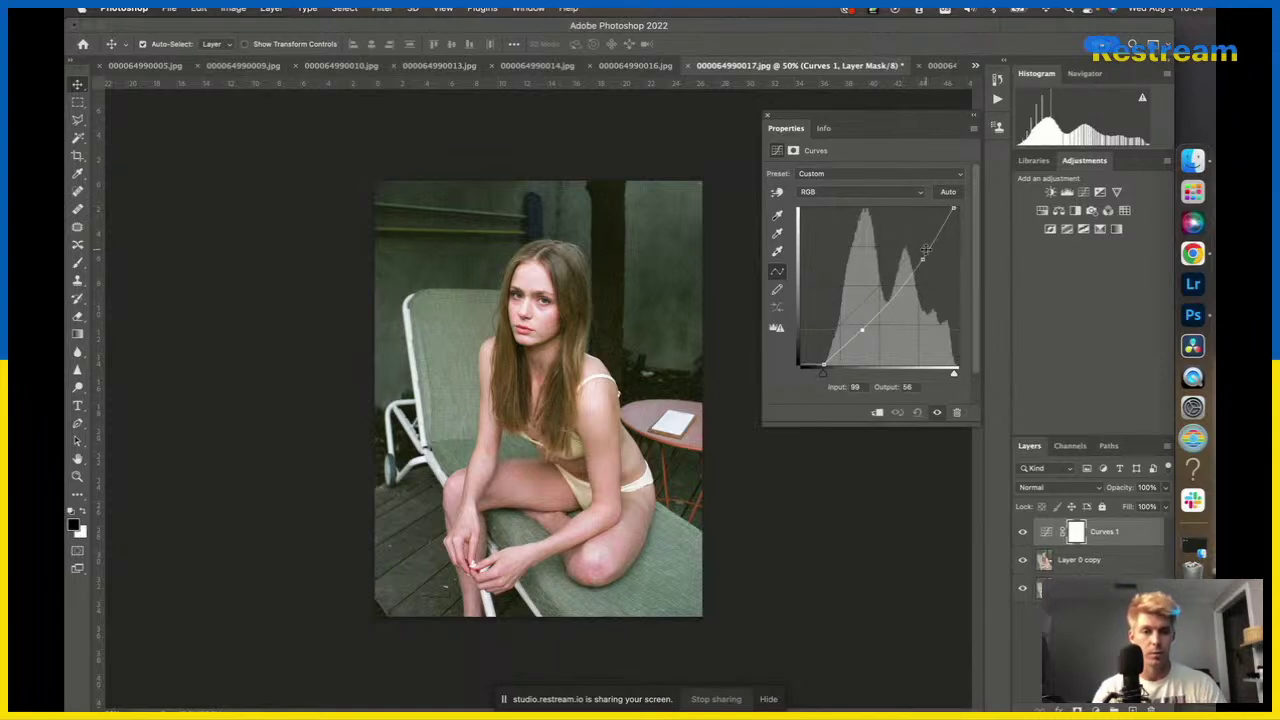
pyautogui.moveTo(952, 374)
pyautogui.mouseDown()
pyautogui.moveTo(943, 380)
pyautogui.moveTo(955, 380)
pyautogui.mouseUp()
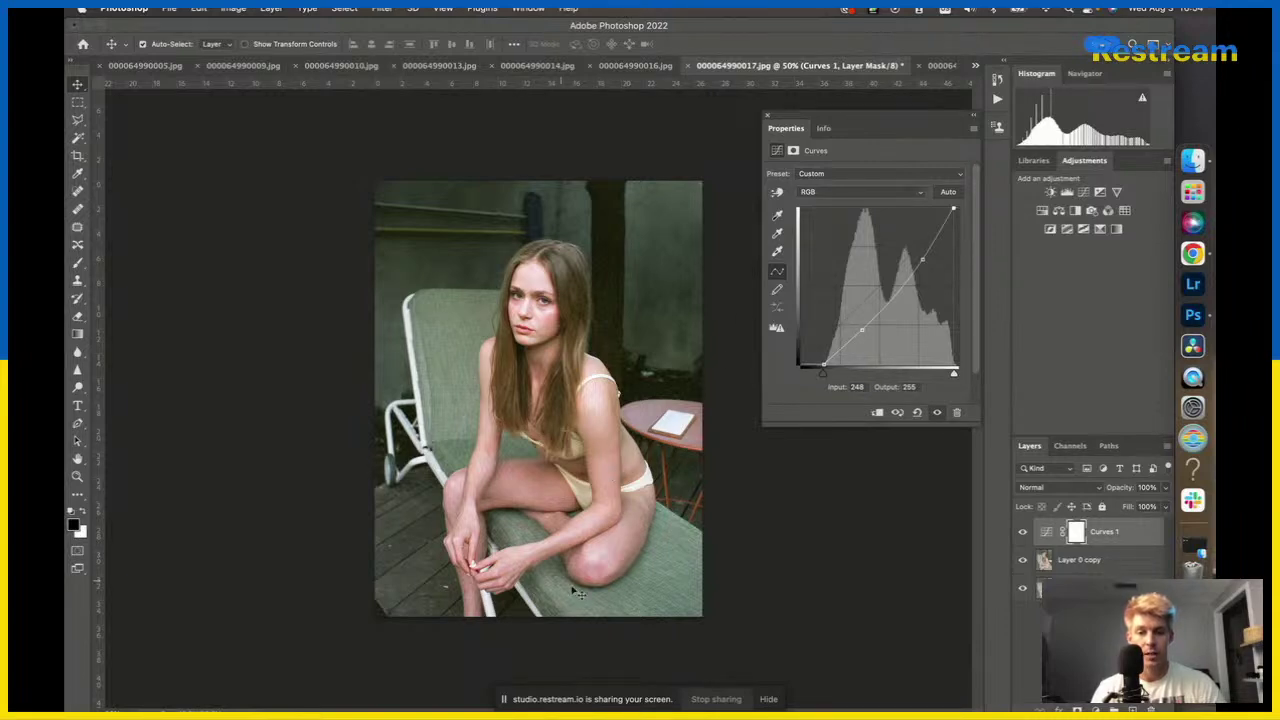
# Add a second Curves adjustment layer, try moving the Blue channel's black point inward, and undo that move.
pyautogui.click(1083, 194)
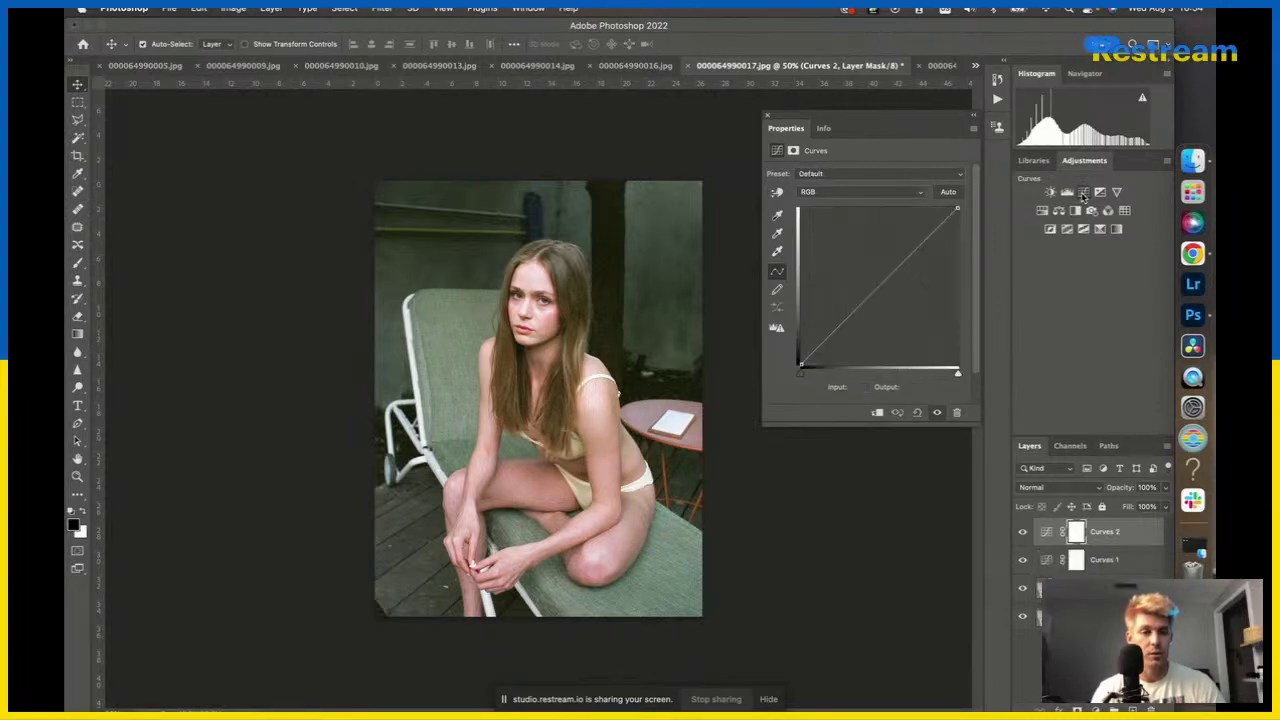
pyautogui.click(829, 192)
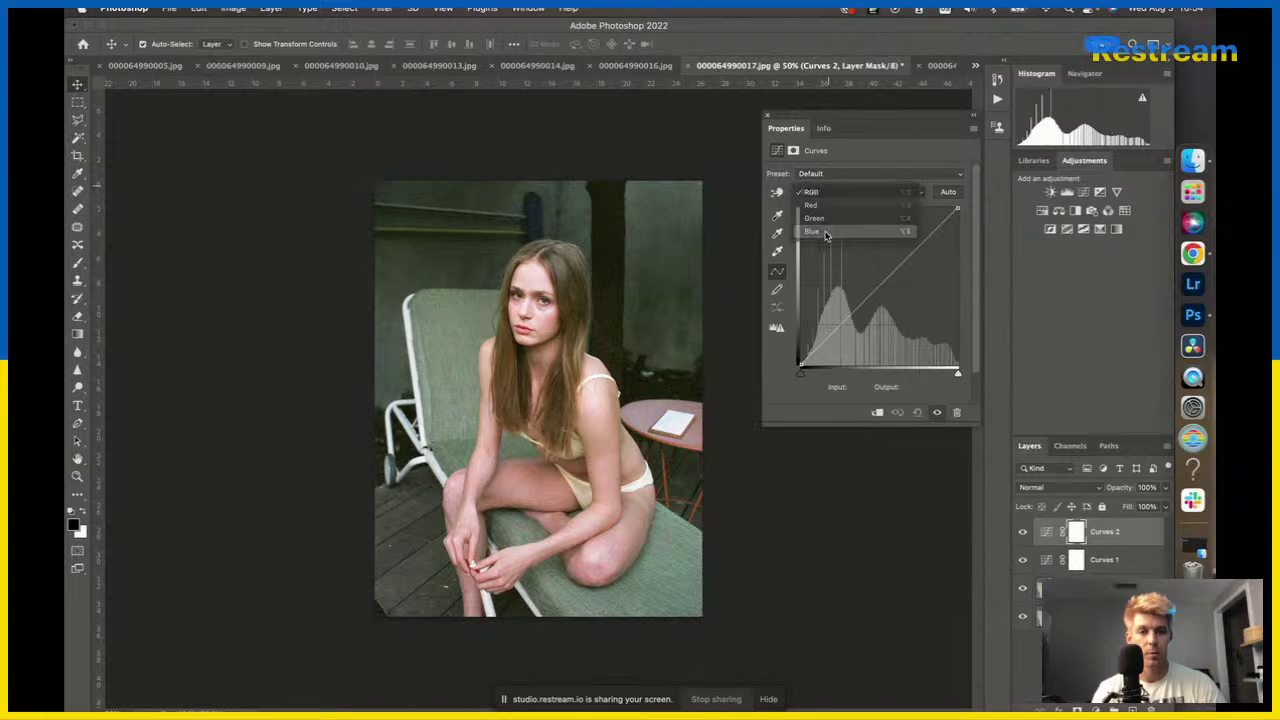
pyautogui.click(814, 231)
pyautogui.moveTo(800, 377); pyautogui.dragTo(827, 377)
pyautogui.press('super+z')
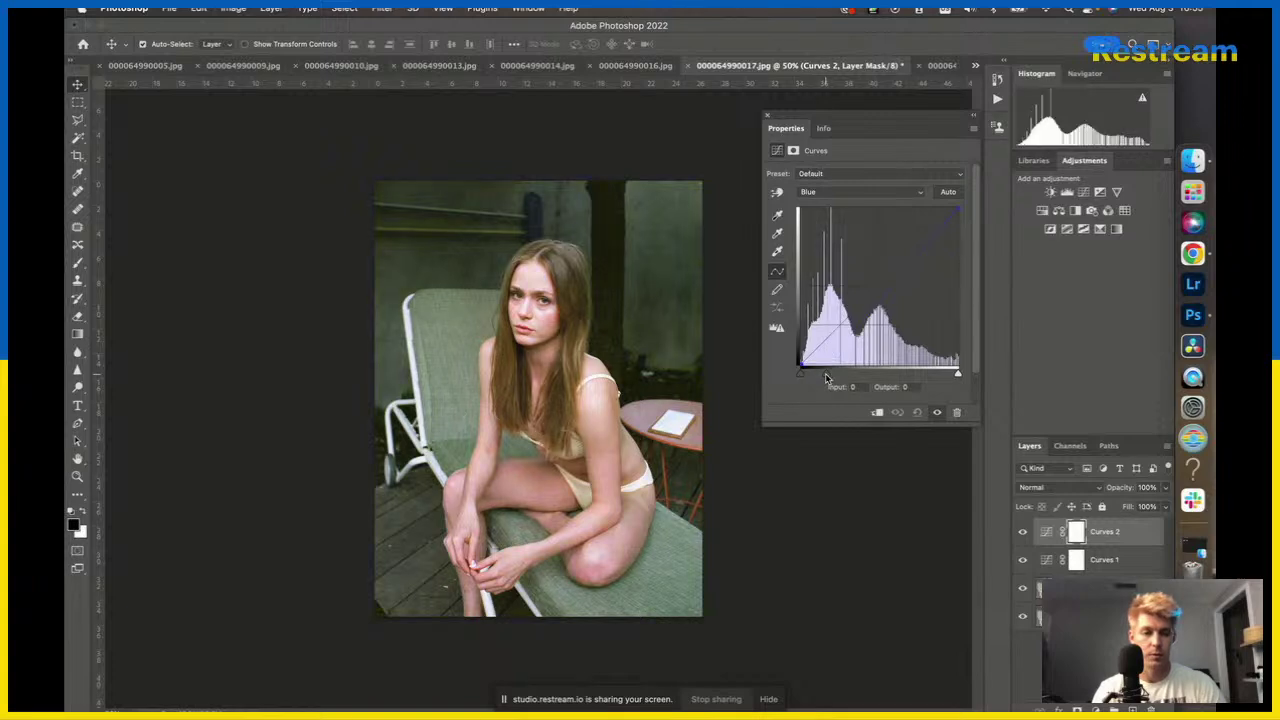
# Open the Layer 0 copy in the Camera Raw filter and lower the Greens saturation to -55 in the Color Mixer.
pyautogui.press('super+alt+shift+e')
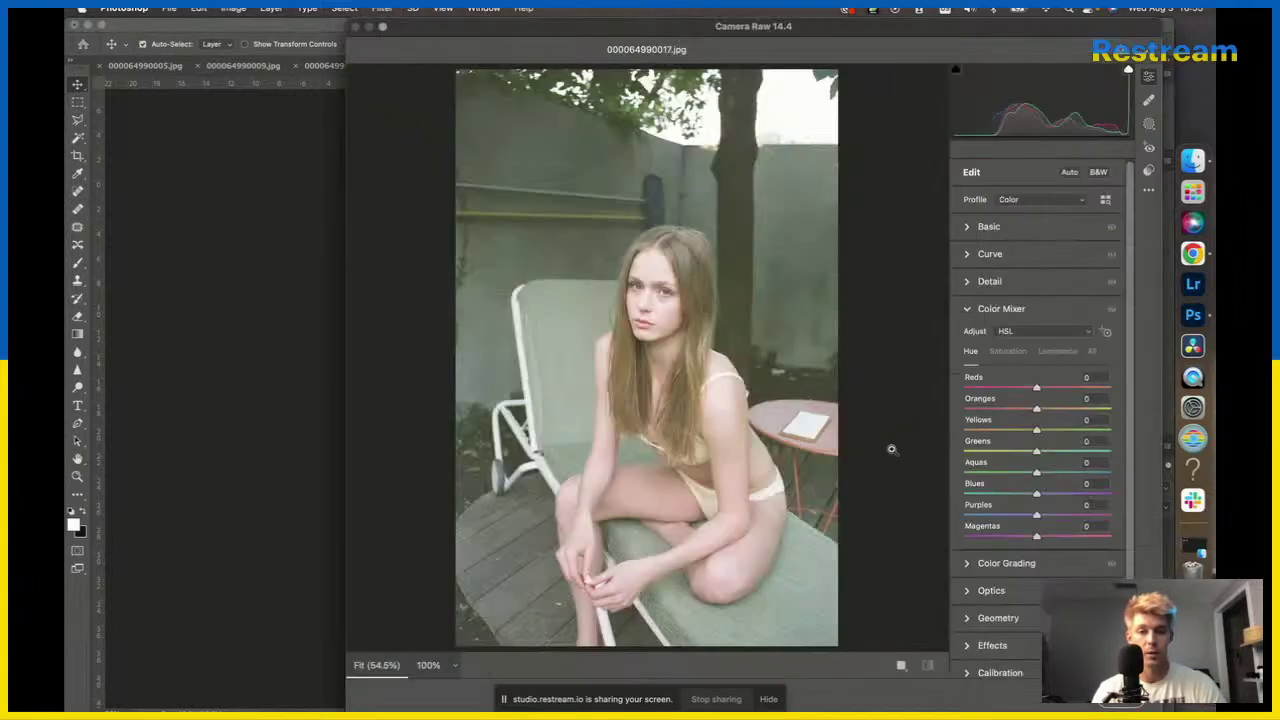
pyautogui.press('super+shift+a')
pyautogui.click(1007, 351)
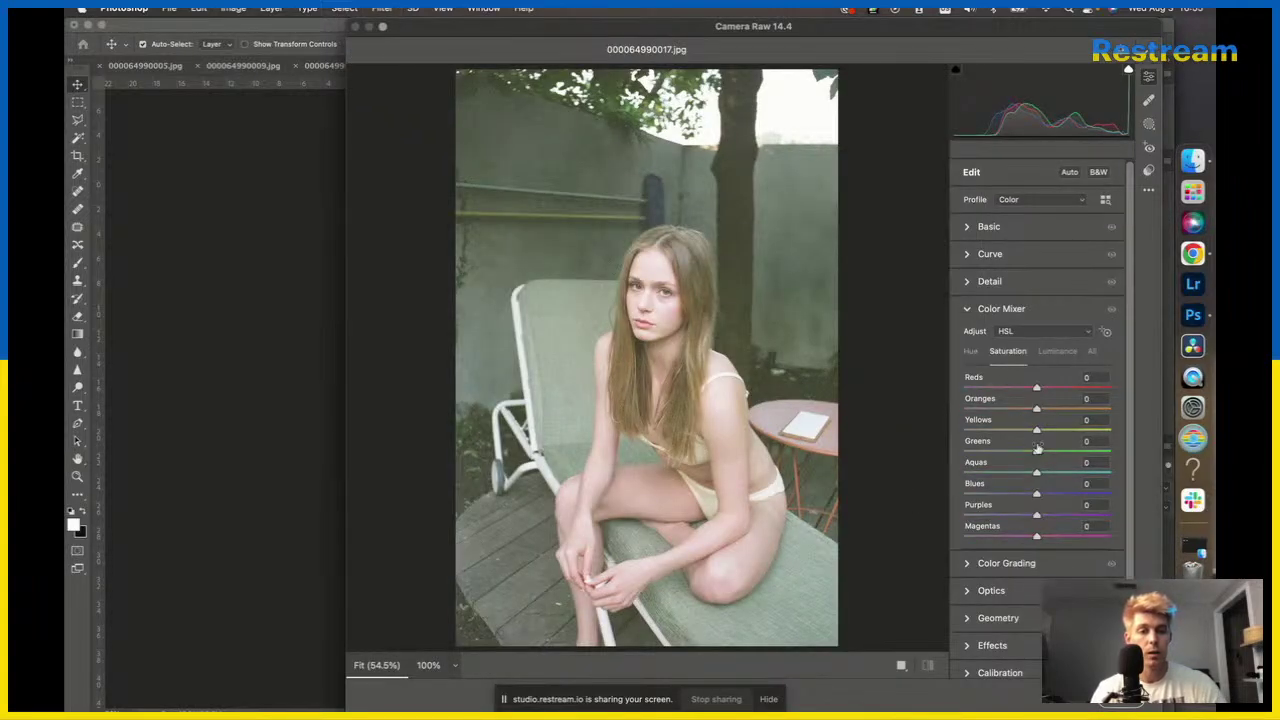
pyautogui.moveTo(1037, 455); pyautogui.dragTo(998, 457)
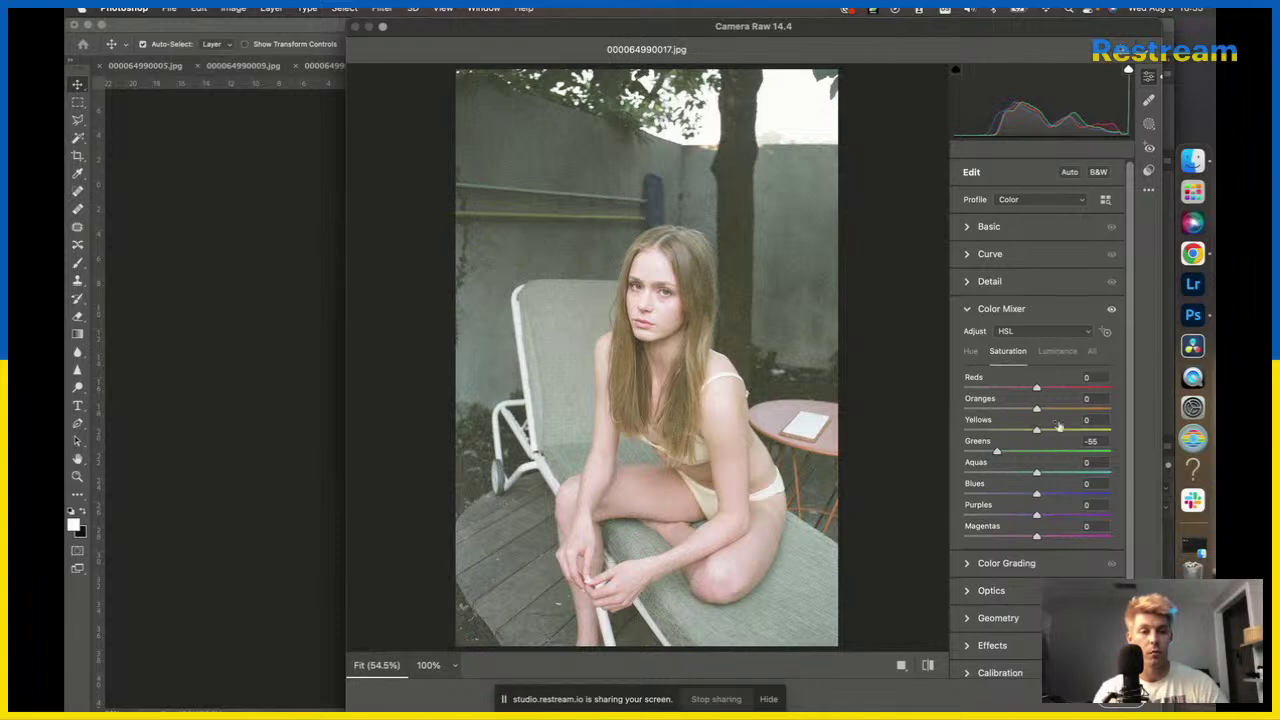
# Shift the Reds hue to +24, reduce the Reds saturation slightly, and apply the Camera Raw filter.
pyautogui.click(971, 353)
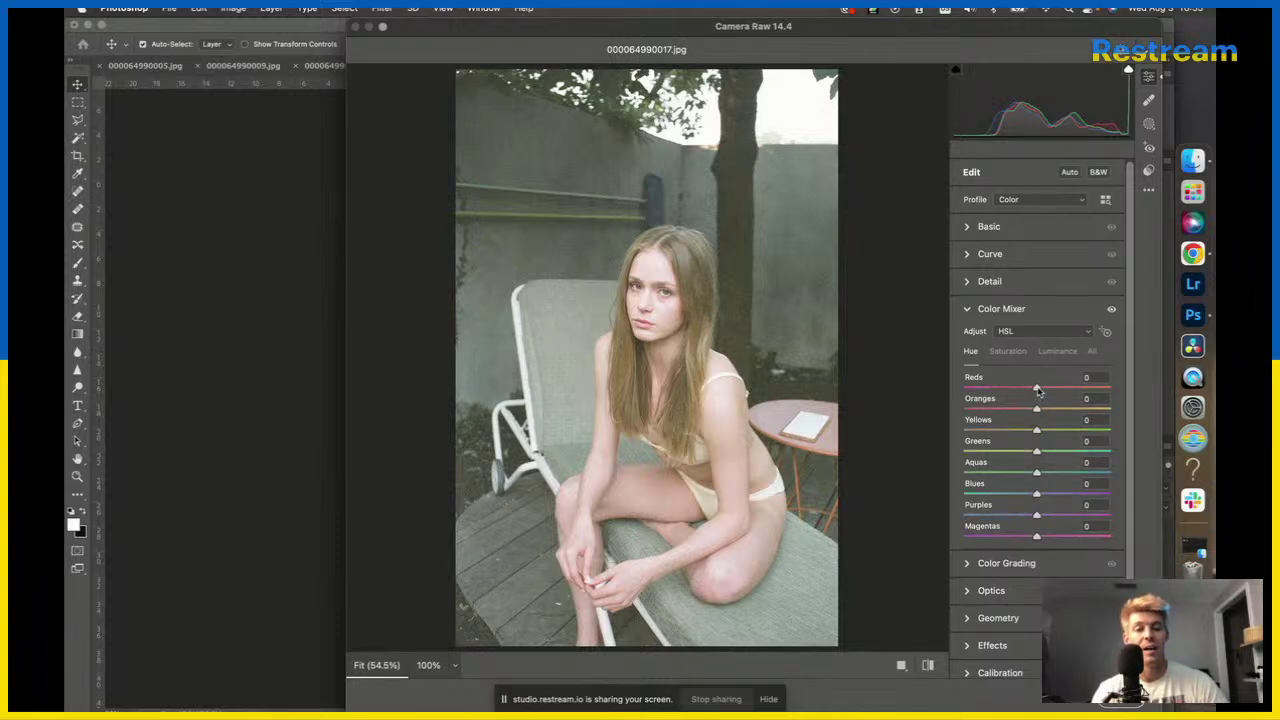
pyautogui.moveTo(1037, 391); pyautogui.dragTo(1053, 390)
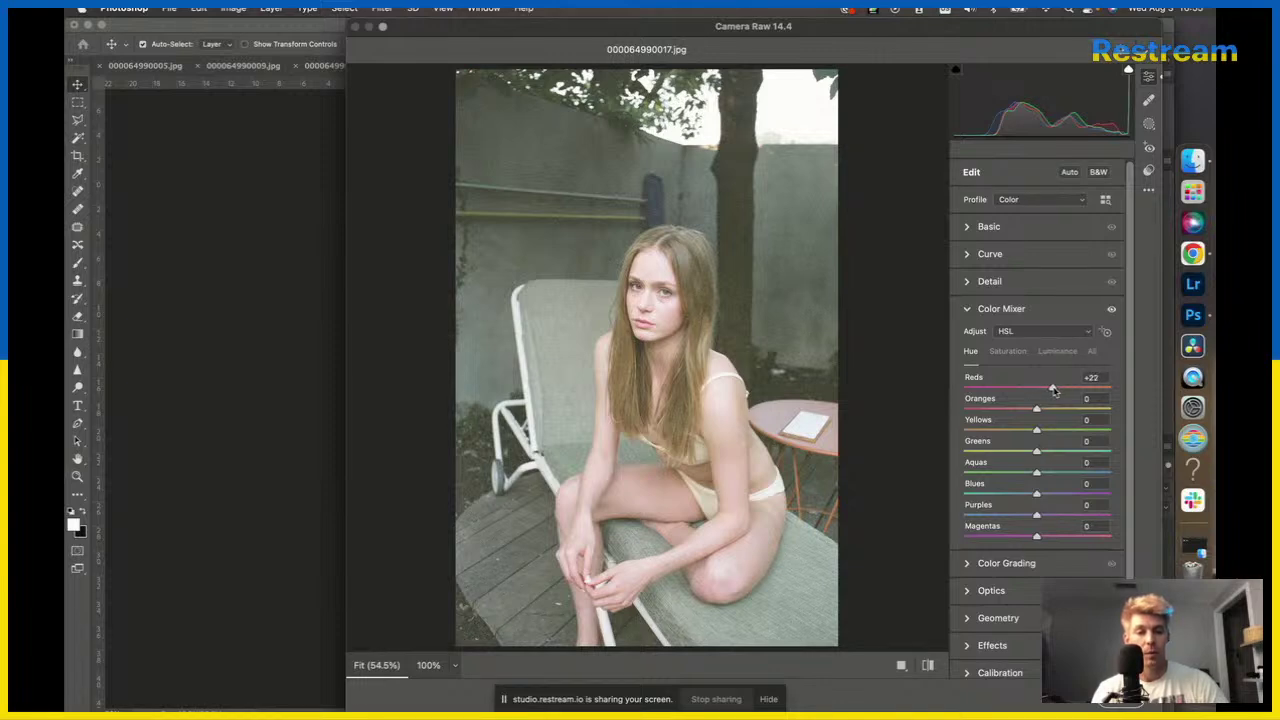
pyautogui.click(1000, 350)
pyautogui.moveTo(1037, 391); pyautogui.dragTo(1021, 392)
pyautogui.click(974, 352)
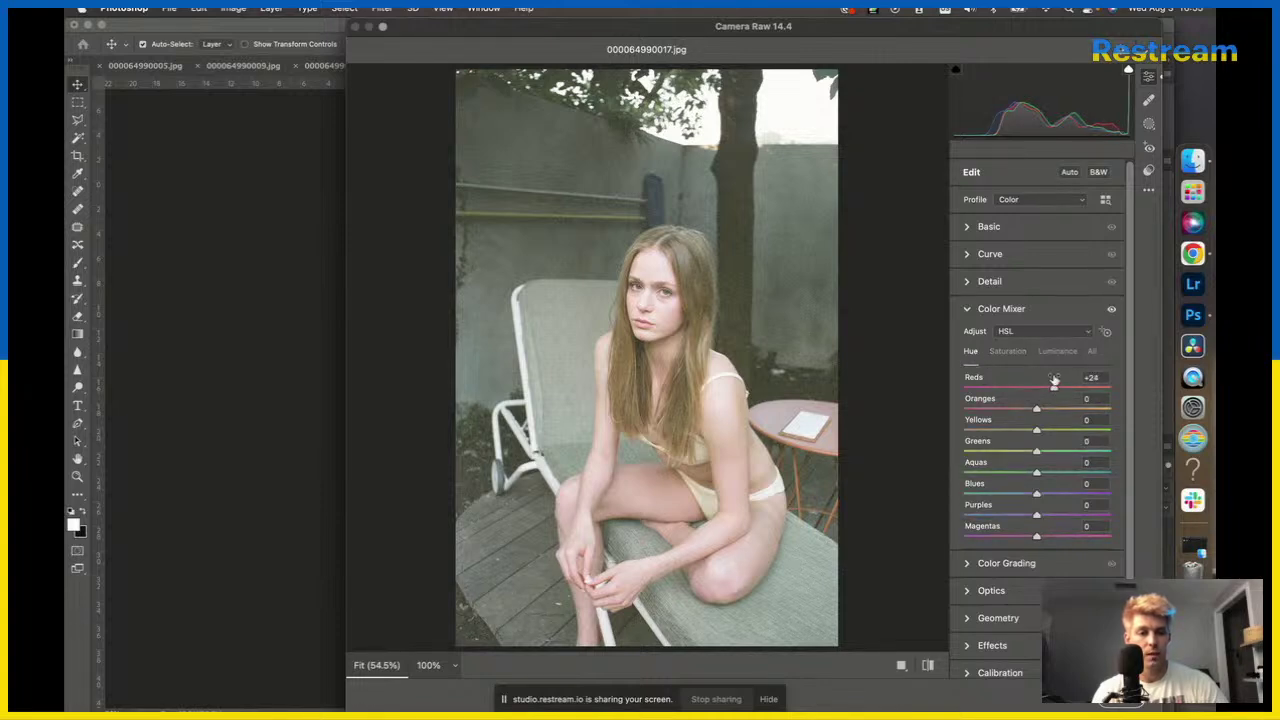
pyautogui.press('Return')
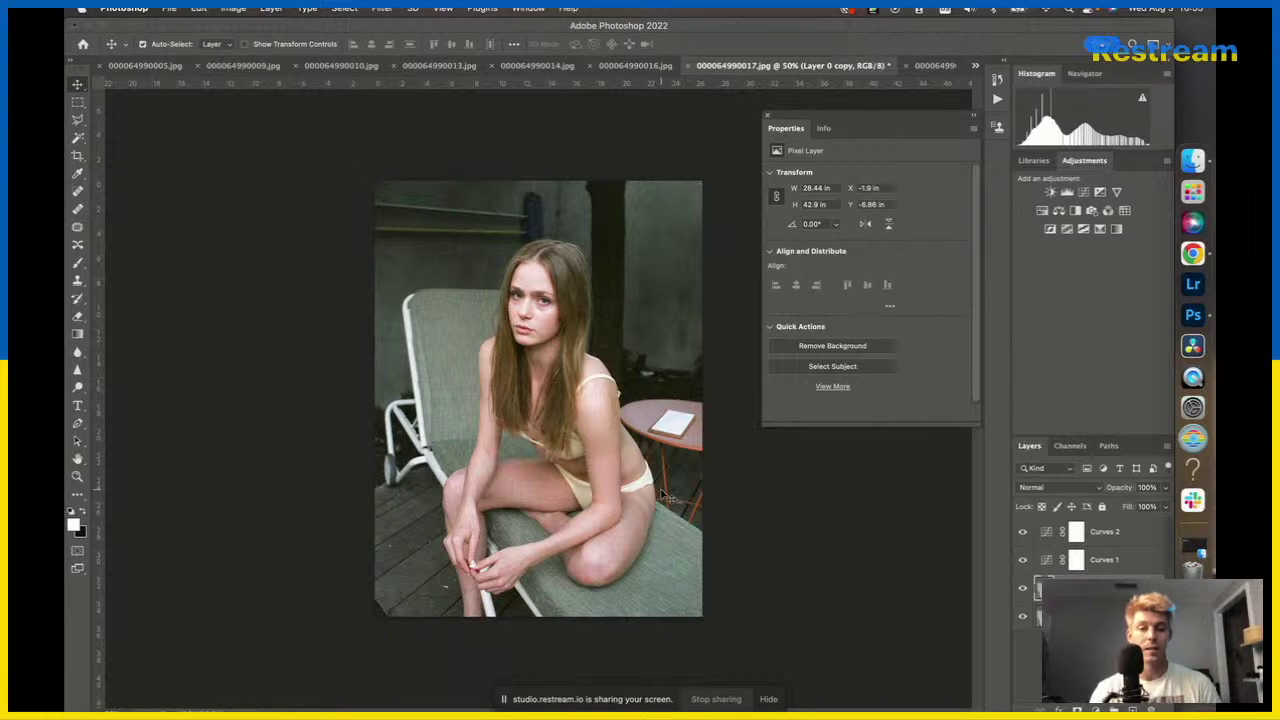
# Compare the photo with 000064990016.jpg and nudge the Blue channel's black point slightly inward on the Curves 2 layer.
pyautogui.click(633, 70)
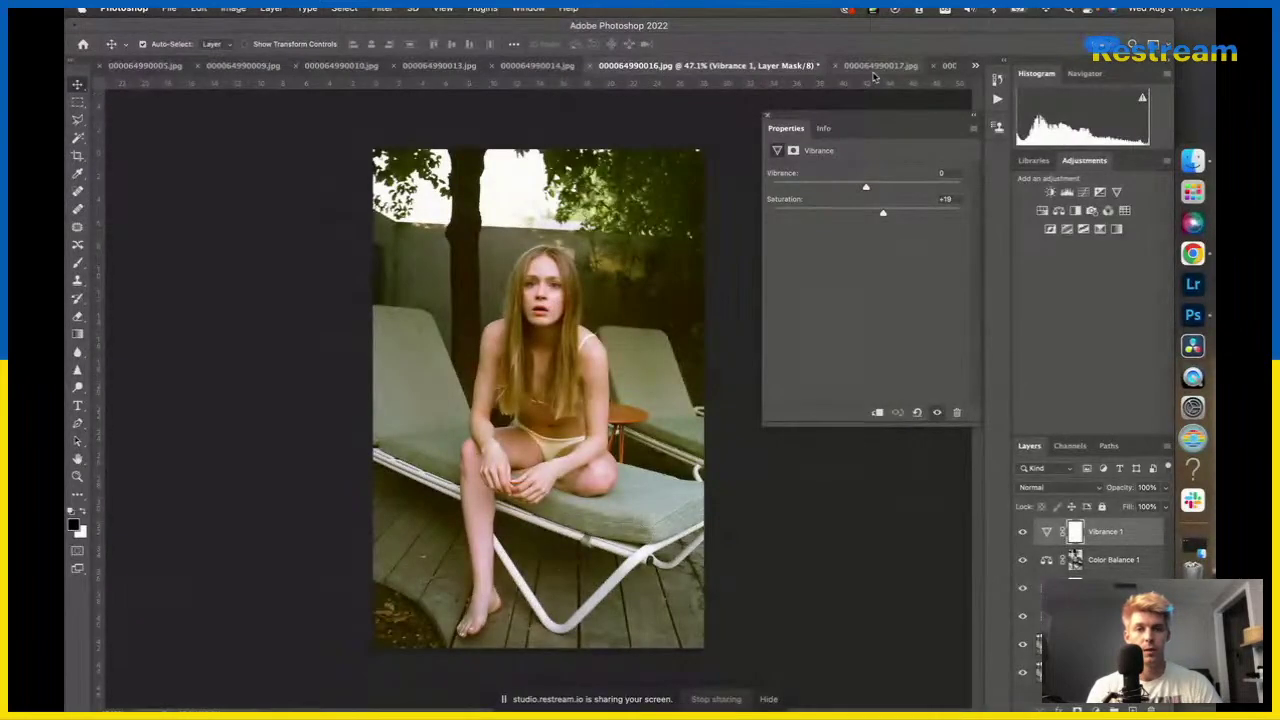
pyautogui.click(875, 72)
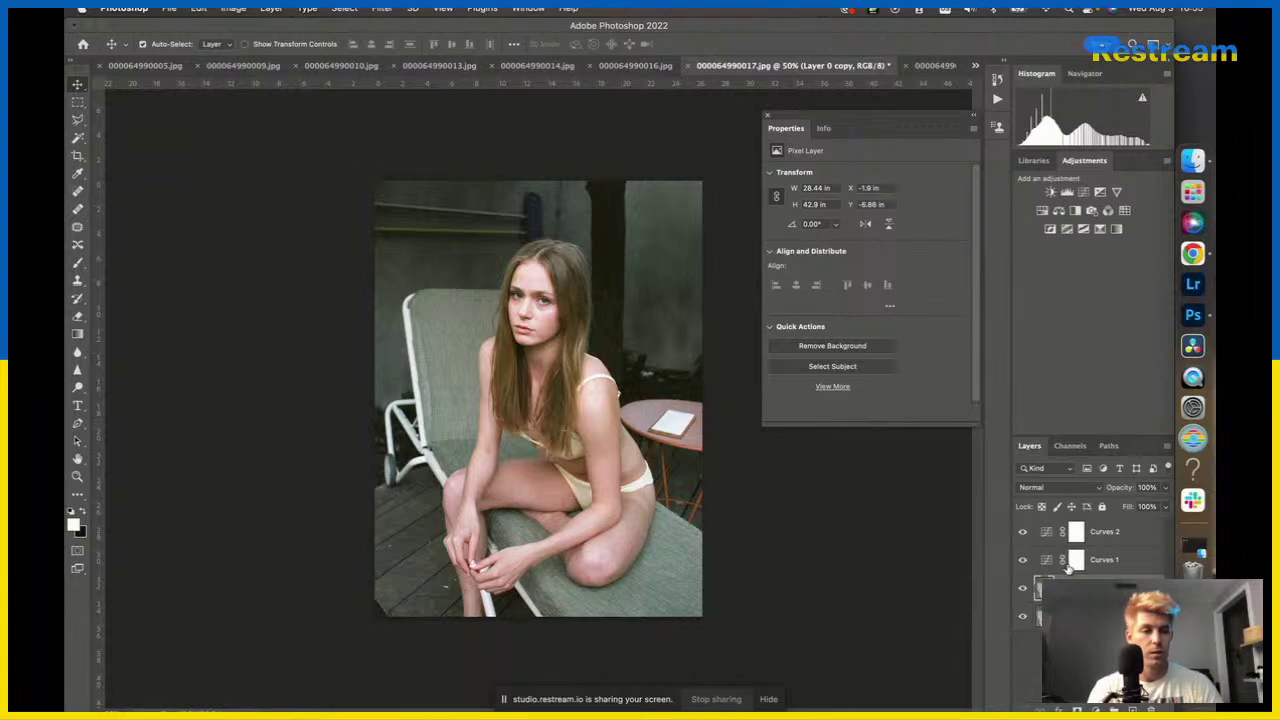
pyautogui.click(1075, 531)
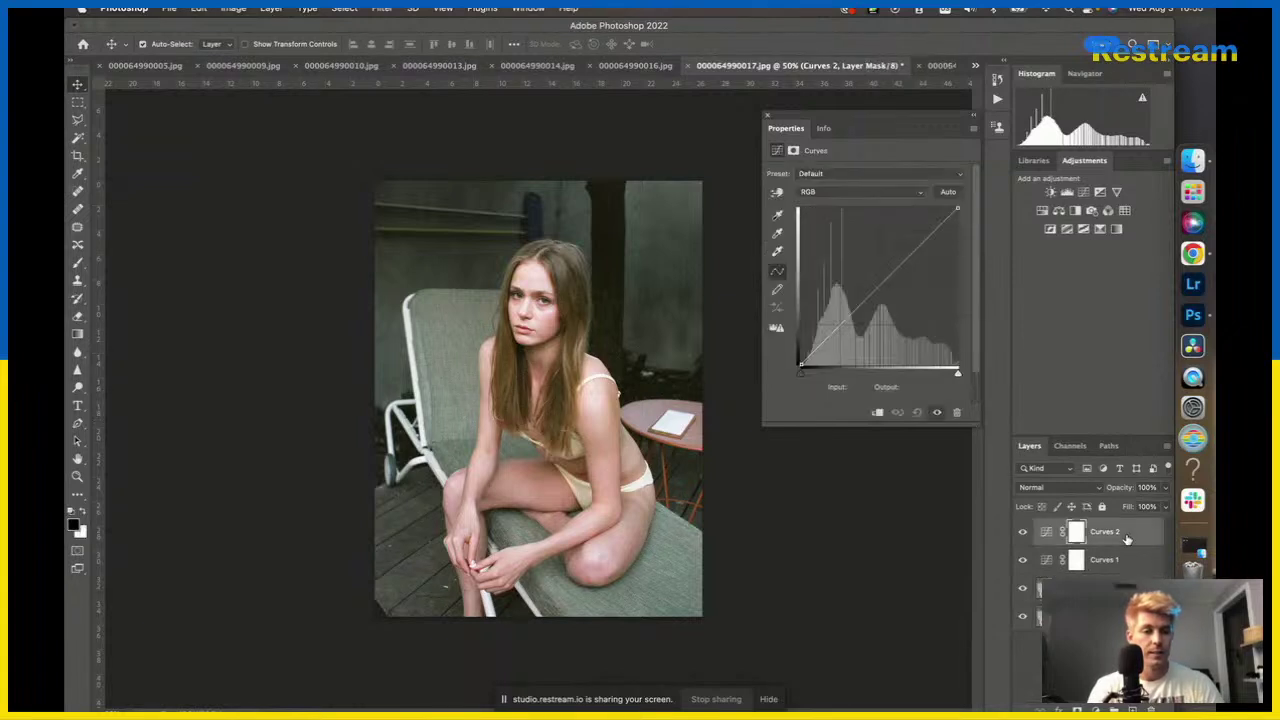
pyautogui.click(833, 195)
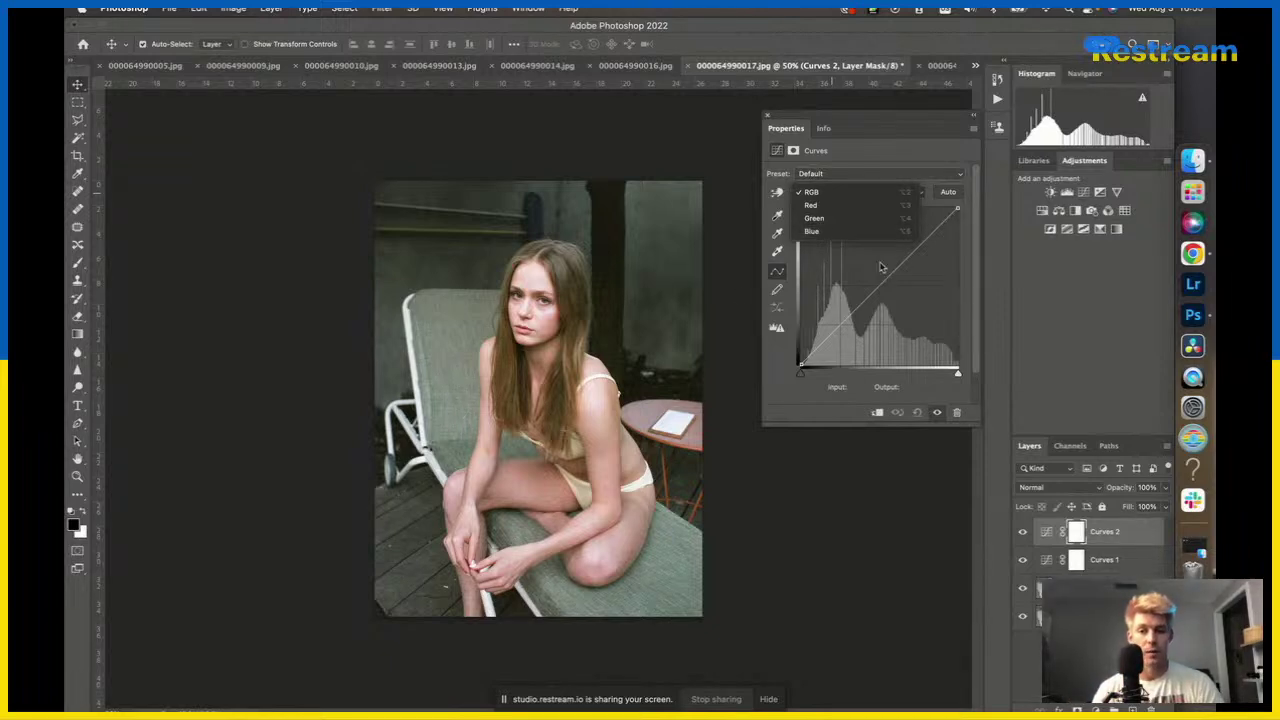
pyautogui.click(812, 231)
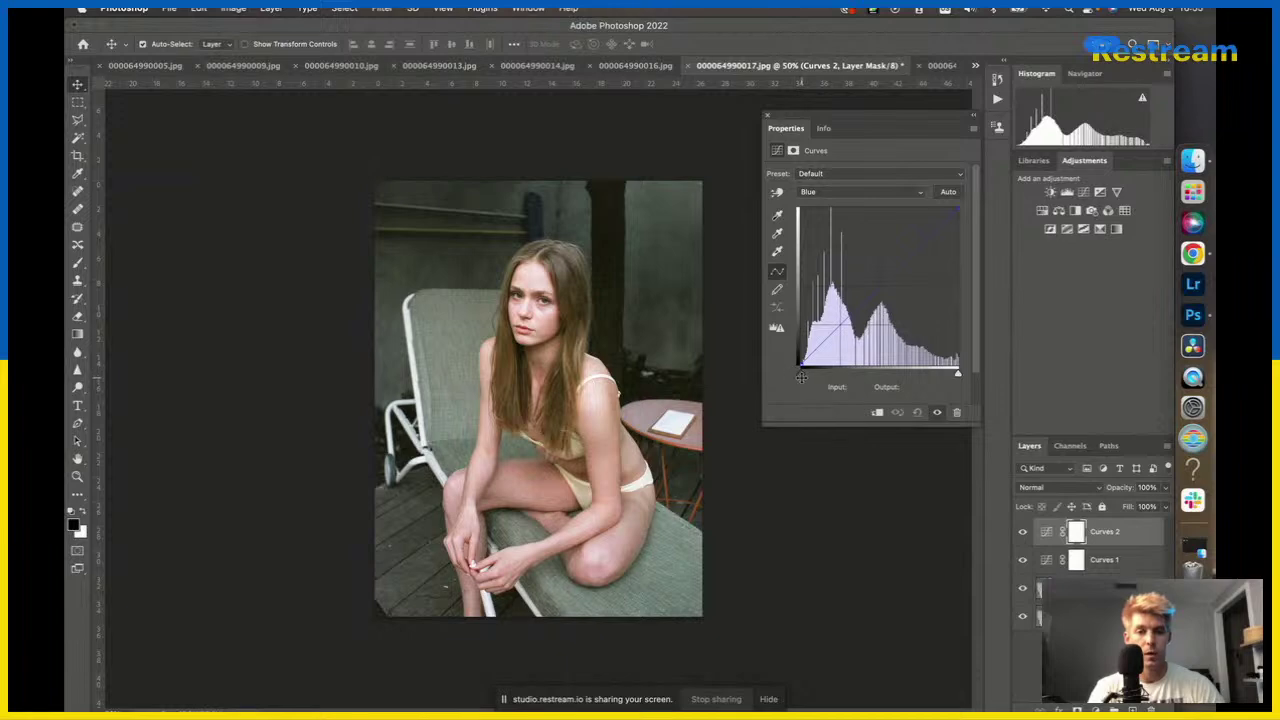
pyautogui.moveTo(801, 376); pyautogui.dragTo(804, 376)
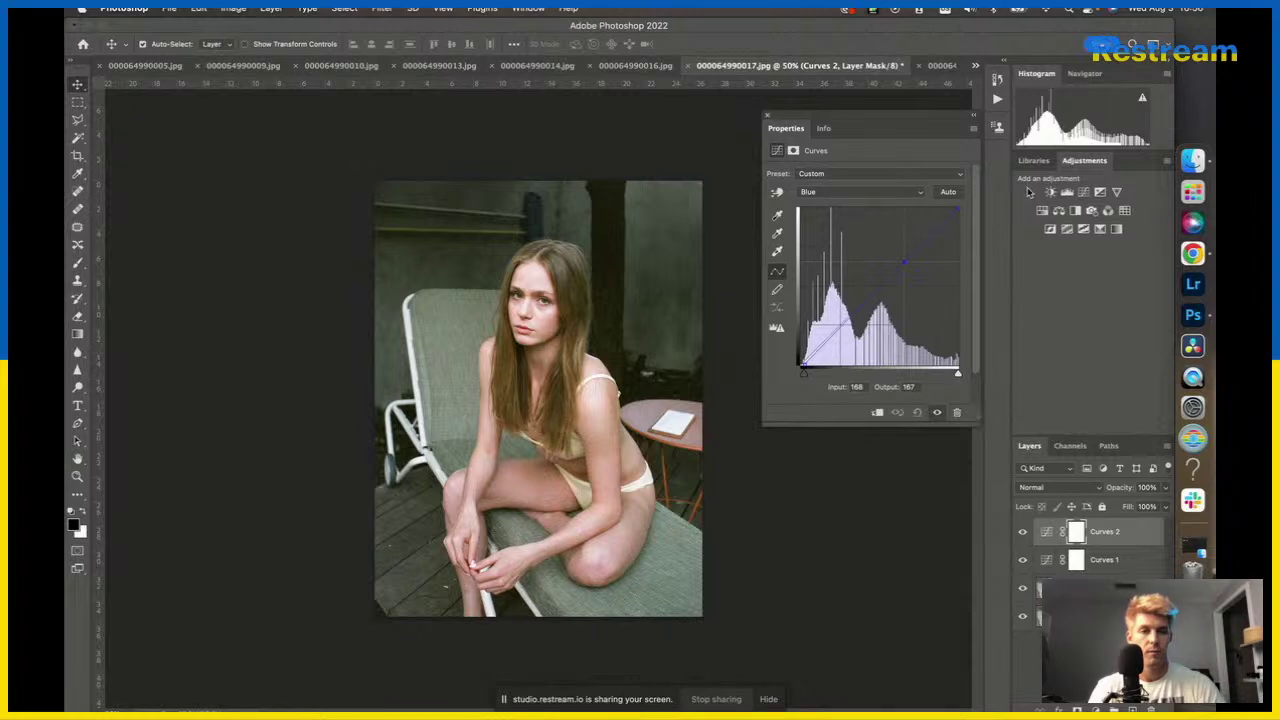
# Delete the Curves 2 adjustment layer together with its mask.
pyautogui.press('Delete')
pyautogui.press('Delete')
pyautogui.press('Delete')
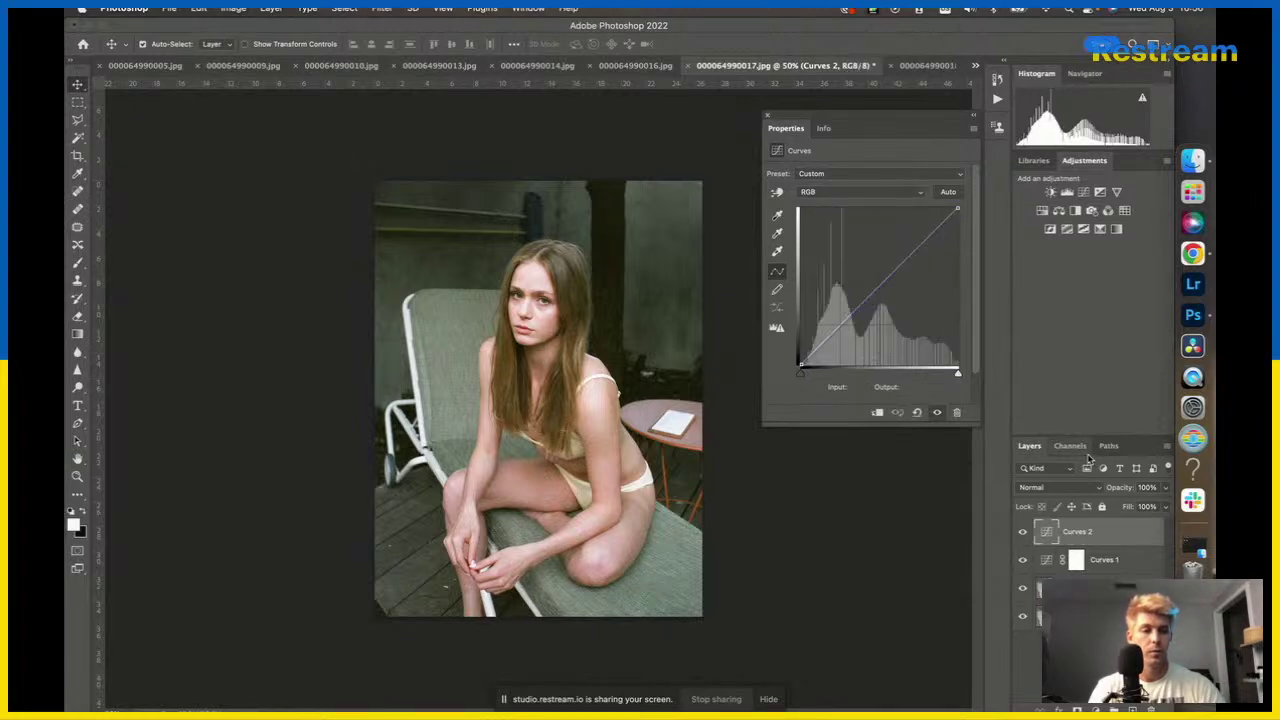
# Add a Color Balance adjustment layer and fill its mask with the inverted merged RGB image using Apply Image in Multiply at 100%.
pyautogui.click(1062, 212)
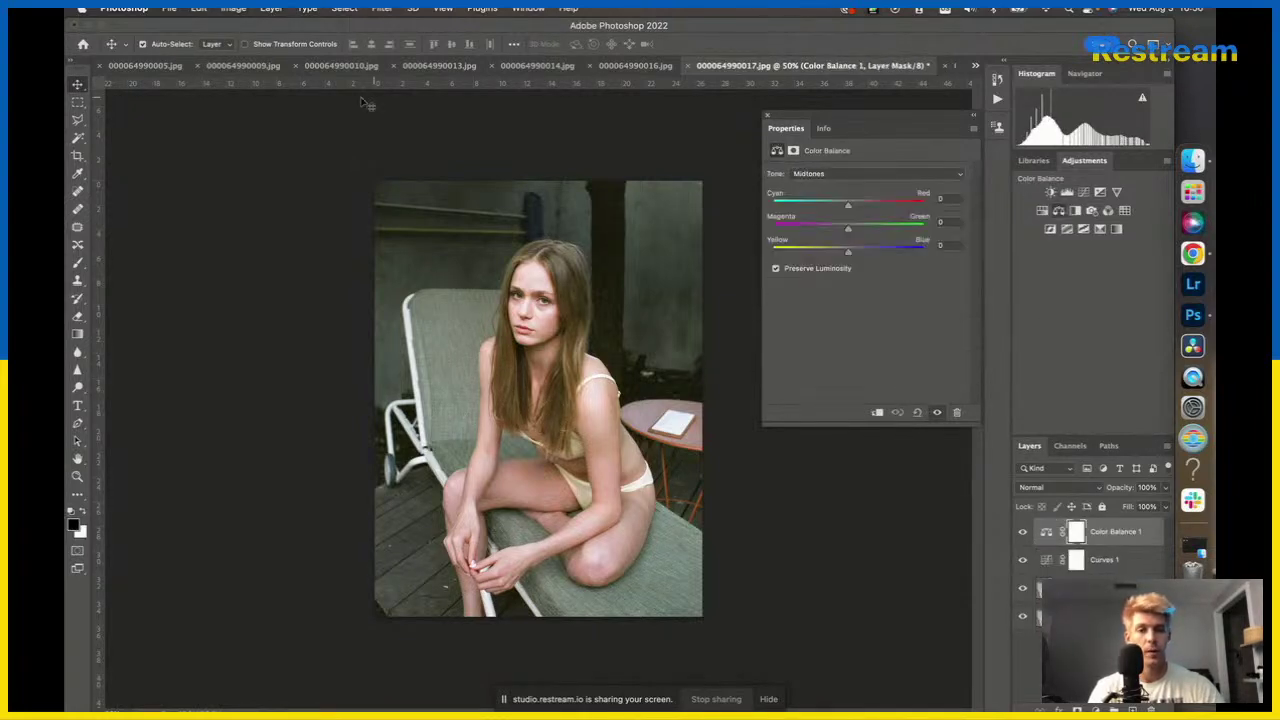
pyautogui.click(233, 8)
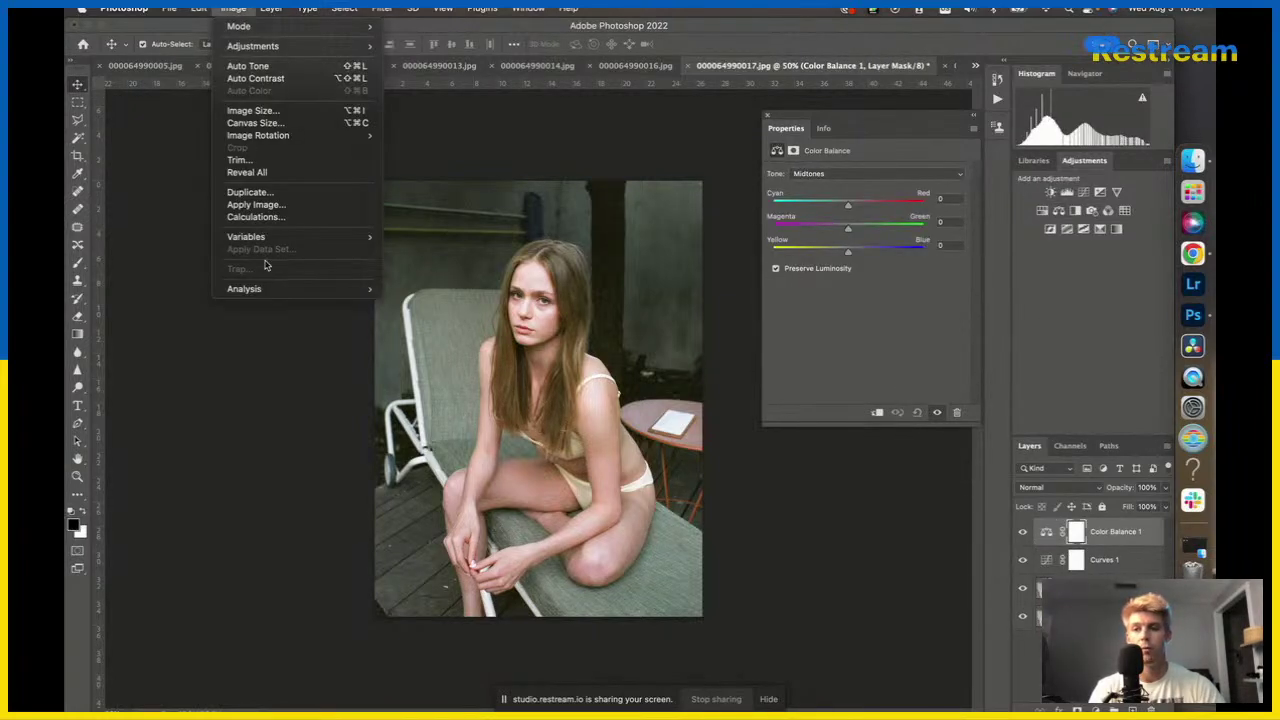
pyautogui.click(276, 205)
pyautogui.click(843, 335)
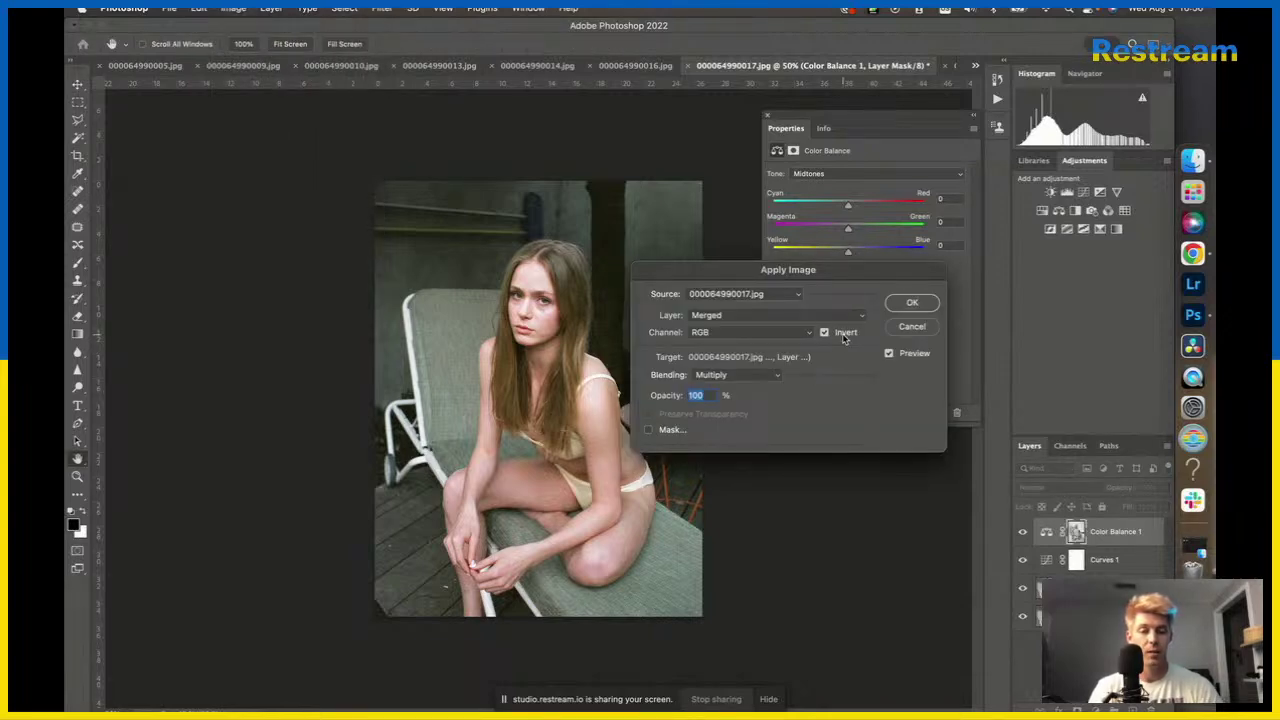
pyautogui.press('Return')
# Review the Apply Image settings without applying them again, and inspect the Color Balance layer's mask on the canvas.
pyautogui.click(233, 8)
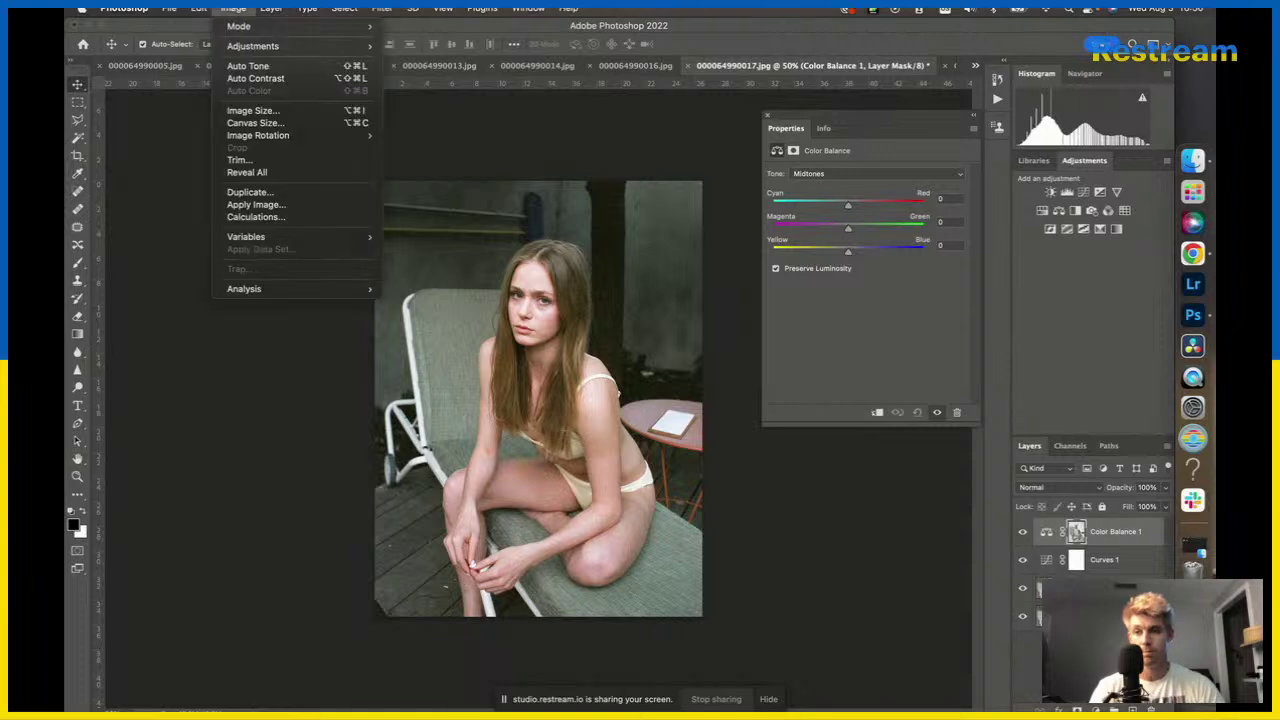
pyautogui.click(289, 205)
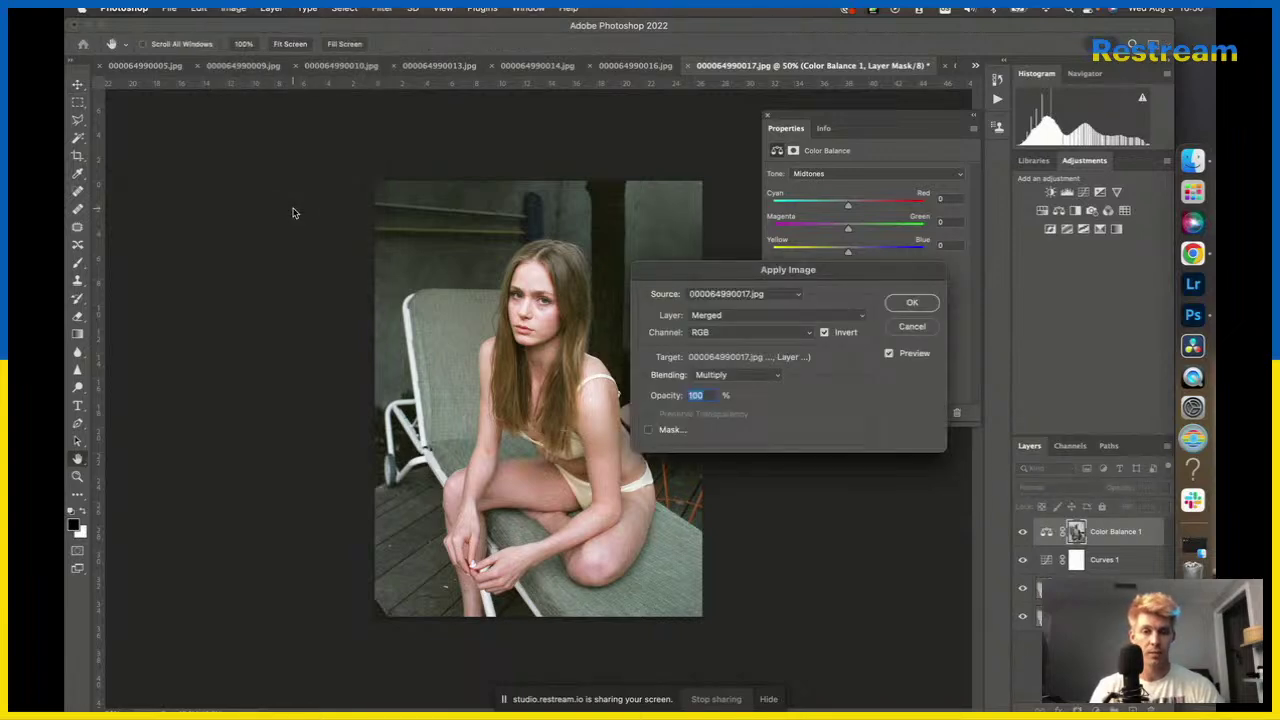
pyautogui.press('Escape')
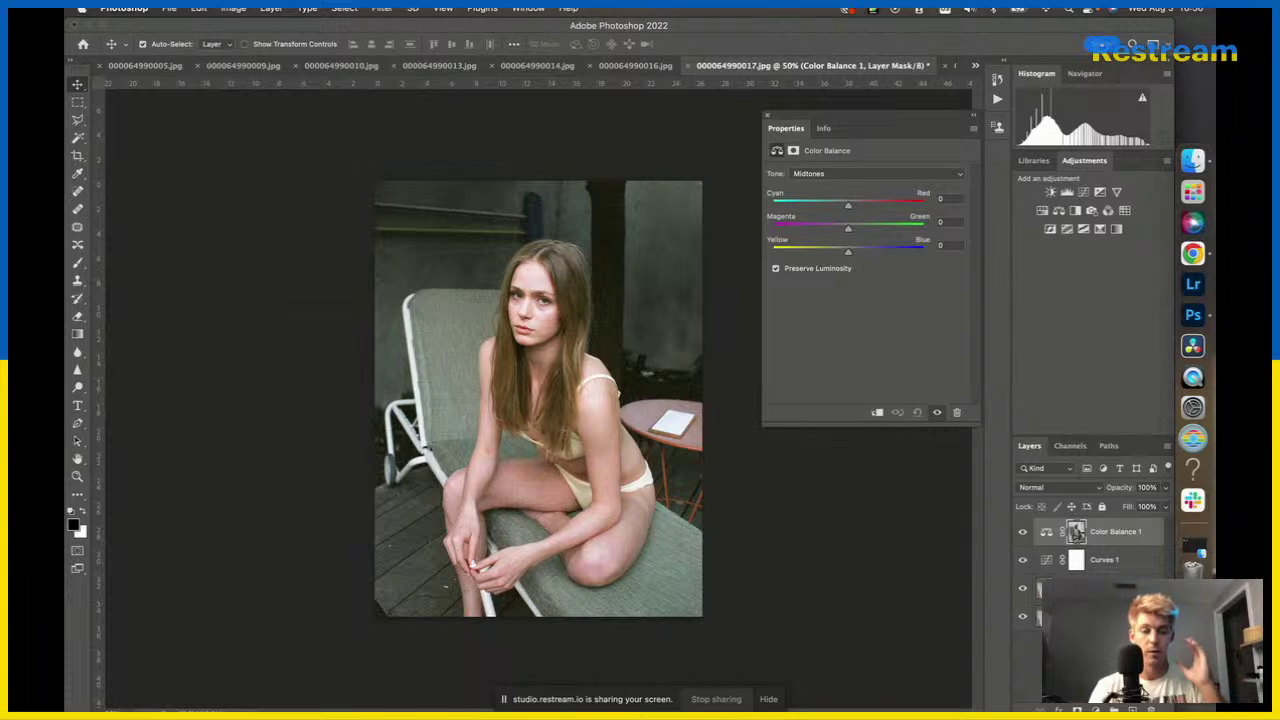
pyautogui.keyDown('alt'); pyautogui.click(1076, 531); pyautogui.keyUp('alt')
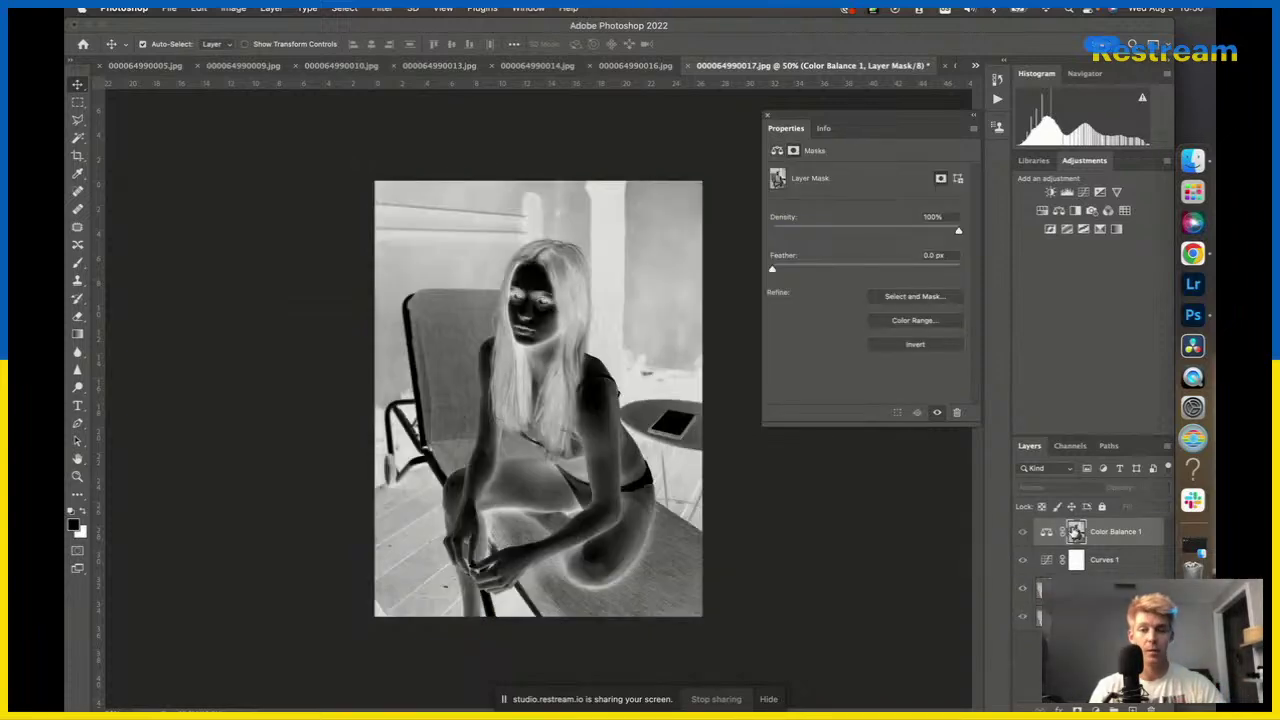
pyautogui.keyDown('alt'); pyautogui.click(1076, 532); pyautogui.keyUp('alt')
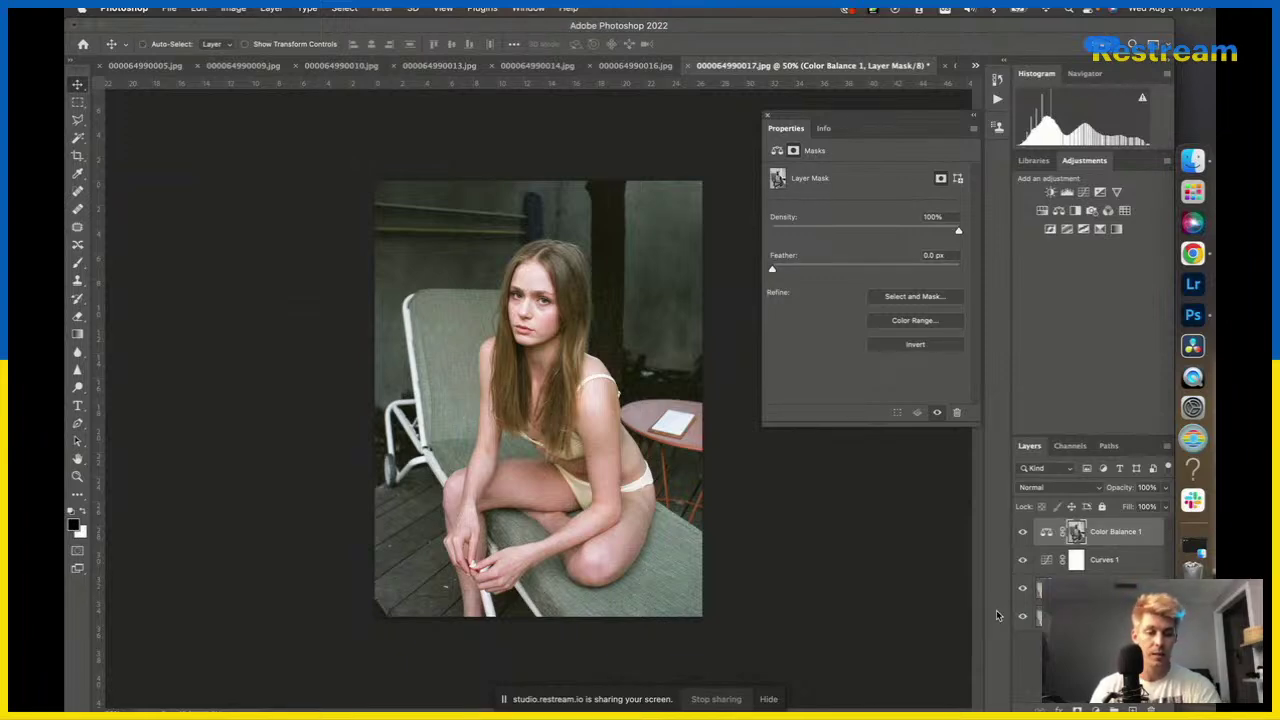
# Try darkening the shadows with a Curves layer clipped to a merged copy of the visible layers, and undo both additions.
pyautogui.press('super+alt+shift+e')
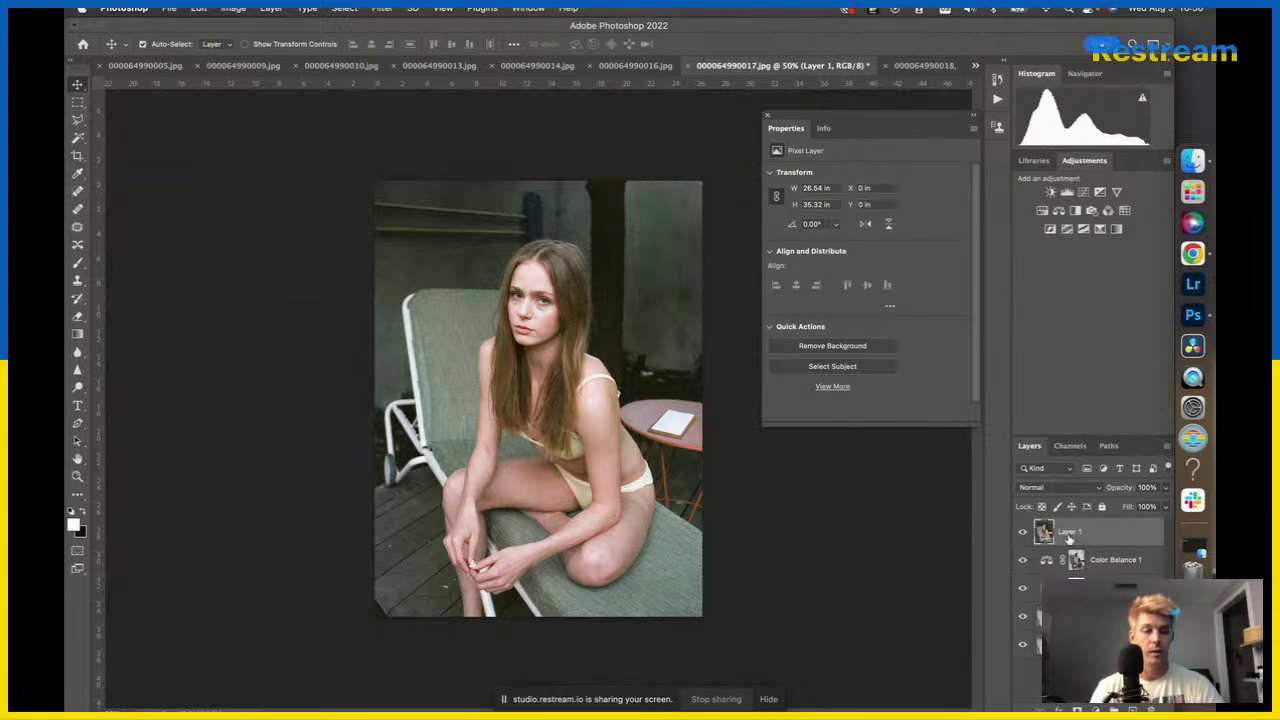
pyautogui.click(1085, 194)
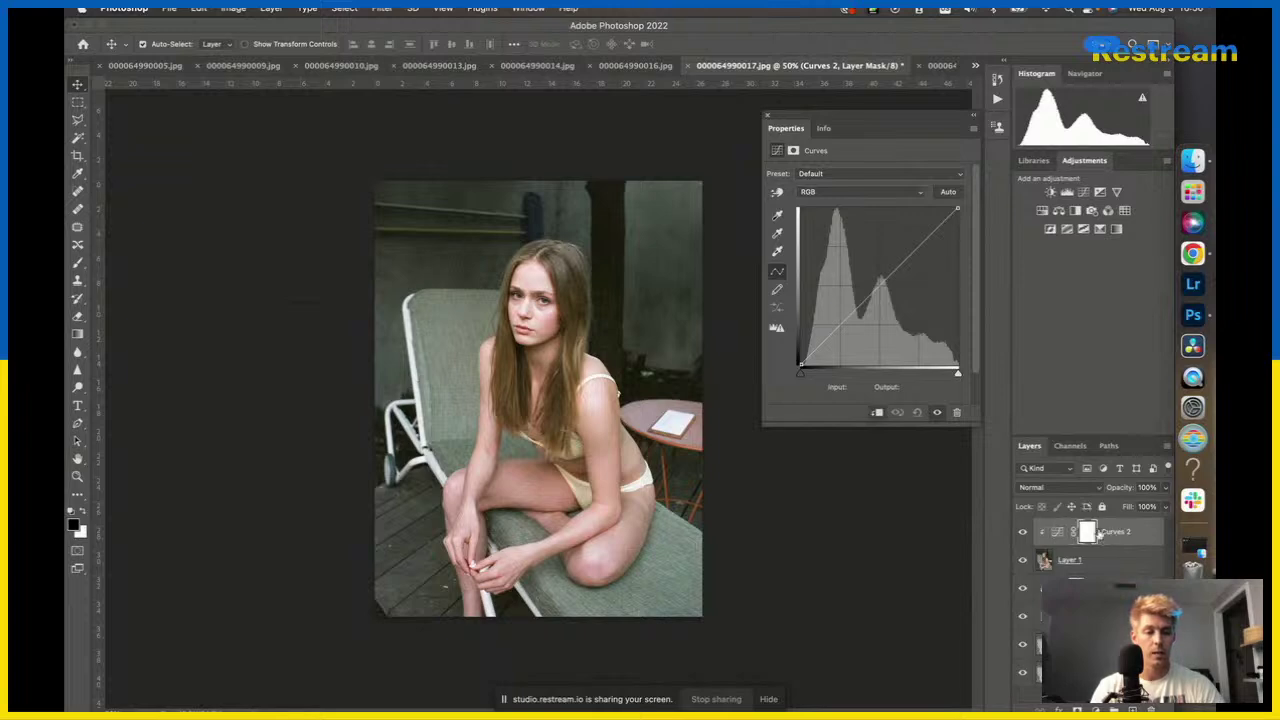
pyautogui.moveTo(842, 324); pyautogui.dragTo(842, 332)
pyautogui.moveTo(899, 268); pyautogui.dragTo(919, 247)
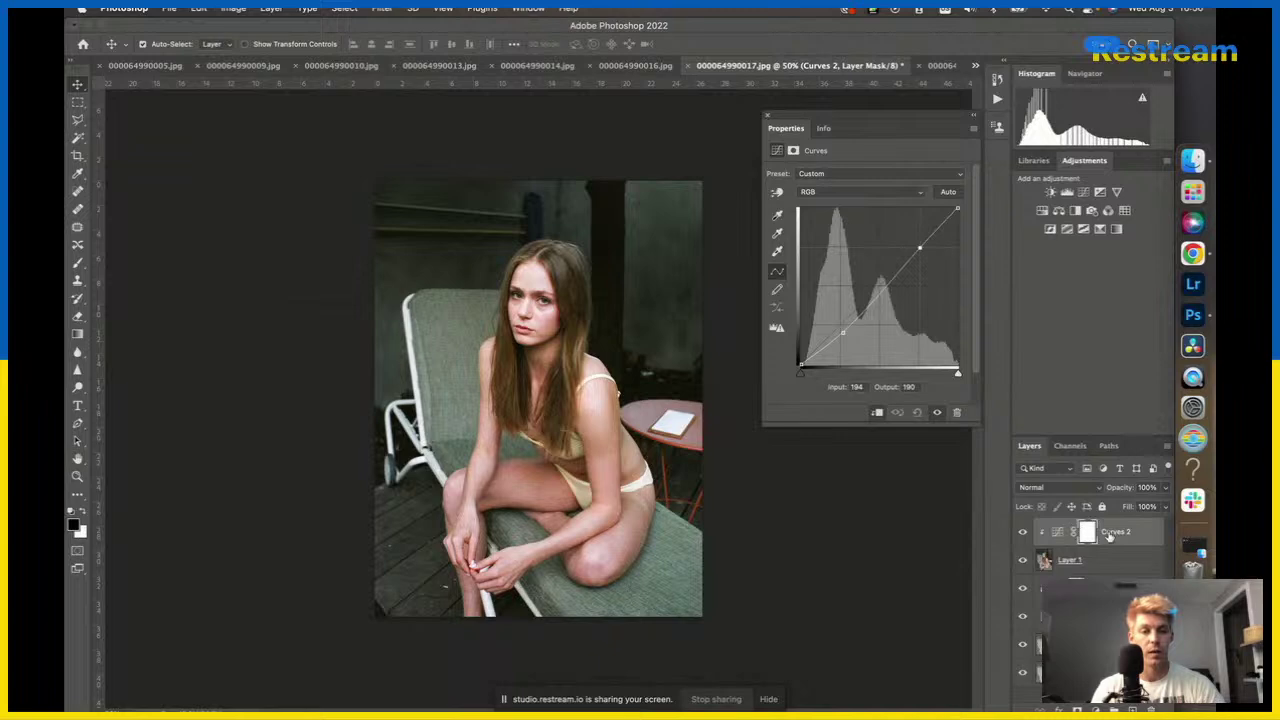
pyautogui.press('super+z')
pyautogui.press('super+z')
pyautogui.press('super+z')
pyautogui.press('super+z')
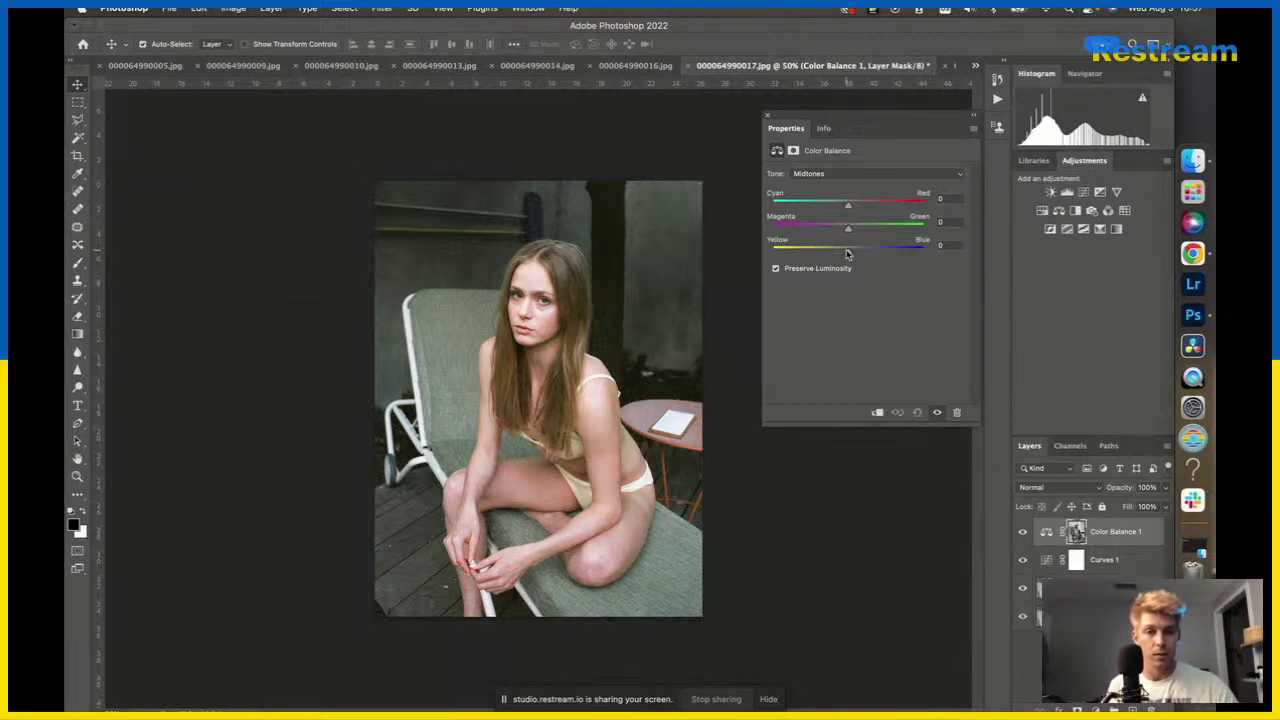
# Set the Color Balance midtones to -27 on Yellow–Blue and +11 on Cyan–Red.
pyautogui.moveTo(847, 255); pyautogui.dragTo(828, 256)
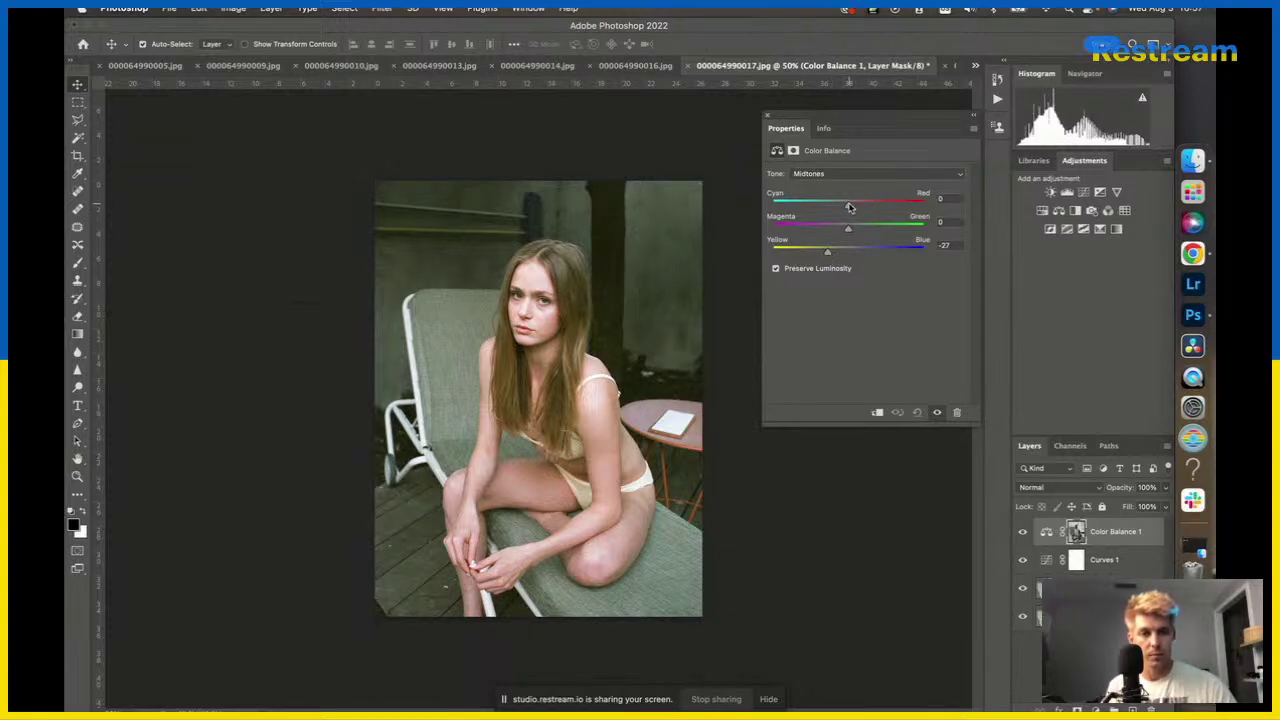
pyautogui.moveTo(848, 208); pyautogui.dragTo(857, 209)
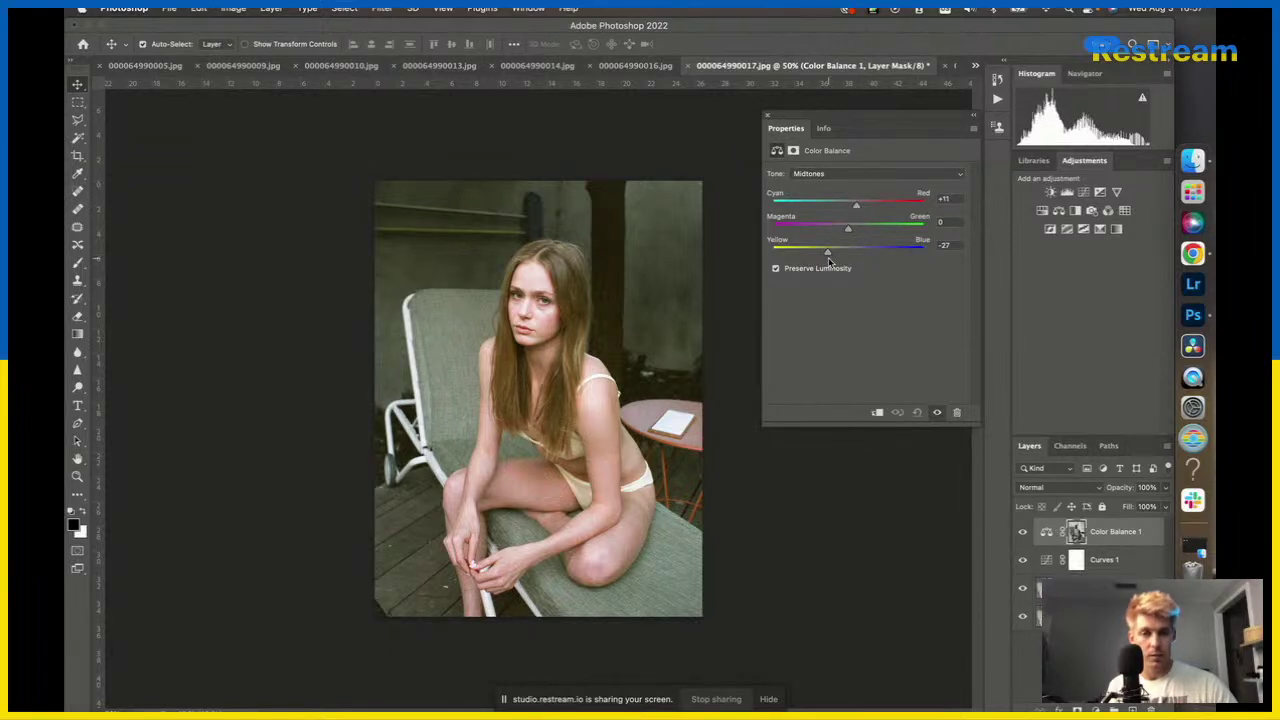
# Refine the Color Balance midtones to +12 on Cyan–Red, -3 on Magenta–Green and -34 on Yellow–Blue.
pyautogui.moveTo(829, 256); pyautogui.dragTo(831, 258)
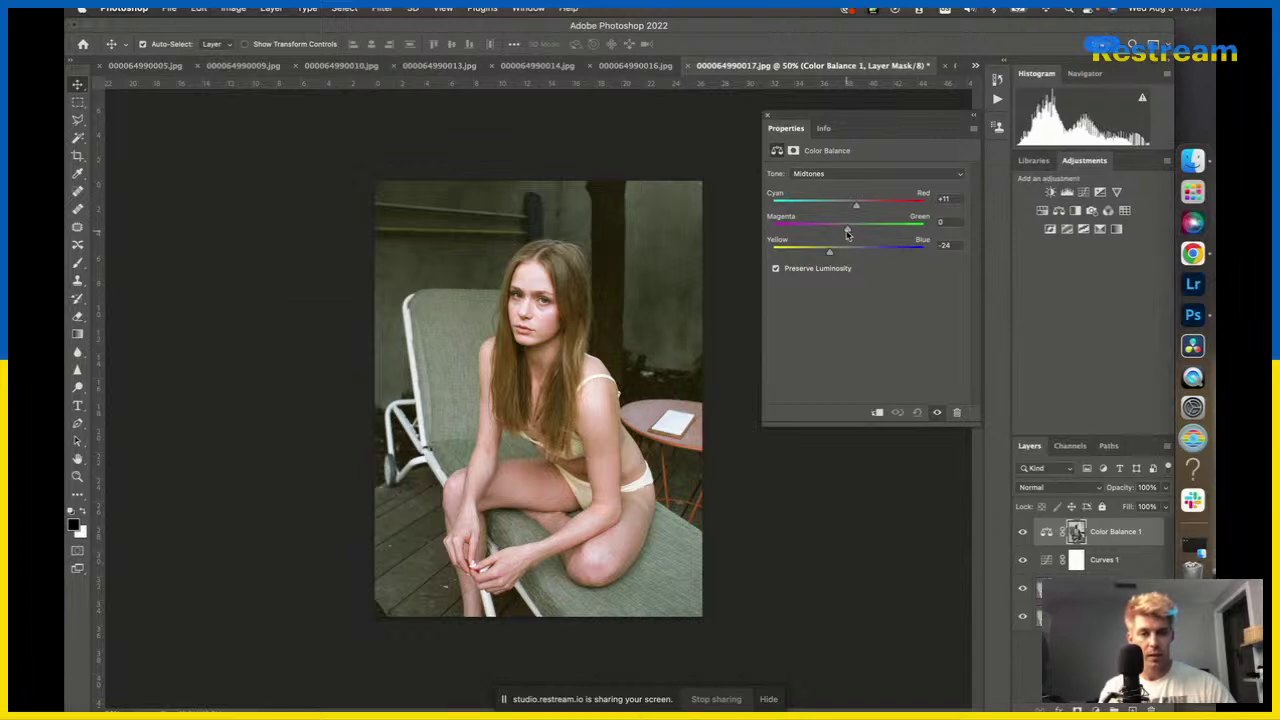
pyautogui.moveTo(847, 232); pyautogui.dragTo(845, 232)
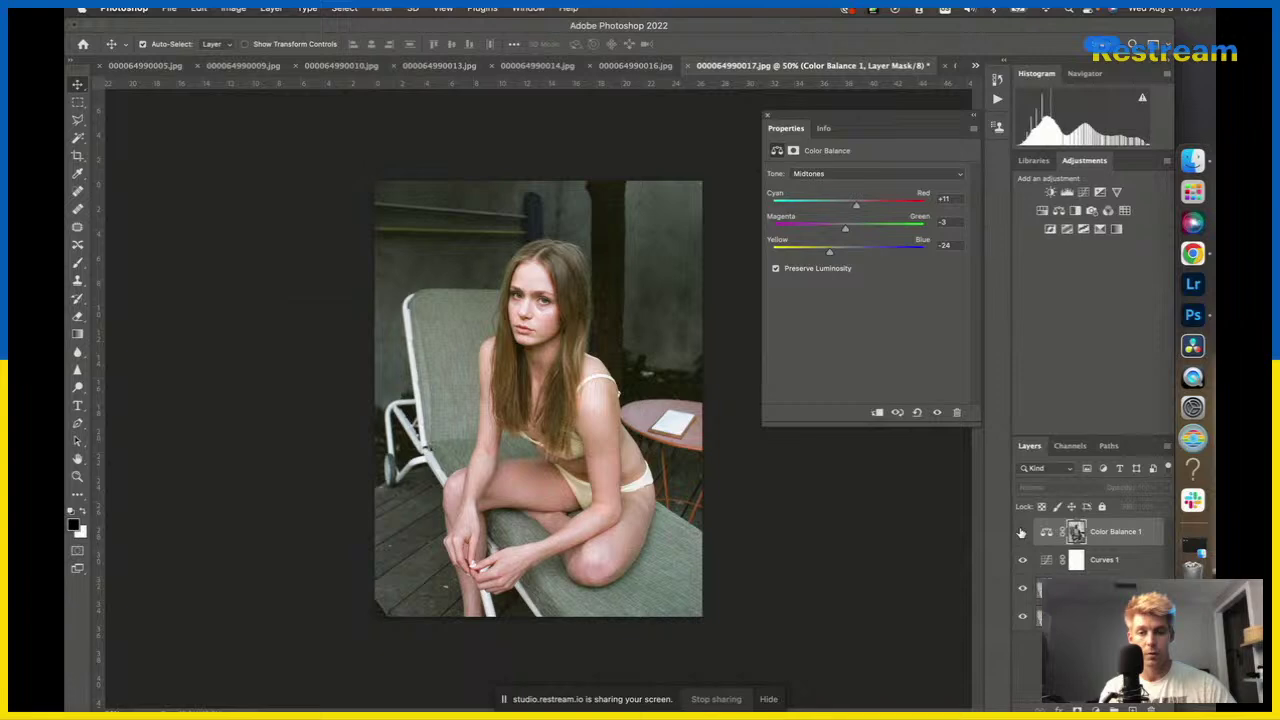
pyautogui.moveTo(829, 252); pyautogui.dragTo(826, 251)
pyautogui.moveTo(856, 207); pyautogui.dragTo(858, 209)
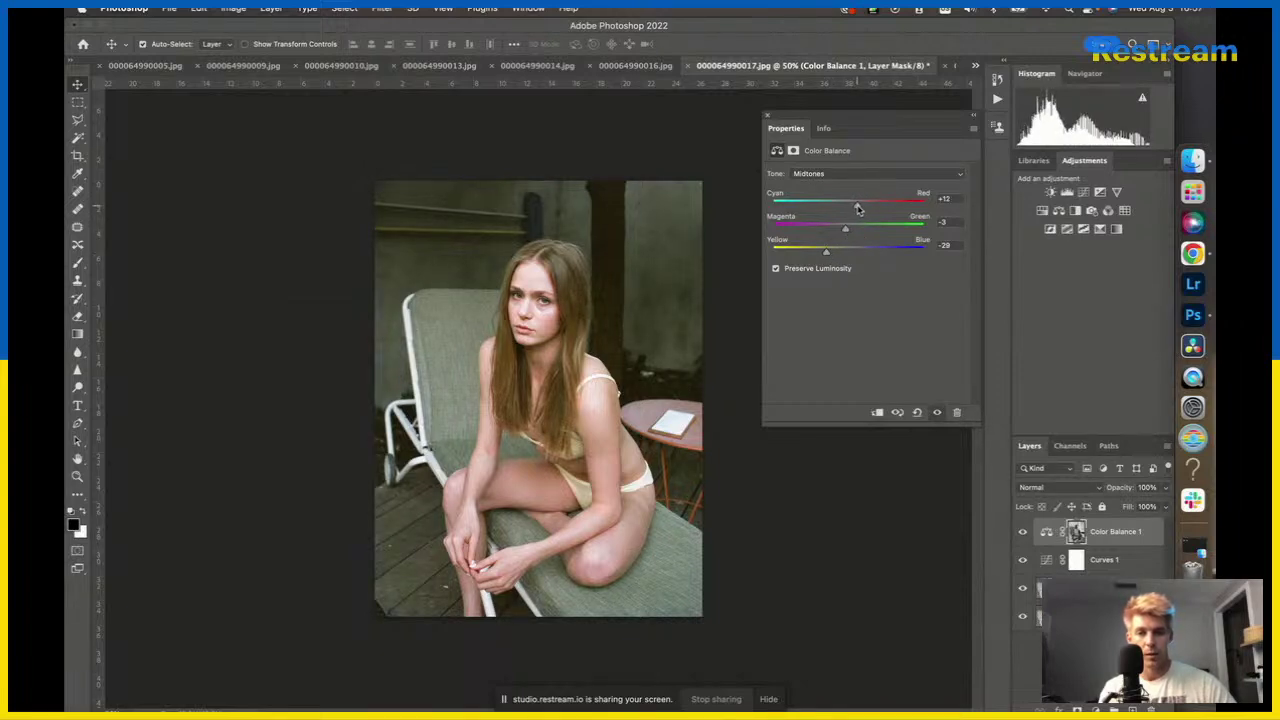
pyautogui.moveTo(826, 254); pyautogui.dragTo(822, 257)
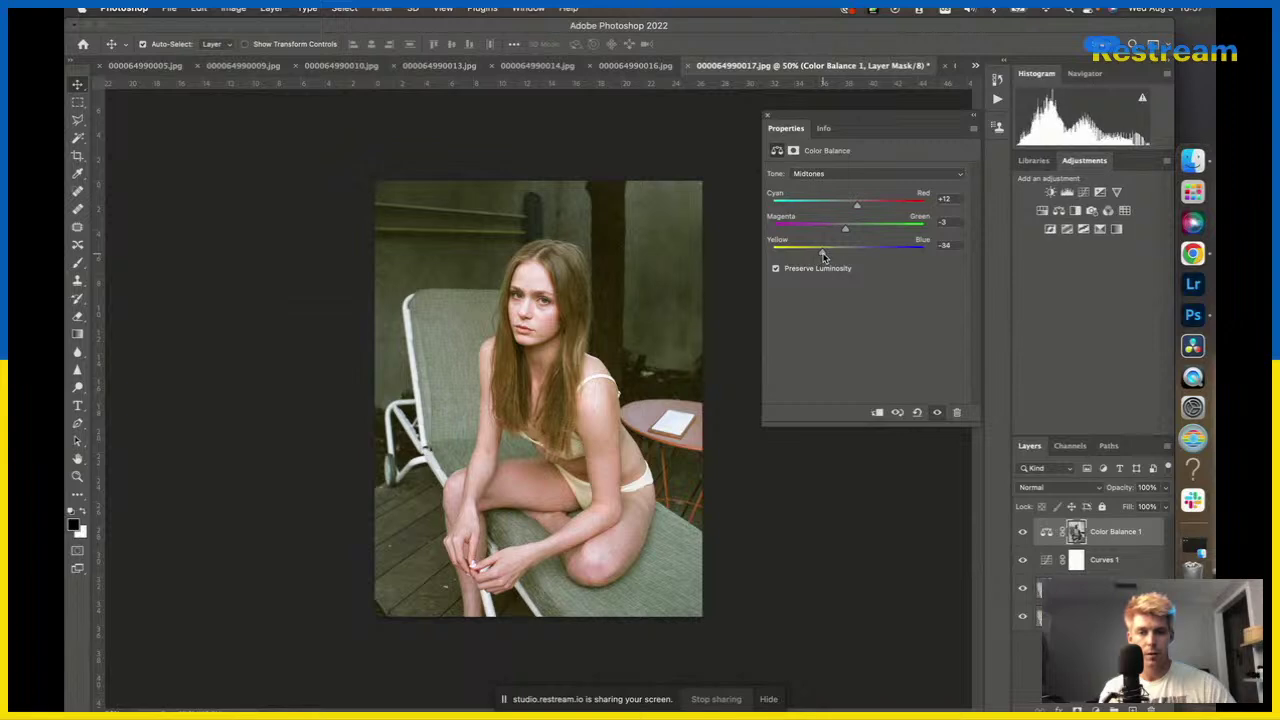
# Add a Vibrance adjustment layer with Saturation at +14, and compare the photo with the layer just above the base layer hidden and shown.
pyautogui.click(1117, 191)
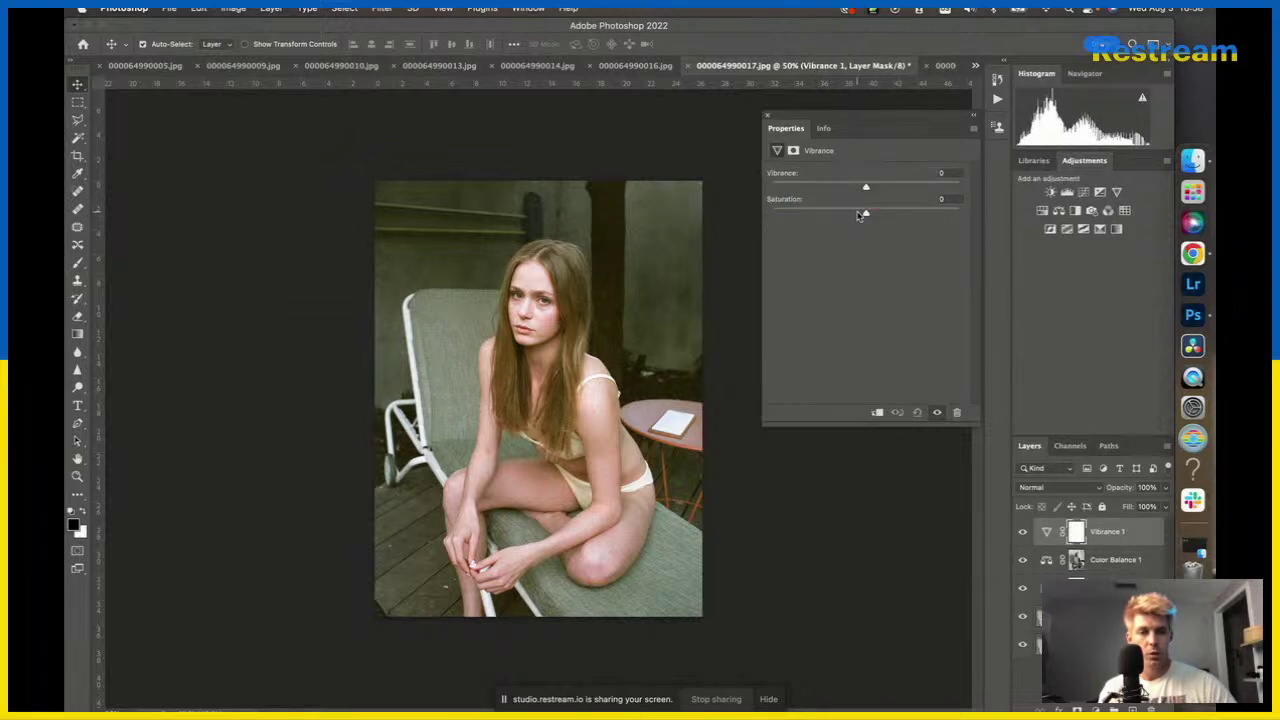
pyautogui.moveTo(865, 214); pyautogui.dragTo(878, 219)
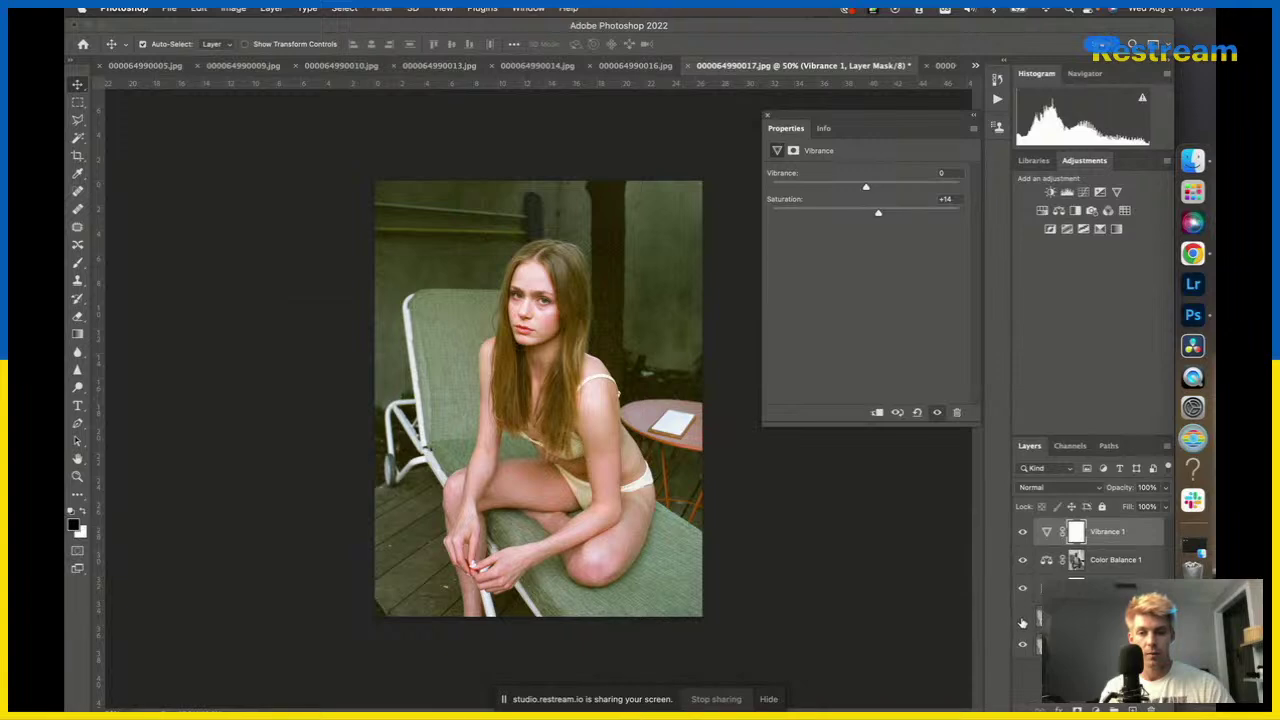
pyautogui.click(1022, 618)
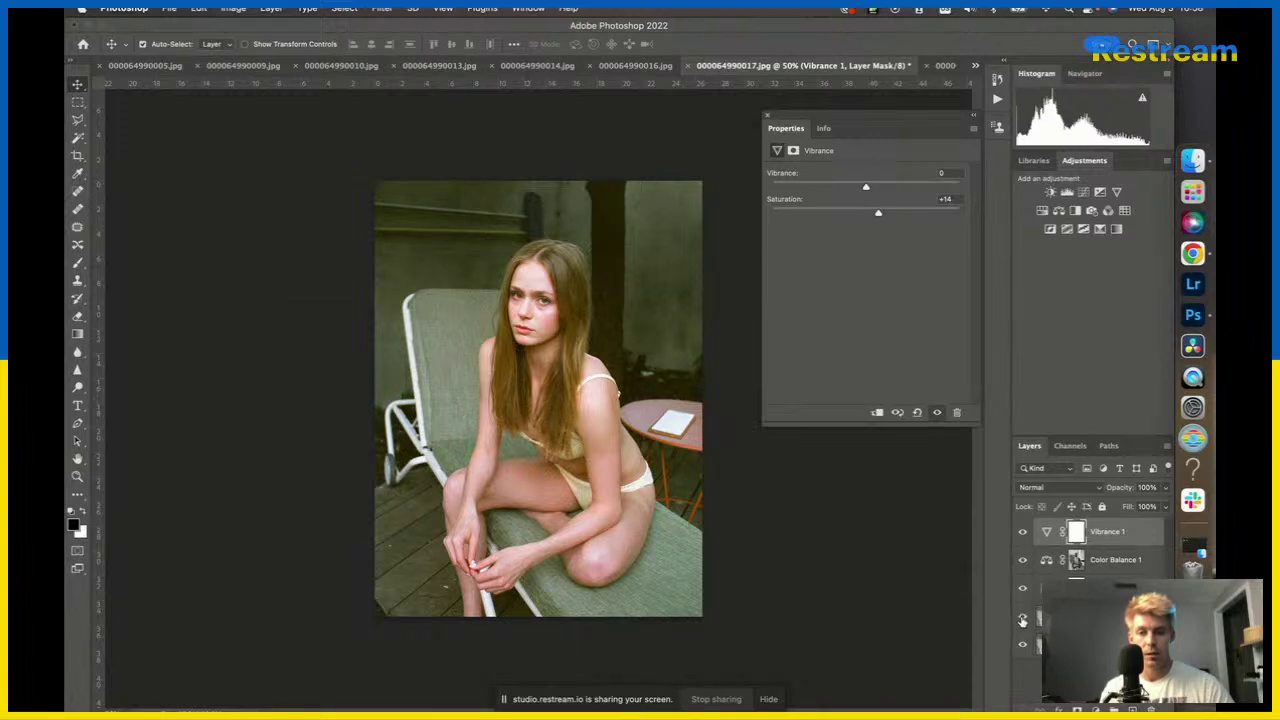
pyautogui.click(1022, 618)
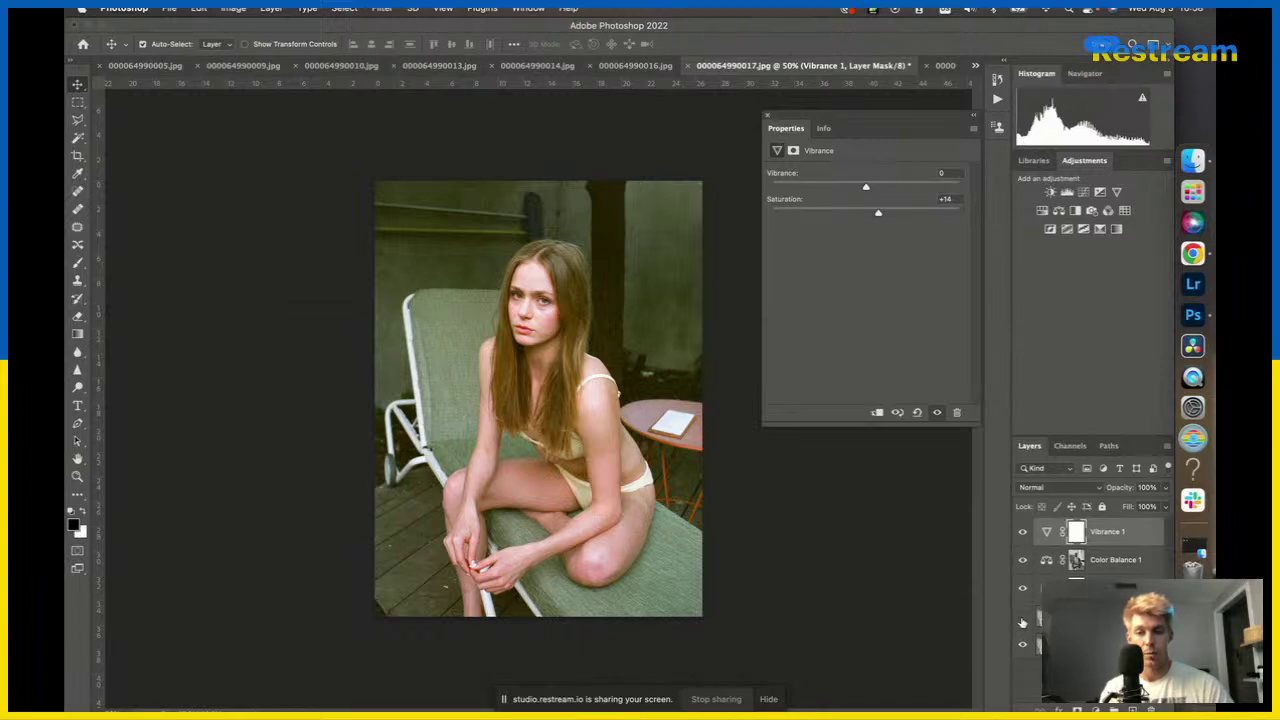
pyautogui.click(1022, 618)
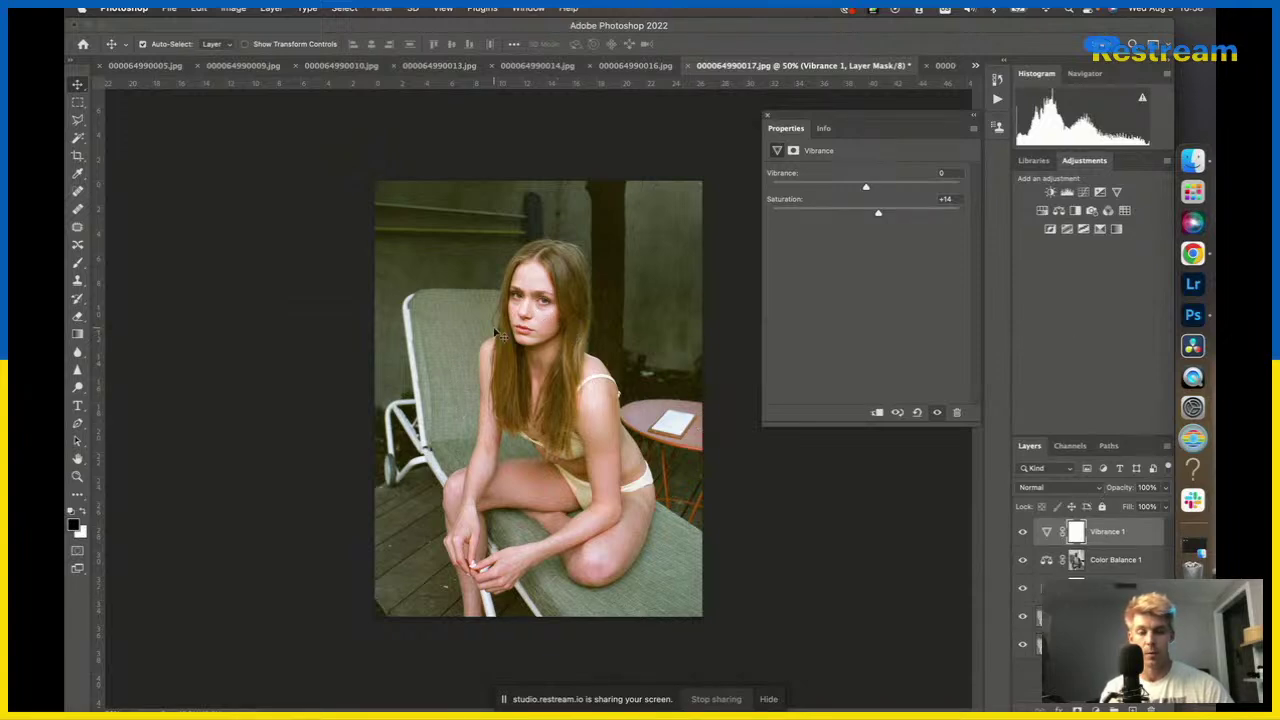
# Select the base photo layer, Layer 0, with the Spot Healing Brush active, and duplicate that layer.
pyautogui.scroll(5, 494, 332)
pyautogui.scroll(-4, 494, 332)
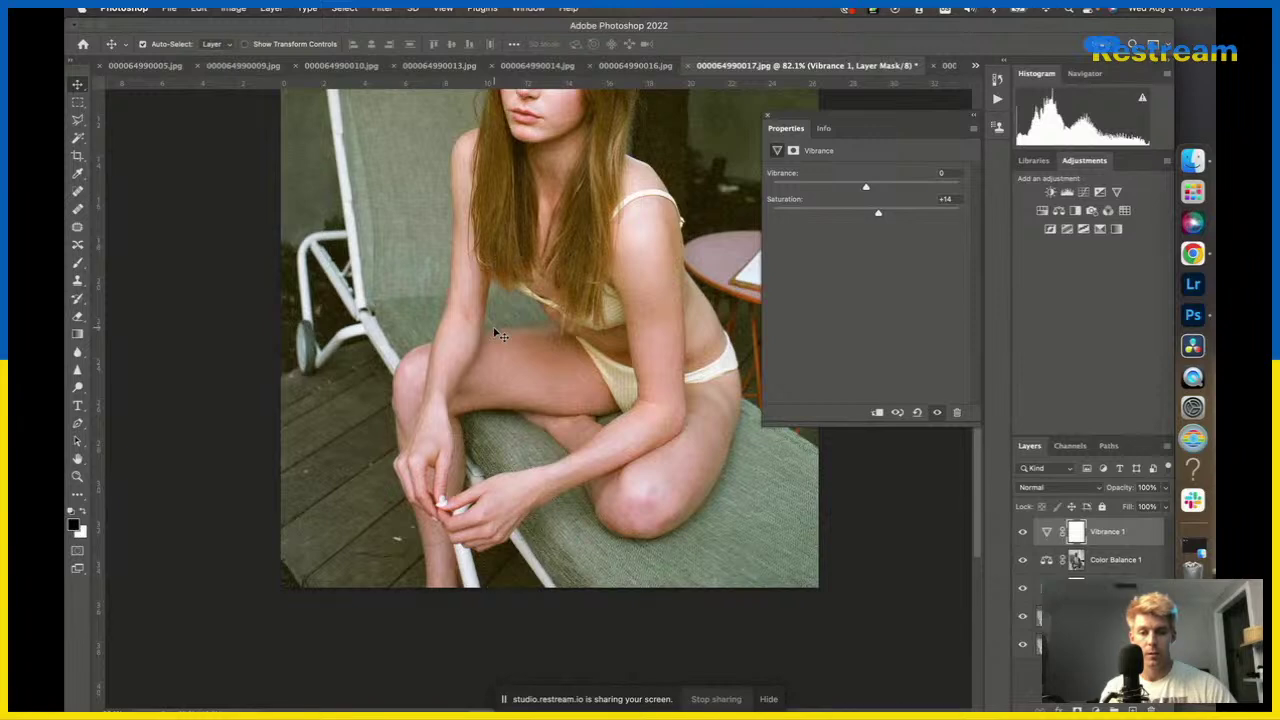
pyautogui.scroll(5, 494, 332)
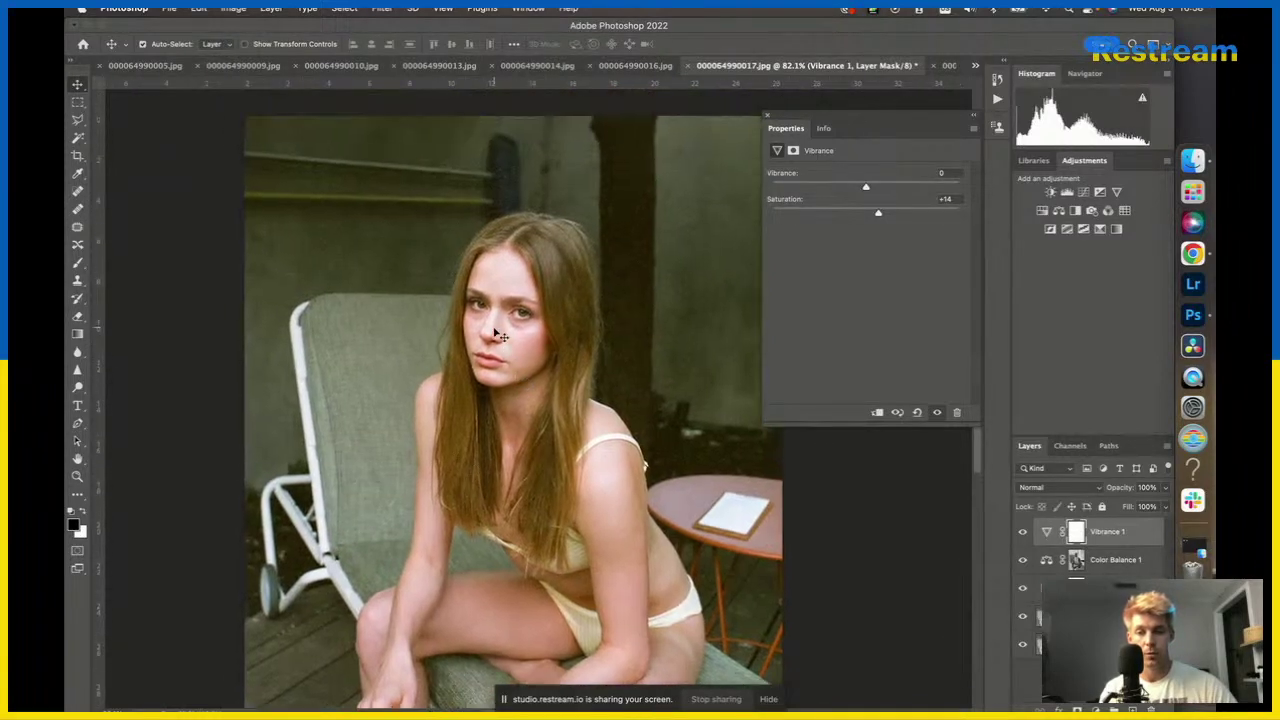
pyautogui.scroll(8, 494, 332)
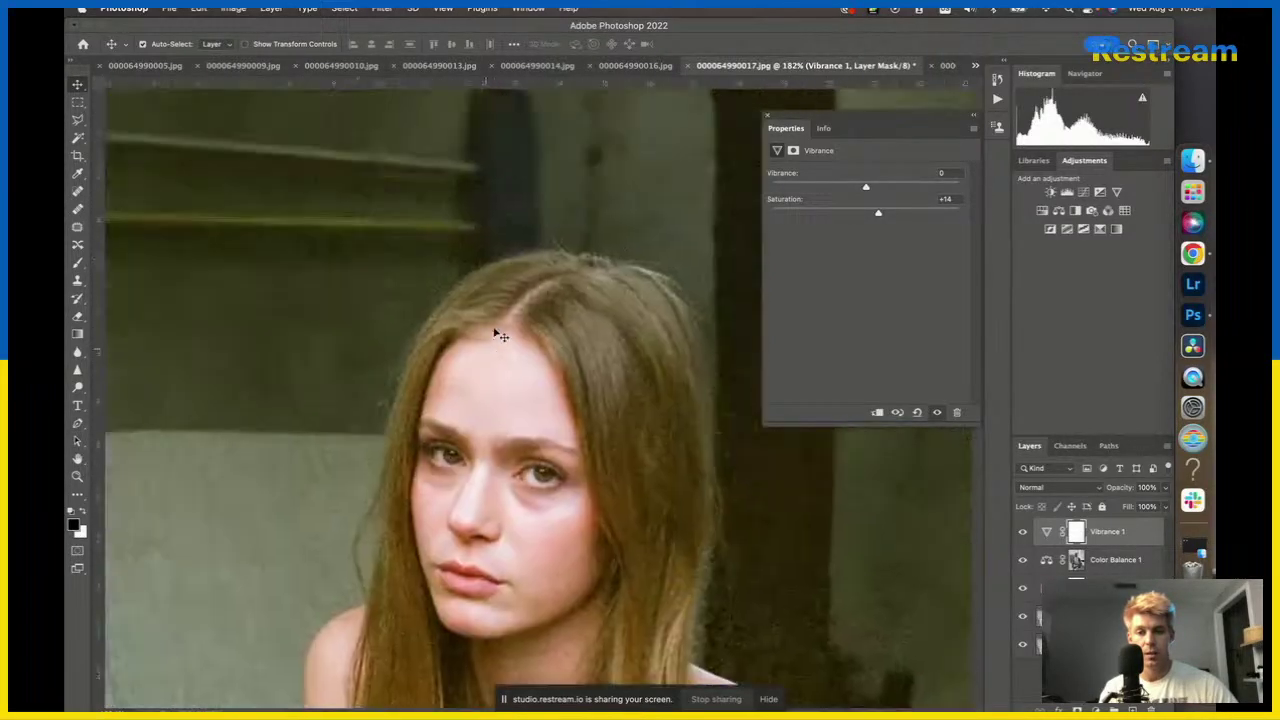
pyautogui.scroll(-5, 494, 332)
pyautogui.hscroll(-2, 494, 332)
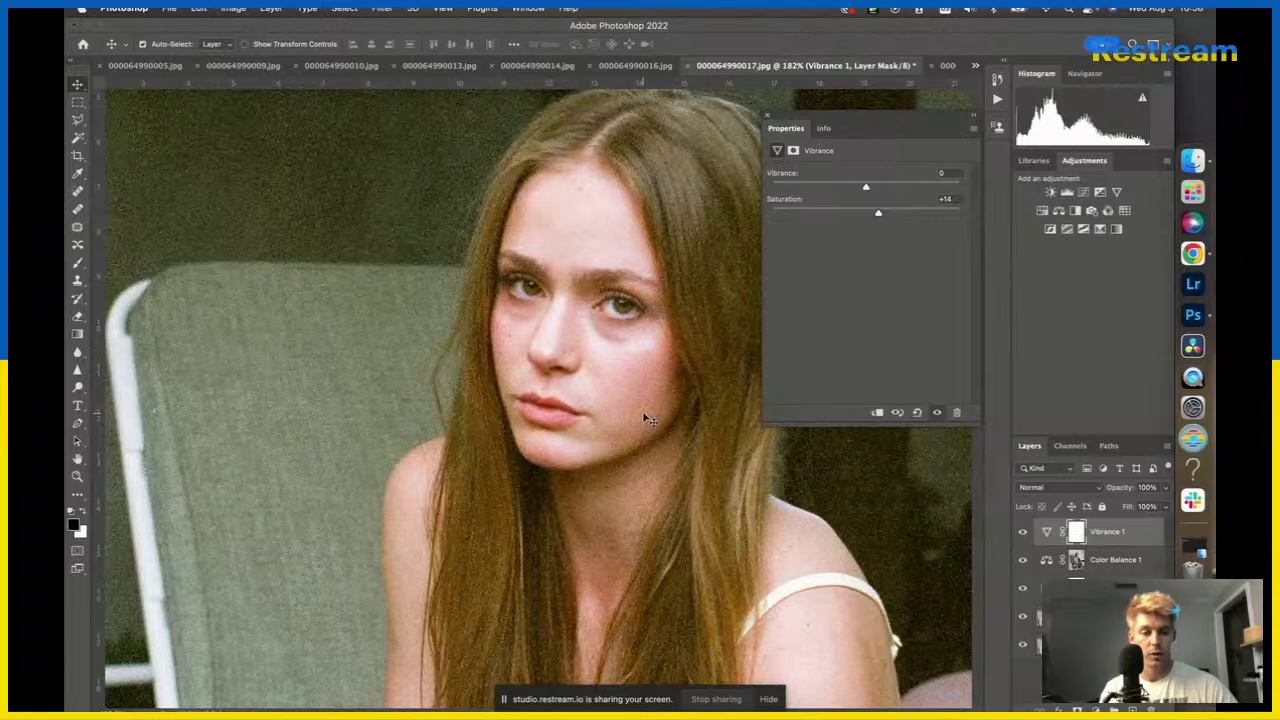
pyautogui.click(1100, 644)
pyautogui.press('j')
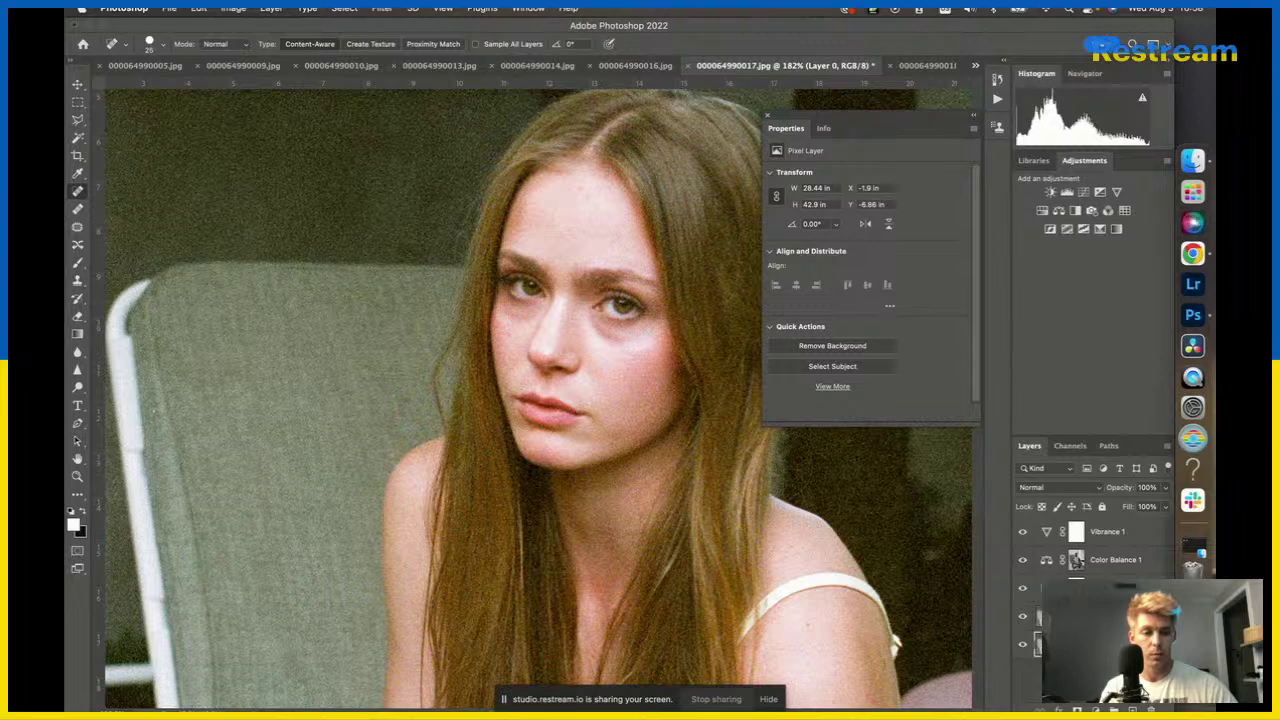
pyautogui.press('super+j')
# Heal the small blemishes on the forehead, cheek and jaw on the duplicated layer with the Content-Aware Spot Healing Brush.
pyautogui.click(589, 195)
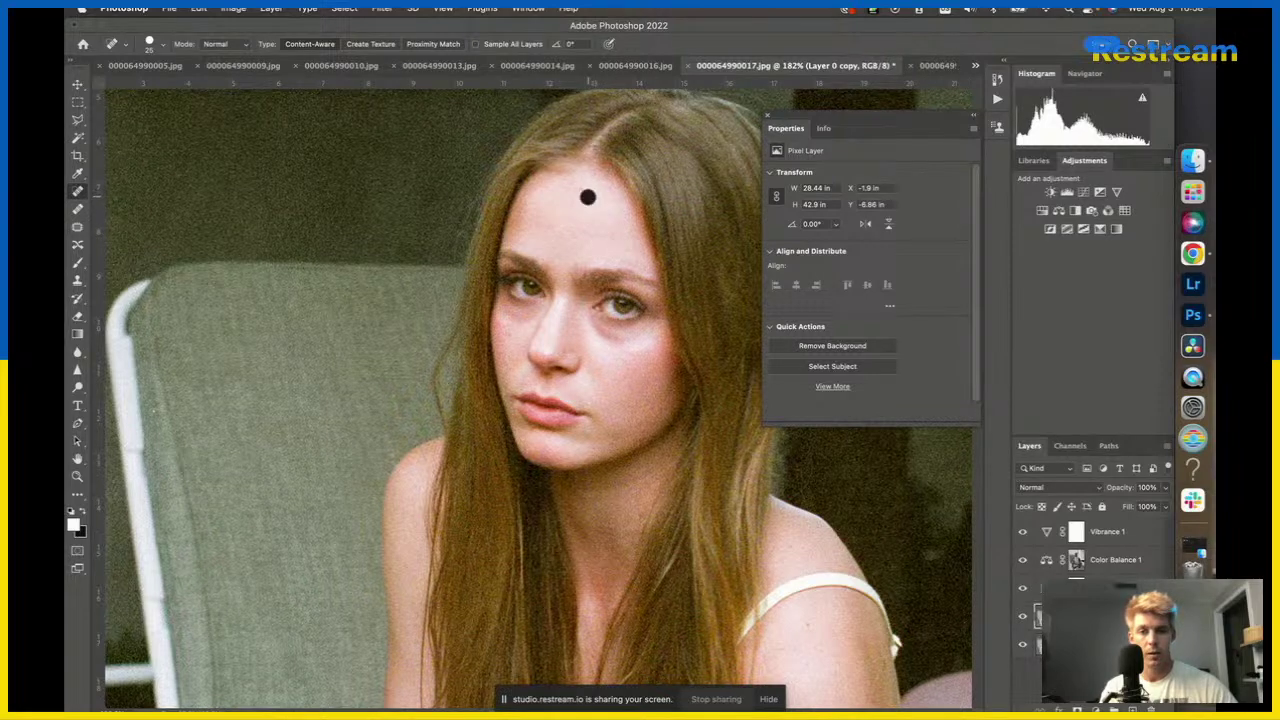
pyautogui.click(509, 330)
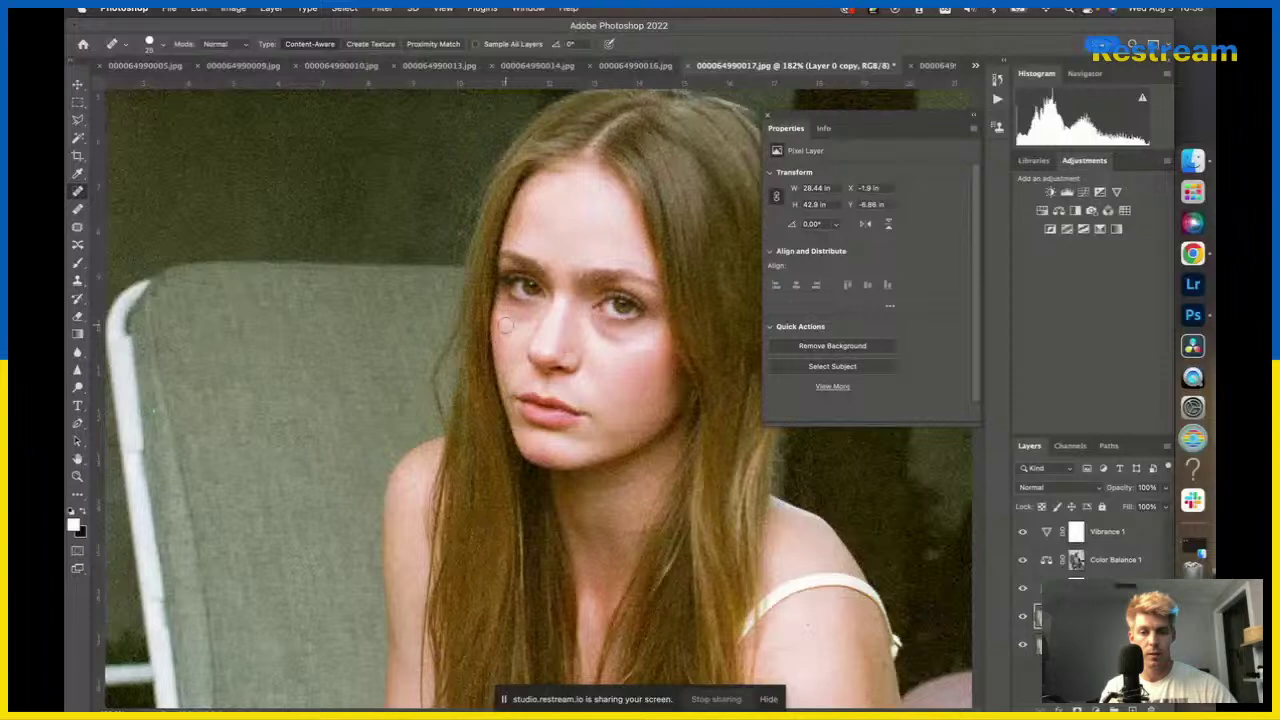
pyautogui.click(615, 436)
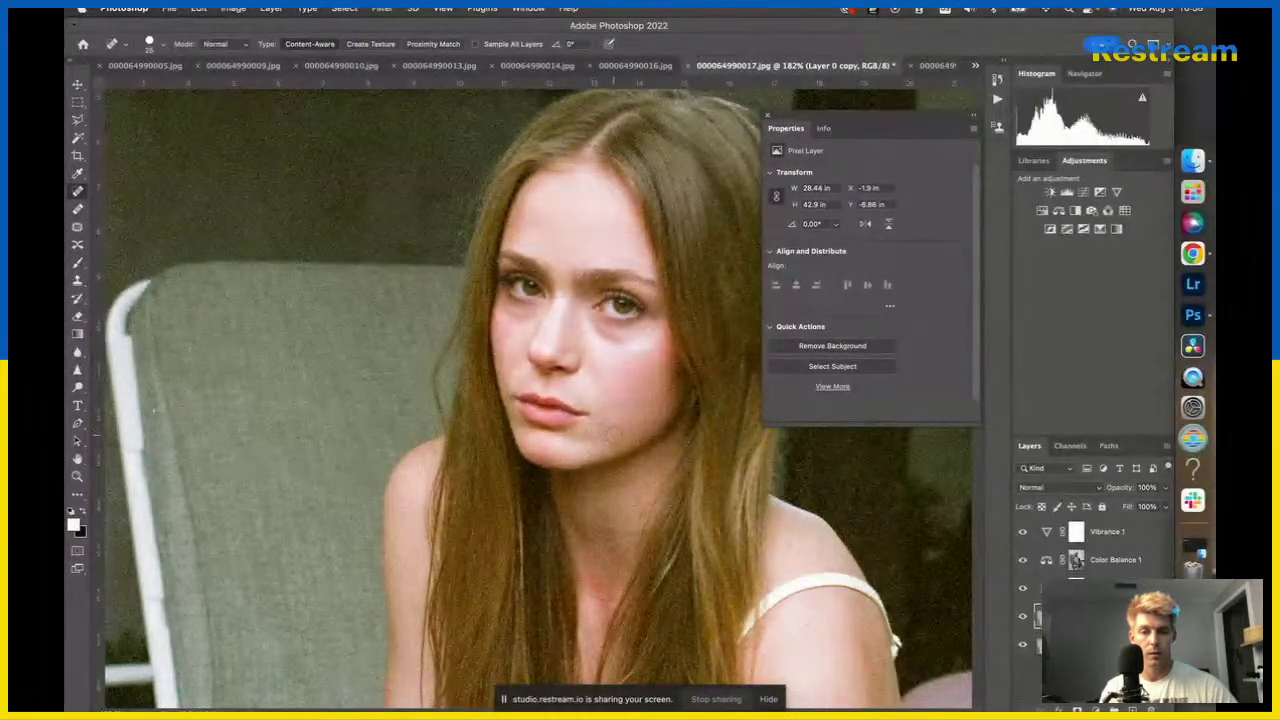
pyautogui.click(604, 430)
pyautogui.scroll(-5, 538, 396)
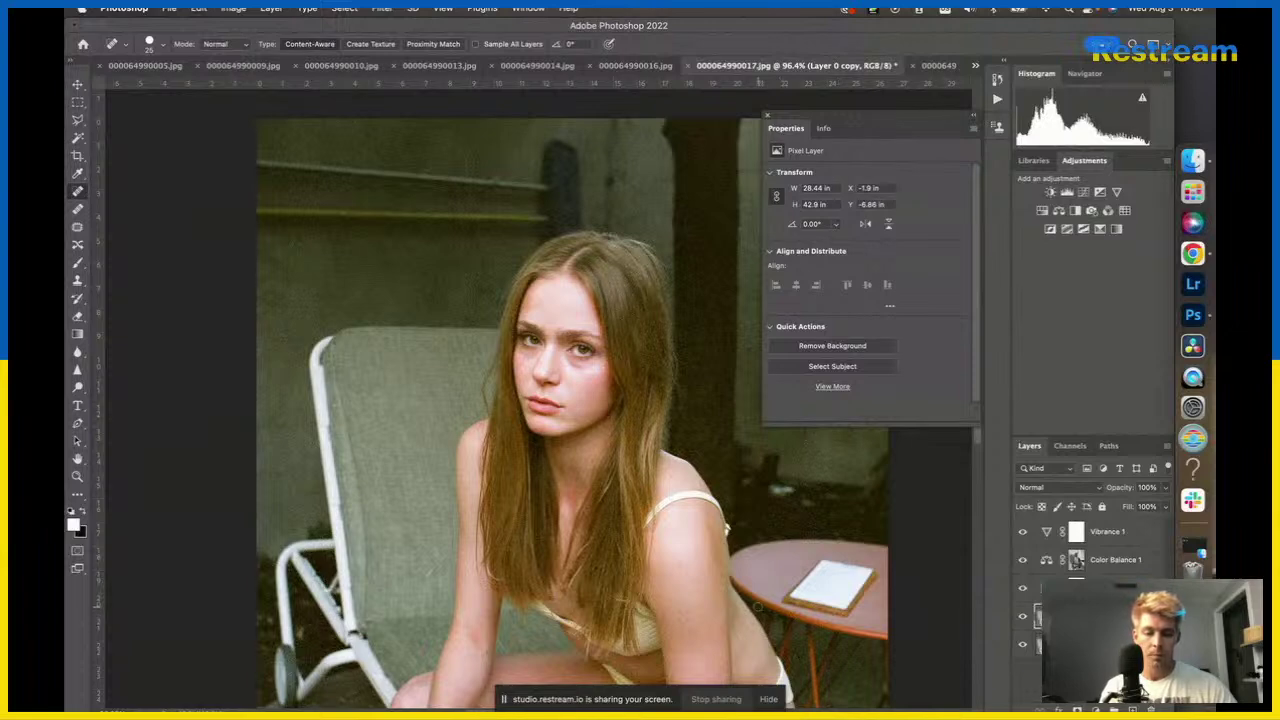
# Create a new layer named Light in Soft Light mode, filled with the neutral 50% gray.
pyautogui.press('v')
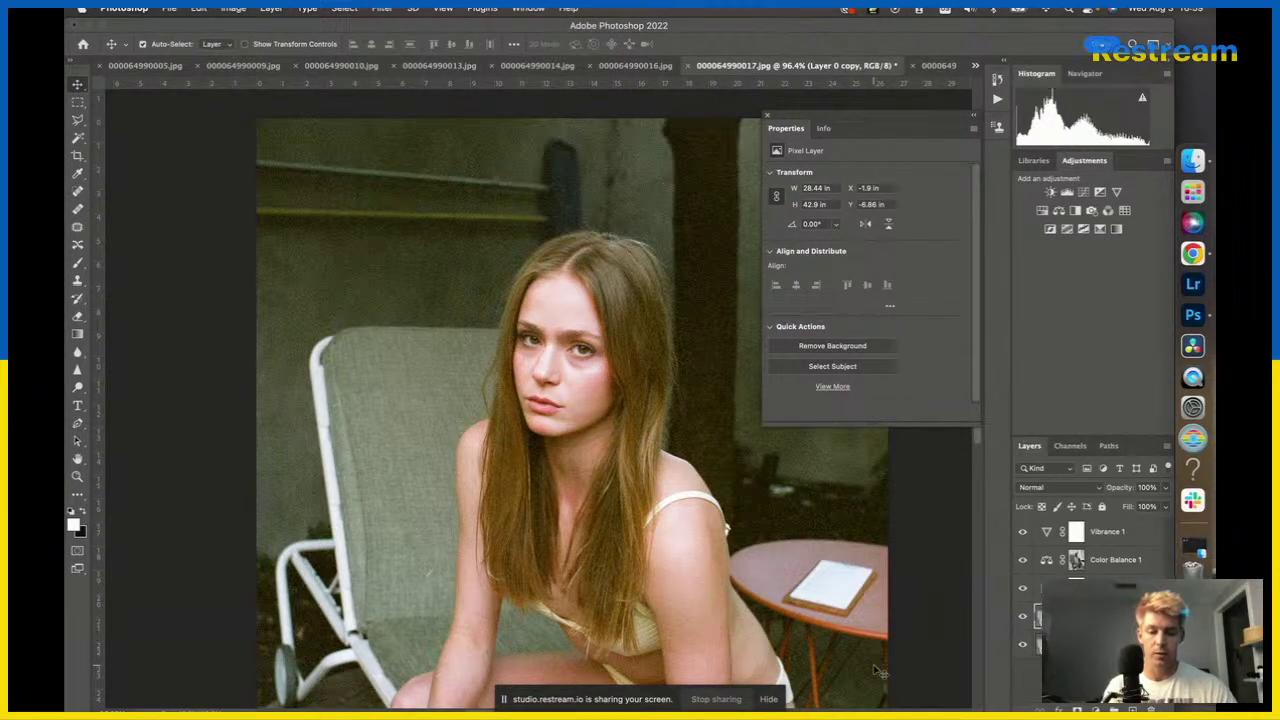
pyautogui.press('super+shift+n')
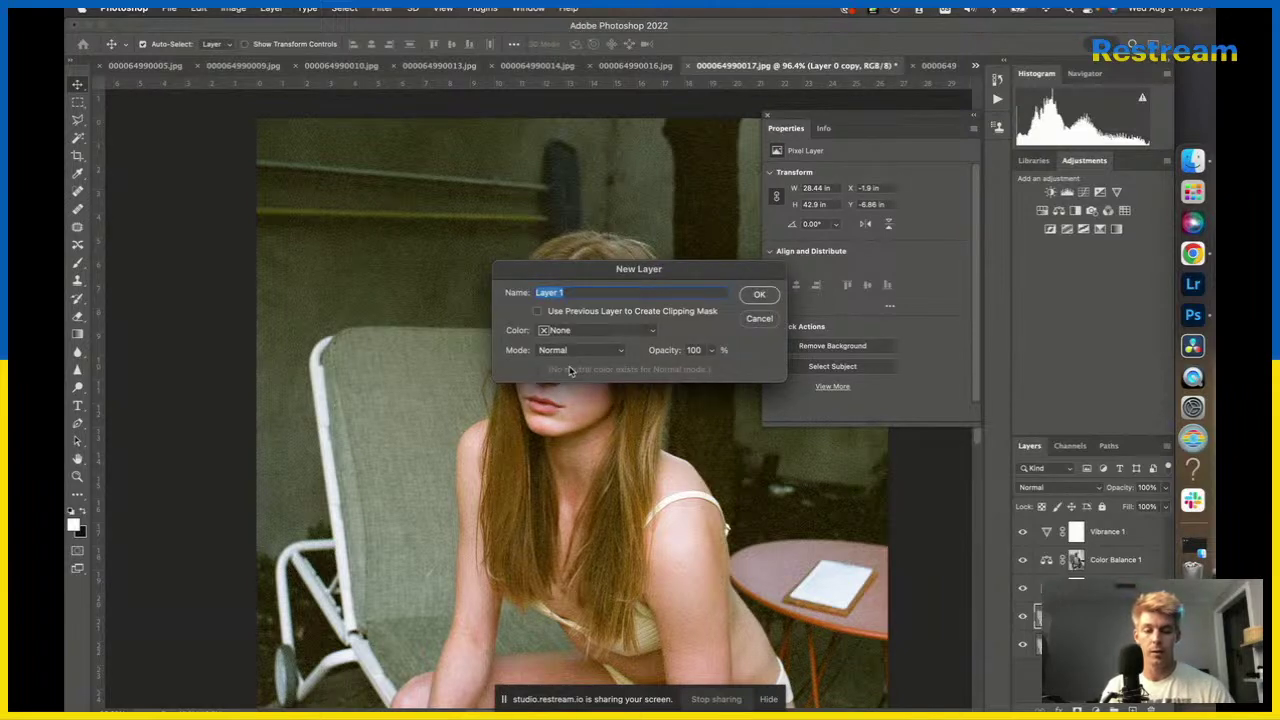
pyautogui.write('Lig')
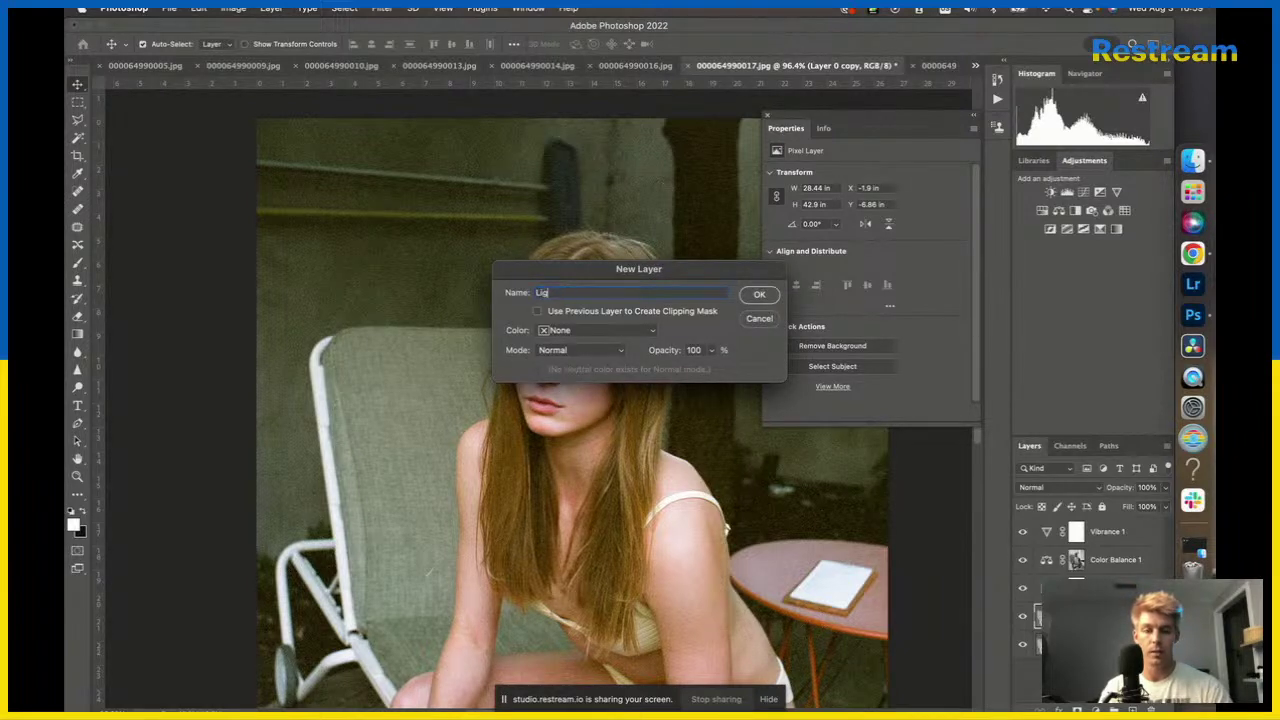
pyautogui.write('ht')
pyautogui.click(612, 351)
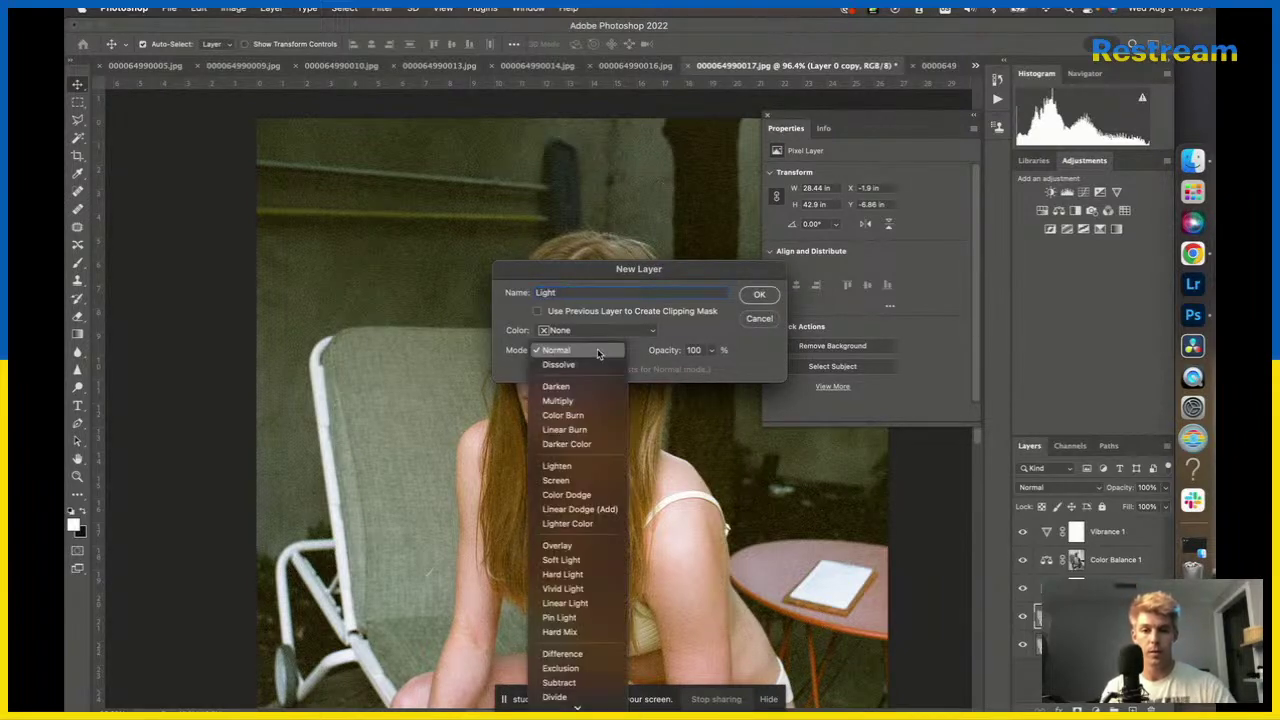
pyautogui.click(573, 559)
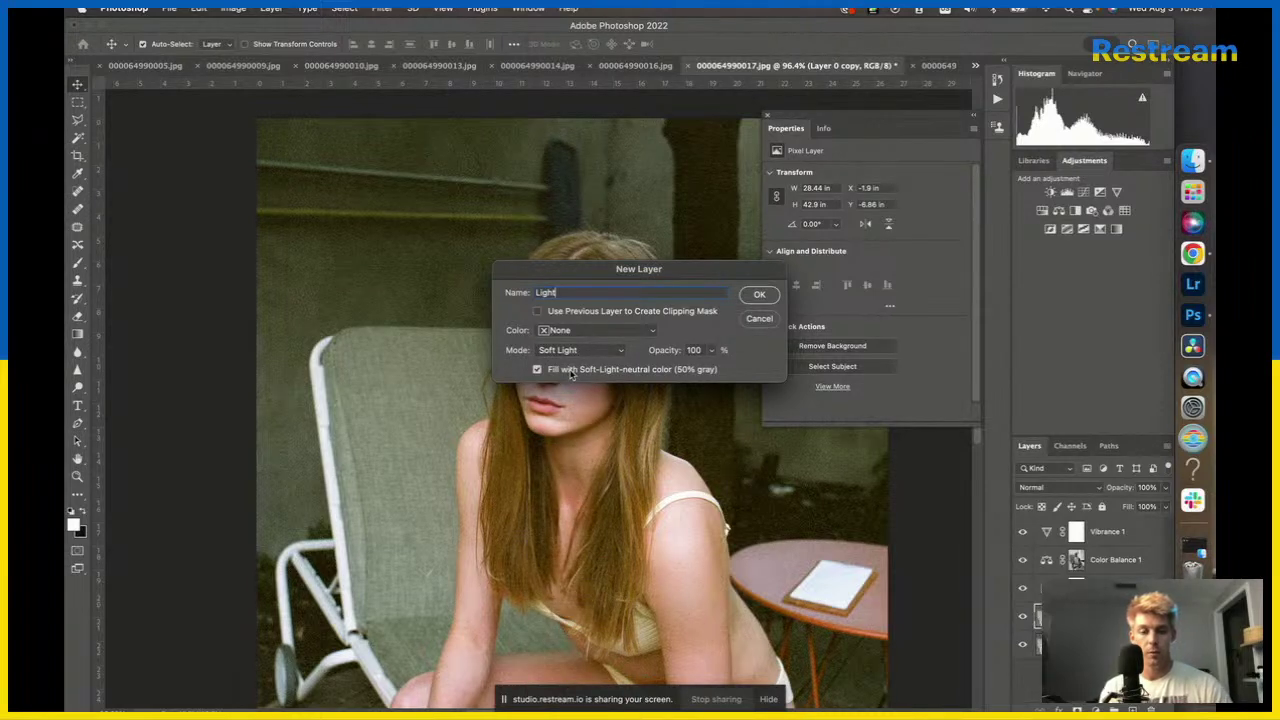
pyautogui.press('Return')
# Set up the Brush tool at size 150 with 3% flow and white as the foreground colour.
pyautogui.press('b')
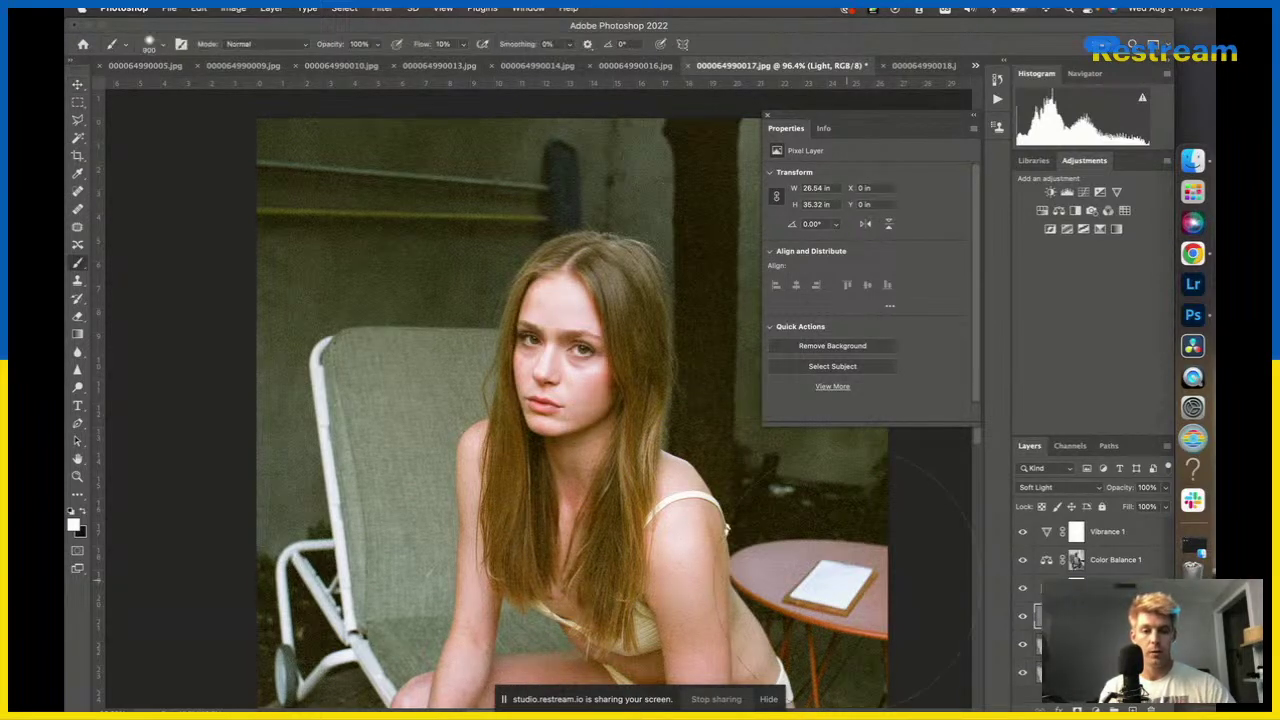
pyautogui.press('[')
pyautogui.press('[')
pyautogui.press('[')
pyautogui.press('[')
pyautogui.press('[')
pyautogui.press('[')
pyautogui.press('[')
pyautogui.press('[')
pyautogui.press('[')
pyautogui.press('[')
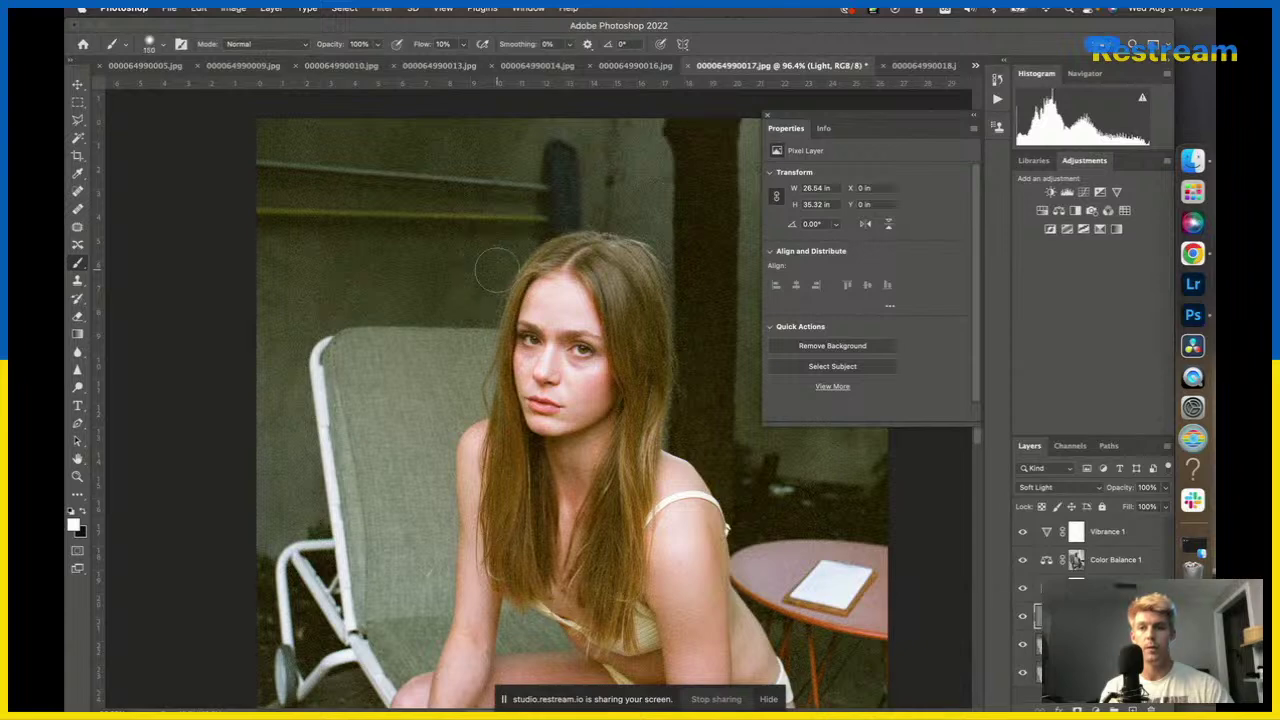
pyautogui.click(441, 44)
pyautogui.write('3')
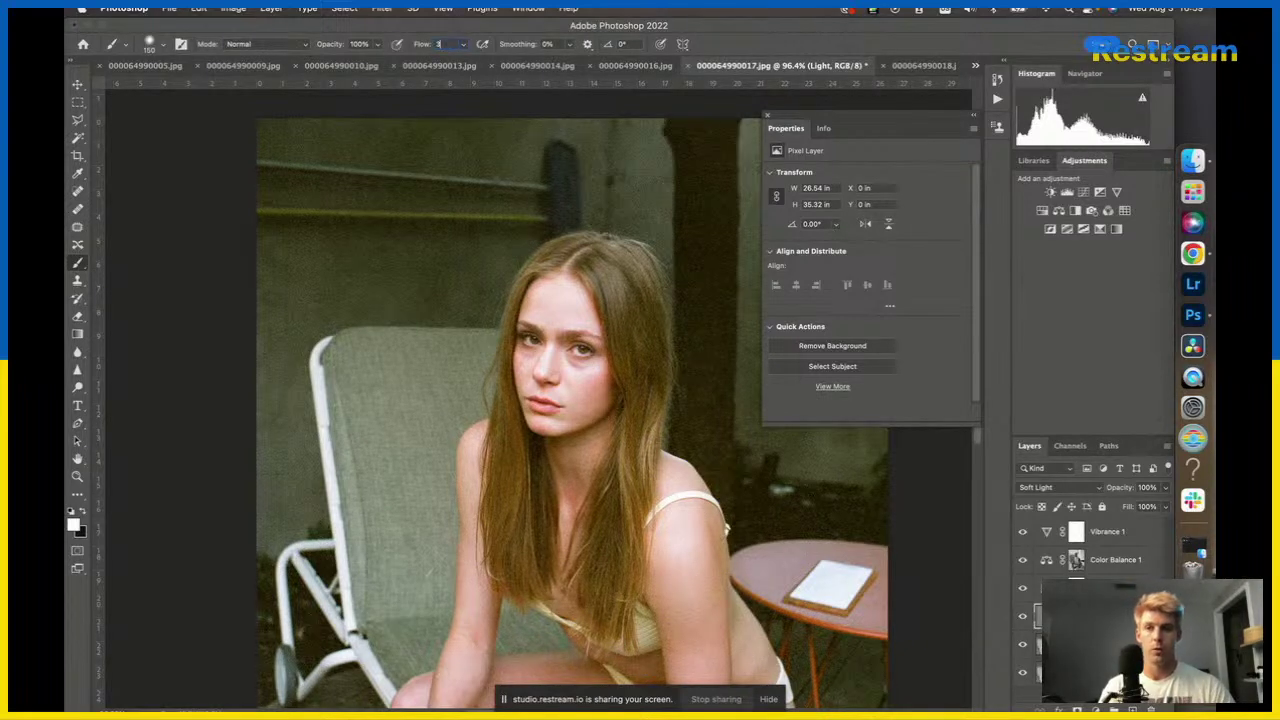
pyautogui.press('Return')
pyautogui.press('x')
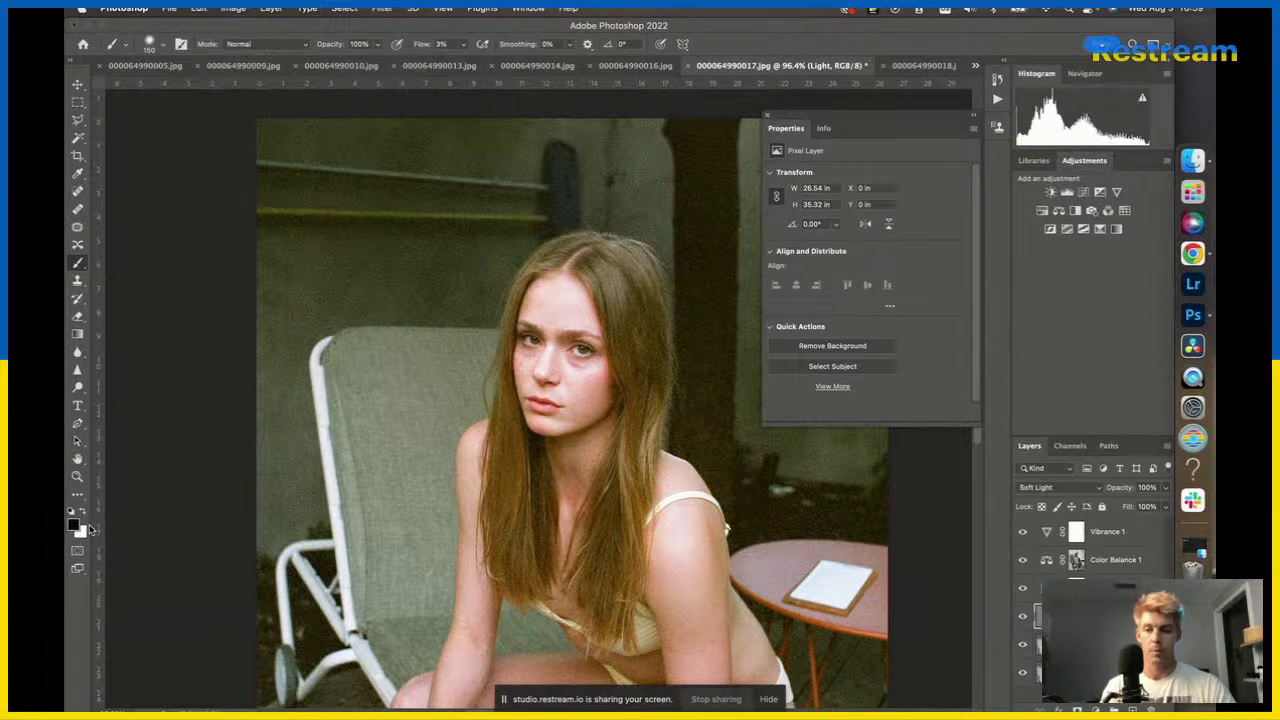
pyautogui.press('x')
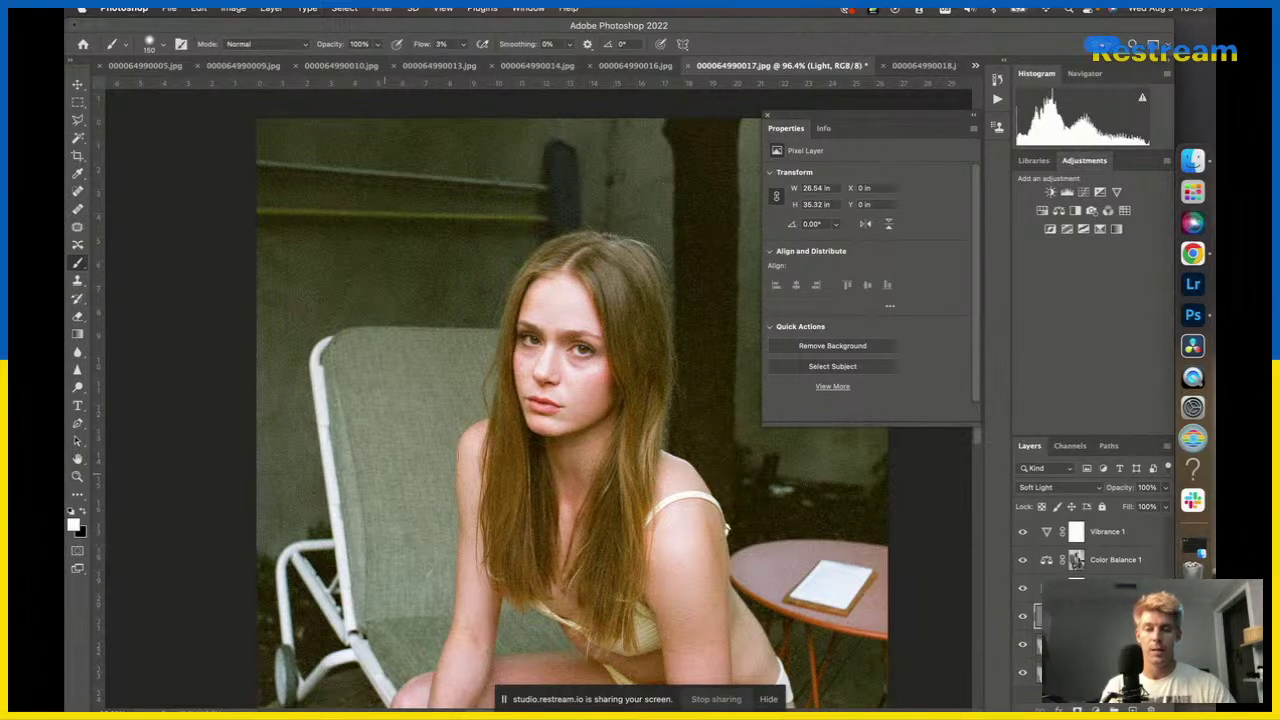
# Work over the face on the Light layer with the white brush, reducing its size to 25 and enlarging it to 45.
pyautogui.scroll(10, 639, 397)
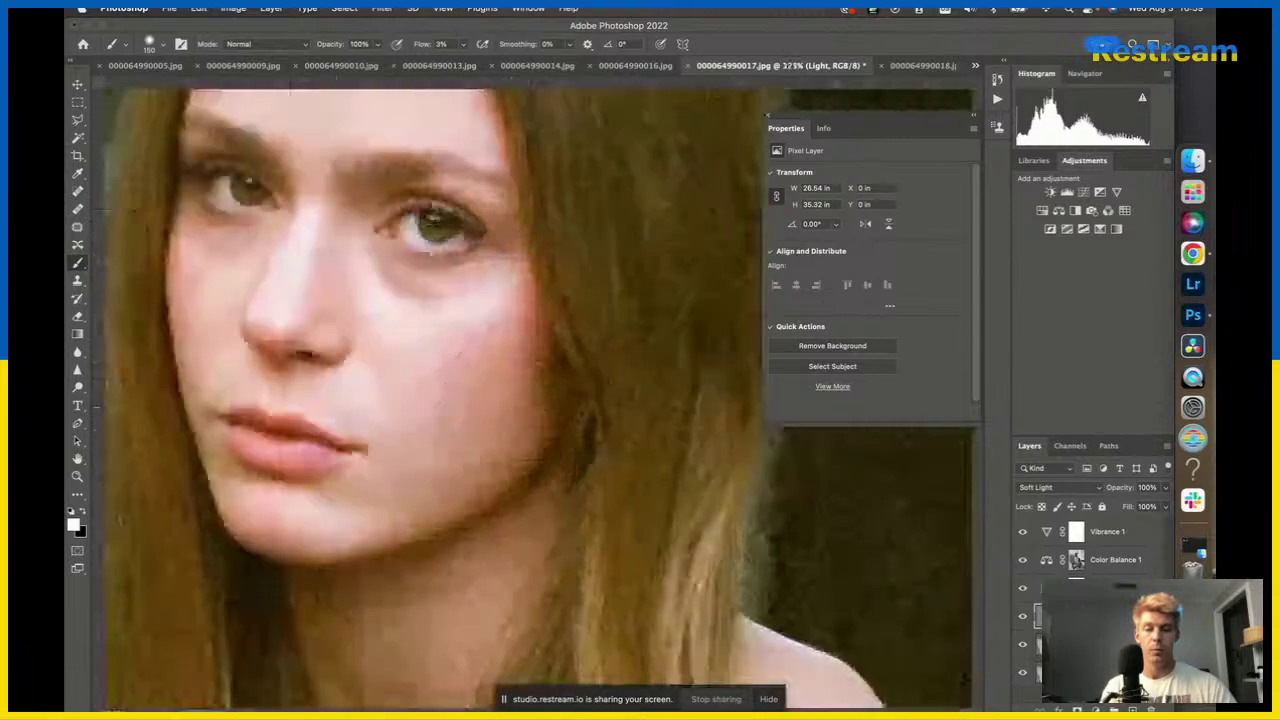
pyautogui.moveTo(410, 478); pyautogui.dragTo(519, 404)
pyautogui.press('[')
pyautogui.press('[')
pyautogui.press('[')
pyautogui.press('[')
pyautogui.press('[')
pyautogui.press('[')
pyautogui.press('[')
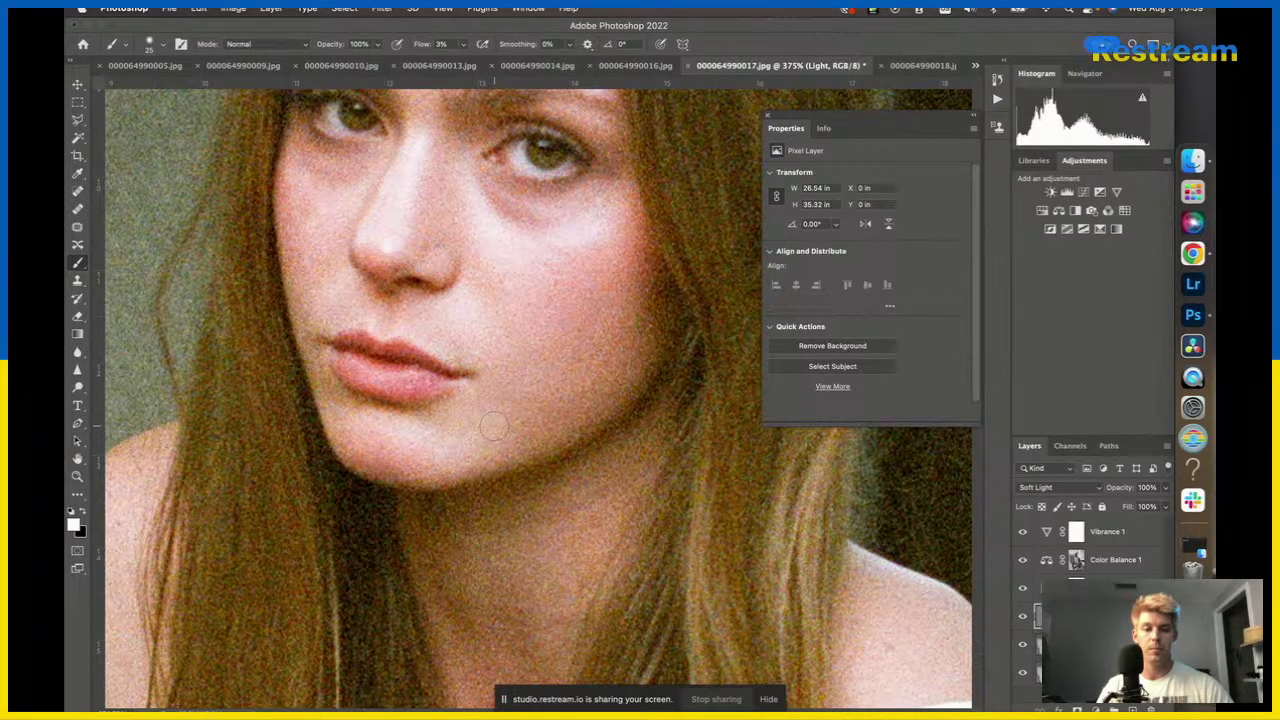
pyautogui.scroll(-5, 494, 426)
pyautogui.press(']')
pyautogui.press(']')
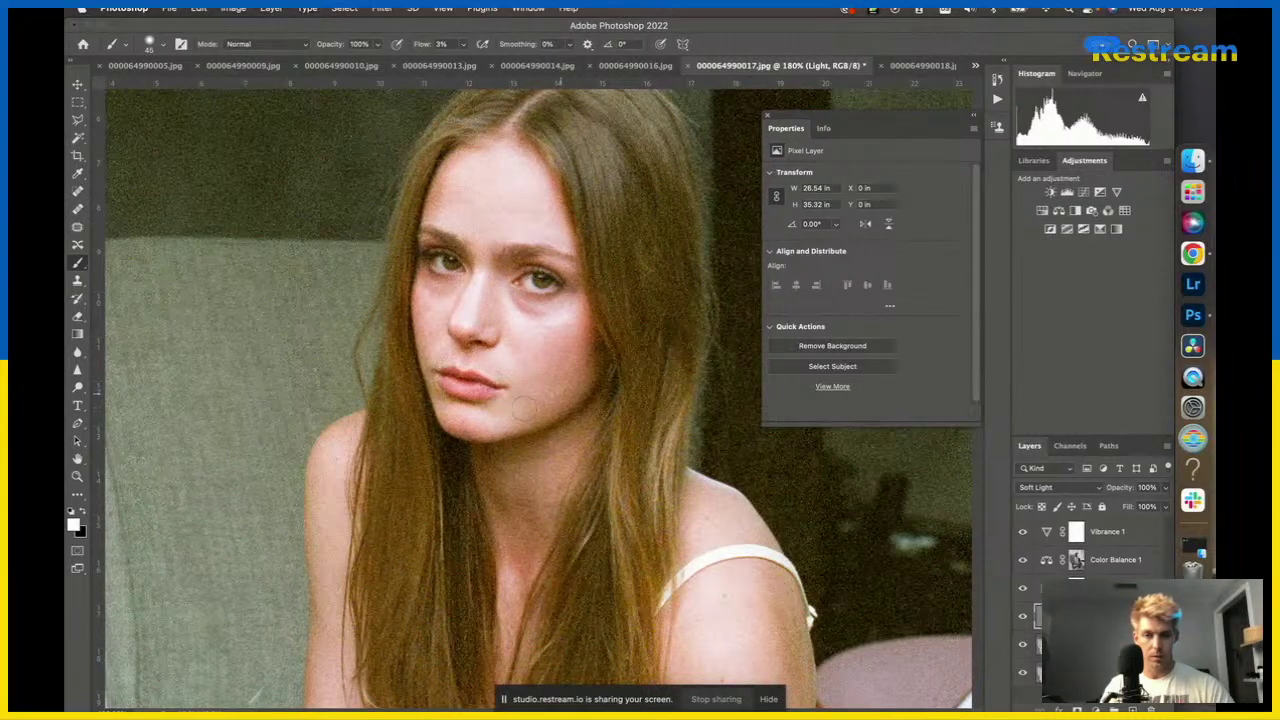
pyautogui.scroll(-2, 530, 370)
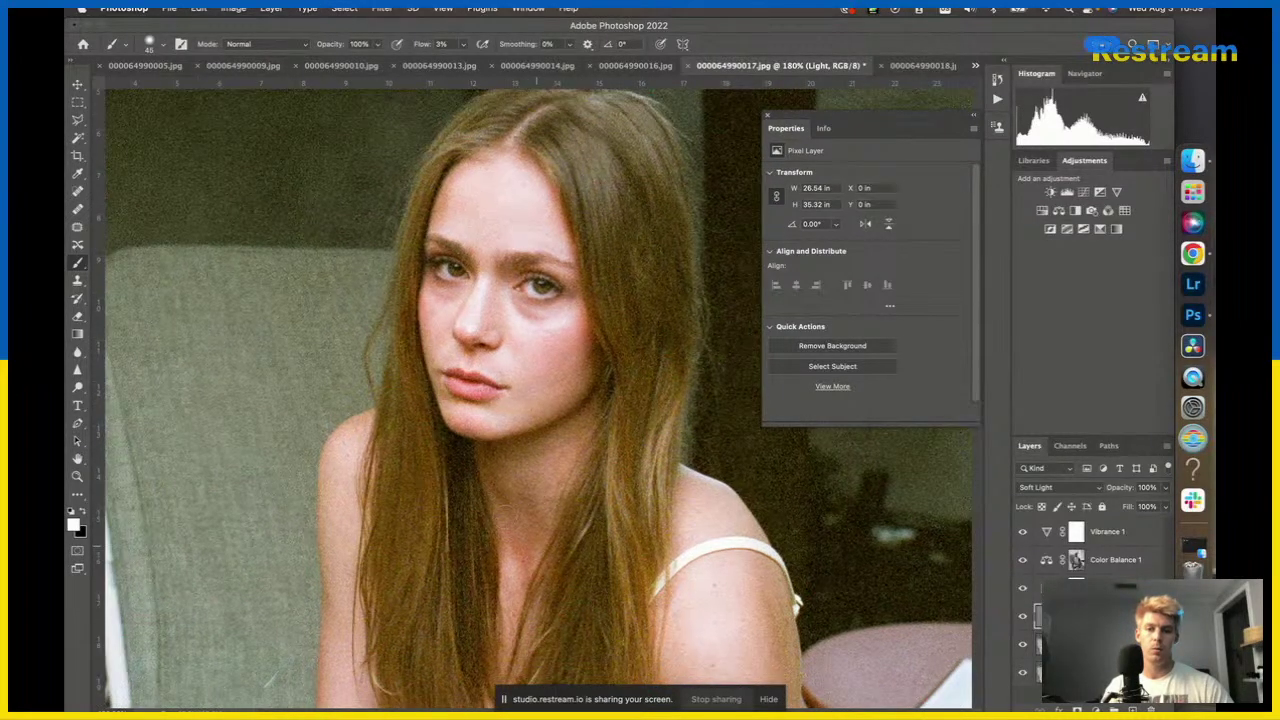
# Compare the portrait with the Light layer hidden and shown.
pyautogui.click(1022, 617)
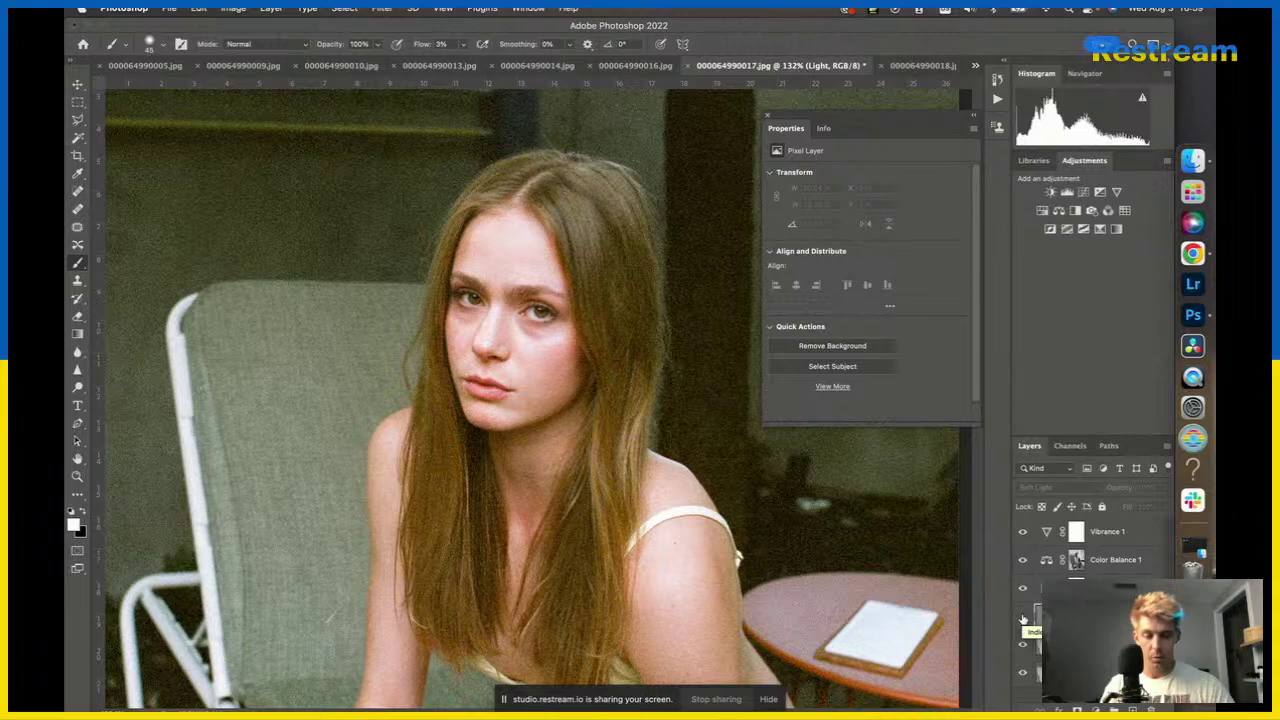
pyautogui.click(1022, 617)
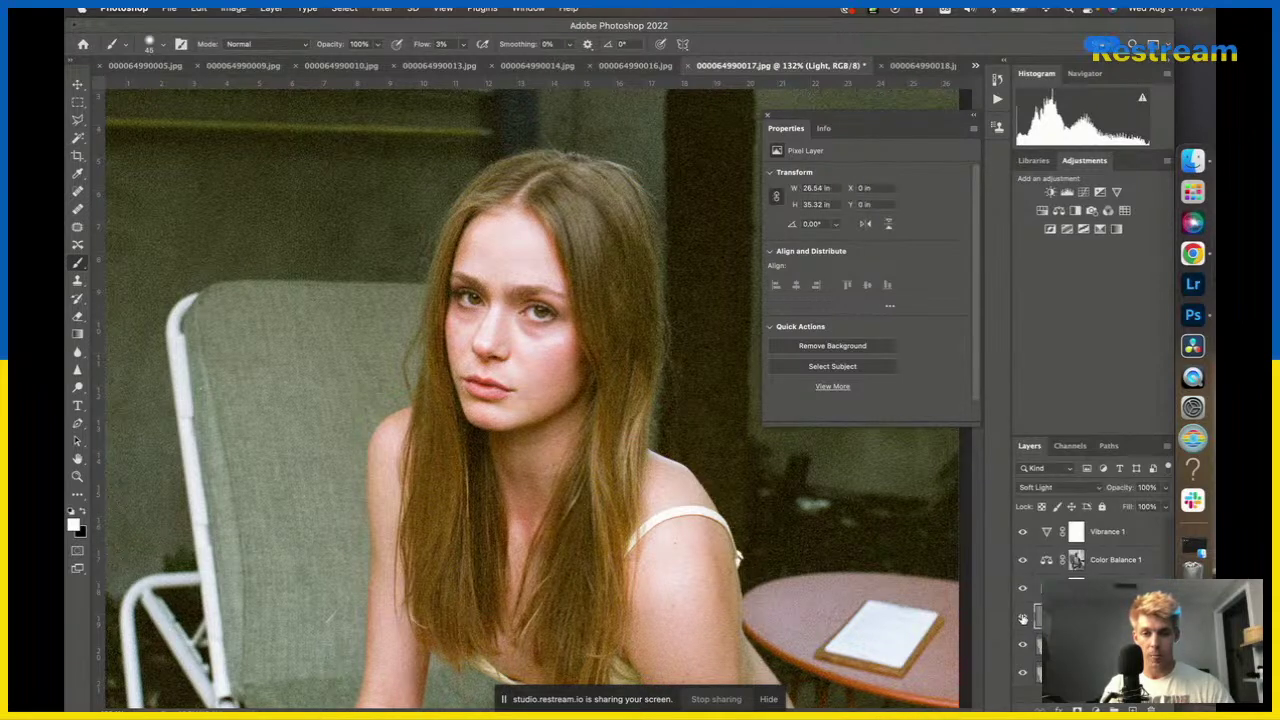
pyautogui.press('super+minus')
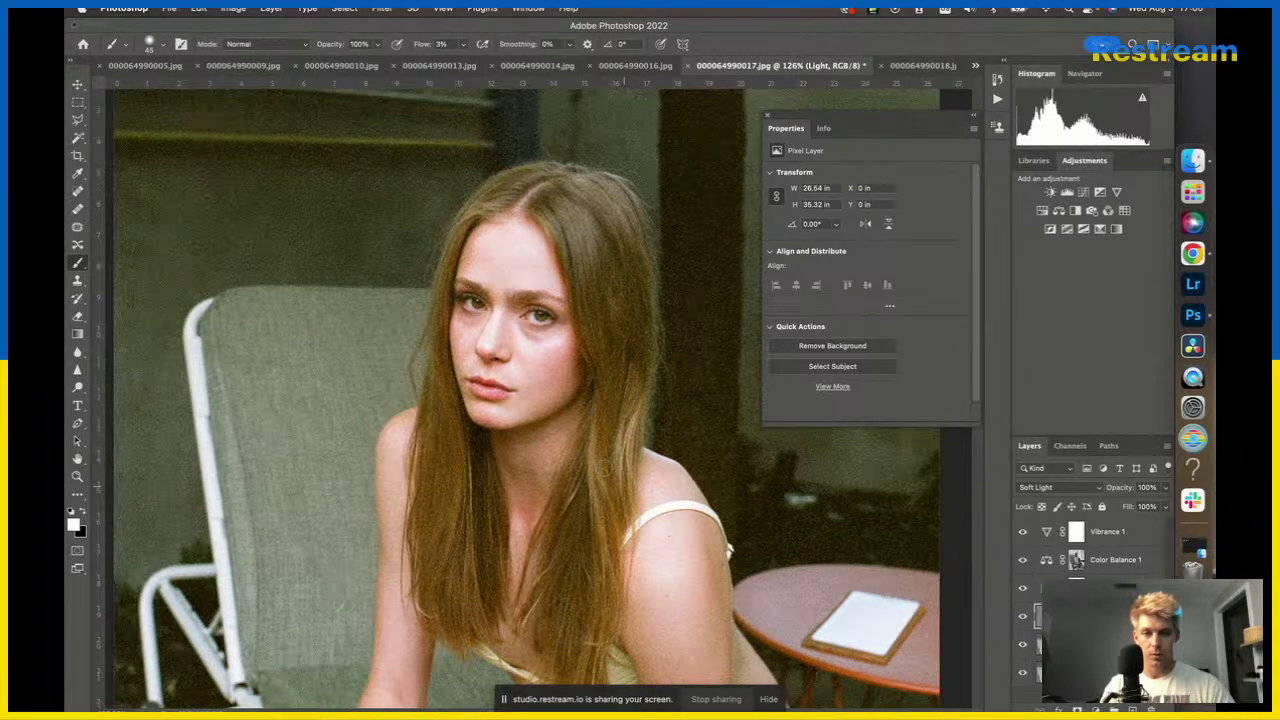
# Examine the portrait's face and overall framing at several magnifications.
pyautogui.press('v')
pyautogui.press('super+0')
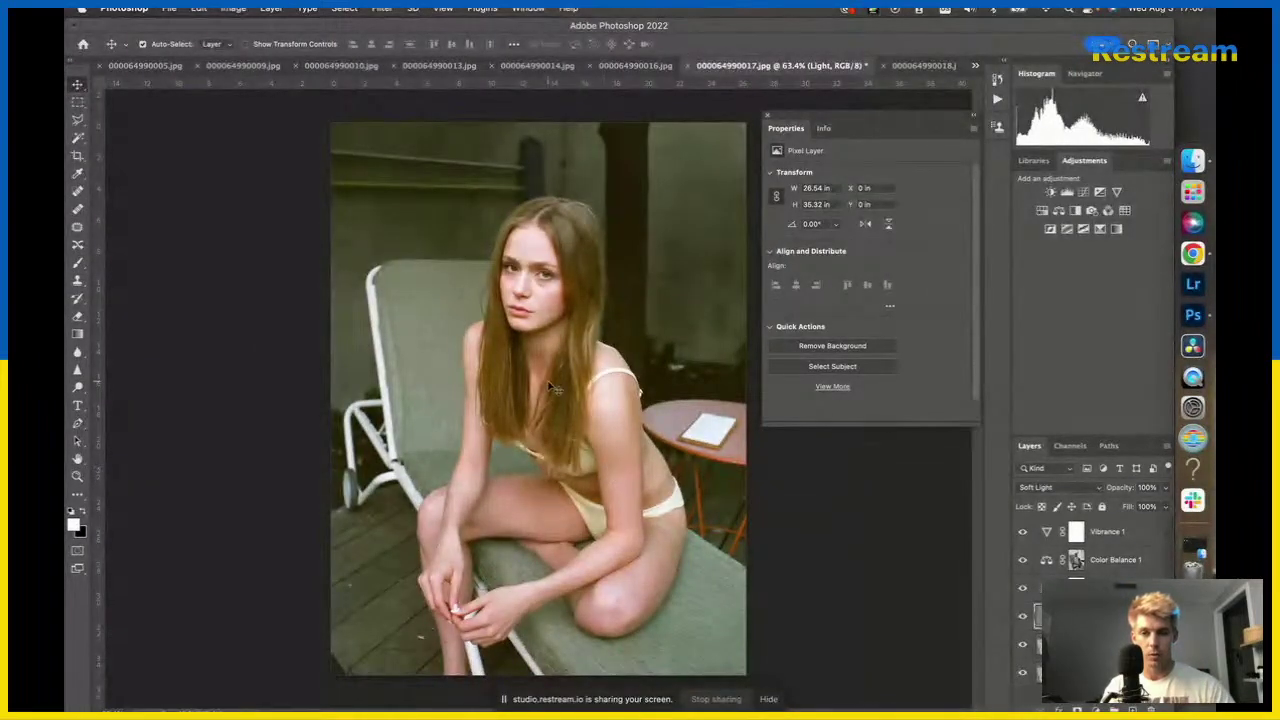
pyautogui.press('super+plus')
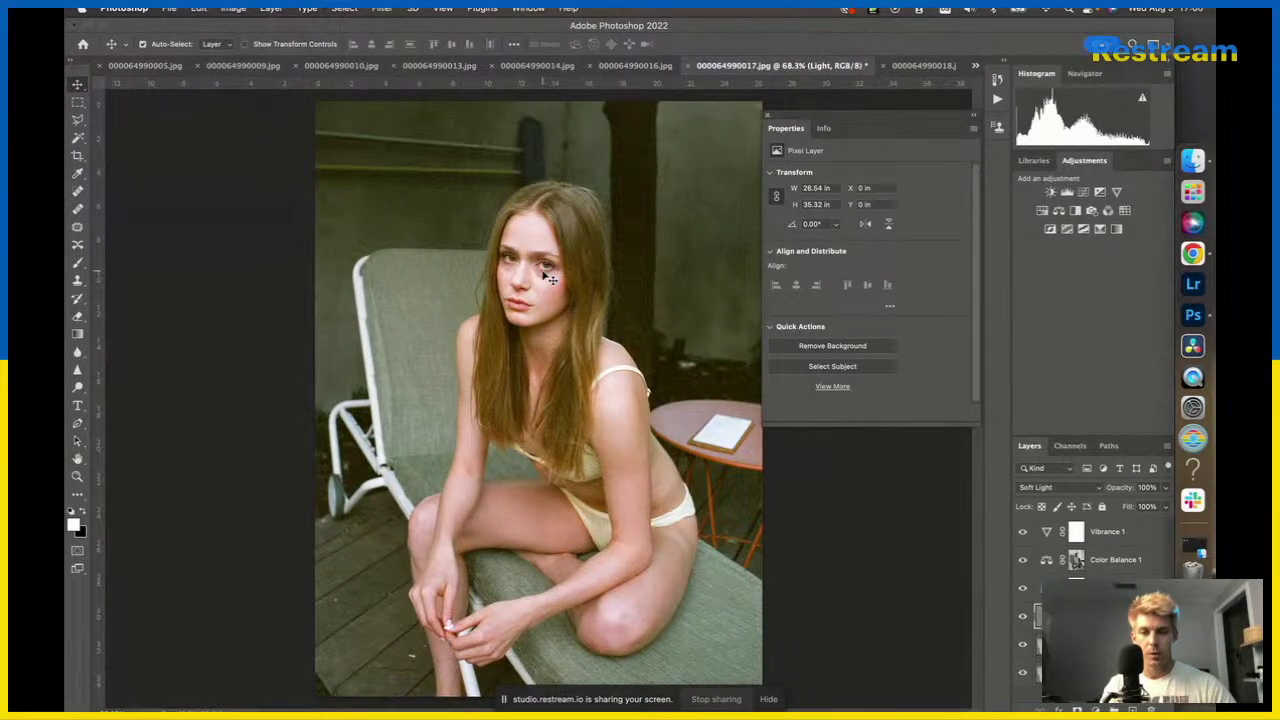
pyautogui.scroll(10, 543, 272)
pyautogui.scroll(-2, 543, 272)
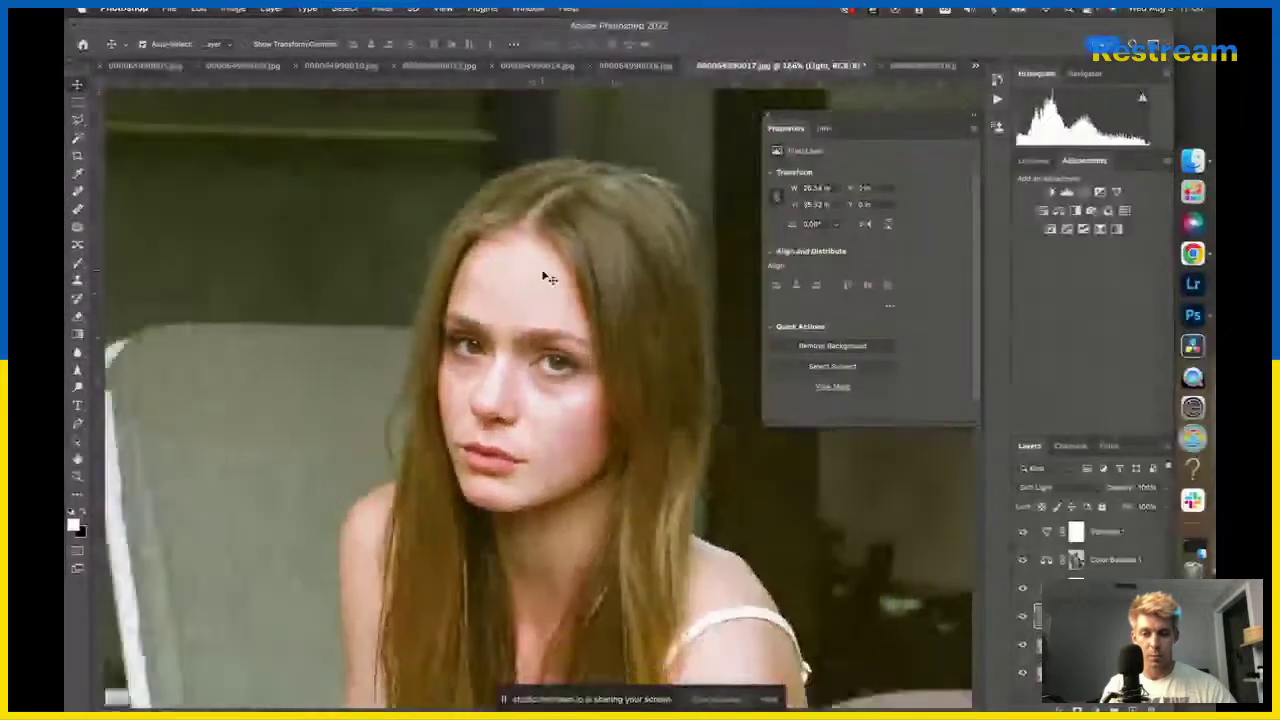
pyautogui.scroll(-5, 548, 278)
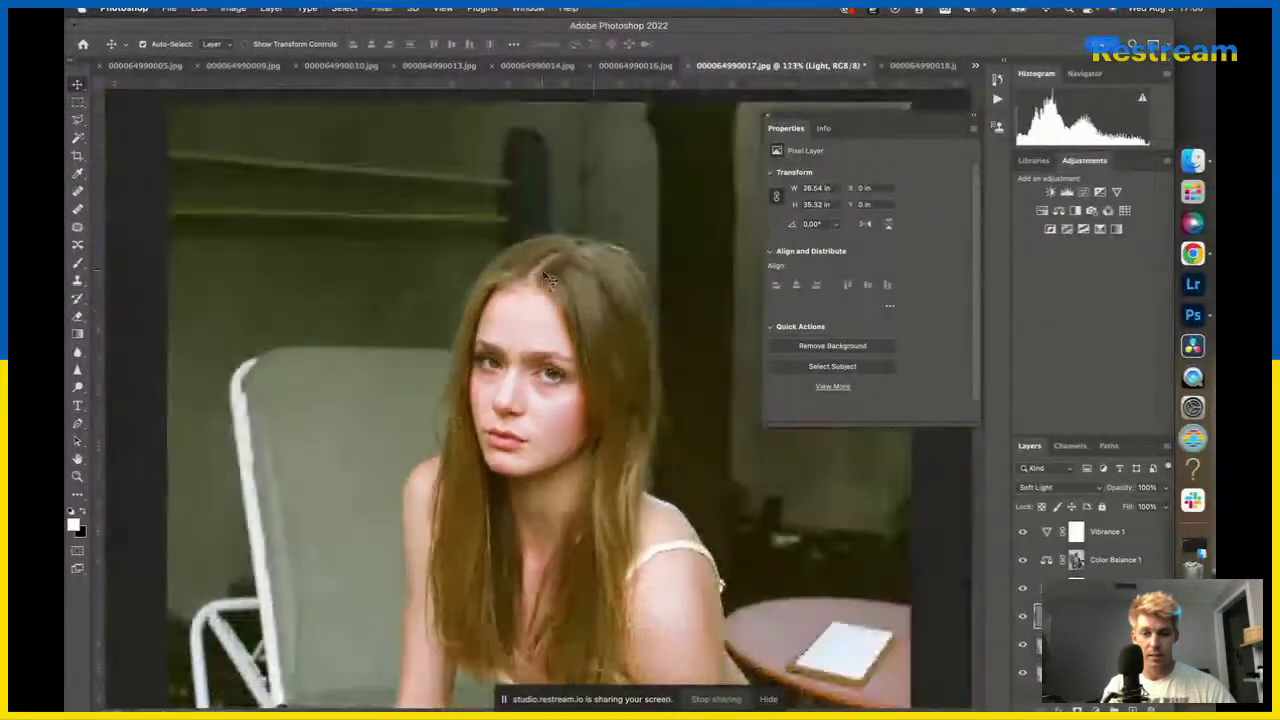
pyautogui.scroll(-6, 548, 278)
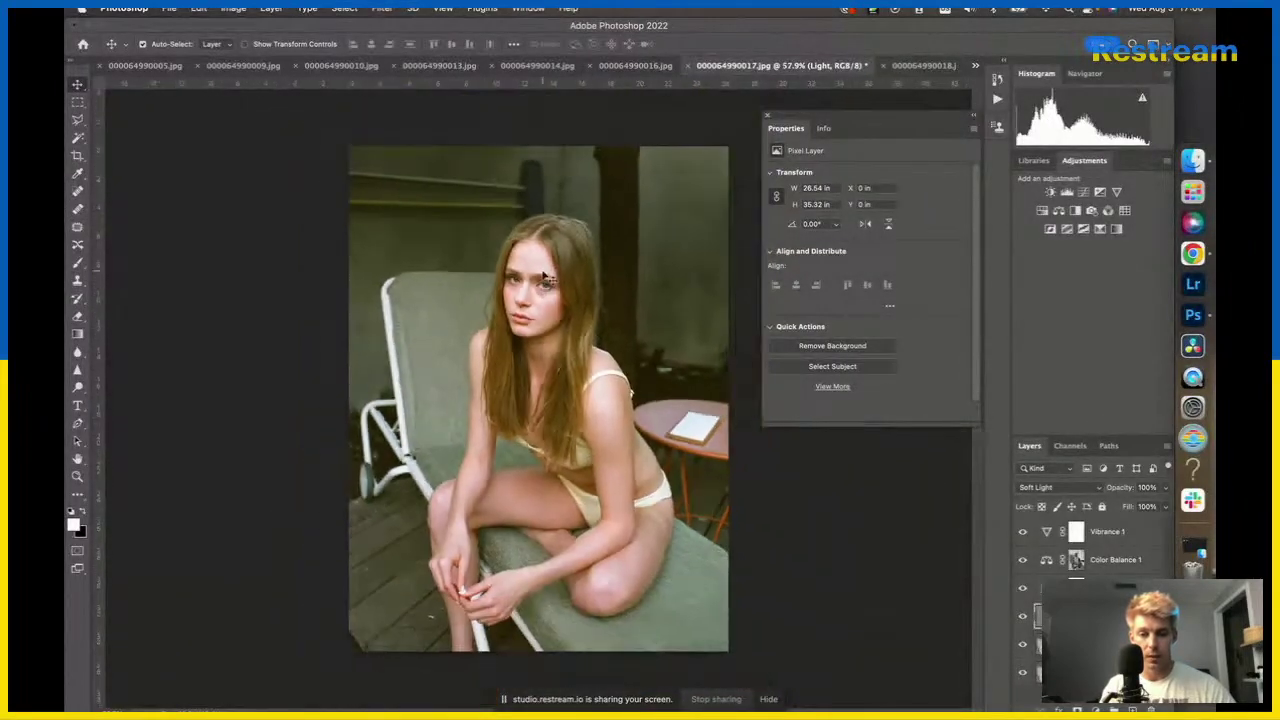
pyautogui.scroll(8, 525, 260)
pyautogui.scroll(-3, 520, 258)
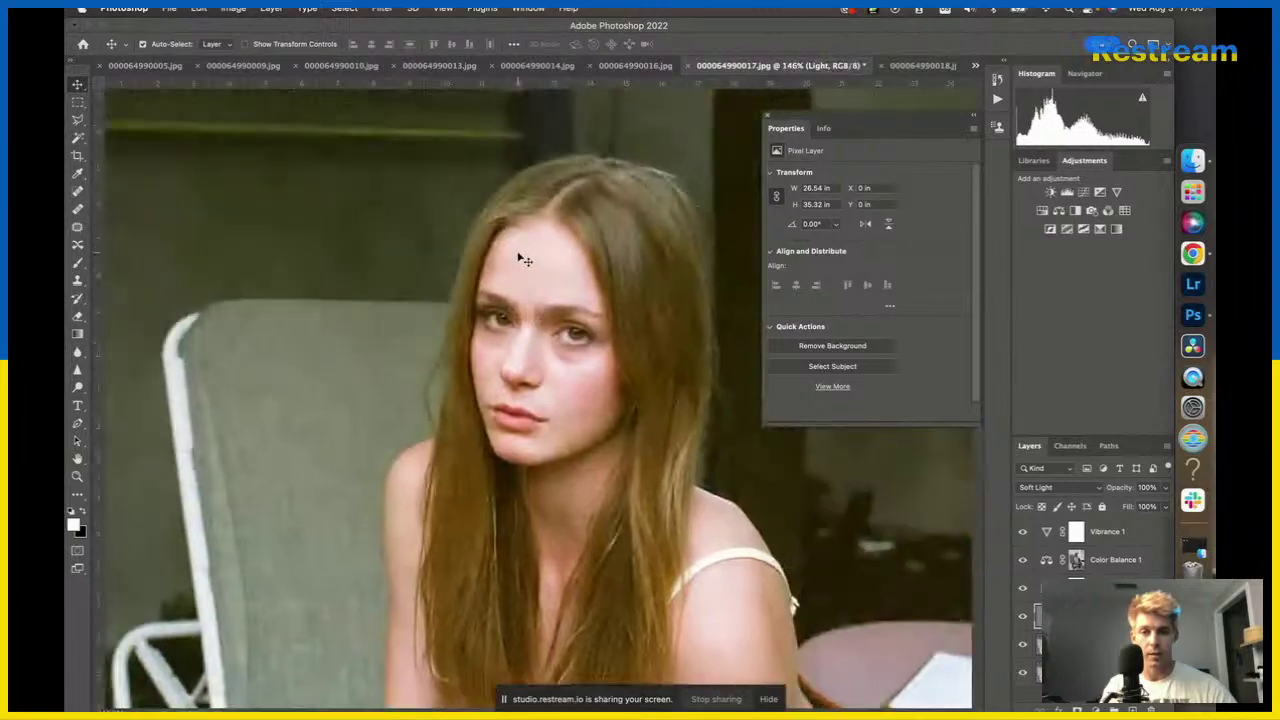
pyautogui.scroll(4, 520, 258)
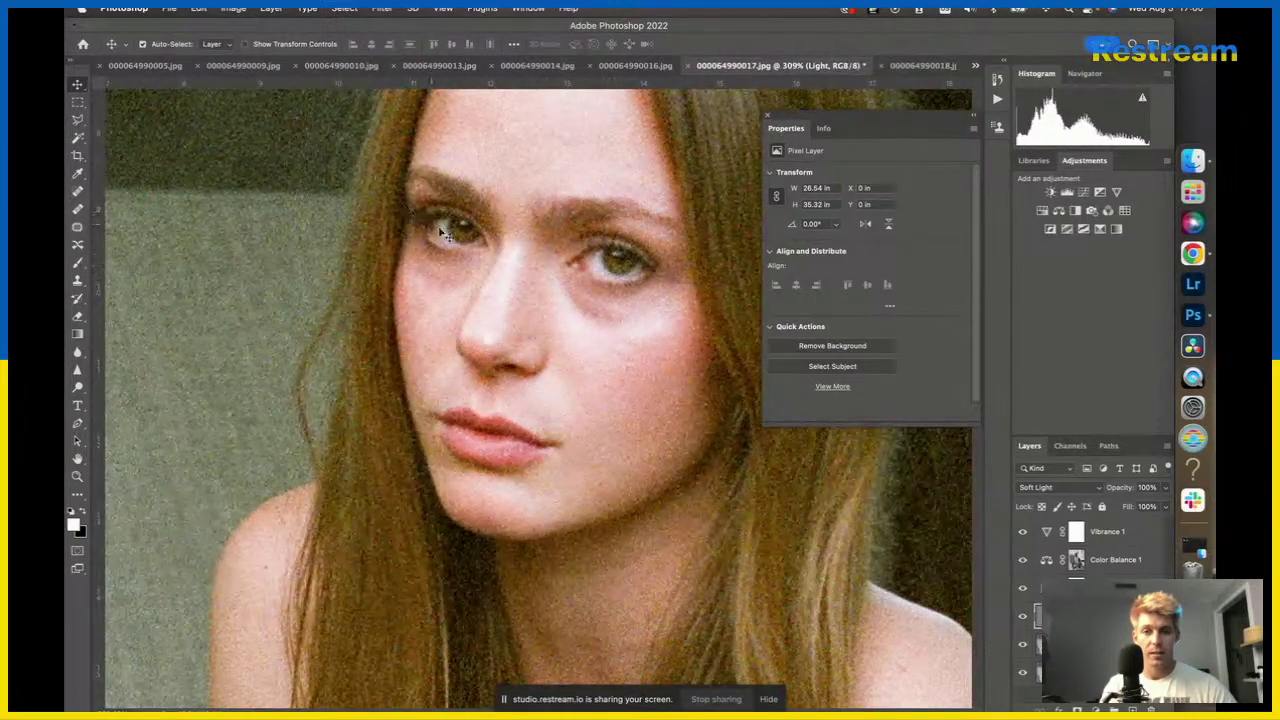
pyautogui.scroll(-6, 575, 328)
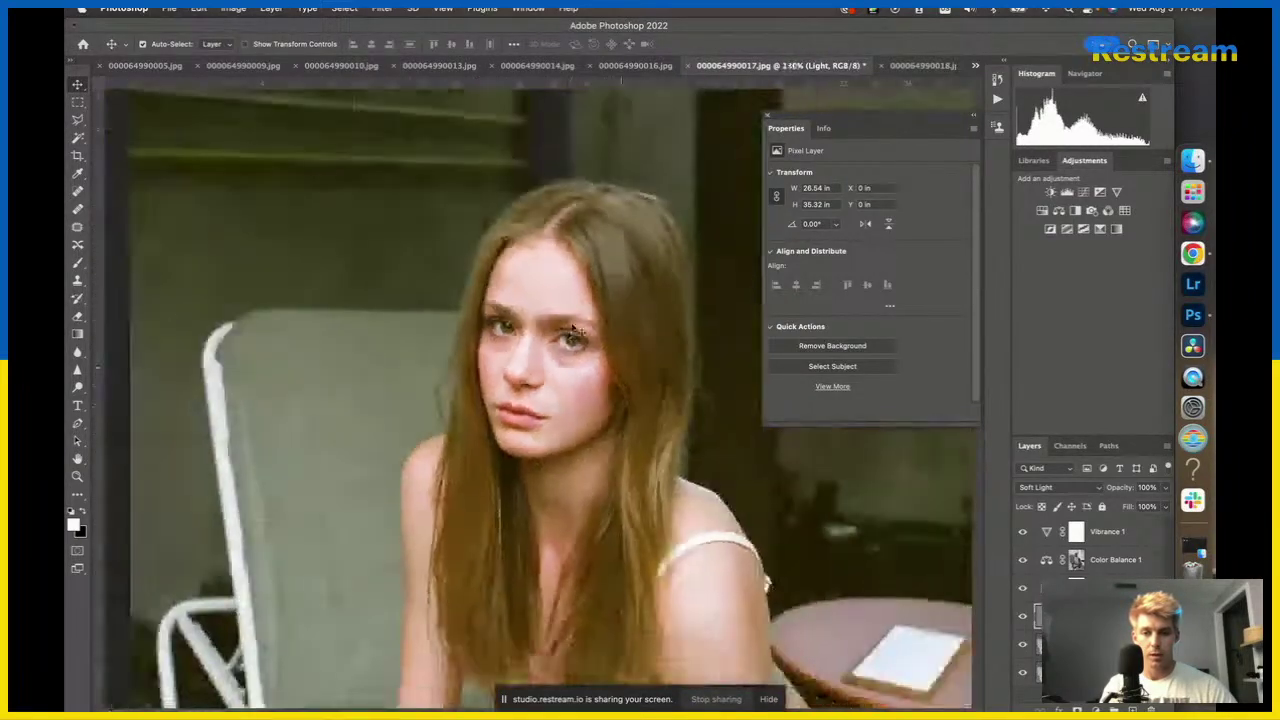
pyautogui.scroll(-1, 573, 327)
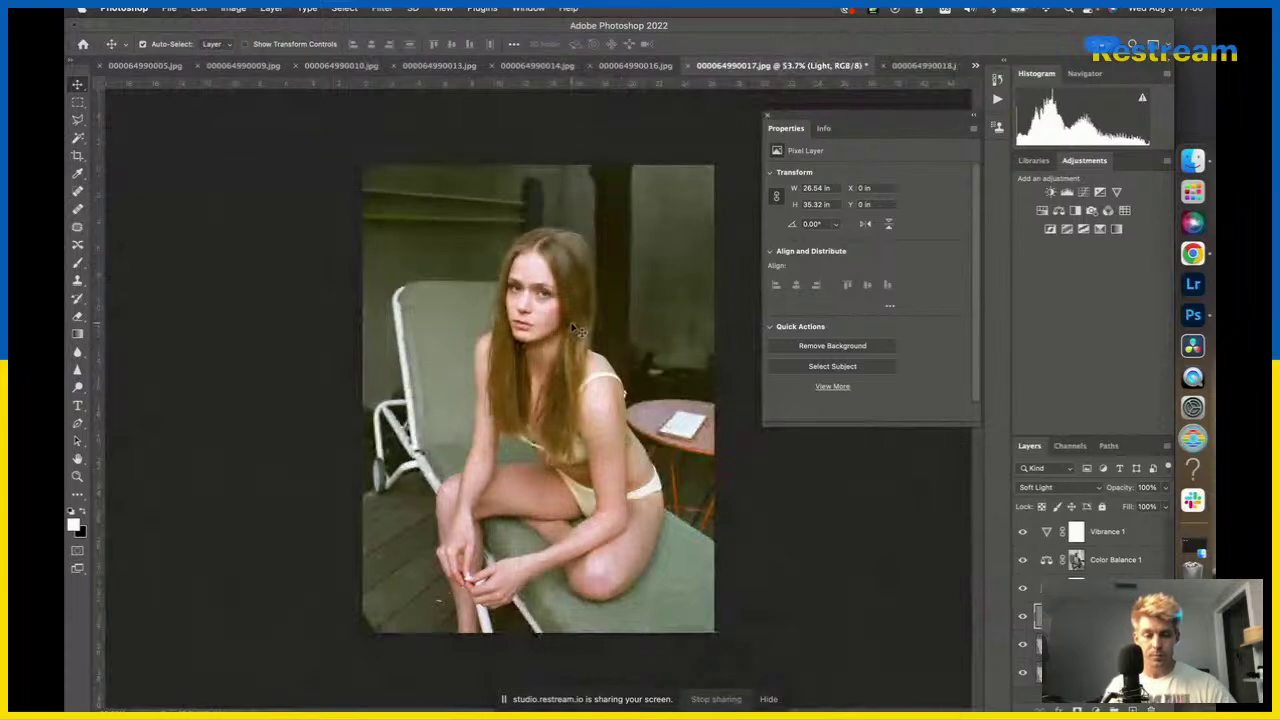
# Add a Curves adjustment above Vibrance 1 and slightly darken the shadows while fine-tuning the highlights on the RGB curve.
pyautogui.click(1120, 531)
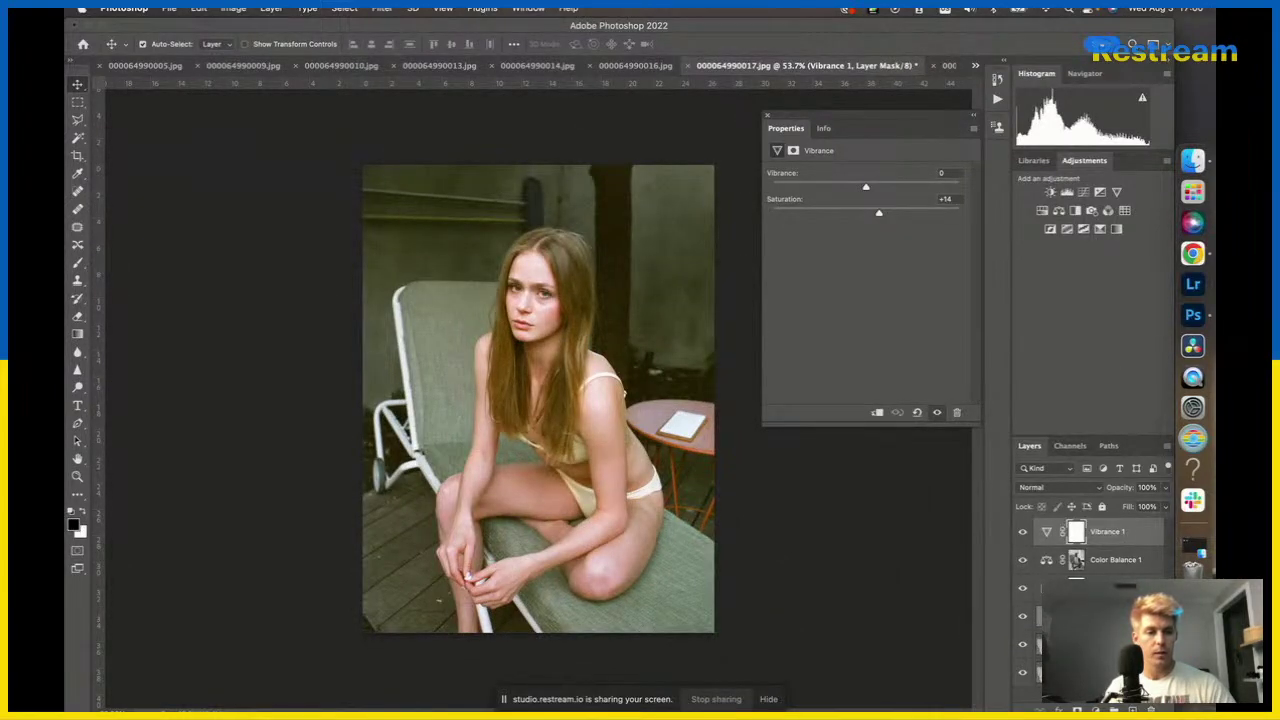
pyautogui.click(1116, 587)
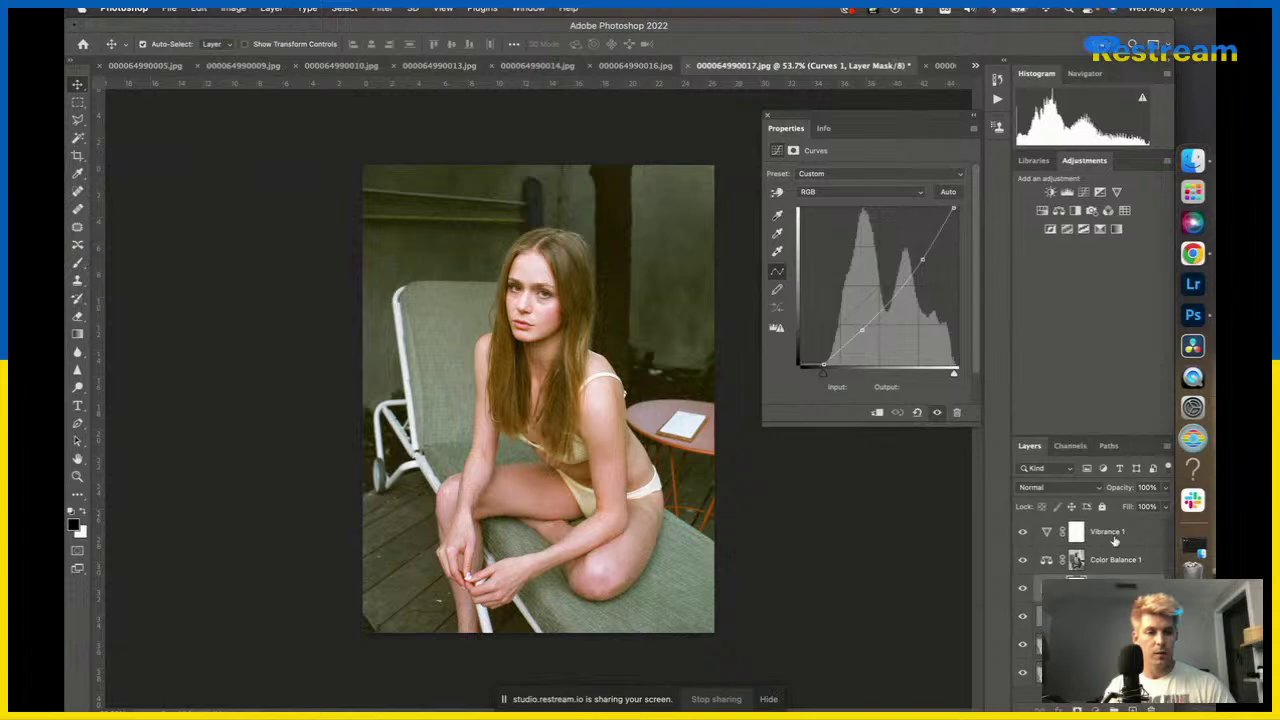
pyautogui.click(1116, 538)
pyautogui.click(1084, 192)
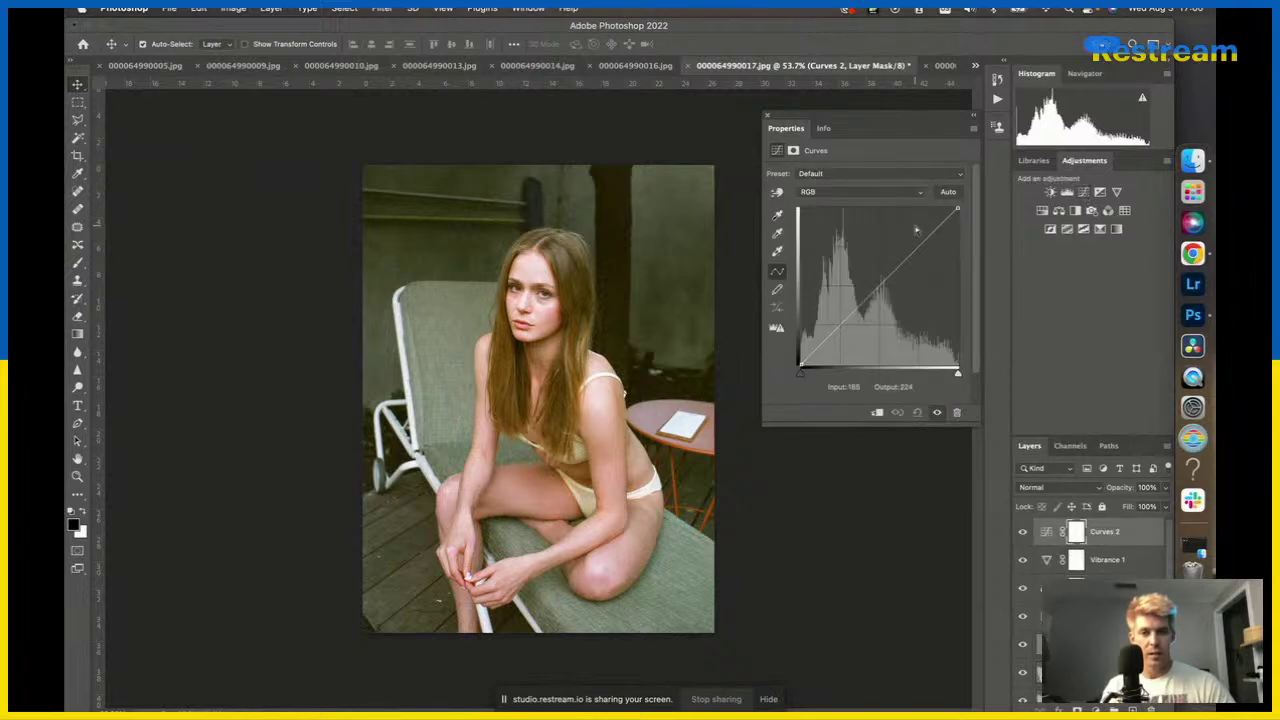
pyautogui.click(838, 328)
pyautogui.moveTo(906, 258); pyautogui.dragTo(907, 251)
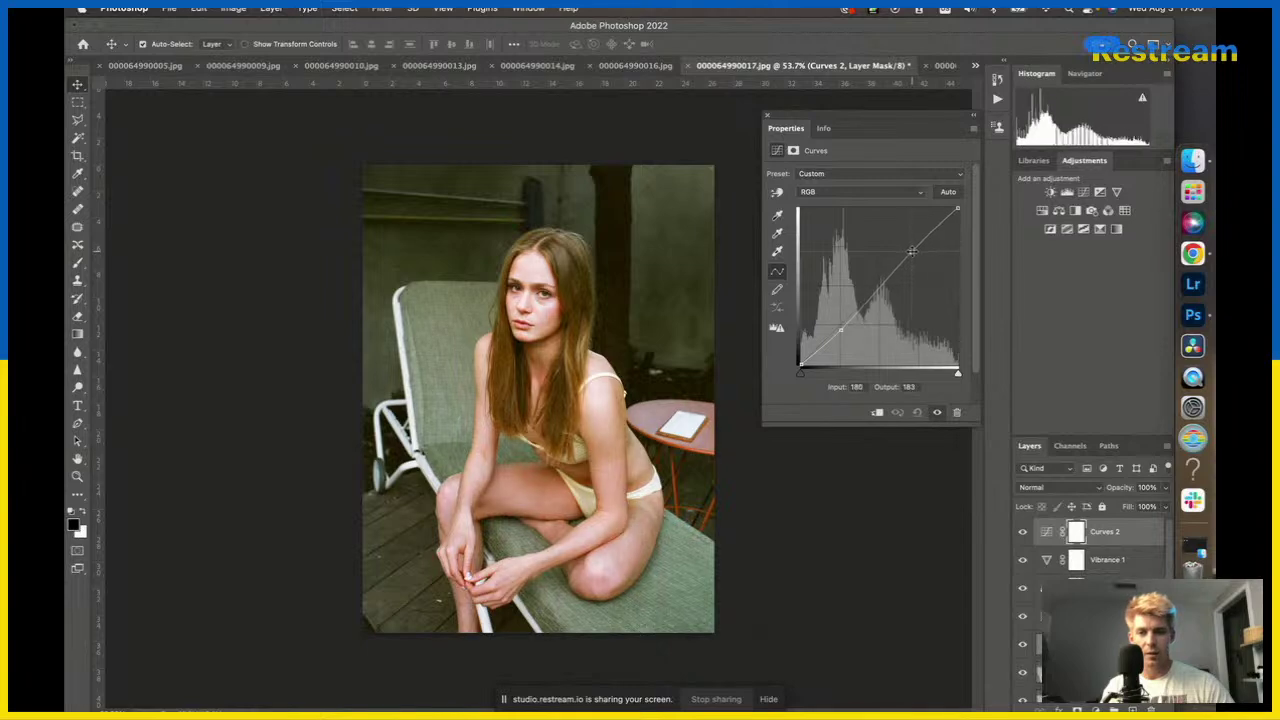
pyautogui.click(842, 326)
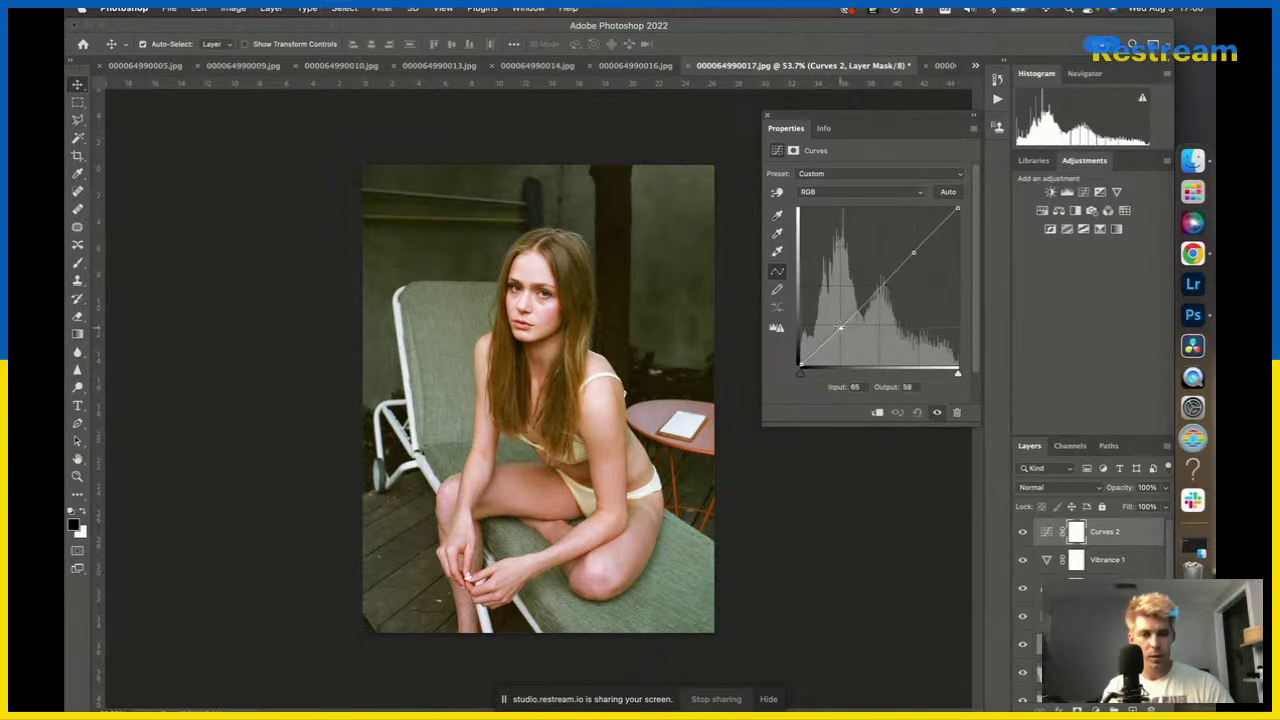
# Compare the portrait's colour and contrast with the finished photo 000064990016.jpg.
pyautogui.click(638, 65)
pyautogui.click(882, 66)
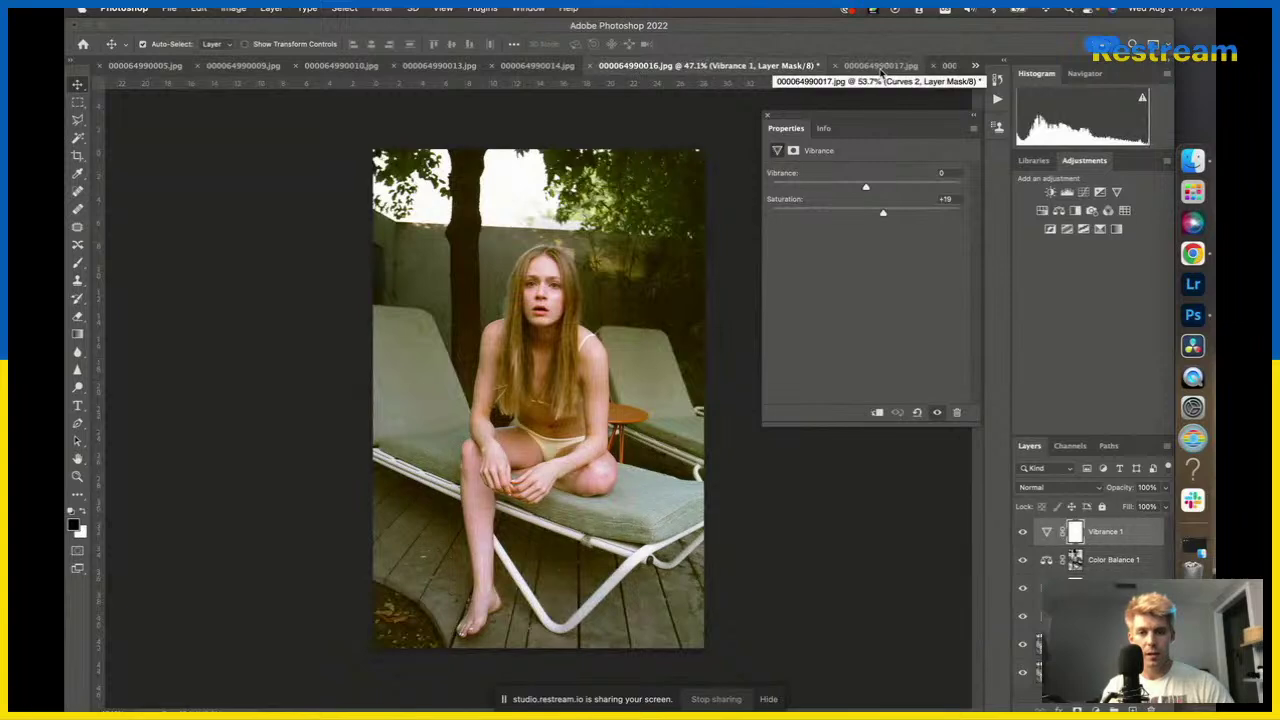
pyautogui.click(655, 66)
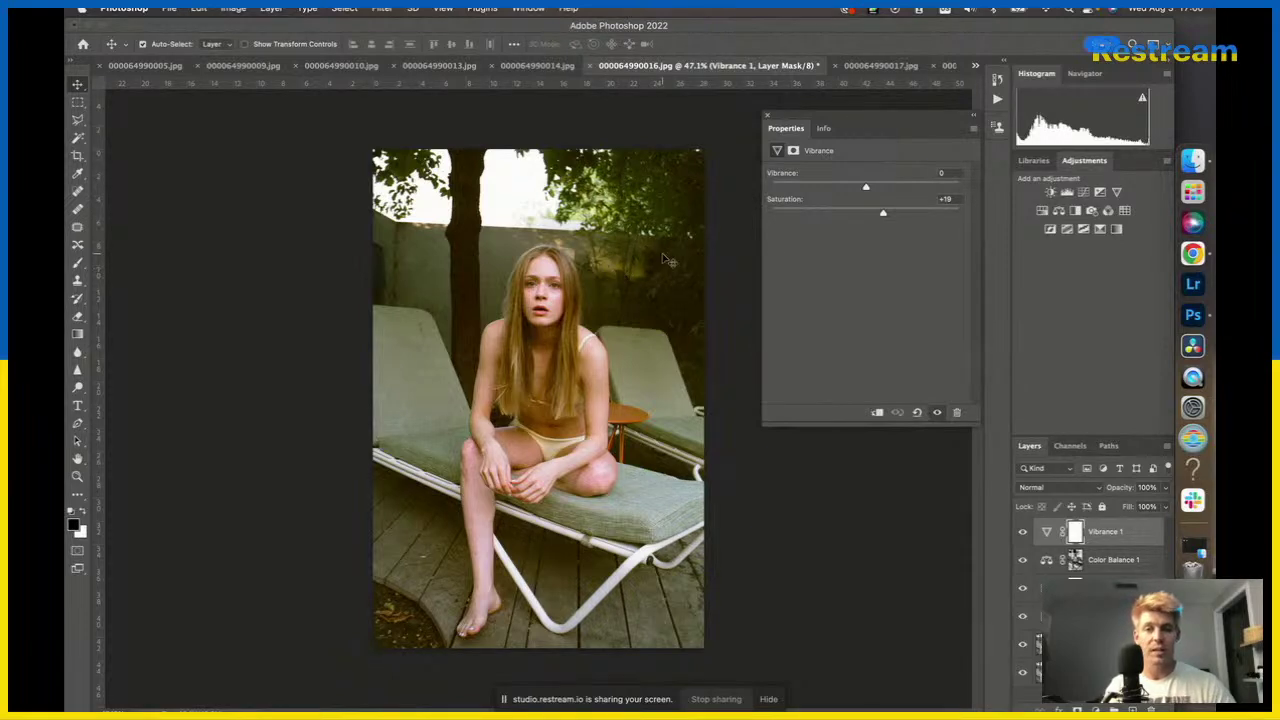
pyautogui.click(863, 68)
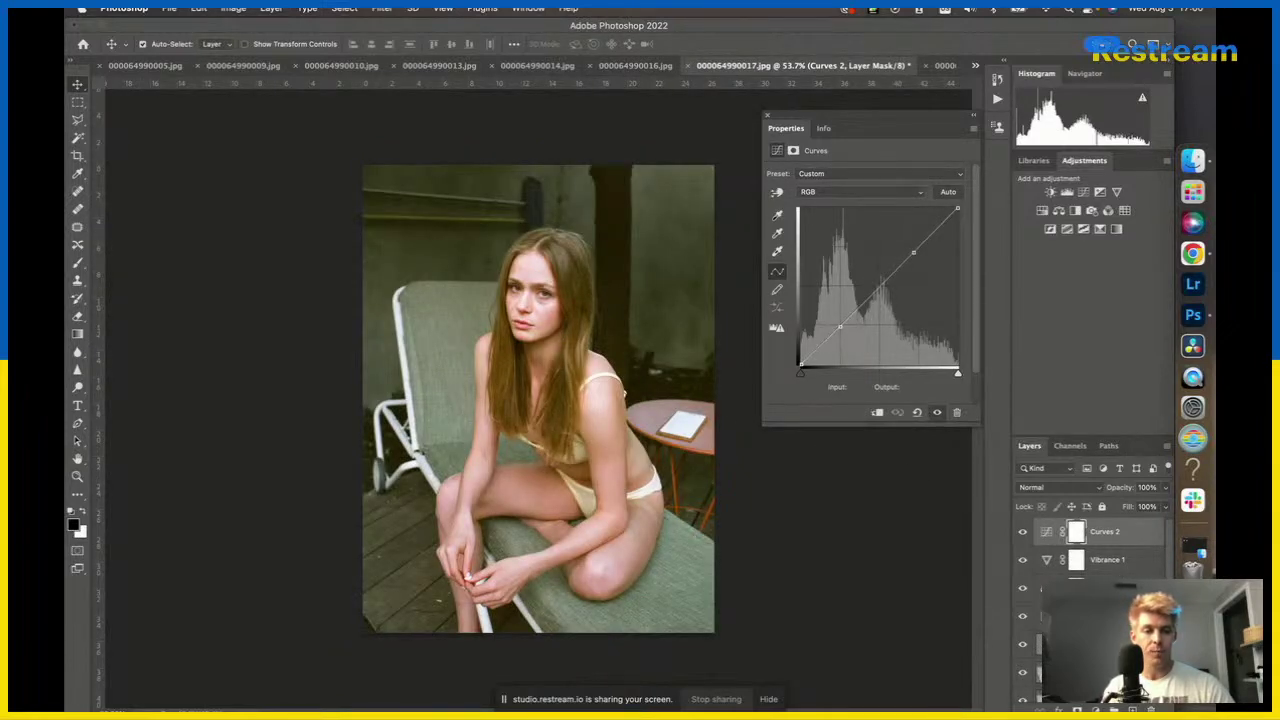
# Add a Curves adjustment above Curves 1 and, in the Blue channel, set the midpoint to input 133, output 129 and the black point to input 7.
pyautogui.click(1118, 587)
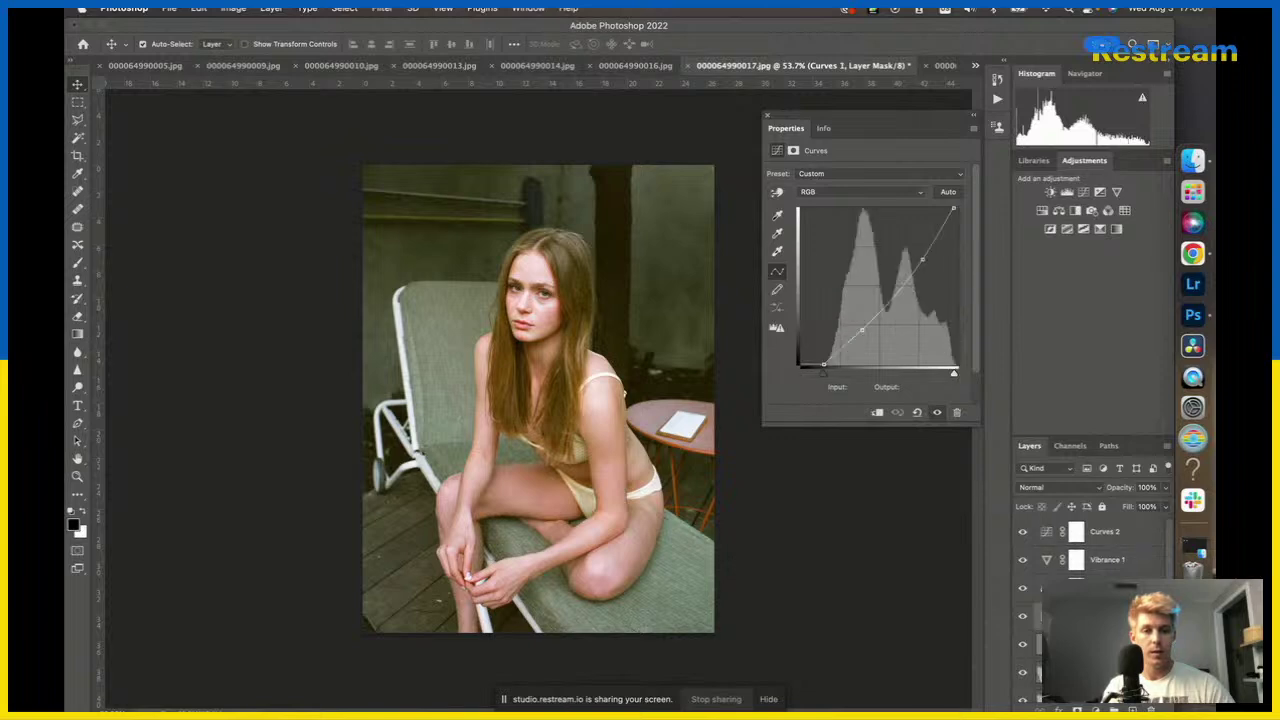
pyautogui.click(1085, 74)
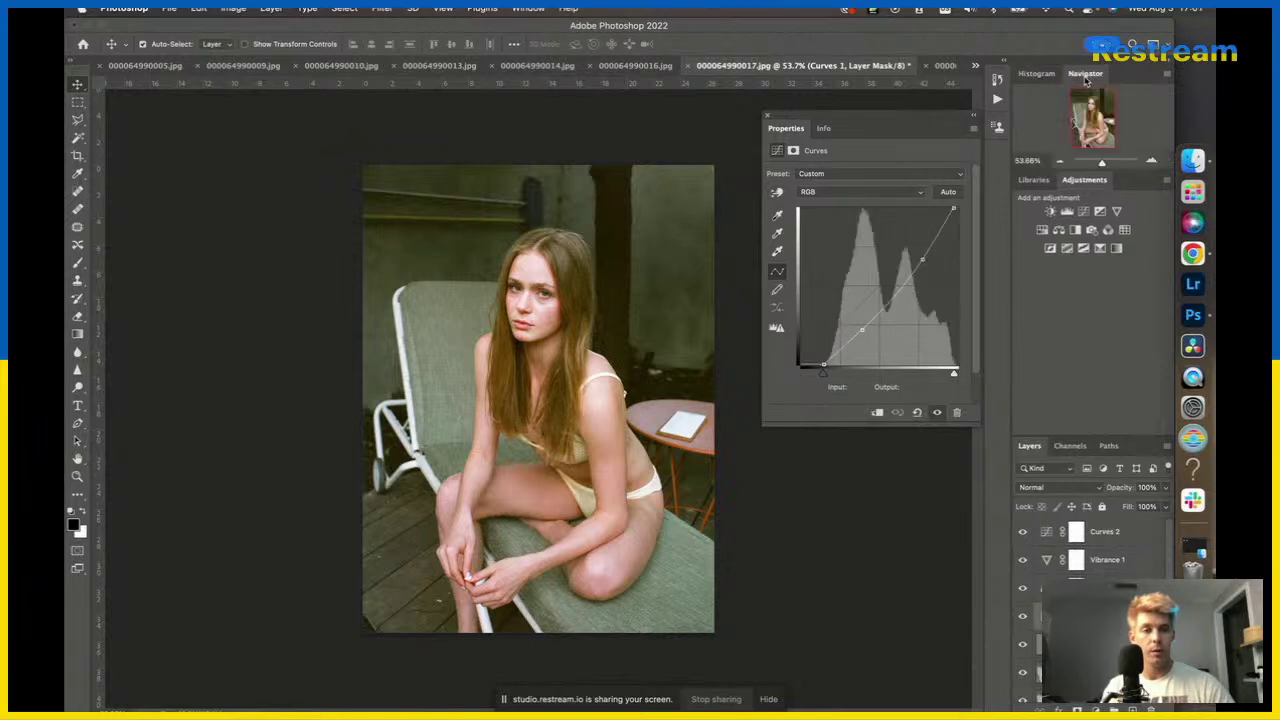
pyautogui.click(1083, 211)
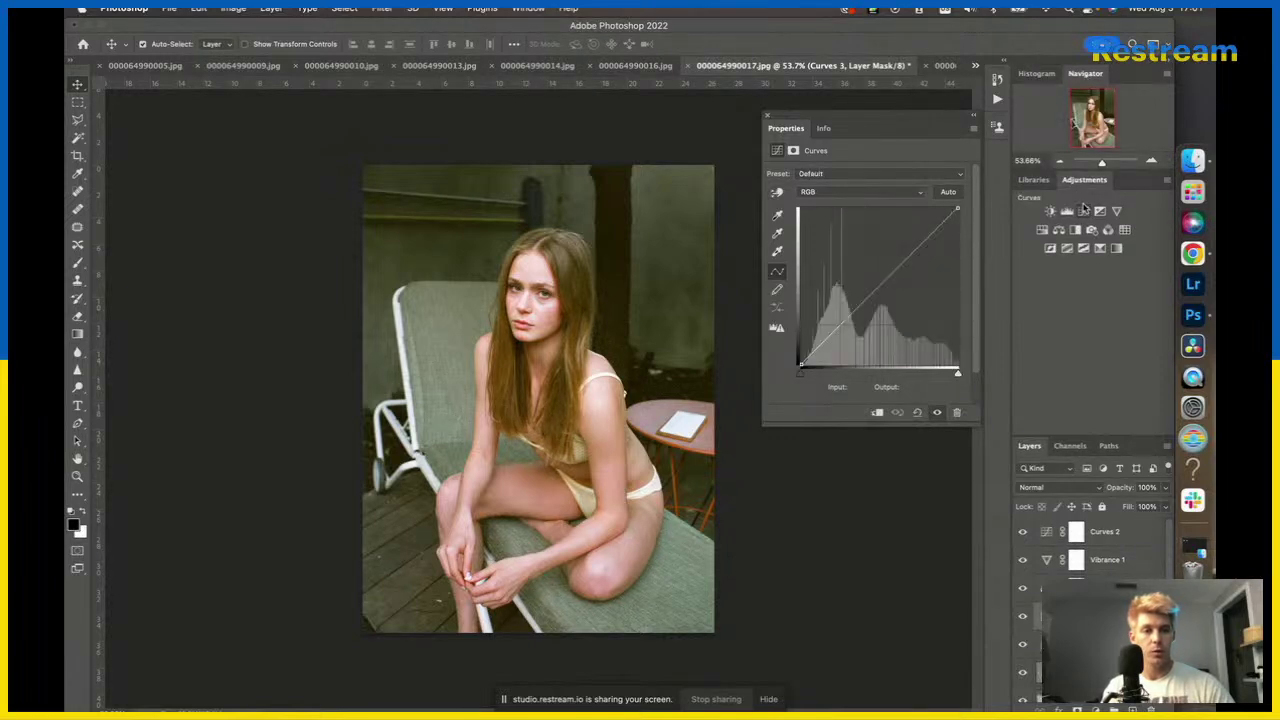
pyautogui.click(865, 193)
pyautogui.click(860, 229)
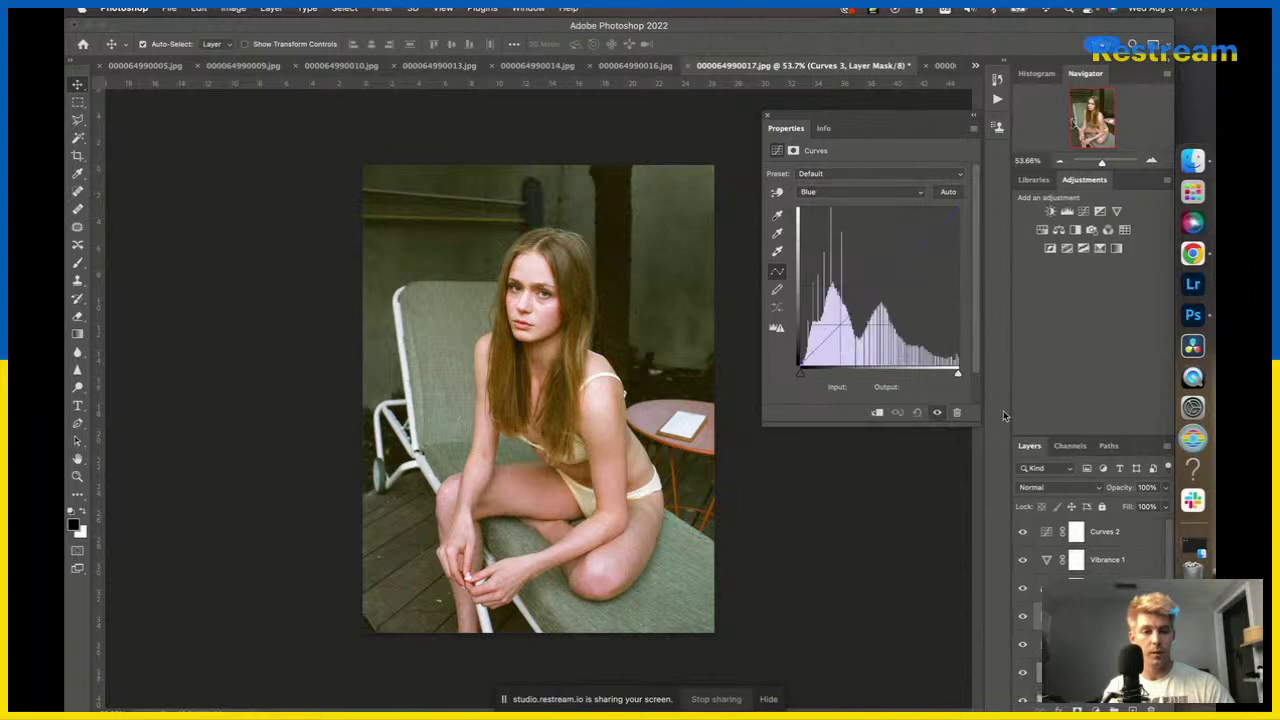
pyautogui.moveTo(877, 287); pyautogui.dragTo(877, 291)
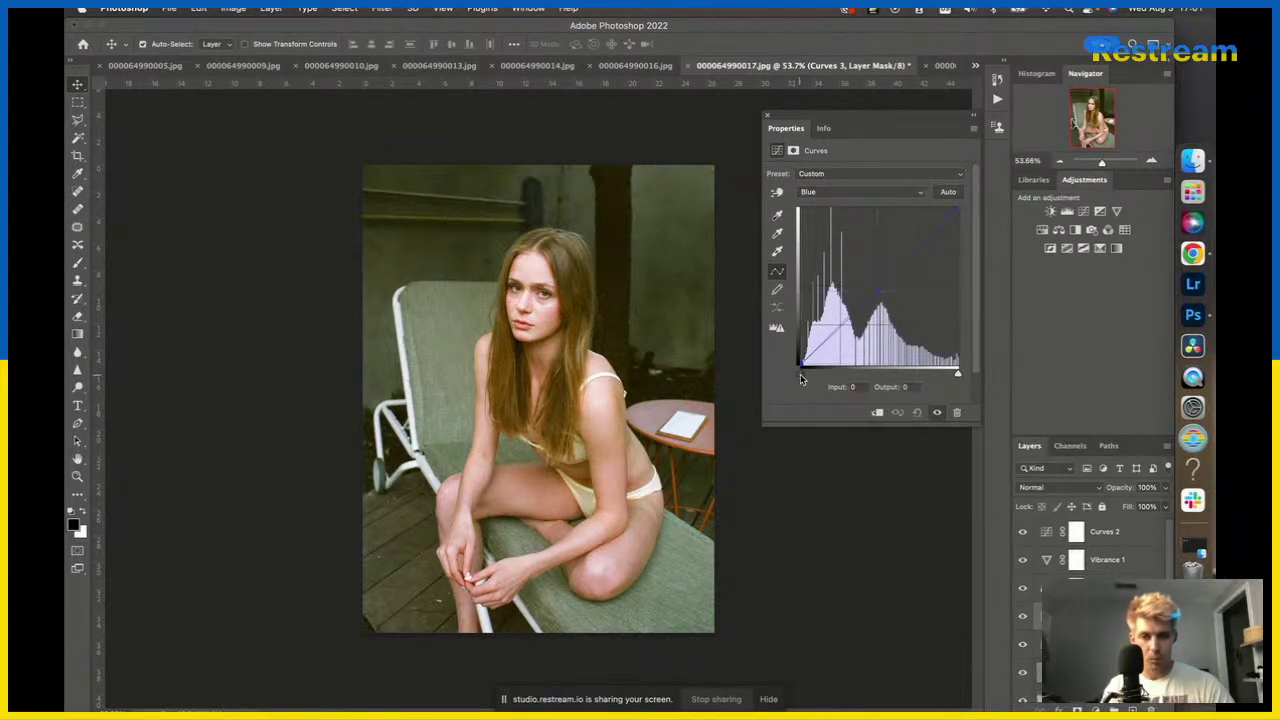
pyautogui.moveTo(801, 375); pyautogui.dragTo(805, 377)
pyautogui.moveTo(876, 292); pyautogui.dragTo(884, 284)
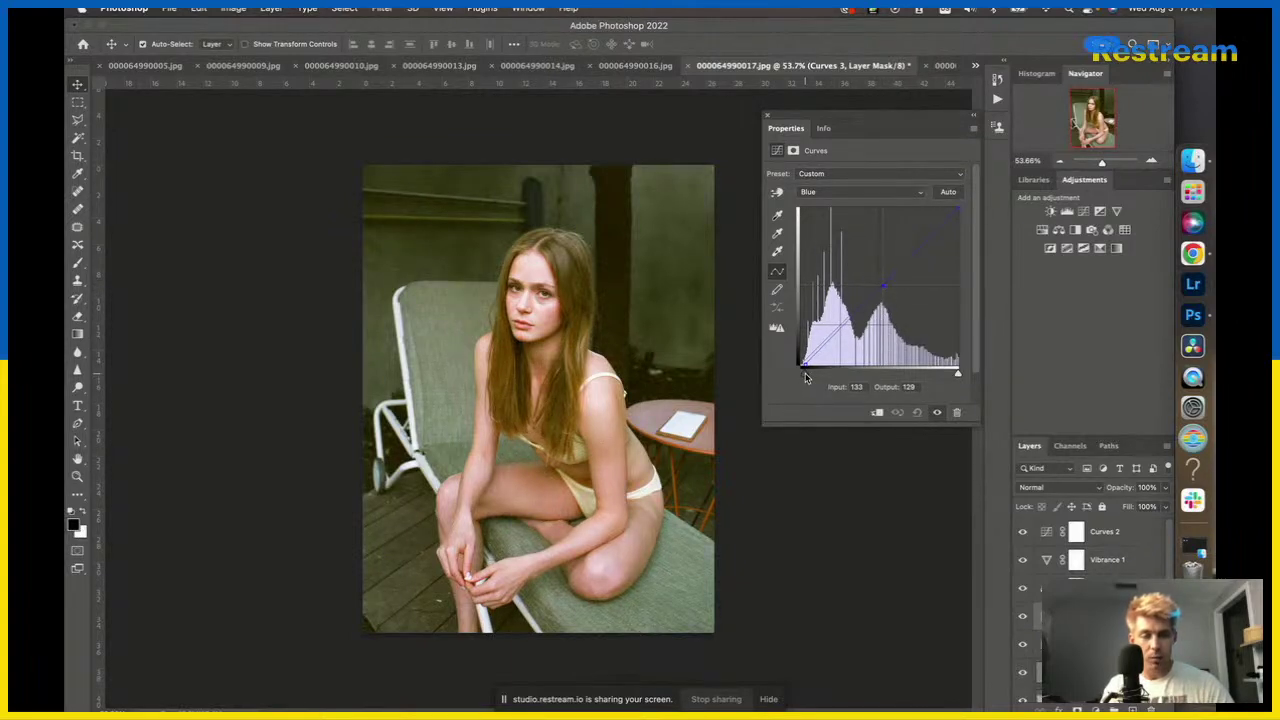
pyautogui.moveTo(806, 377); pyautogui.dragTo(806, 374)
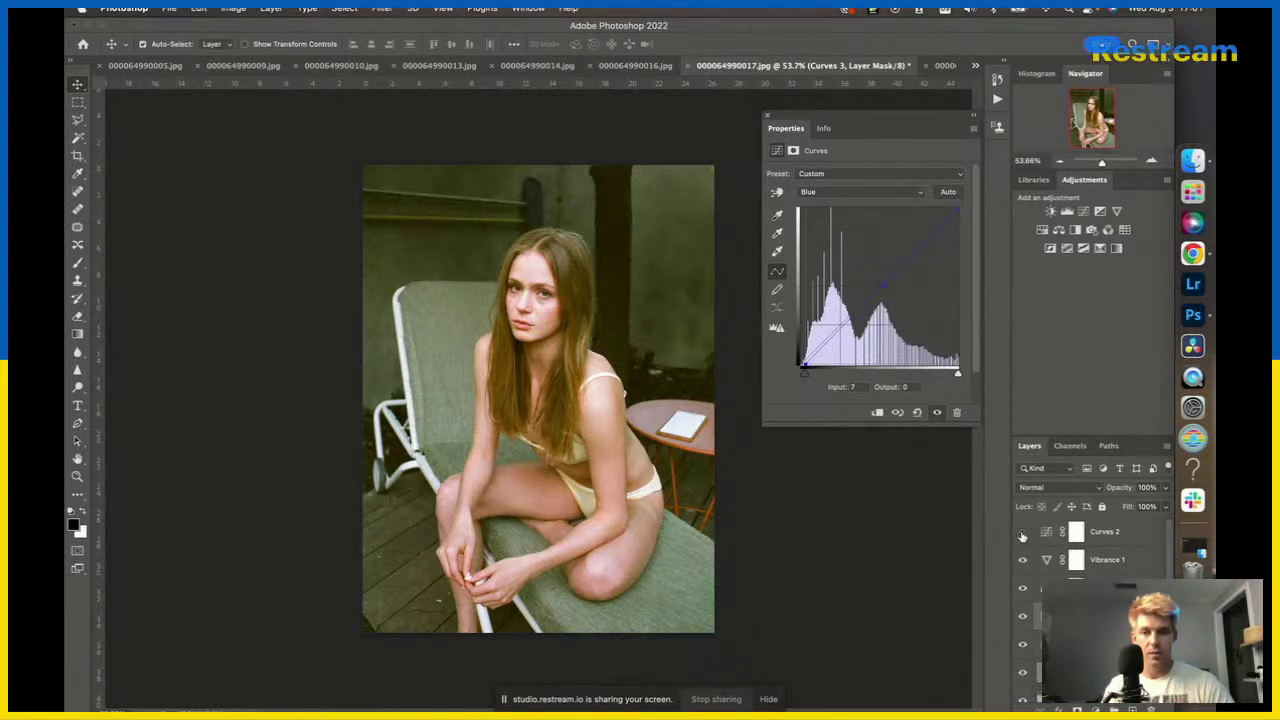
# Discard the Curves 2 adjustment from the top of the layer stack and reselect Curves 3.
pyautogui.press('super+z')
pyautogui.press('super+z')
pyautogui.press('super+z')
pyautogui.press('super+z')
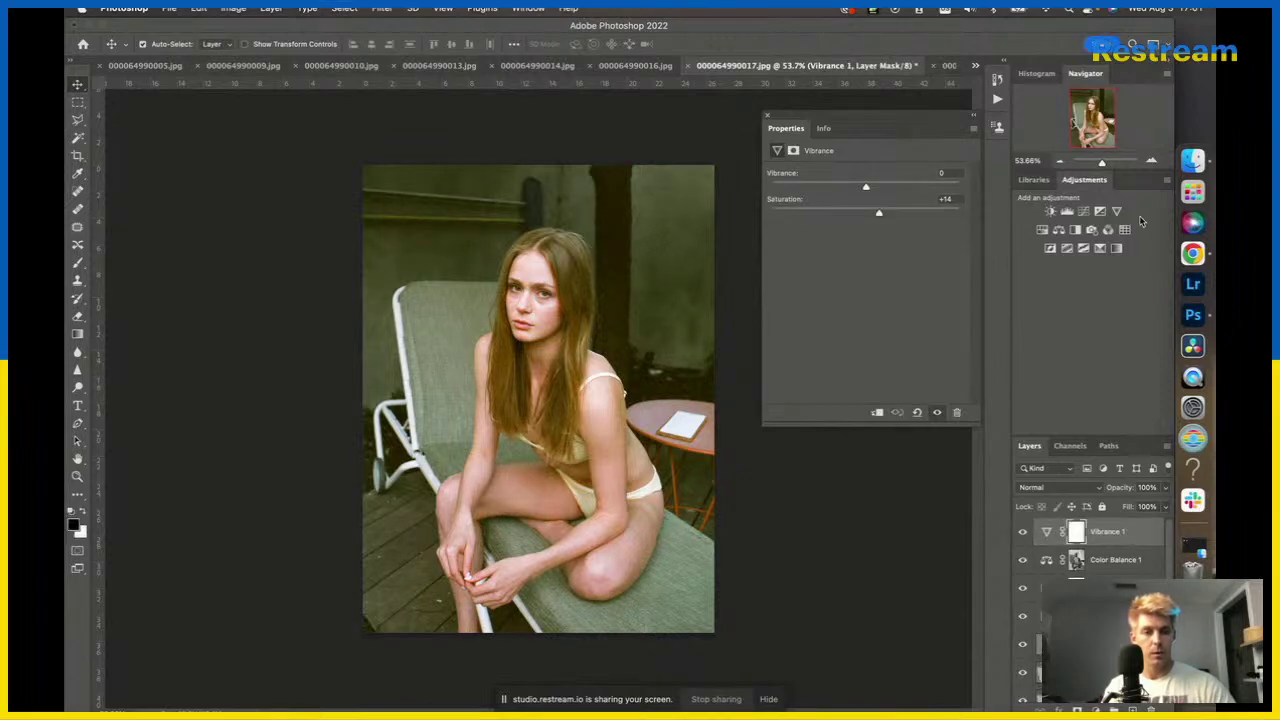
pyautogui.click(1067, 211)
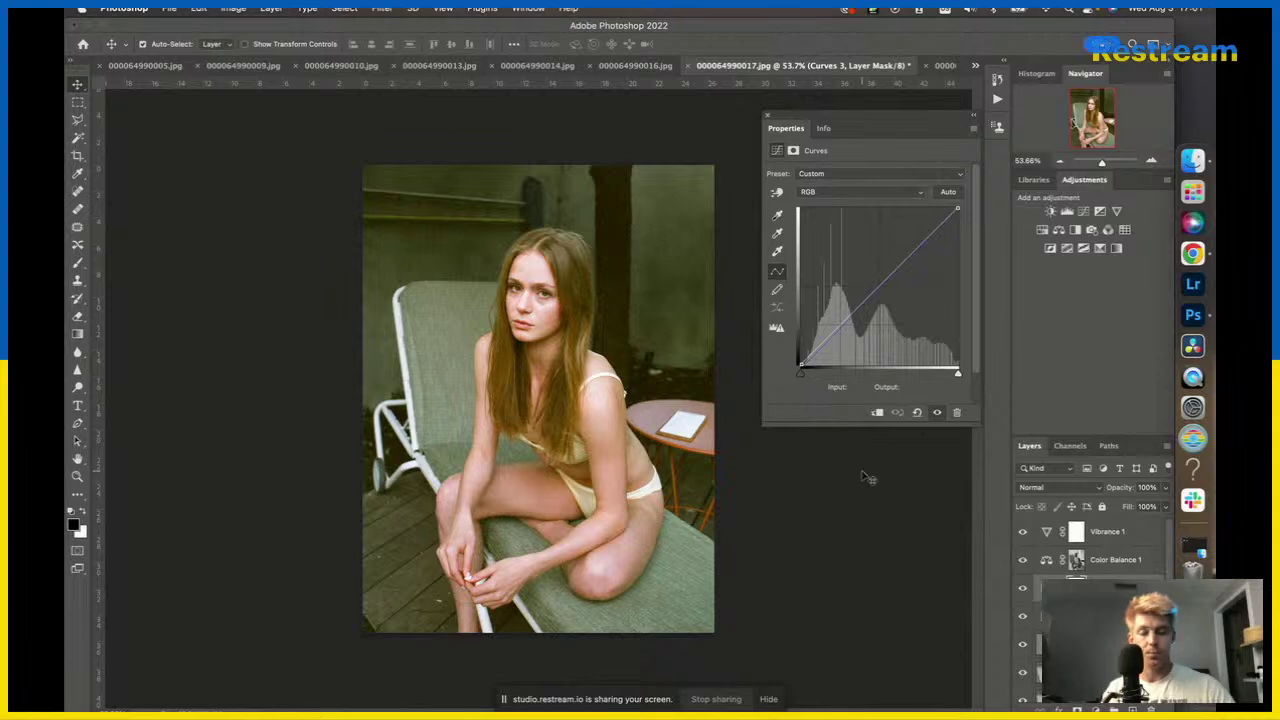
# Review the unedited photo 000064990018.jpg in full.
pyautogui.click(945, 66)
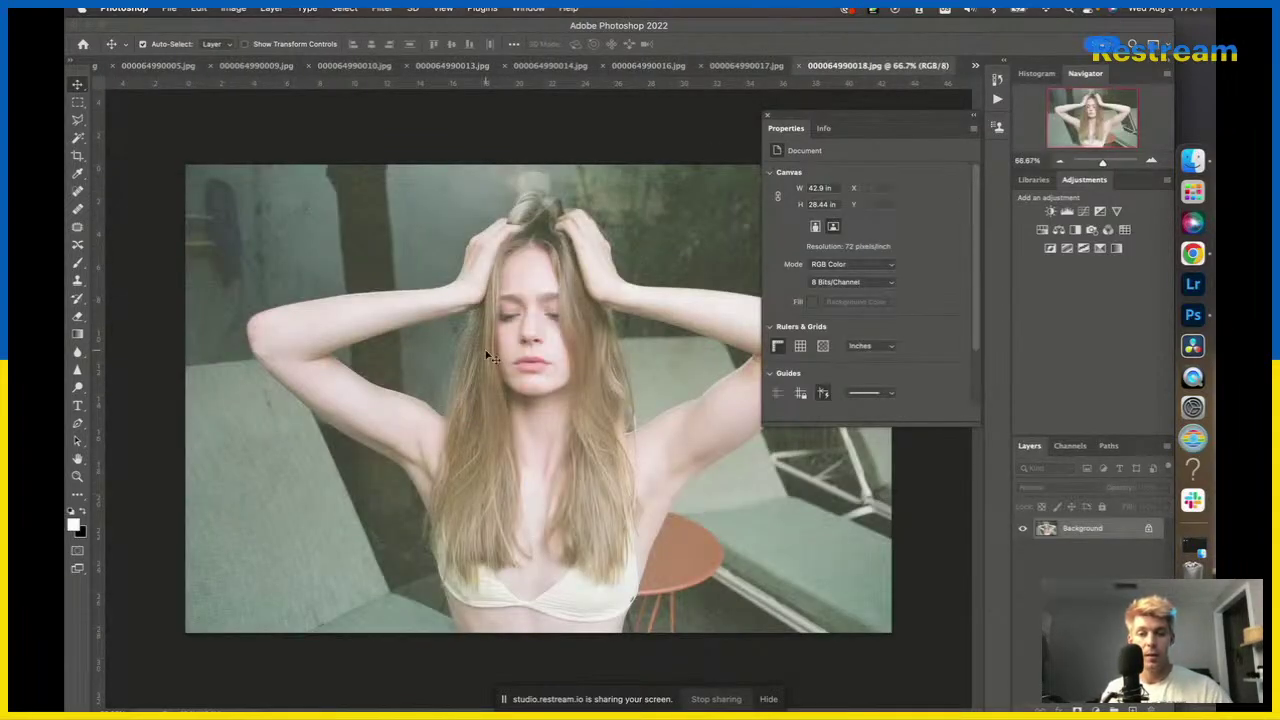
pyautogui.scroll(-2, 492, 358)
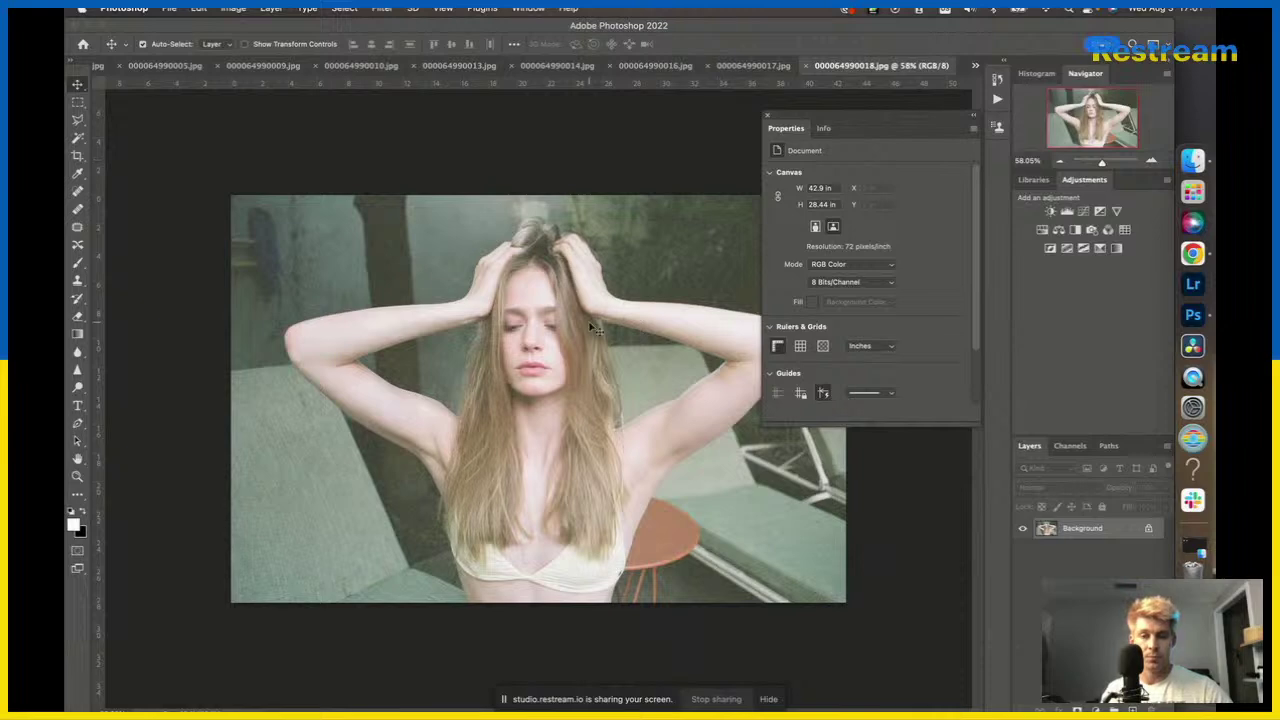
pyautogui.scroll(-2, 730, 175)
pyautogui.scroll(1, 765, 205)
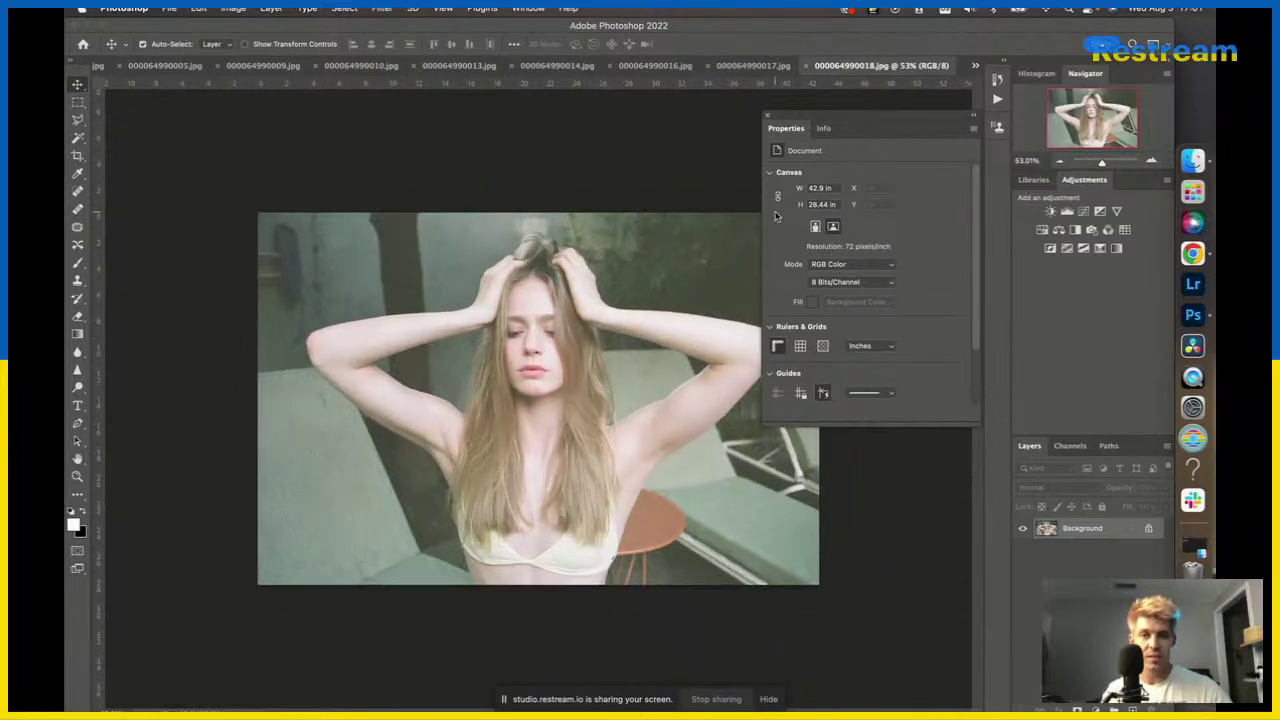
# Duplicate the adjustment layers of 000064990017.jpg, from Vibrance 1 down to Curves 1, into the document 000064990018.jpg.
pyautogui.click(750, 66)
pyautogui.scroll(-1, 1046, 535)
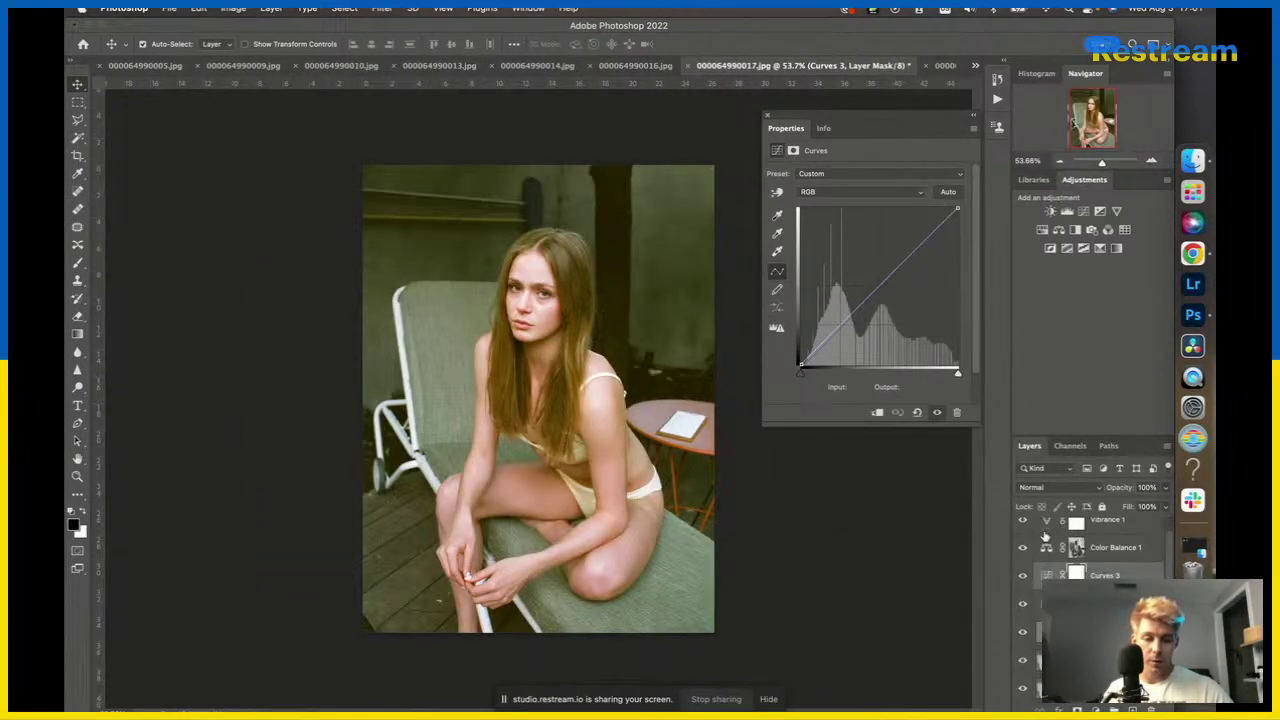
pyautogui.click(1100, 632)
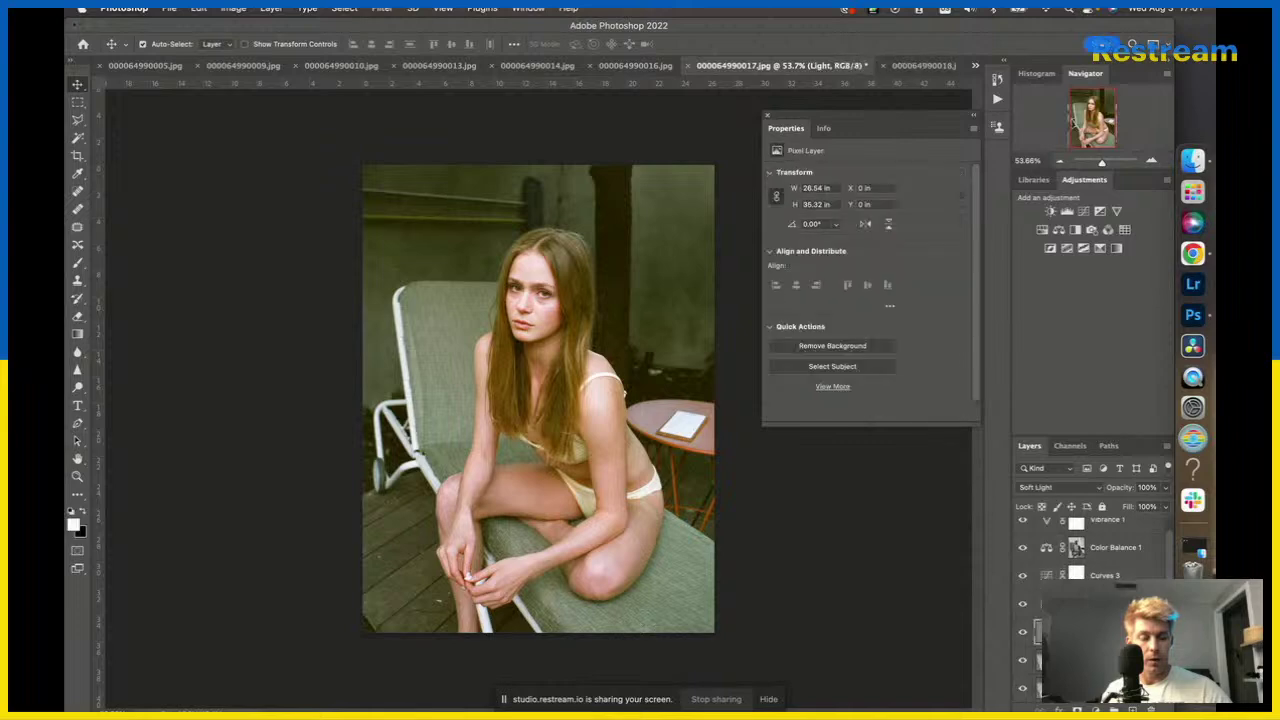
pyautogui.scroll(1, 1100, 612)
pyautogui.click(1100, 614)
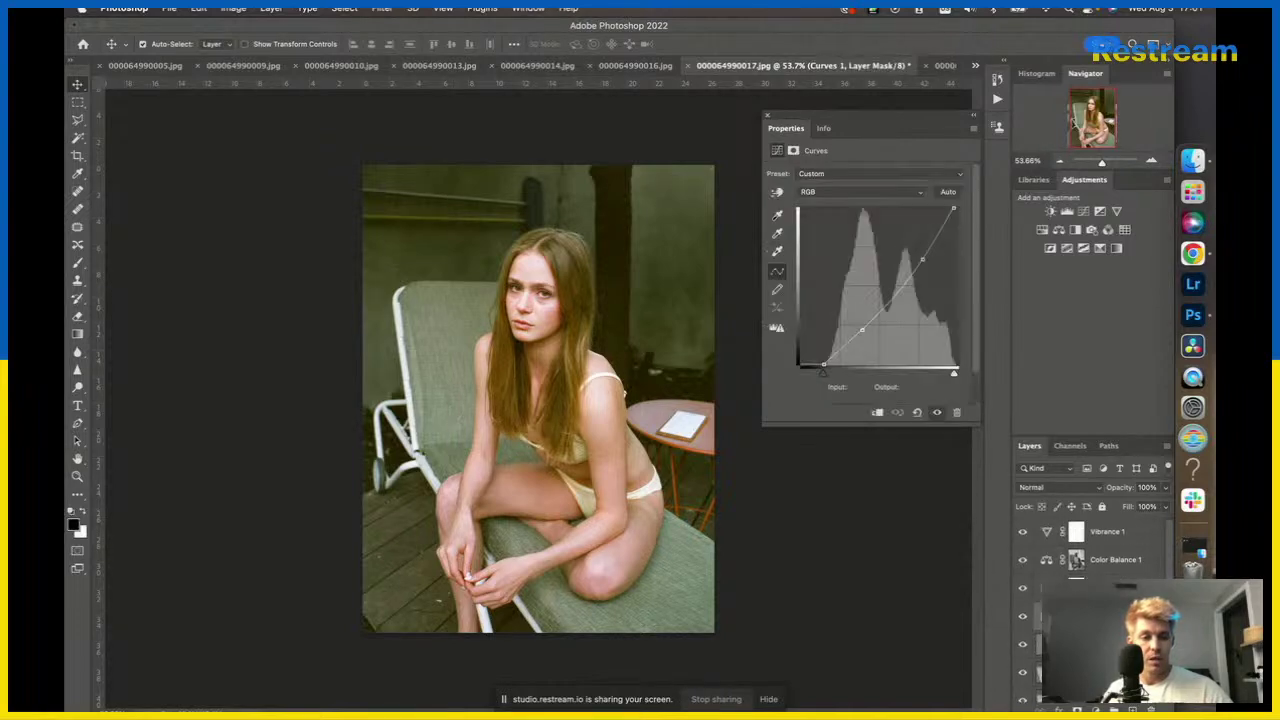
pyautogui.click(1108, 527)
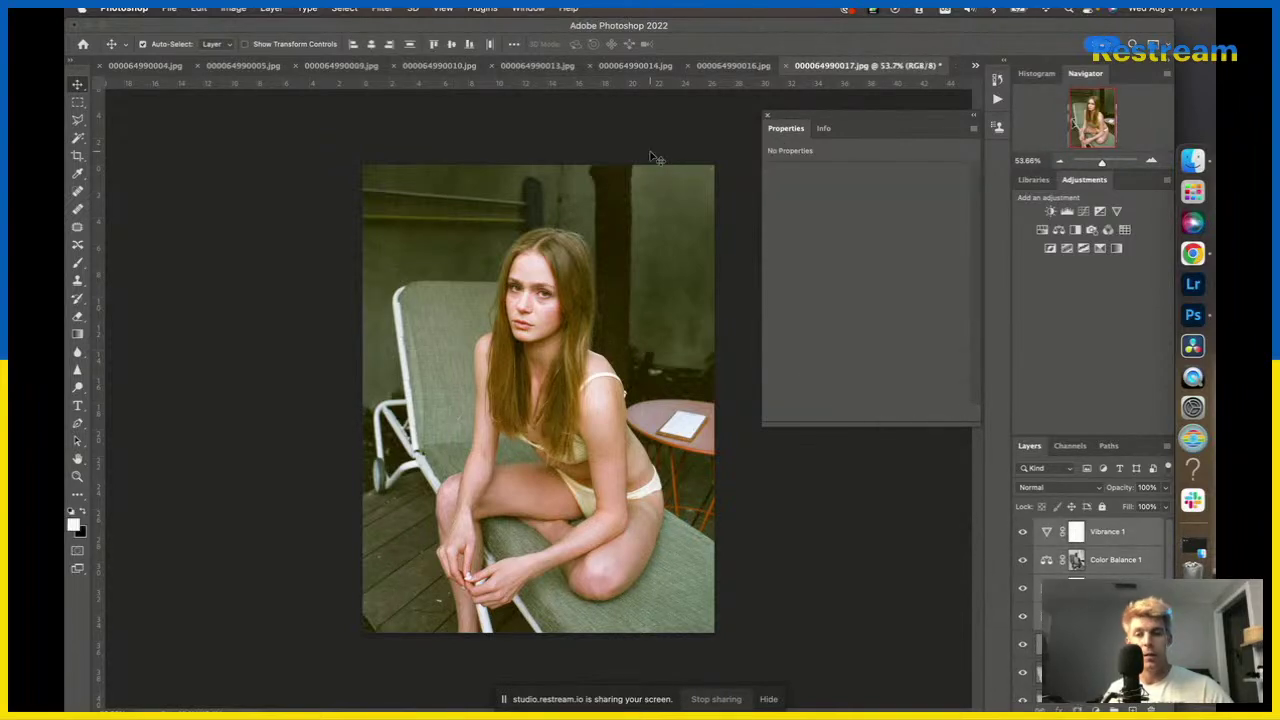
pyautogui.click(270, 11)
pyautogui.click(341, 63)
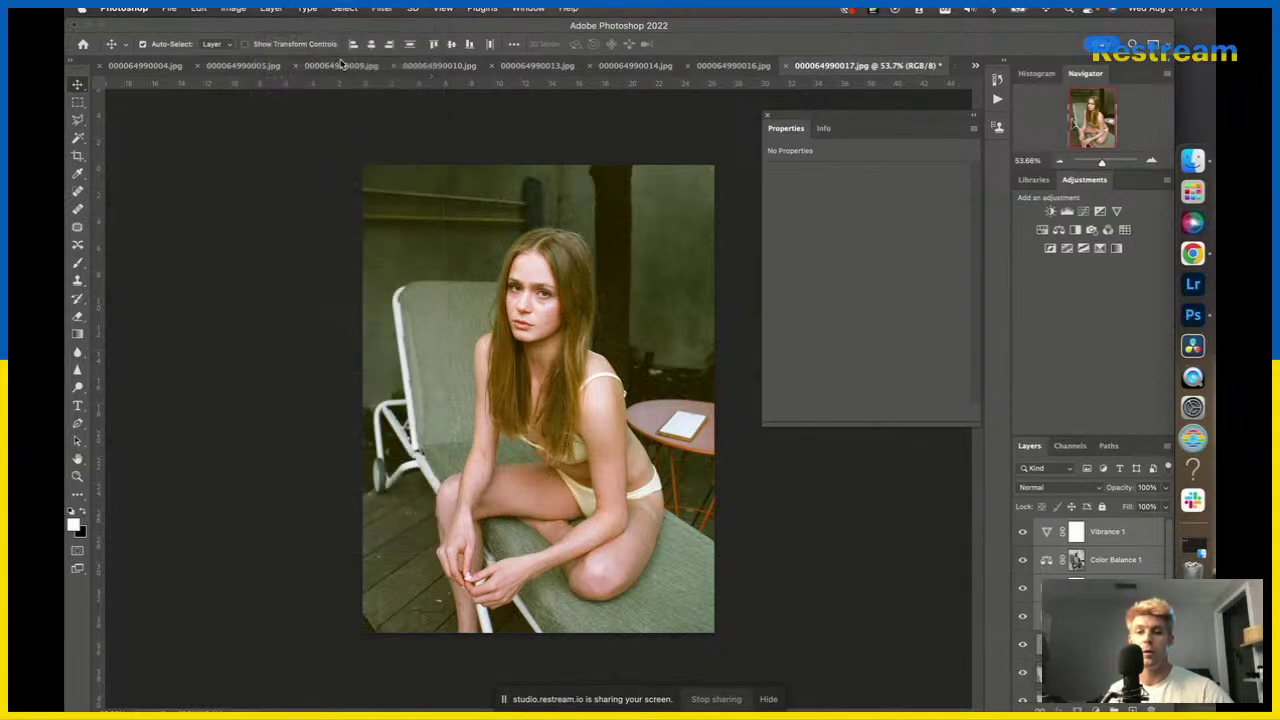
pyautogui.click(608, 334)
pyautogui.click(602, 352)
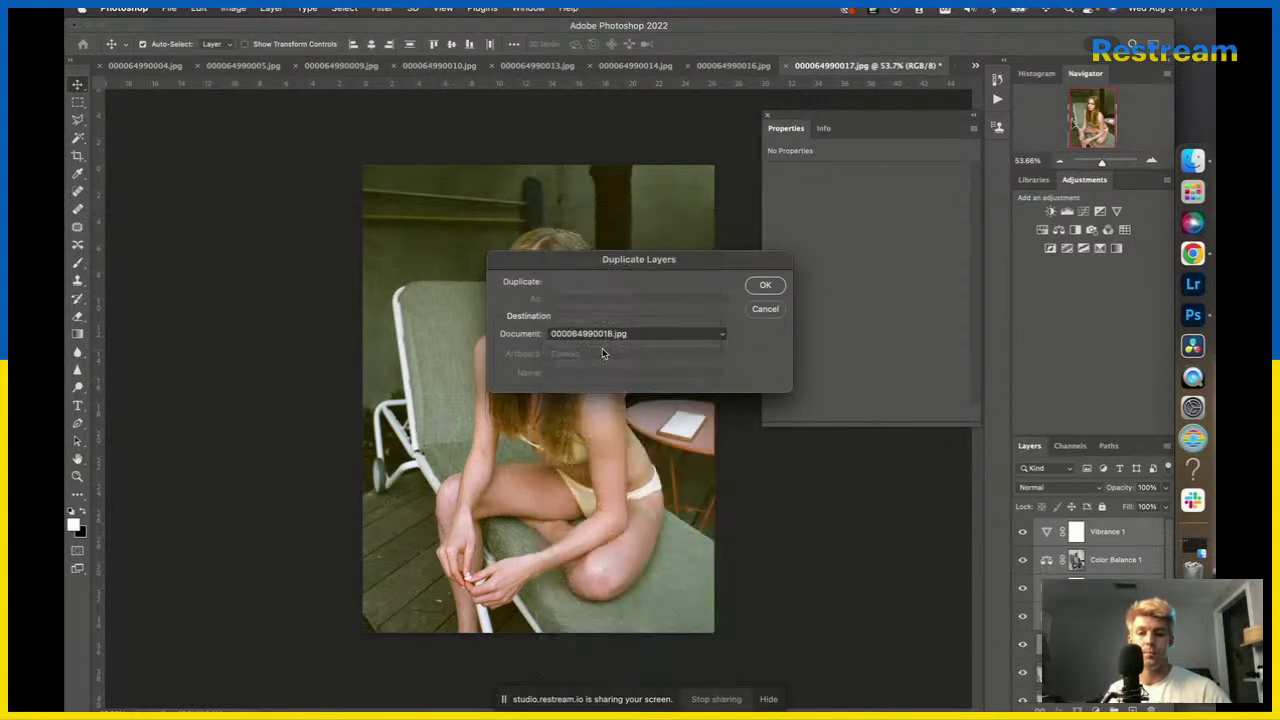
pyautogui.press('Return')
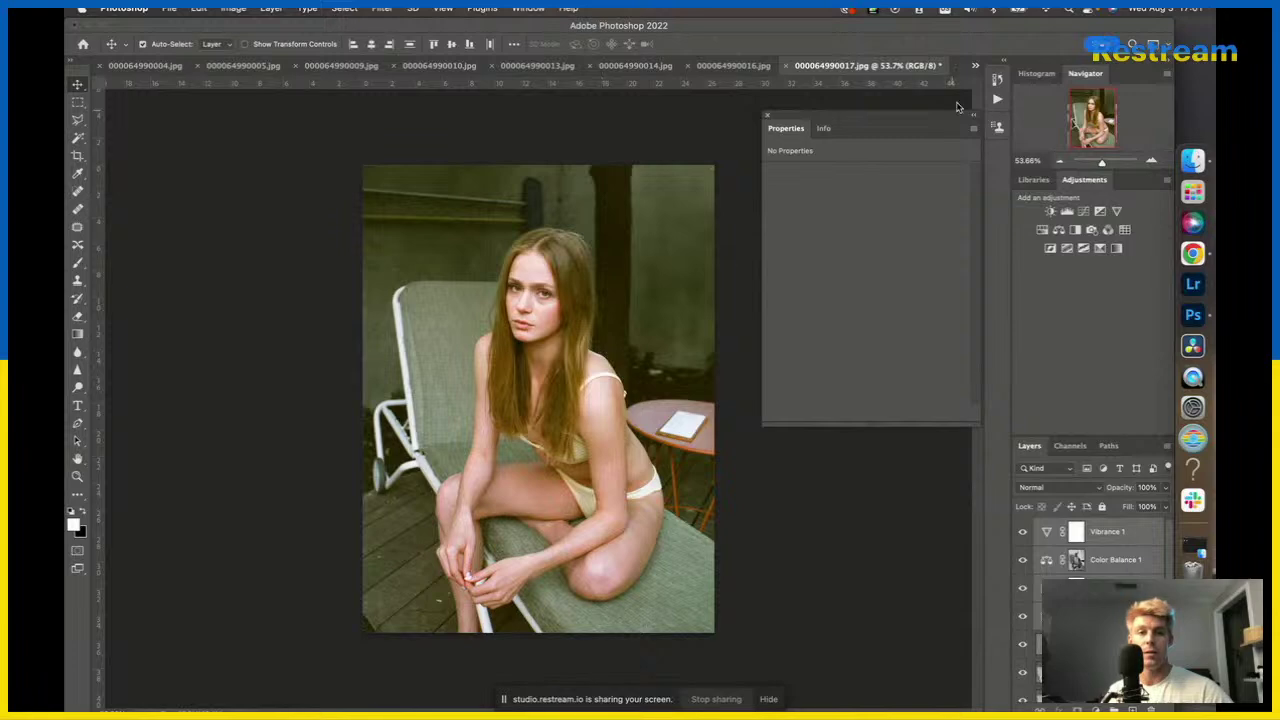
# Switch to 000064990018.jpg and close the Properties panel to clear the view of the photo.
pyautogui.click(975, 65)
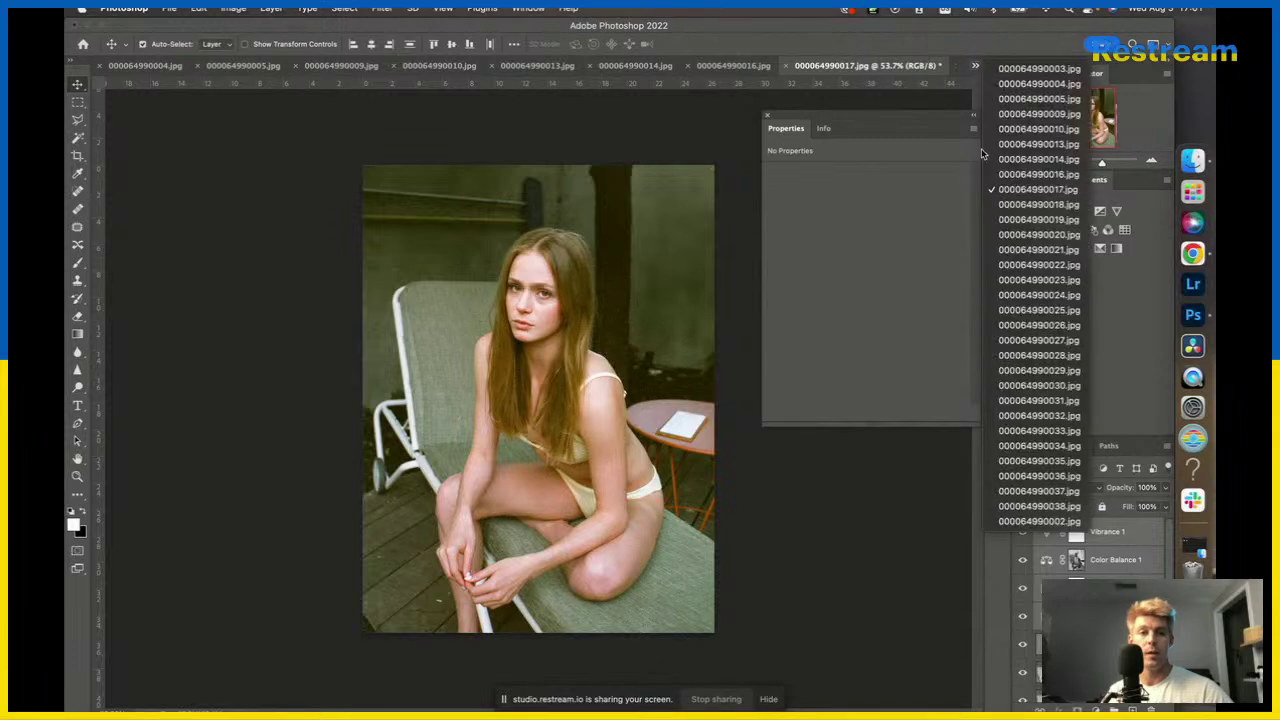
pyautogui.click(1038, 204)
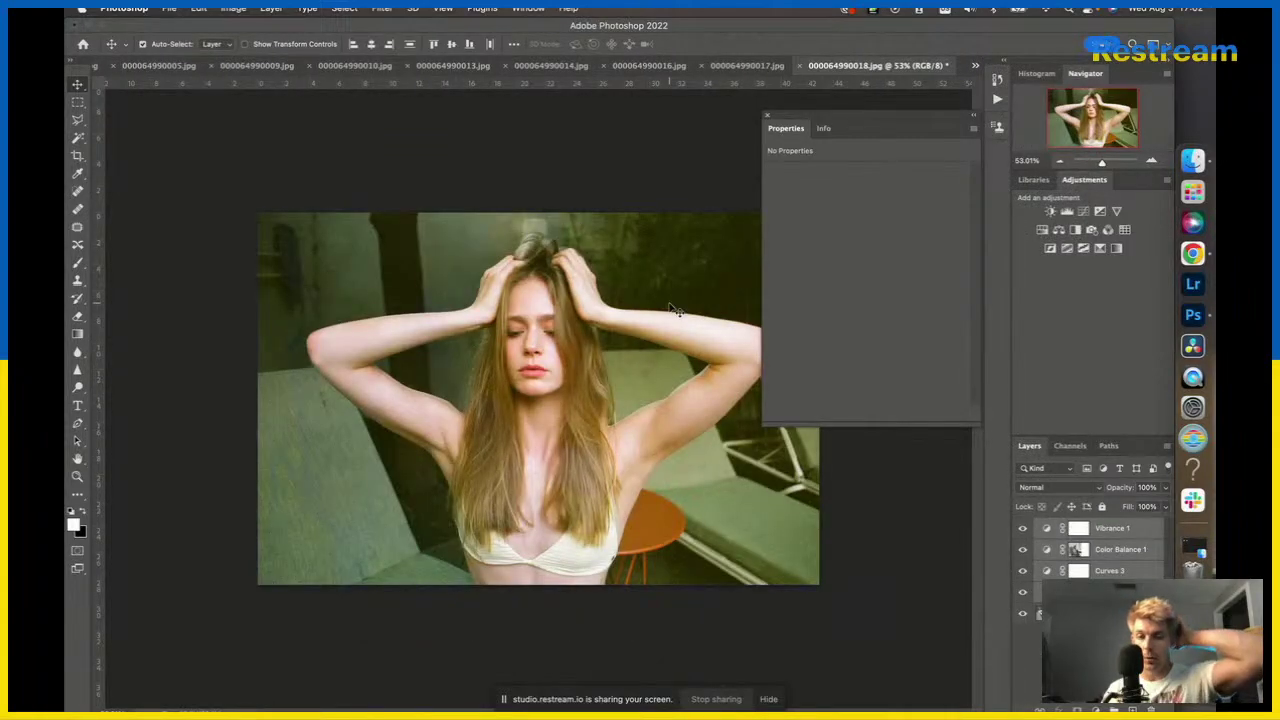
pyautogui.click(767, 116)
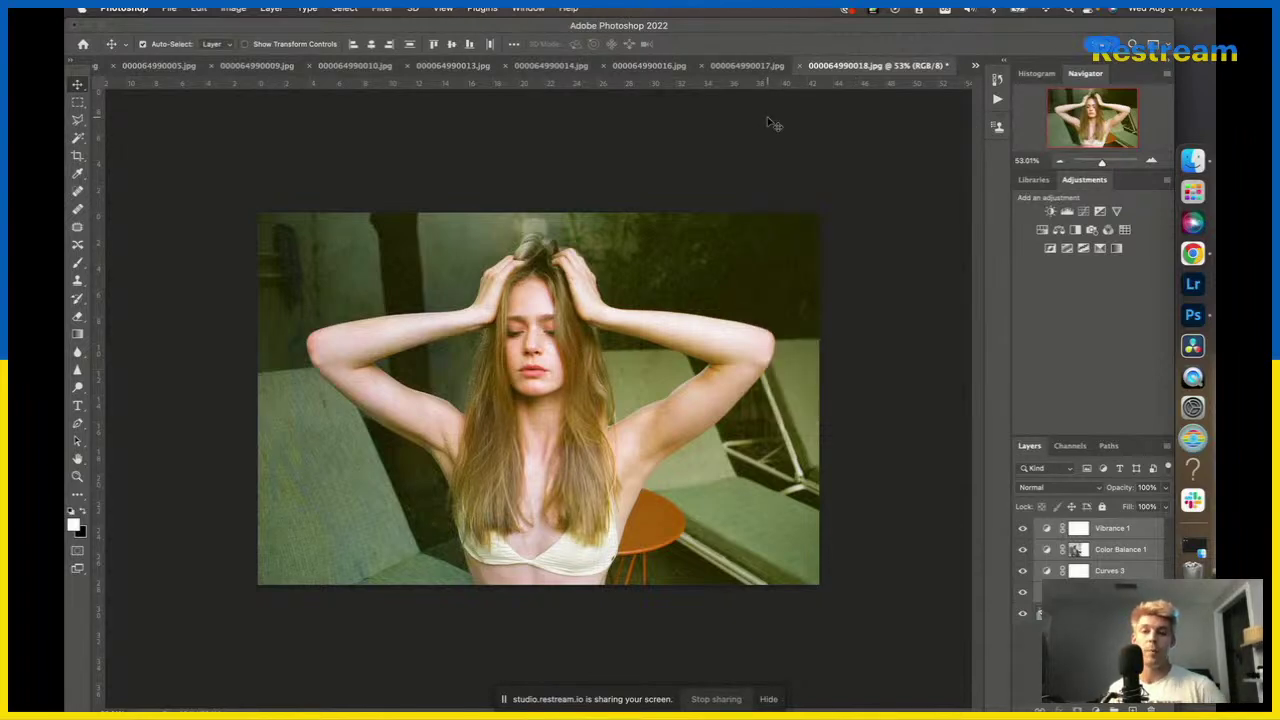
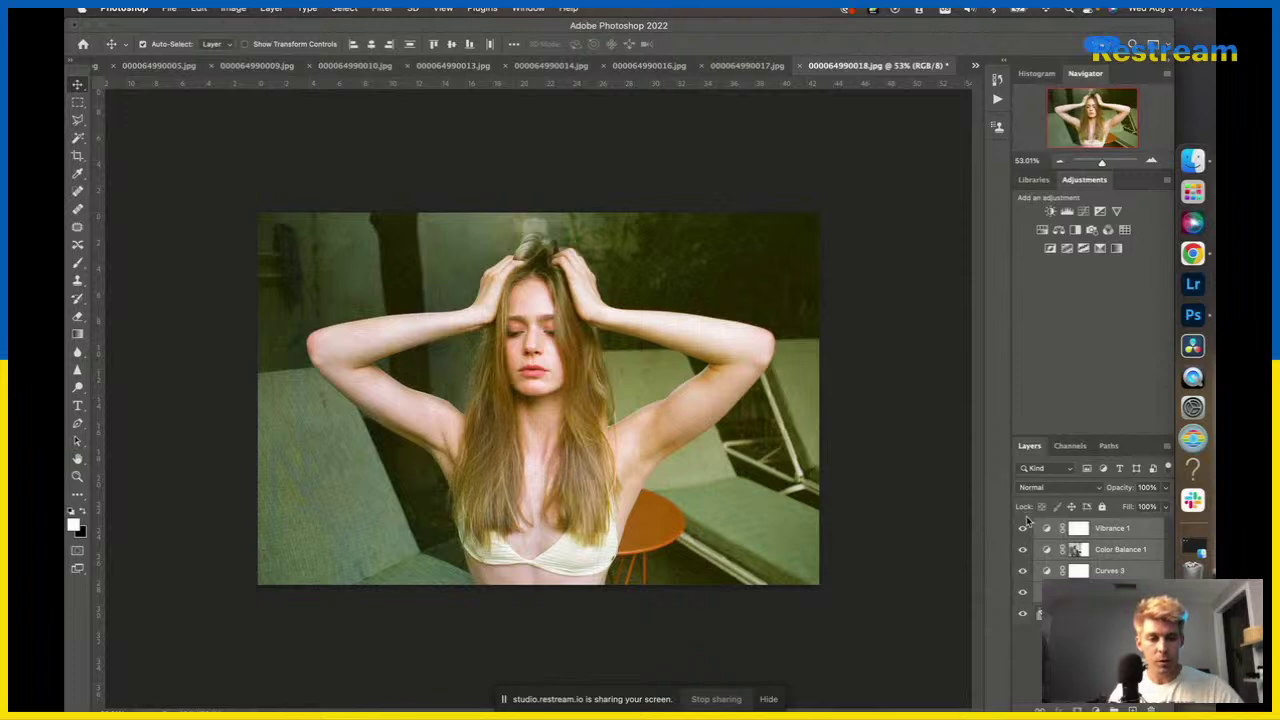
# Paint the whole Color Balance 1 mask white with a 2800 px brush at 100% flow.
pyautogui.click(1079, 551)
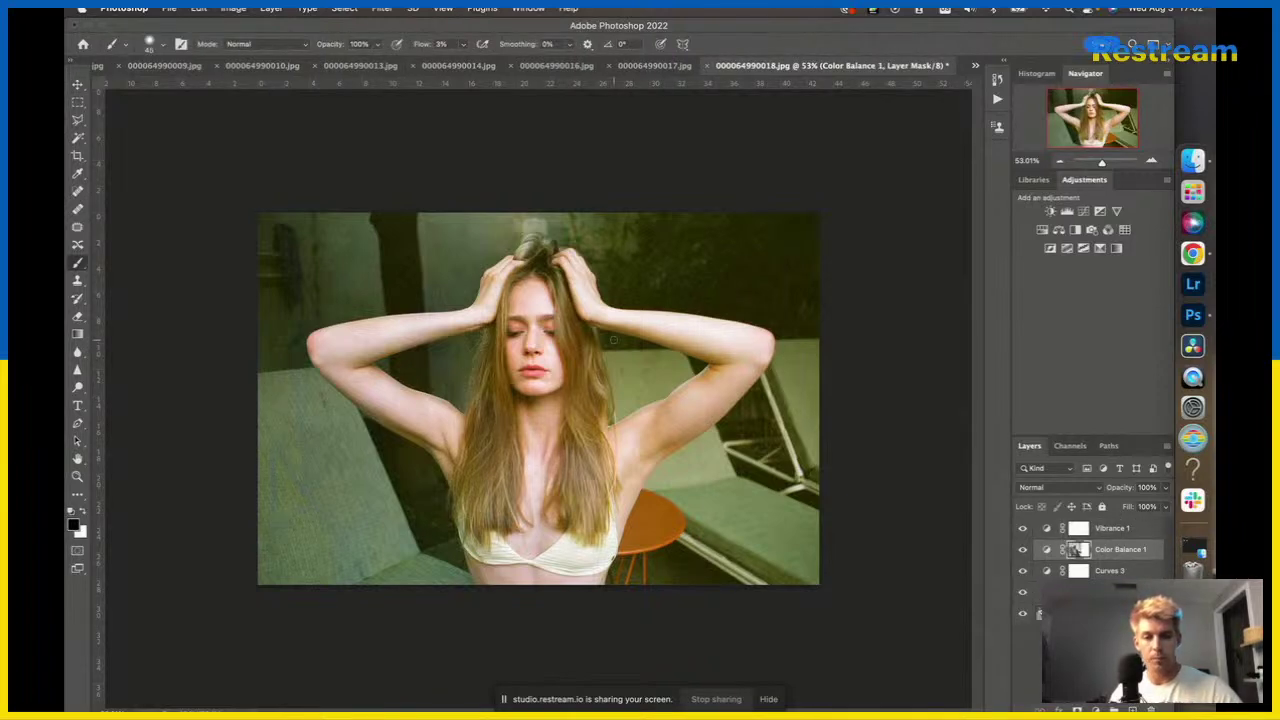
pyautogui.moveTo(613, 338); pyautogui.dragTo(830, 338)
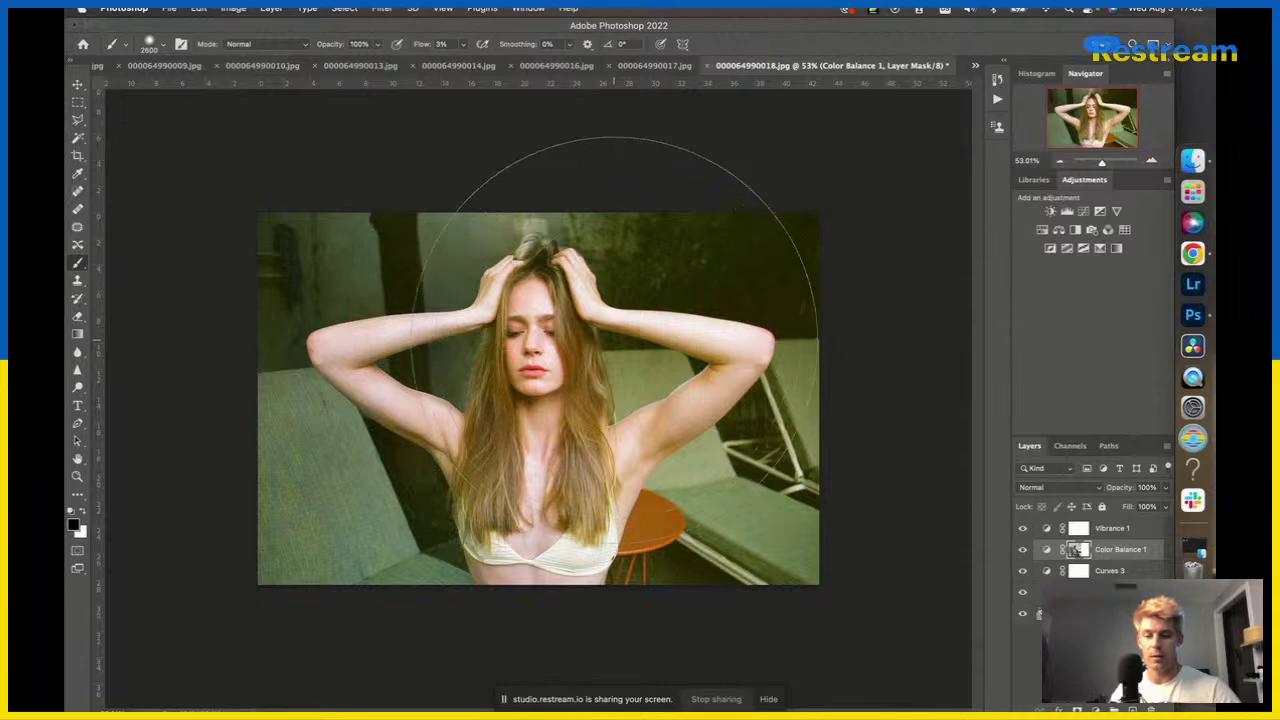
pyautogui.press('x')
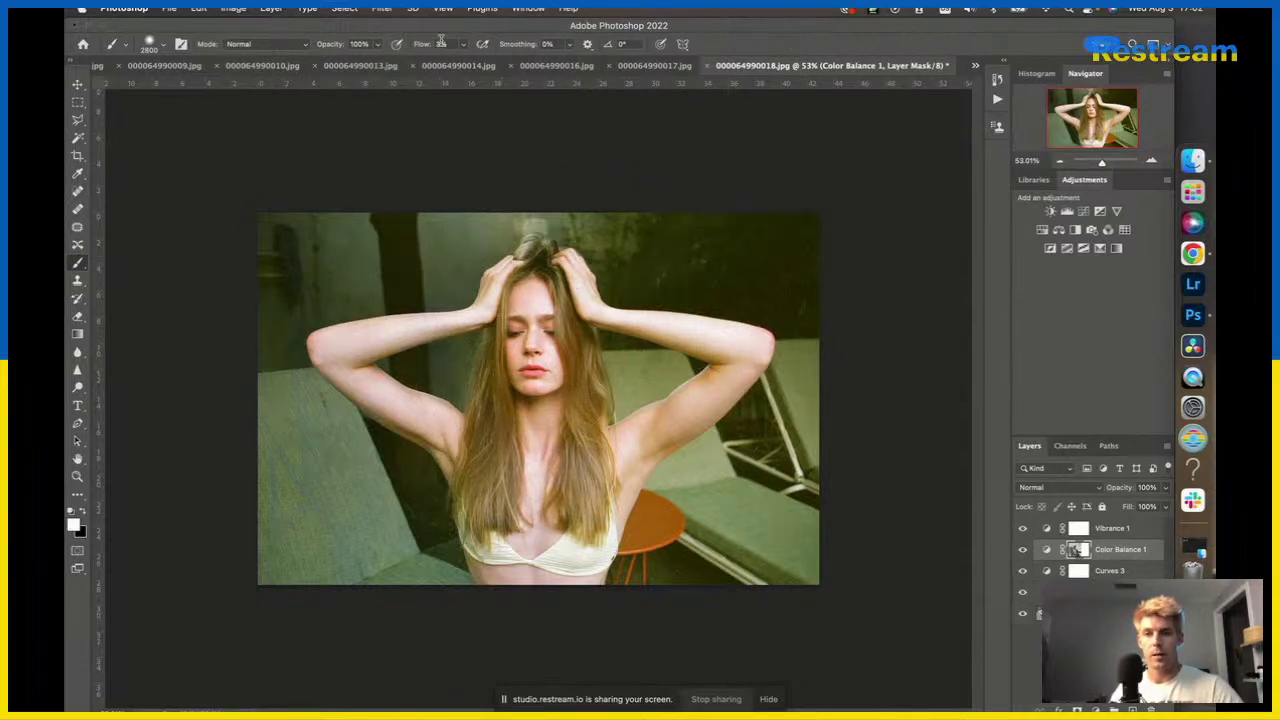
pyautogui.moveTo(420, 47); pyautogui.dragTo(517, 47)
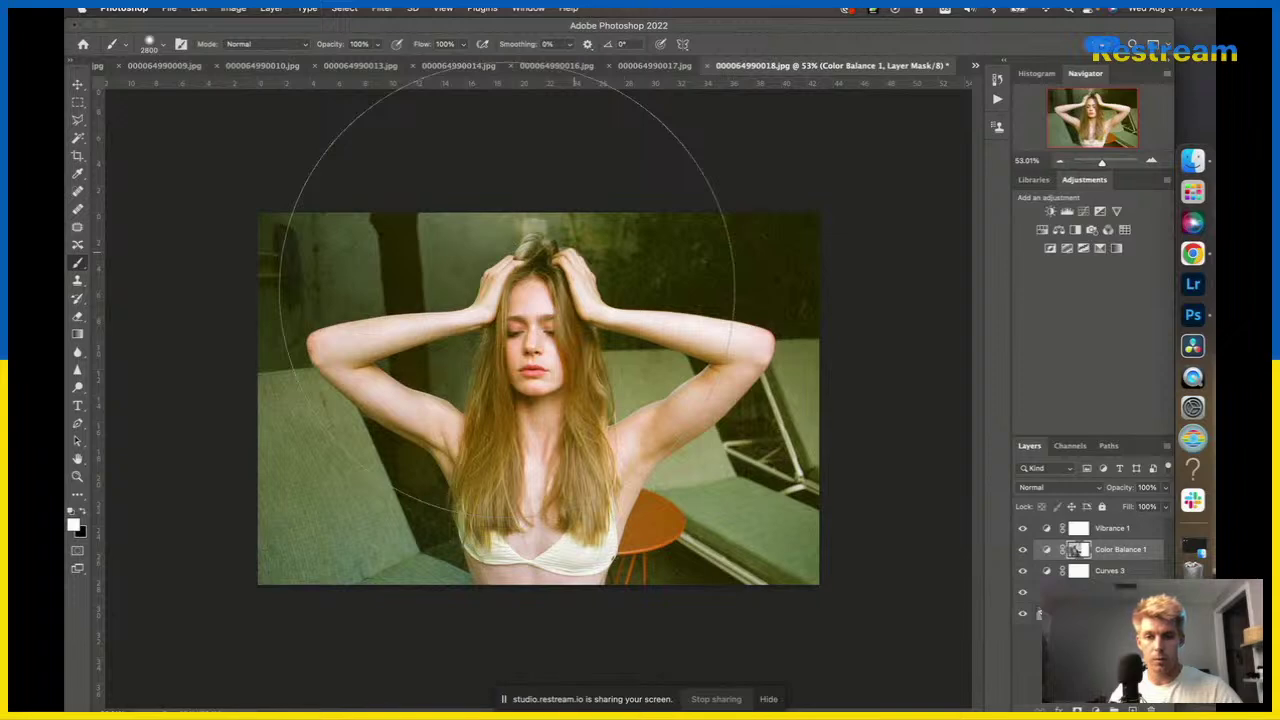
pyautogui.moveTo(507, 294)
pyautogui.mouseDown()
pyautogui.moveTo(363, 363)
pyautogui.moveTo(300, 562)
pyautogui.moveTo(320, 575)
pyautogui.mouseUp()
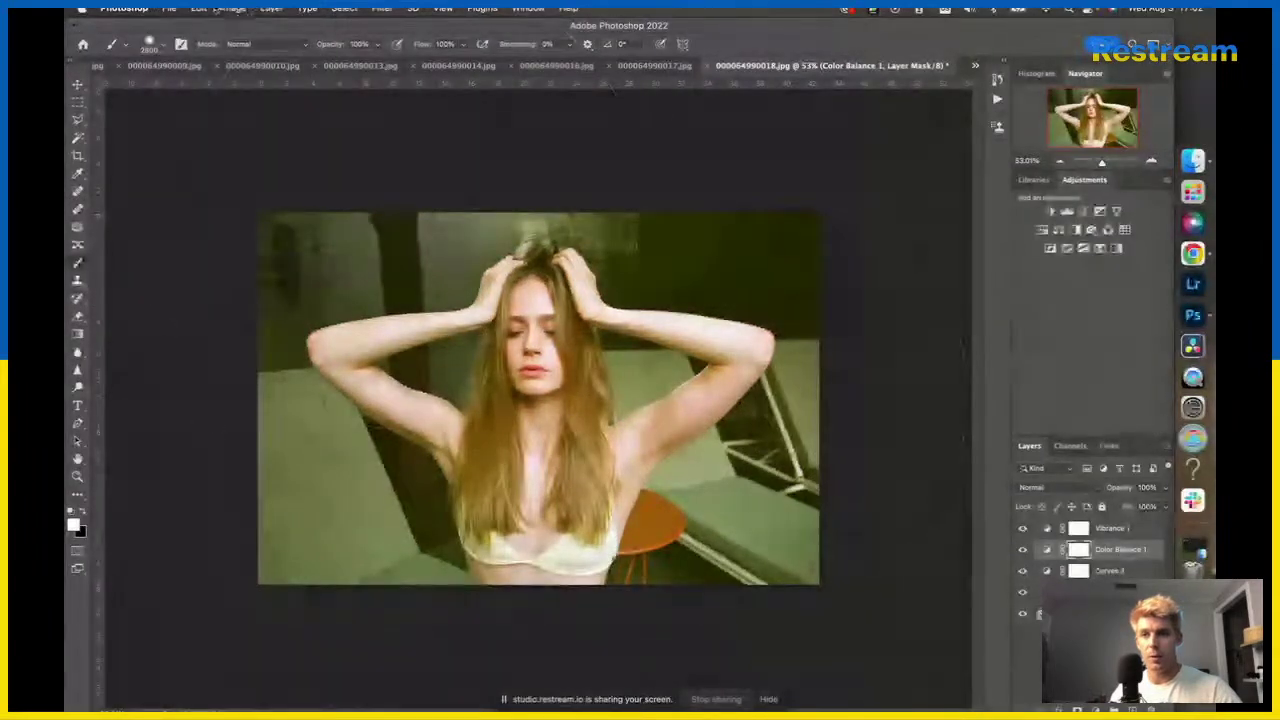
# Run Apply Image twice on the Color Balance 1 mask, using the inverted merged RGB image with Multiply blending at 100% opacity.
pyautogui.click(230, 9)
pyautogui.click(255, 206)
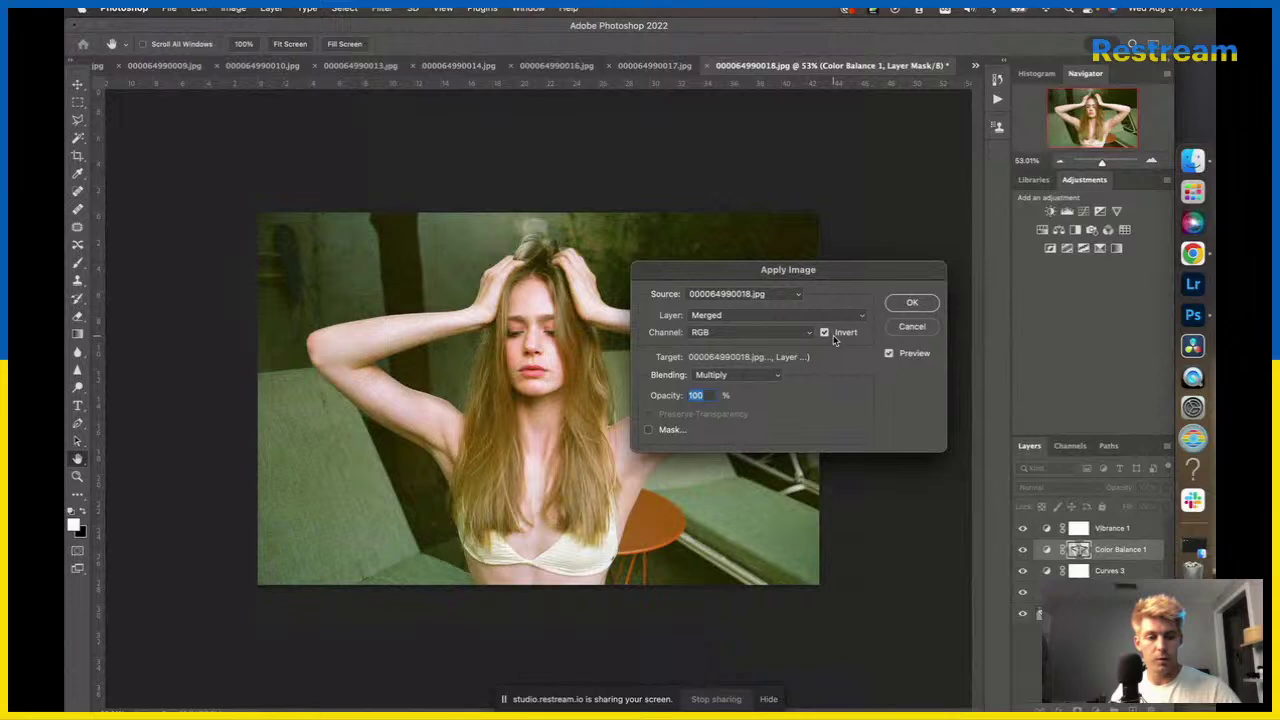
pyautogui.press('Return')
pyautogui.click(233, 9)
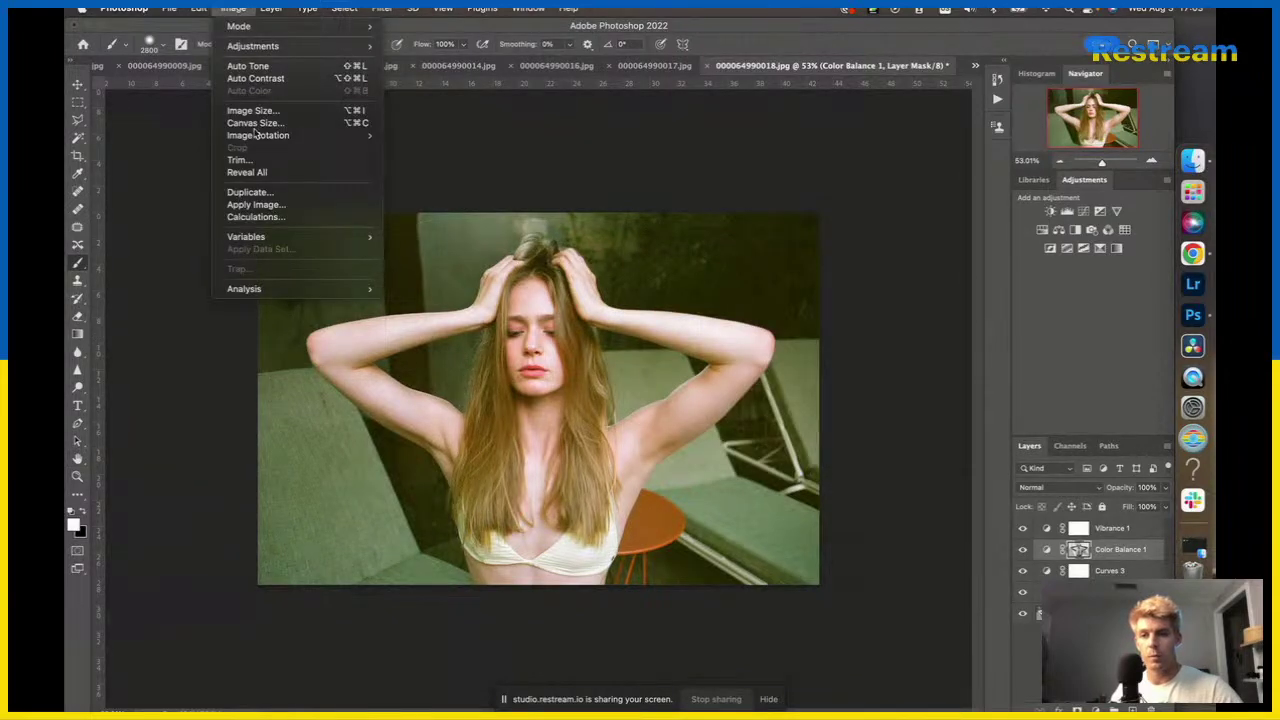
pyautogui.click(283, 205)
pyautogui.press('Return')
pyautogui.press('v')
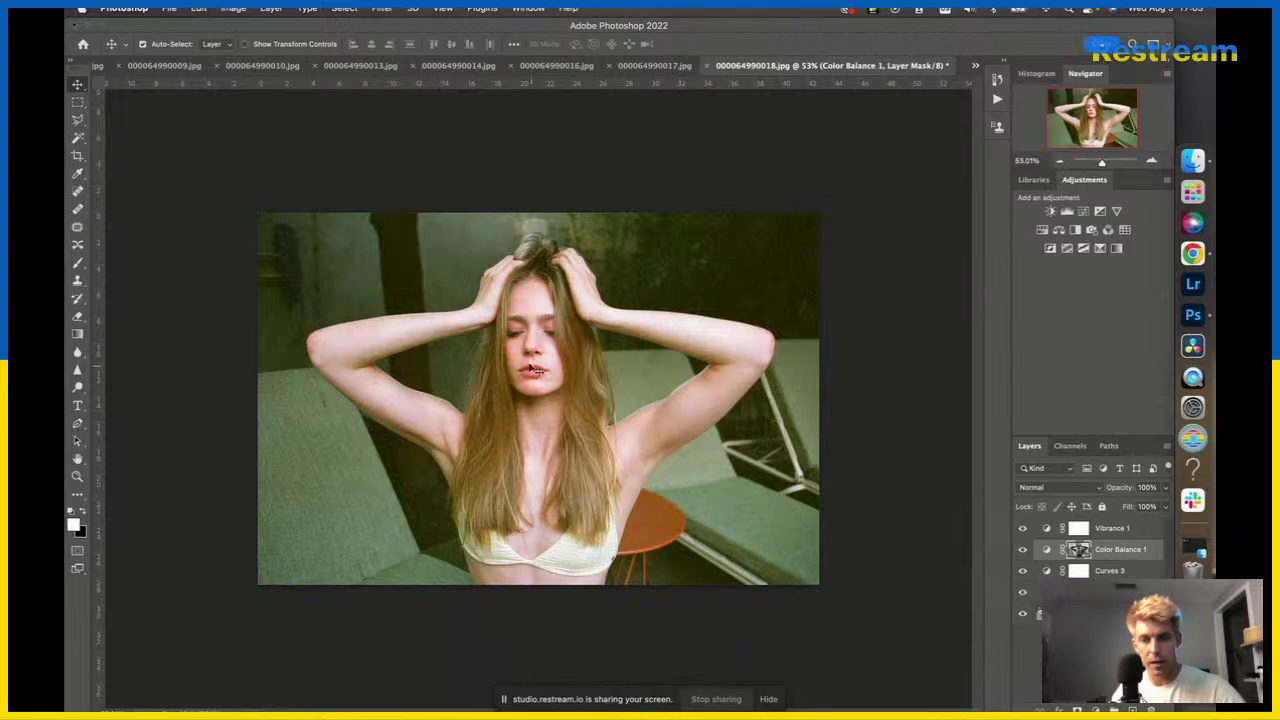
# Duplicate the Background layer of 000064990018.jpg.
pyautogui.click(1100, 614)
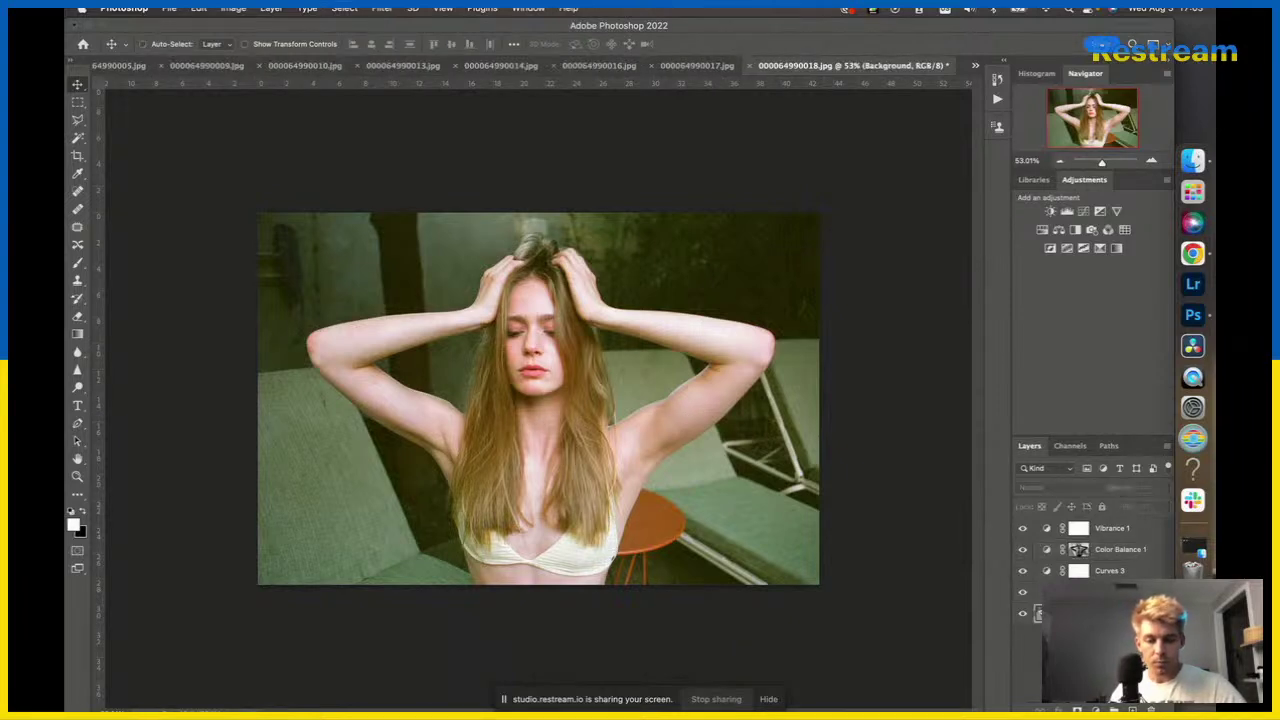
pyautogui.press('super+j')
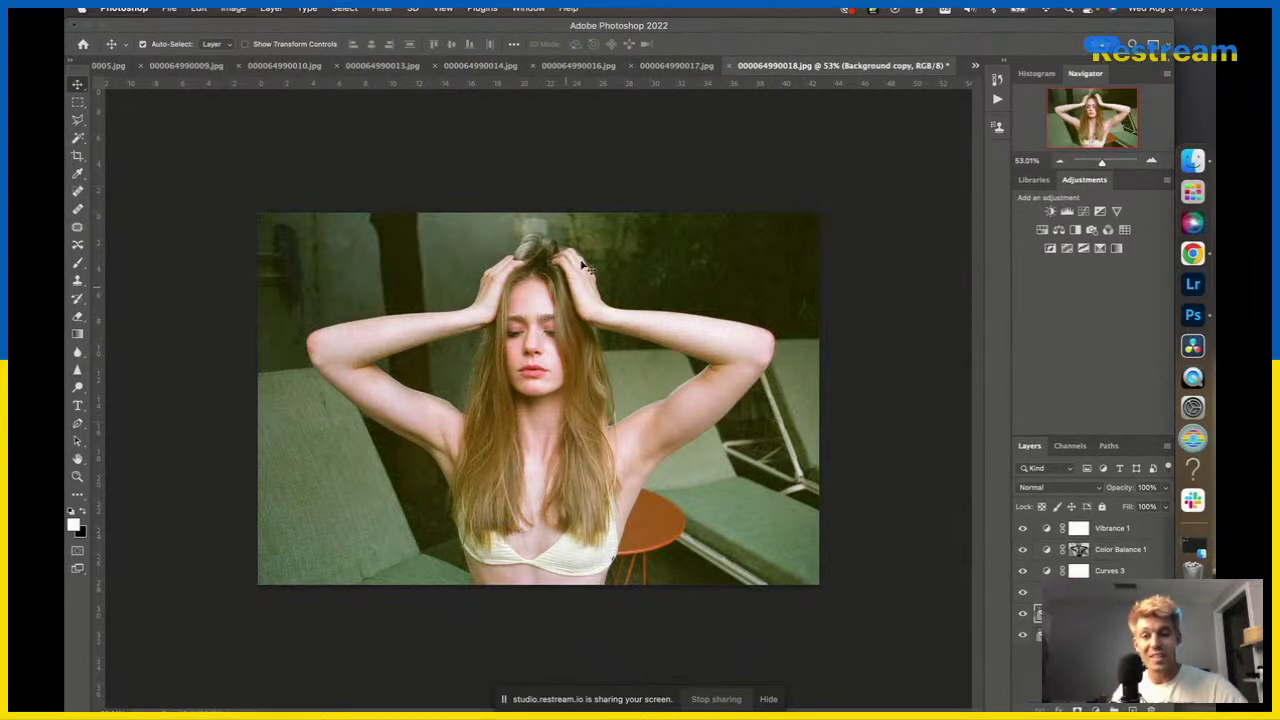
# Compare the skin and hair colours of 000064990018.jpg with the edited photo 000064990017.jpg in close-up.
pyautogui.click(676, 65)
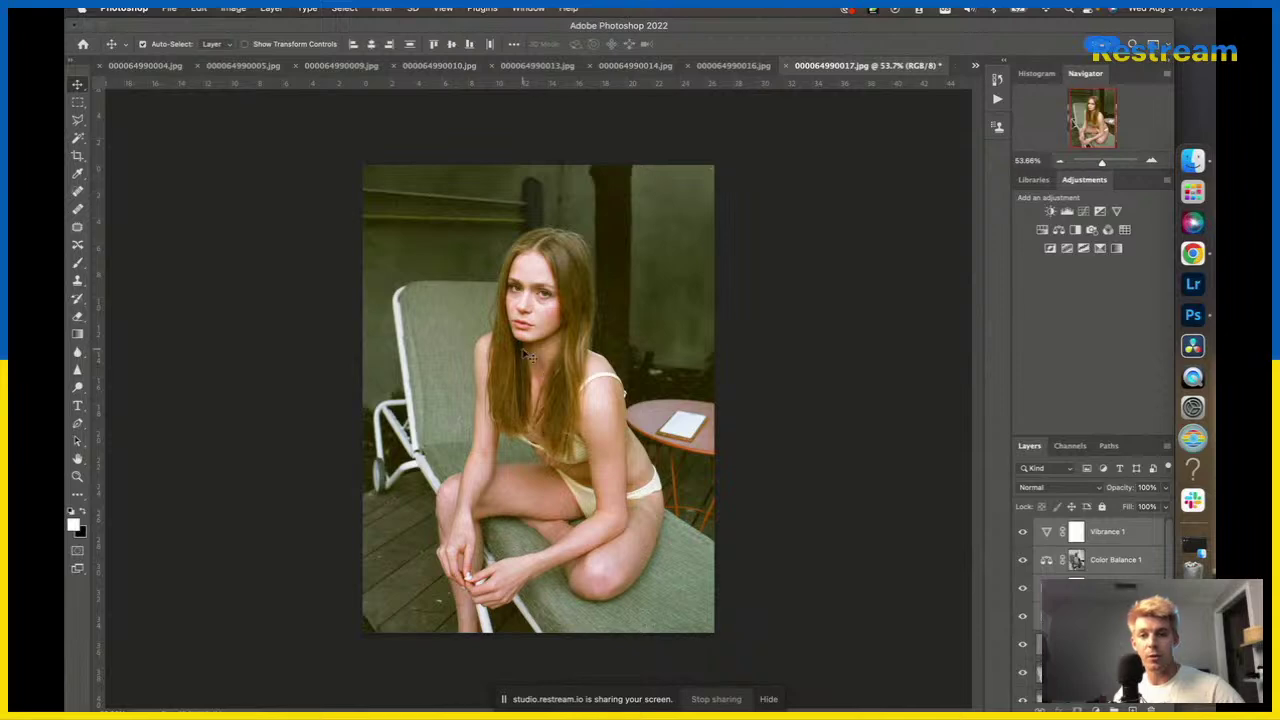
pyautogui.scroll(5, 520, 340)
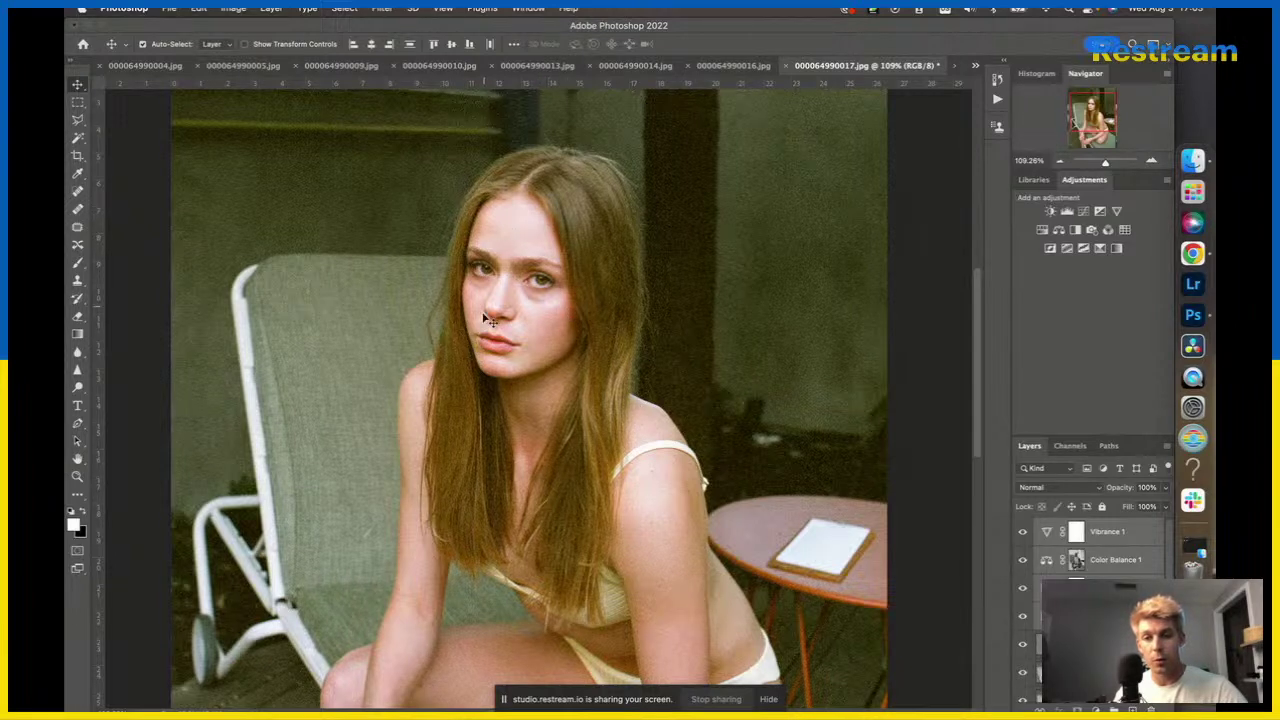
pyautogui.scroll(1, 548, 331)
pyautogui.scroll(-2, 548, 329)
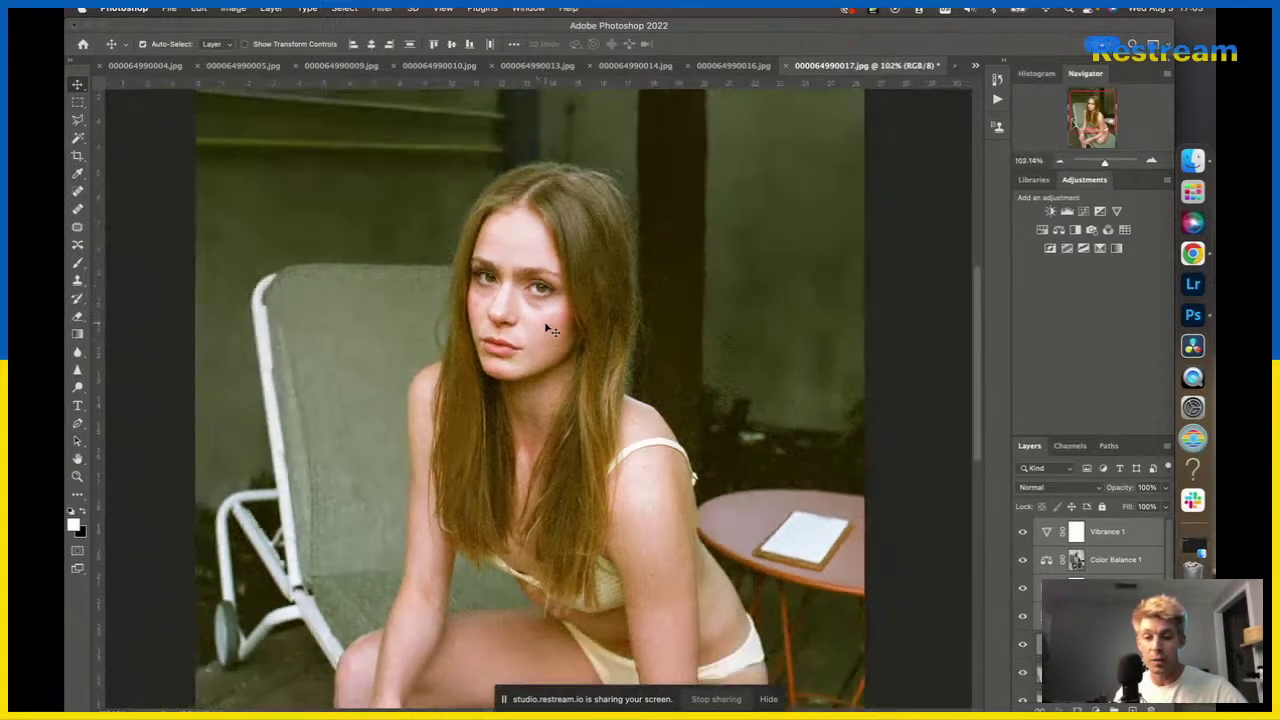
pyautogui.click(975, 66)
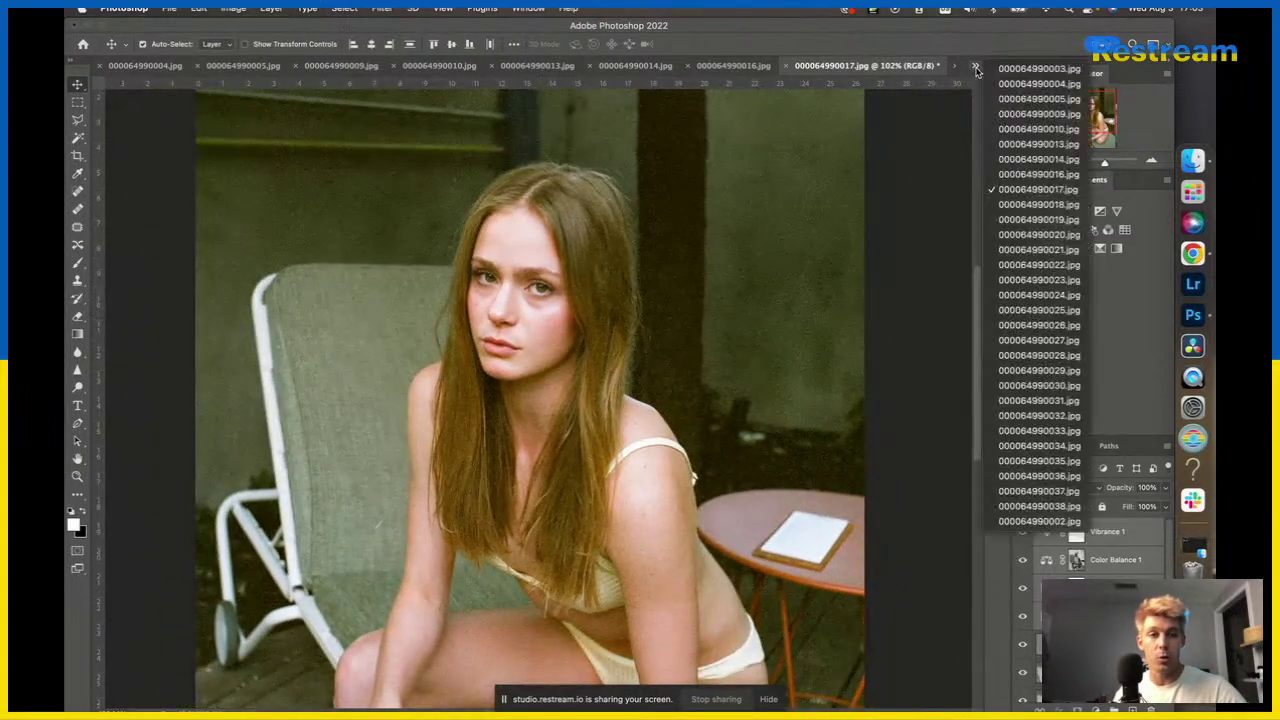
pyautogui.click(1014, 205)
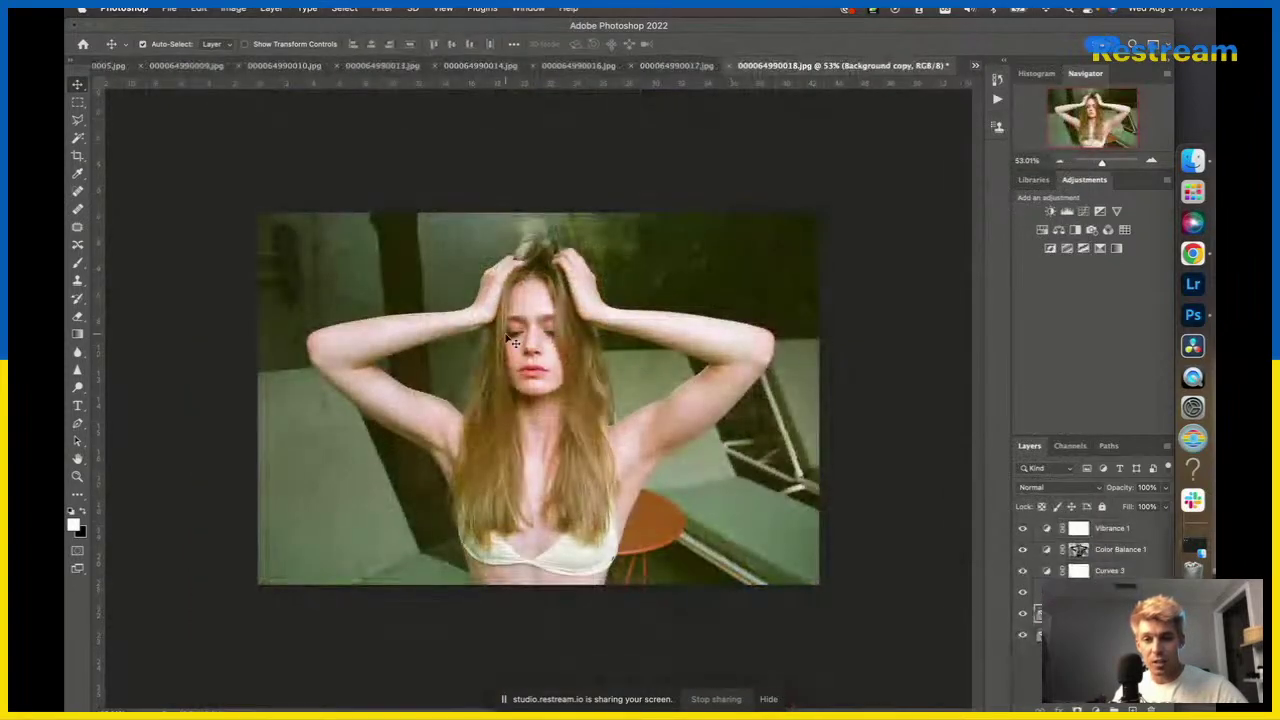
pyautogui.scroll(2, 510, 341)
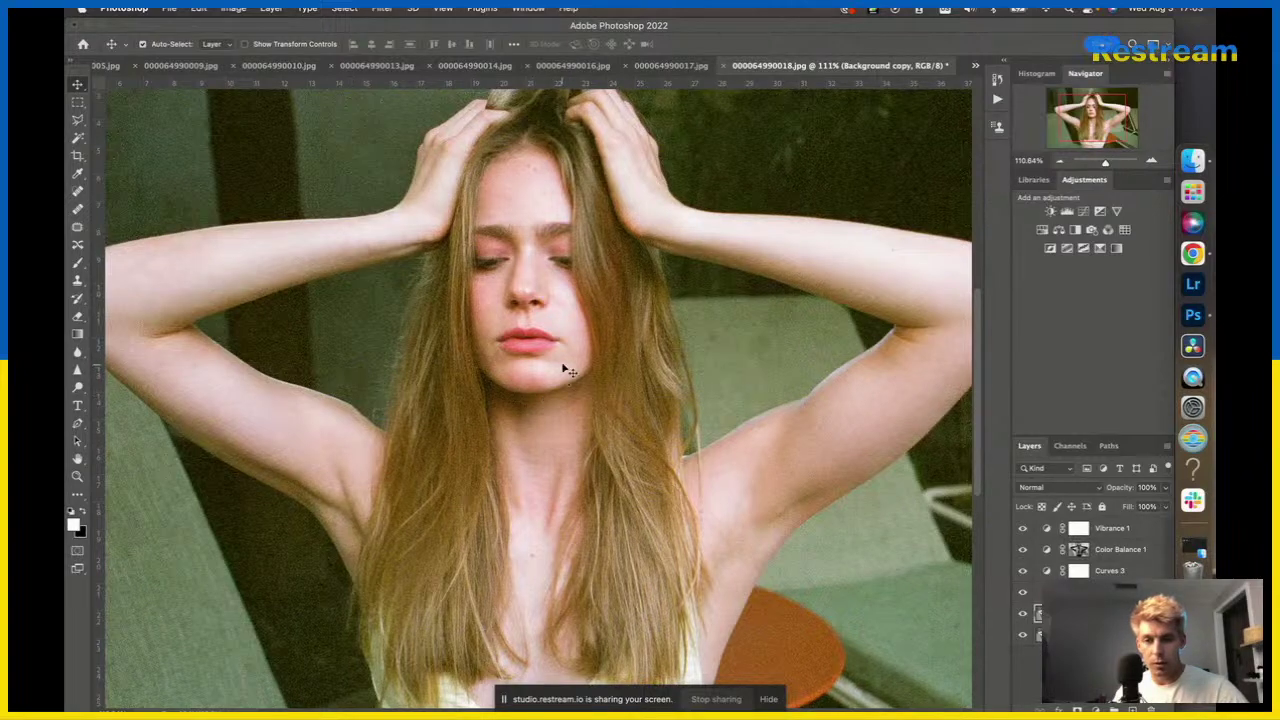
pyautogui.scroll(-4, 508, 385)
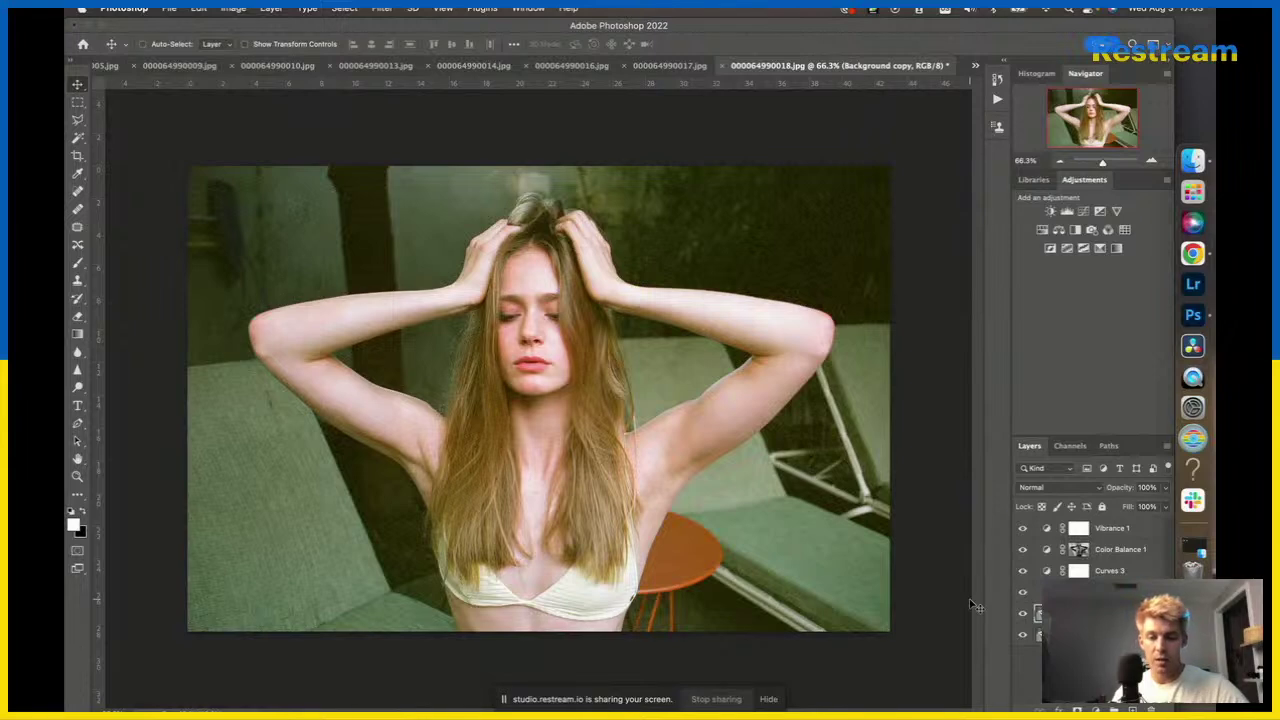
# Apply Camera Raw to the Background copy with Yellows saturation -19 and Reds hue +7, and hide the layer to compare with the original.
pyautogui.press('super+shift+a')
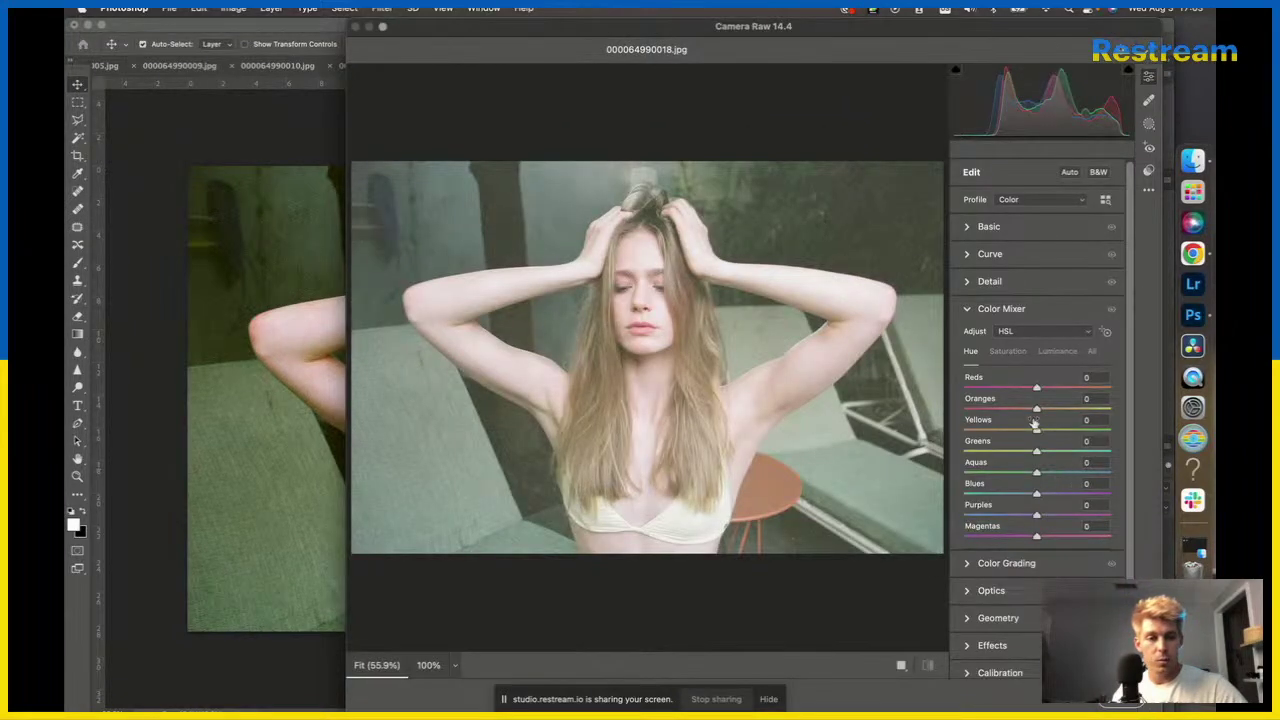
pyautogui.click(1007, 355)
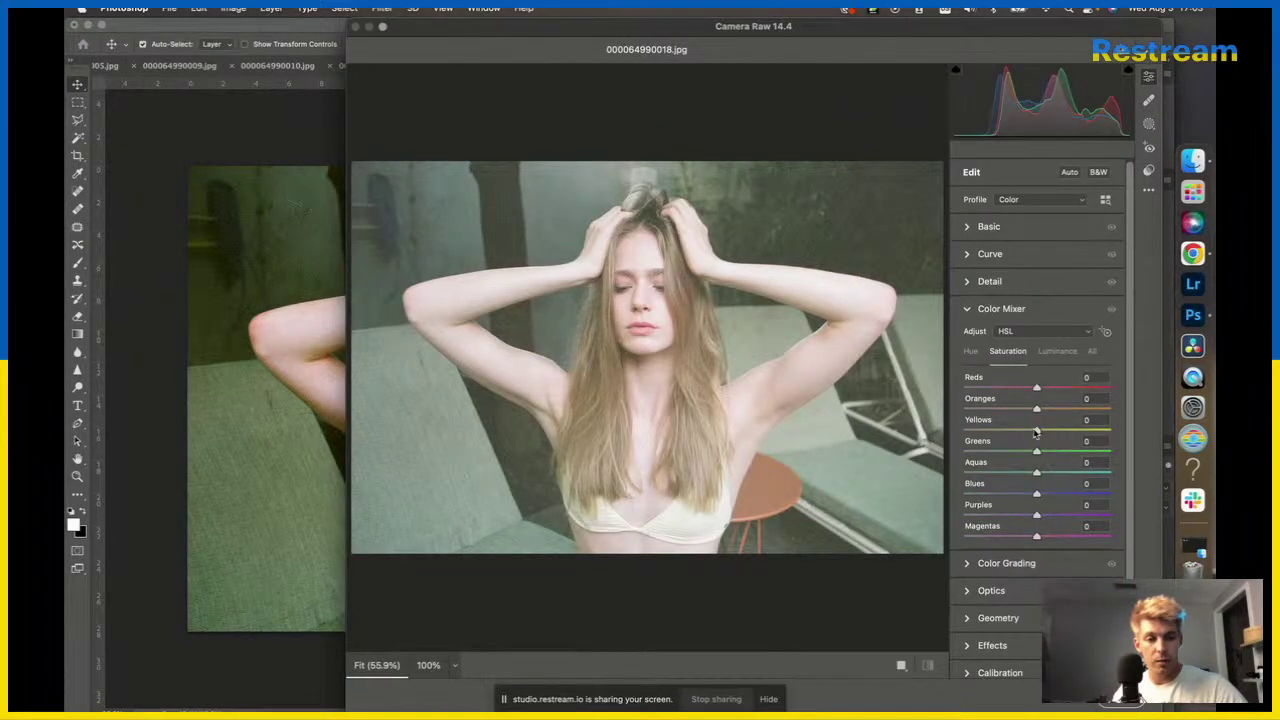
pyautogui.moveTo(1036, 432); pyautogui.dragTo(1023, 432)
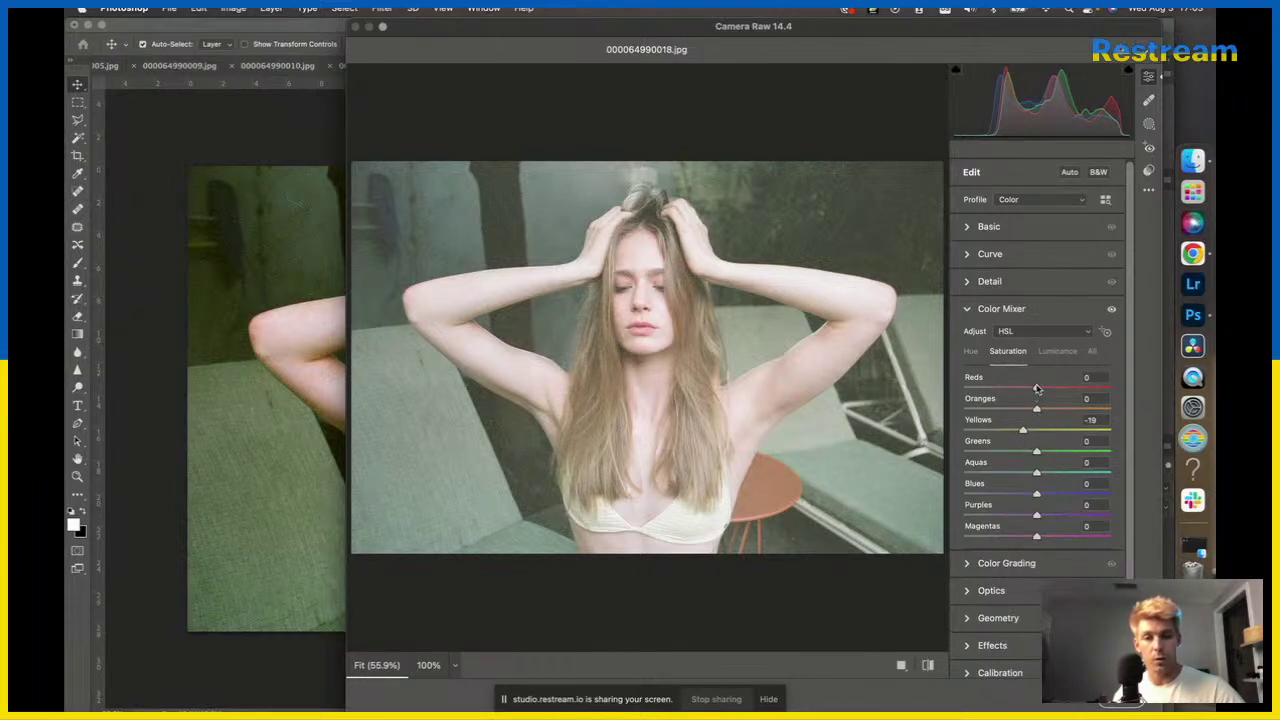
pyautogui.click(970, 351)
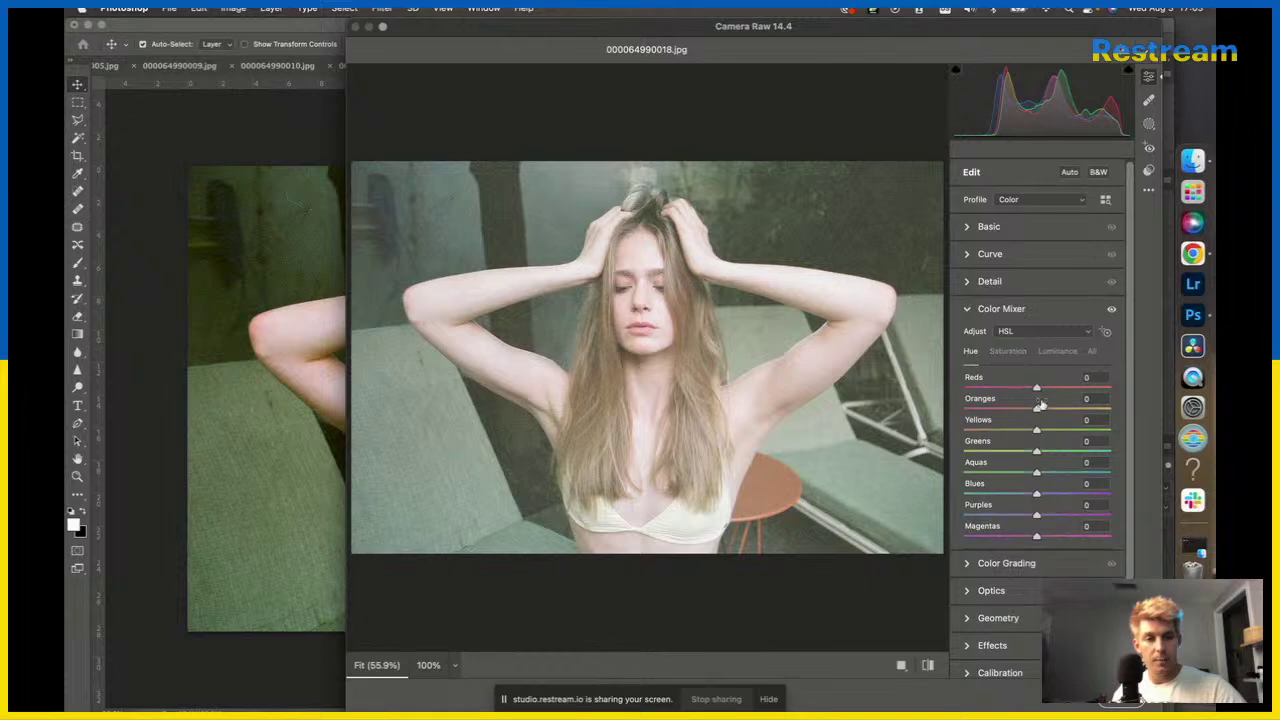
pyautogui.moveTo(1037, 389); pyautogui.dragTo(1041, 392)
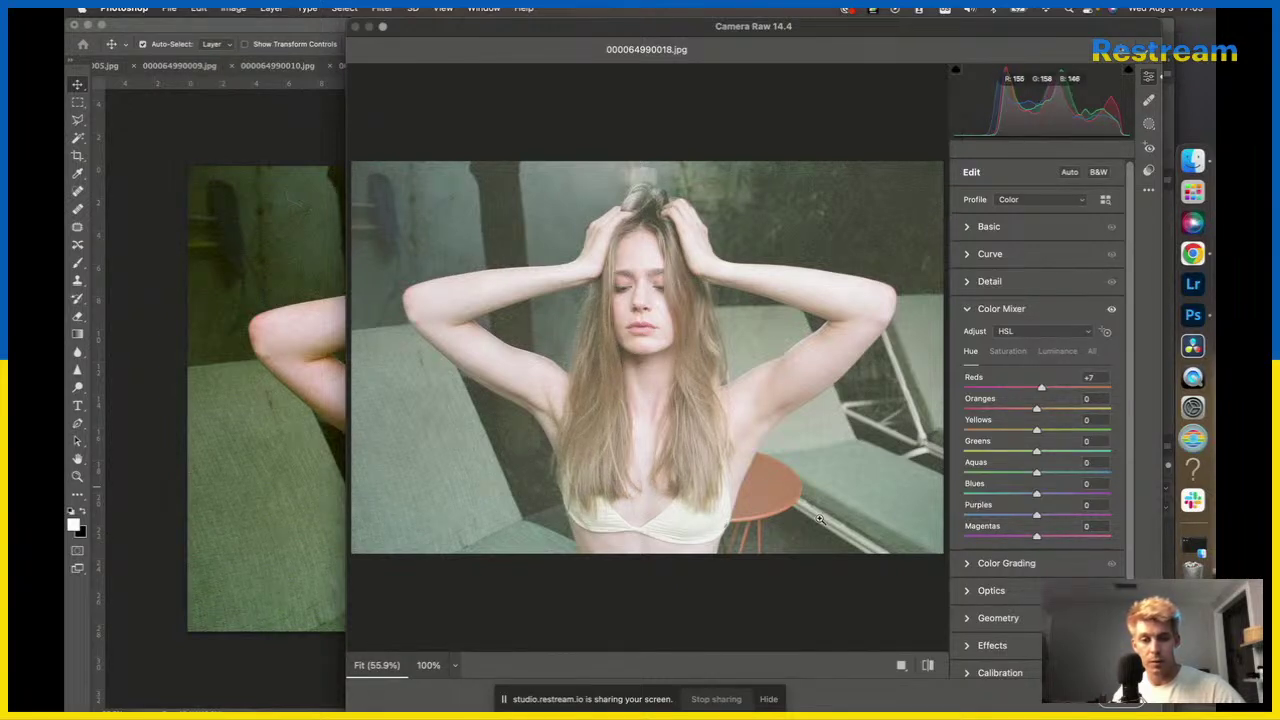
pyautogui.press('Return')
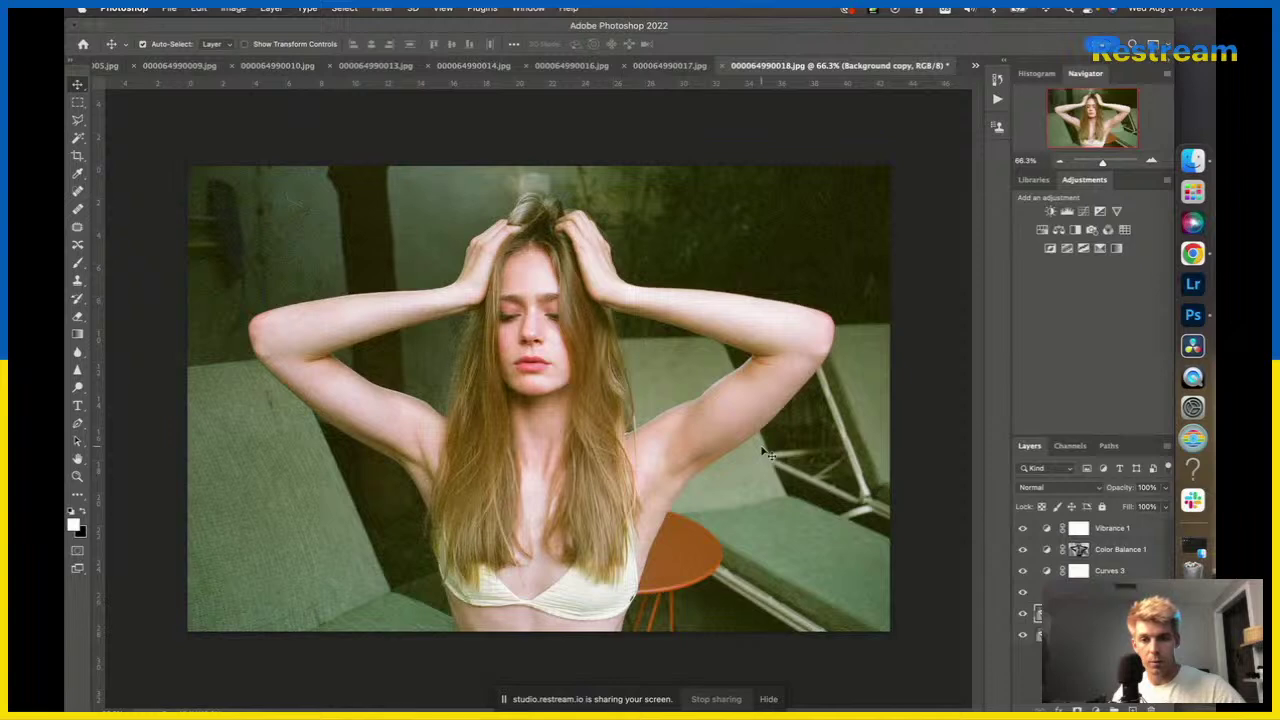
pyautogui.click(1022, 615)
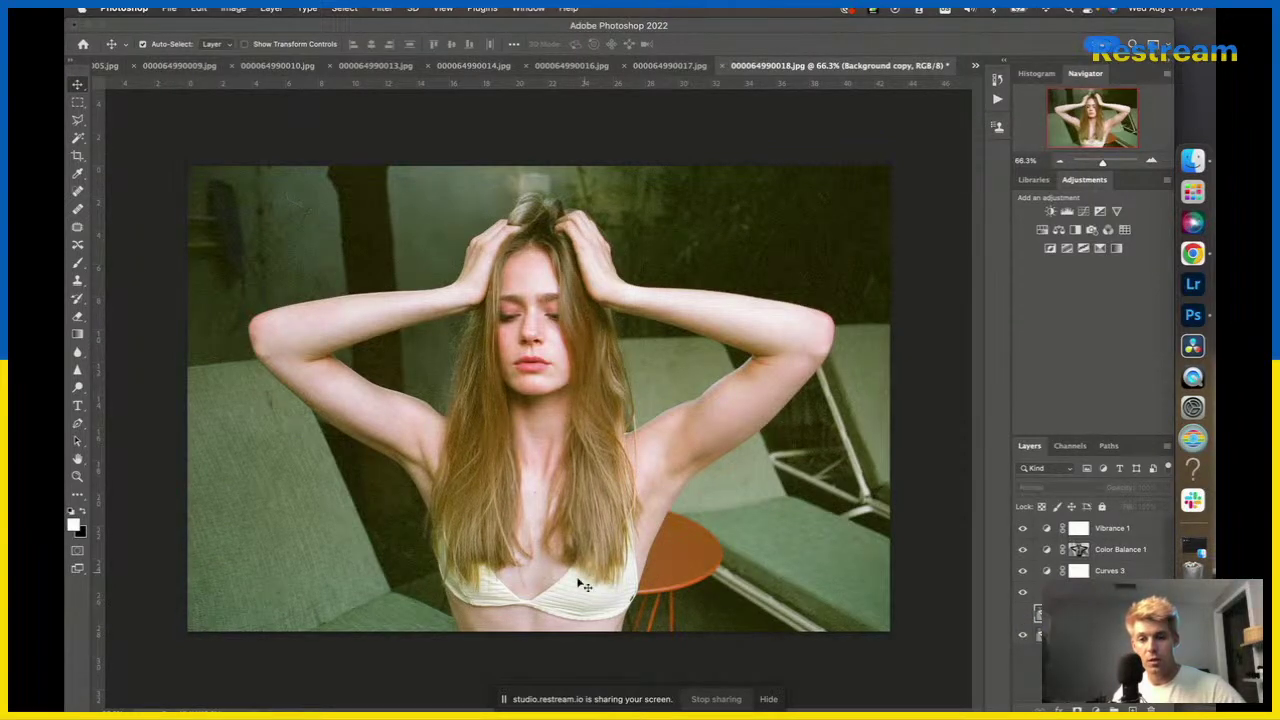
# Show the Background copy again and apply Camera Raw to it with Greens saturation -65.
pyautogui.click(1022, 615)
pyautogui.press('super+shift+a')
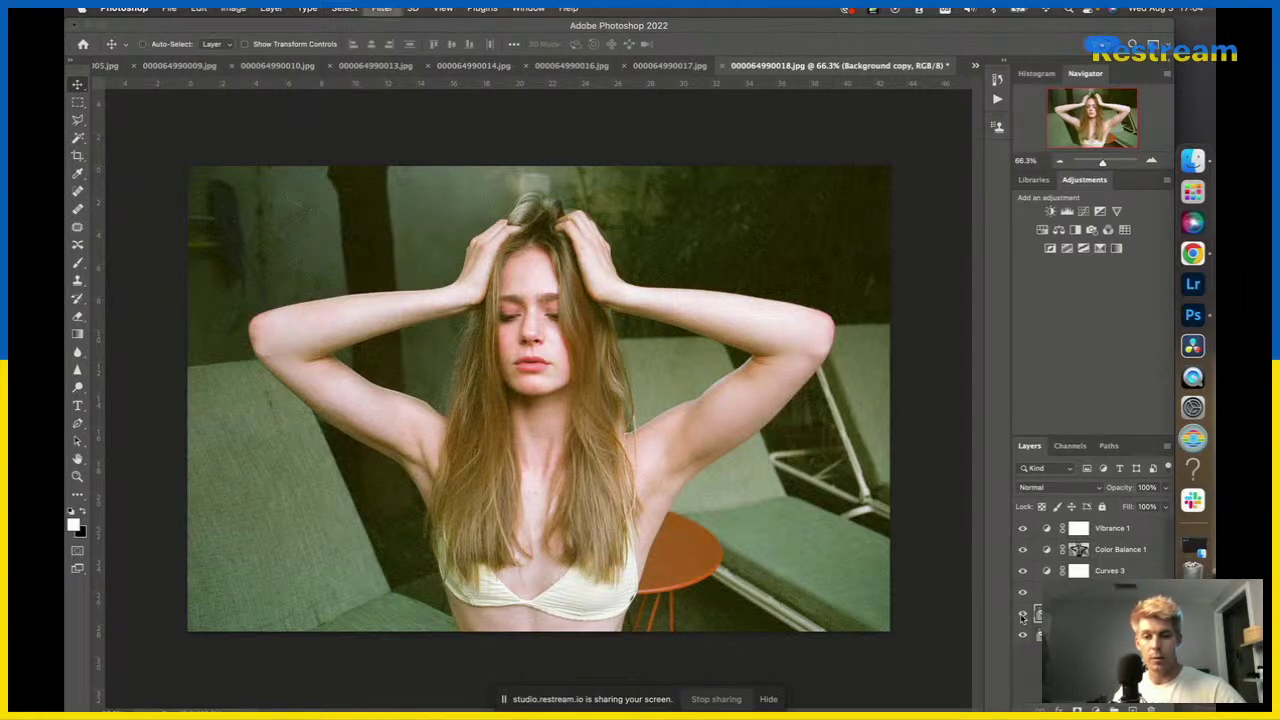
pyautogui.click(1006, 354)
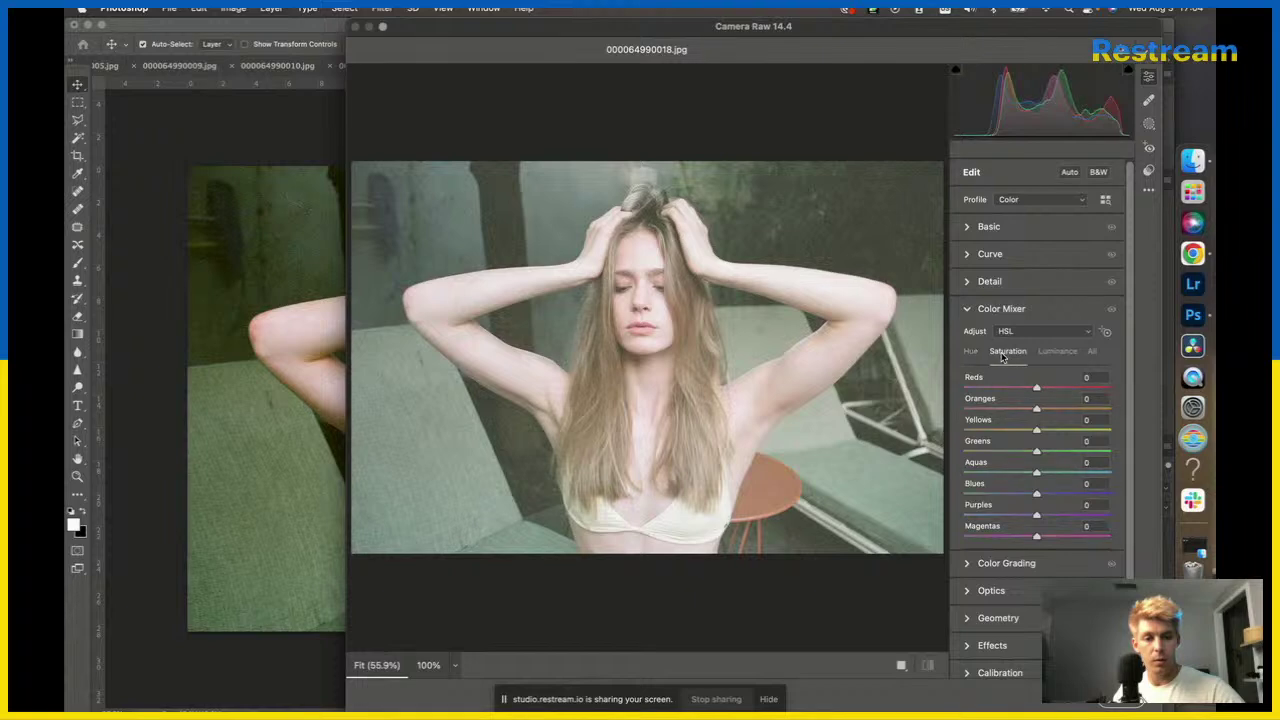
pyautogui.moveTo(1034, 455); pyautogui.dragTo(988, 453)
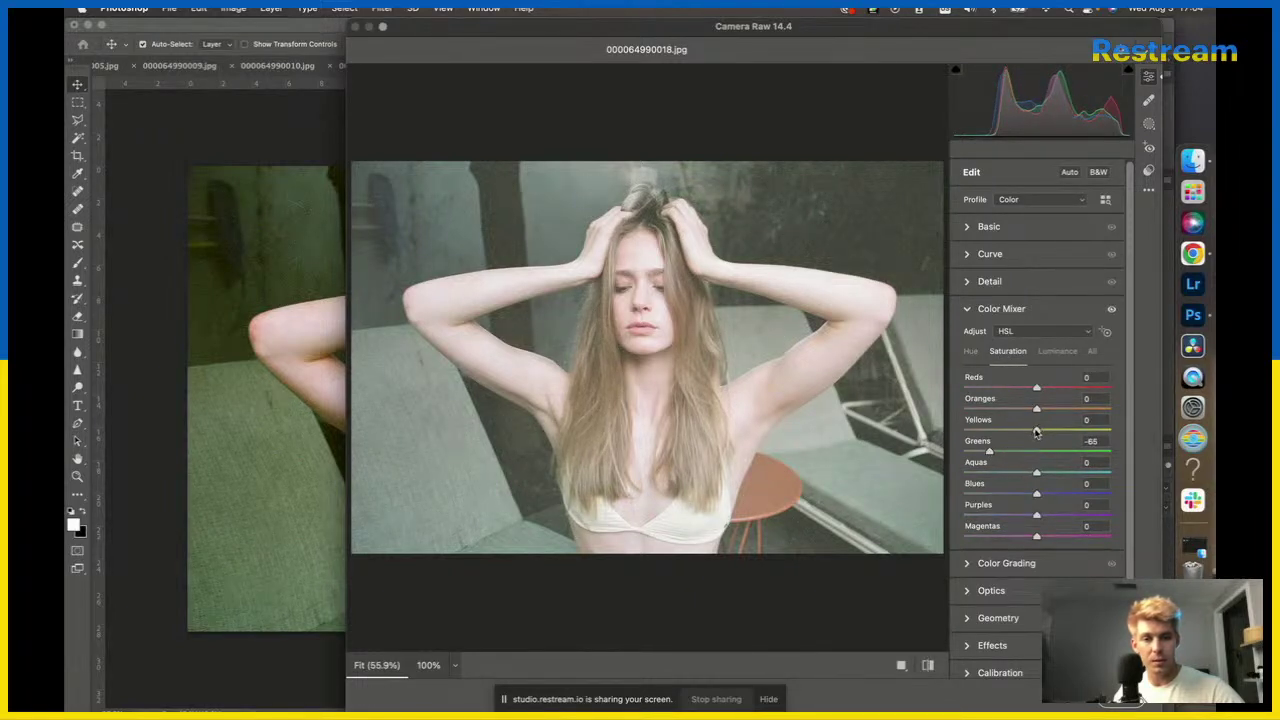
pyautogui.press('Return')
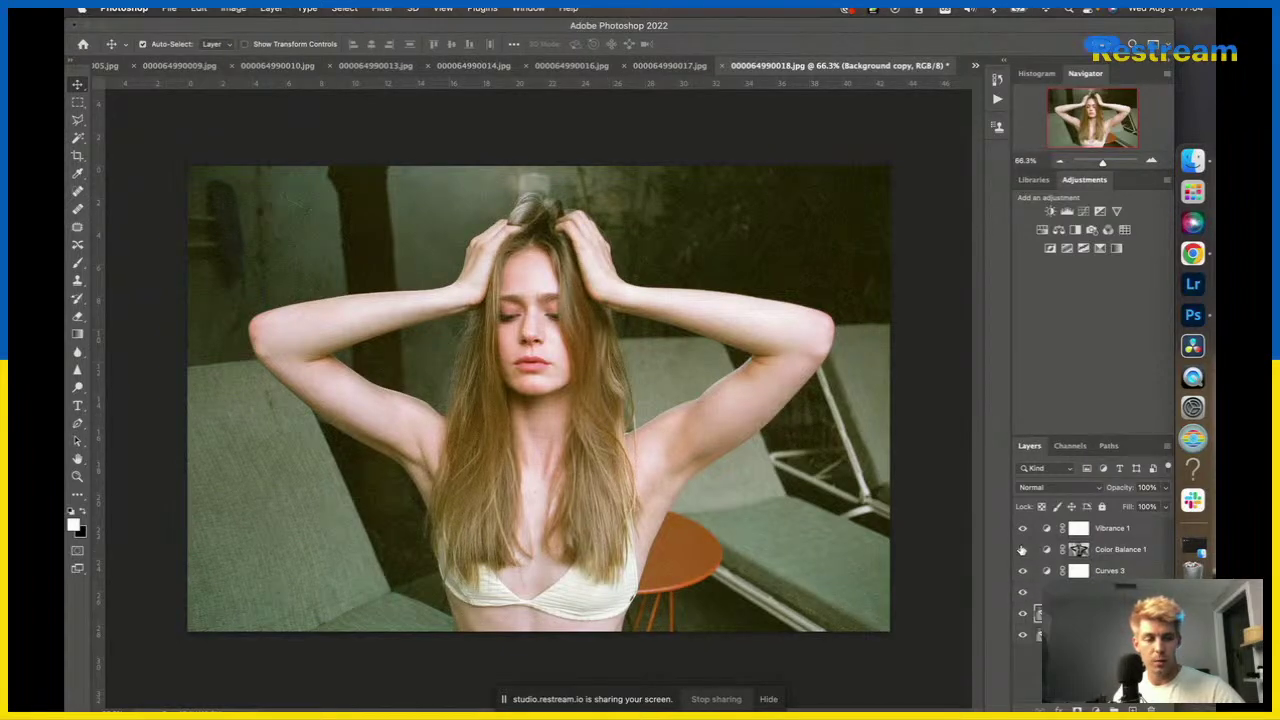
# Hide Vibrance 1, Color Balance 1 and Curves 3, and open the Curves 1 adjustment for editing.
pyautogui.moveTo(1022, 594); pyautogui.dragTo(1022, 515)
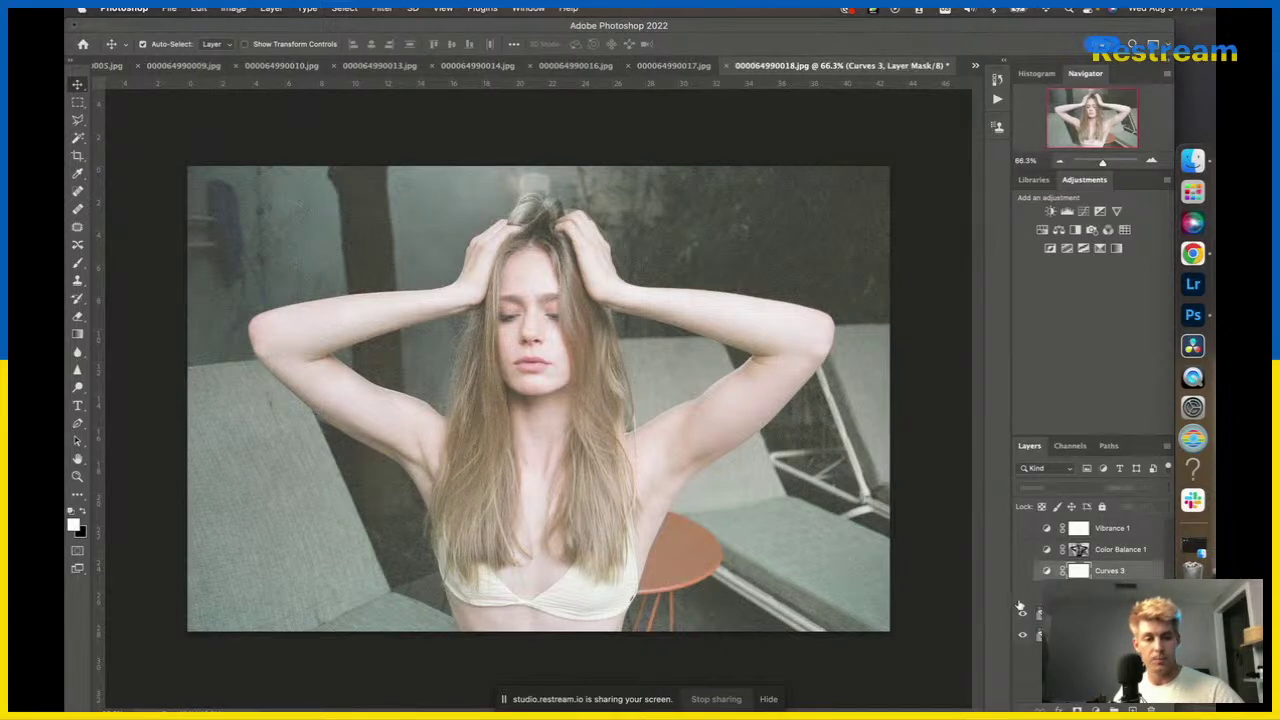
pyautogui.click(1022, 596)
pyautogui.click(1040, 595)
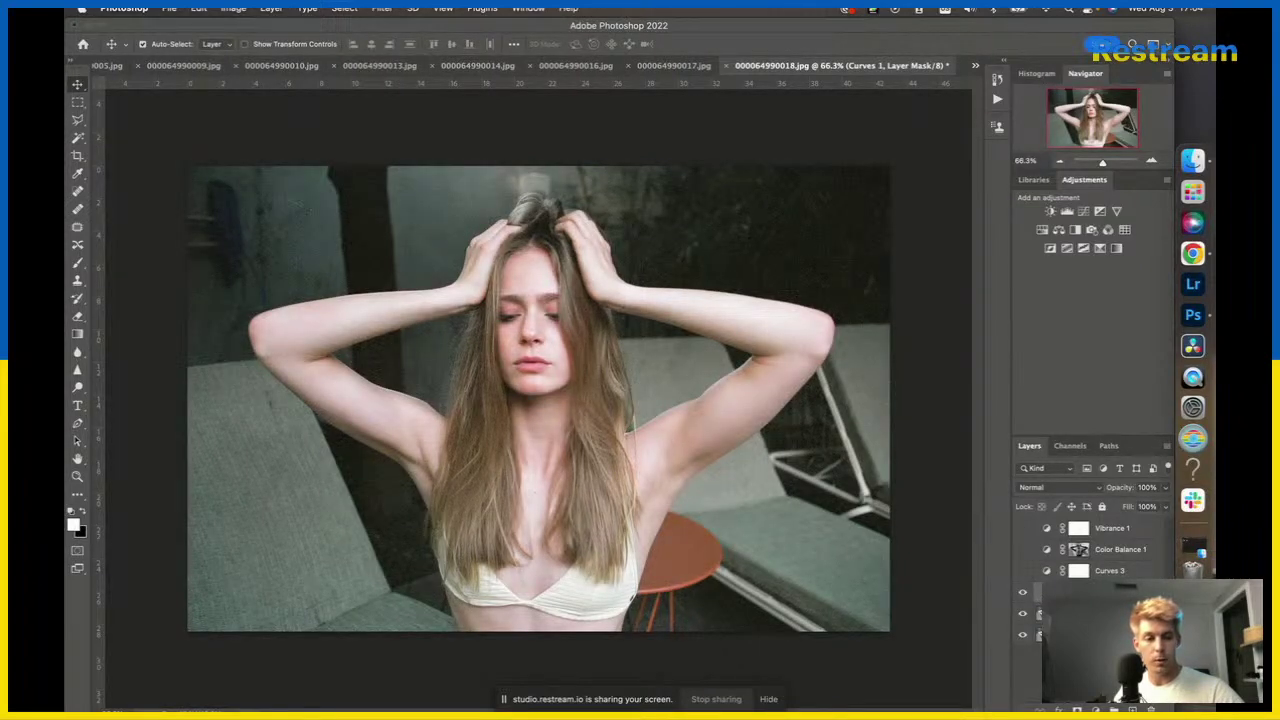
pyautogui.click(1045, 576)
pyautogui.doubleClick(1045, 592)
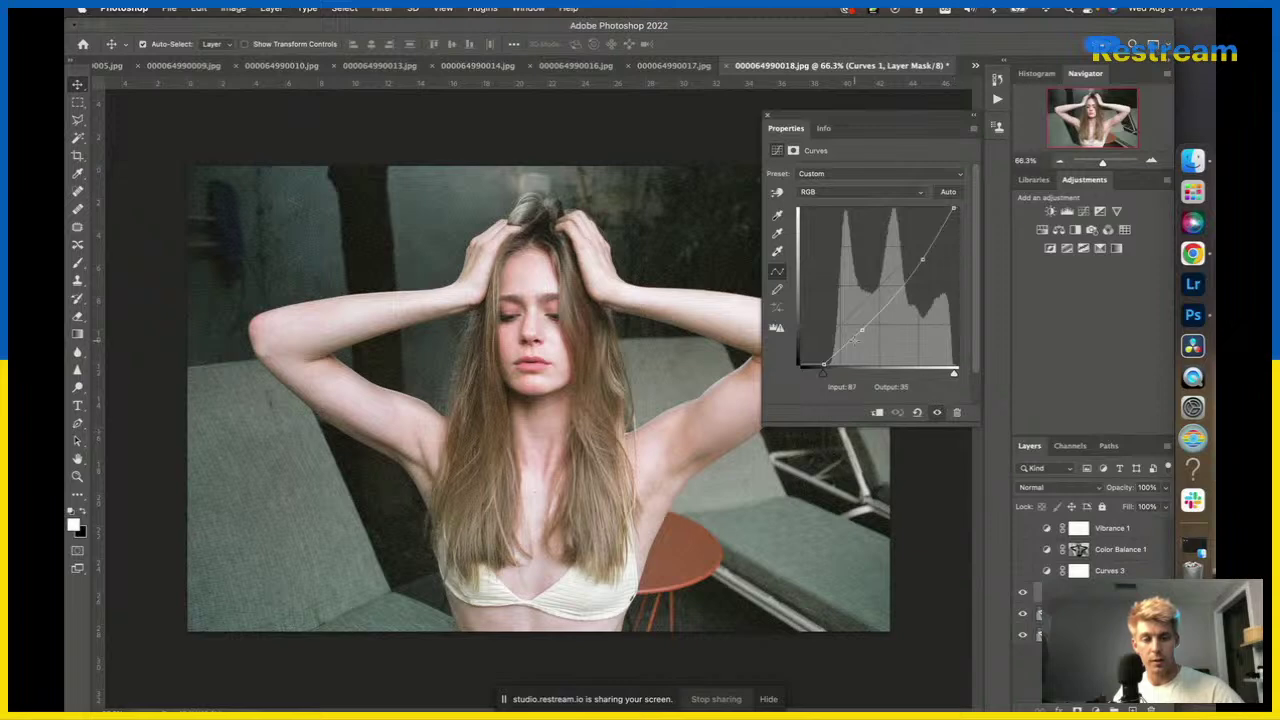
# Increase the RGB contrast in Curves 1 by moving the black point inward and setting the highlight point to input 202, output 162.
pyautogui.moveTo(822, 374); pyautogui.dragTo(827, 376)
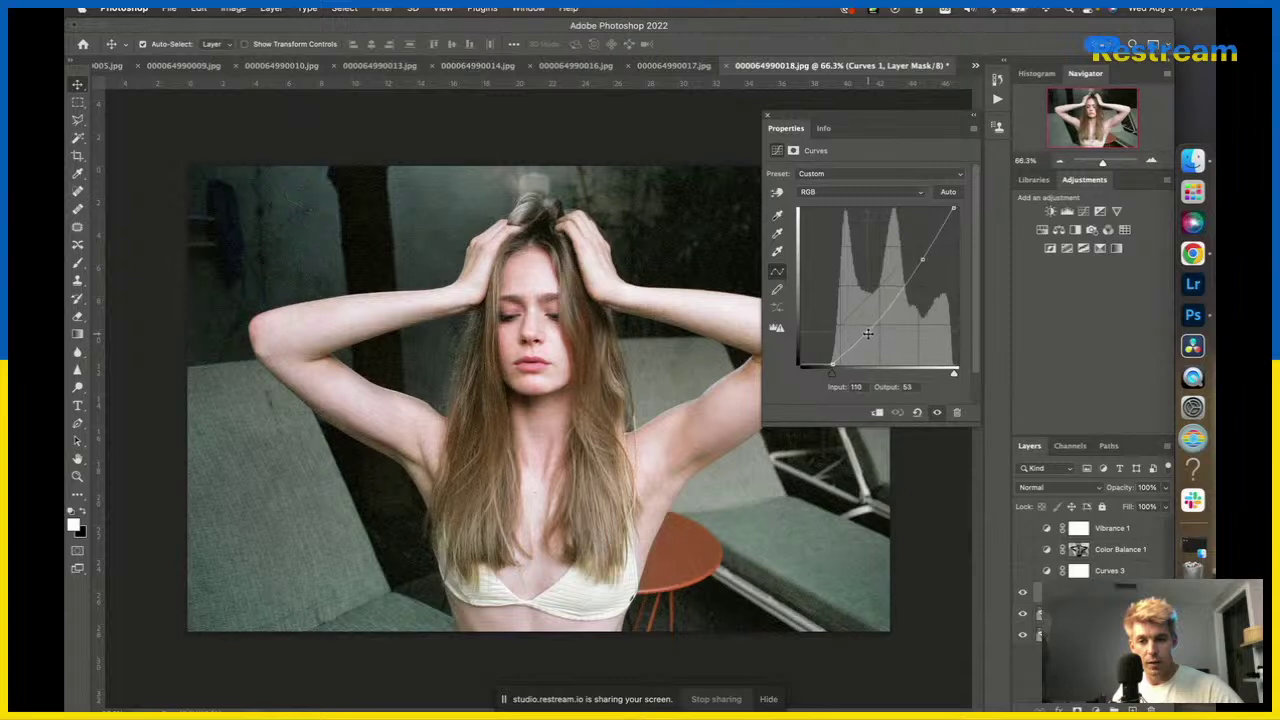
pyautogui.moveTo(921, 259); pyautogui.dragTo(927, 261)
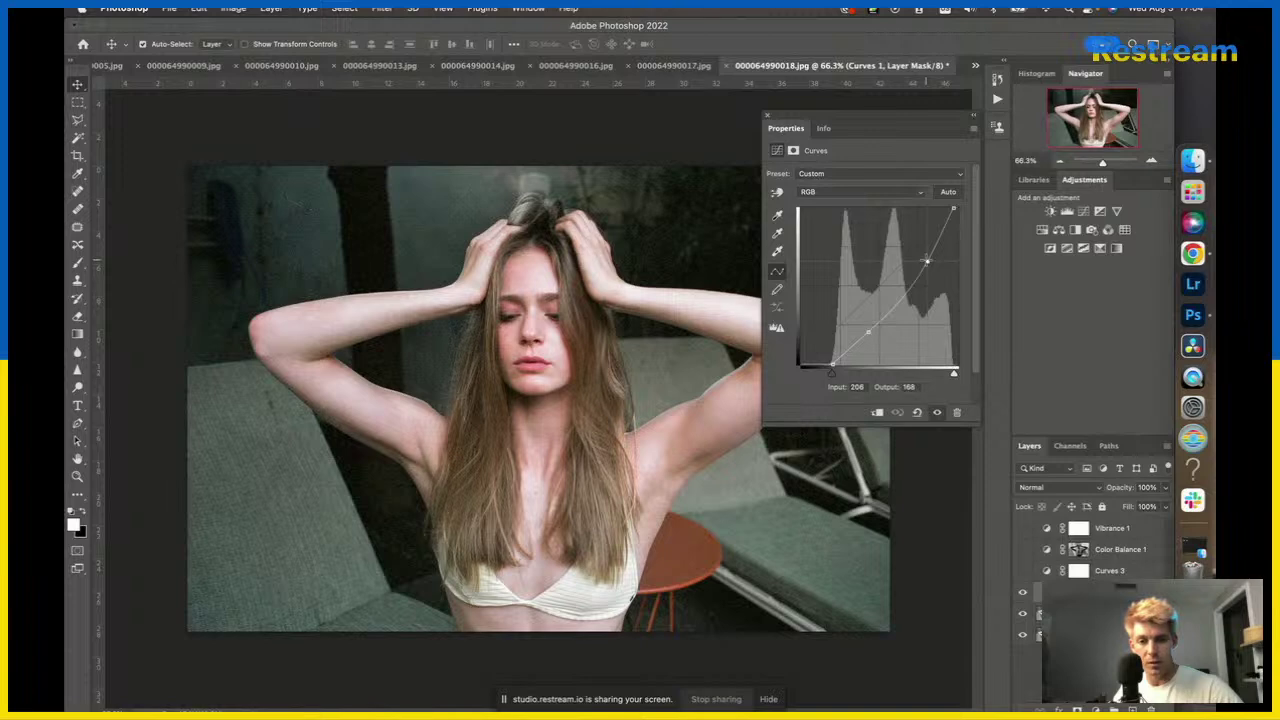
pyautogui.moveTo(927, 260)
pyautogui.mouseDown()
pyautogui.moveTo(923, 250)
pyautogui.moveTo(925, 266)
pyautogui.mouseUp()
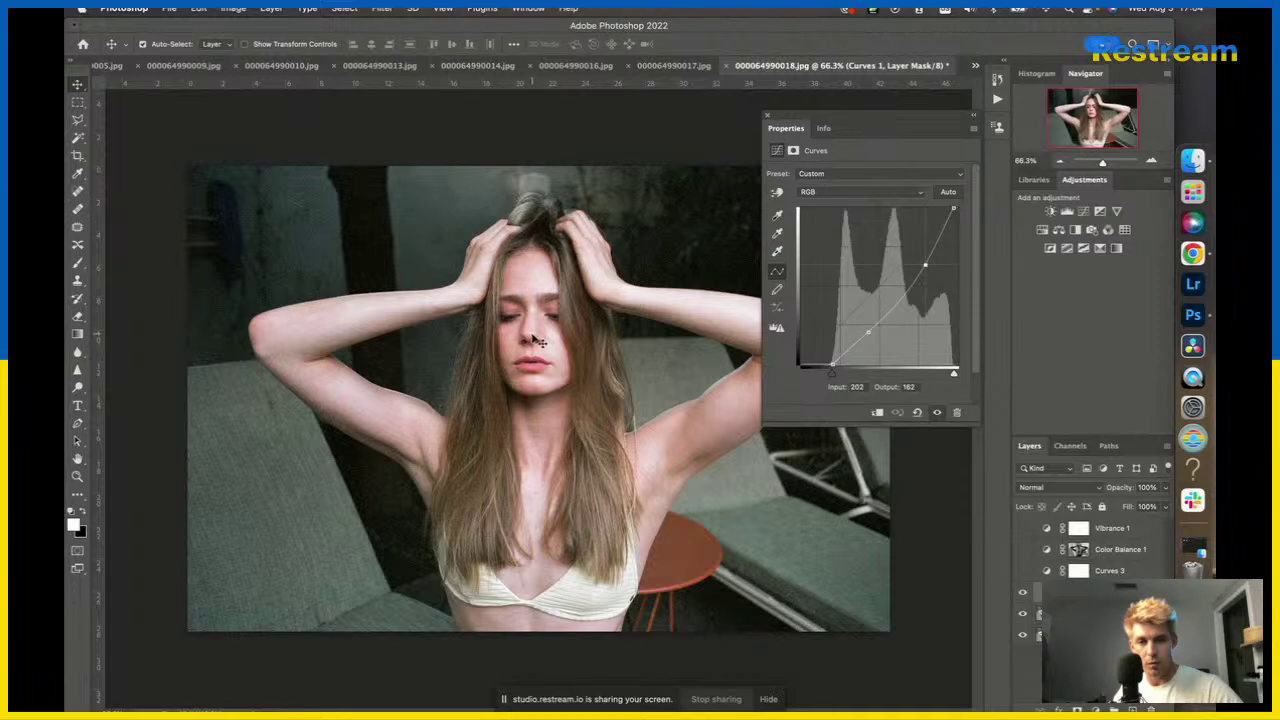
pyautogui.click(537, 342)
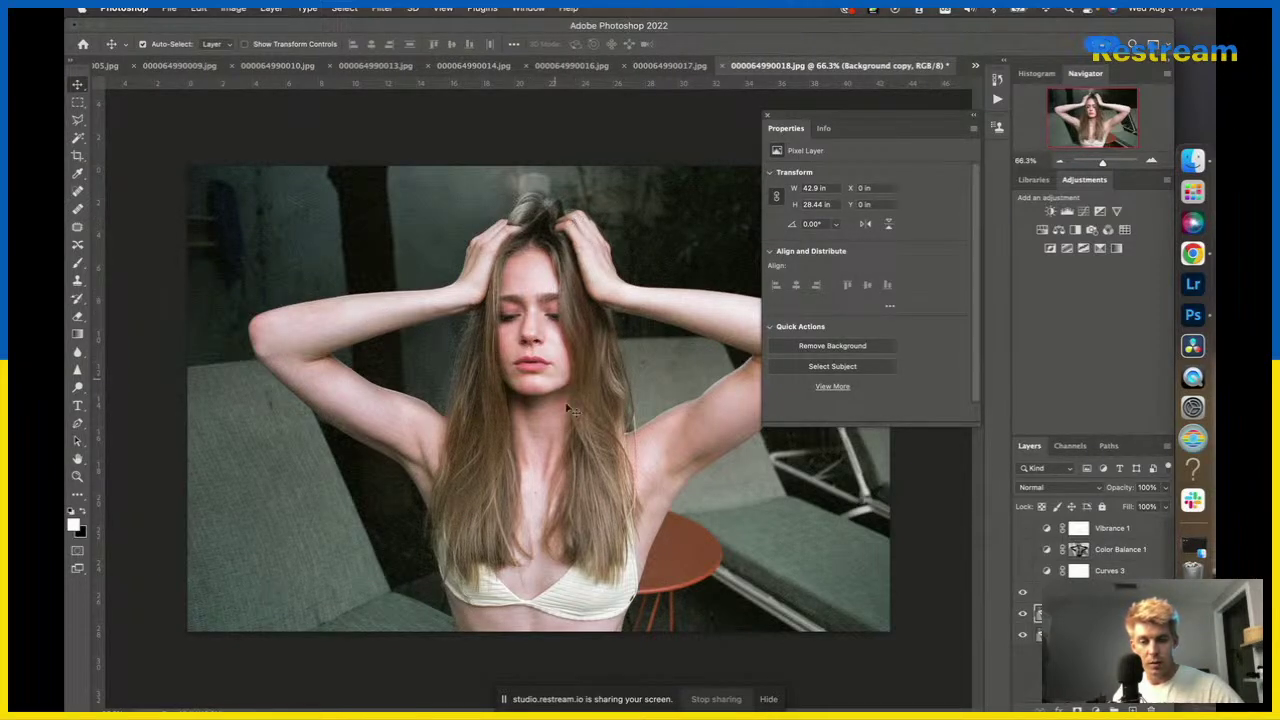
# Show Curves 3 and the layers above it, setting its Blue channel's black point to input 20 and midpoint to input 133, output 123.
pyautogui.click(1022, 571)
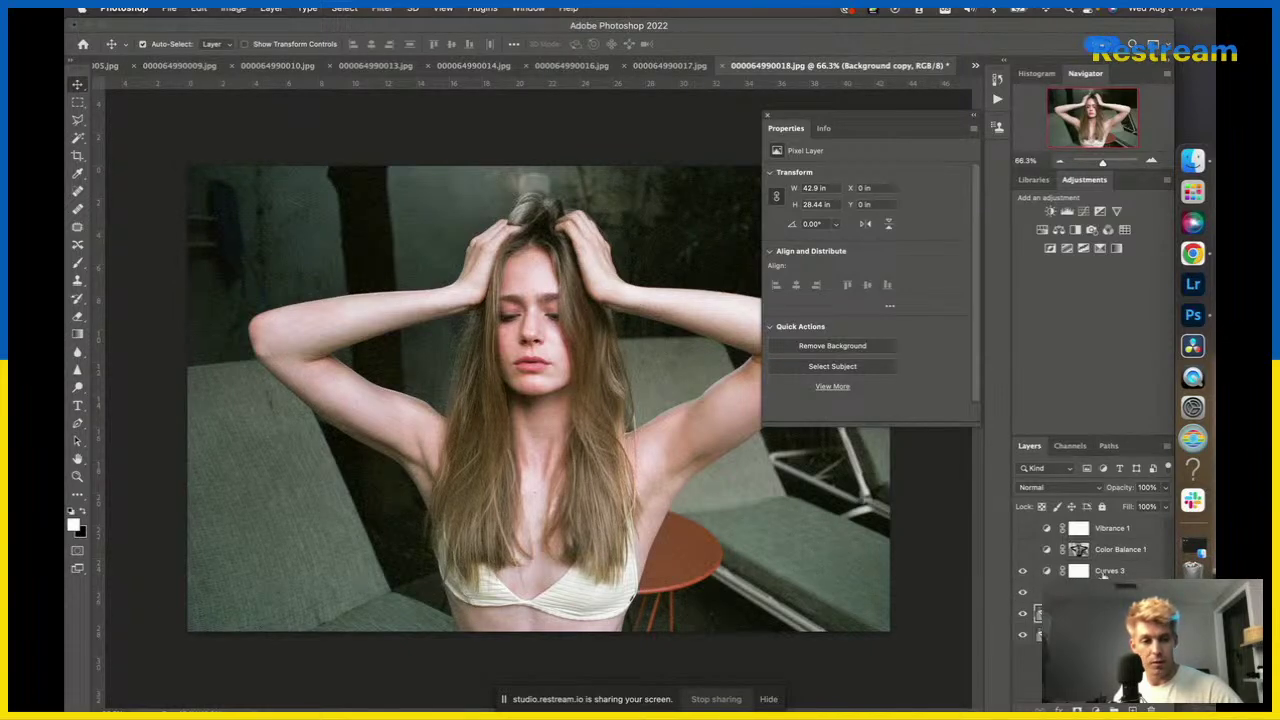
pyautogui.click(1105, 570)
pyautogui.click(812, 193)
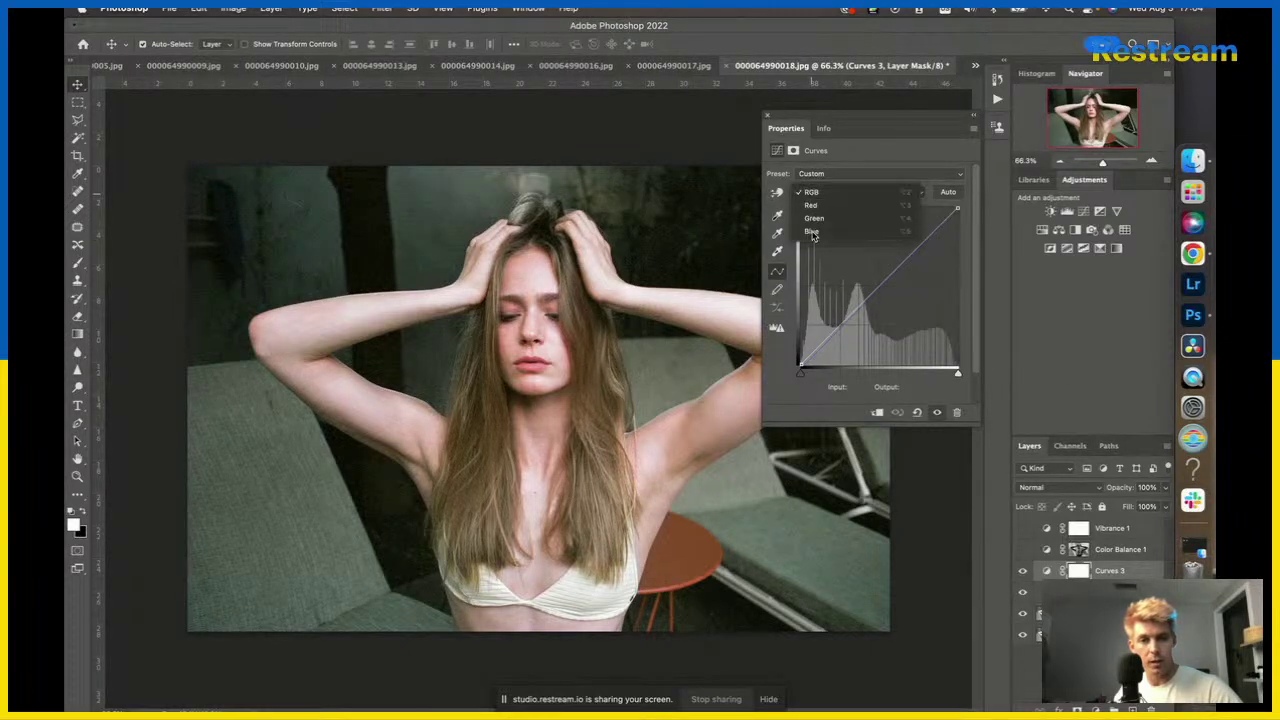
pyautogui.click(811, 231)
pyautogui.moveTo(804, 376); pyautogui.dragTo(812, 378)
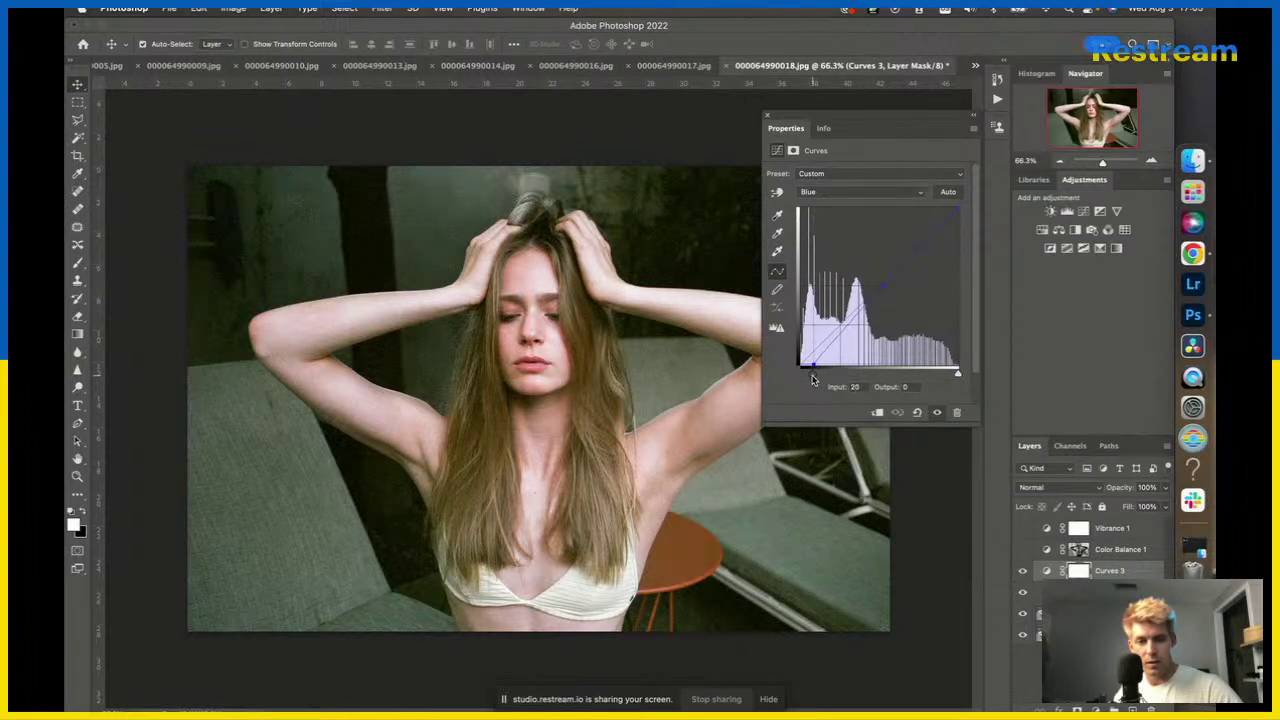
pyautogui.click(838, 193)
pyautogui.click(838, 193)
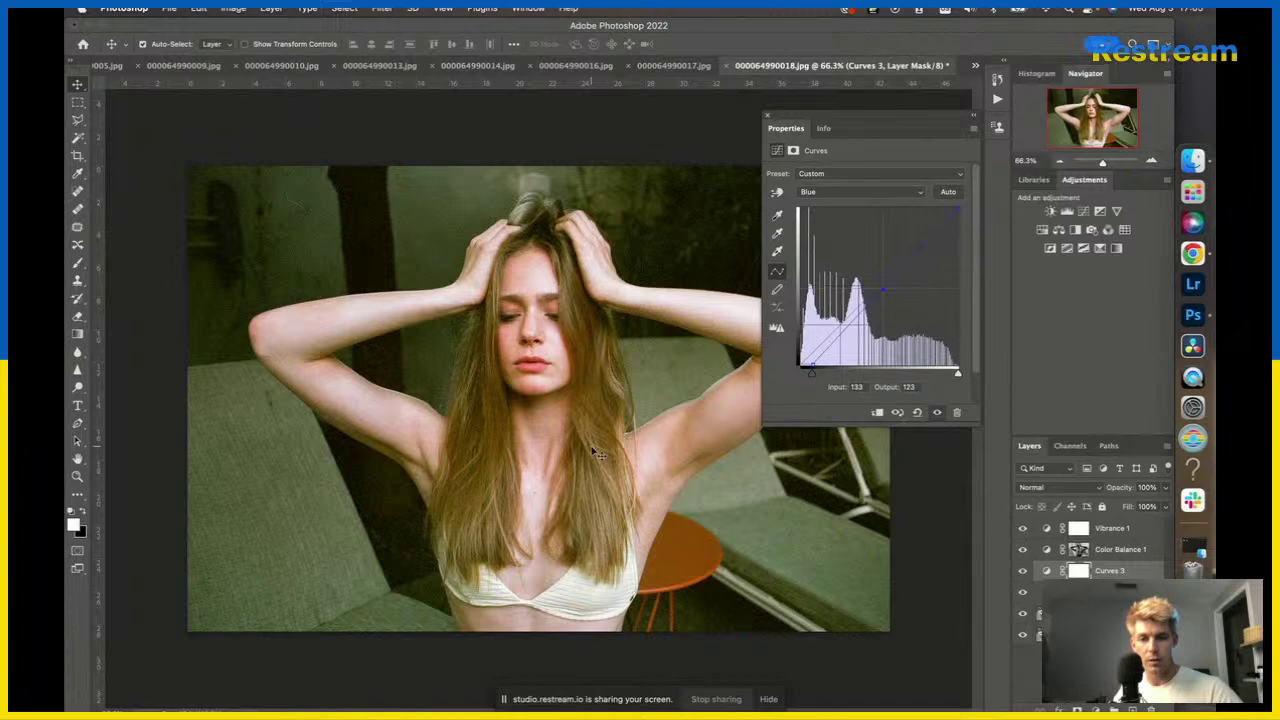
# Examine the photo's overall colour and contrast at several magnifications with all adjustment layers visible.
pyautogui.scroll(-5, 597, 453)
pyautogui.scroll(2, 597, 453)
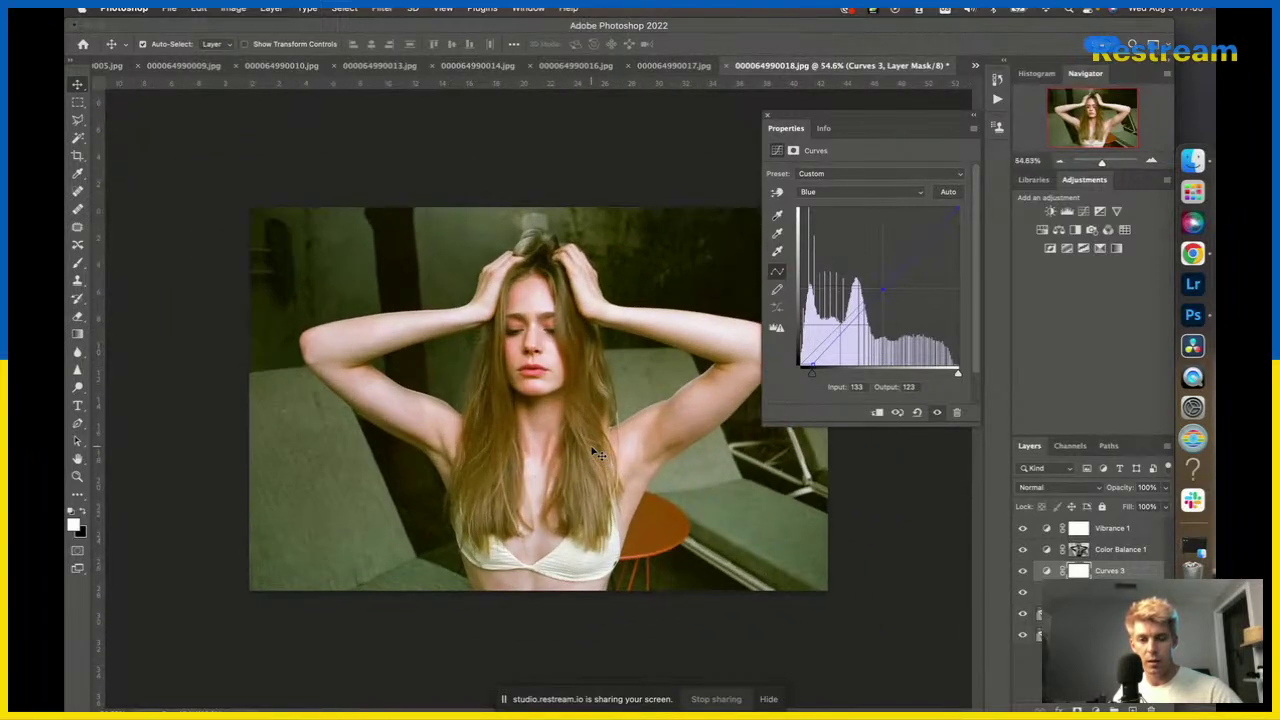
pyautogui.moveTo(855, 121); pyautogui.dragTo(915, 100)
pyautogui.scroll(4, 533, 364)
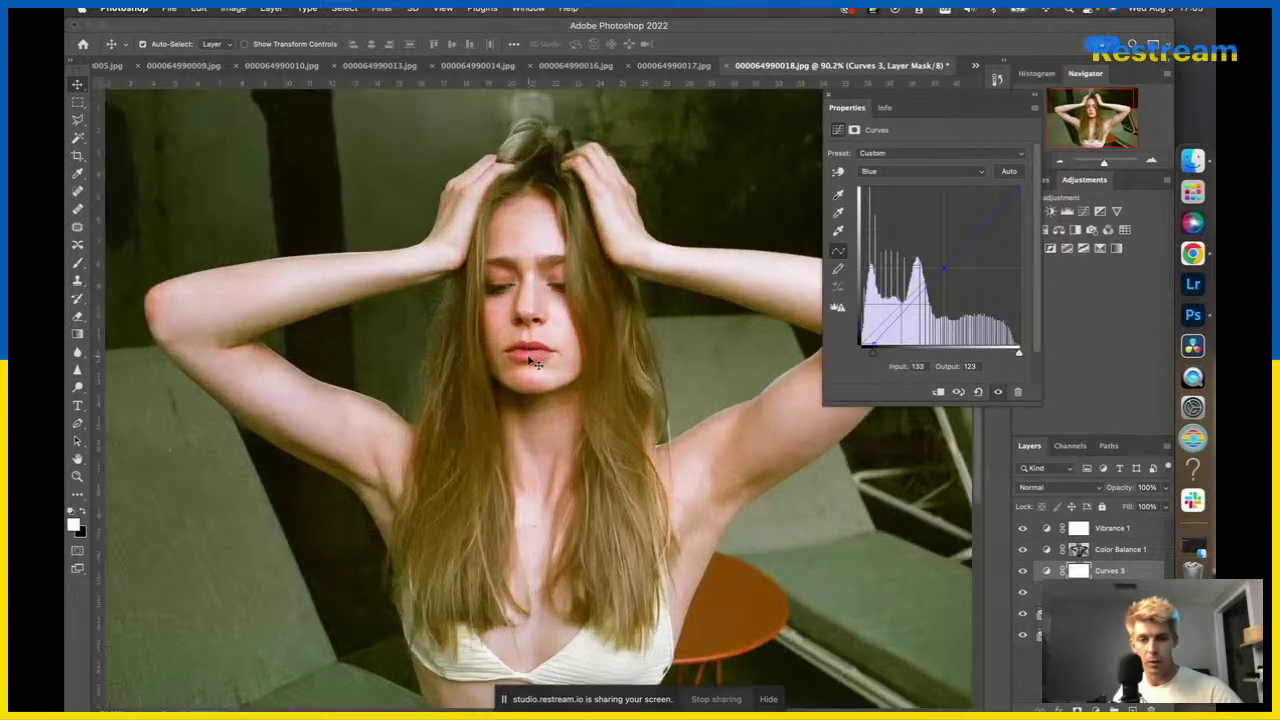
pyautogui.scroll(-2, 533, 364)
pyautogui.scroll(-2, 533, 364)
pyautogui.scroll(4, 560, 360)
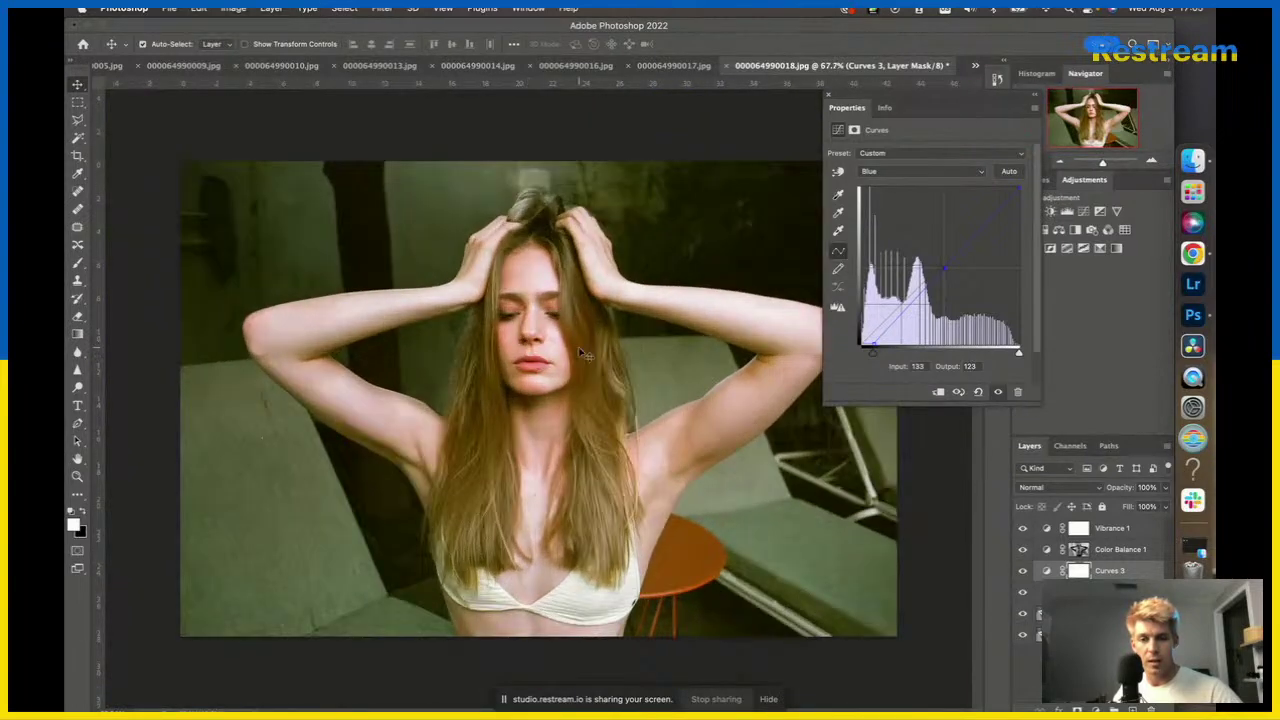
pyautogui.scroll(1, 585, 355)
pyautogui.scroll(-2, 585, 355)
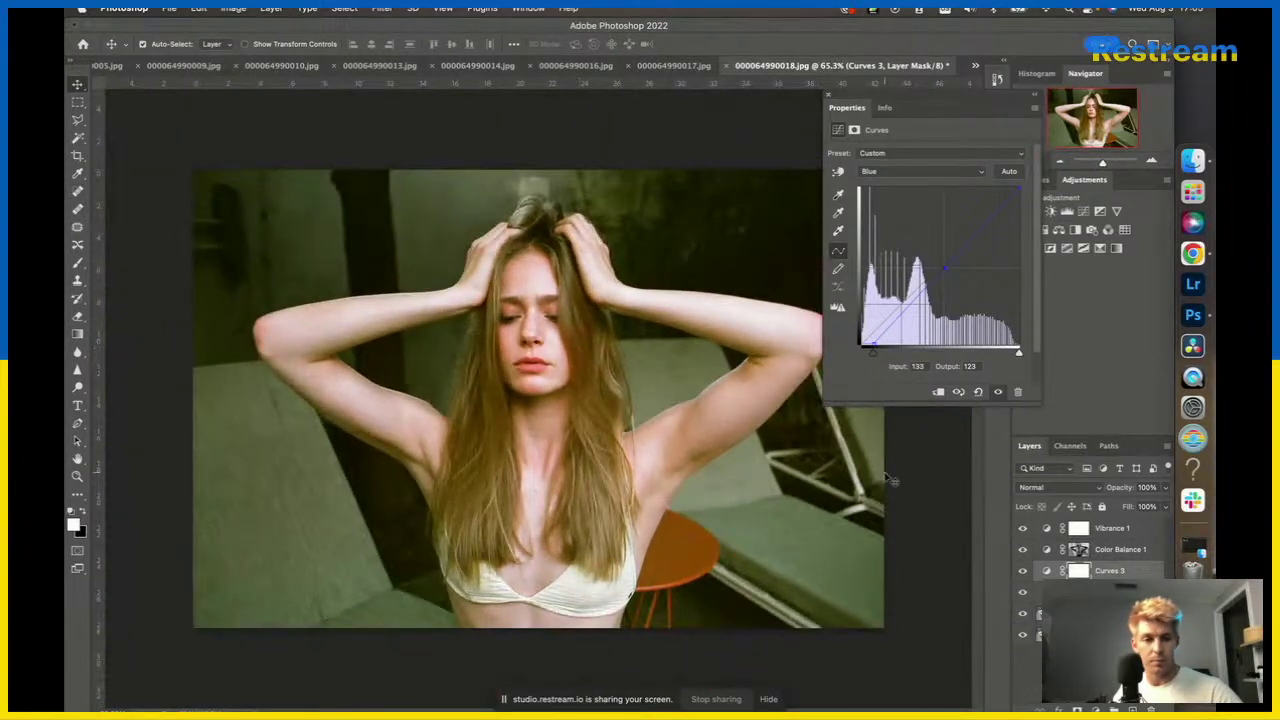
# Add a darkening Curves layer above Vibrance 1 with a point at input 141, output 100, and invert its mask to black.
pyautogui.click(1122, 532)
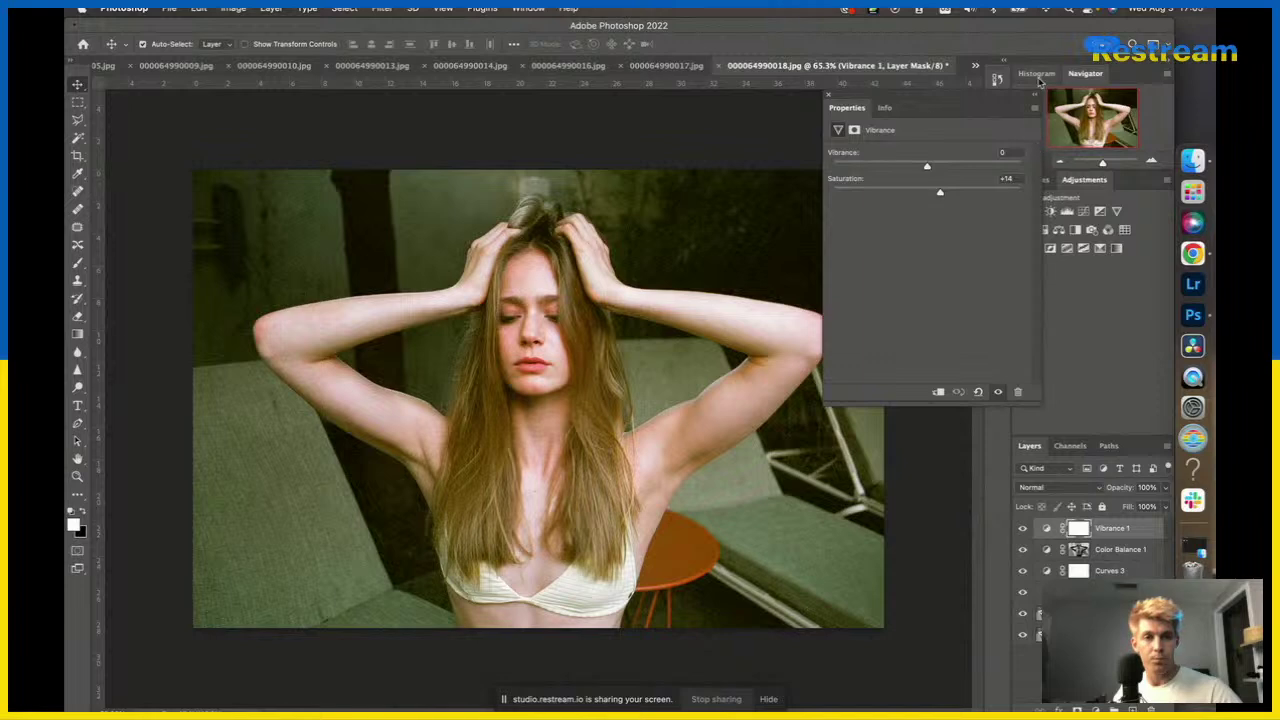
pyautogui.click(1084, 211)
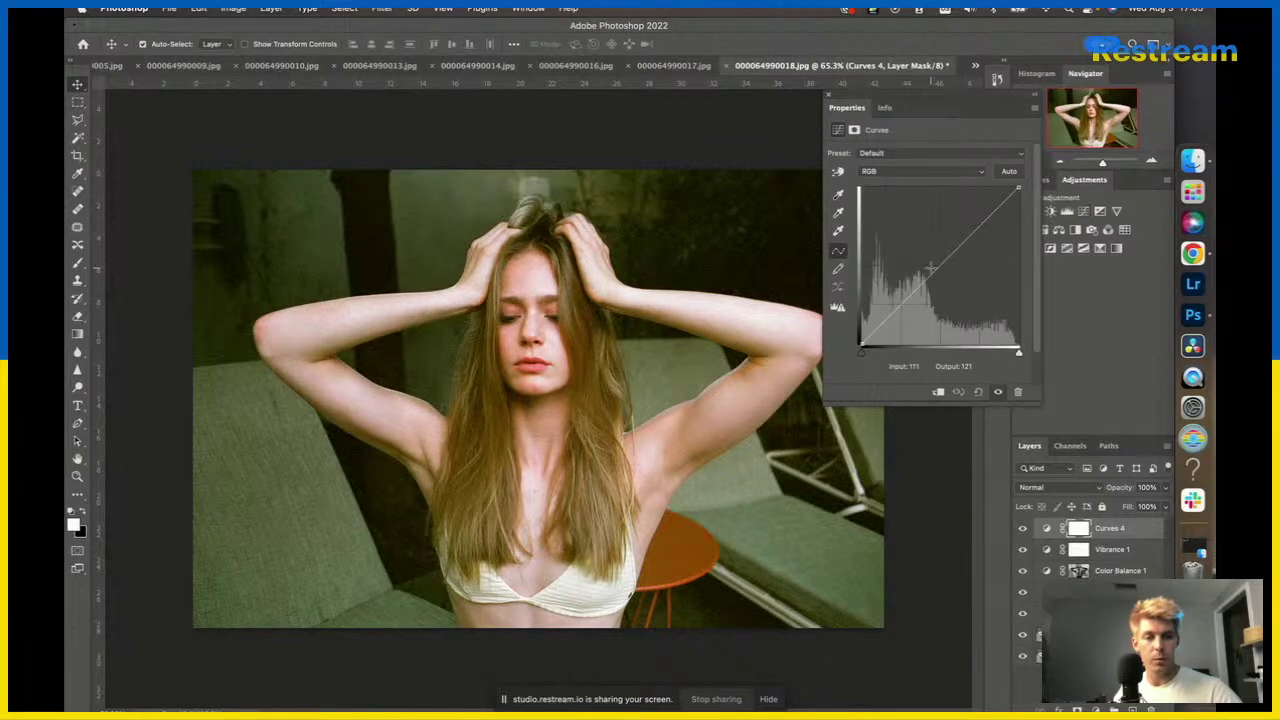
pyautogui.moveTo(937, 270); pyautogui.dragTo(949, 282)
pyautogui.press('super+i')
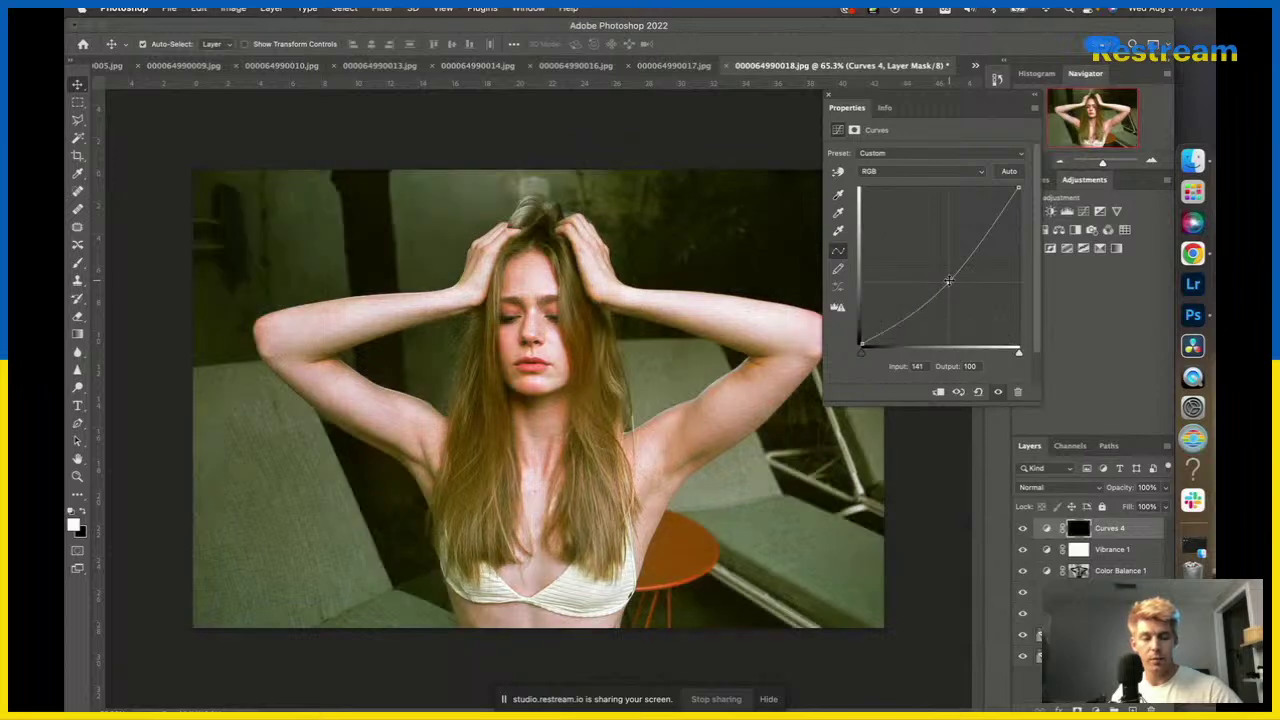
# Prepare the Brush tool for the new Curves mask with 5% flow and a size of 100.
pyautogui.press('b')
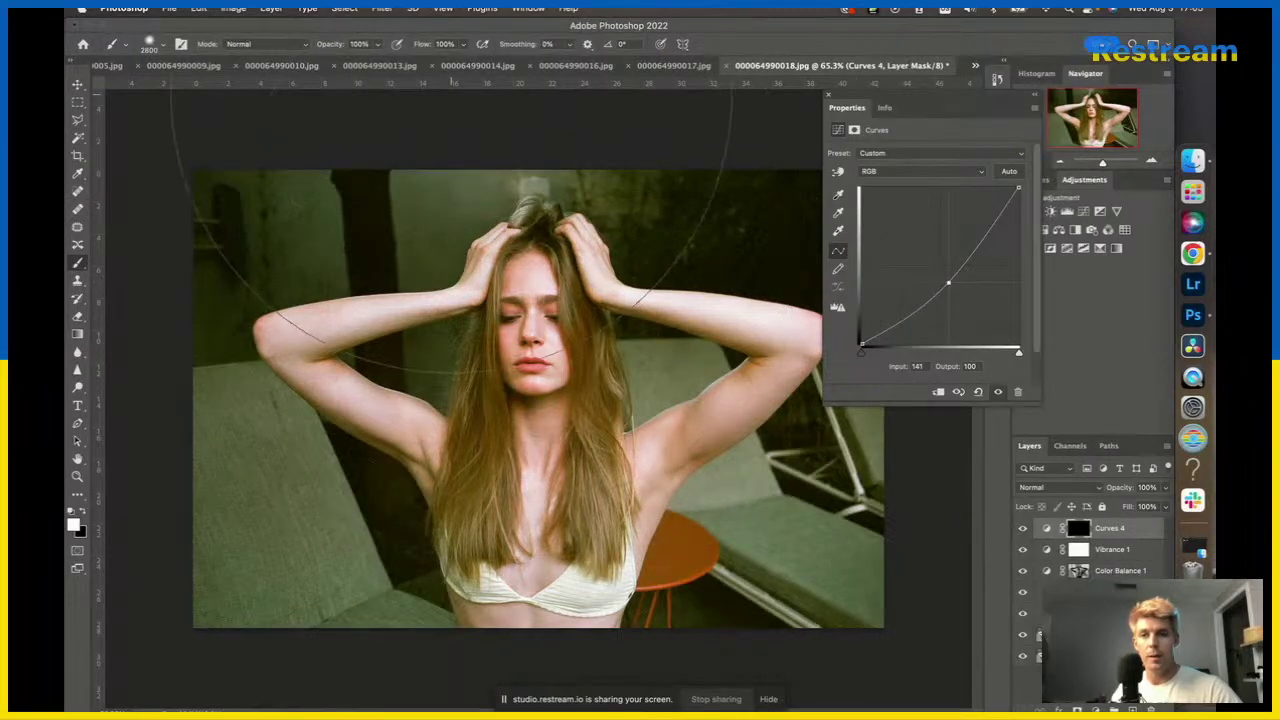
pyautogui.click(446, 44)
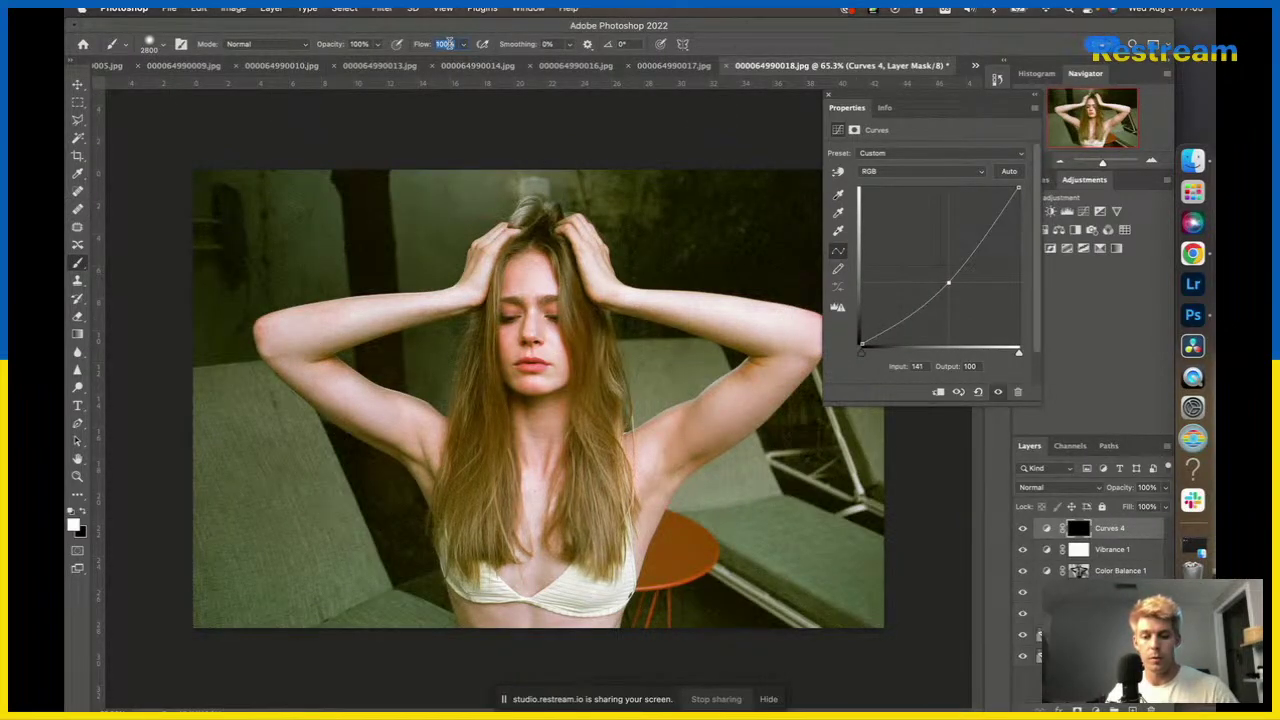
pyautogui.write('5')
pyautogui.press('Return')
pyautogui.press('[')
pyautogui.press('[')
pyautogui.press('[')
pyautogui.press('[')
pyautogui.press('[')
pyautogui.press('[')
pyautogui.press('[')
pyautogui.press('[')
pyautogui.press('[')
pyautogui.press('[')
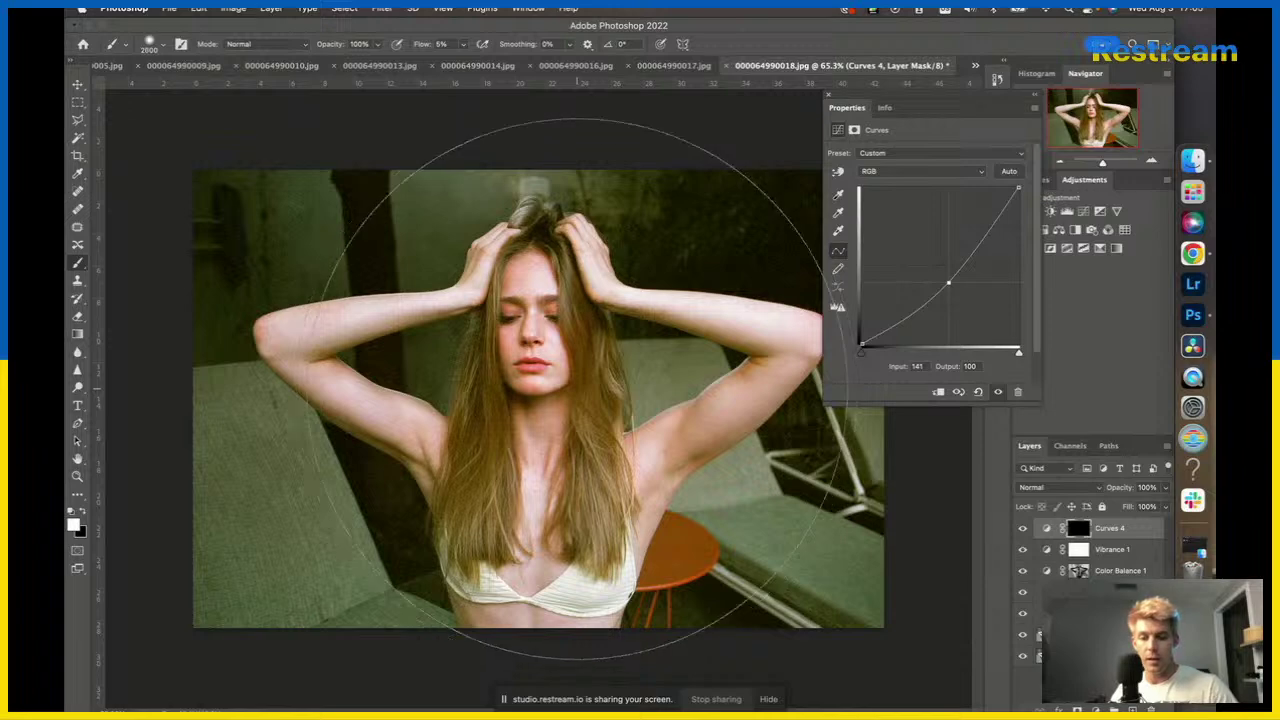
pyautogui.press('[')
pyautogui.press('[')
pyautogui.press('[')
pyautogui.press('[')
pyautogui.press('[')
pyautogui.press('[')
pyautogui.press('[')
pyautogui.press('[')
pyautogui.press('[')
pyautogui.press('[')
pyautogui.press('[')
pyautogui.press('[')
pyautogui.press('[')
pyautogui.press('[')
pyautogui.press('[')
pyautogui.press('[')
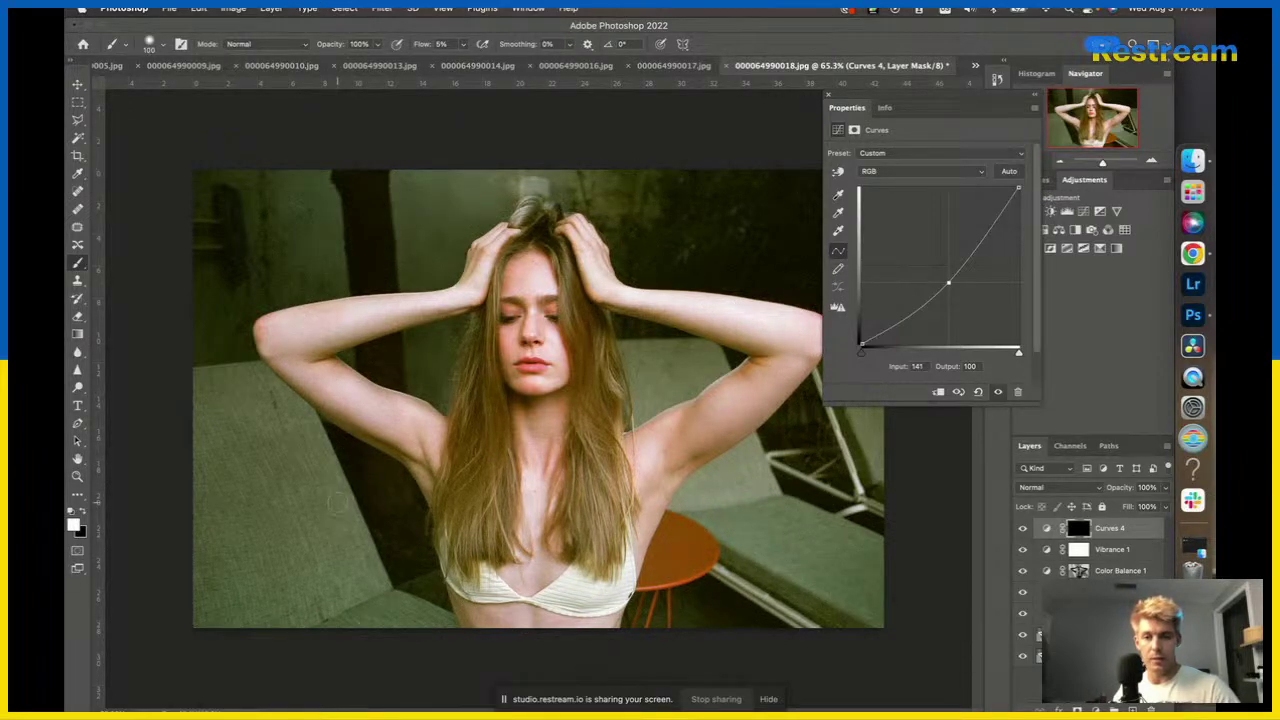
# Burn in the portrait by painting white on the Curves 4 mask, using a 300-size brush for the hair beside the face.
pyautogui.scroll(5, 550, 355)
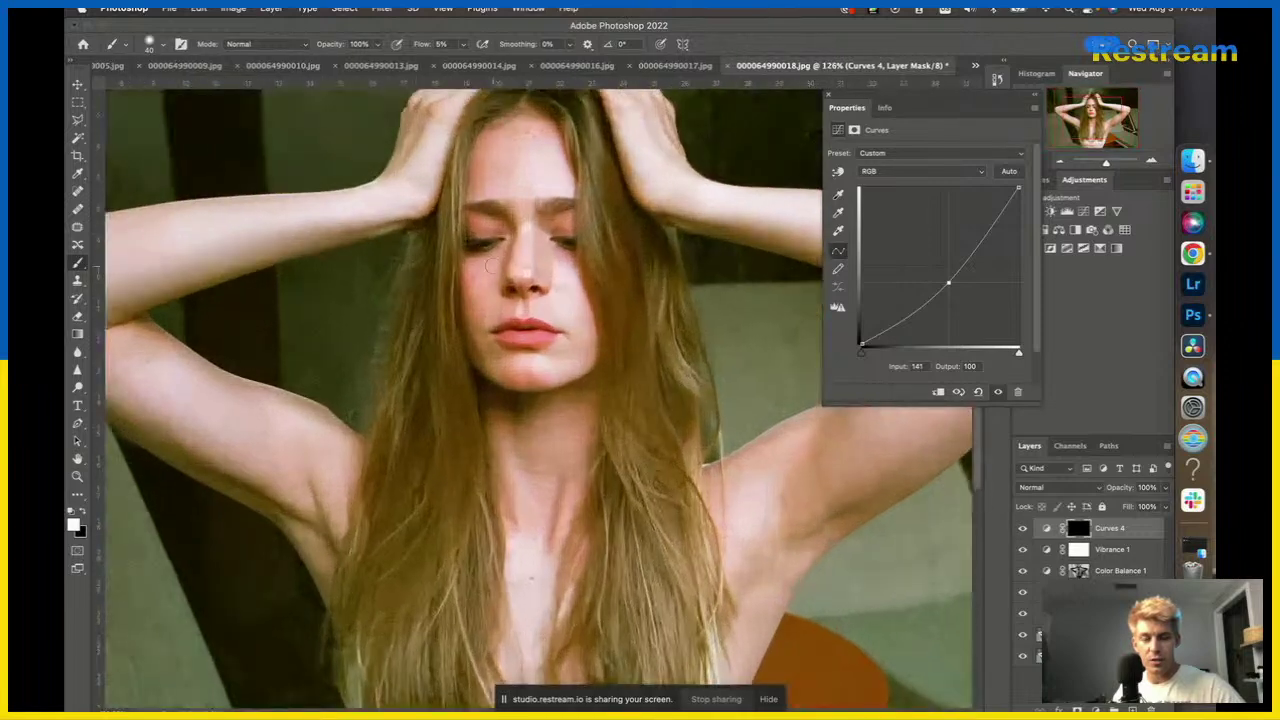
pyautogui.scroll(2, 540, 400)
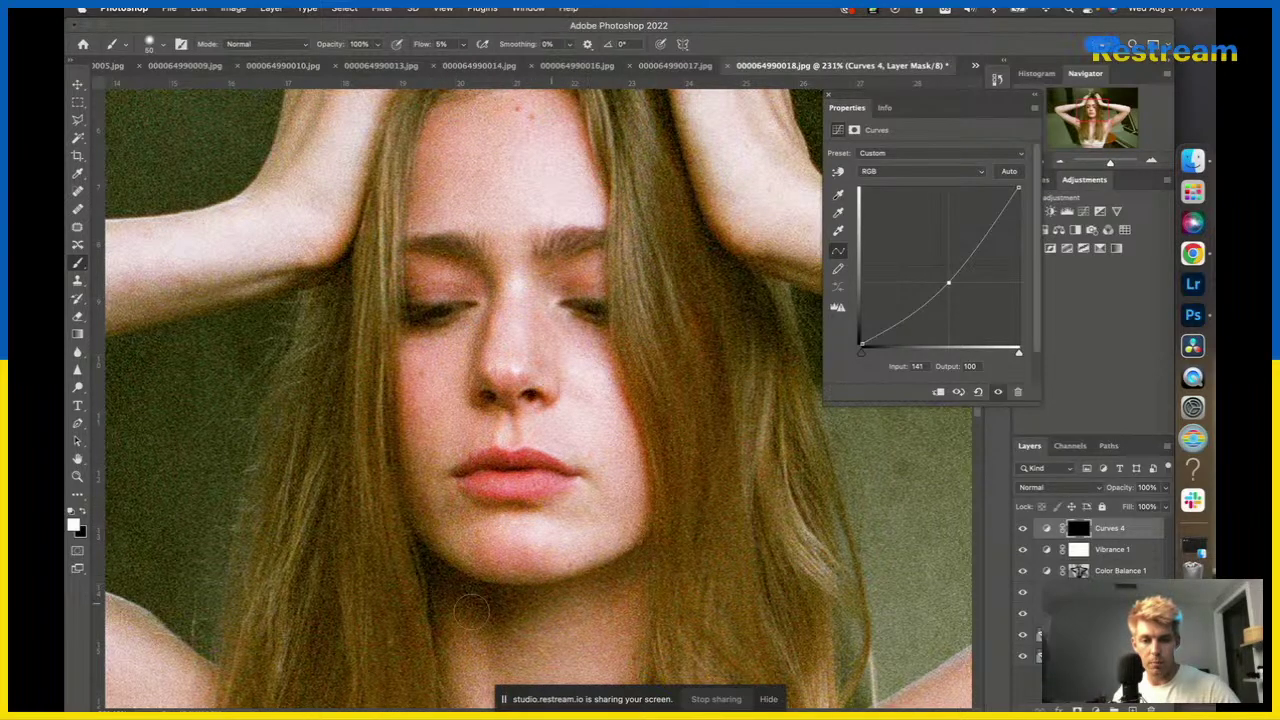
pyautogui.scroll(-5, 468, 610)
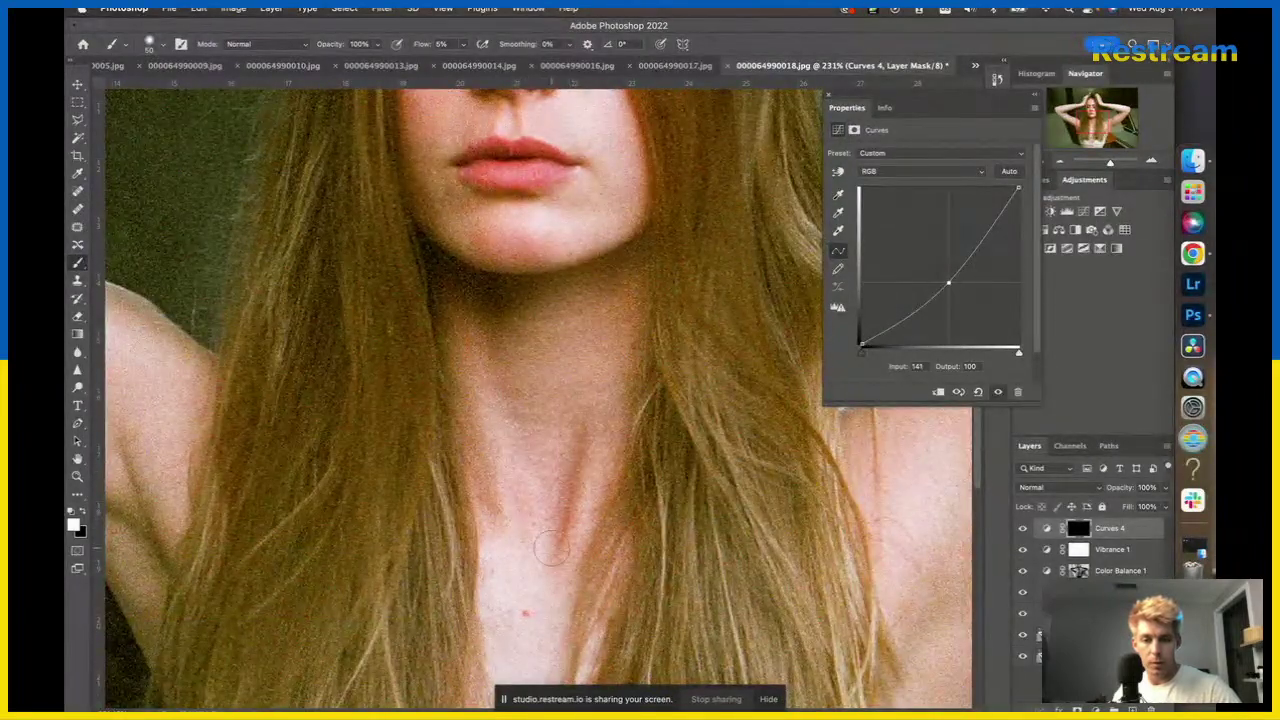
pyautogui.scroll(-4, 545, 515)
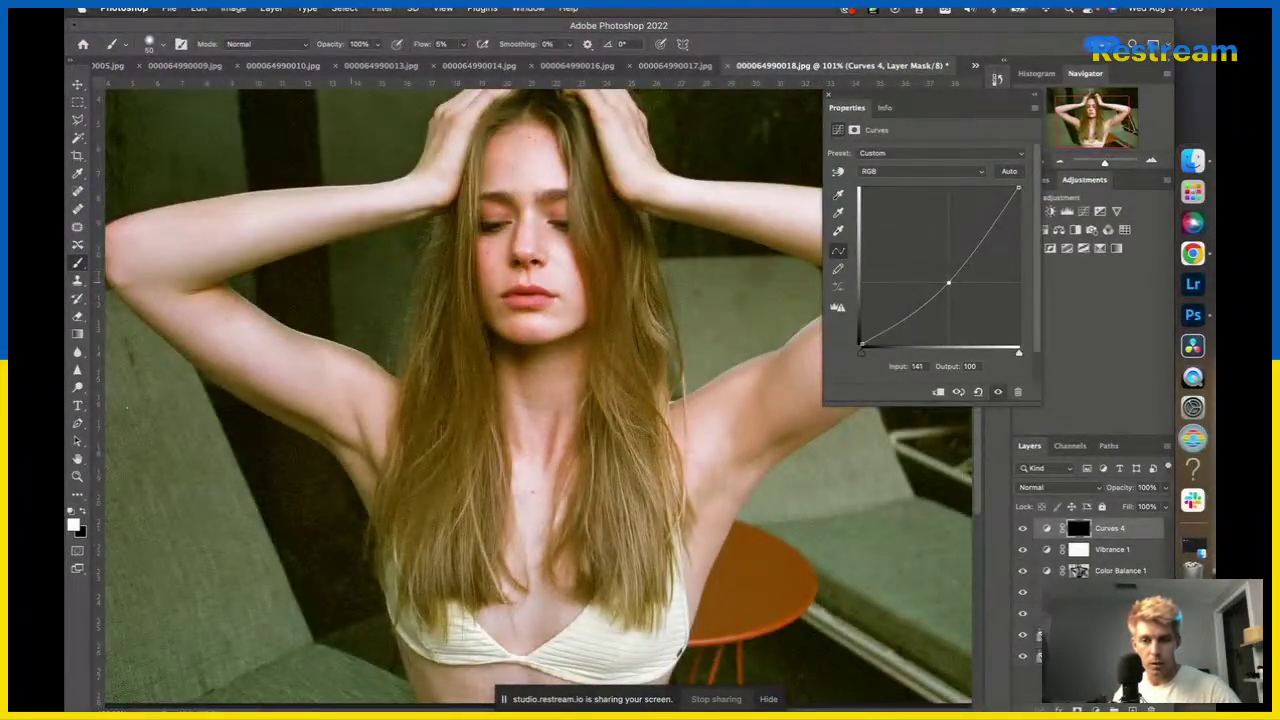
pyautogui.press(']')
pyautogui.press(']')
pyautogui.press(']')
pyautogui.press(']')
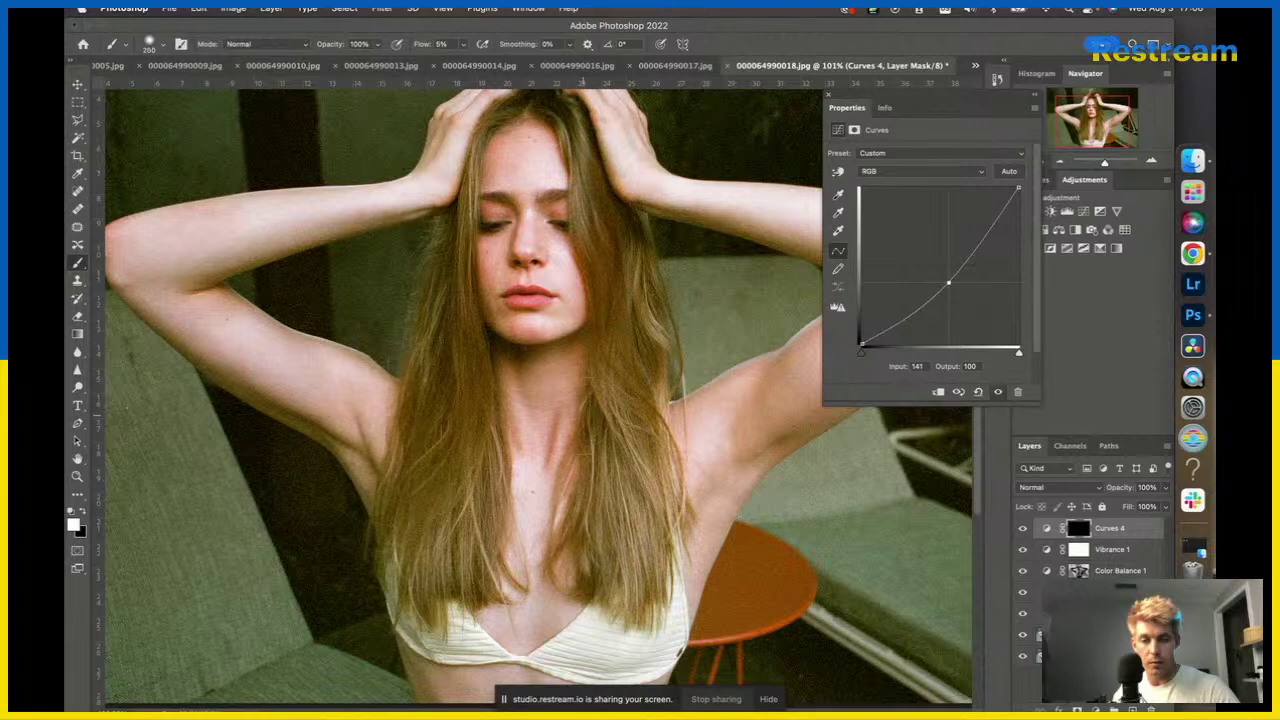
pyautogui.press(']')
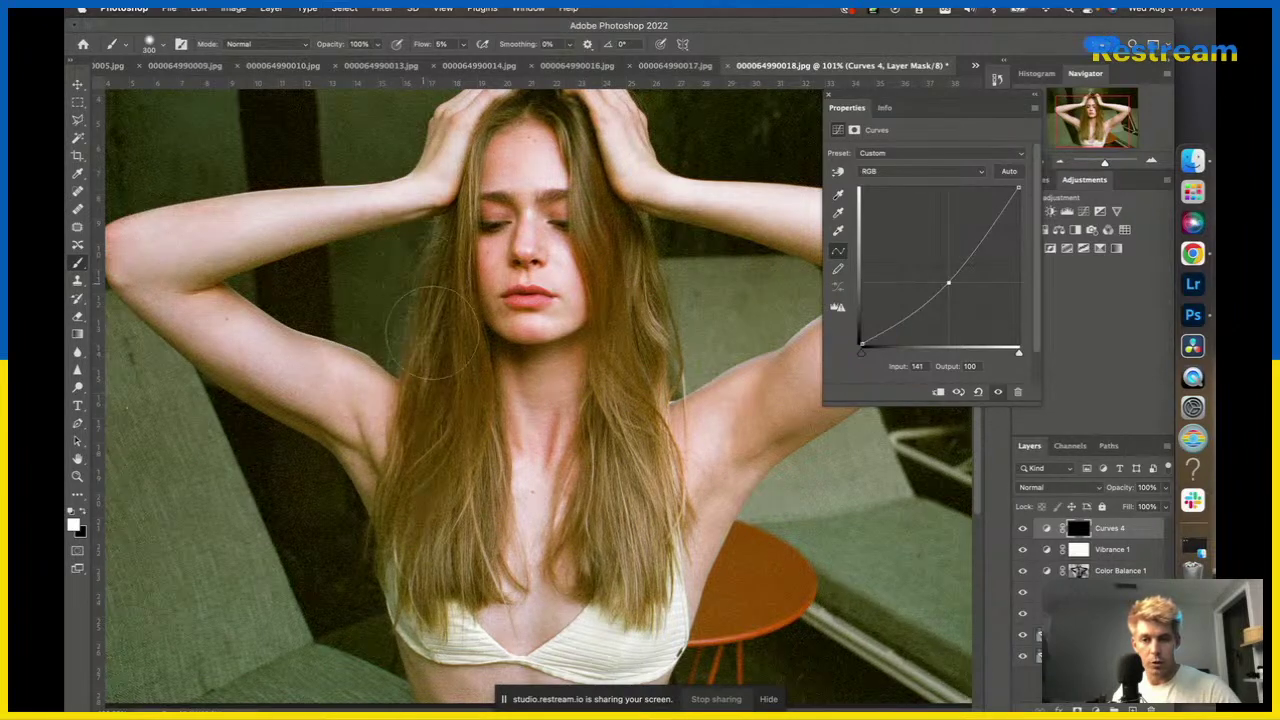
pyautogui.moveTo(434, 333); pyautogui.dragTo(438, 264)
# Refine the darkening on the Curves 4 mask with the brush reduced to 70, and check the whole portrait.
pyautogui.press('[')
pyautogui.press('[')
pyautogui.press('[')
pyautogui.press('[')
pyautogui.press('[')
pyautogui.press('[')
pyautogui.press('[')
pyautogui.press('[')
pyautogui.press('[')
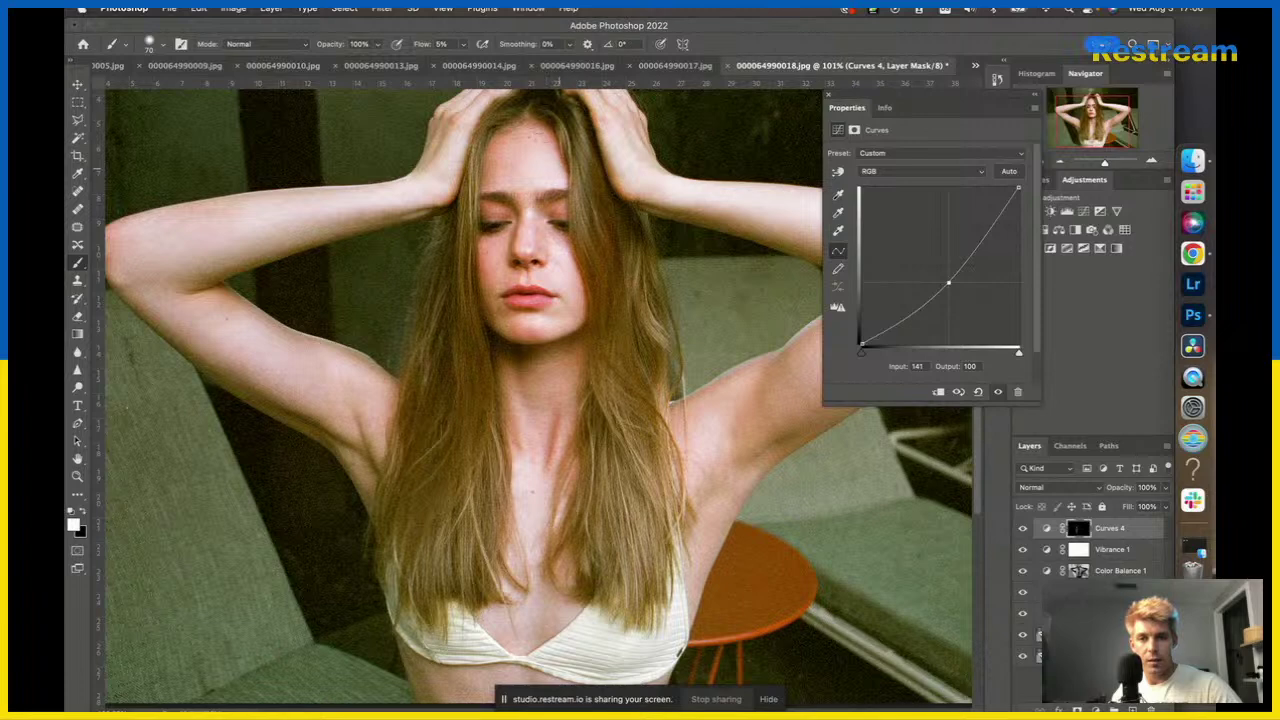
pyautogui.scroll(-1, 578, 245)
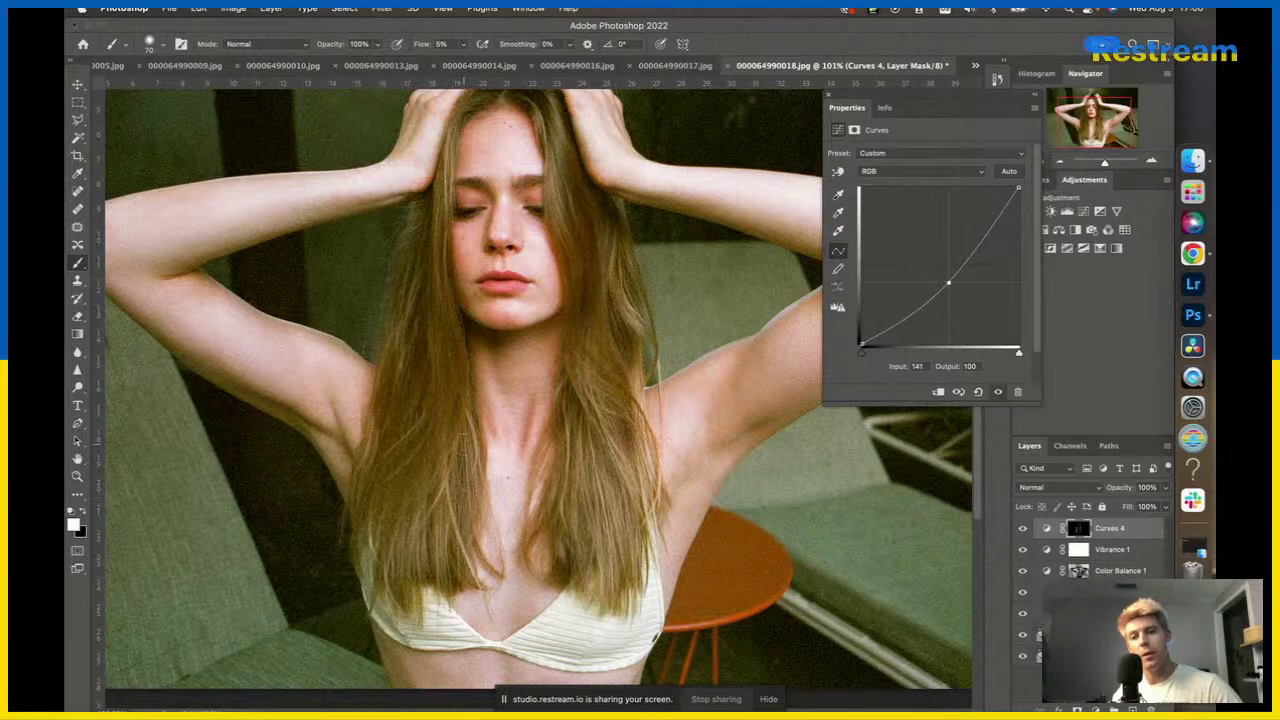
pyautogui.scroll(-2, 563, 540)
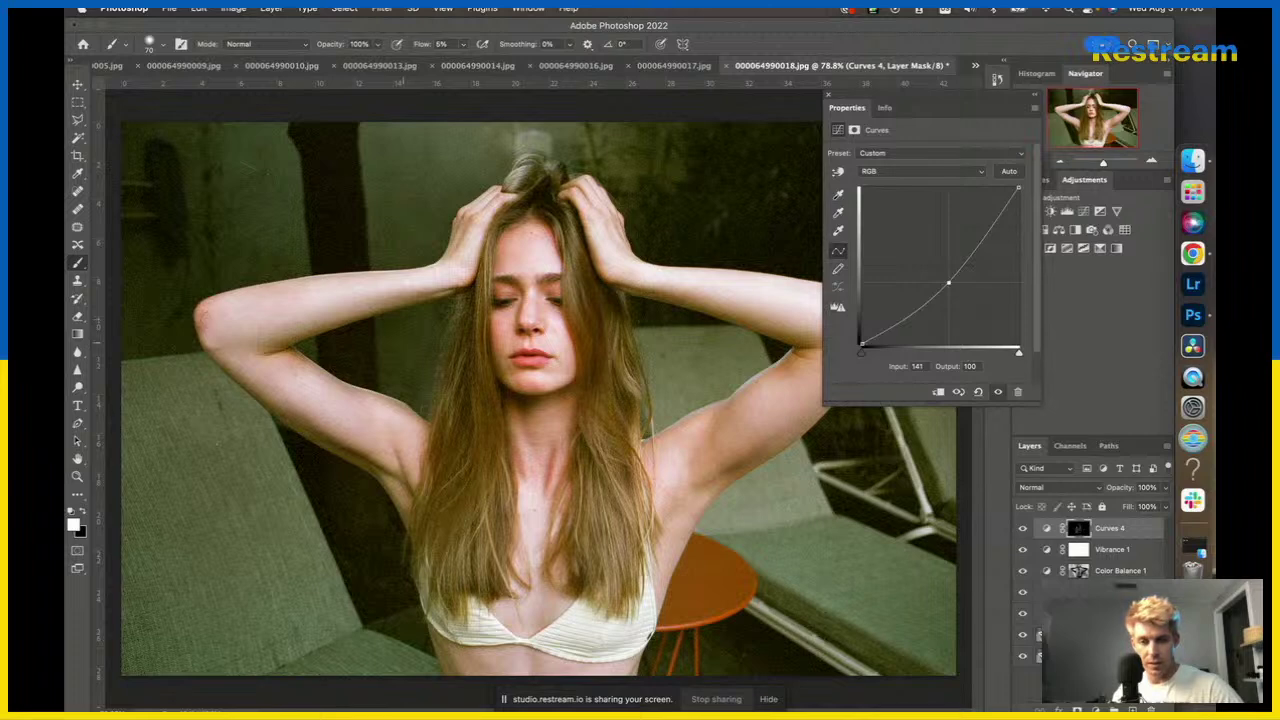
# Review the burned-in portrait in 000064990018.jpg at several magnifications to judge the effect of Curves 4.
pyautogui.scroll(-5, 404, 342)
pyautogui.scroll(4, 539, 400)
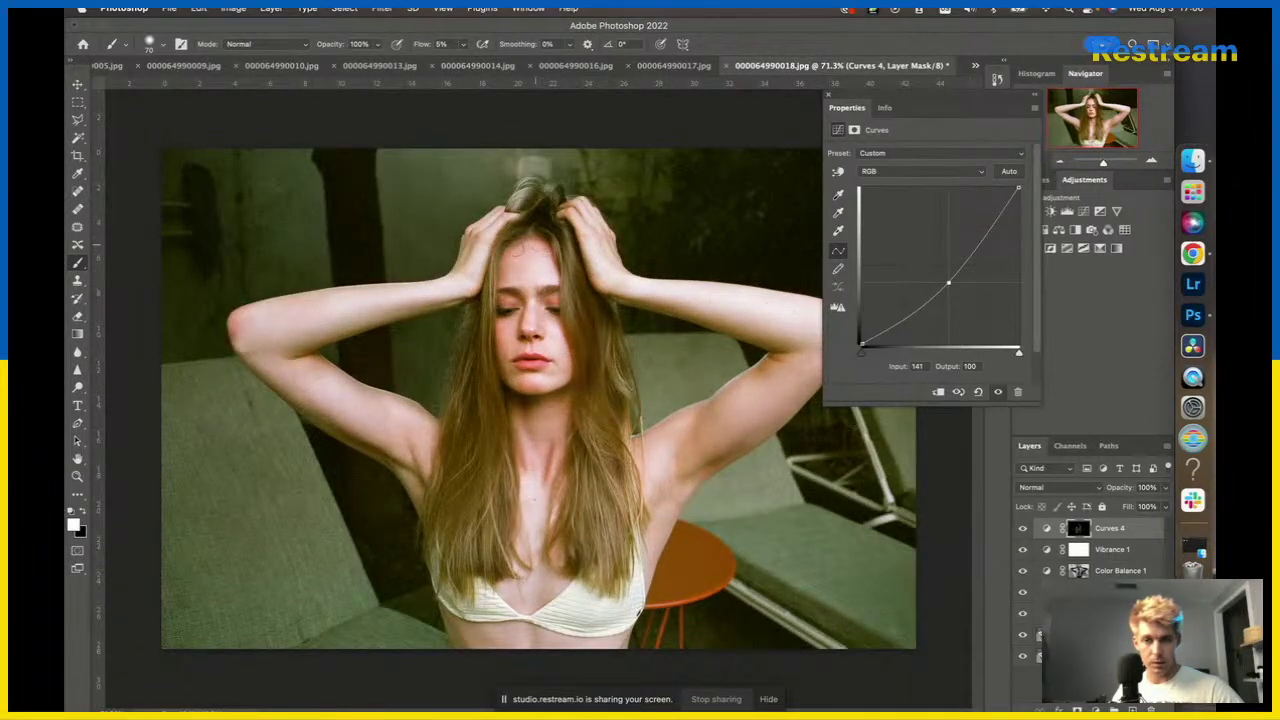
pyautogui.press('v')
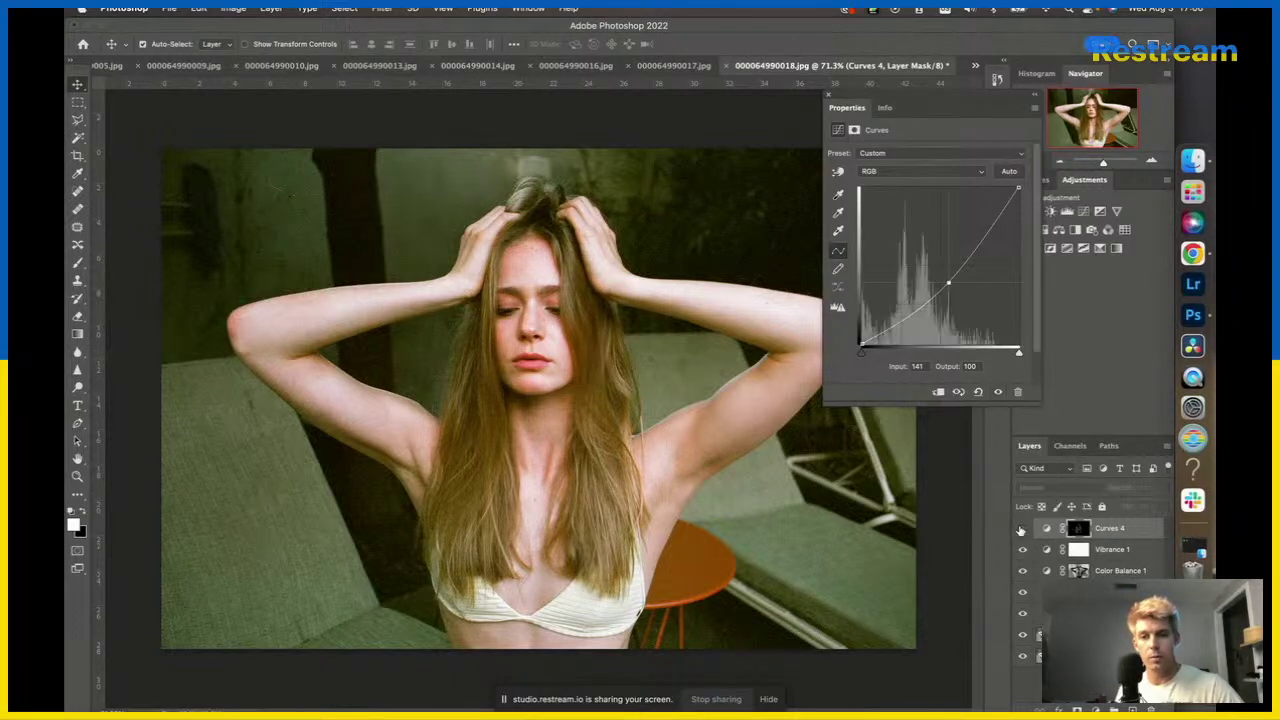
pyautogui.scroll(-3, 673, 441)
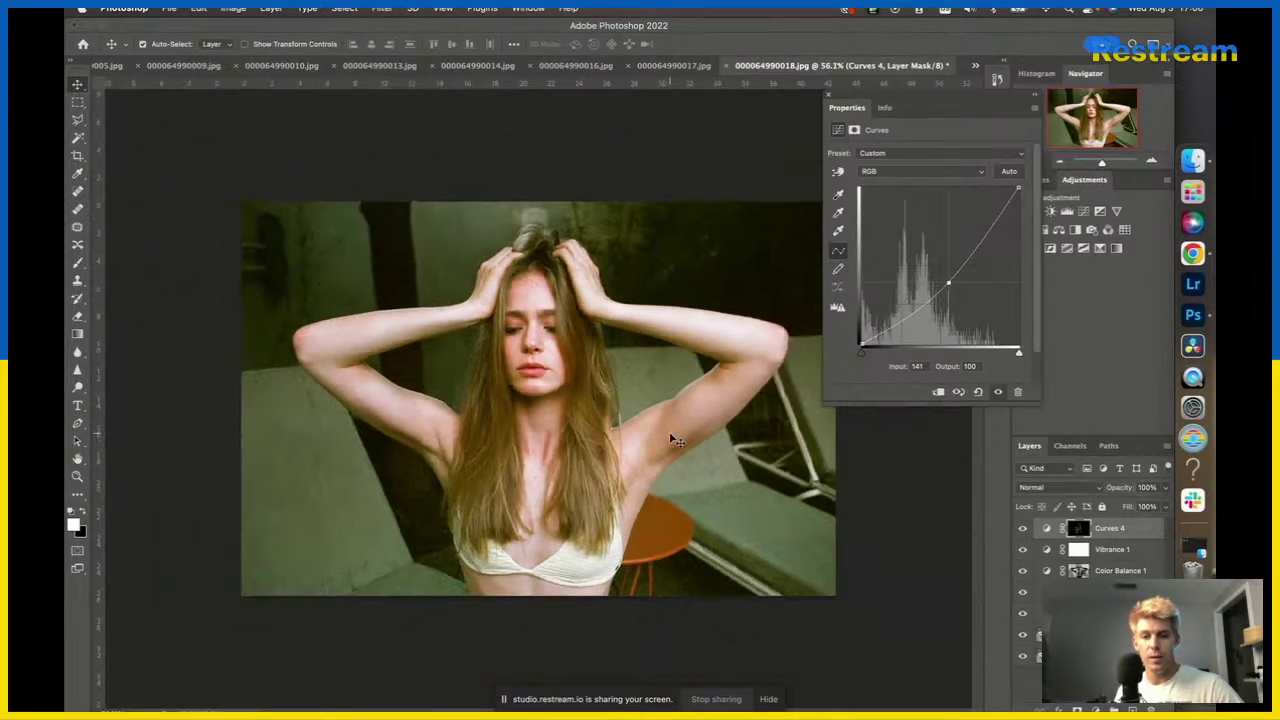
pyautogui.scroll(2, 673, 441)
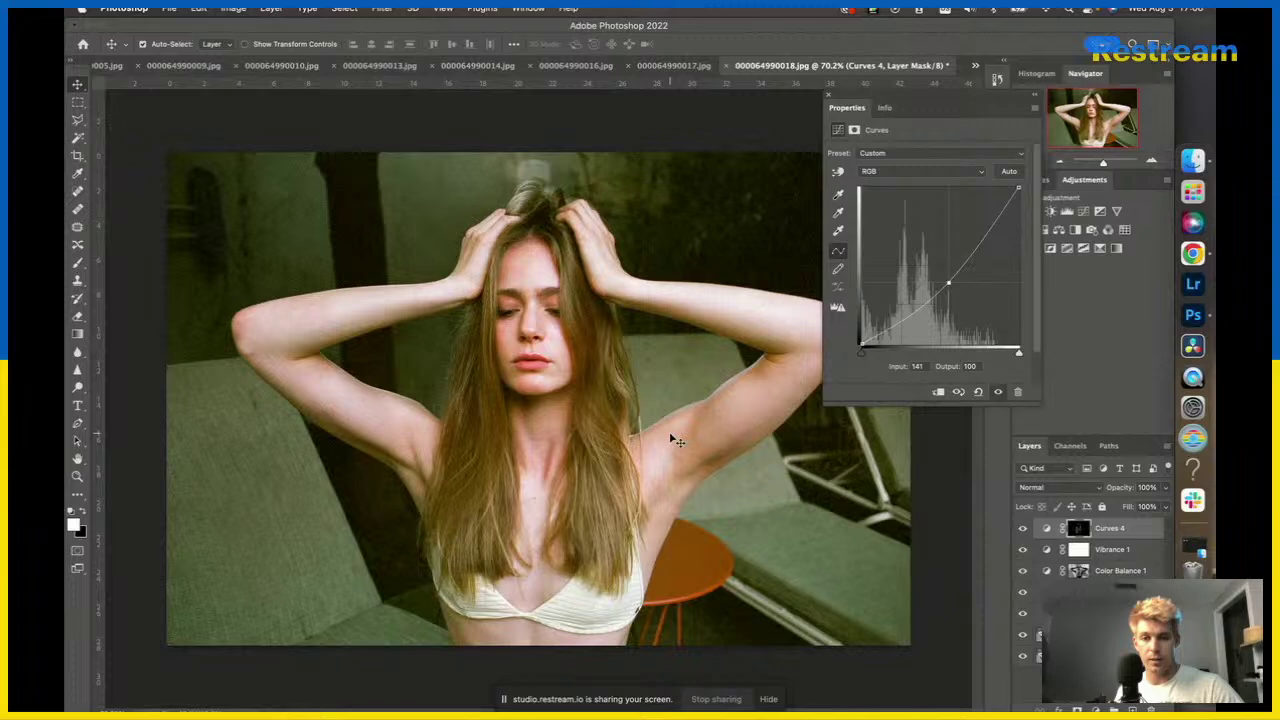
pyautogui.scroll(-1, 673, 441)
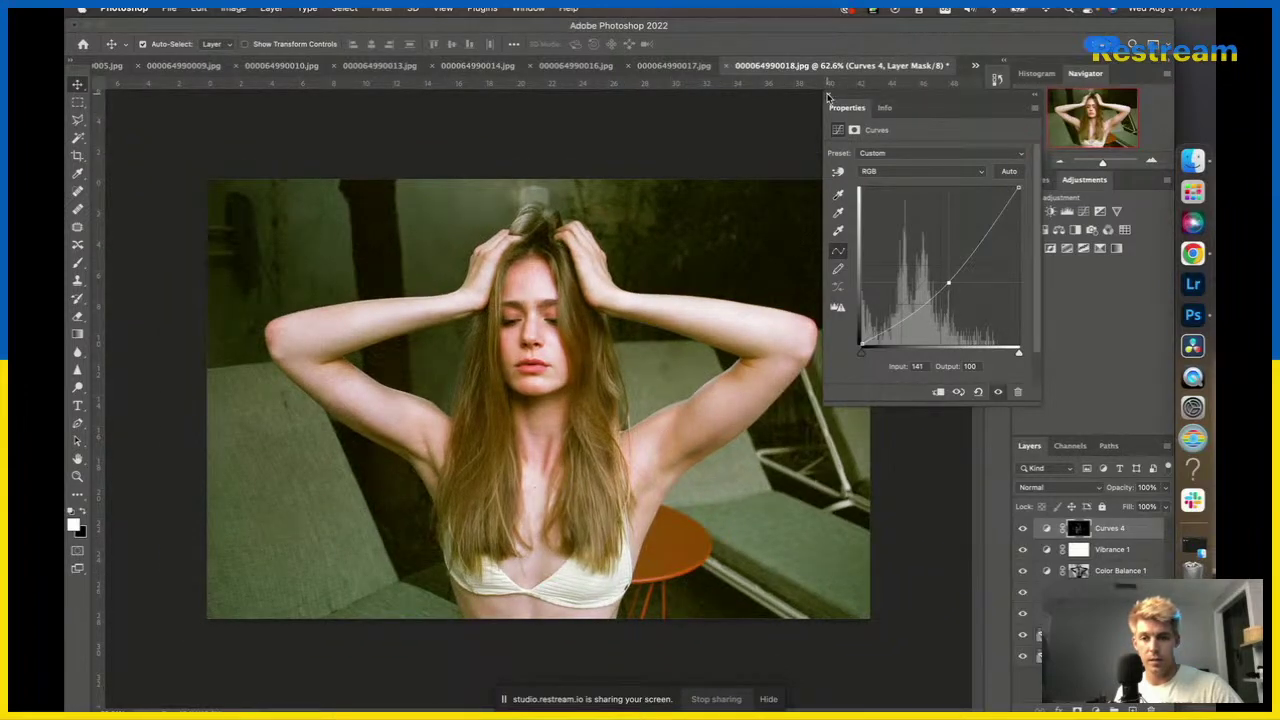
pyautogui.scroll(-2, 792, 352)
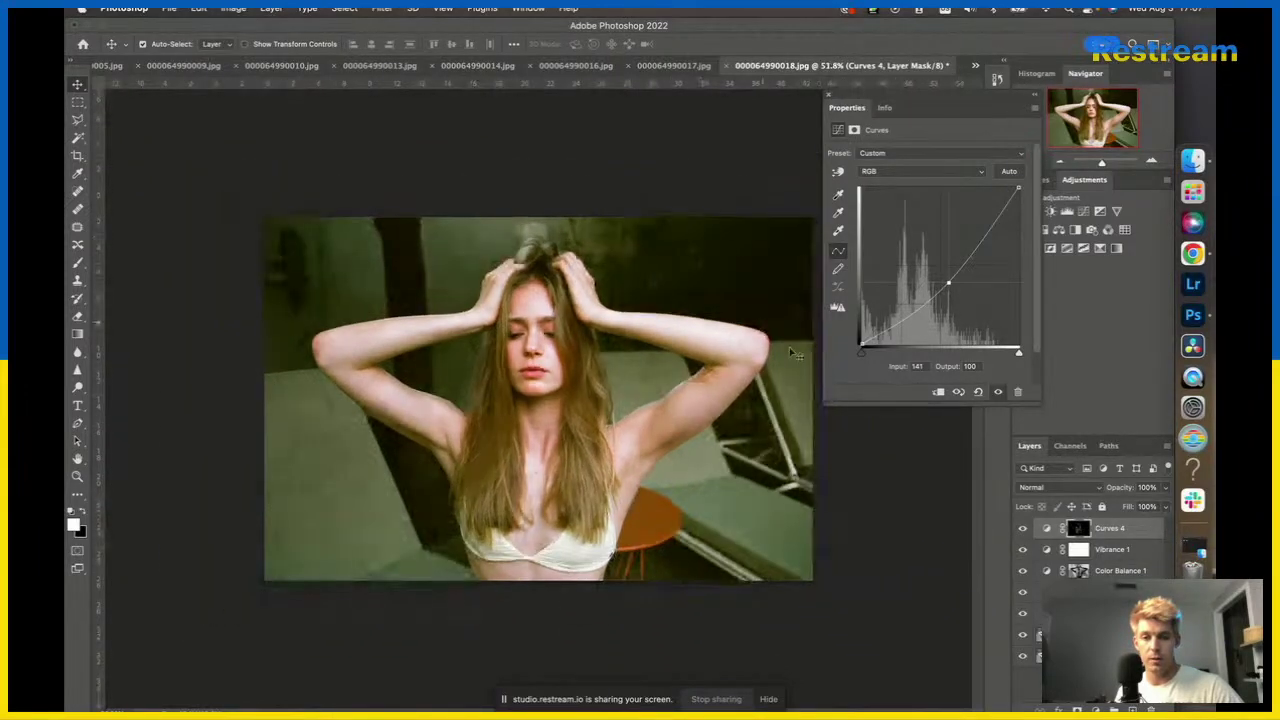
# Try a Black & White adjustment layer above Curves 4 with Greens at -200, and undo the Greens change.
pyautogui.click(1083, 227)
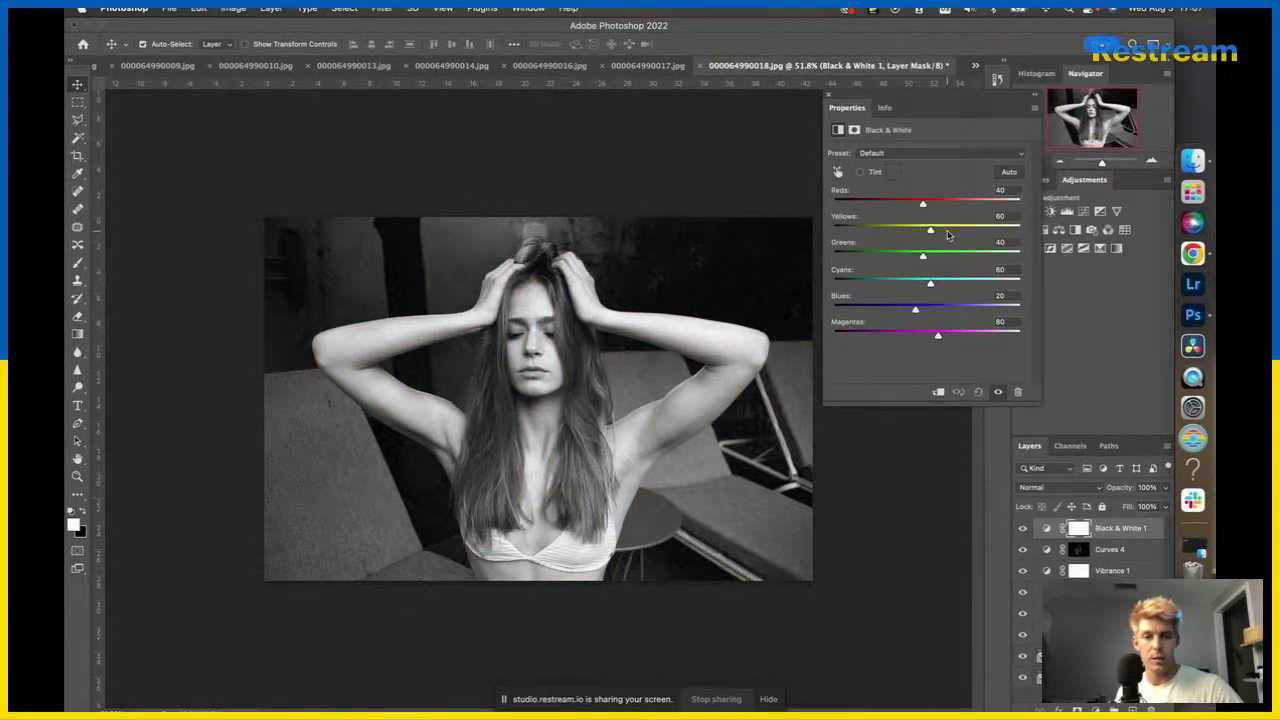
pyautogui.moveTo(922, 259); pyautogui.dragTo(831, 266)
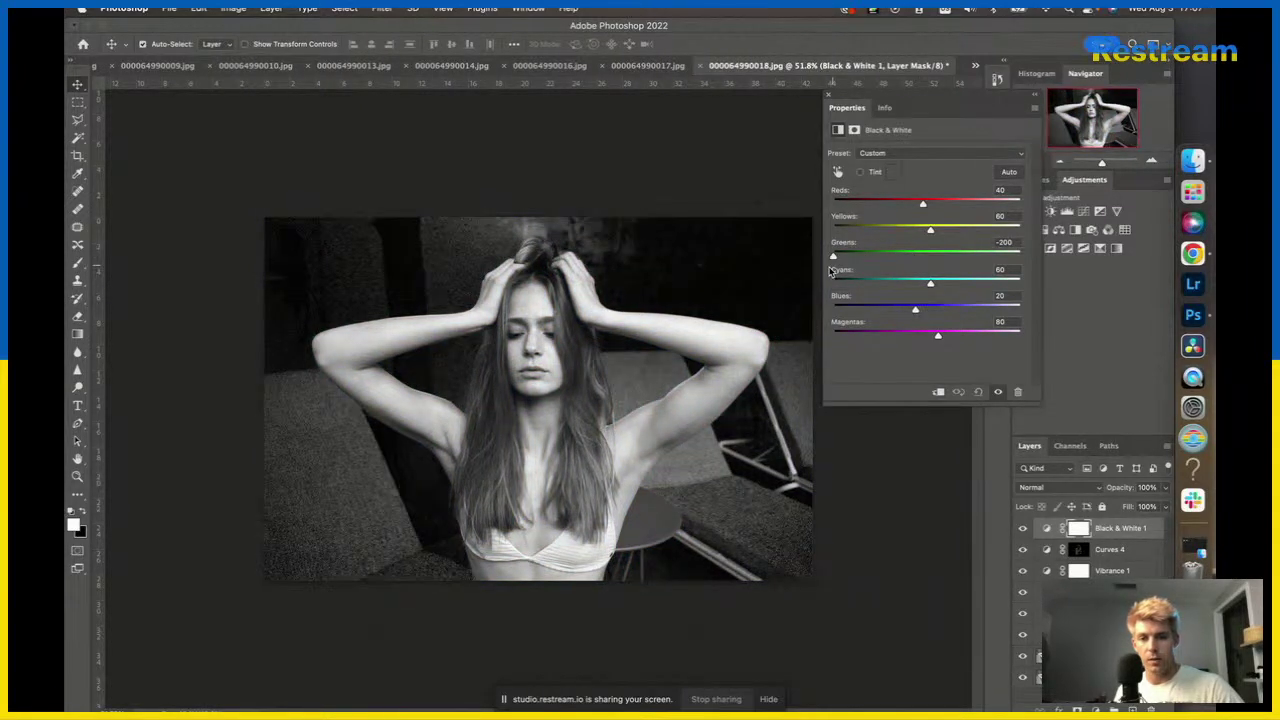
pyautogui.press('super+z')
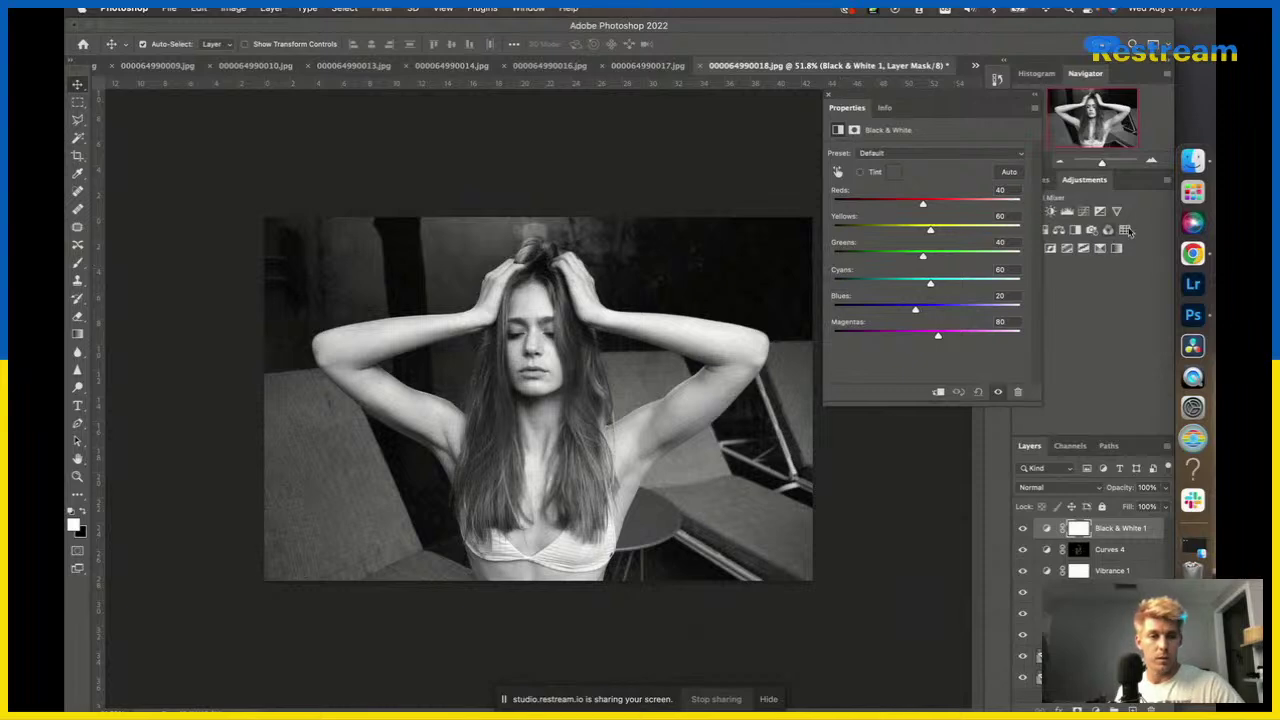
# Try a high-contrast Curves layer over the black-and-white conversion with a point at input 135, output 55, and delete both adjustment layers.
pyautogui.click(1084, 212)
pyautogui.moveTo(967, 240)
pyautogui.mouseDown()
pyautogui.moveTo(980, 223)
pyautogui.moveTo(970, 217)
pyautogui.mouseUp()
pyautogui.moveTo(941, 258); pyautogui.dragTo(945, 311)
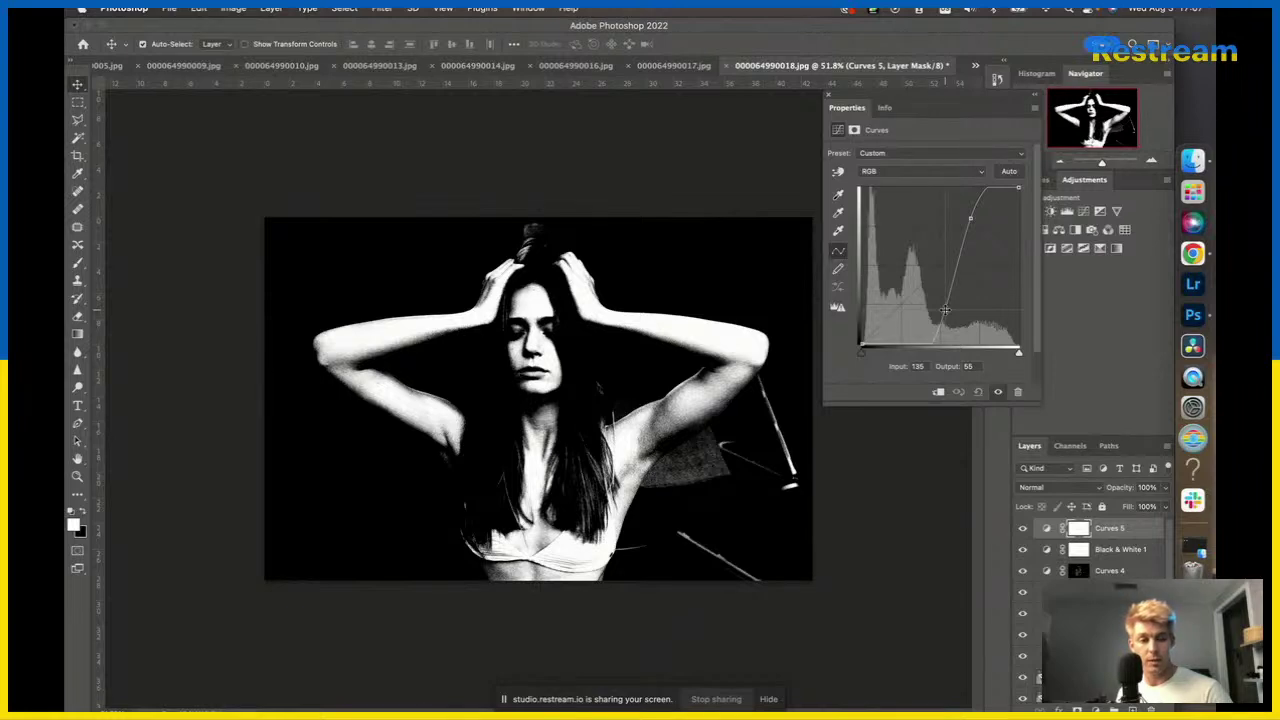
pyautogui.press('Delete')
pyautogui.press('Delete')
pyautogui.press('Delete')
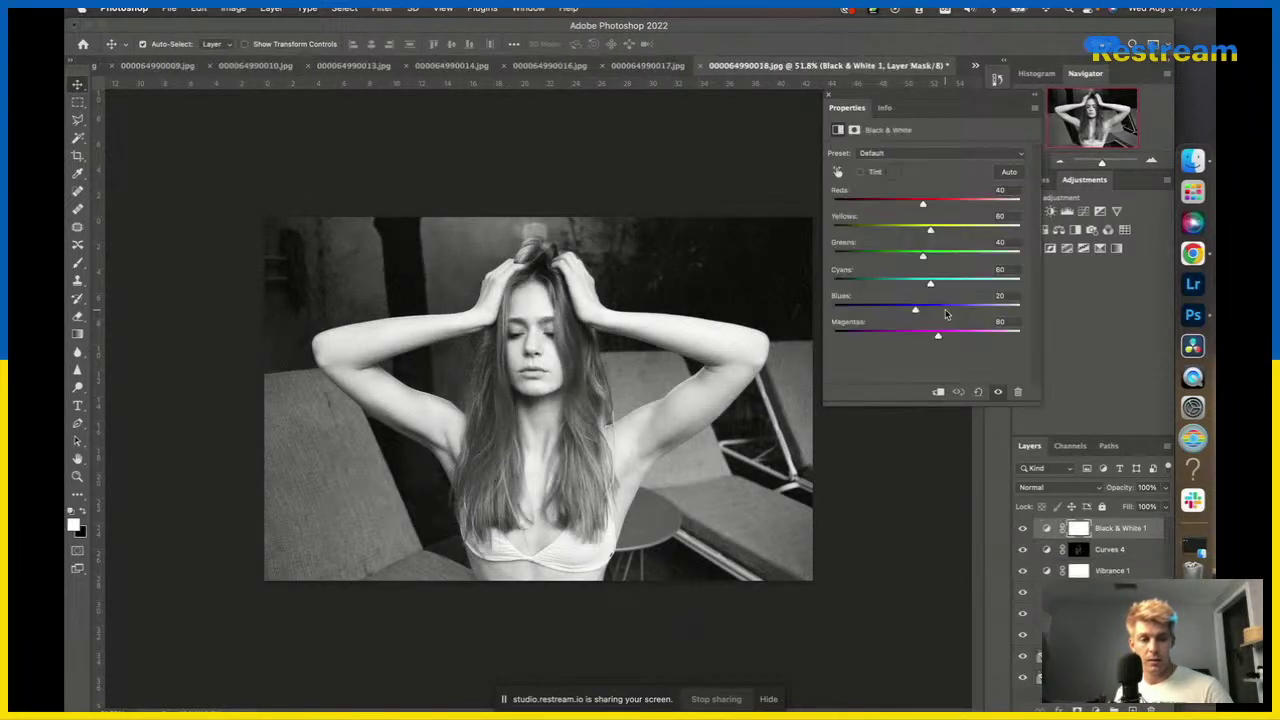
pyautogui.press('Delete')
pyautogui.press('Delete')
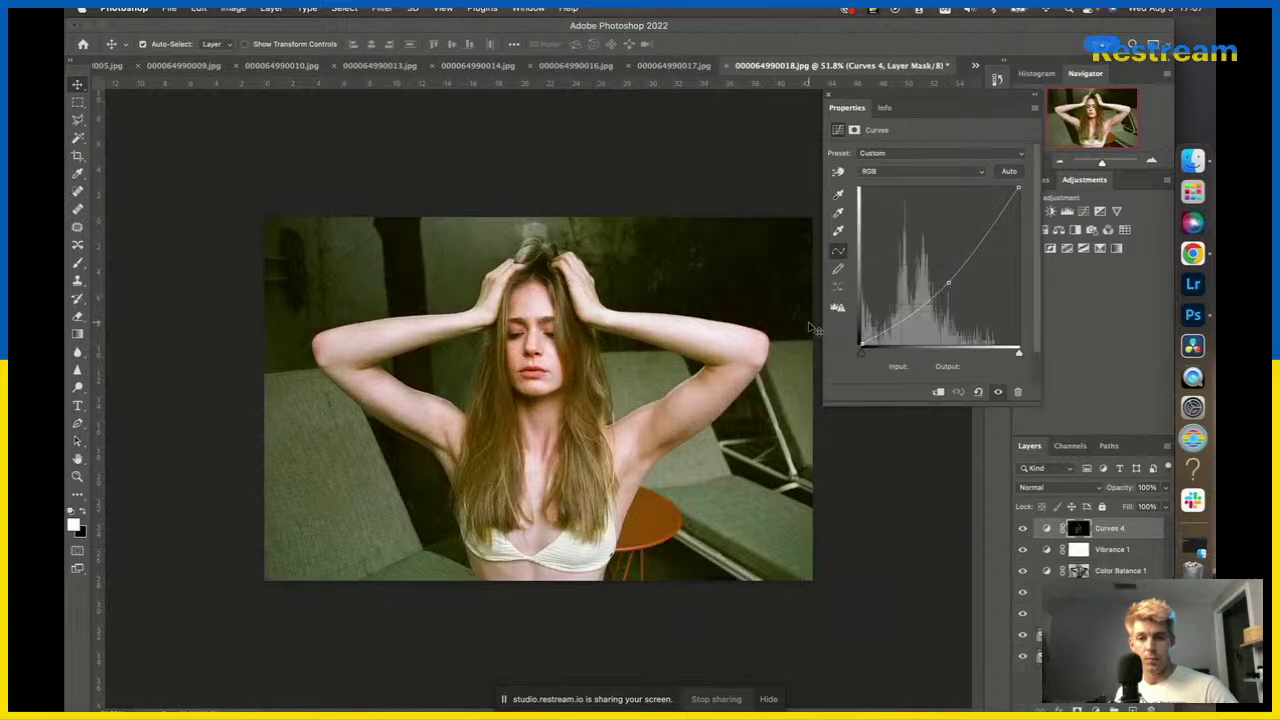
# Compare the overall look of 000064990018.jpg with the finished edit in 000064990017.jpg.
pyautogui.click(656, 350)
pyautogui.scroll(-2, 686, 327)
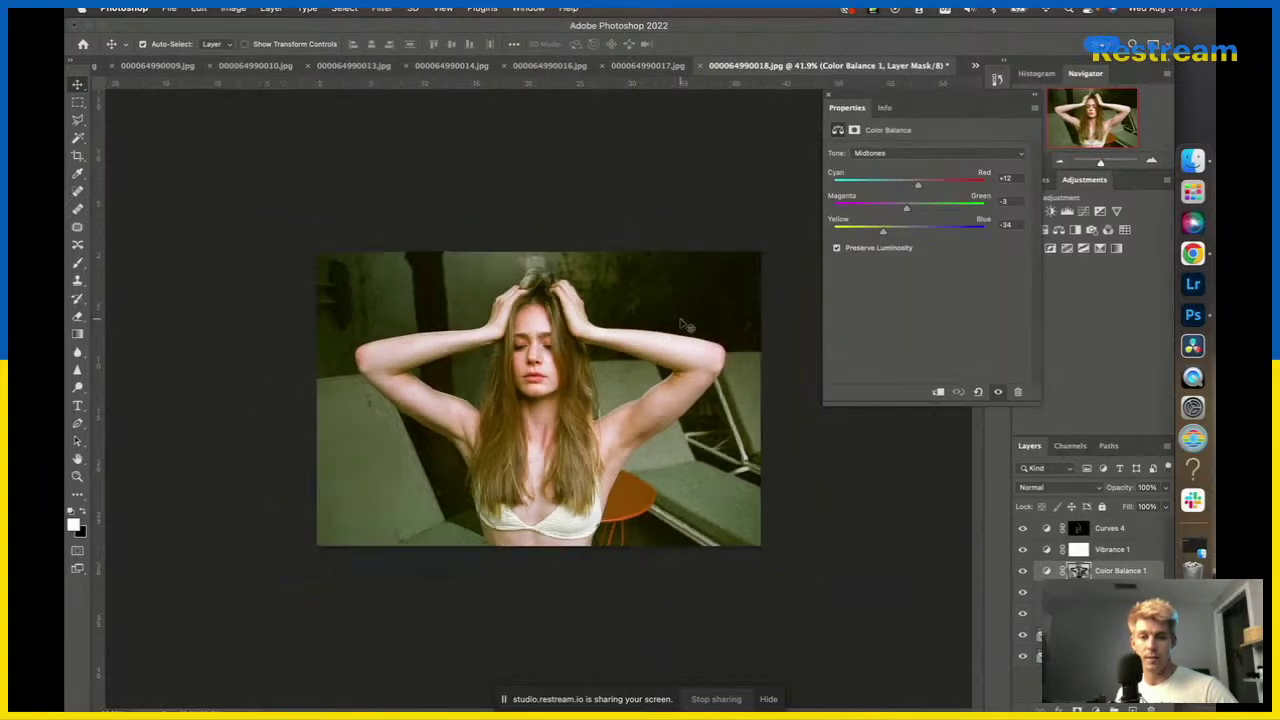
pyautogui.click(648, 65)
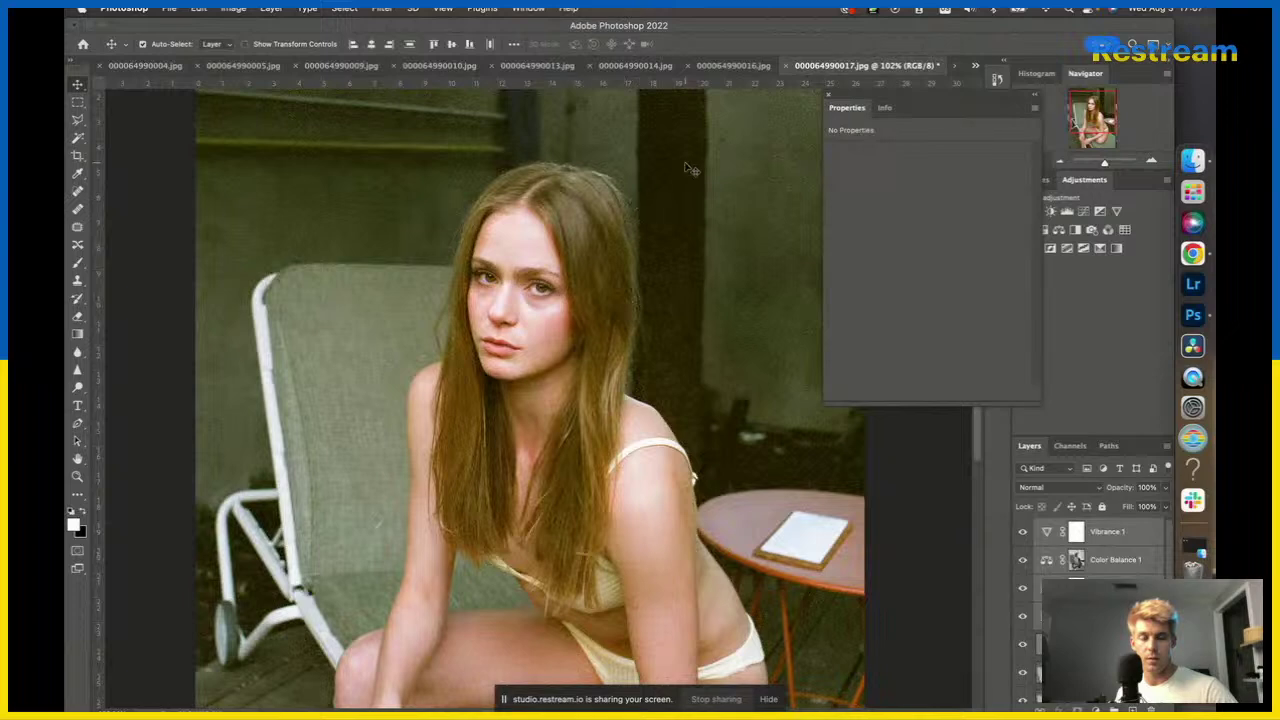
pyautogui.scroll(-3, 652, 248)
pyautogui.scroll(-2, 652, 248)
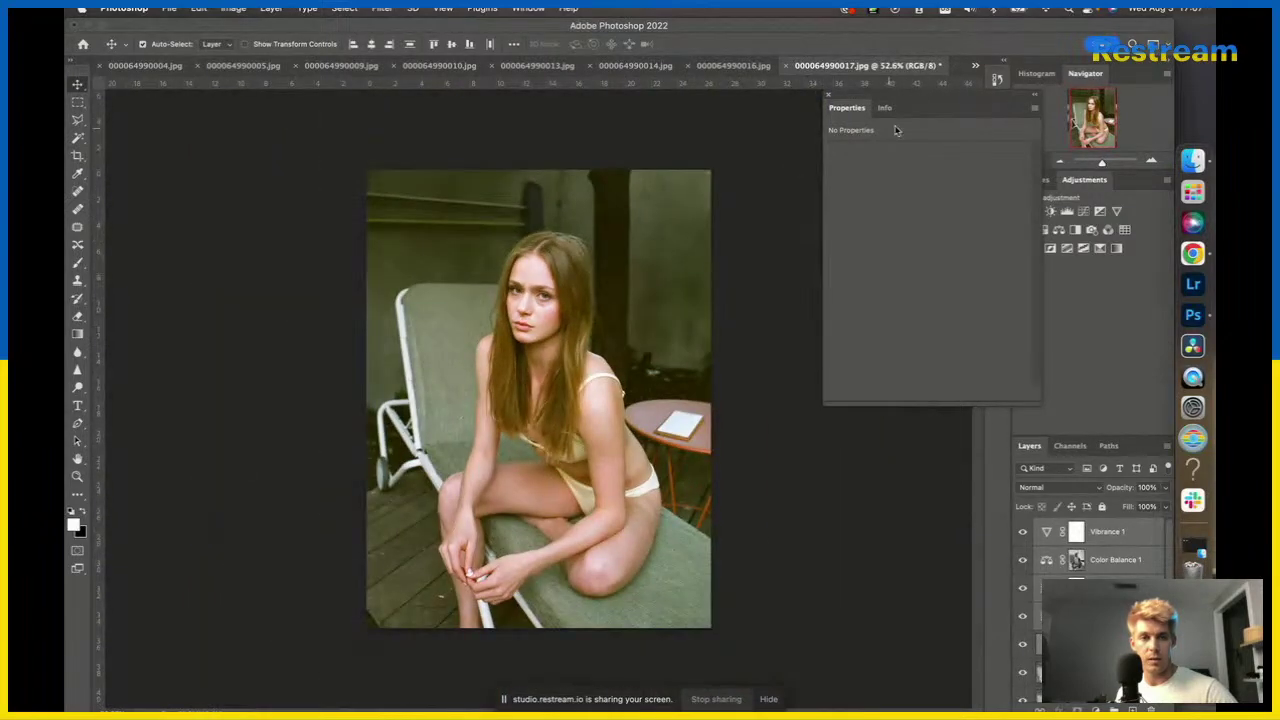
pyautogui.click(977, 66)
pyautogui.click(1035, 200)
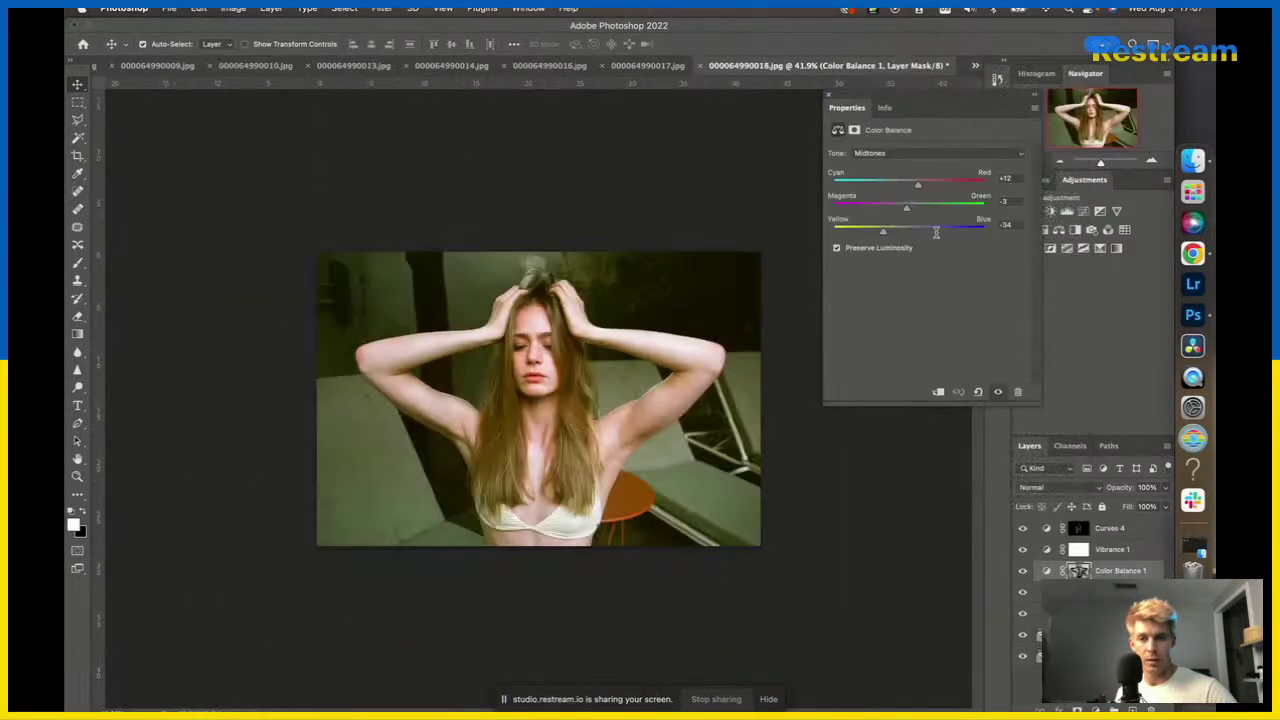
pyautogui.scroll(2, 619, 318)
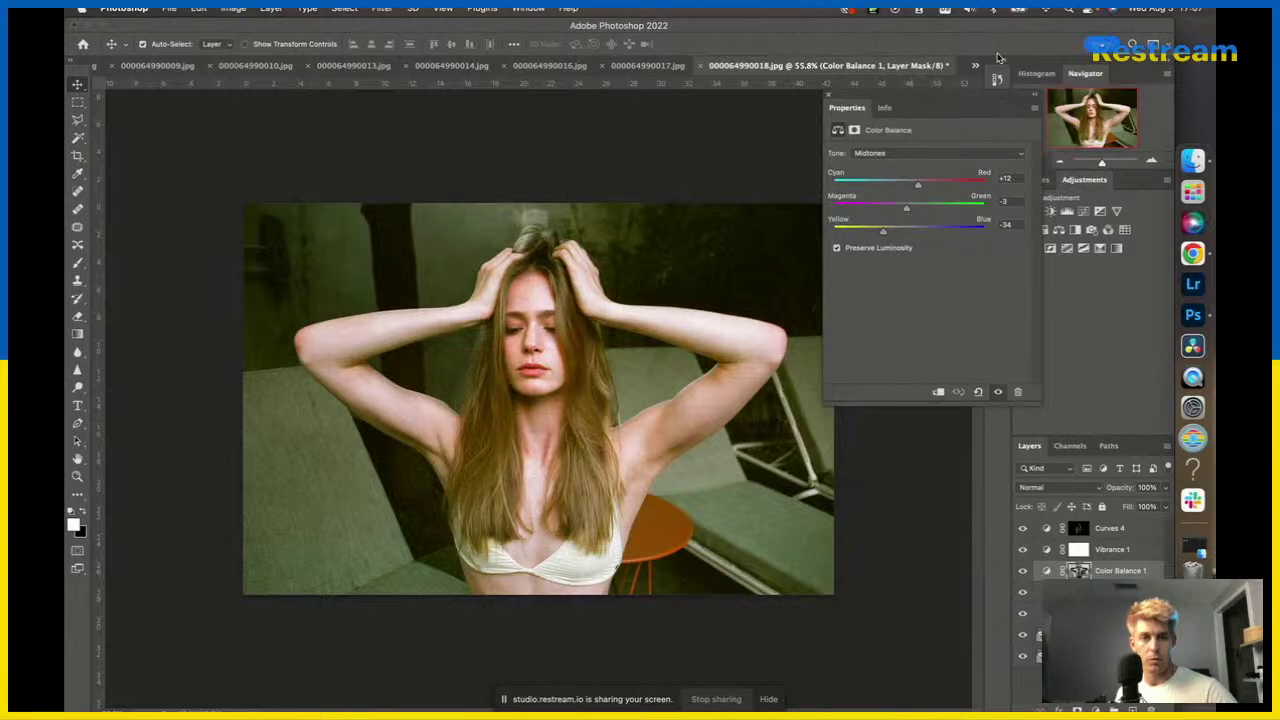
# Switch to 000064990019.jpg and examine the unedited photo both close up and in full.
pyautogui.click(977, 66)
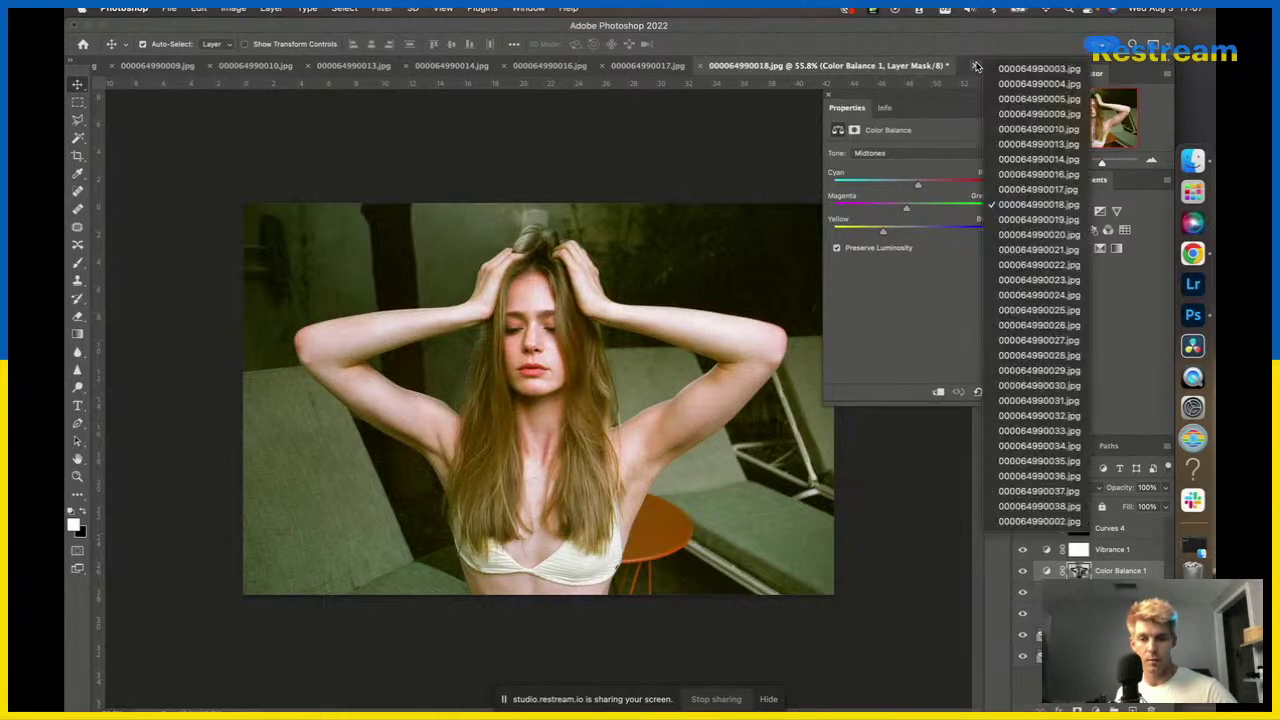
pyautogui.click(1036, 219)
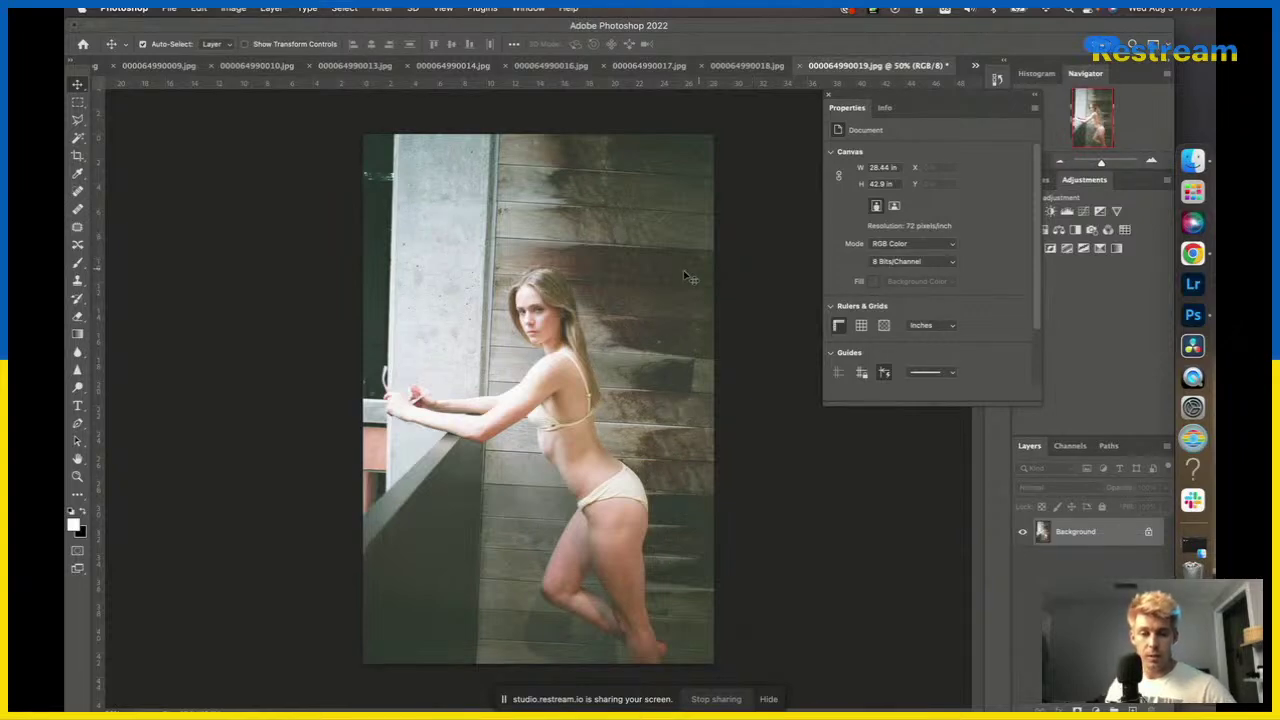
pyautogui.scroll(1, 530, 357)
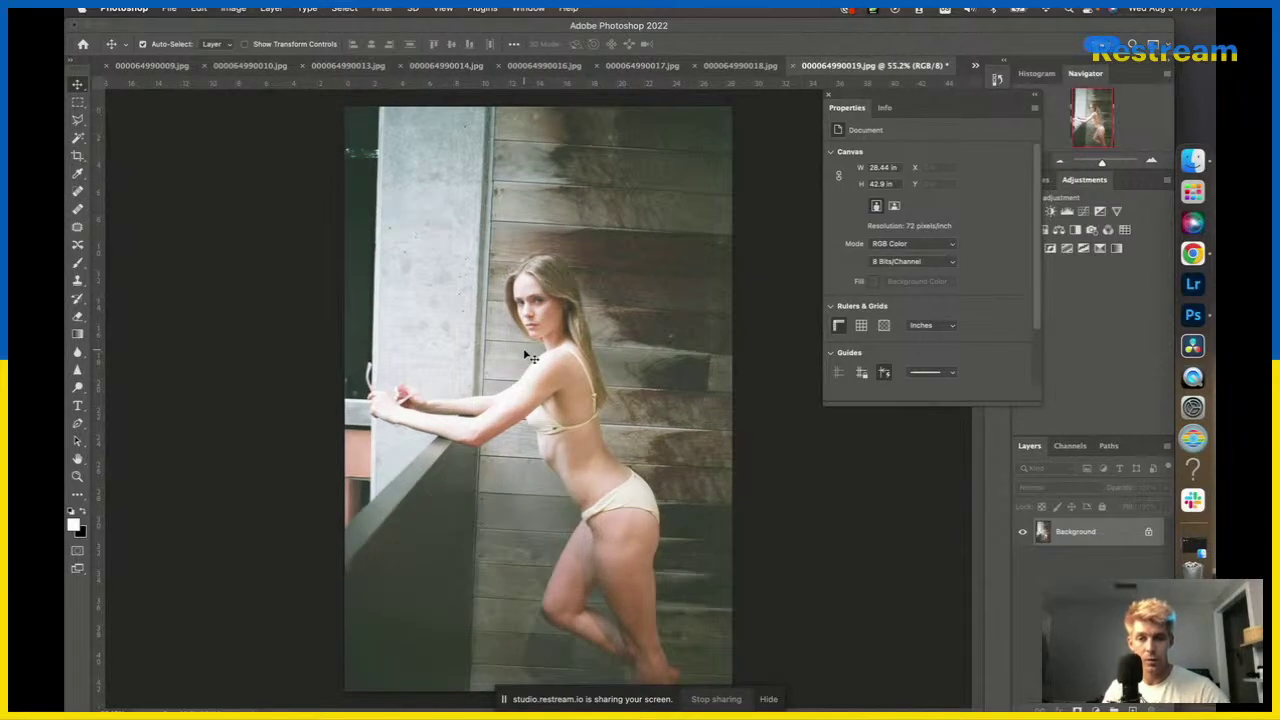
pyautogui.scroll(5, 525, 353)
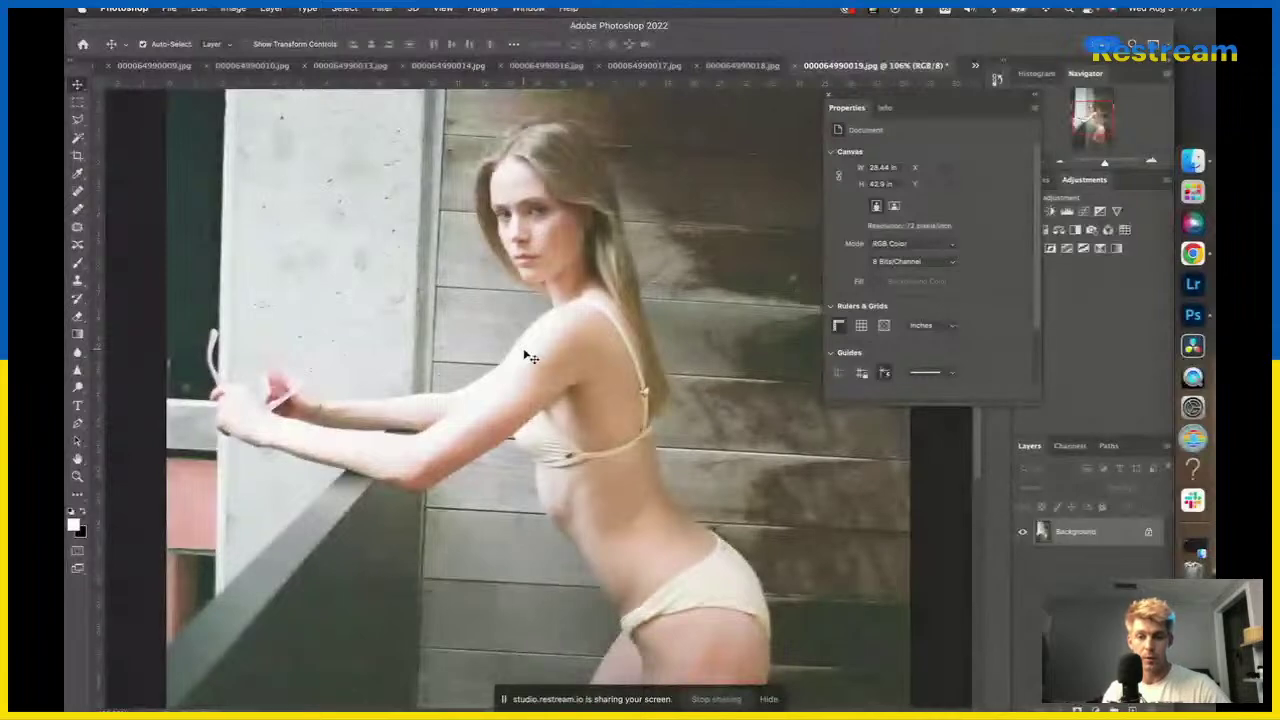
pyautogui.scroll(-5, 530, 357)
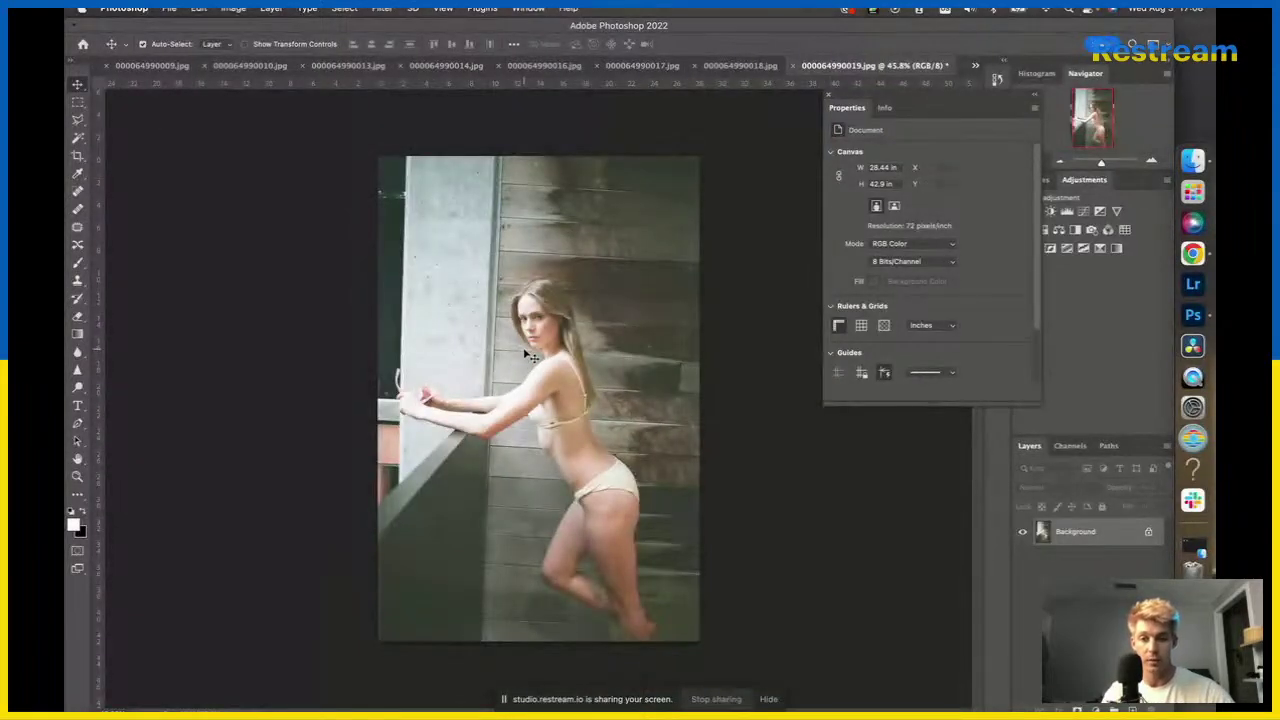
# Duplicate the Background layer and straighten the copy in Camera Raw with the Auto Upright geometry correction.
pyautogui.press('super+j')
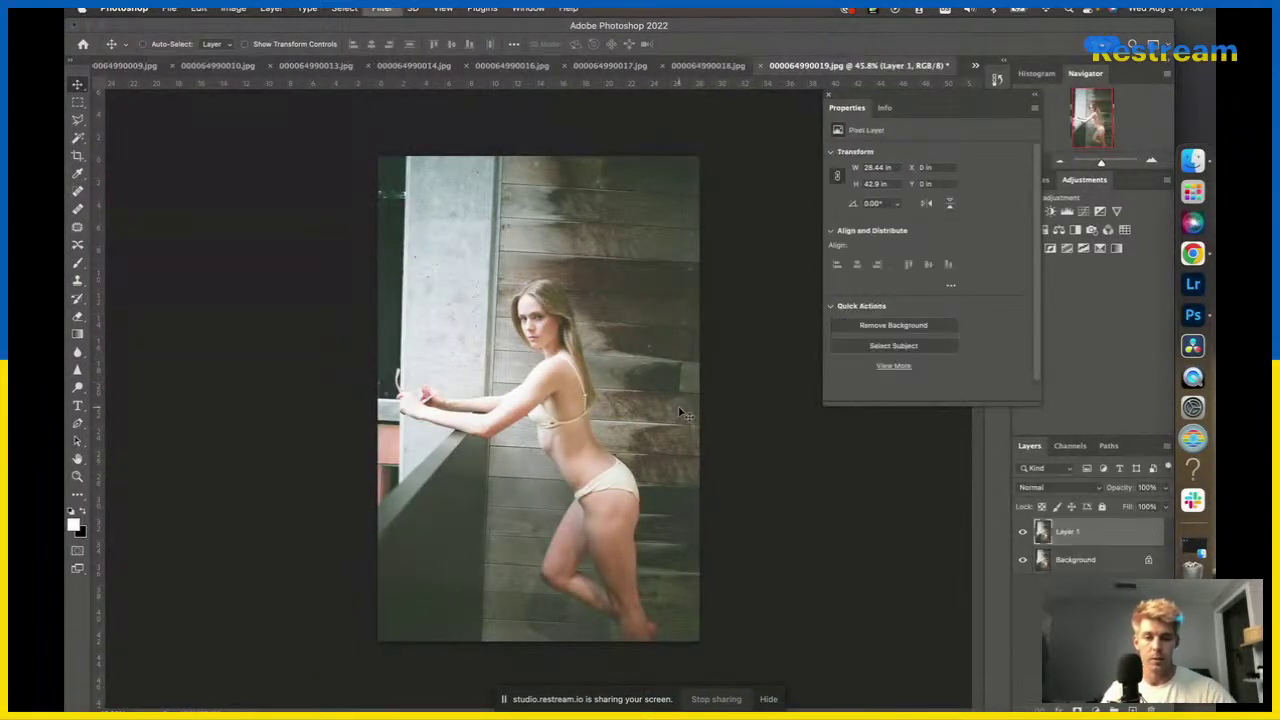
pyautogui.press('super+shift+a')
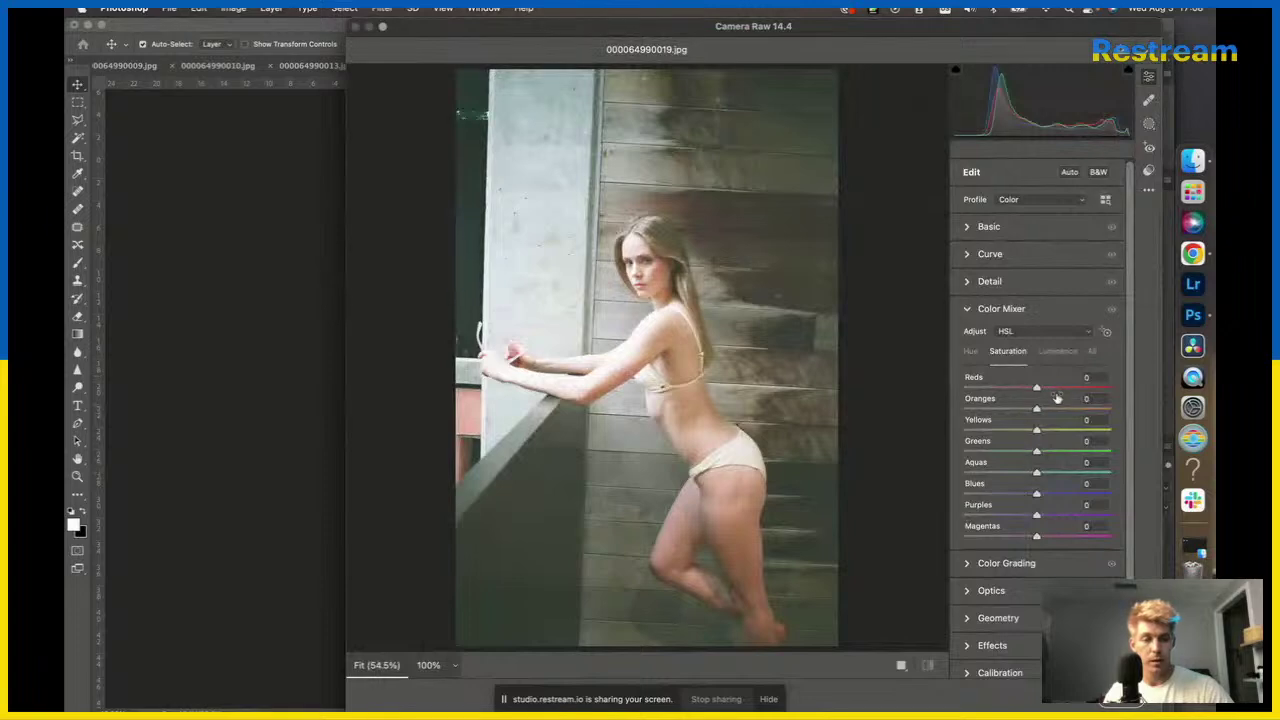
pyautogui.click(970, 309)
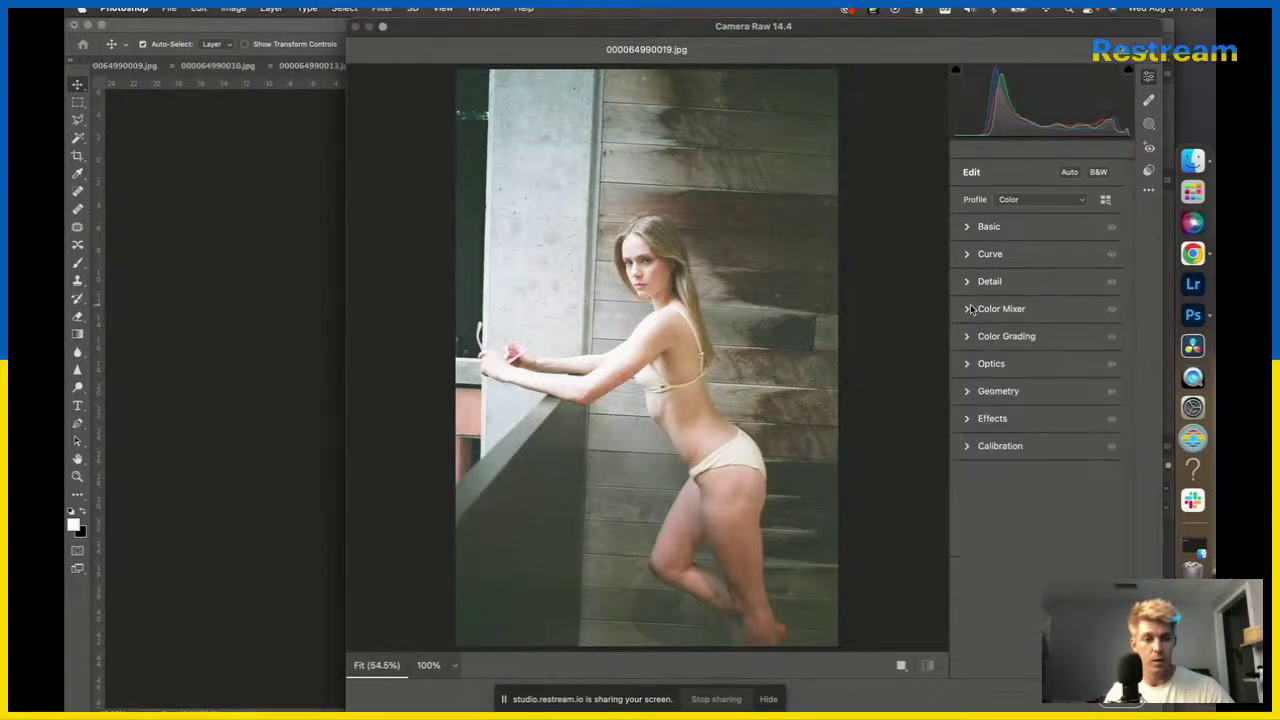
pyautogui.click(994, 397)
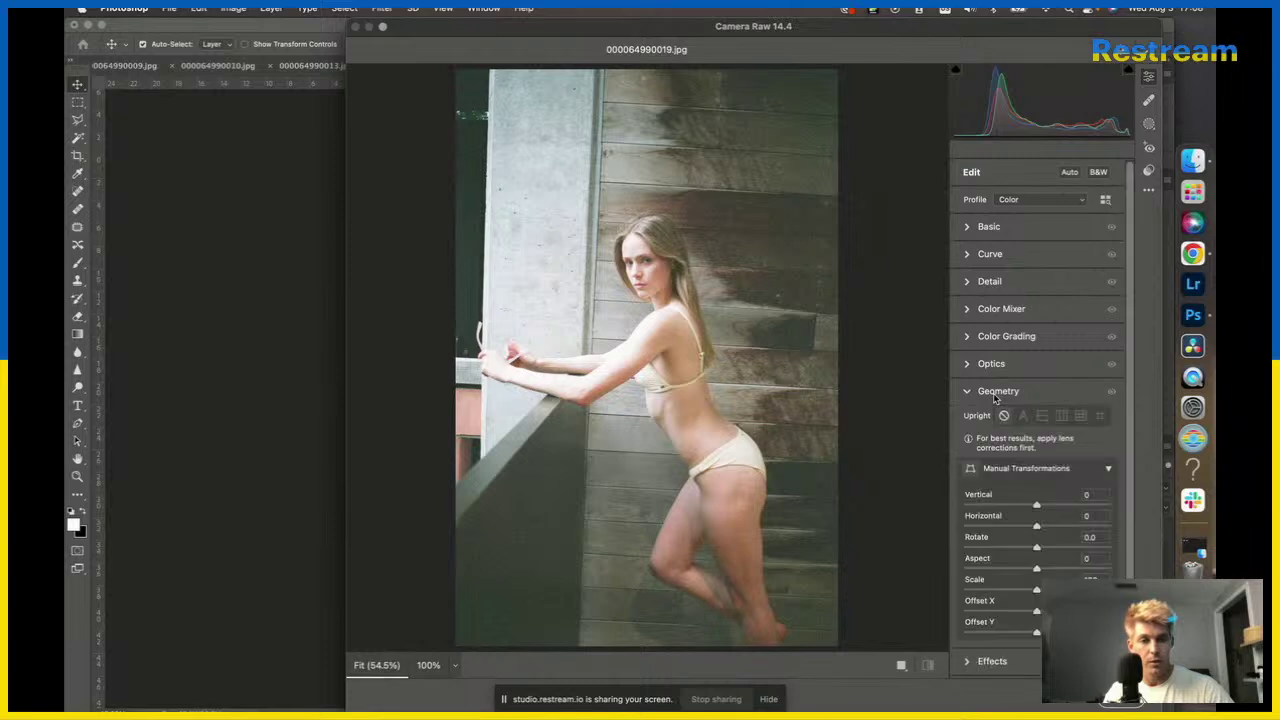
pyautogui.click(1023, 418)
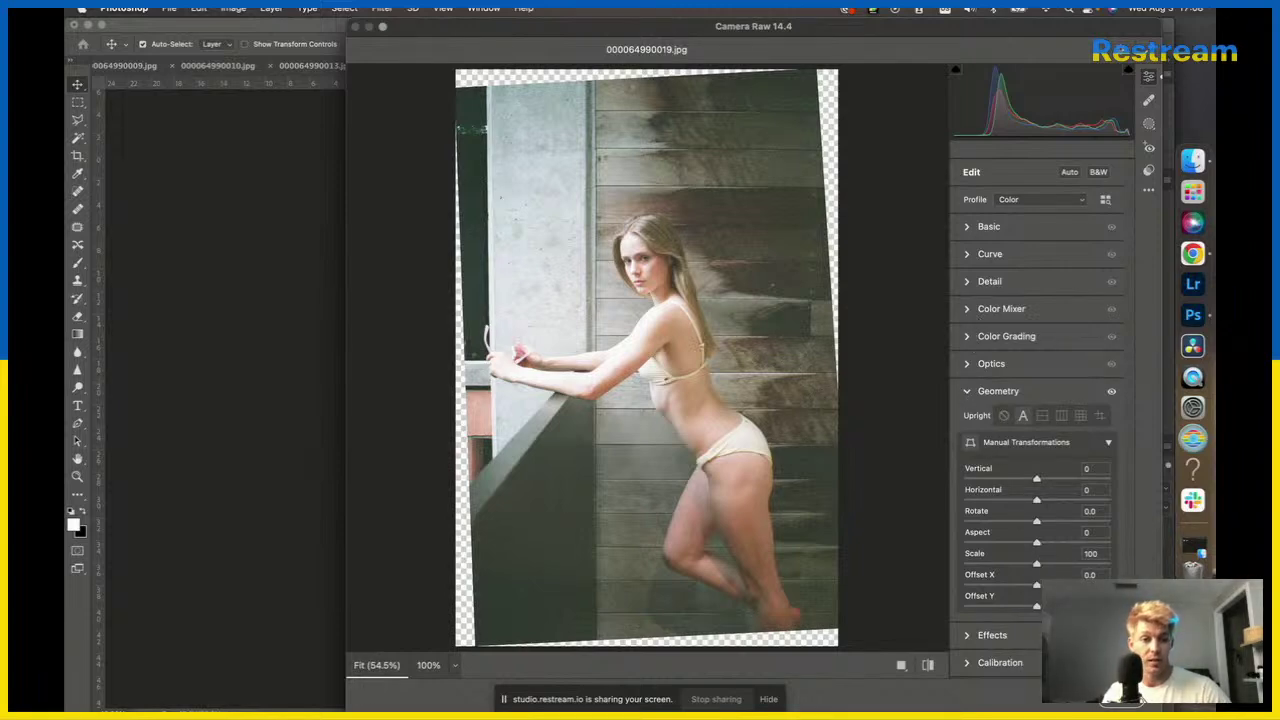
pyautogui.click(1128, 703)
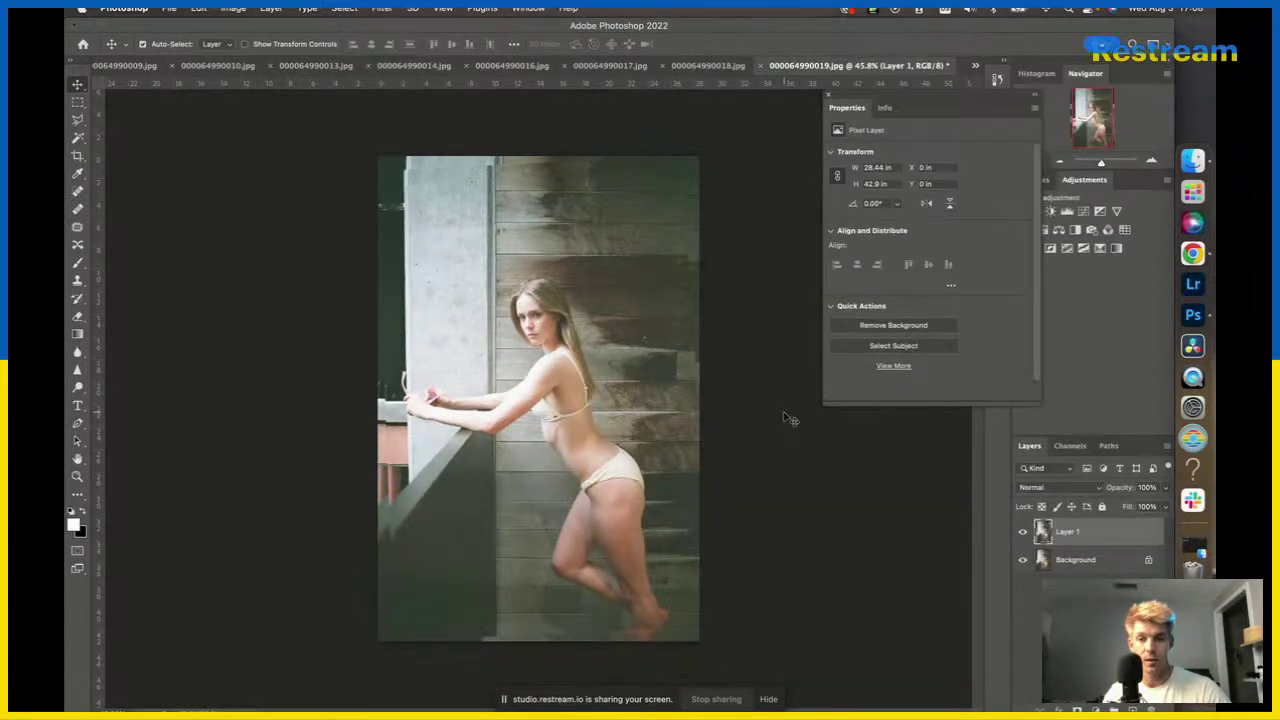
# Hide the Background layer and crop in the straightened photo's bottom and right edges to trim the transparent borders.
pyautogui.press('super+t')
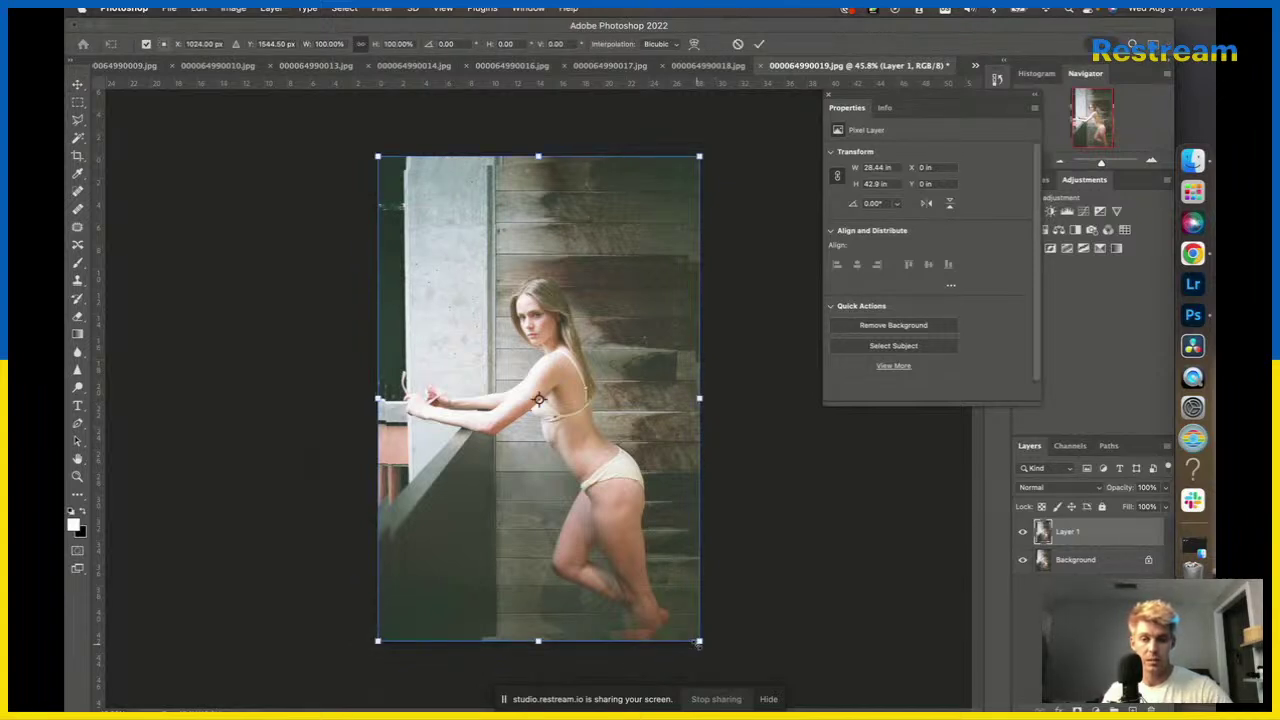
pyautogui.click(1065, 562)
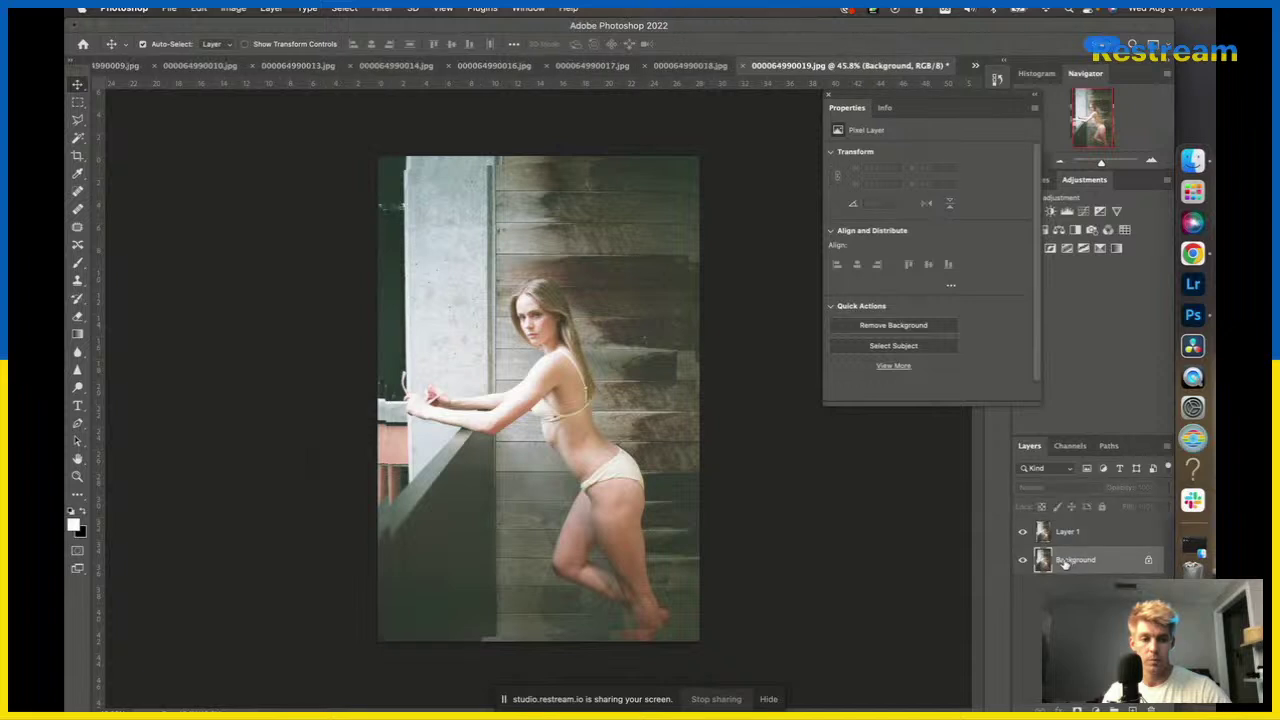
pyautogui.click(1022, 560)
pyautogui.press('c')
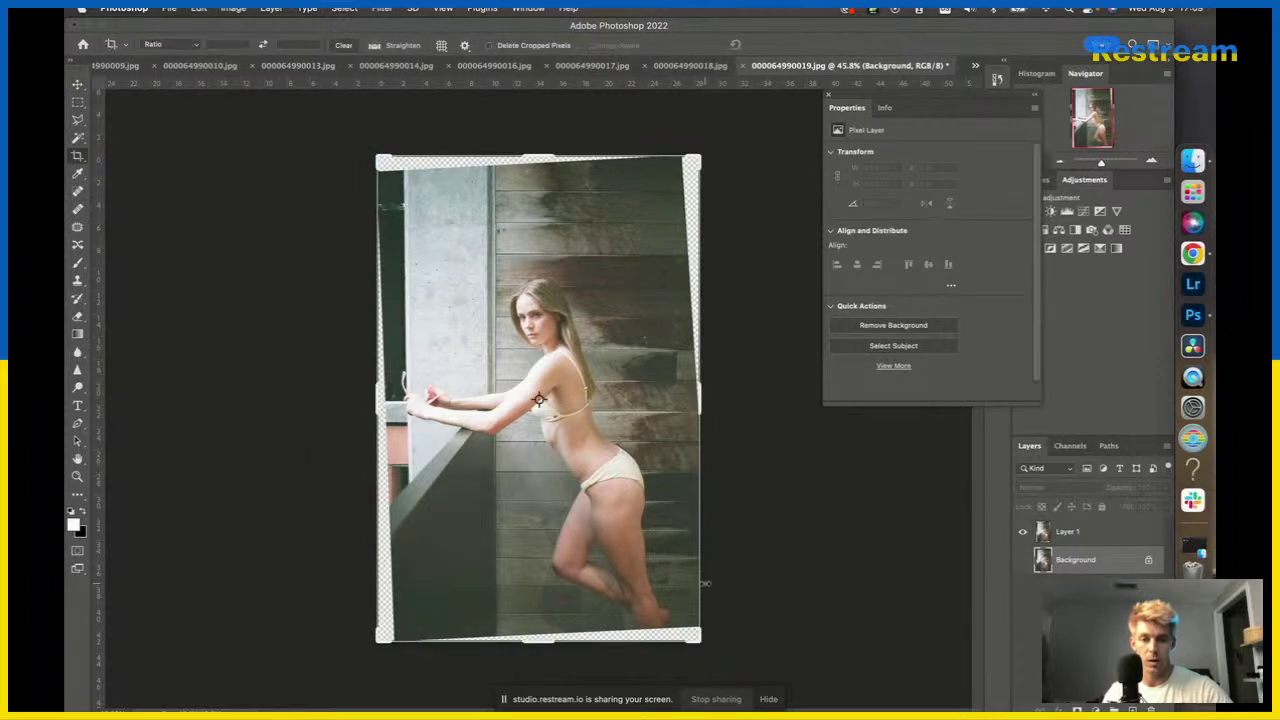
pyautogui.moveTo(540, 640); pyautogui.dragTo(541, 635)
pyautogui.moveTo(700, 399); pyautogui.dragTo(690, 400)
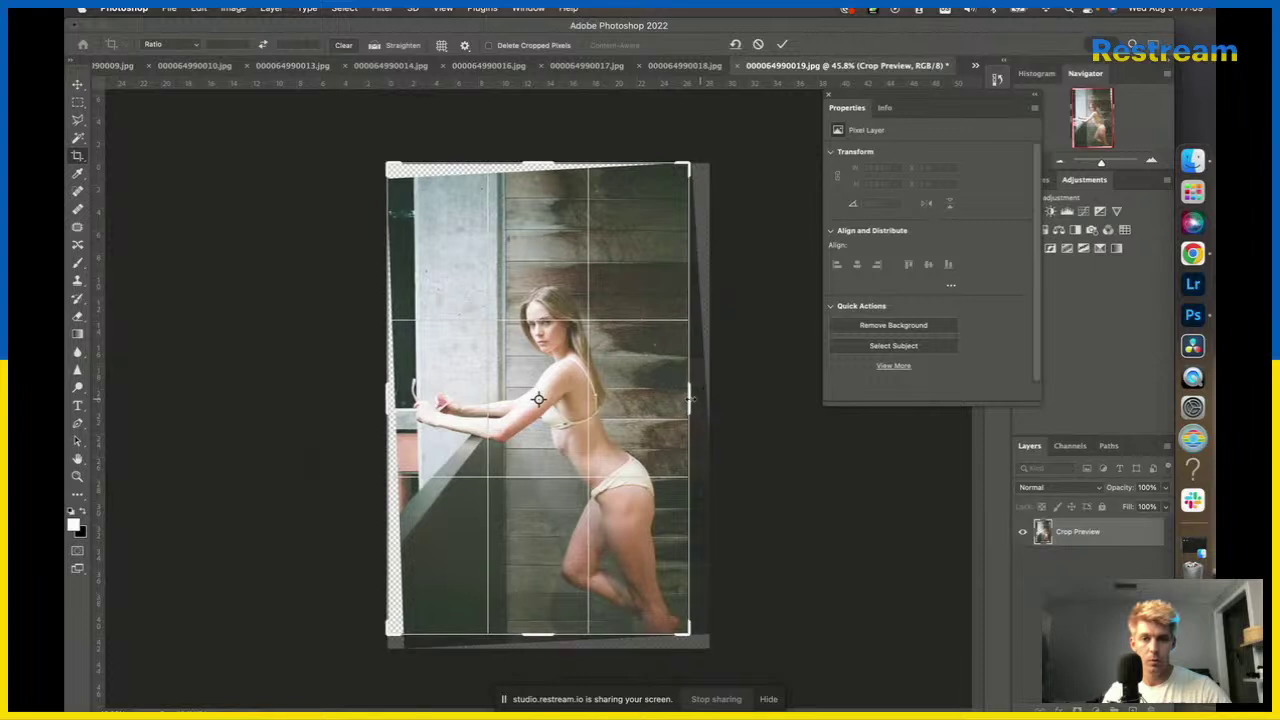
# Crop the rotated photo 000064990019.jpg to cut off the empty corners and the surplus wall above the woman.
pyautogui.moveTo(388, 399); pyautogui.dragTo(390, 399)
pyautogui.moveTo(540, 149); pyautogui.dragTo(540, 190)
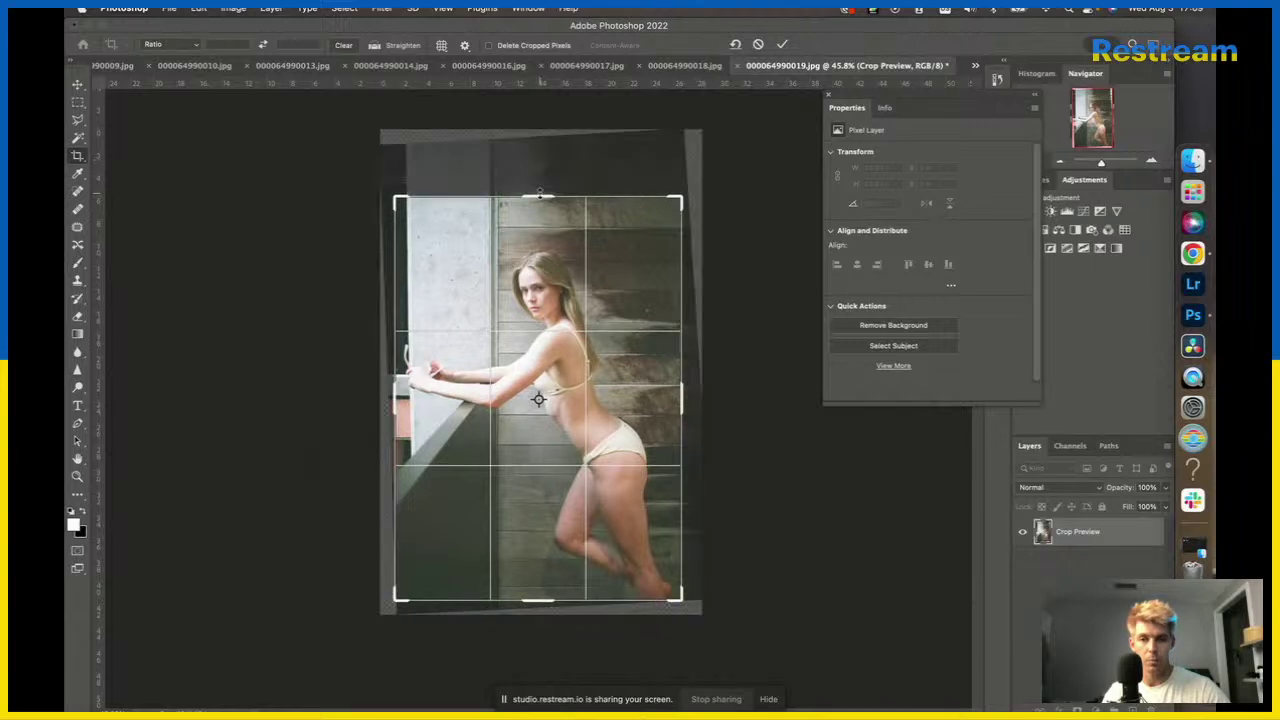
pyautogui.press('Return')
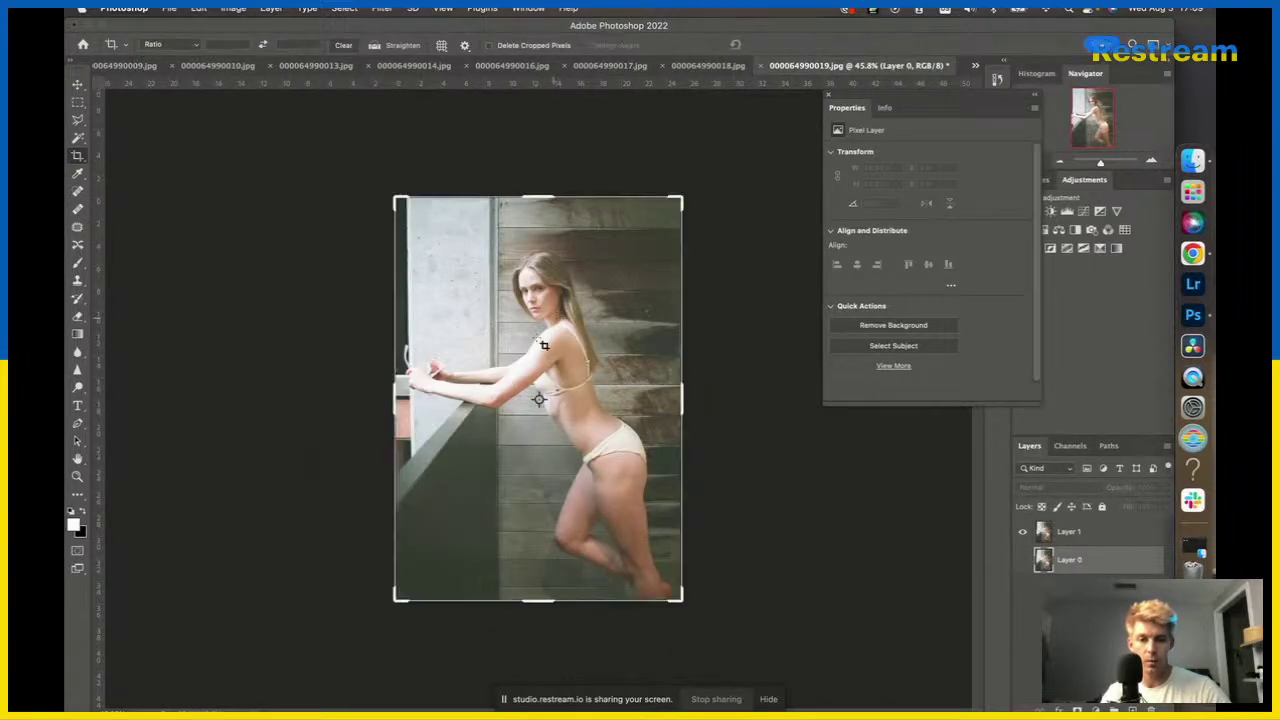
# Crop the photo slightly tighter on the sides and above the head.
pyautogui.moveTo(396, 399); pyautogui.dragTo(398, 398)
pyautogui.moveTo(679, 400); pyautogui.dragTo(680, 399)
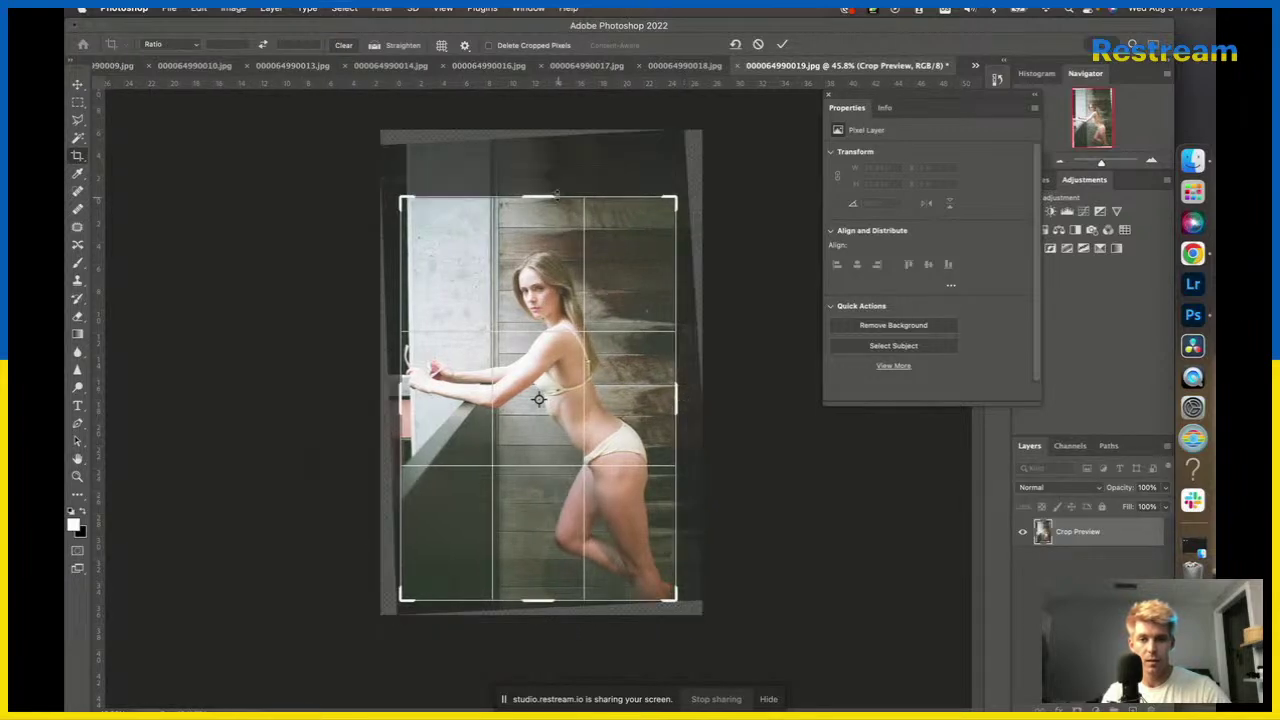
pyautogui.moveTo(539, 198); pyautogui.dragTo(539, 207)
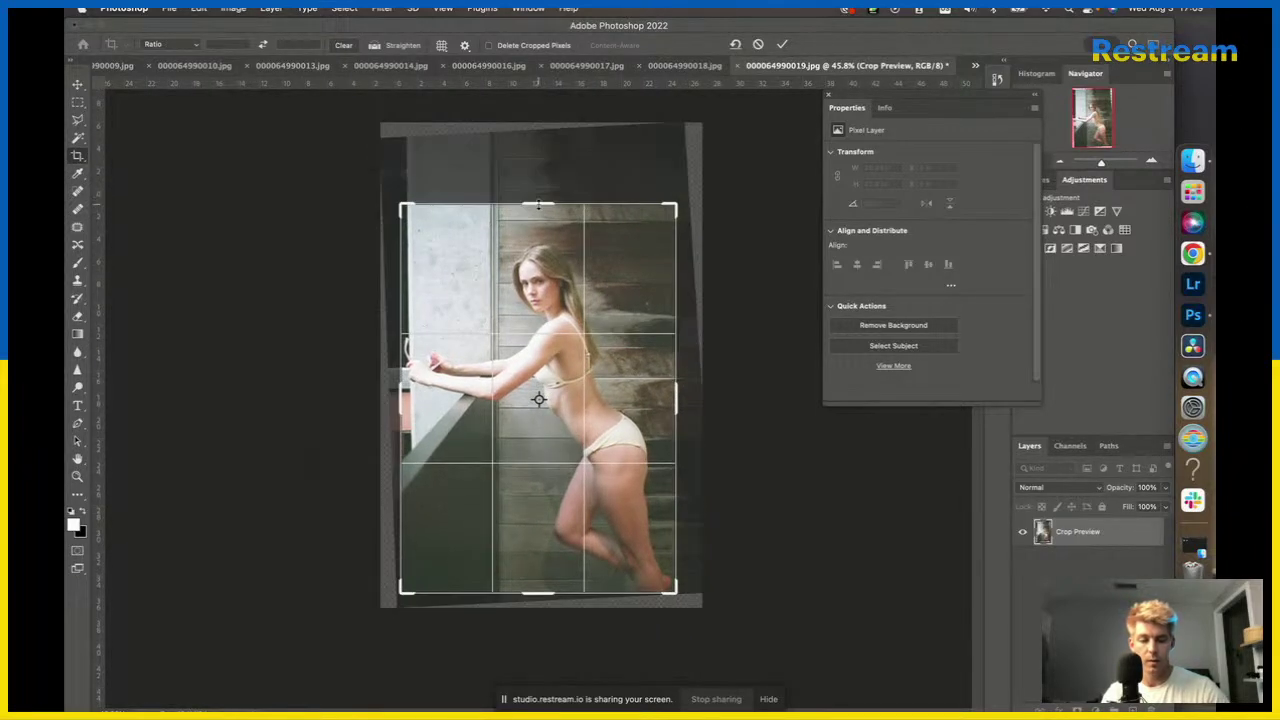
pyautogui.press('Return')
pyautogui.press('v')
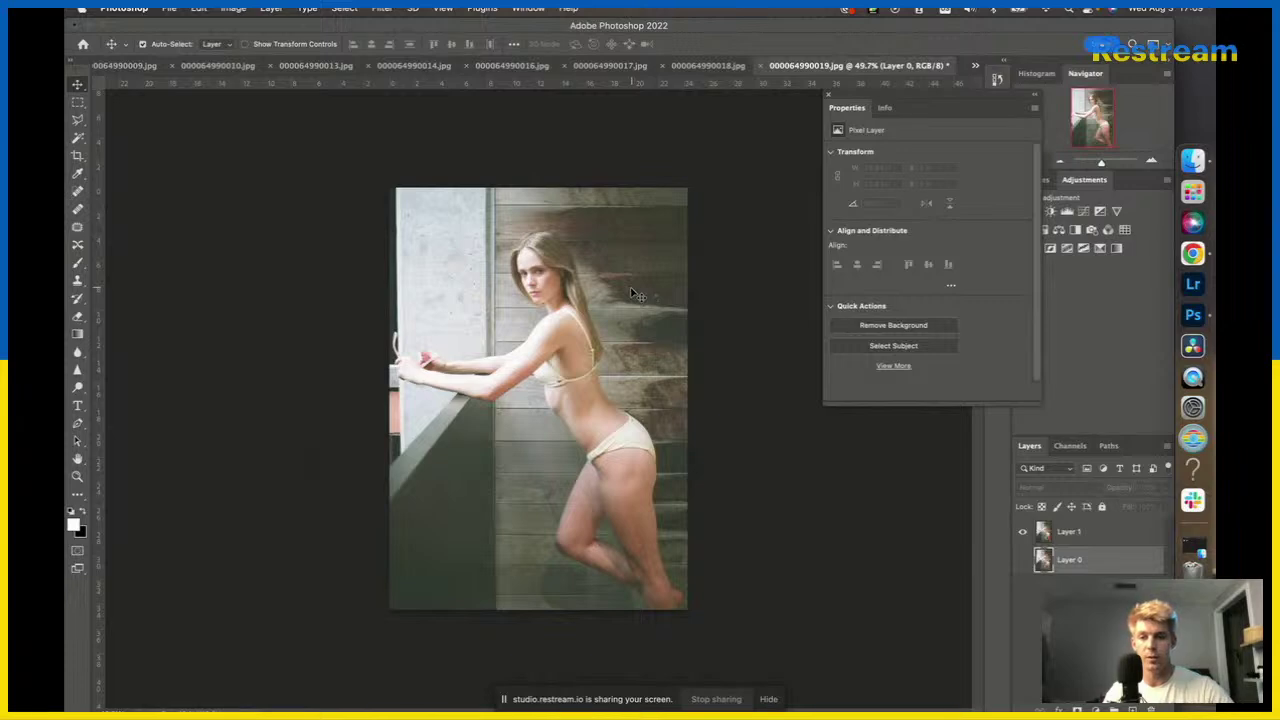
pyautogui.scroll(2, 631, 292)
pyautogui.scroll(-3, 631, 292)
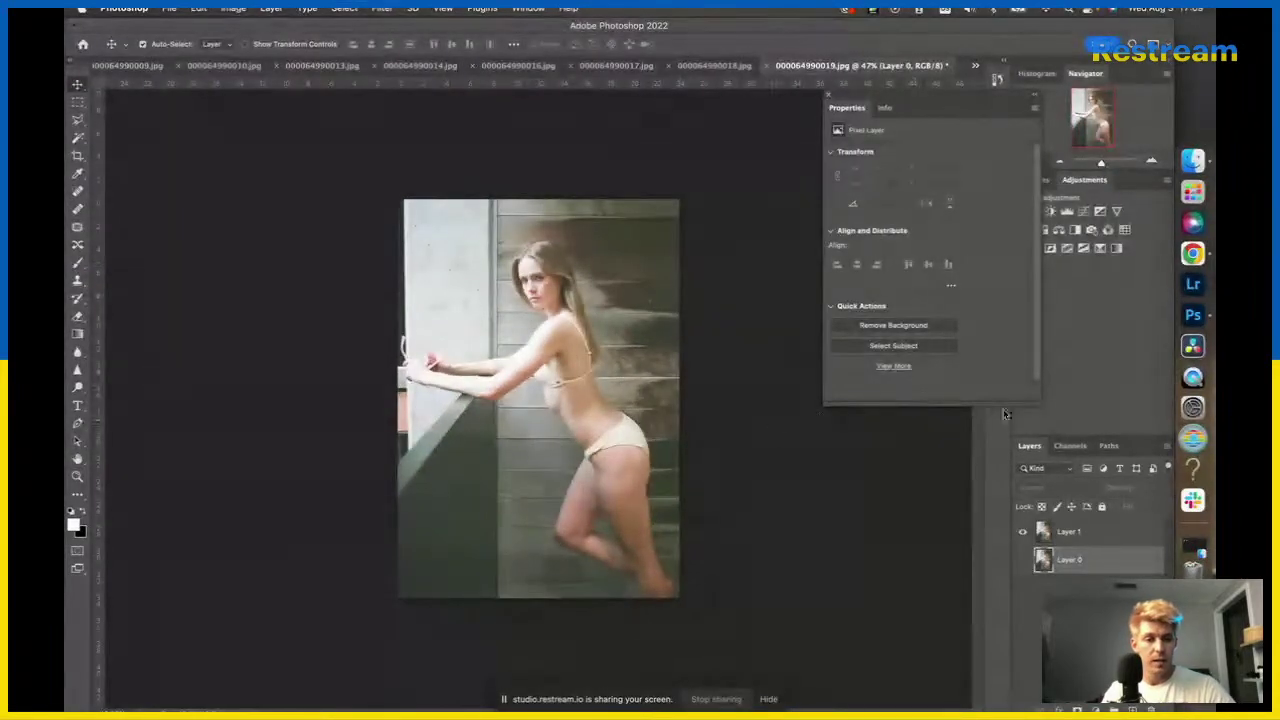
# Add a Curves adjustment above Layer 1 with the black point at input 34 and a highlight point at input 185, output 199.
pyautogui.click(1090, 529)
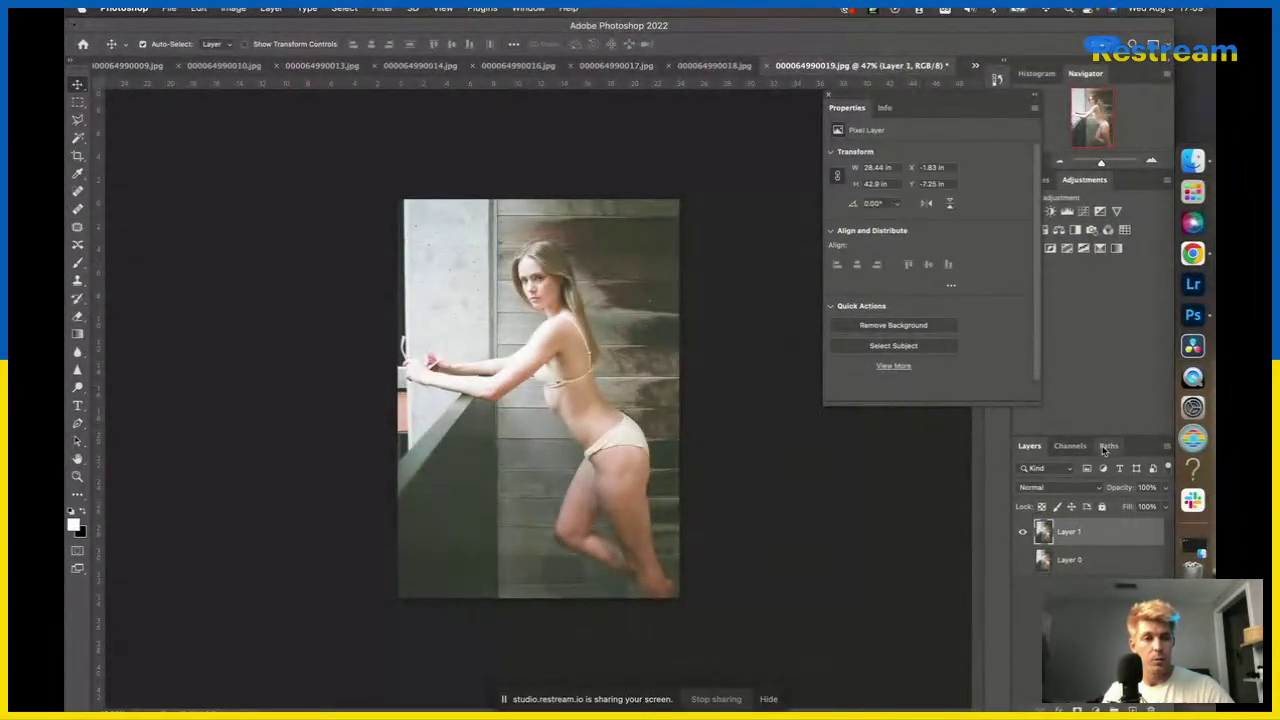
pyautogui.click(1084, 211)
pyautogui.moveTo(862, 354); pyautogui.dragTo(884, 358)
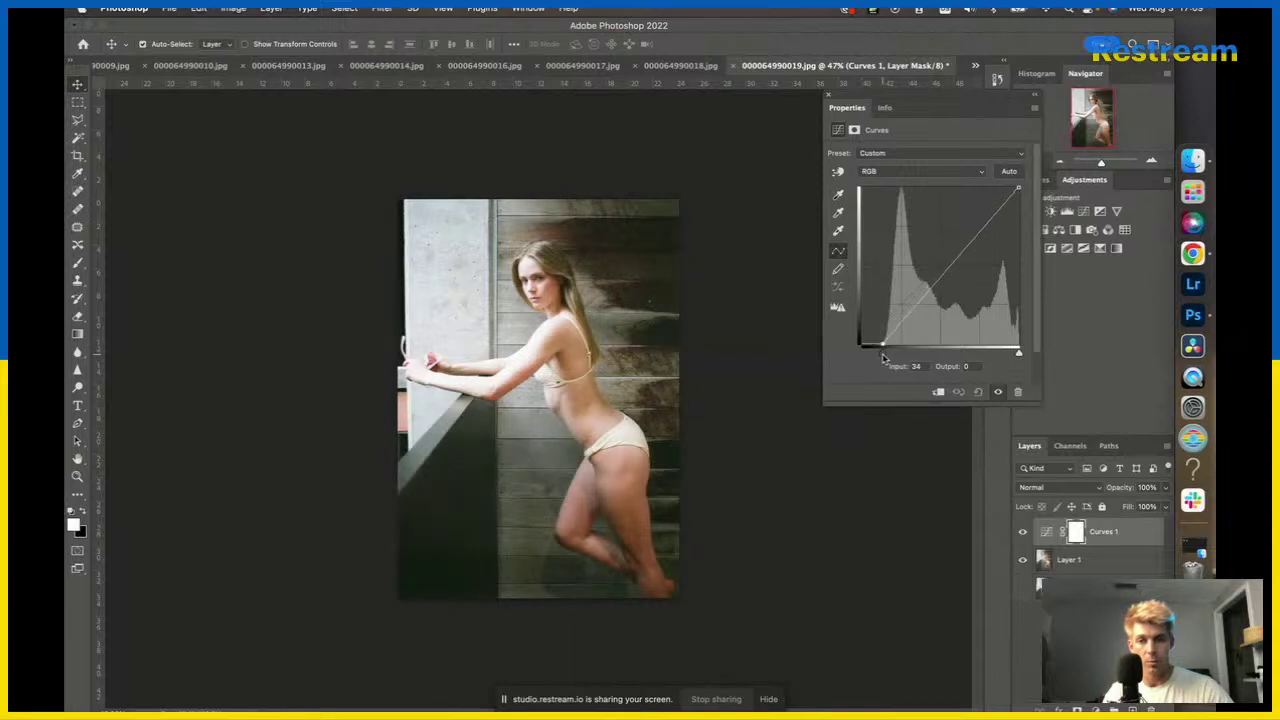
pyautogui.moveTo(988, 226); pyautogui.dragTo(975, 221)
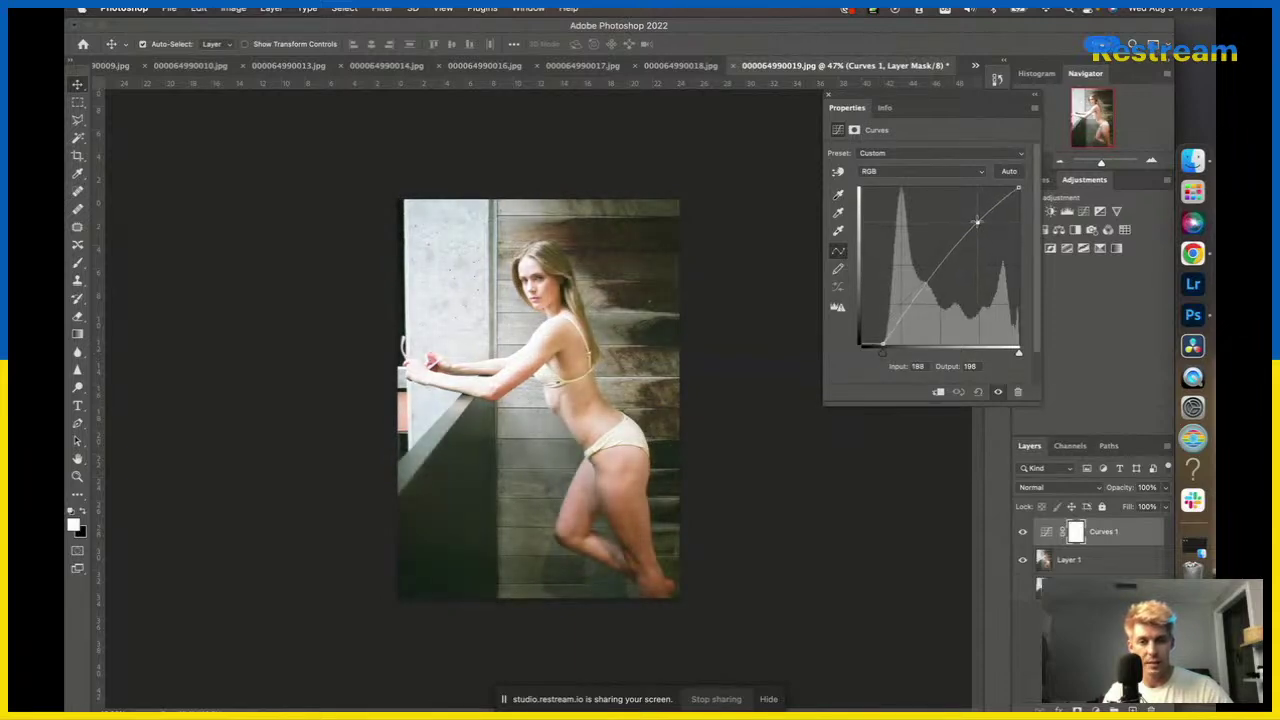
pyautogui.rightClick(585, 303)
pyautogui.press('Escape')
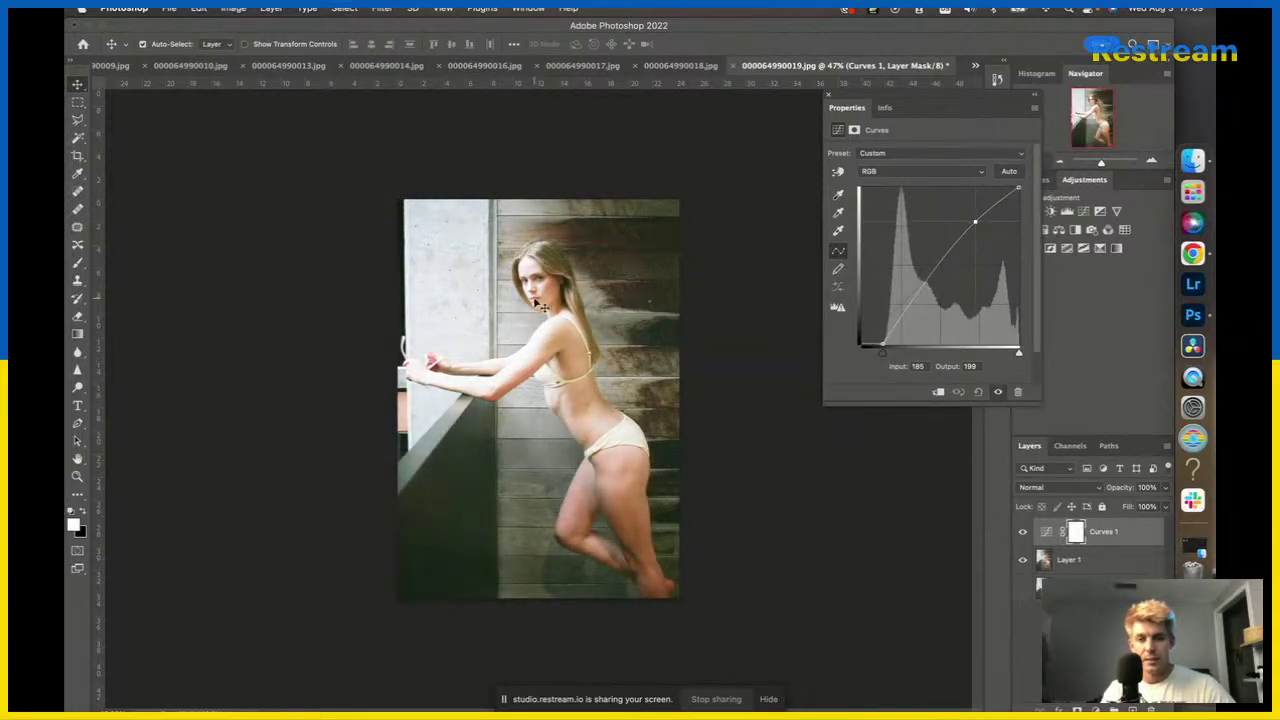
# Check the photo up close, close 000064990019.jpg without saving, and switch to 000064990020.jpg.
pyautogui.scroll(5, 533, 296)
pyautogui.scroll(4, 533, 296)
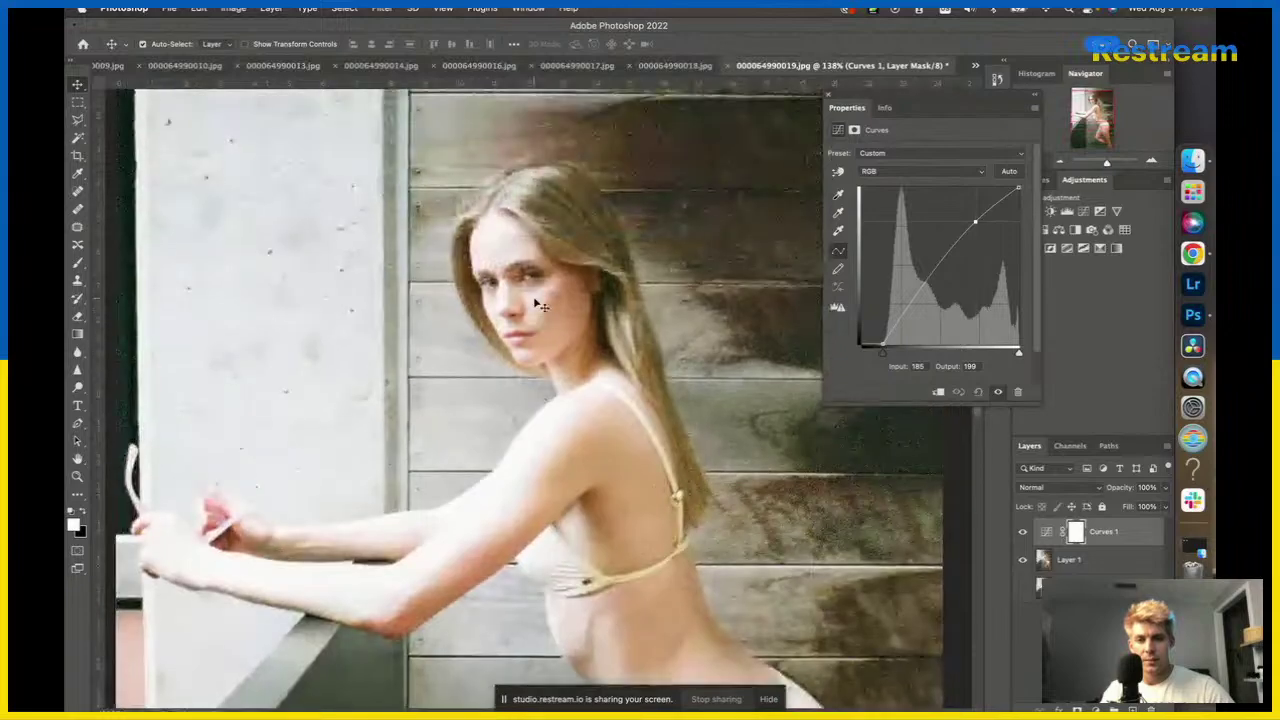
pyautogui.scroll(-8, 535, 302)
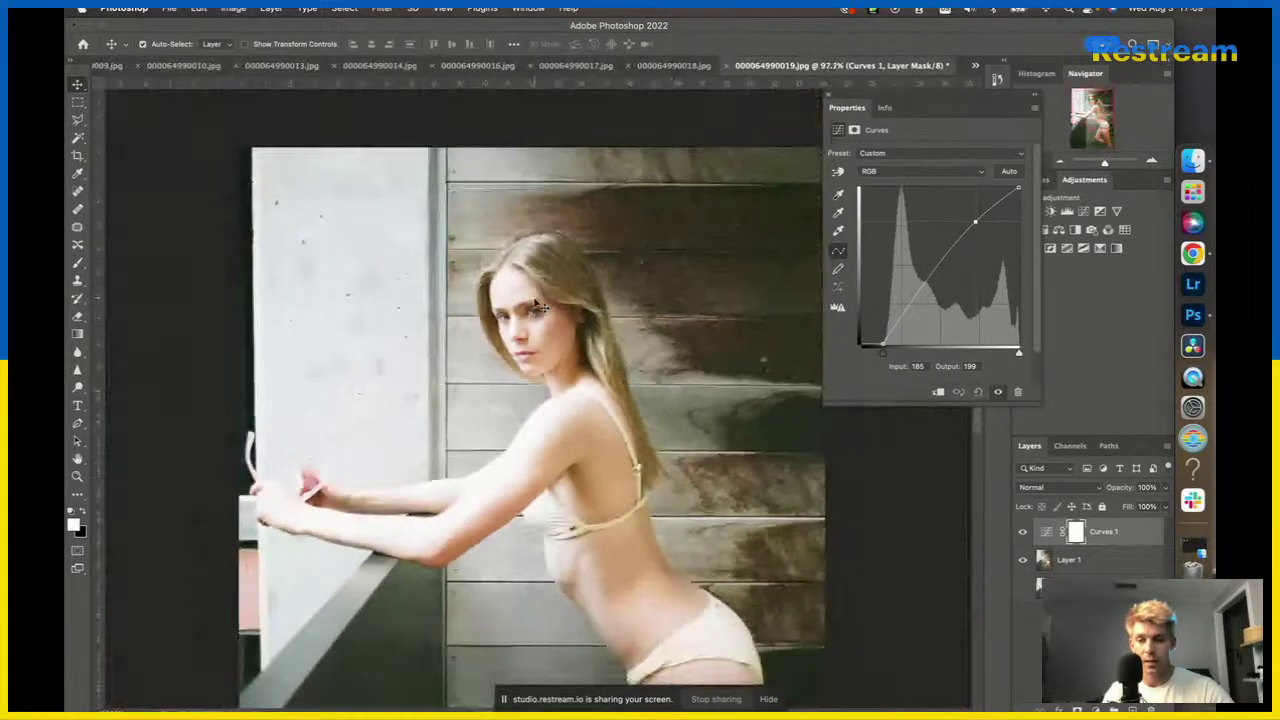
pyautogui.scroll(1, 537, 400)
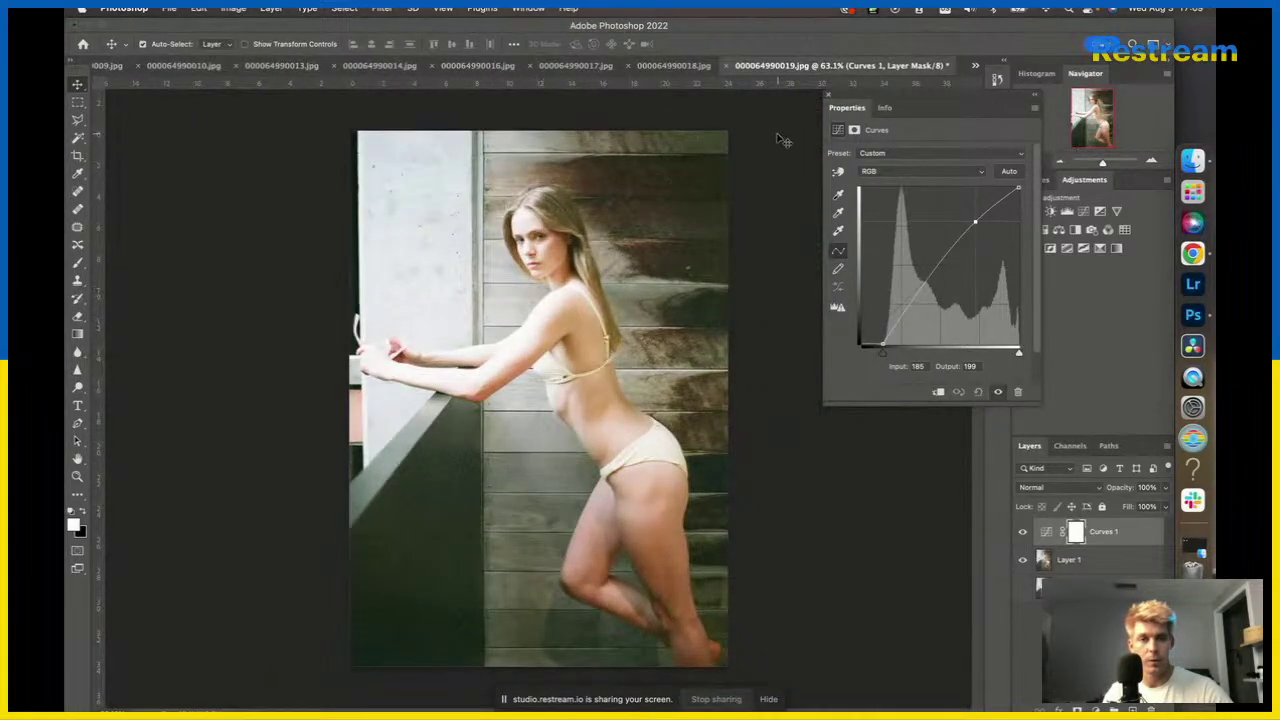
pyautogui.click(726, 65)
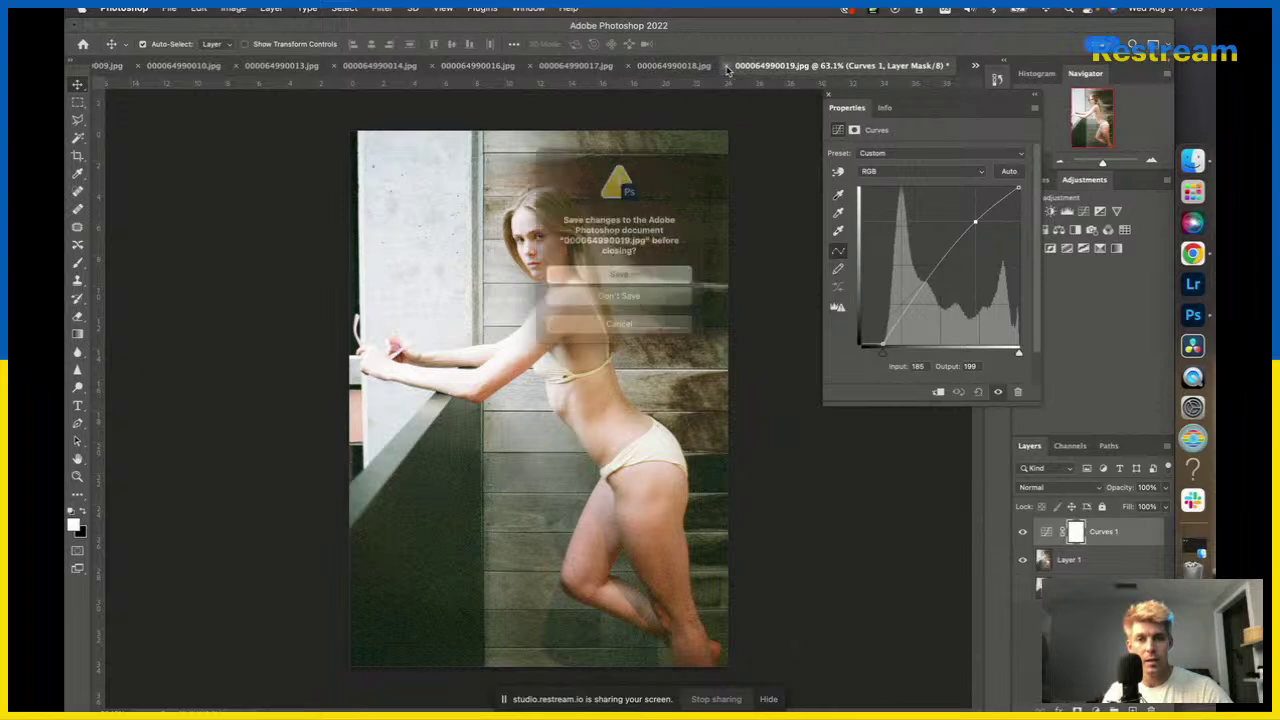
pyautogui.click(620, 303)
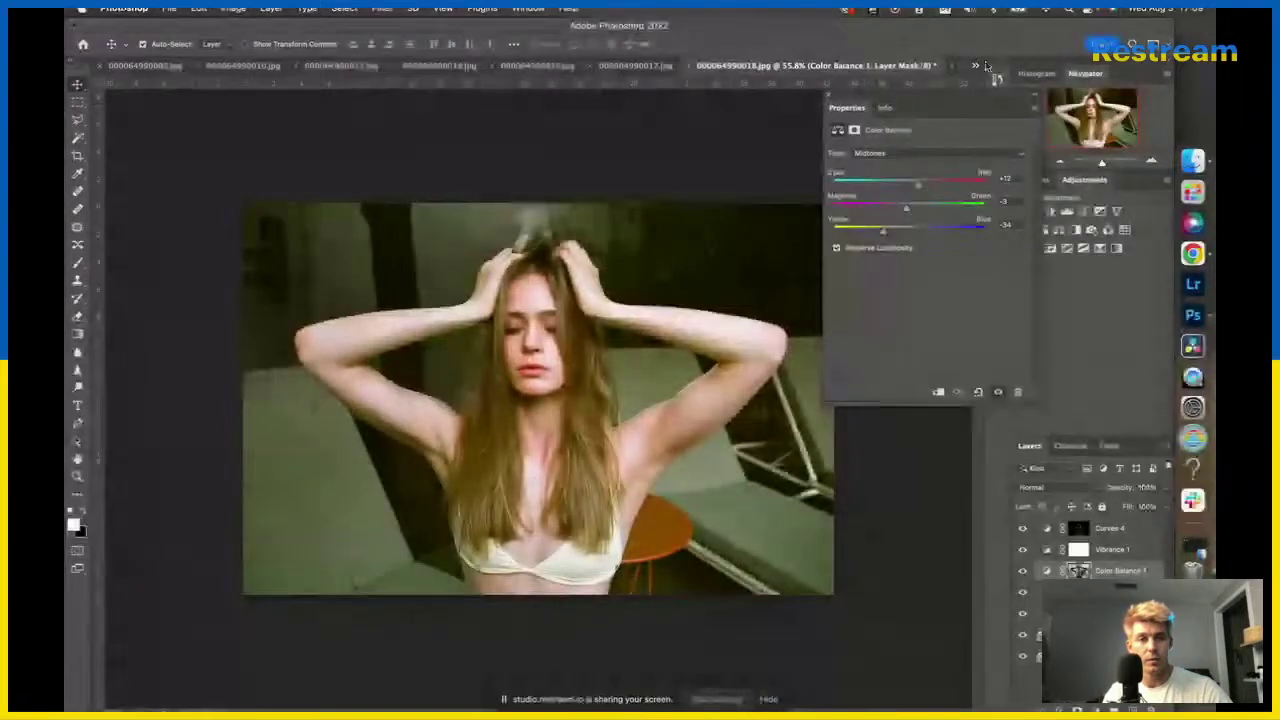
pyautogui.click(975, 65)
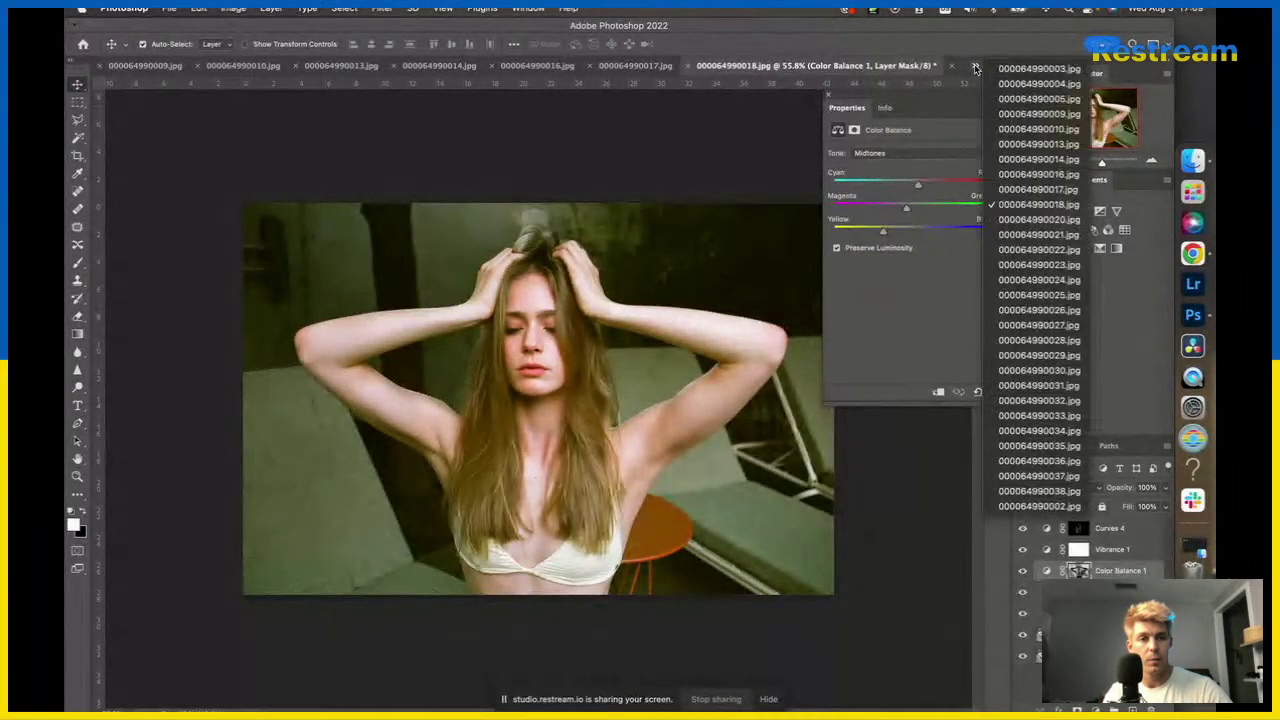
pyautogui.click(1036, 219)
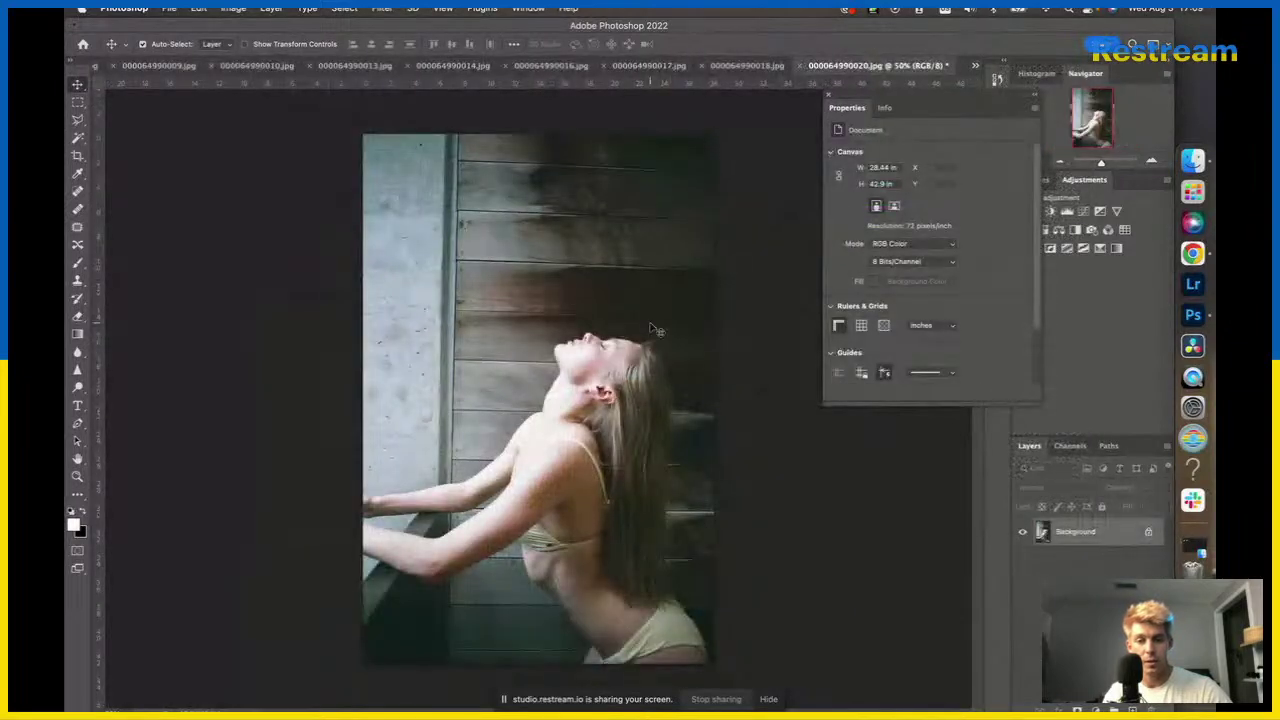
pyautogui.press('c')
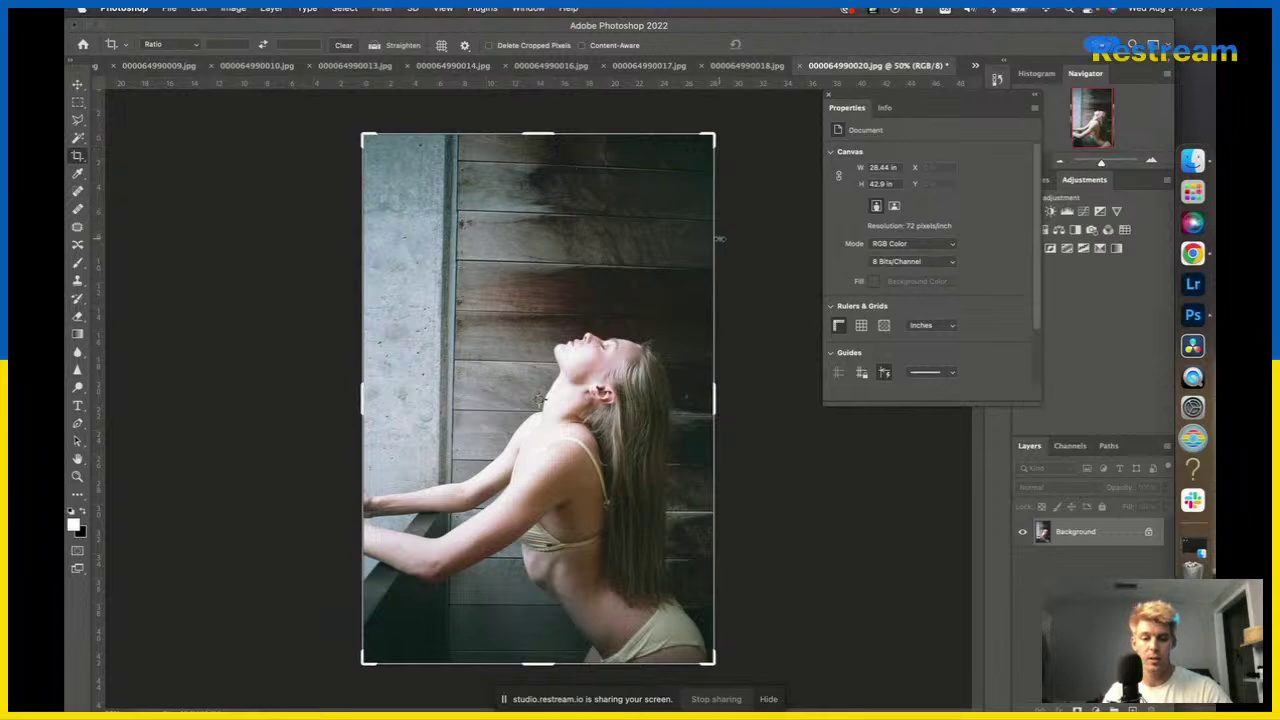
pyautogui.press('Escape')
pyautogui.press('v')
# Duplicate the background layer and straighten the copy with Camera Raw's Auto Upright correction.
pyautogui.press('super+j')
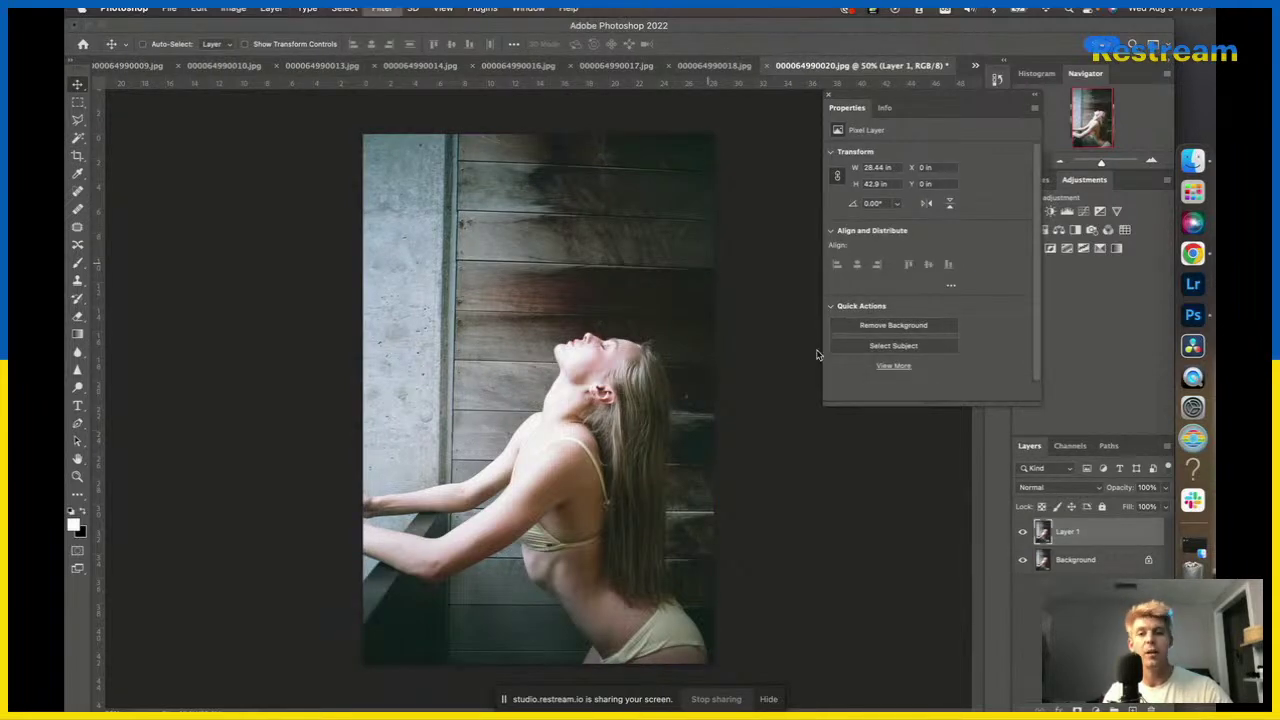
pyautogui.press('super+shift+a')
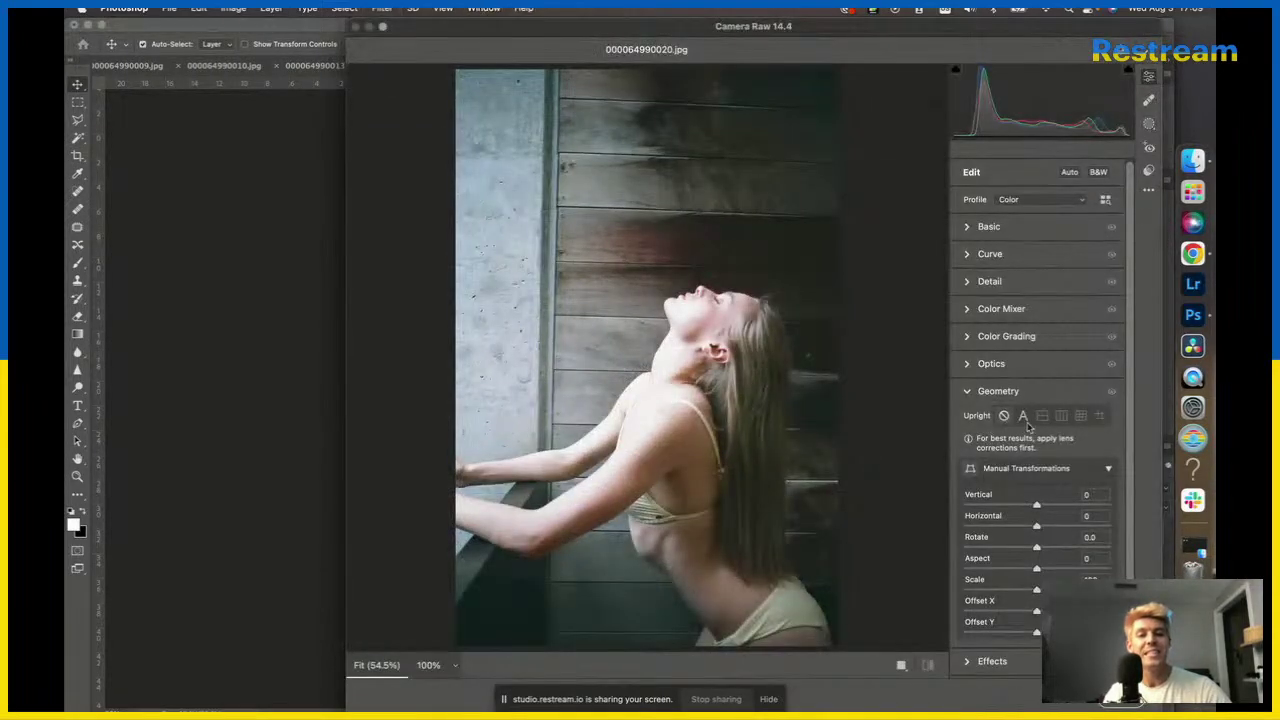
pyautogui.click(1024, 418)
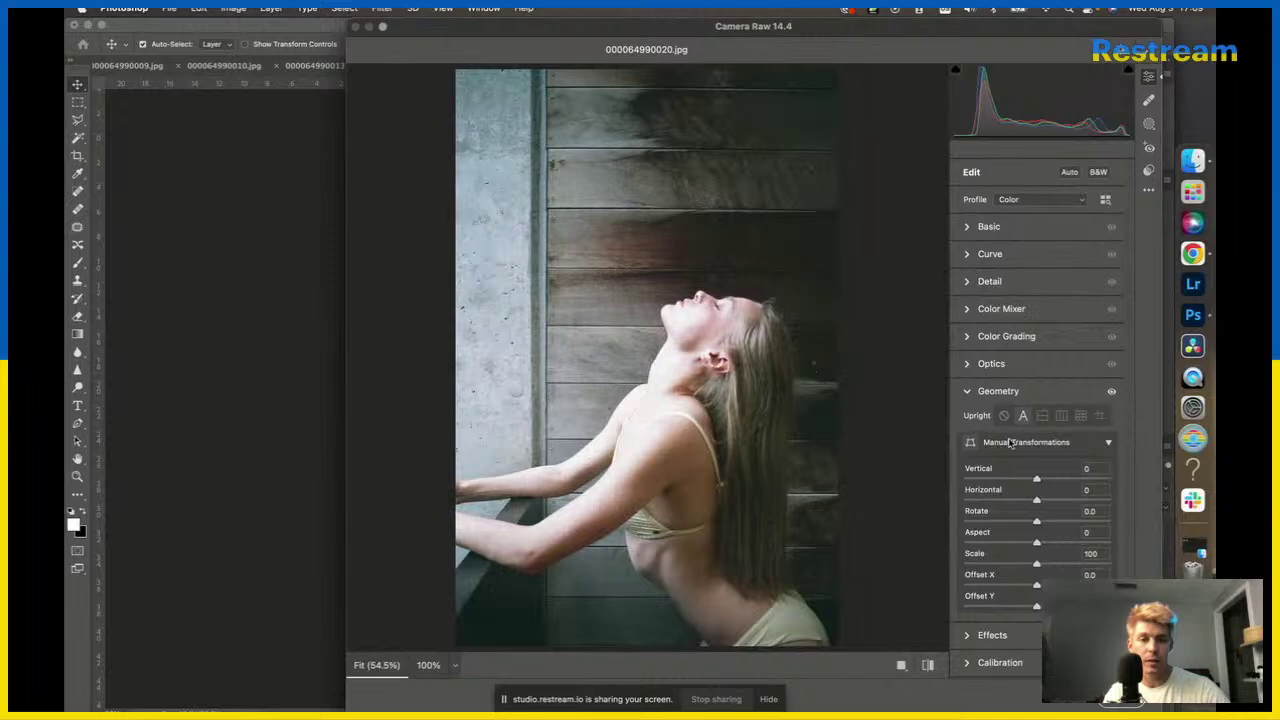
pyautogui.click(1002, 418)
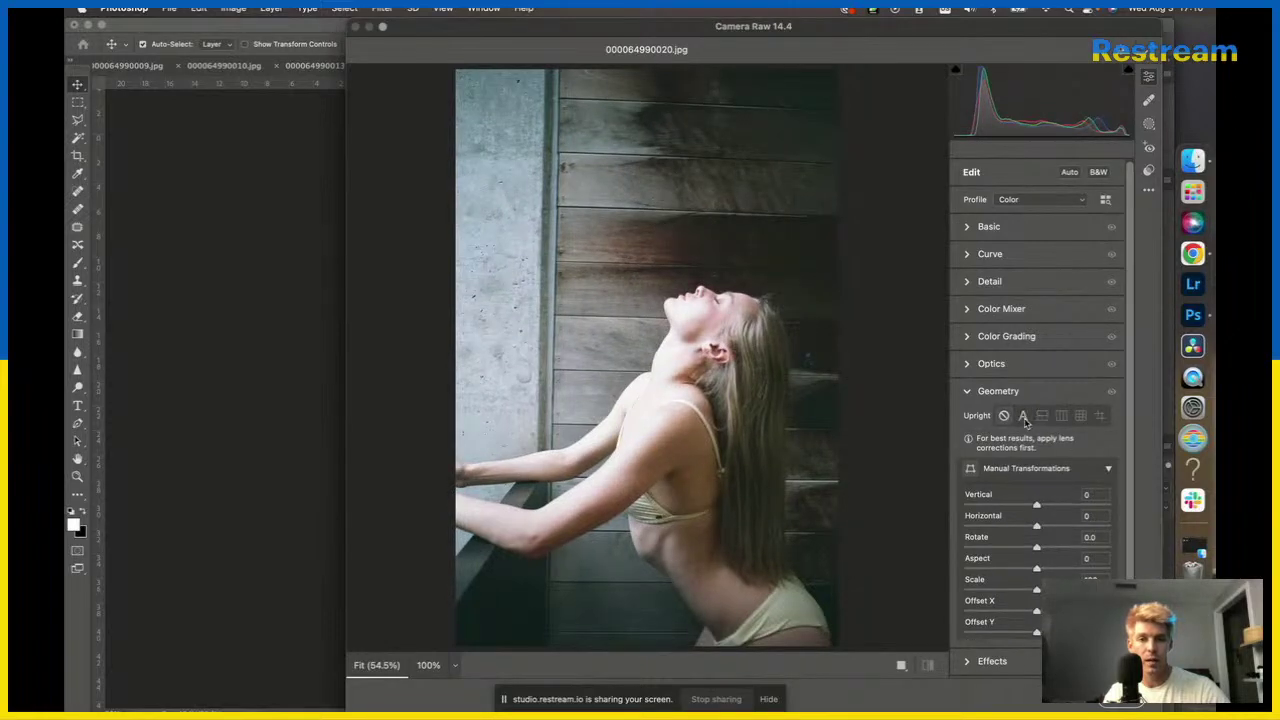
pyautogui.click(1024, 418)
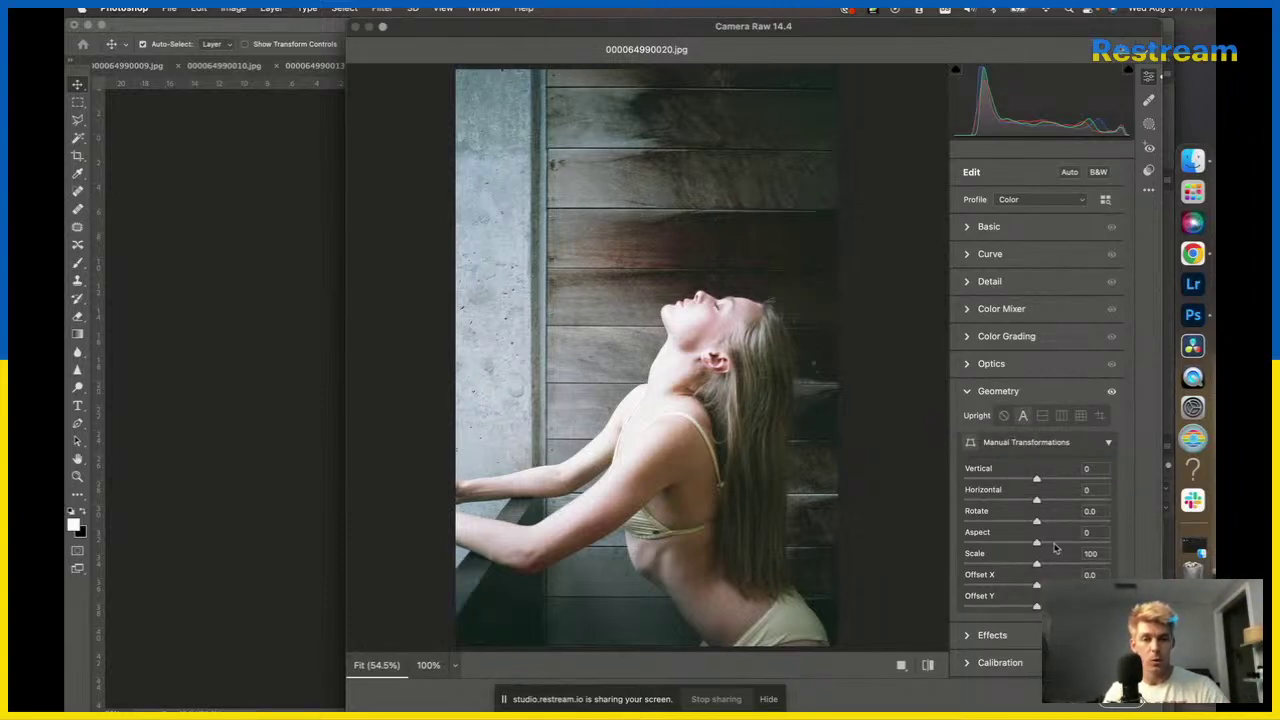
# Slightly lower the Reds saturation and set the Reds hue to +10 in the Color Mixer, applying the Camera Raw edits.
pyautogui.click(979, 230)
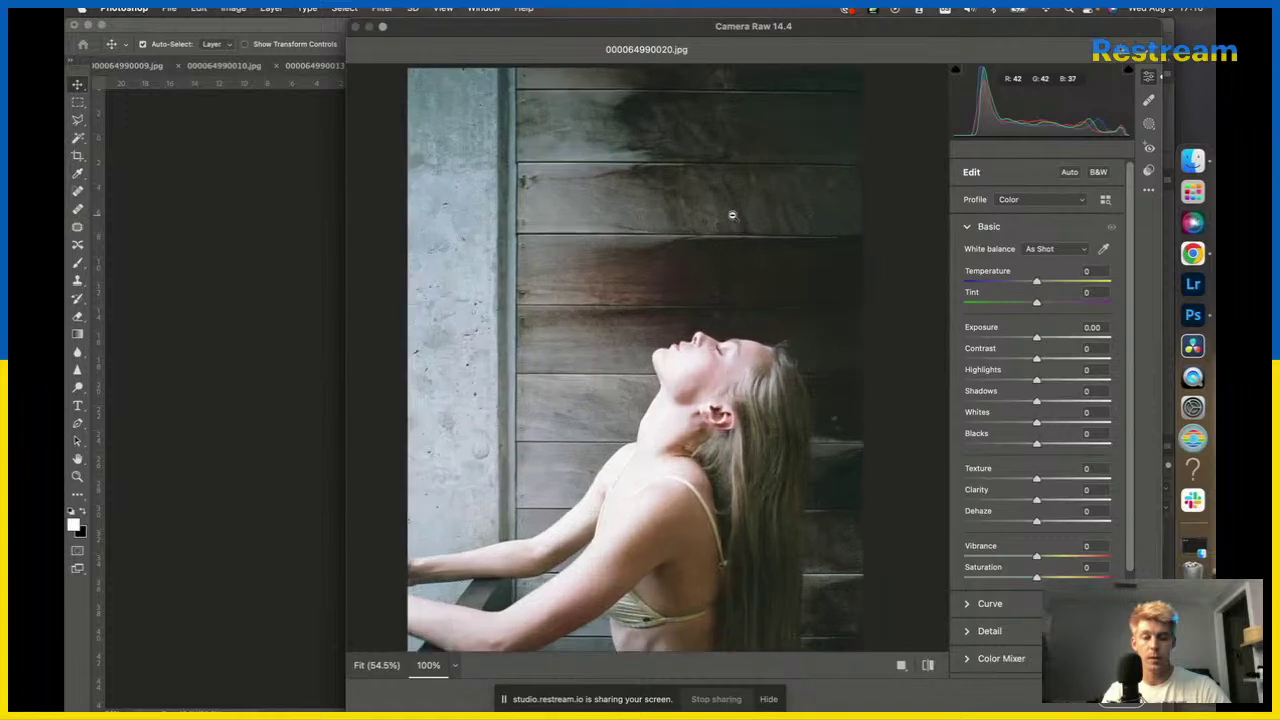
pyautogui.click(732, 215)
pyautogui.scroll(-10, 732, 215)
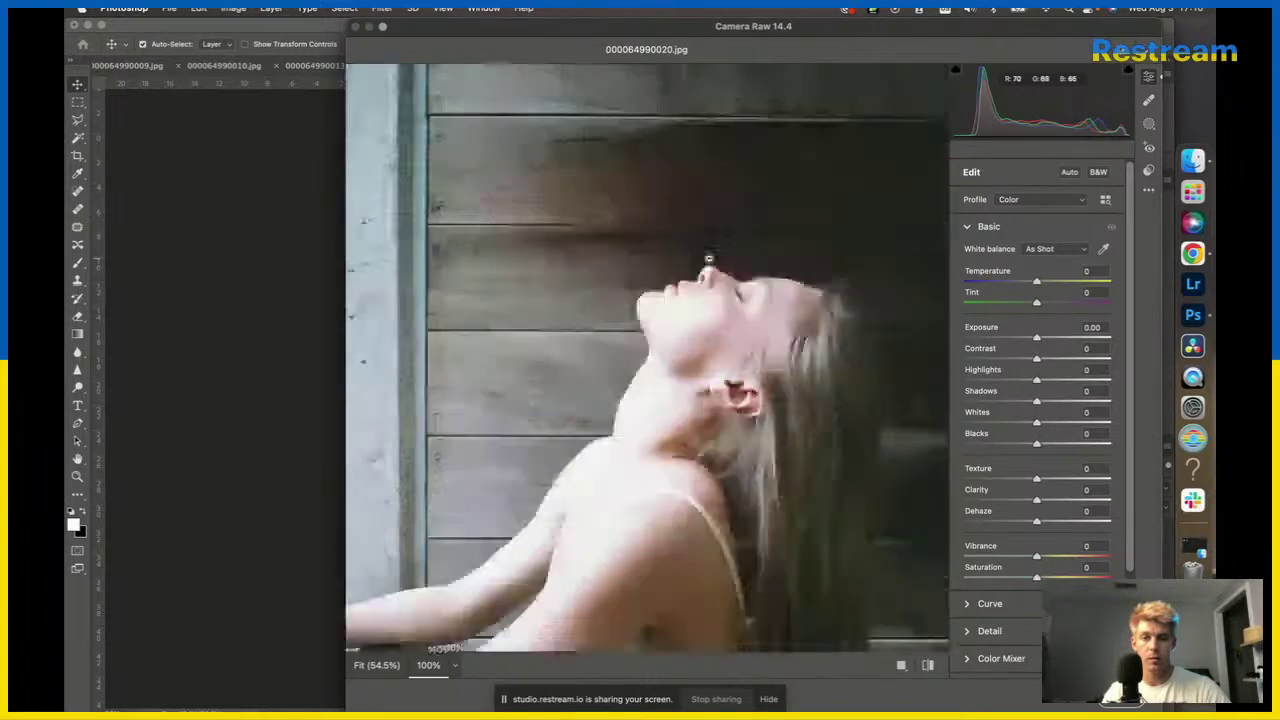
pyautogui.scroll(-5, 710, 260)
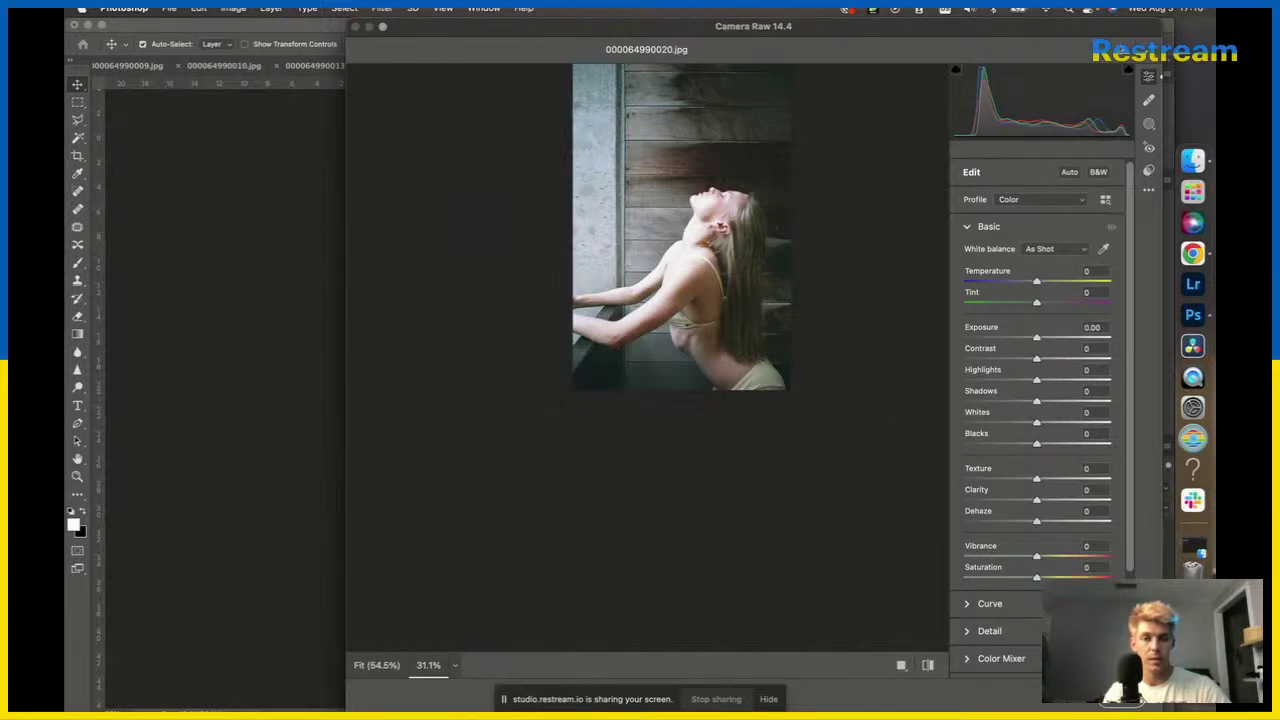
pyautogui.scroll(-5, 1004, 355)
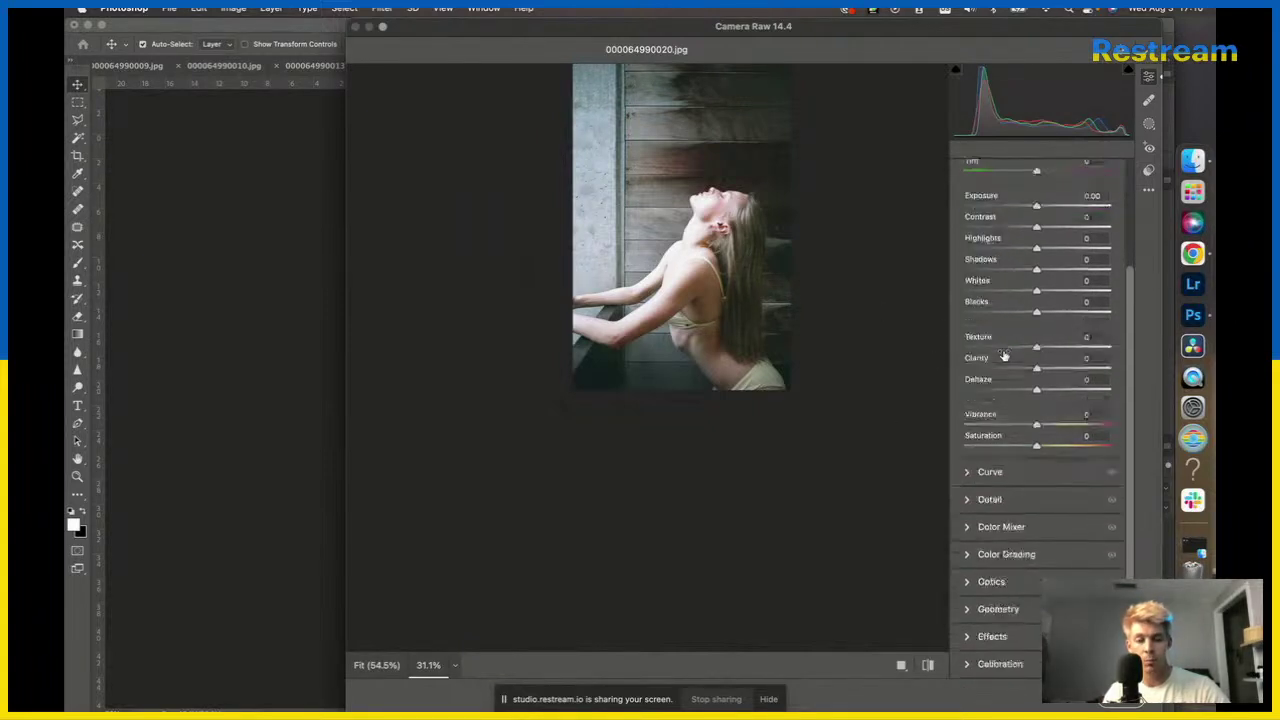
pyautogui.click(1007, 527)
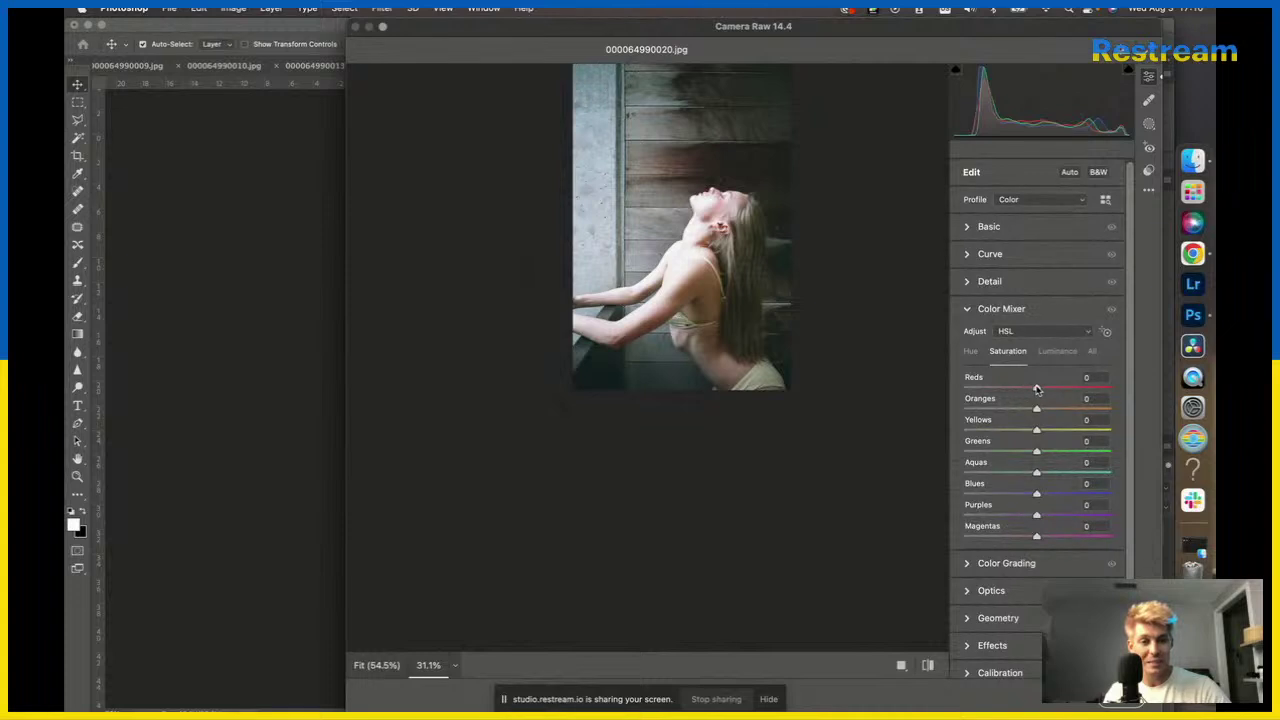
pyautogui.moveTo(1036, 389); pyautogui.dragTo(1033, 389)
pyautogui.click(973, 357)
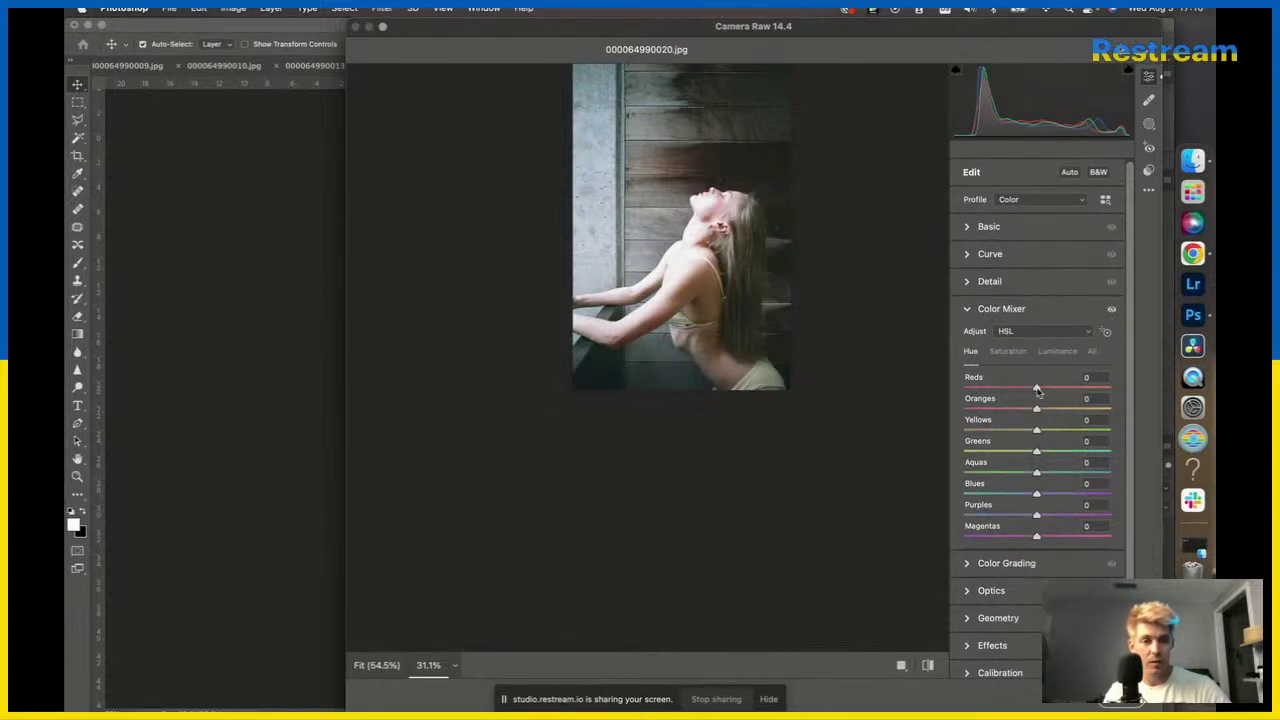
pyautogui.moveTo(1038, 391); pyautogui.dragTo(1043, 391)
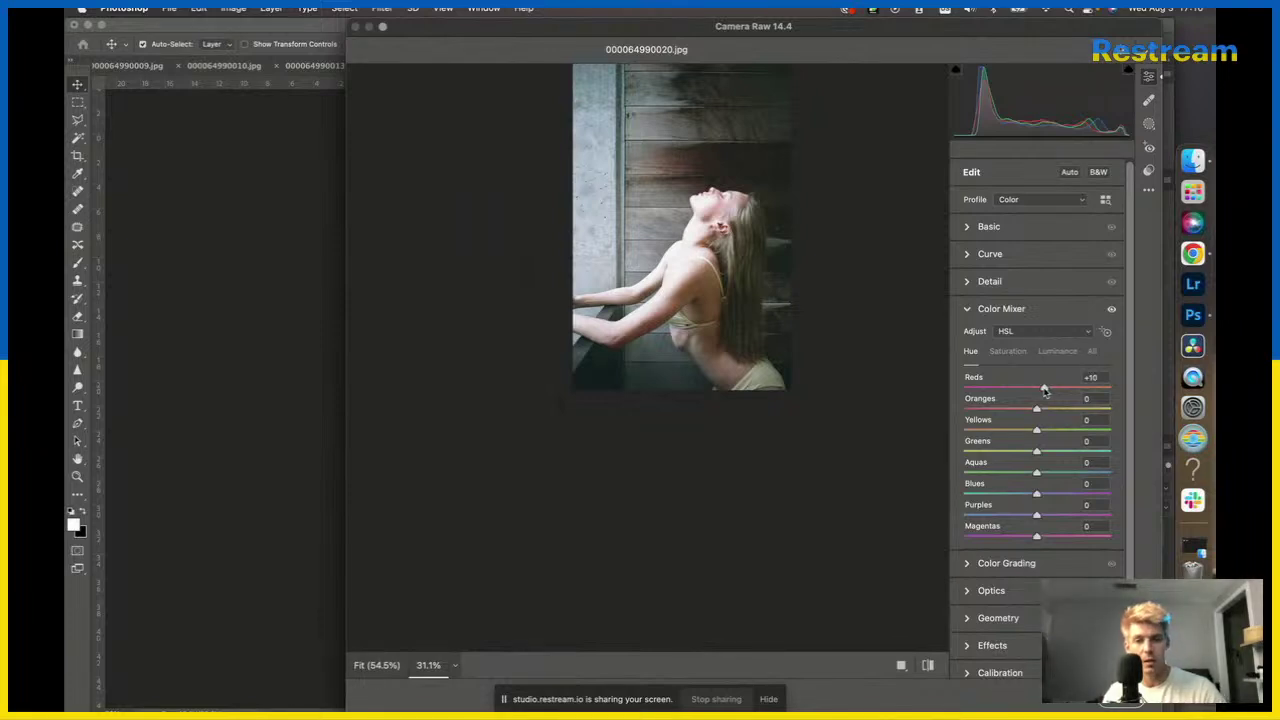
pyautogui.press('Return')
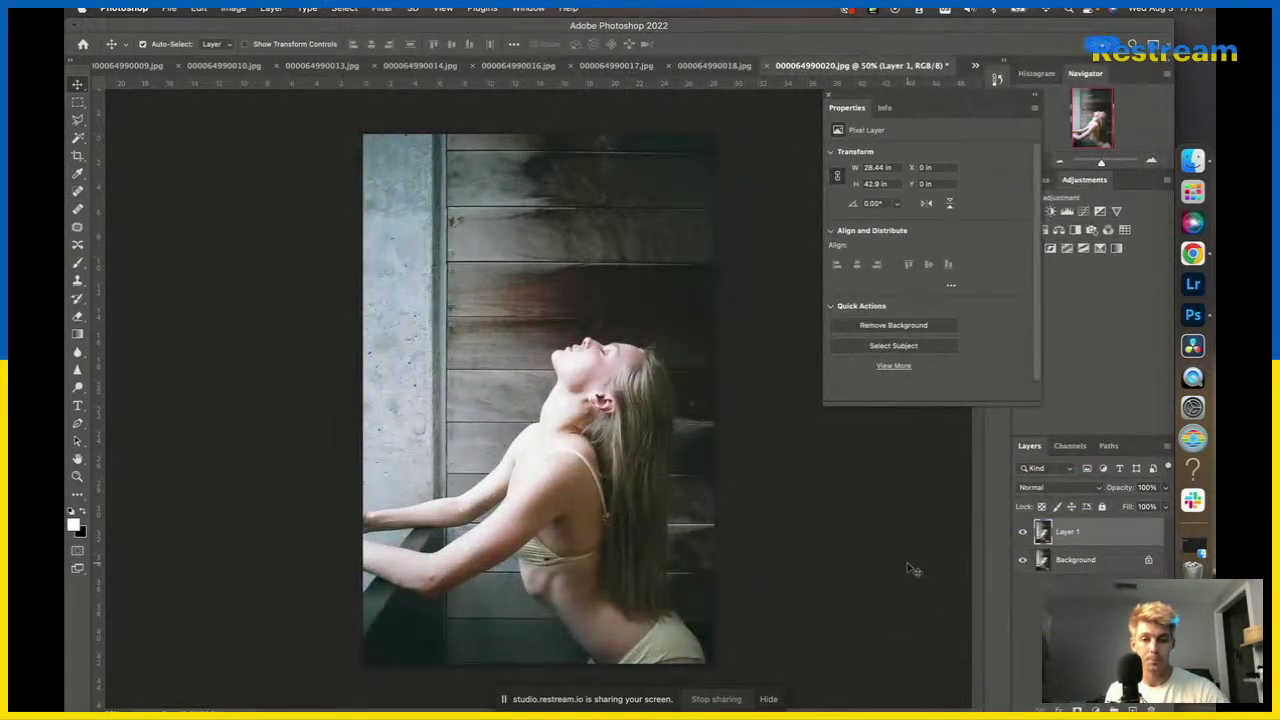
# Add a Curves adjustment above Layer 1 with the shadow point at input 17, output 1 and a midtone point at 127, 127.
pyautogui.click(1083, 211)
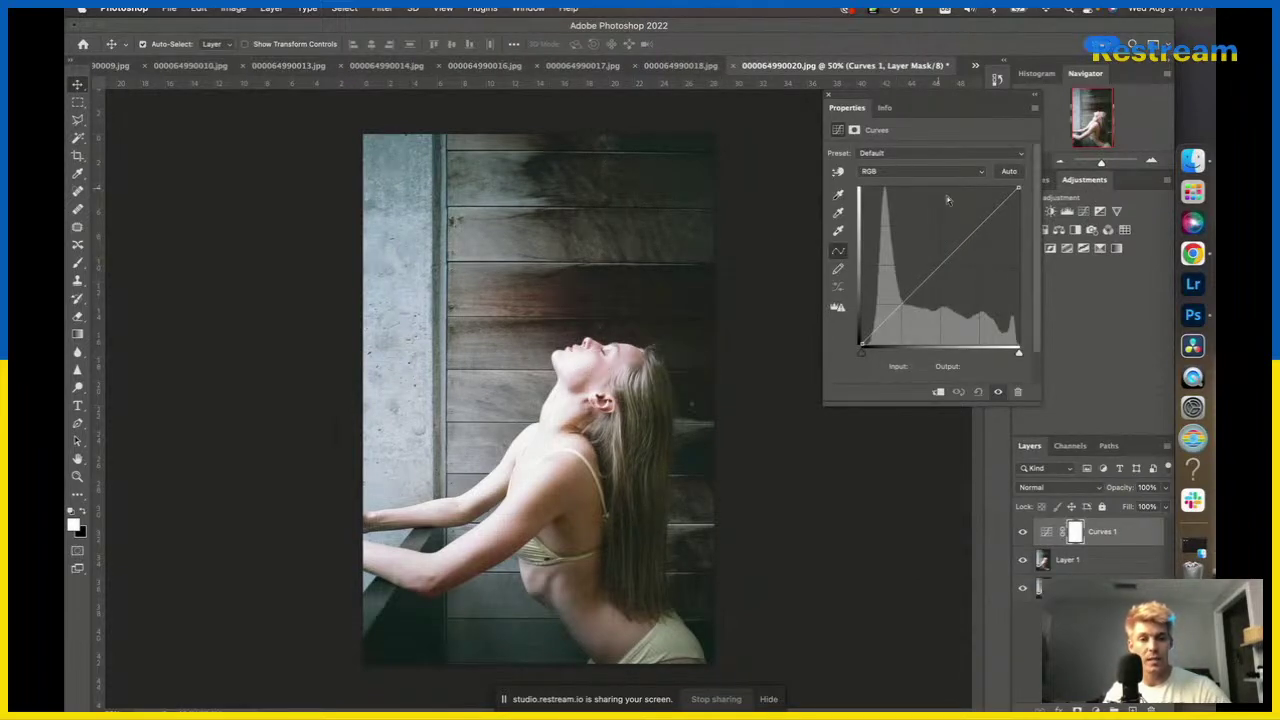
pyautogui.moveTo(984, 221)
pyautogui.mouseDown()
pyautogui.moveTo(997, 256)
pyautogui.moveTo(981, 243)
pyautogui.mouseUp()
pyautogui.press('BackSpace')
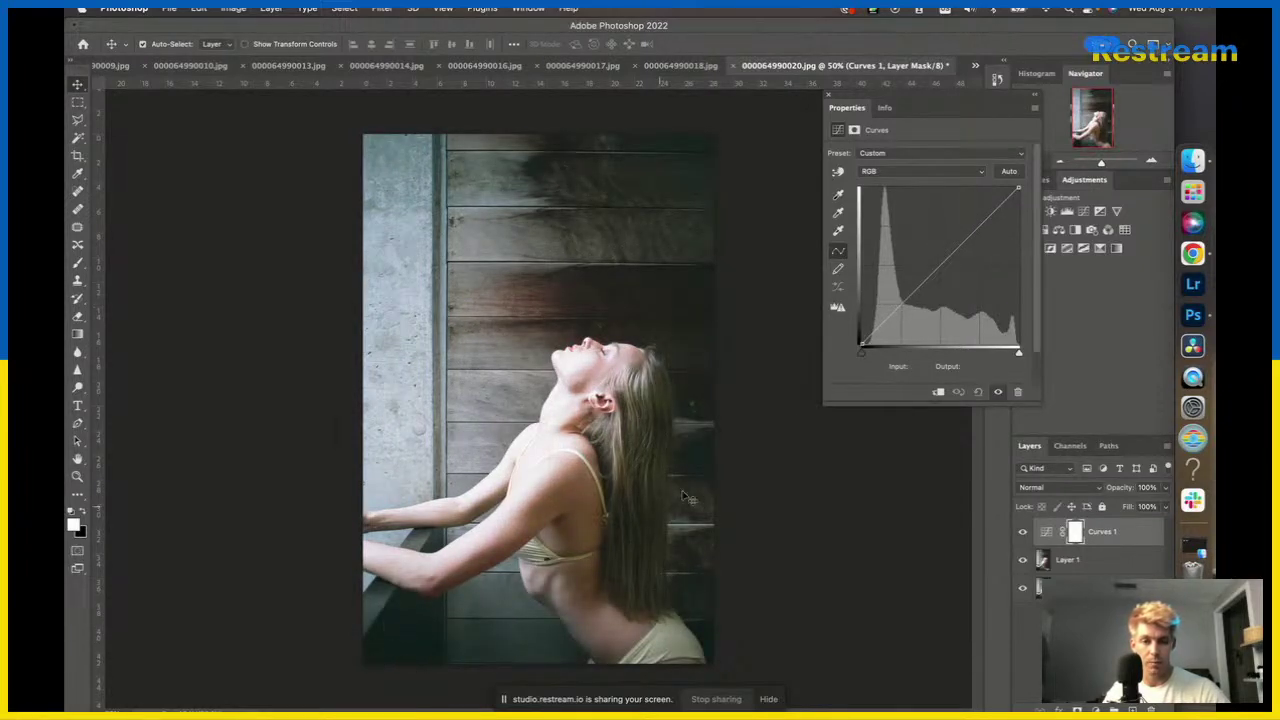
pyautogui.moveTo(862, 357); pyautogui.dragTo(872, 356)
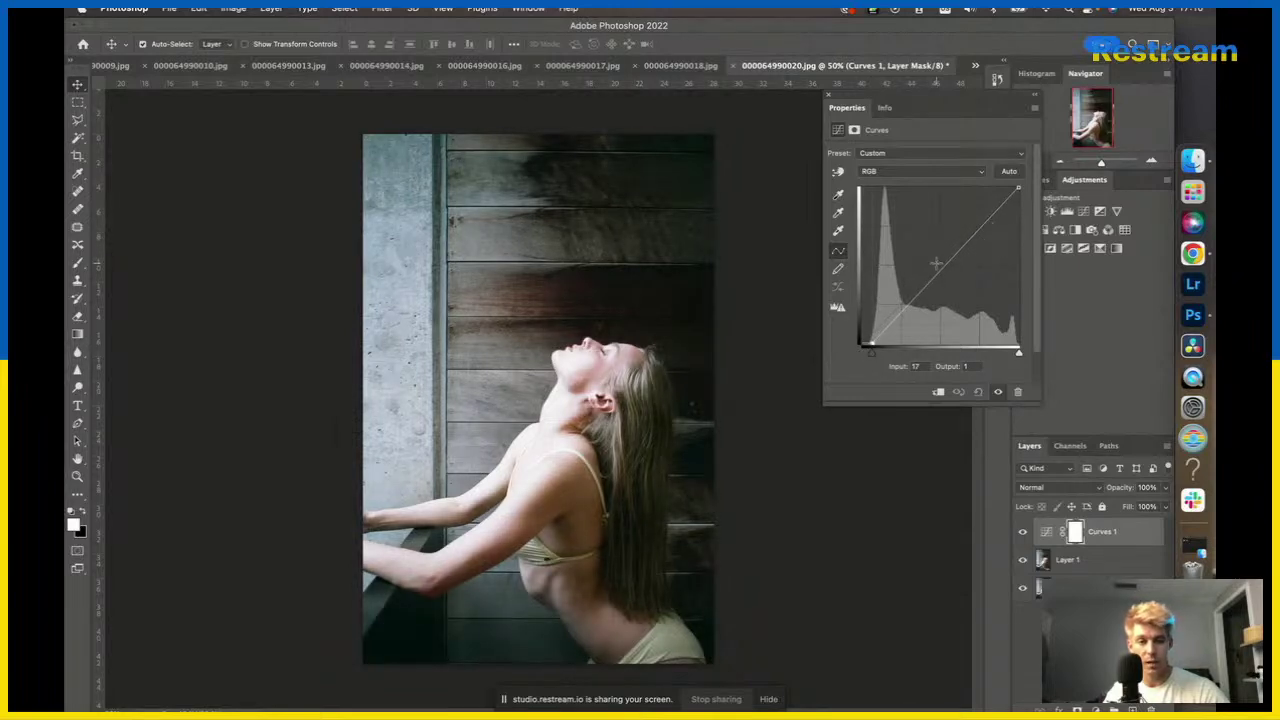
pyautogui.moveTo(942, 268); pyautogui.dragTo(939, 265)
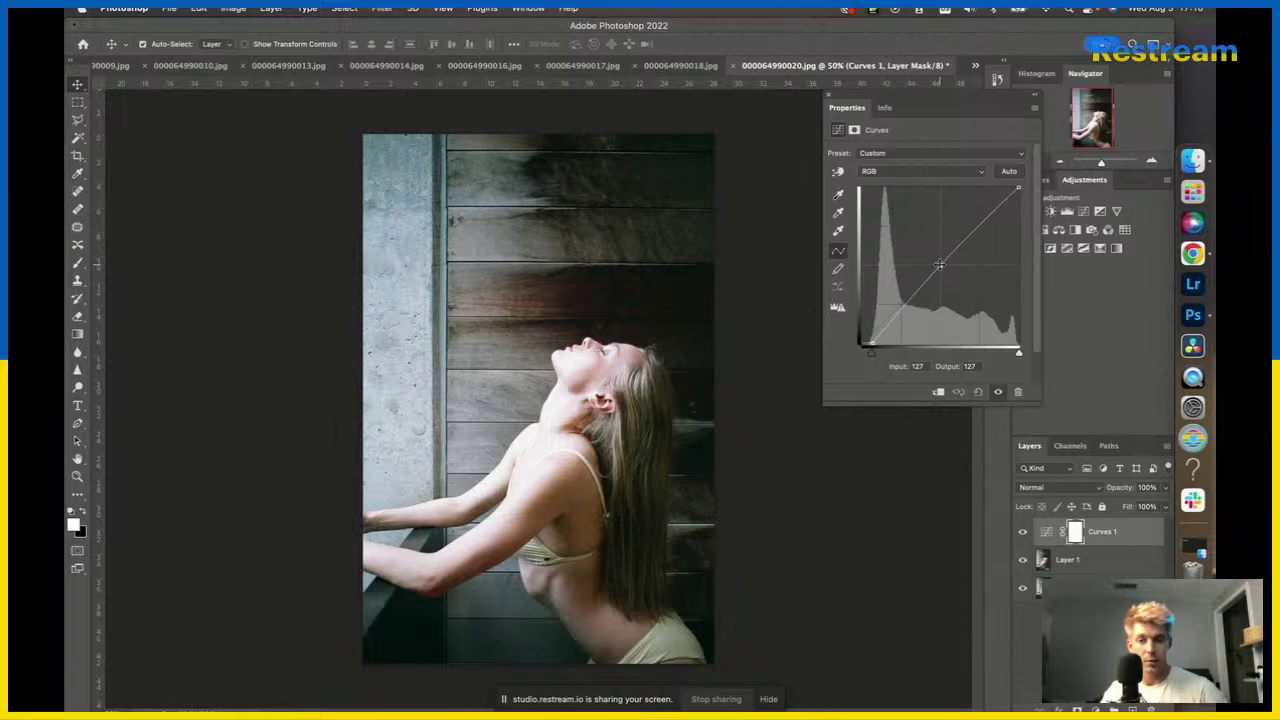
# Set a Curves 1 highlight point at input 192, output 182, and add a second Curves with Blue shadow input 17 and lowered Blue highlights.
pyautogui.moveTo(980, 227)
pyautogui.mouseDown()
pyautogui.moveTo(987, 241)
pyautogui.moveTo(980, 232)
pyautogui.mouseUp()
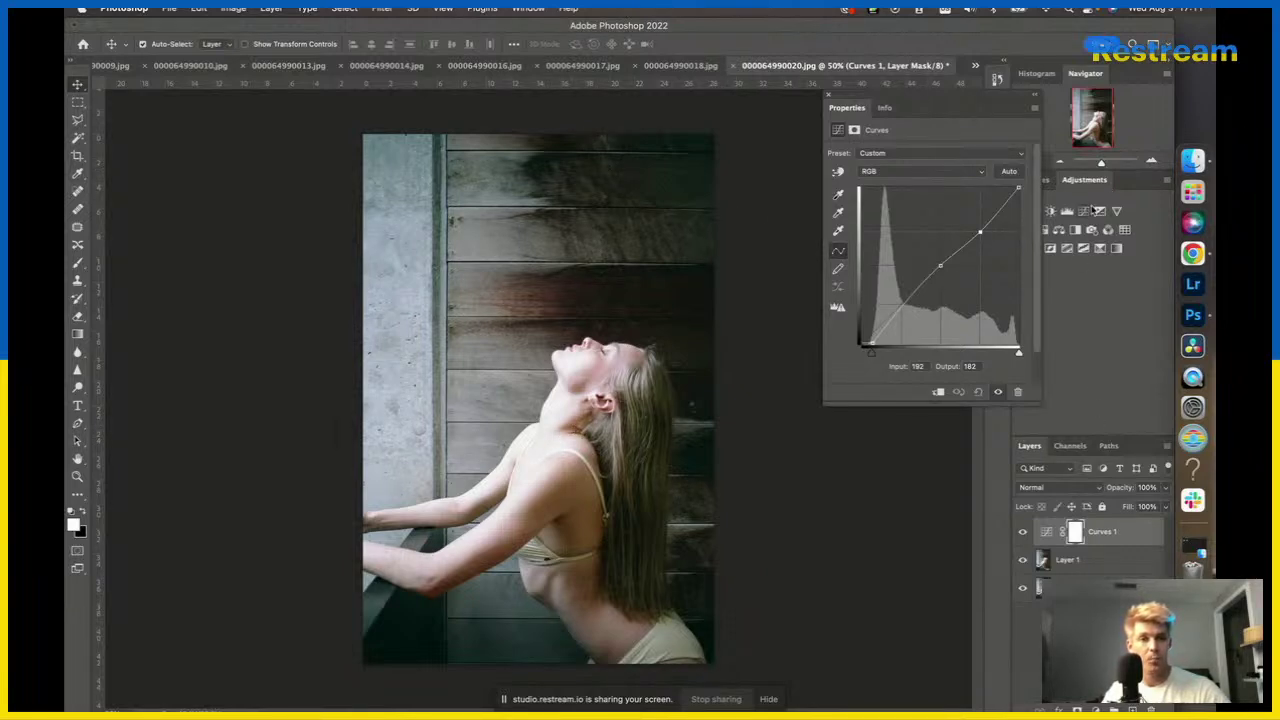
pyautogui.click(1084, 211)
pyautogui.click(883, 173)
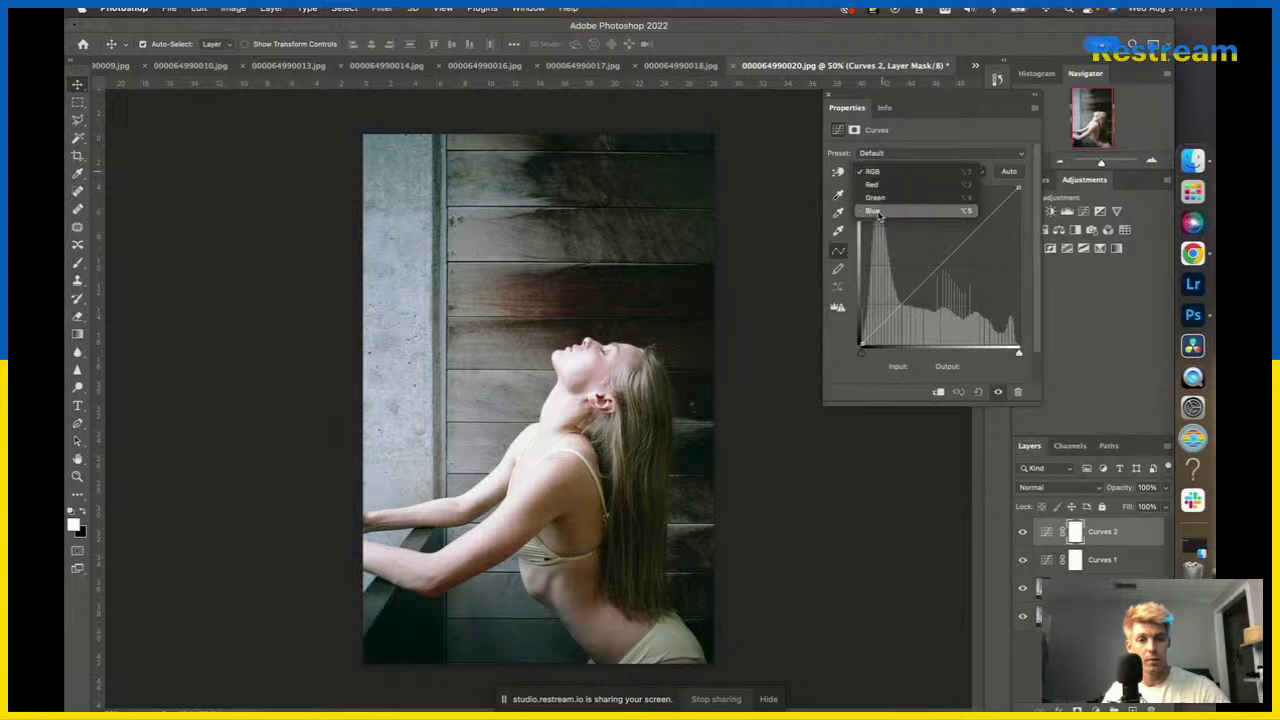
pyautogui.click(874, 211)
pyautogui.moveTo(862, 355); pyautogui.dragTo(873, 356)
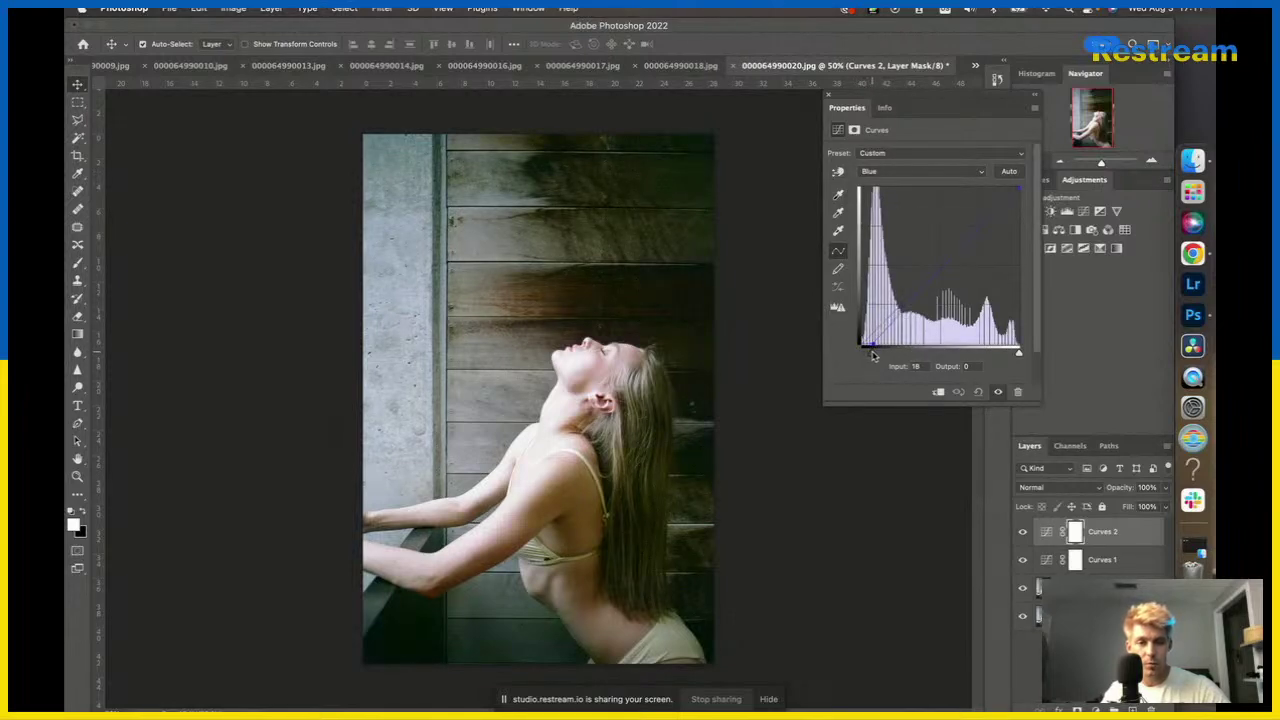
pyautogui.click(984, 228)
pyautogui.moveTo(981, 225); pyautogui.dragTo(970, 232)
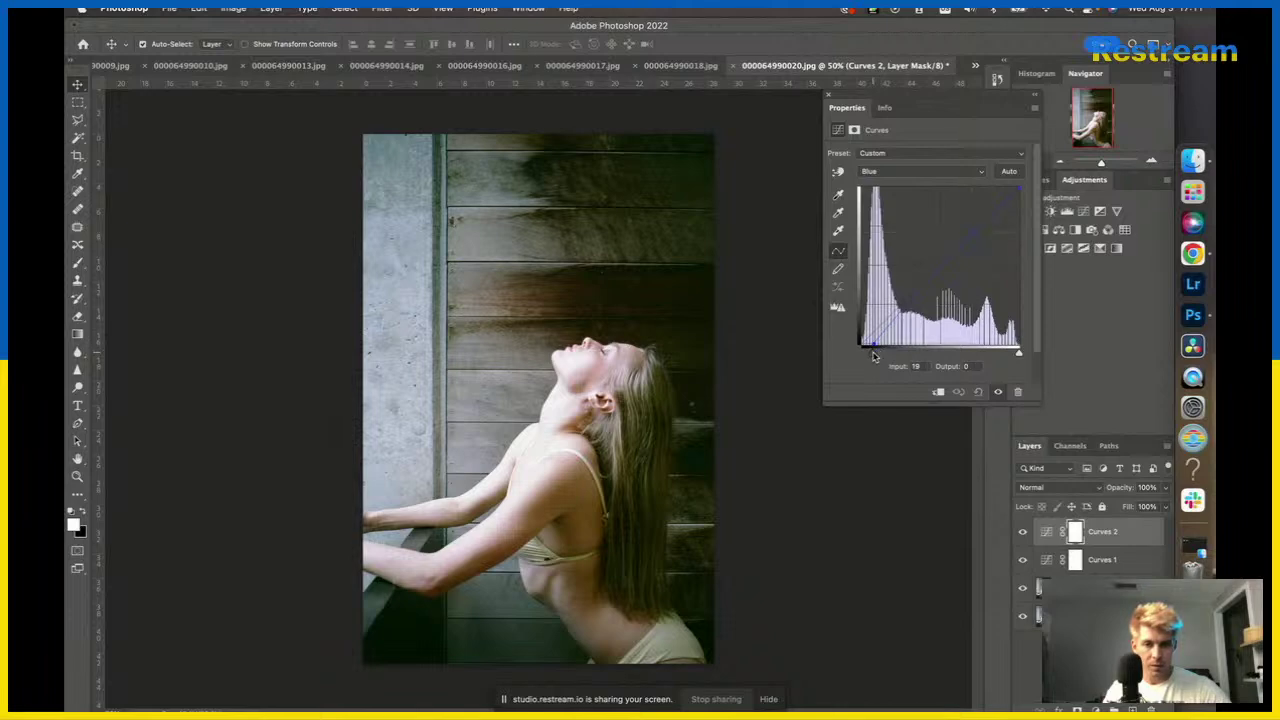
pyautogui.moveTo(862, 352); pyautogui.dragTo(872, 355)
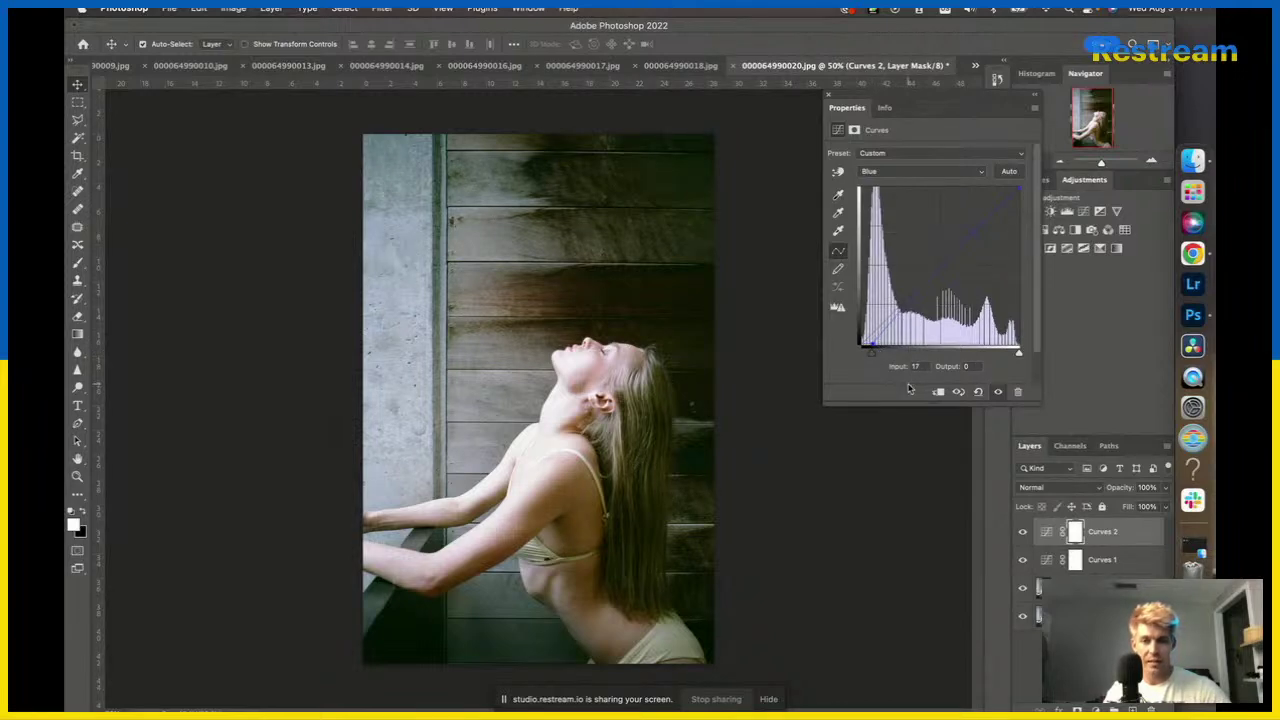
# Crop away the upper part of the photo to a canvas height of 34.28 in.
pyautogui.click(720, 410)
pyautogui.press('c')
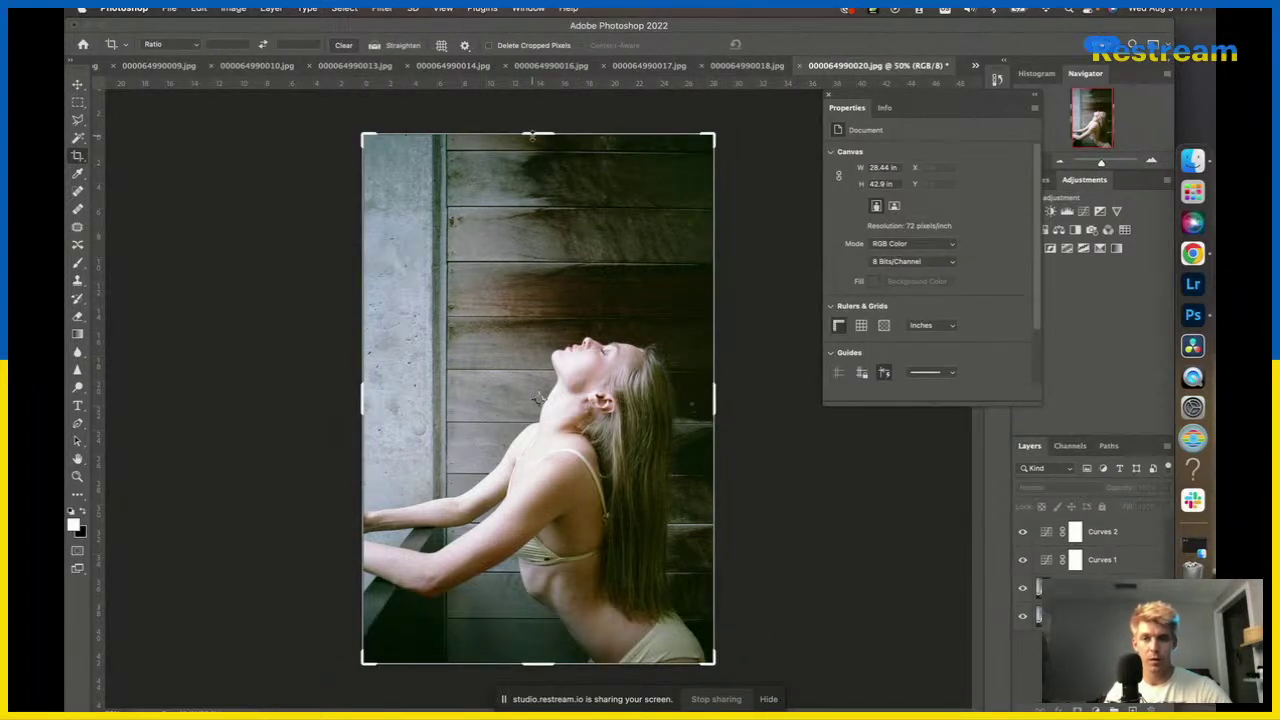
pyautogui.moveTo(533, 135); pyautogui.dragTo(533, 192)
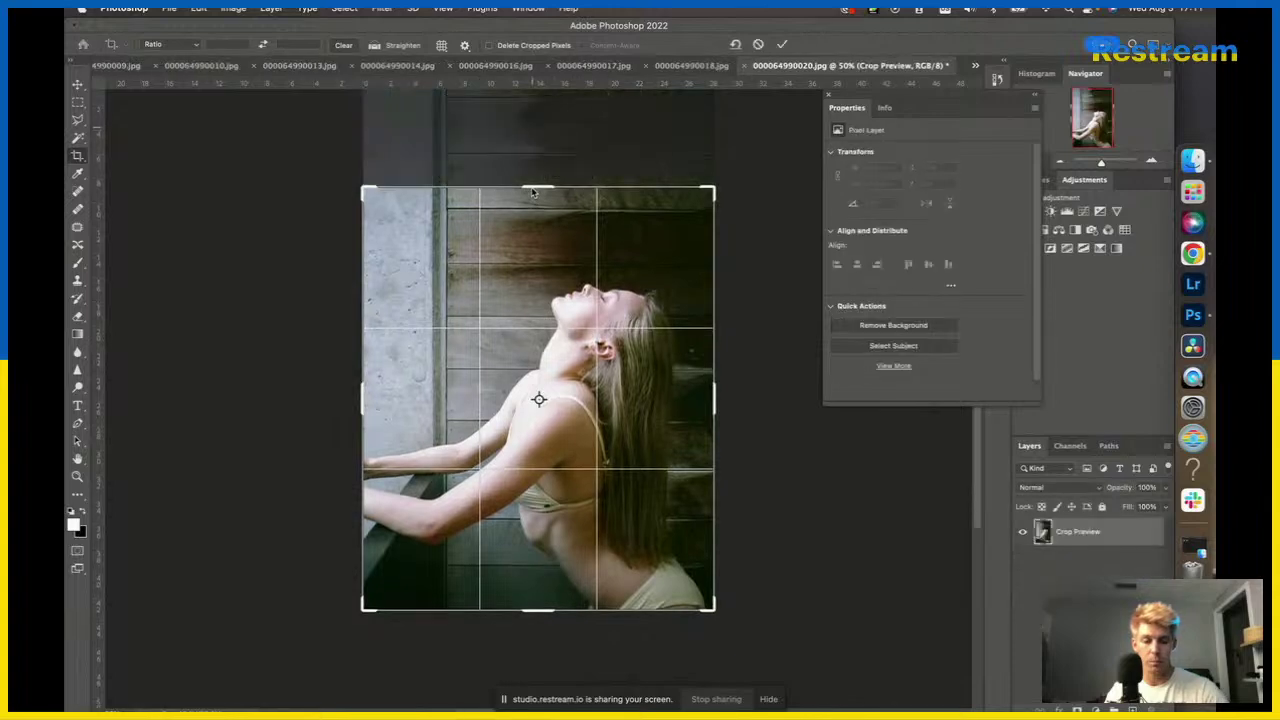
pyautogui.press('Return')
pyautogui.press('v')
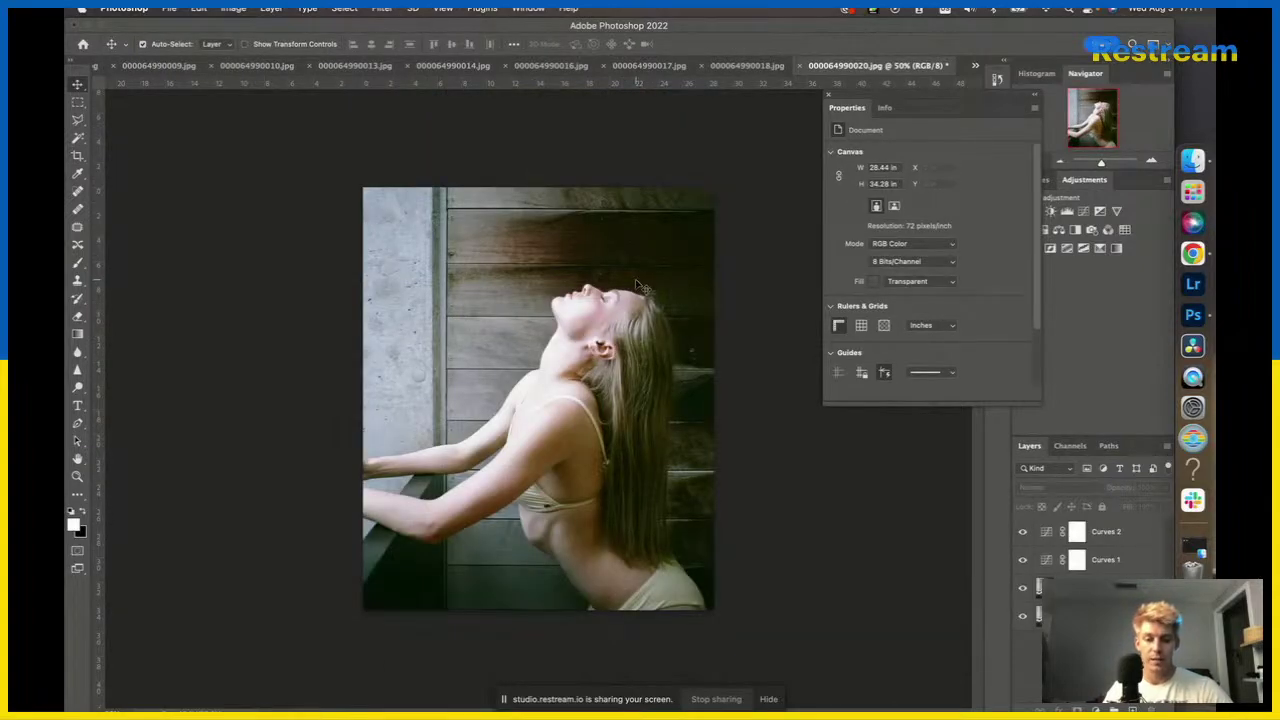
# Trim the sides of the photo to a canvas width of 27.19 in.
pyautogui.press('c')
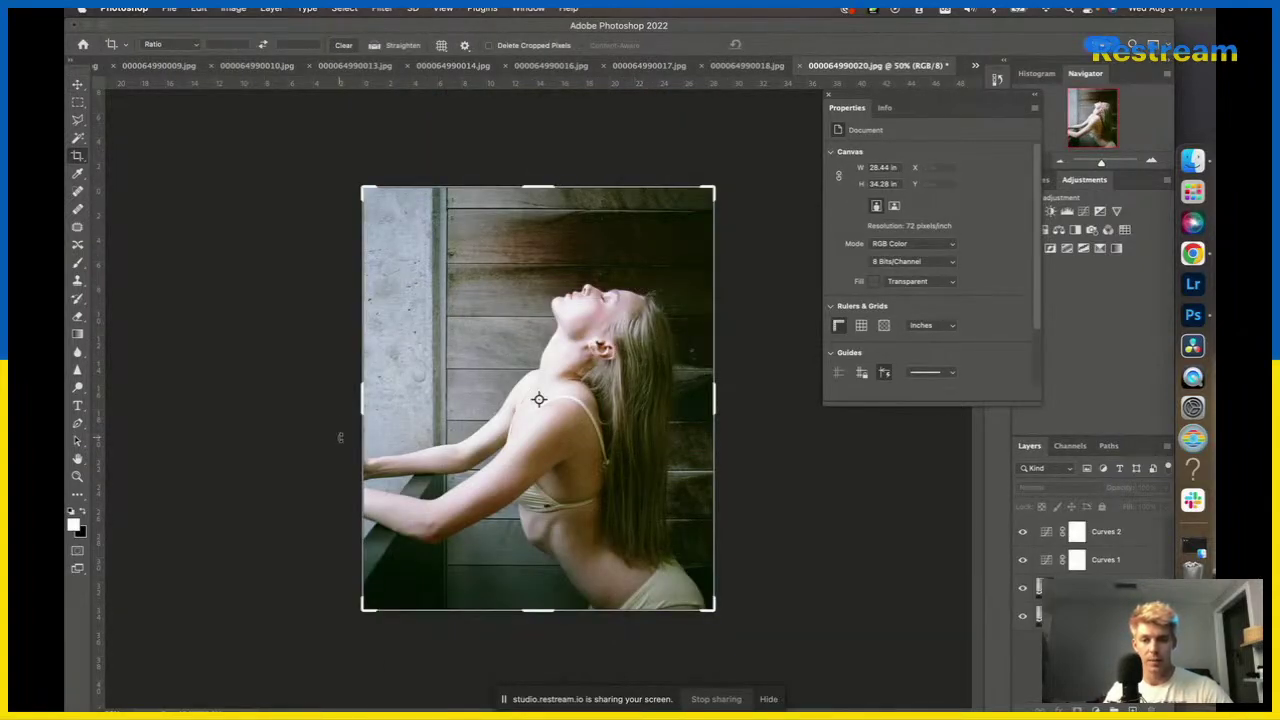
pyautogui.moveTo(362, 408); pyautogui.dragTo(401, 410)
pyautogui.press('Return')
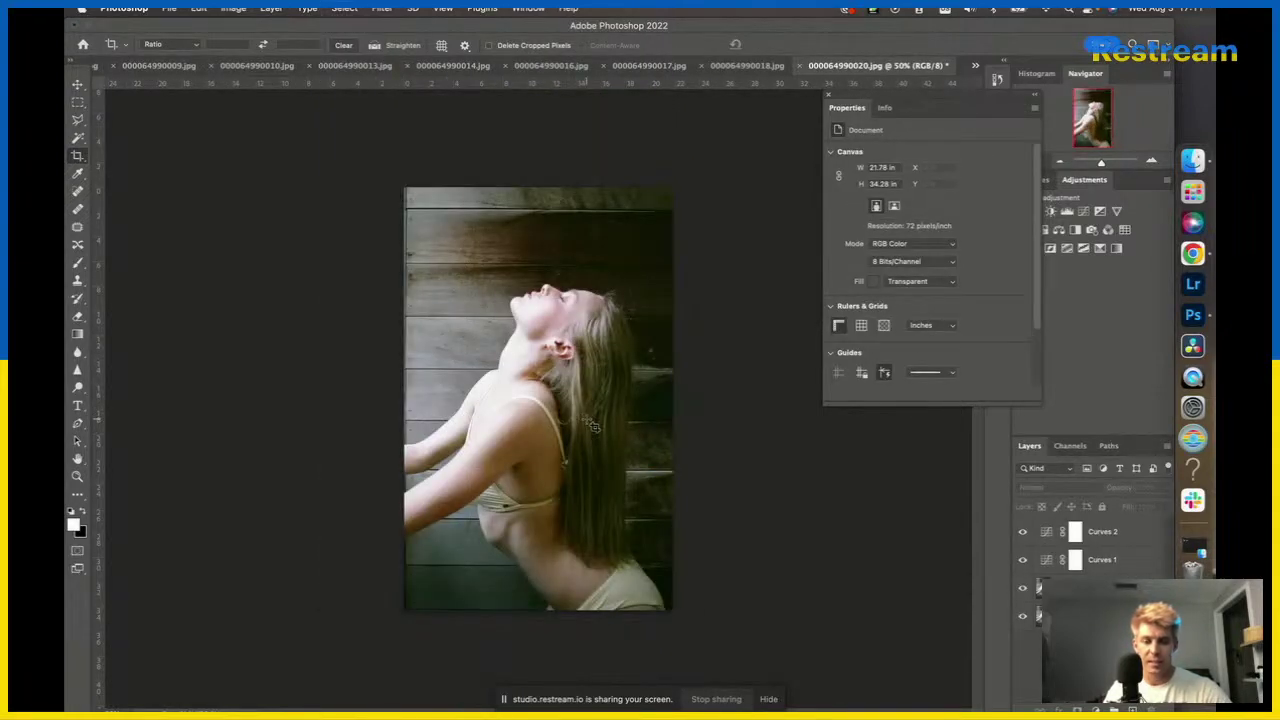
pyautogui.moveTo(393, 390); pyautogui.dragTo(370, 390)
pyautogui.press('v')
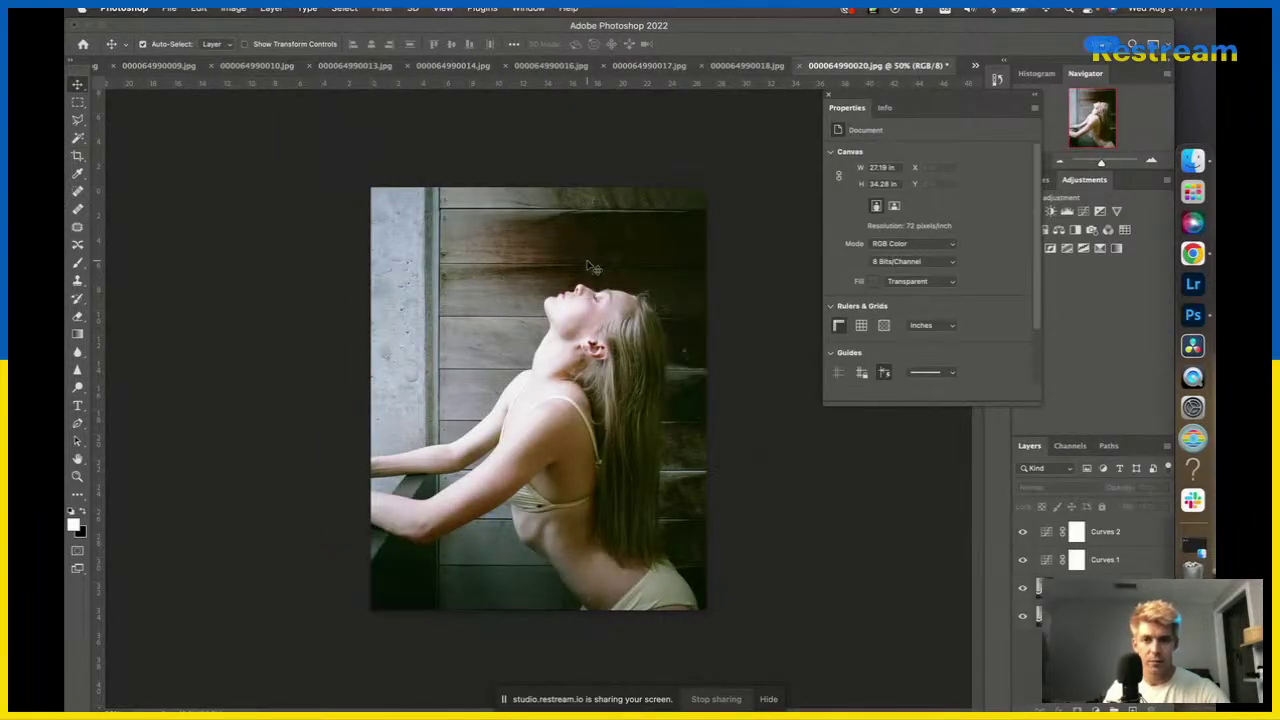
# Crop slightly more off the photo's upper edge, reducing the canvas height to 32.61 in.
pyautogui.press('c')
pyautogui.moveTo(532, 184)
pyautogui.mouseDown()
pyautogui.moveTo(533, 172)
pyautogui.moveTo(533, 201)
pyautogui.mouseUp()
pyautogui.press('Return')
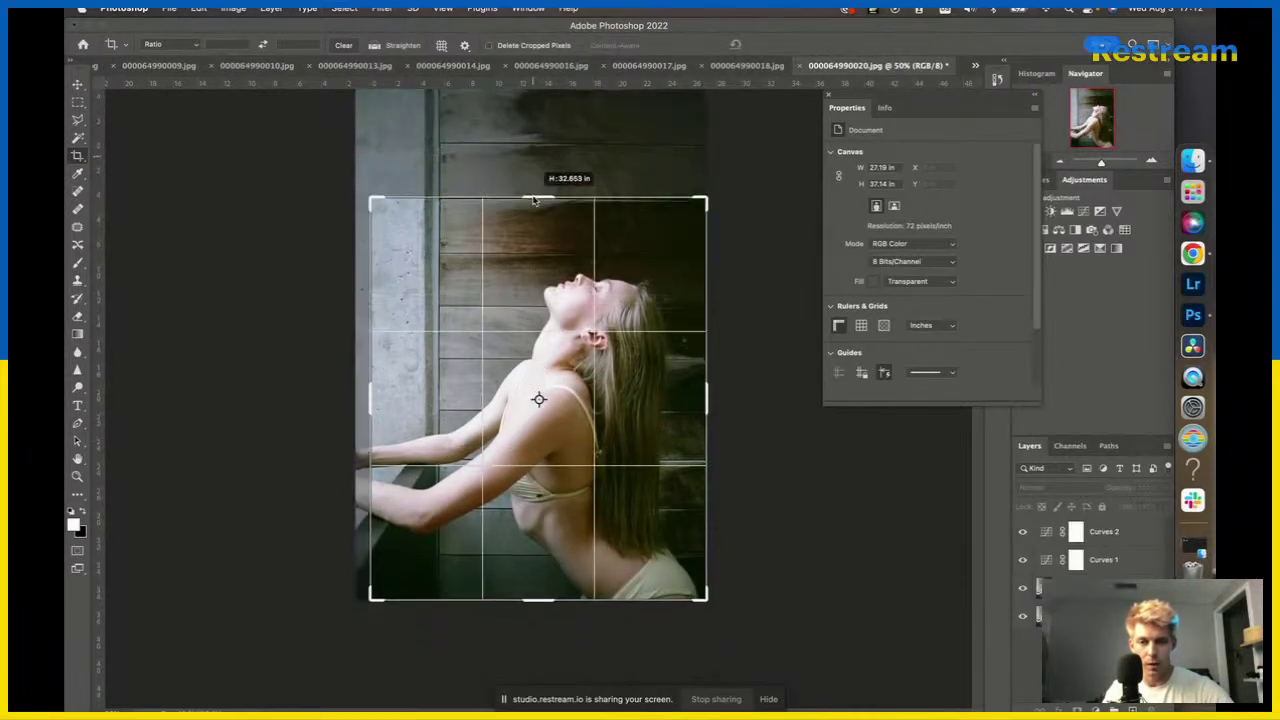
pyautogui.press('Return')
pyautogui.press('v')
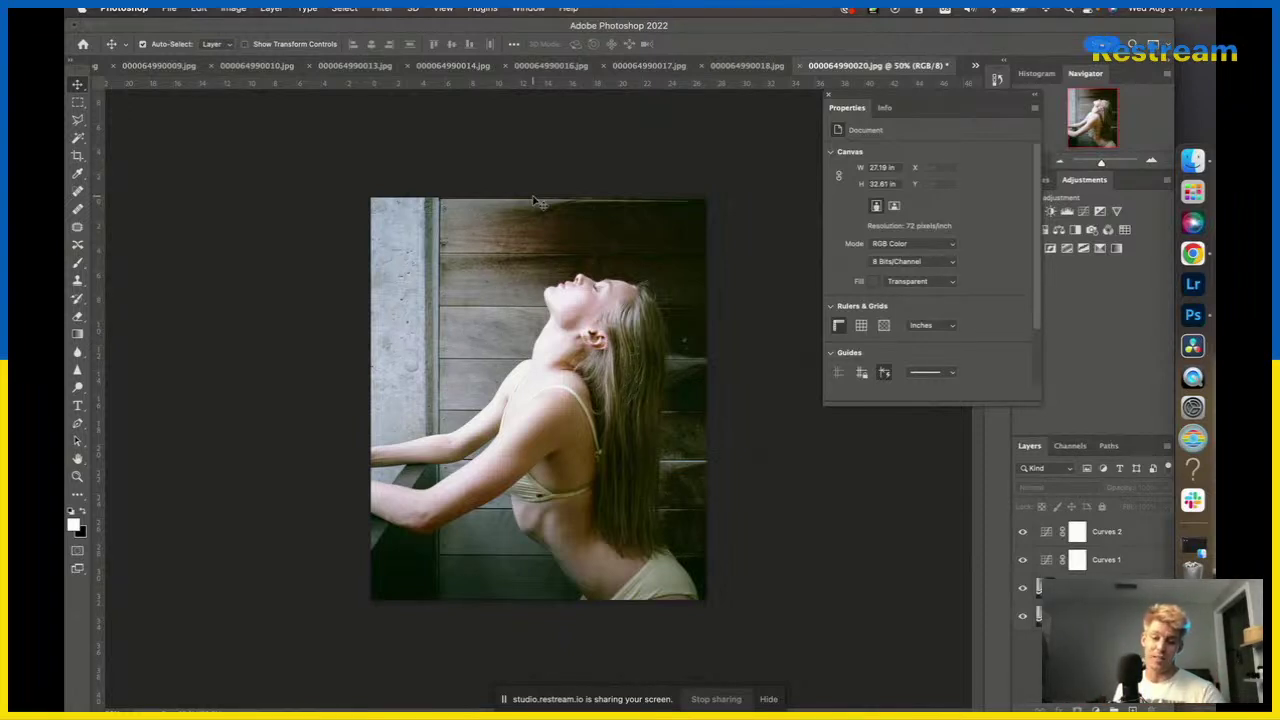
pyautogui.press('c')
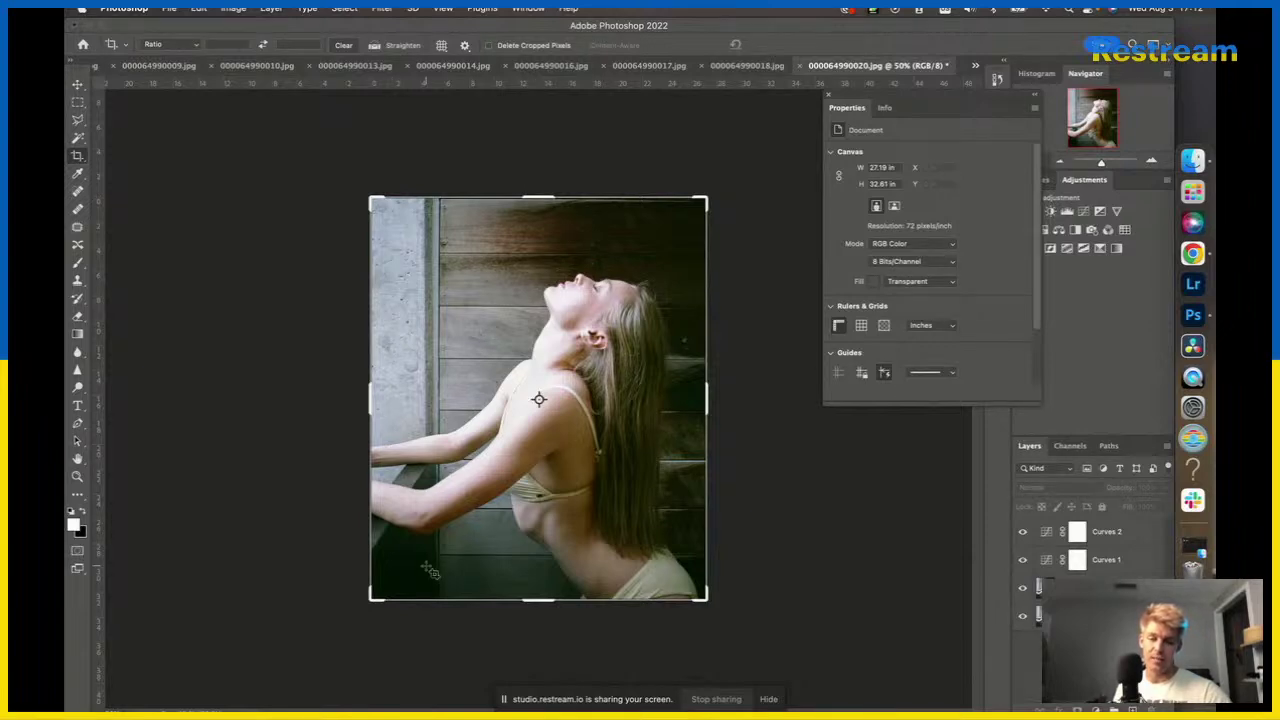
pyautogui.press('v')
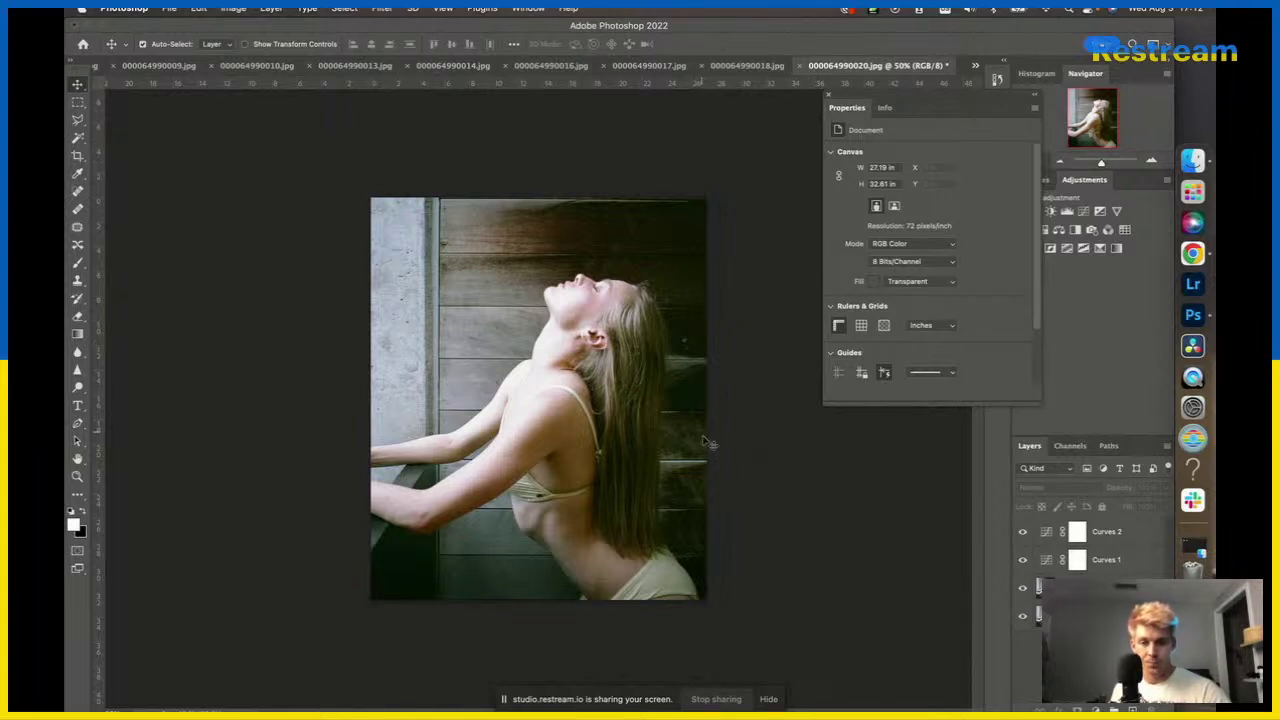
# Close 000064990020.jpg without saving and switch to 000064990021.jpg.
pyautogui.click(799, 67)
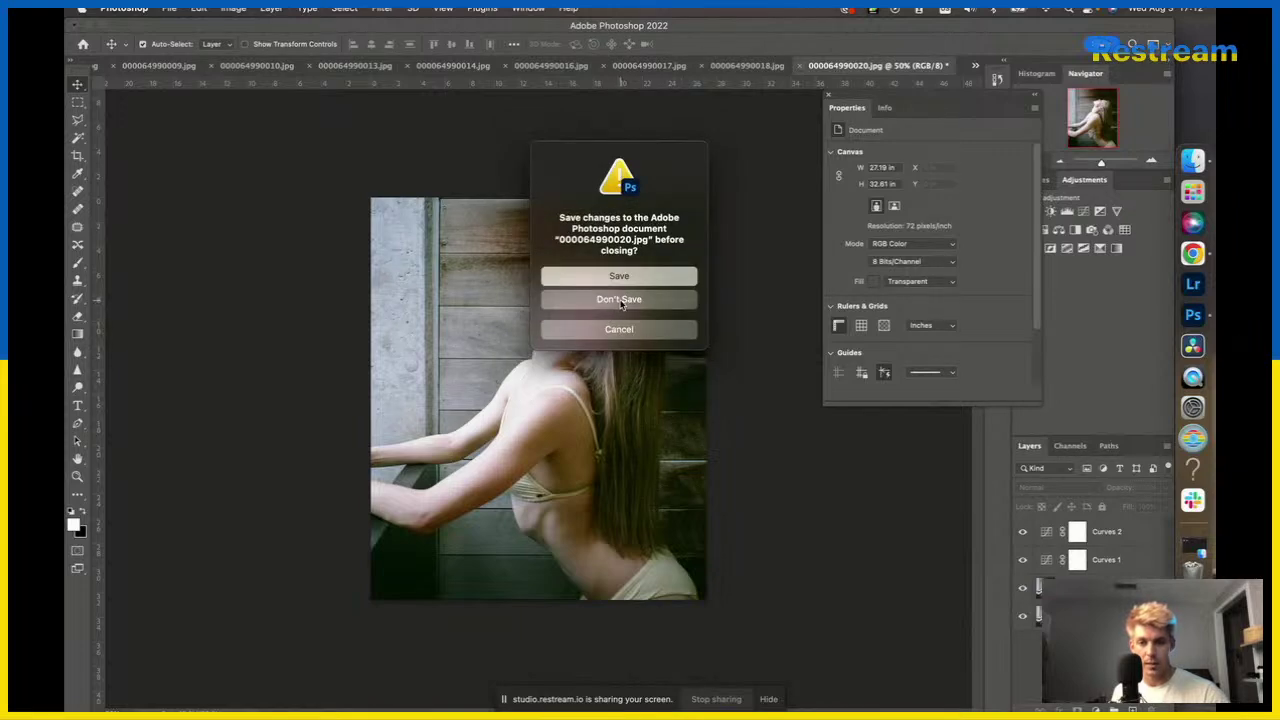
pyautogui.click(621, 301)
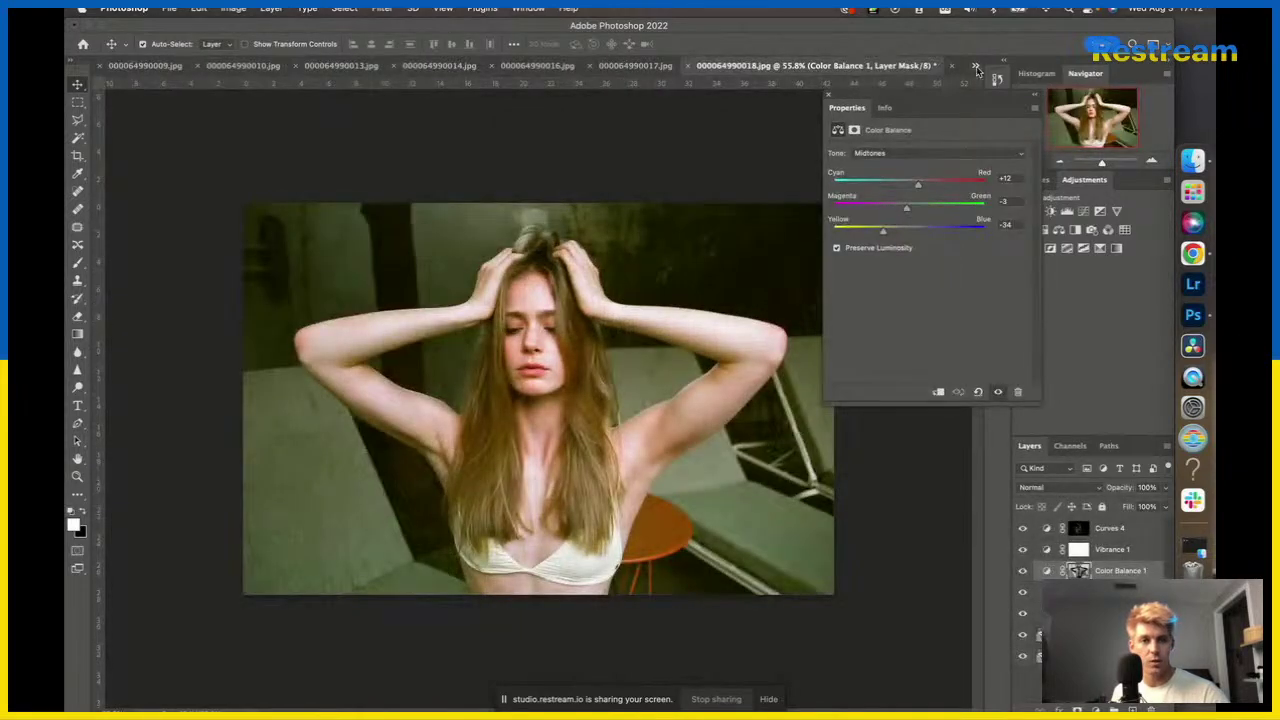
pyautogui.click(977, 66)
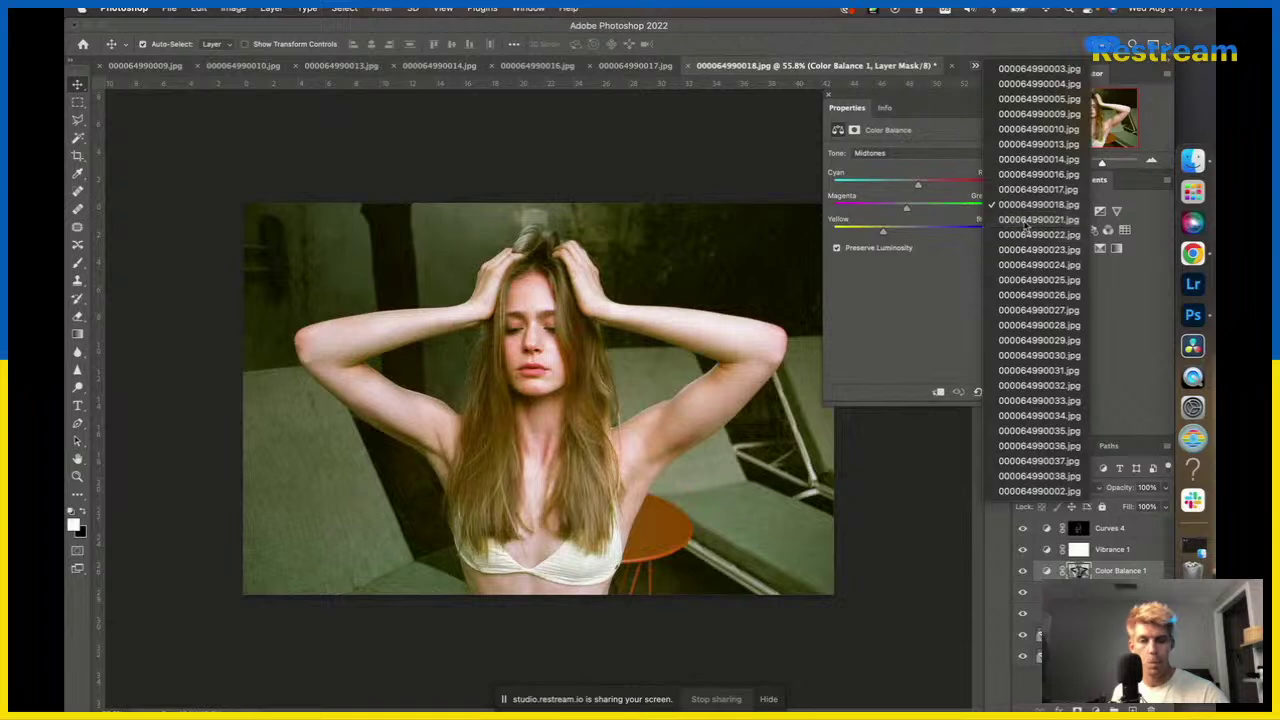
pyautogui.click(1024, 226)
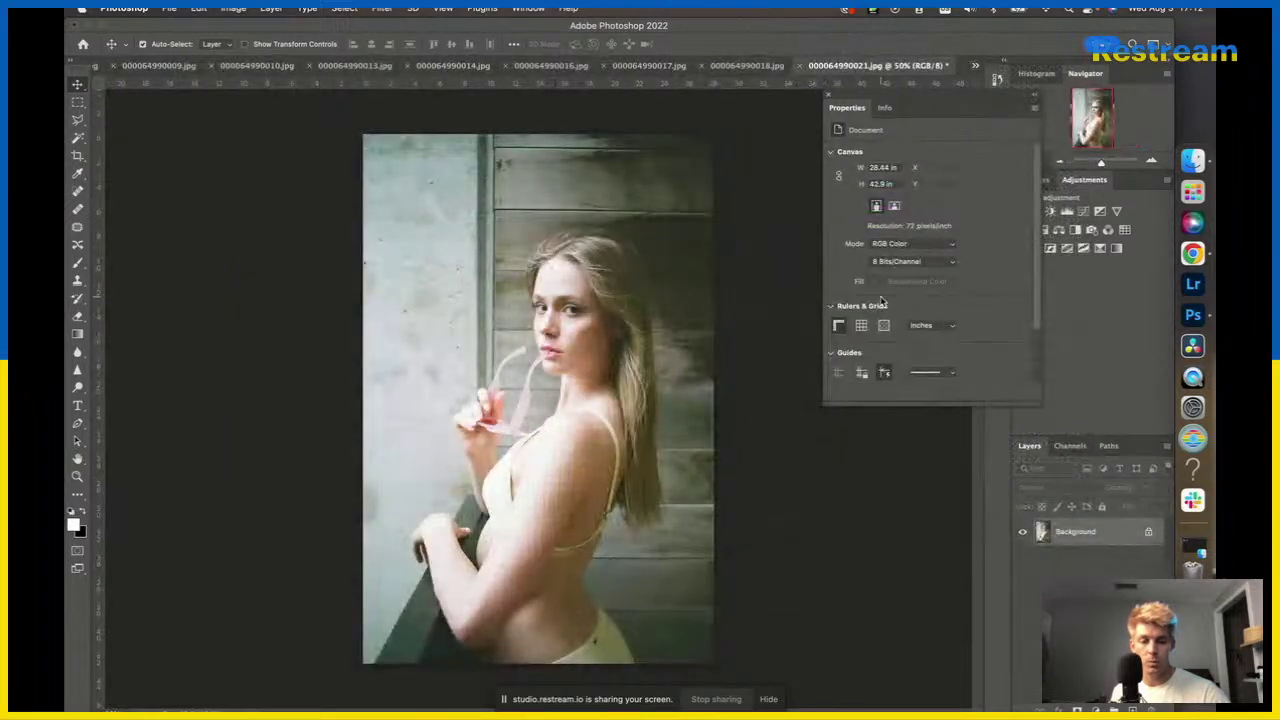
# Duplicate the background layer and add a Curves adjustment with shadow input 21, a lowered midtone point and another at input 90, output 66.
pyautogui.press('super+j')
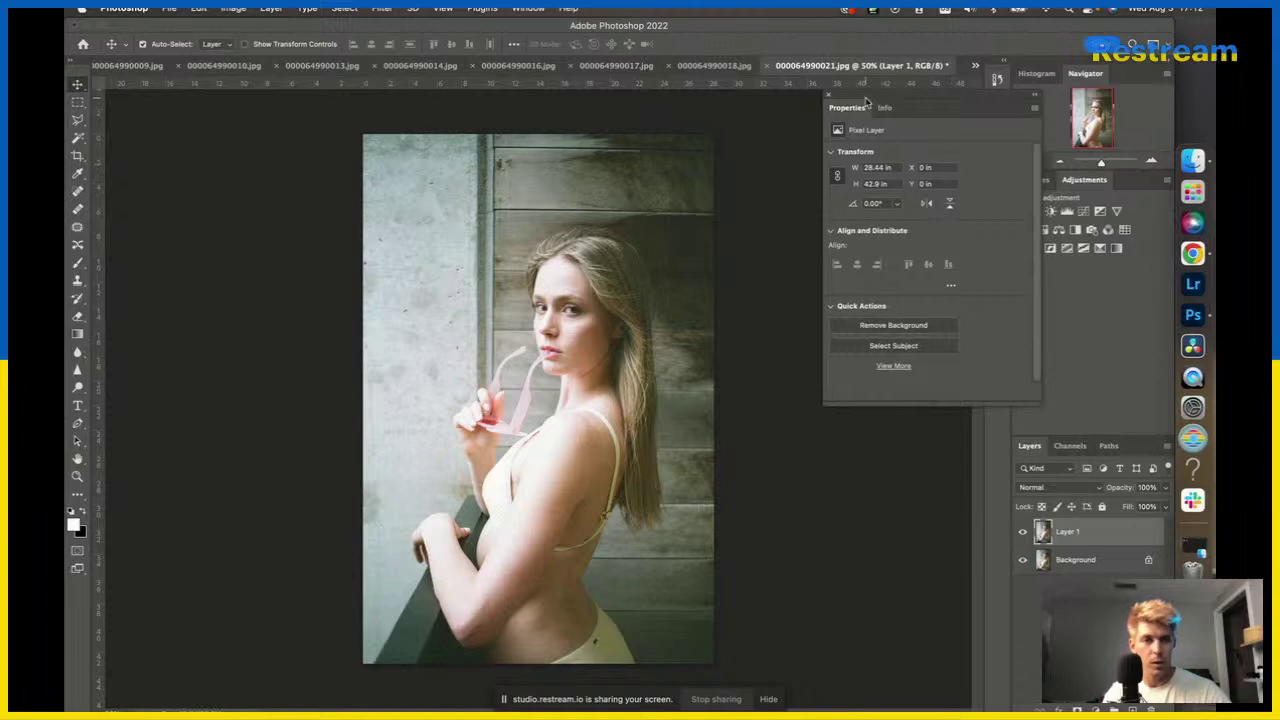
pyautogui.click(1084, 211)
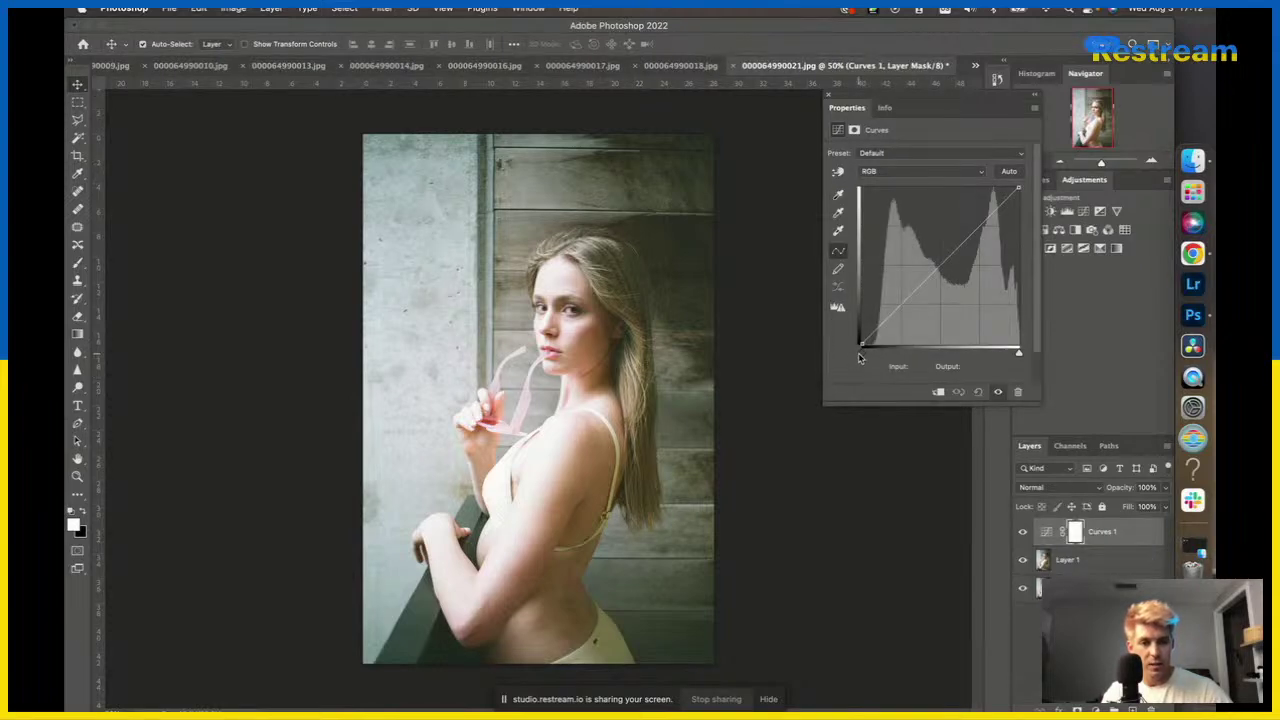
pyautogui.moveTo(861, 354); pyautogui.dragTo(875, 358)
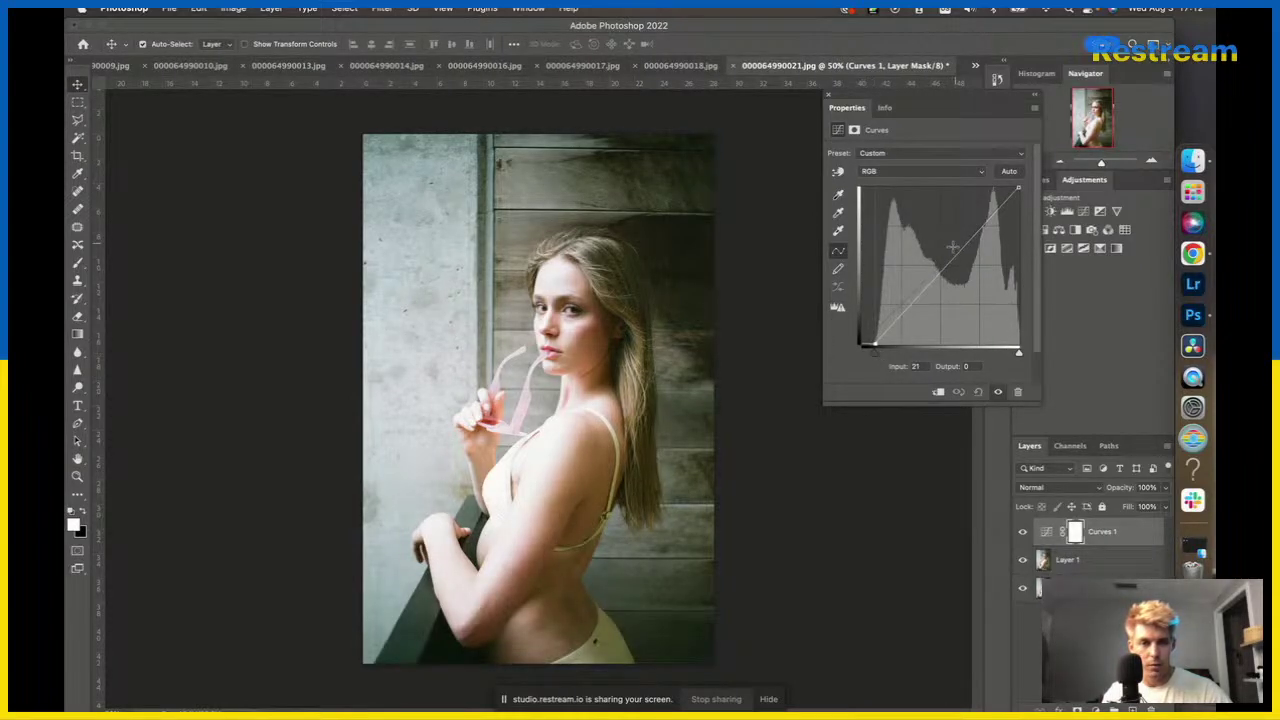
pyautogui.moveTo(953, 258); pyautogui.dragTo(917, 302)
pyautogui.click(920, 301)
# Crop a strip off the photo's upper edge and trim its sides slightly.
pyautogui.press('c')
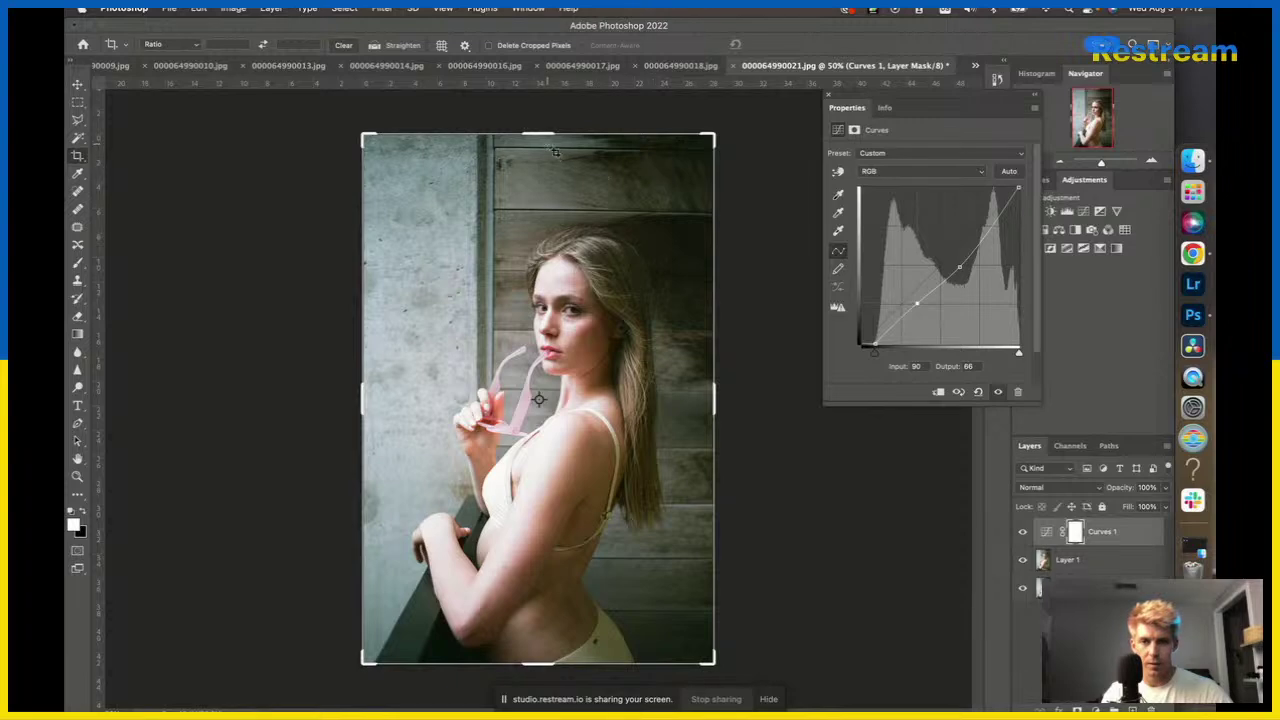
pyautogui.moveTo(555, 151); pyautogui.dragTo(545, 160)
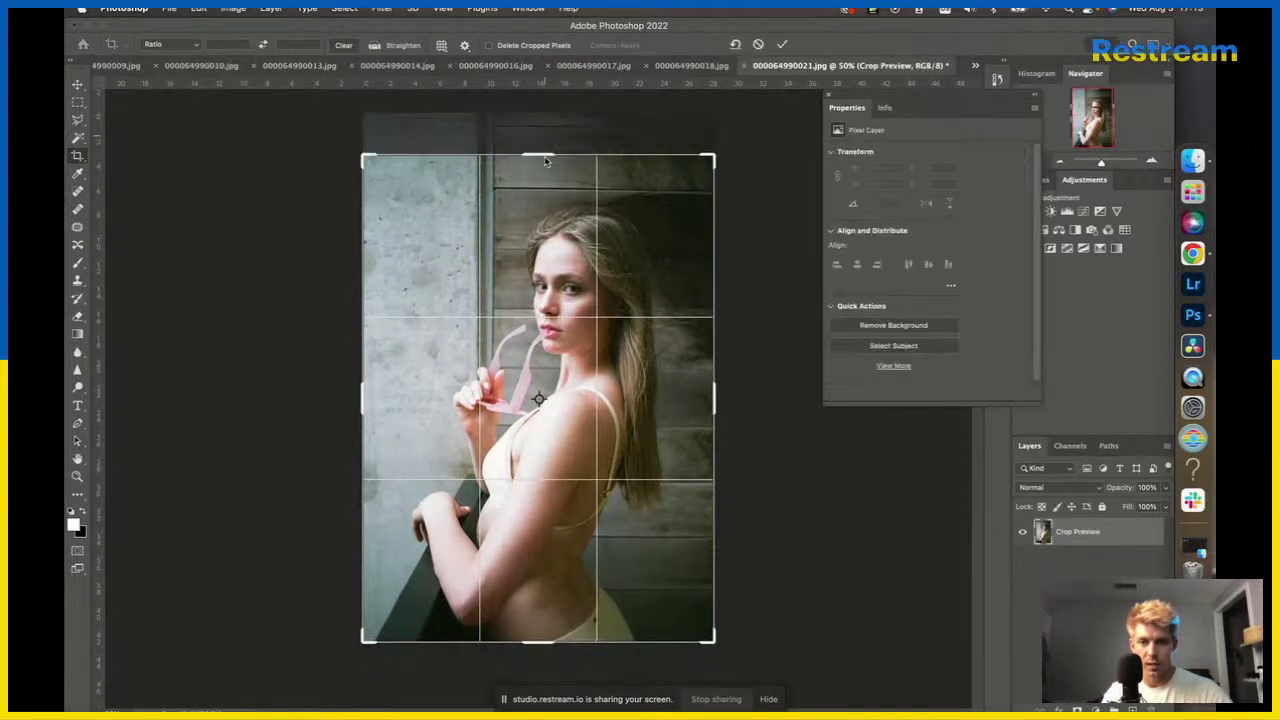
pyautogui.press('Return')
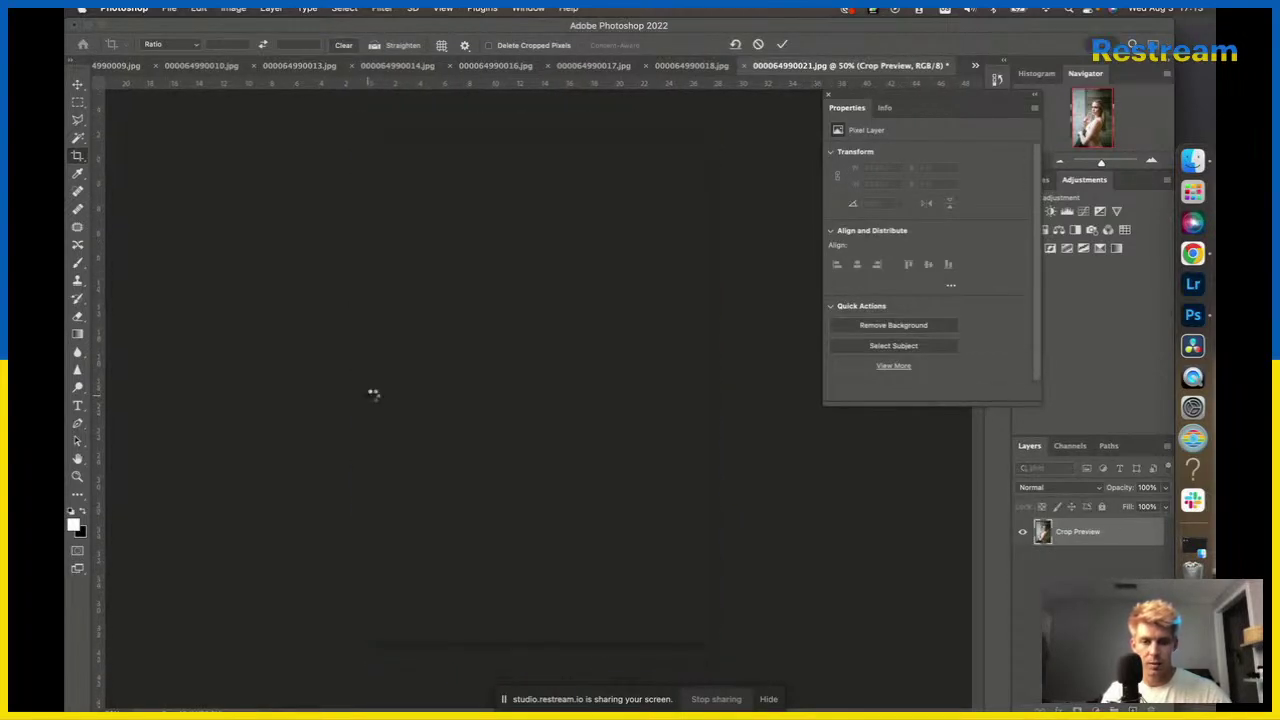
pyautogui.press('v')
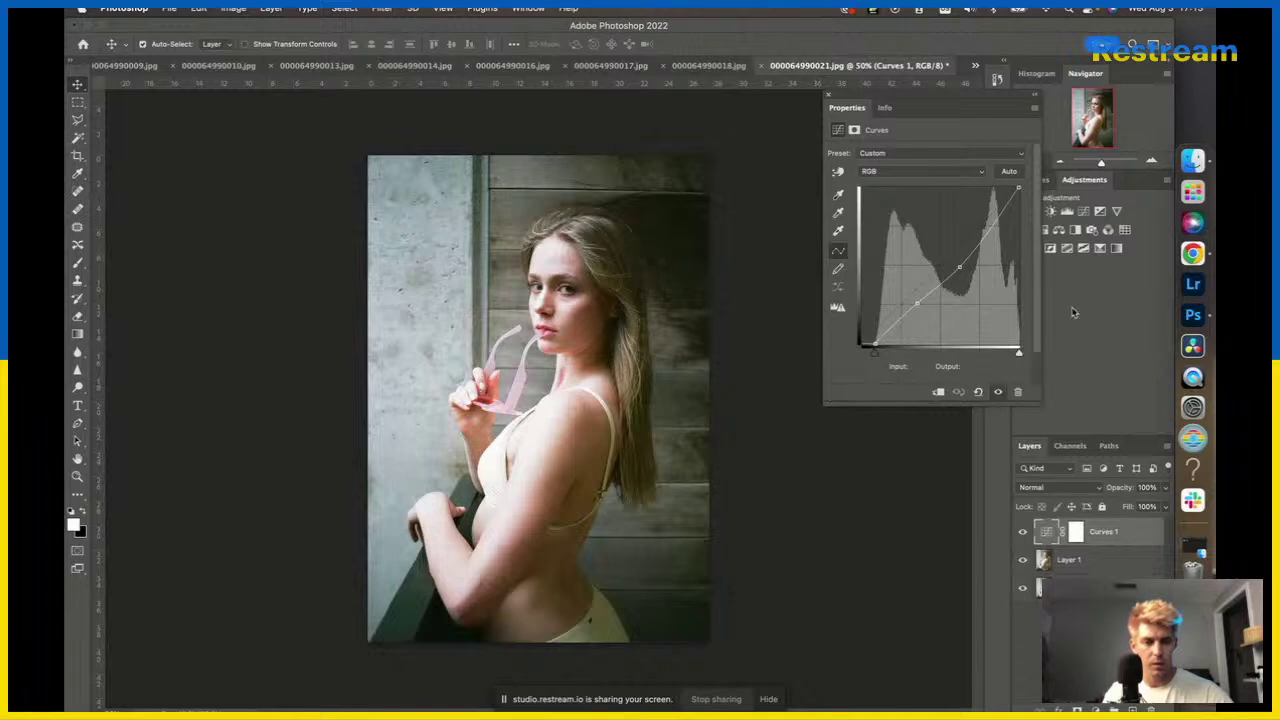
# Rework the Curves 1 RGB curve to a single midtone point at input 124, output 125.
pyautogui.moveTo(917, 303); pyautogui.dragTo(959, 267)
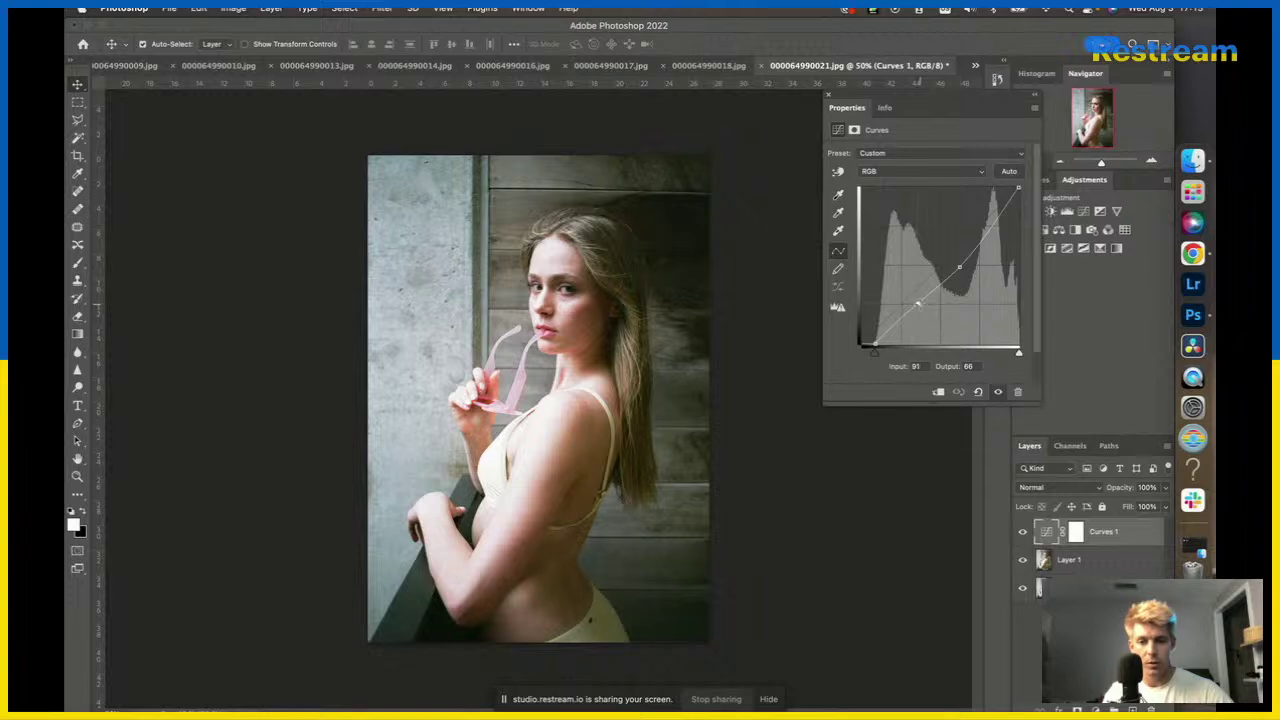
pyautogui.moveTo(917, 303); pyautogui.dragTo(928, 316)
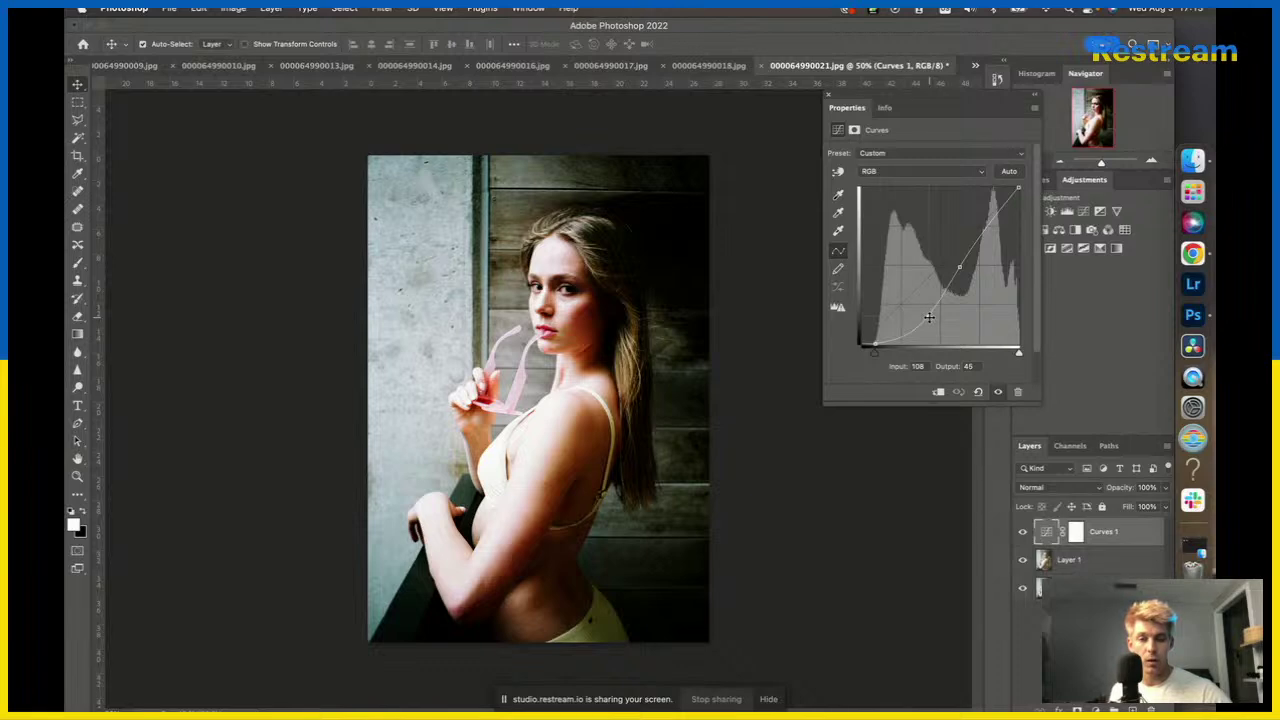
pyautogui.moveTo(928, 316); pyautogui.dragTo(905, 311)
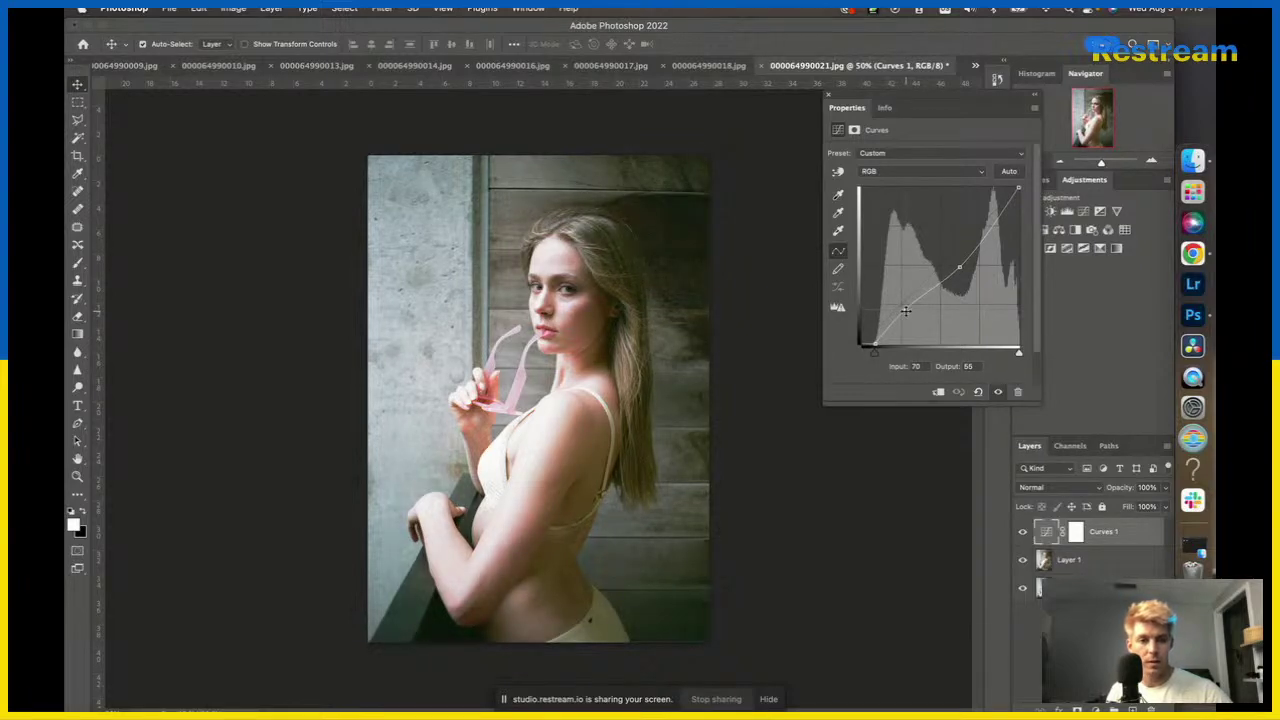
pyautogui.moveTo(959, 267)
pyautogui.mouseDown()
pyautogui.moveTo(924, 261)
pyautogui.moveTo(939, 267)
pyautogui.mouseUp()
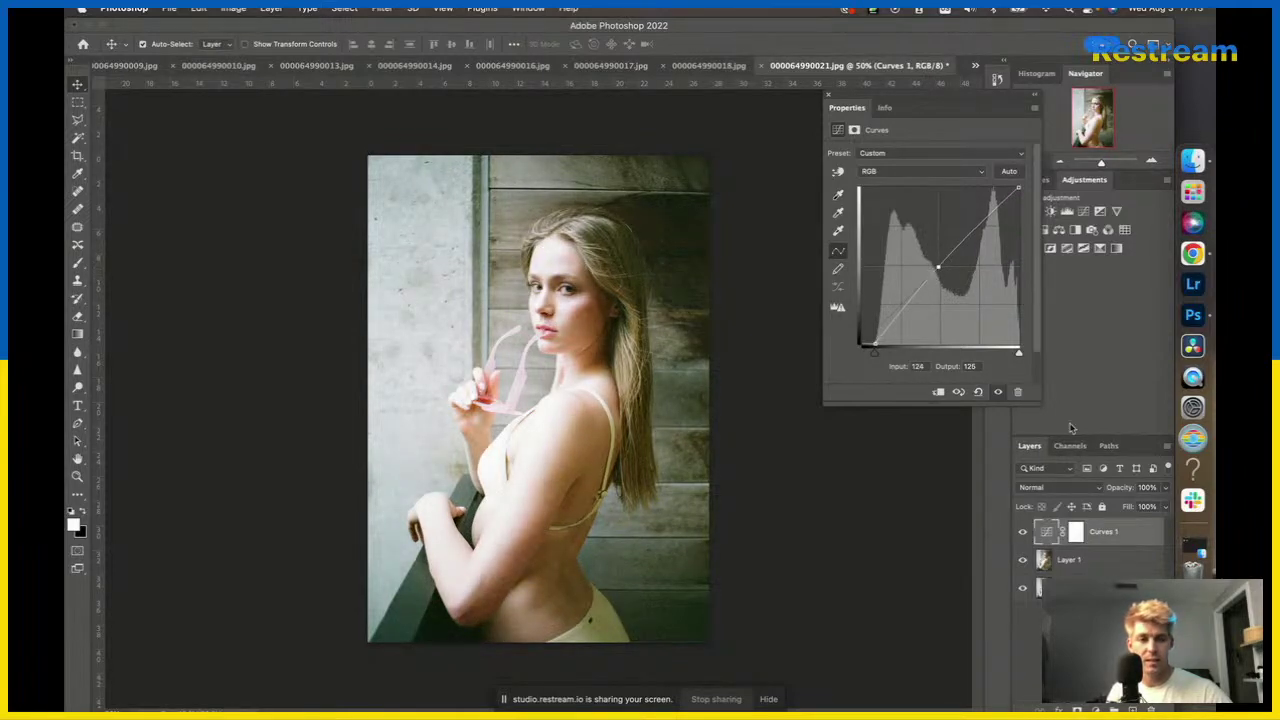
# Add a second Curves adjustment with raised Blue shadow input, a Blue point at input 173, output 155, and a Red point at 115, 133.
pyautogui.click(1084, 211)
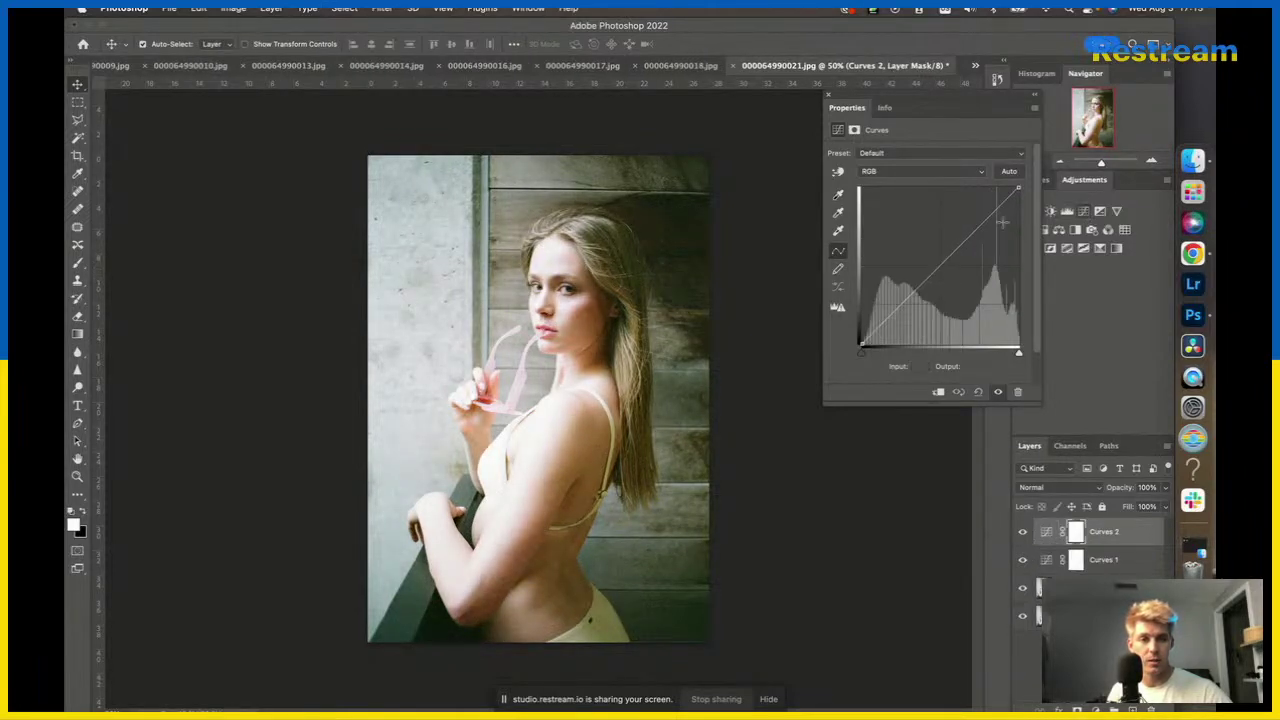
pyautogui.click(898, 172)
pyautogui.click(875, 211)
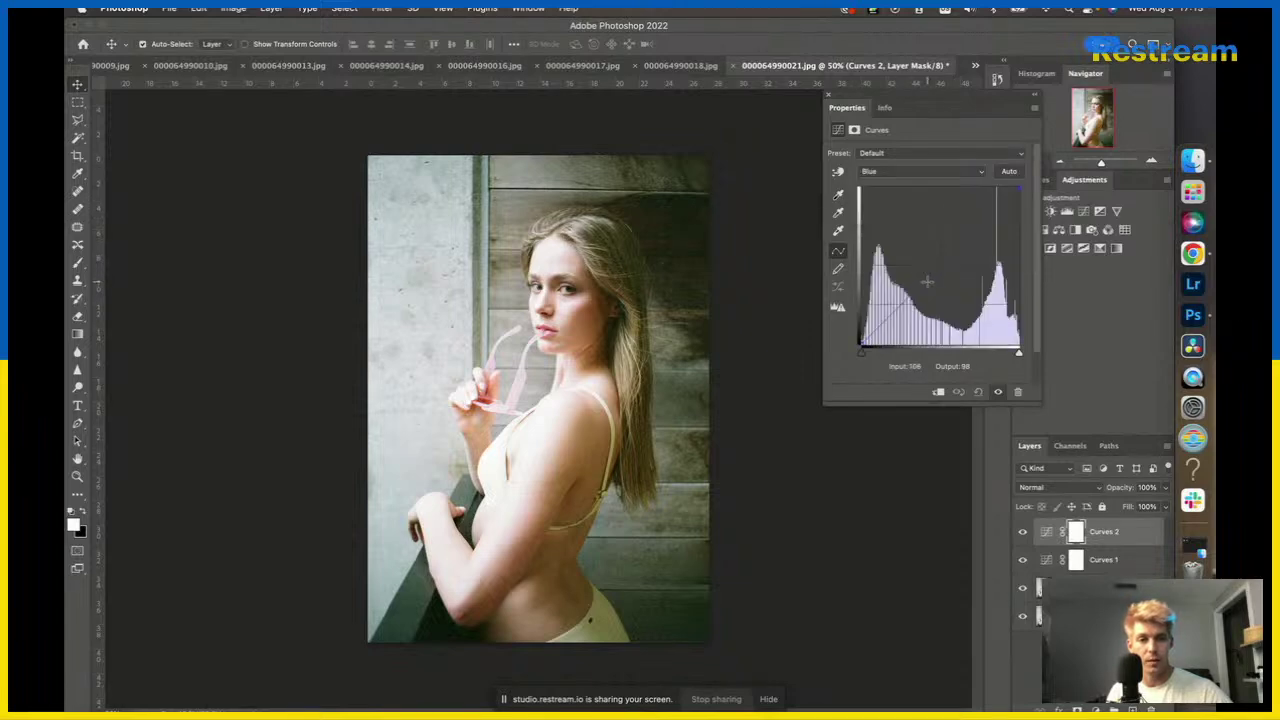
pyautogui.moveTo(863, 358); pyautogui.dragTo(867, 358)
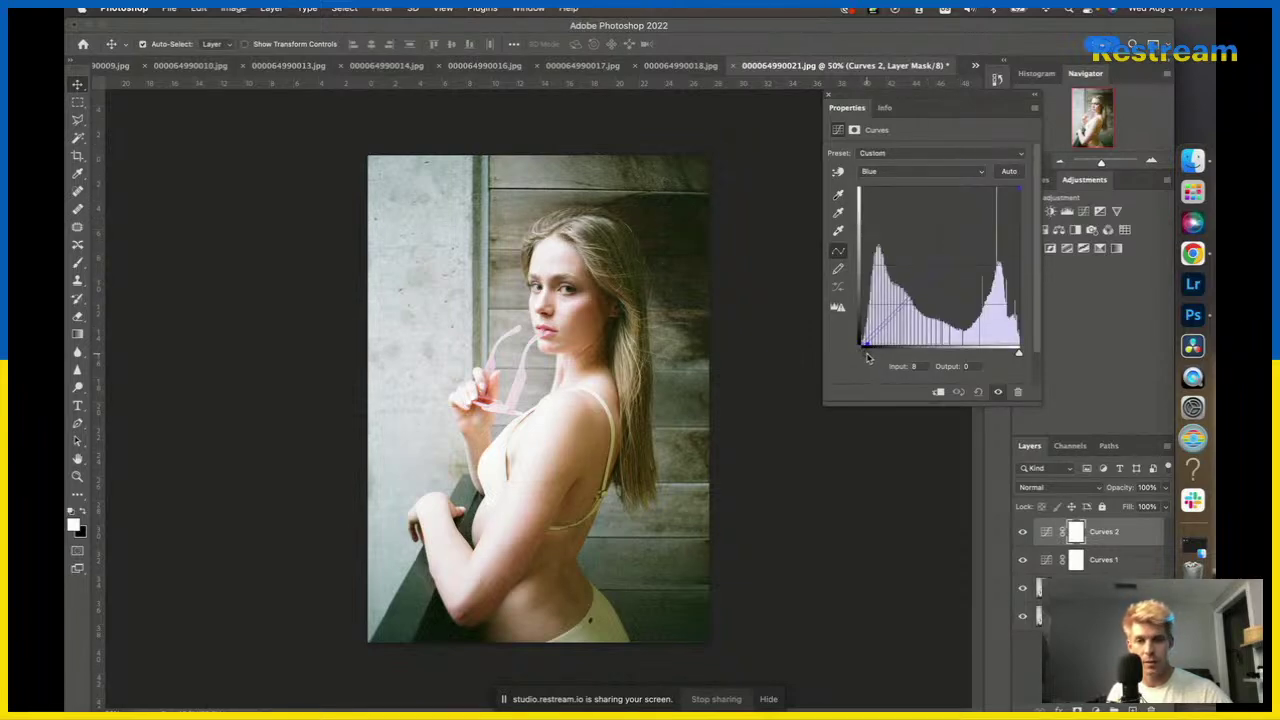
pyautogui.click(968, 249)
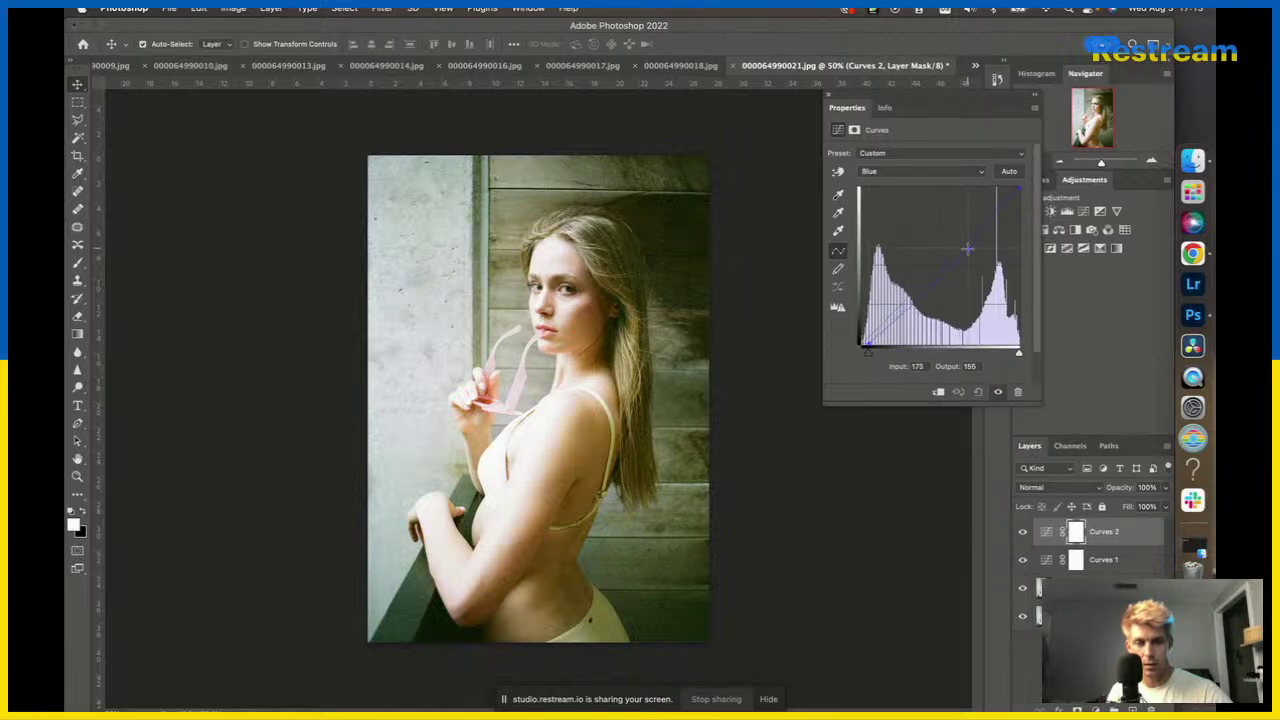
pyautogui.click(880, 172)
pyautogui.click(882, 146)
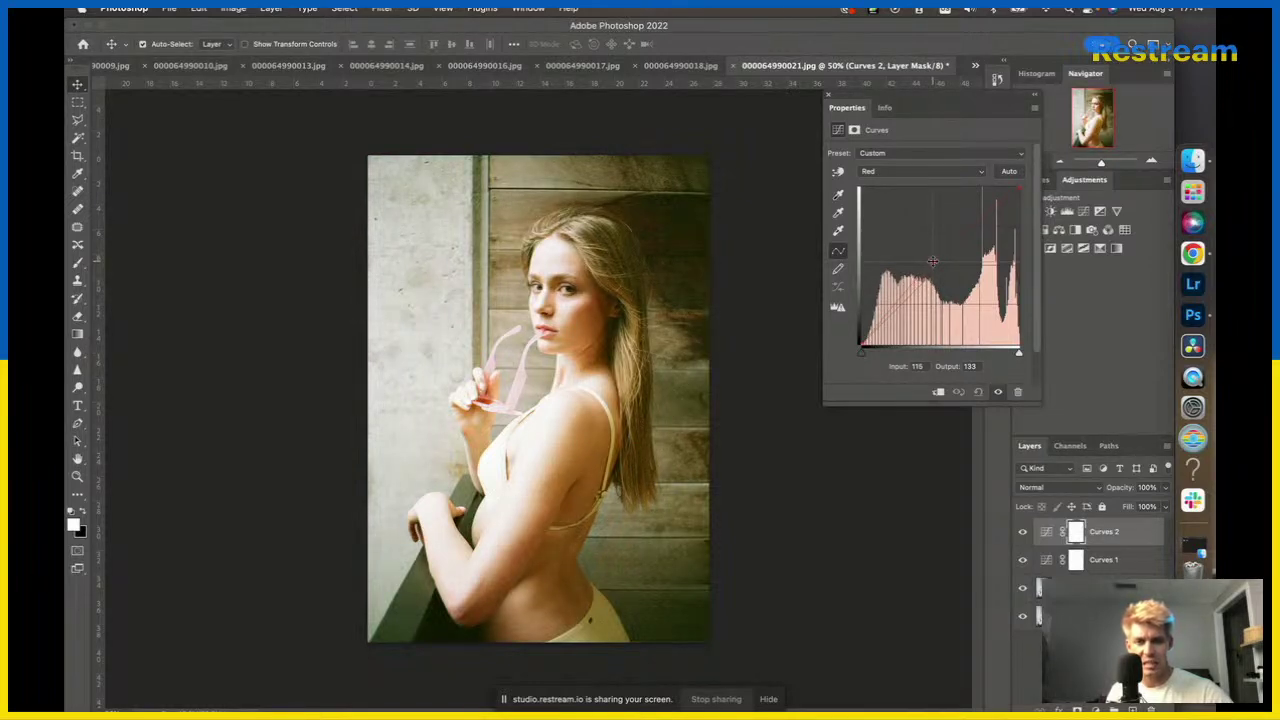
# Switch to the open photo 000064990022.jpg.
pyautogui.click(888, 171)
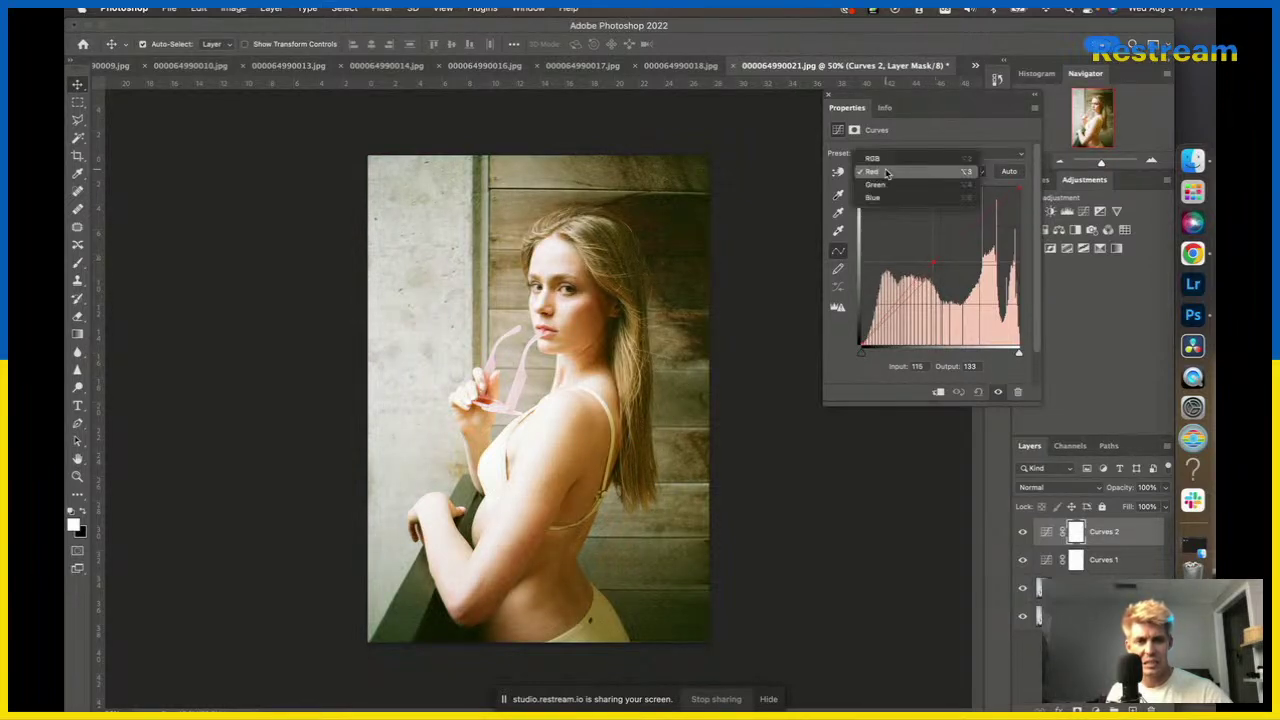
pyautogui.click(745, 337)
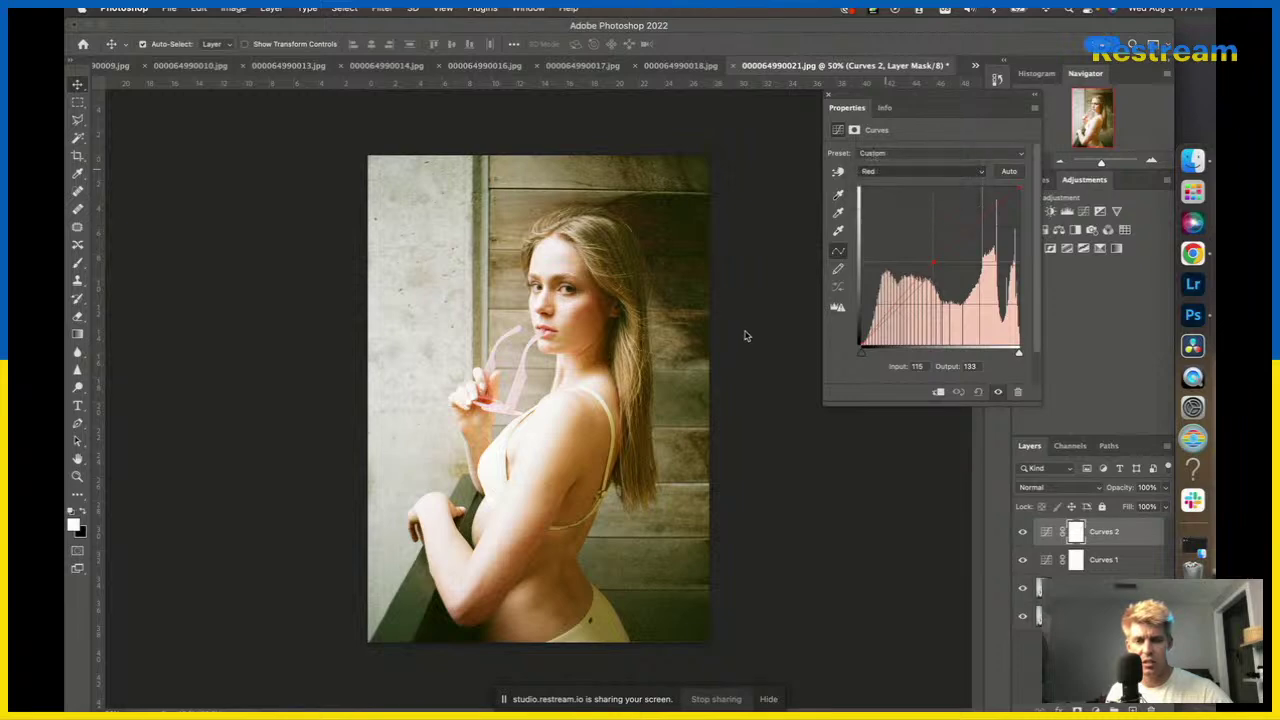
pyautogui.click(976, 67)
pyautogui.click(1012, 237)
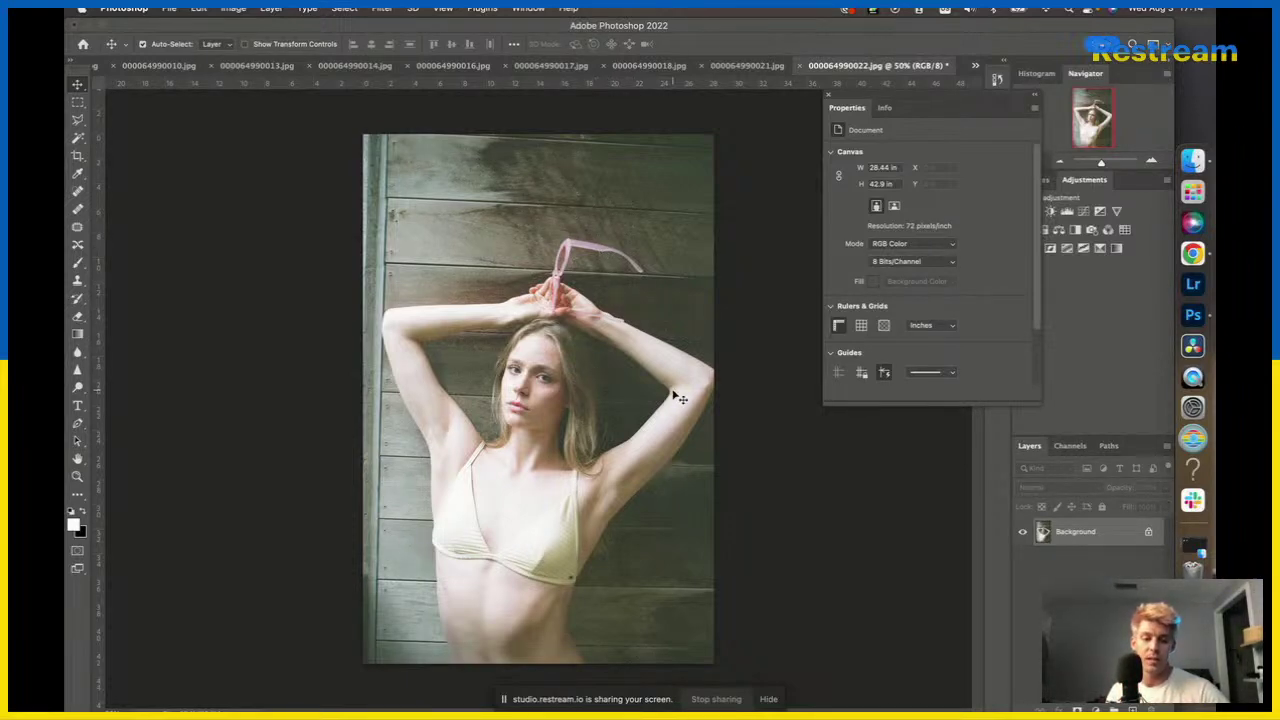
# Duplicate the background layer and straighten the copy in Camera Raw using the automatic Upright correction.
pyautogui.press('super+j')
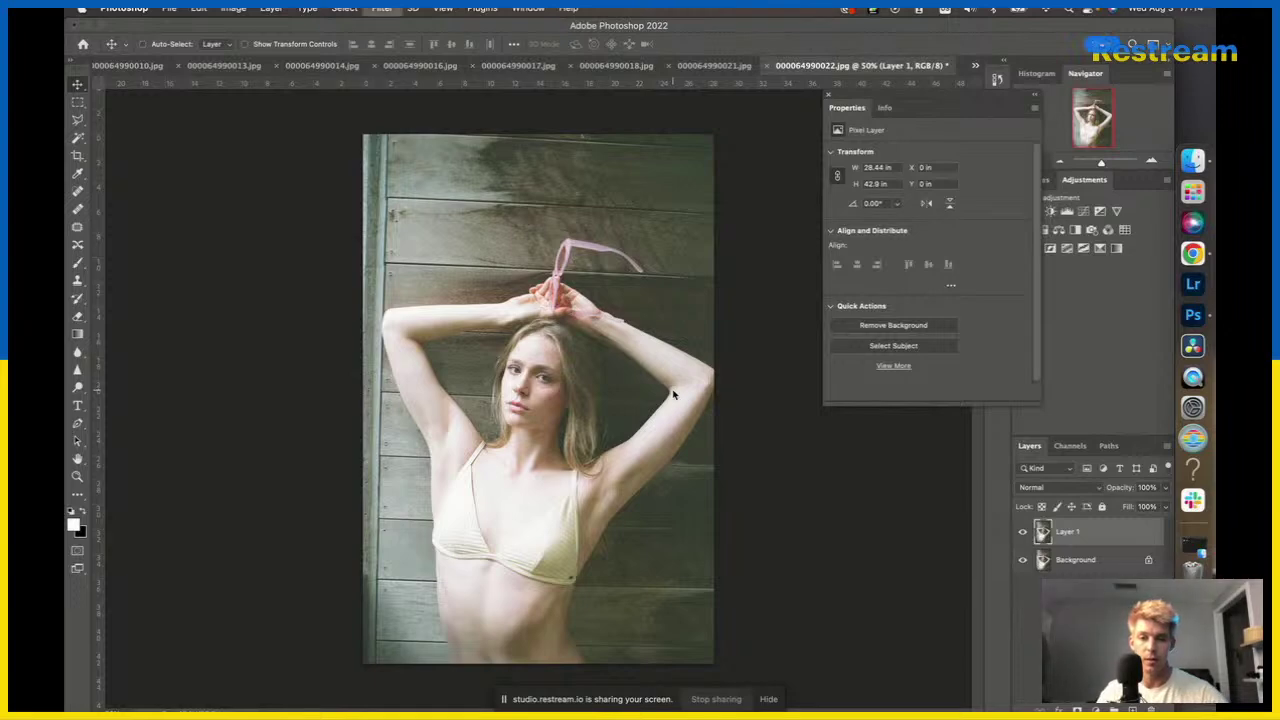
pyautogui.press('super+shift+a')
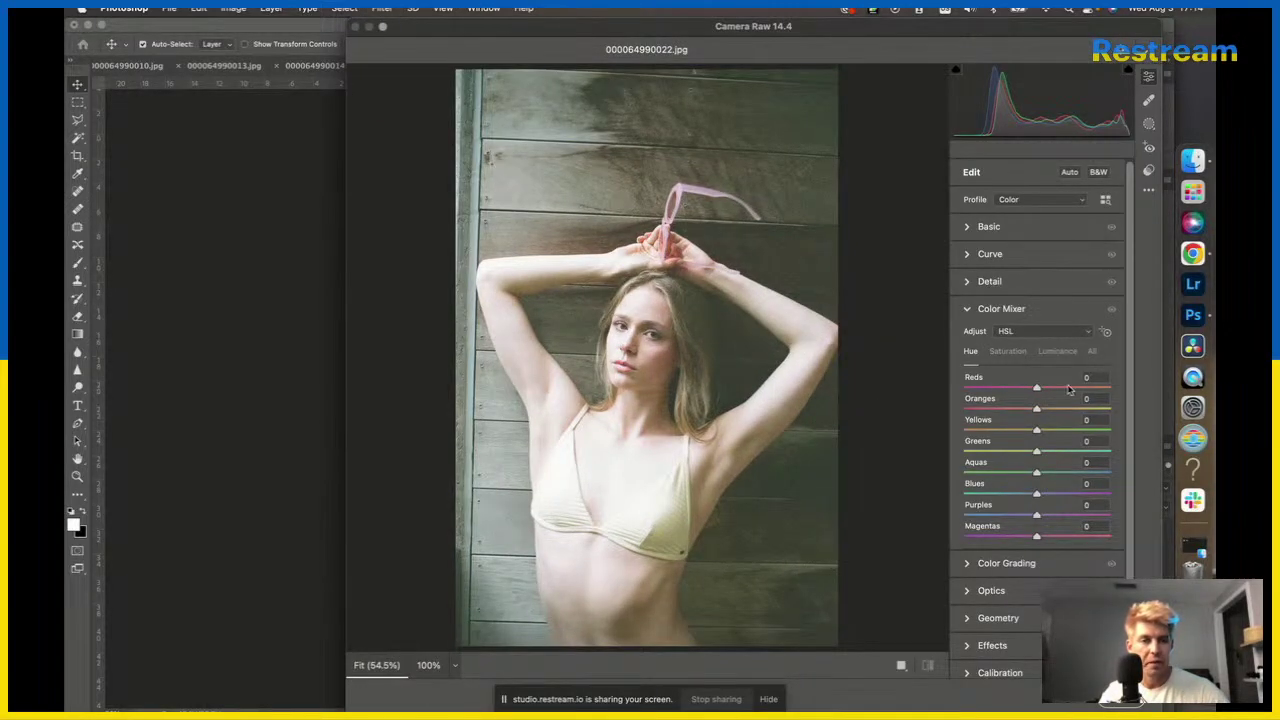
pyautogui.click(990, 227)
pyautogui.click(986, 228)
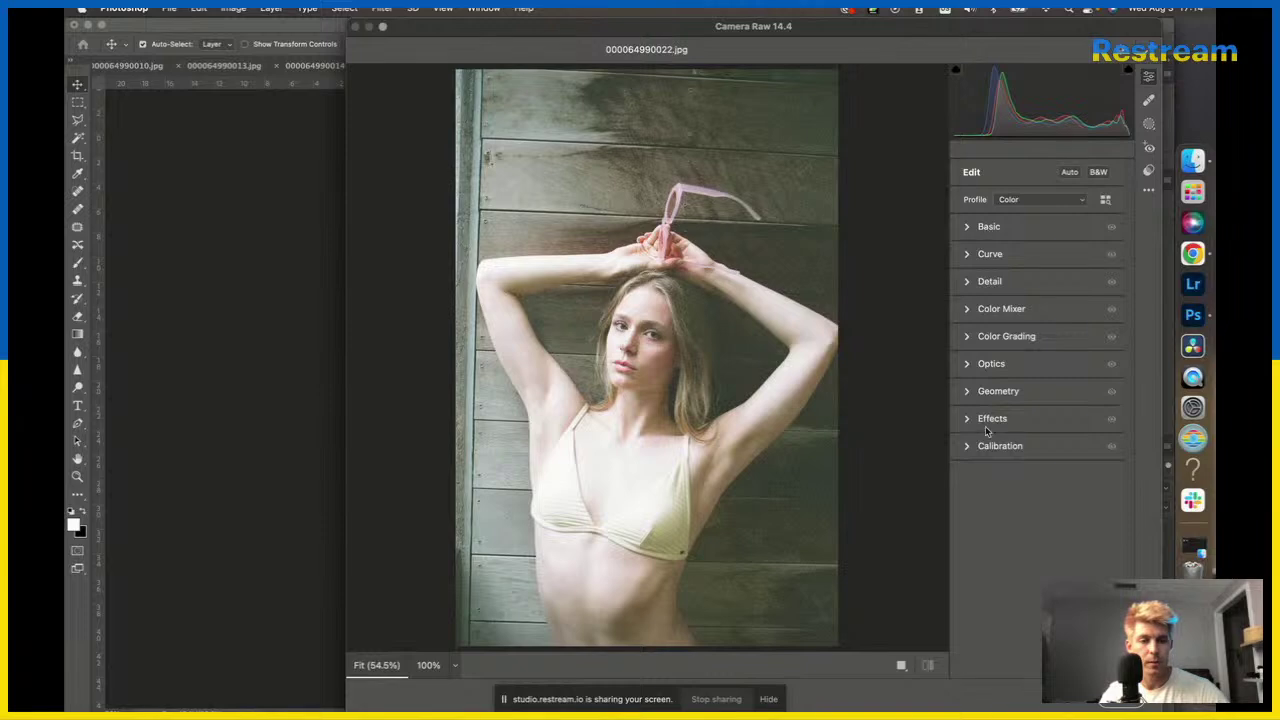
pyautogui.click(995, 392)
pyautogui.click(1022, 415)
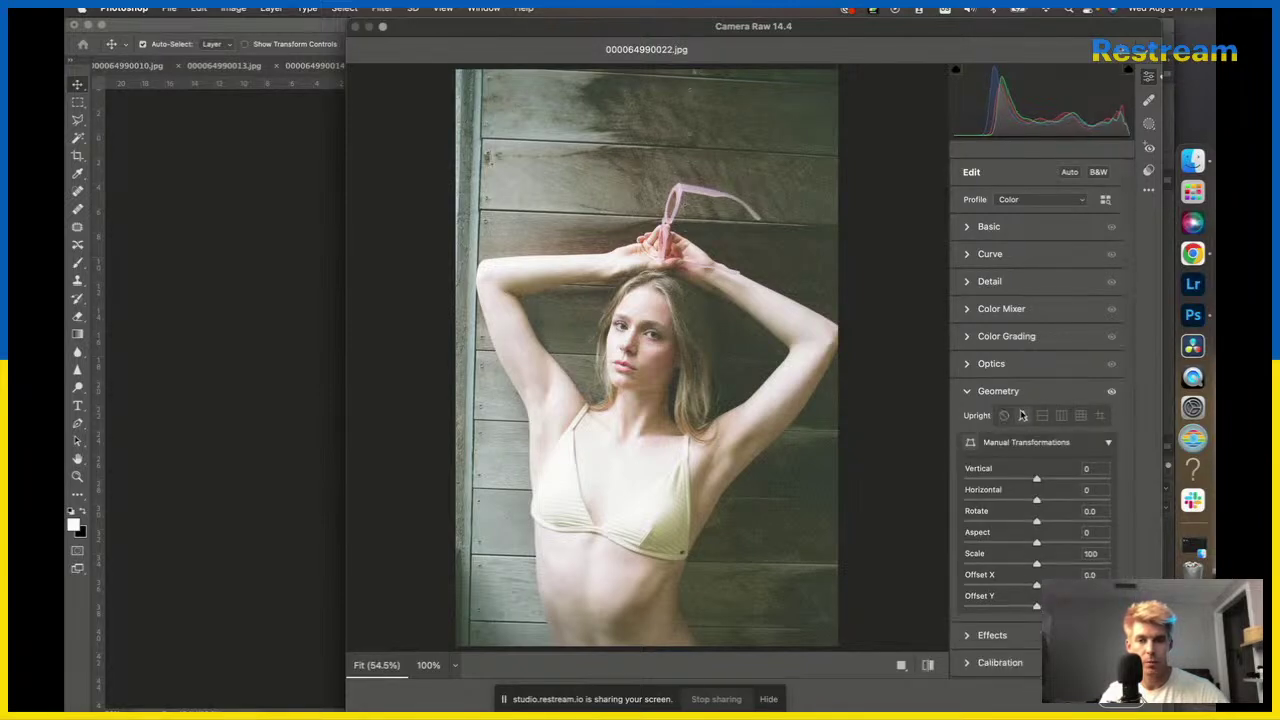
pyautogui.press('Return')
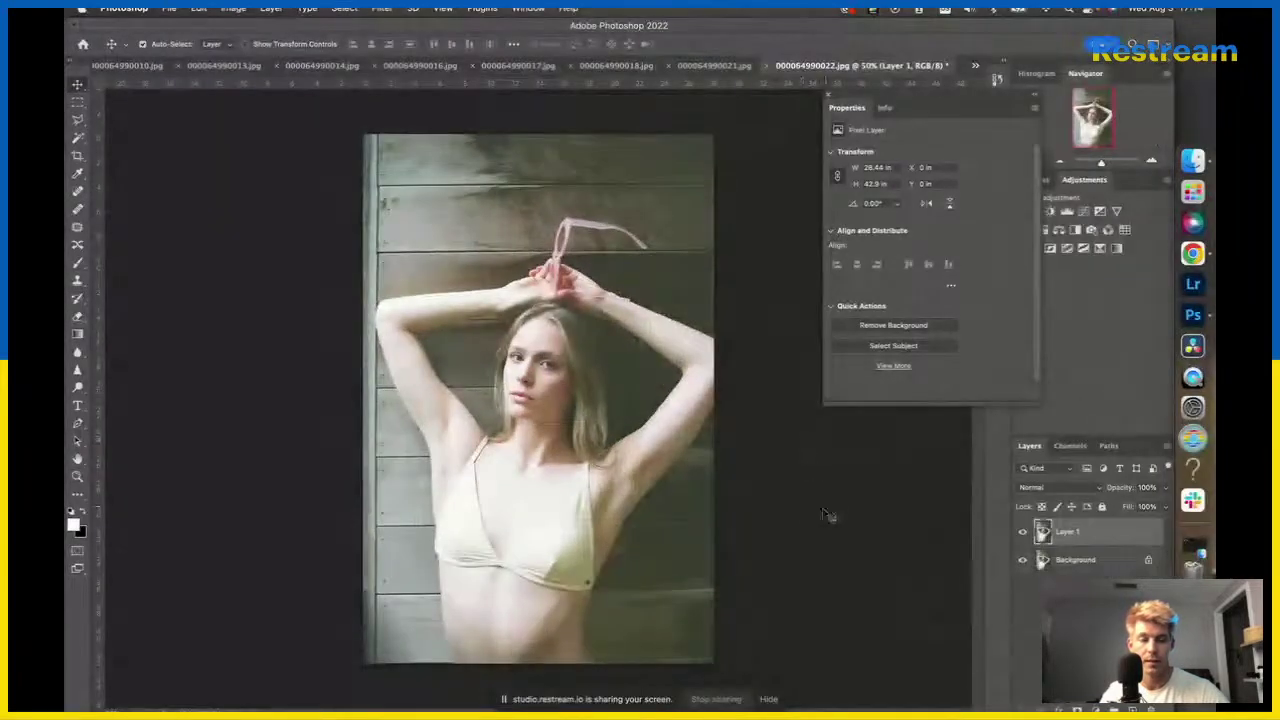
# Crop about 5.2 in off the photo's upper edge, keeping its full width.
pyautogui.press('c')
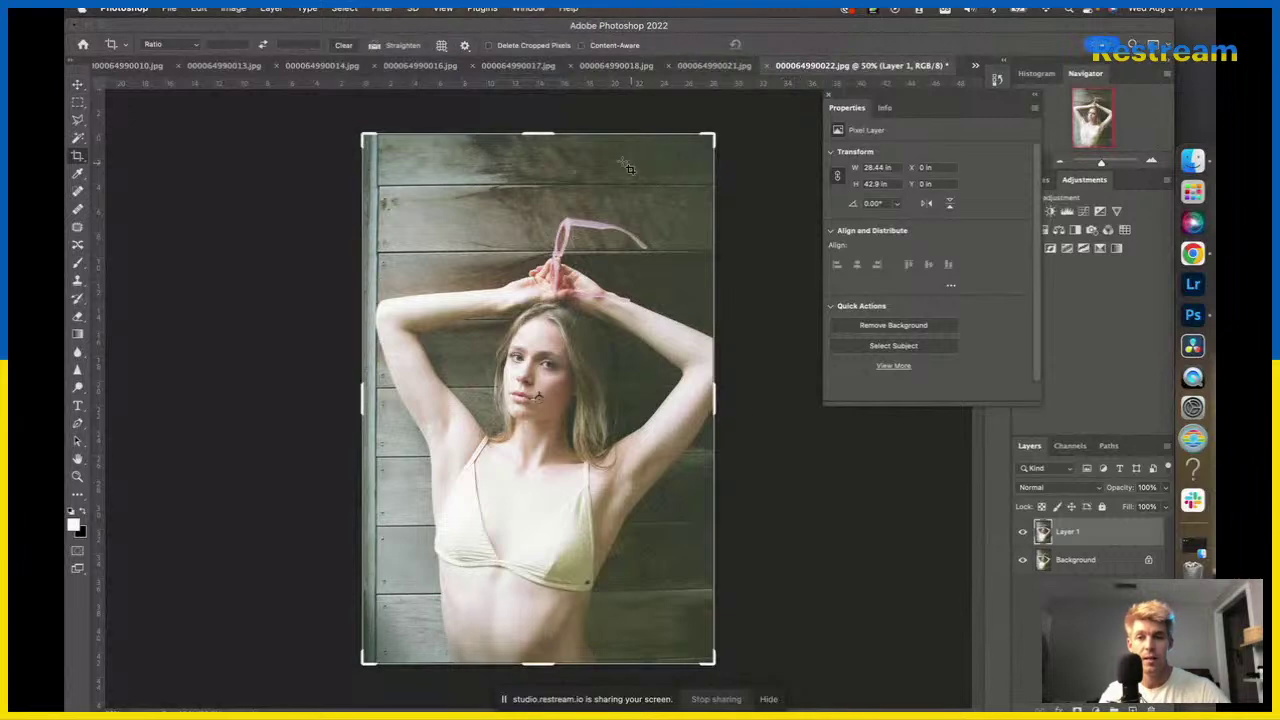
pyautogui.moveTo(535, 135); pyautogui.dragTo(535, 162)
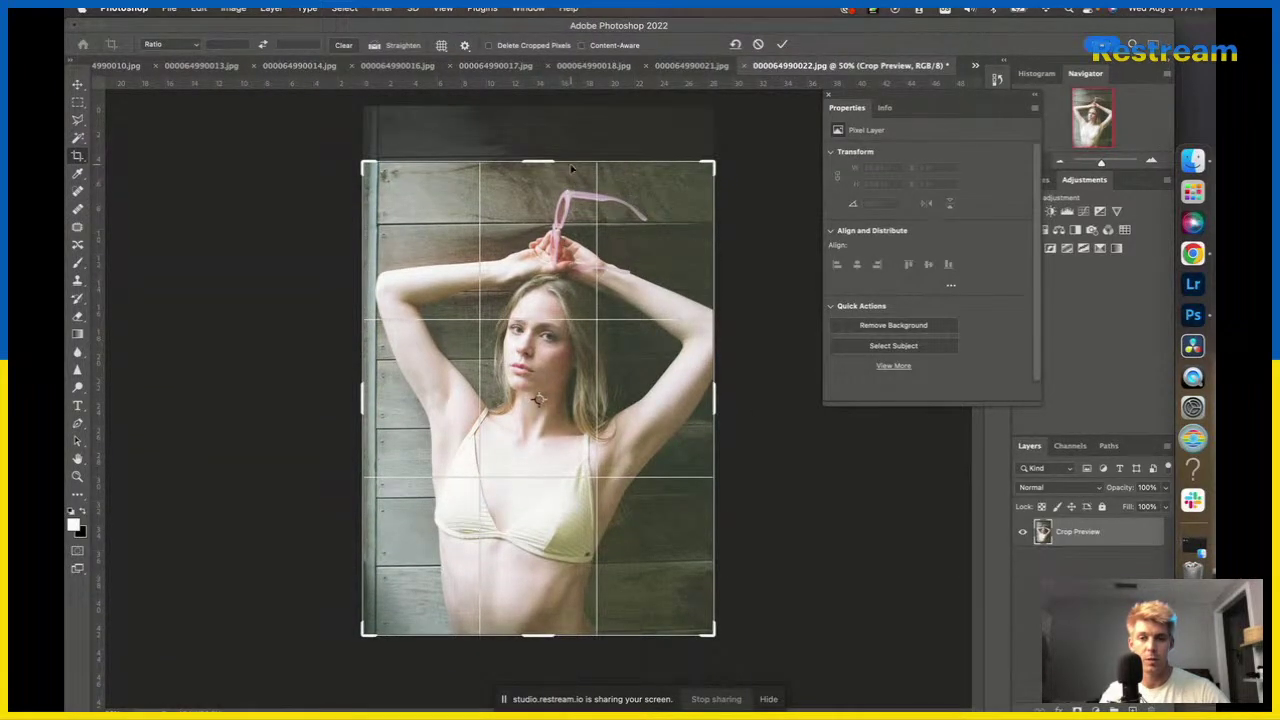
pyautogui.press('Return')
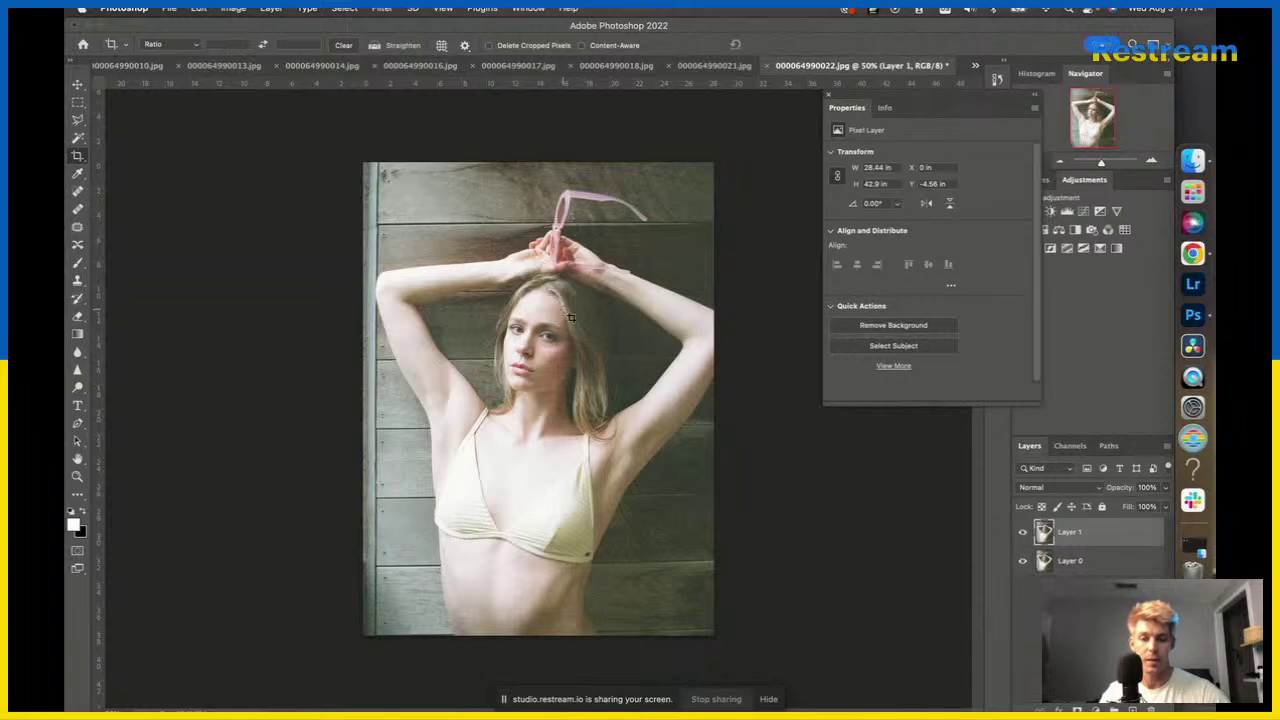
pyautogui.press('v')
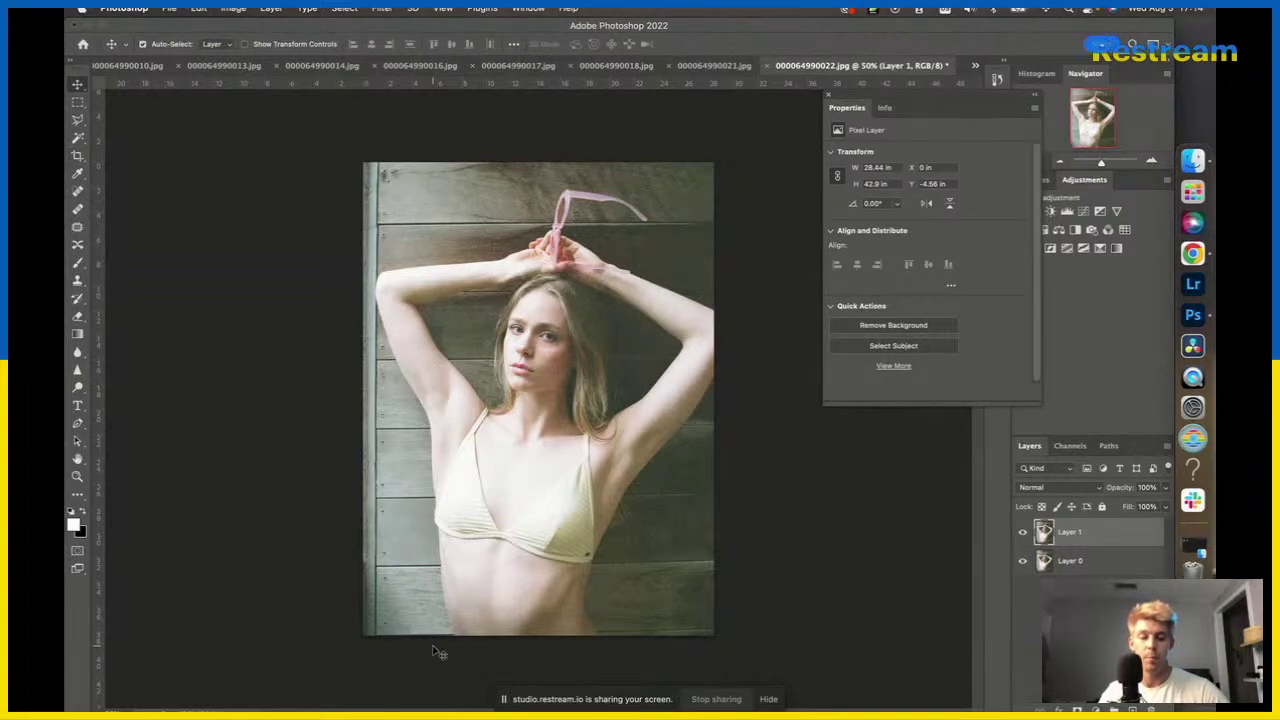
pyautogui.press('c')
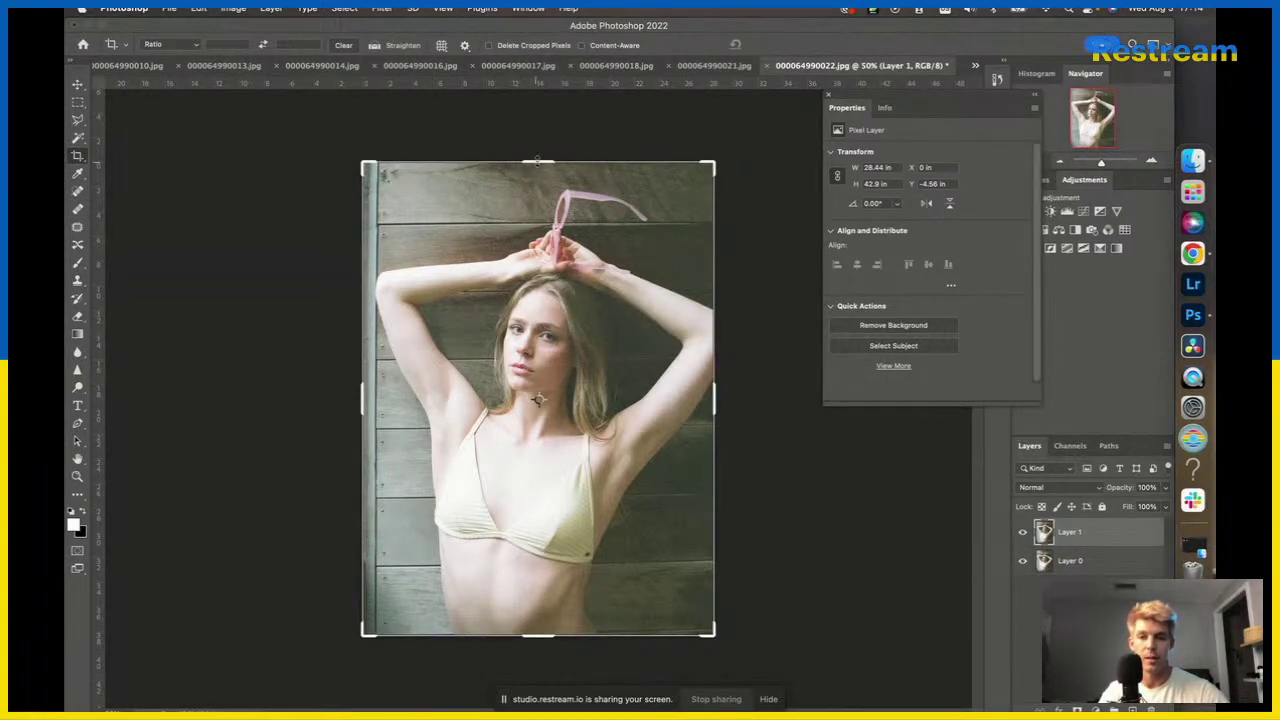
pyautogui.moveTo(537, 162); pyautogui.dragTo(538, 164)
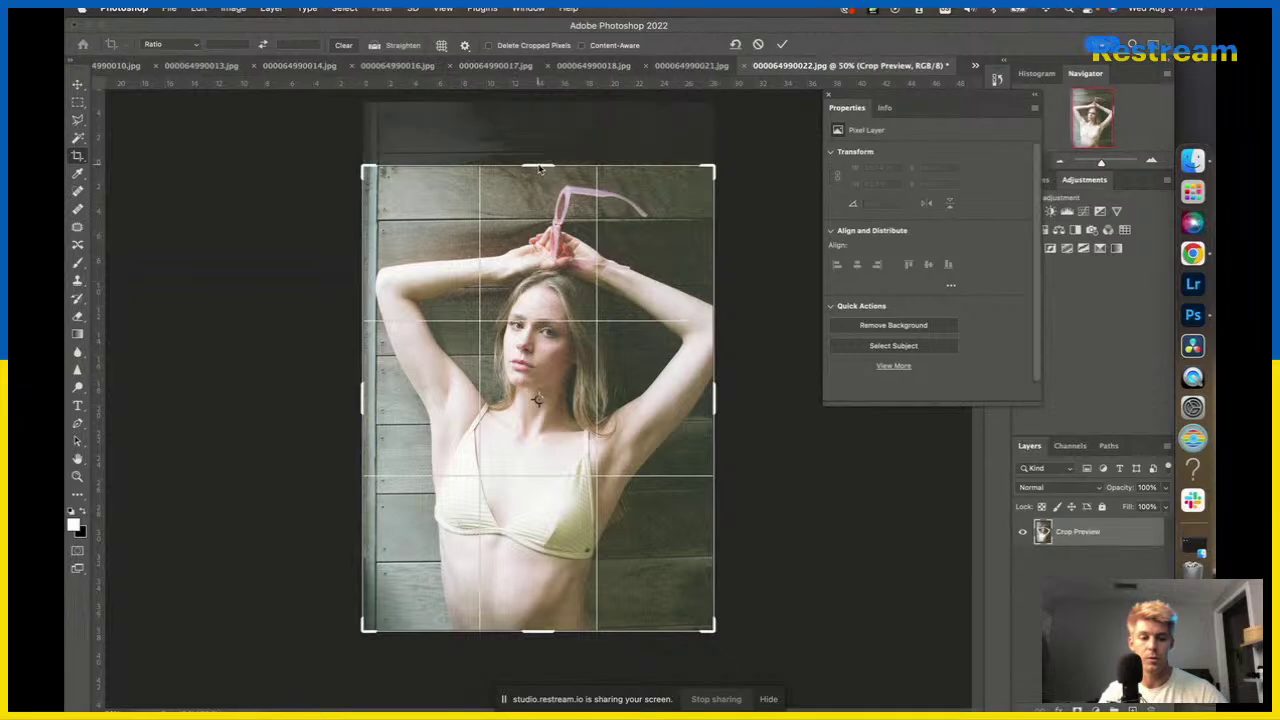
pyautogui.press('Return')
pyautogui.press('v')
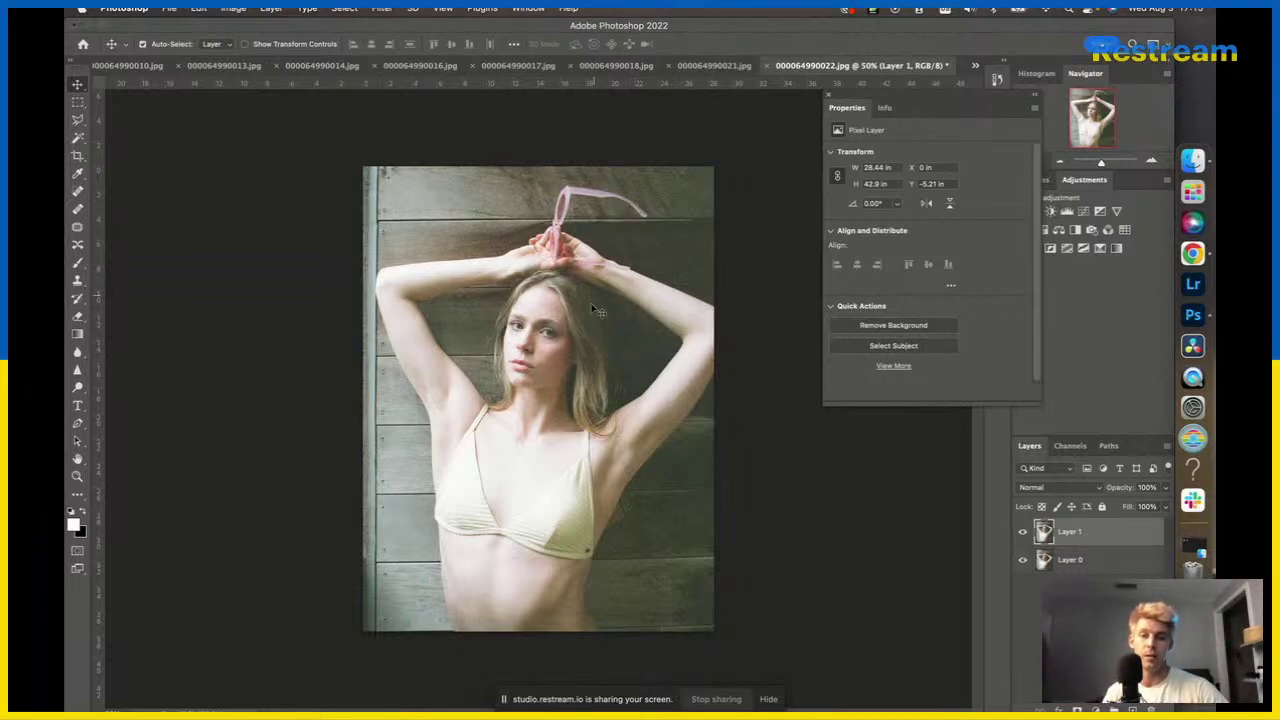
# Add a Curves adjustment with RGB shadow input 21 and a point at input 167, output 130.
pyautogui.click(1084, 211)
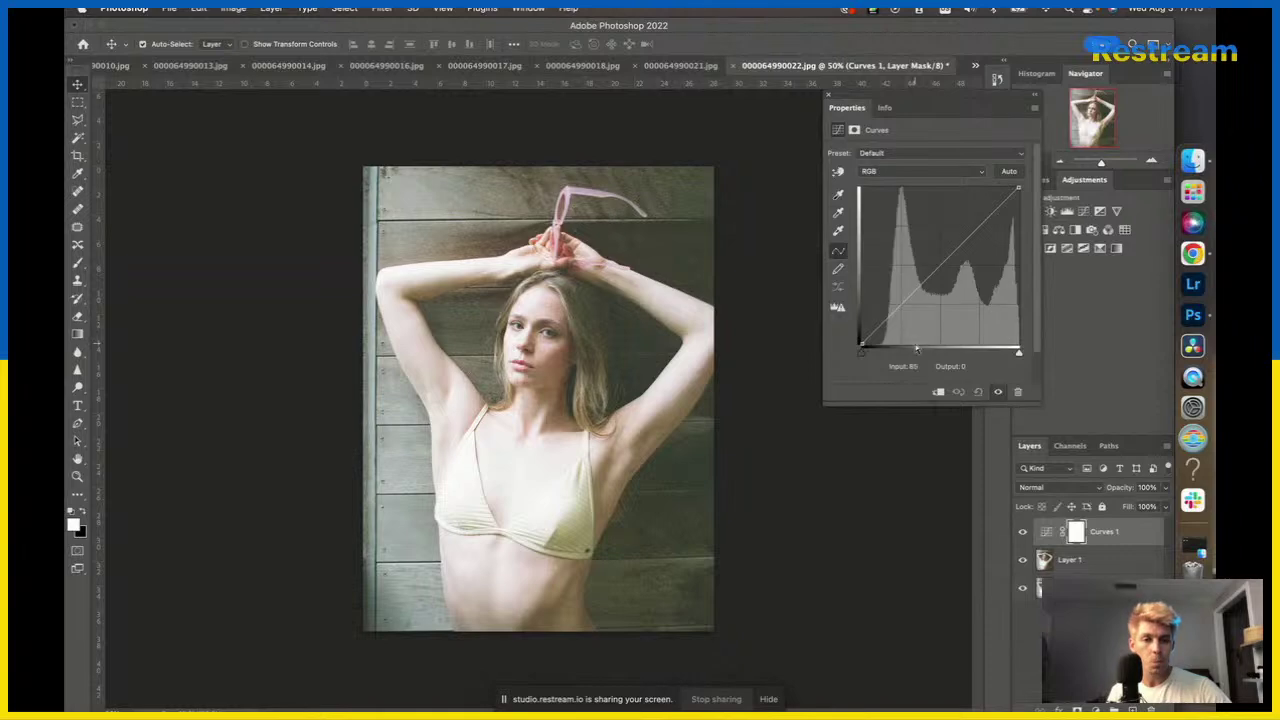
pyautogui.moveTo(863, 355); pyautogui.dragTo(875, 357)
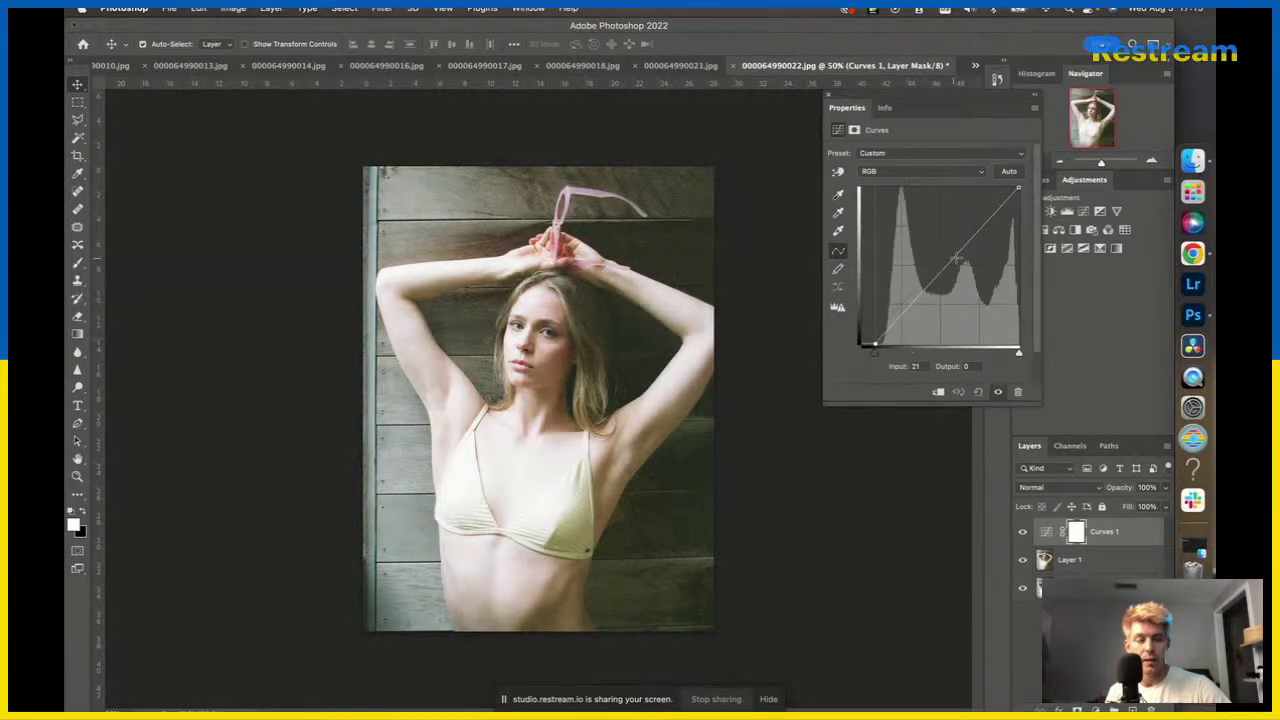
pyautogui.moveTo(977, 217); pyautogui.dragTo(963, 265)
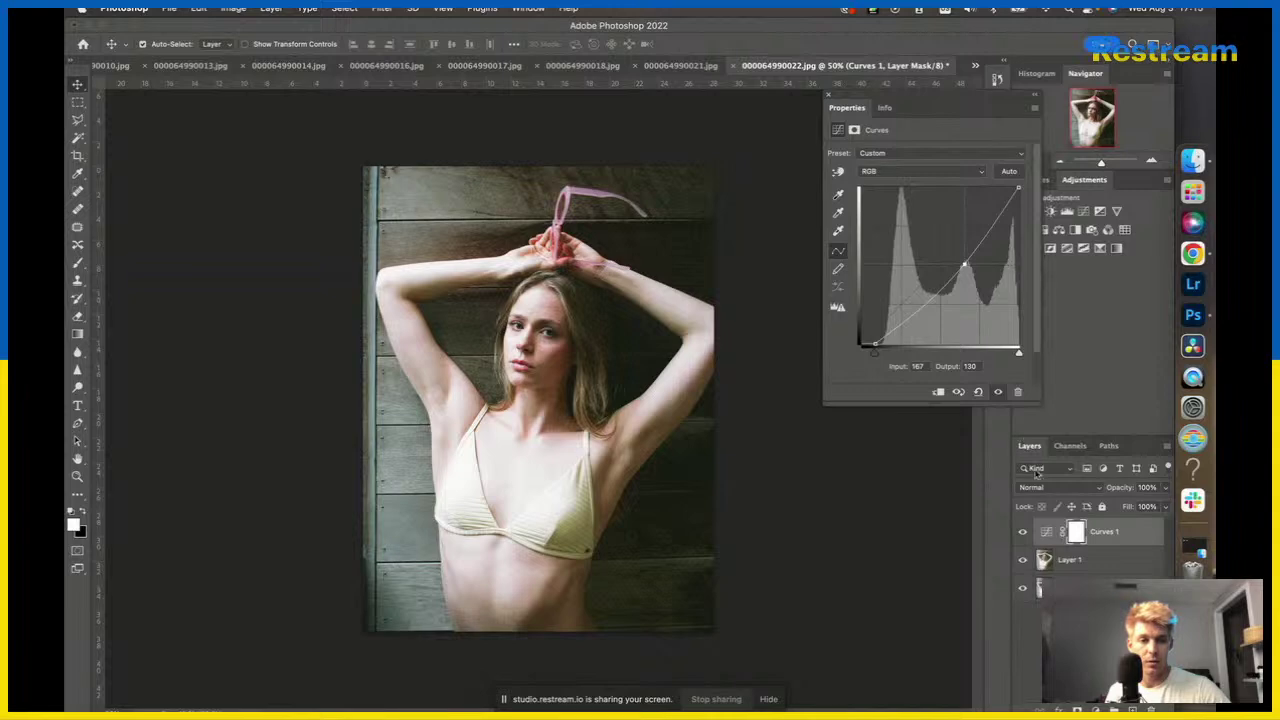
pyautogui.moveTo(1019, 354)
pyautogui.mouseDown()
pyautogui.moveTo(1008, 356)
pyautogui.moveTo(1043, 357)
pyautogui.mouseUp()
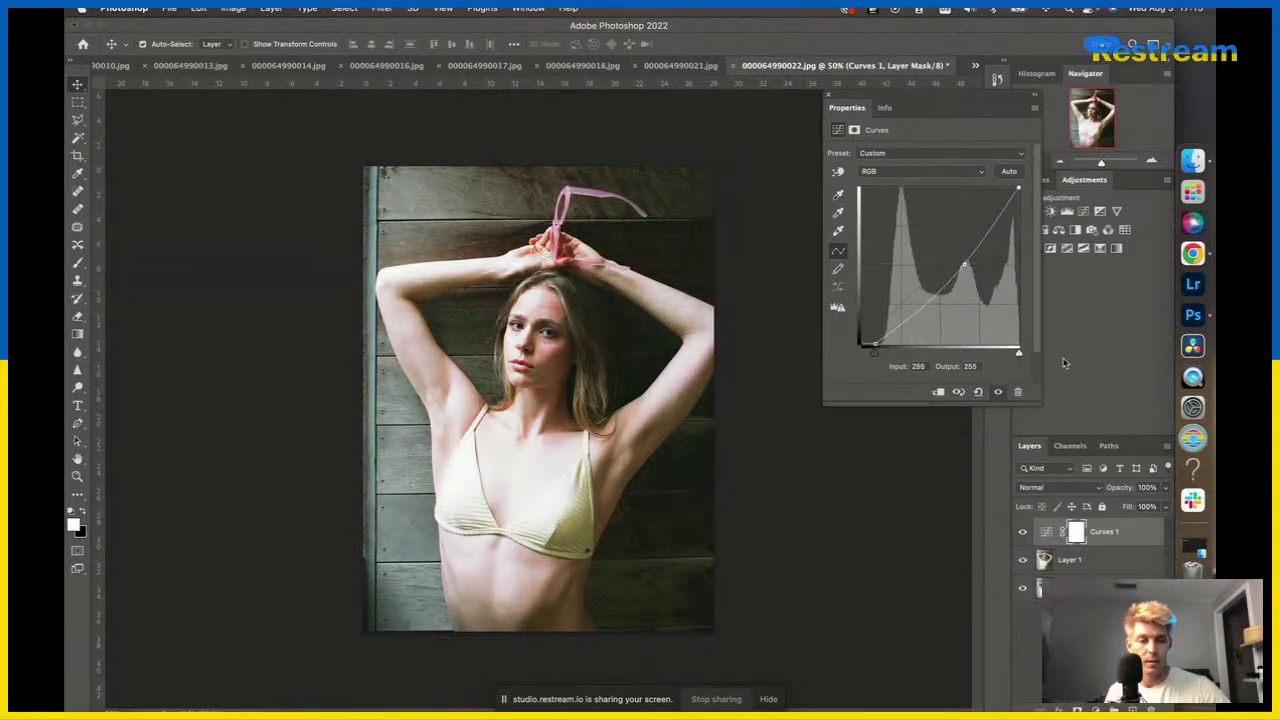
# Add a Brightness/Contrast adjustment with brightness -40.
pyautogui.click(1050, 211)
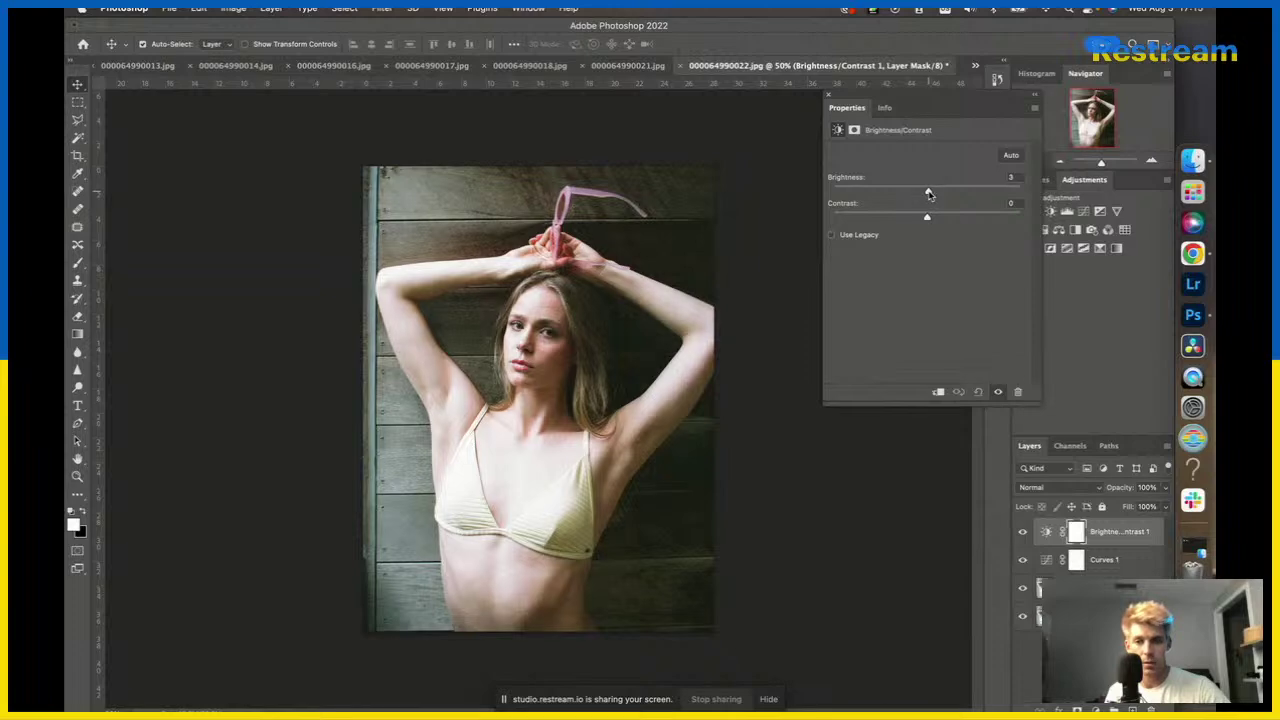
pyautogui.moveTo(929, 193); pyautogui.dragTo(902, 196)
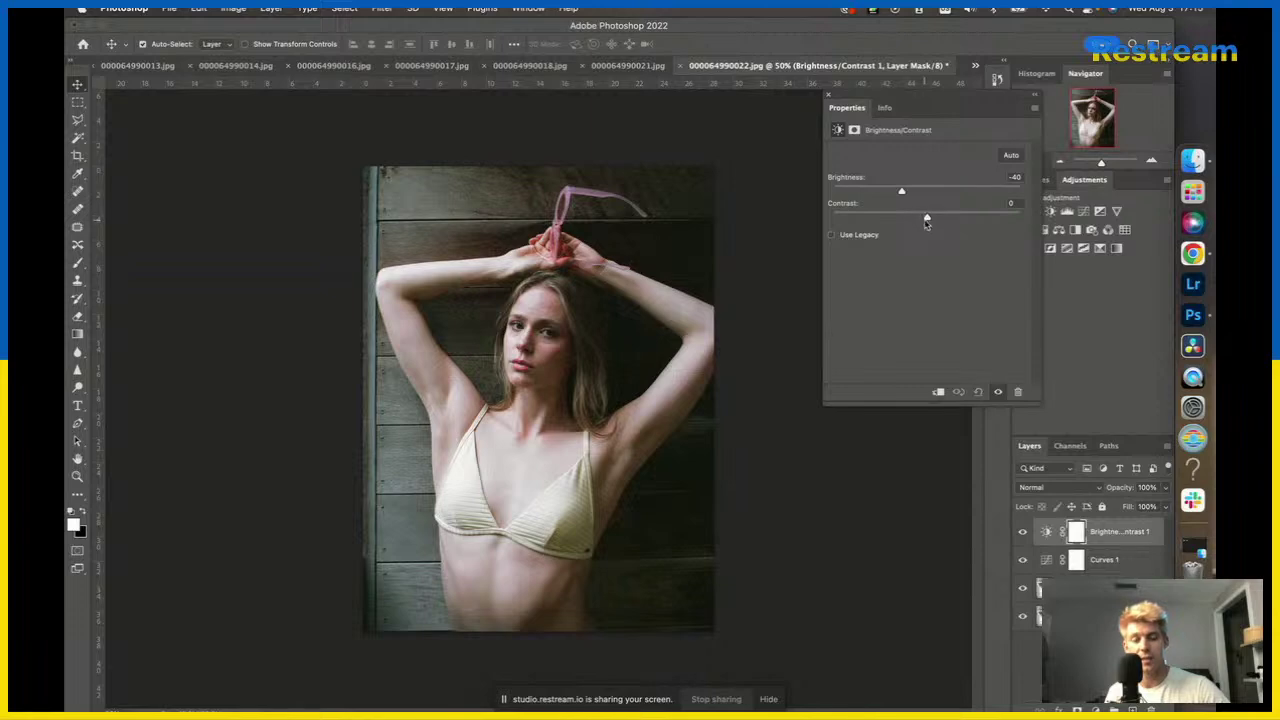
pyautogui.click(783, 330)
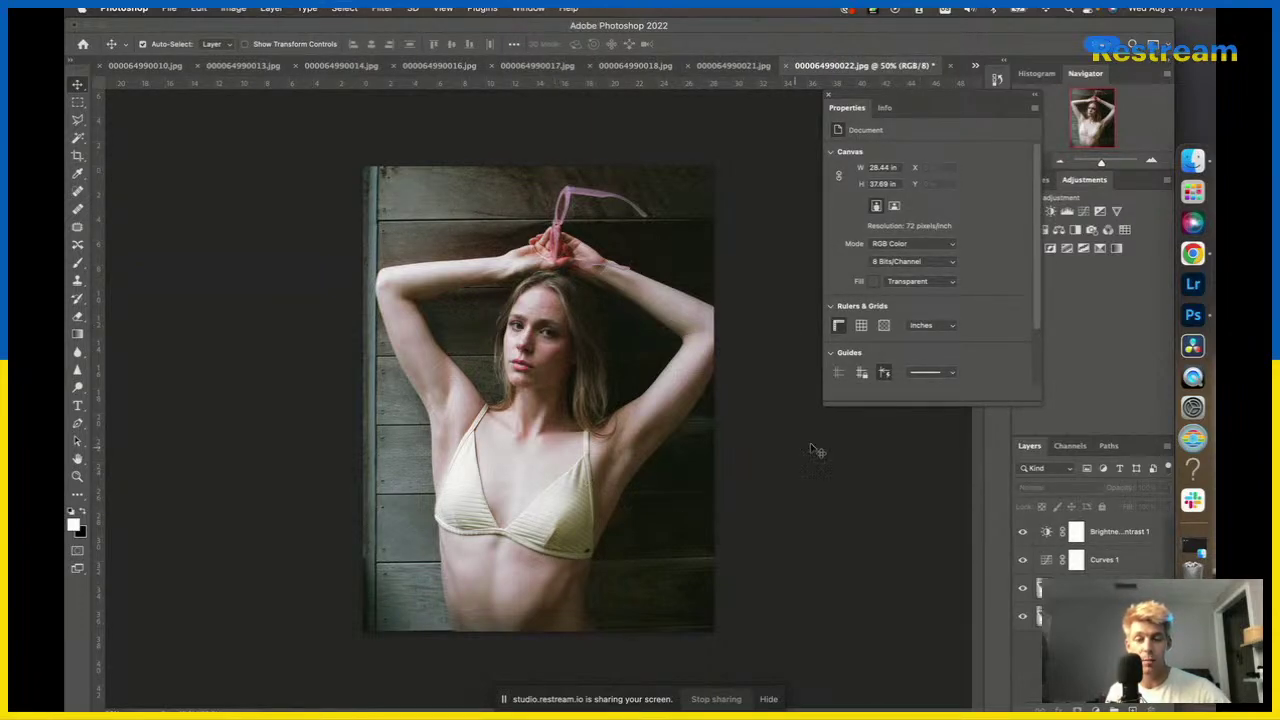
# Add a second Curves adjustment above Brightness/Contrast with Blue shadow input 12 and a Blue point at input 193, output 190.
pyautogui.click(1148, 537)
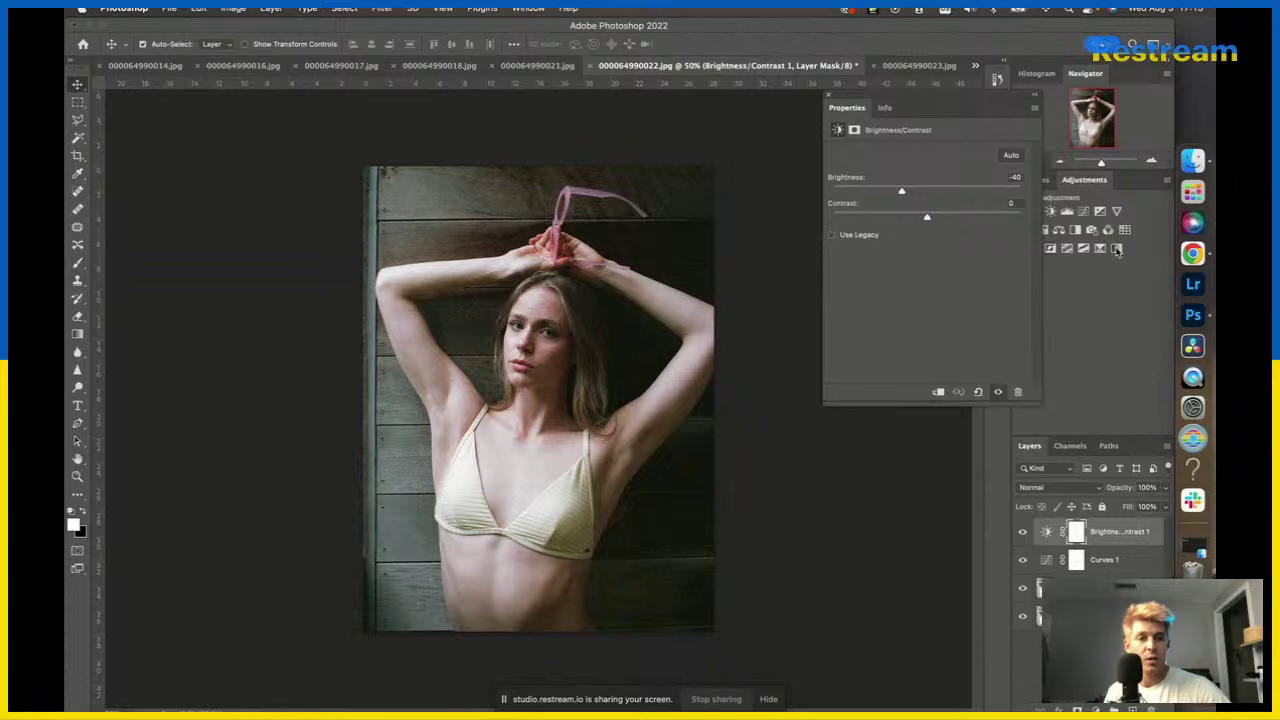
pyautogui.click(1083, 211)
pyautogui.click(895, 172)
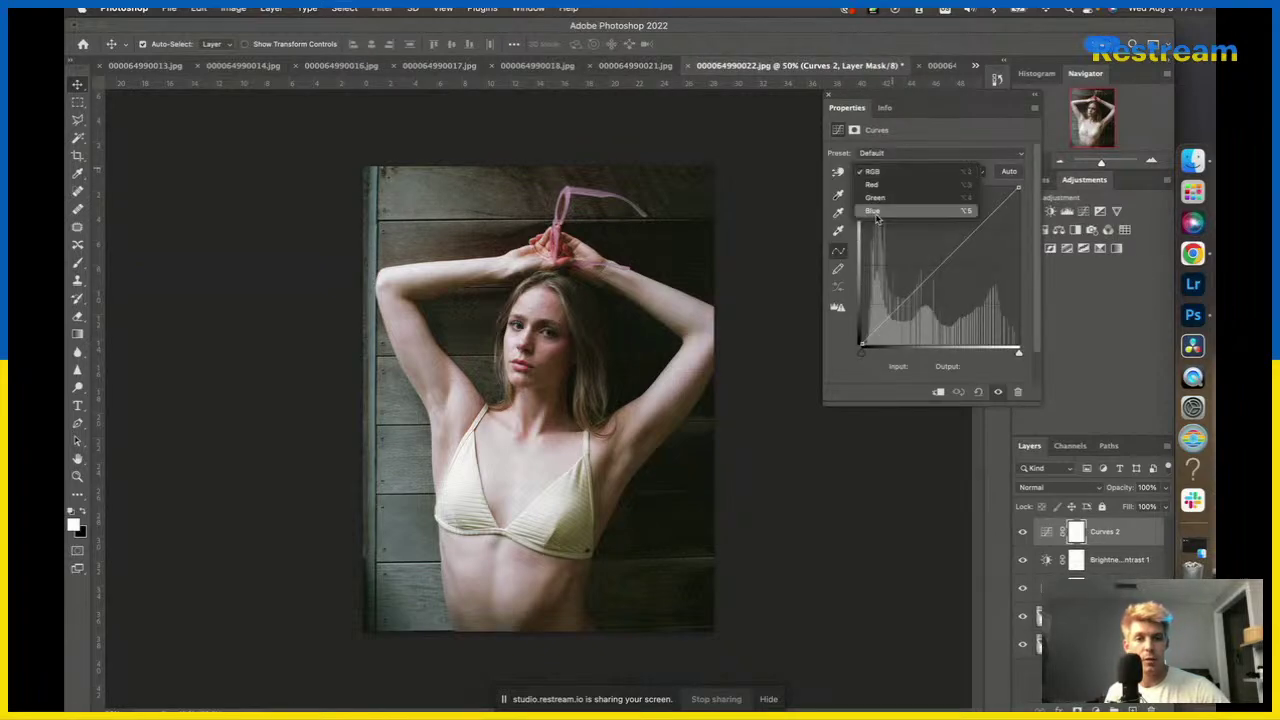
pyautogui.click(876, 217)
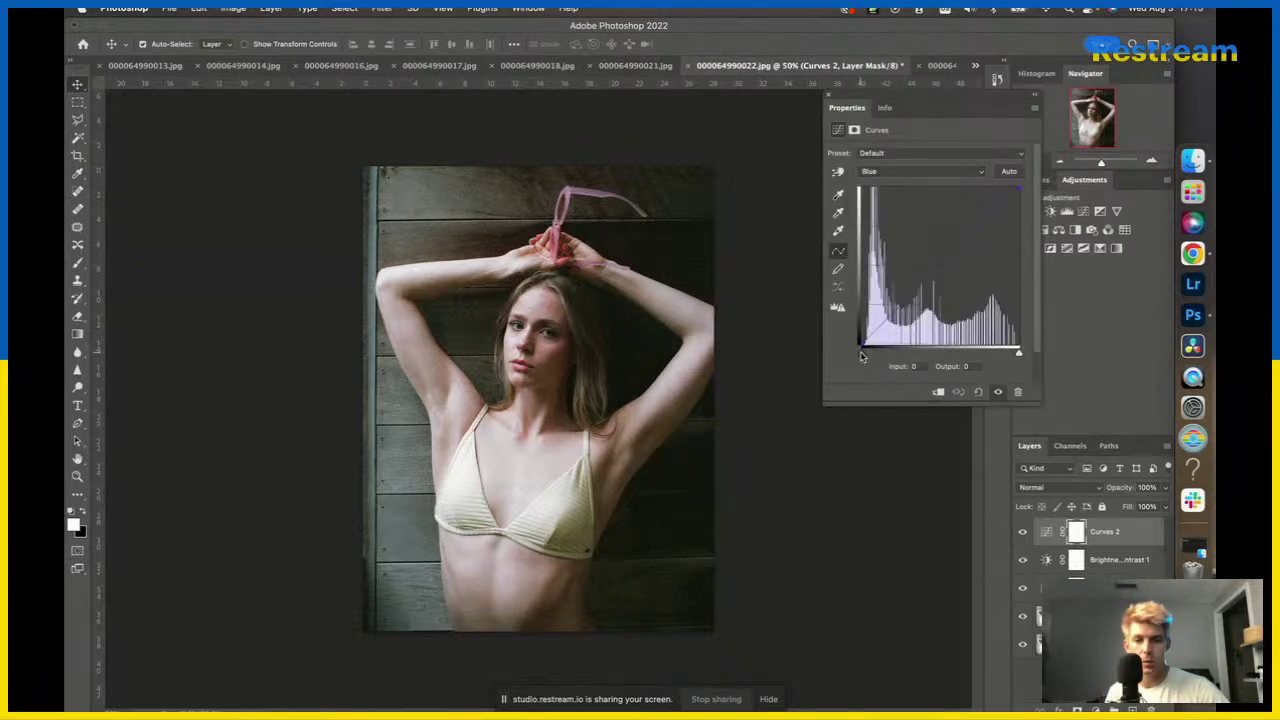
pyautogui.moveTo(862, 356); pyautogui.dragTo(876, 356)
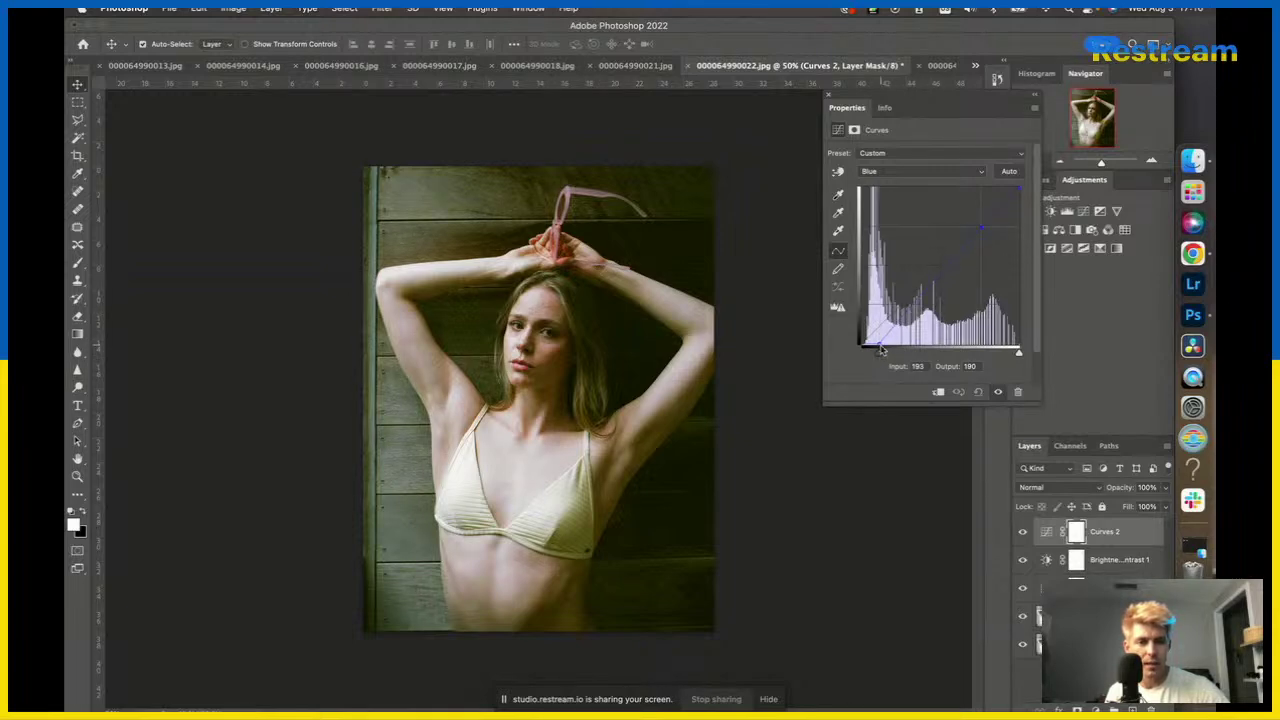
pyautogui.moveTo(878, 356); pyautogui.dragTo(869, 361)
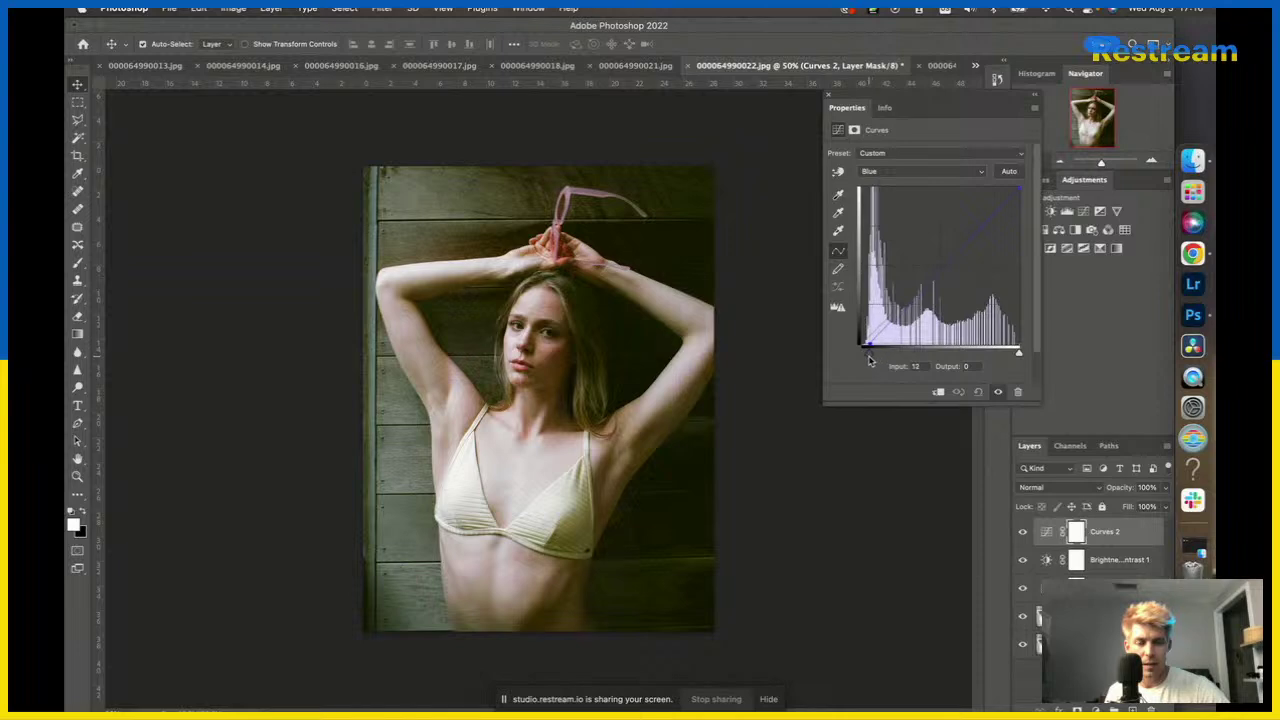
# Set the Green channel's shadow input to 4 in the Curves 2 adjustment.
pyautogui.click(893, 175)
pyautogui.click(876, 158)
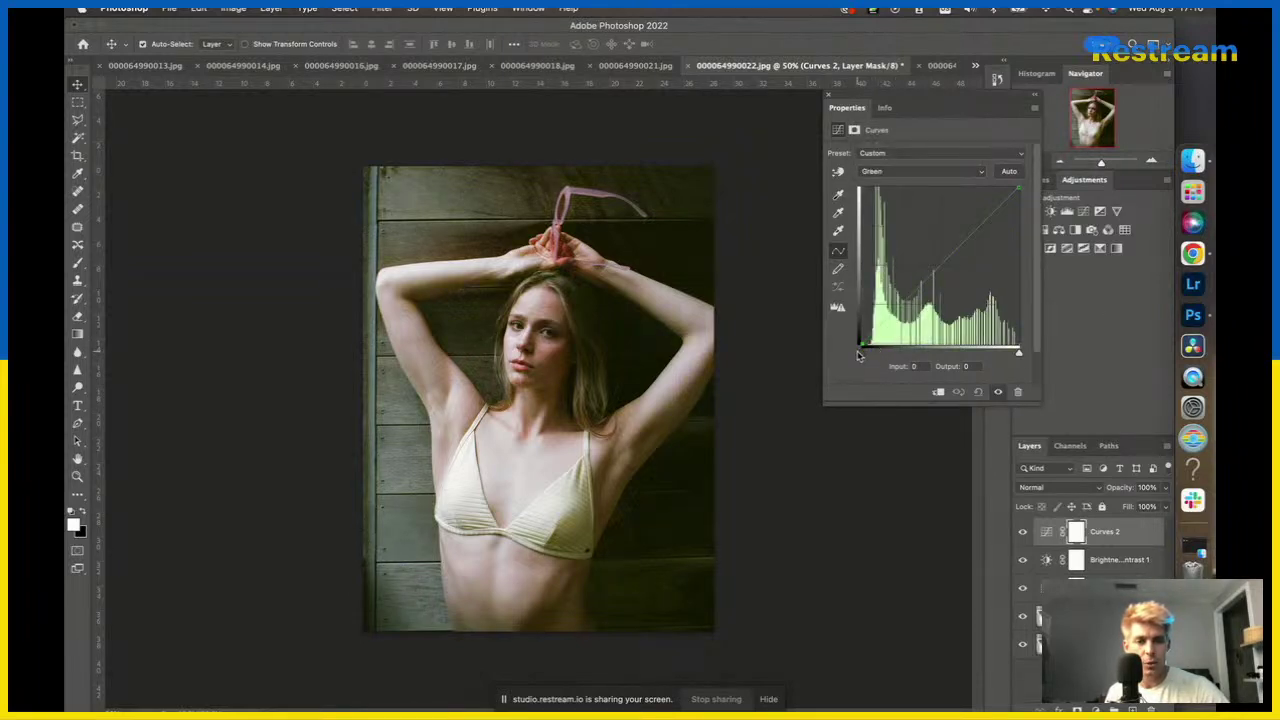
pyautogui.moveTo(858, 355); pyautogui.dragTo(867, 357)
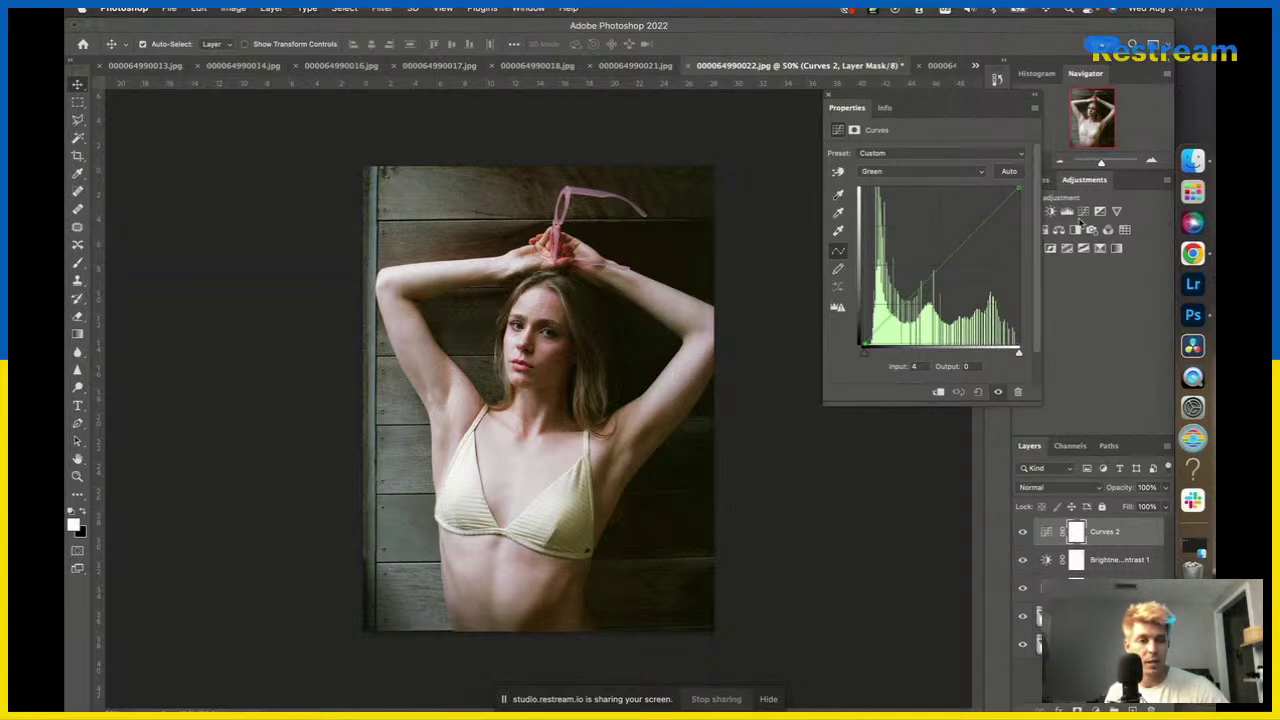
# Add a Vibrance adjustment with saturation +32.
pyautogui.click(1116, 211)
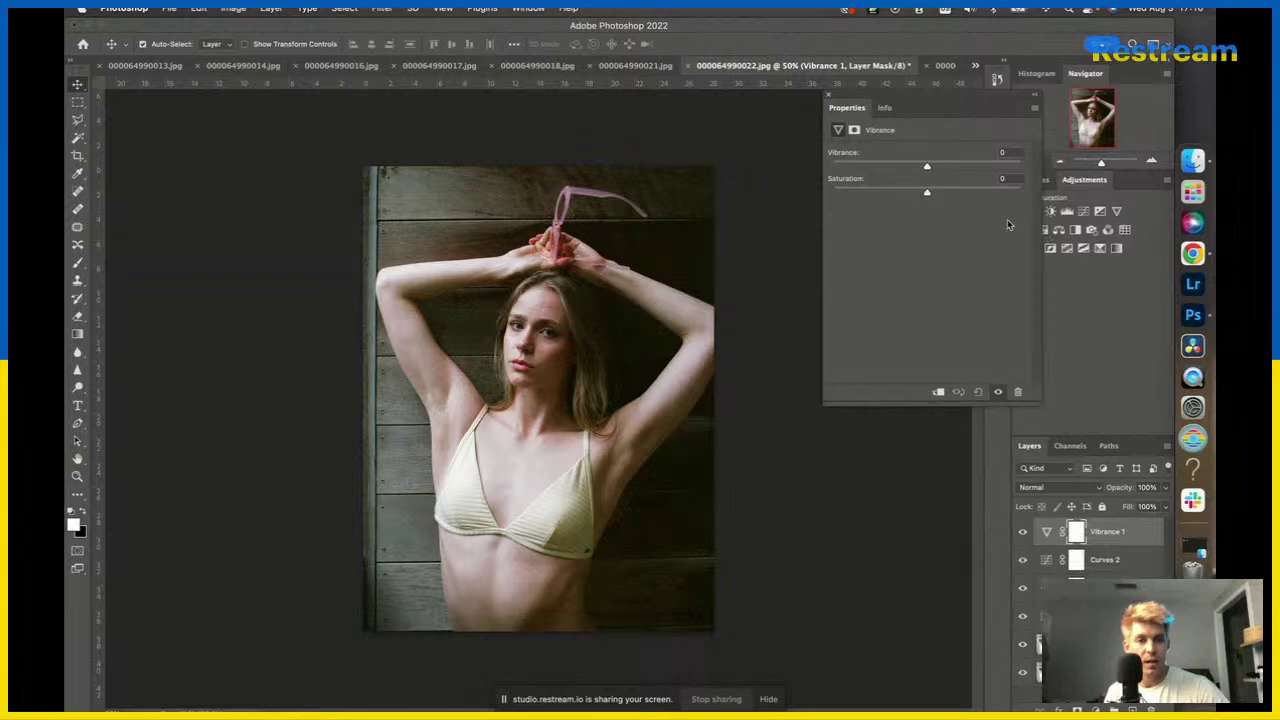
pyautogui.moveTo(927, 196); pyautogui.dragTo(960, 198)
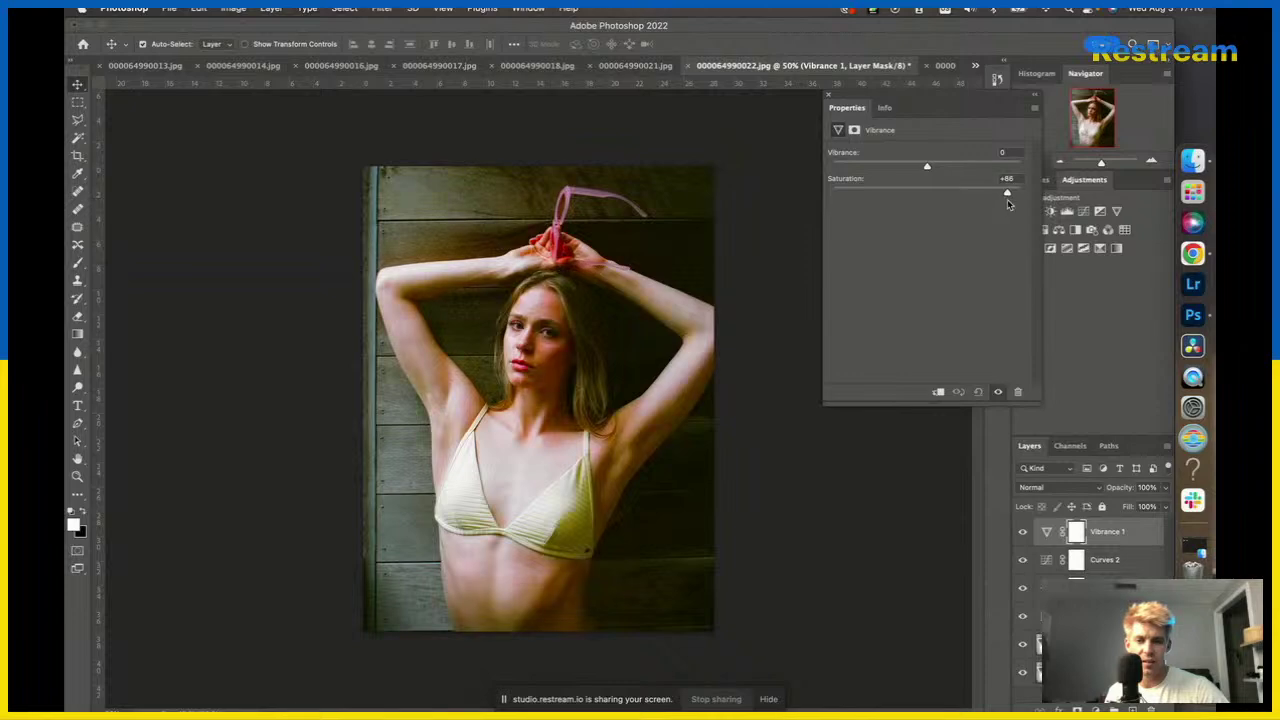
pyautogui.moveTo(1007, 199); pyautogui.dragTo(956, 208)
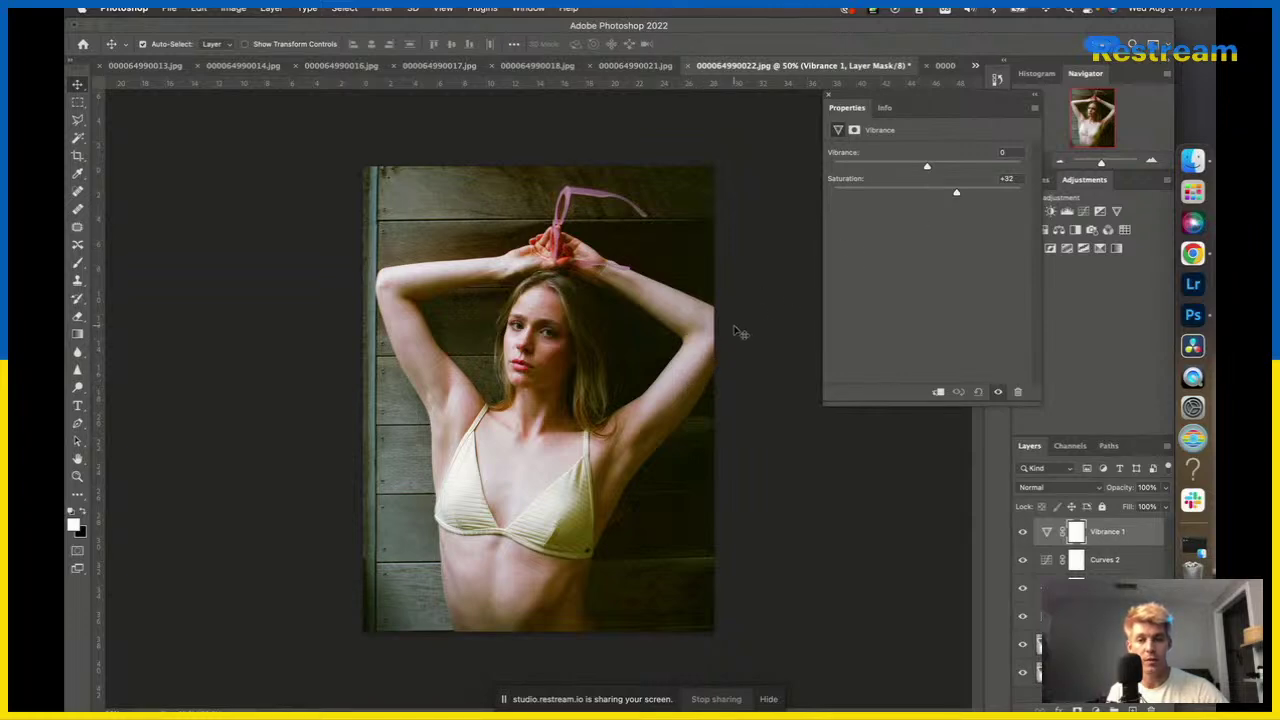
pyautogui.scroll(1, 638, 358)
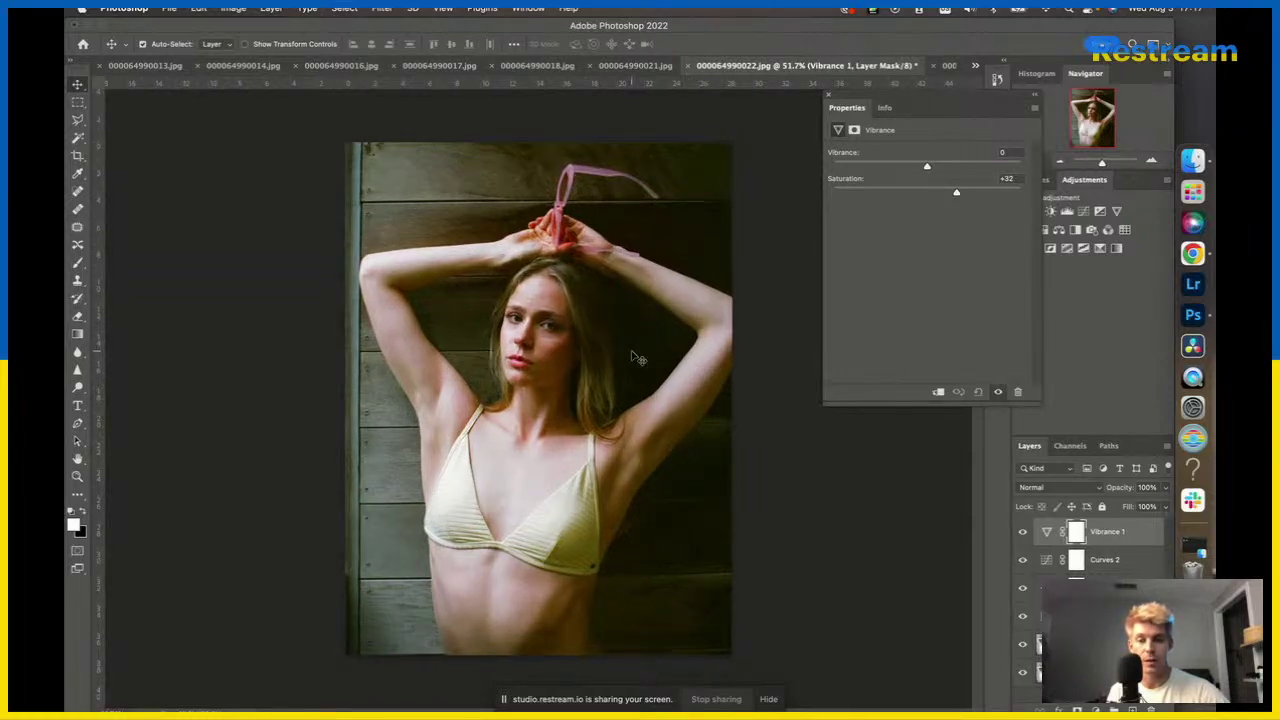
pyautogui.scroll(3, 650, 330)
pyautogui.scroll(-4, 665, 300)
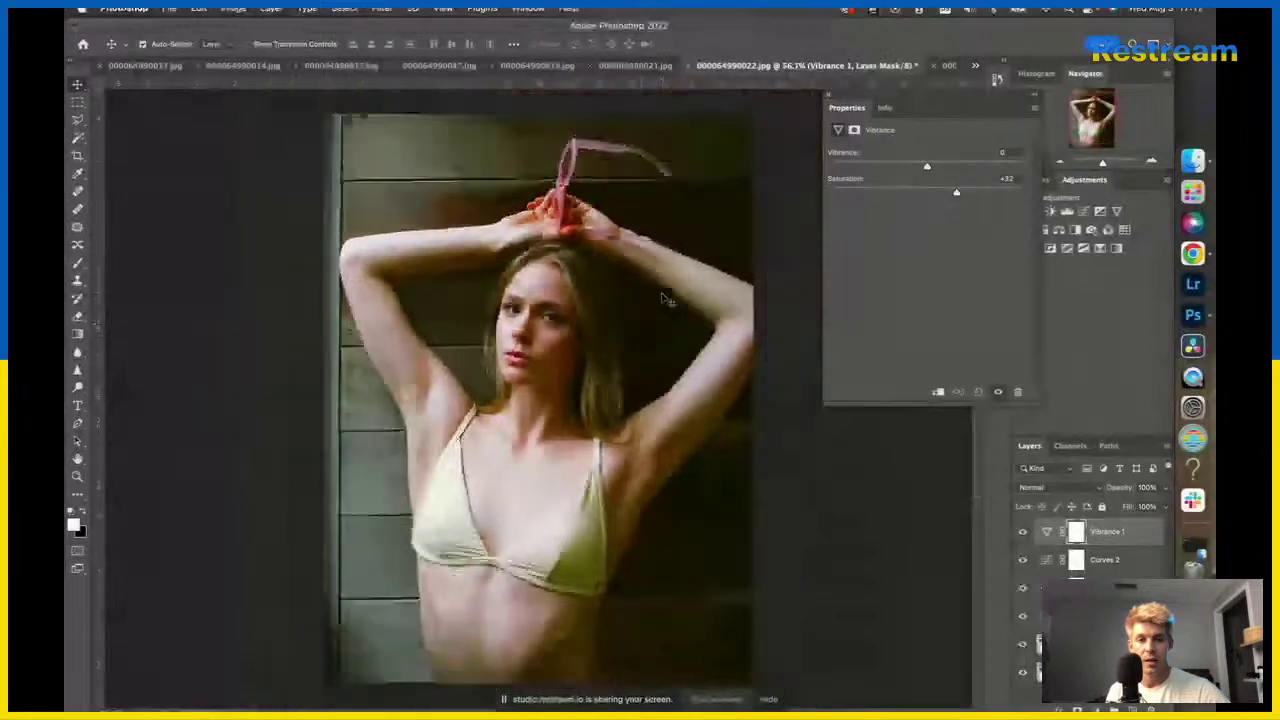
pyautogui.scroll(-2, 665, 300)
pyautogui.scroll(3, 665, 300)
pyautogui.scroll(-2, 665, 300)
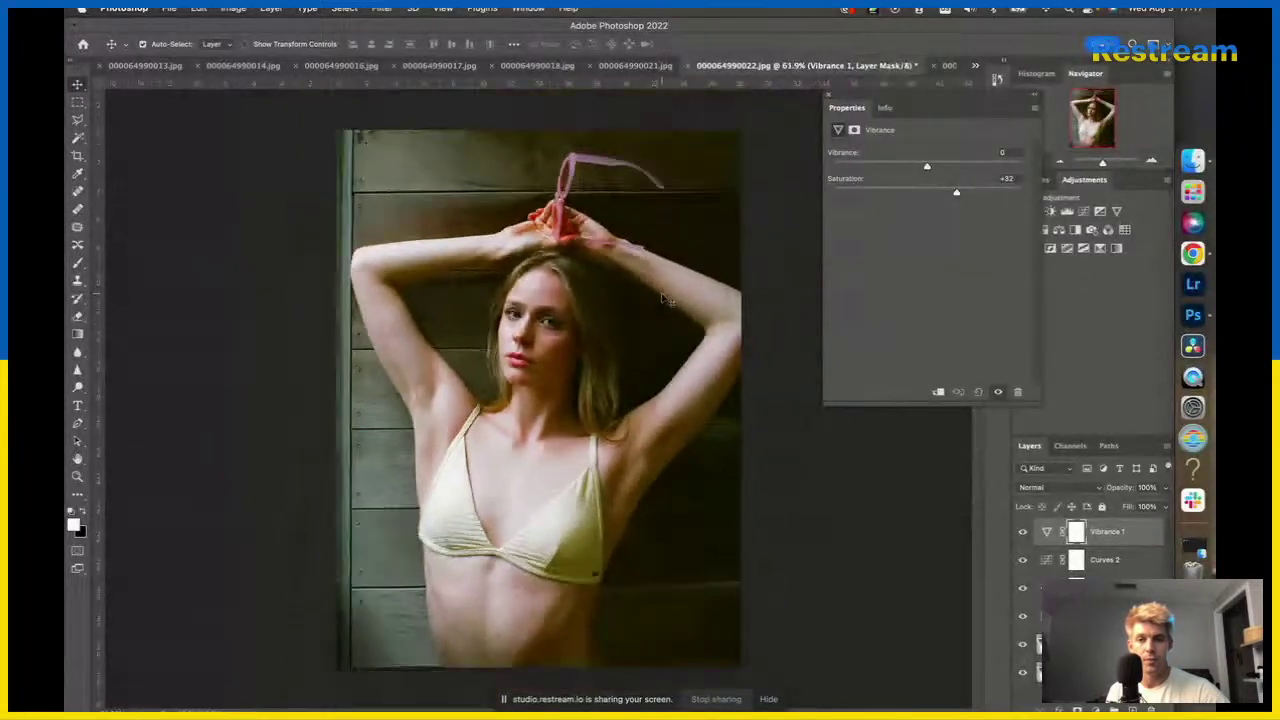
# Examine the corrected portrait's overall tone and colour at several zoom levels and close the adjustment properties.
pyautogui.scroll(-2, 665, 300)
pyautogui.scroll(3, 665, 300)
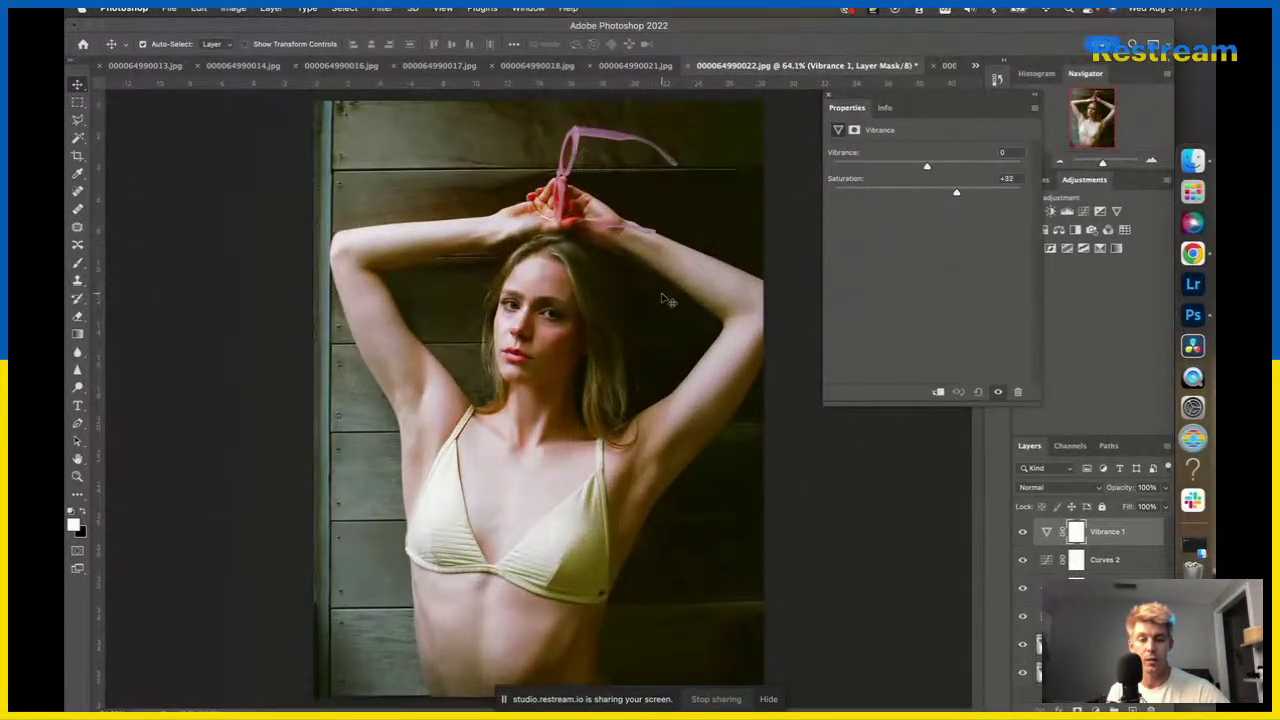
pyautogui.scroll(-2, 665, 300)
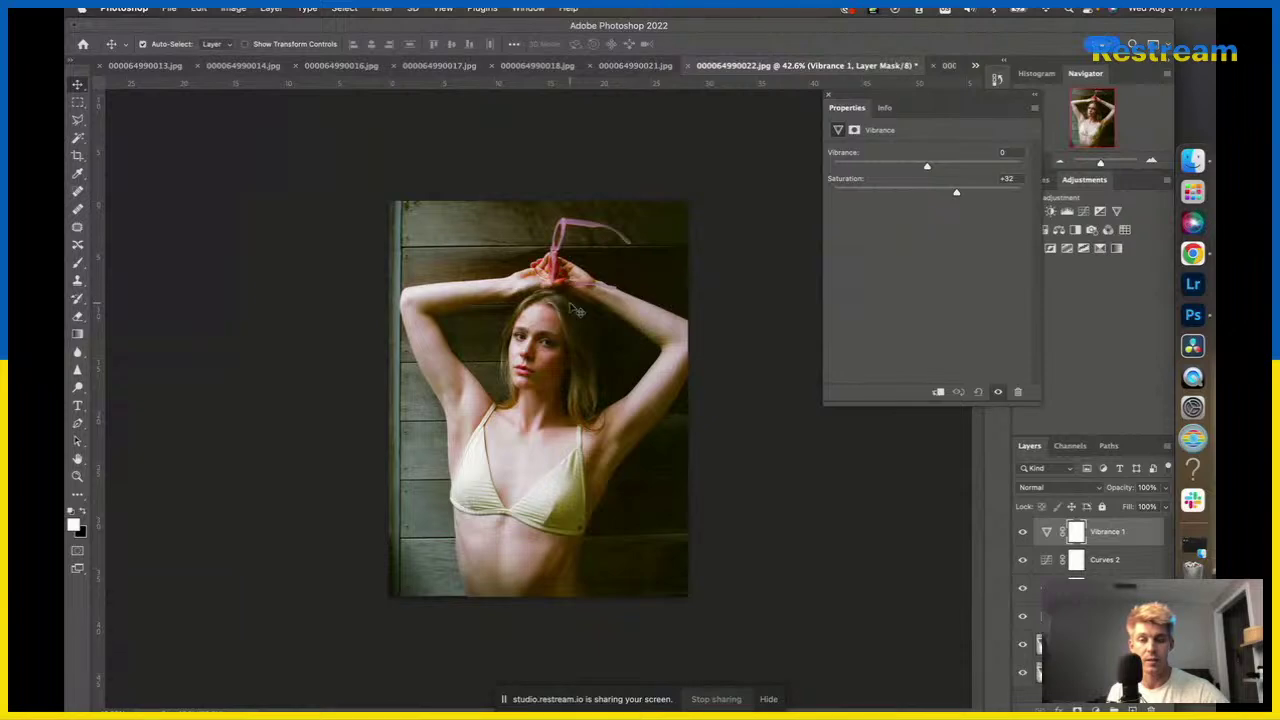
pyautogui.scroll(2, 540, 414)
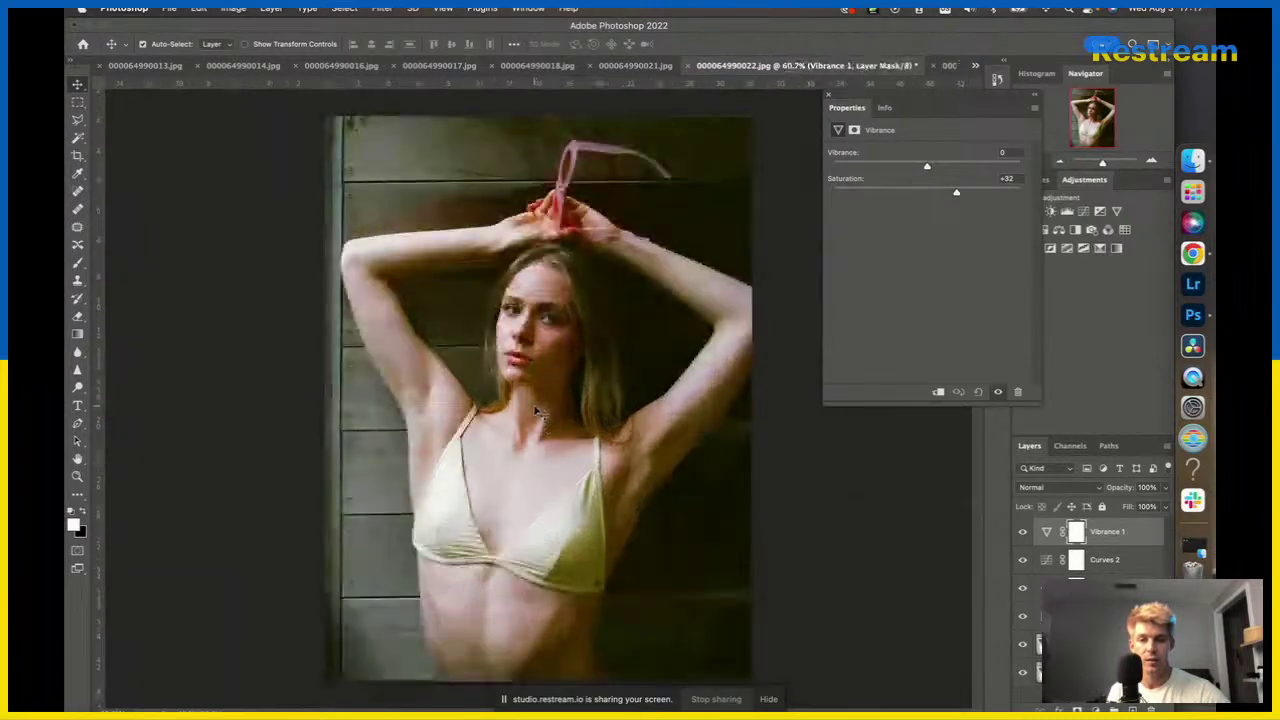
pyautogui.scroll(1, 540, 414)
pyautogui.scroll(-2, 540, 414)
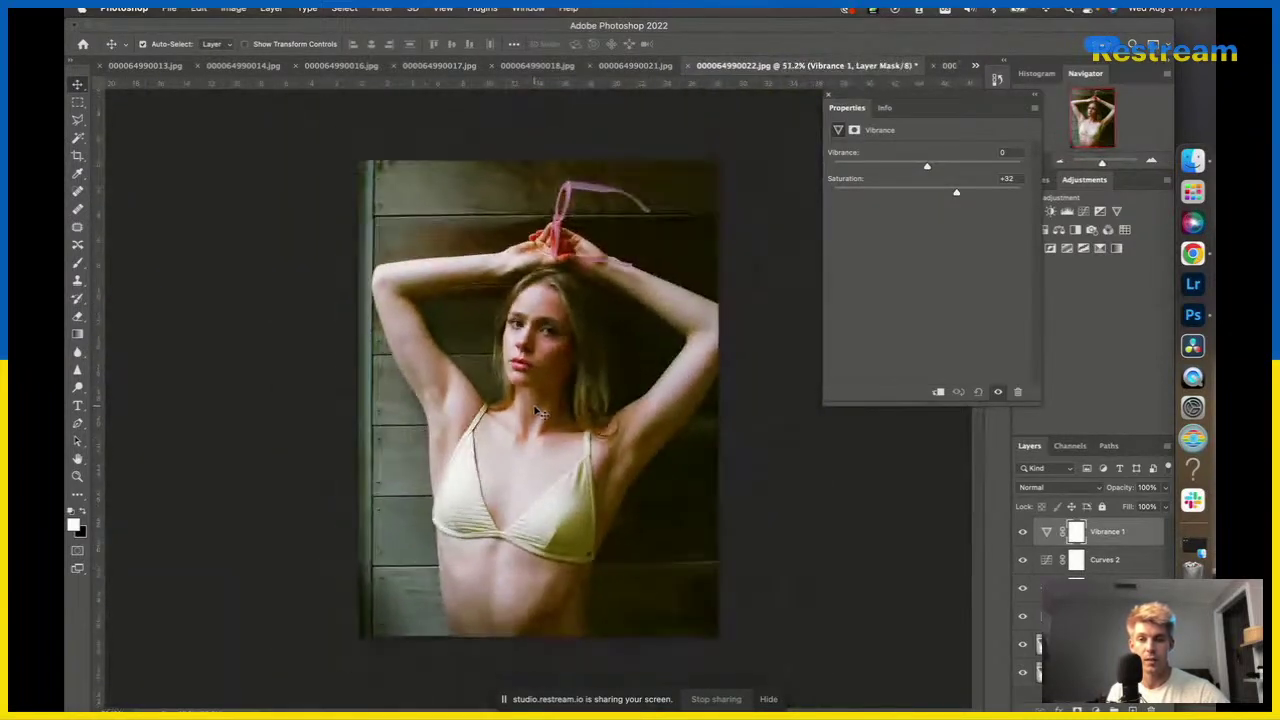
pyautogui.click(826, 97)
pyautogui.scroll(-1, 625, 442)
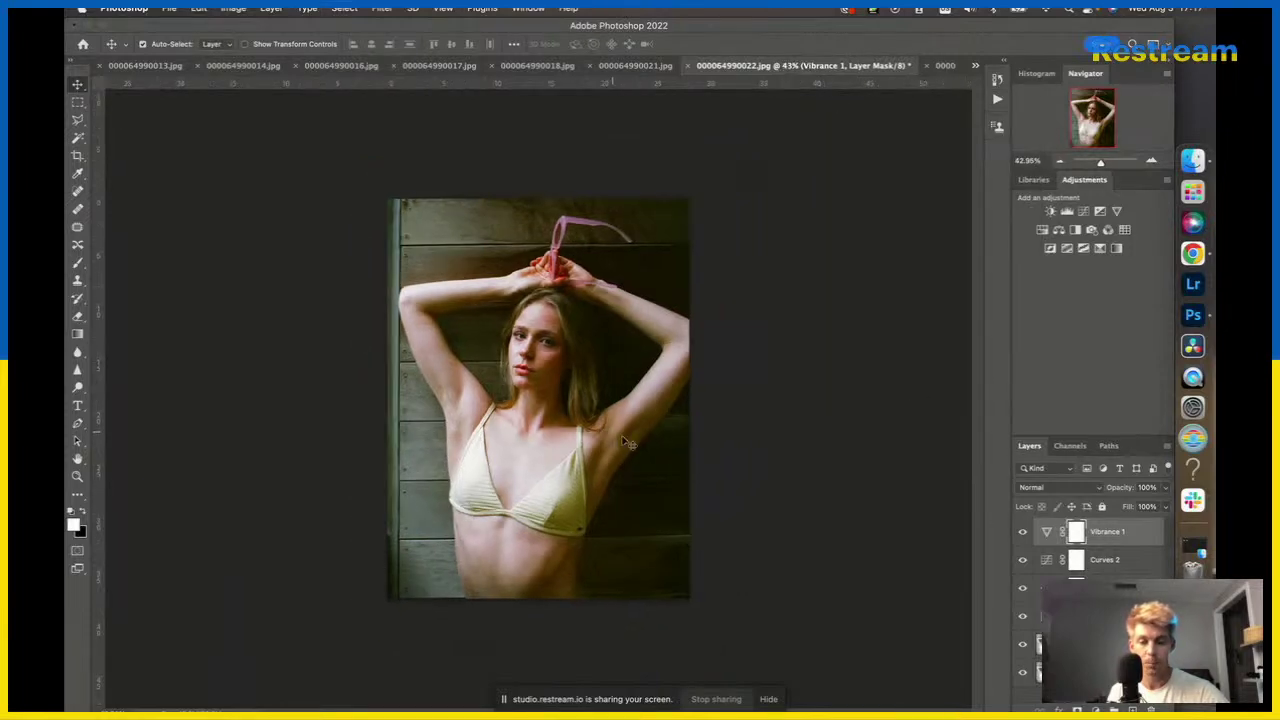
pyautogui.scroll(1, 565, 250)
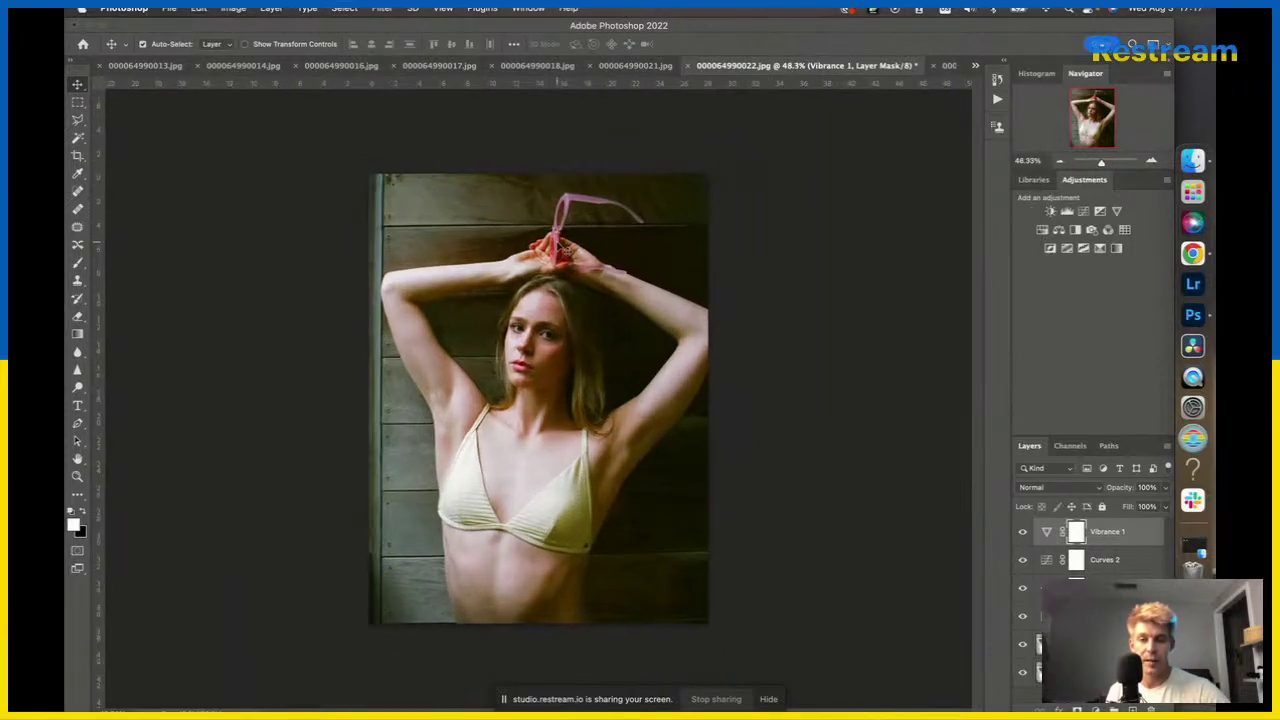
# Try cropping the portrait in from the sides and below to frame the head, raised arms and shoulders.
pyautogui.press('c')
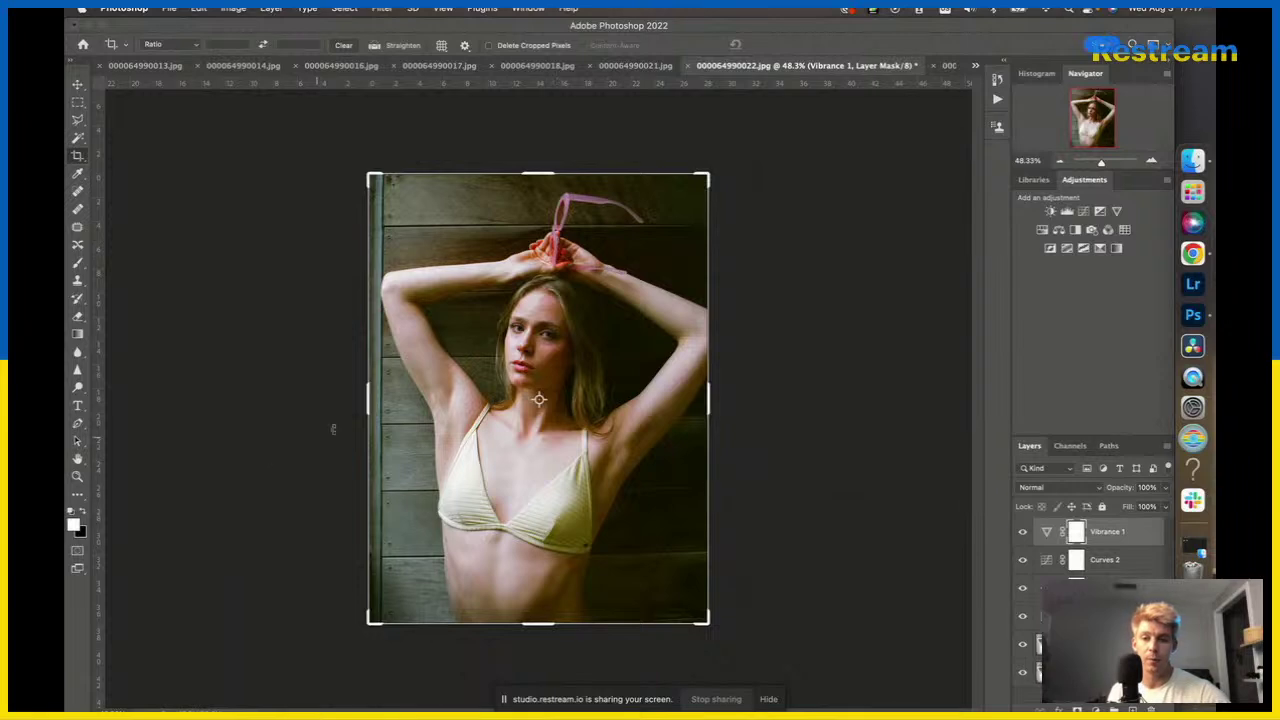
pyautogui.moveTo(375, 398)
pyautogui.mouseDown()
pyautogui.moveTo(363, 391)
pyautogui.moveTo(383, 388)
pyautogui.mouseUp()
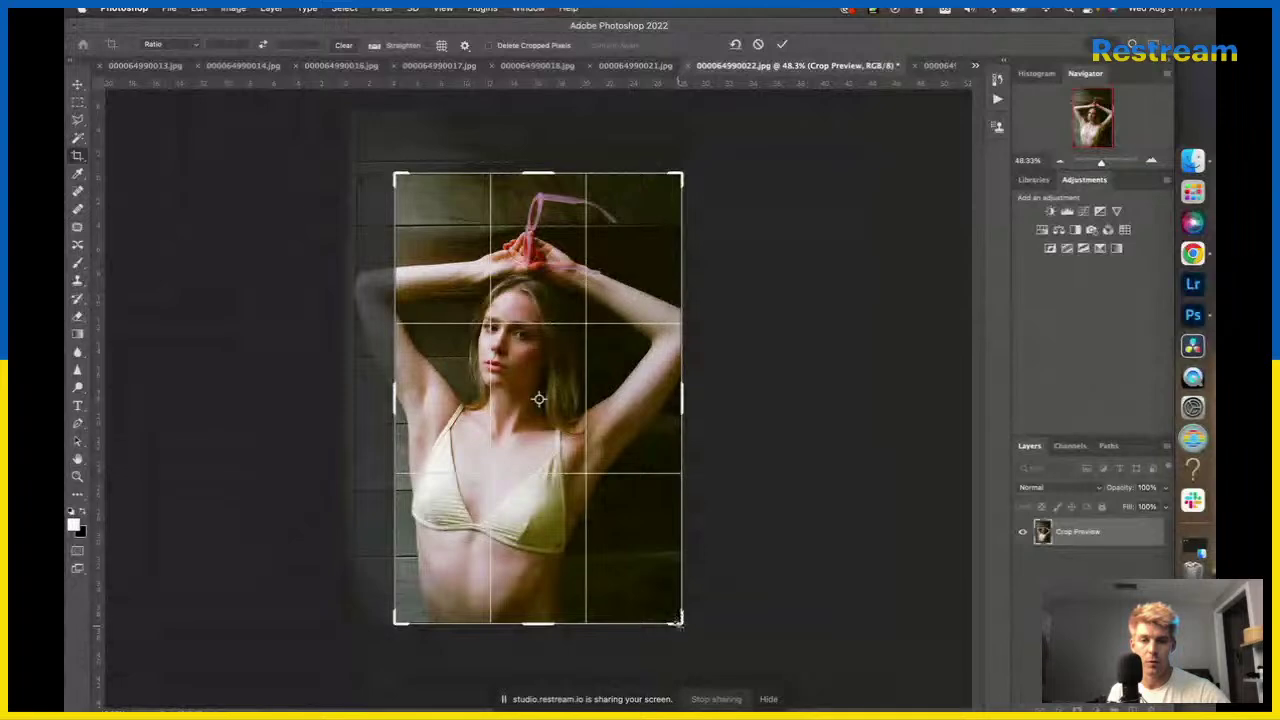
pyautogui.moveTo(680, 621); pyautogui.dragTo(667, 555)
pyautogui.moveTo(637, 516); pyautogui.dragTo(648, 545)
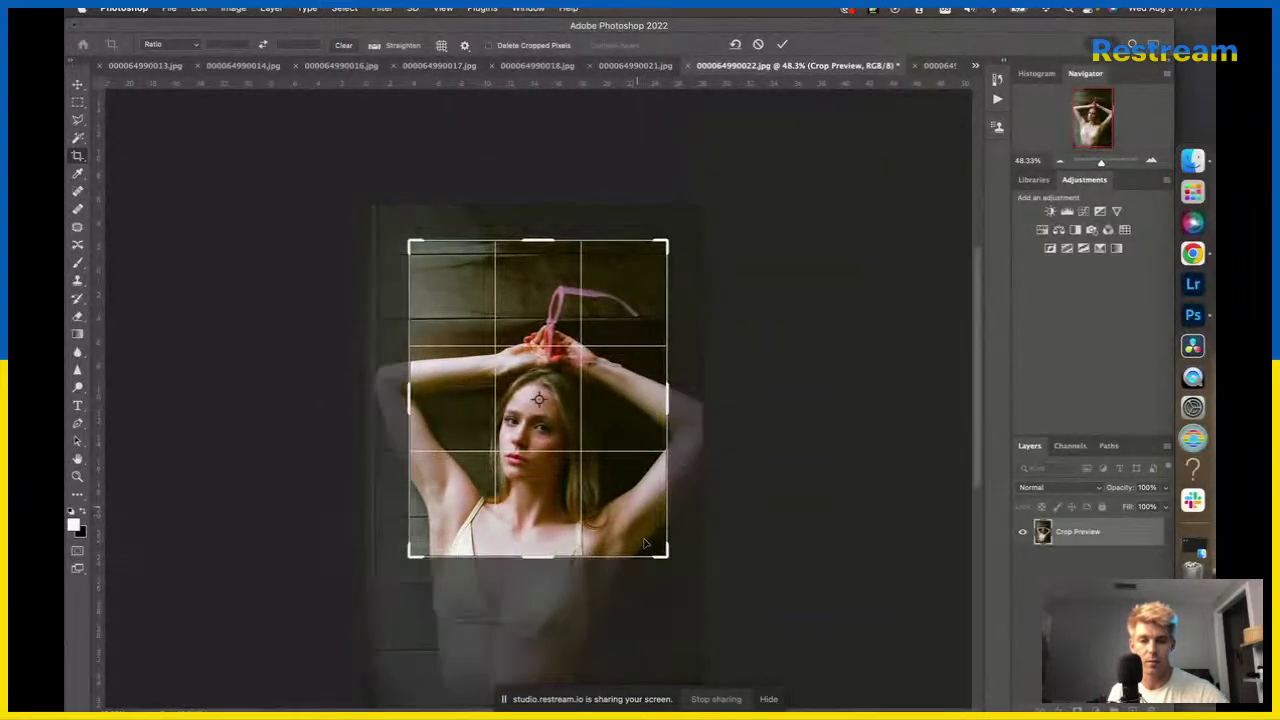
pyautogui.press('Return')
# Try a narrower vertical crop around the face, raised hands and sunglasses.
pyautogui.press('v')
pyautogui.press('c')
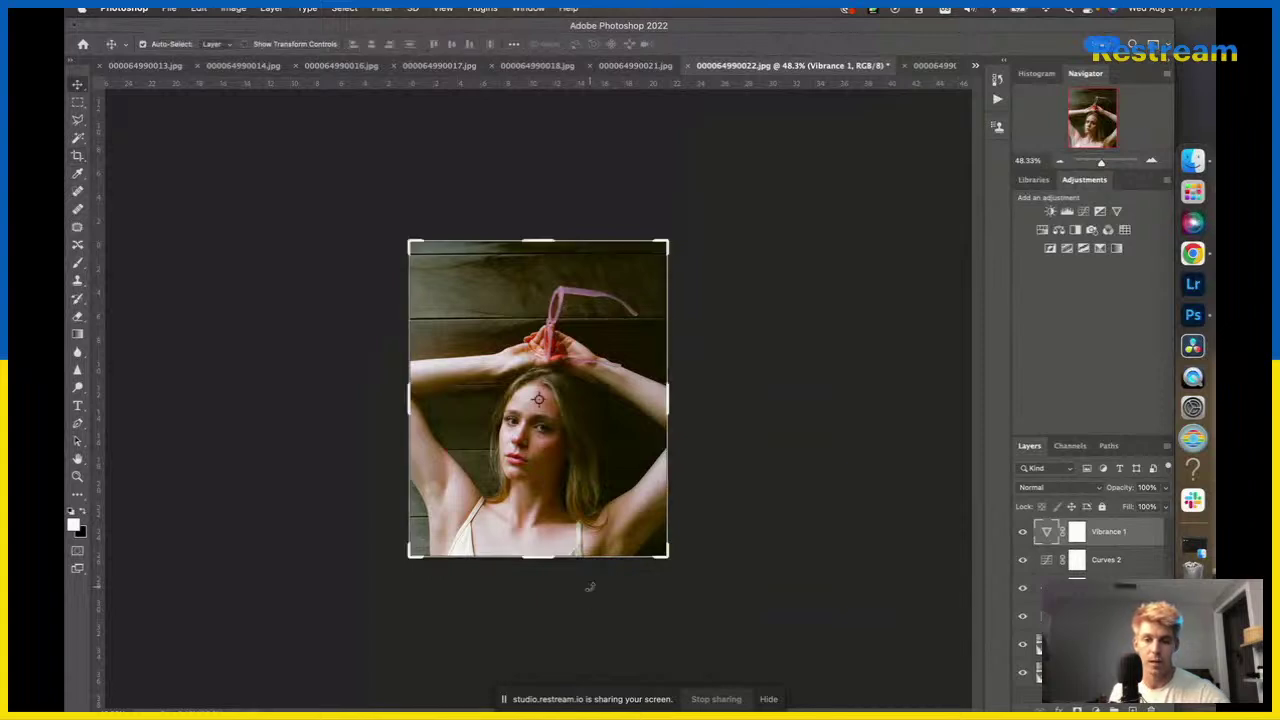
pyautogui.moveTo(409, 396); pyautogui.dragTo(444, 400)
pyautogui.moveTo(647, 401); pyautogui.dragTo(634, 400)
pyautogui.moveTo(535, 241); pyautogui.dragTo(535, 256)
pyautogui.press('Return')
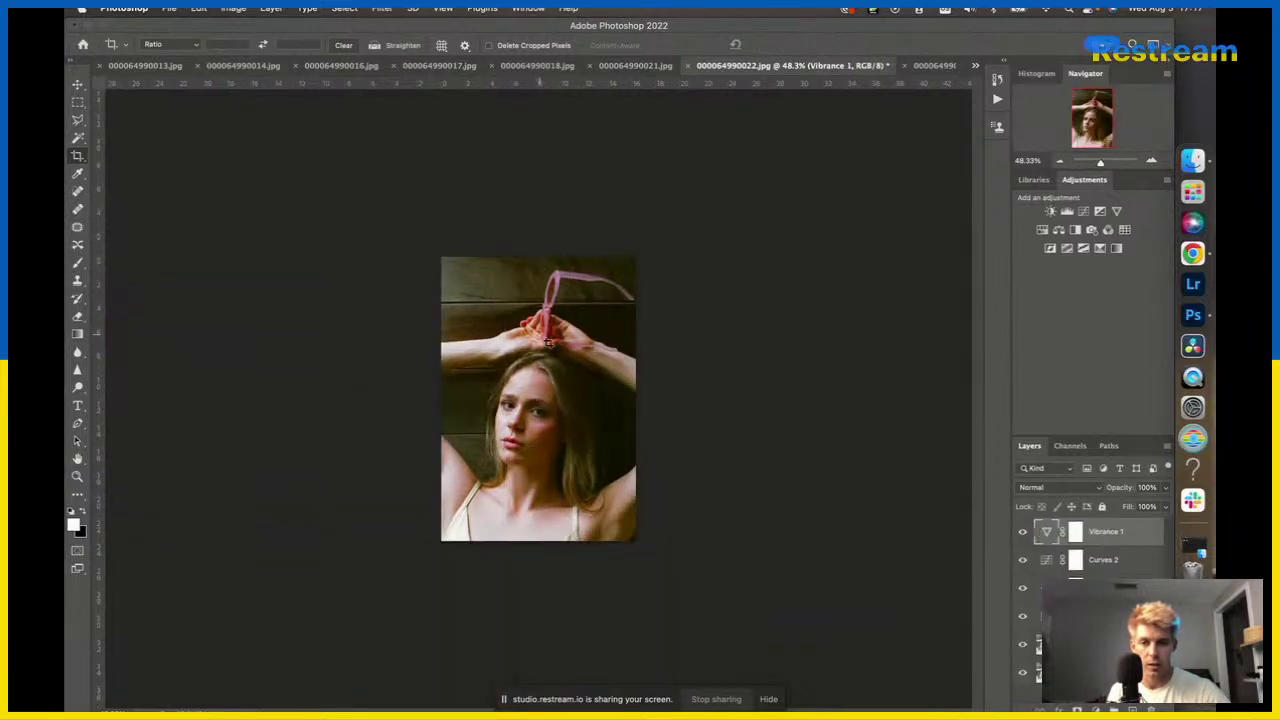
# Try a wide horizontal crop spanning both elbows and ending just below the shoulders.
pyautogui.press('super+equal')
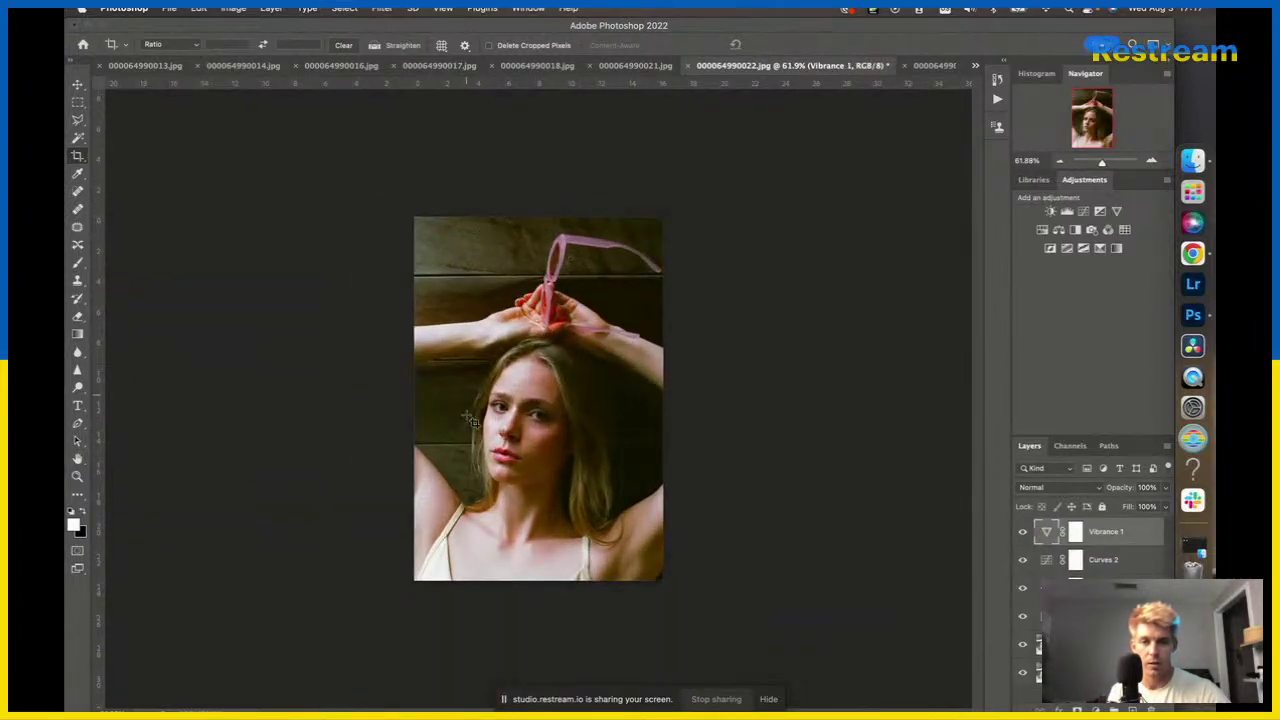
pyautogui.click(501, 467)
pyautogui.moveTo(415, 398); pyautogui.dragTo(359, 396)
pyautogui.moveTo(716, 396); pyautogui.dragTo(753, 398)
pyautogui.press('Return')
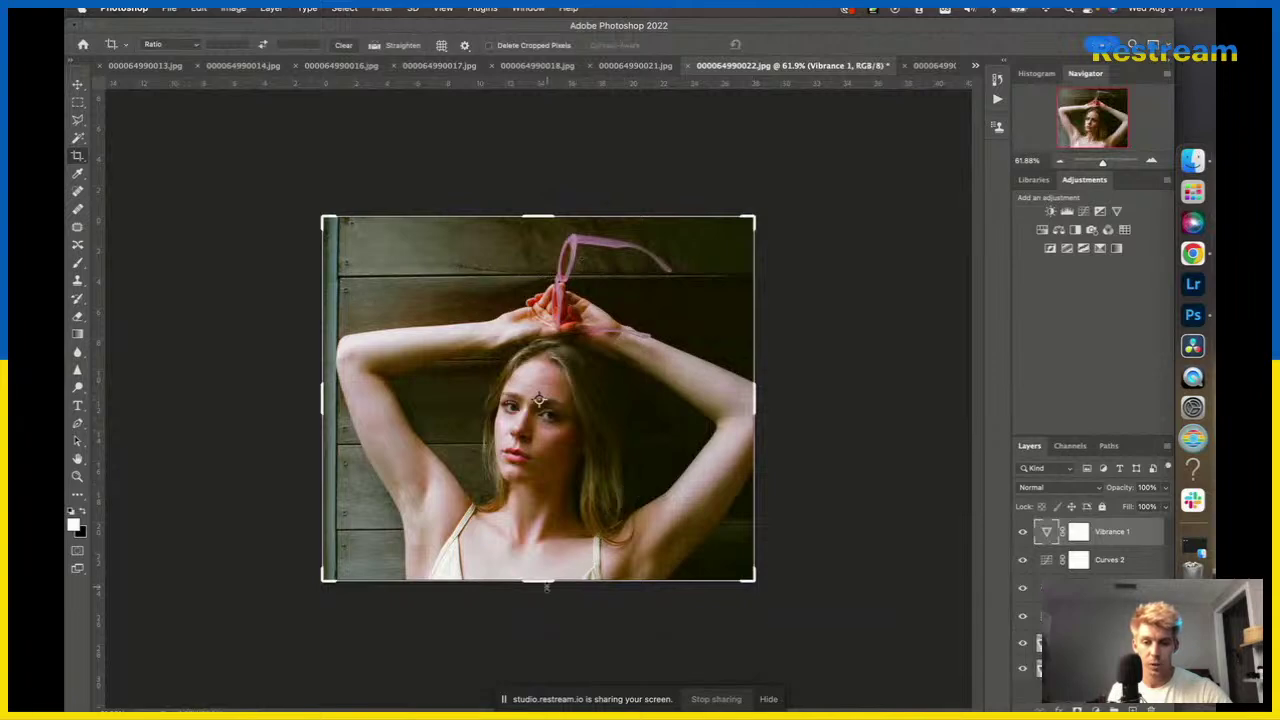
pyautogui.moveTo(541, 582); pyautogui.dragTo(541, 548)
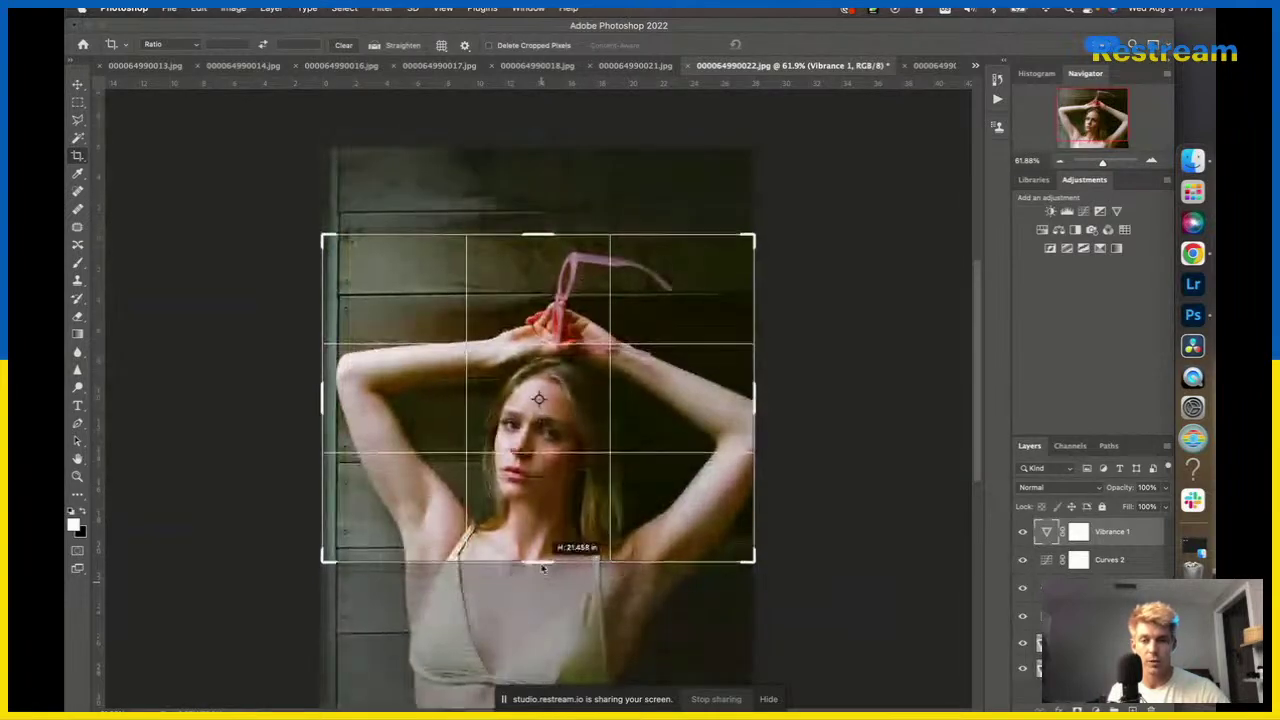
pyautogui.press('Return')
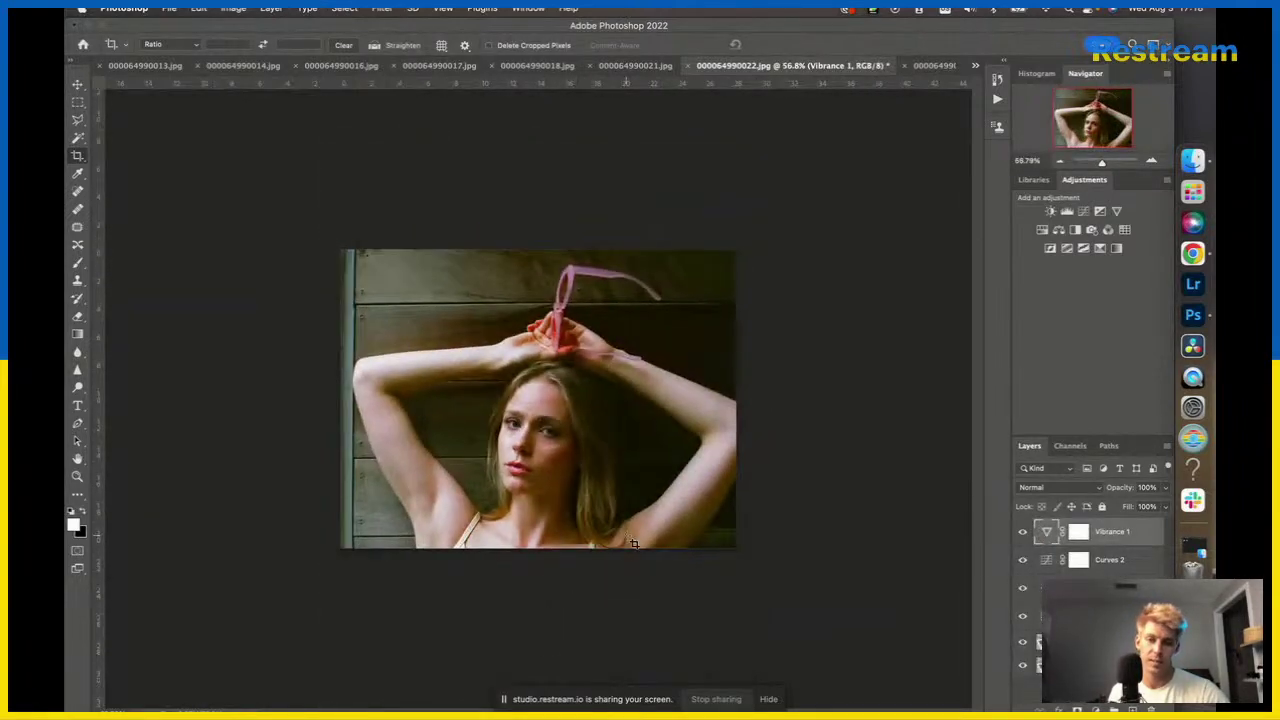
# Undo the trial crops on 000064990022.jpg to restore its full frame.
pyautogui.press('v')
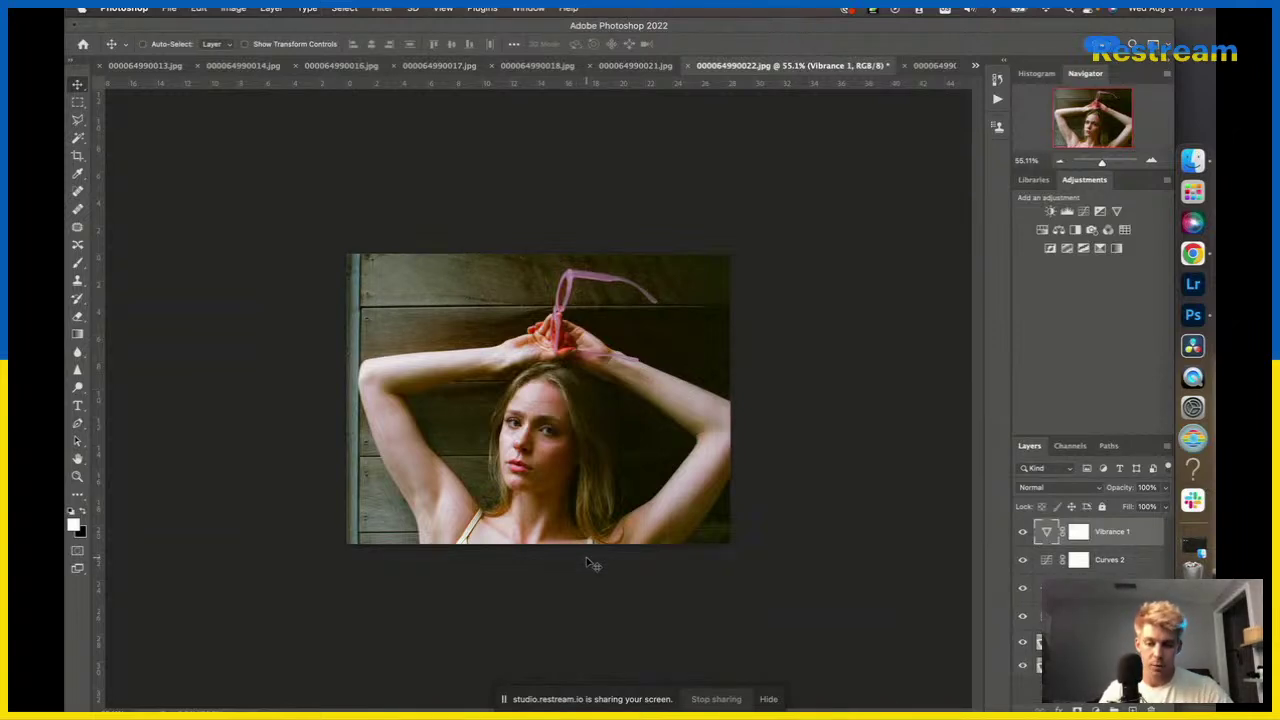
pyautogui.press('super+z')
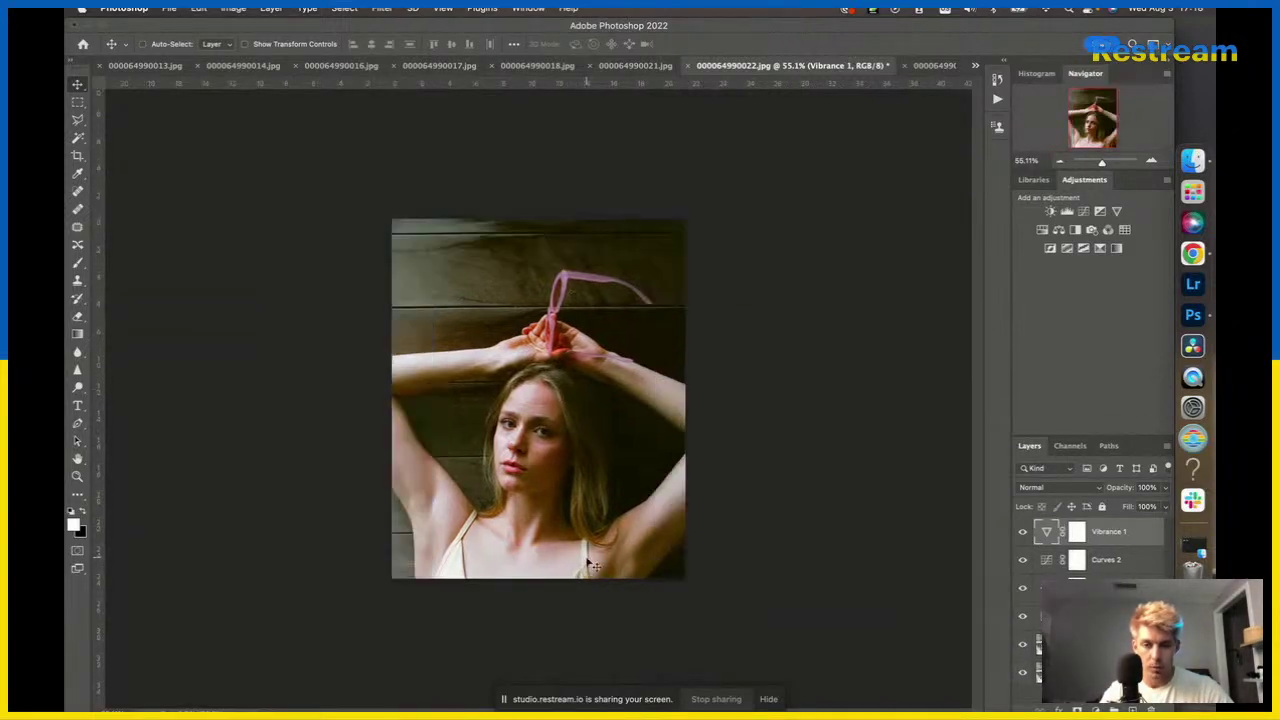
pyautogui.press('super+z')
pyautogui.press('super')
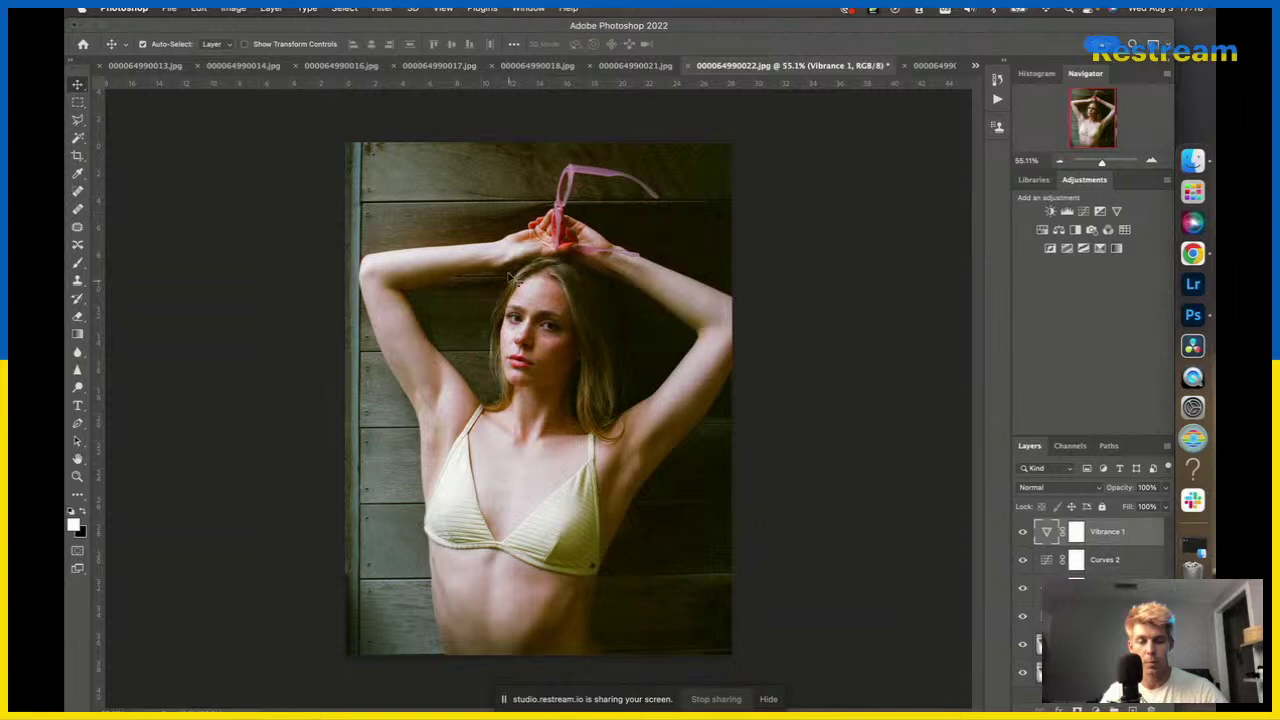
pyautogui.scroll(-5, 527, 279)
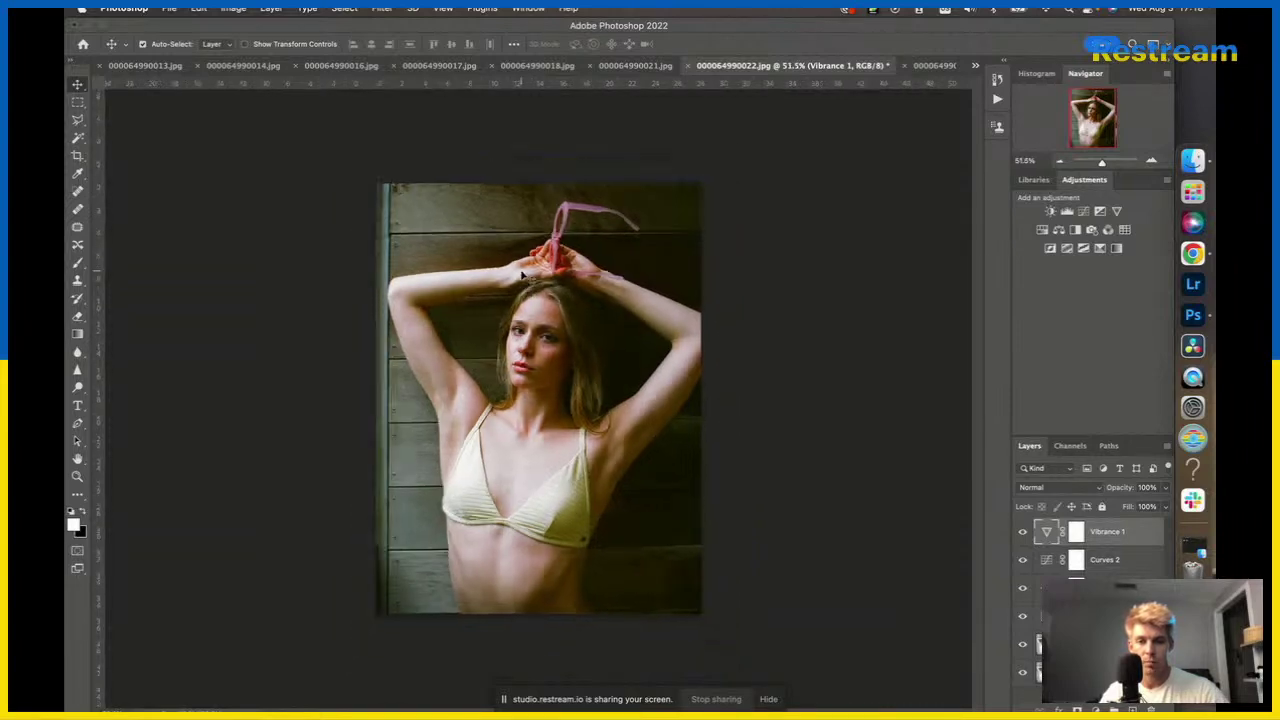
pyautogui.scroll(4, 524, 273)
pyautogui.scroll(-4, 525, 272)
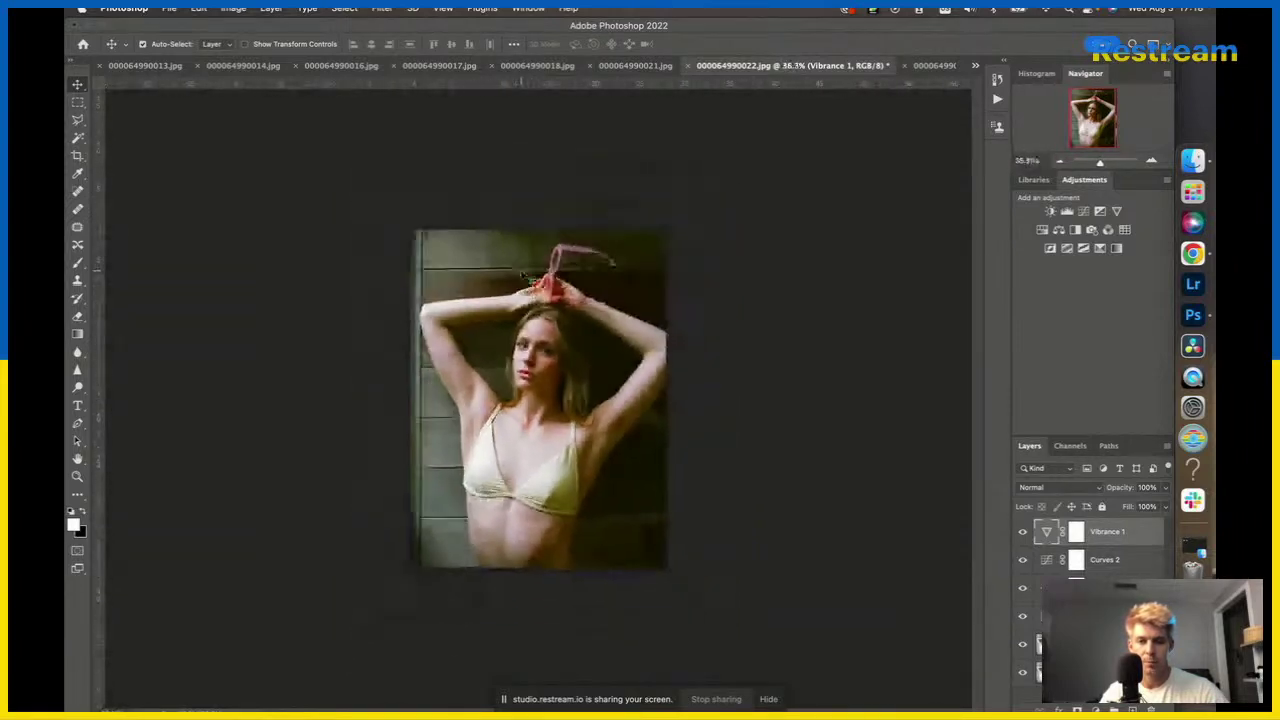
pyautogui.scroll(3, 523, 277)
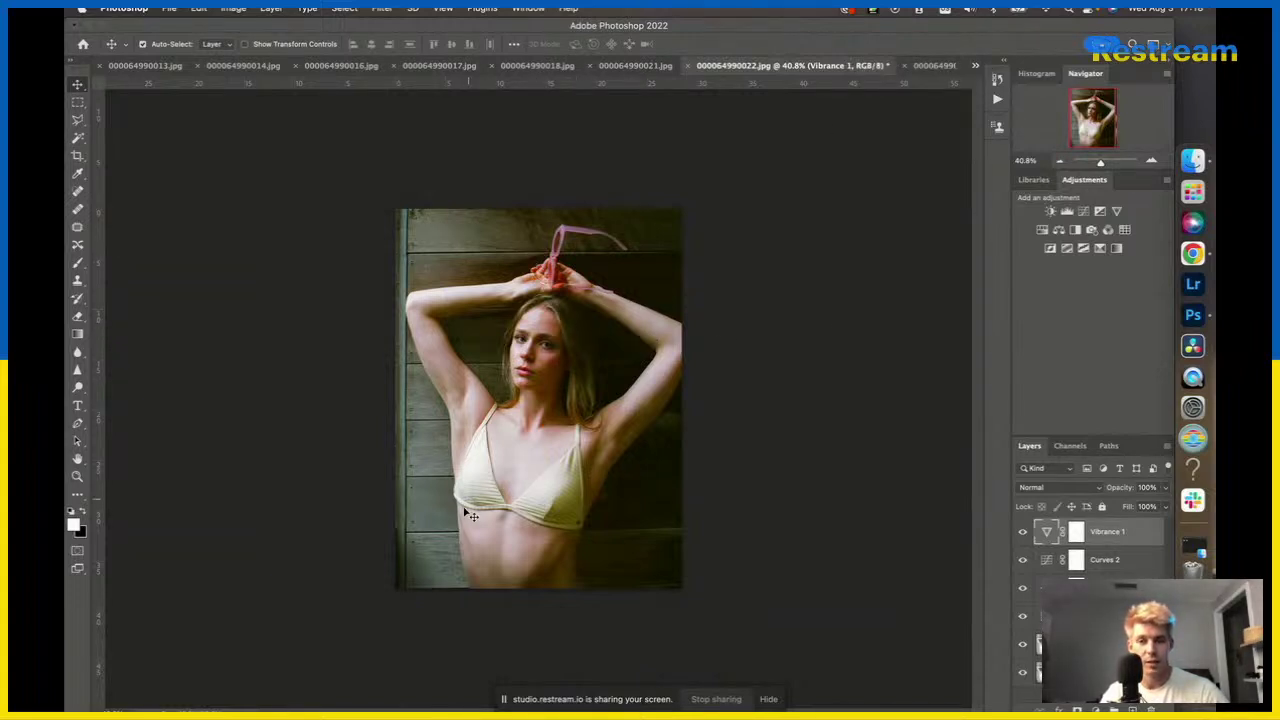
# Duplicate the Background layer of 000064990023.jpg and straighten the copy with Camera Raw's Auto Upright perspective correction.
pyautogui.click(933, 66)
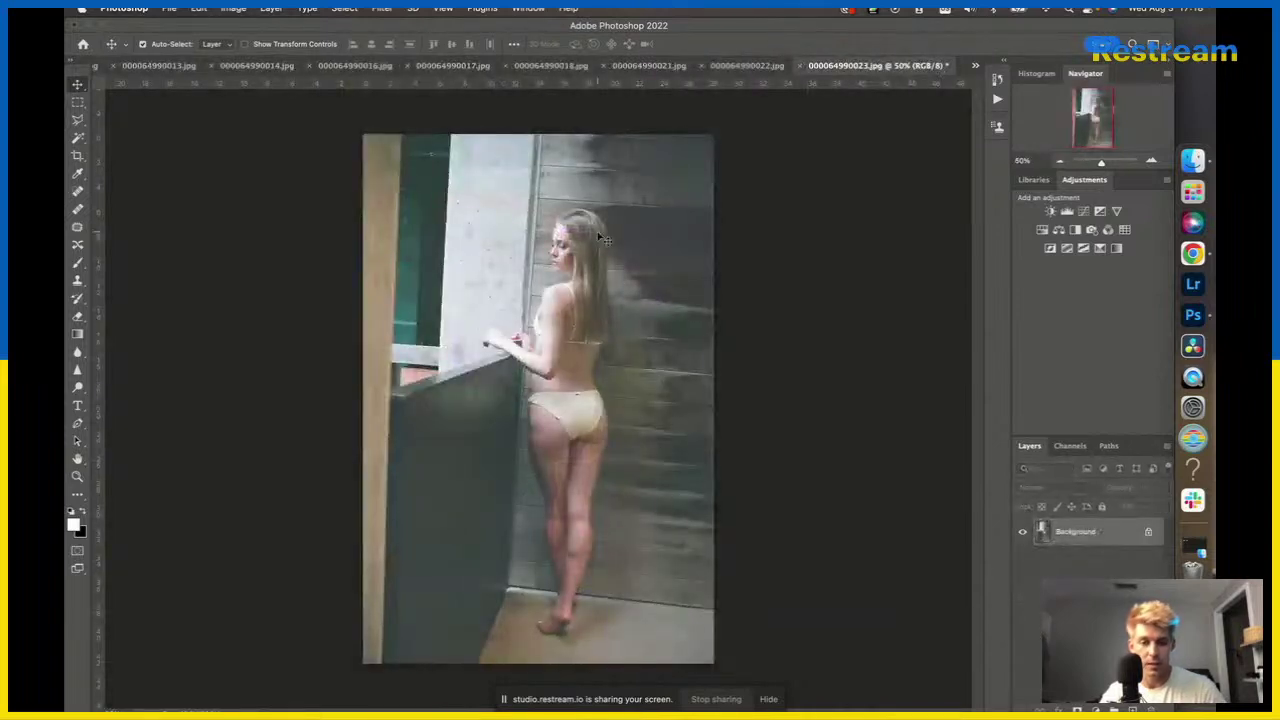
pyautogui.press('super+j')
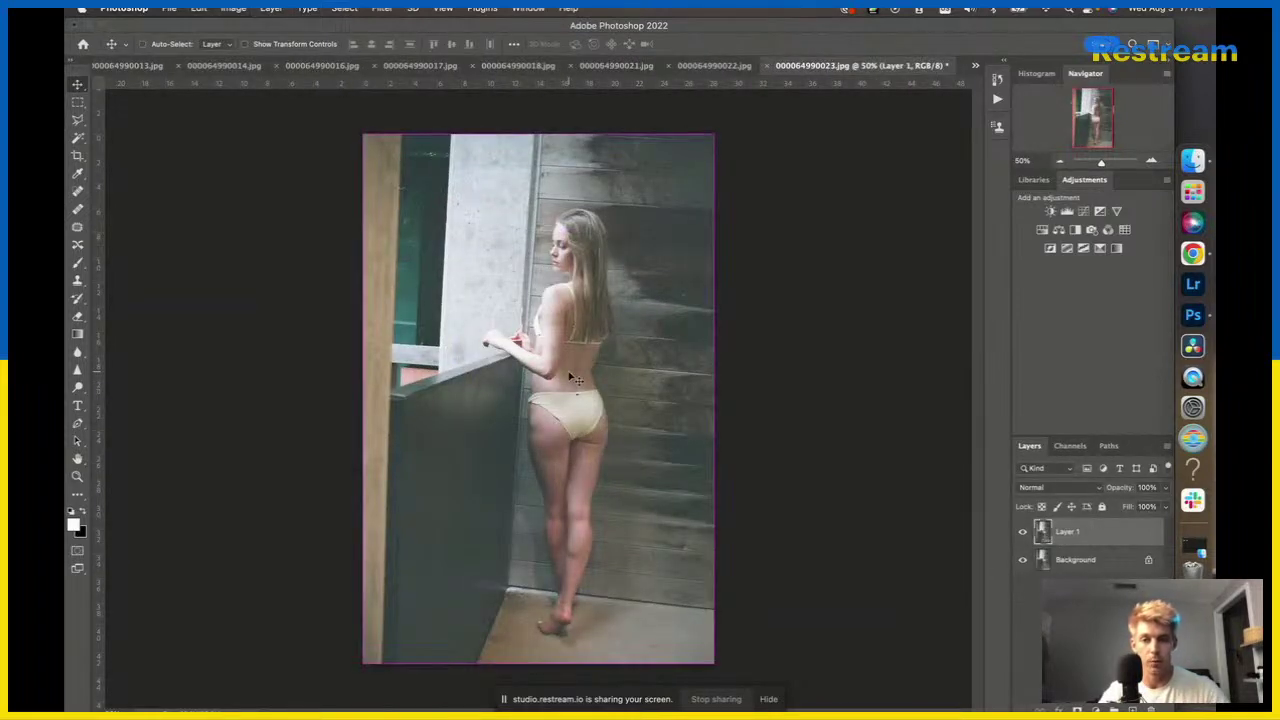
pyautogui.press('shift+super+a')
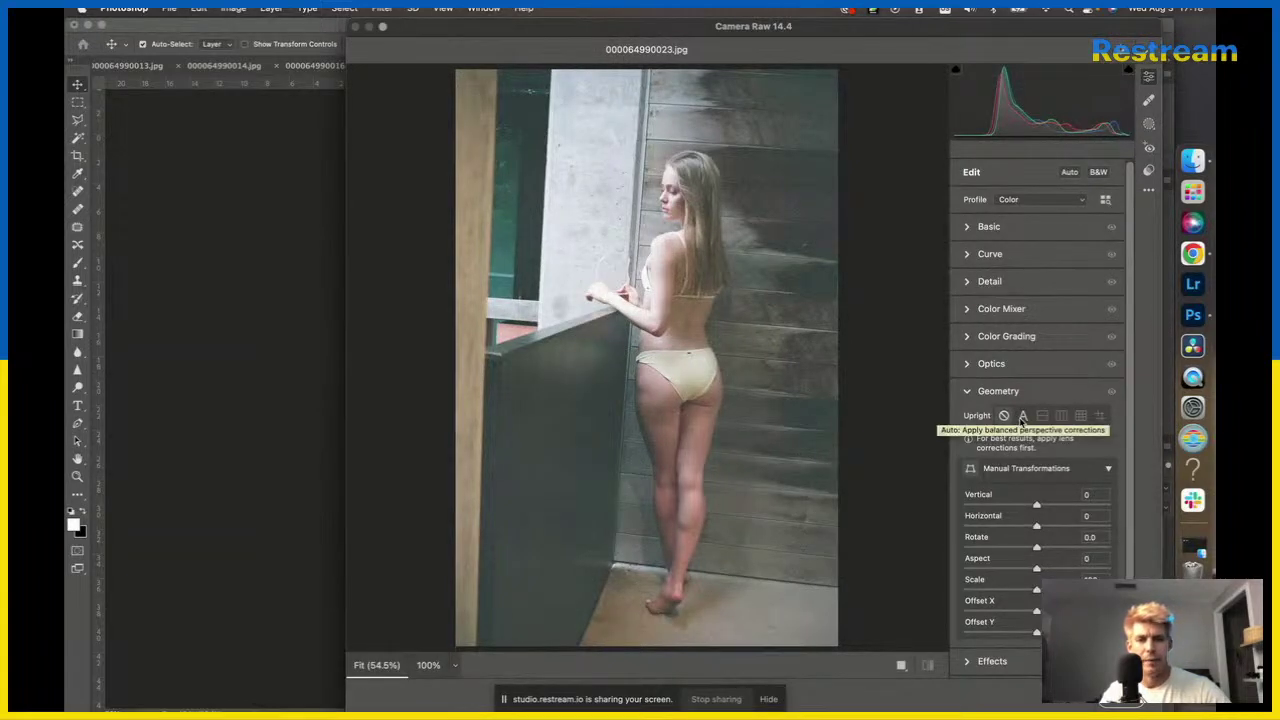
pyautogui.click(1022, 416)
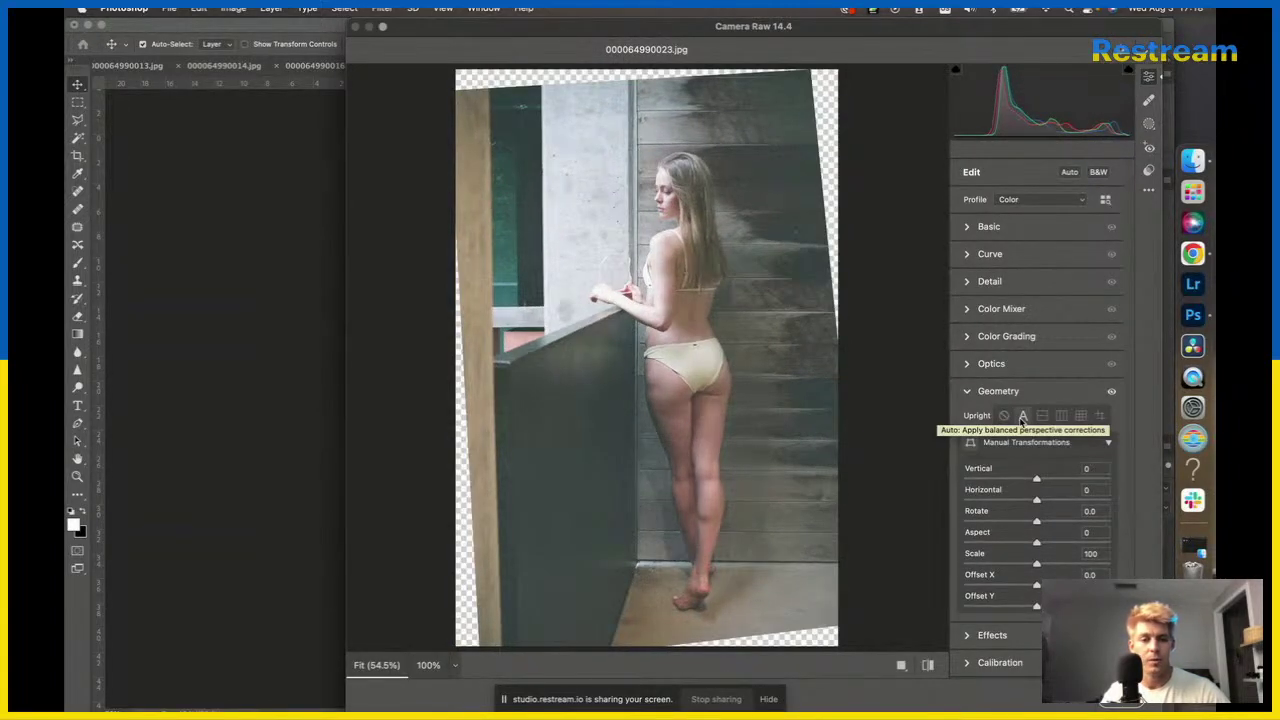
pyautogui.press('Return')
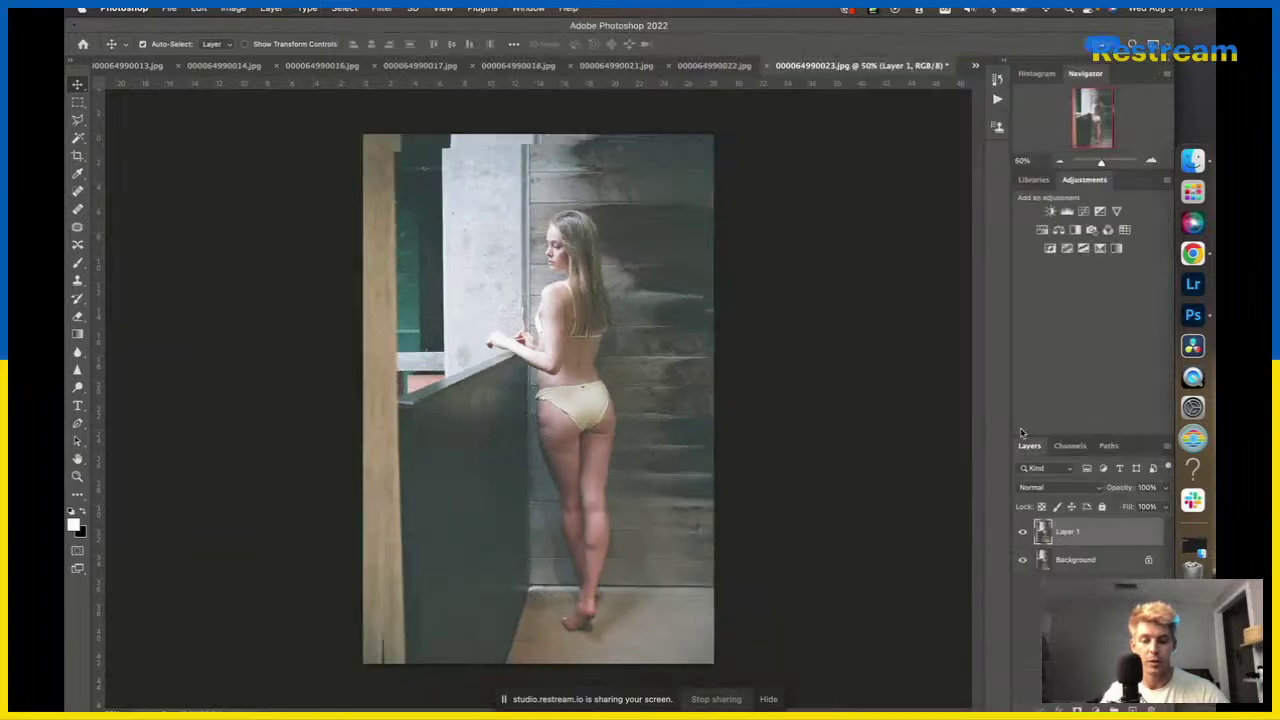
# Hide the original Background layer and crop the photo on all sides to cut off the transparent edges.
pyautogui.press('c')
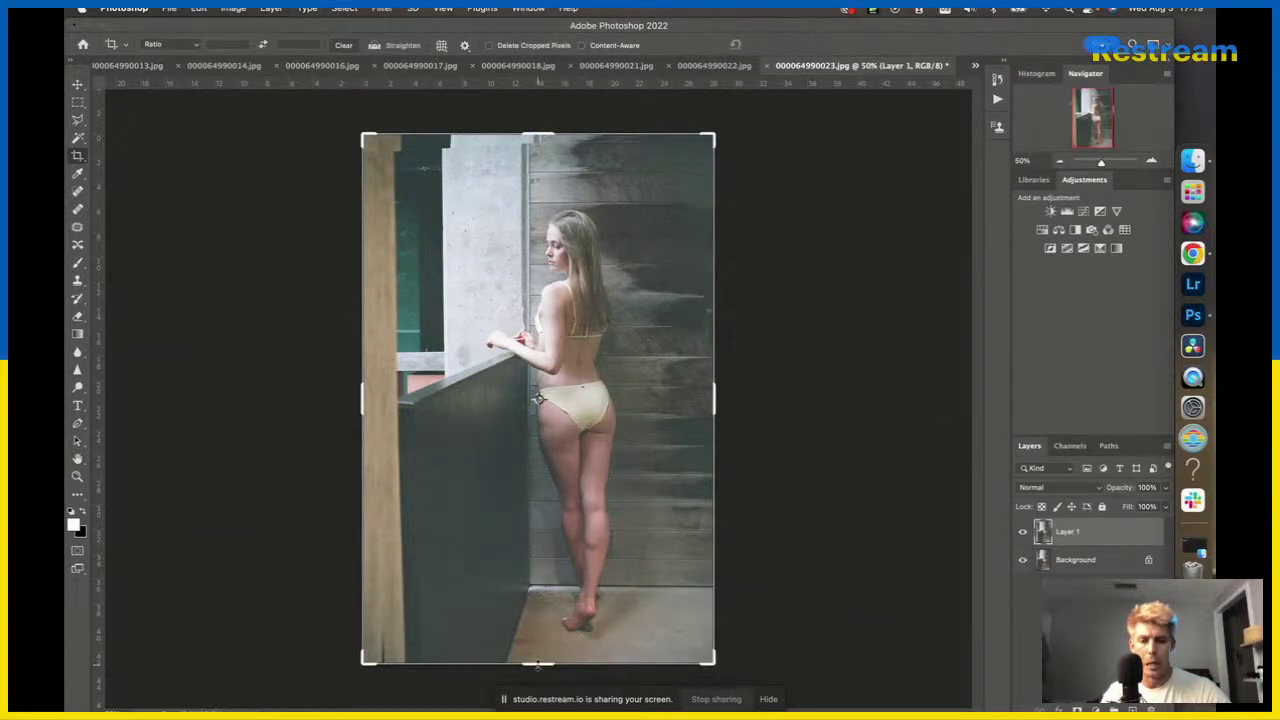
pyautogui.click(1023, 562)
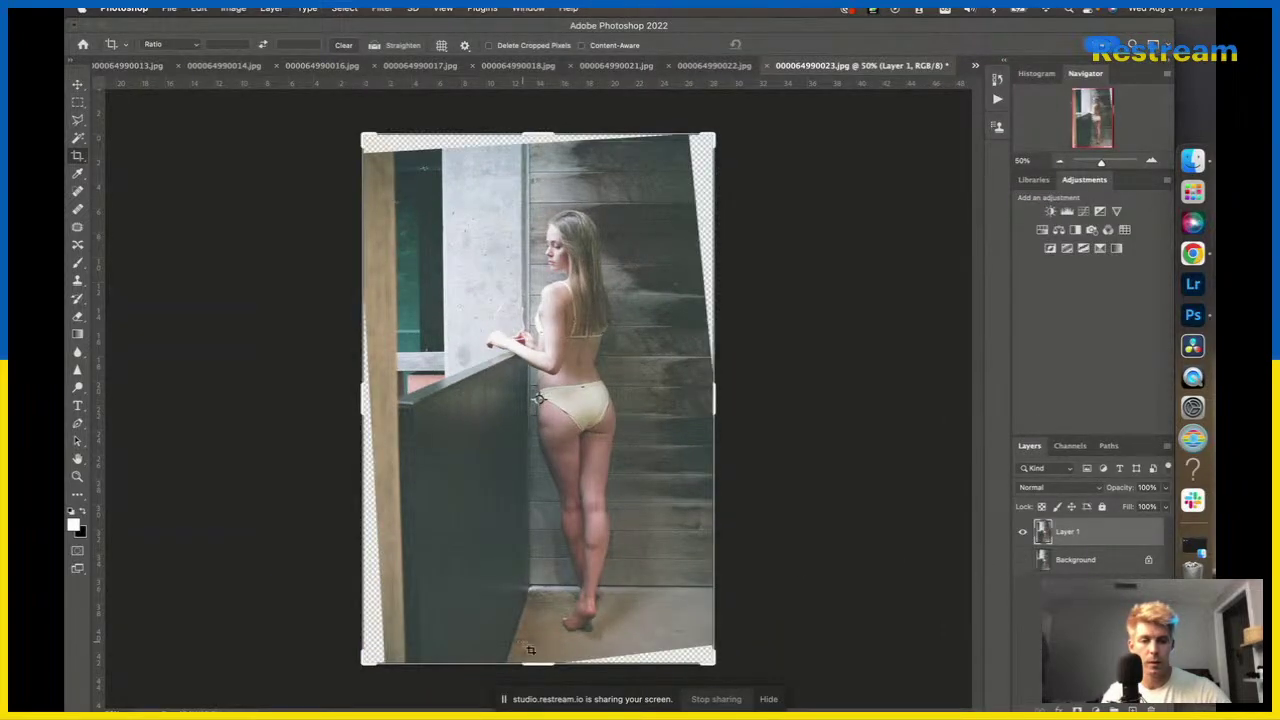
pyautogui.moveTo(535, 664); pyautogui.dragTo(539, 651)
pyautogui.moveTo(358, 388); pyautogui.dragTo(373, 392)
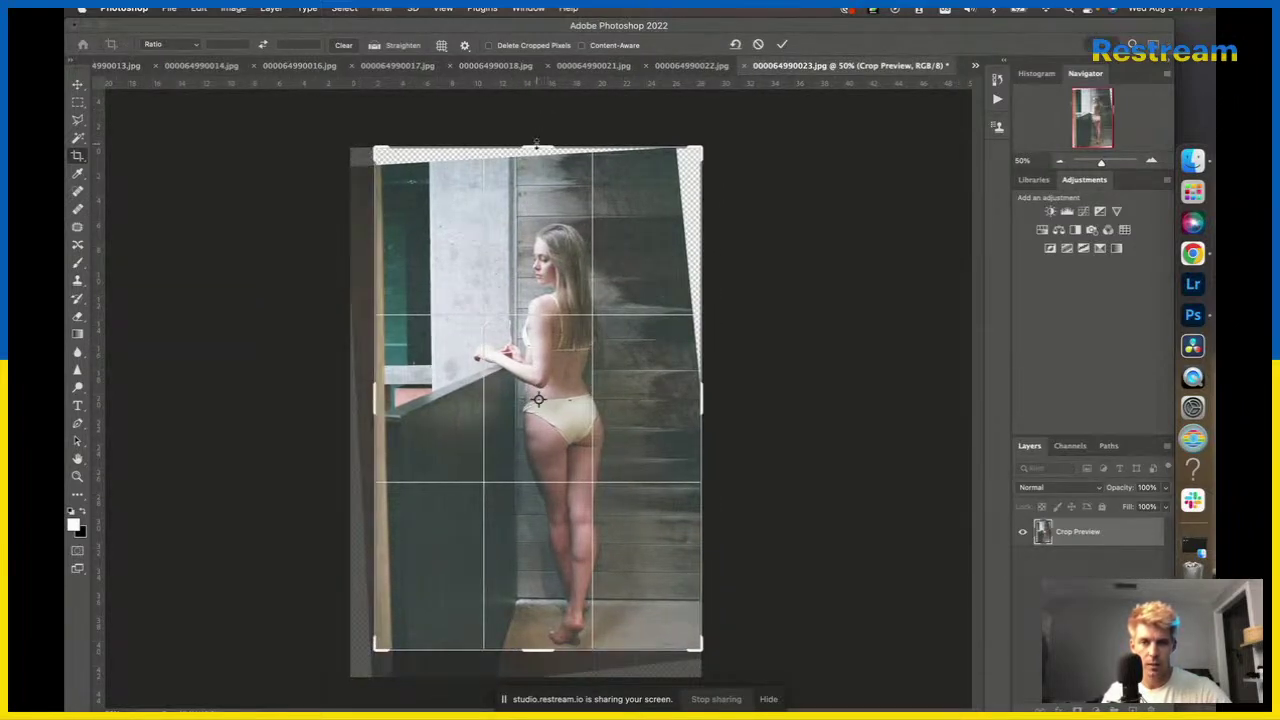
pyautogui.moveTo(537, 143); pyautogui.dragTo(540, 162)
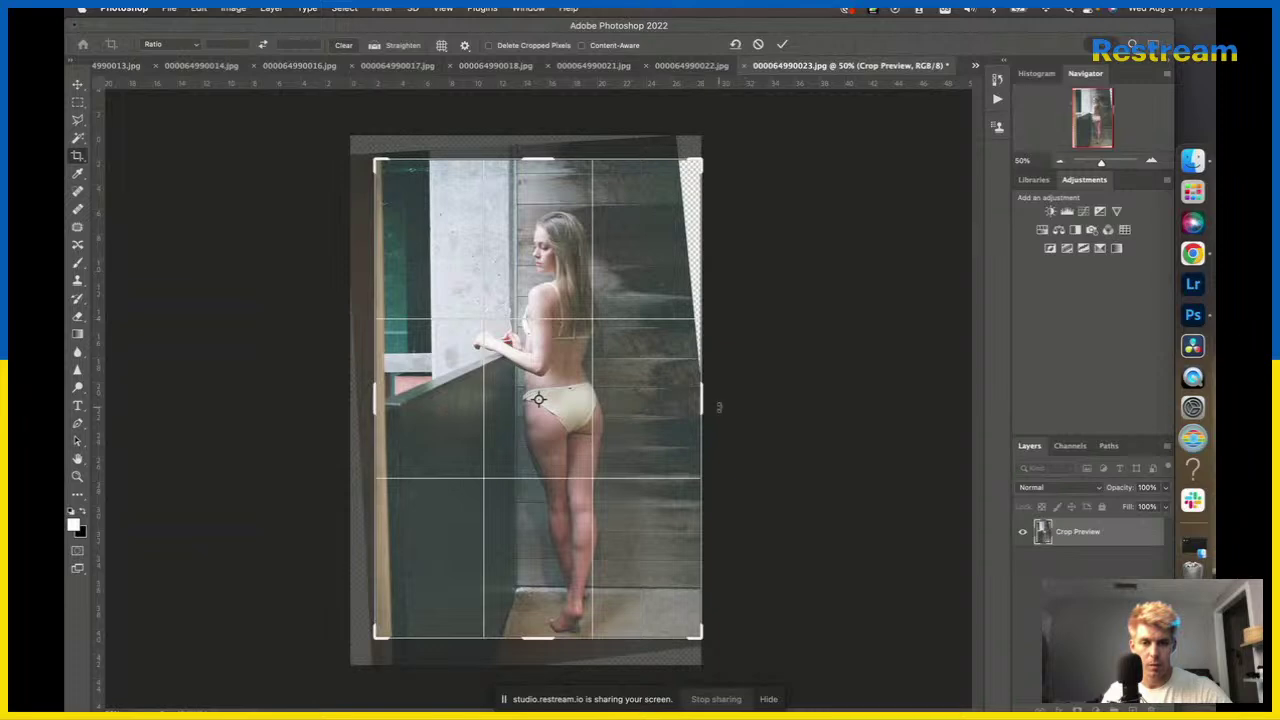
pyautogui.moveTo(718, 406); pyautogui.dragTo(685, 401)
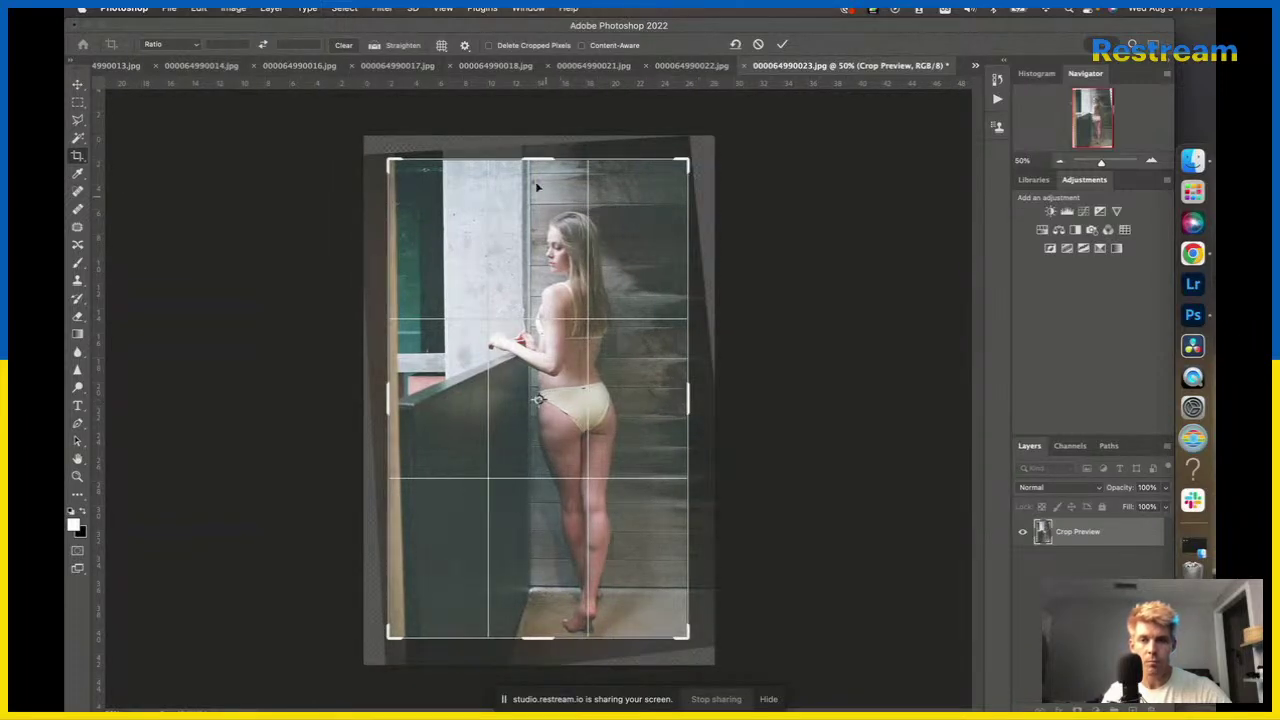
pyautogui.moveTo(523, 152); pyautogui.dragTo(525, 140)
pyautogui.press('v')
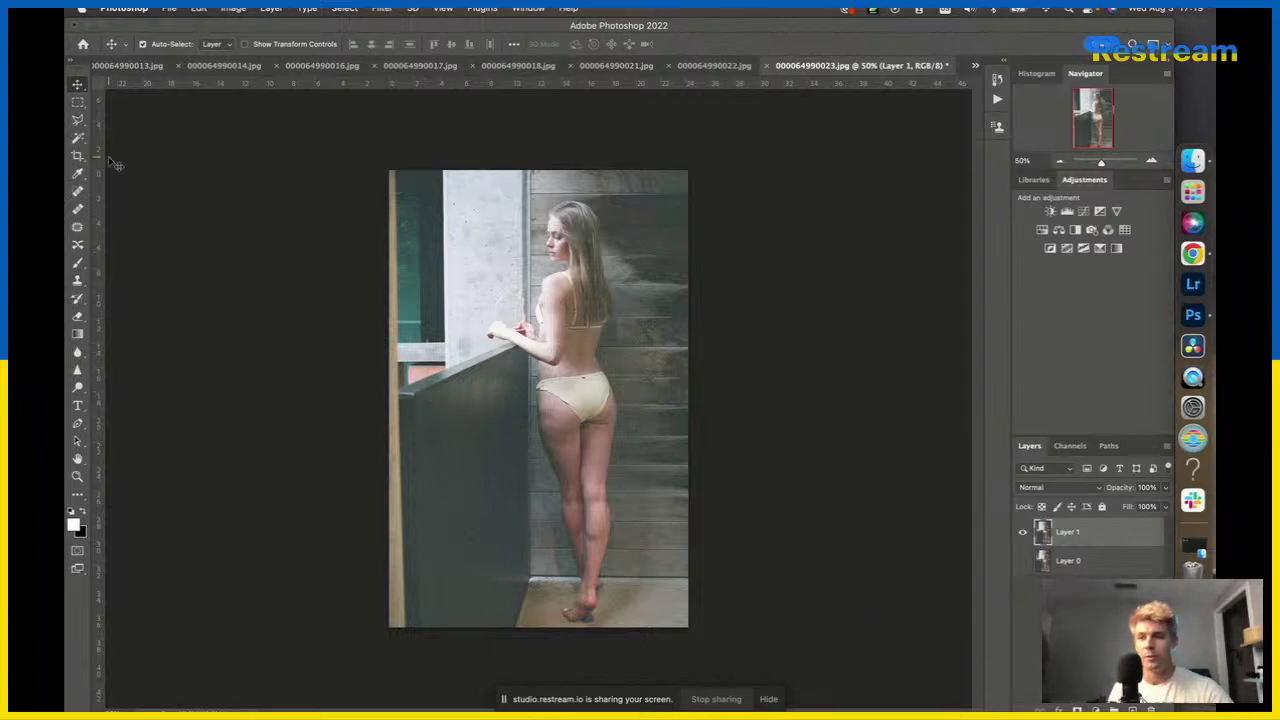
# Cover the tan strip running down the photo's left edge using the Clone Stamp with a 90 px brush.
pyautogui.click(79, 281)
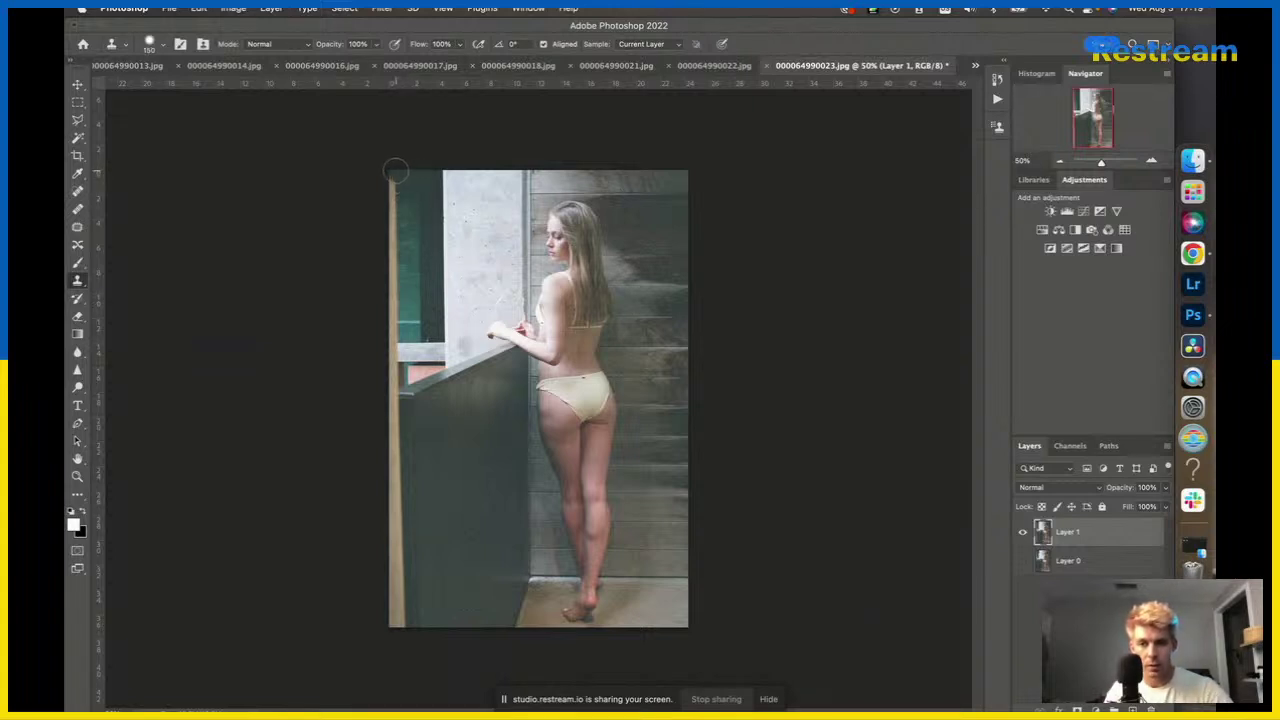
pyautogui.moveTo(396, 172); pyautogui.dragTo(396, 310)
pyautogui.press('super+z')
pyautogui.press('[')
pyautogui.press('[')
pyautogui.press('[')
pyautogui.press('[')
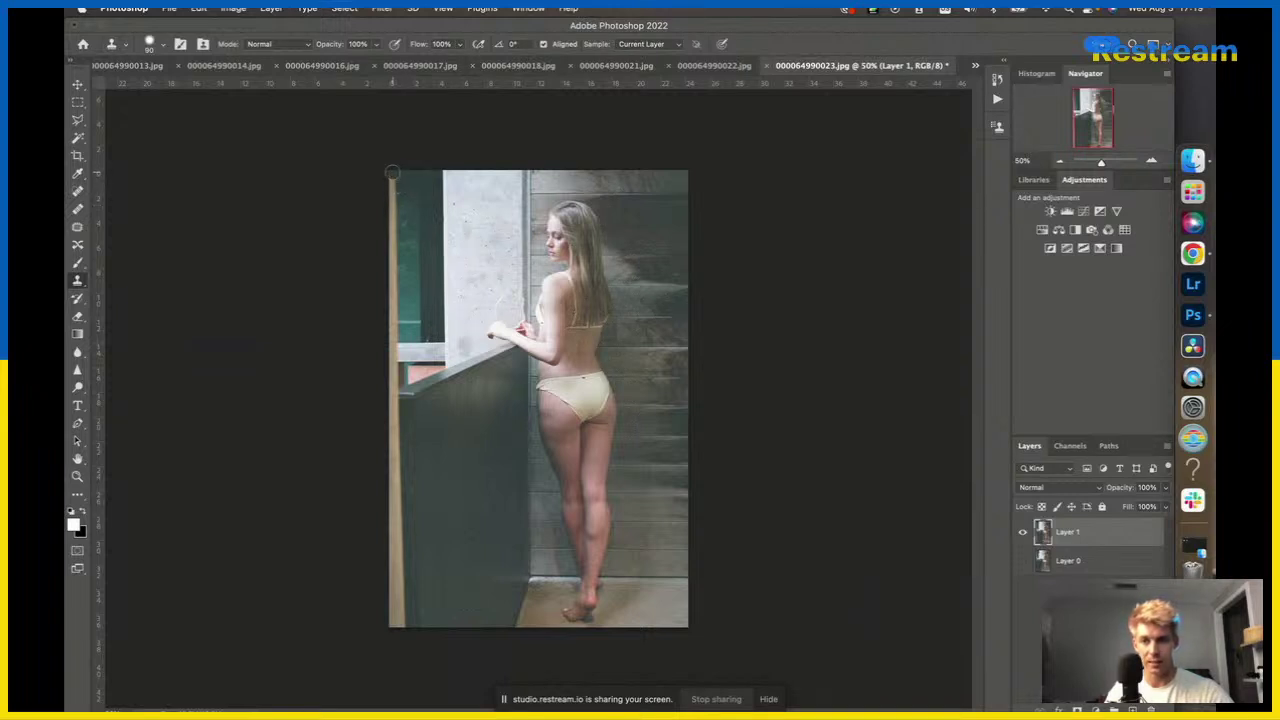
pyautogui.moveTo(394, 173)
pyautogui.mouseDown()
pyautogui.moveTo(395, 327)
pyautogui.moveTo(406, 326)
pyautogui.moveTo(414, 373)
pyautogui.moveTo(396, 399)
pyautogui.moveTo(400, 510)
pyautogui.moveTo(391, 460)
pyautogui.moveTo(403, 626)
pyautogui.mouseUp()
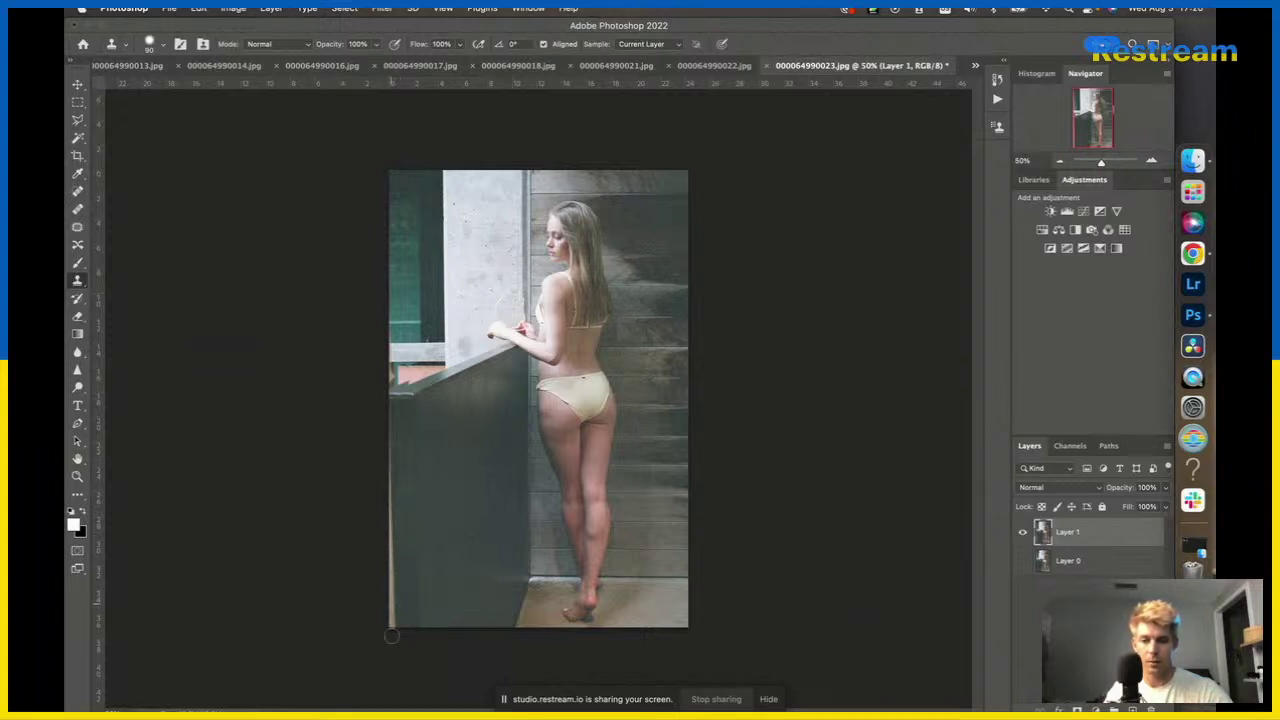
# Clone over the tan remnants beside the white rail and the dark seam in the pink panel with a 50 px brush.
pyautogui.press('super+equal')
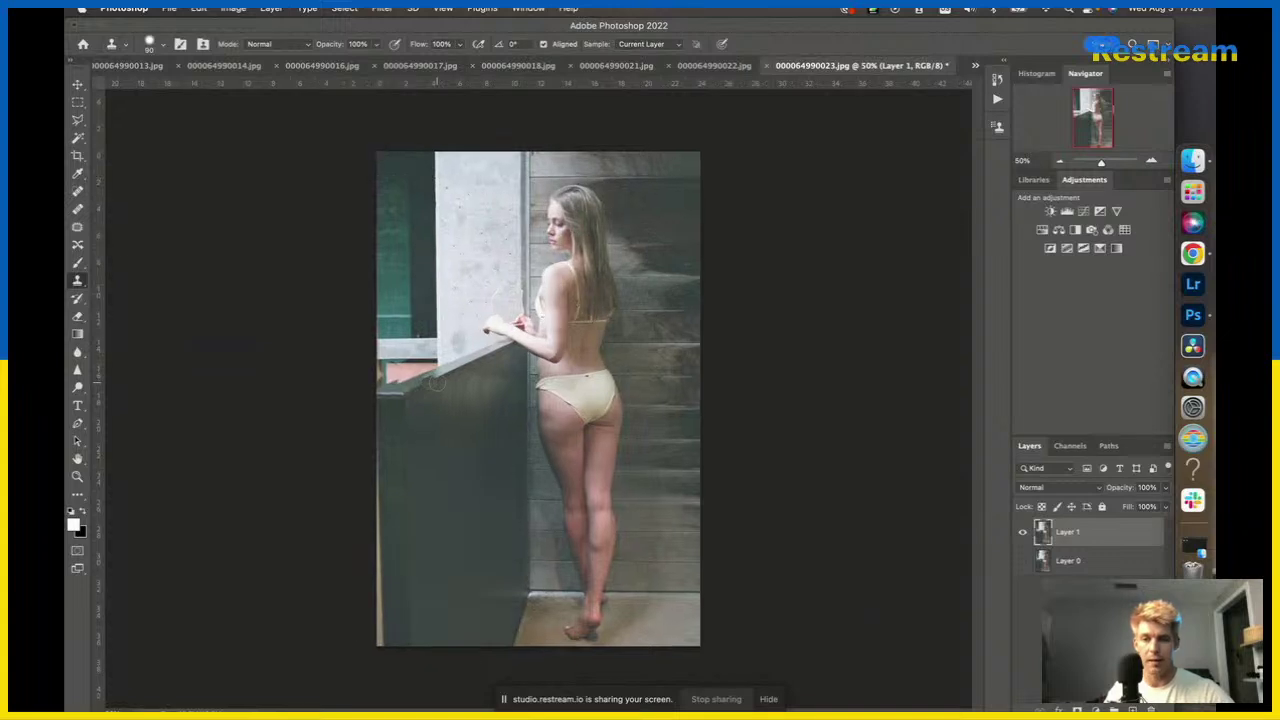
pyautogui.scroll(5, 436, 382)
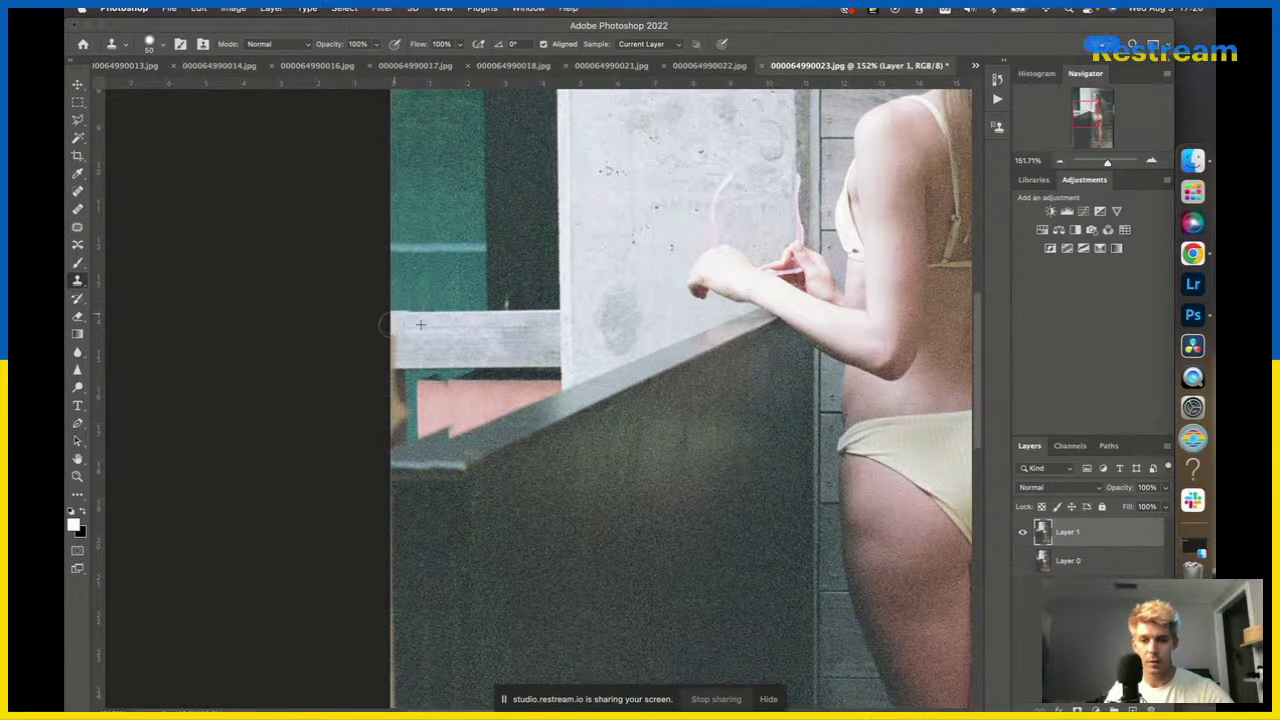
pyautogui.moveTo(386, 325); pyautogui.dragTo(390, 435)
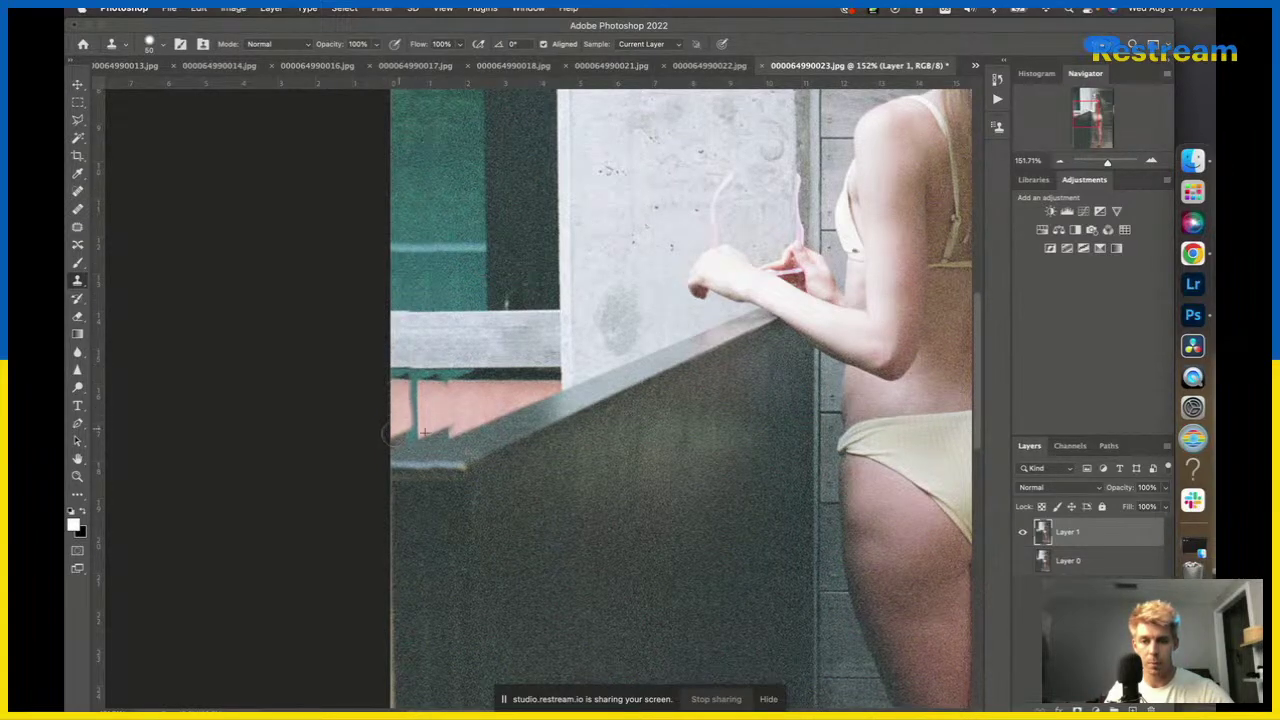
pyautogui.keyDown('alt'); pyautogui.click(494, 399); pyautogui.keyUp('alt')
pyautogui.click(447, 393)
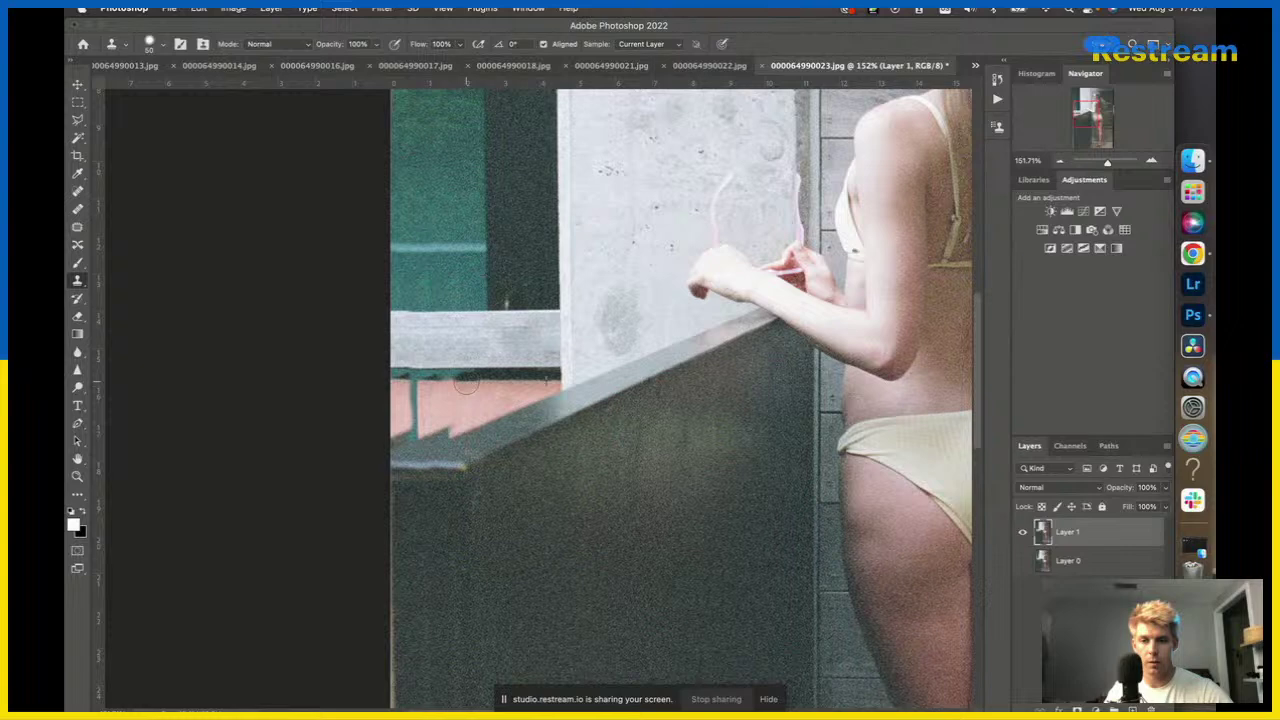
pyautogui.moveTo(467, 378)
pyautogui.mouseDown()
pyautogui.moveTo(399, 371)
pyautogui.moveTo(426, 396)
pyautogui.moveTo(405, 420)
pyautogui.mouseUp()
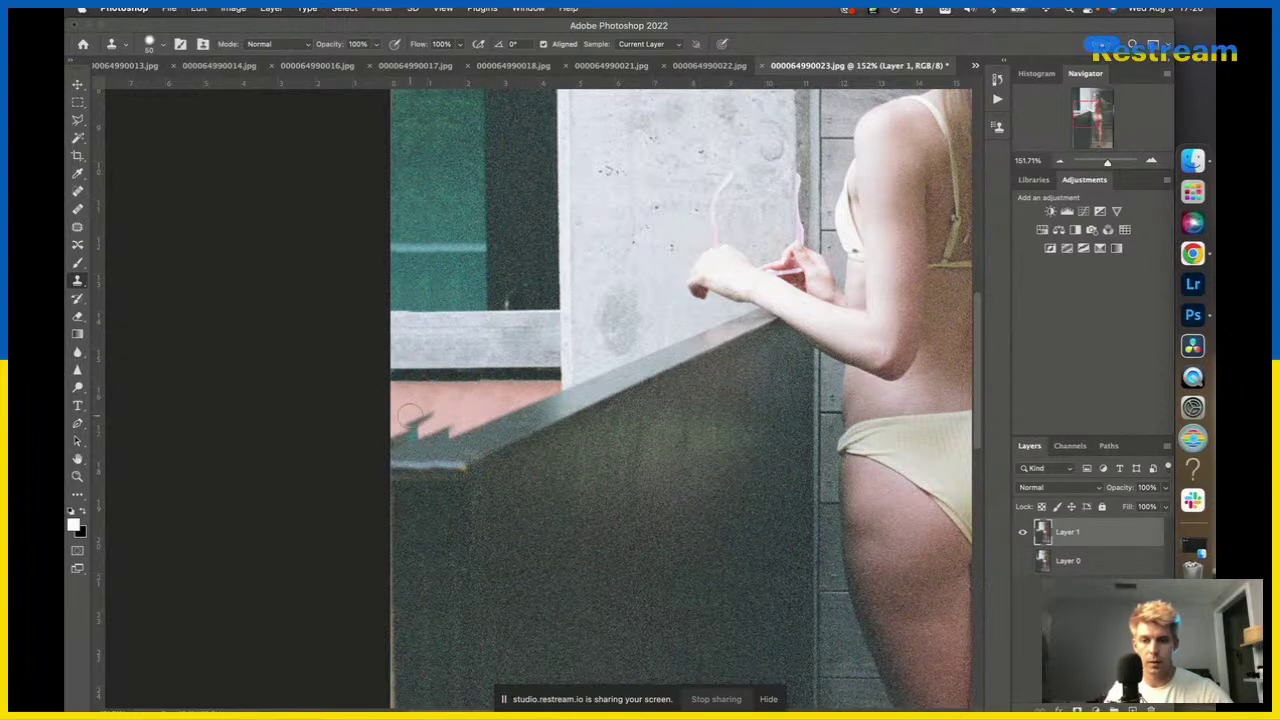
# Clone pink panel and ledge texture over the jagged boundary where the panel meets the dark wall's ledge.
pyautogui.keyDown('alt'); pyautogui.click(485, 404); pyautogui.keyUp('alt')
pyautogui.moveTo(455, 407)
pyautogui.mouseDown()
pyautogui.moveTo(399, 424)
pyautogui.moveTo(453, 414)
pyautogui.moveTo(395, 440)
pyautogui.mouseUp()
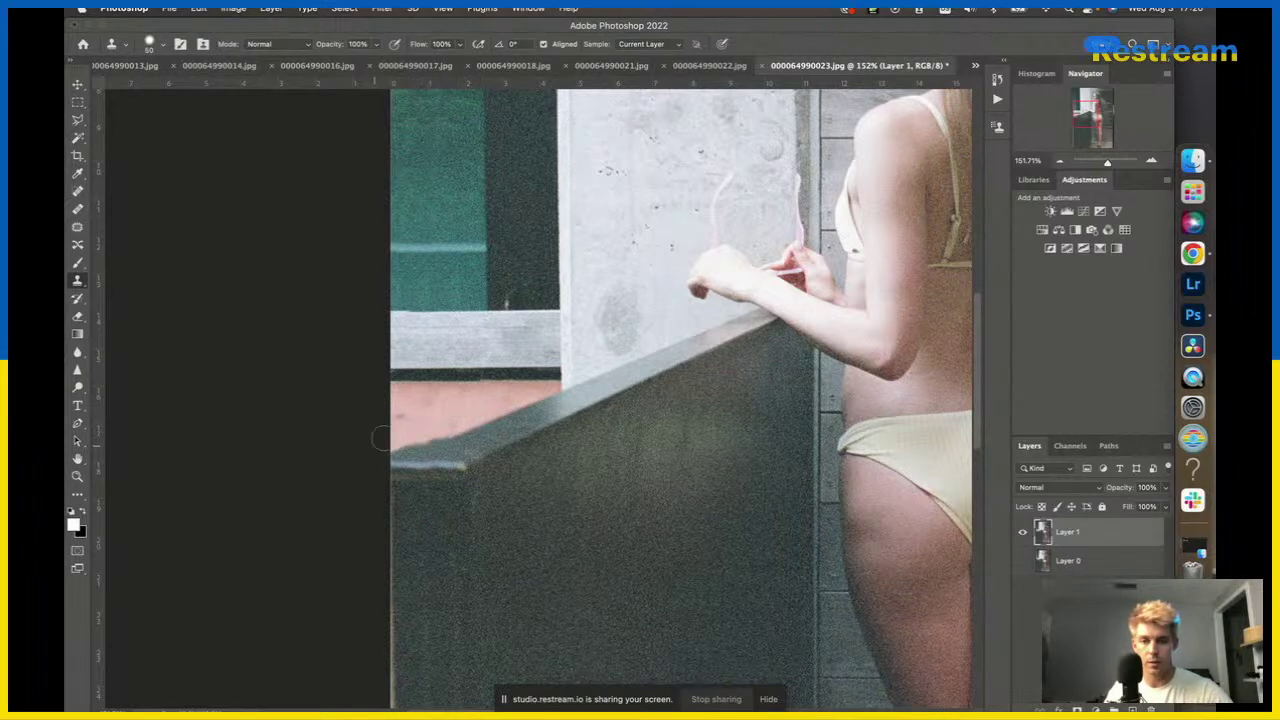
pyautogui.moveTo(455, 404); pyautogui.dragTo(392, 437)
pyautogui.moveTo(444, 427)
pyautogui.mouseDown()
pyautogui.moveTo(379, 455)
pyautogui.moveTo(402, 415)
pyautogui.mouseUp()
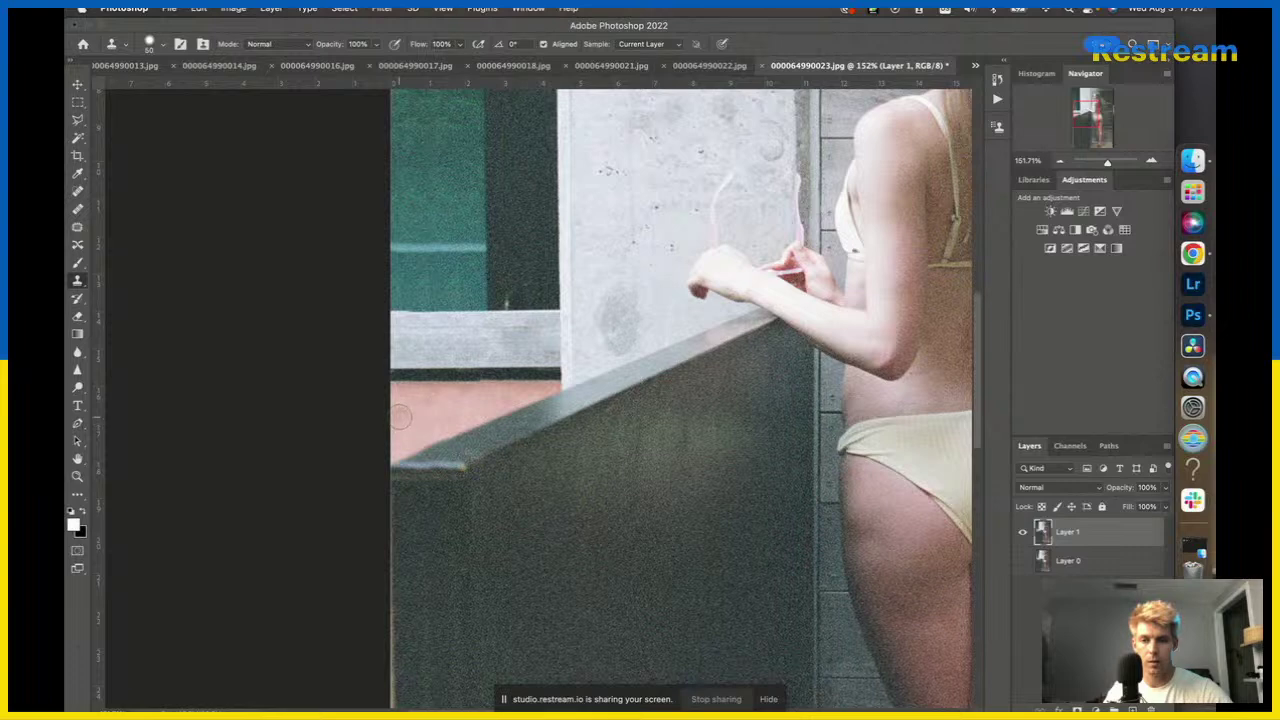
# Clone dark wall texture over the remaining tan sliver along the left edge below the ledge, down to the bottom corner.
pyautogui.scroll(-4, 402, 414)
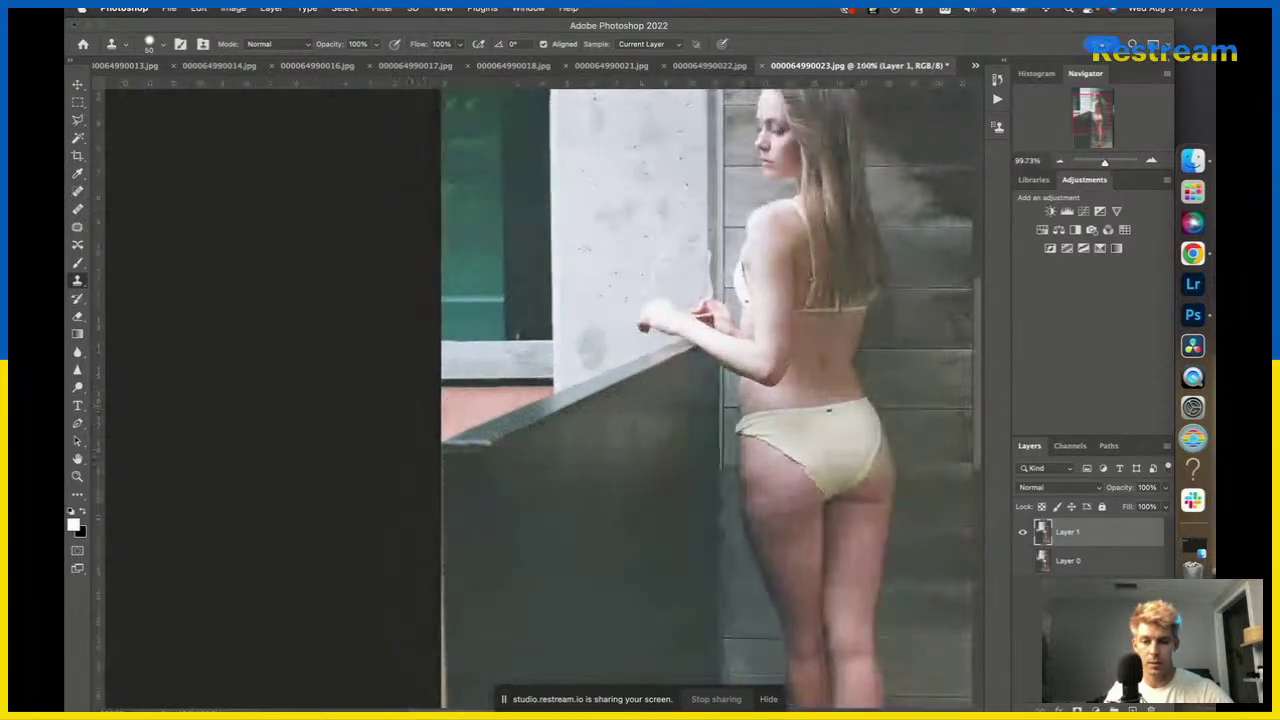
pyautogui.scroll(-3, 412, 493)
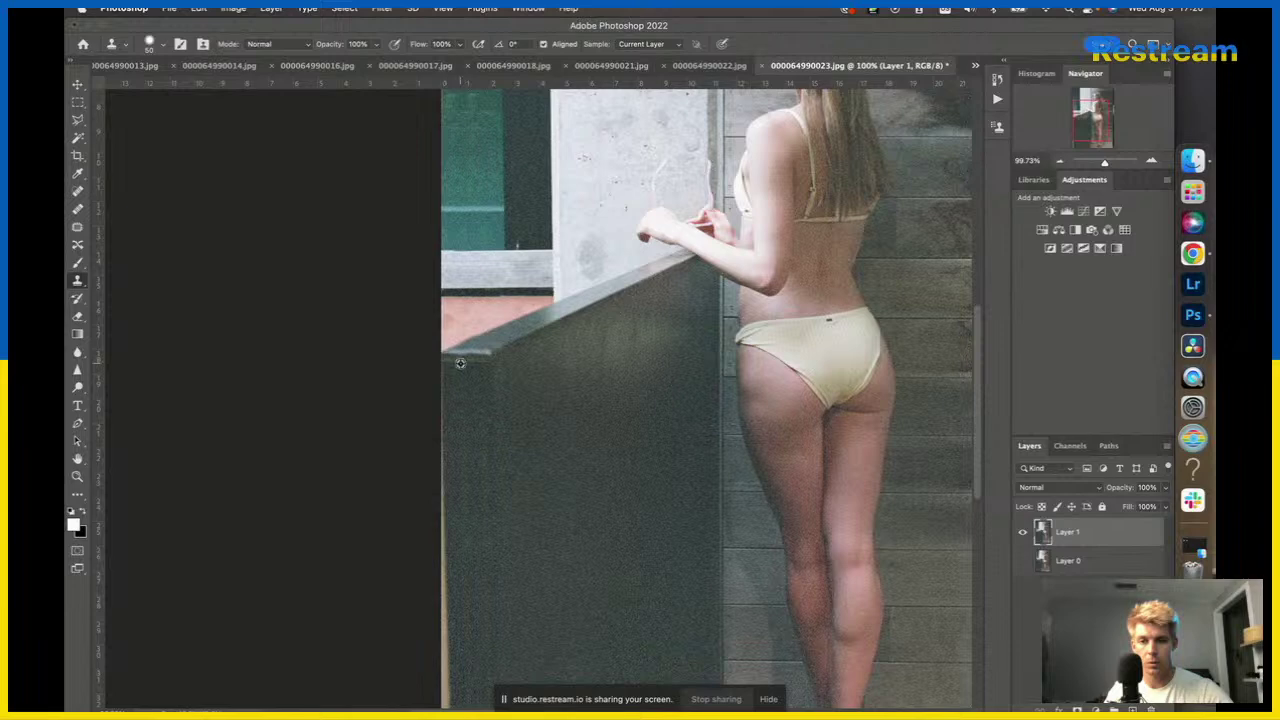
pyautogui.moveTo(444, 368); pyautogui.dragTo(438, 580)
pyautogui.scroll(-5, 438, 580)
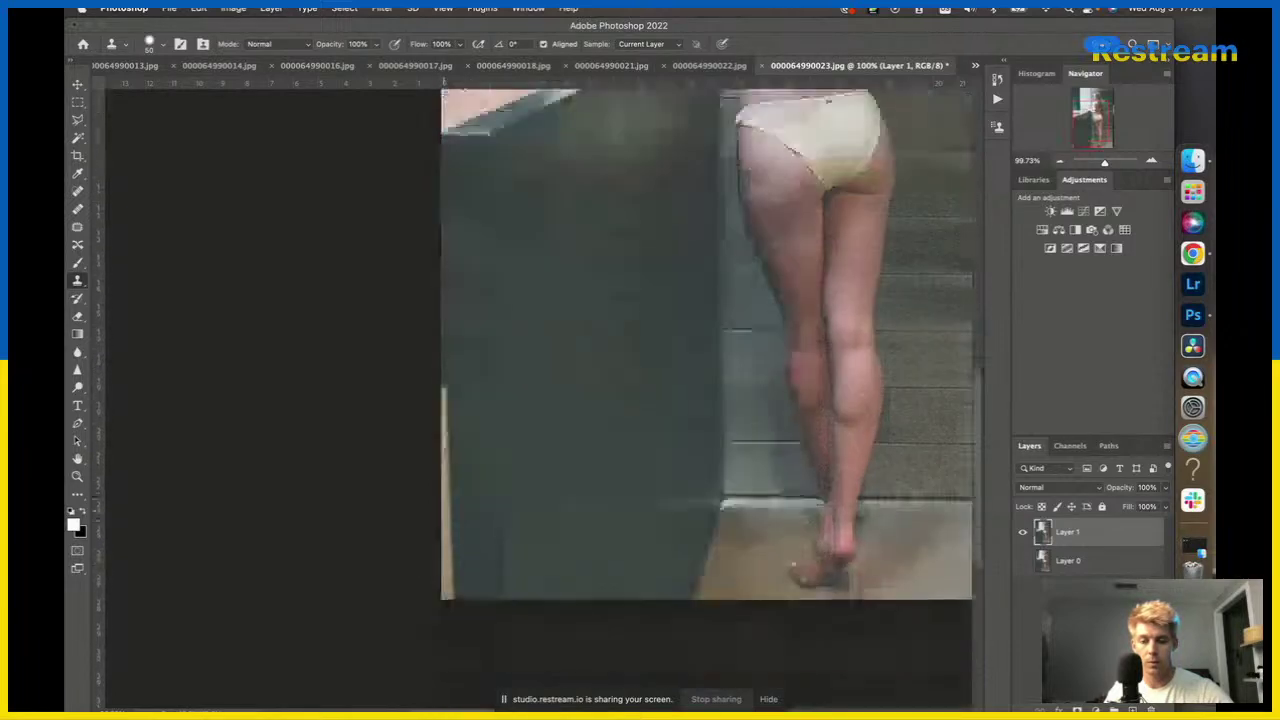
pyautogui.scroll(-1, 444, 497)
pyautogui.moveTo(438, 350)
pyautogui.mouseDown()
pyautogui.moveTo(449, 567)
pyautogui.moveTo(443, 352)
pyautogui.mouseUp()
pyautogui.press('v')
pyautogui.scroll(-3, 575, 428)
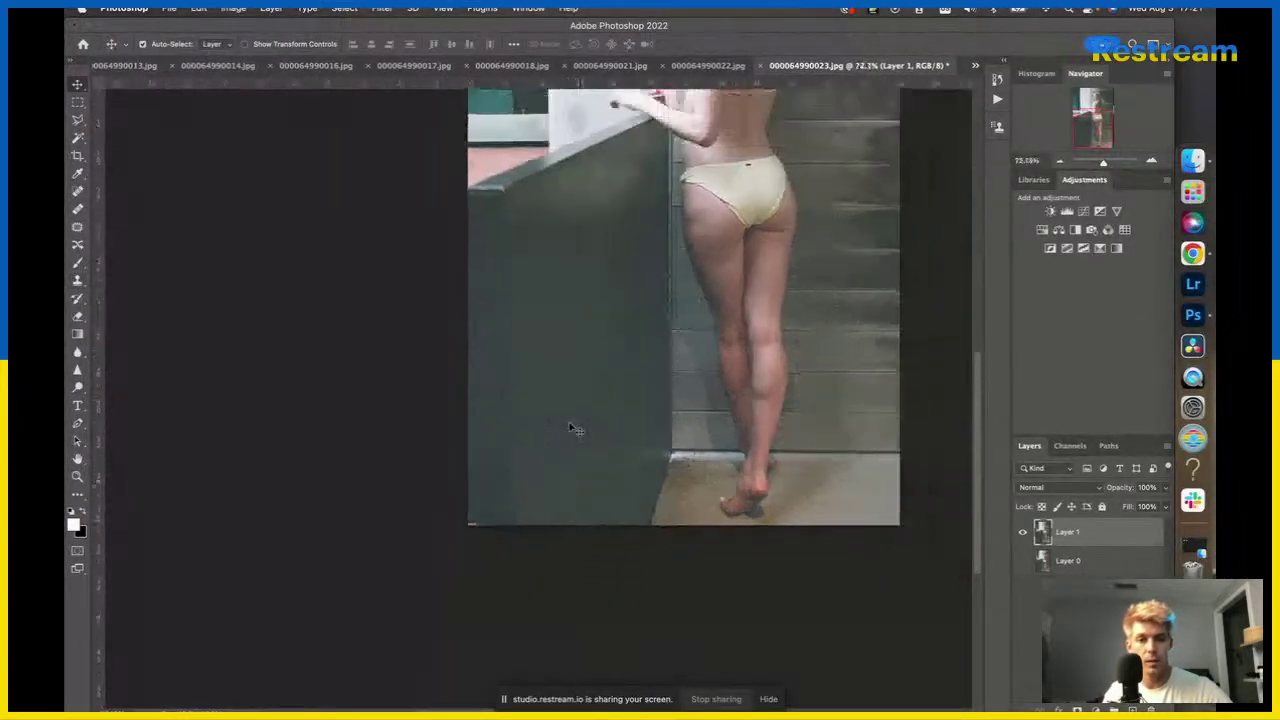
pyautogui.scroll(-2, 575, 428)
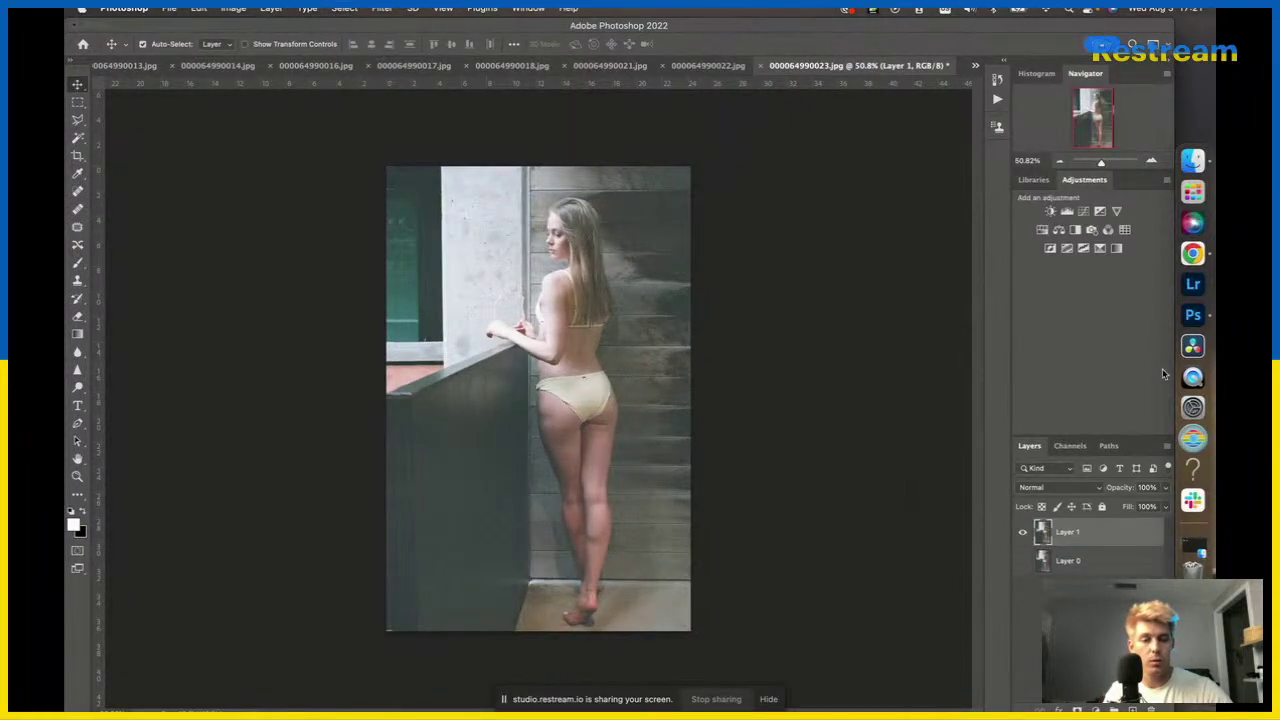
# Add a Curves adjustment layer with the black point at input 28 and an upper point at input 195, output 161.
pyautogui.click(1083, 211)
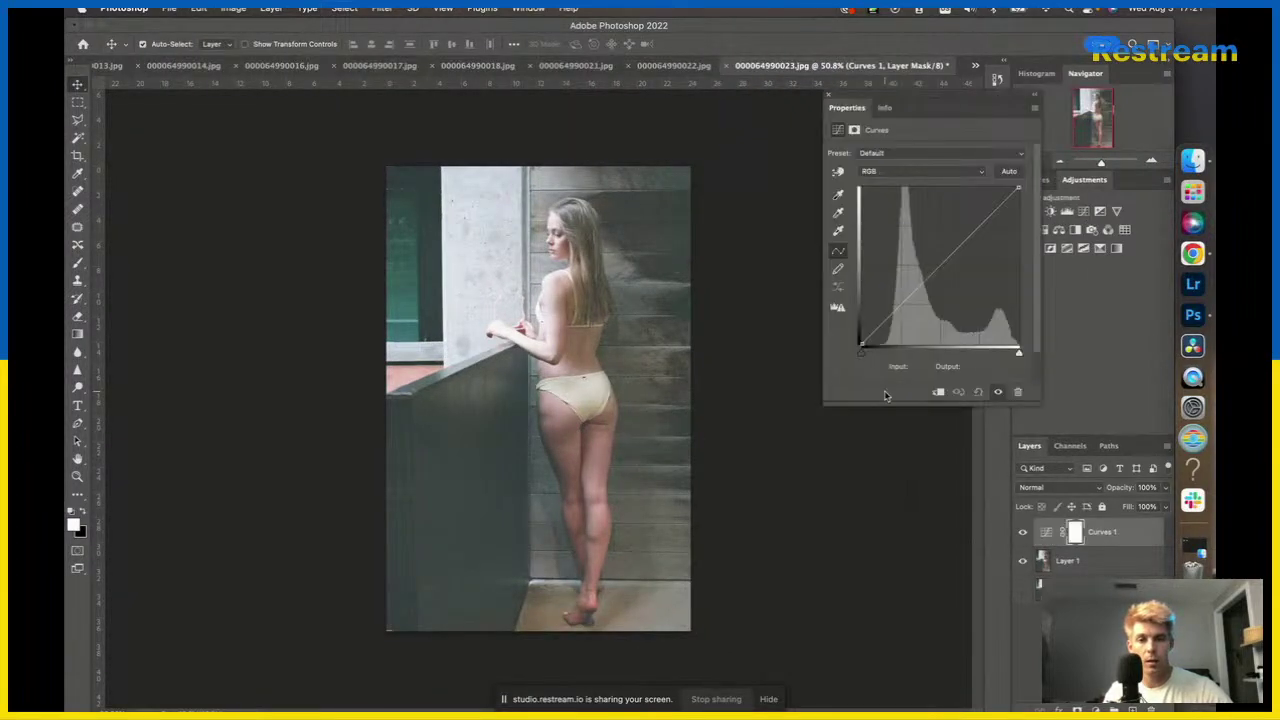
pyautogui.moveTo(860, 344); pyautogui.dragTo(879, 358)
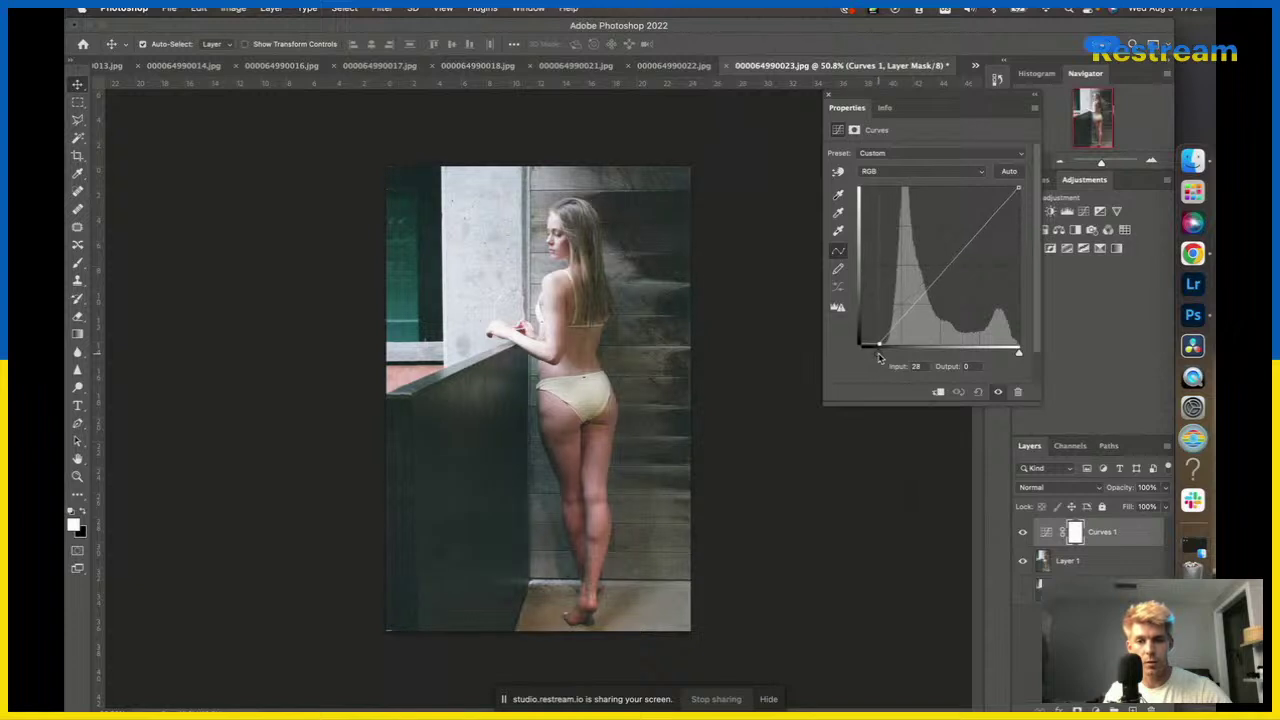
pyautogui.moveTo(979, 229); pyautogui.dragTo(981, 244)
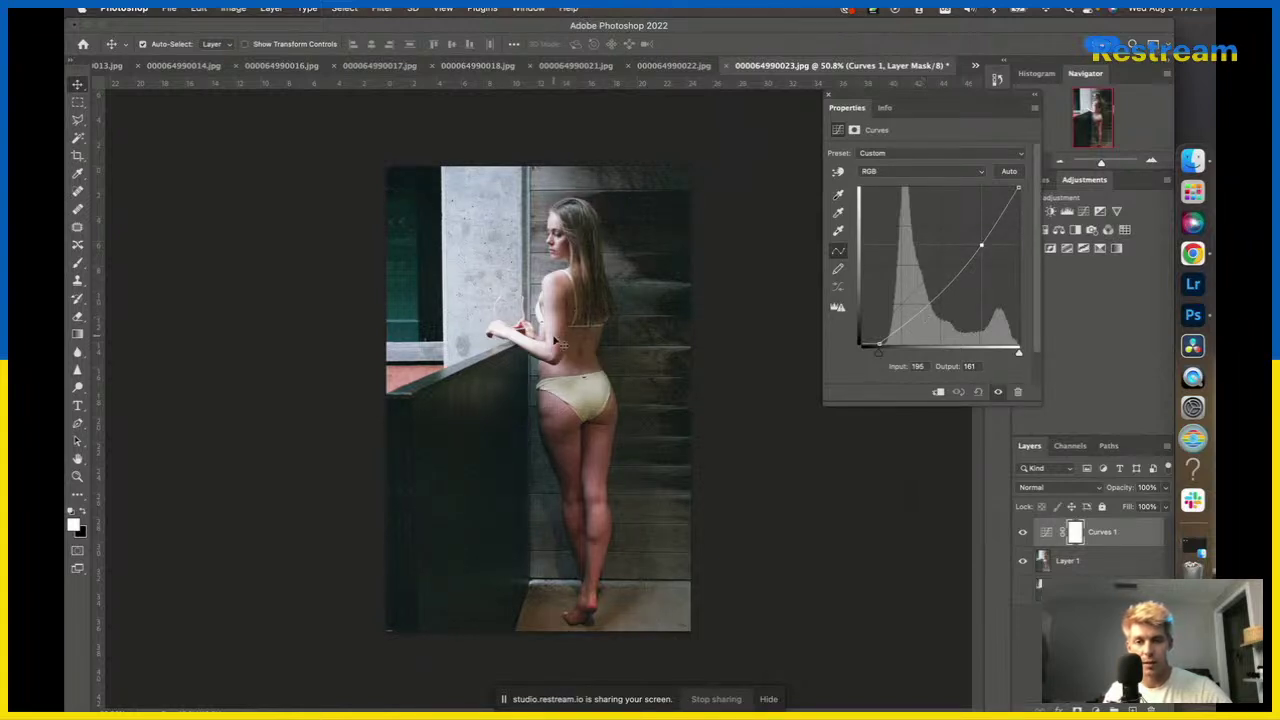
pyautogui.scroll(1, 556, 341)
pyautogui.scroll(2, 556, 341)
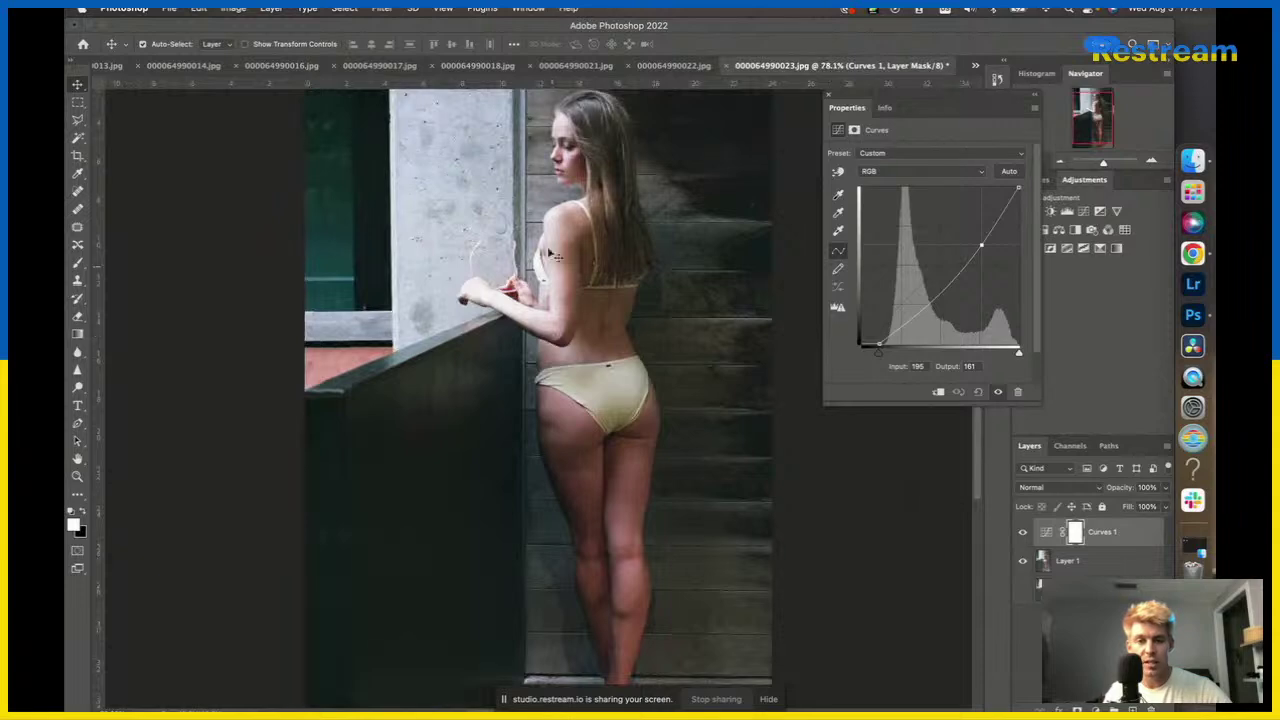
pyautogui.scroll(-3, 578, 226)
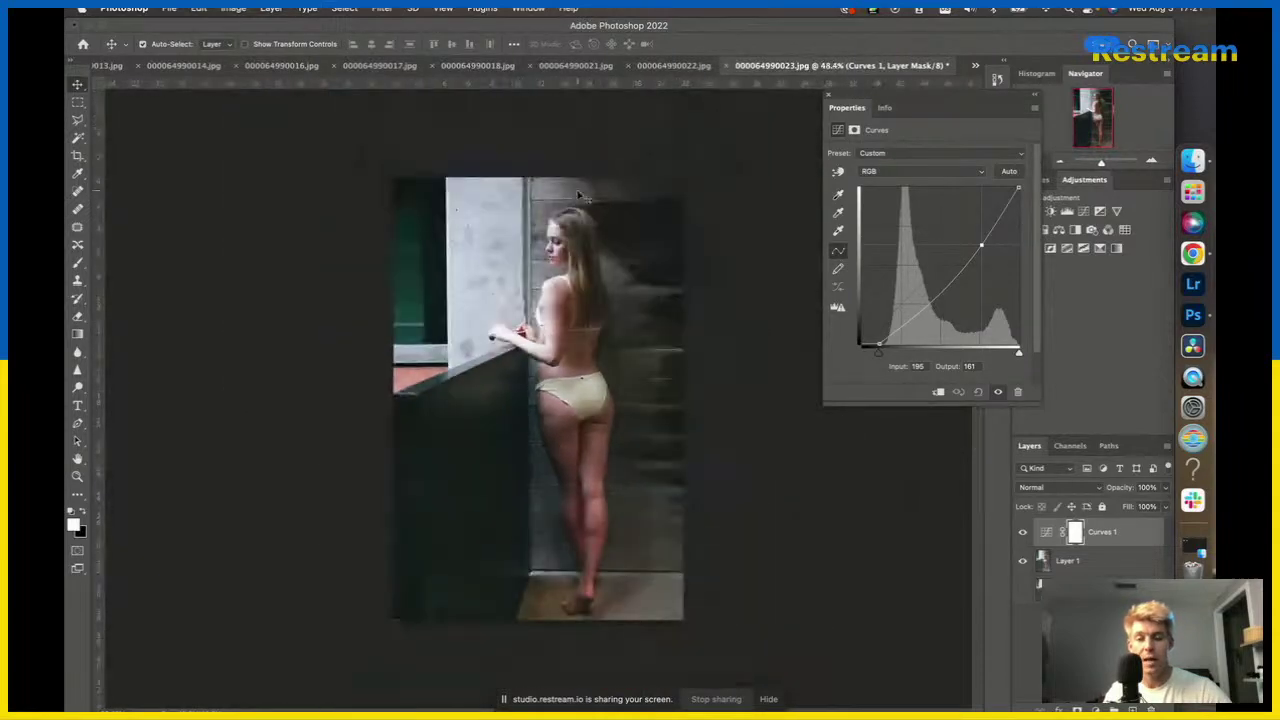
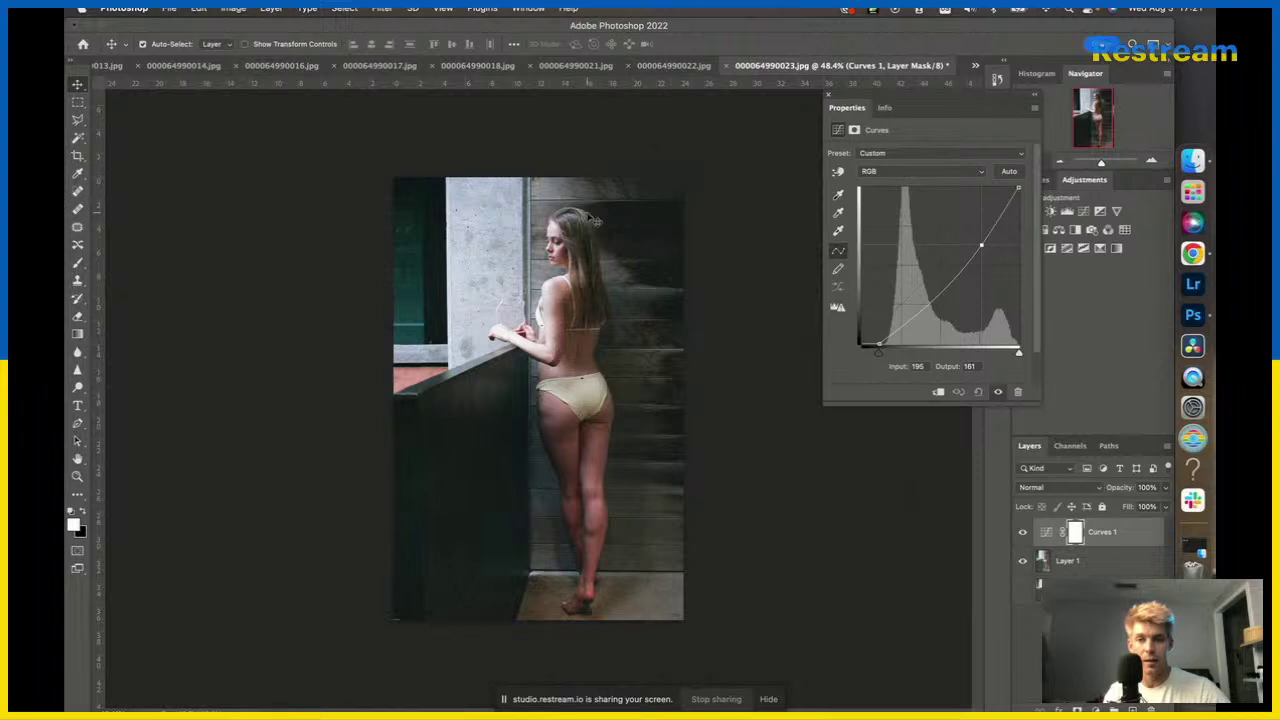
# Try a second Curves layer lifting the midtones to input 121, output 154, and undo it.
pyautogui.click(1084, 212)
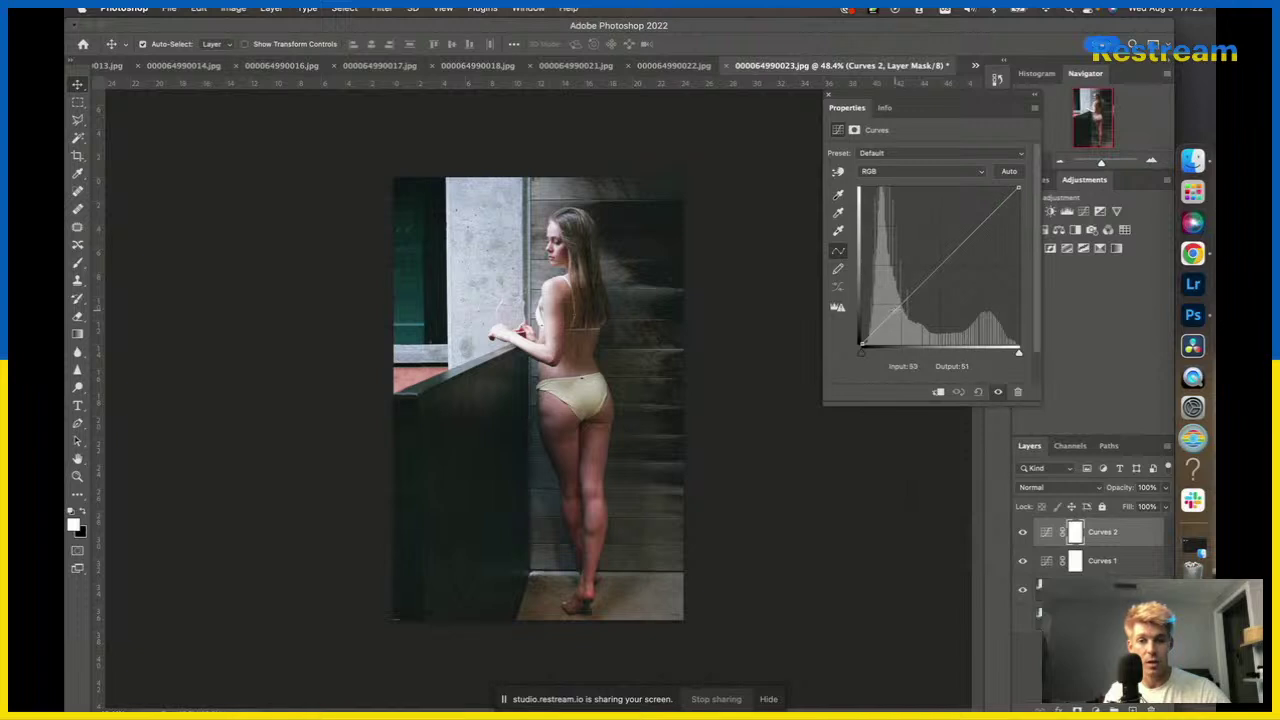
pyautogui.moveTo(882, 312); pyautogui.dragTo(936, 248)
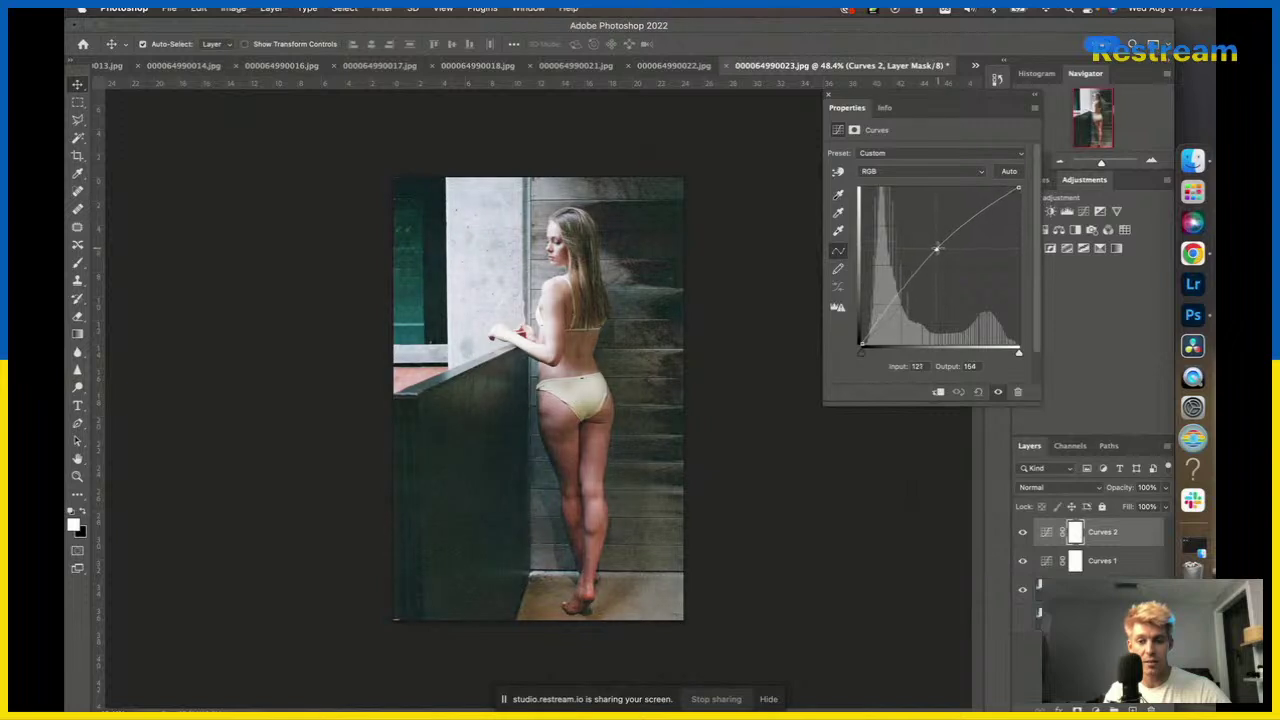
pyautogui.press('super+z')
pyautogui.press('super+z')
pyautogui.press('super+z')
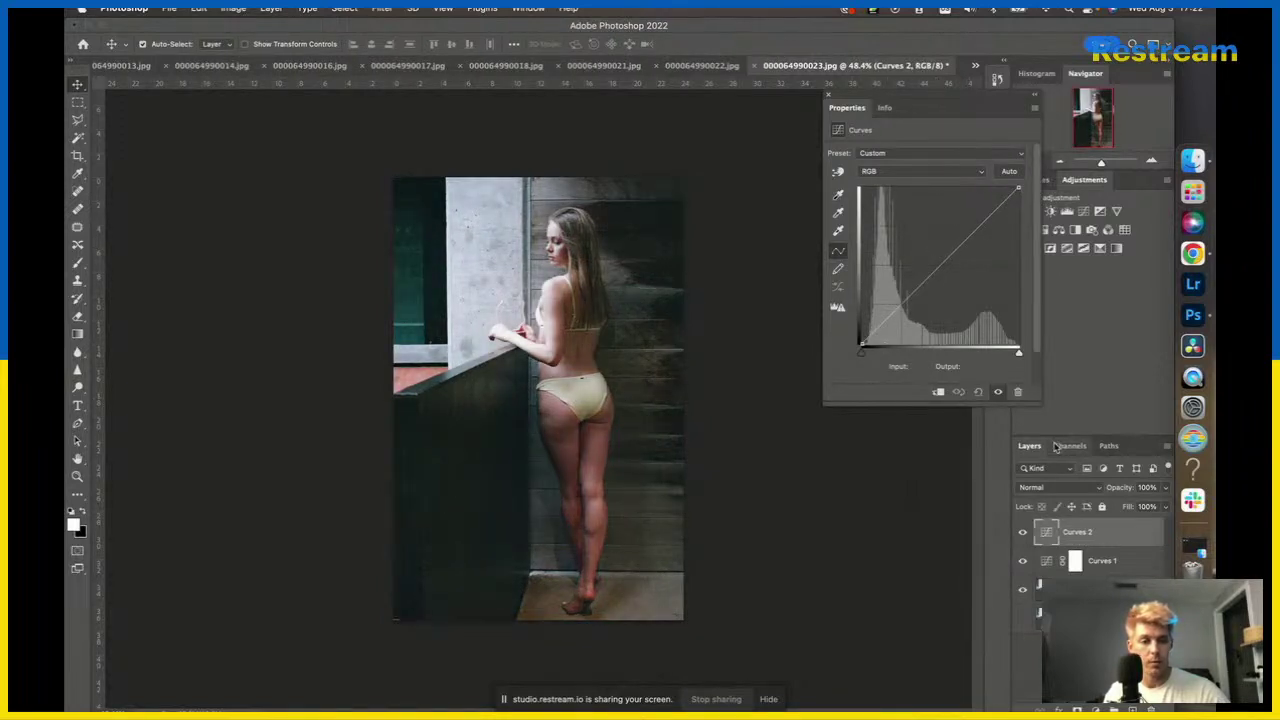
pyautogui.press('super+z')
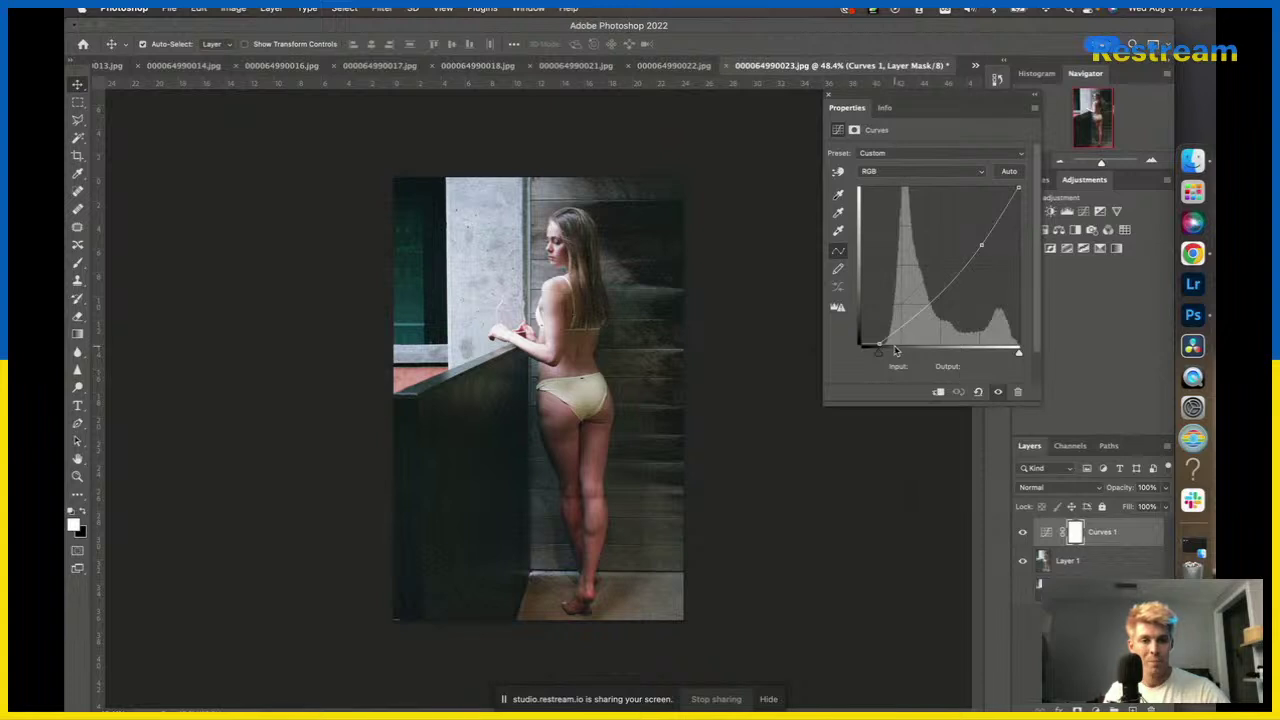
# Move the first curve's black point slightly inward and add a second Curves layer with the Blue channel's black point shifted inward.
pyautogui.moveTo(881, 353); pyautogui.dragTo(882, 357)
pyautogui.click(1084, 211)
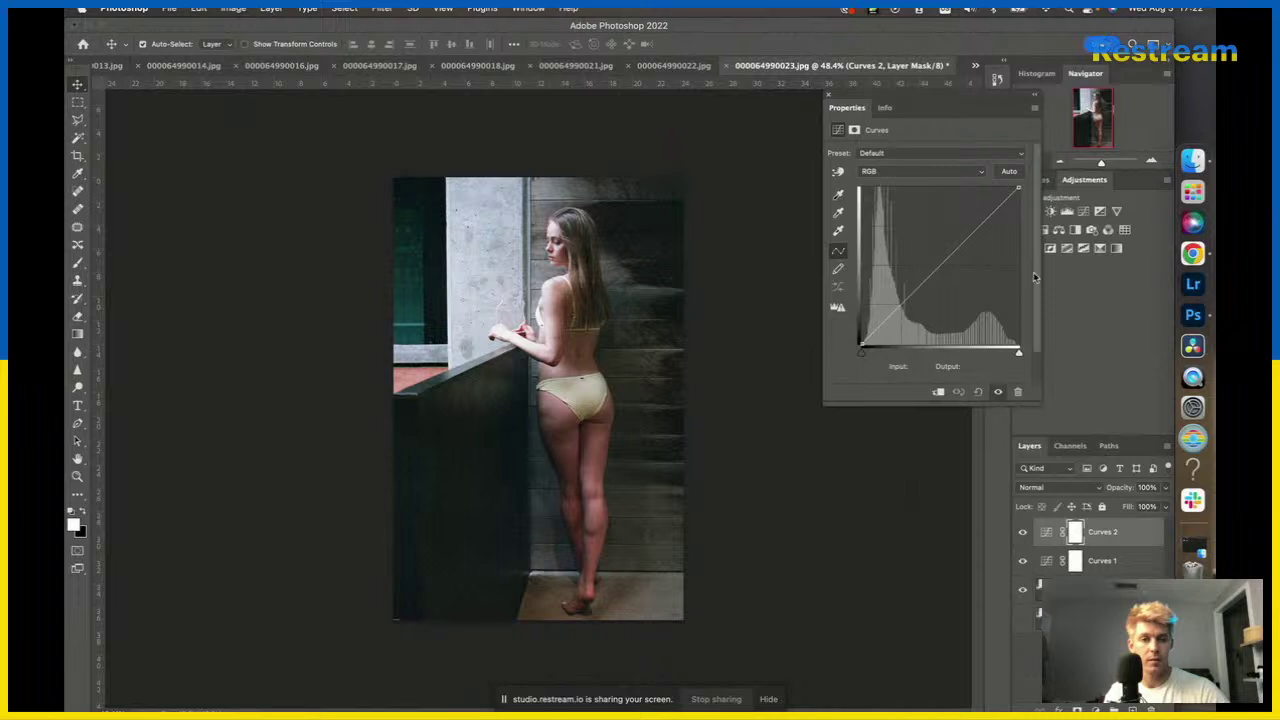
pyautogui.click(885, 170)
pyautogui.click(887, 211)
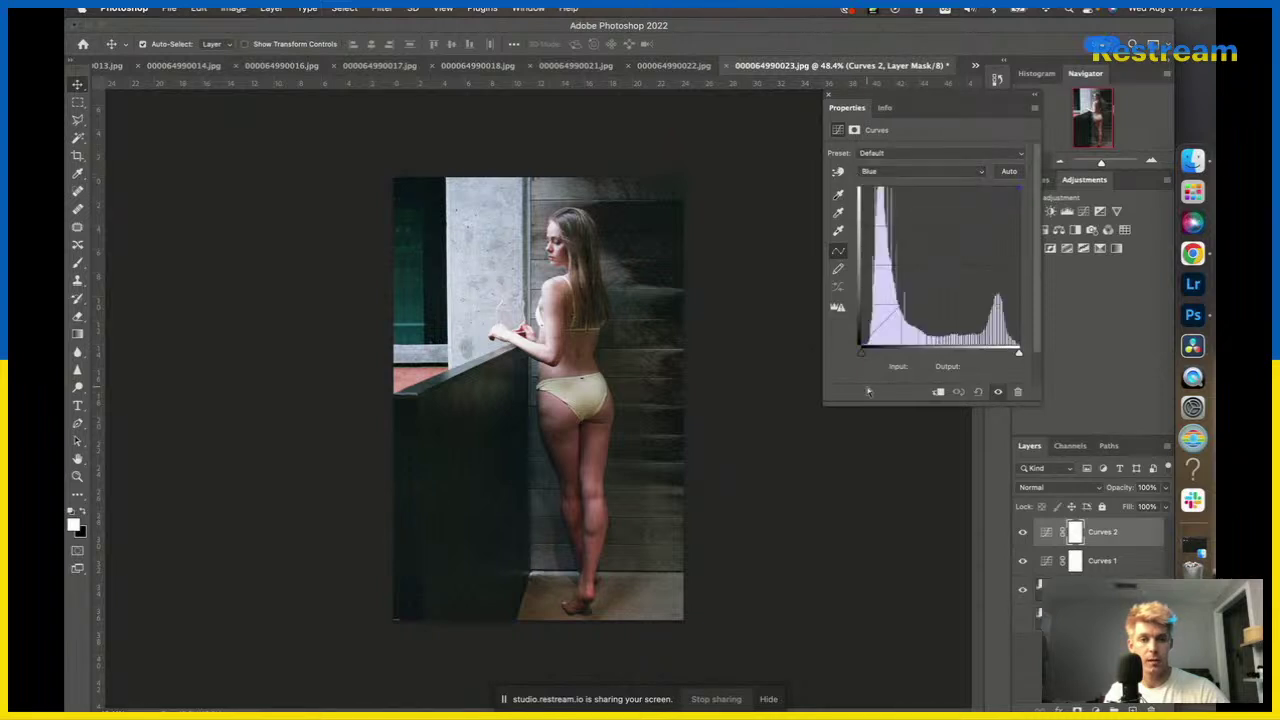
pyautogui.moveTo(863, 355); pyautogui.dragTo(874, 357)
# Apply Camera Raw to Layer 1, setting the Greens saturation to -100 and fully desaturating the Aquas.
pyautogui.click(1100, 590)
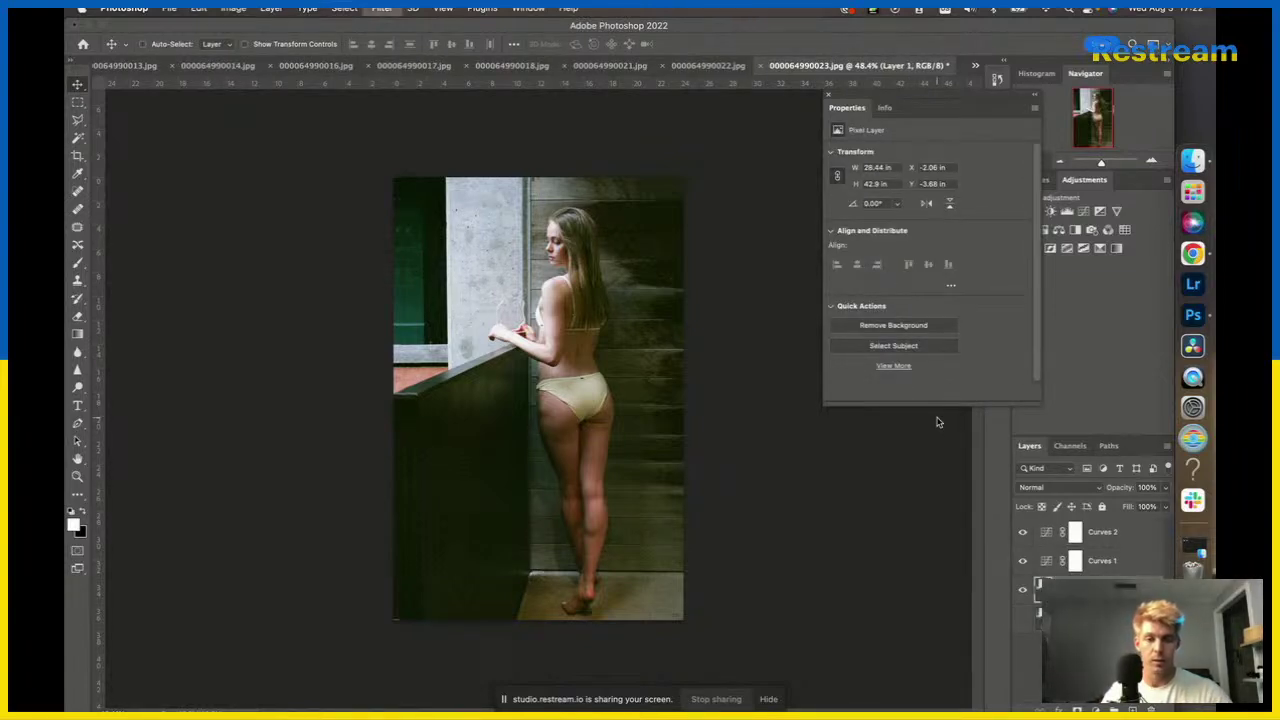
pyautogui.press('super+shift+a')
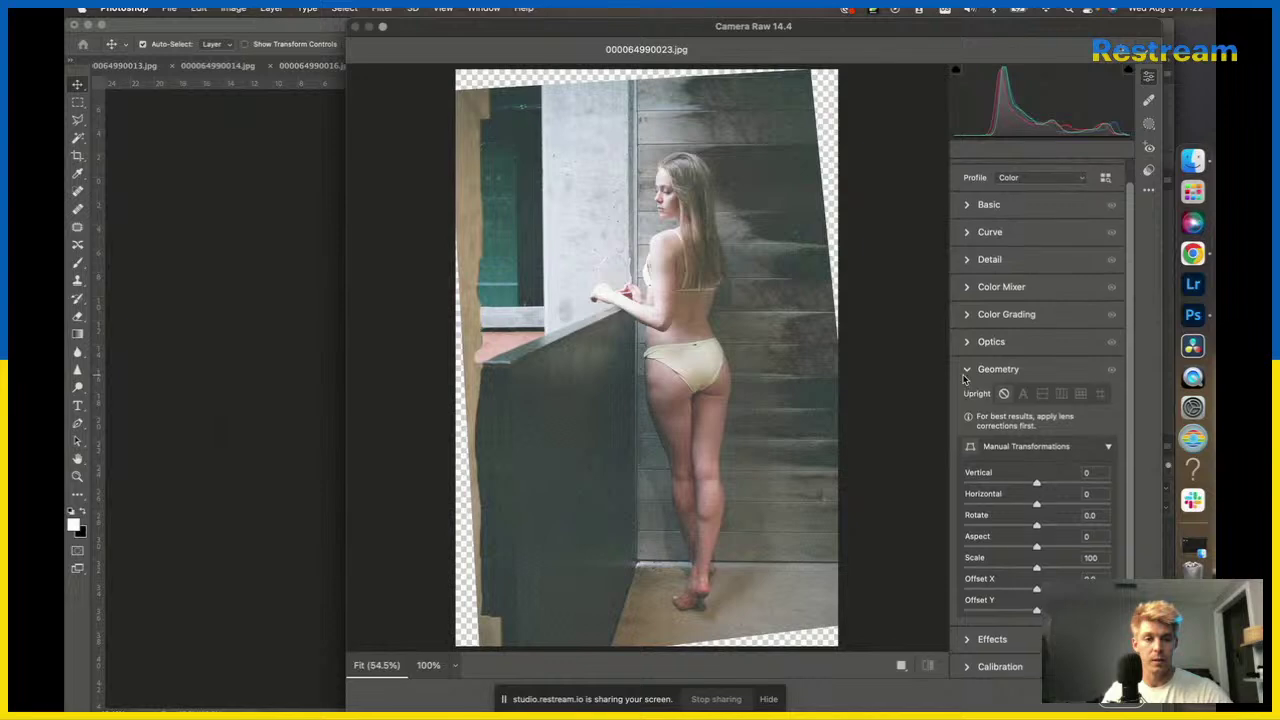
pyautogui.scroll(1, 966, 378)
pyautogui.click(997, 309)
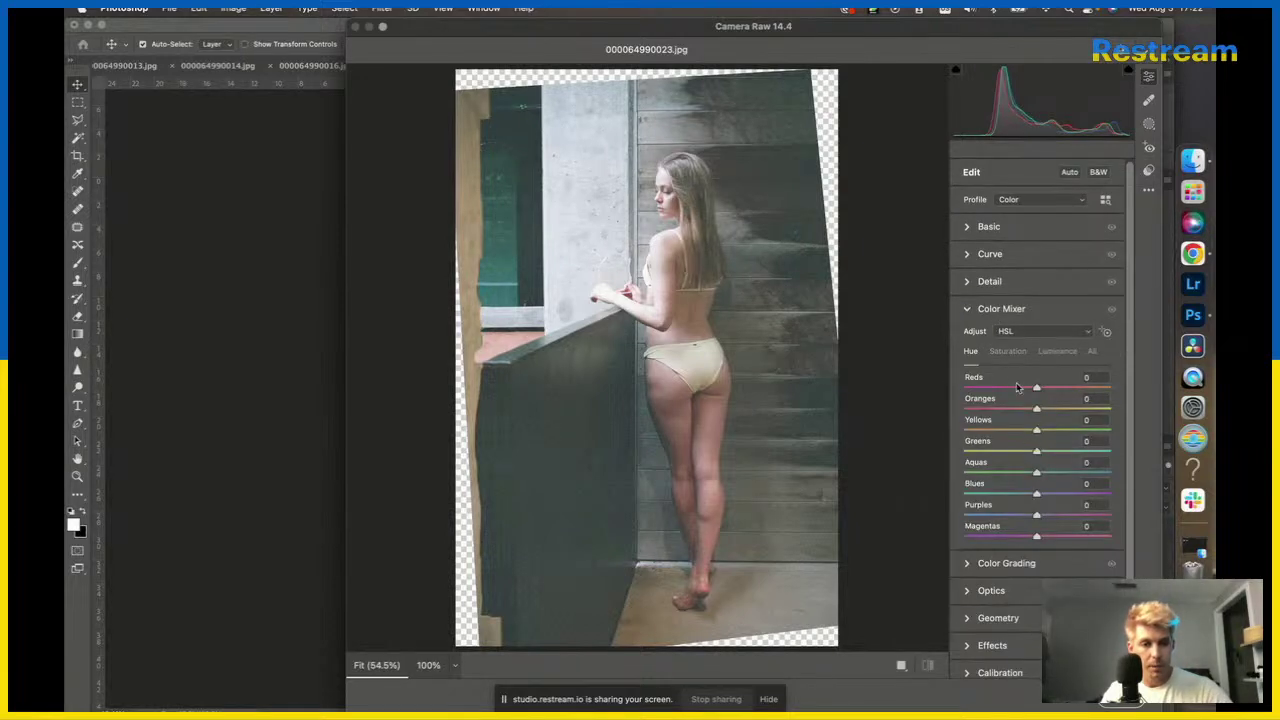
pyautogui.click(1008, 352)
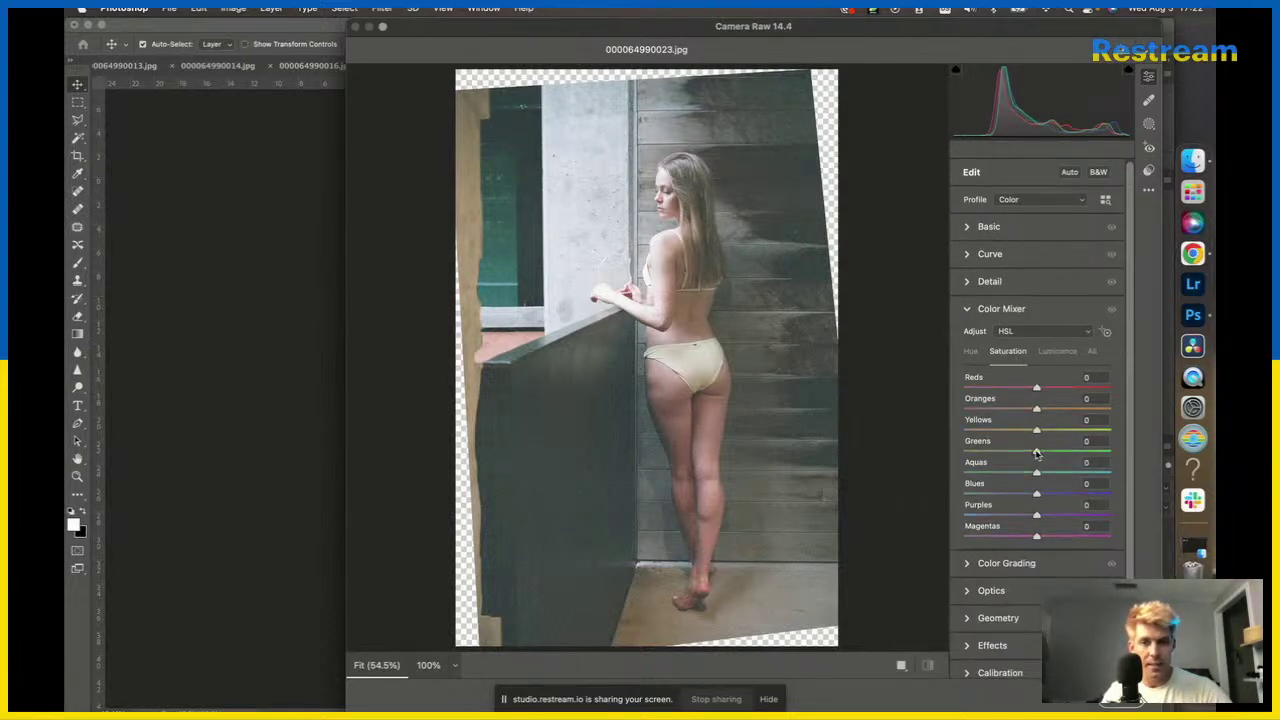
pyautogui.moveTo(1036, 454); pyautogui.dragTo(963, 453)
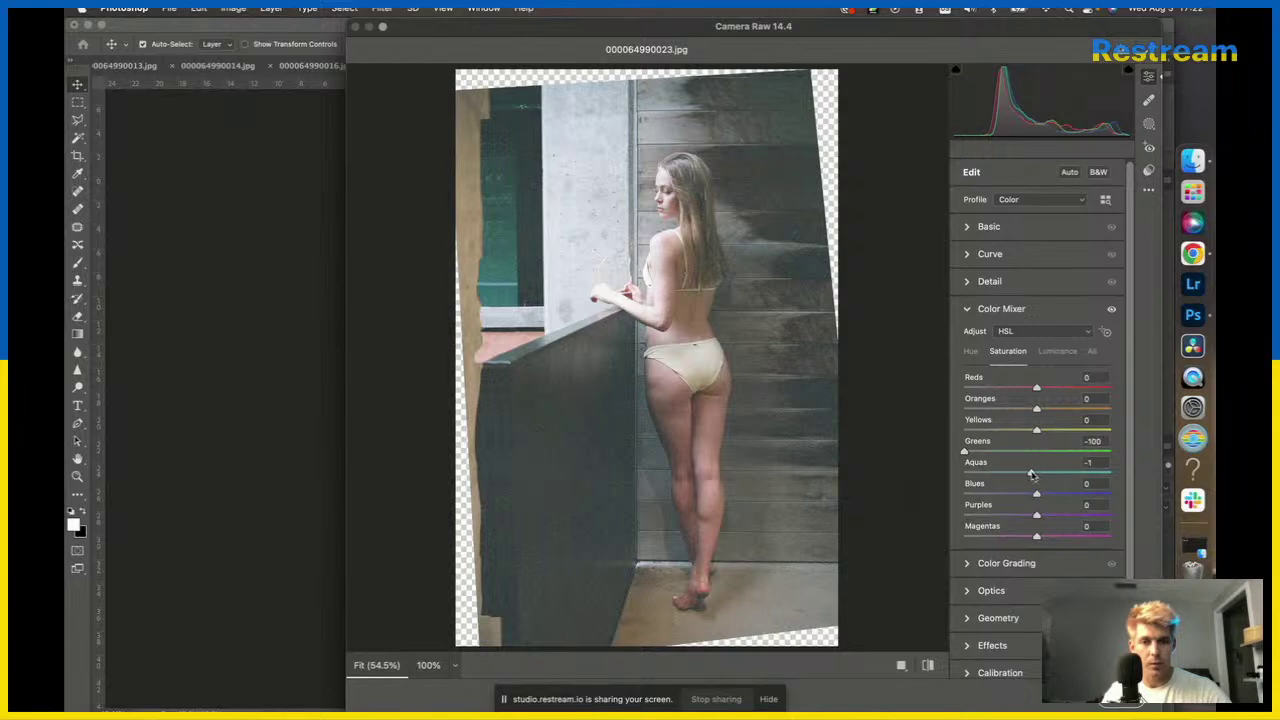
pyautogui.moveTo(1032, 474); pyautogui.dragTo(952, 483)
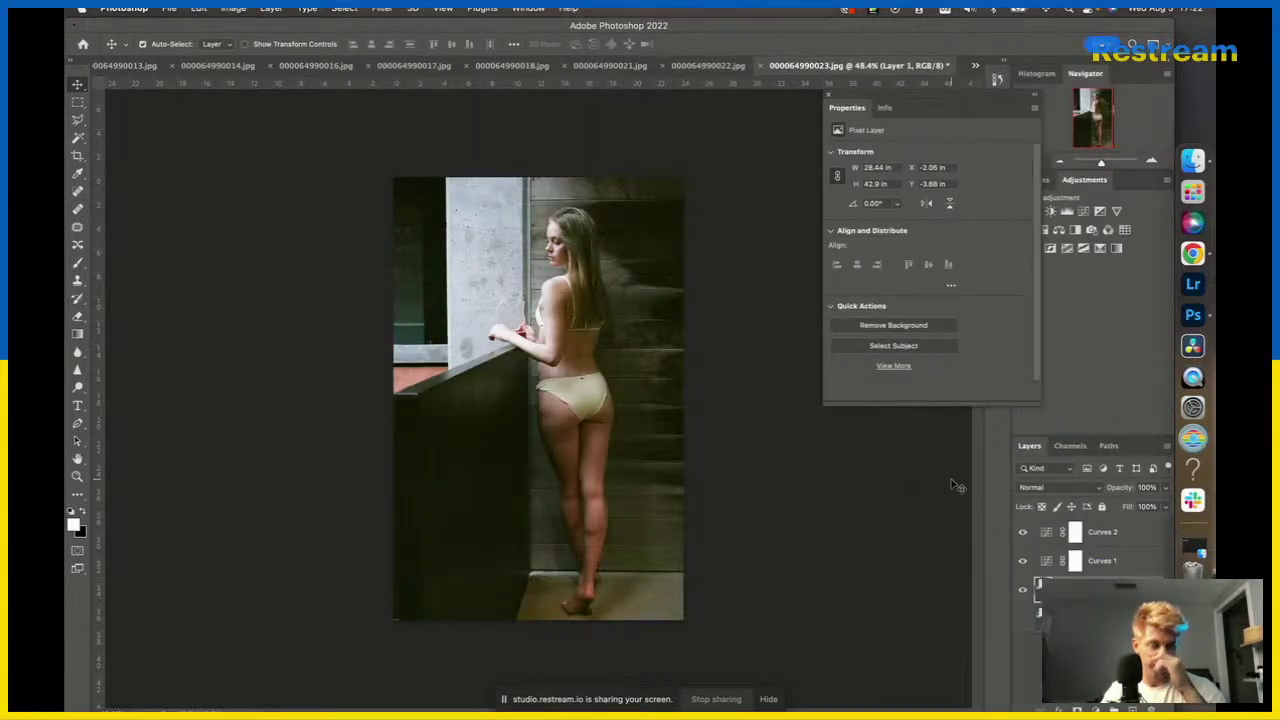
# Compare the photo with and without the two Curves adjustments by toggling their visibility.
pyautogui.keyDown('alt'); pyautogui.click(1022, 592); pyautogui.keyUp('alt')
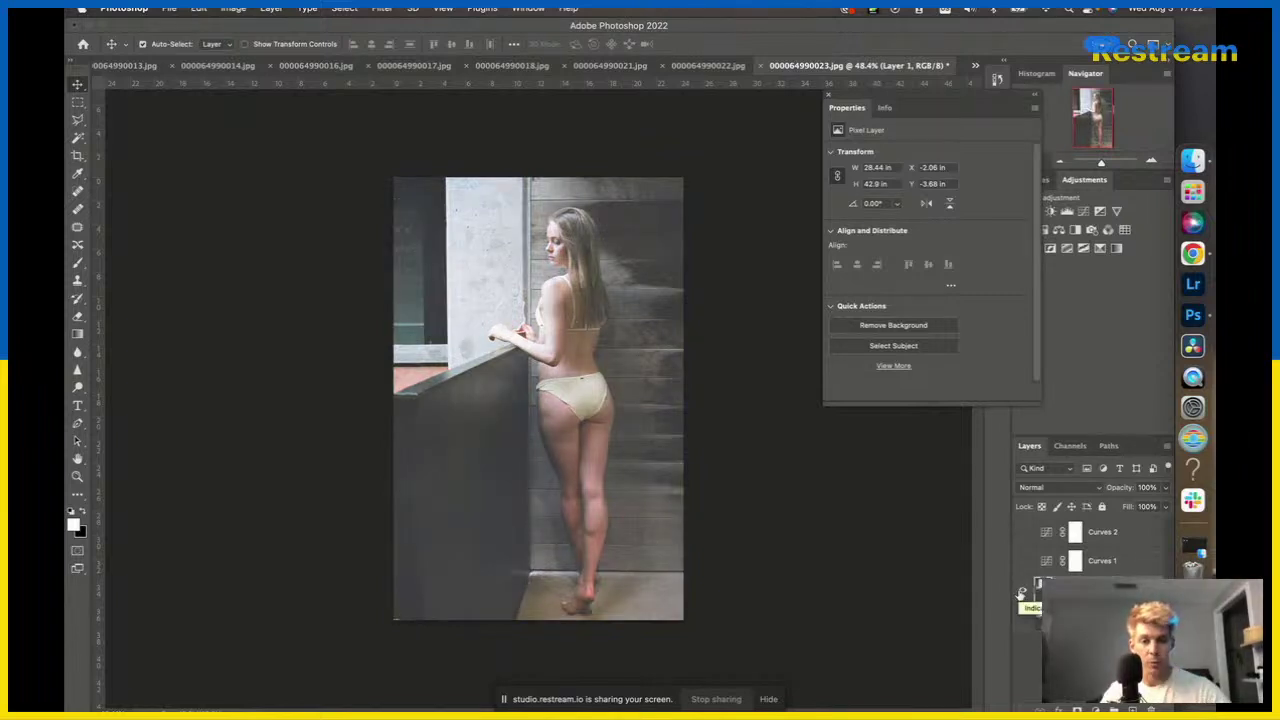
pyautogui.click(1021, 563)
pyautogui.click(1021, 563)
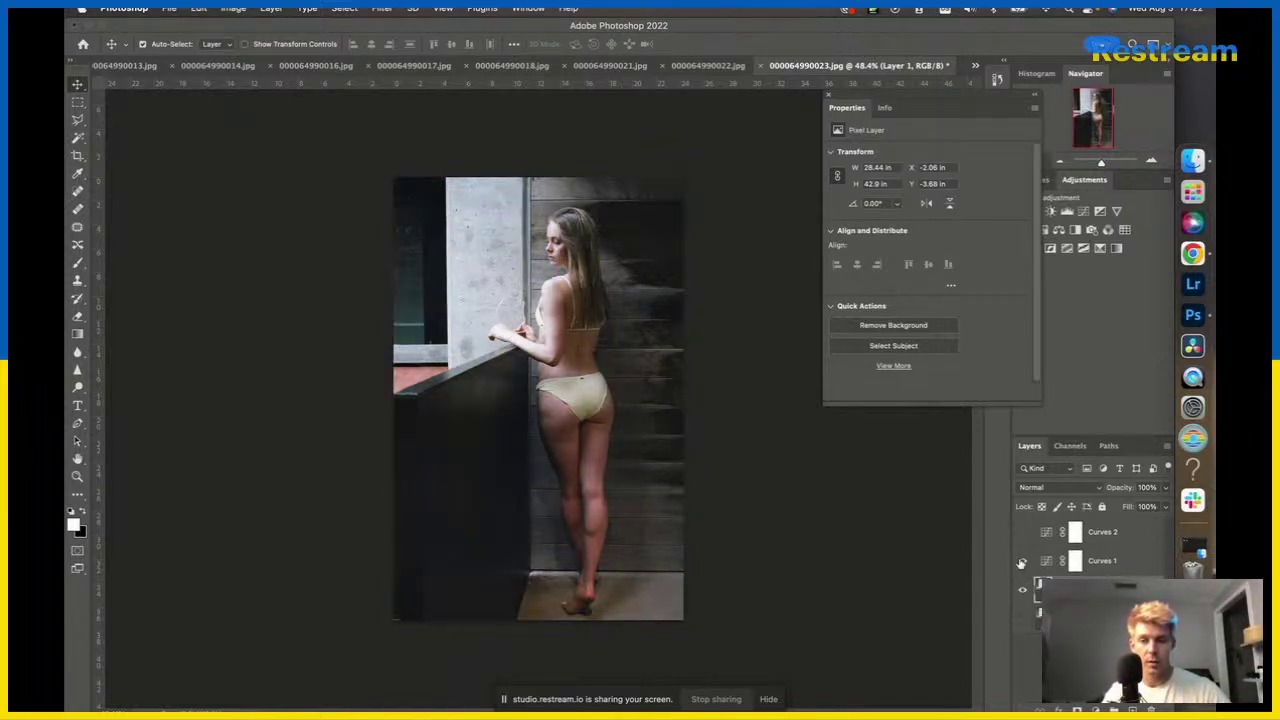
# Try a Color Balance layer whose mask receives the inverted merged RGB image through Apply Image with Multiply blending.
pyautogui.click(1060, 231)
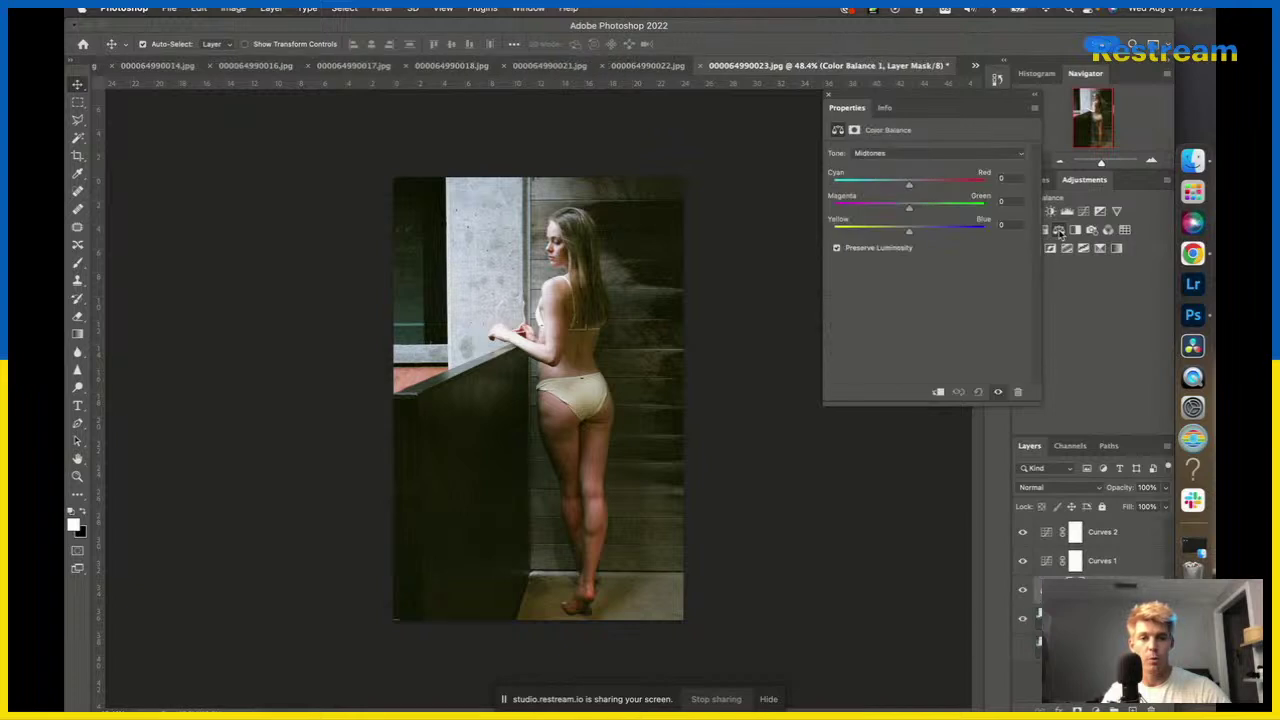
pyautogui.click(233, 10)
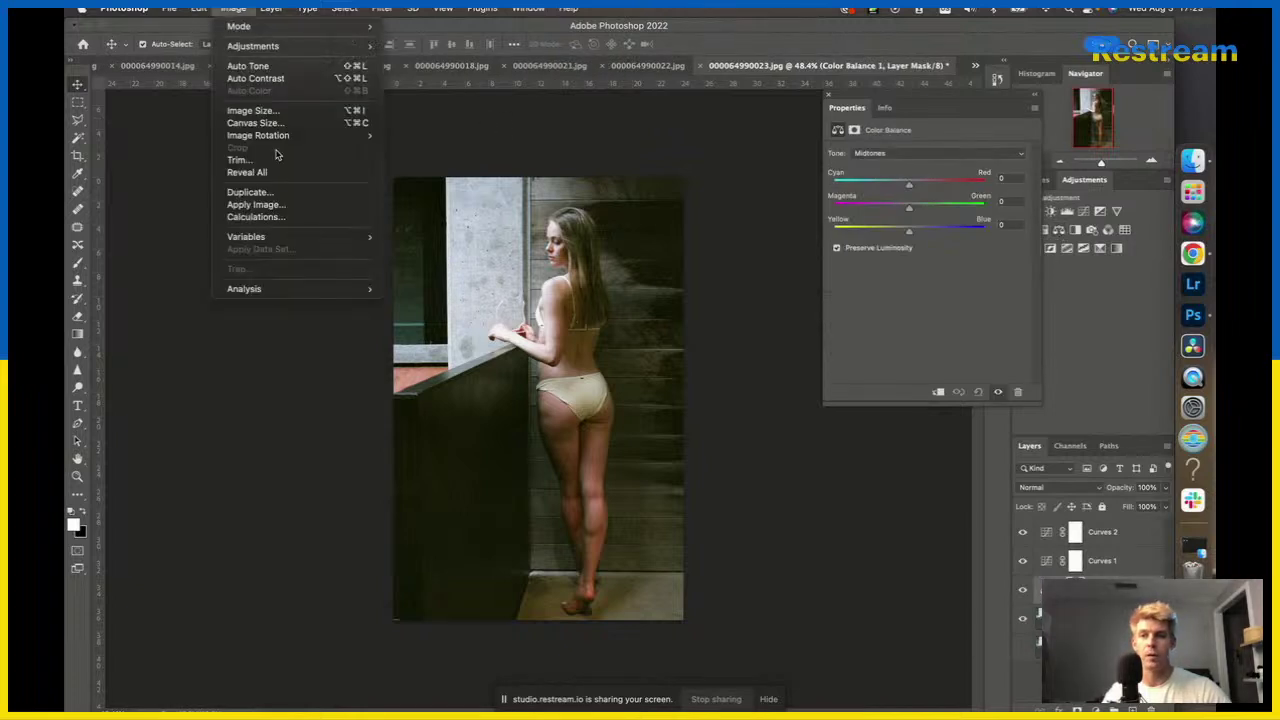
pyautogui.click(267, 206)
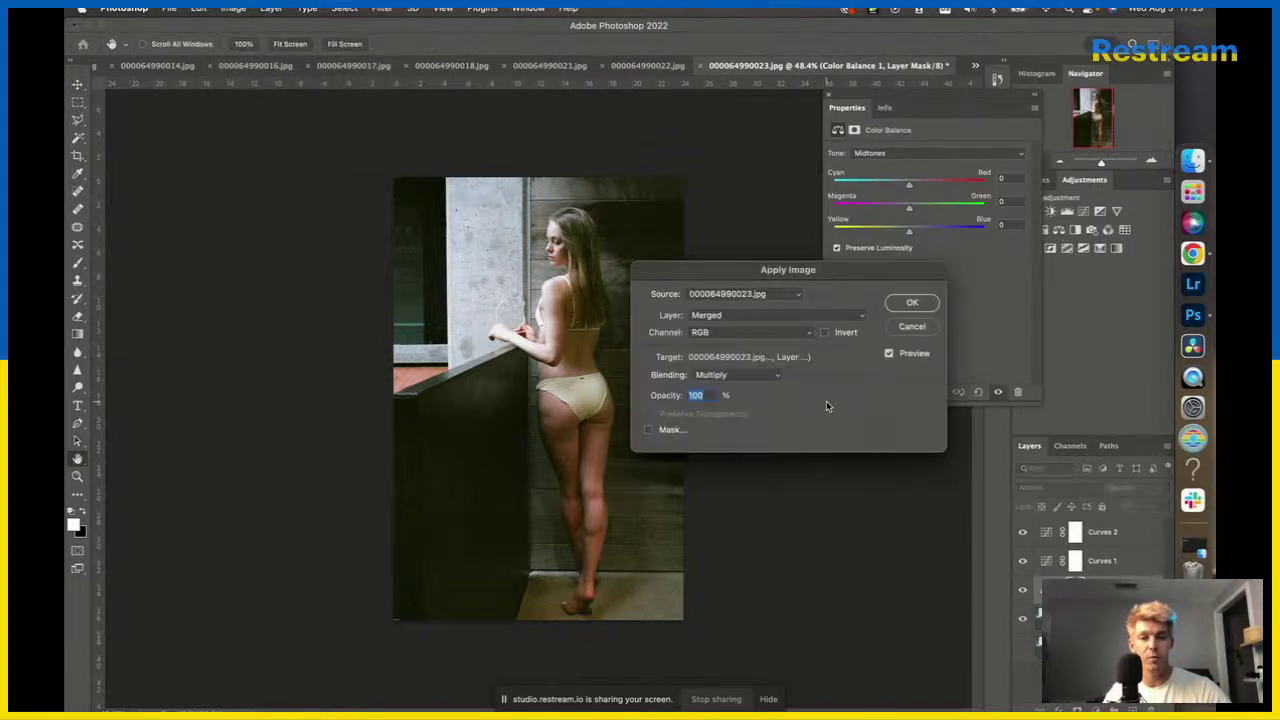
pyautogui.click(833, 336)
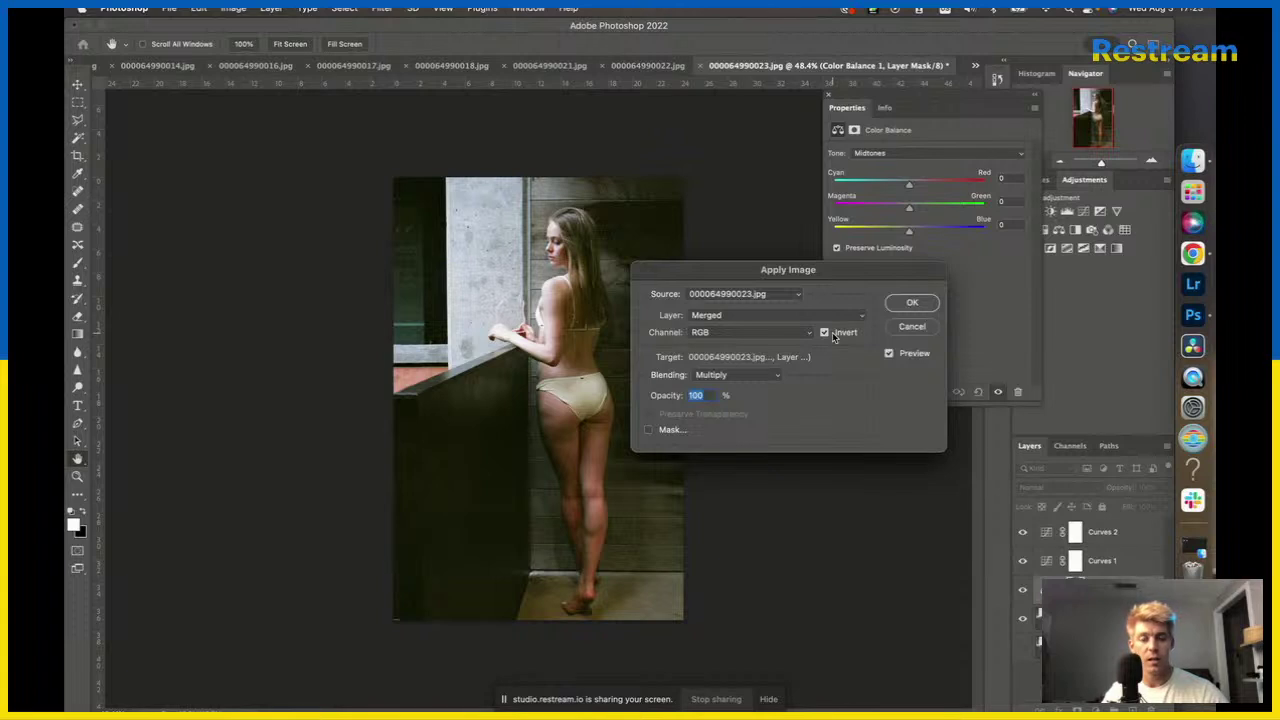
pyautogui.click(925, 306)
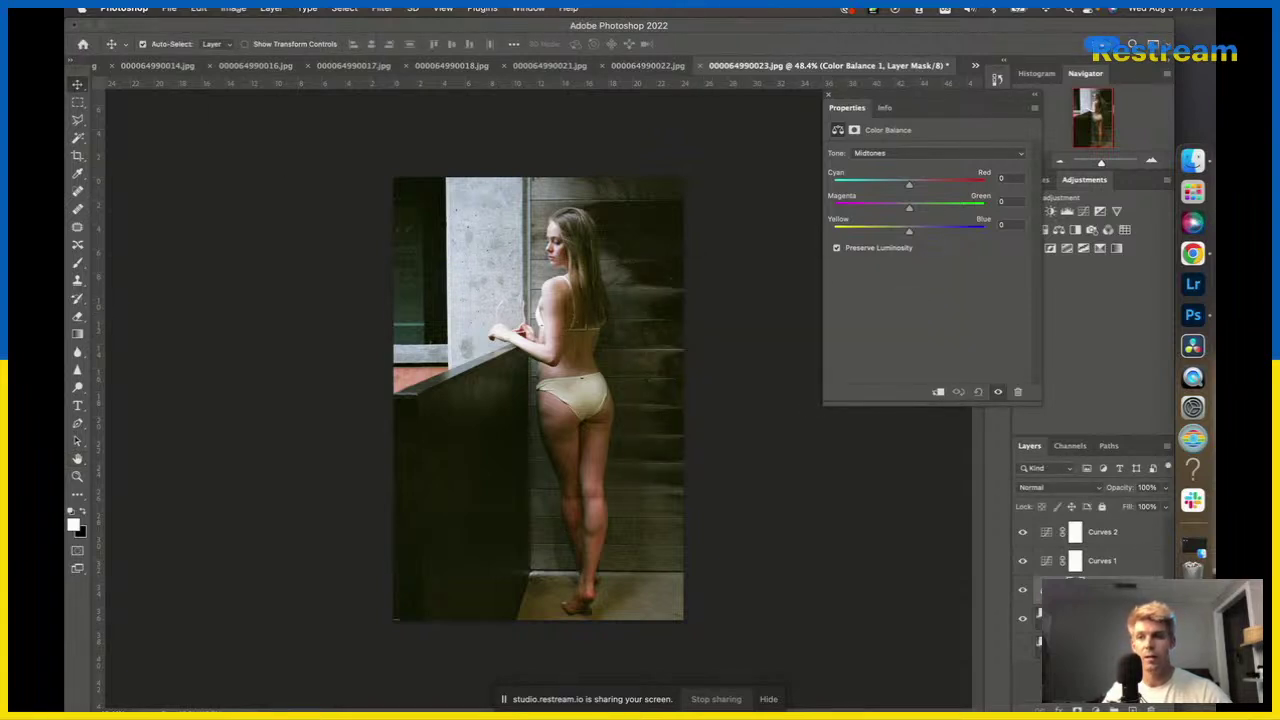
# Try Calculations multiplying the merged Gray channel with the Color Balance mask into a new channel, and delete the layer's mask.
pyautogui.click(233, 10)
pyautogui.click(254, 216)
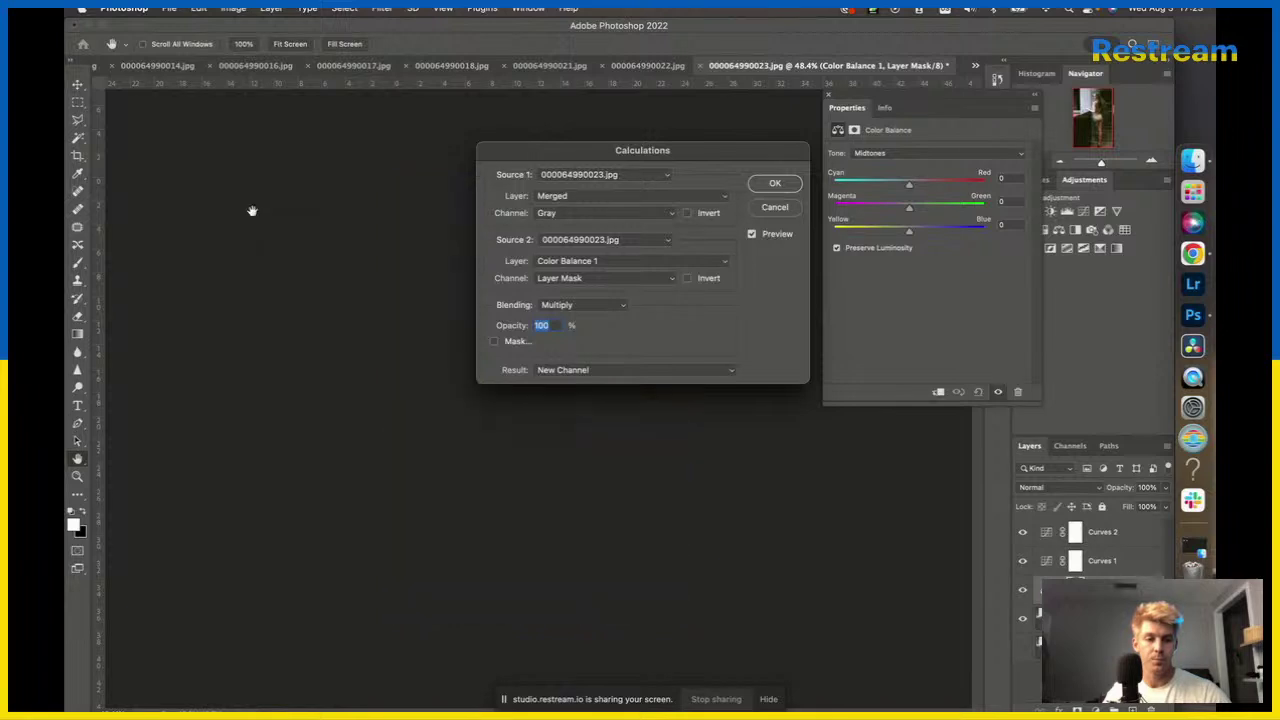
pyautogui.press('Return')
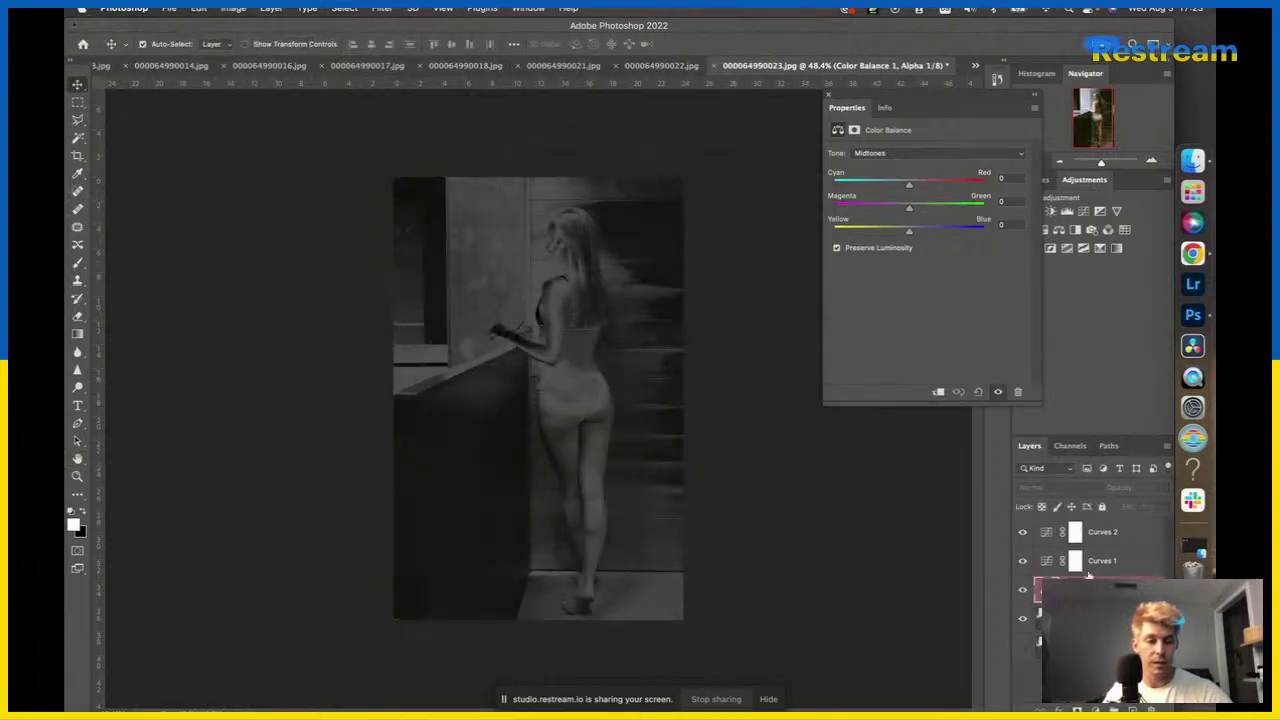
pyautogui.click(1106, 531)
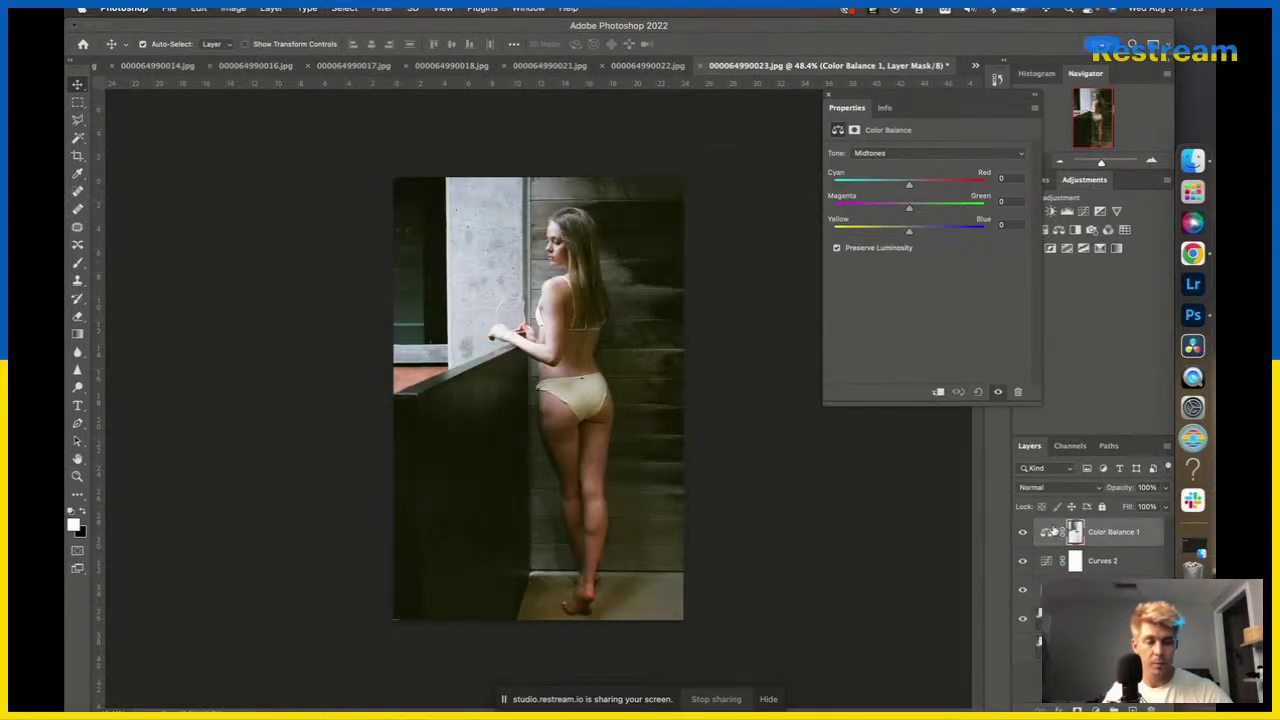
pyautogui.press('BackSpace')
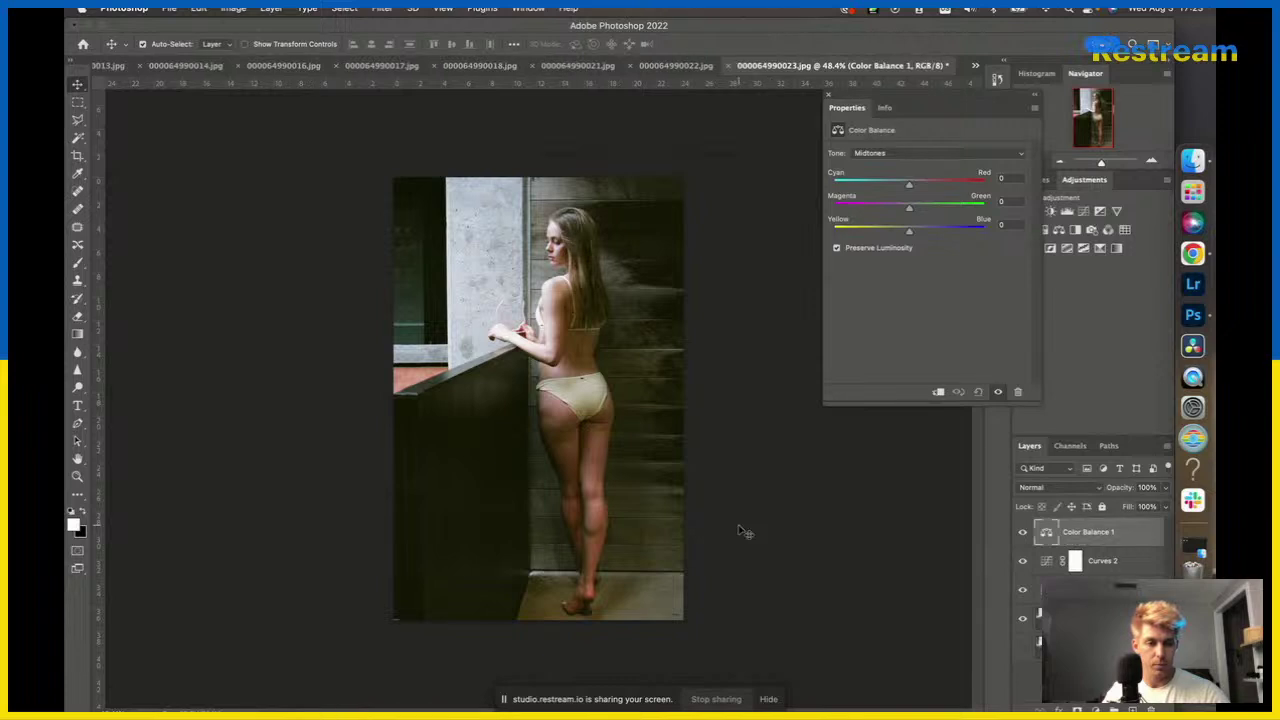
# Add a fresh Color Balance layer and apply the inverted merged RGB image to its mask twice with Multiply at 100%.
pyautogui.click(1059, 231)
pyautogui.click(233, 9)
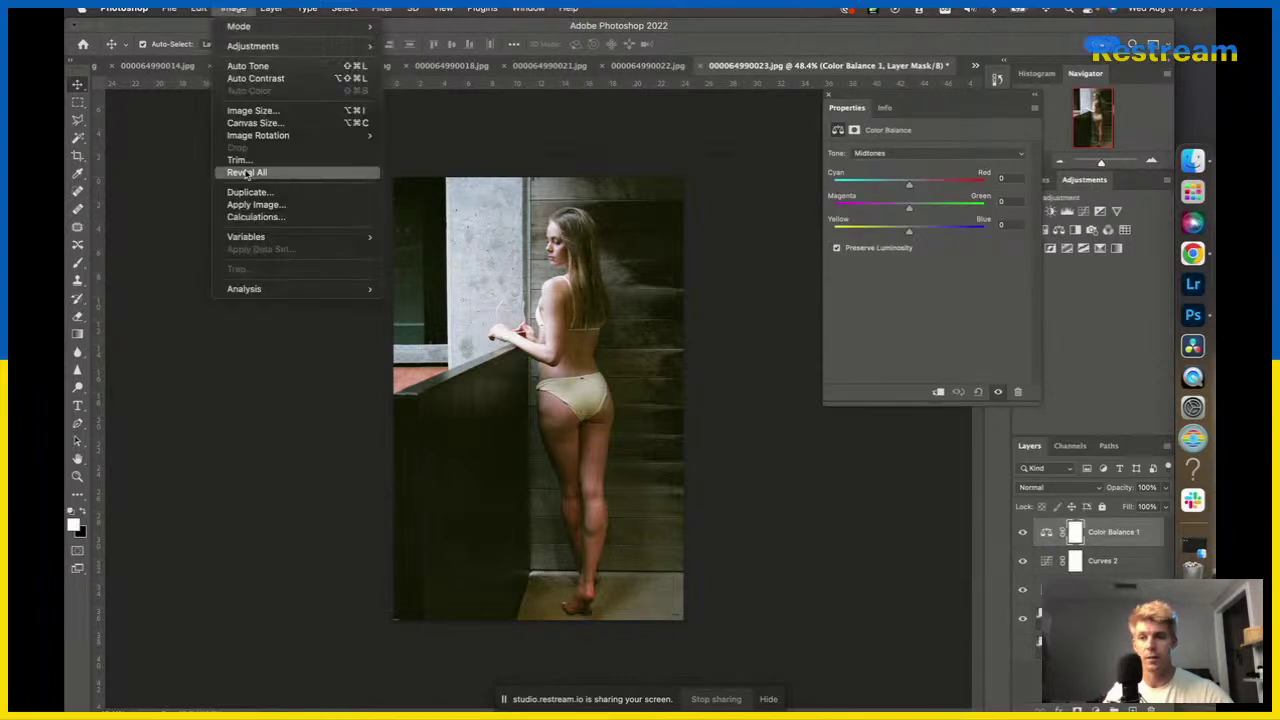
pyautogui.click(679, 388)
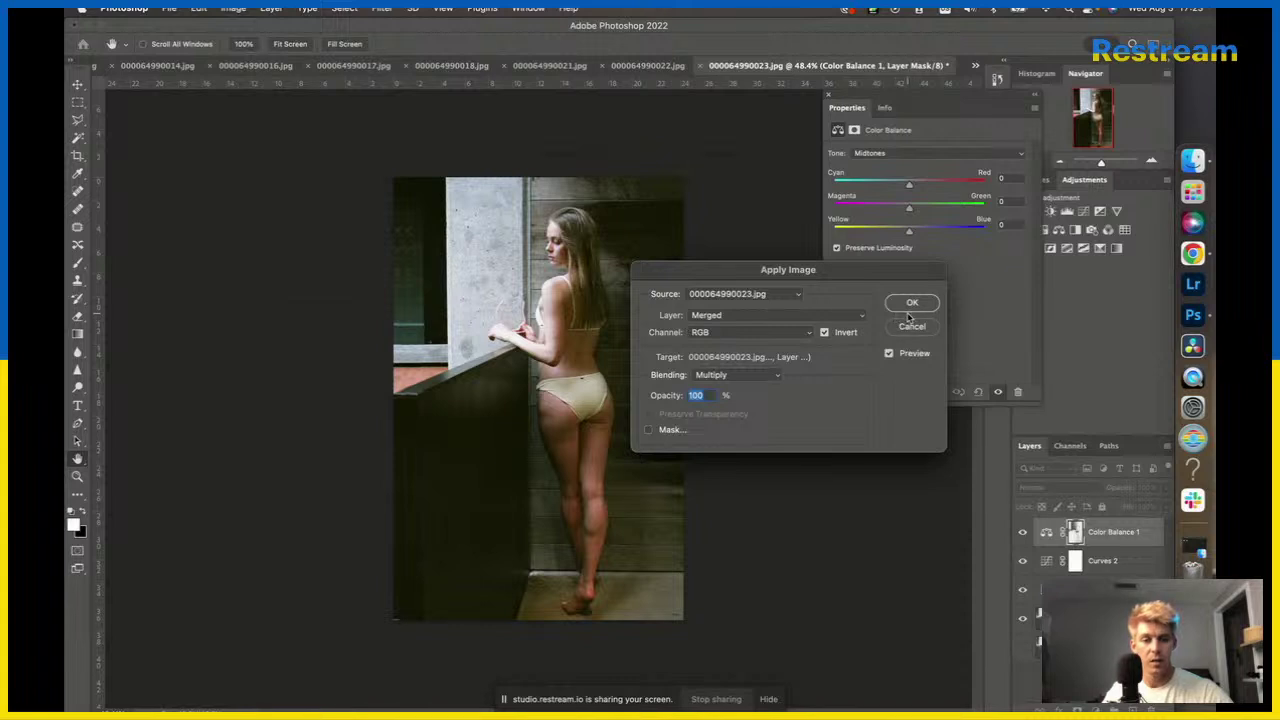
pyautogui.click(910, 303)
pyautogui.click(233, 9)
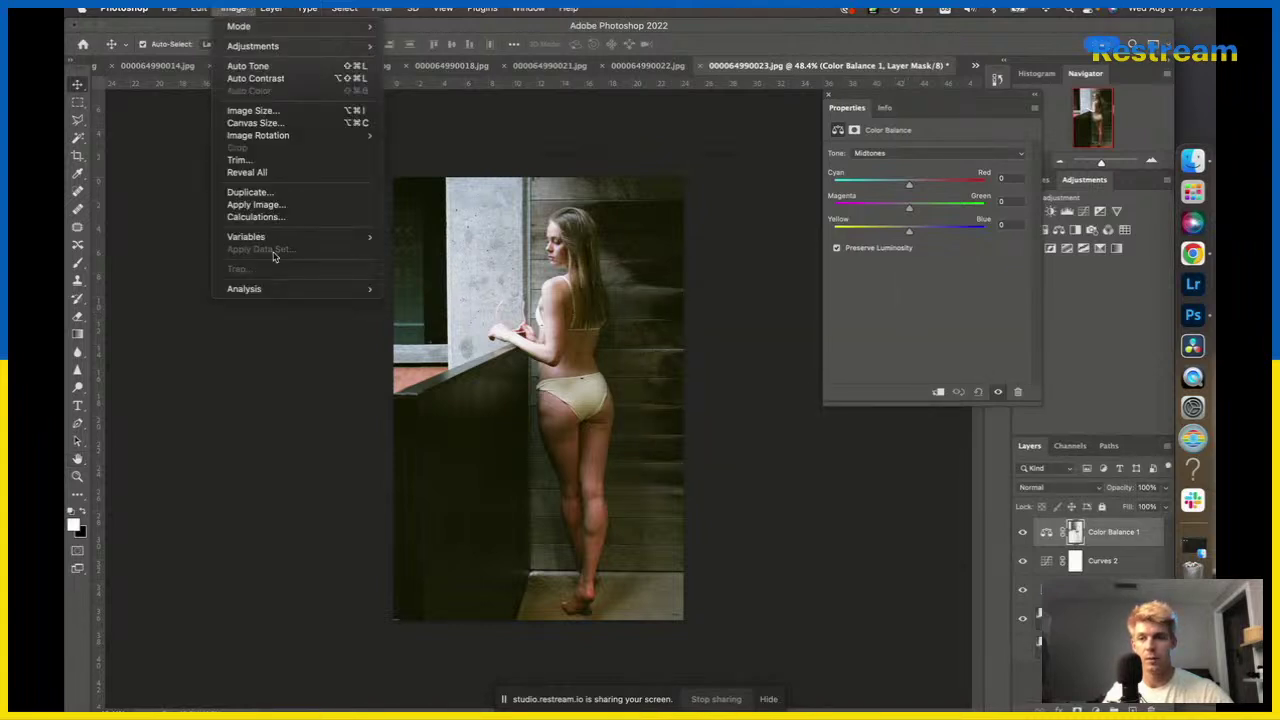
pyautogui.click(815, 443)
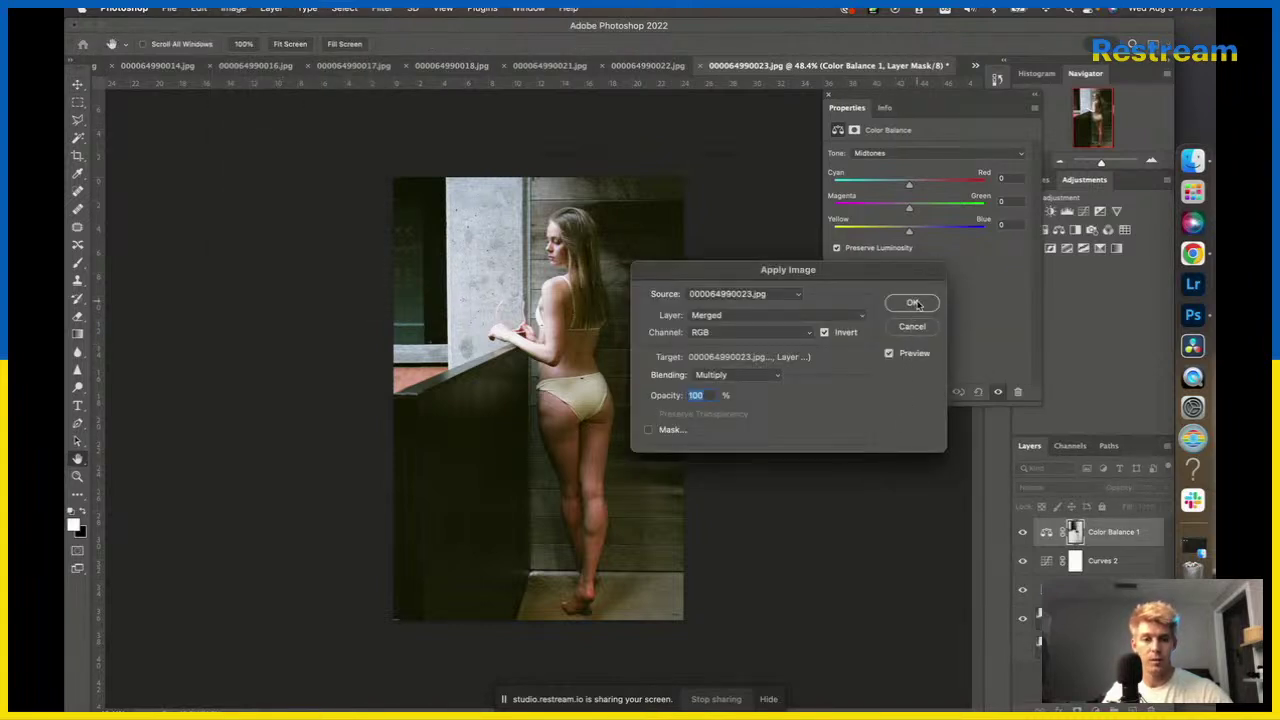
pyautogui.click(912, 303)
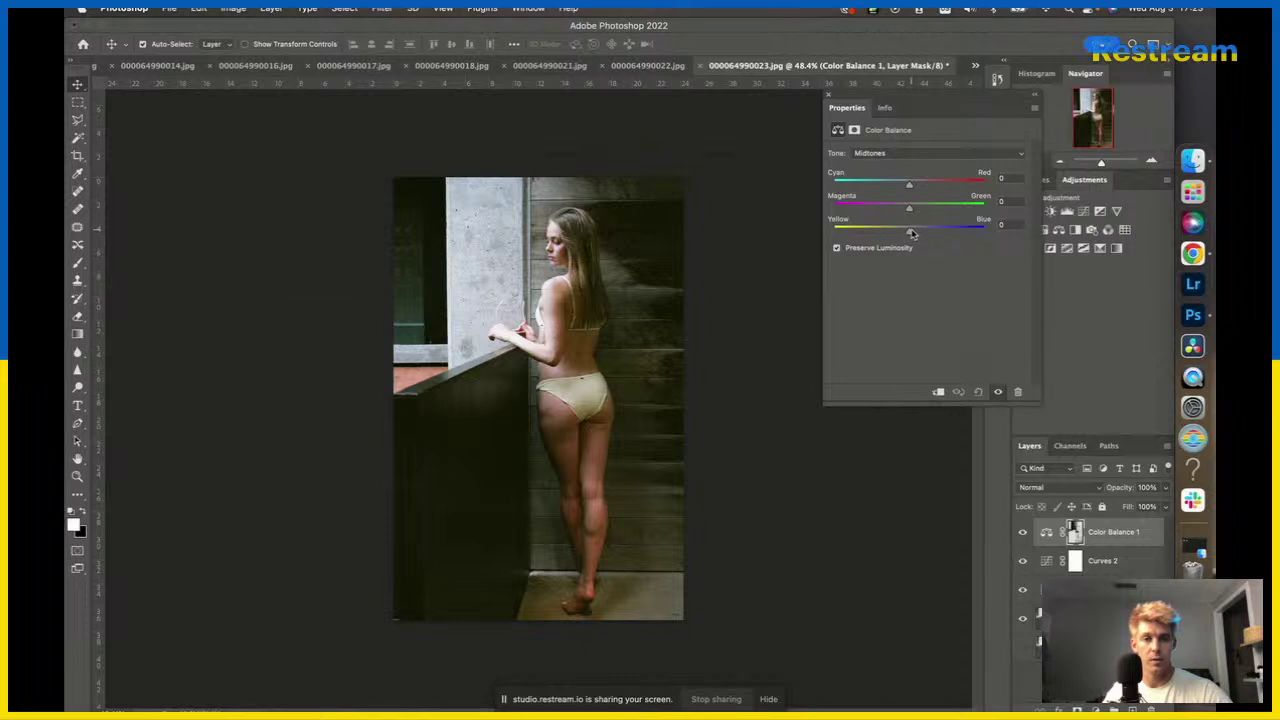
# Set the Color Balance midtones to Cyan-Red +22, Magenta-Green +7 and Yellow-Blue -19.
pyautogui.moveTo(909, 234); pyautogui.dragTo(895, 236)
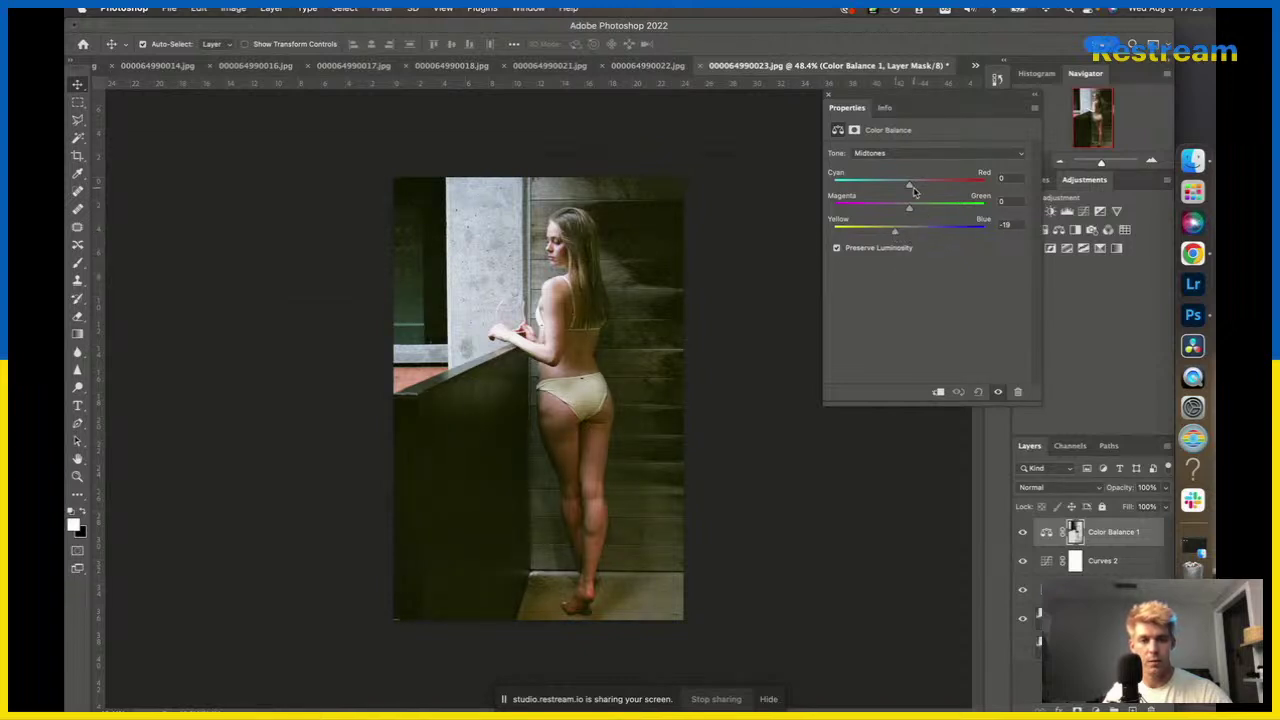
pyautogui.moveTo(910, 187); pyautogui.dragTo(921, 187)
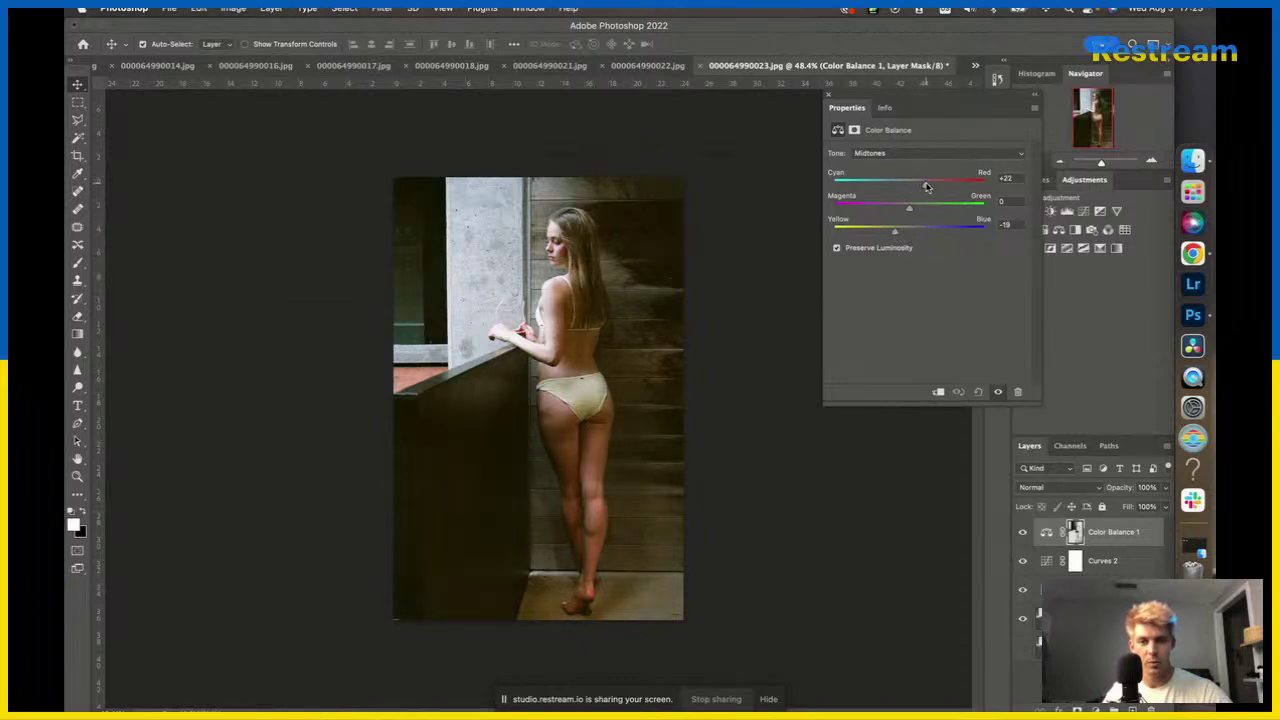
pyautogui.click(731, 267)
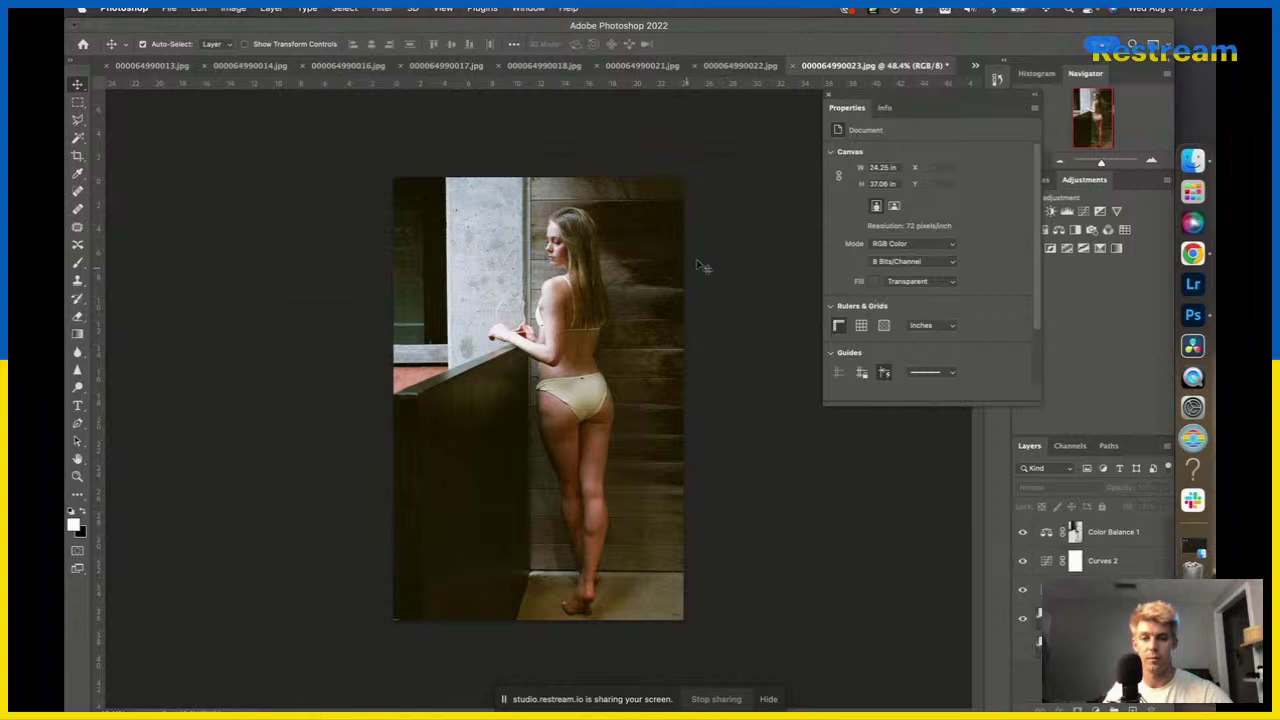
pyautogui.click(1045, 535)
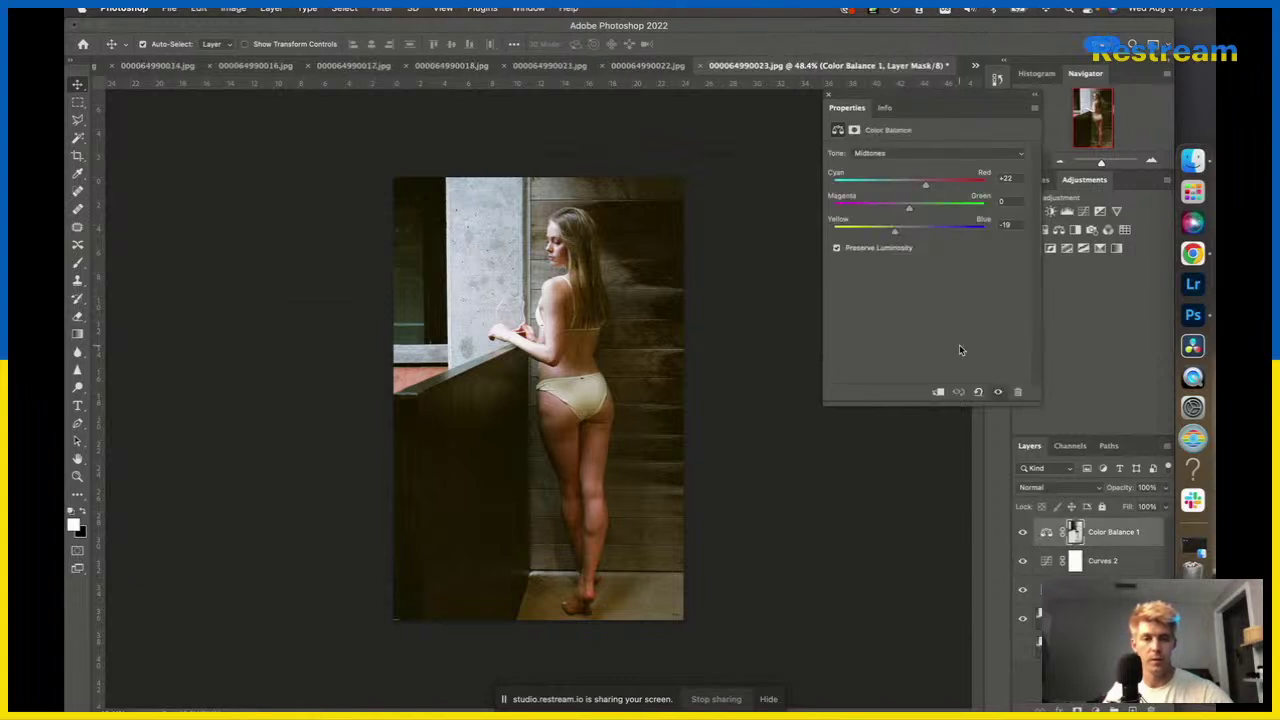
pyautogui.moveTo(909, 212); pyautogui.dragTo(915, 212)
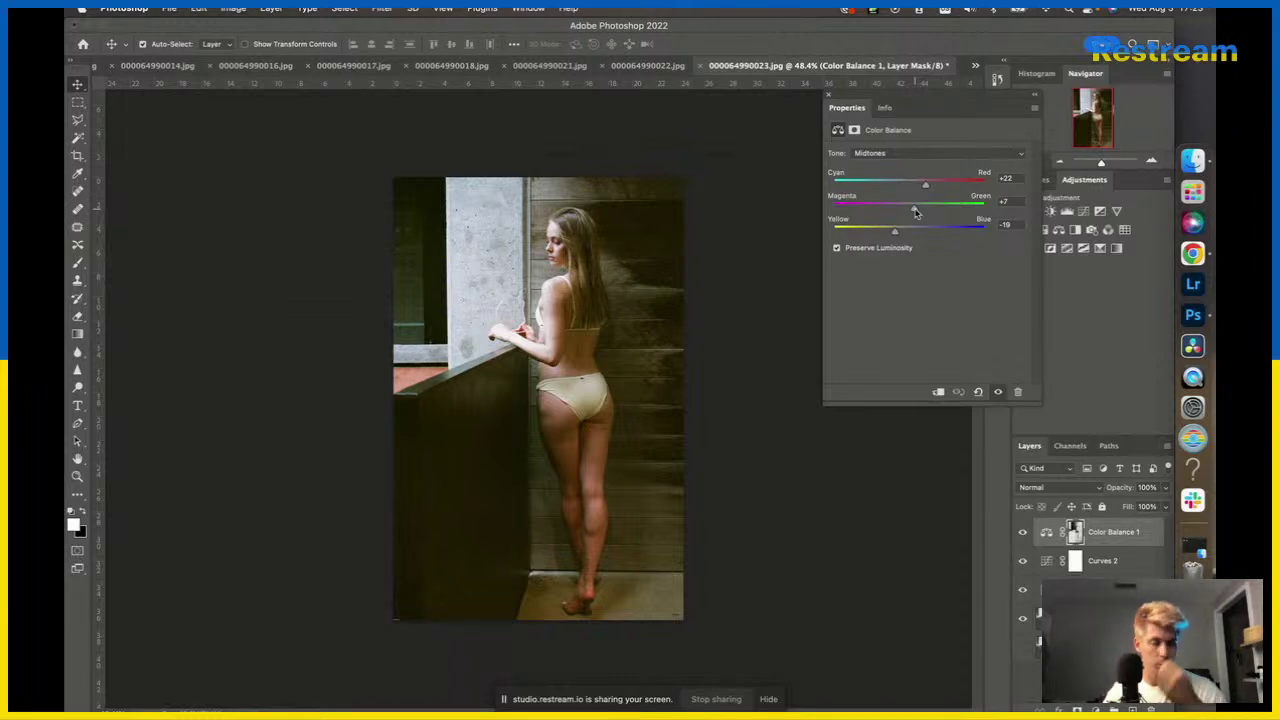
pyautogui.click(828, 96)
pyautogui.scroll(3, 632, 217)
pyautogui.scroll(-5, 632, 217)
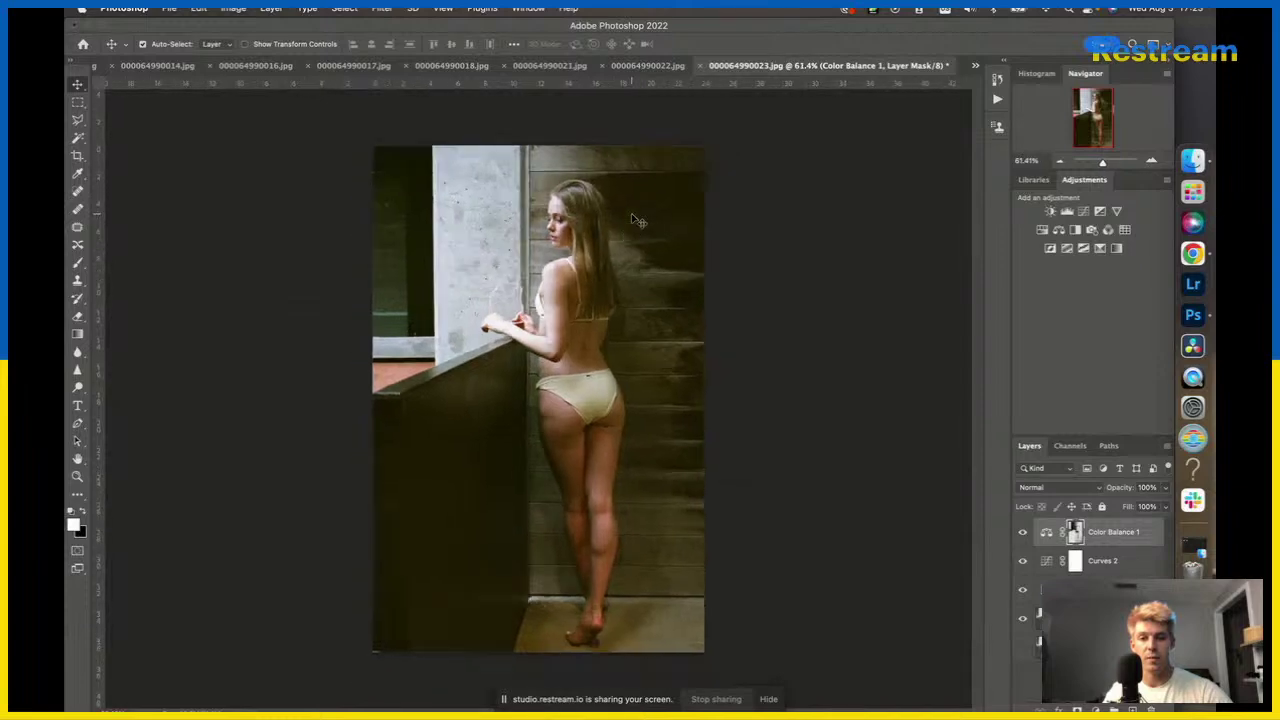
pyautogui.scroll(2, 631, 213)
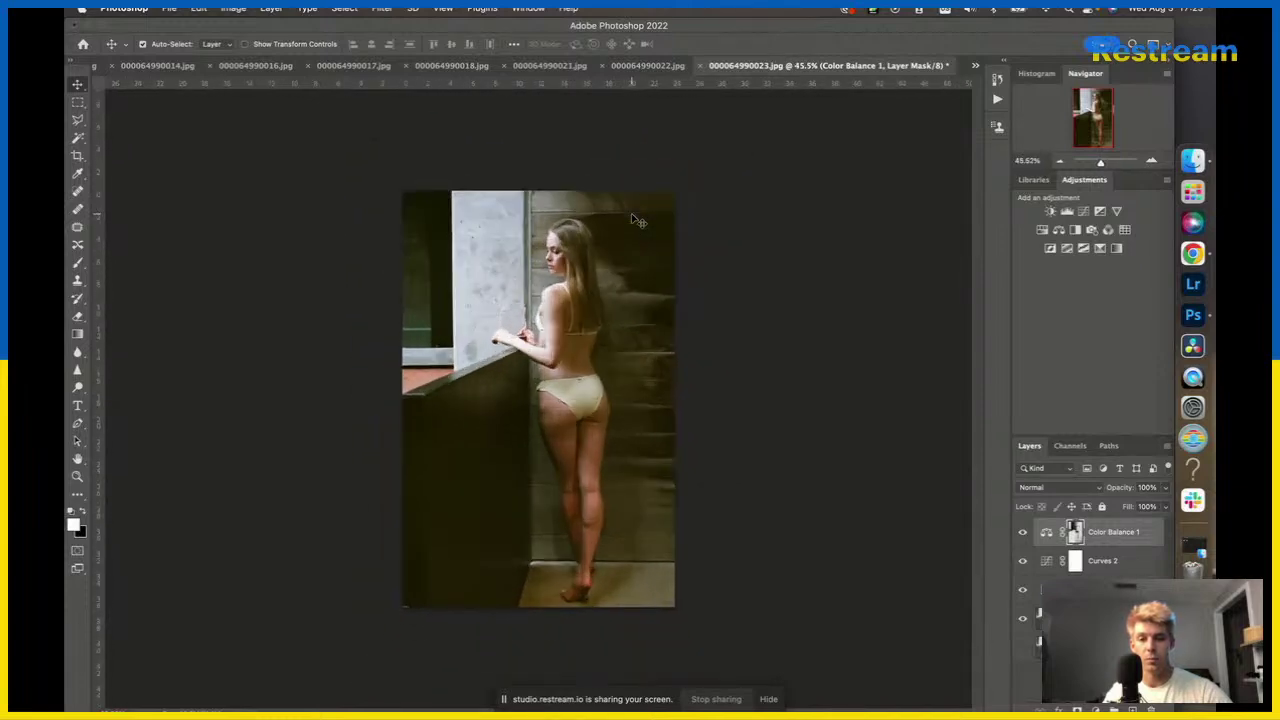
# Switch to 000064990024.jpg and add a Curves adjustment layer with a point at input 178, output 173.
pyautogui.click(975, 67)
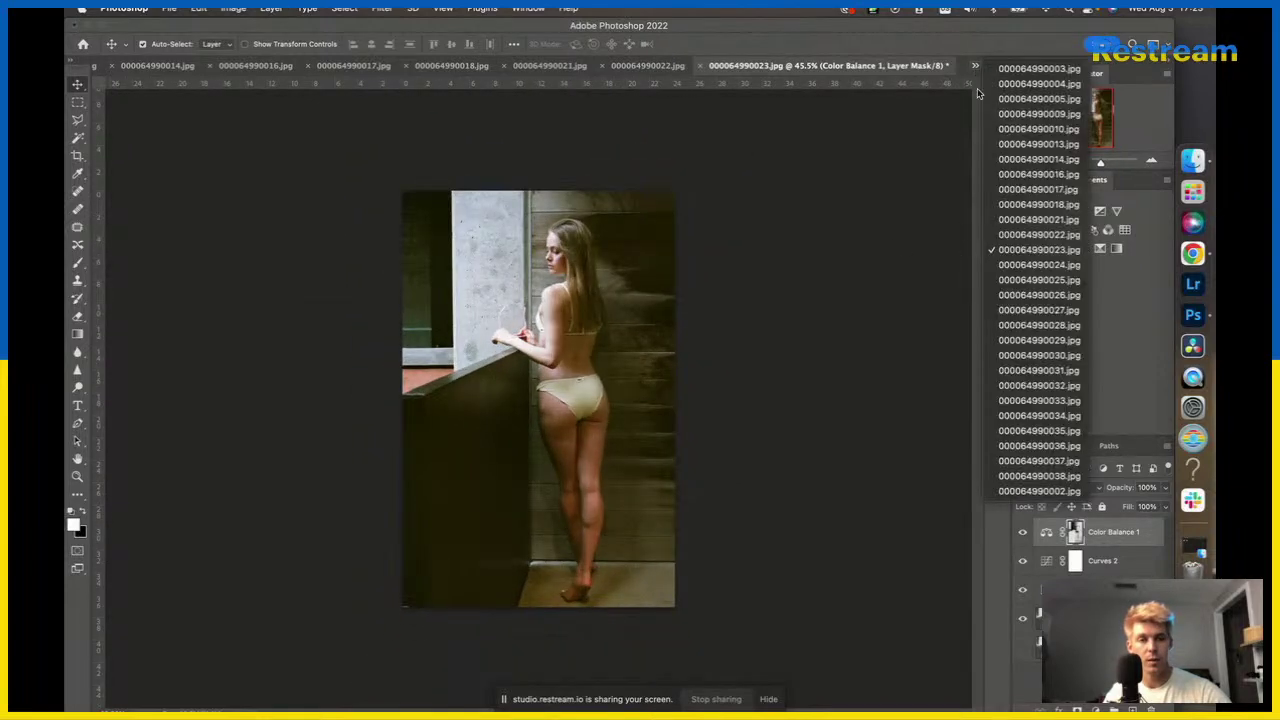
pyautogui.click(1020, 267)
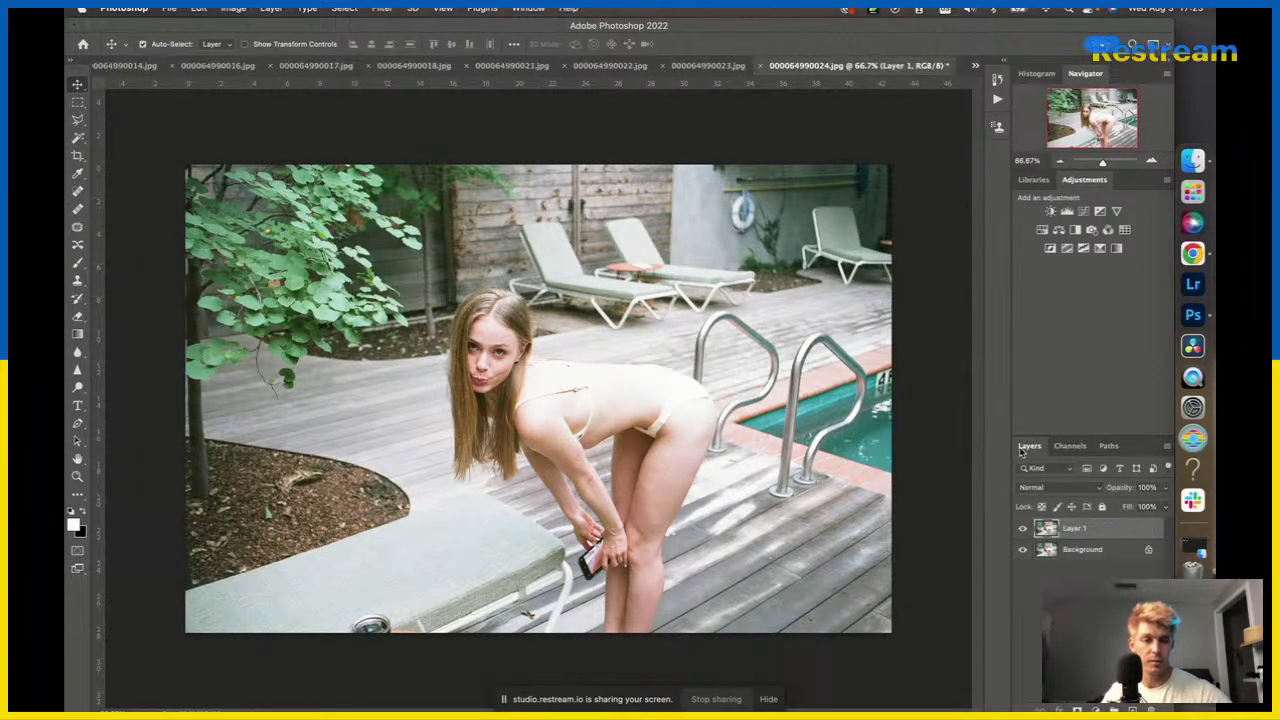
pyautogui.click(1083, 211)
pyautogui.moveTo(972, 236)
pyautogui.mouseDown()
pyautogui.moveTo(980, 250)
pyautogui.moveTo(970, 239)
pyautogui.mouseUp()
# Crop about 5.6 in off the photo's left edge, keeping the full height.
pyautogui.press('c')
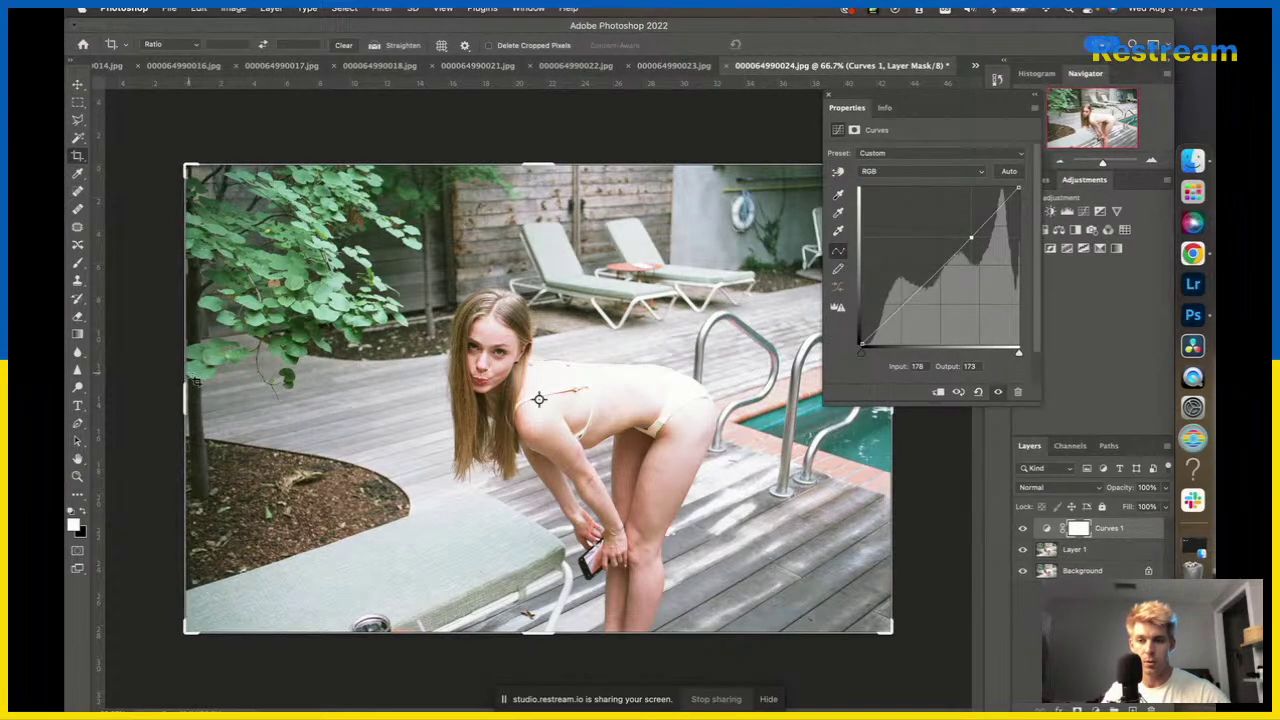
pyautogui.moveTo(190, 398); pyautogui.dragTo(228, 397)
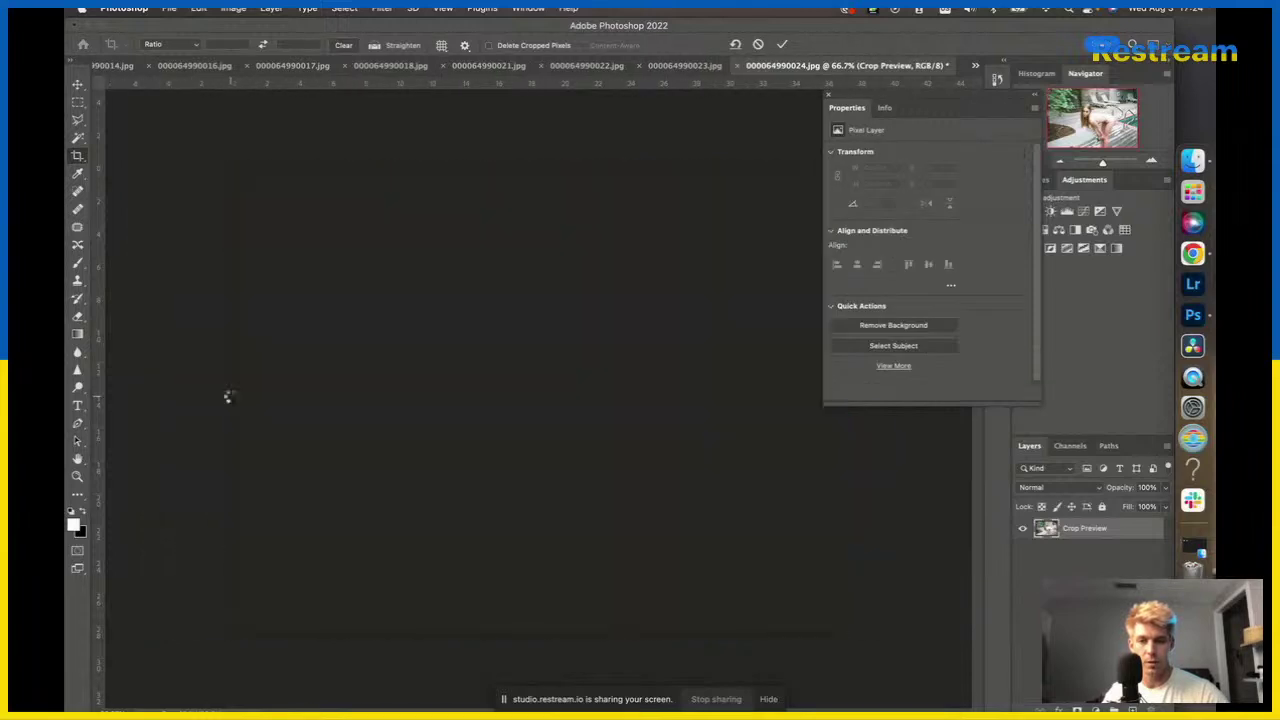
pyautogui.press('v')
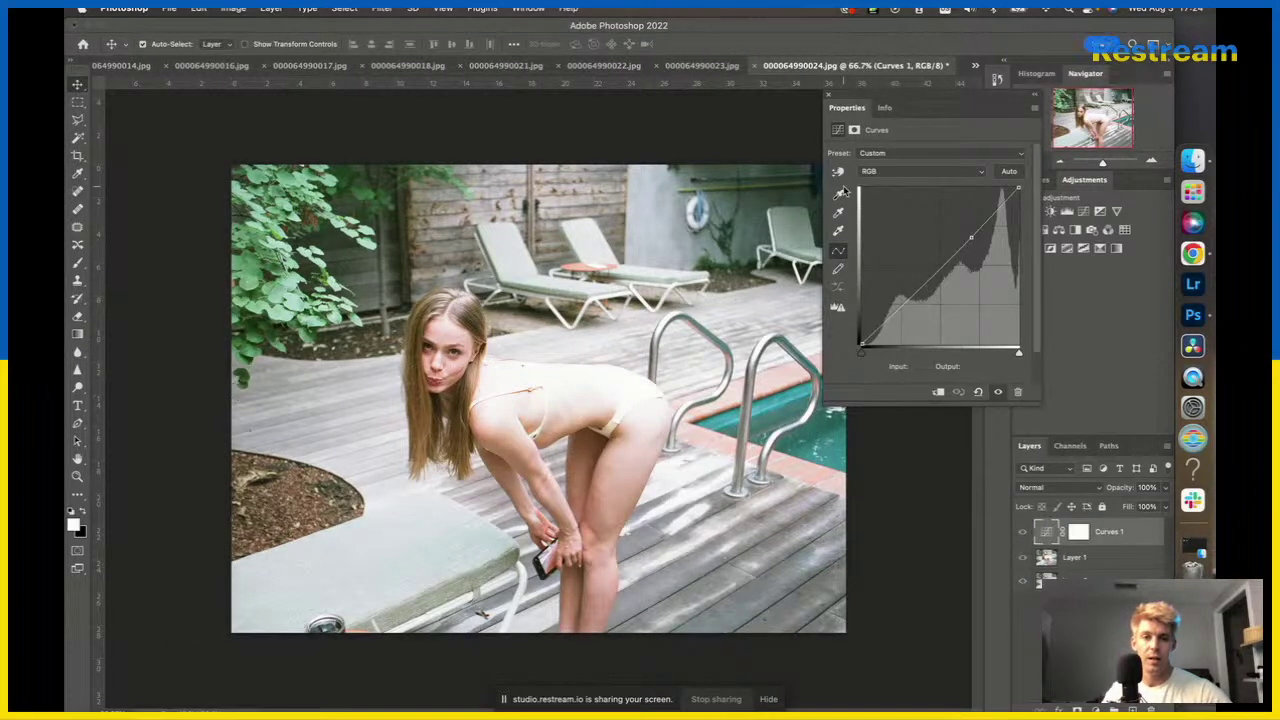
# Magnify the pool photo to 77.9% and display its histogram beside the Curves settings.
pyautogui.moveTo(937, 106); pyautogui.dragTo(1006, 253)
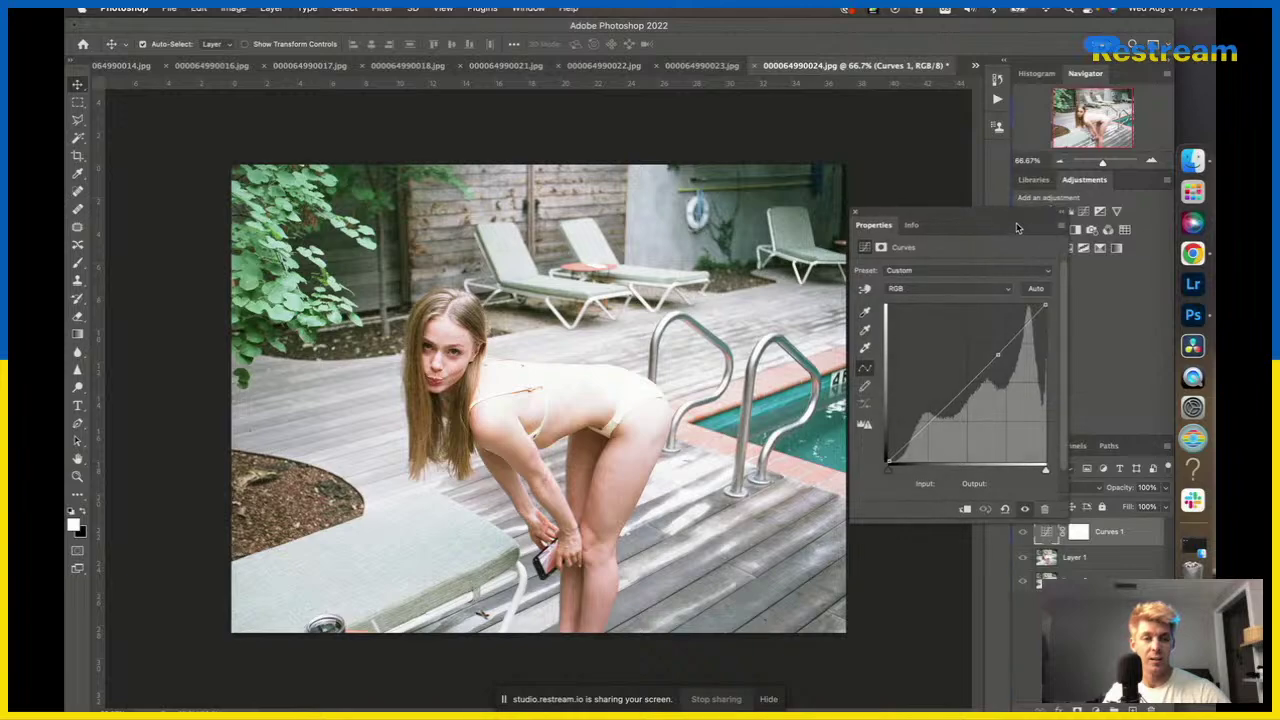
pyautogui.click(1103, 166)
pyautogui.moveTo(1103, 166)
pyautogui.mouseDown()
pyautogui.moveTo(1090, 168)
pyautogui.moveTo(1105, 165)
pyautogui.mouseUp()
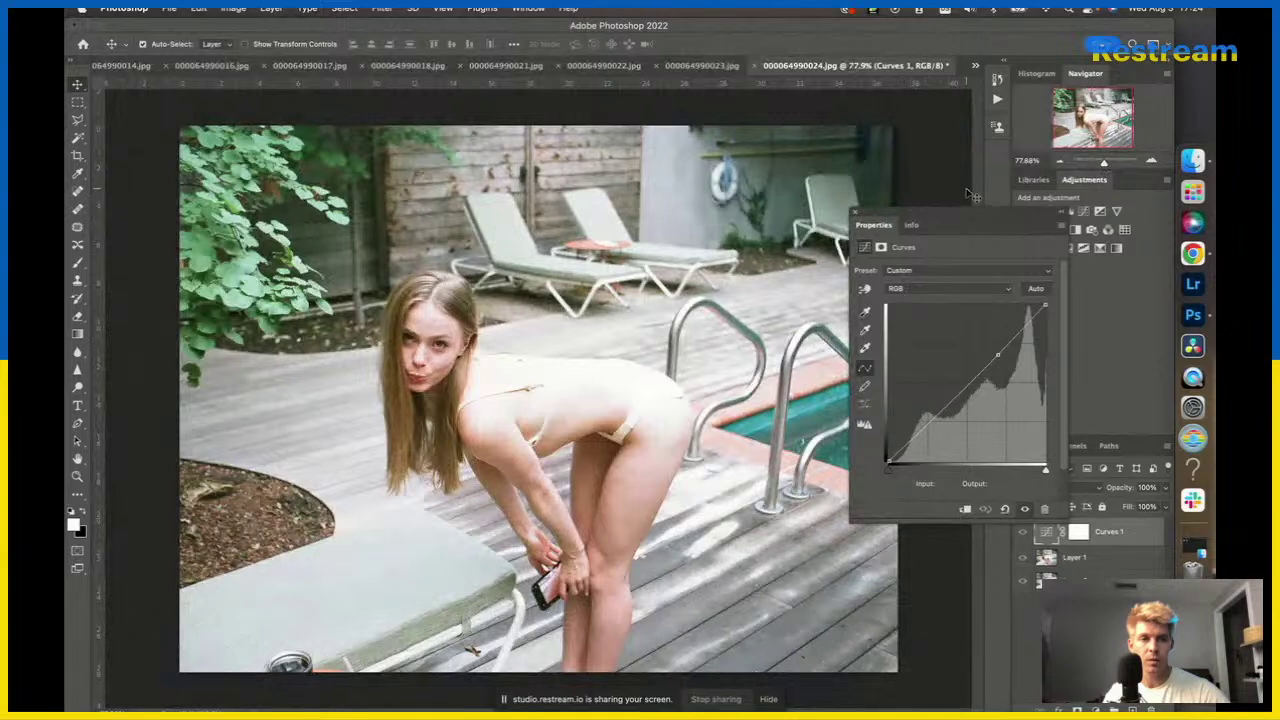
pyautogui.click(1034, 73)
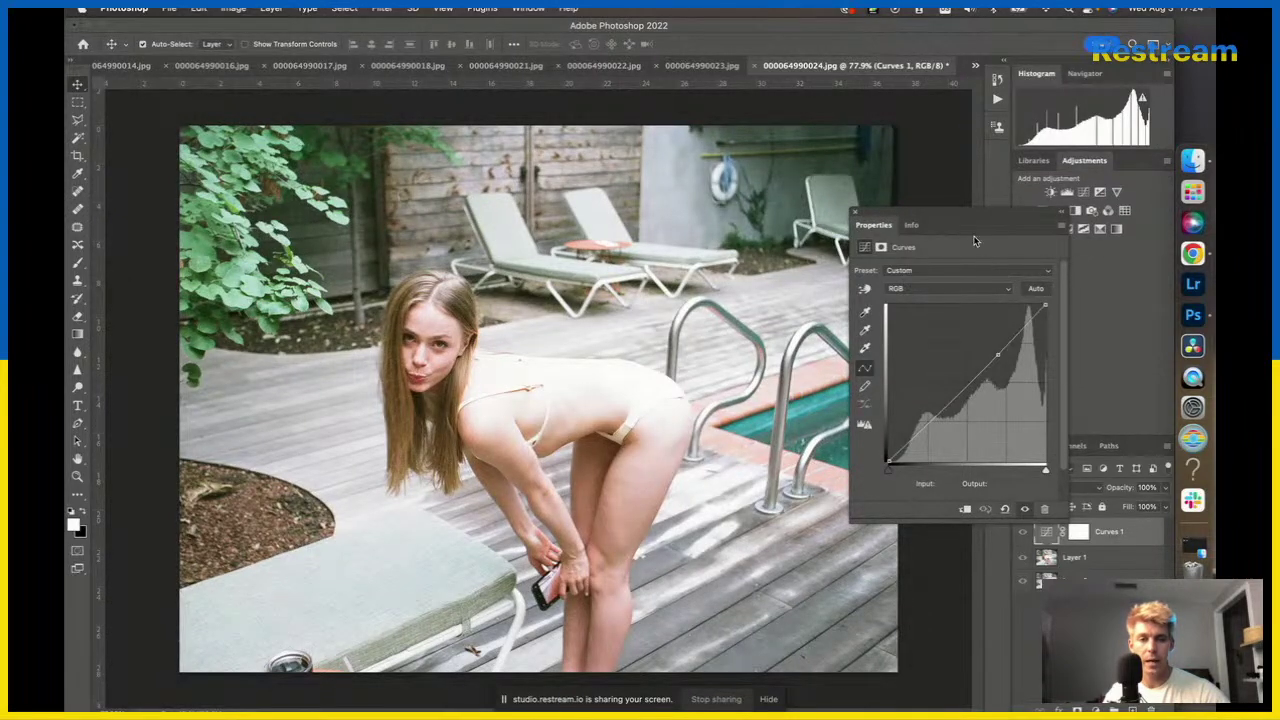
# Try darkening the curve to input 178, output 120, and brightening it to input 133, output 195.
pyautogui.moveTo(997, 355); pyautogui.dragTo(997, 385)
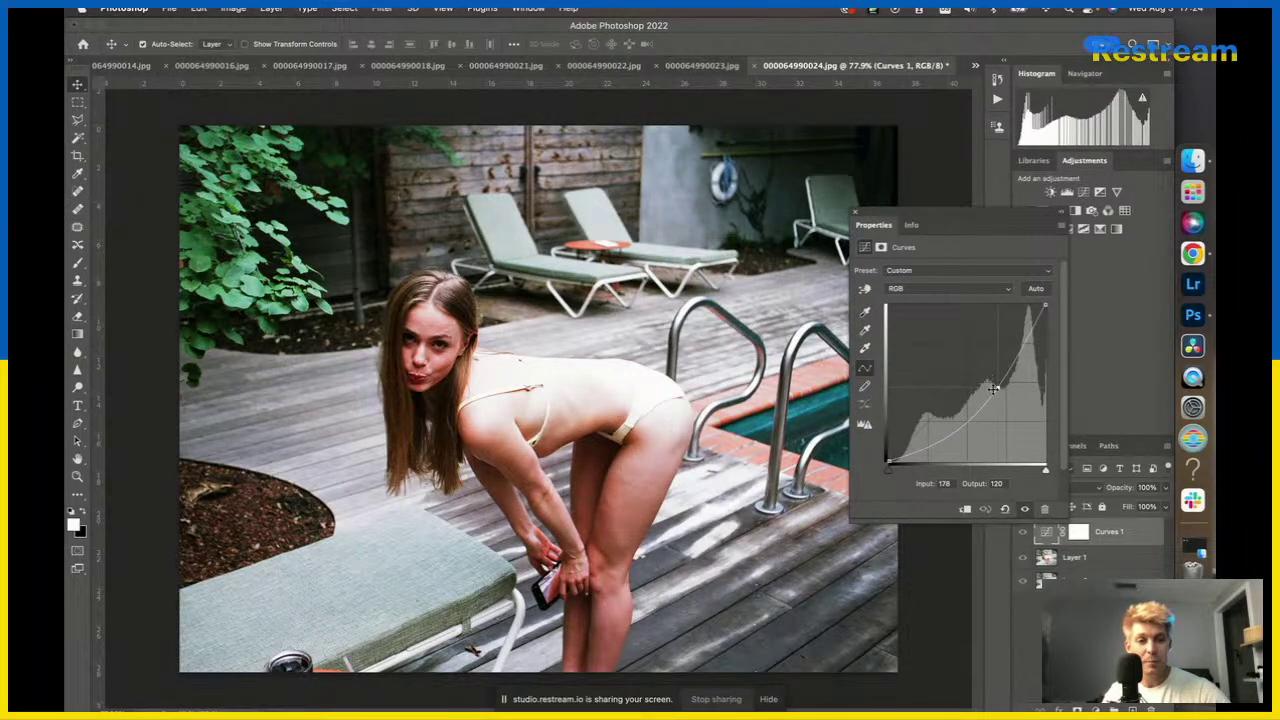
pyautogui.moveTo(997, 387); pyautogui.dragTo(969, 343)
pyautogui.click(855, 214)
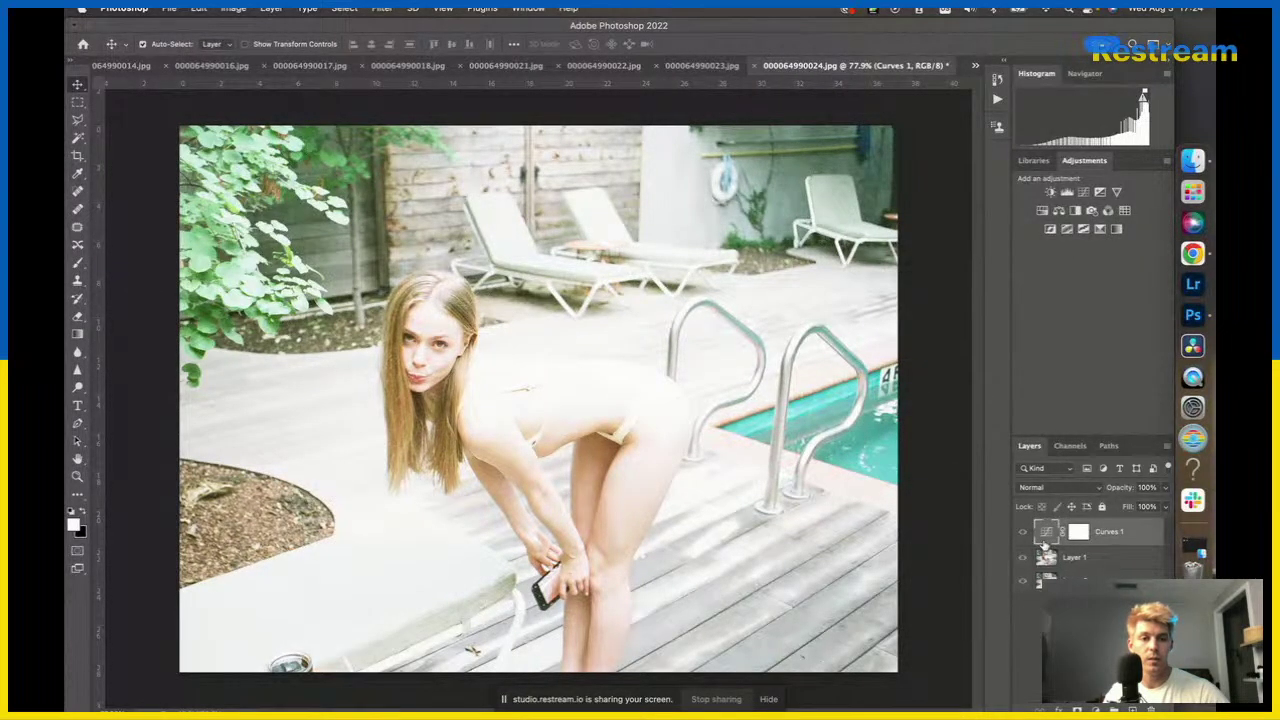
# Reopen the Curves adjustment and pull its midtone point below the diagonal to darken the pool photo.
pyautogui.doubleClick(1045, 538)
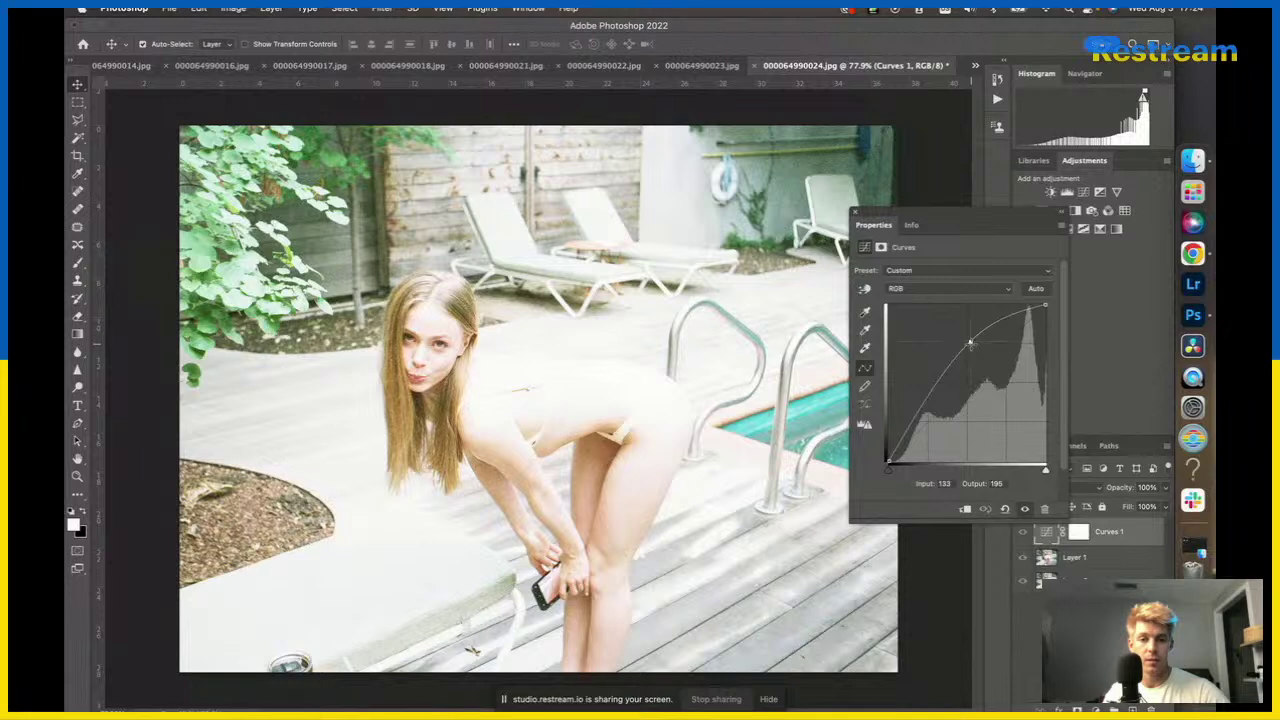
pyautogui.moveTo(970, 343); pyautogui.dragTo(970, 402)
pyautogui.click(752, 212)
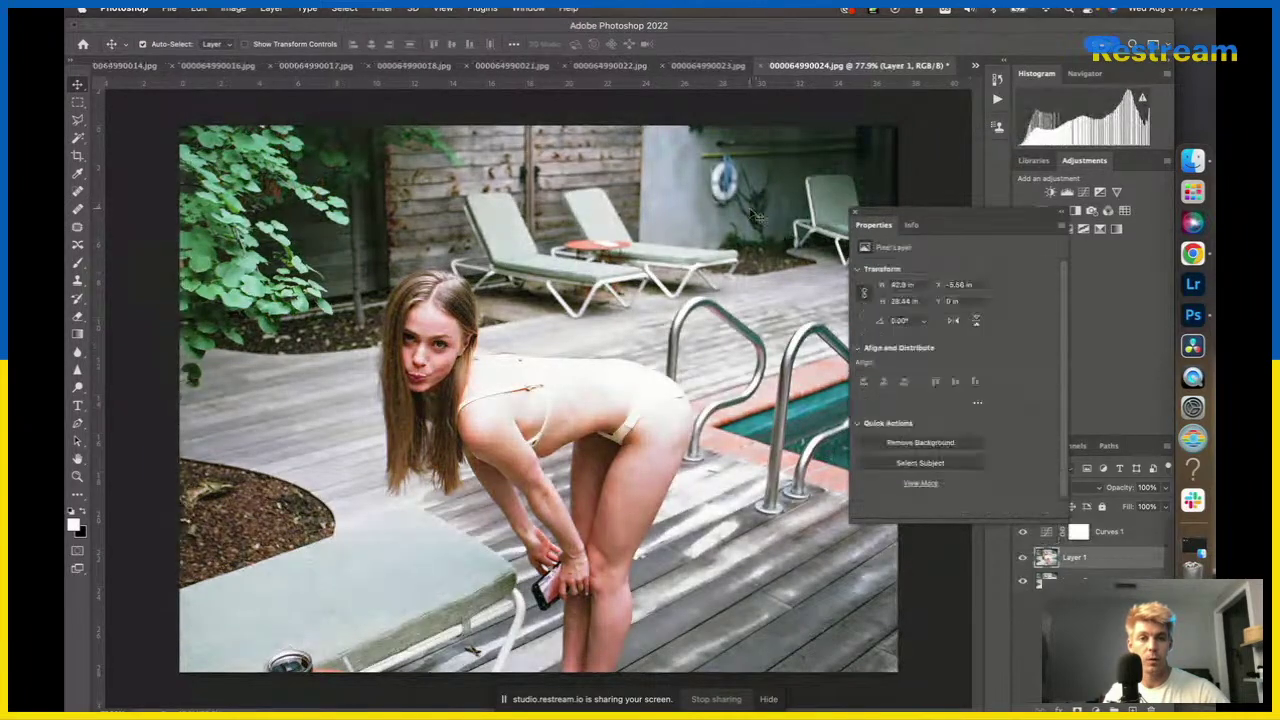
# Close the layer properties and bring up the photo 000064990025.jpg for editing.
pyautogui.click(856, 215)
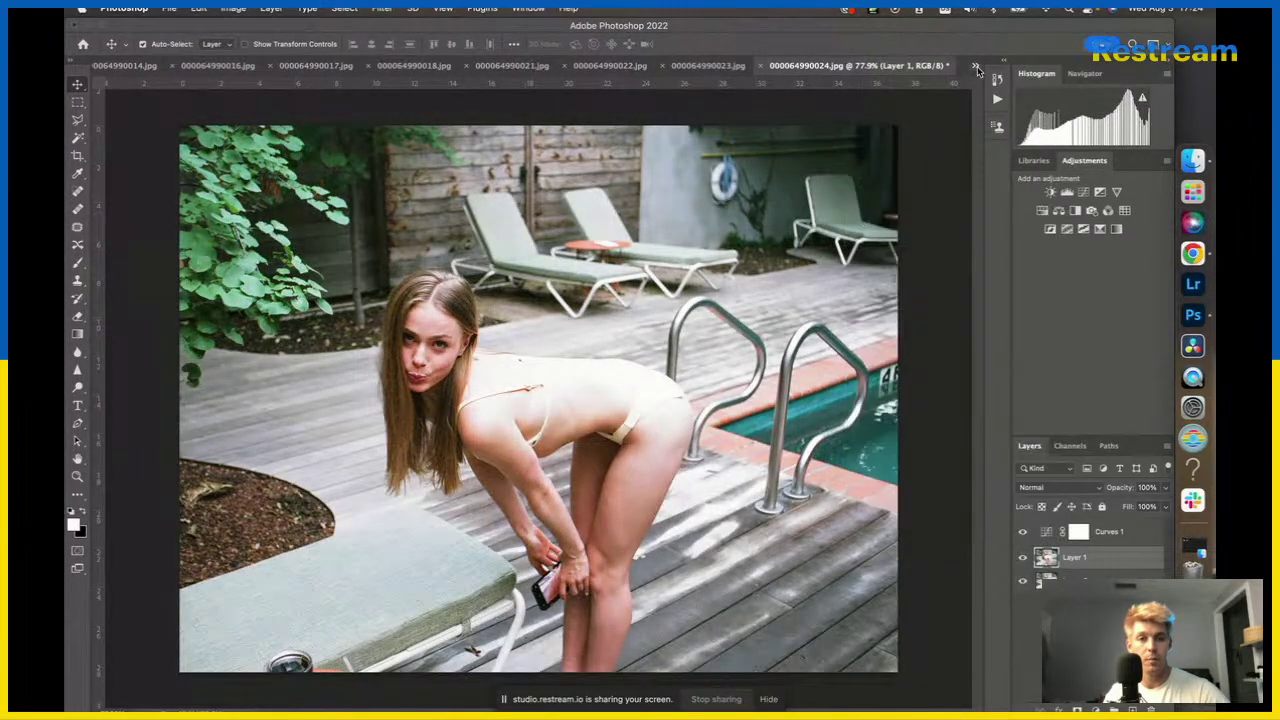
pyautogui.click(975, 65)
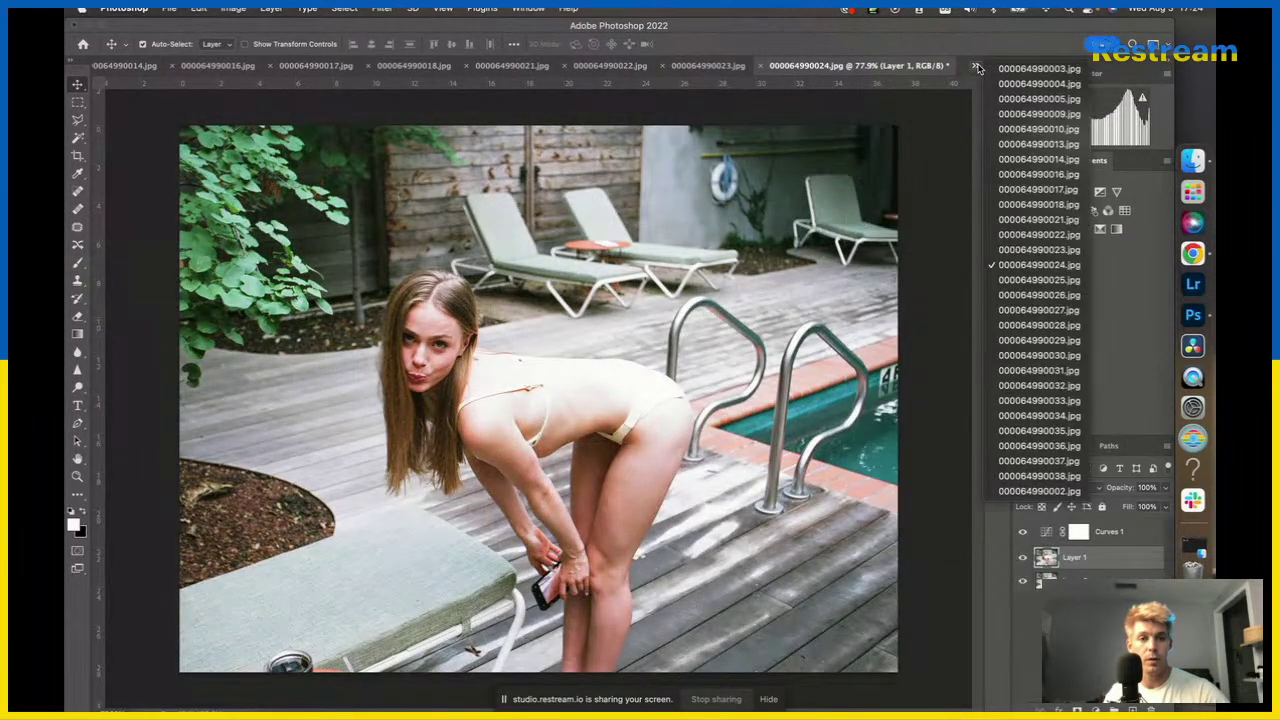
pyautogui.click(1030, 281)
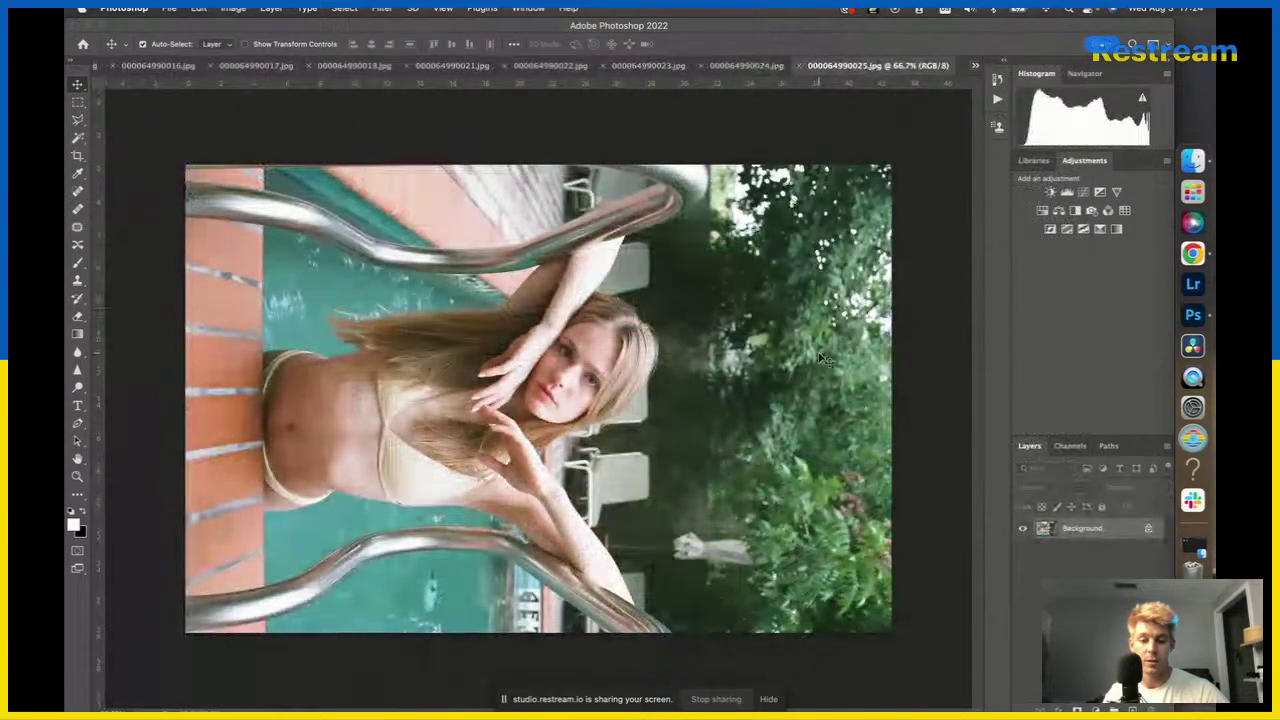
# Rotate the photo upright to portrait orientation and crop about 7.75 in off its top, keeping the full width.
pyautogui.press('c')
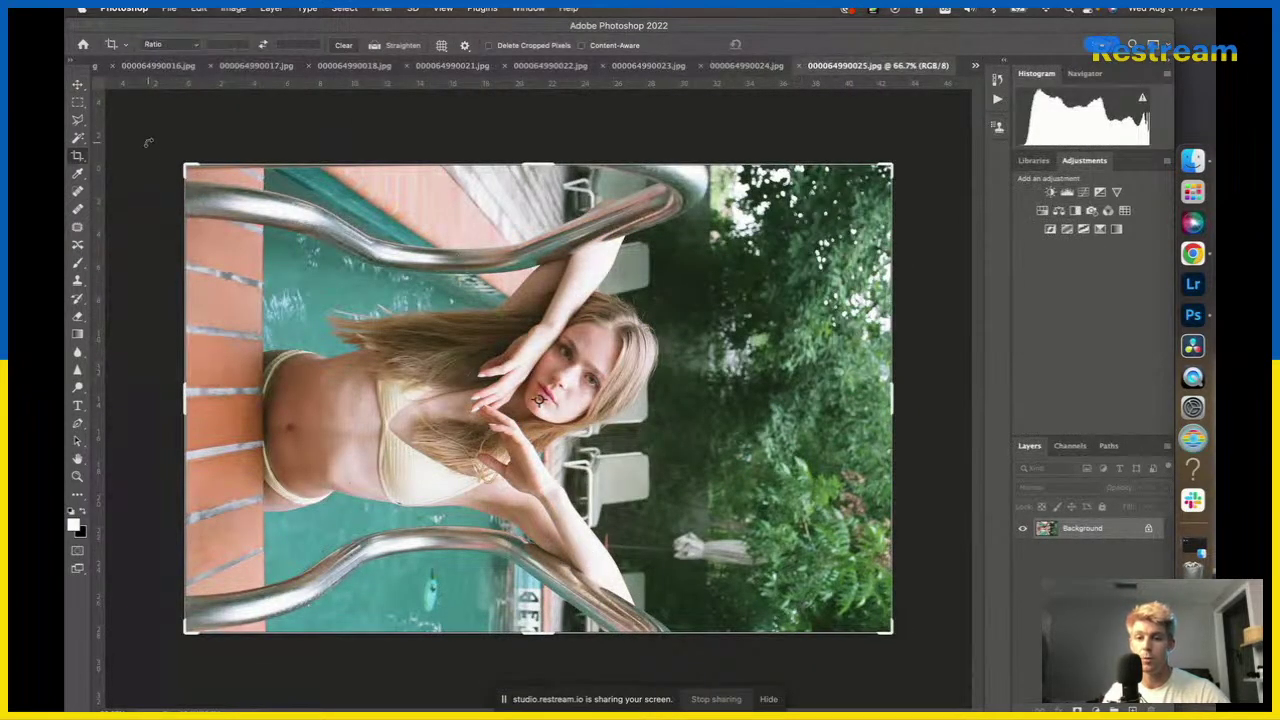
pyautogui.moveTo(148, 142); pyautogui.dragTo(366, 658)
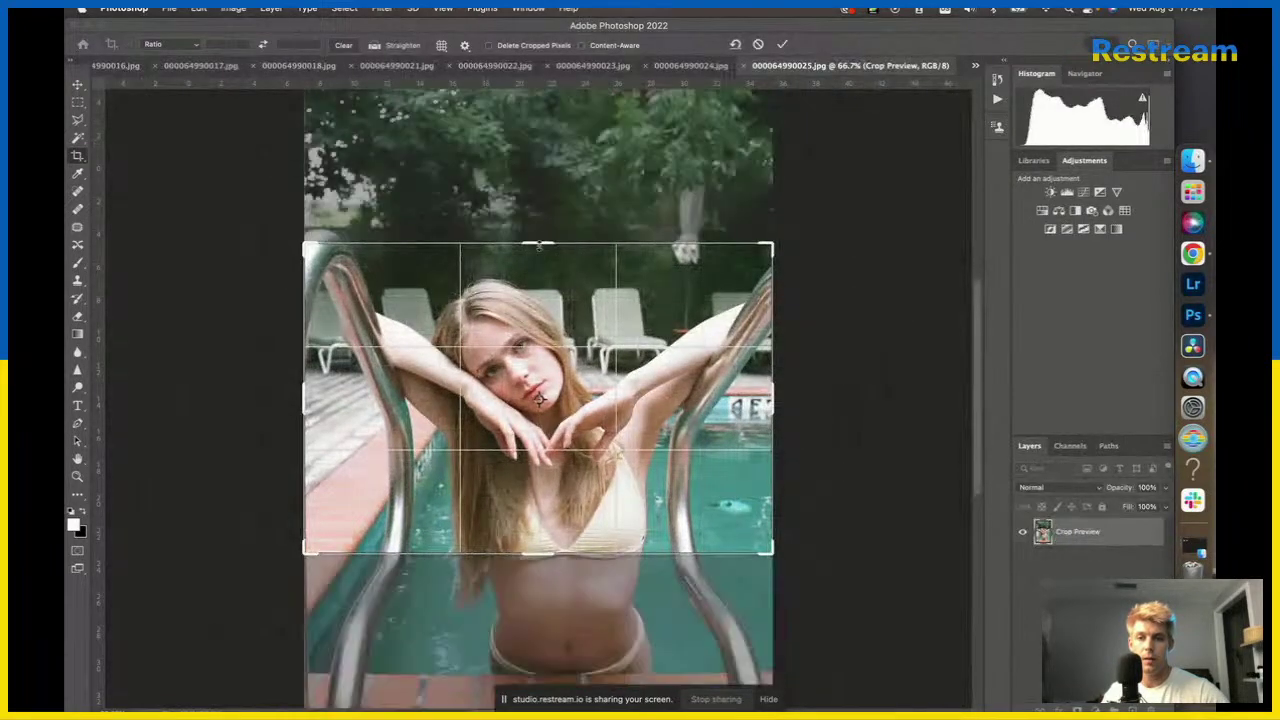
pyautogui.moveTo(538, 243); pyautogui.dragTo(538, 178)
pyautogui.moveTo(555, 622); pyautogui.dragTo(538, 648)
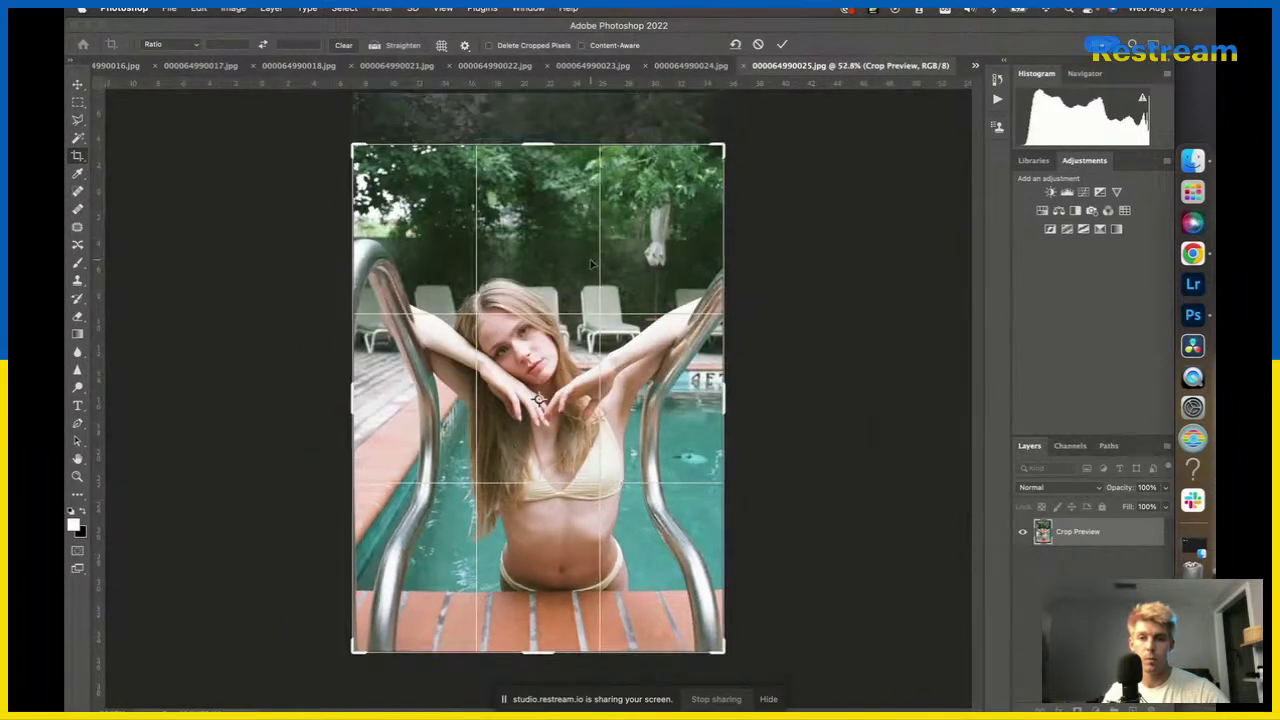
pyautogui.moveTo(542, 147); pyautogui.dragTo(545, 175)
pyautogui.press('Return')
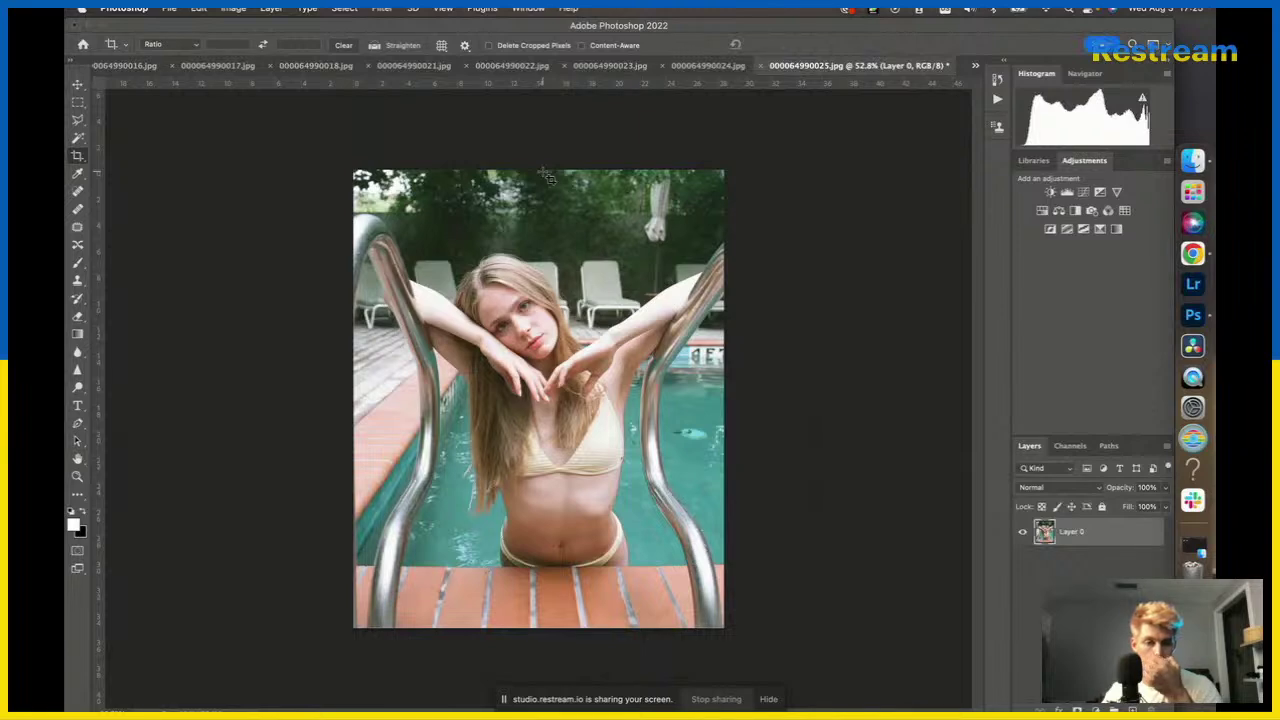
# Duplicate Layer 0 and straighten the copy's perspective with the Auto Upright correction in Camera Raw.
pyautogui.press('super+j')
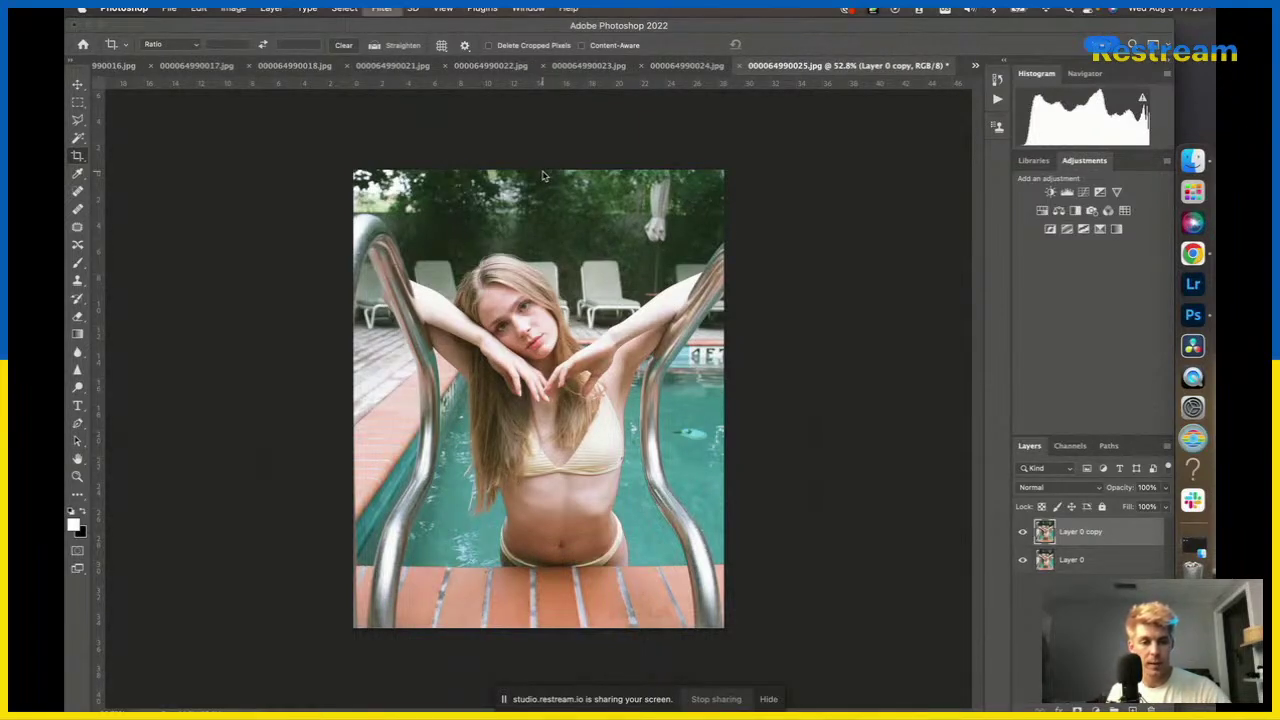
pyautogui.press('super+shift+a')
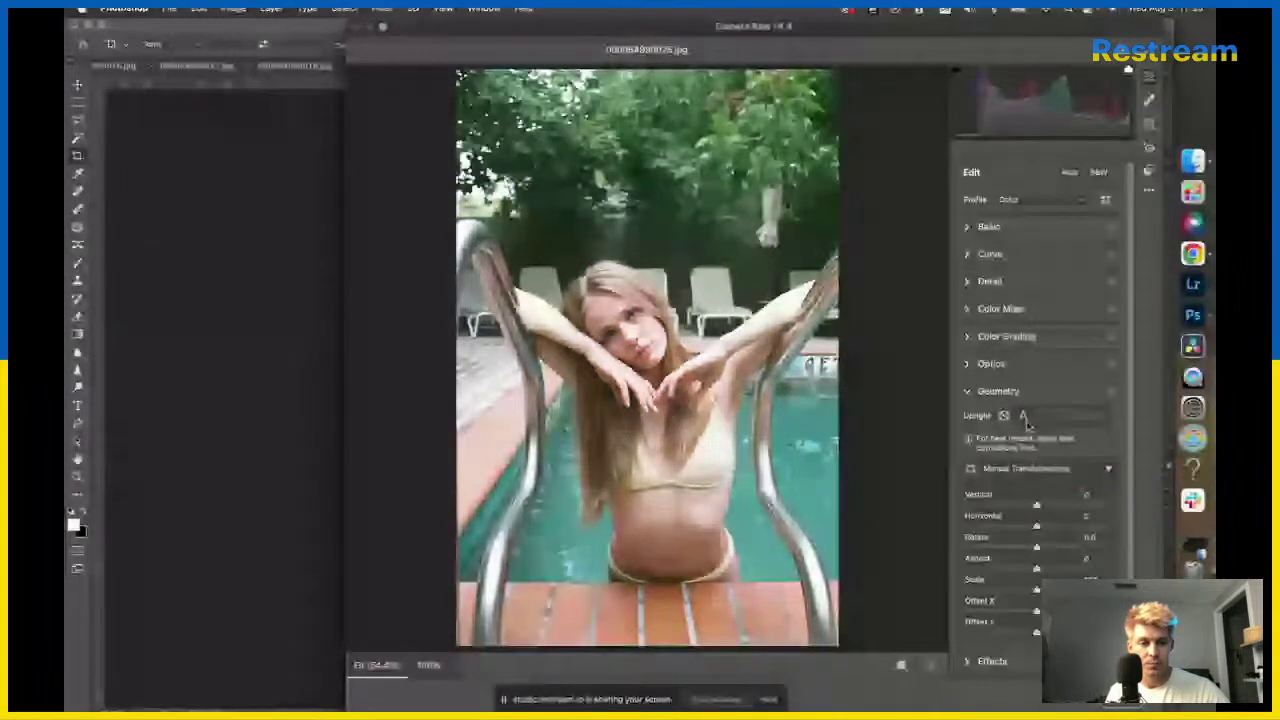
pyautogui.click(1024, 418)
pyautogui.press('Return')
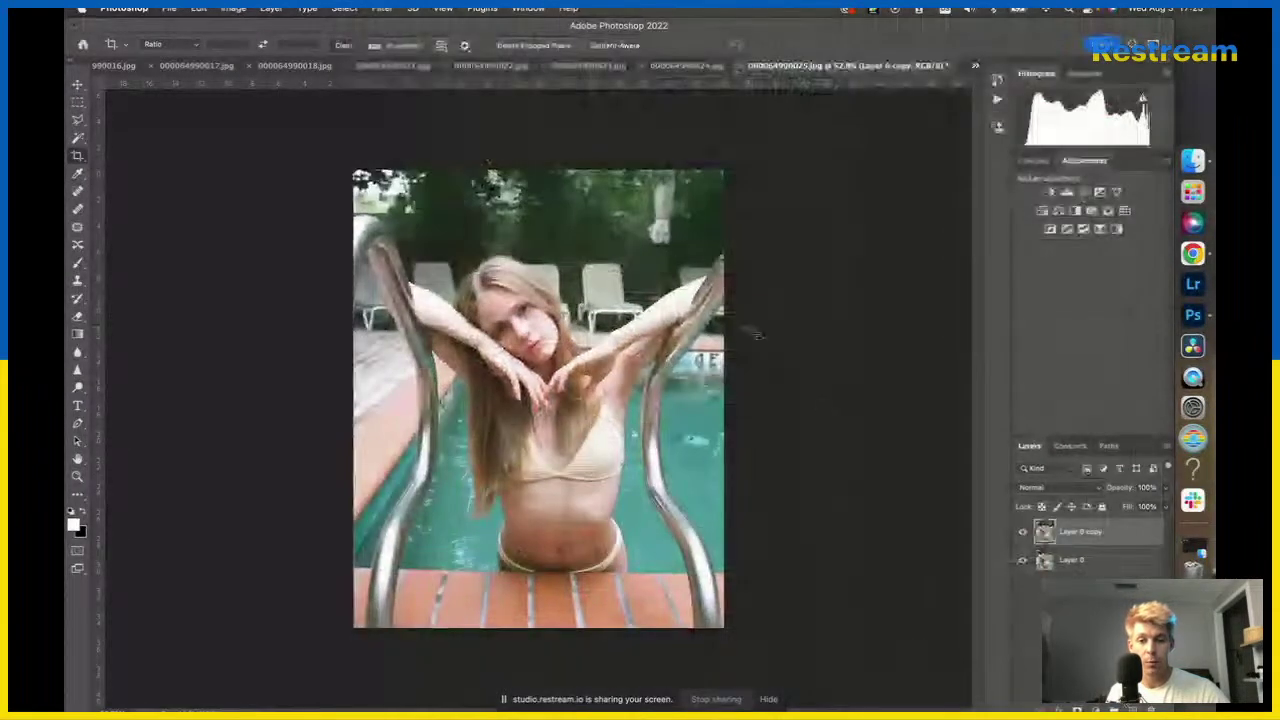
# Add a Curves adjustment above the straightened copy and set its RGB black point to input 13, output 0.
pyautogui.press('v')
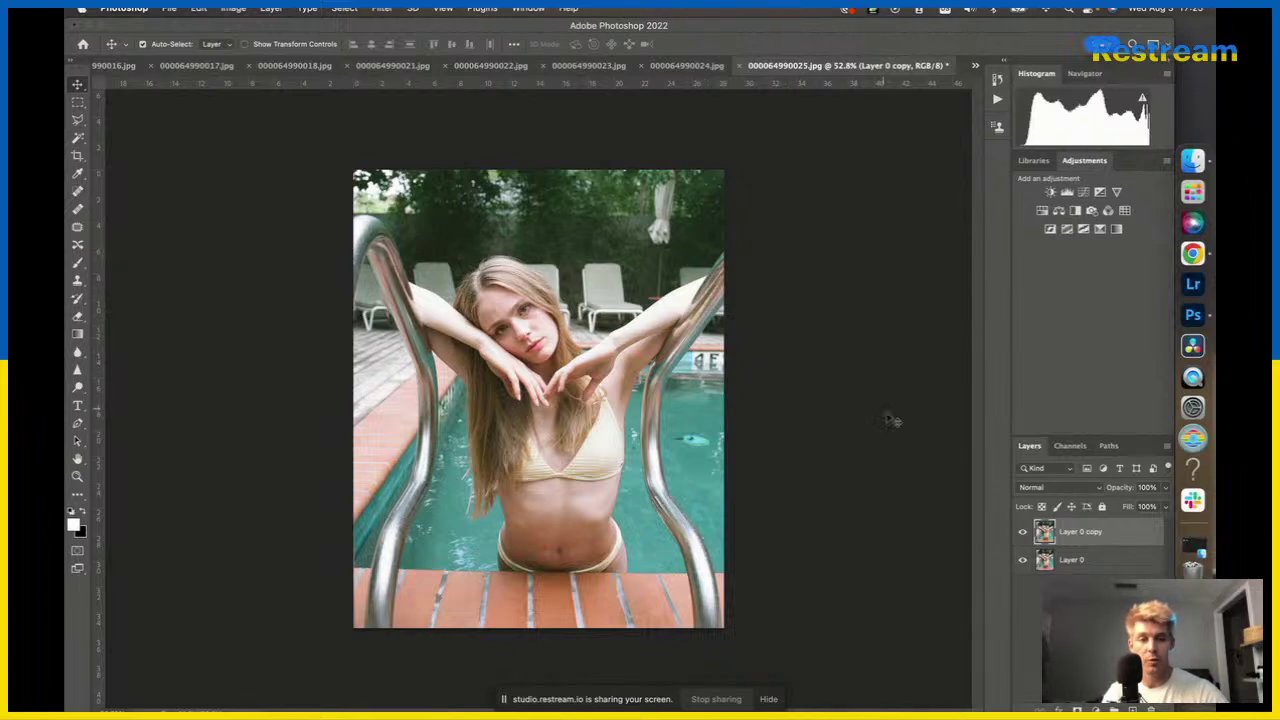
pyautogui.click(1083, 192)
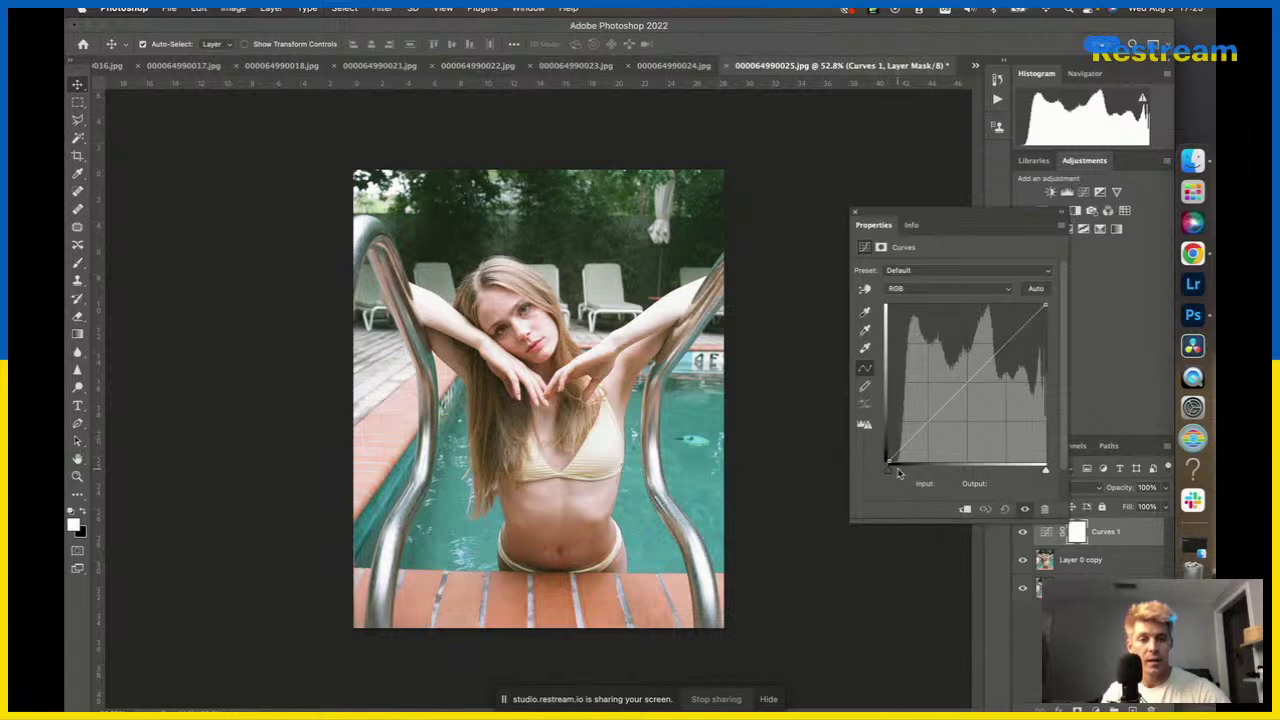
pyautogui.moveTo(886, 476); pyautogui.dragTo(900, 477)
pyautogui.moveTo(899, 476); pyautogui.dragTo(897, 476)
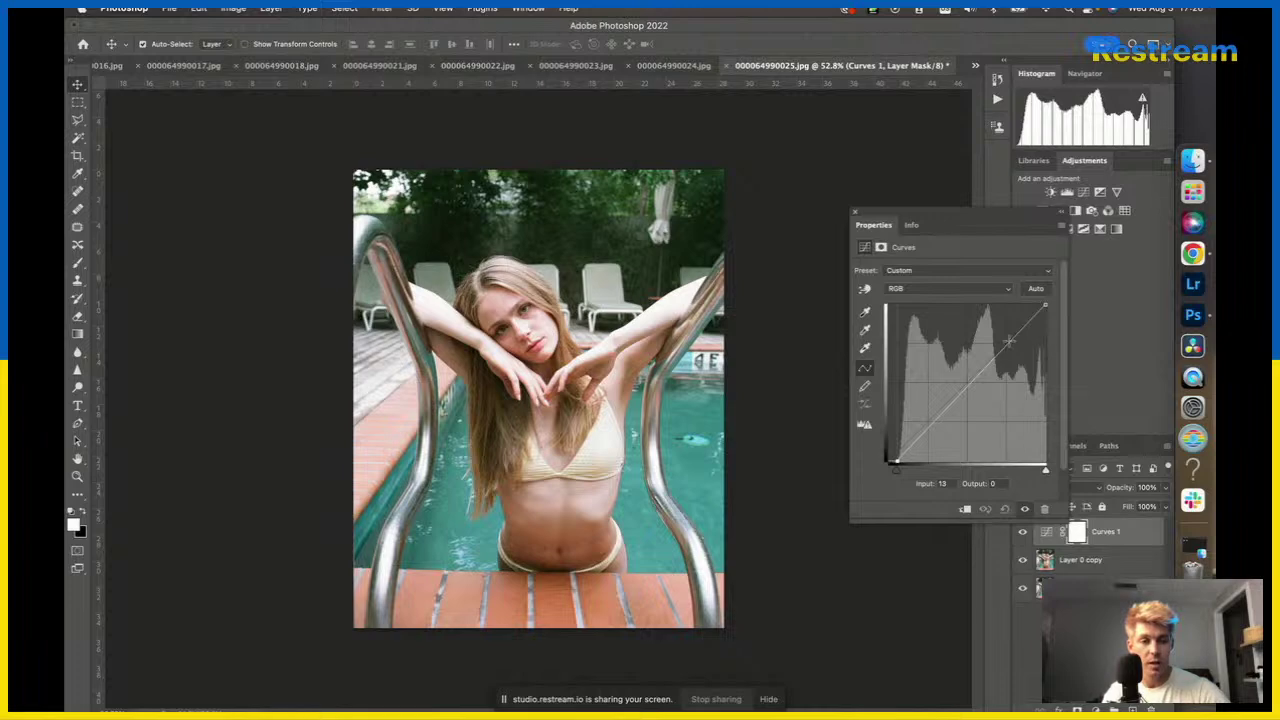
# Try a highlight curve point at input 204, output 189, with a shadow point at input 65, output 60, and delete the shadow point.
pyautogui.moveTo(1014, 342); pyautogui.dragTo(1013, 346)
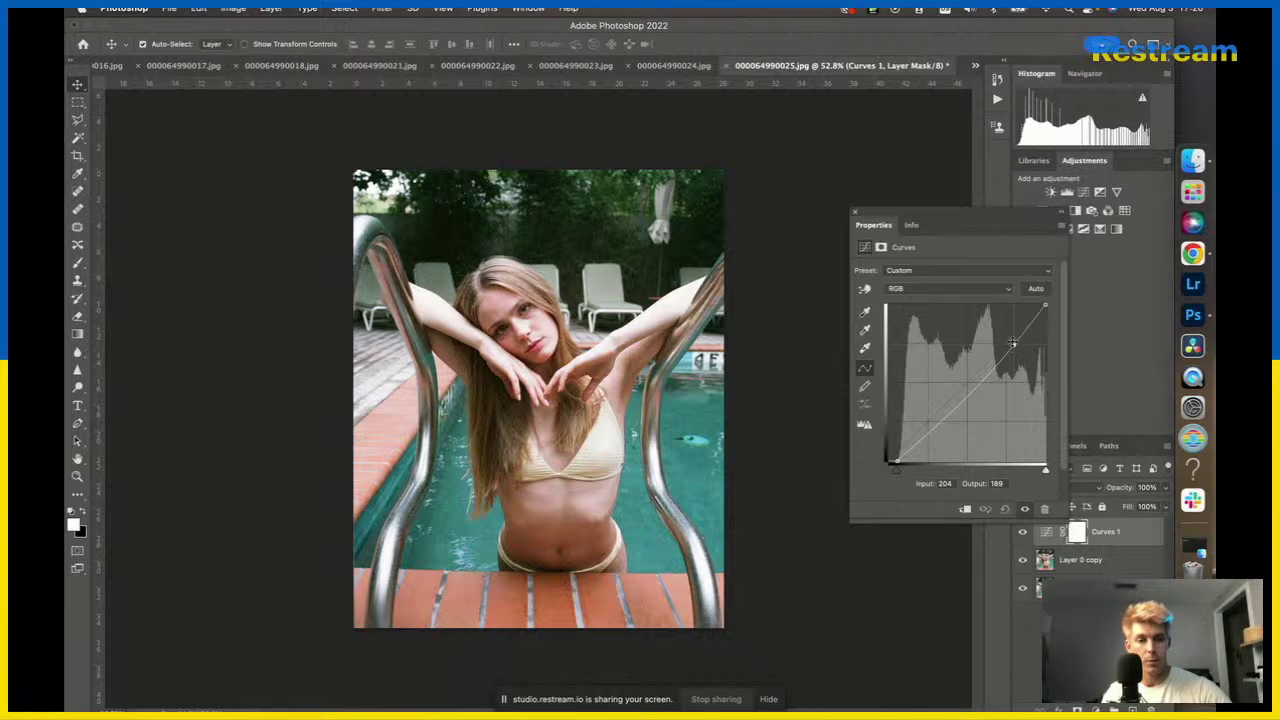
pyautogui.moveTo(1013, 345)
pyautogui.mouseDown()
pyautogui.moveTo(1003, 332)
pyautogui.moveTo(1011, 344)
pyautogui.mouseUp()
pyautogui.moveTo(944, 418); pyautogui.dragTo(928, 425)
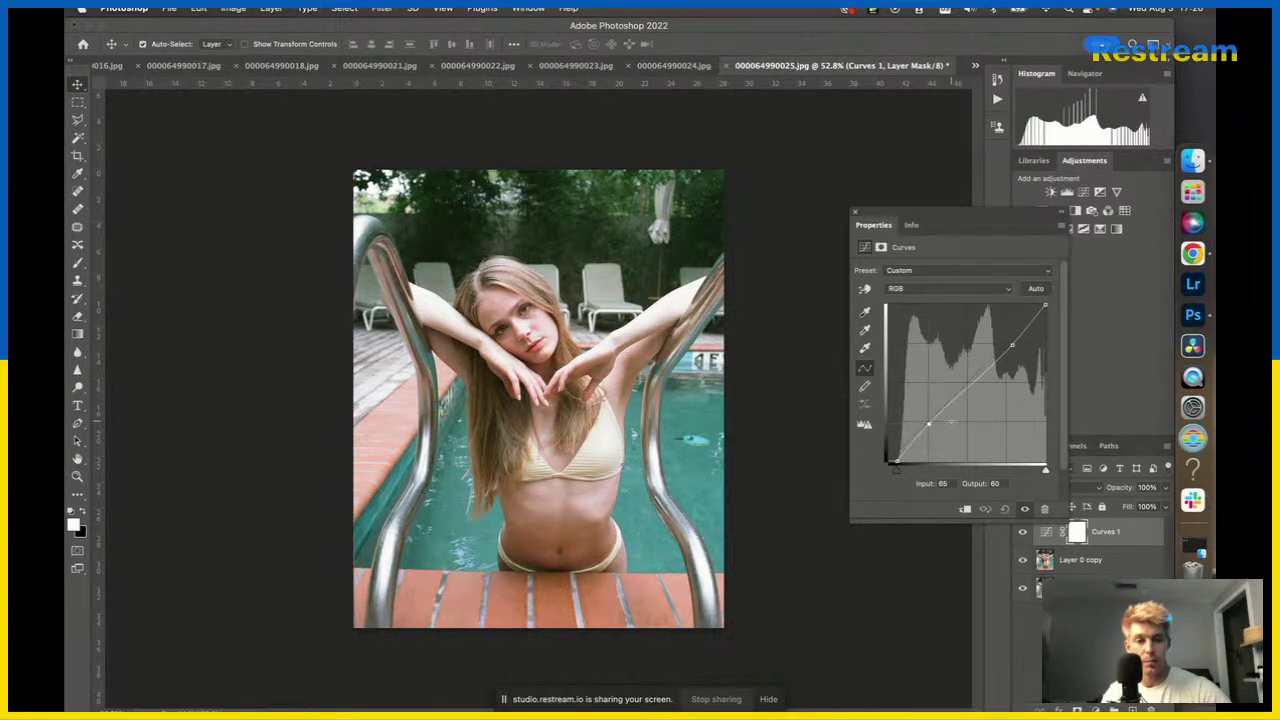
pyautogui.press('Delete')
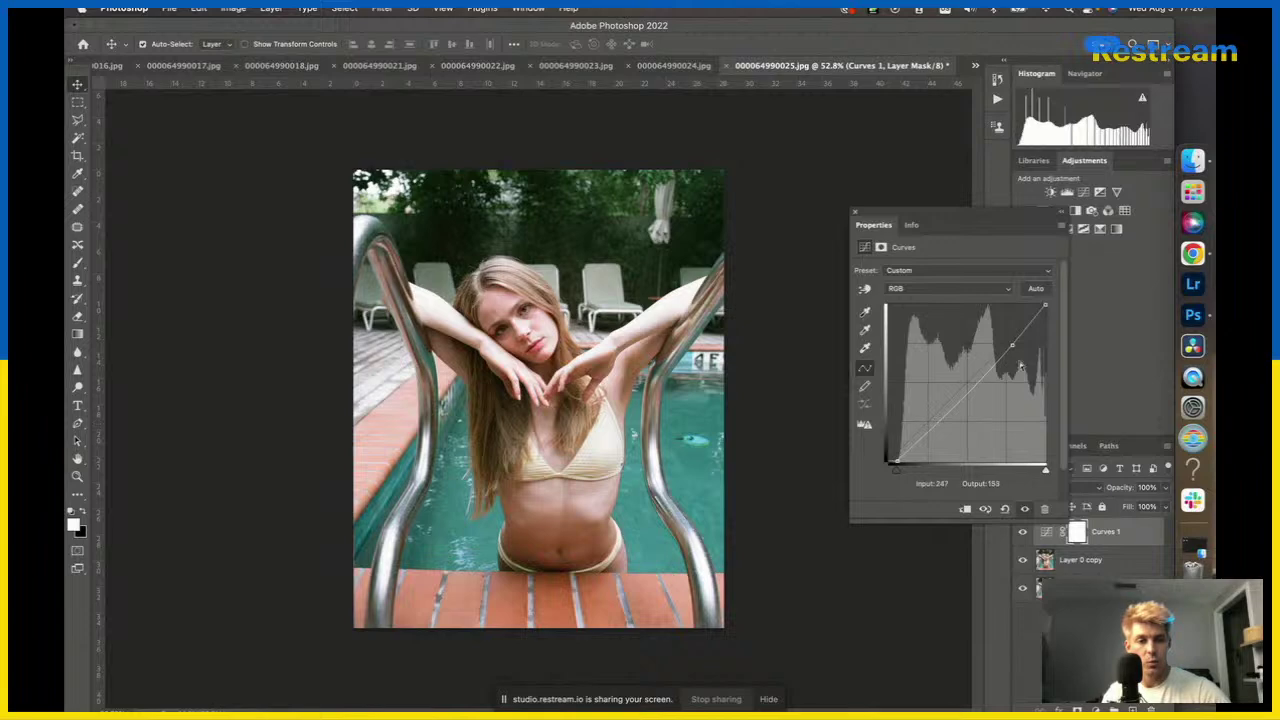
# Darken the curve's highlights to input 202, output 178, and add a shadow point at input 83, output 66.
pyautogui.moveTo(1012, 343); pyautogui.dragTo(1010, 347)
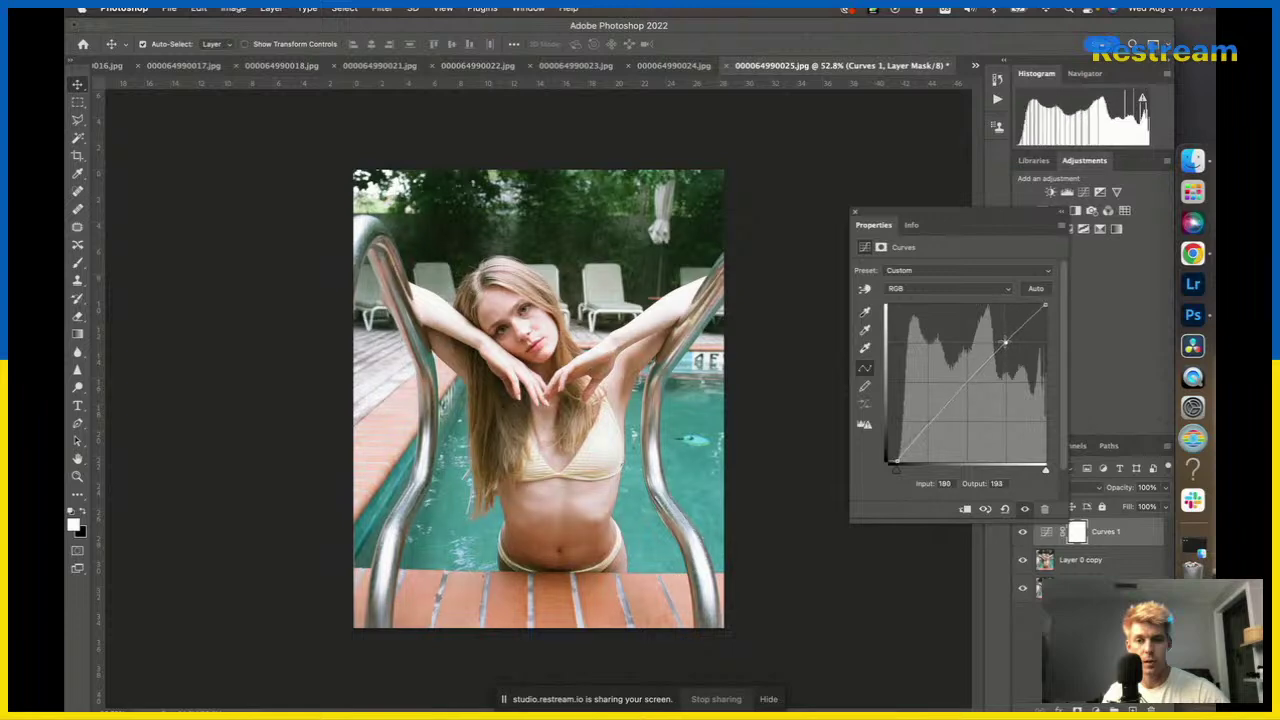
pyautogui.moveTo(1010, 347); pyautogui.dragTo(1012, 351)
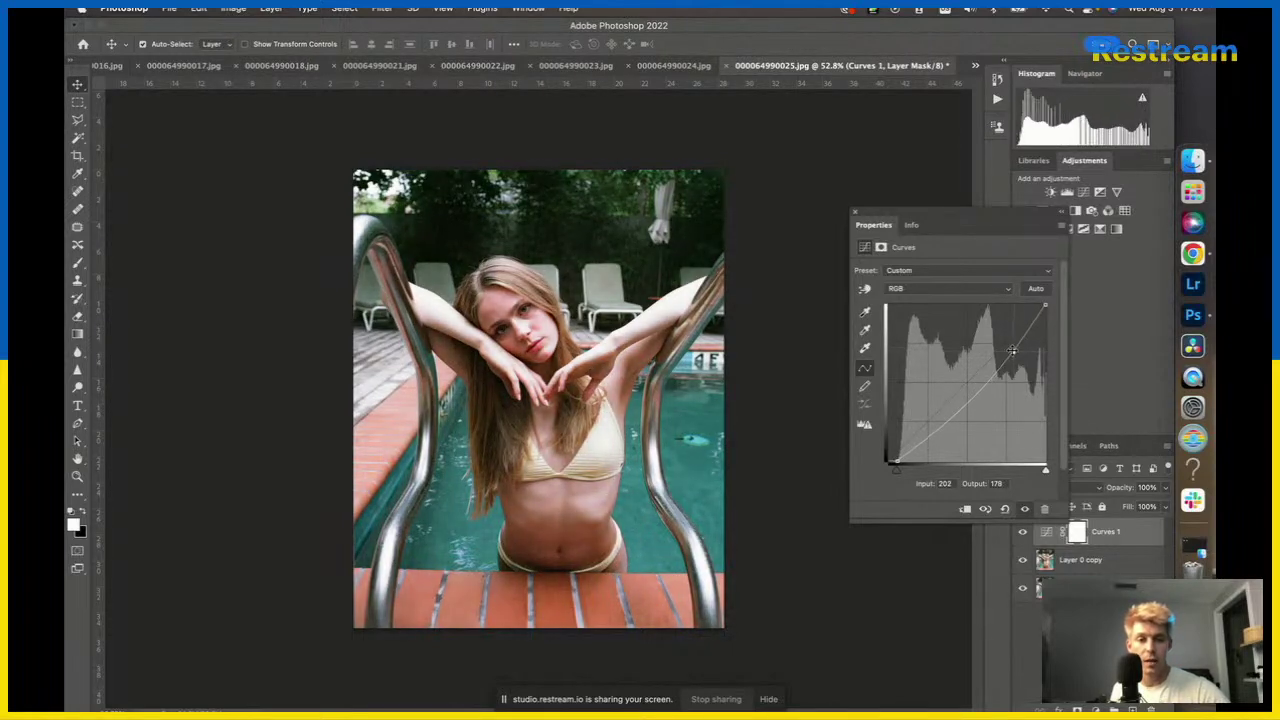
pyautogui.click(943, 423)
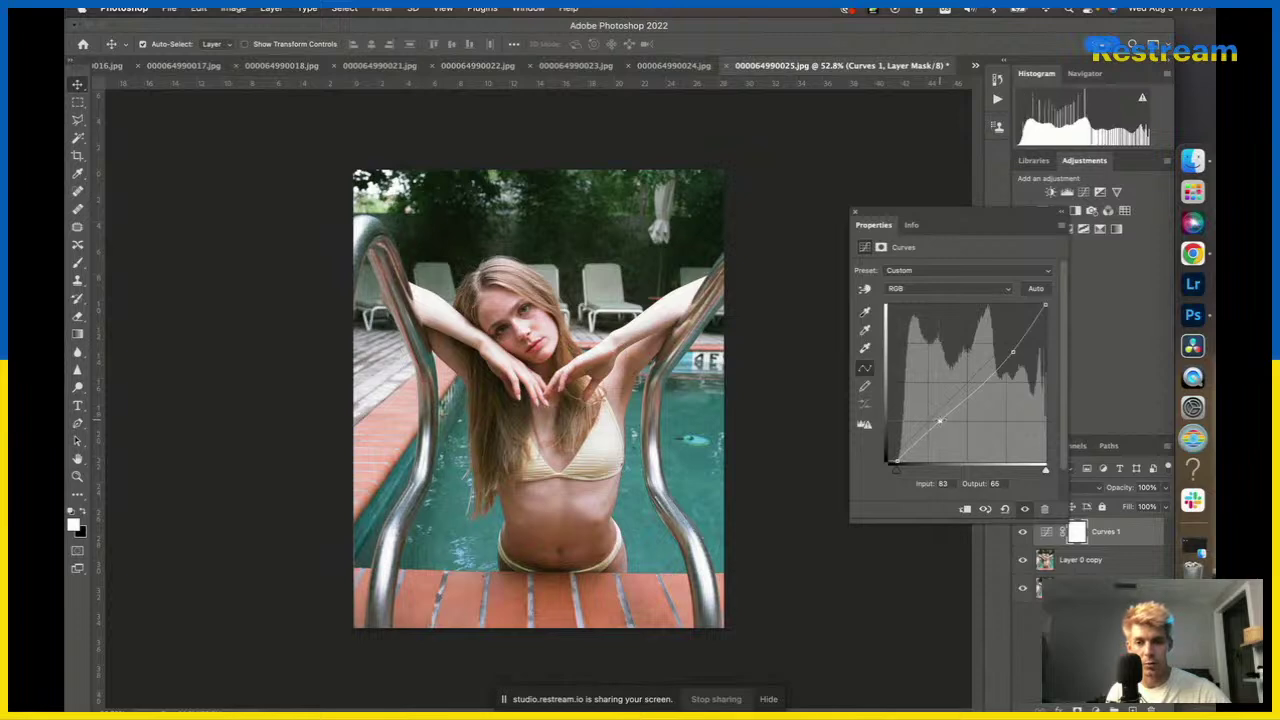
# Apply Camera Raw to Layer 0 copy with the saturation of the greens at -40 and the yellows at -12.
pyautogui.click(1112, 562)
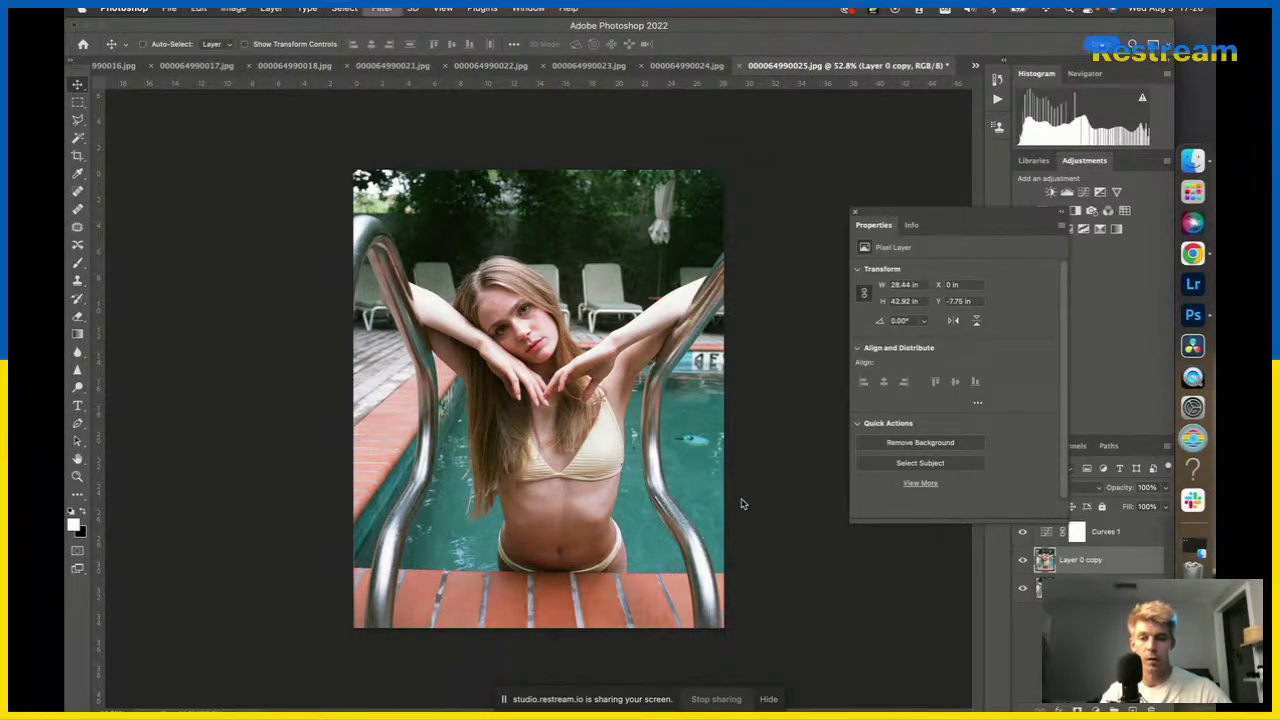
pyautogui.press('super+shift+a')
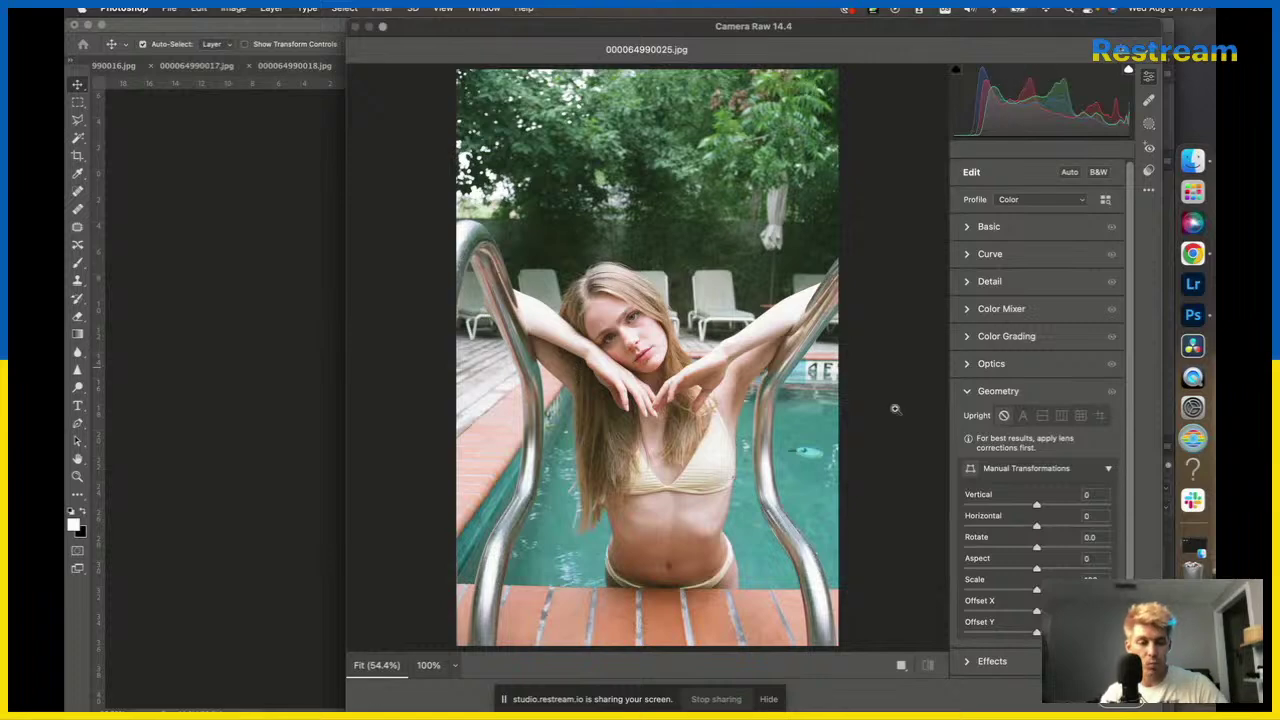
pyautogui.click(1002, 310)
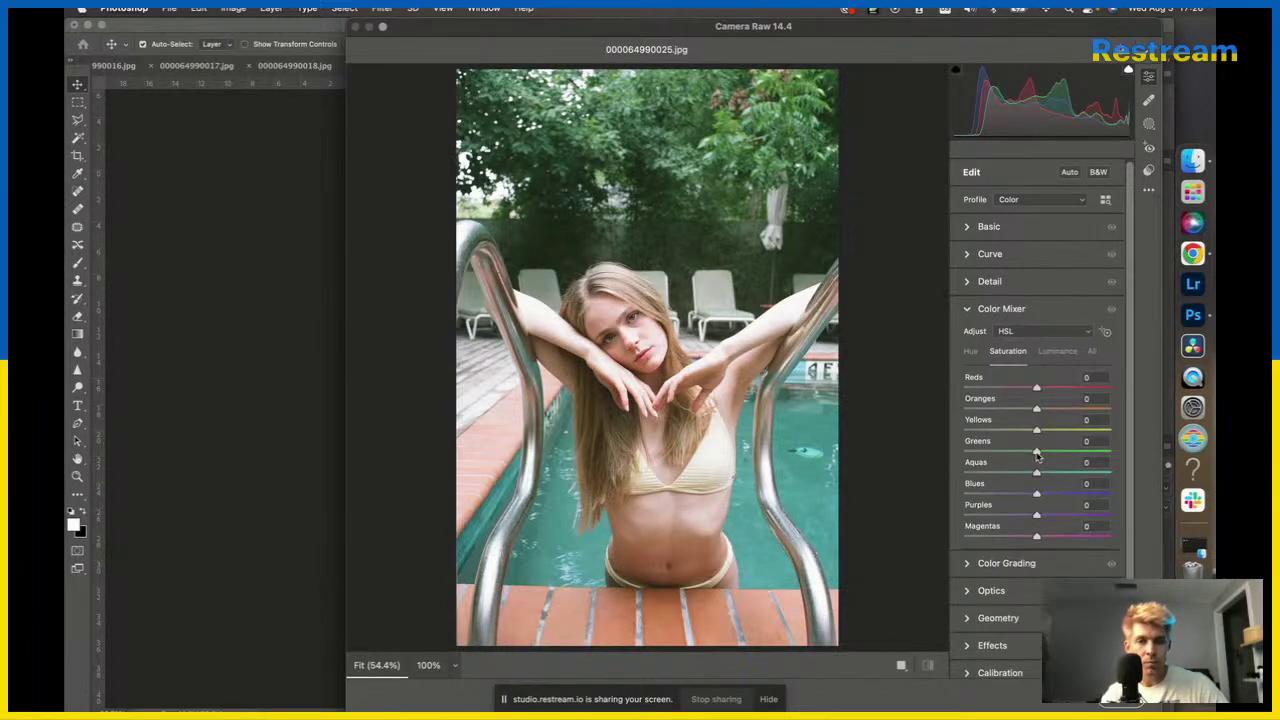
pyautogui.moveTo(1036, 454); pyautogui.dragTo(1012, 455)
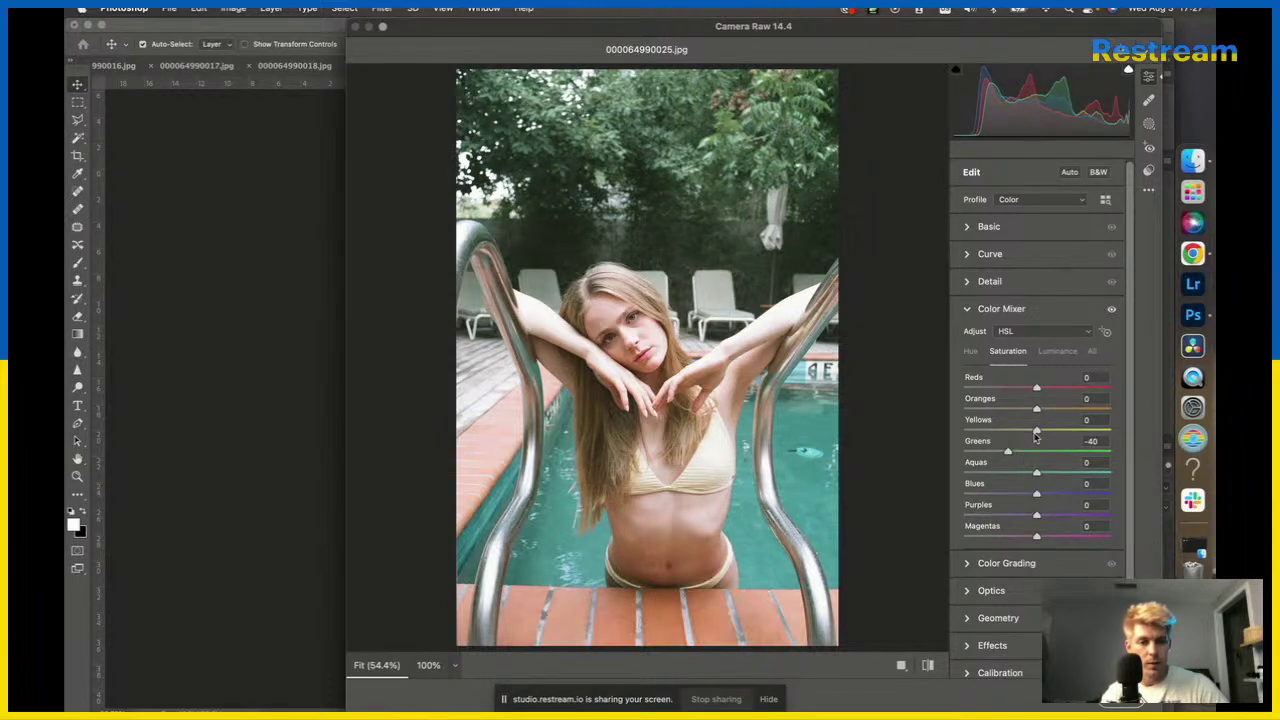
pyautogui.moveTo(1037, 433); pyautogui.dragTo(1028, 436)
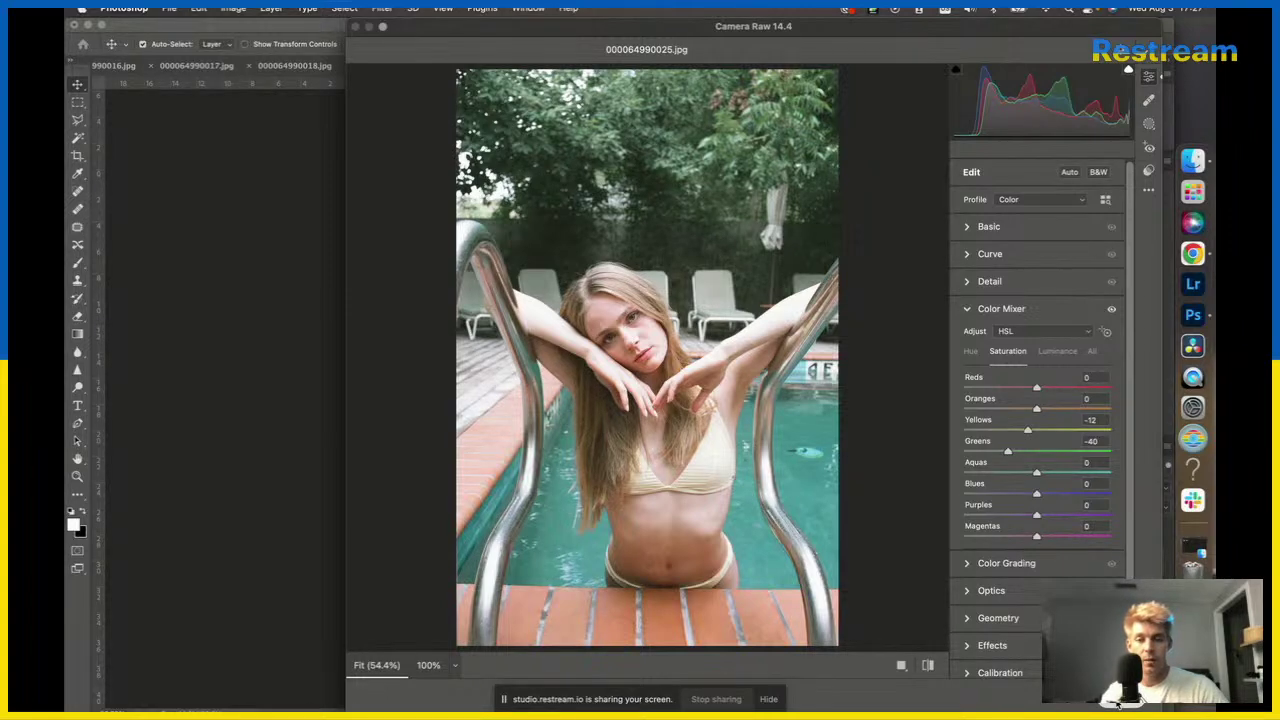
pyautogui.click(1118, 703)
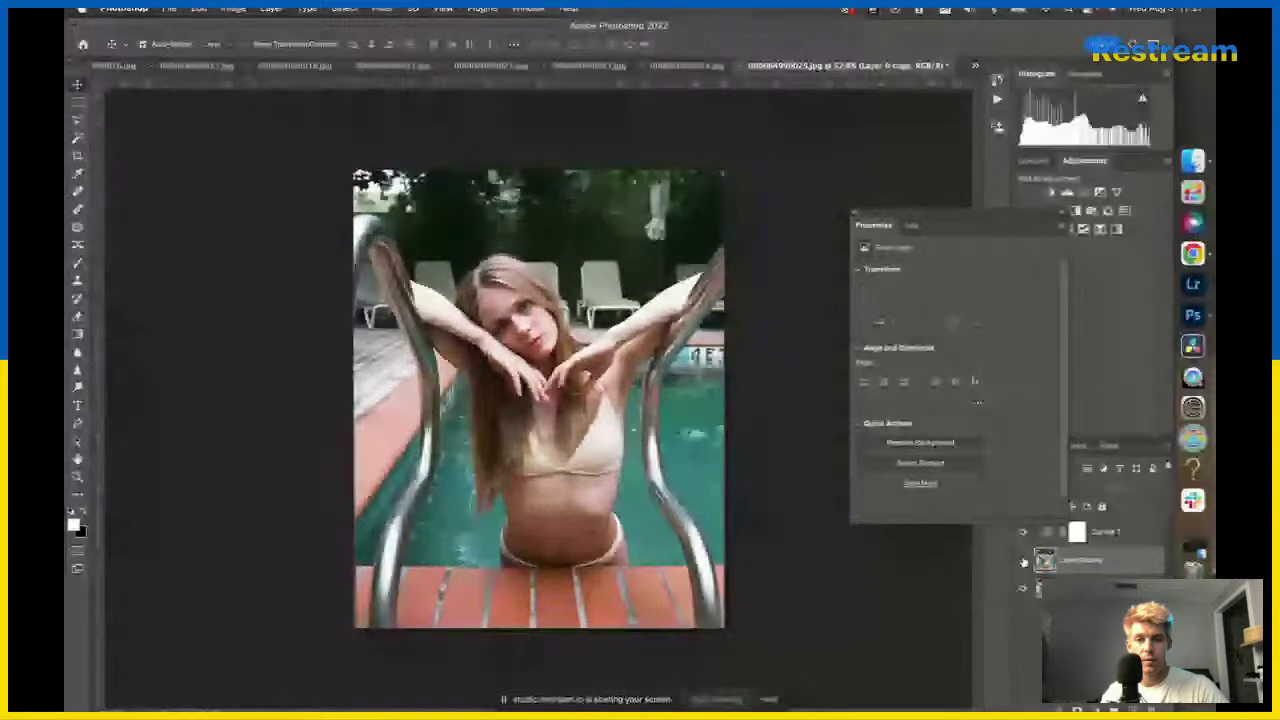
# Adjust the Curves 1 black point to input 18, output 0, and its shadow point to input 83, output 64.
pyautogui.click(1077, 531)
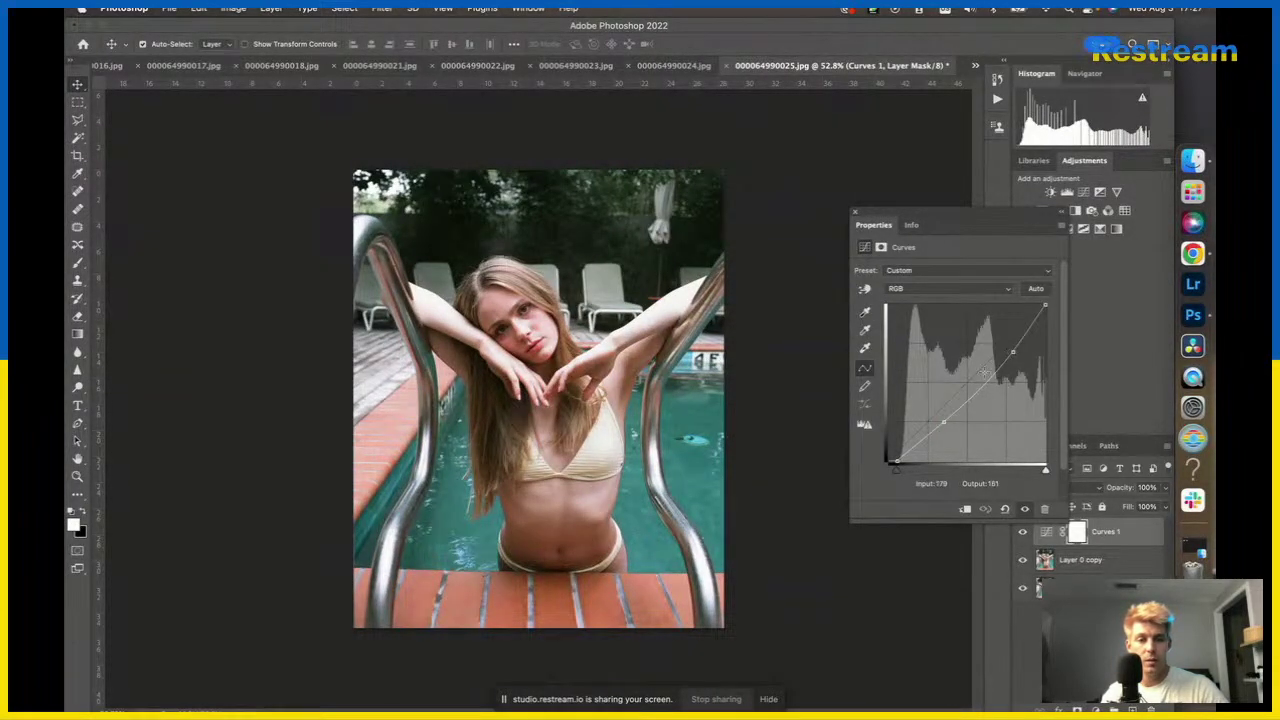
pyautogui.moveTo(900, 460); pyautogui.dragTo(900, 459)
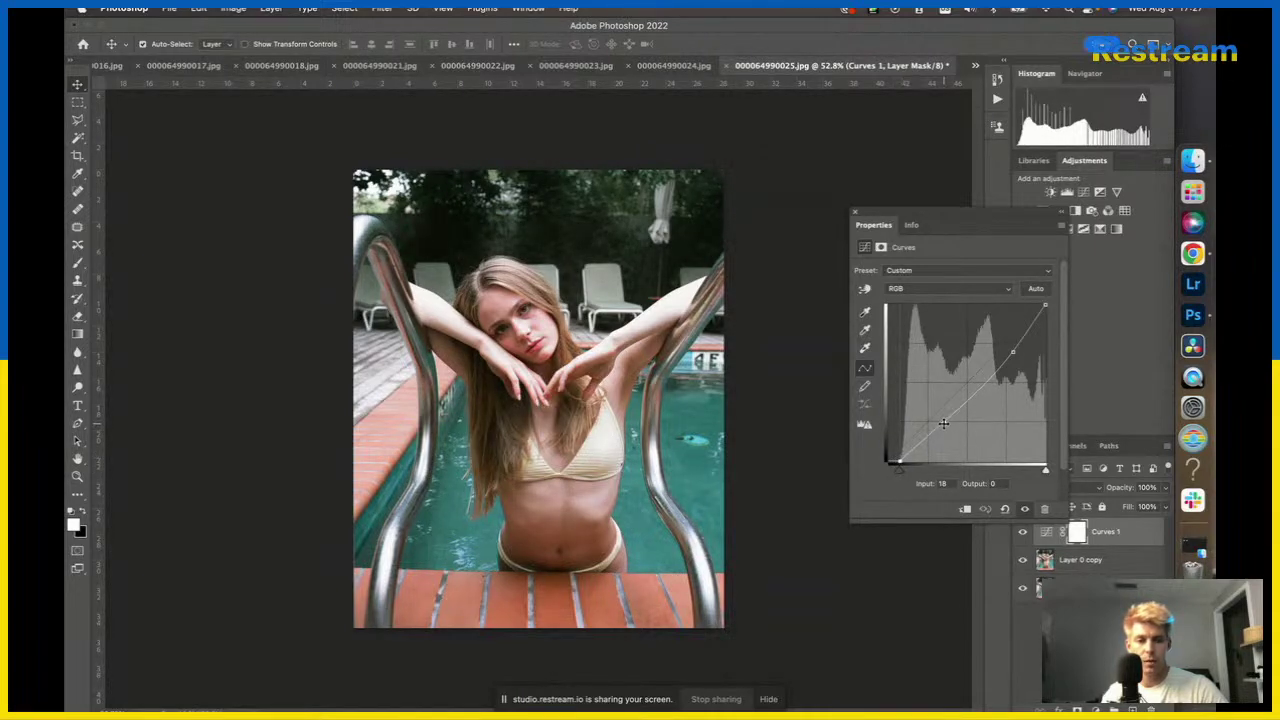
pyautogui.moveTo(942, 422); pyautogui.dragTo(939, 423)
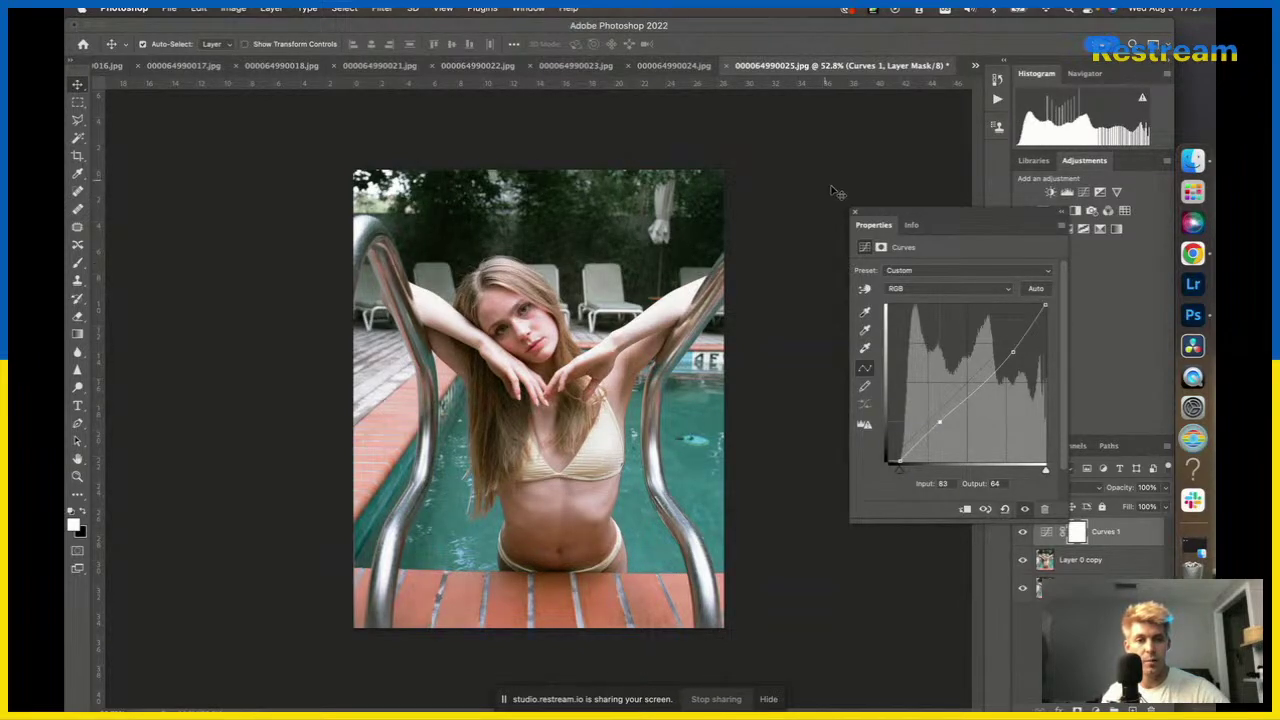
pyautogui.click(852, 214)
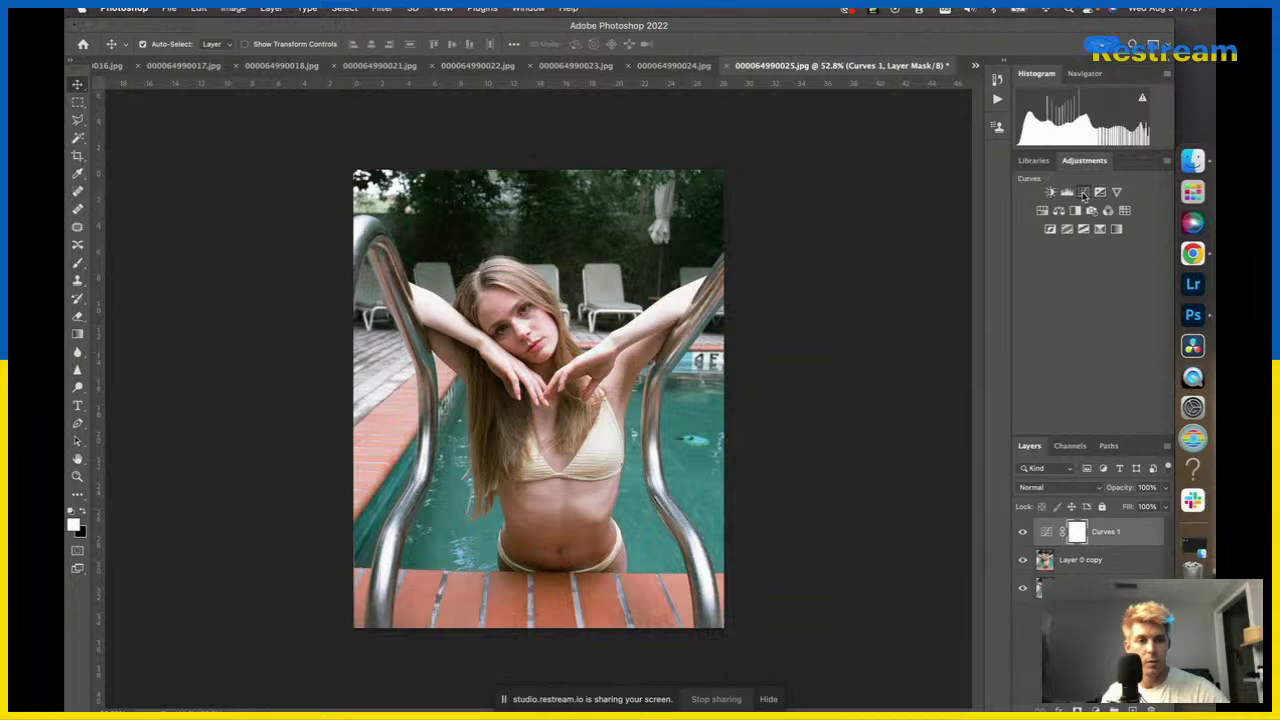
# Add a second Curves adjustment and set the blue channel's black point to input 13, output 0.
pyautogui.click(1083, 191)
pyautogui.click(918, 288)
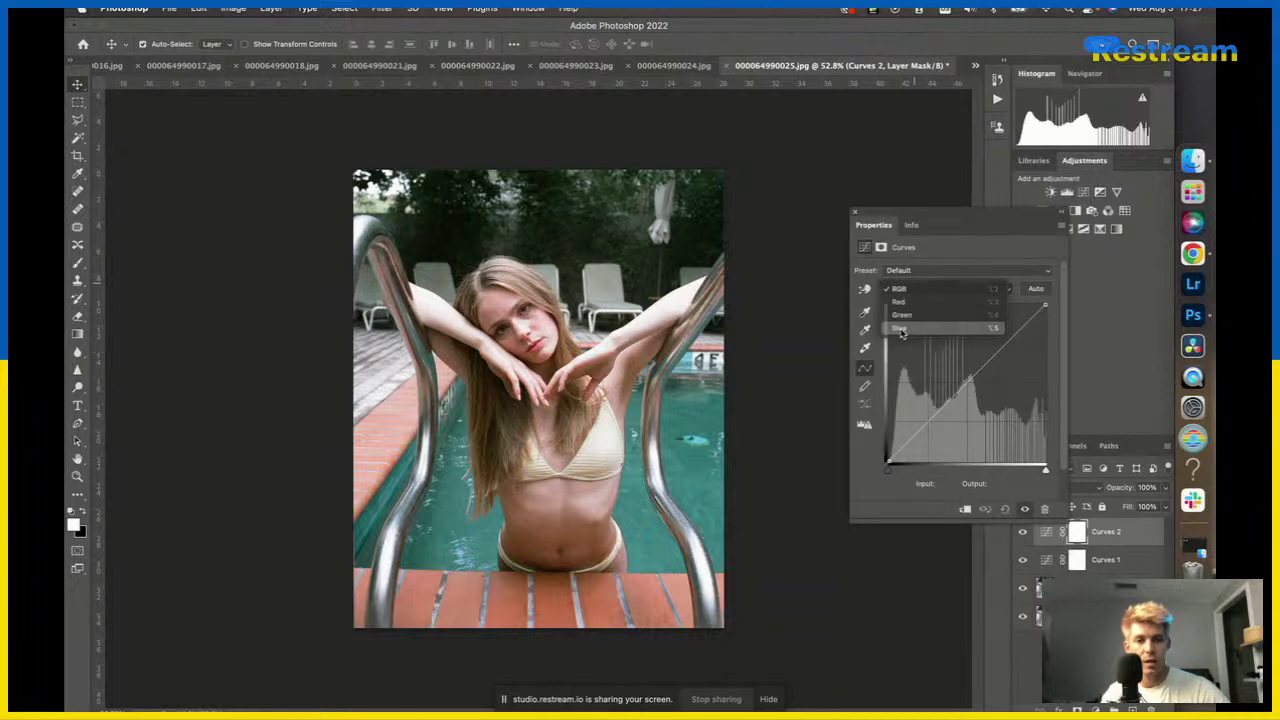
pyautogui.click(899, 328)
pyautogui.moveTo(888, 469); pyautogui.dragTo(897, 476)
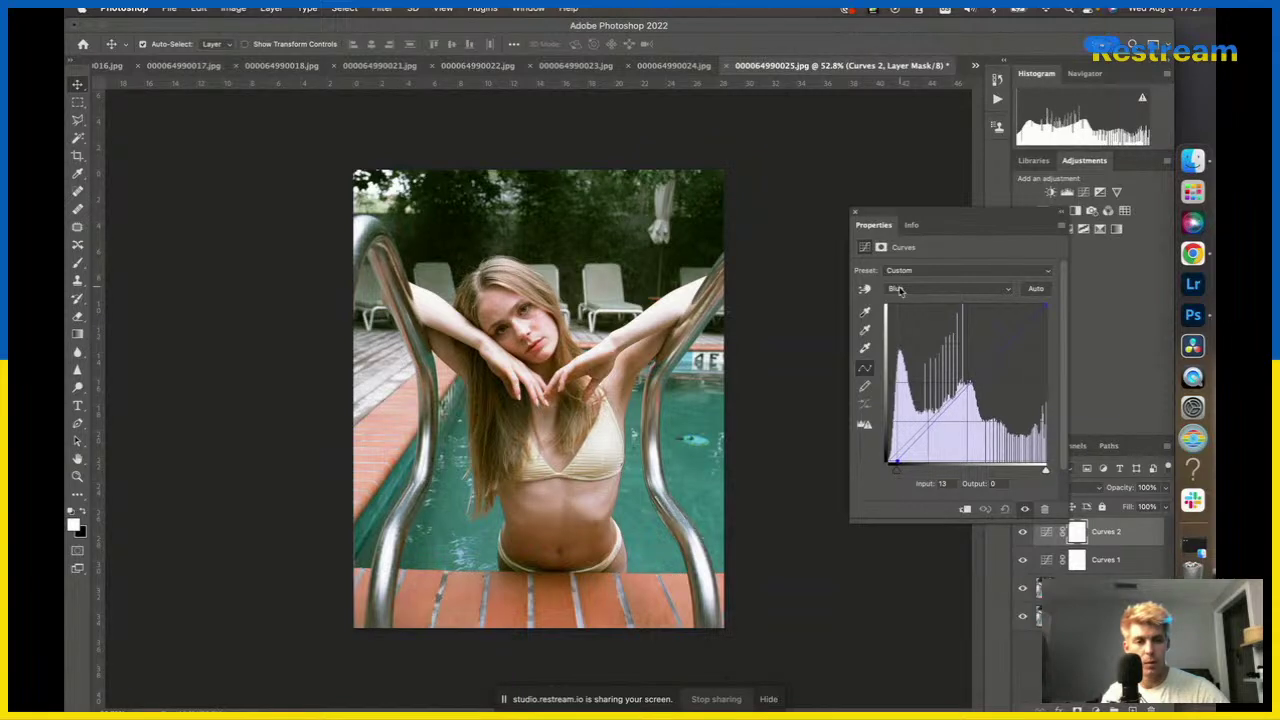
# Check the red channel's curve, try shifting the green channel's black point and put it back, and close the curve settings.
pyautogui.click(898, 290)
pyautogui.click(924, 262)
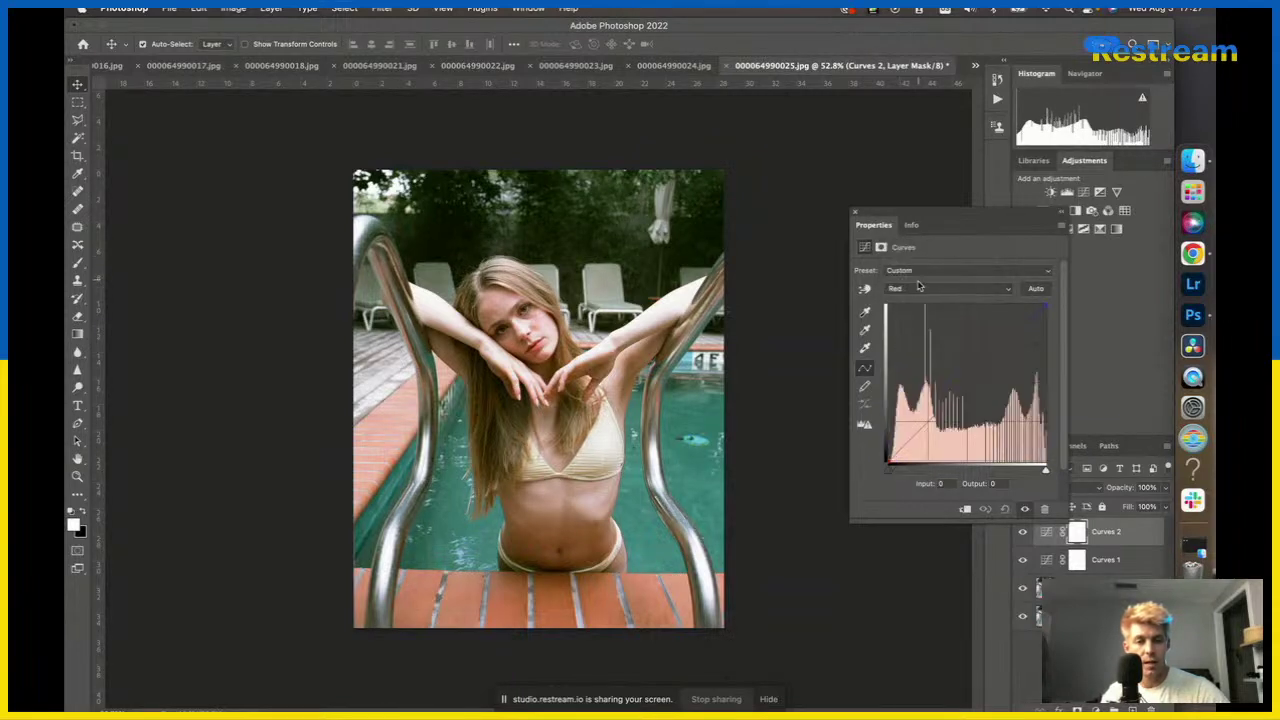
pyautogui.click(918, 288)
pyautogui.click(902, 303)
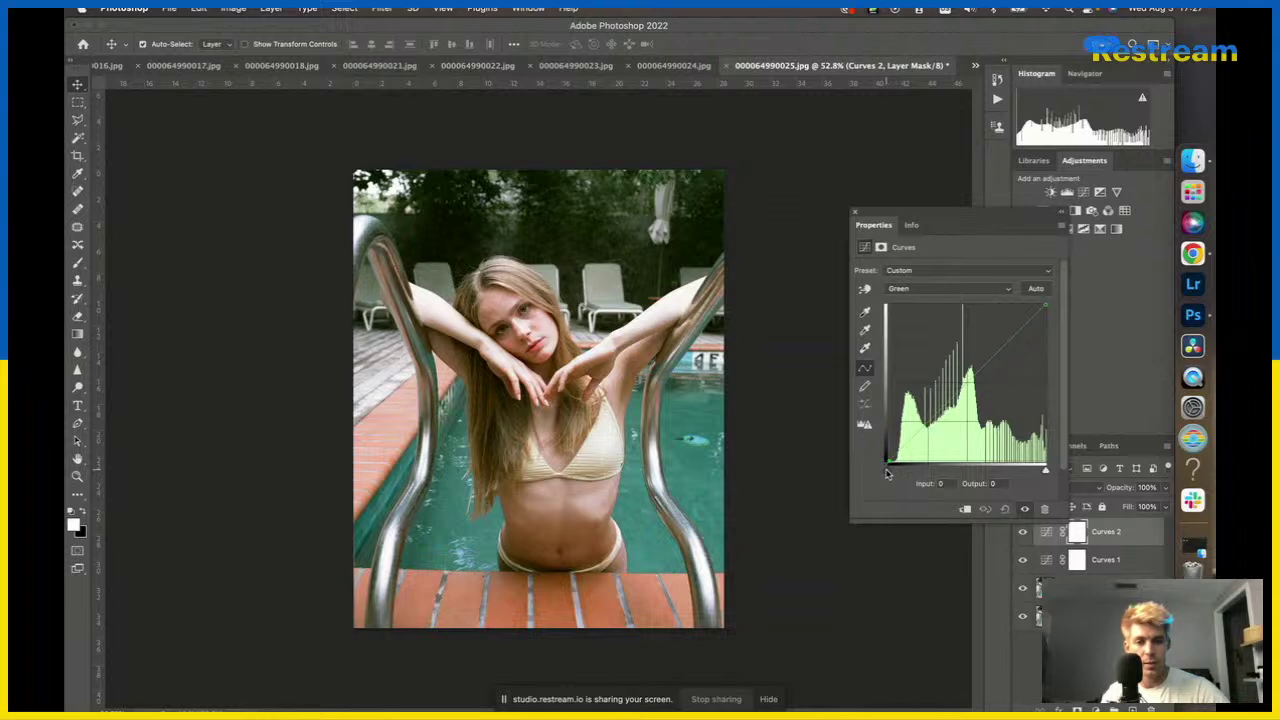
pyautogui.moveTo(887, 474); pyautogui.dragTo(886, 468)
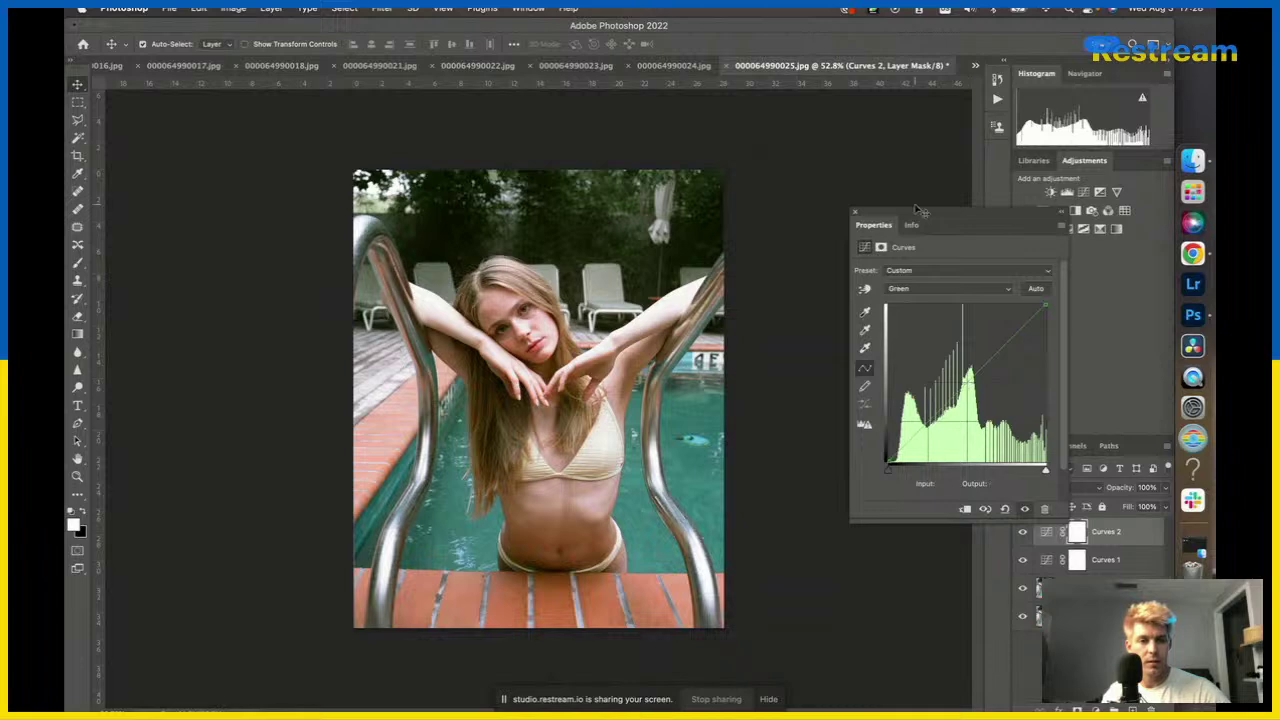
pyautogui.click(852, 216)
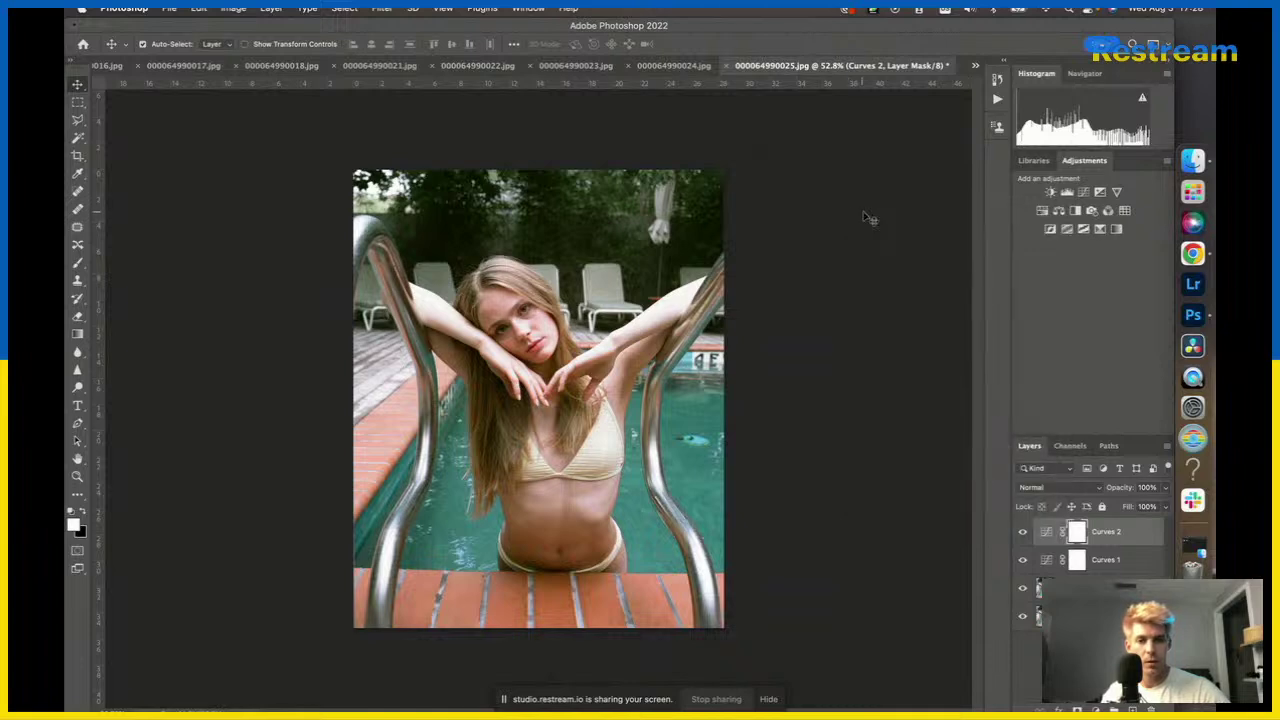
# Add a Color Balance adjustment and use Apply Image to put the inverted merged RGB image into its mask, with Multiply at 100%.
pyautogui.click(1059, 211)
pyautogui.click(233, 8)
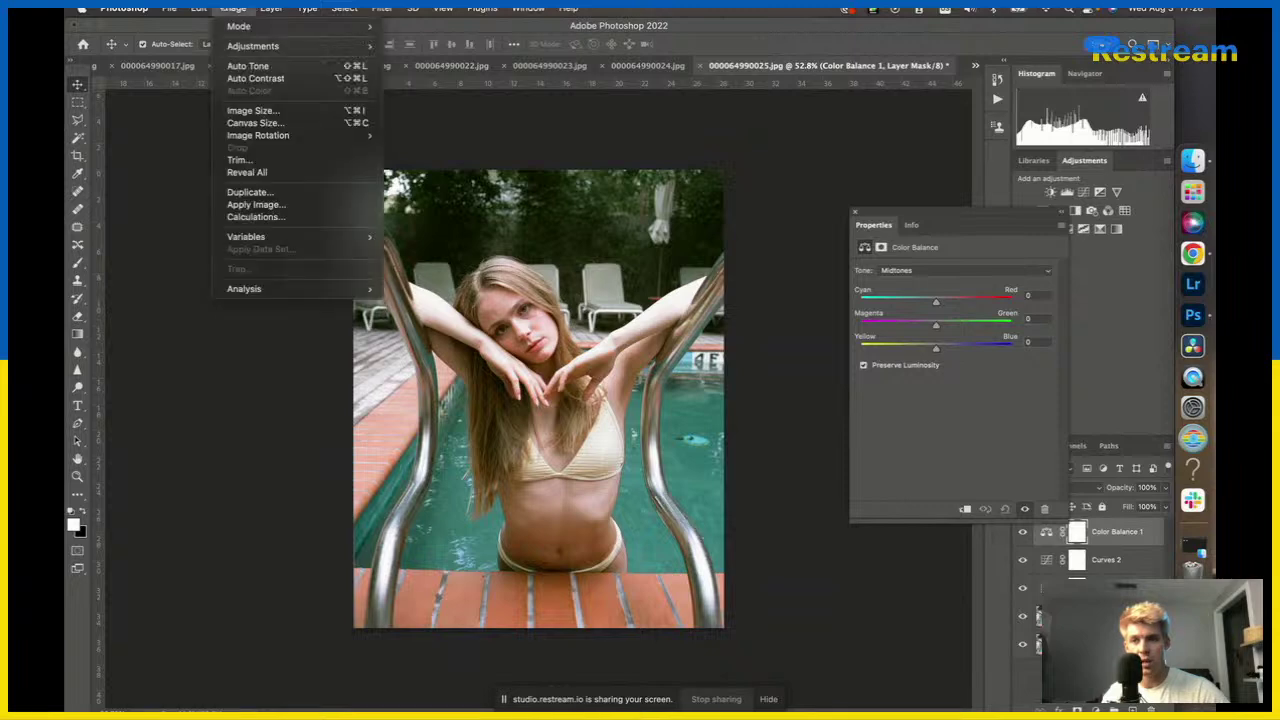
pyautogui.click(268, 204)
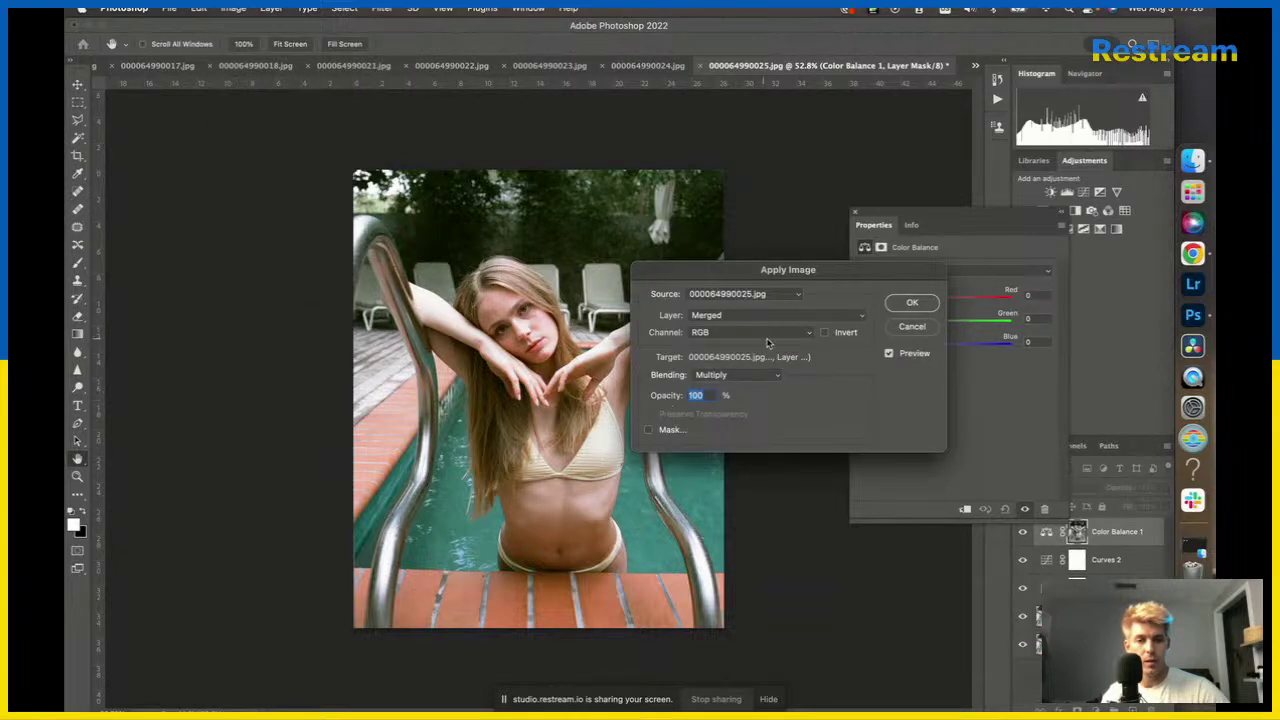
pyautogui.click(839, 338)
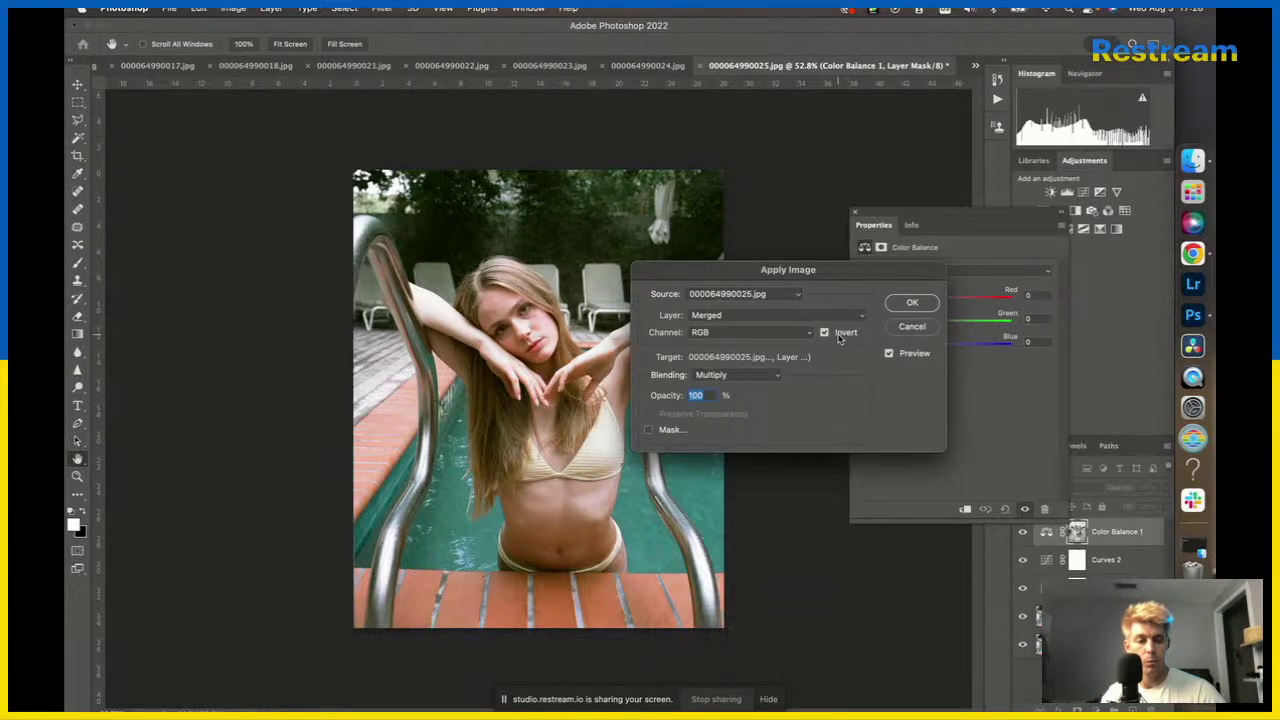
pyautogui.press('Return')
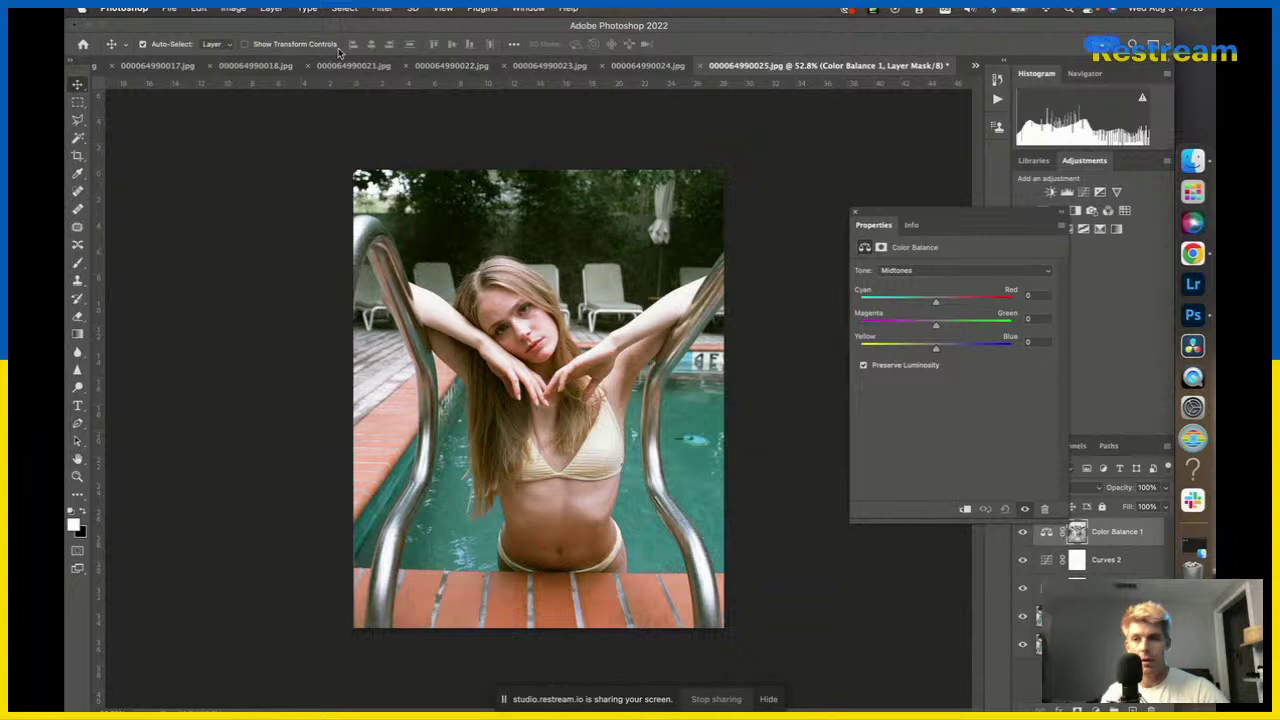
# Use Apply Image on the Color Balance mask a second time, check the mask on its own, and return to the adjustment's settings.
pyautogui.click(233, 8)
pyautogui.click(255, 204)
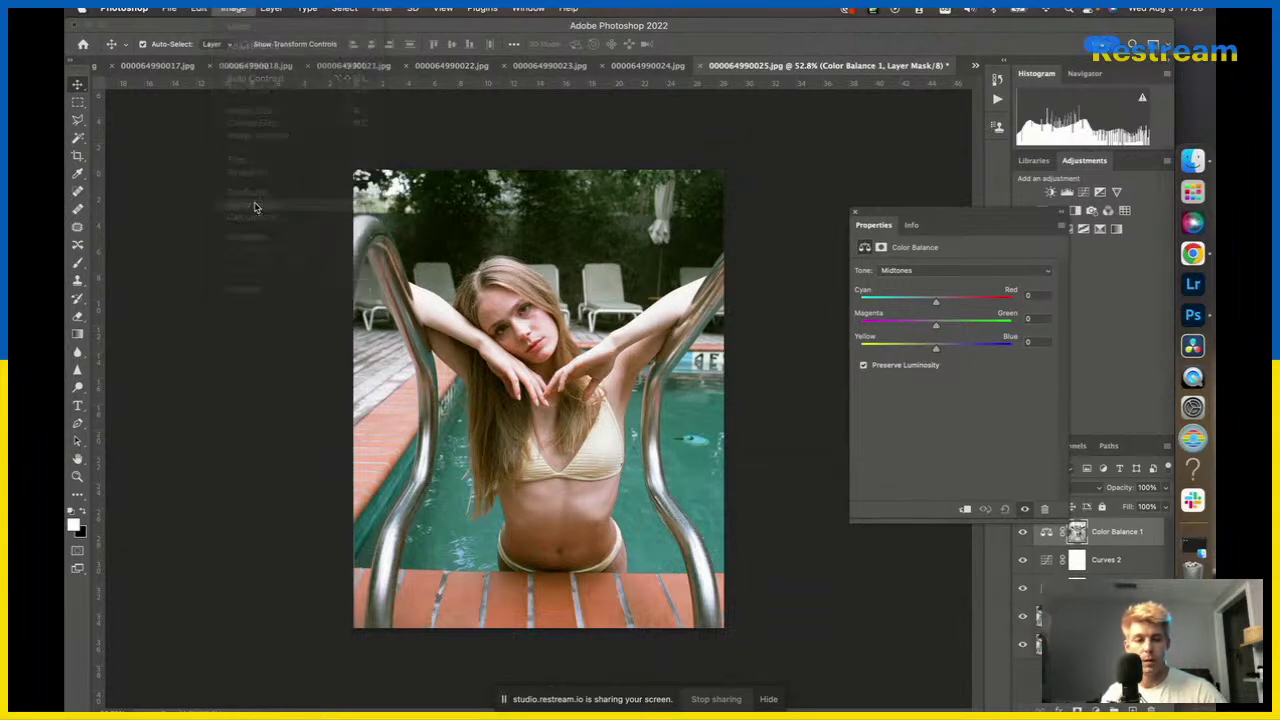
pyautogui.press('Return')
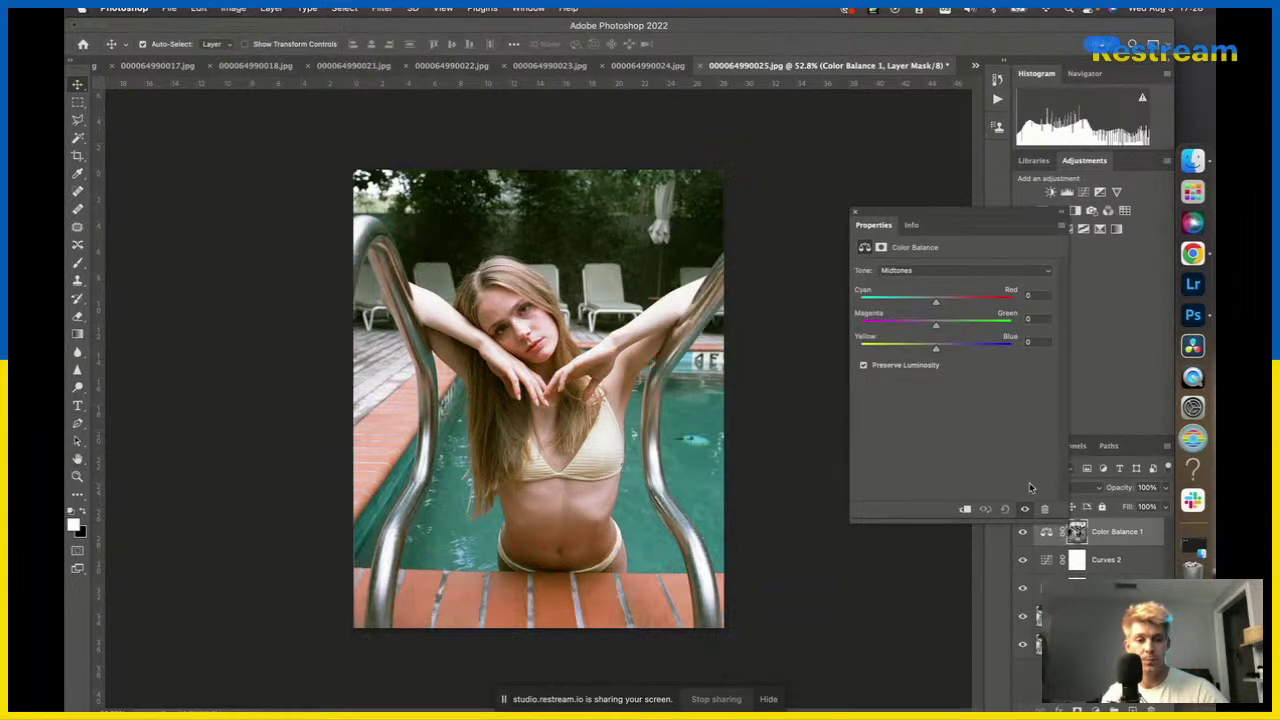
pyautogui.keyDown('alt'); pyautogui.click(1078, 534); pyautogui.keyUp('alt')
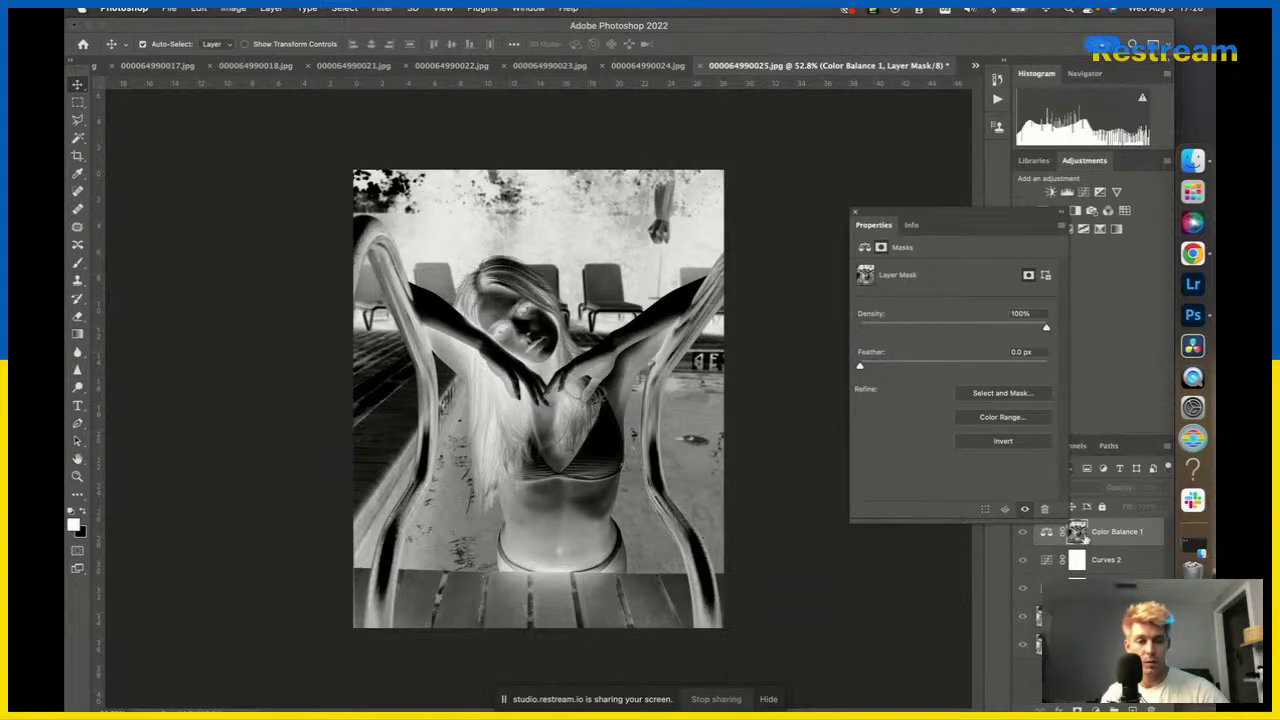
pyautogui.keyDown('alt'); pyautogui.click(1076, 535); pyautogui.keyUp('alt')
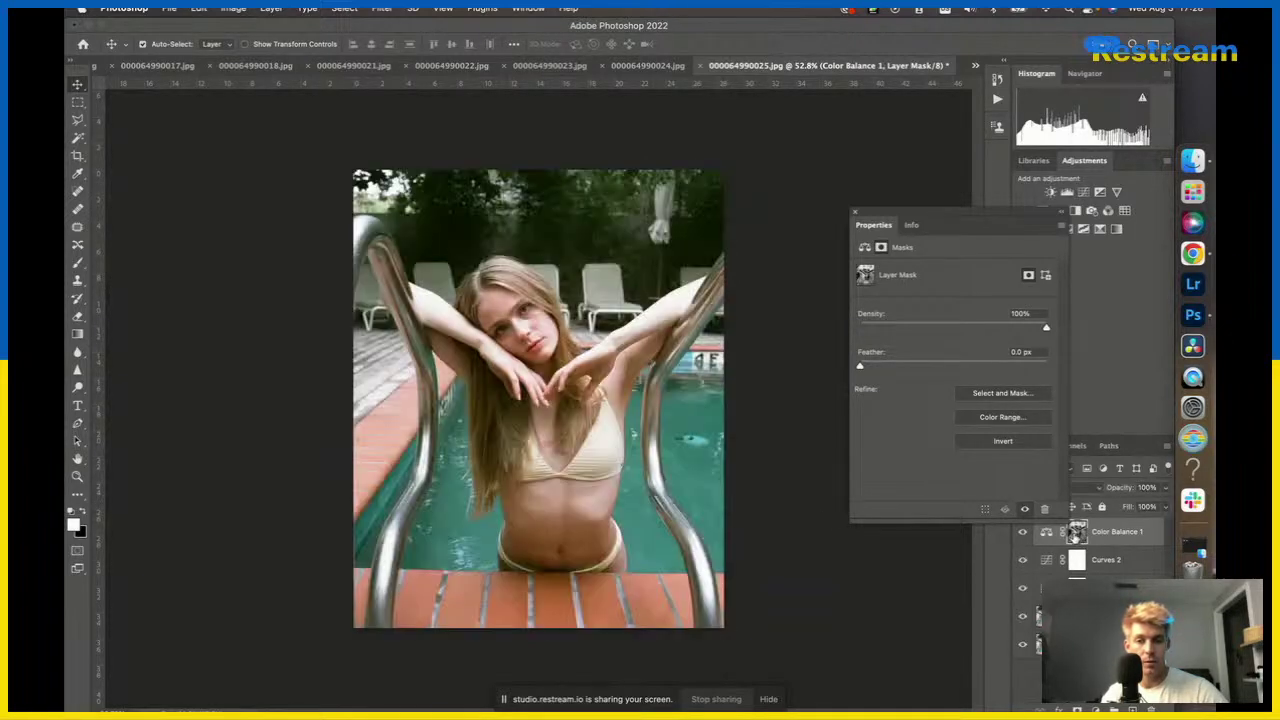
pyautogui.click(1046, 536)
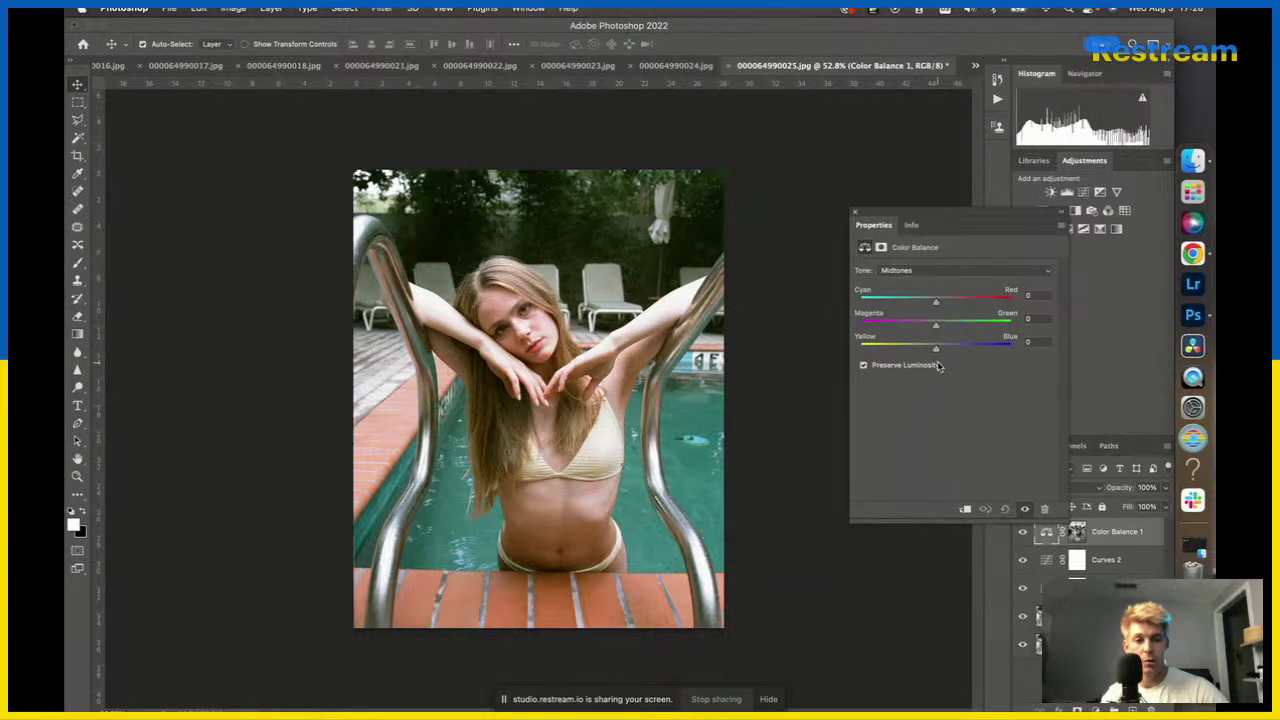
pyautogui.moveTo(936, 349); pyautogui.dragTo(922, 352)
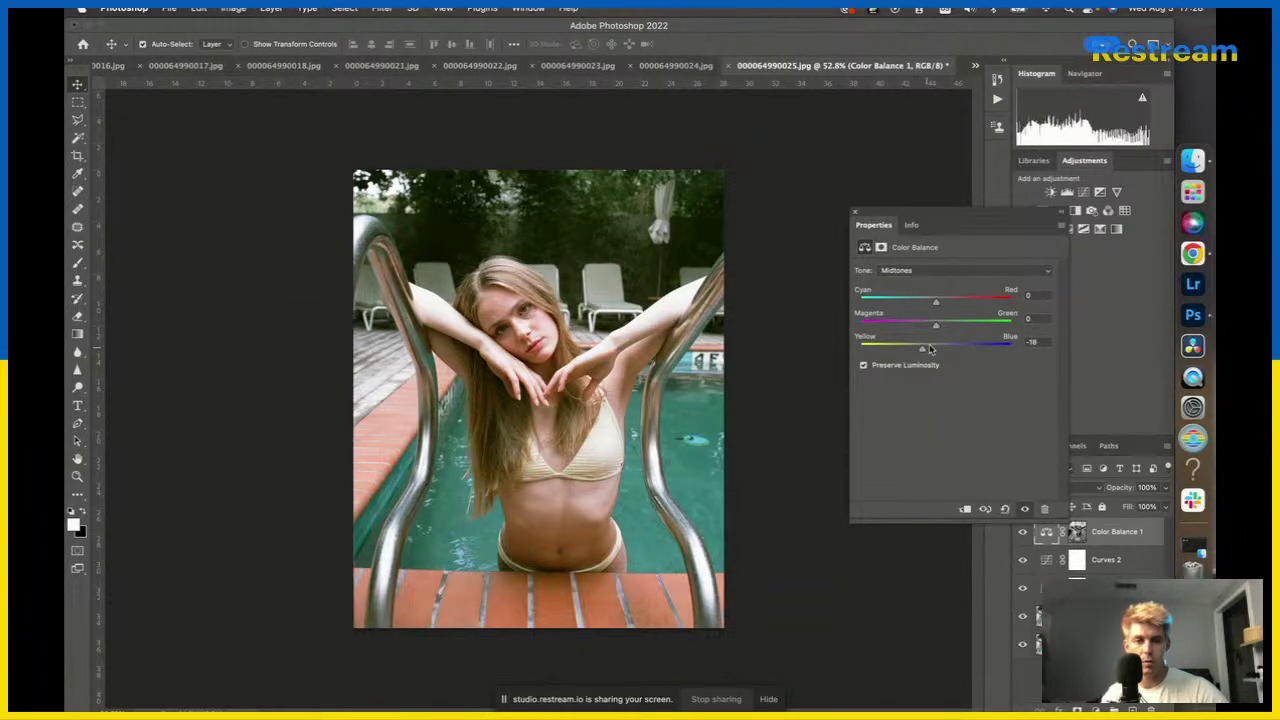
pyautogui.moveTo(937, 305); pyautogui.dragTo(942, 305)
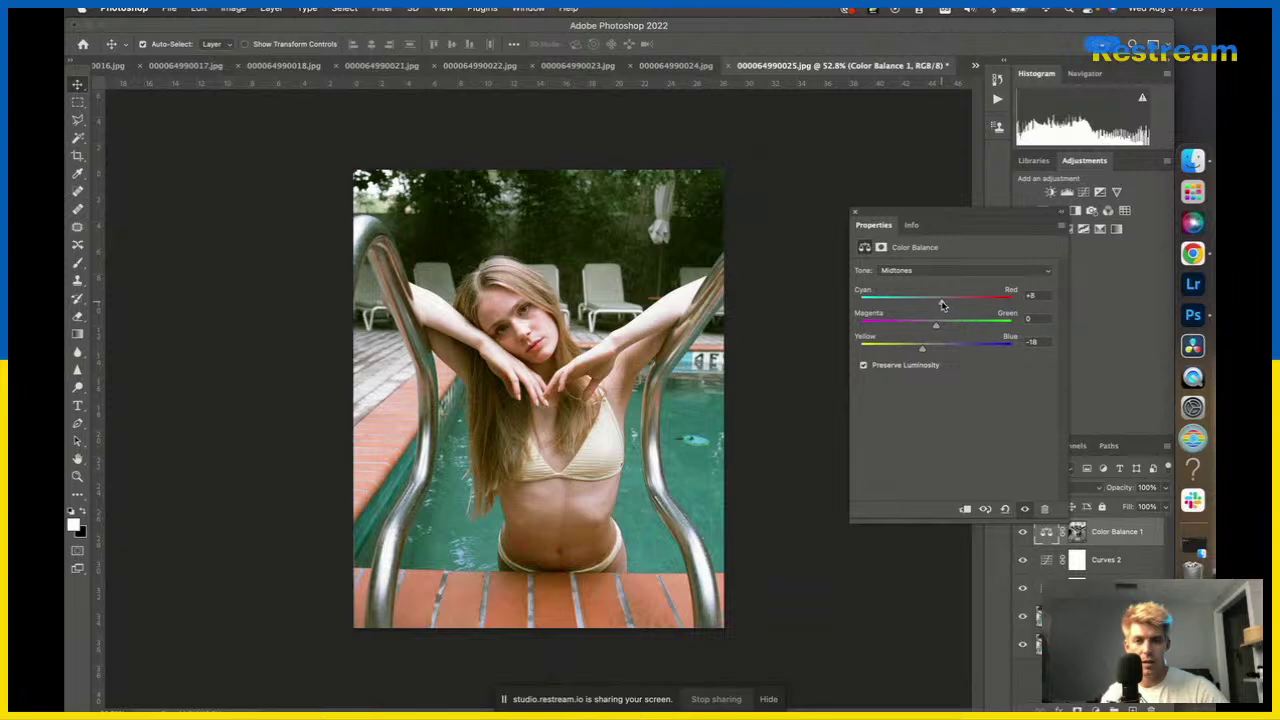
pyautogui.moveTo(923, 350); pyautogui.dragTo(911, 352)
pyautogui.moveTo(940, 303); pyautogui.dragTo(948, 303)
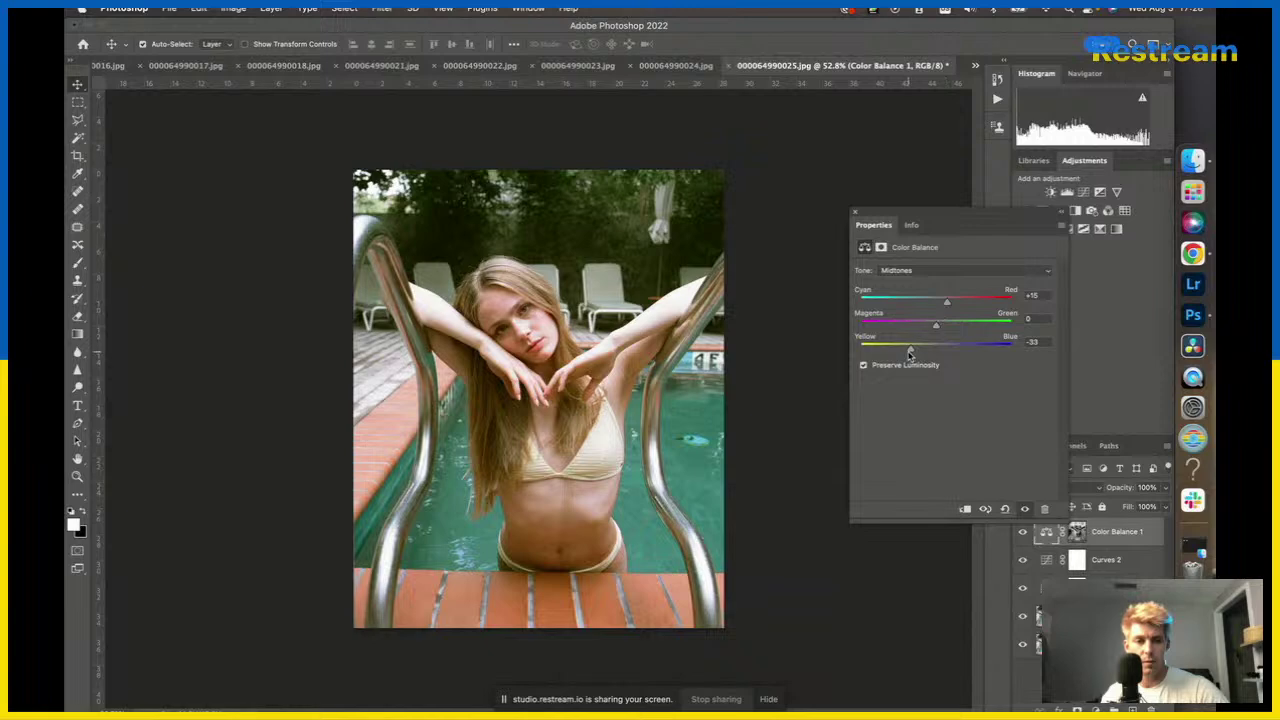
pyautogui.moveTo(910, 350); pyautogui.dragTo(884, 351)
pyautogui.moveTo(948, 303); pyautogui.dragTo(750, 369)
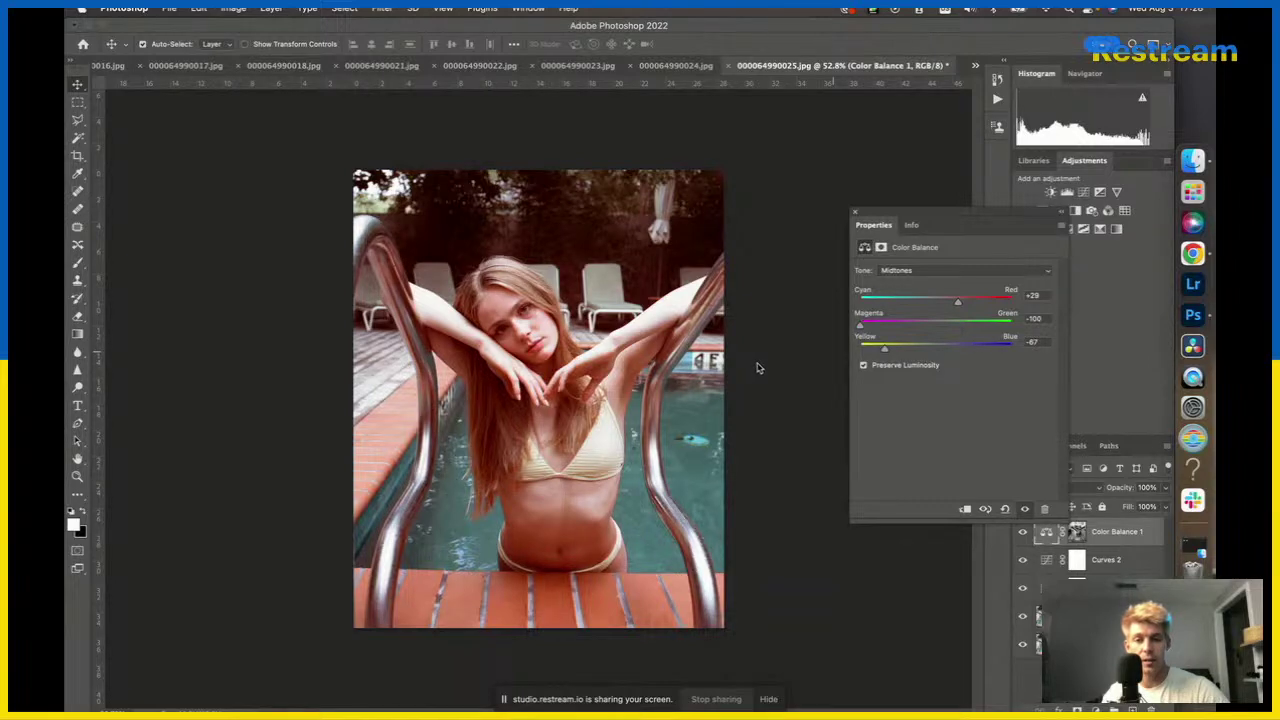
pyautogui.press('super+z')
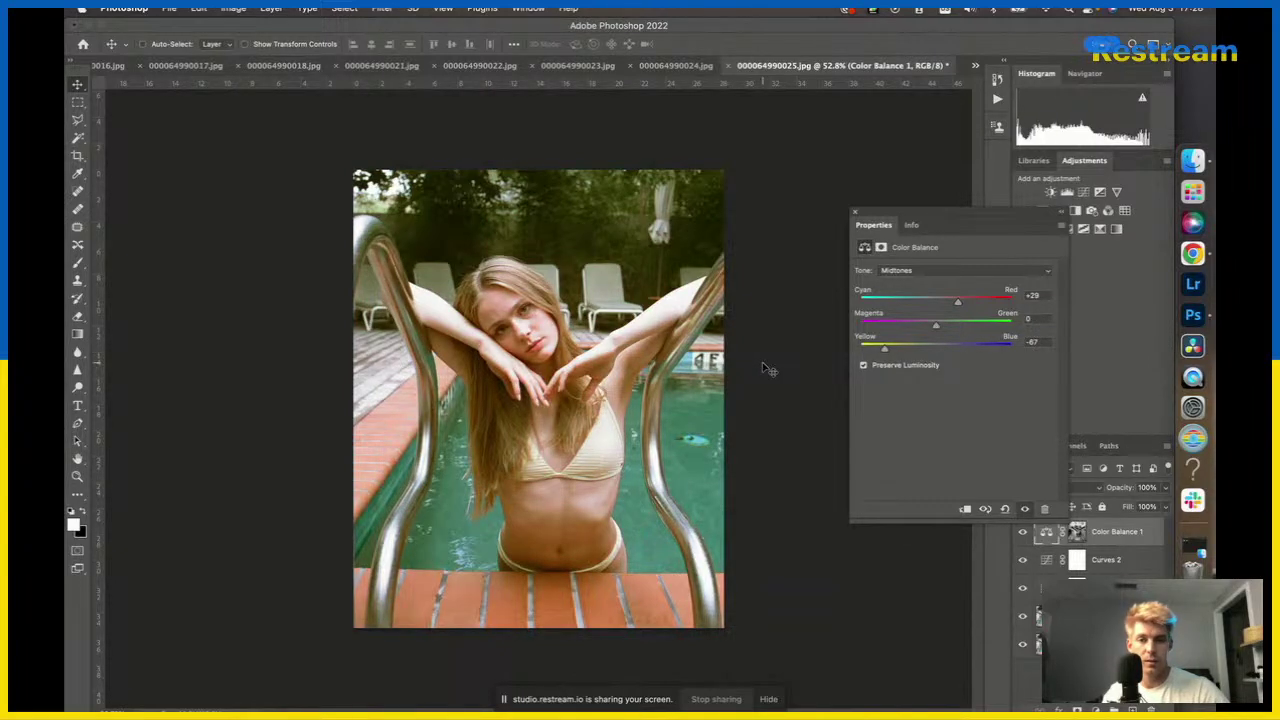
pyautogui.press('super+z')
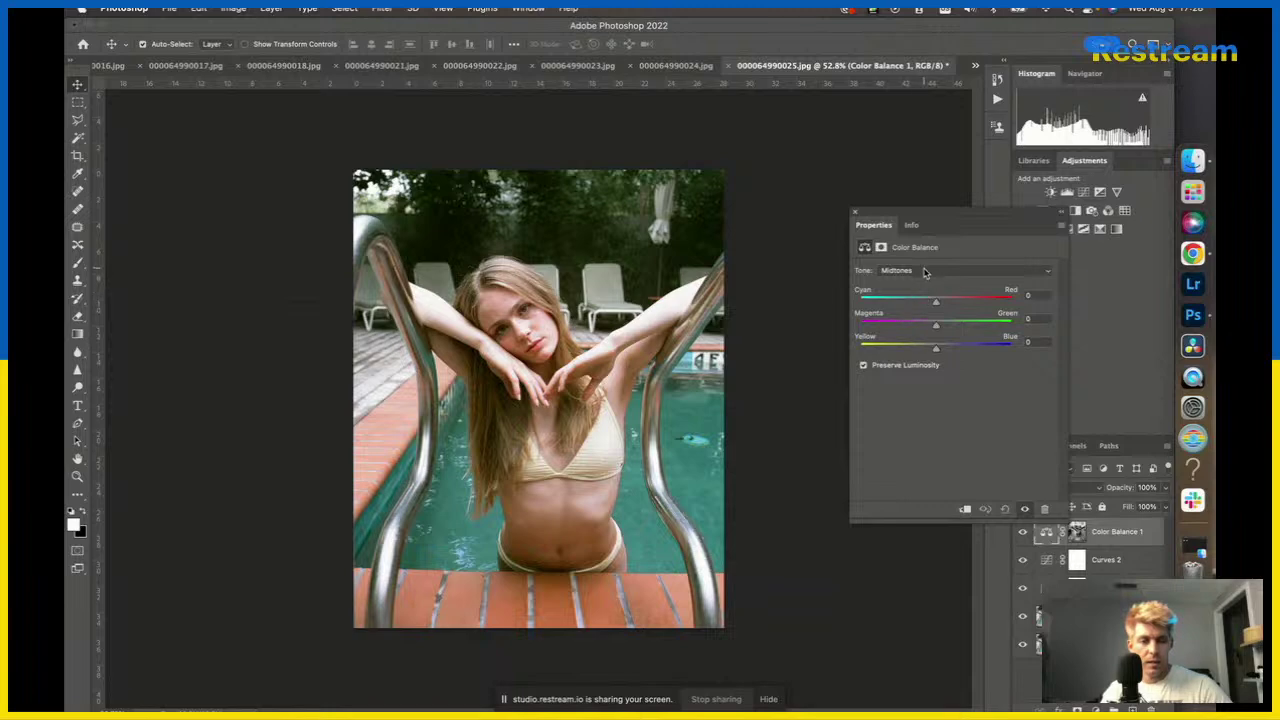
# Set the Color Balance midtones to +17 on cyan-red and -28 on yellow-blue, keeping the blend mode at Normal.
pyautogui.moveTo(936, 348); pyautogui.dragTo(920, 349)
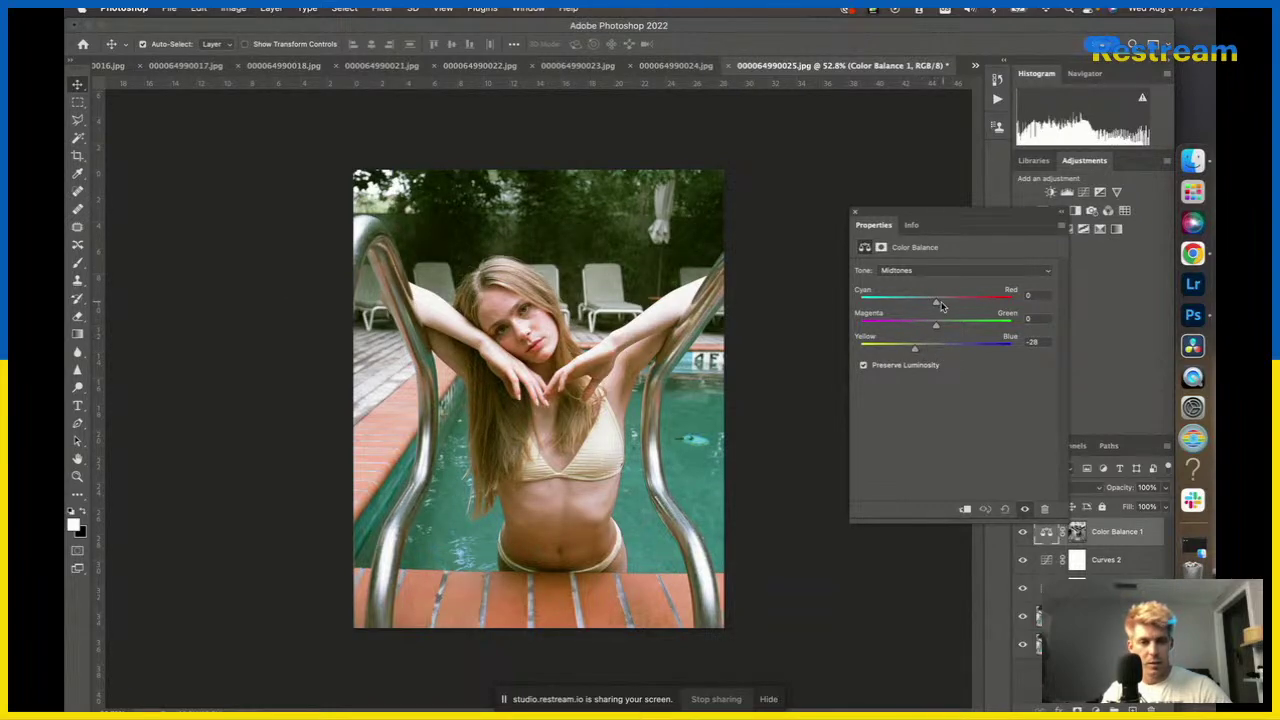
pyautogui.moveTo(940, 306); pyautogui.dragTo(950, 307)
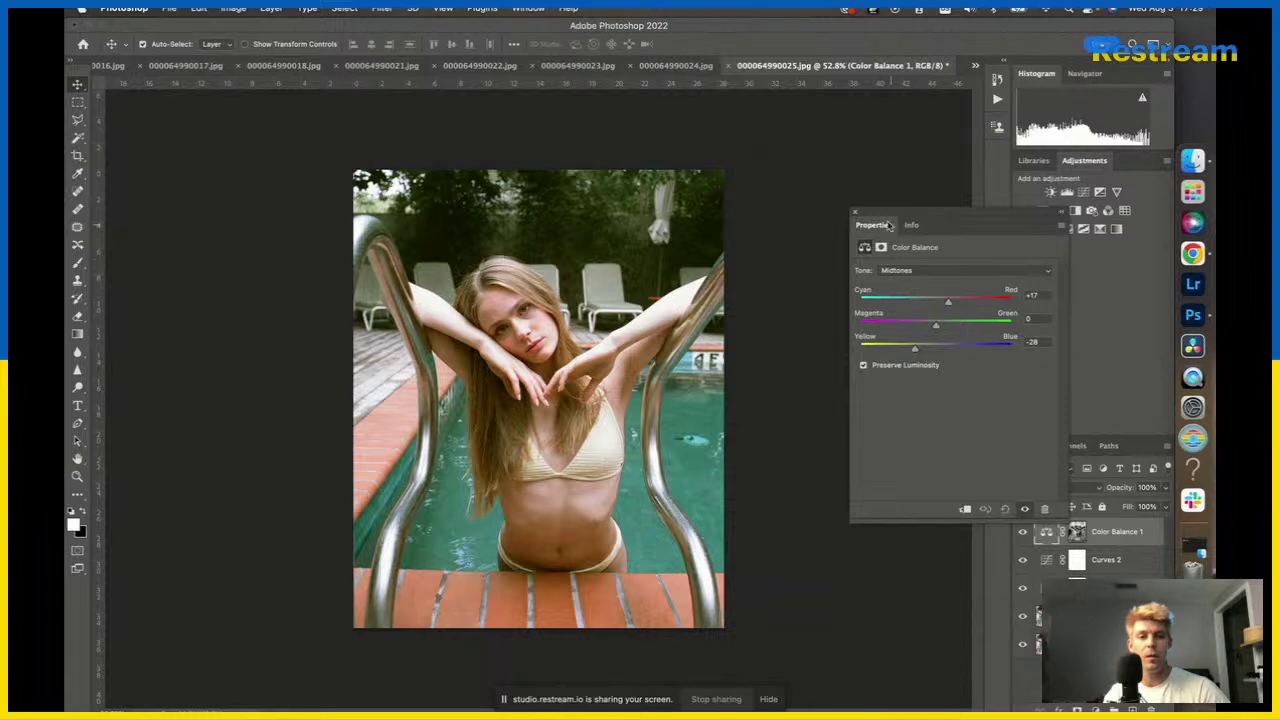
pyautogui.click(855, 212)
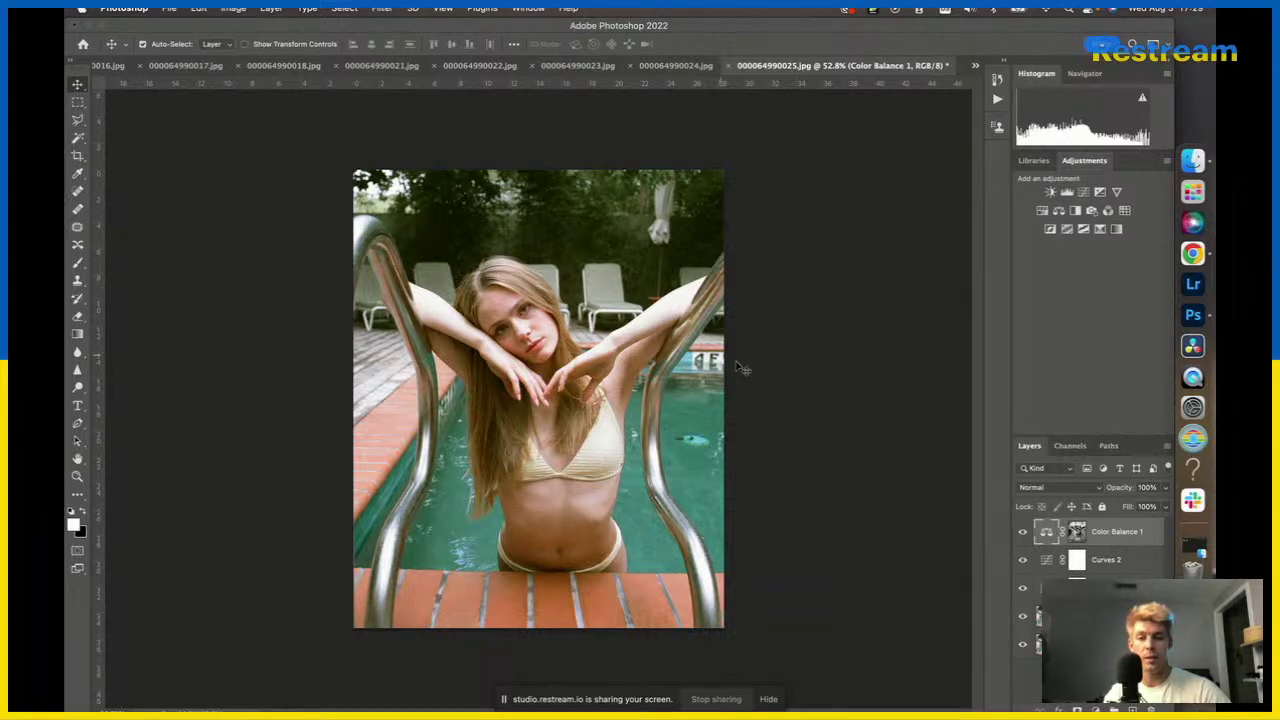
pyautogui.click(1071, 489)
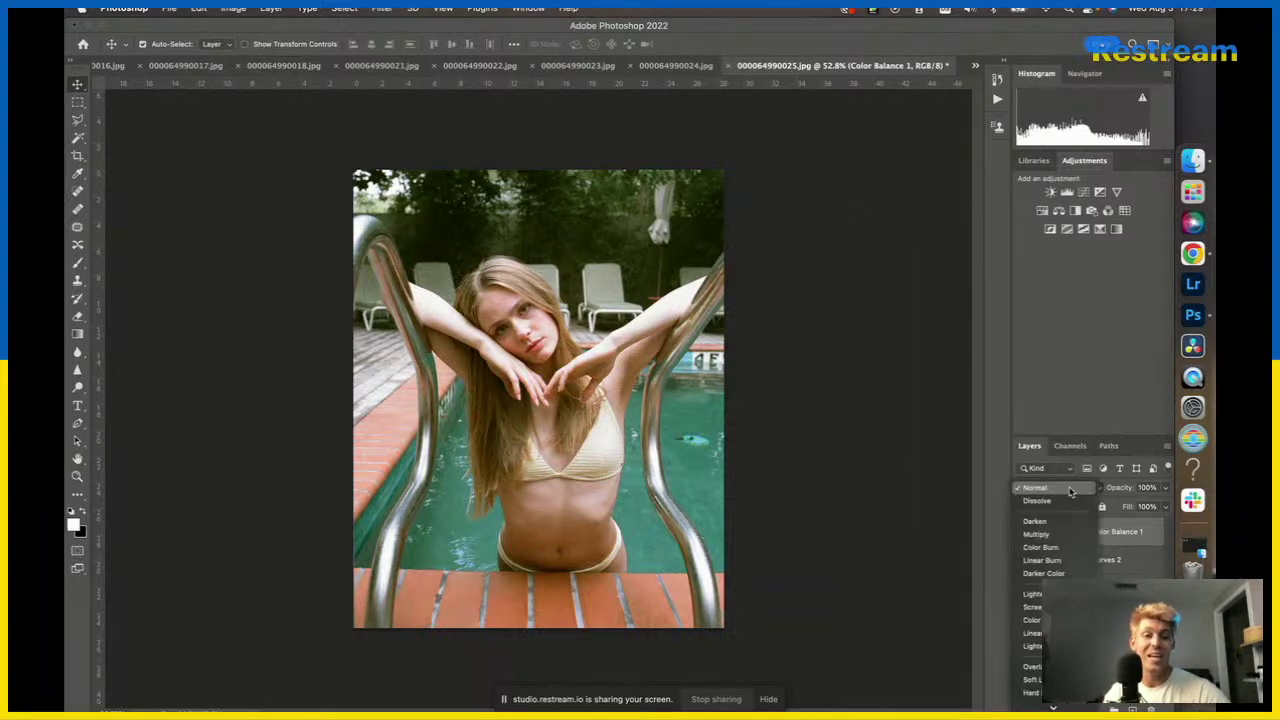
pyautogui.click(1077, 380)
# Add a Vibrance adjustment with the saturation at +14 and deselect the layer.
pyautogui.click(1116, 191)
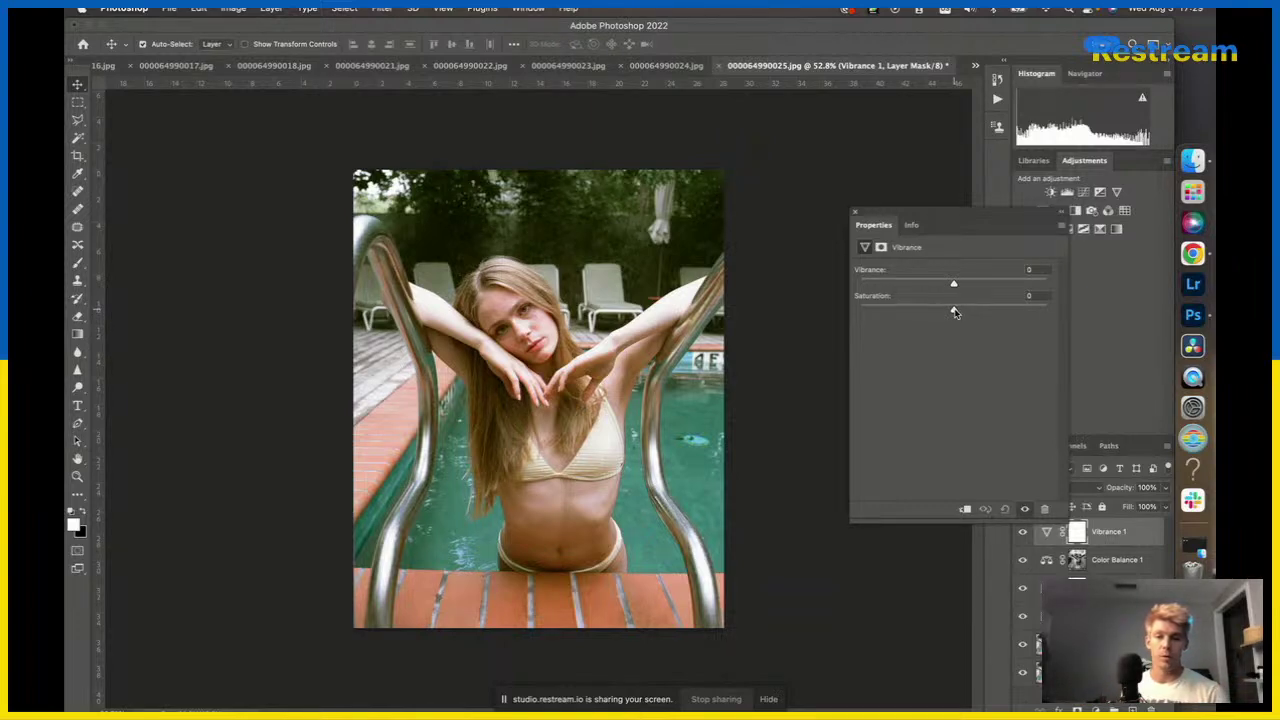
pyautogui.moveTo(953, 312); pyautogui.dragTo(968, 313)
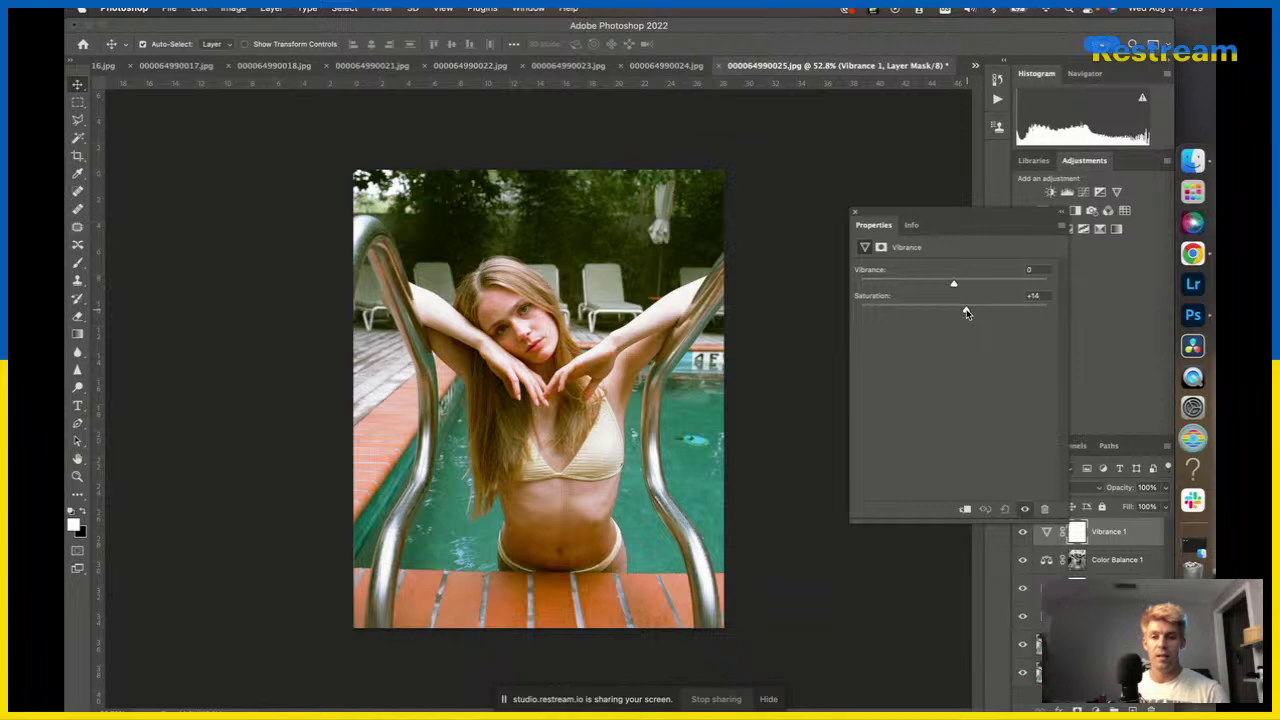
pyautogui.click(790, 338)
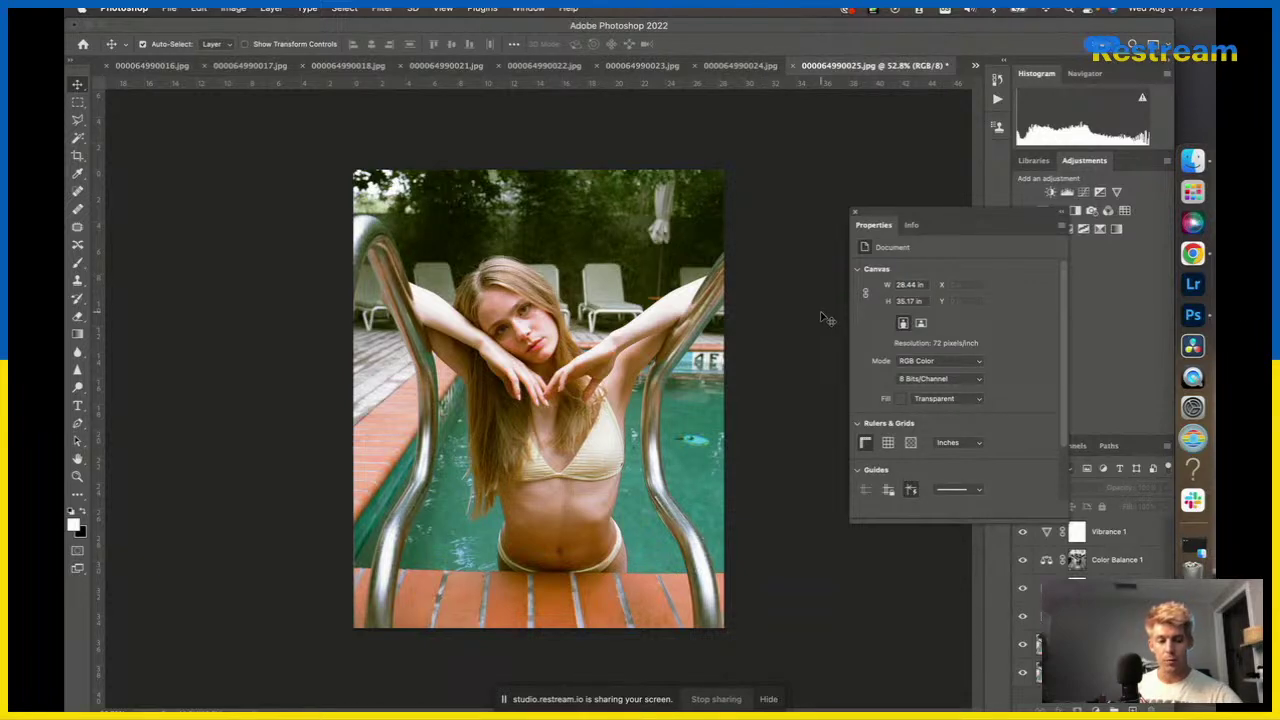
# Remove the bright object in the pool water on Layer 0 copy with the Spot Healing Brush at size 70.
pyautogui.click(1100, 644)
pyautogui.press('j')
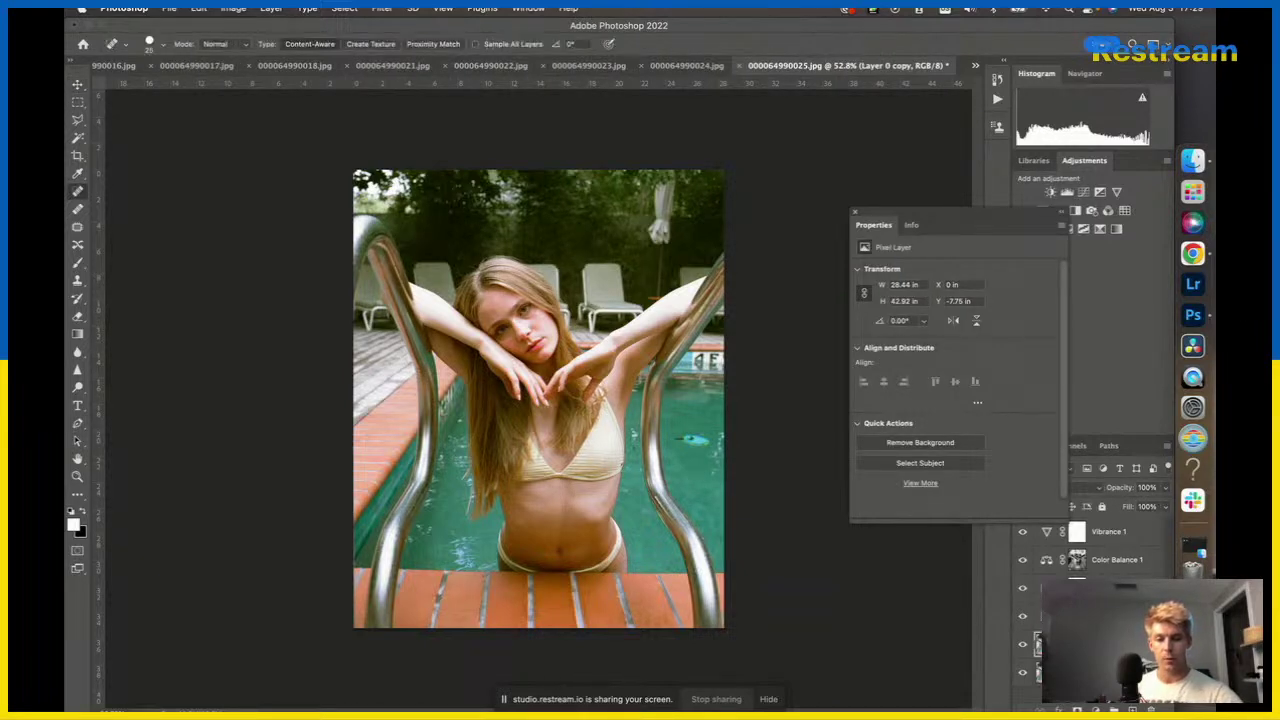
pyautogui.press(']')
pyautogui.press(']')
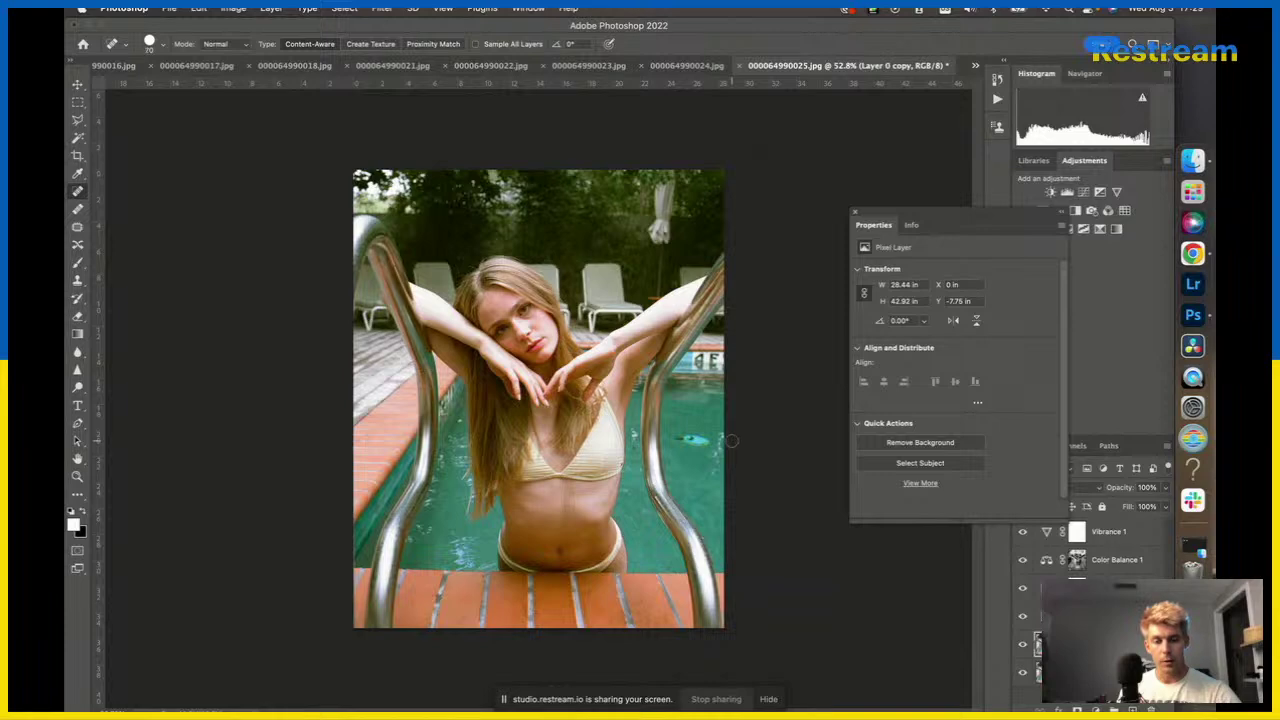
pyautogui.moveTo(672, 441); pyautogui.dragTo(716, 441)
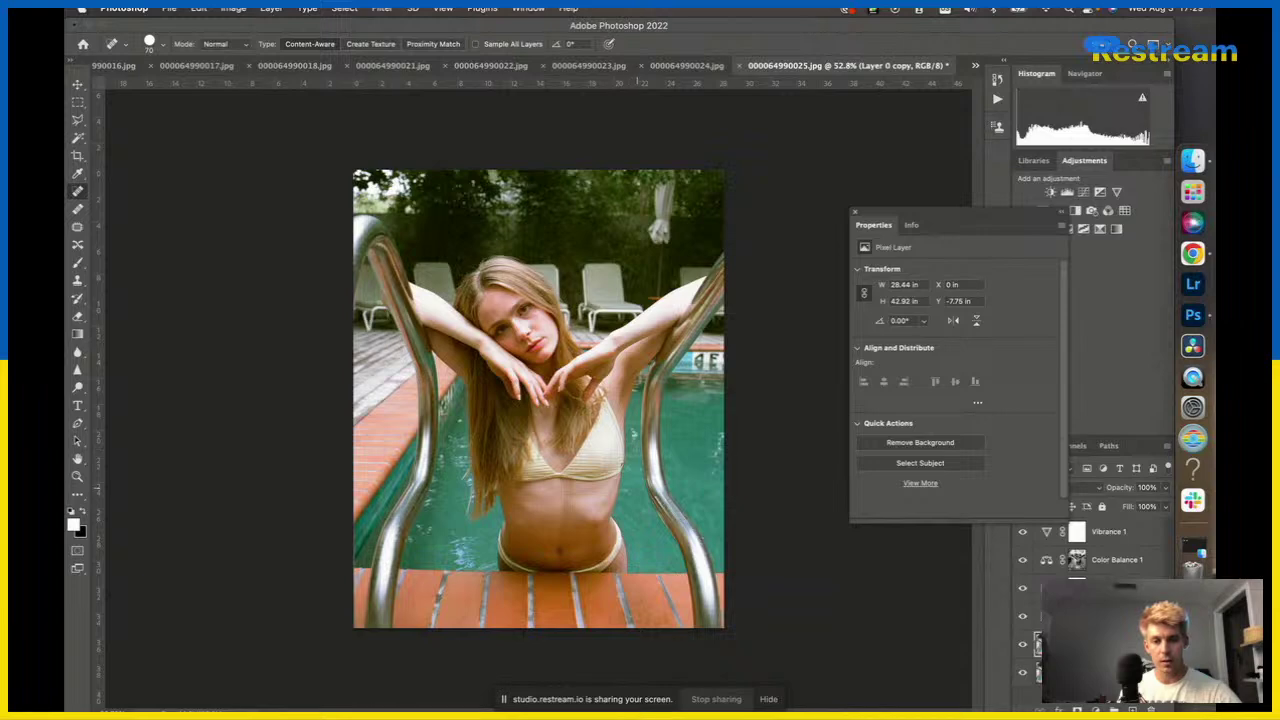
pyautogui.press('v')
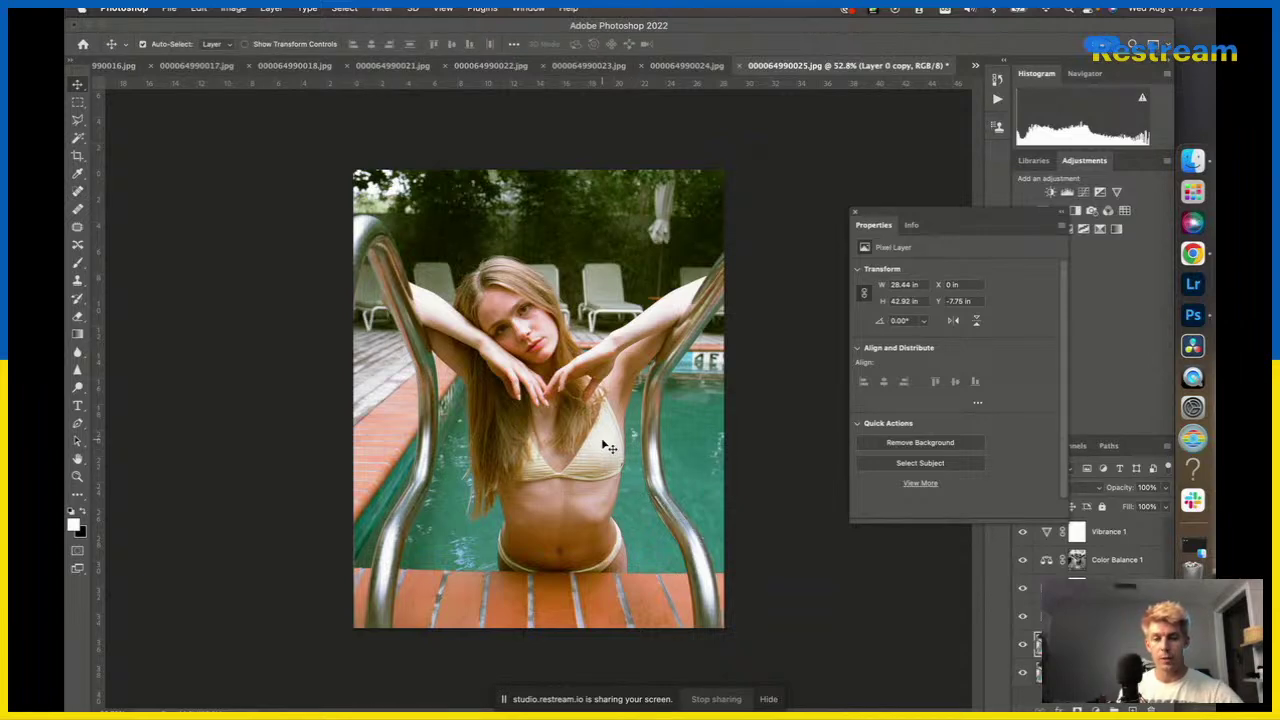
# Crop the photo narrower by trimming thin strips off both of its vertical edges, keeping the full height.
pyautogui.press('super+minus')
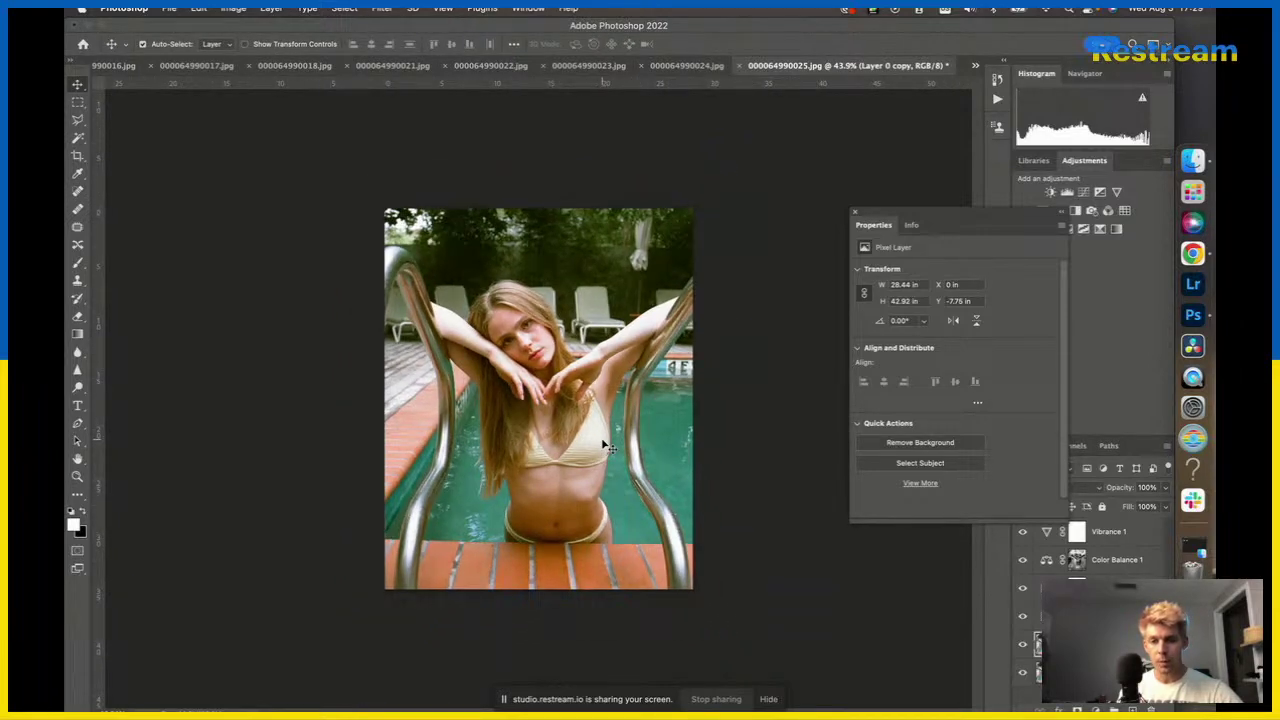
pyautogui.press('c')
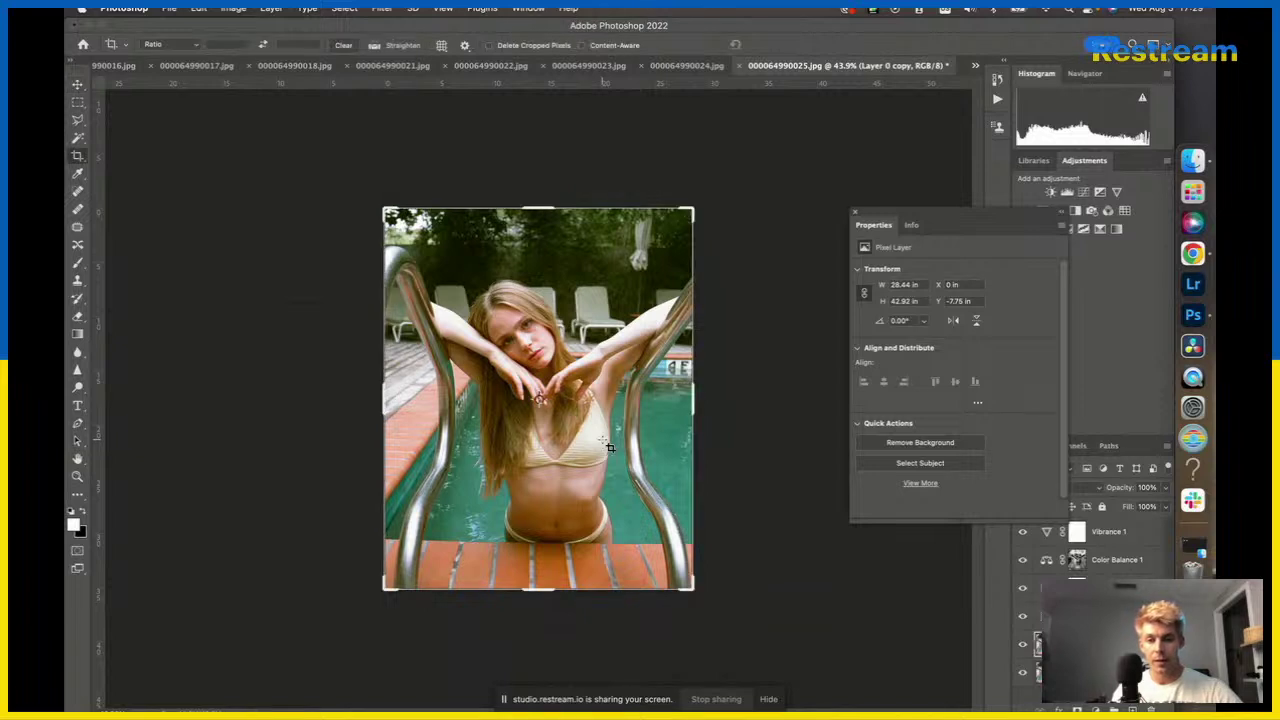
pyautogui.moveTo(382, 398); pyautogui.dragTo(395, 398)
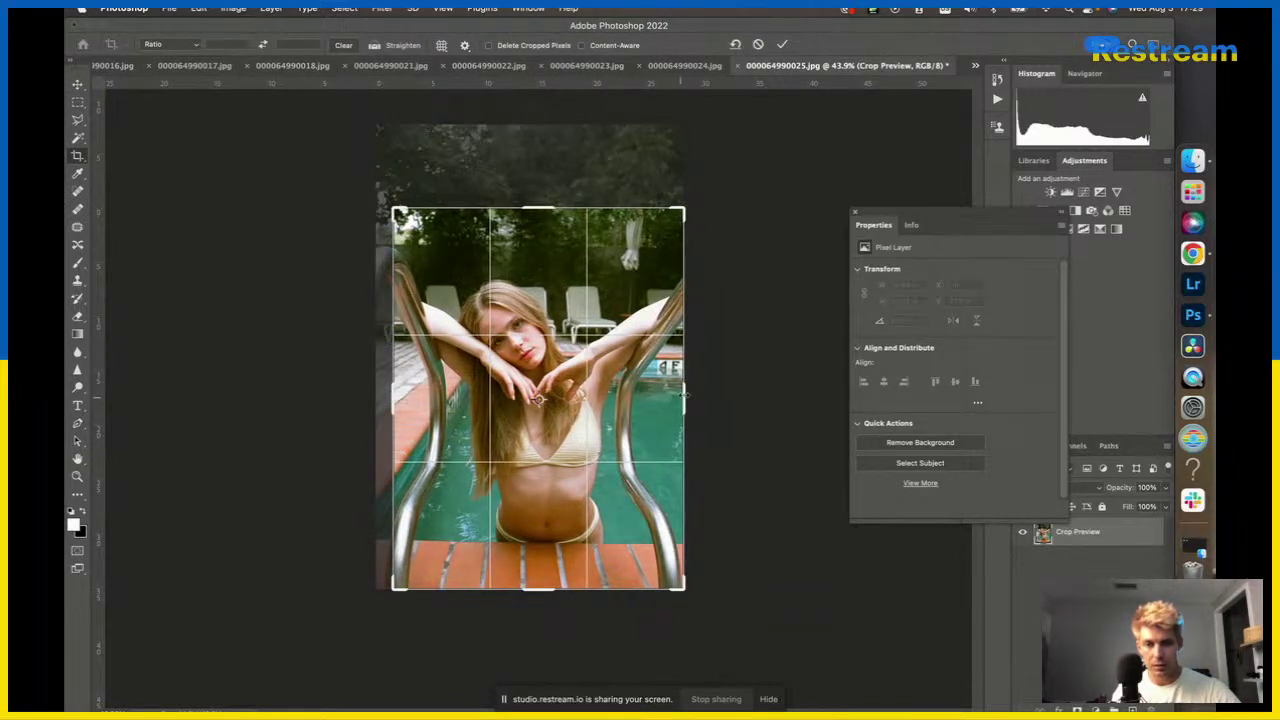
pyautogui.moveTo(688, 398); pyautogui.dragTo(682, 398)
pyautogui.press('Return')
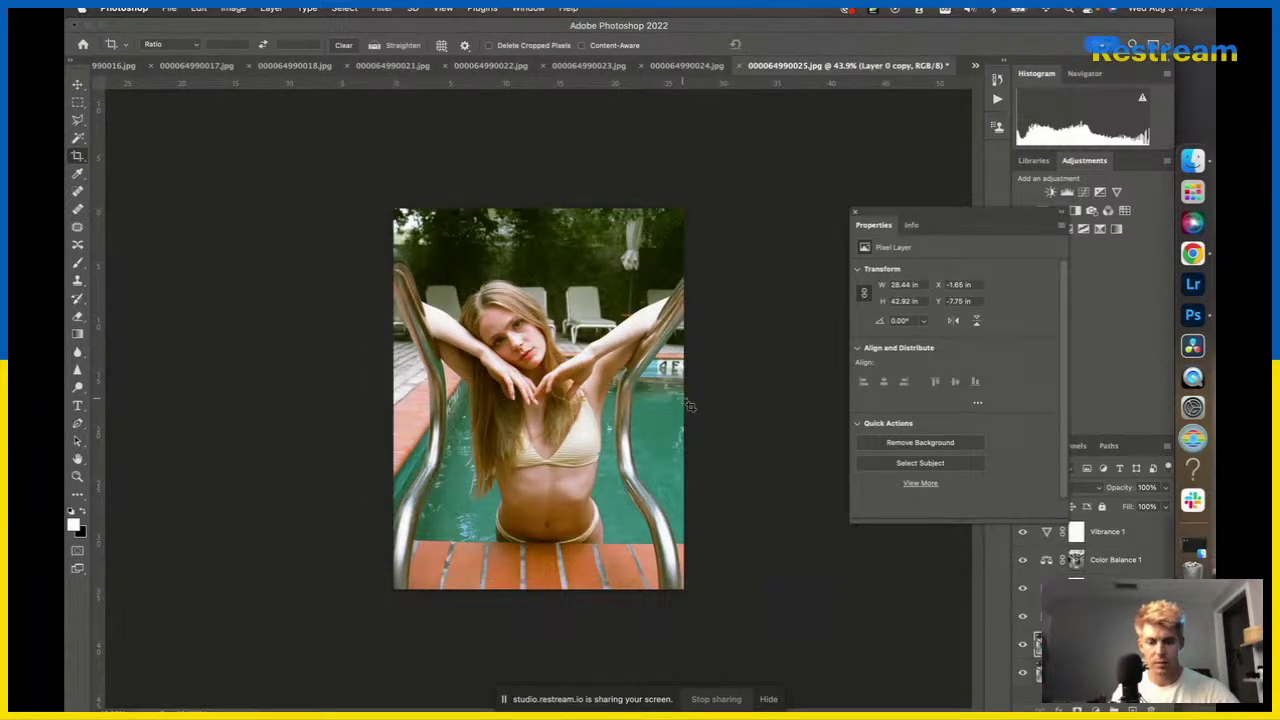
pyautogui.moveTo(682, 399); pyautogui.dragTo(686, 411)
pyautogui.press('v')
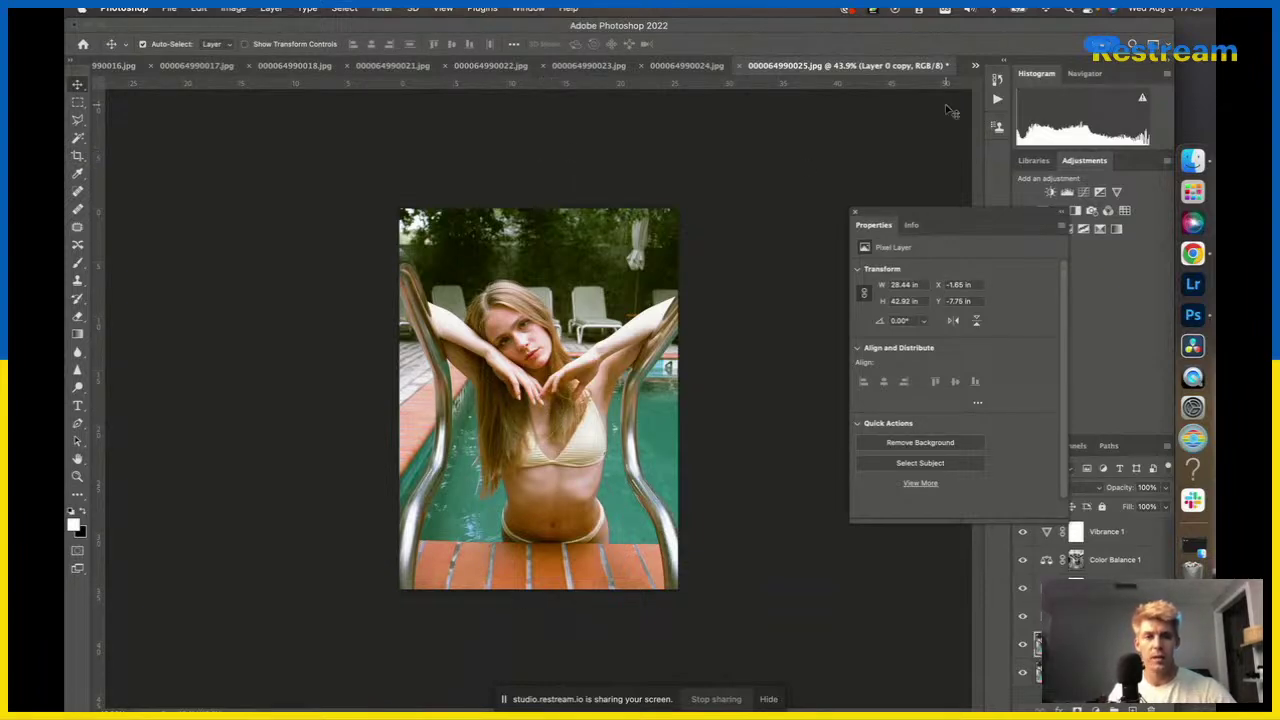
# Inspect the edited pool portrait up close and compare it with the unedited photo 000064990026.jpg.
pyautogui.hotkey('alt', ']')
pyautogui.scroll(6, 468, 292)
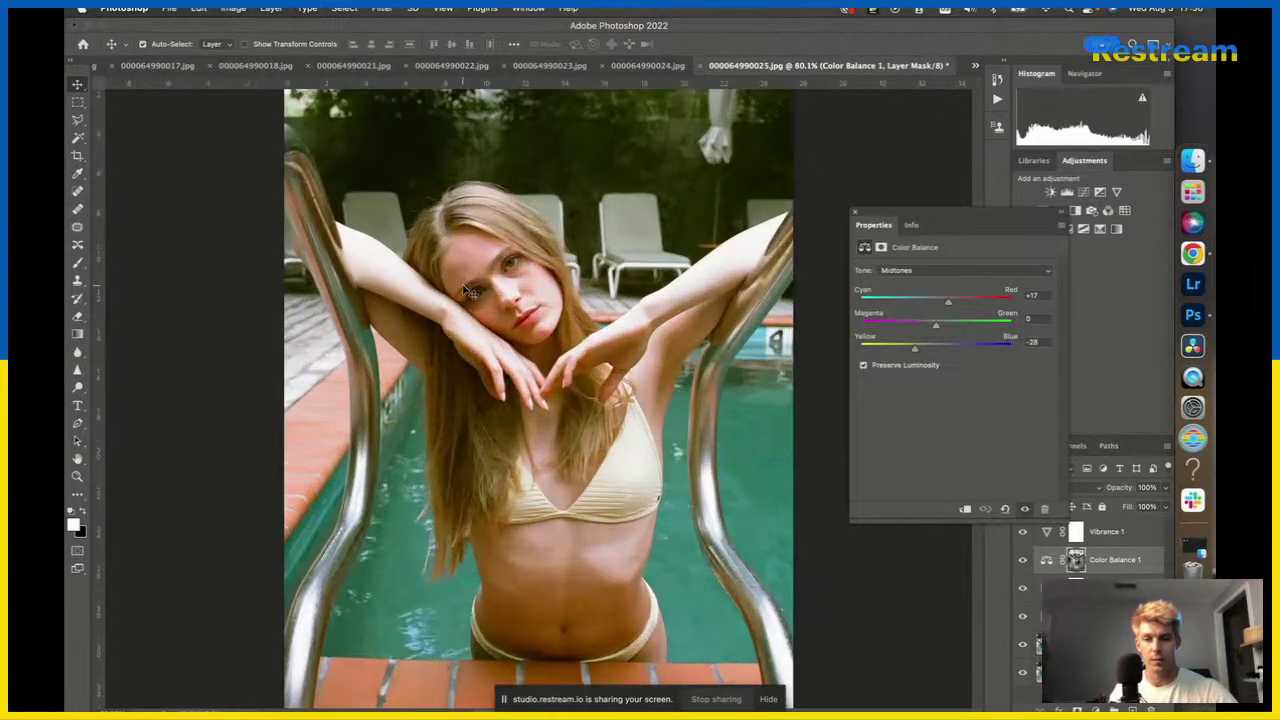
pyautogui.scroll(-4, 465, 291)
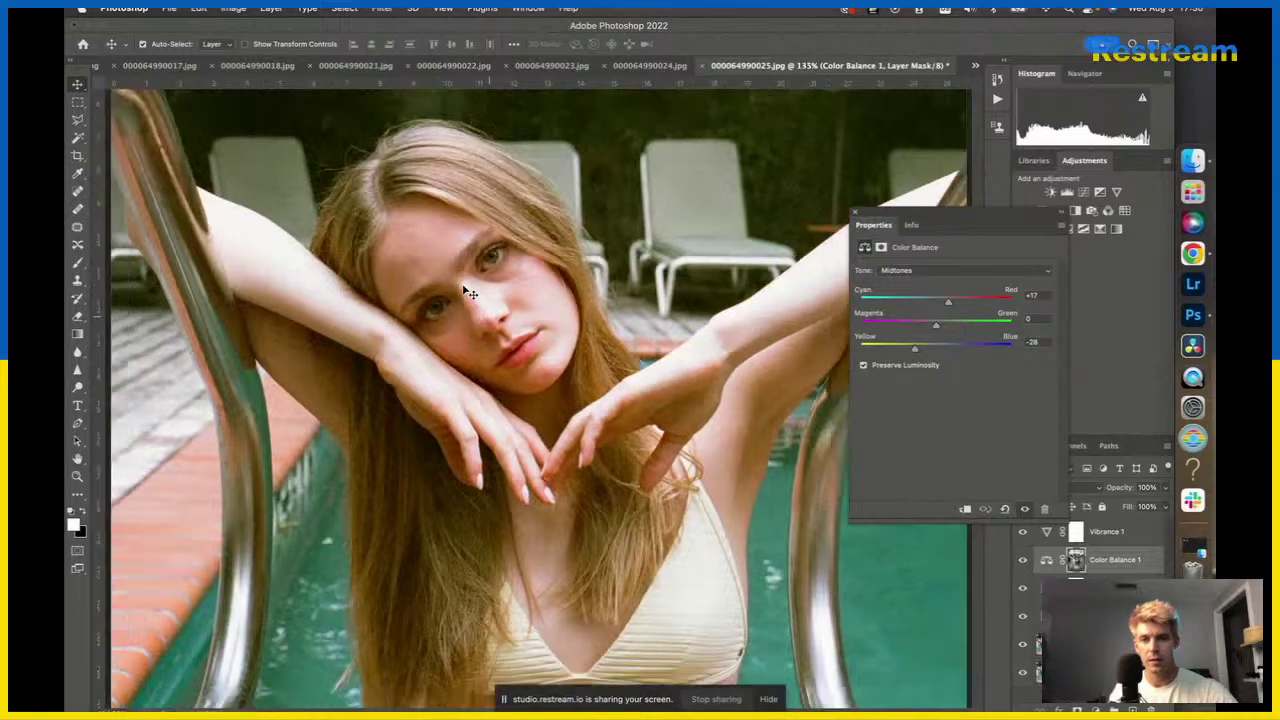
pyautogui.scroll(-1, 465, 291)
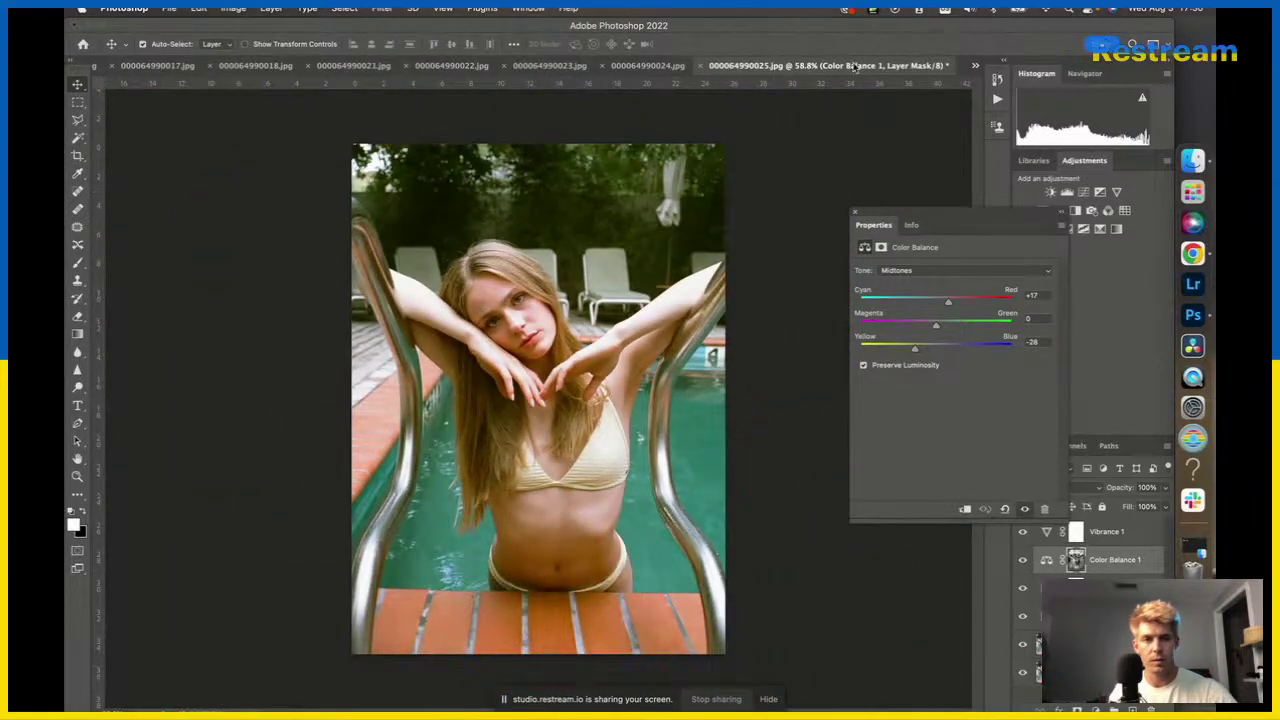
pyautogui.click(975, 66)
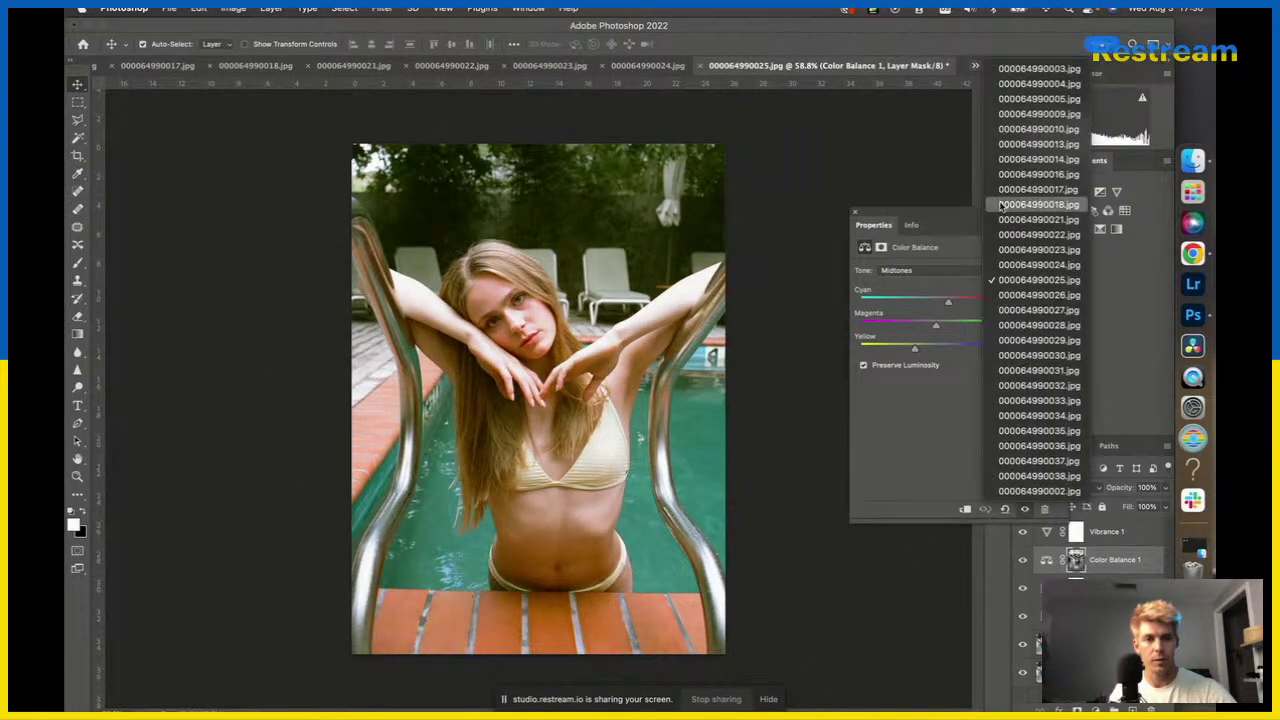
pyautogui.click(1016, 292)
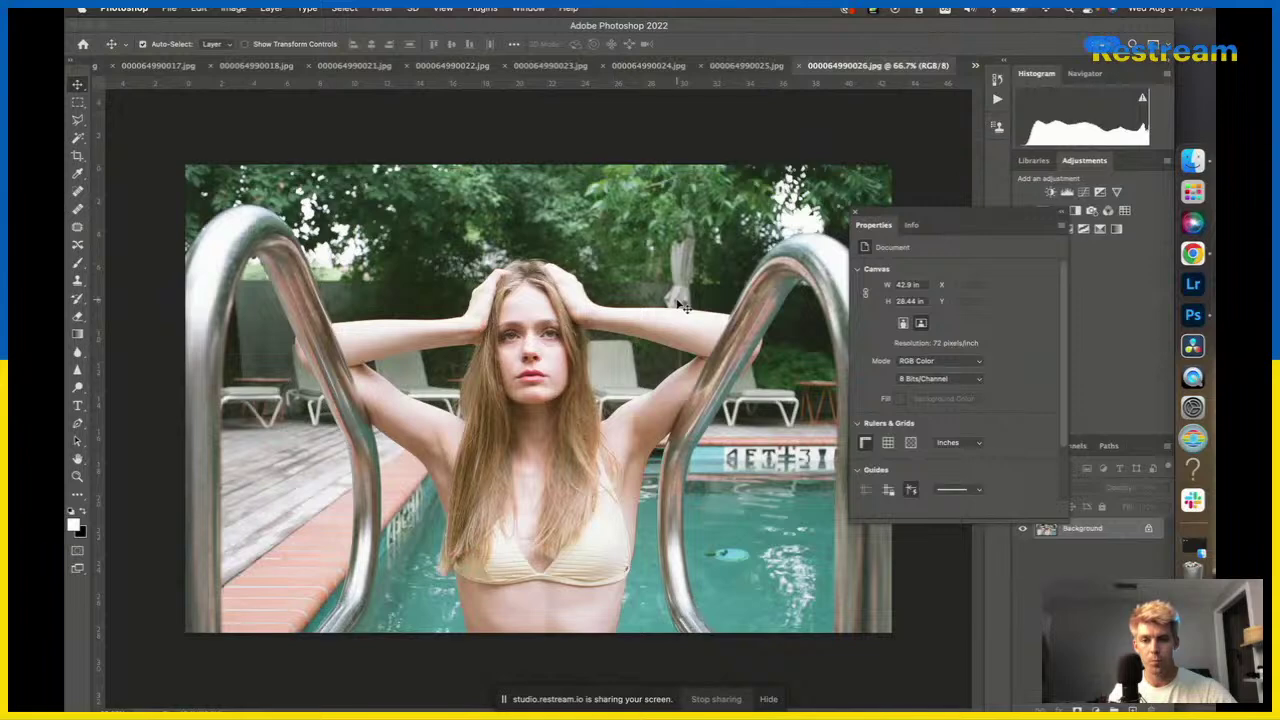
pyautogui.click(730, 65)
# Duplicate the adjustment layers from Curves 1 up to Vibrance 1 into 000064990026.jpg and switch to that photo.
pyautogui.click(1106, 535)
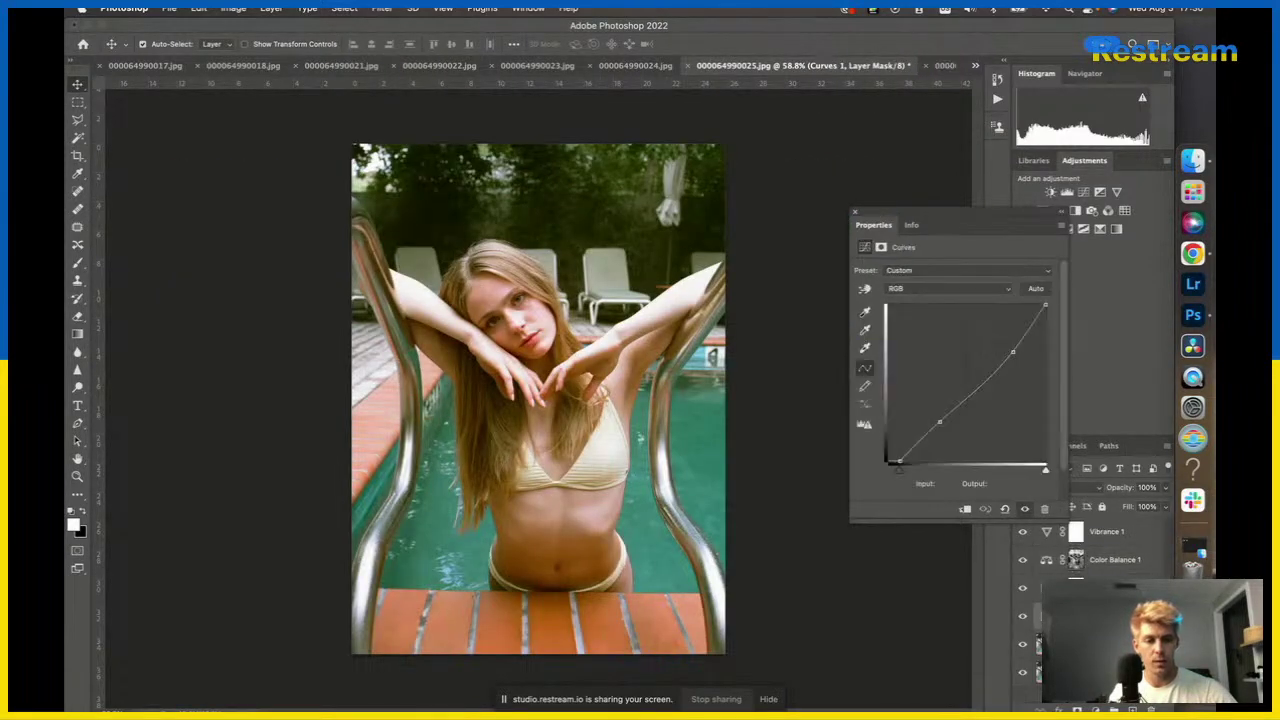
pyautogui.keyDown('shift'); pyautogui.click(1106, 533); pyautogui.keyUp('shift')
pyautogui.click(271, 9)
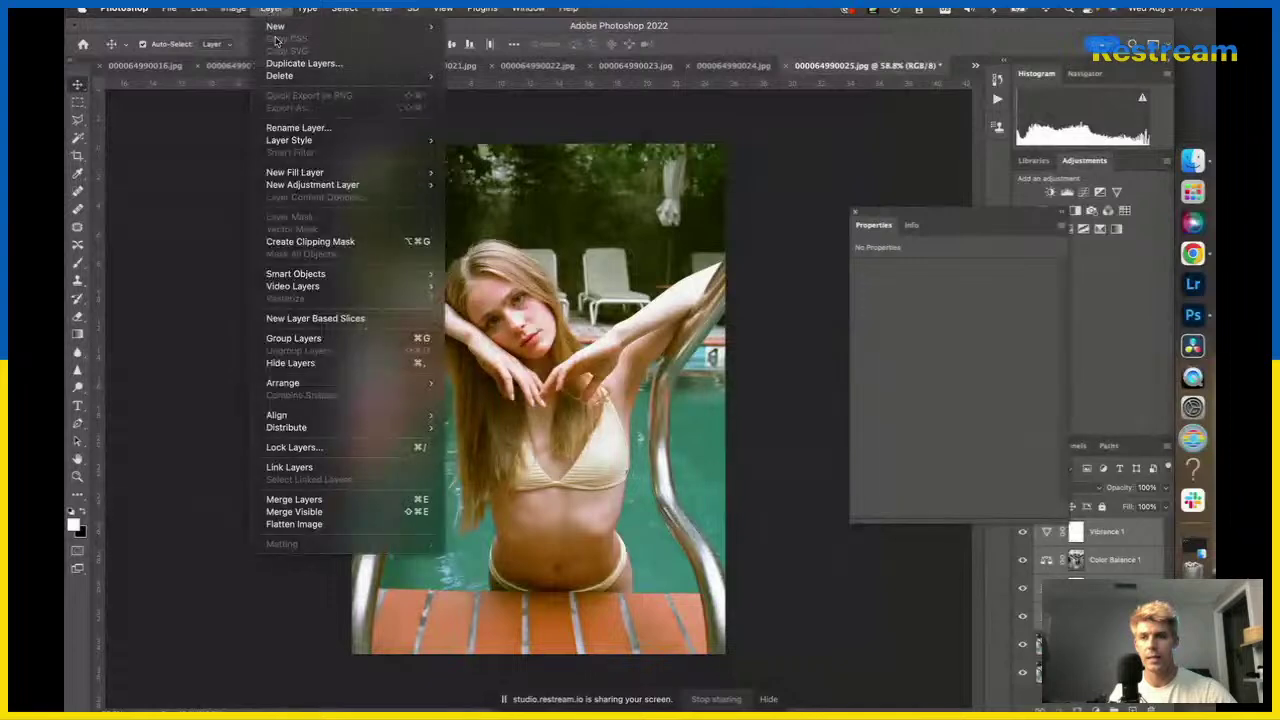
pyautogui.click(304, 65)
pyautogui.click(617, 334)
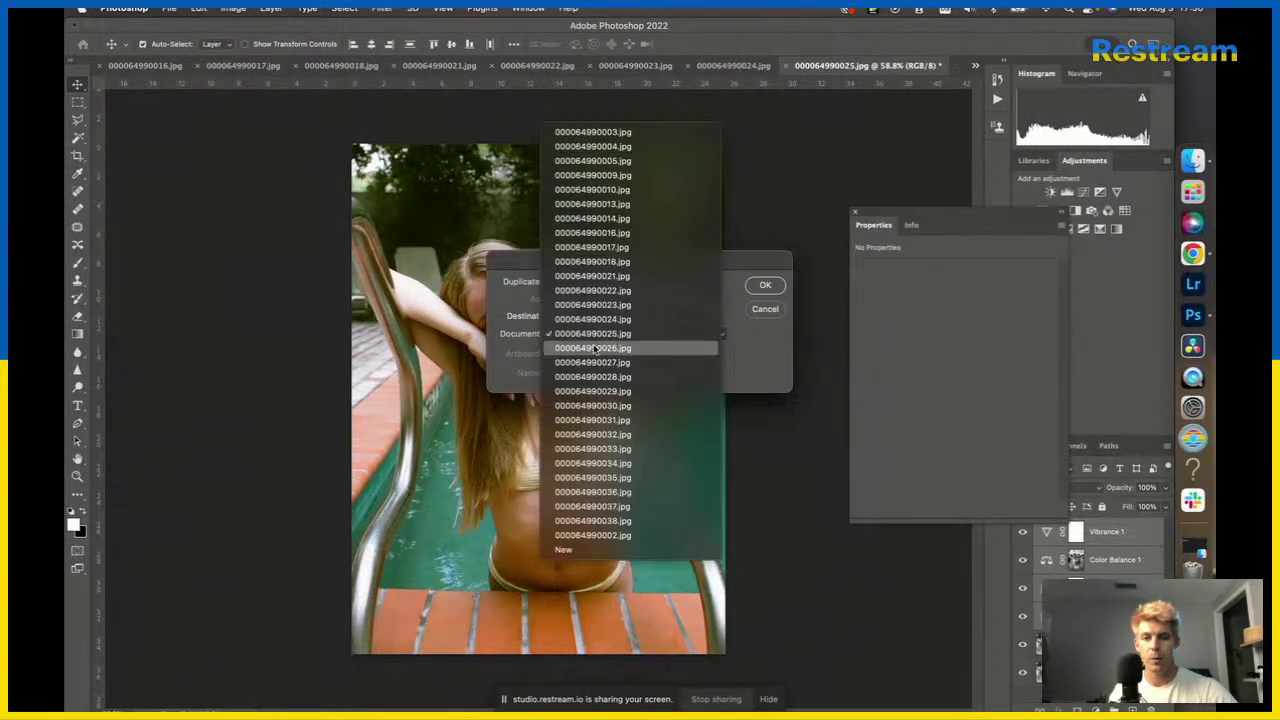
pyautogui.click(600, 346)
pyautogui.press('Return')
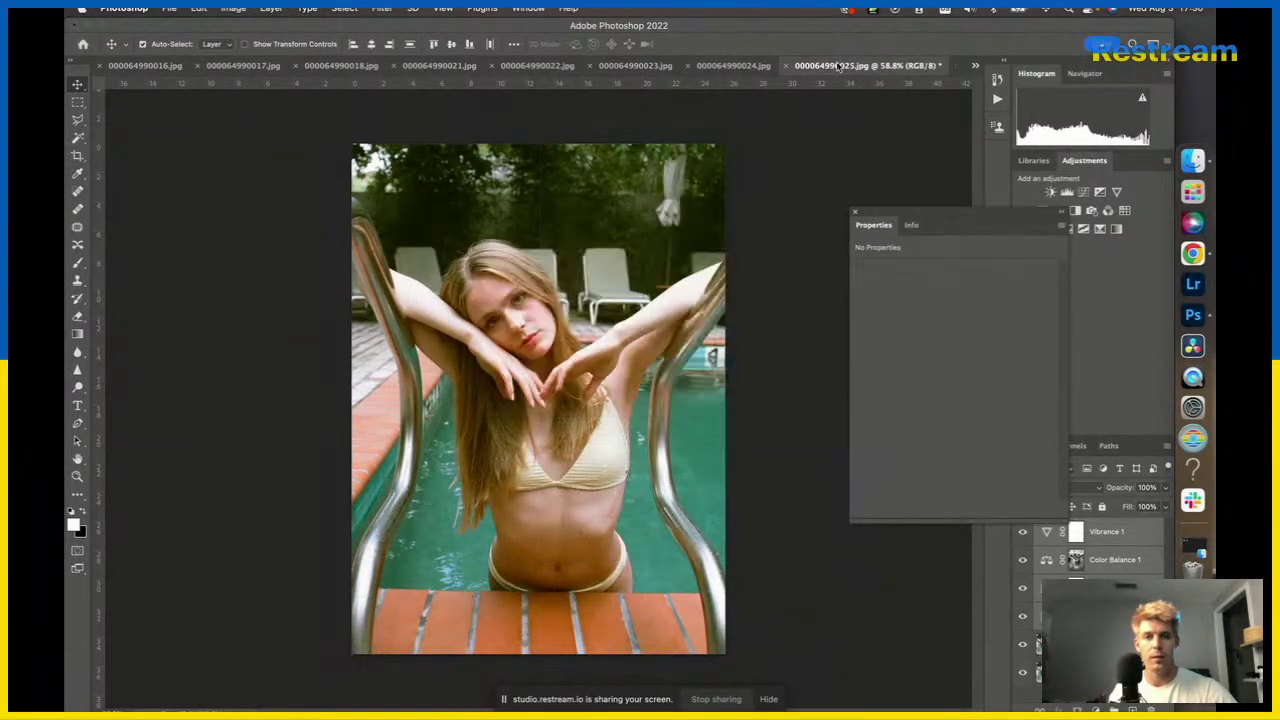
pyautogui.click(975, 70)
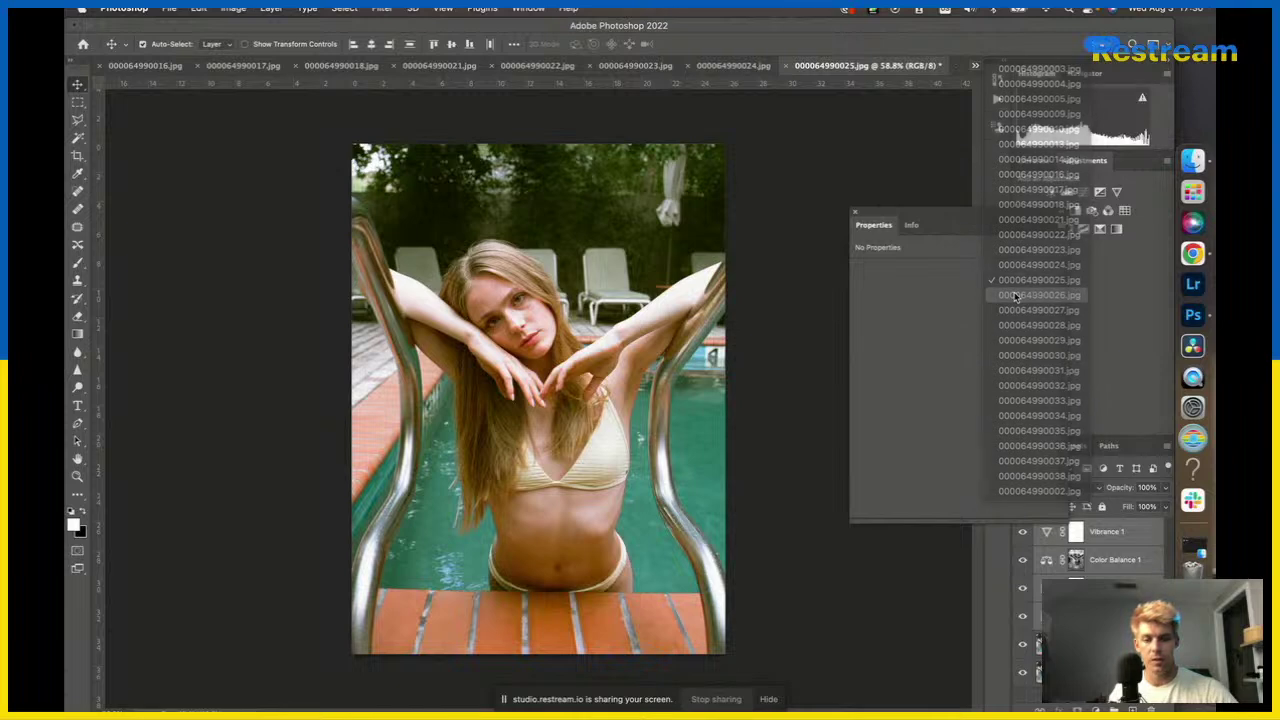
pyautogui.click(1015, 296)
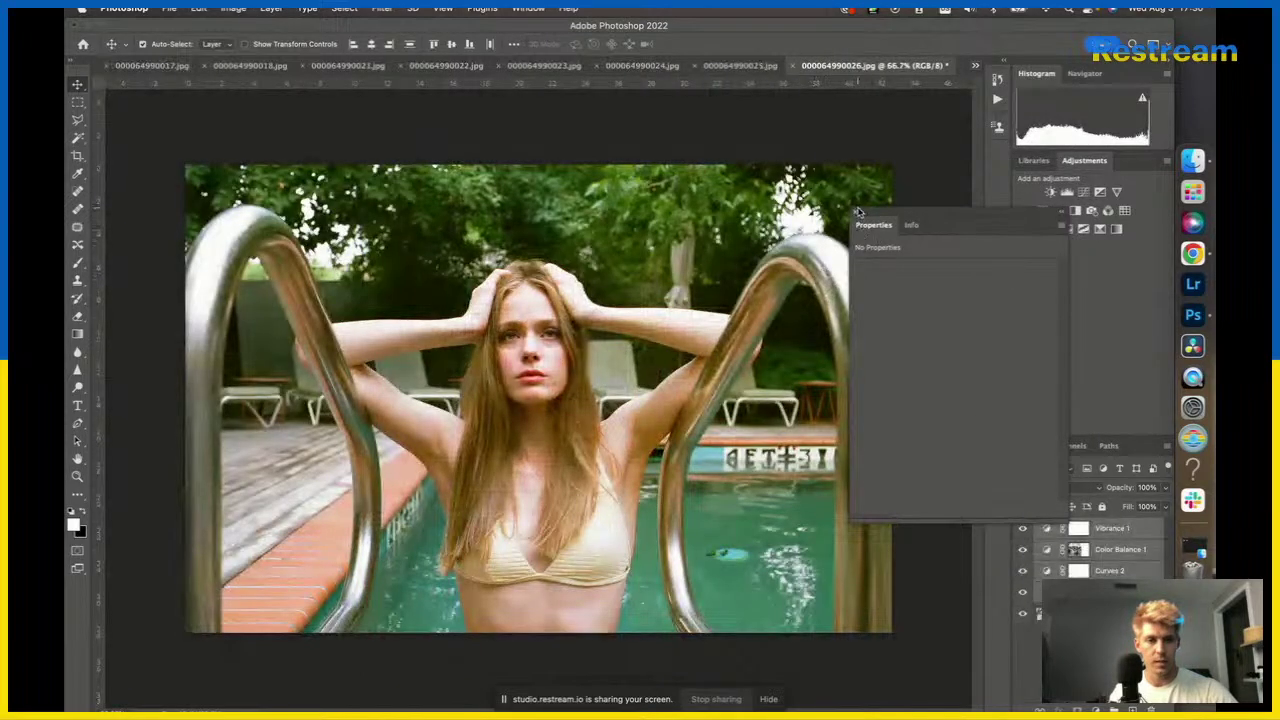
# Fill the Color Balance 1 mask with white using a 2500 px brush at 100% flow.
pyautogui.click(1078, 549)
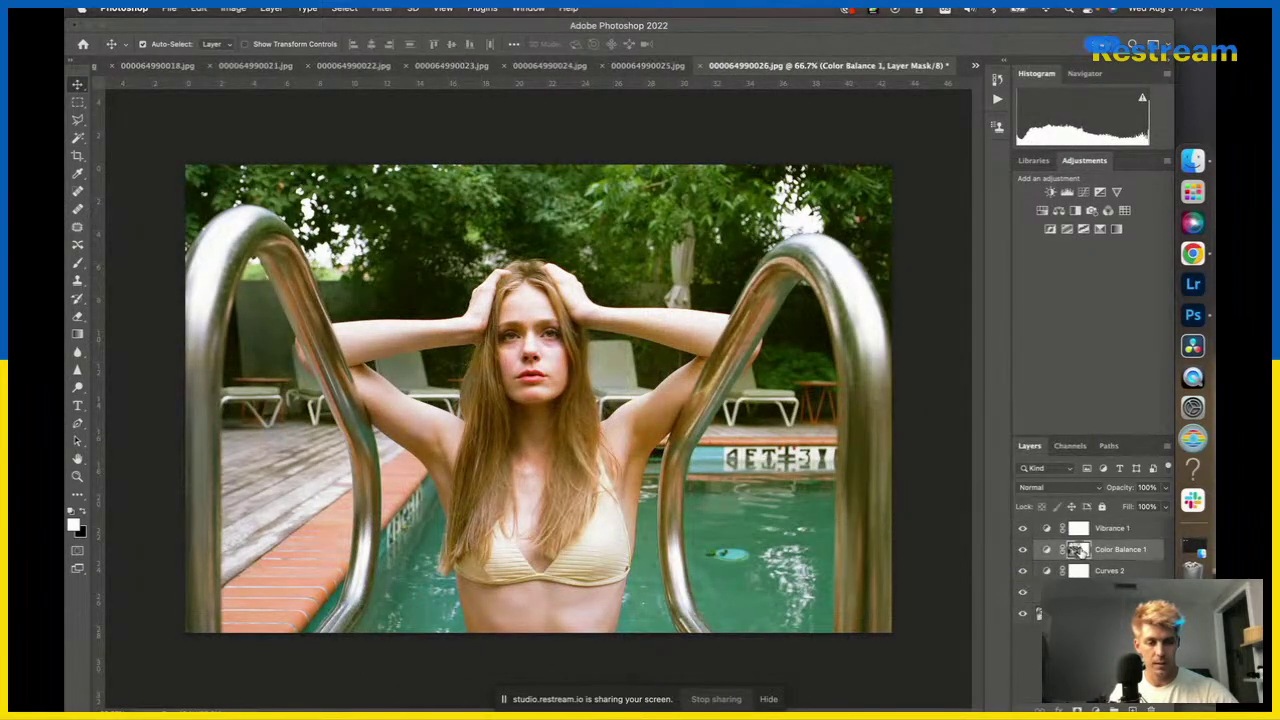
pyautogui.press('b')
pyautogui.press(']')
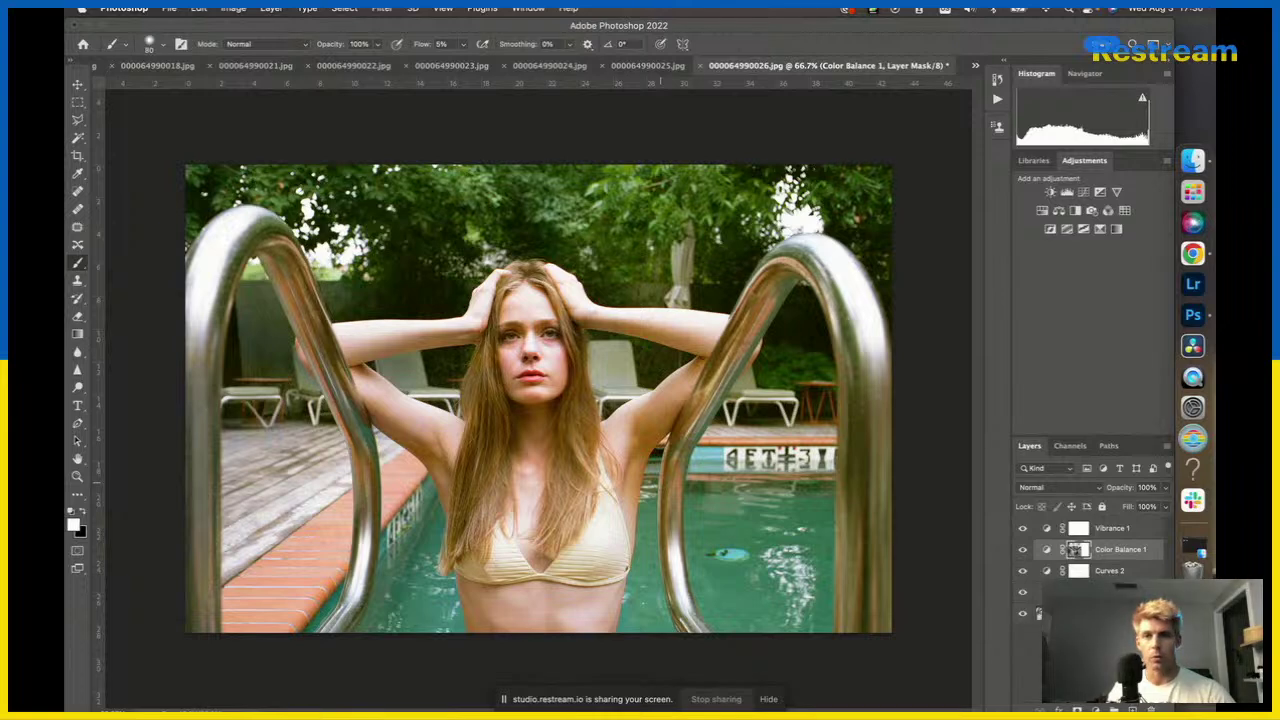
pyautogui.press(']')
pyautogui.press(']')
pyautogui.press(']')
pyautogui.press(']')
pyautogui.press(']')
pyautogui.press(']')
pyautogui.press(']')
pyautogui.press(']')
pyautogui.press(']')
pyautogui.press(']')
pyautogui.press(']')
pyautogui.press(']')
pyautogui.press(']')
pyautogui.press(']')
pyautogui.press(']')
pyautogui.press(']')
pyautogui.press(']')
pyautogui.press(']')
pyautogui.press(']')
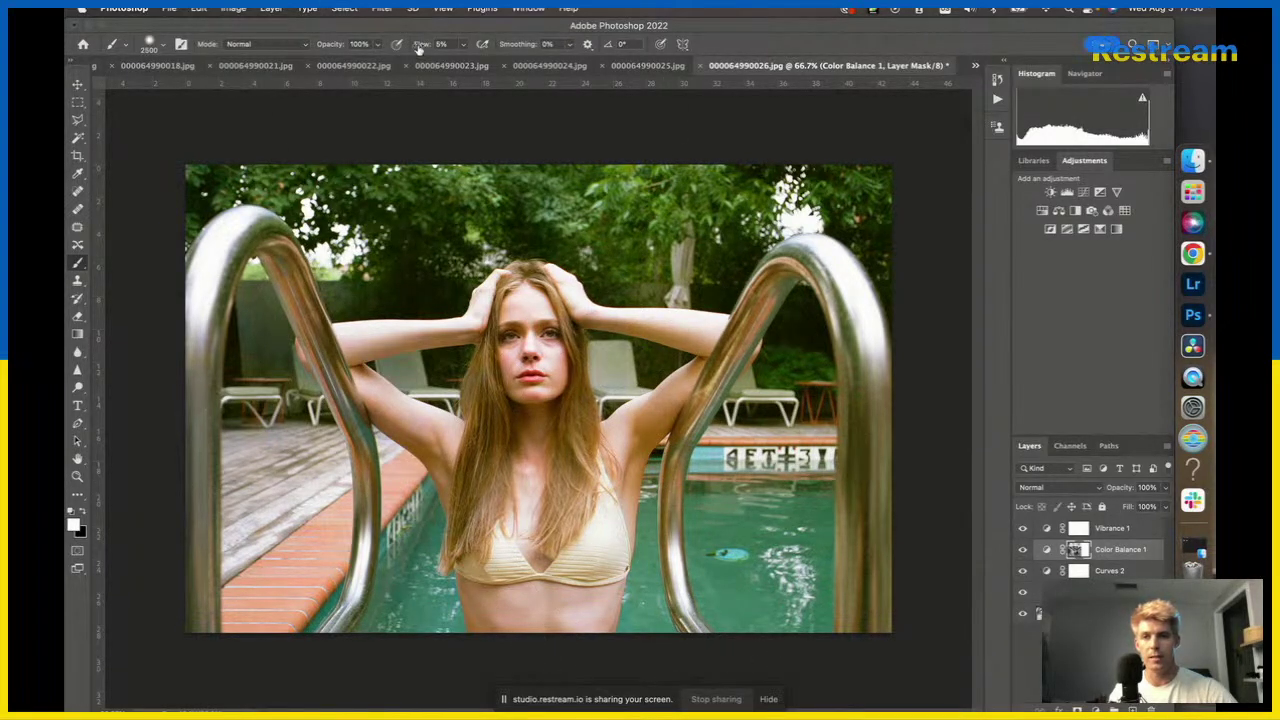
pyautogui.hotkey('shift', '0')
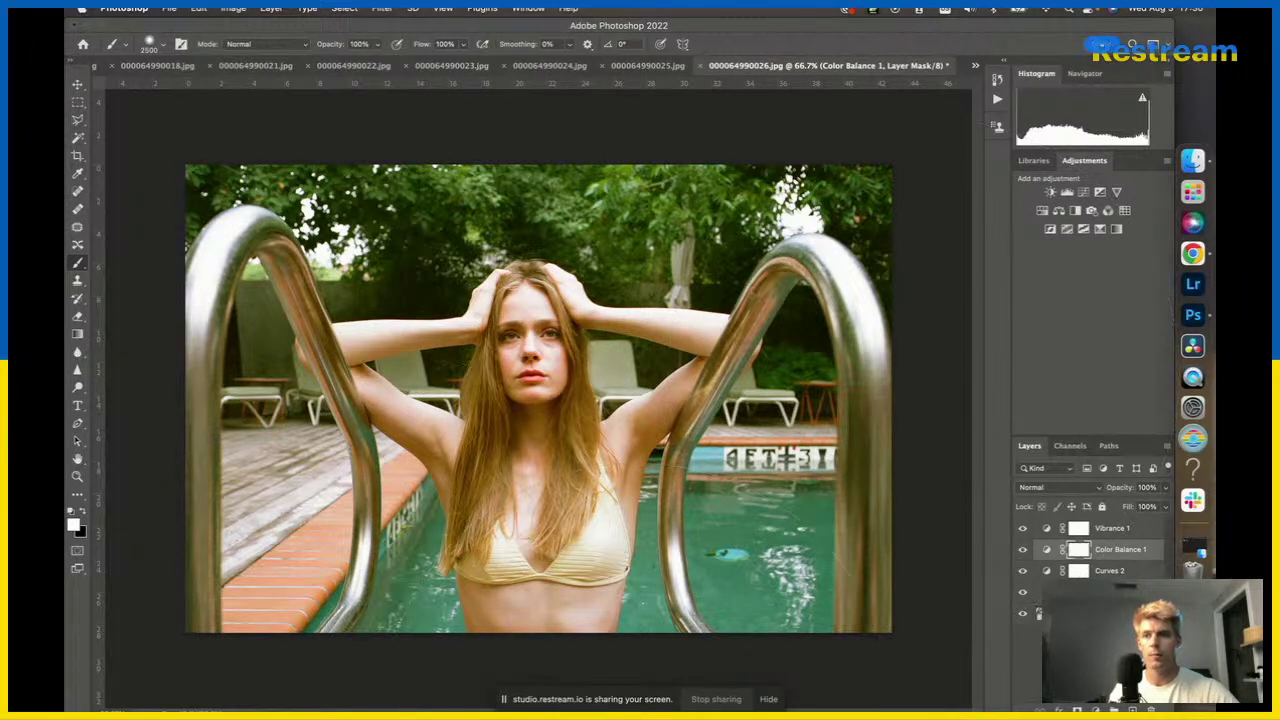
# Run Apply Image on the Color Balance 1 mask with the merged RGB channel inverted, Multiply blending and 100% opacity.
pyautogui.press('v')
pyautogui.click(233, 8)
pyautogui.click(297, 205)
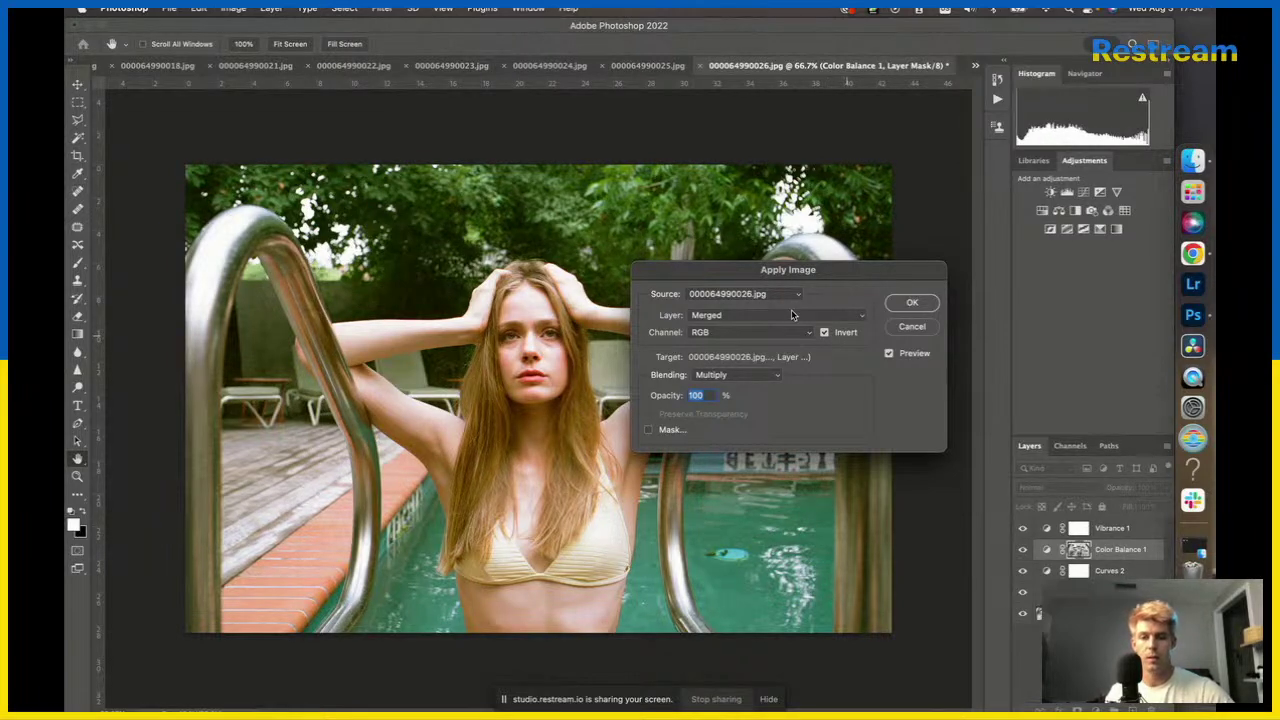
pyautogui.click(911, 303)
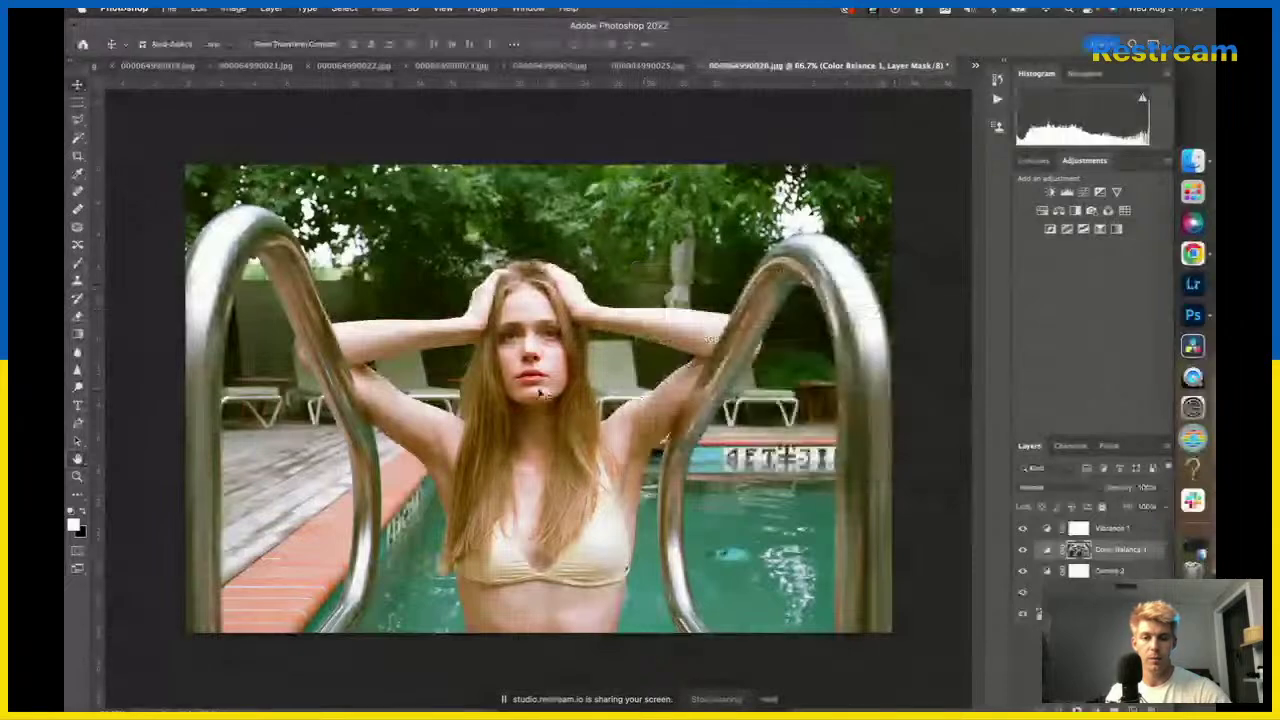
pyautogui.press('super+minus')
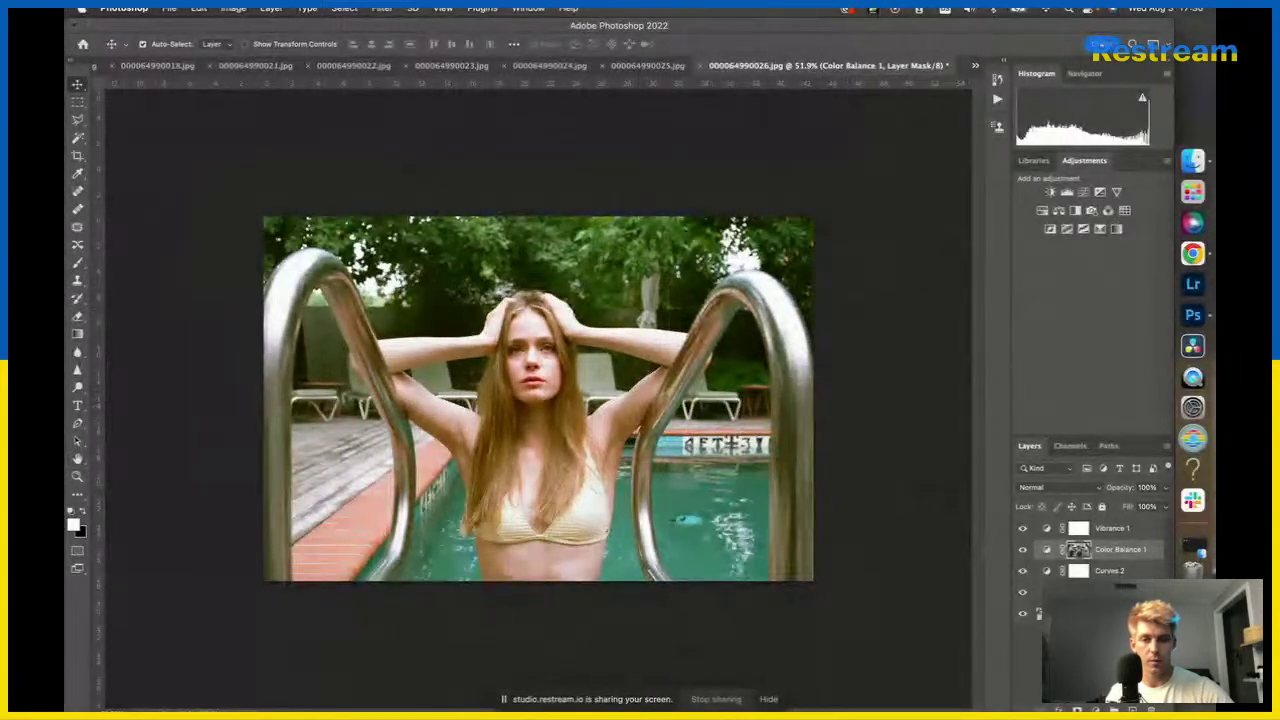
# Reshape the Curves 1 RGB curve with points at input 194, output 187 and input 91, output 101, keeping the black point at 18.
pyautogui.click(1109, 592)
pyautogui.doubleClick(1078, 592)
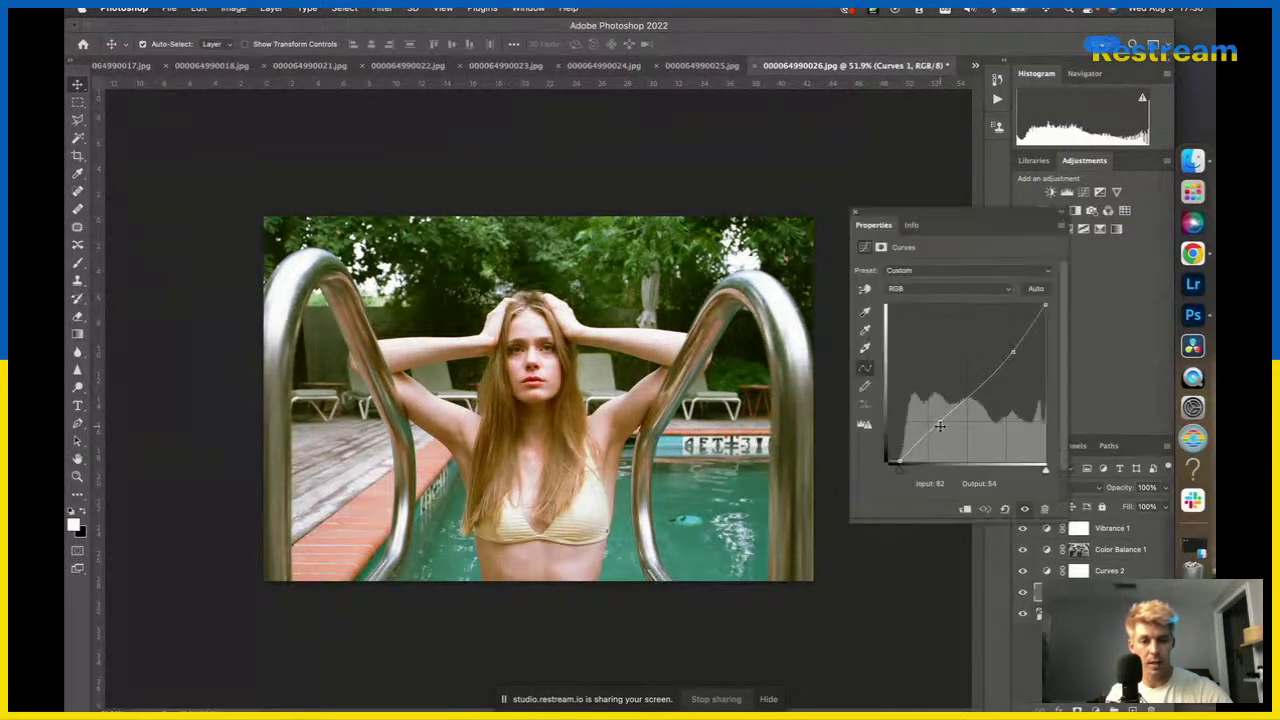
pyautogui.click(1013, 354)
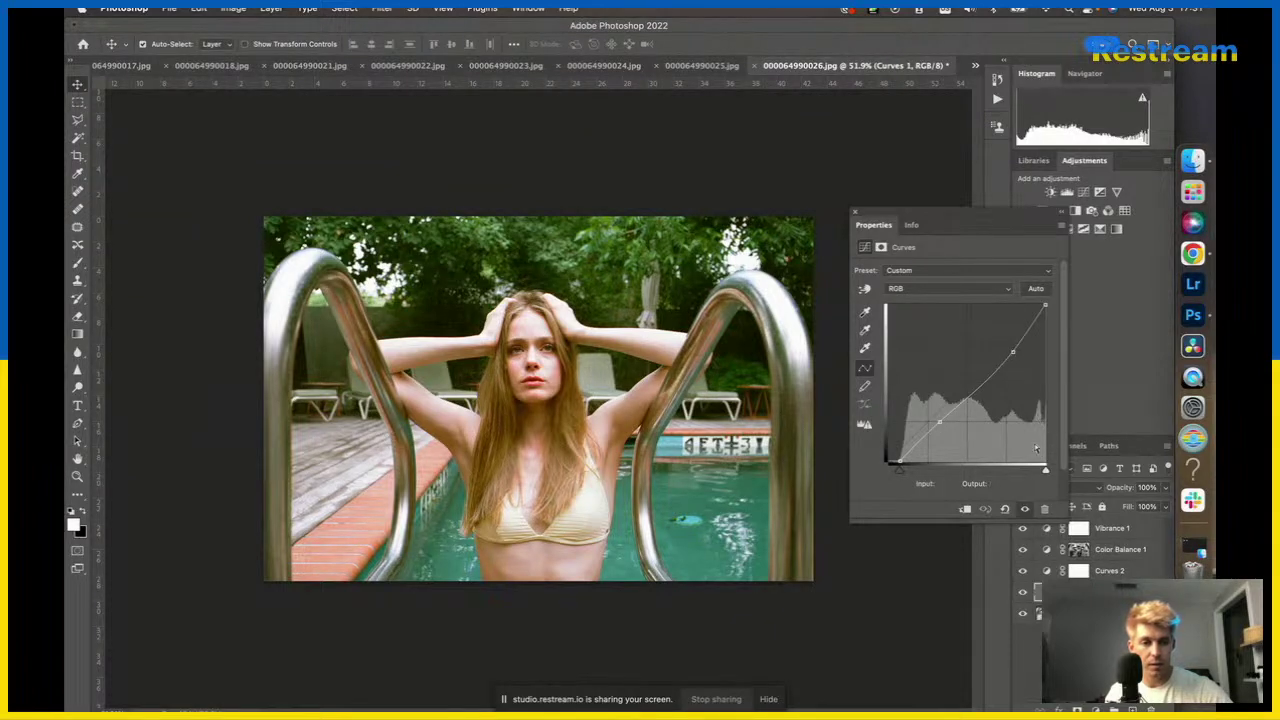
pyautogui.click(939, 421)
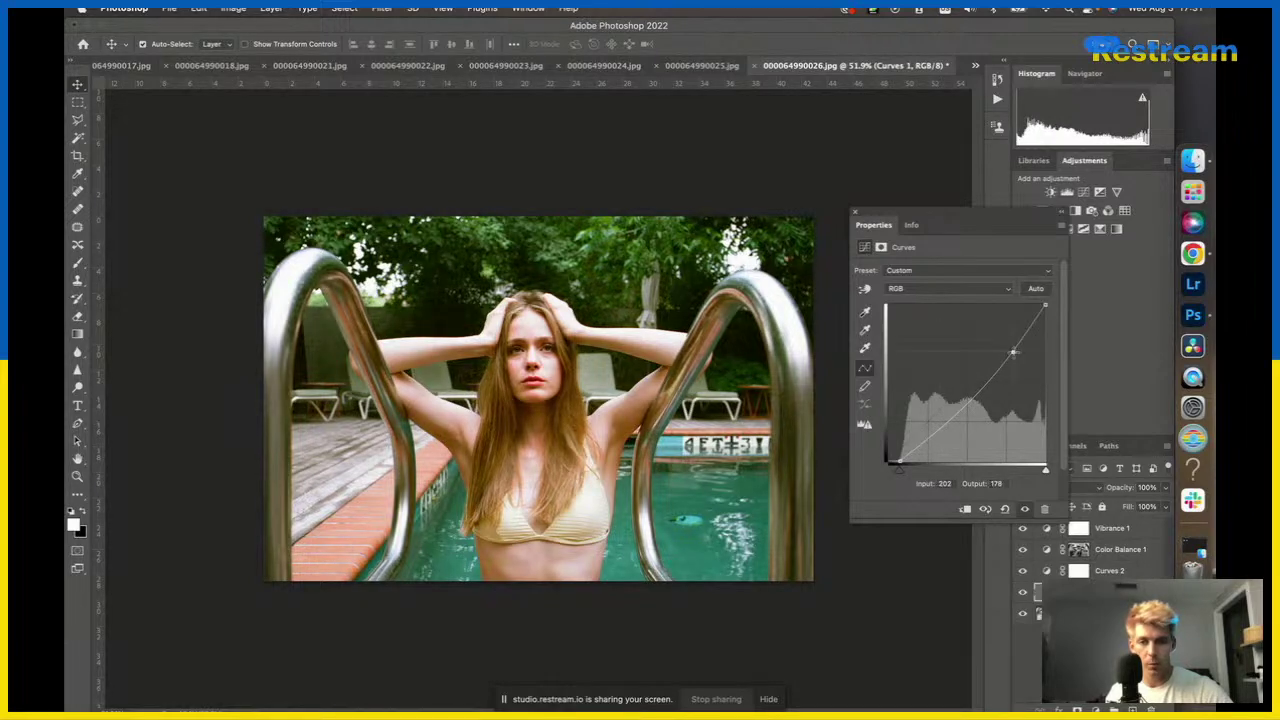
pyautogui.moveTo(1013, 352); pyautogui.dragTo(1007, 347)
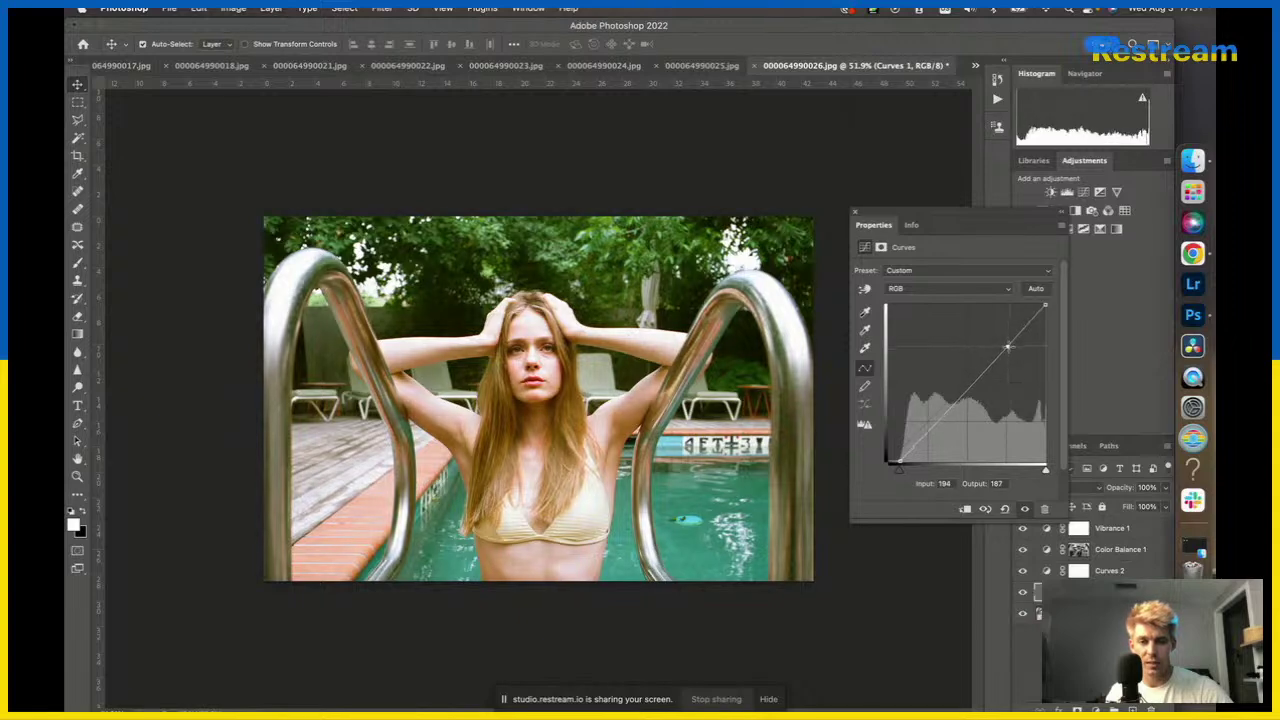
pyautogui.moveTo(950, 405)
pyautogui.mouseDown()
pyautogui.moveTo(961, 417)
pyautogui.moveTo(943, 400)
pyautogui.mouseUp()
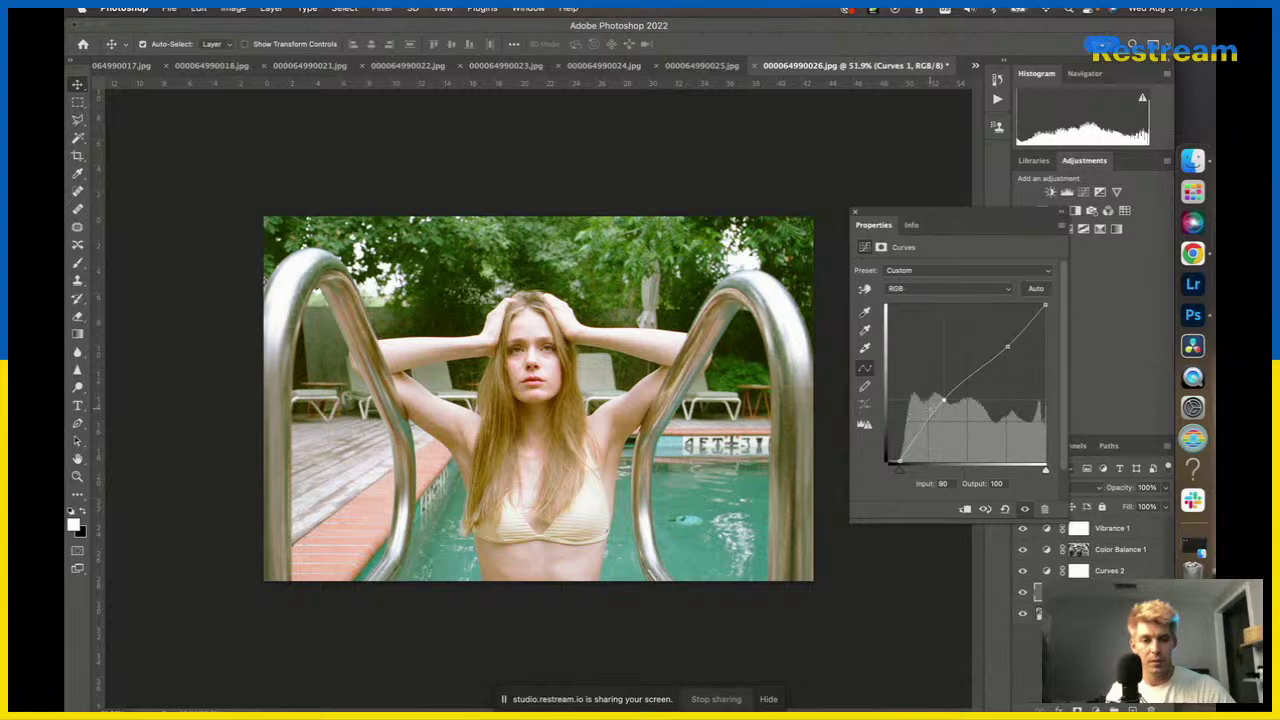
pyautogui.moveTo(944, 400); pyautogui.dragTo(944, 398)
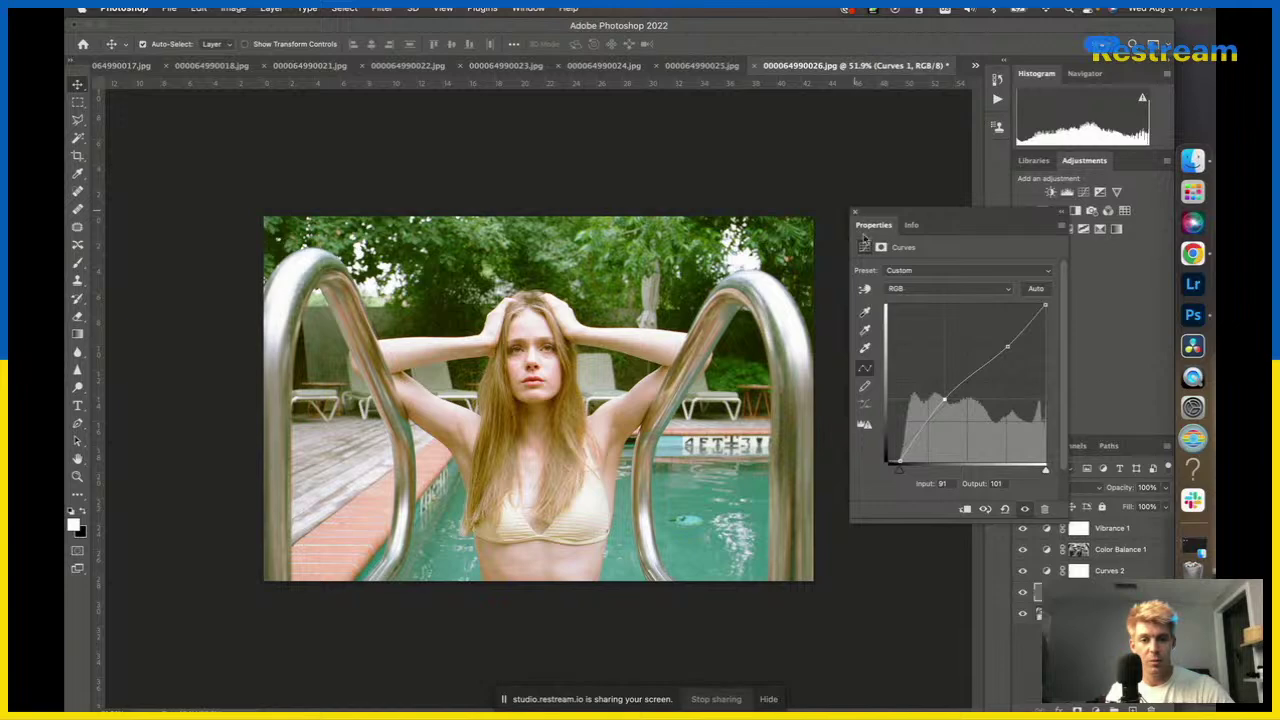
pyautogui.moveTo(899, 469)
pyautogui.mouseDown()
pyautogui.moveTo(922, 474)
pyautogui.moveTo(899, 470)
pyautogui.mouseUp()
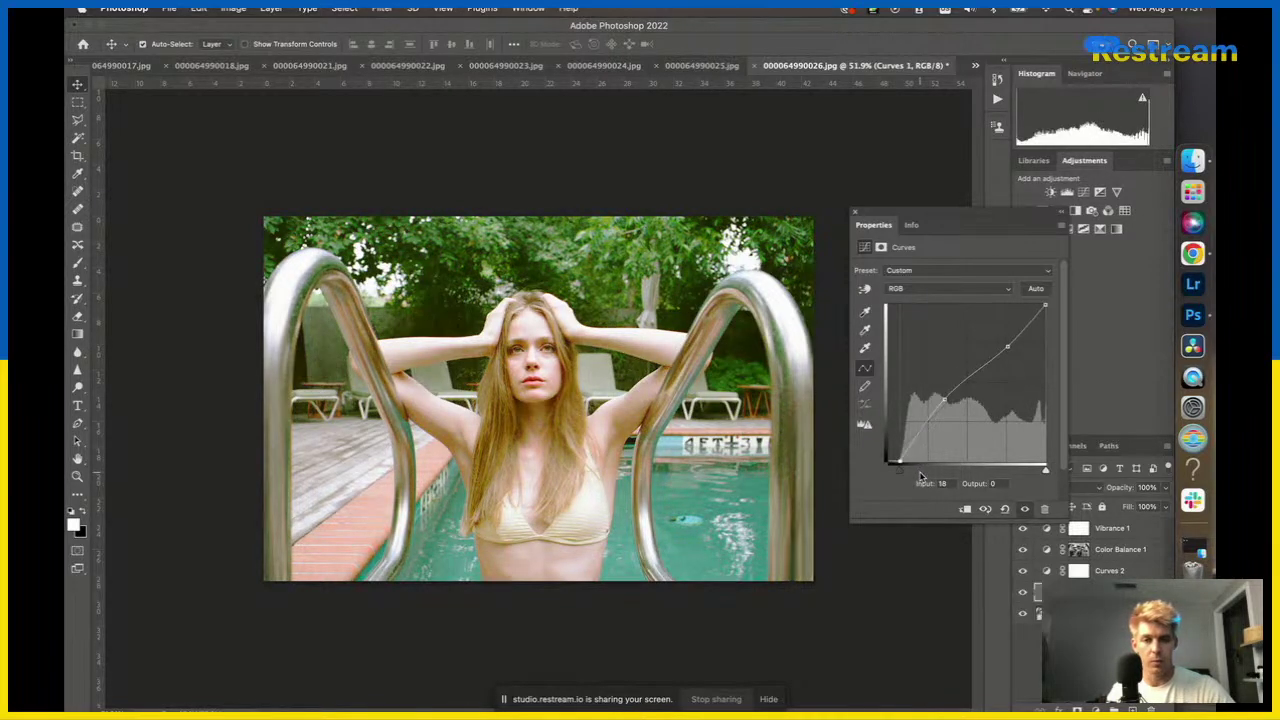
pyautogui.click(855, 212)
# Duplicate the Background layer and apply Camera Raw to the copy with greens saturation at -83 and reds hue at +23.
pyautogui.press('super+j')
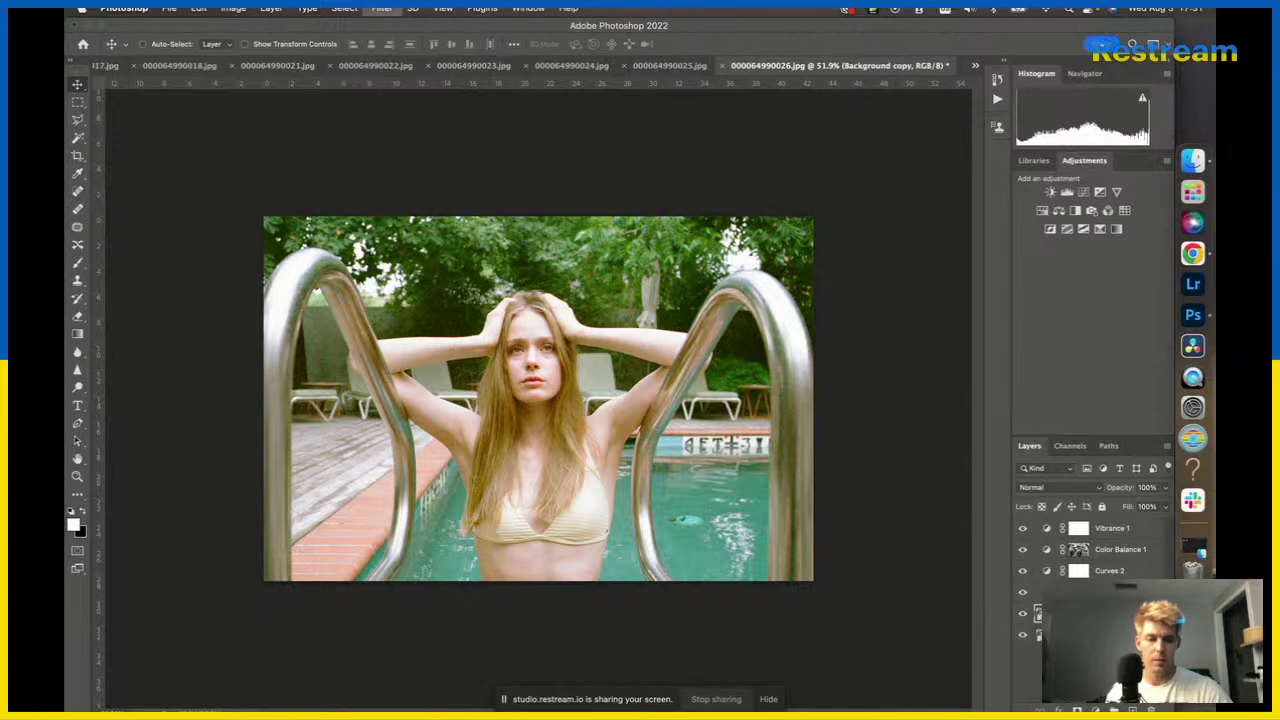
pyautogui.press('shift+super+a')
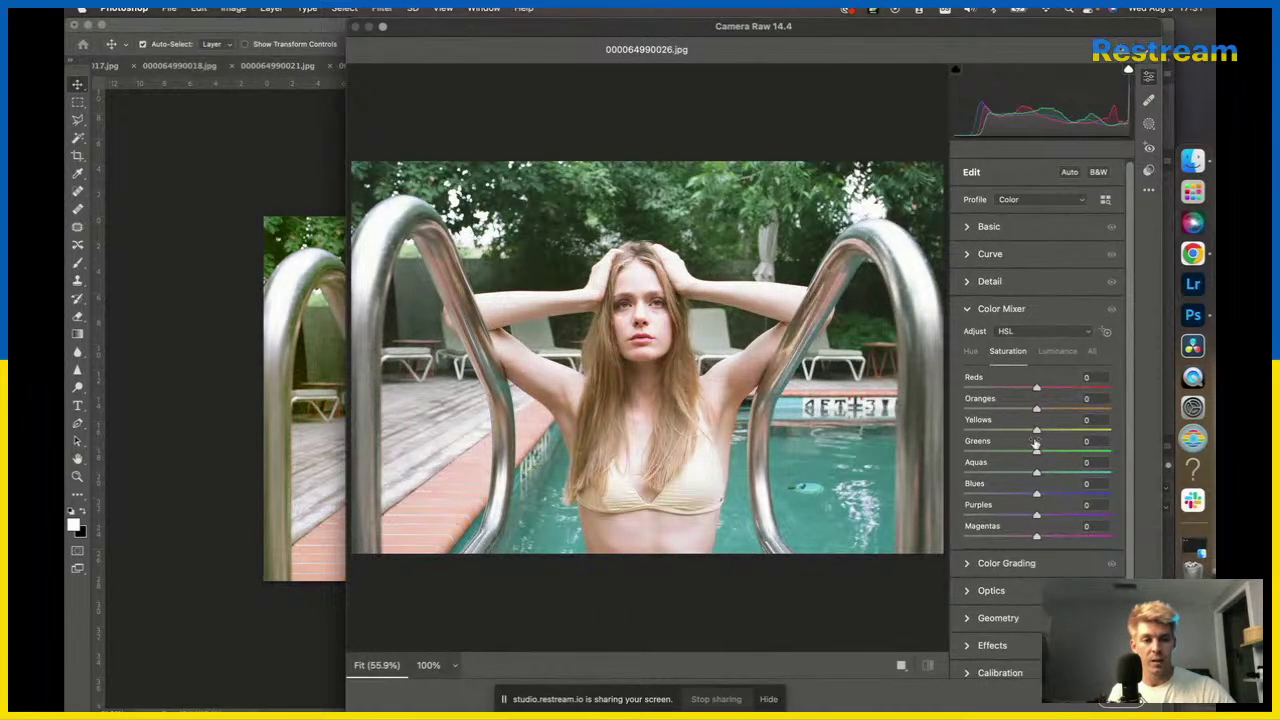
pyautogui.moveTo(1036, 451); pyautogui.dragTo(975, 455)
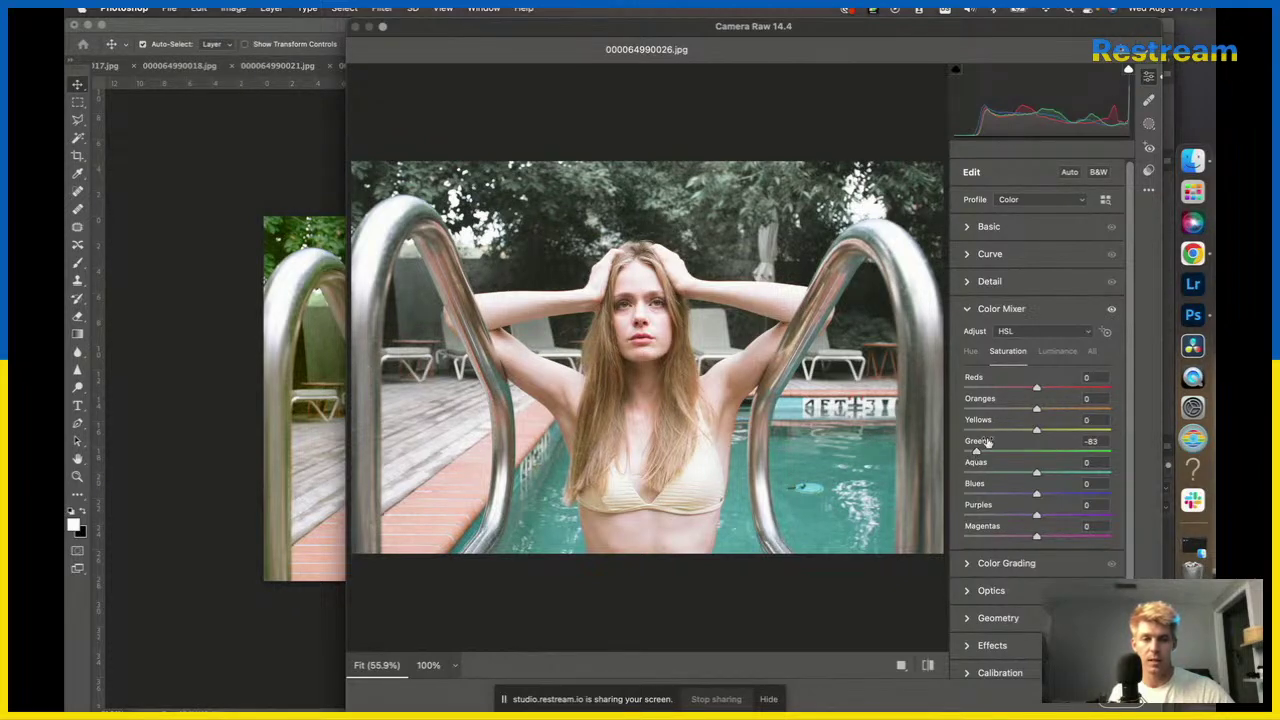
pyautogui.click(971, 352)
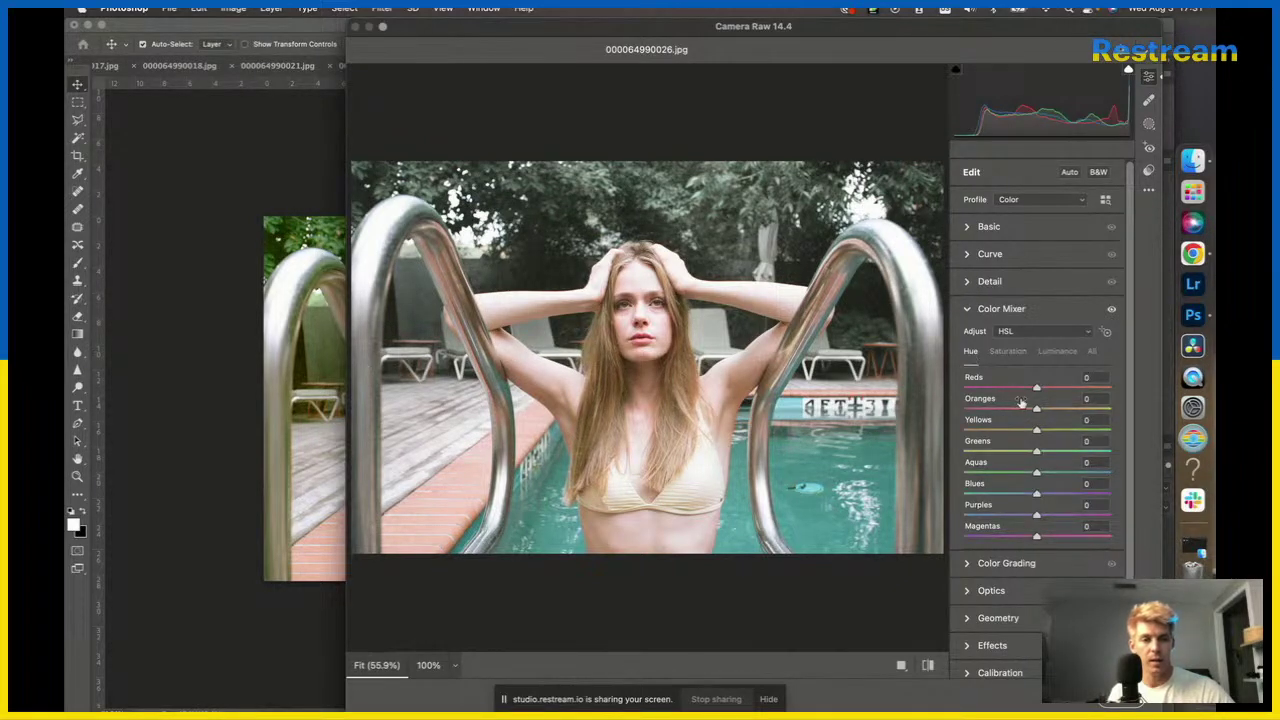
pyautogui.moveTo(1037, 390); pyautogui.dragTo(1054, 388)
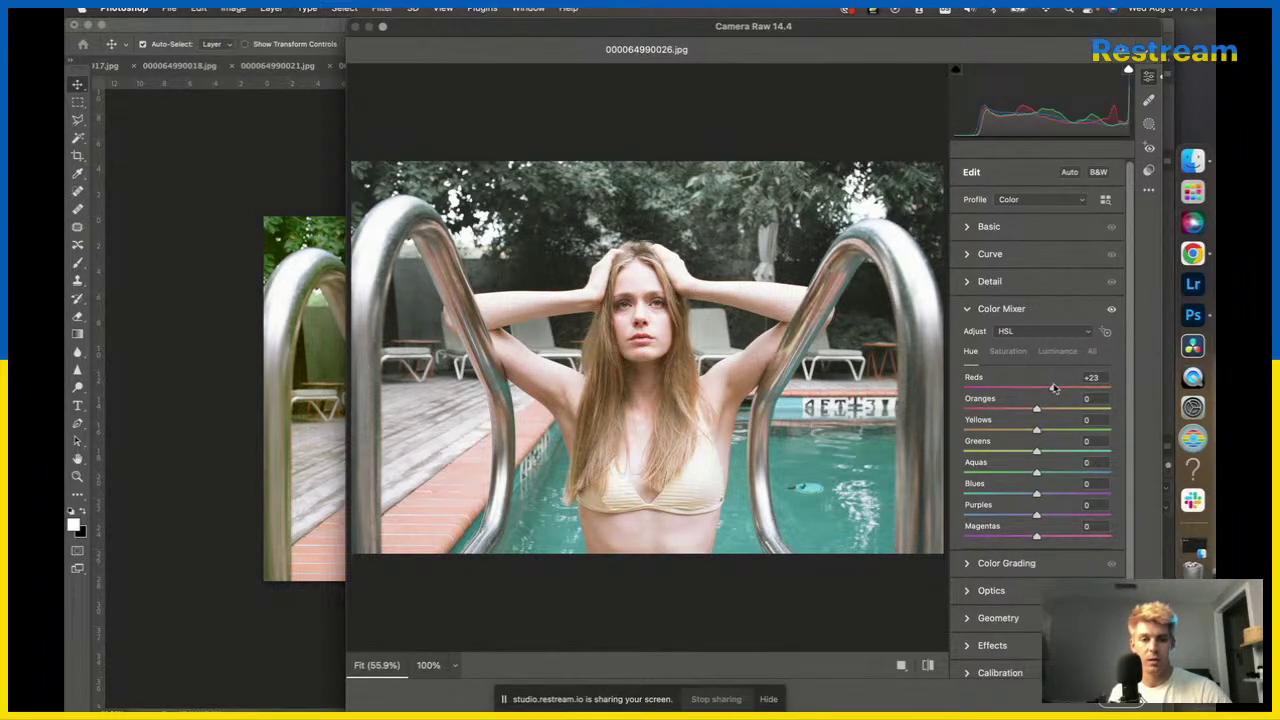
pyautogui.press('Return')
# Check the recolored photo and reopen Background copy in the Camera Raw filter for Color Mixer saturation changes.
pyautogui.scroll(5, 608, 380)
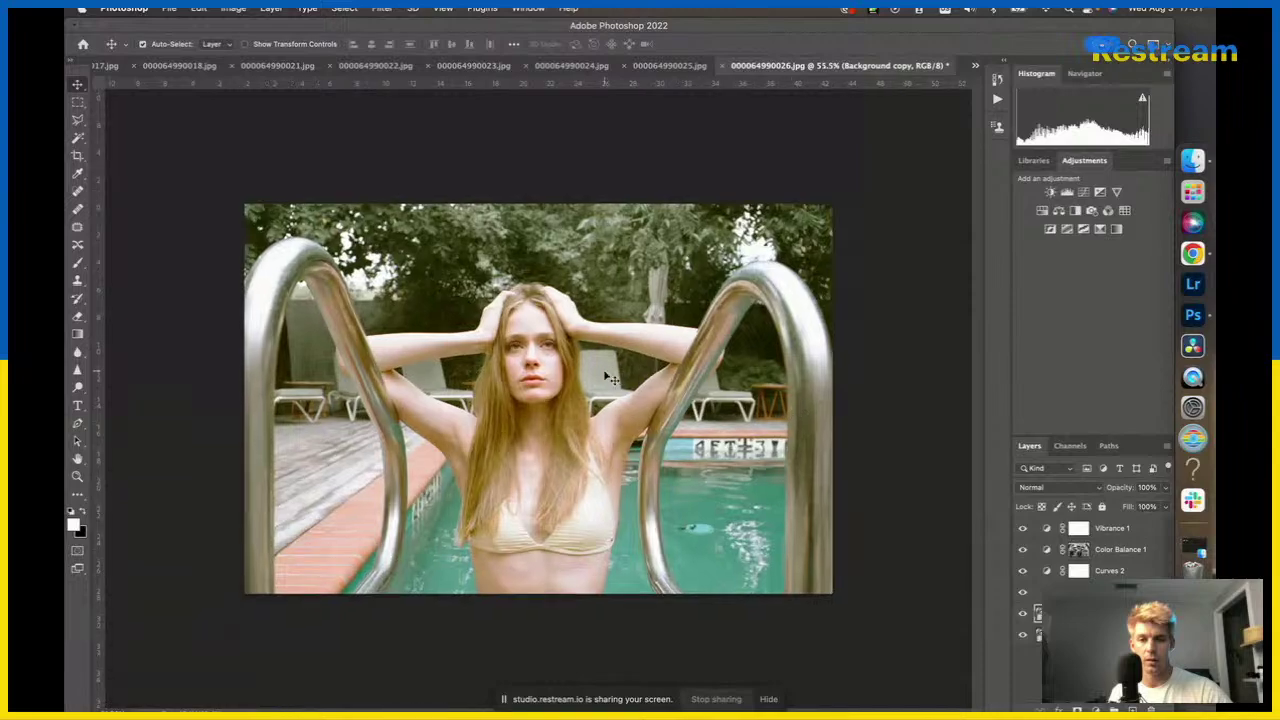
pyautogui.scroll(-4, 608, 380)
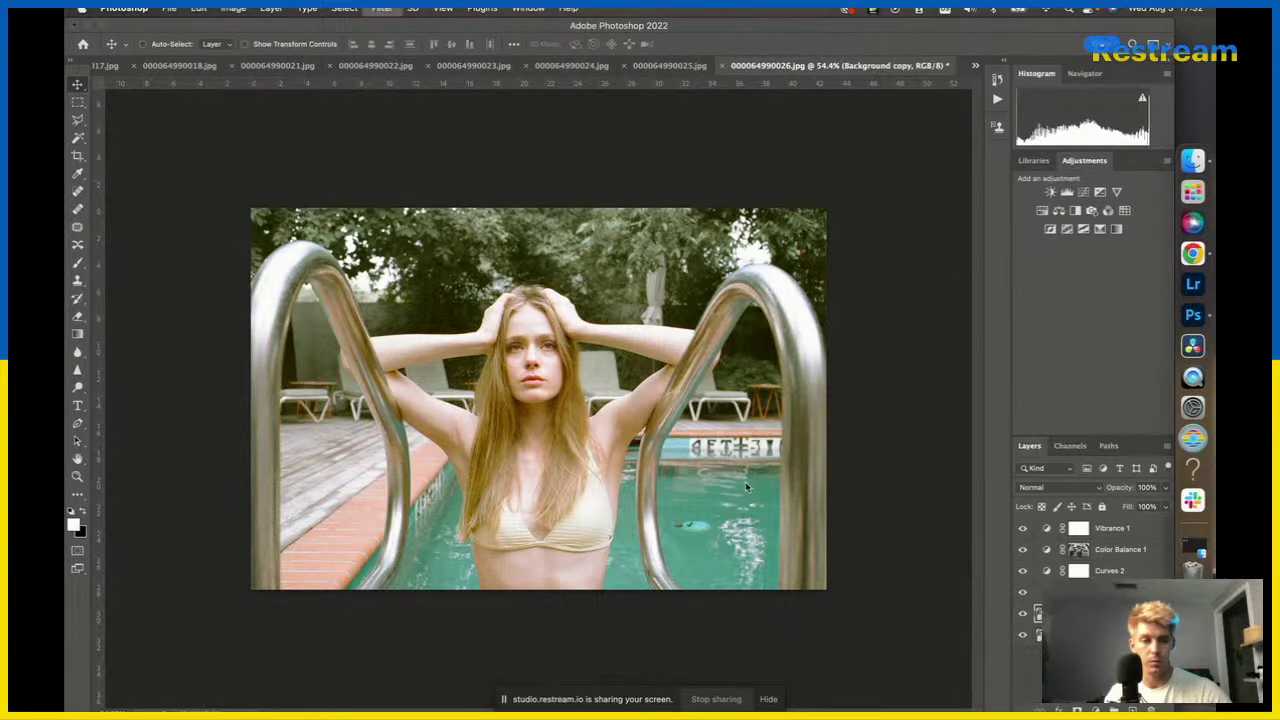
pyautogui.press('super+shift+a')
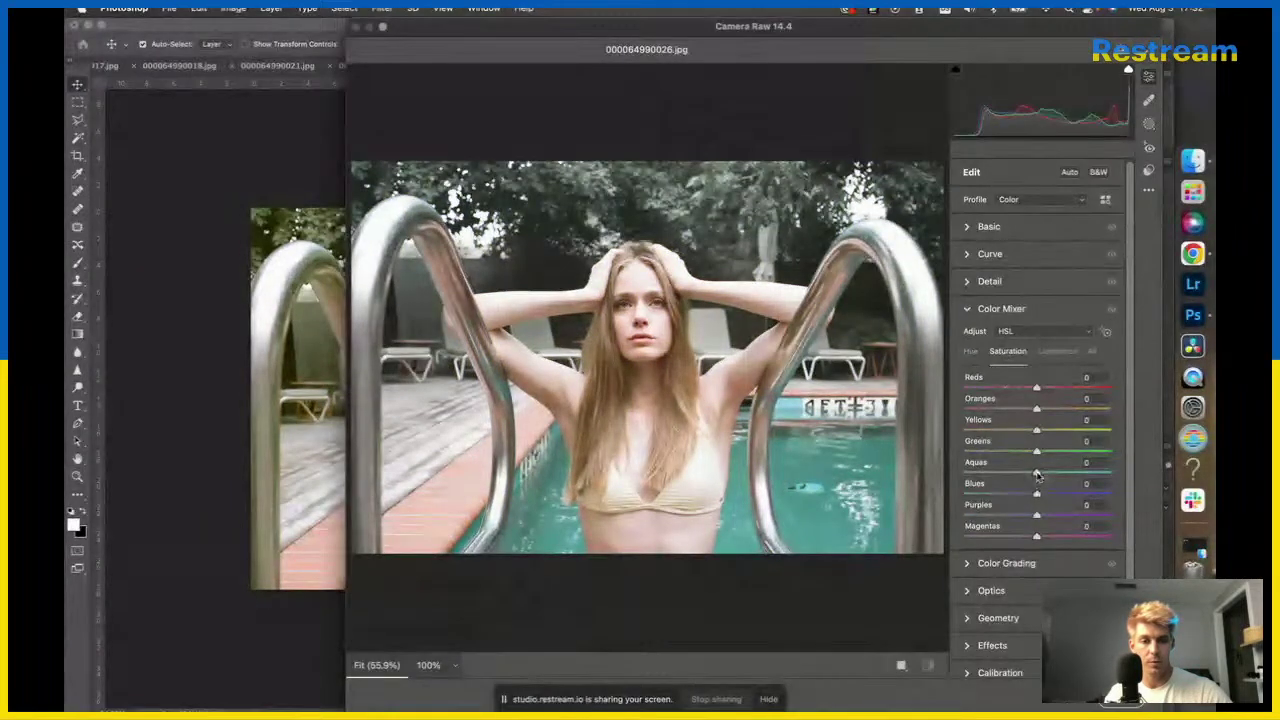
# Set the Color Mixer saturation to Aquas +36, Blues +24 and Yellows +100, and apply the Camera Raw filter.
pyautogui.moveTo(1037, 472); pyautogui.dragTo(1055, 497)
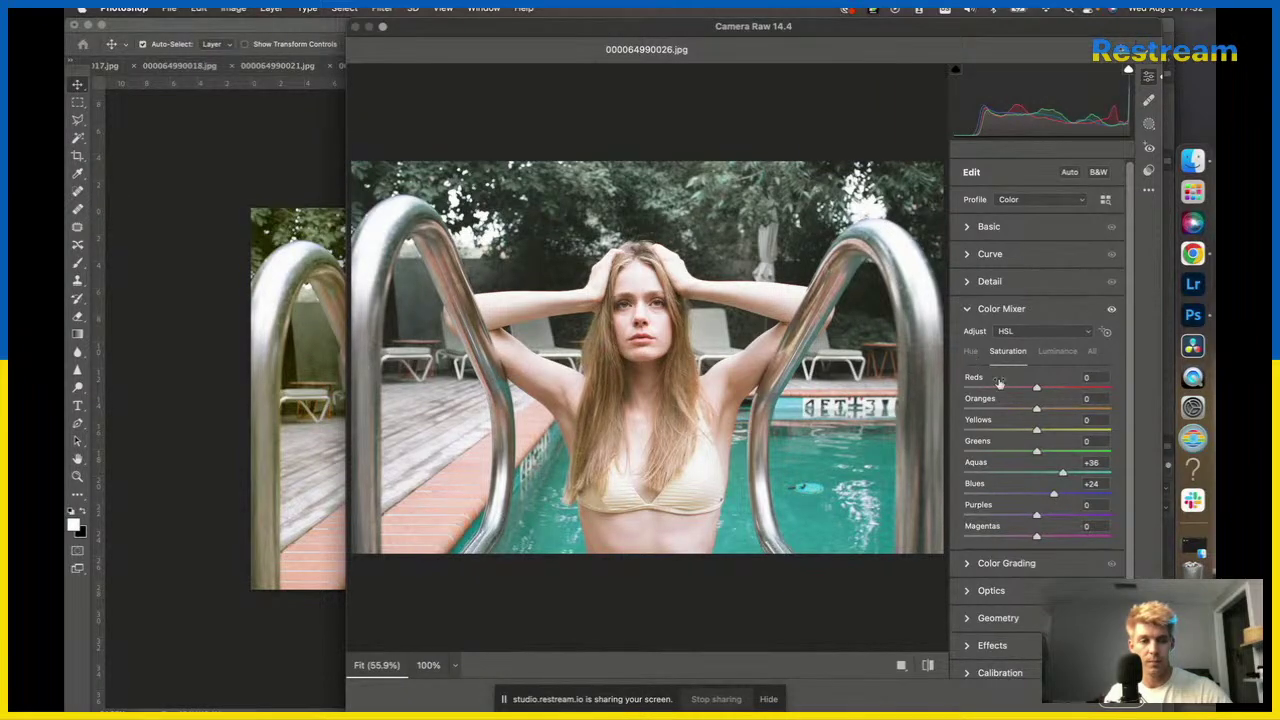
pyautogui.moveTo(1037, 430); pyautogui.dragTo(1161, 415)
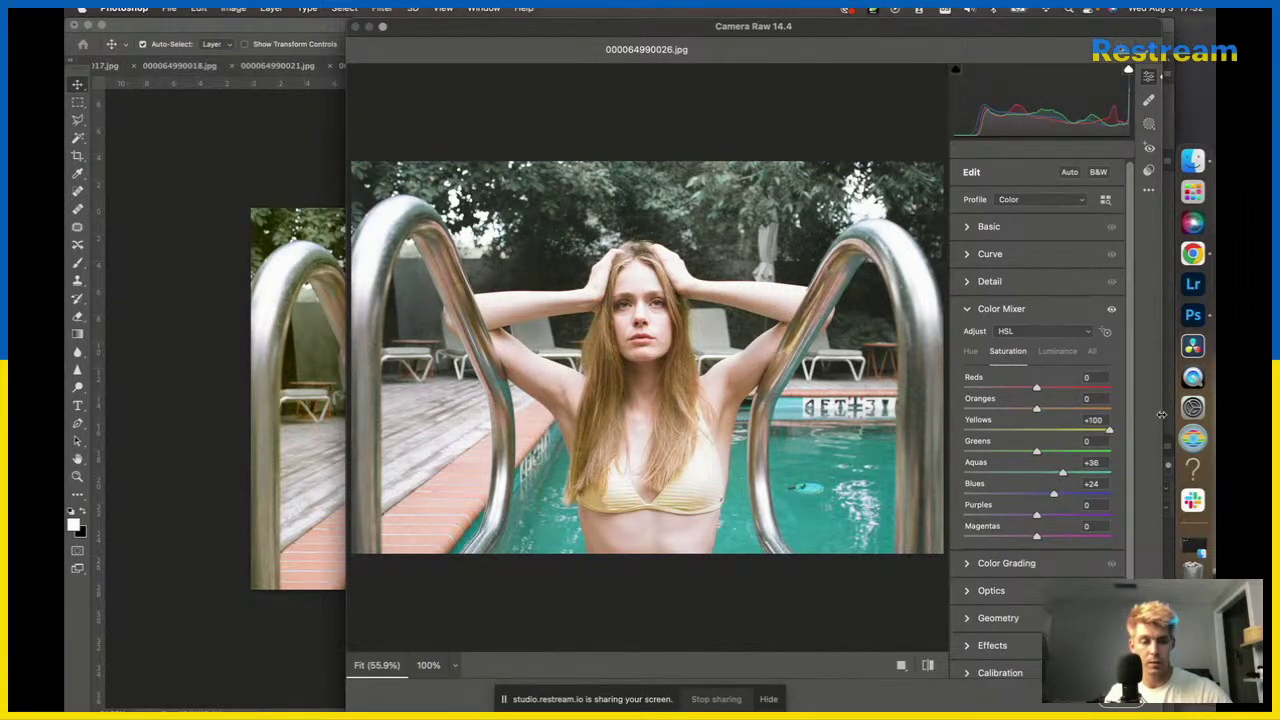
pyautogui.press('Return')
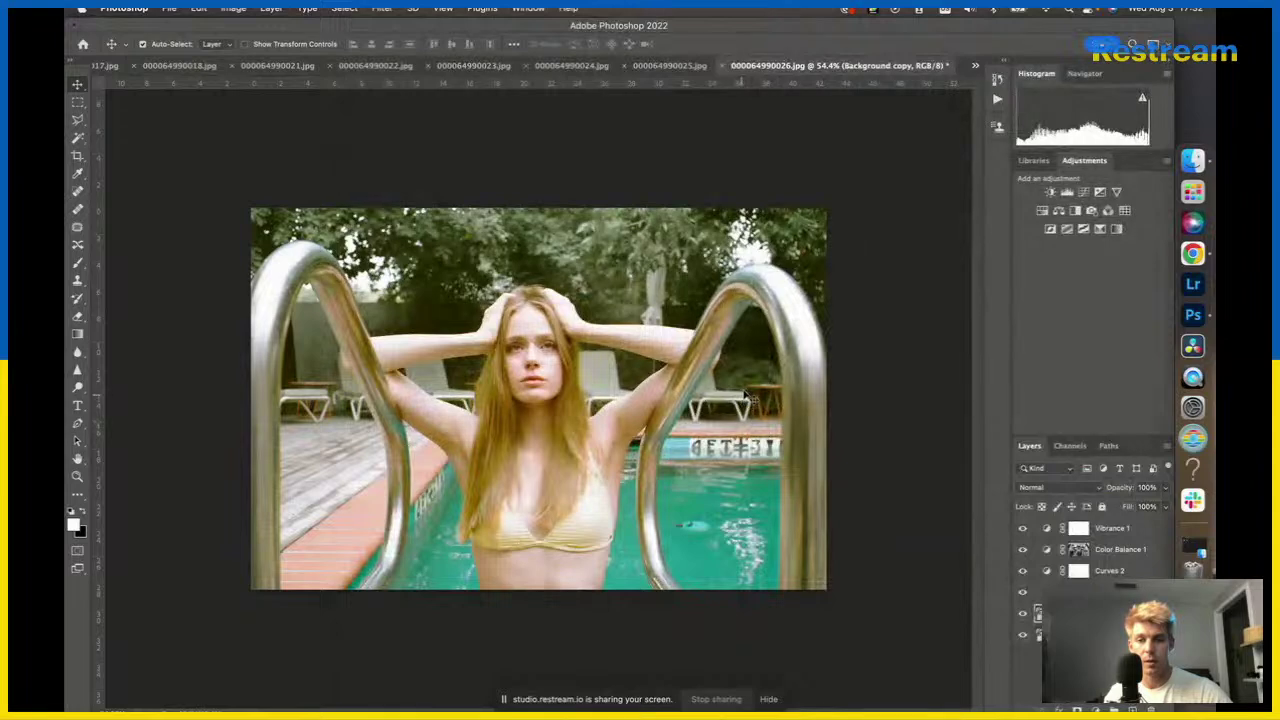
# Compare the Background copy layer on and off without the adjustments, and show the adjustment layers above it again.
pyautogui.scroll(-2, 748, 398)
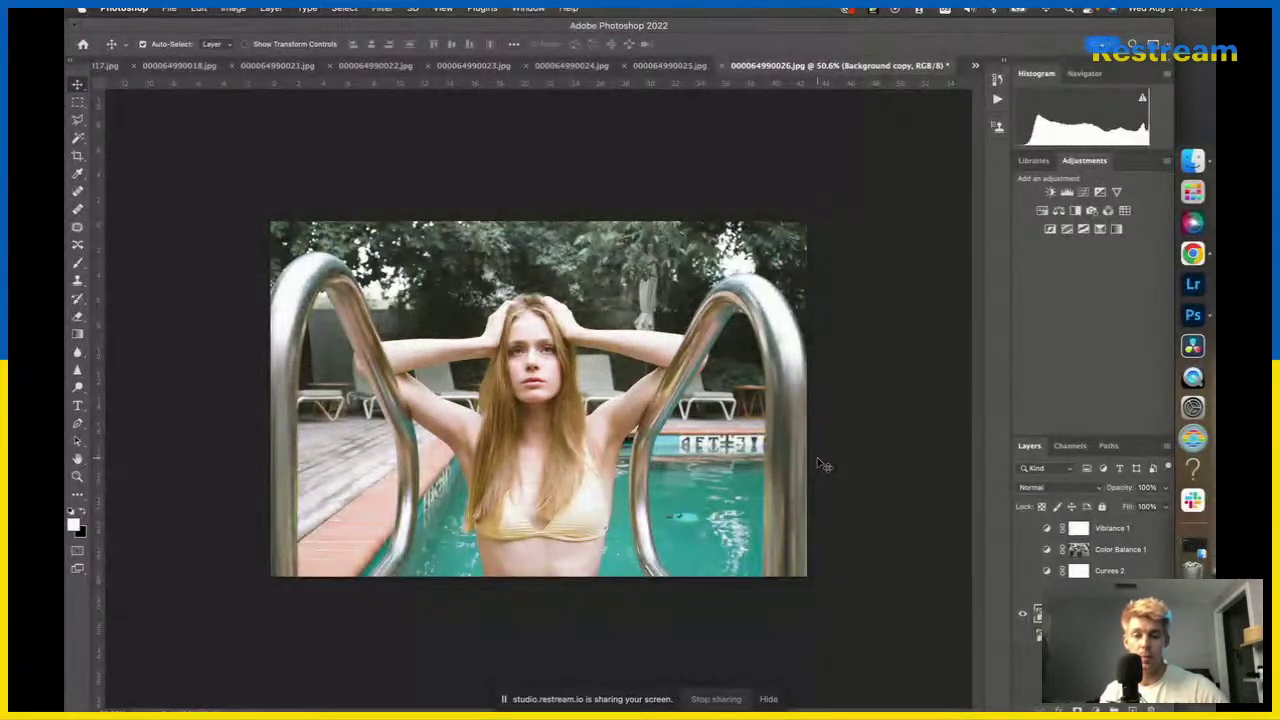
pyautogui.click(1022, 617)
pyautogui.click(1022, 617)
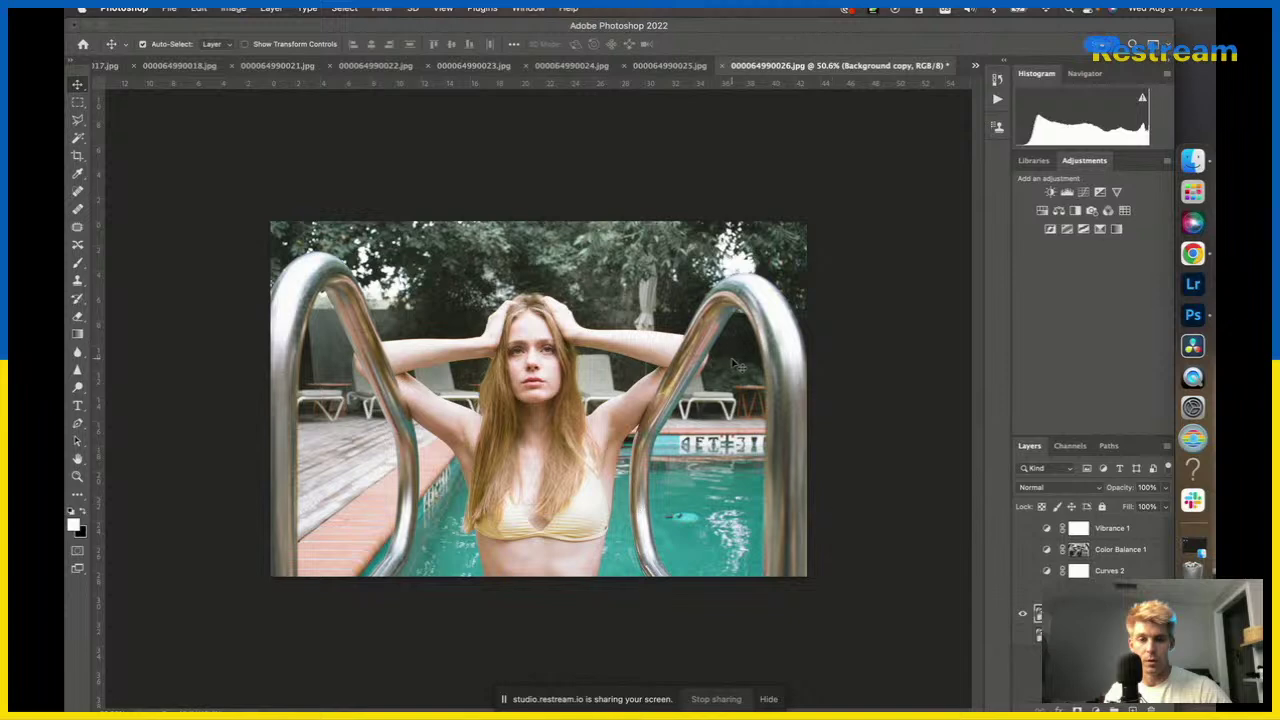
pyautogui.moveTo(1022, 597); pyautogui.dragTo(1024, 515)
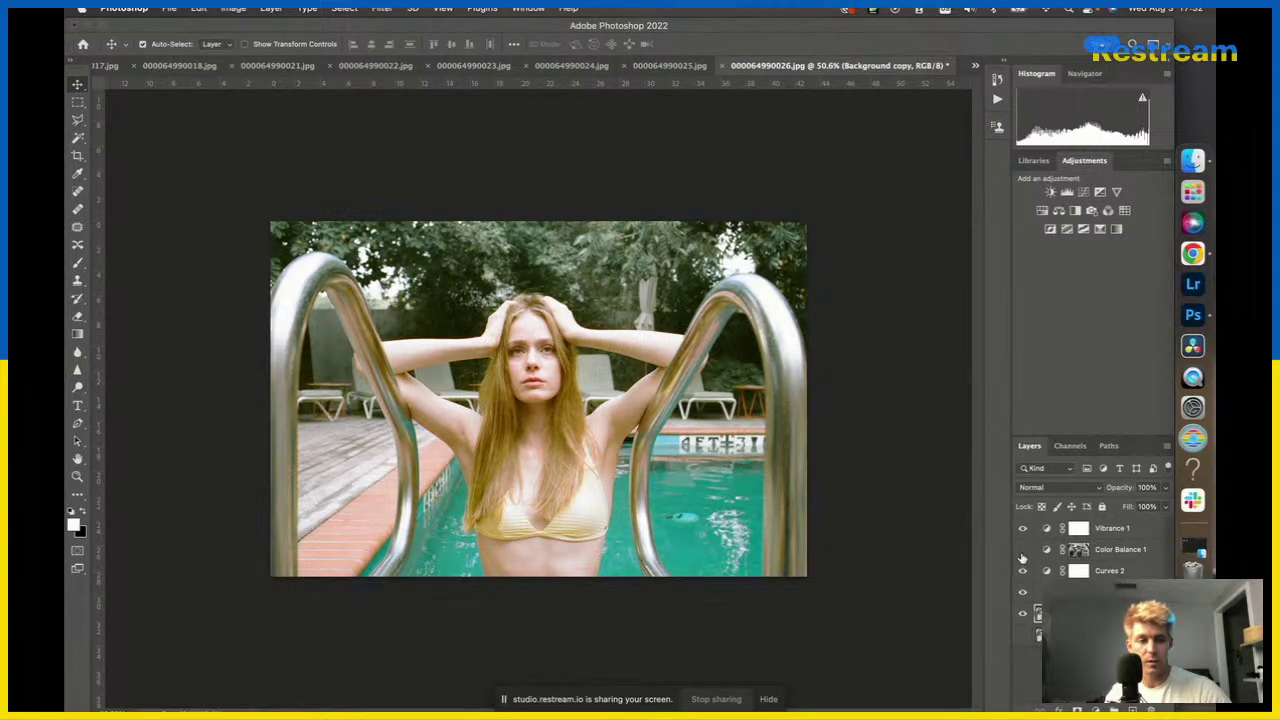
# Set the Color Balance 1 midtones to +29 on Cyan–Red and +41 on Yellow–Blue, with the layer visible.
pyautogui.click(1022, 550)
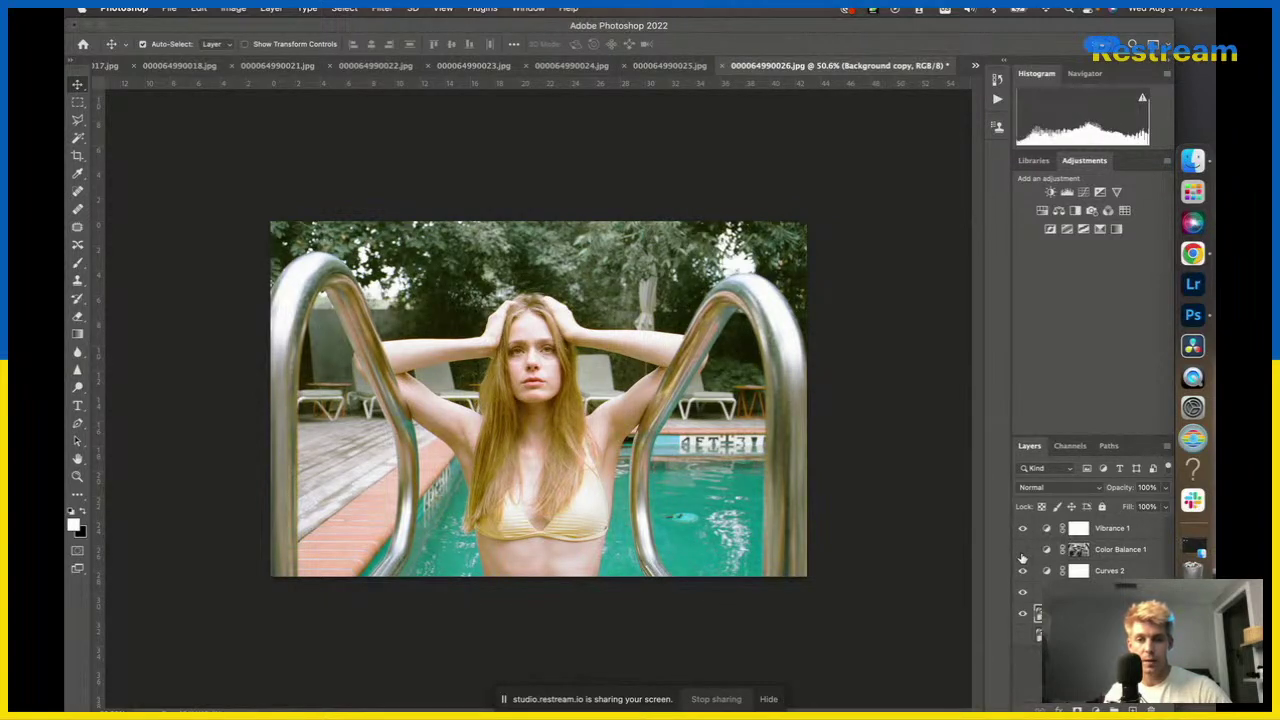
pyautogui.click(1126, 552)
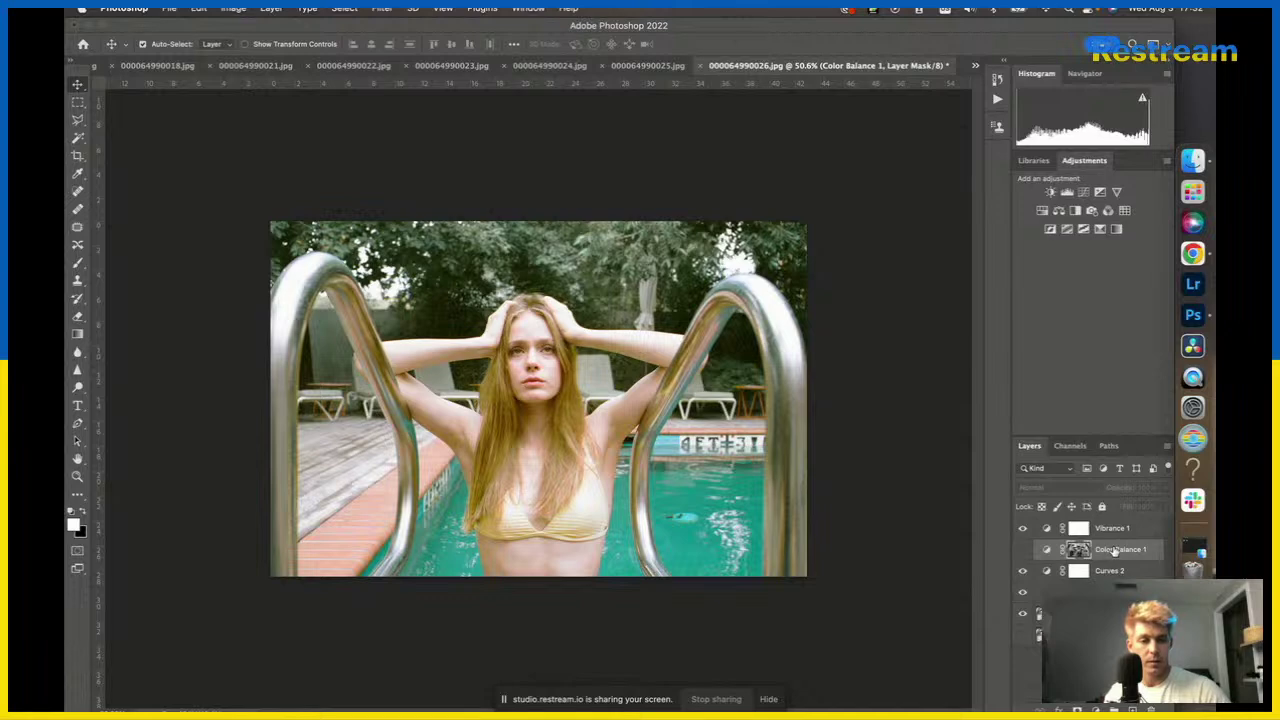
pyautogui.click(1022, 550)
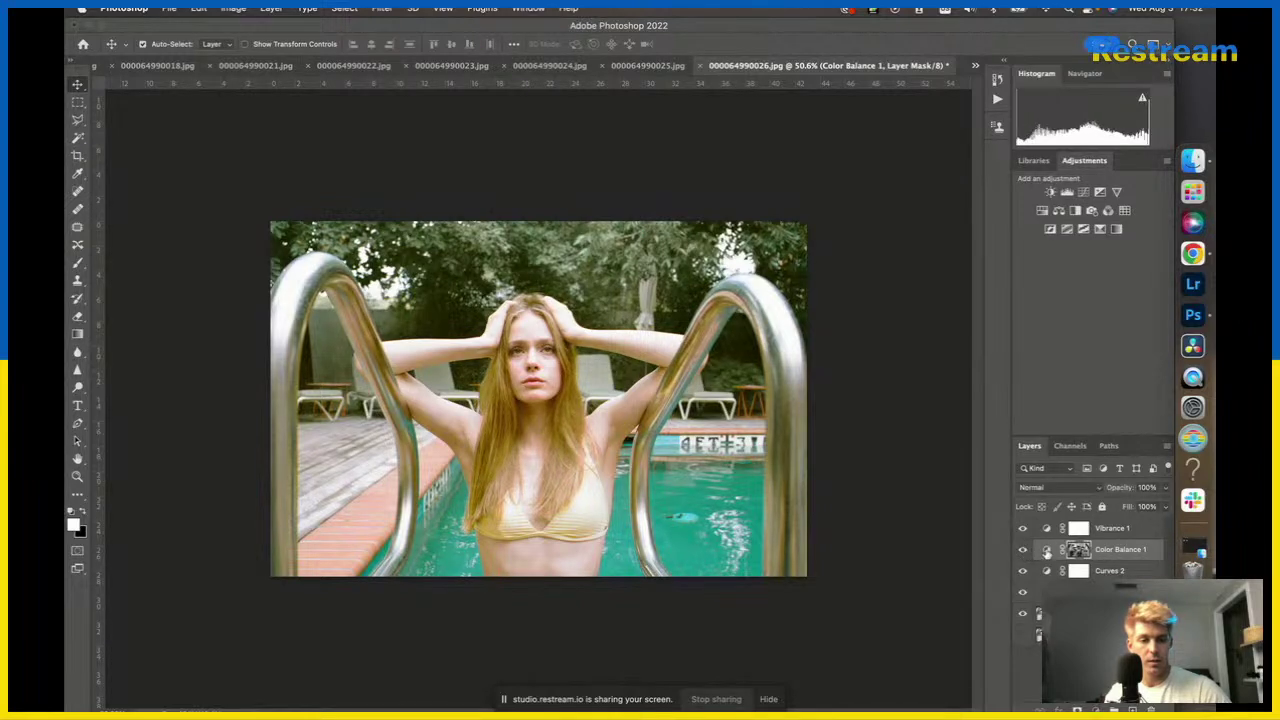
pyautogui.doubleClick(1047, 553)
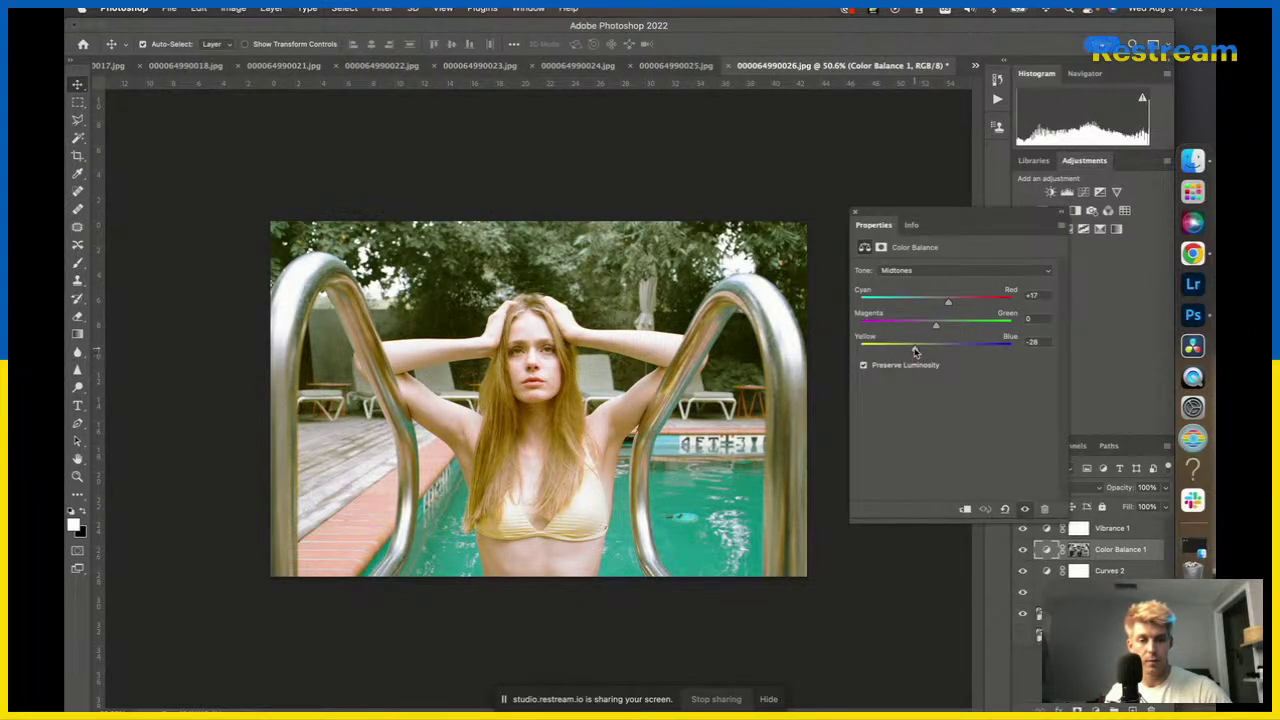
pyautogui.moveTo(915, 351); pyautogui.dragTo(936, 352)
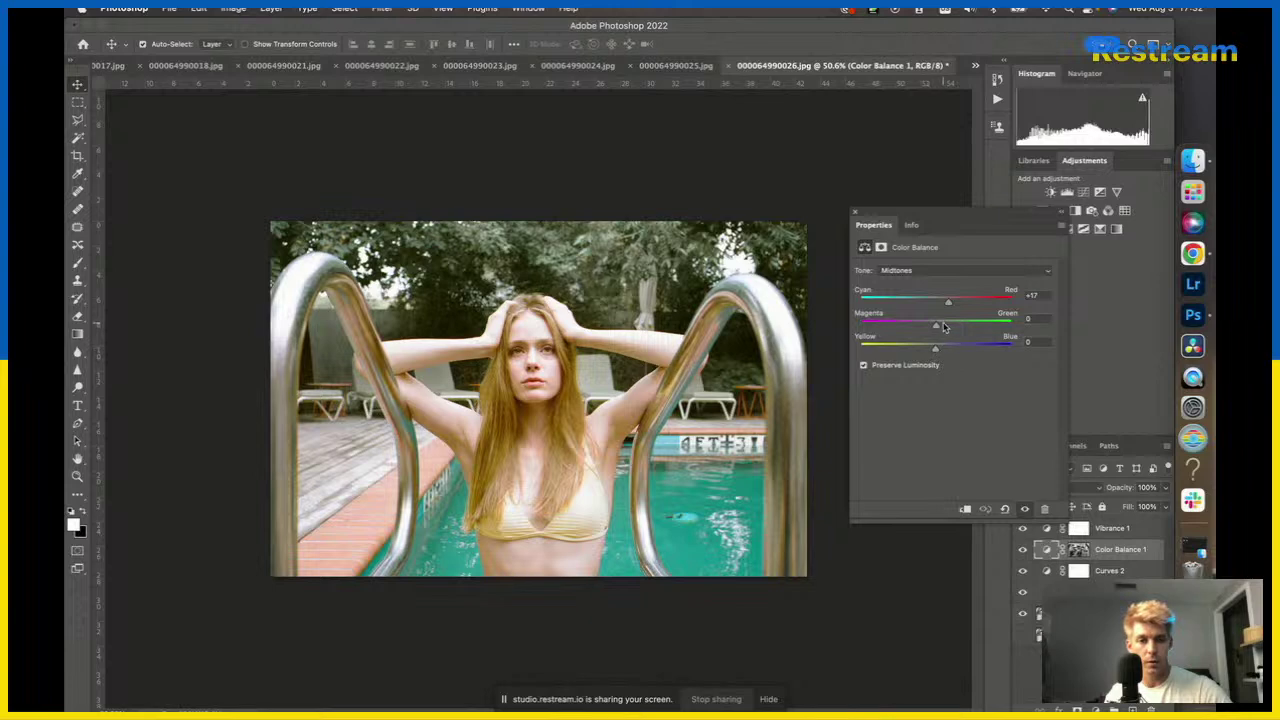
pyautogui.click(1036, 300)
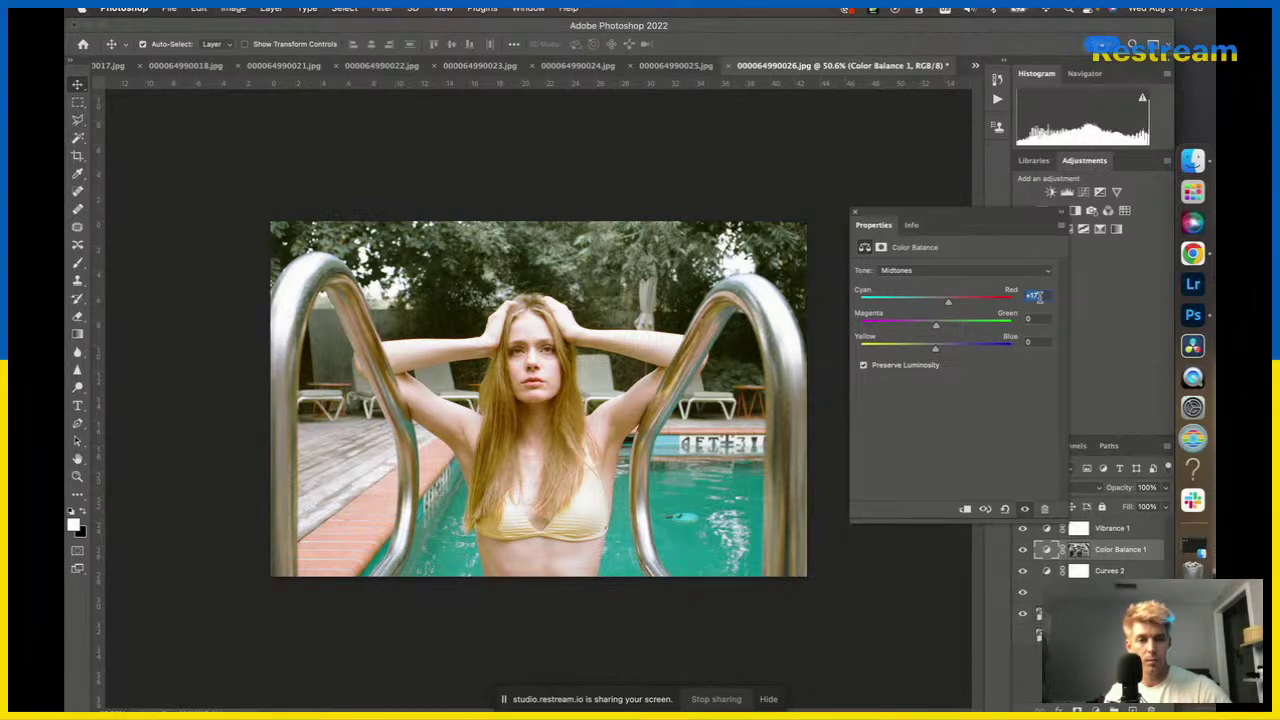
pyautogui.write('0')
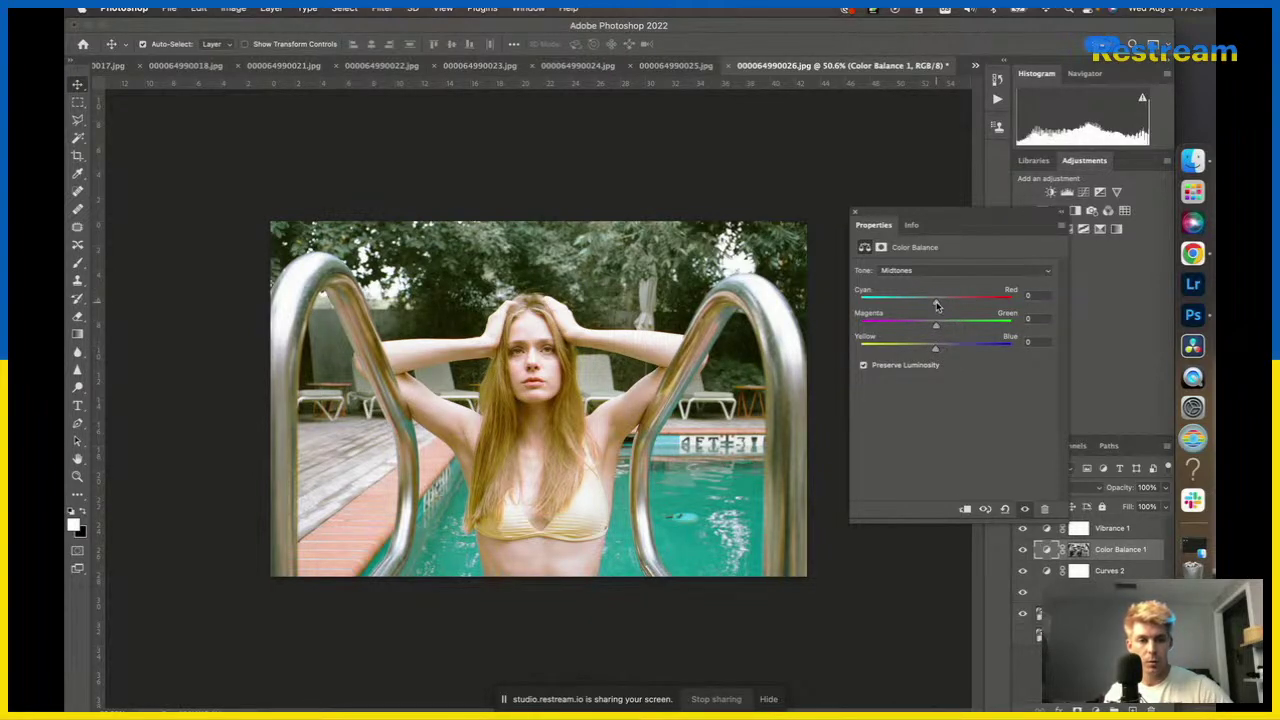
pyautogui.moveTo(937, 302)
pyautogui.mouseDown()
pyautogui.moveTo(917, 308)
pyautogui.moveTo(957, 304)
pyautogui.mouseUp()
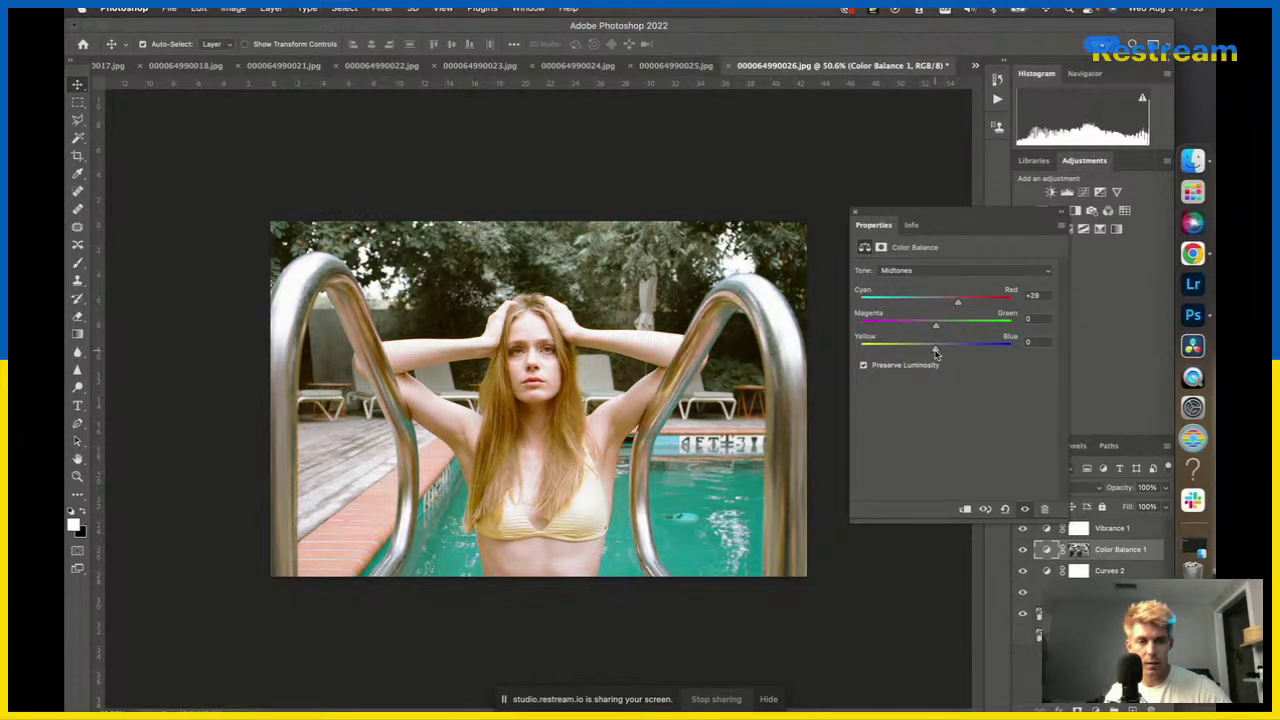
pyautogui.moveTo(935, 349); pyautogui.dragTo(967, 351)
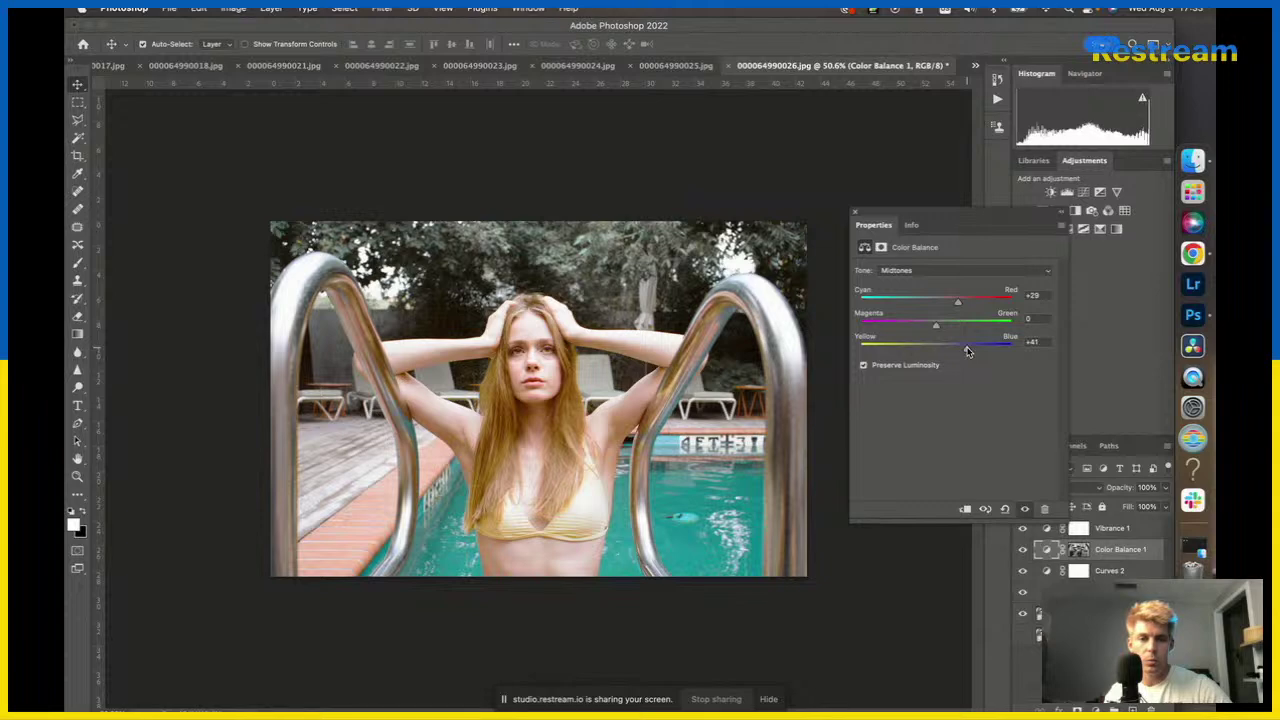
pyautogui.click(856, 212)
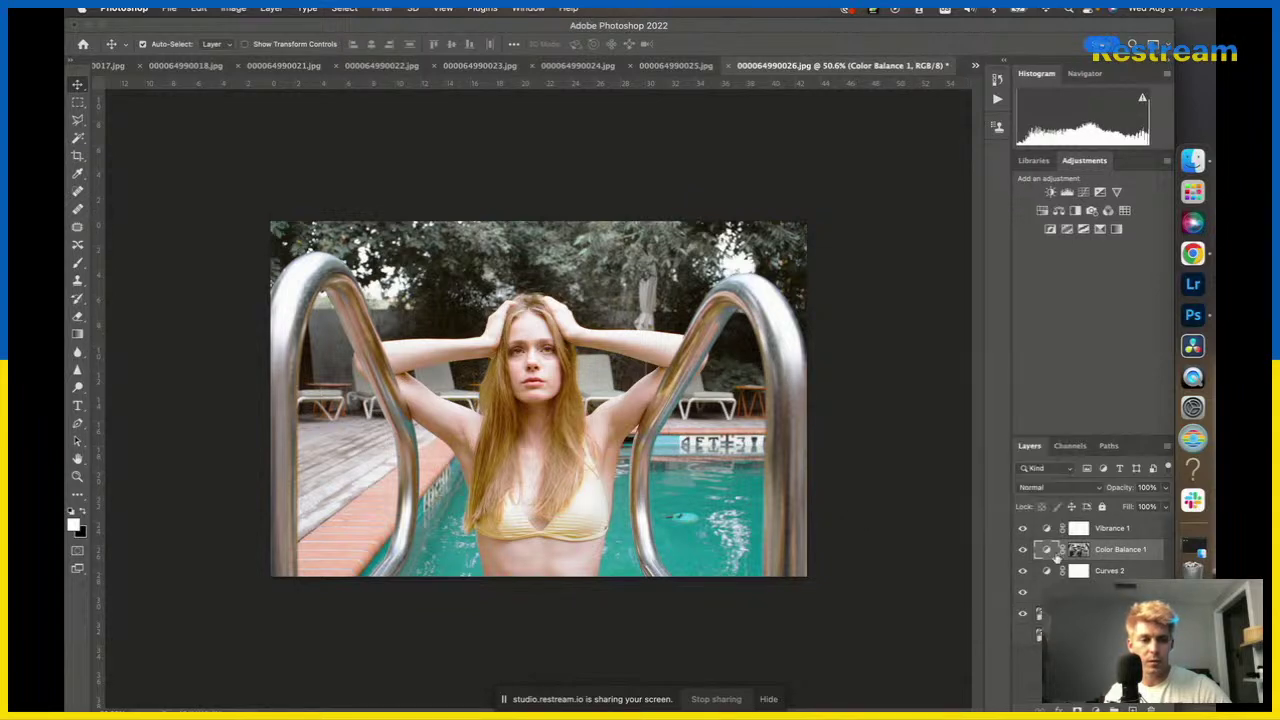
# Add a midtone point to the Blue channel of Curves 2 and lower it to input 121, output 94.
pyautogui.click(1110, 571)
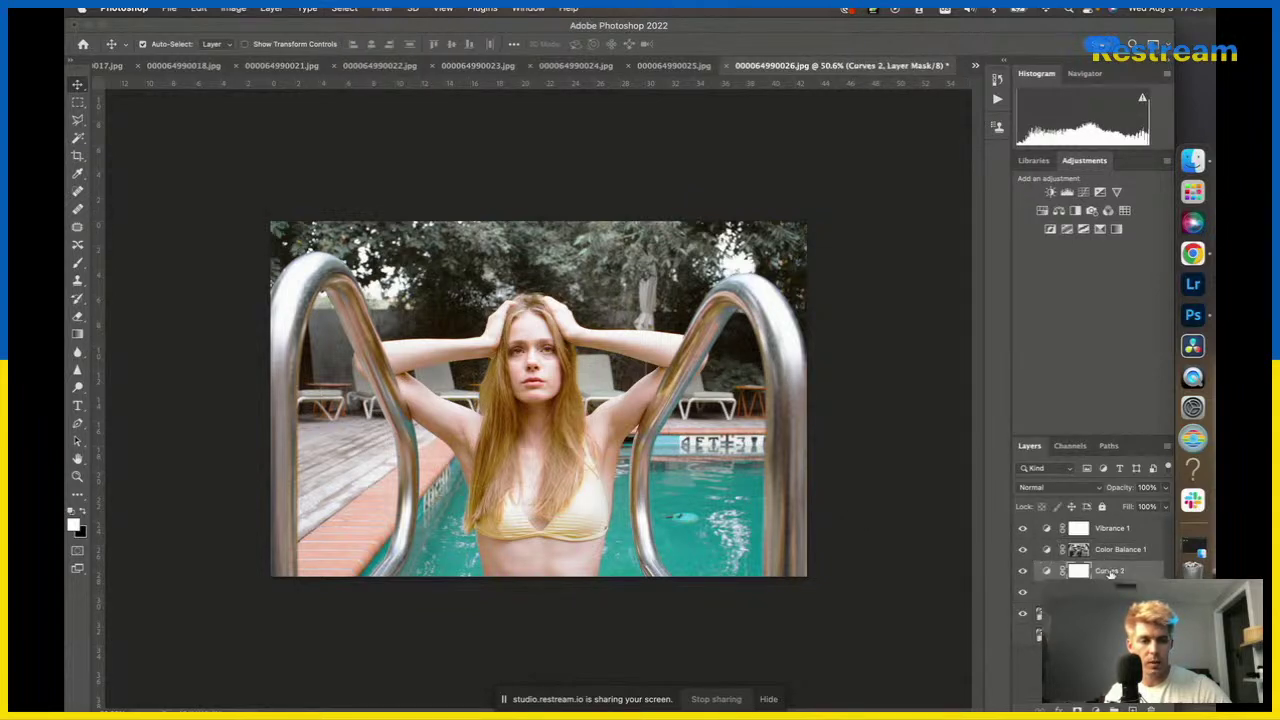
pyautogui.doubleClick(1047, 571)
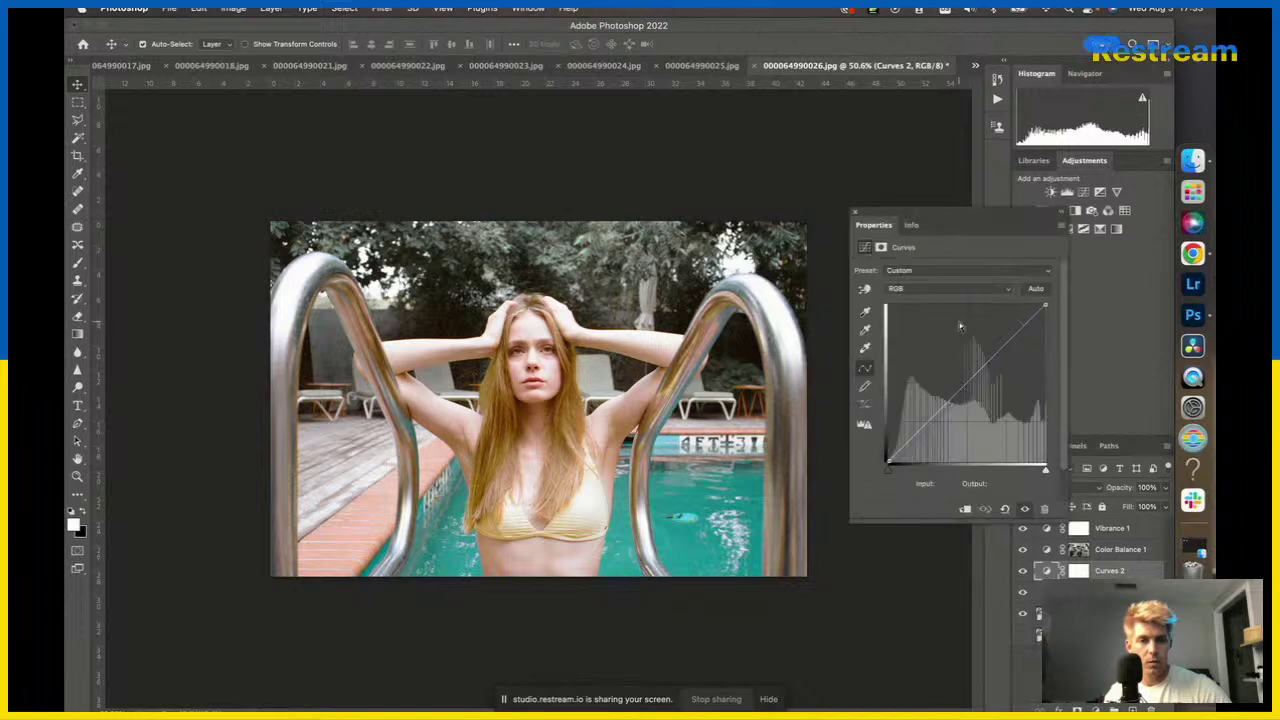
pyautogui.click(908, 290)
pyautogui.click(903, 343)
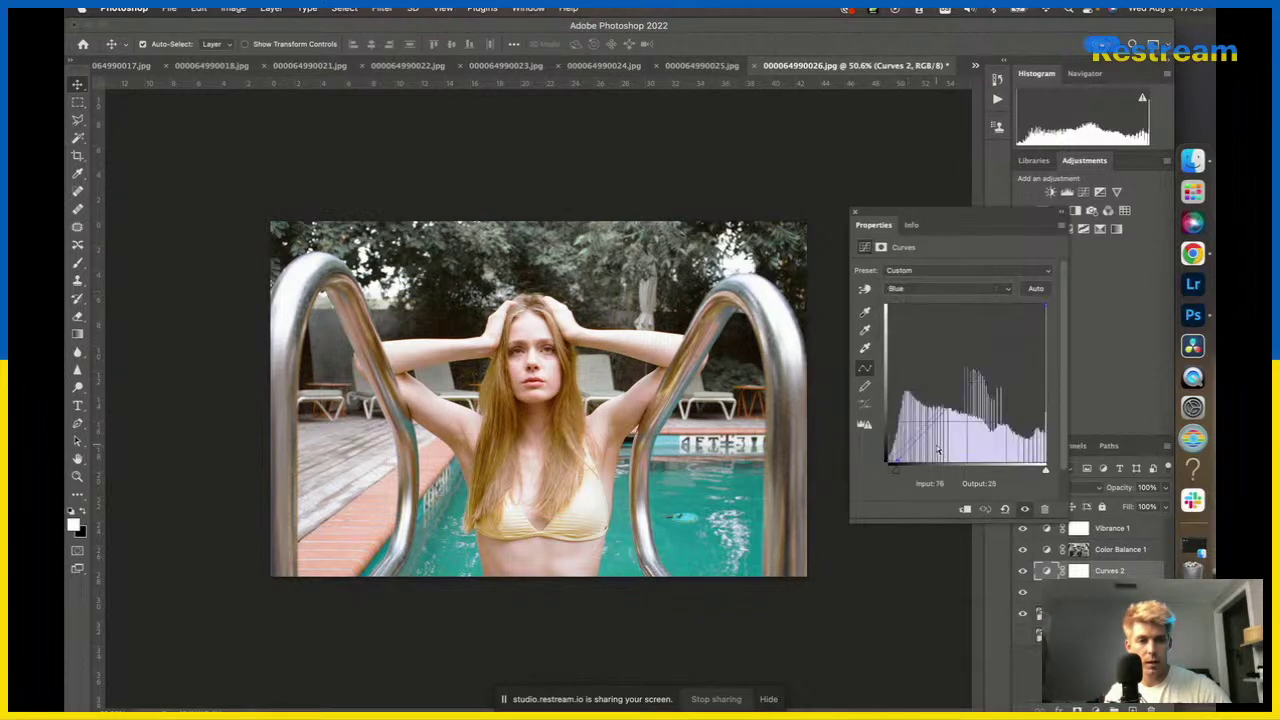
pyautogui.click(964, 398)
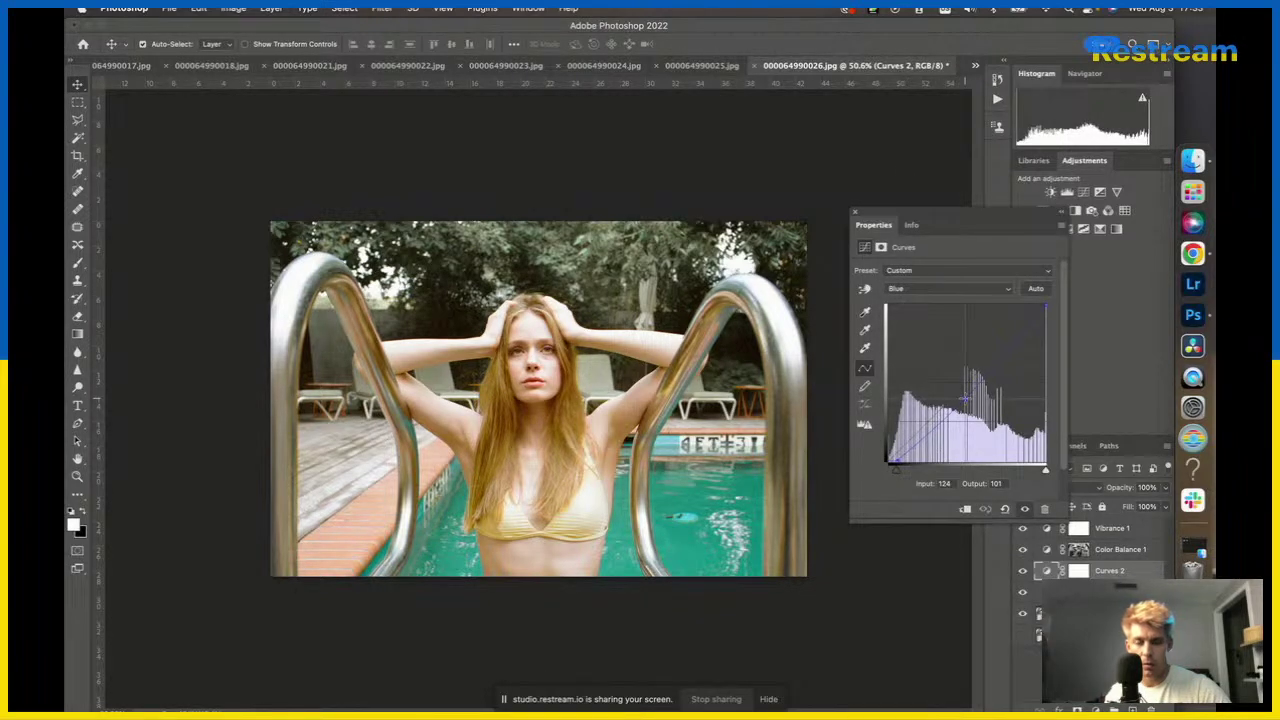
pyautogui.moveTo(965, 398); pyautogui.dragTo(967, 405)
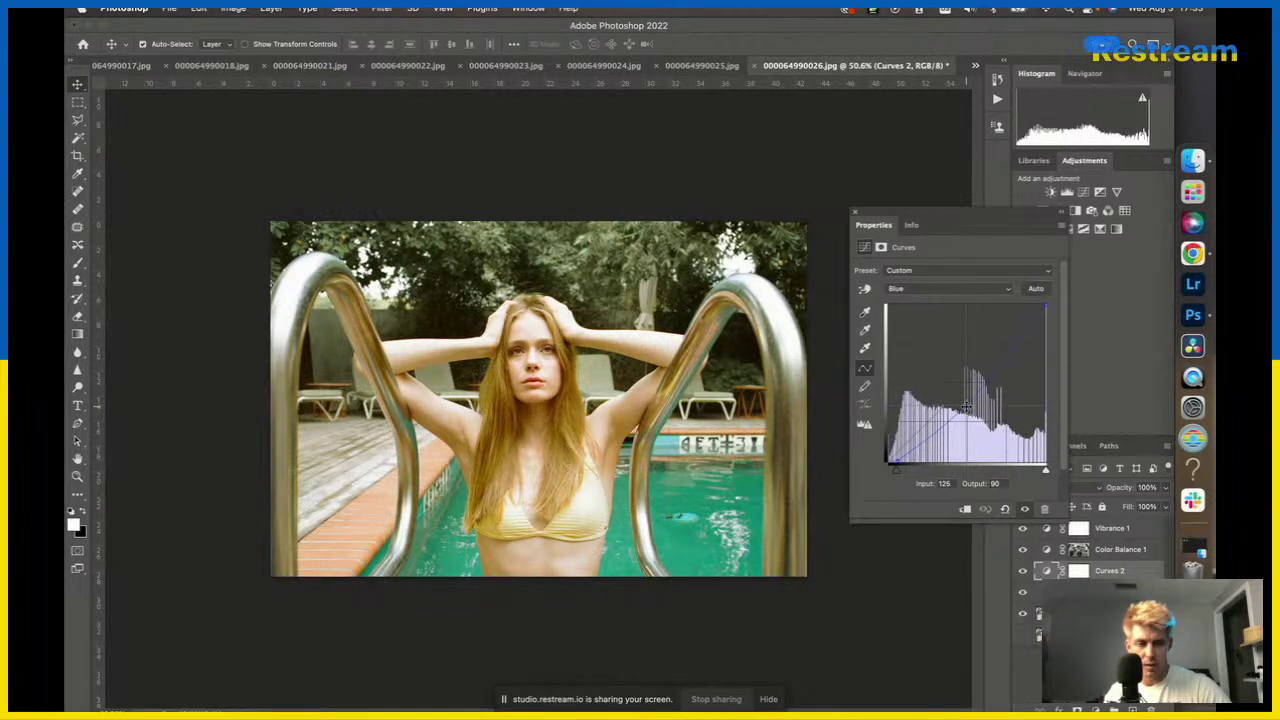
pyautogui.moveTo(967, 406); pyautogui.dragTo(965, 404)
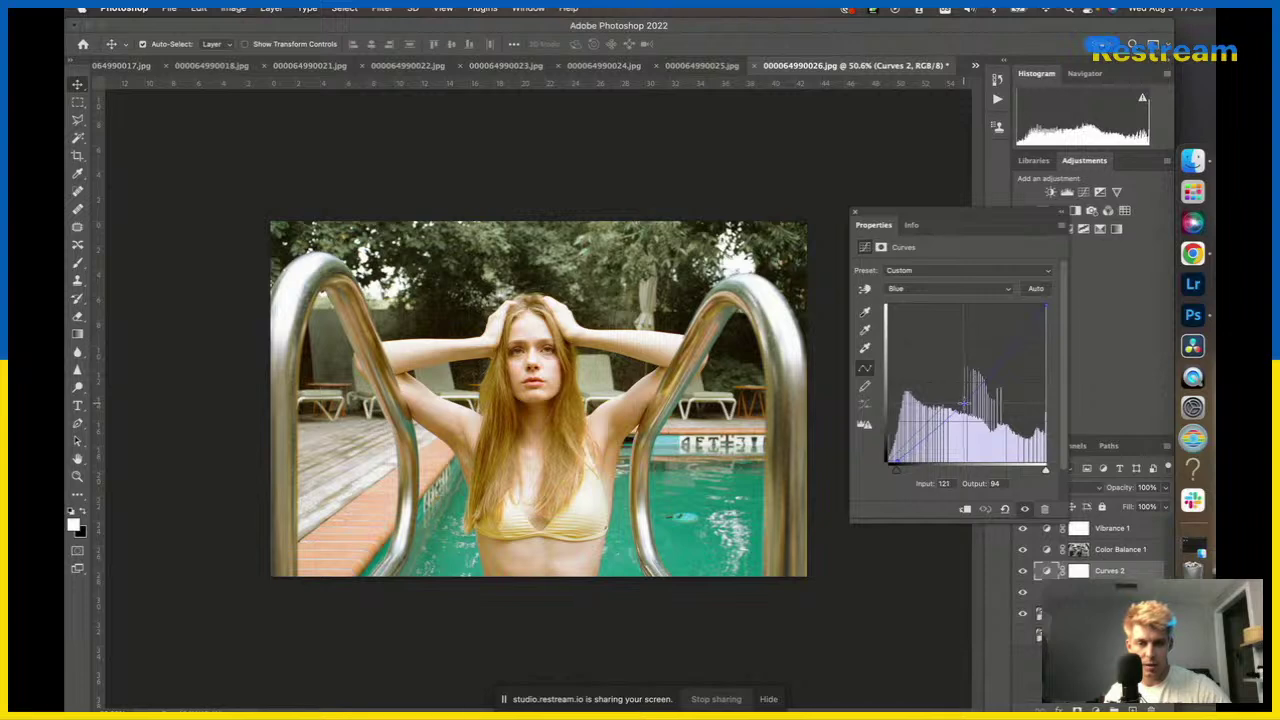
# Set the Green channel of Curves 2 to a black point at 0, 0 and a midtone point at input 123, output 114.
pyautogui.click(907, 290)
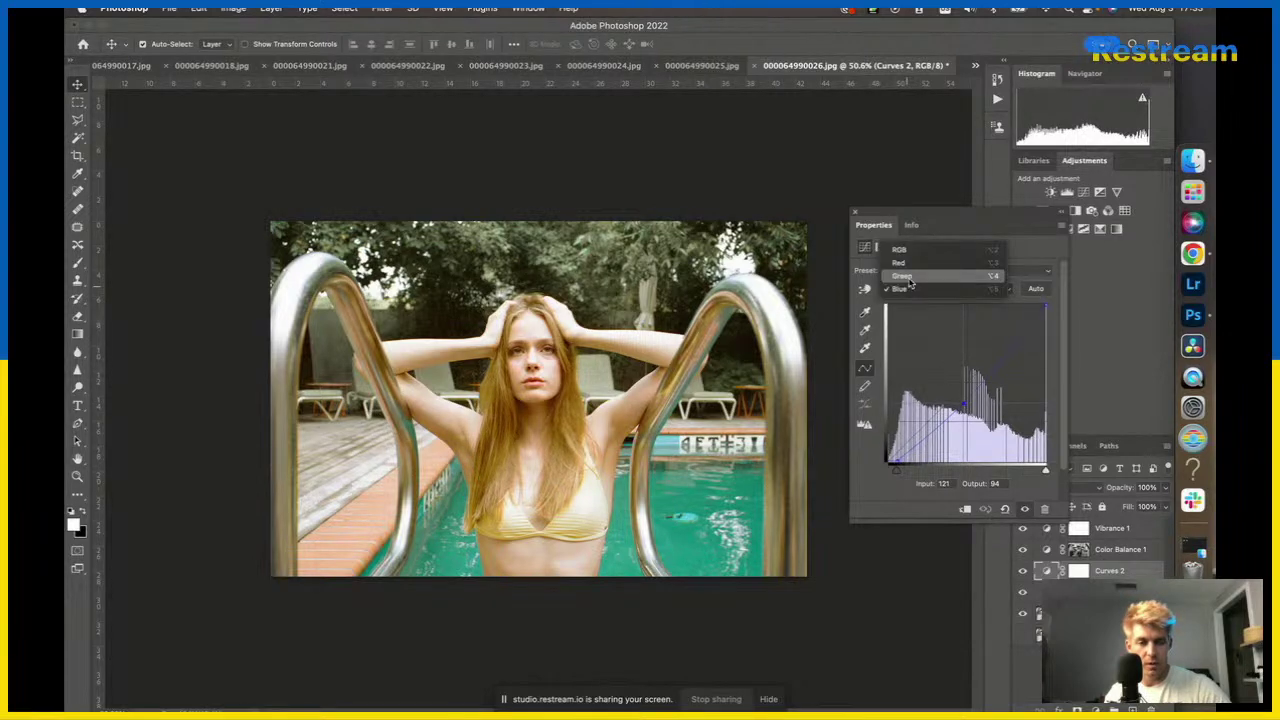
pyautogui.click(902, 276)
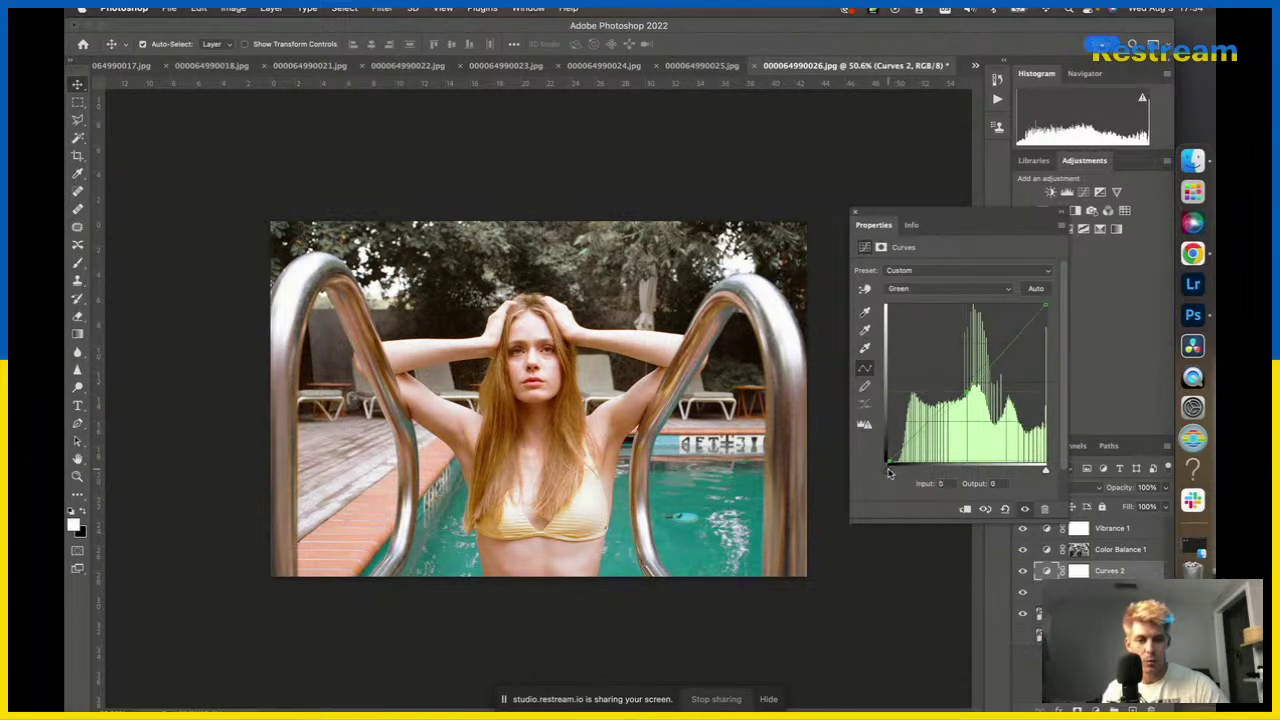
pyautogui.moveTo(896, 472); pyautogui.dragTo(864, 483)
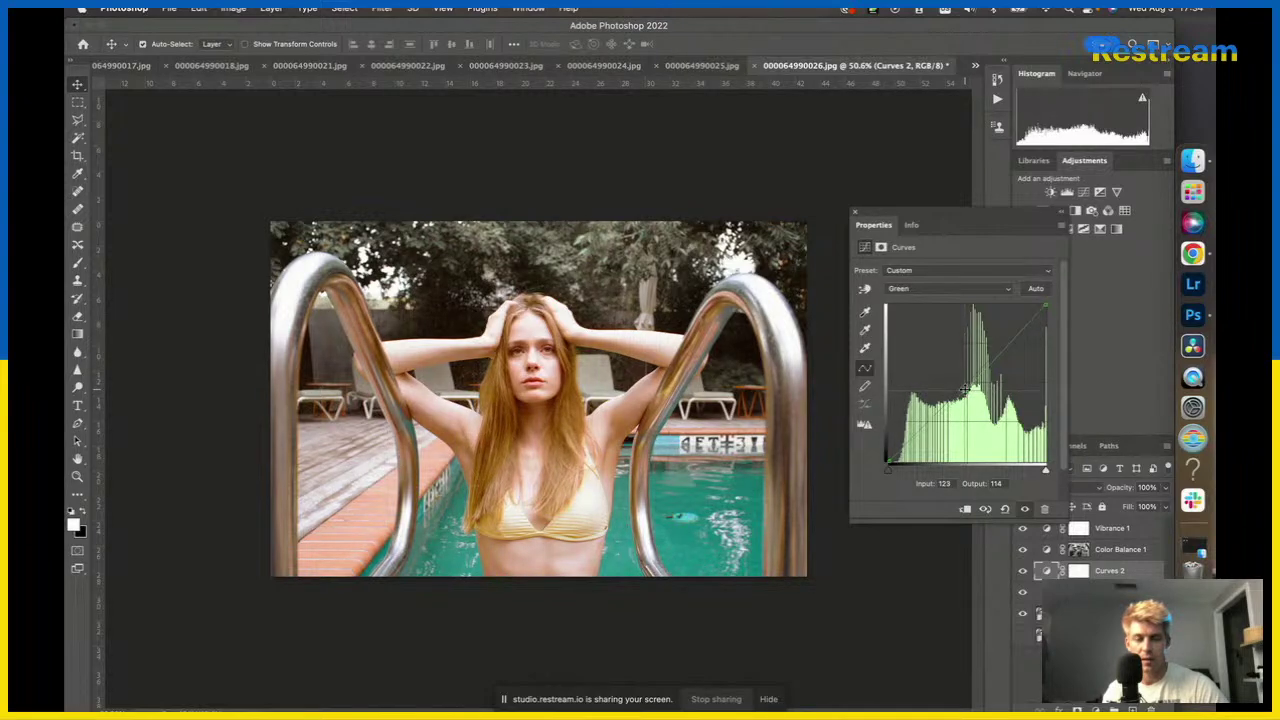
pyautogui.click(855, 213)
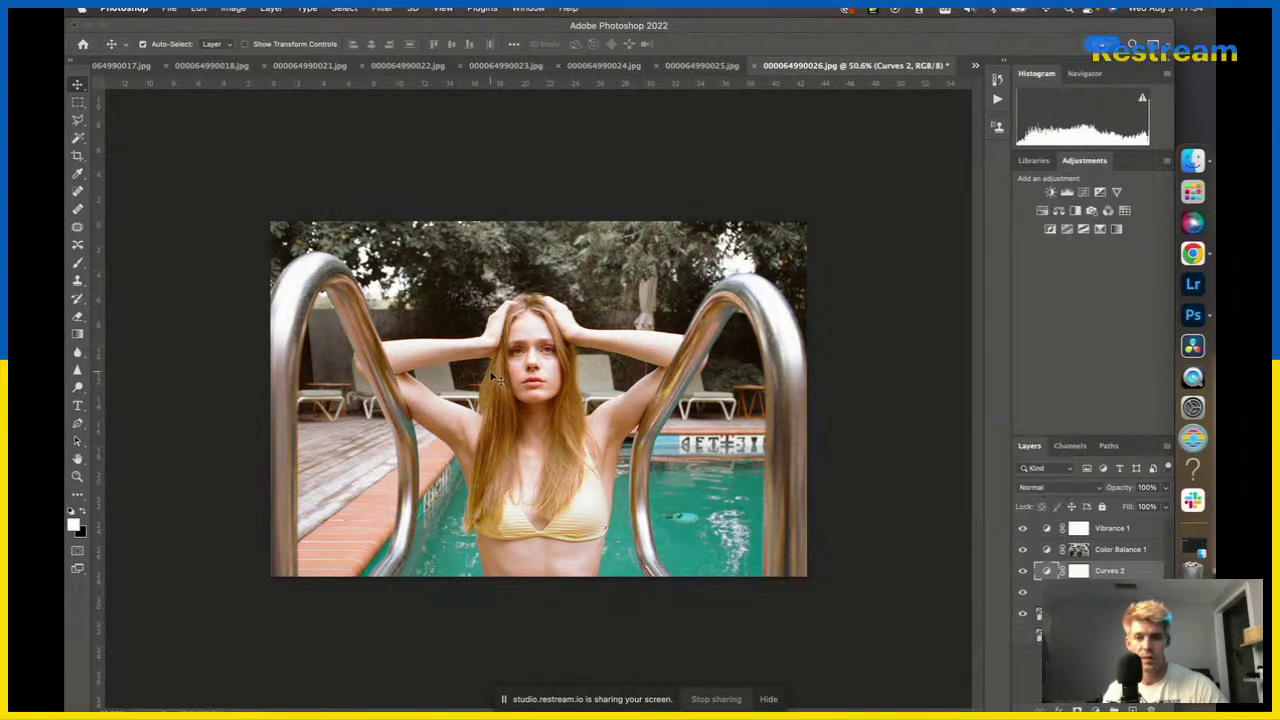
# Add a Selective Color adjustment layer directly above Color Balance 1.
pyautogui.scroll(-4, 515, 362)
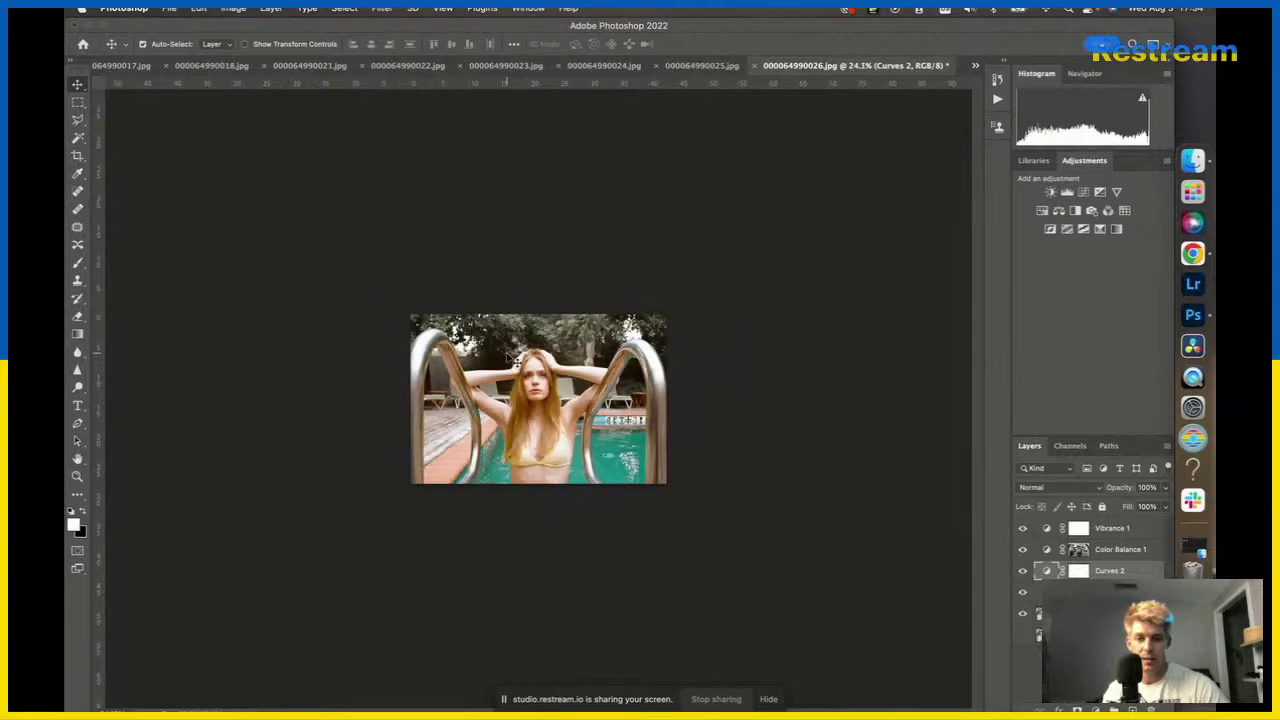
pyautogui.scroll(1, 509, 311)
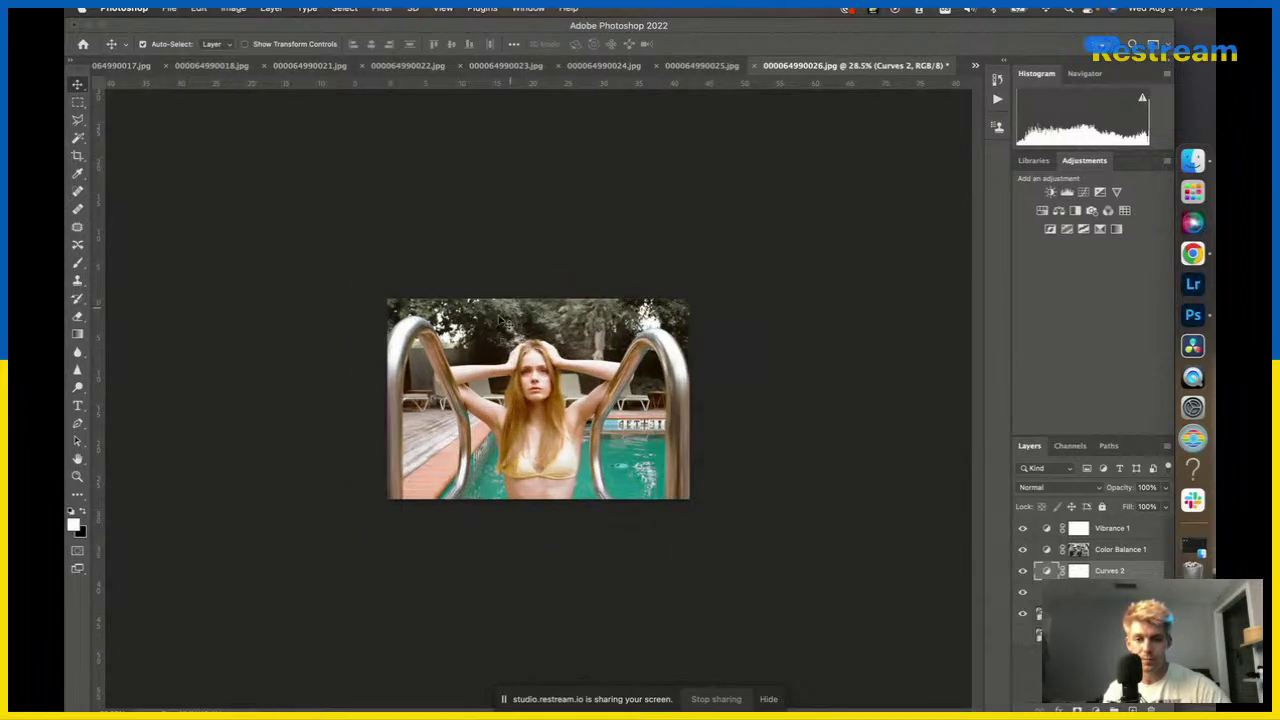
pyautogui.scroll(5, 501, 320)
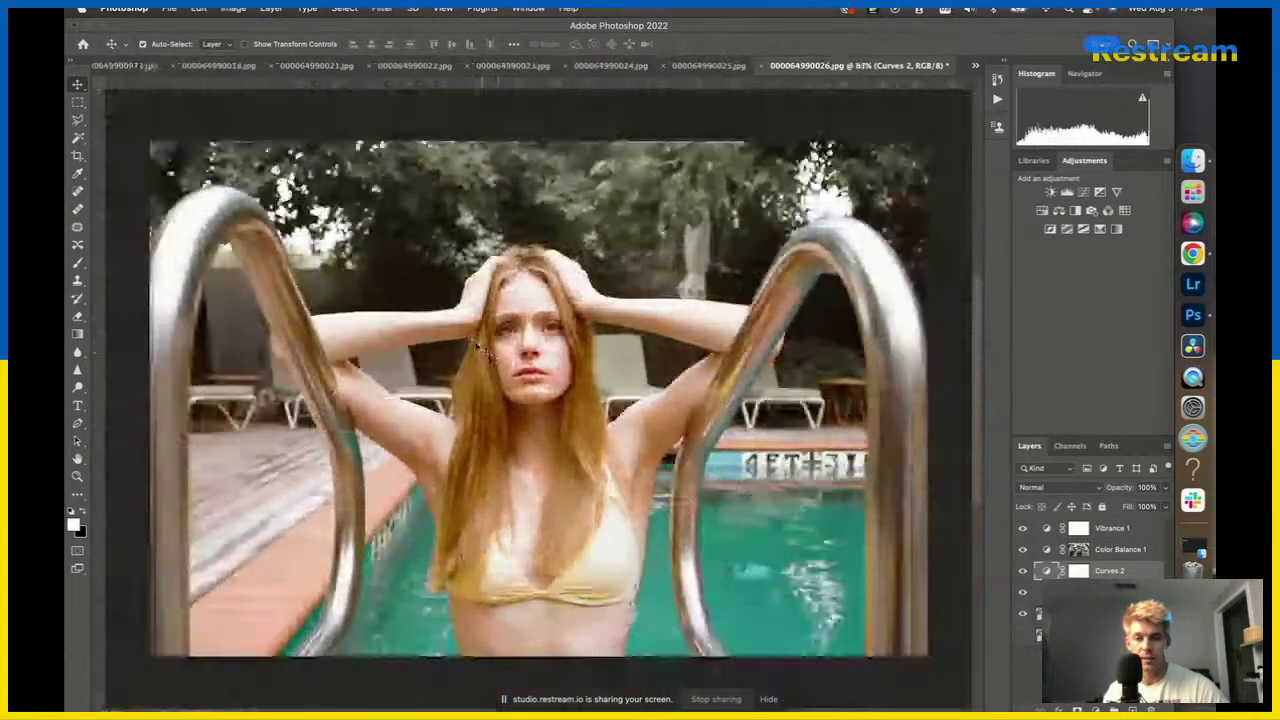
pyautogui.scroll(-2, 487, 352)
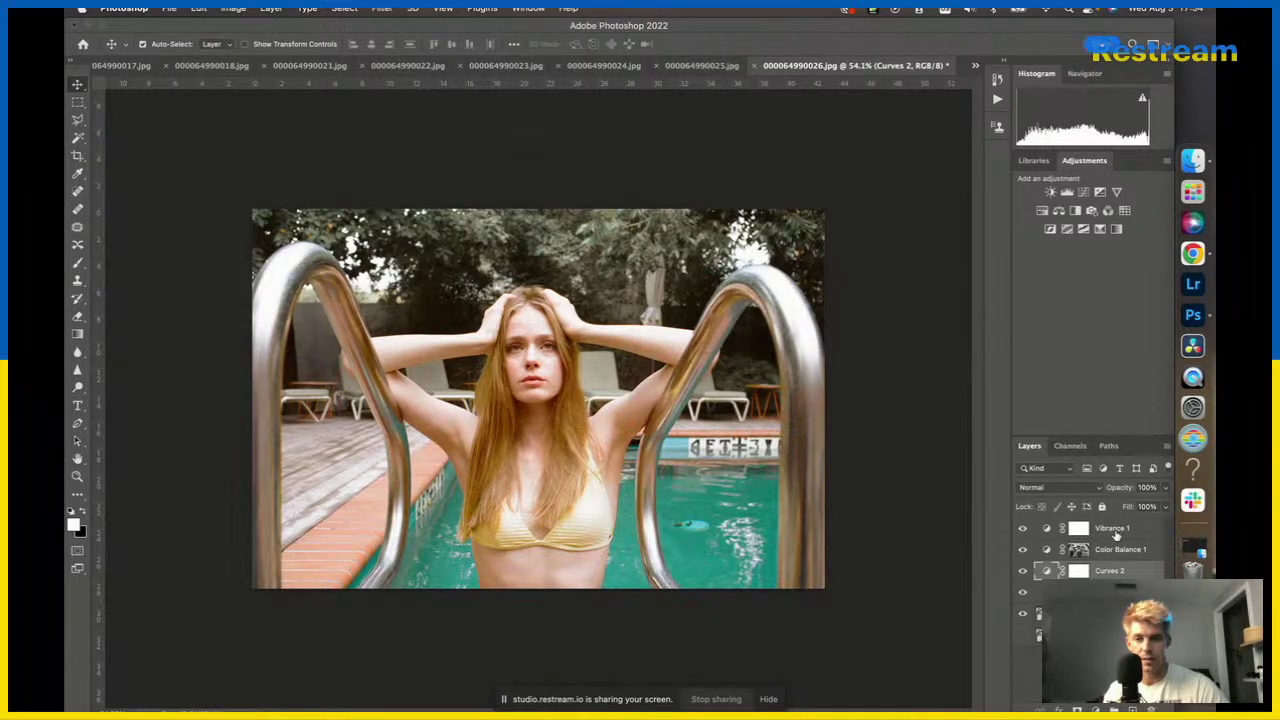
pyautogui.click(1117, 531)
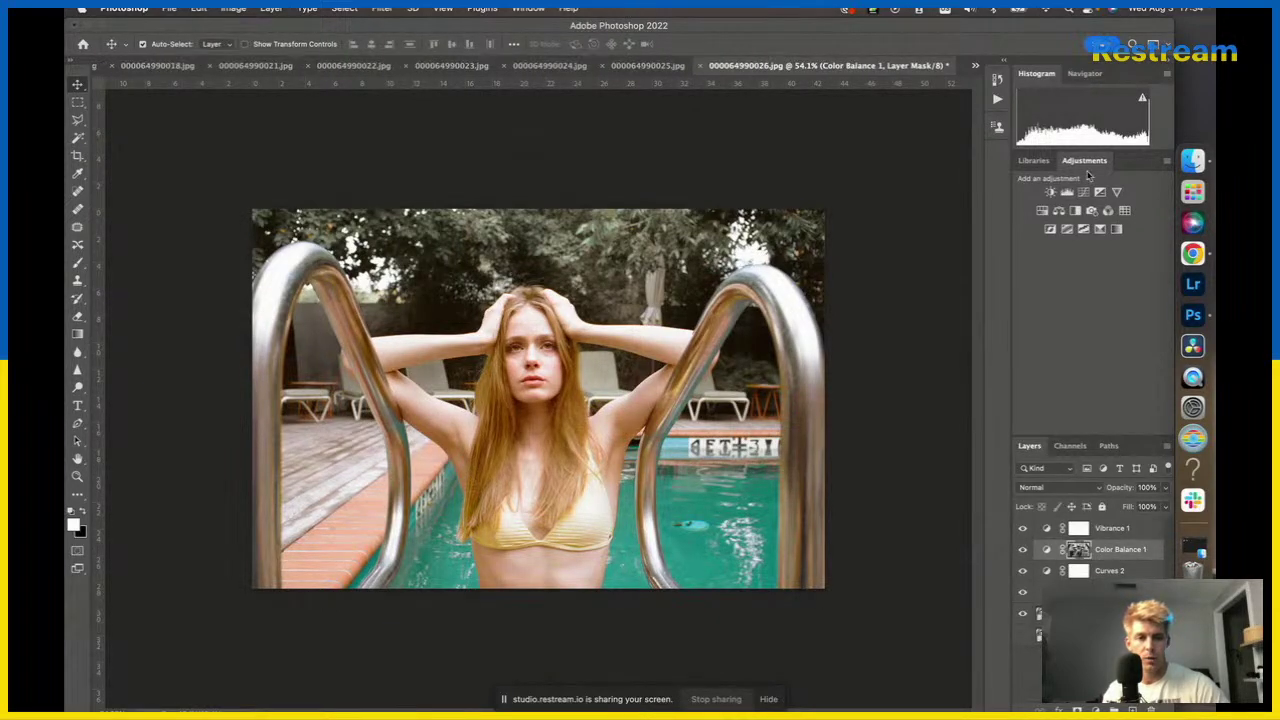
pyautogui.click(1100, 229)
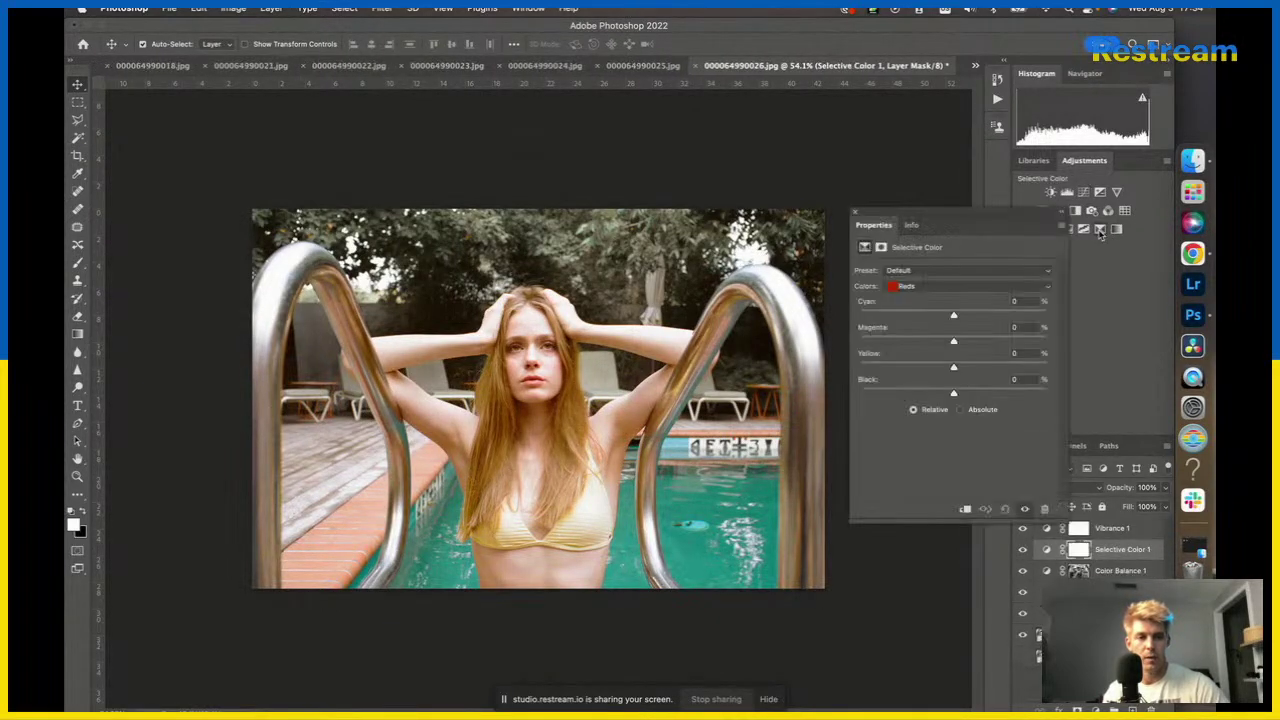
# For the Yellows in Selective Color, raise Black to +32% and lower Yellow slightly.
pyautogui.click(928, 288)
pyautogui.click(928, 298)
pyautogui.moveTo(951, 370)
pyautogui.mouseDown()
pyautogui.moveTo(960, 395)
pyautogui.moveTo(1015, 393)
pyautogui.moveTo(921, 371)
pyautogui.moveTo(941, 370)
pyautogui.mouseUp()
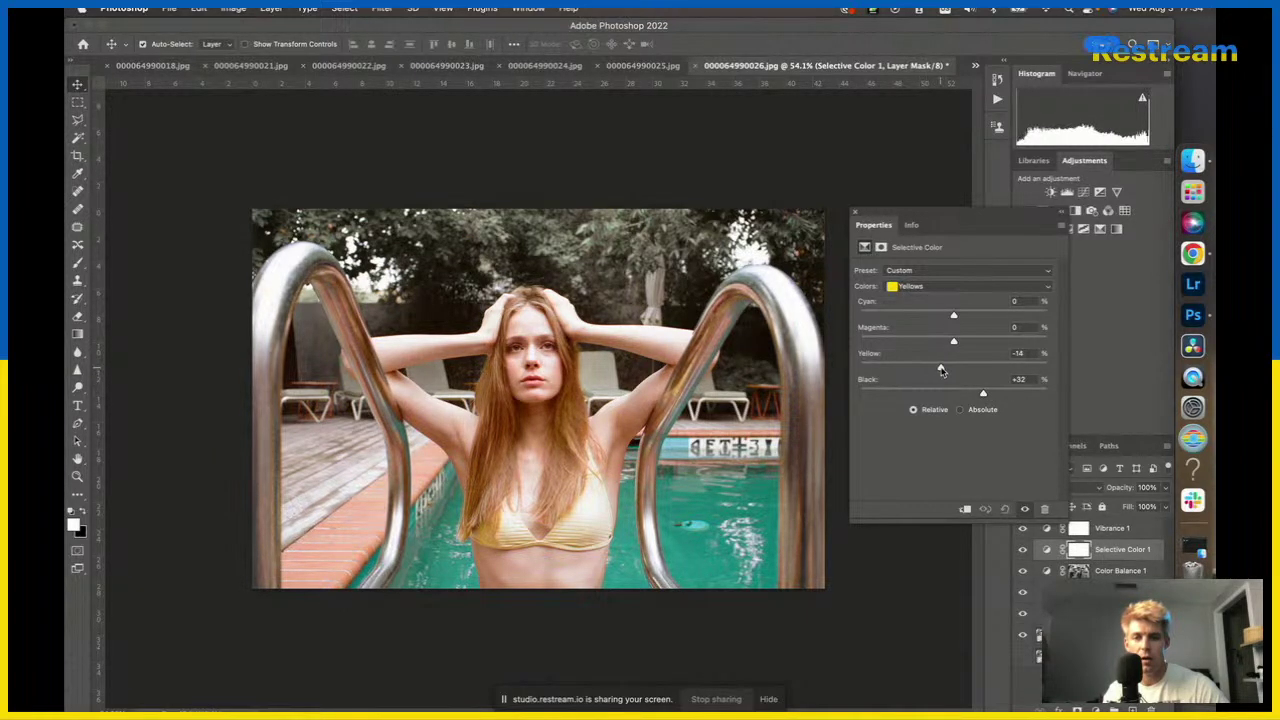
# For the Reds in Selective Color, set Yellow to +13% and Black to +33%.
pyautogui.click(927, 288)
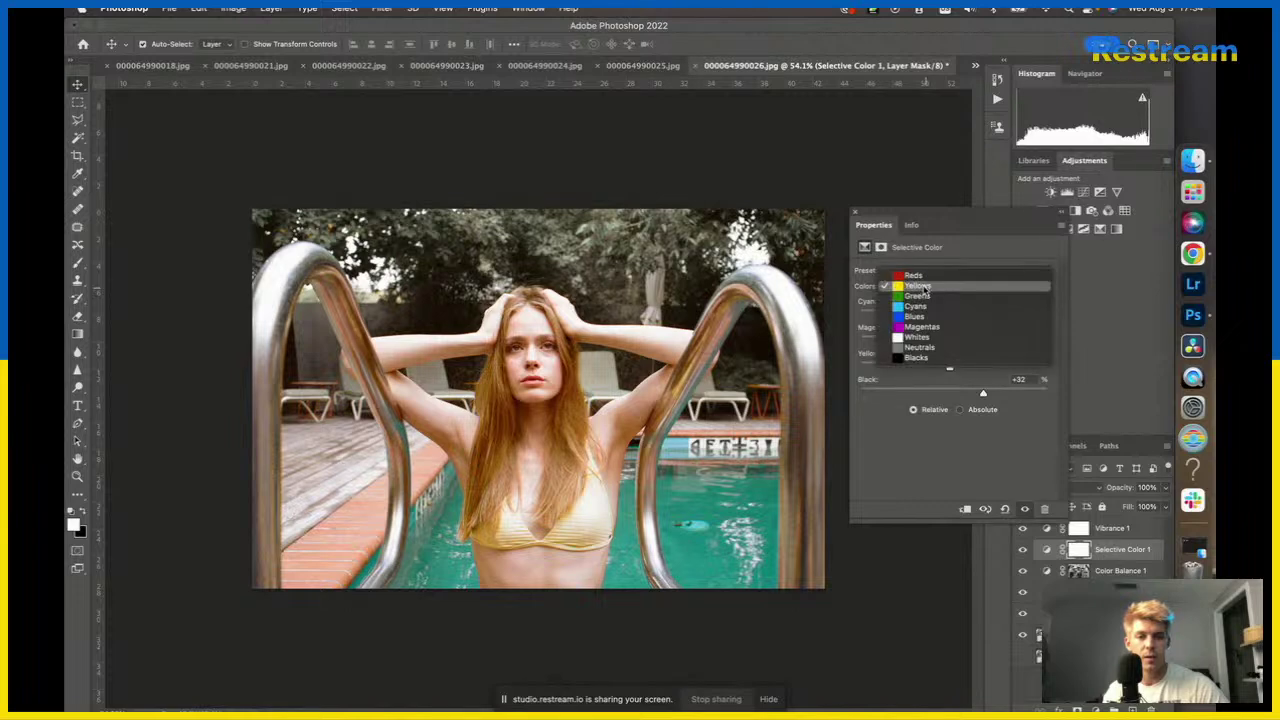
pyautogui.click(912, 275)
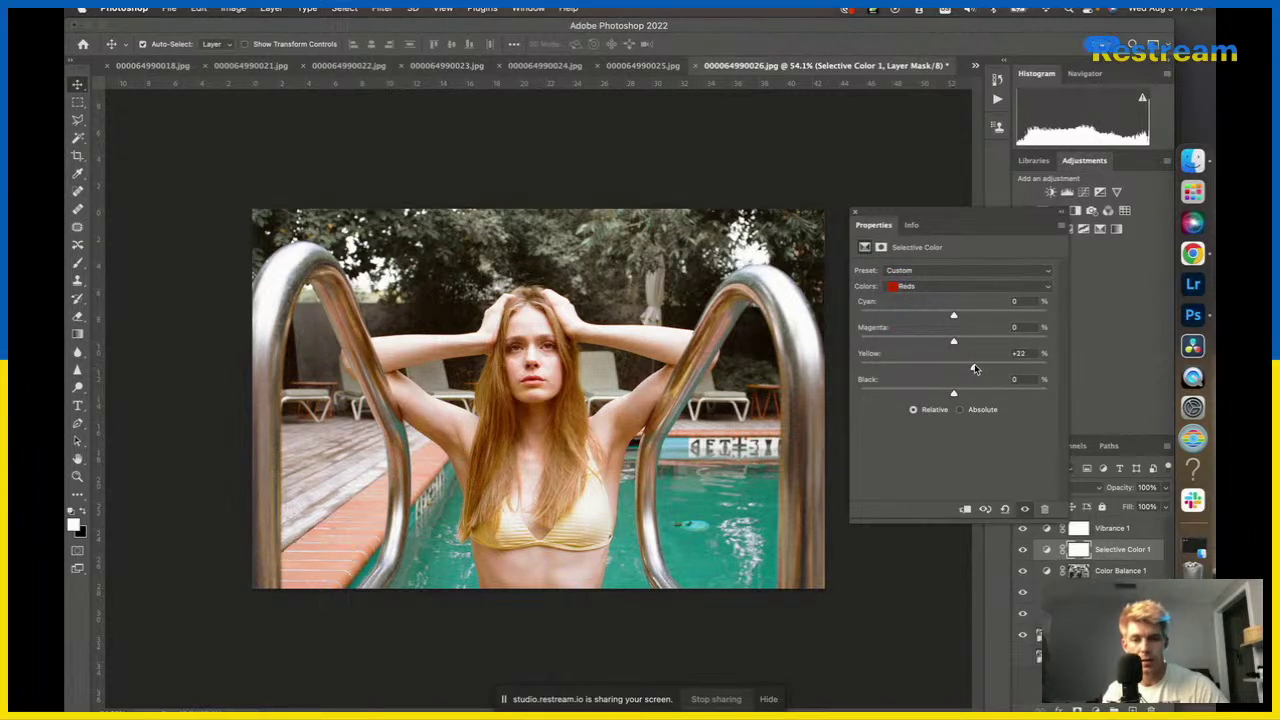
pyautogui.moveTo(953, 393)
pyautogui.mouseDown()
pyautogui.moveTo(1011, 395)
pyautogui.moveTo(947, 395)
pyautogui.moveTo(984, 398)
pyautogui.moveTo(981, 371)
pyautogui.moveTo(992, 372)
pyautogui.moveTo(970, 378)
pyautogui.mouseUp()
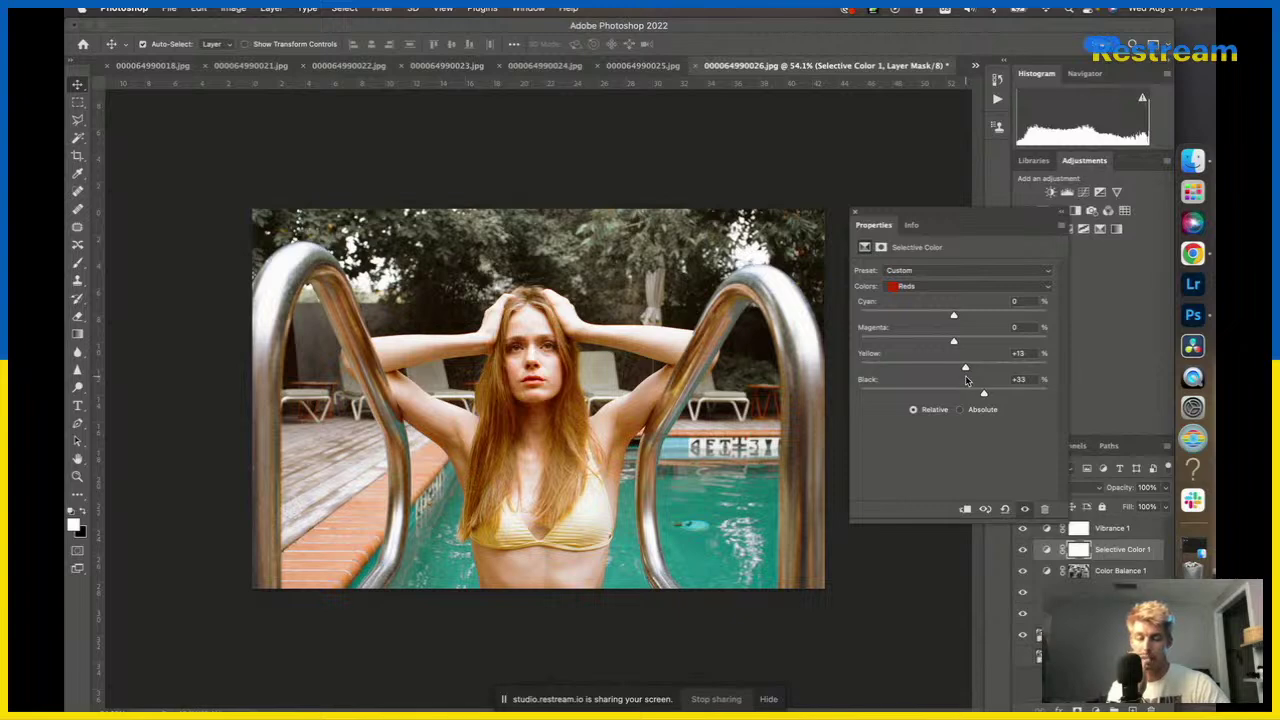
pyautogui.click(856, 213)
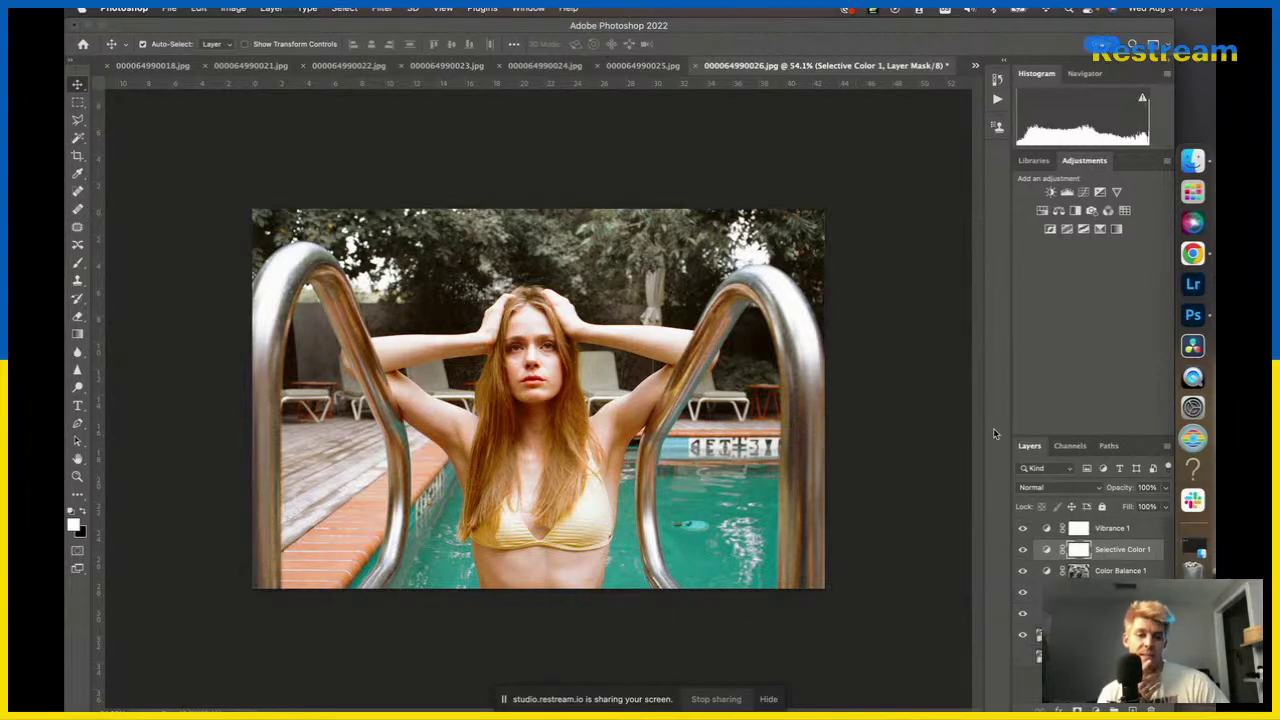
# Compare the whole photo with and without the Selective Color 1 adjustment.
pyautogui.click(1022, 549)
pyautogui.click(1022, 549)
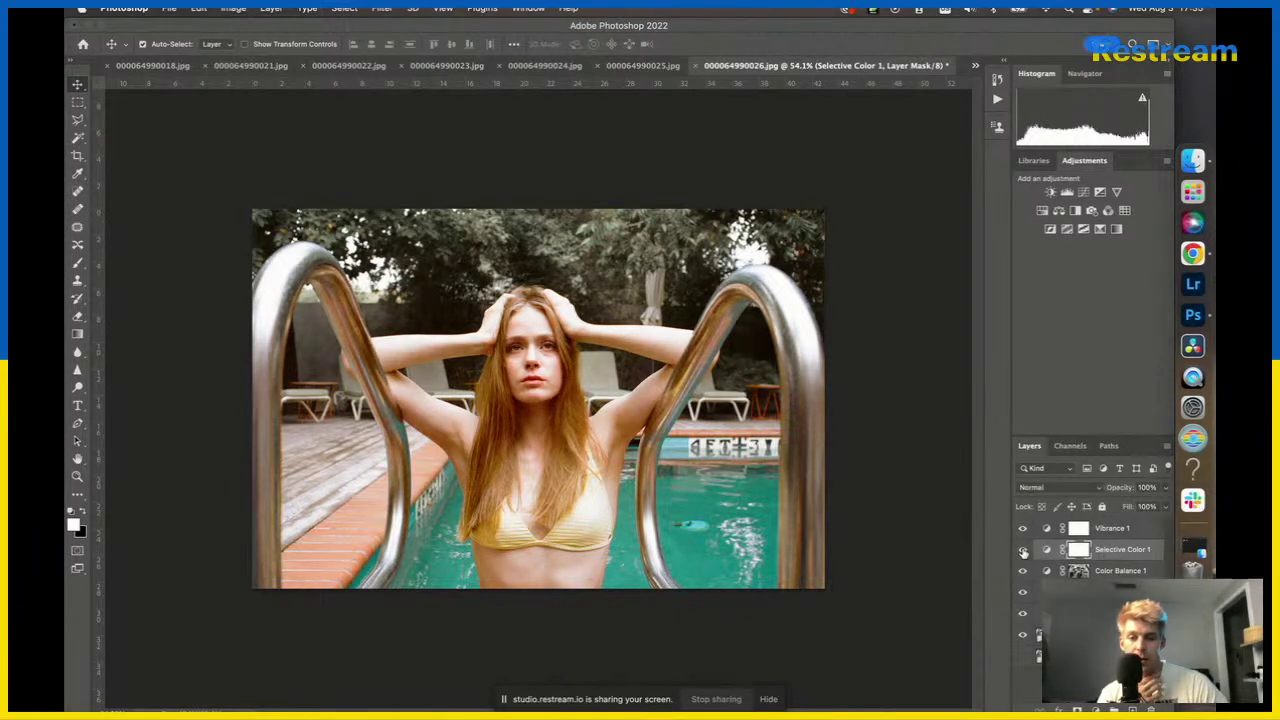
pyautogui.scroll(-1, 676, 462)
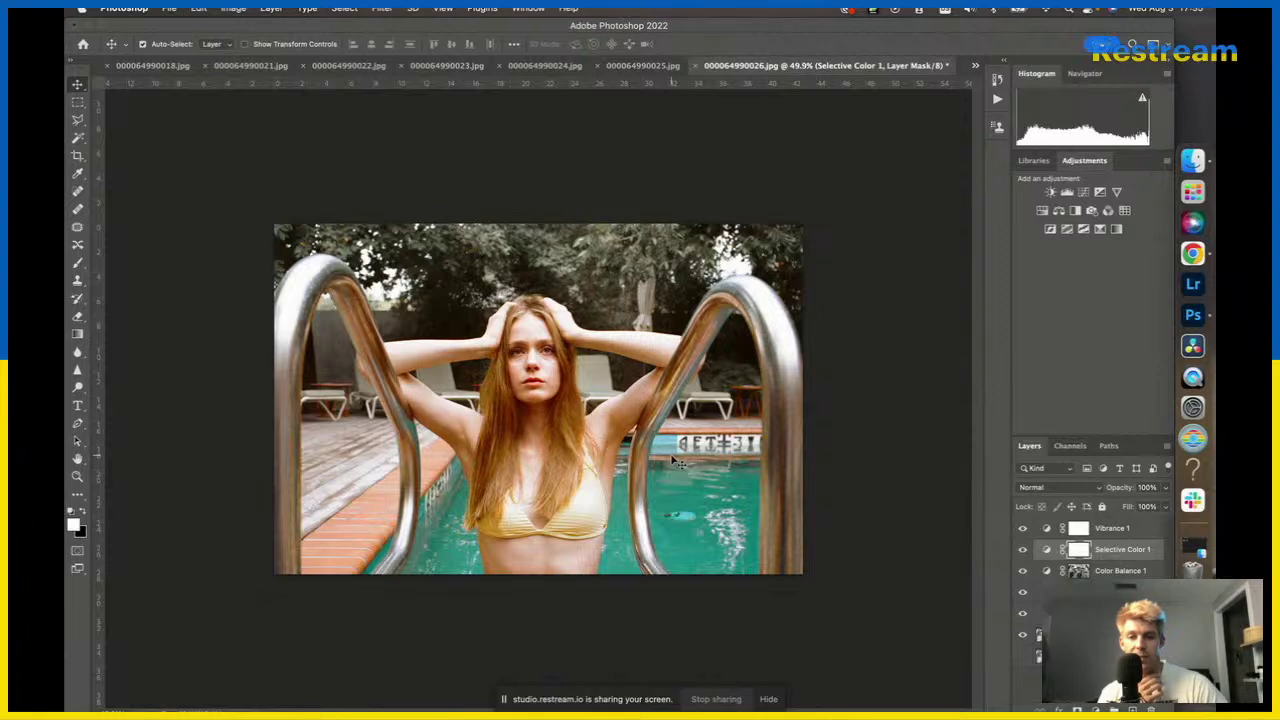
pyautogui.scroll(1, 676, 462)
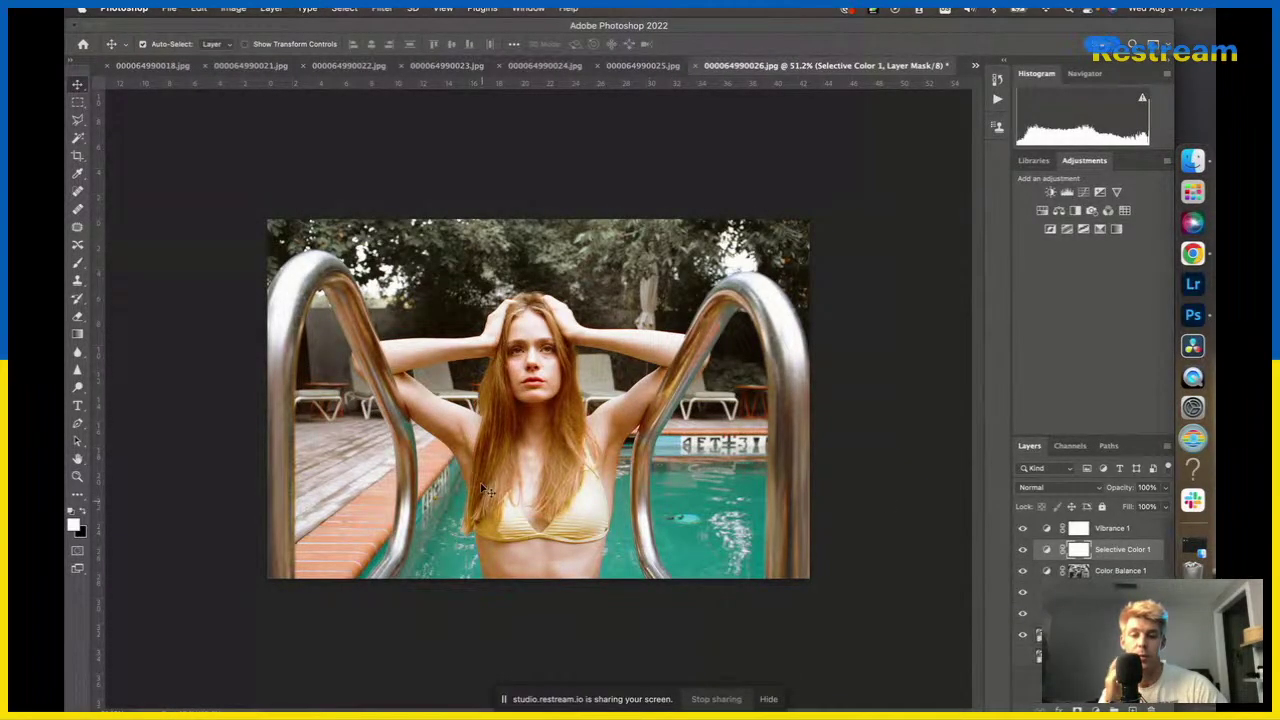
# Try a Black & White adjustment above Vibrance 1, topped by a Curves layer with a shadow point at input 78, output 72.
pyautogui.click(1113, 533)
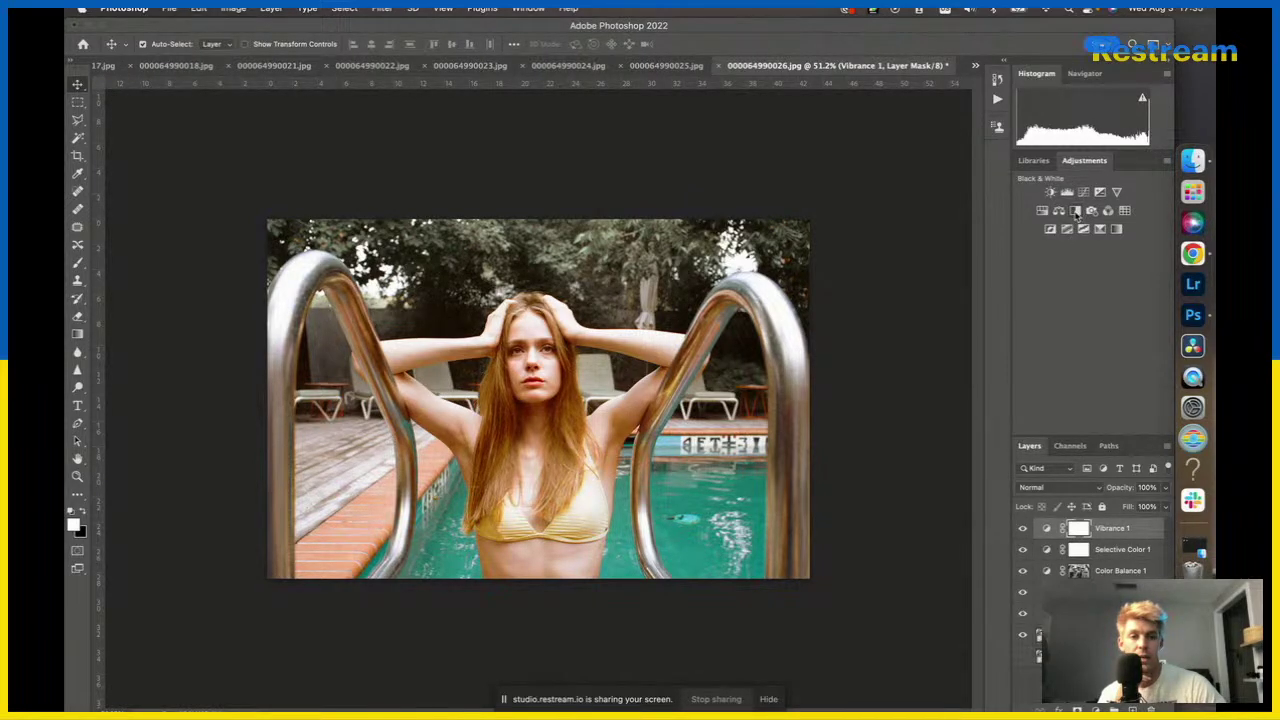
pyautogui.click(1076, 212)
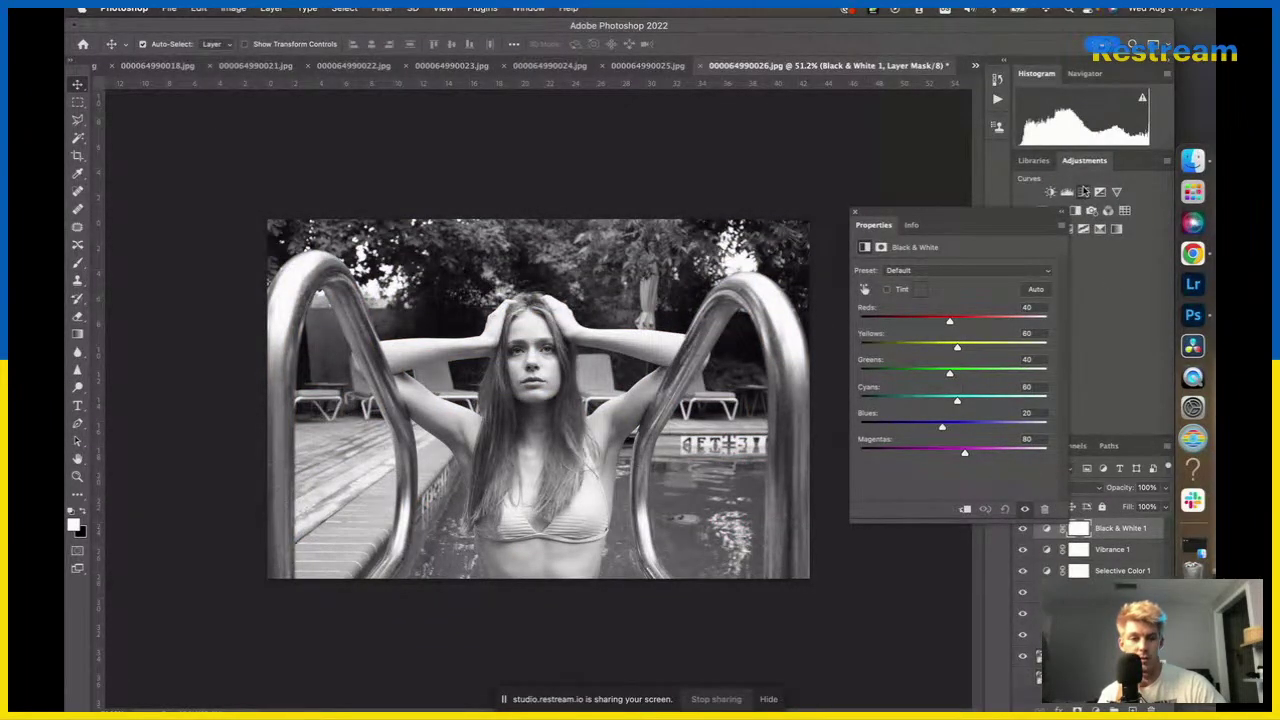
pyautogui.click(1084, 192)
pyautogui.moveTo(930, 423)
pyautogui.mouseDown()
pyautogui.moveTo(932, 436)
pyautogui.moveTo(937, 417)
pyautogui.mouseUp()
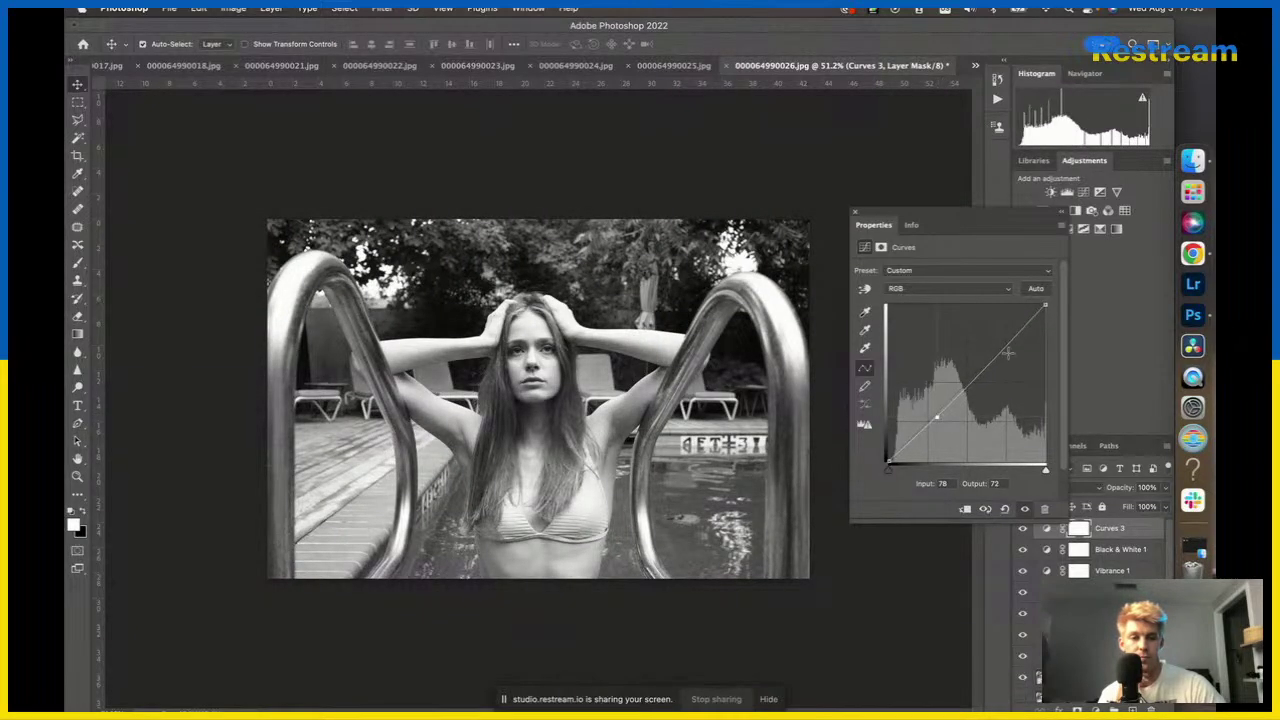
pyautogui.moveTo(1009, 353)
pyautogui.mouseDown()
pyautogui.moveTo(990, 342)
pyautogui.moveTo(1011, 369)
pyautogui.mouseUp()
pyautogui.click(1005, 510)
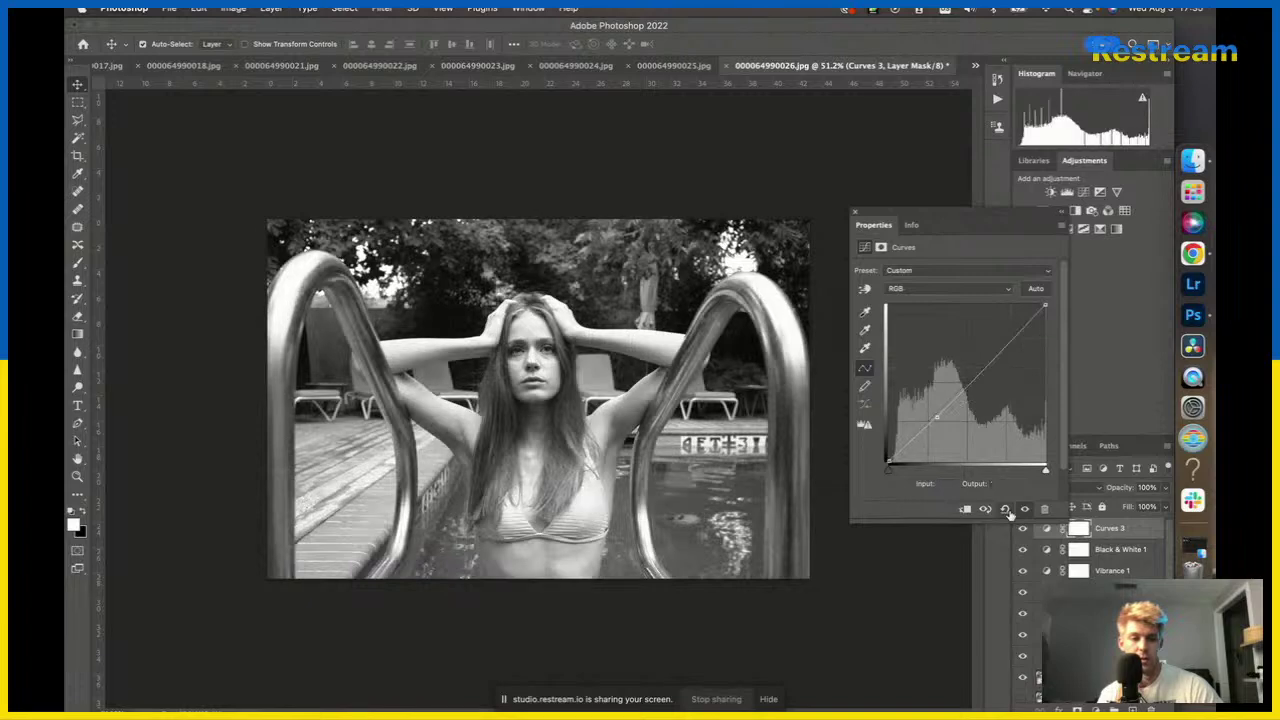
# Delete the Curves 3, Black & White 1 and Vibrance 1 adjustment layers.
pyautogui.click(1114, 537)
pyautogui.press('Delete')
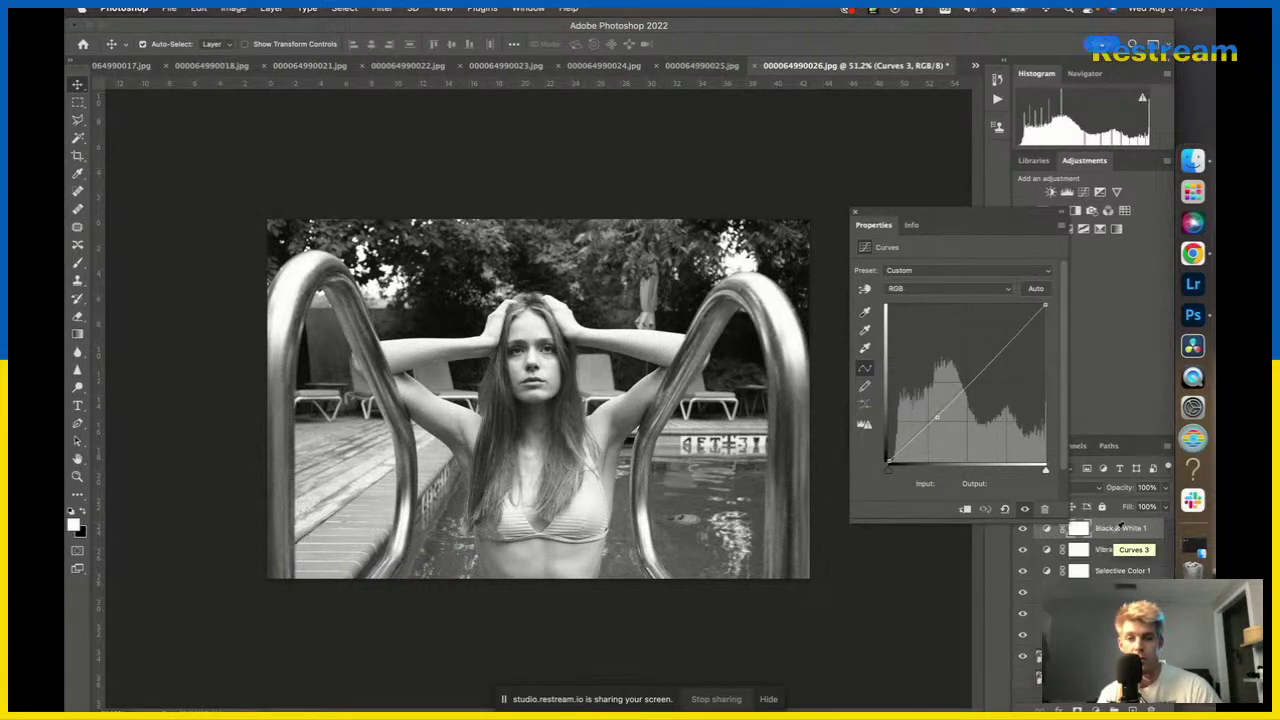
pyautogui.click(1114, 537)
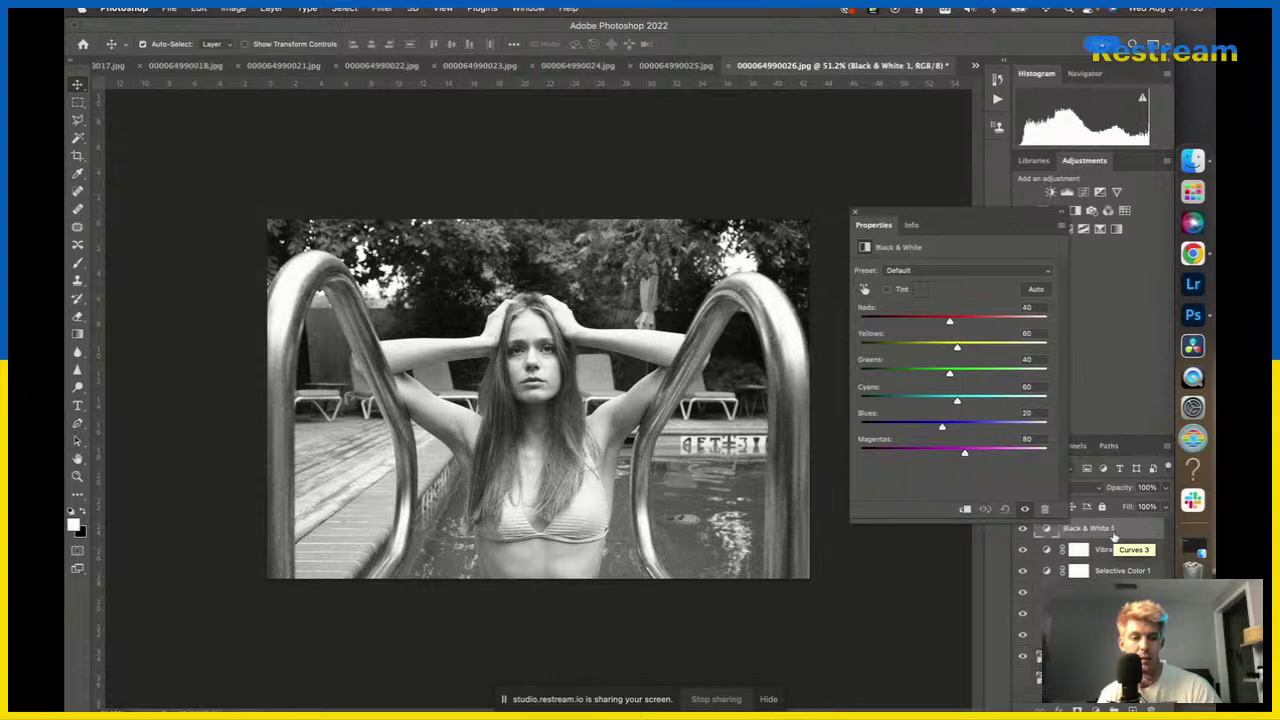
pyautogui.press('Delete')
pyautogui.click(1114, 537)
pyautogui.press('Delete')
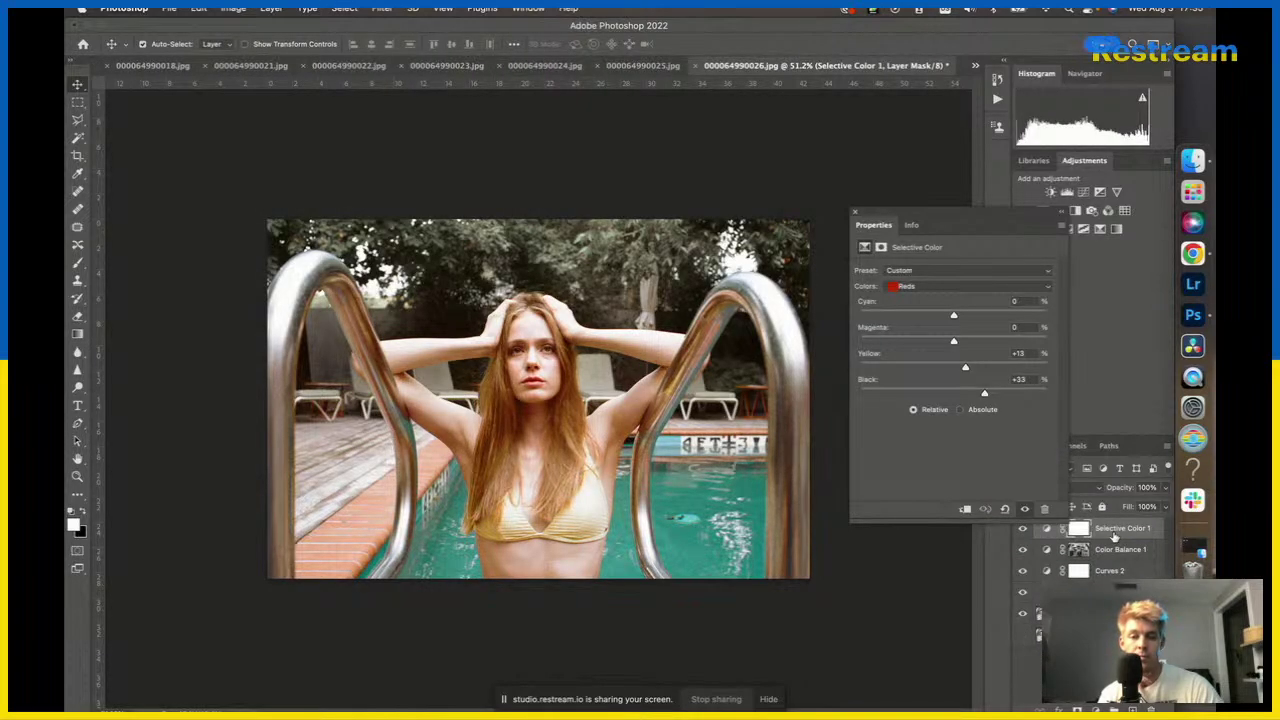
# Check the photo without Selective Color 1, and delete that adjustment layer.
pyautogui.click(1021, 529)
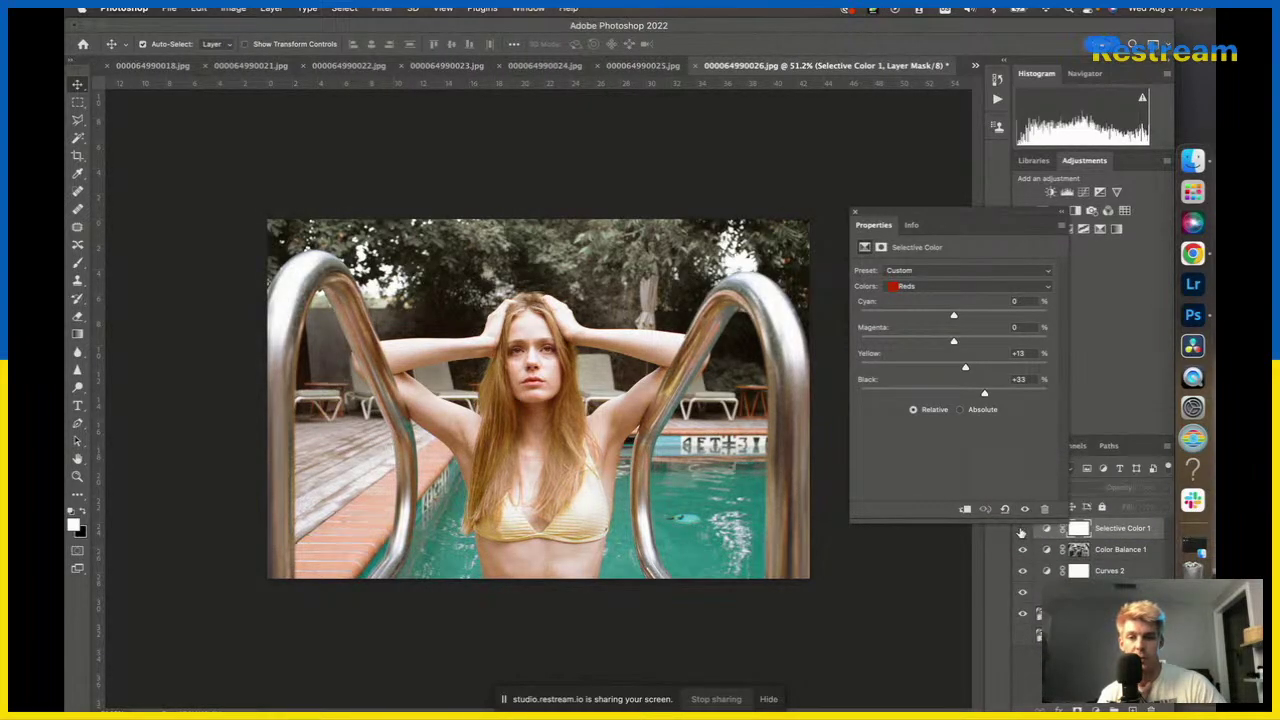
pyautogui.click(1021, 530)
pyautogui.press('Delete')
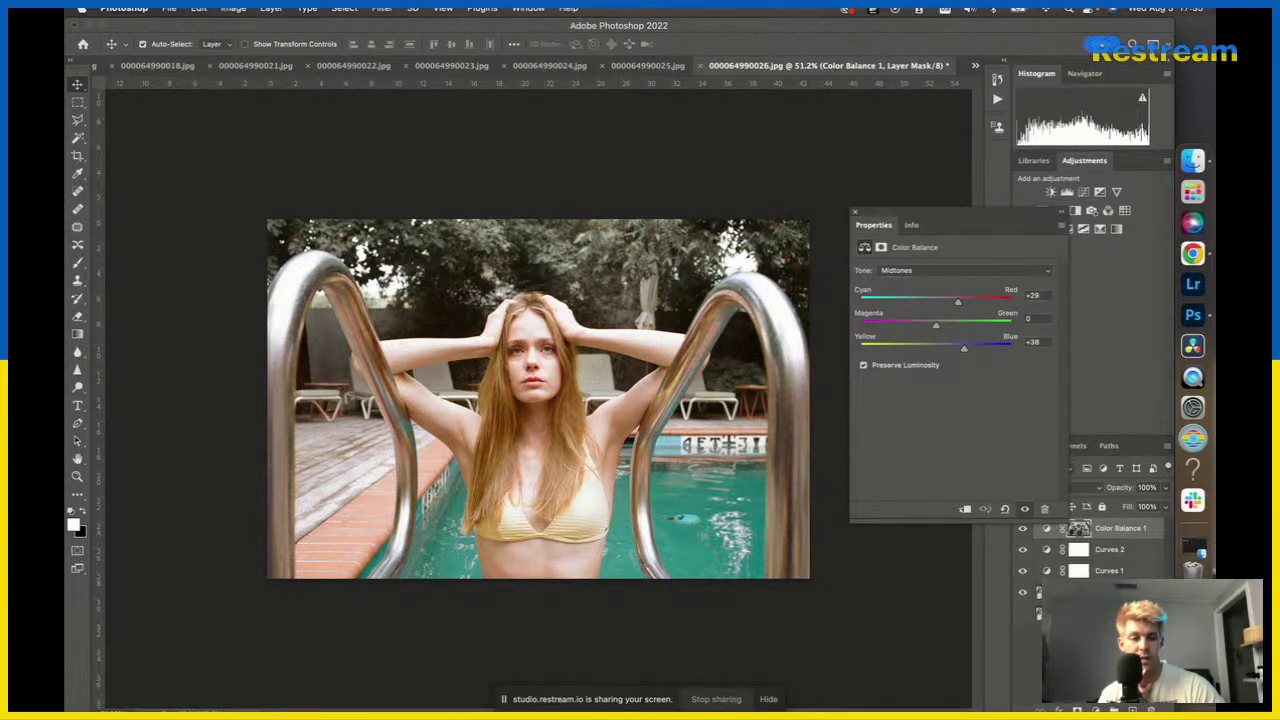
# In the RGB curve of Curves 1, move the highlight point to input 185, output 188.
pyautogui.click(1108, 570)
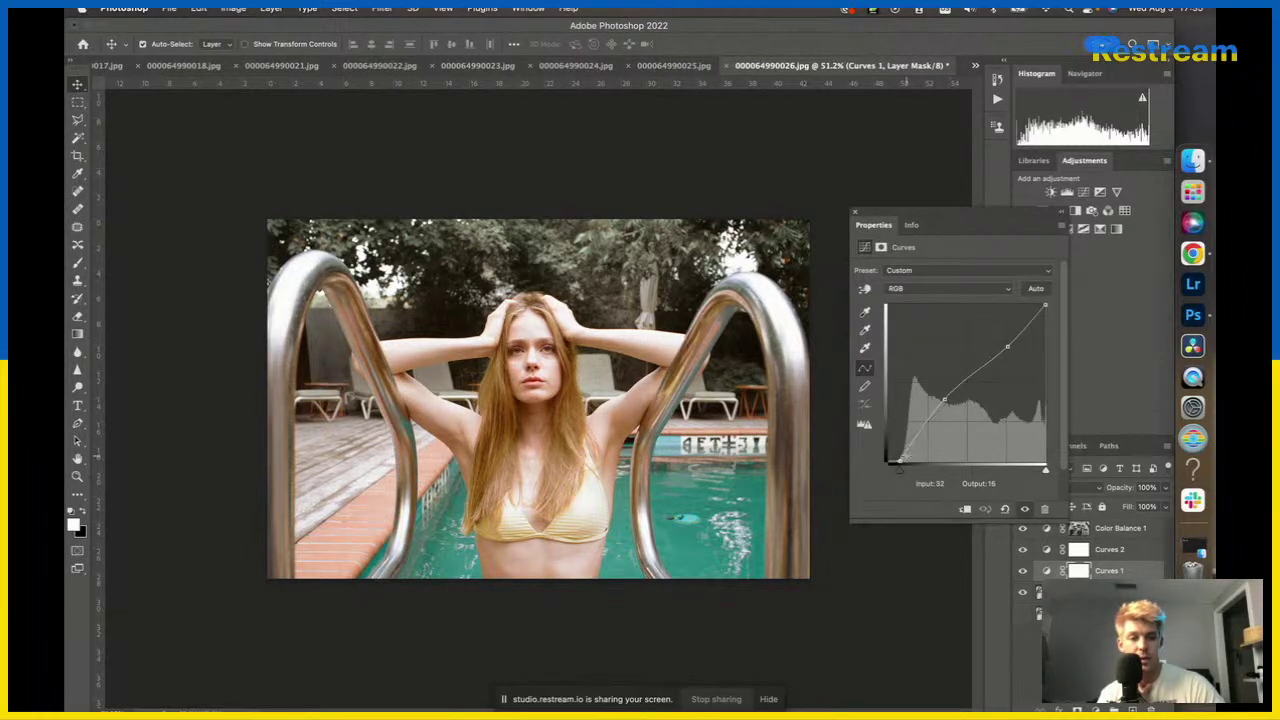
pyautogui.click(940, 403)
pyautogui.click(929, 427)
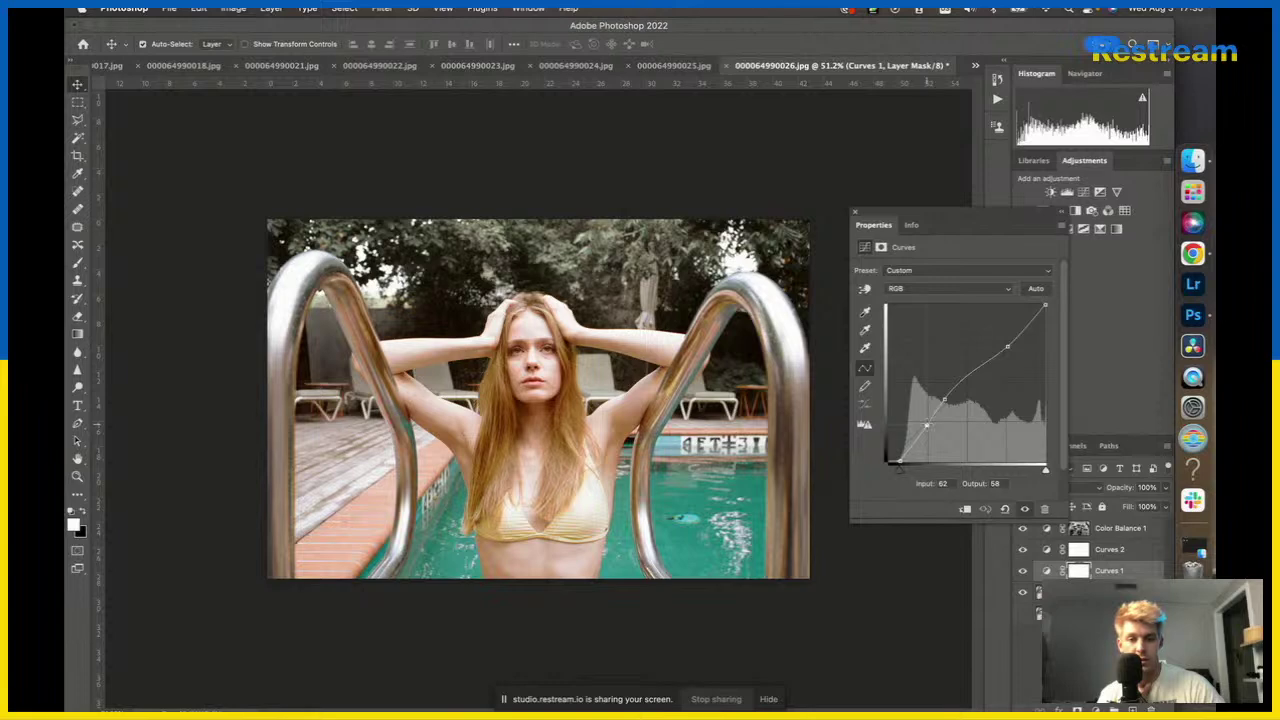
pyautogui.moveTo(929, 427); pyautogui.dragTo(833, 472)
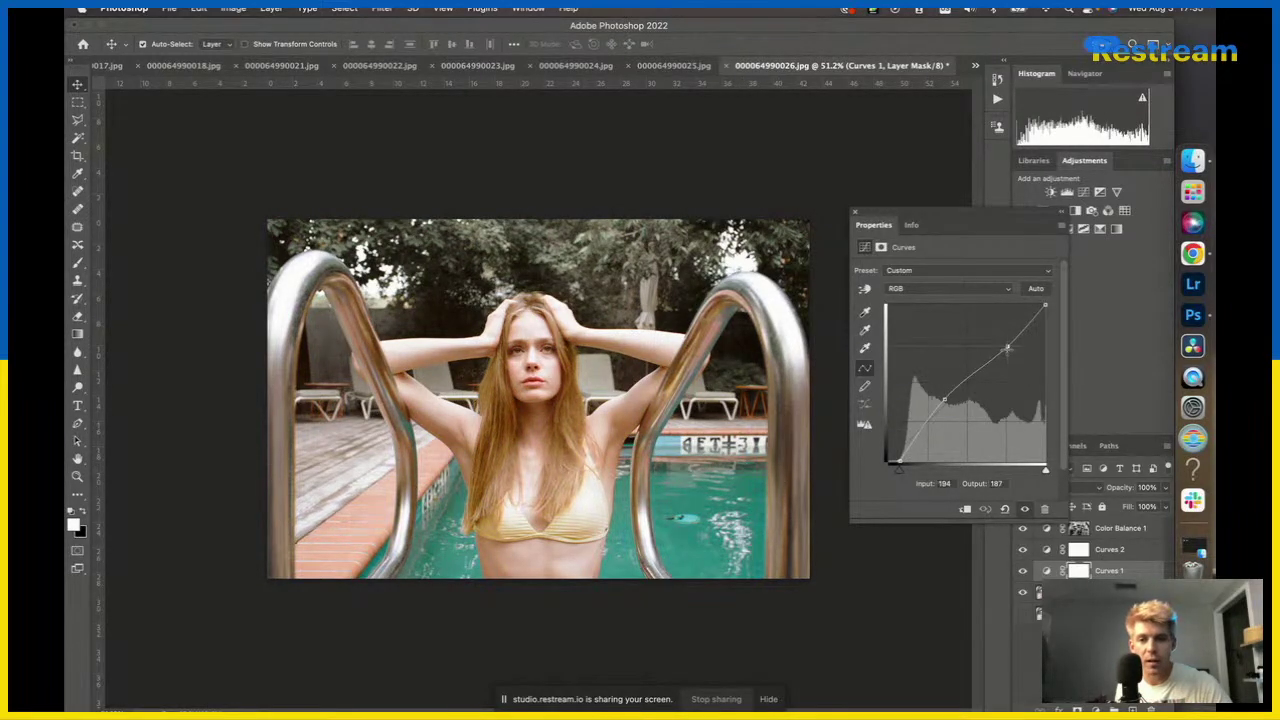
pyautogui.moveTo(1007, 347)
pyautogui.mouseDown()
pyautogui.moveTo(994, 338)
pyautogui.moveTo(1001, 347)
pyautogui.mouseUp()
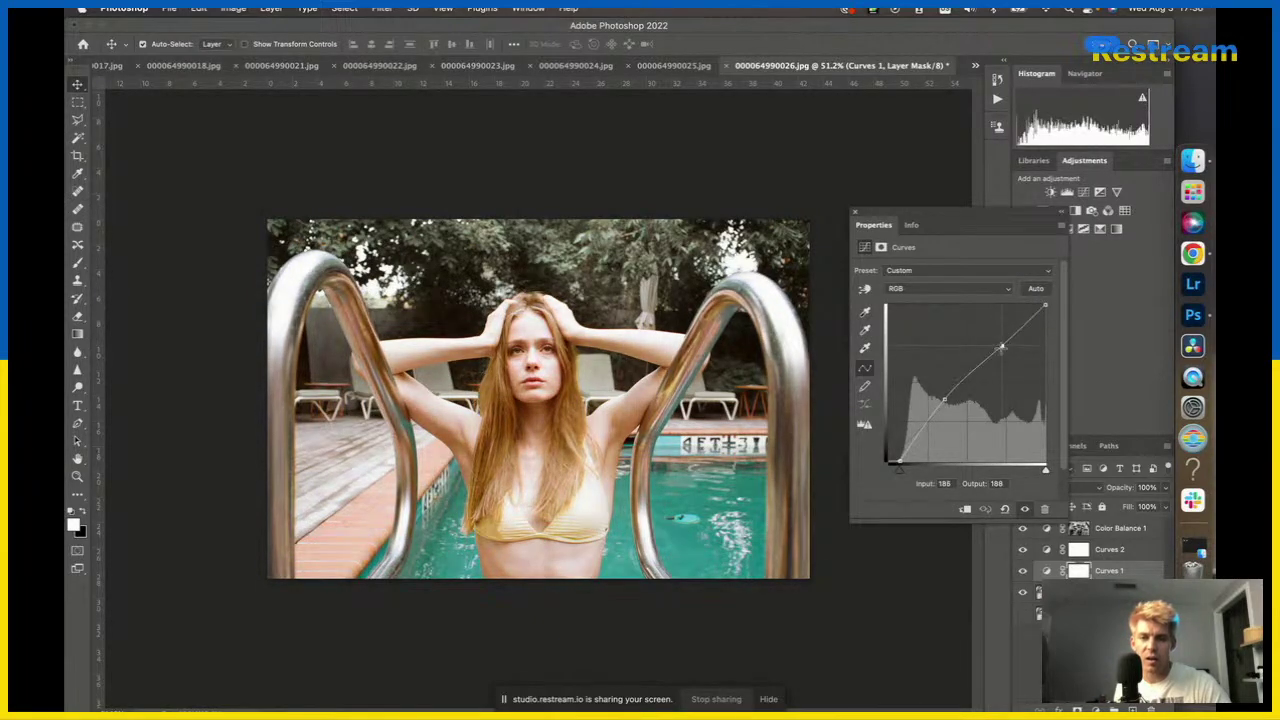
pyautogui.click(790, 186)
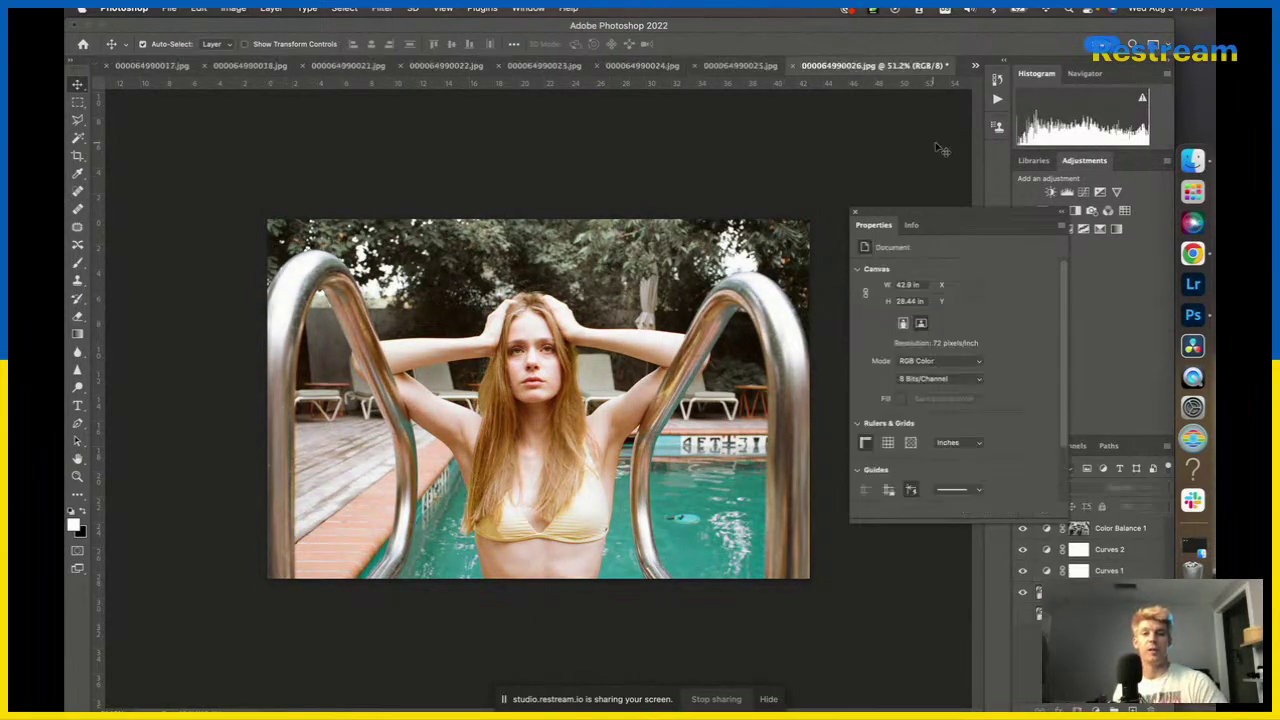
# Switch to the photo 000064990027.jpg and duplicate its Background layer.
pyautogui.click(975, 65)
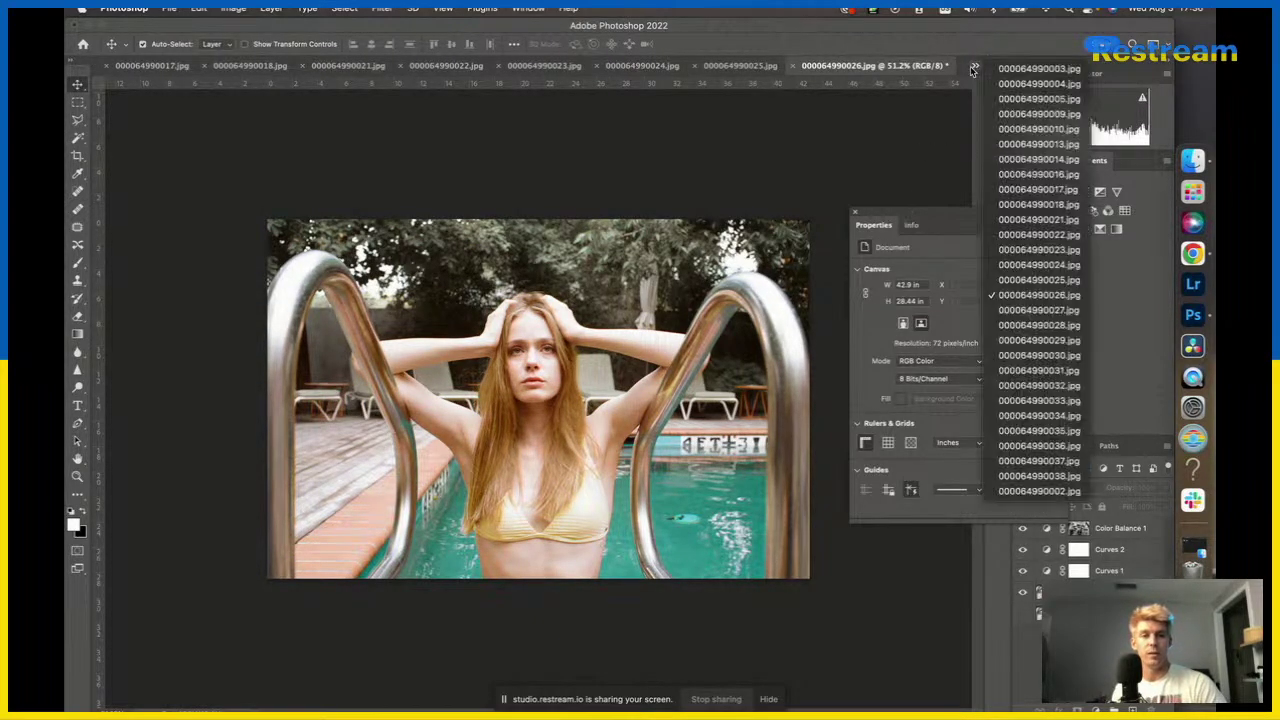
pyautogui.click(1038, 310)
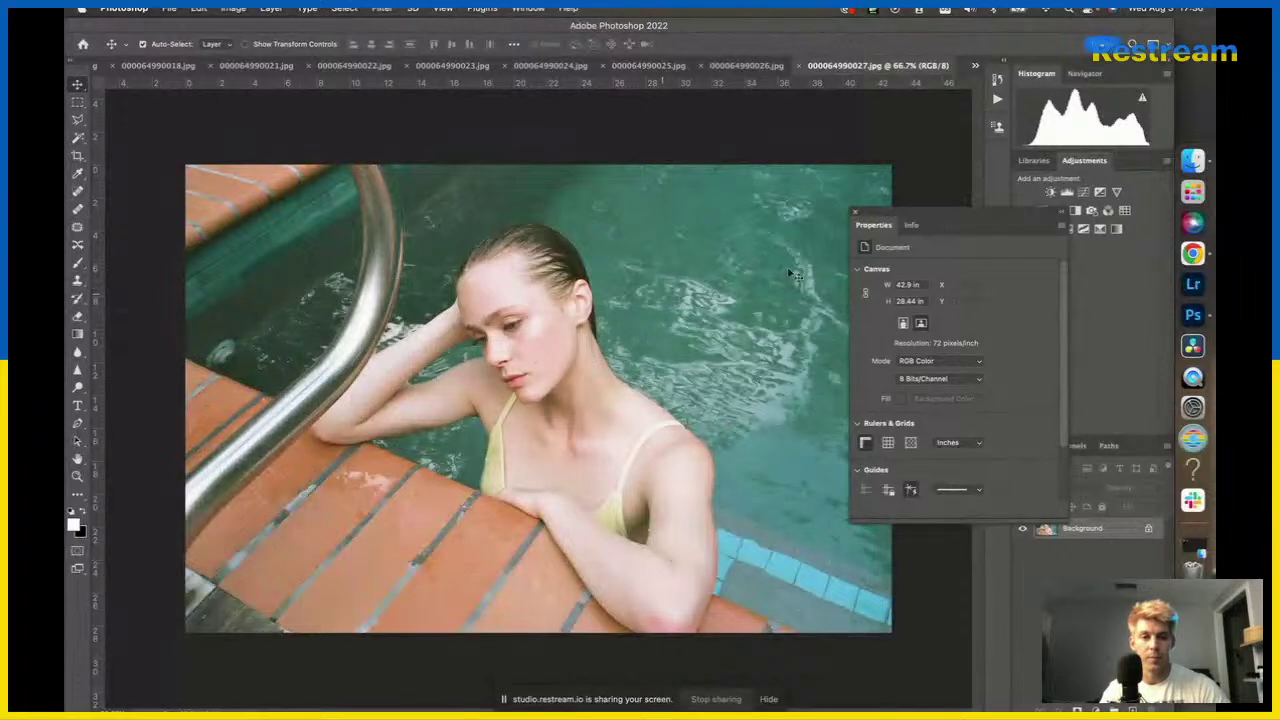
pyautogui.click(855, 213)
pyautogui.hotkey('ctrl', 'j')
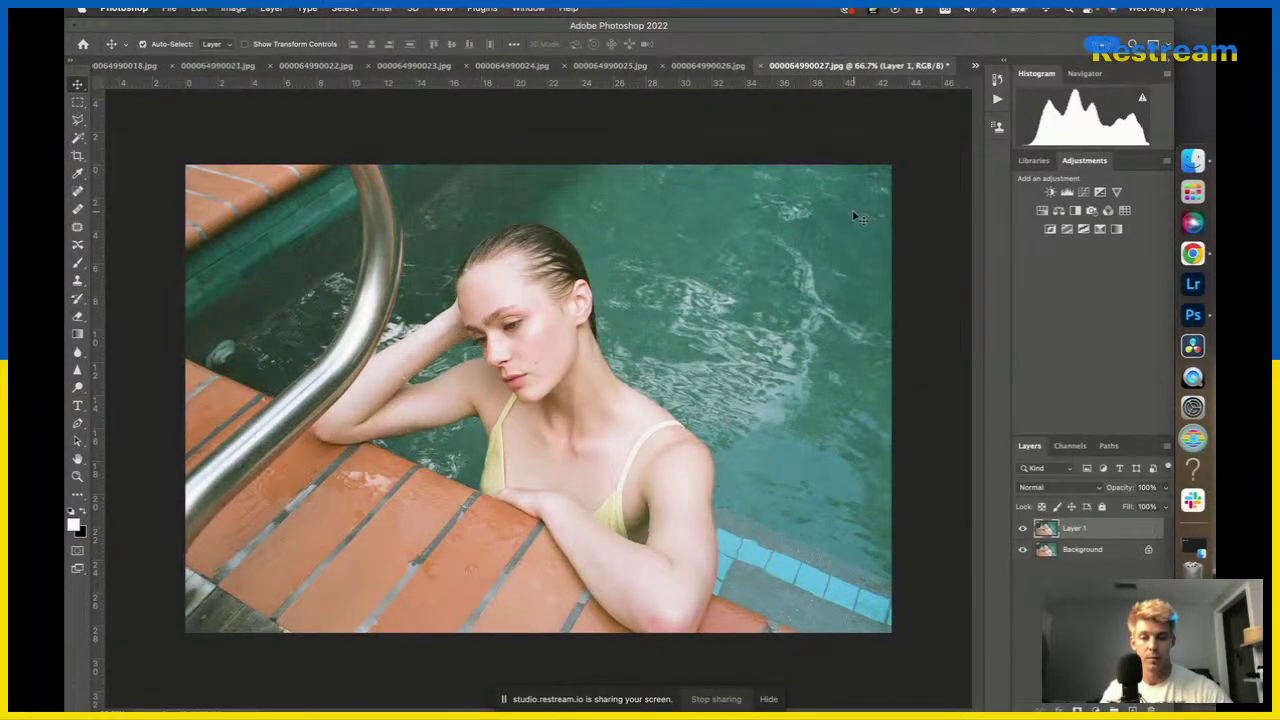
# Crop both sides of the photo to a frame about 34 inches wide, keeping the full height.
pyautogui.press('c')
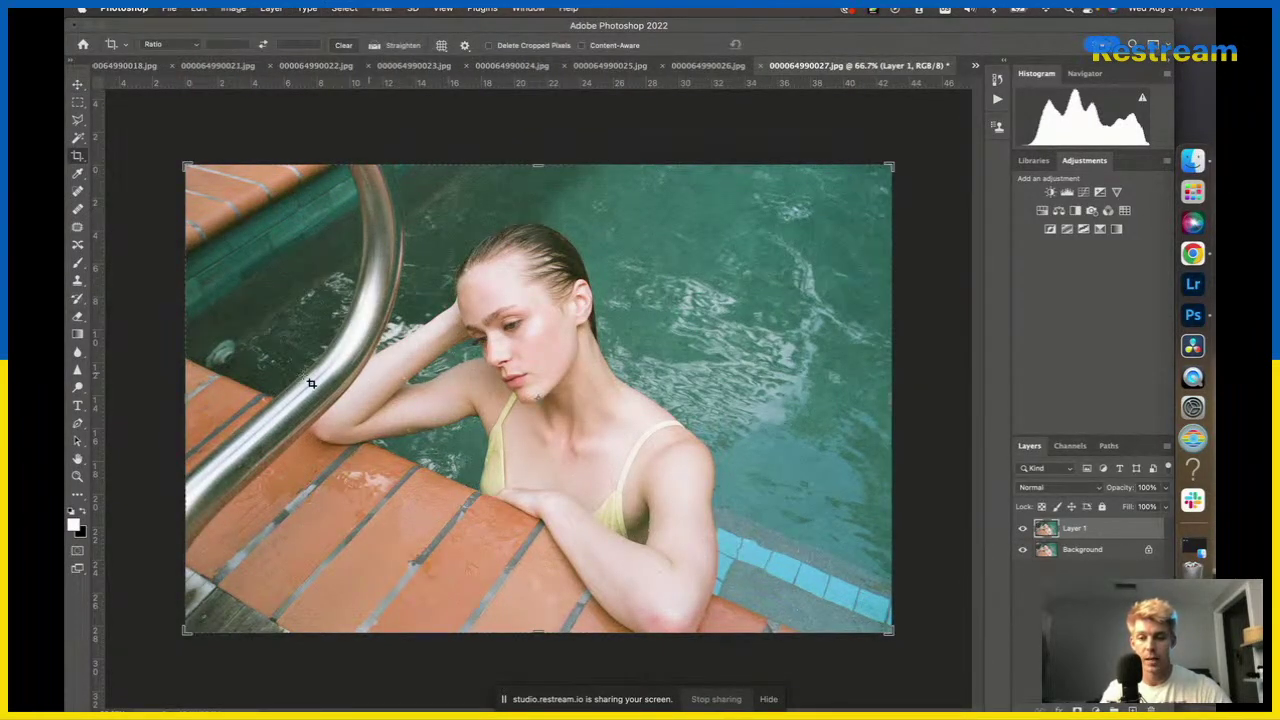
pyautogui.moveTo(186, 400); pyautogui.dragTo(215, 400)
pyautogui.moveTo(348, 391); pyautogui.dragTo(348, 391)
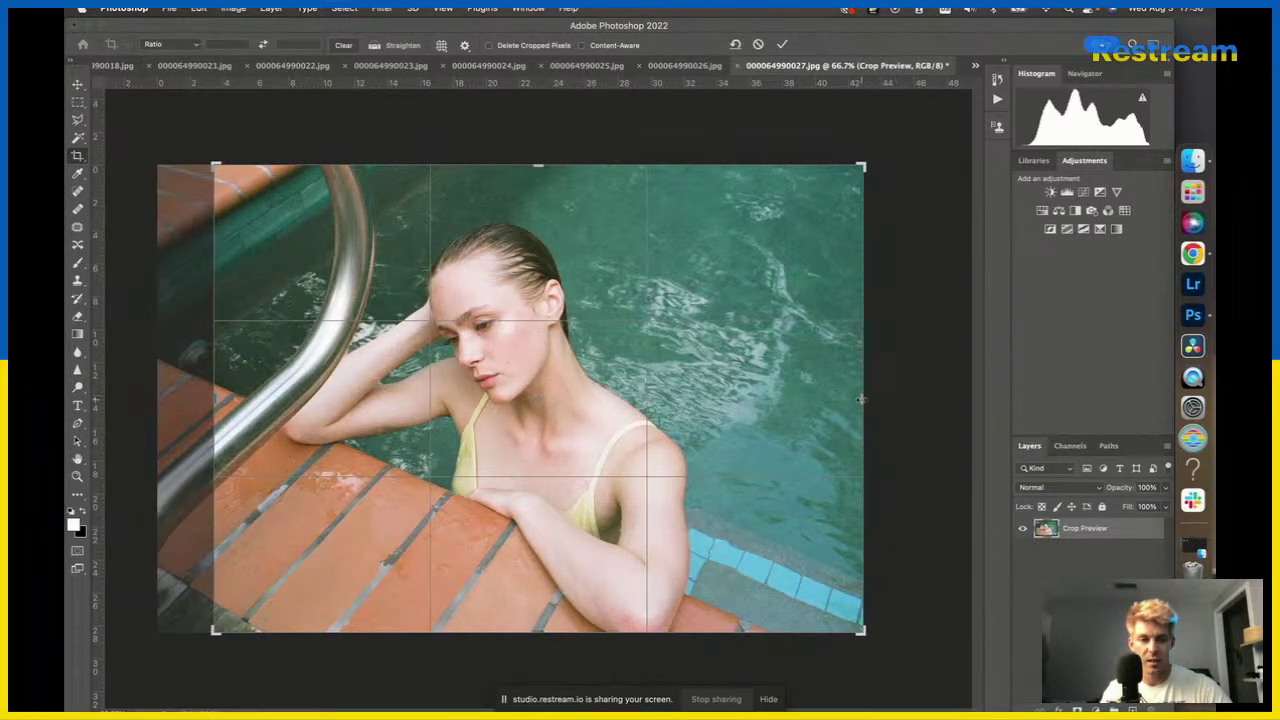
pyautogui.moveTo(860, 400); pyautogui.dragTo(816, 404)
pyautogui.press('Return')
pyautogui.hotkey('ctrl', 'j')
pyautogui.press('v')
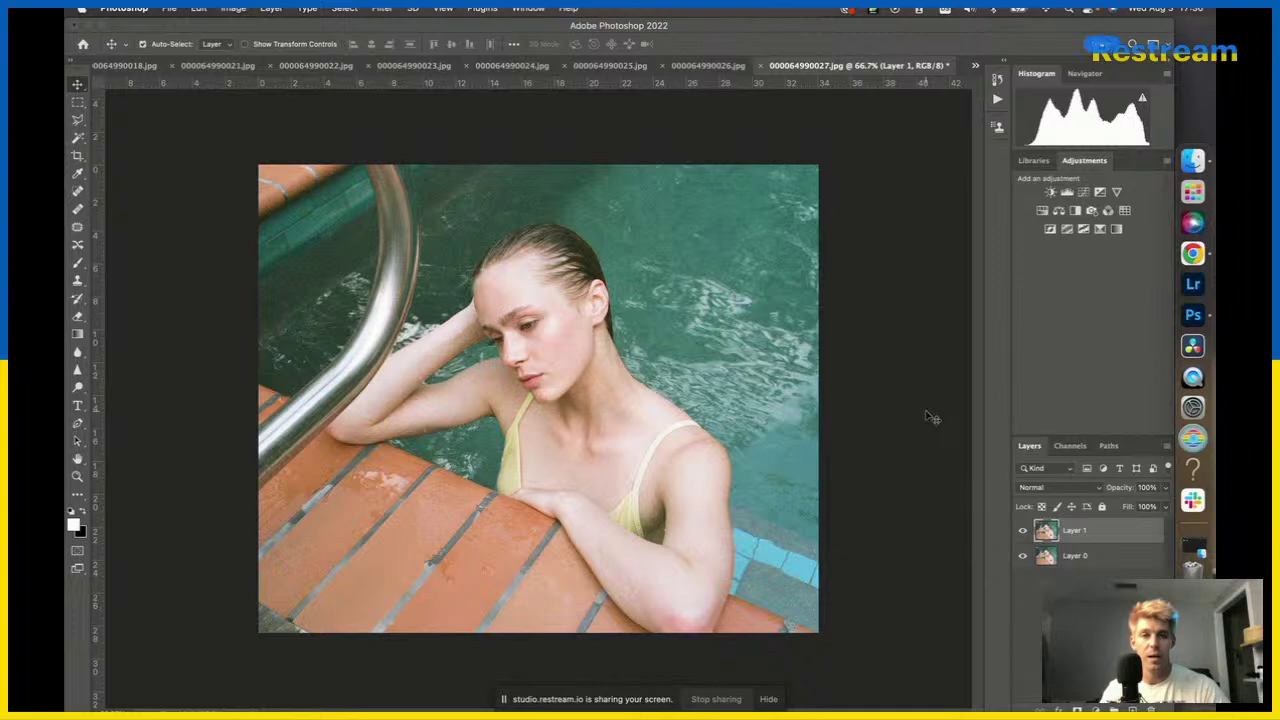
# Check the live stream in Restream Studio in Chrome and return to Photoshop.
pyautogui.click(1193, 253)
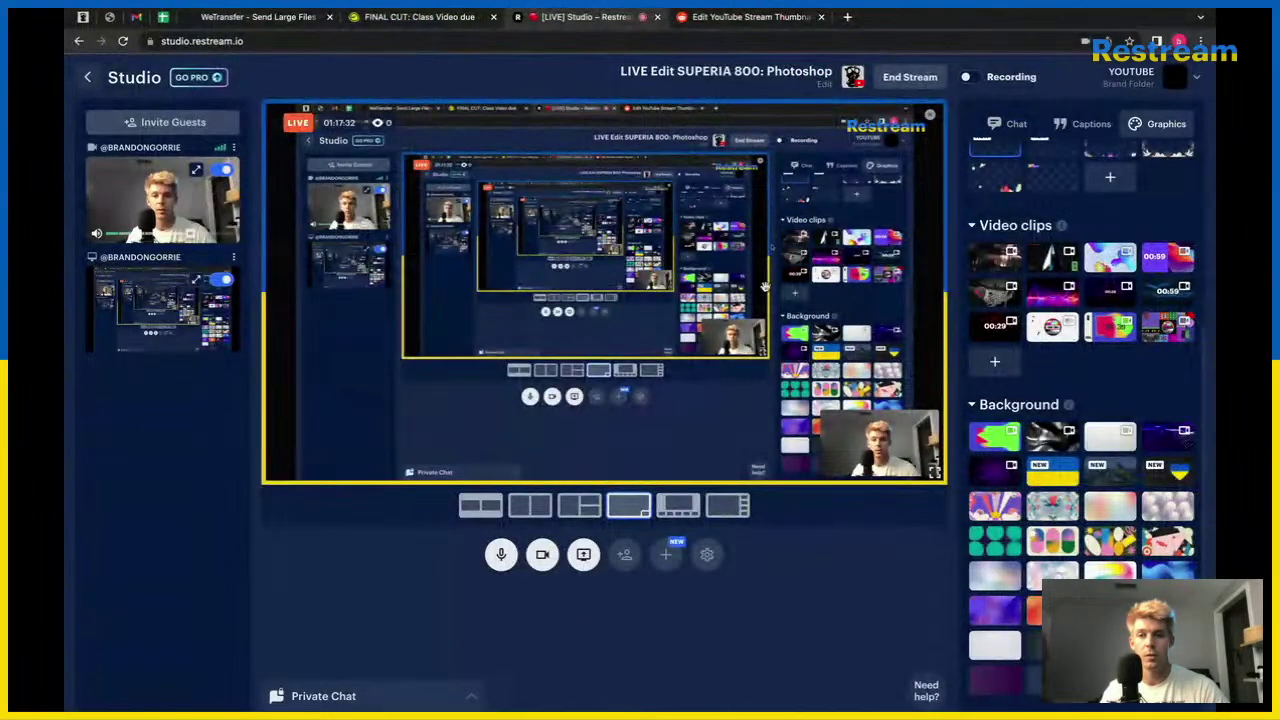
pyautogui.rightClick(645, 300)
pyautogui.hotkey('ctrl', 'Left')
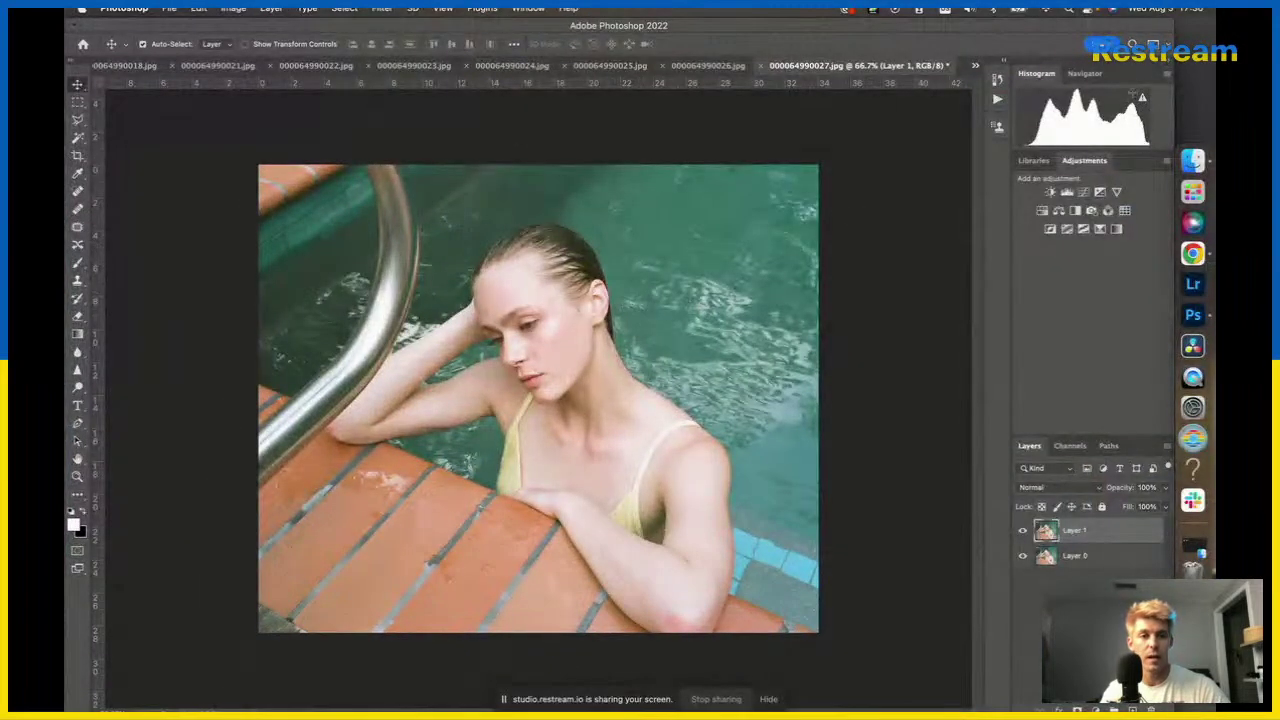
# Add a Curves adjustment layer above Layer 1 and move the RGB black point to input 16, output 0.
pyautogui.click(1084, 193)
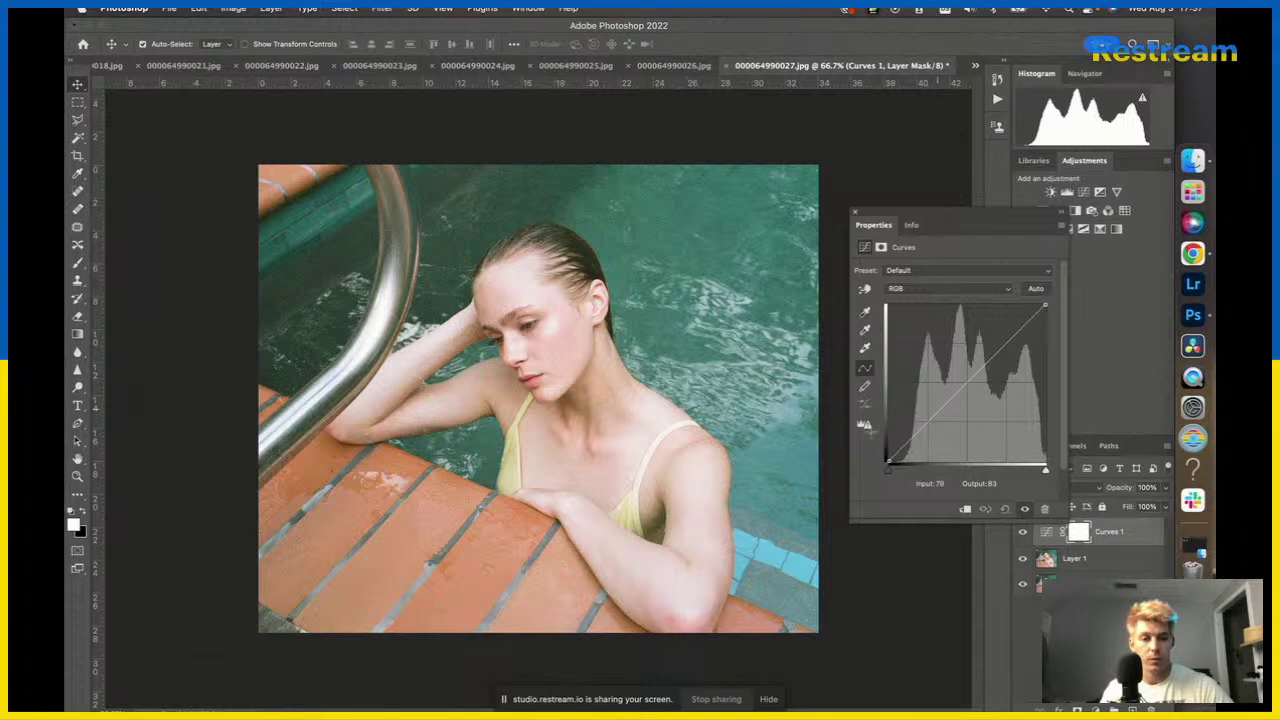
pyautogui.moveTo(888, 477); pyautogui.dragTo(895, 478)
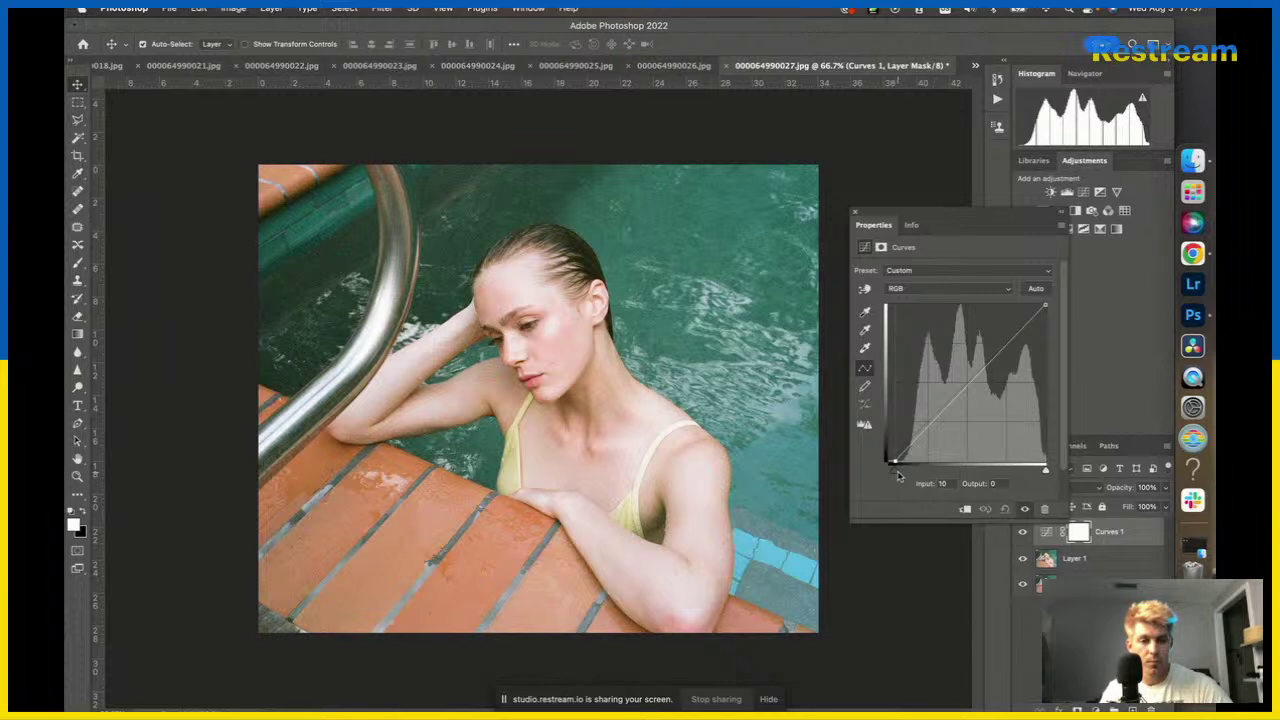
pyautogui.moveTo(895, 476); pyautogui.dragTo(900, 475)
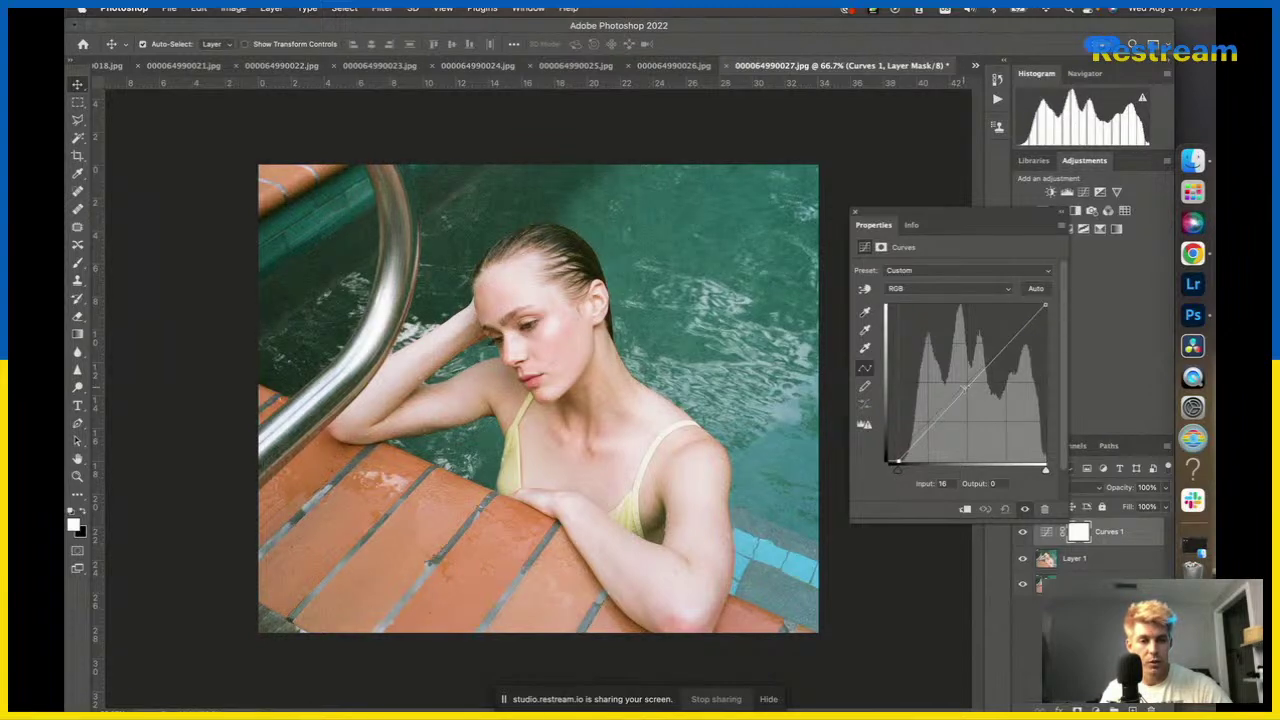
# Anchor the RGB curve with a midtone point near input 128 and add a shadow point at input 79, output 56.
pyautogui.click(966, 383)
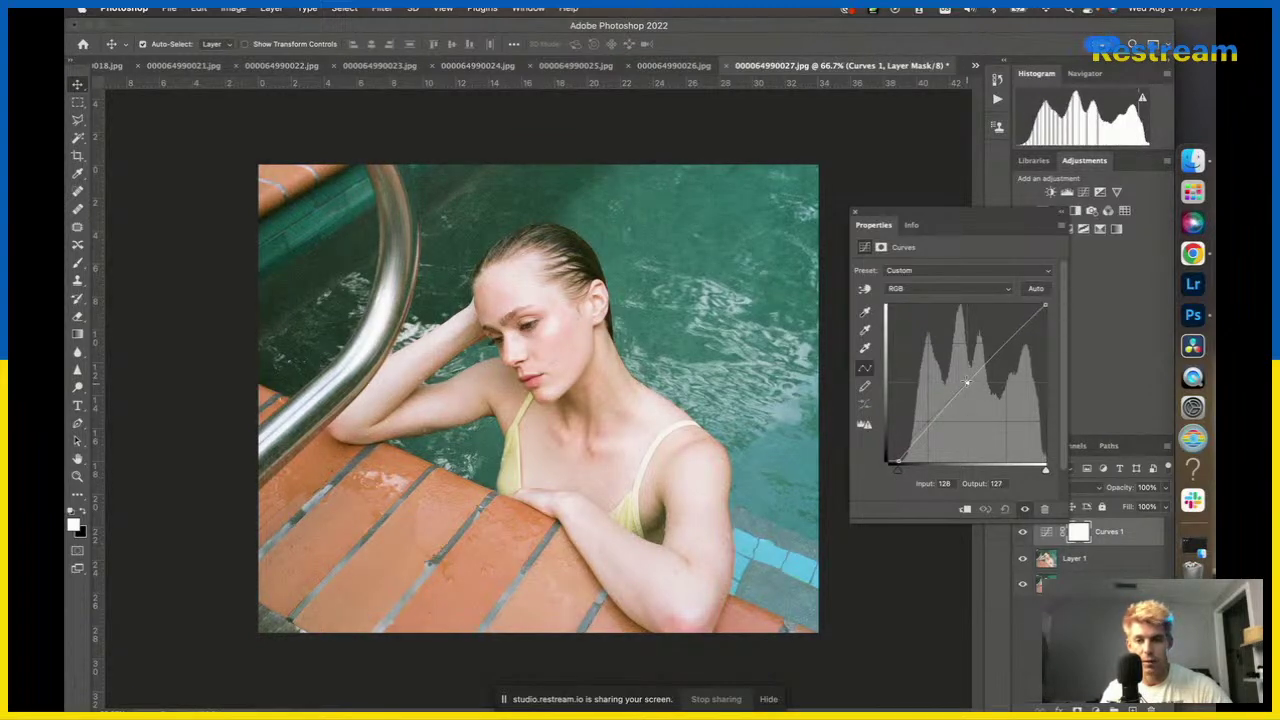
pyautogui.press('Down')
pyautogui.click(936, 426)
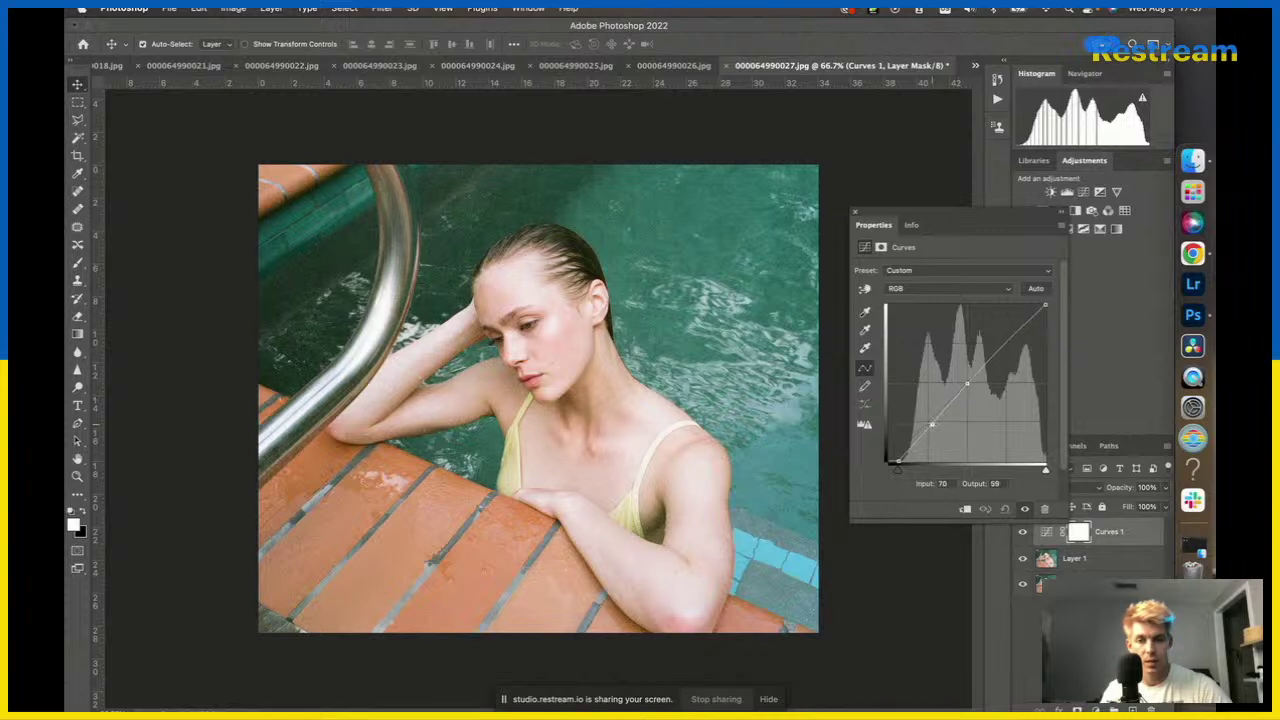
pyautogui.moveTo(936, 426); pyautogui.dragTo(937, 427)
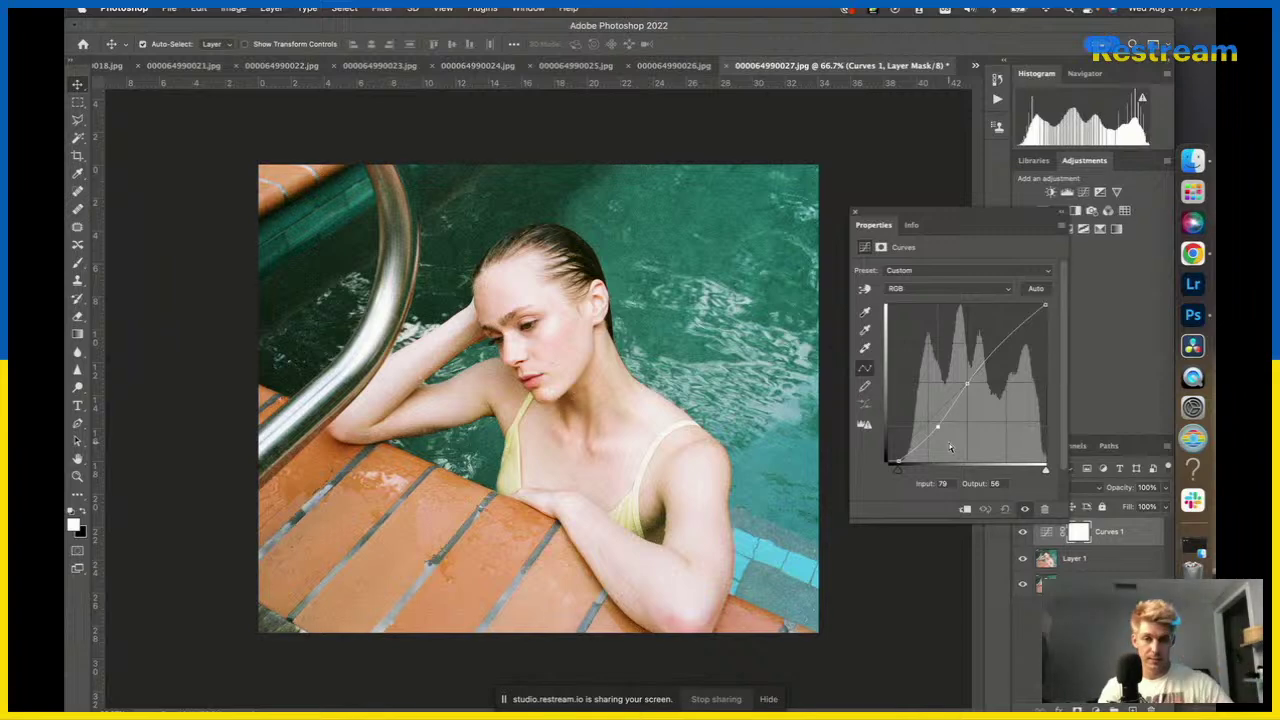
# Move the RGB curve's midtone point to input 185, output 172 and its shadow point to input 70, output 57.
pyautogui.moveTo(967, 384); pyautogui.dragTo(1002, 356)
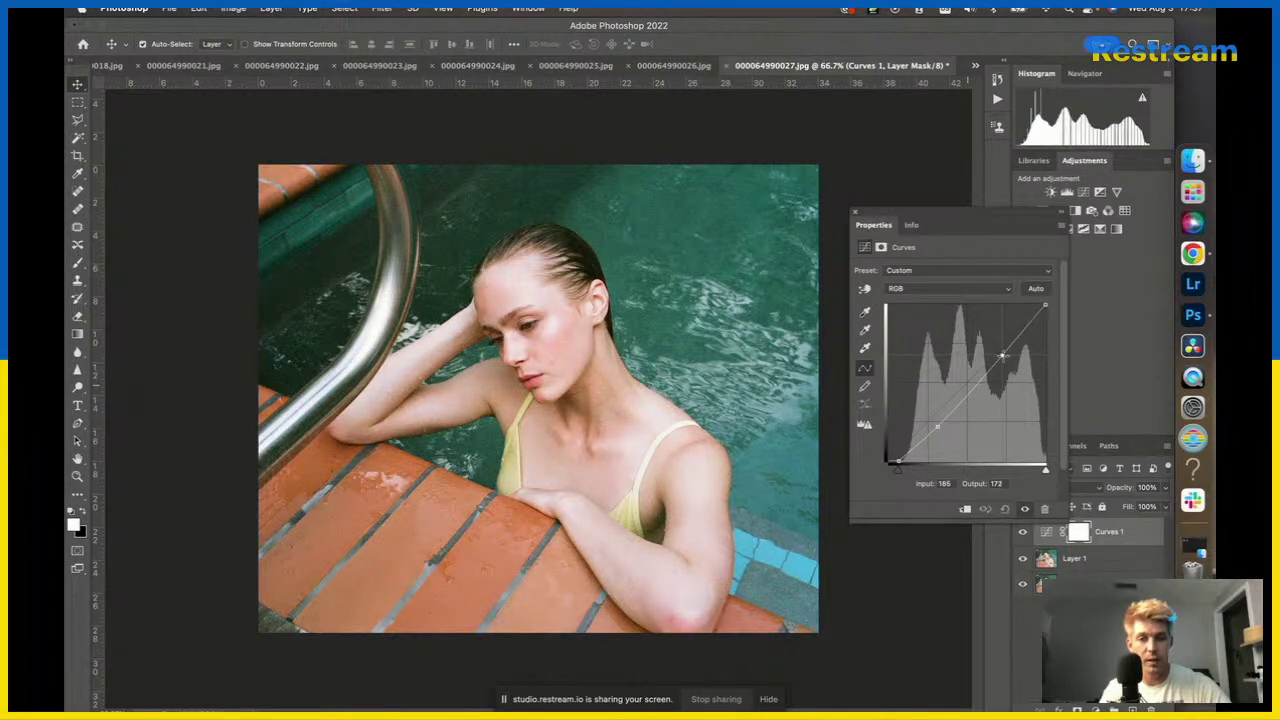
pyautogui.click(938, 426)
pyautogui.moveTo(938, 426); pyautogui.dragTo(933, 425)
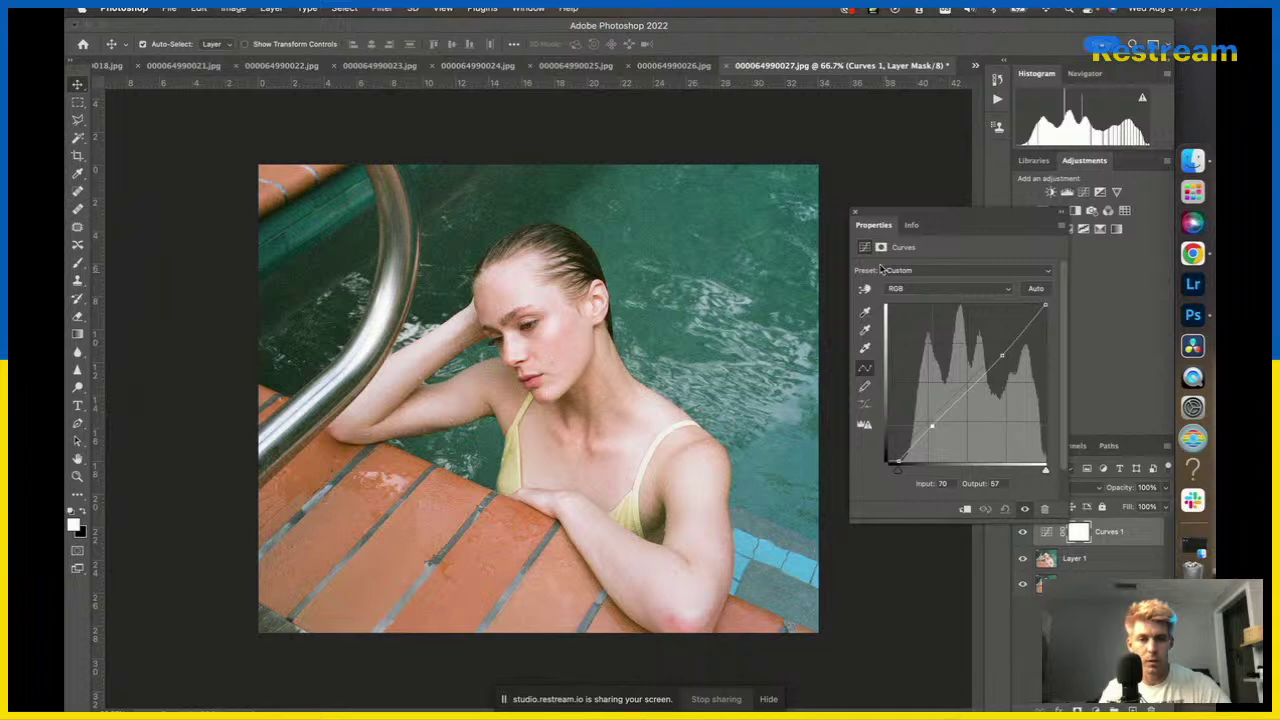
pyautogui.click(855, 215)
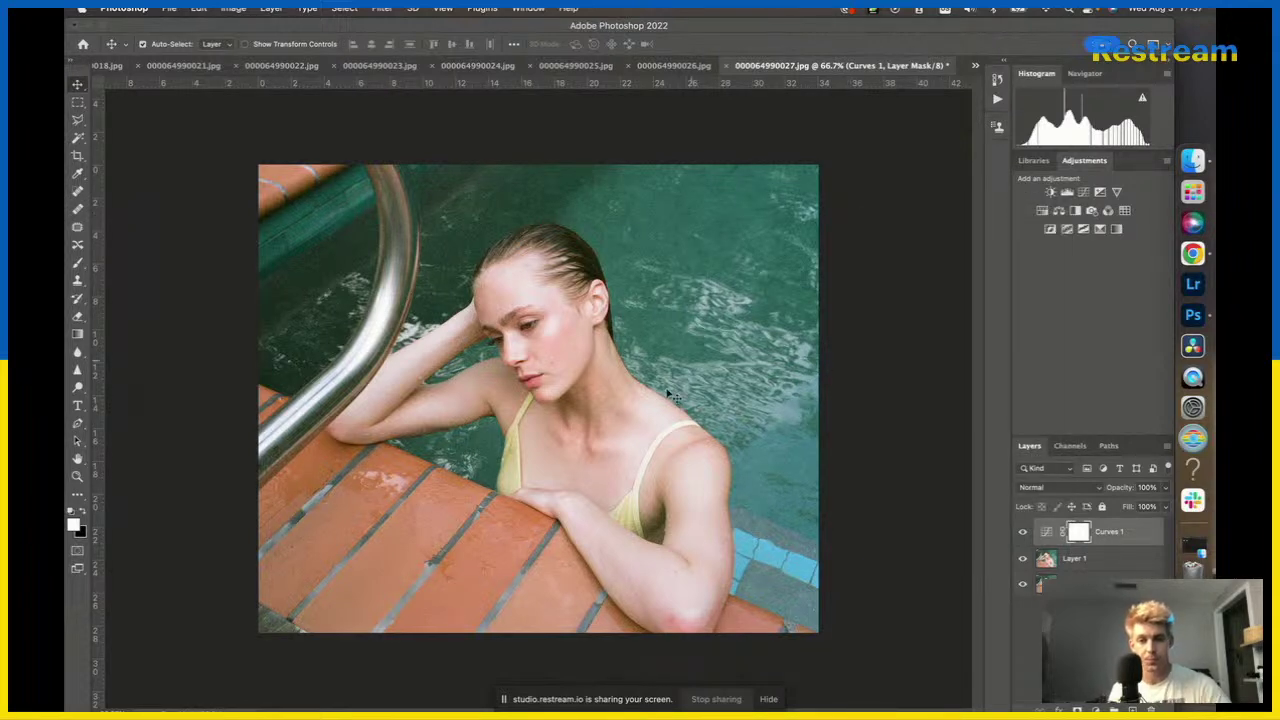
# Crop a narrow strip off the photo's left edge to leave a frame about 32.5 inches wide at full height.
pyautogui.press('c')
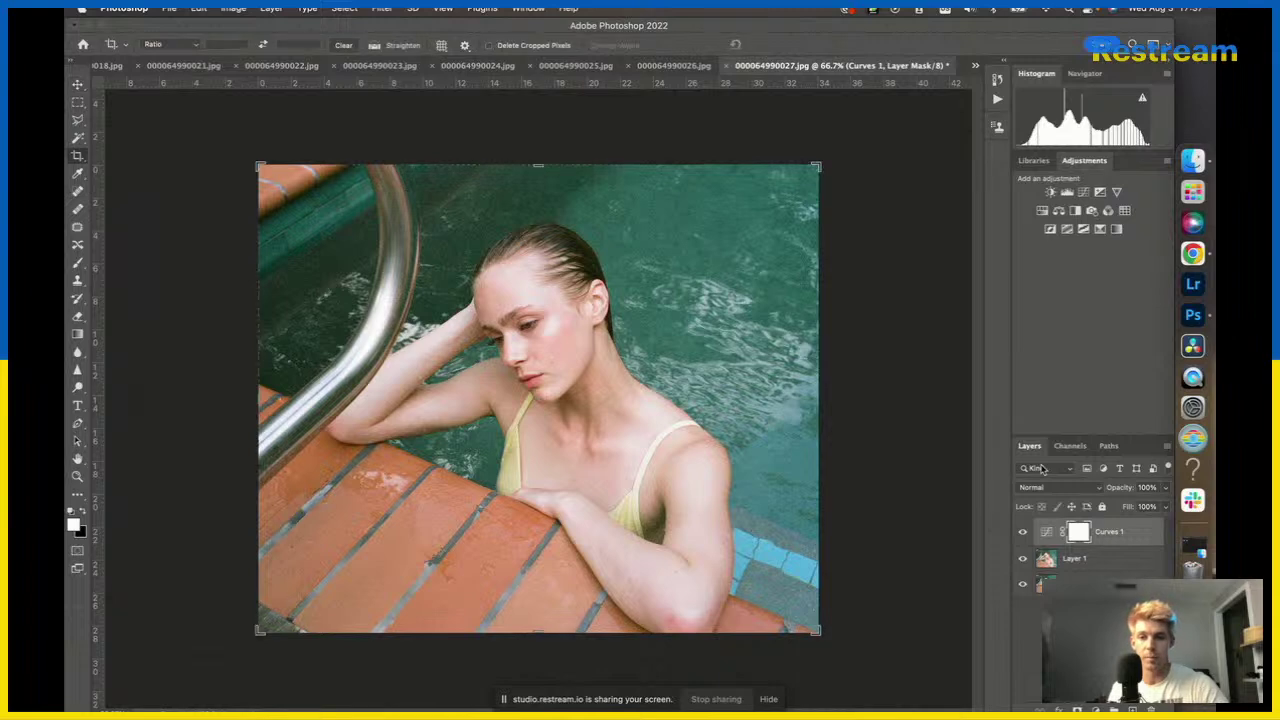
pyautogui.moveTo(258, 398); pyautogui.dragTo(268, 400)
pyautogui.press('v')
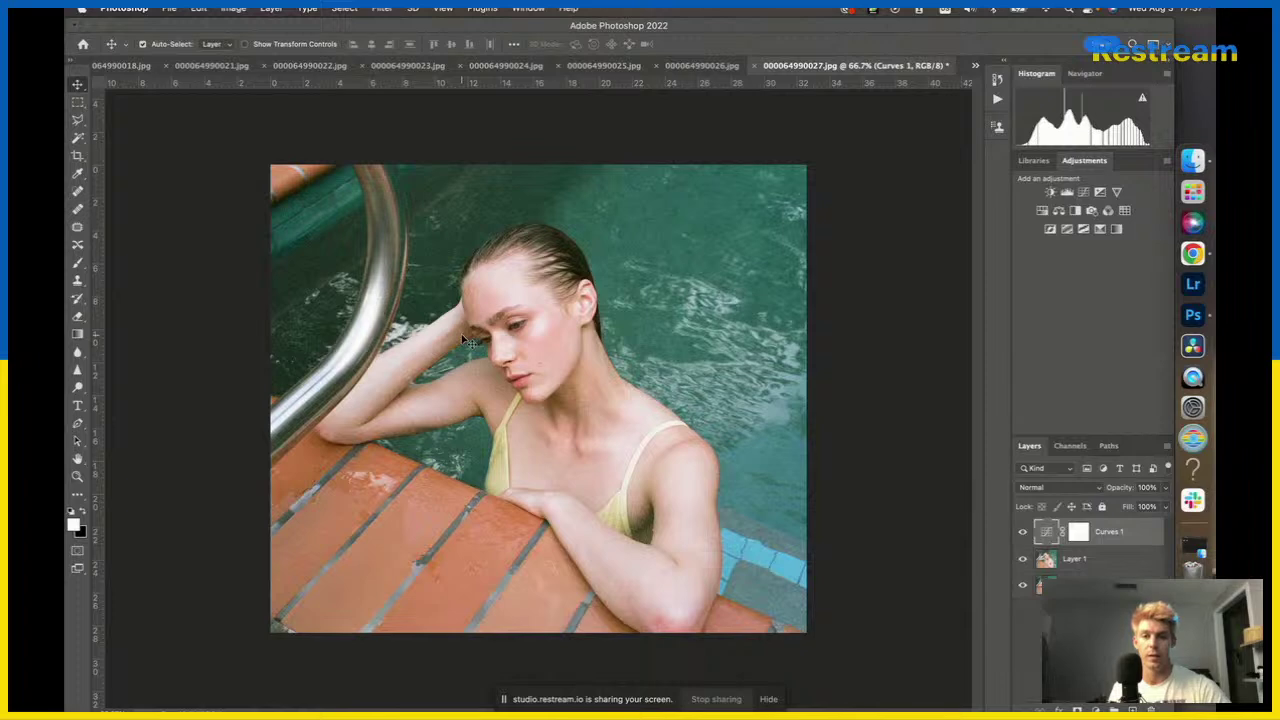
# Add a second Curves adjustment layer above Curves 1 and move the Blue channel's black point to input 12, output 0.
pyautogui.click(1090, 79)
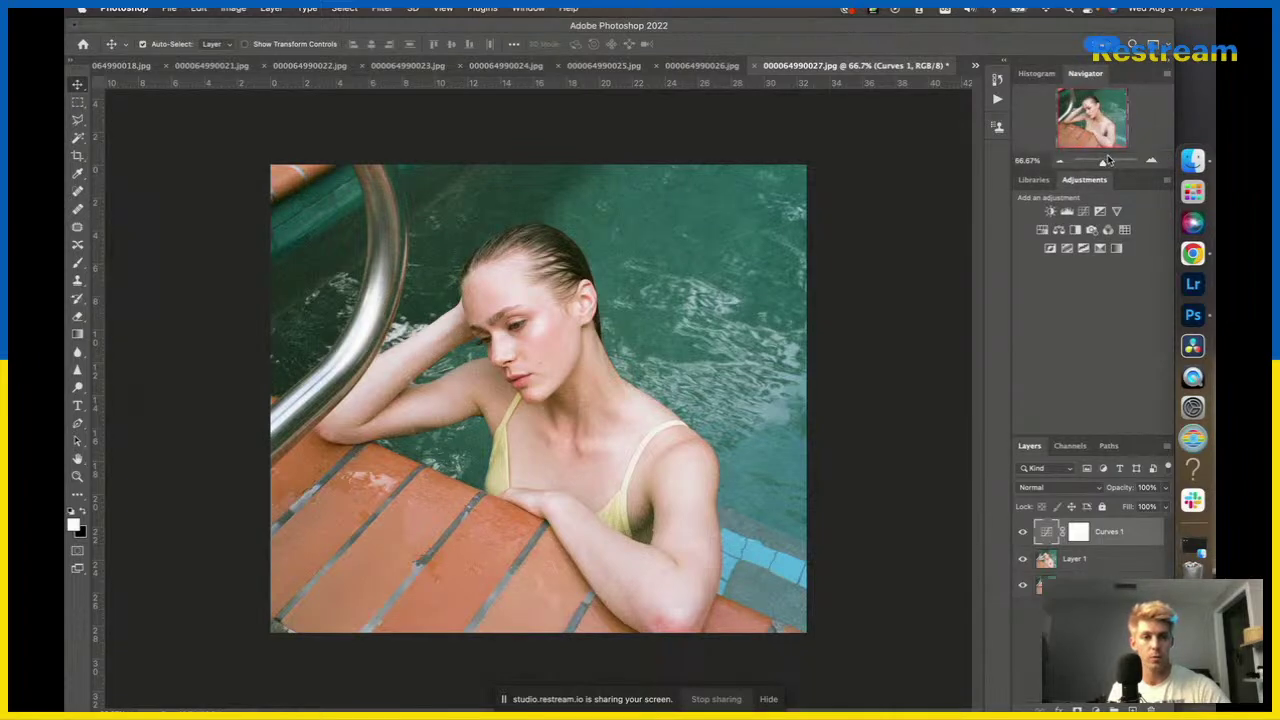
pyautogui.moveTo(1103, 165)
pyautogui.mouseDown()
pyautogui.moveTo(1090, 165)
pyautogui.moveTo(1101, 170)
pyautogui.mouseUp()
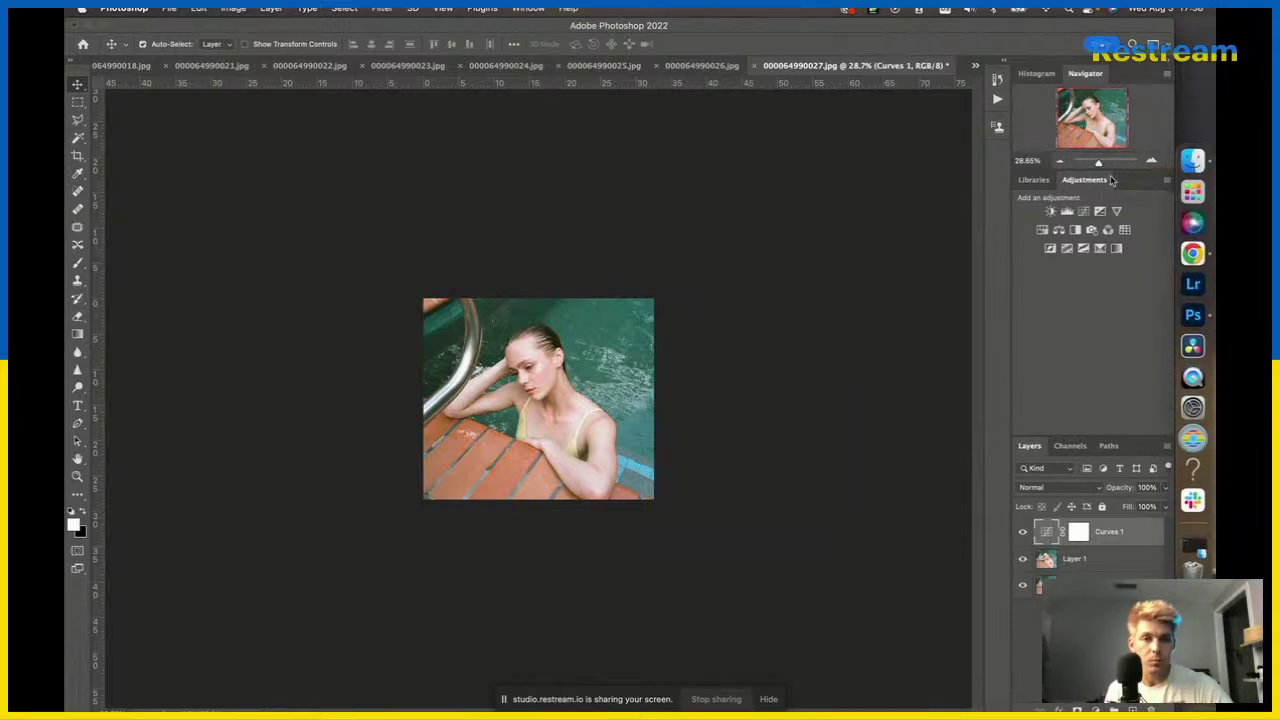
pyautogui.moveTo(1098, 163); pyautogui.dragTo(1104, 170)
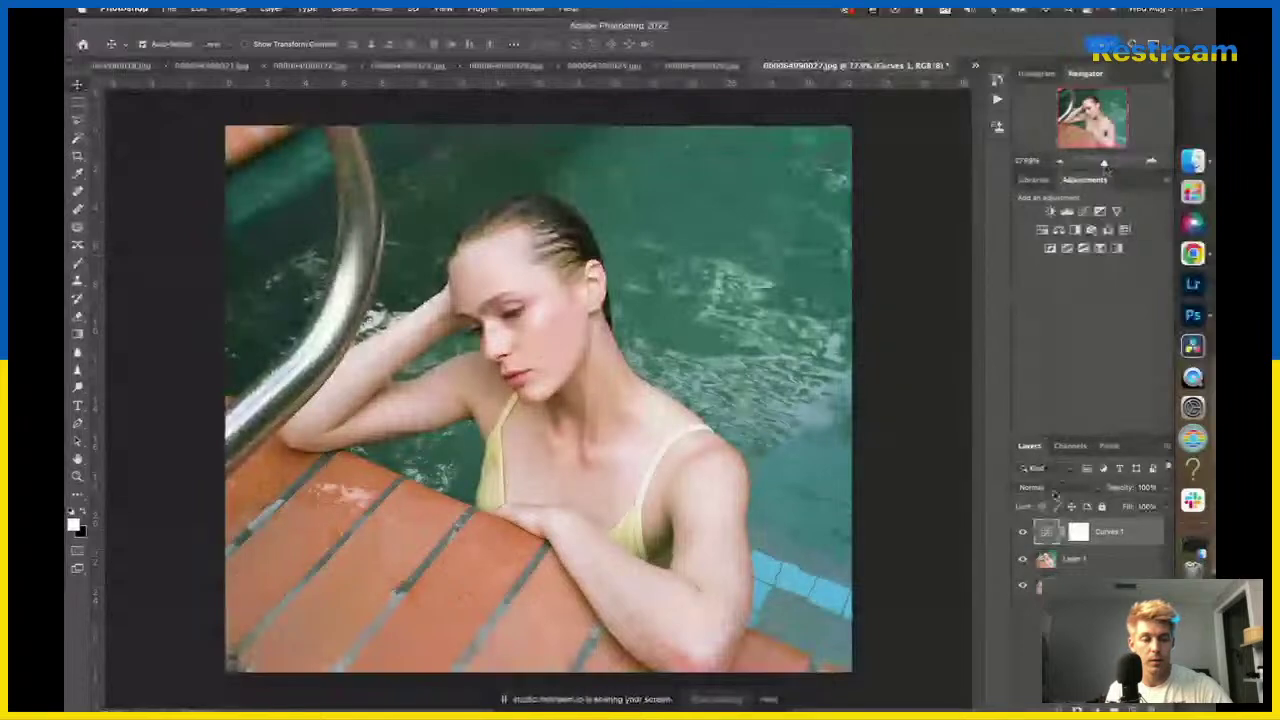
pyautogui.click(1085, 213)
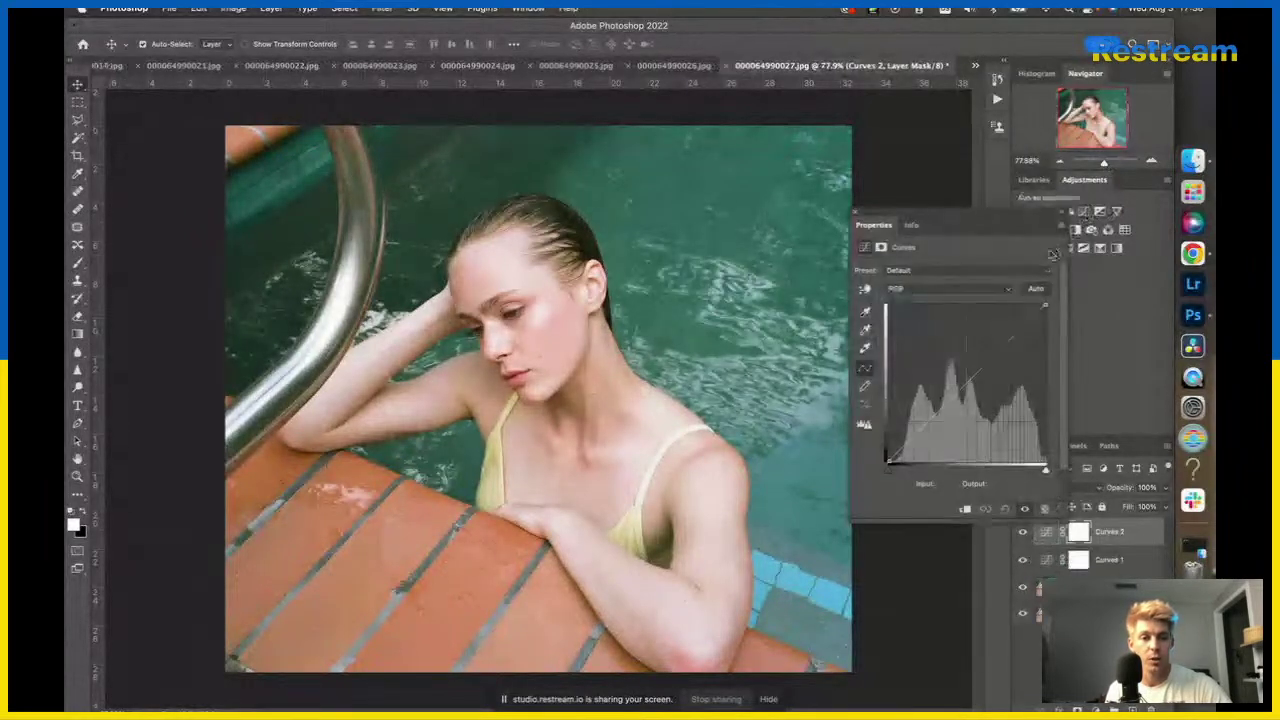
pyautogui.click(937, 291)
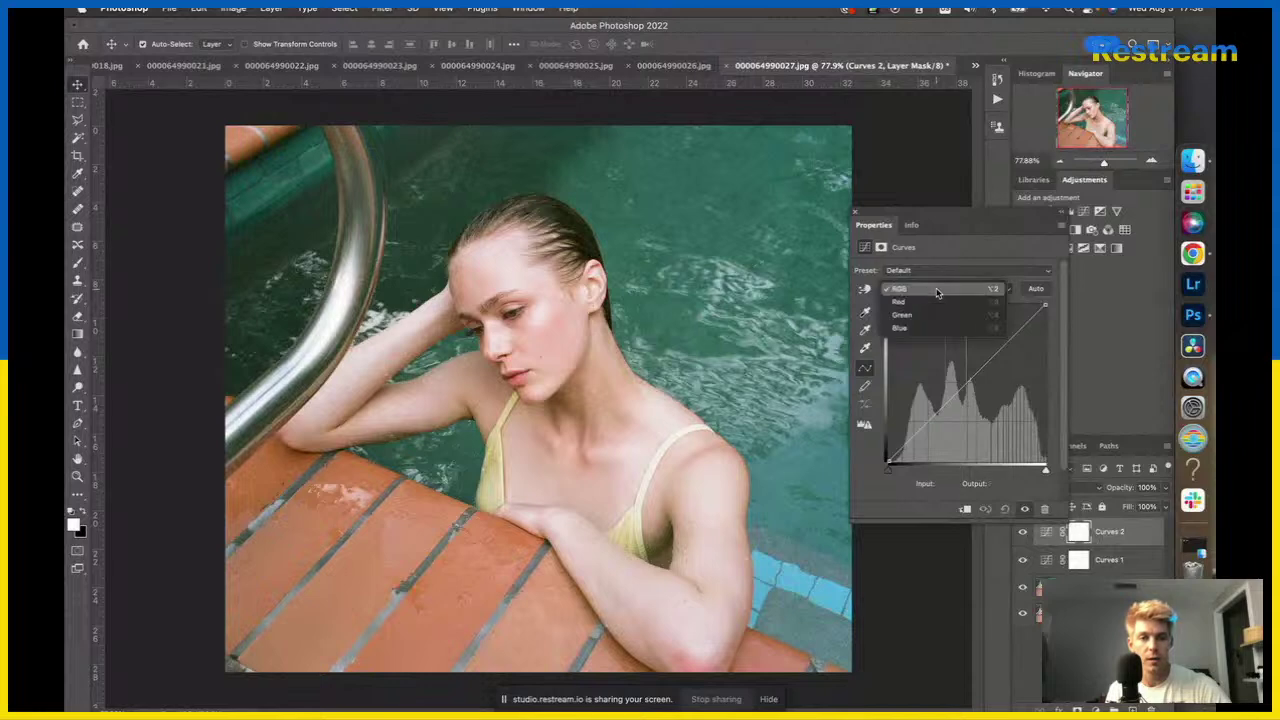
pyautogui.click(902, 328)
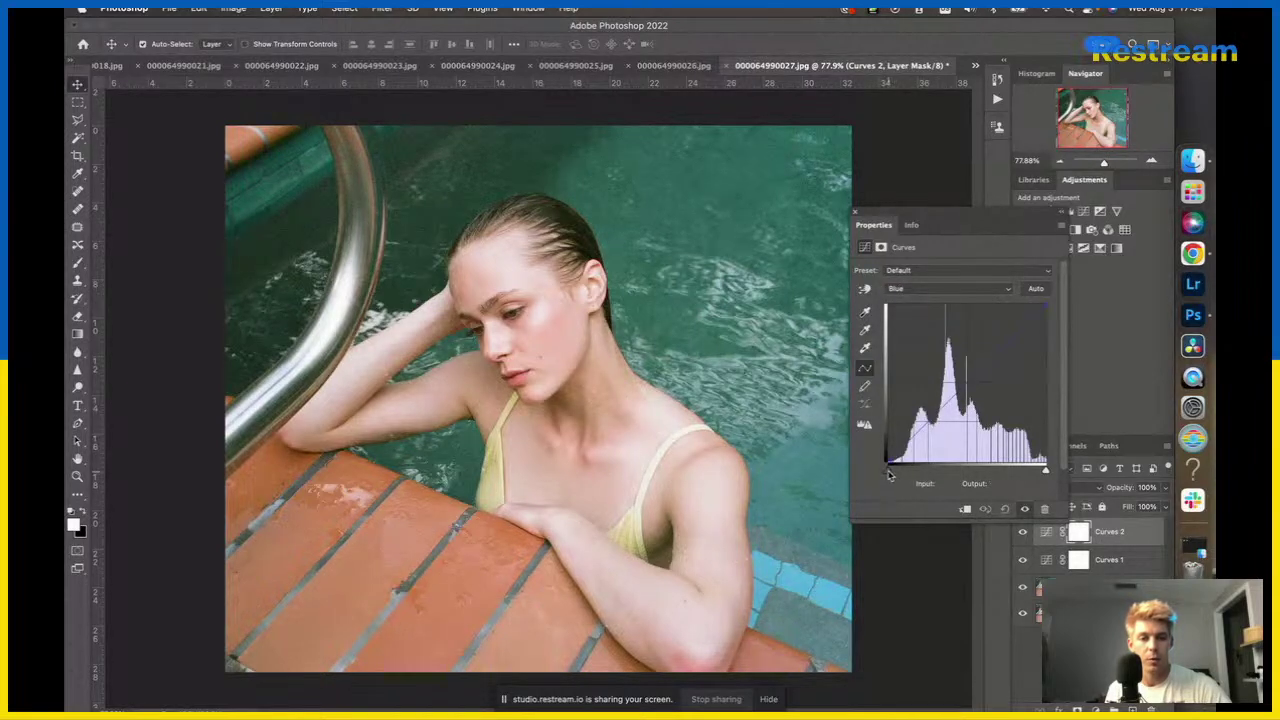
pyautogui.moveTo(888, 474)
pyautogui.mouseDown()
pyautogui.moveTo(947, 474)
pyautogui.moveTo(885, 476)
pyautogui.moveTo(896, 474)
pyautogui.mouseUp()
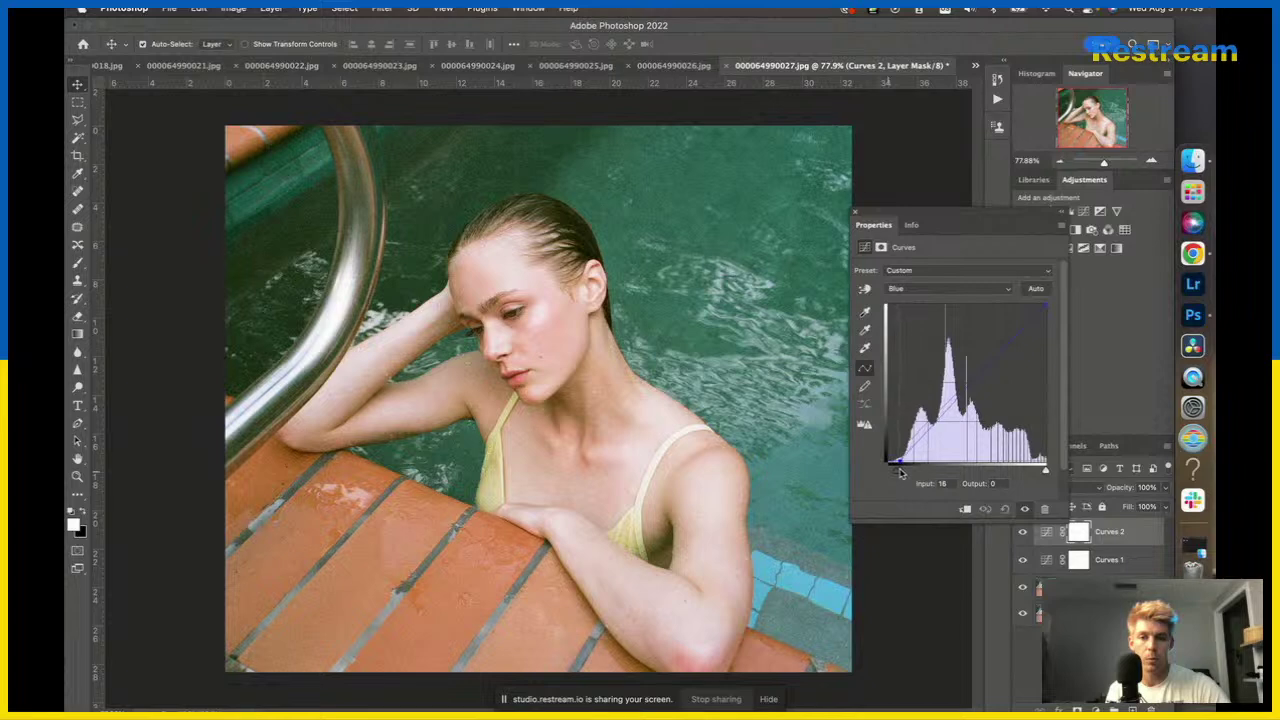
pyautogui.moveTo(899, 475); pyautogui.dragTo(897, 476)
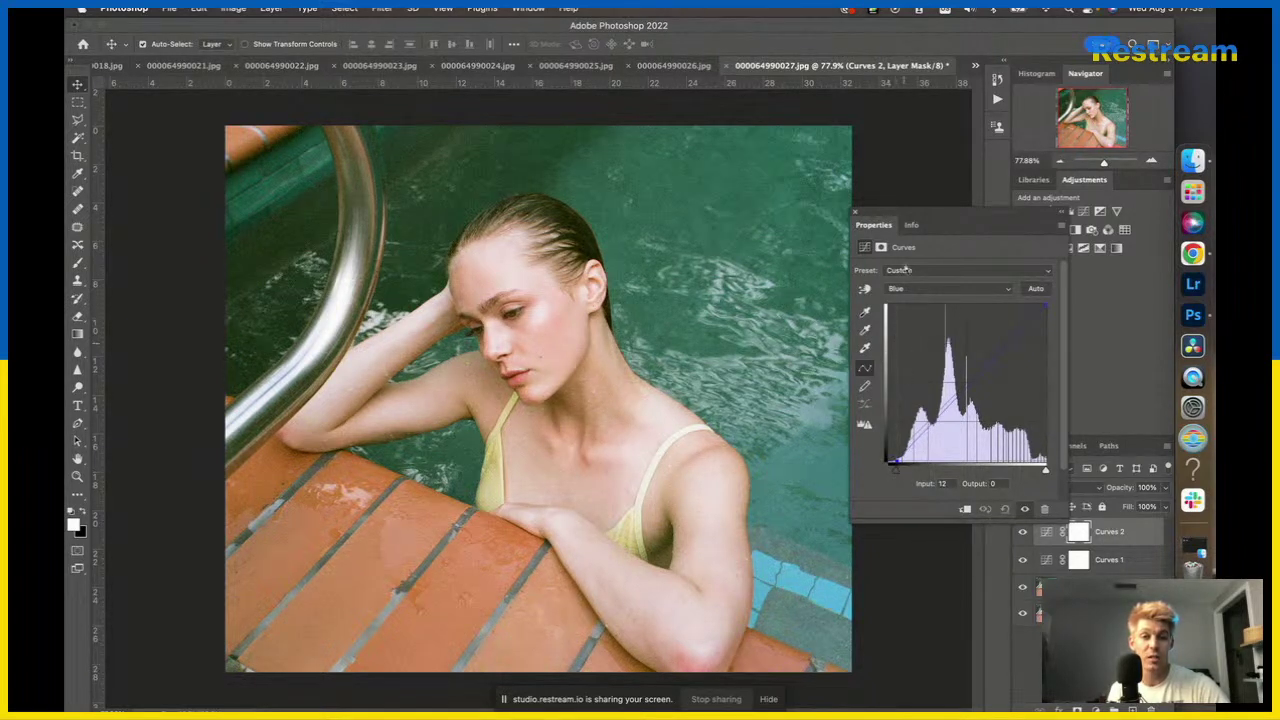
pyautogui.click(855, 216)
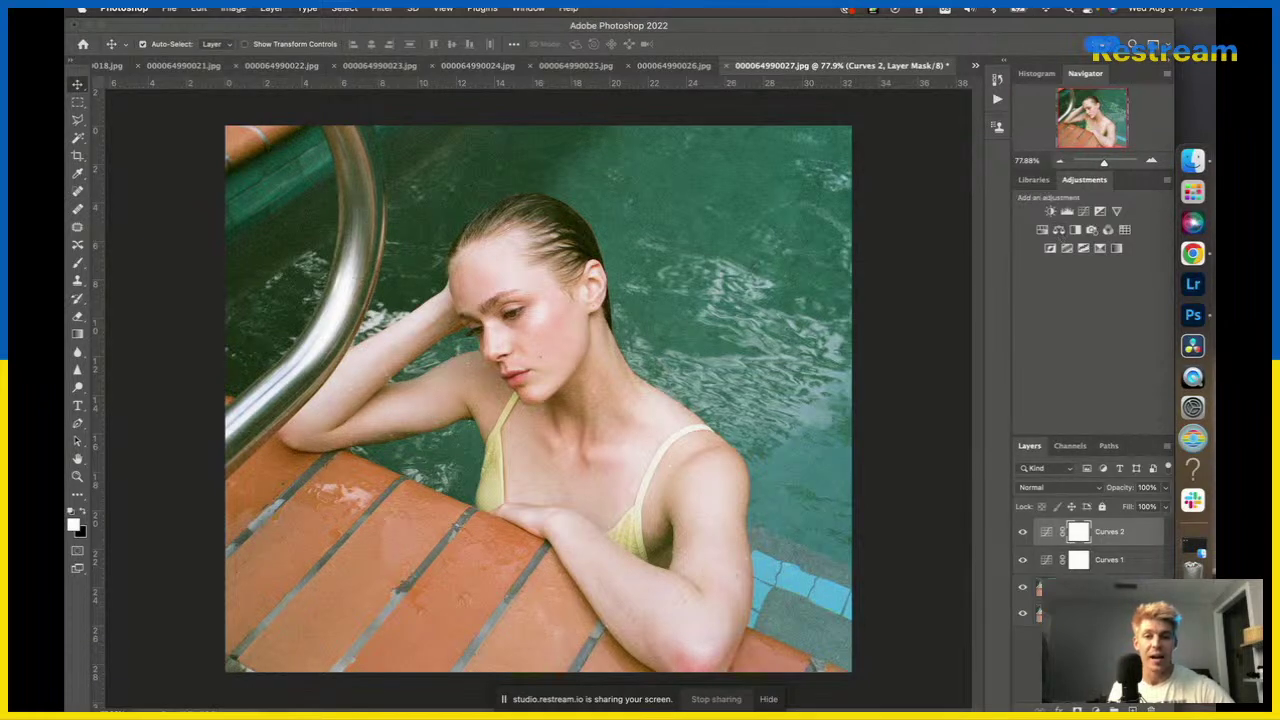
# Add a Color Balance adjustment layer and apply the inverted merged RGB image to its mask twice, using Multiply blending at 100% opacity.
pyautogui.click(1059, 231)
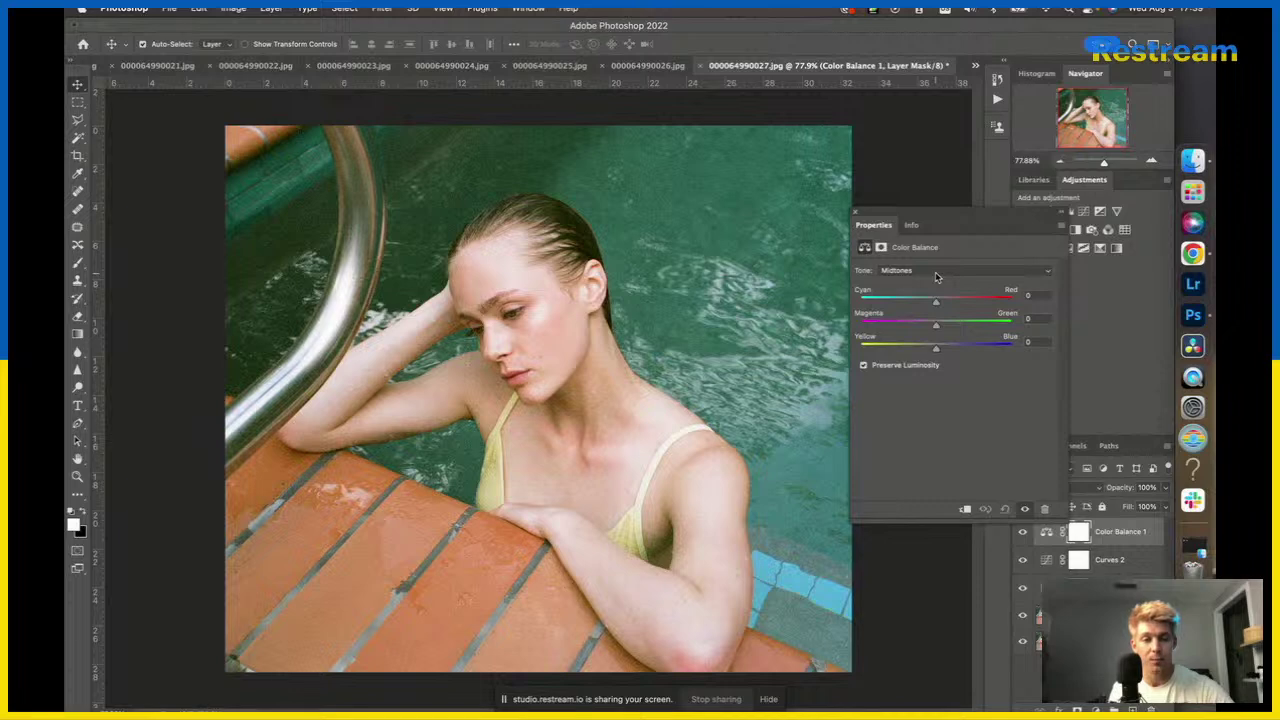
pyautogui.click(233, 8)
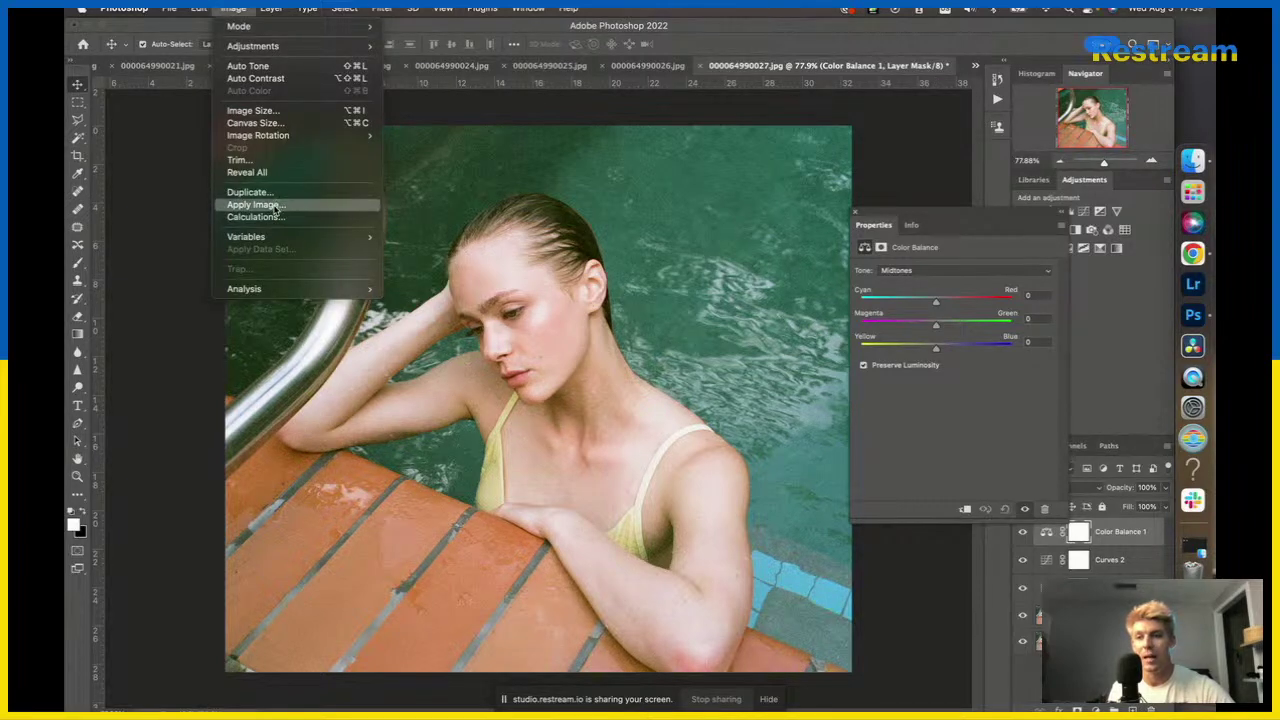
pyautogui.click(276, 207)
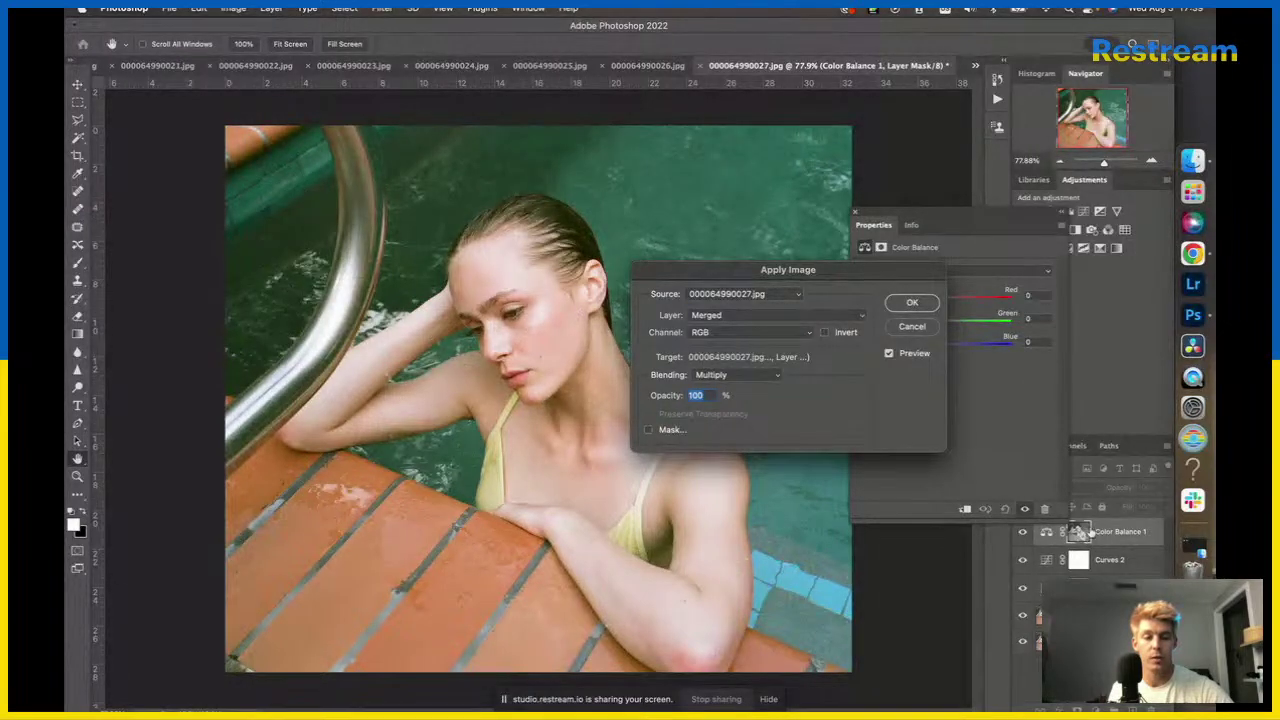
pyautogui.click(824, 332)
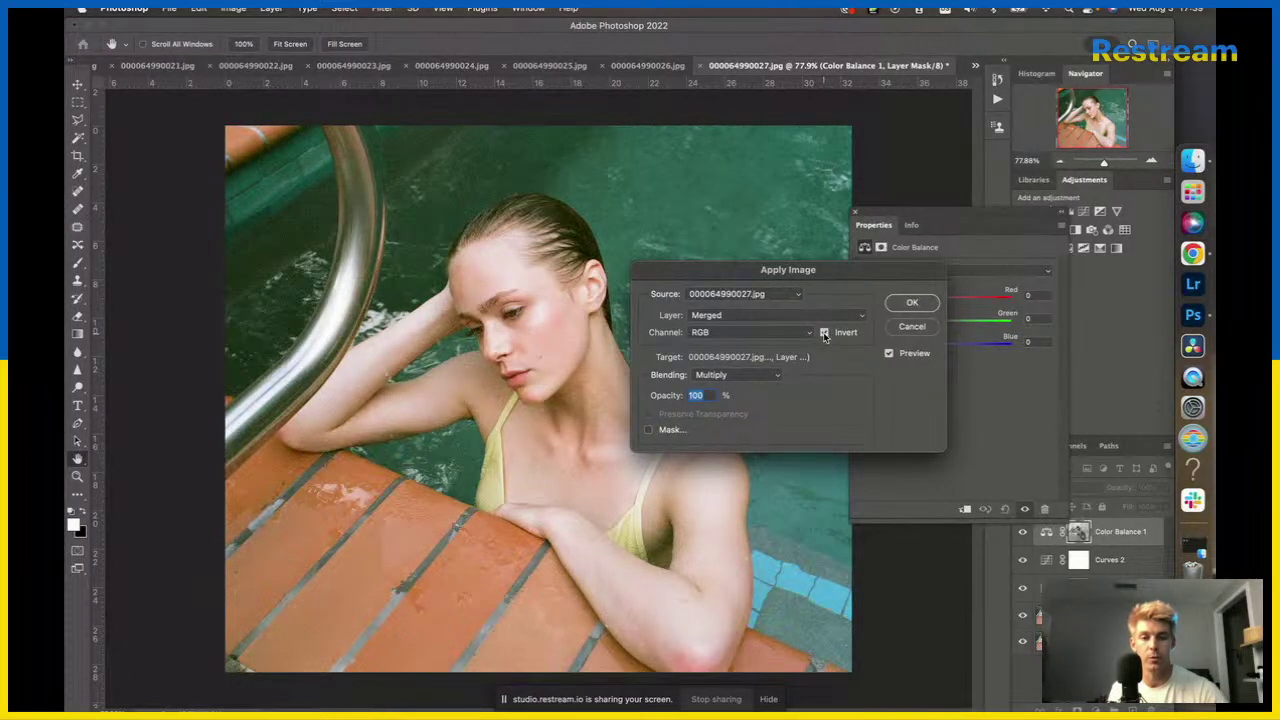
pyautogui.press('Escape')
pyautogui.click(233, 8)
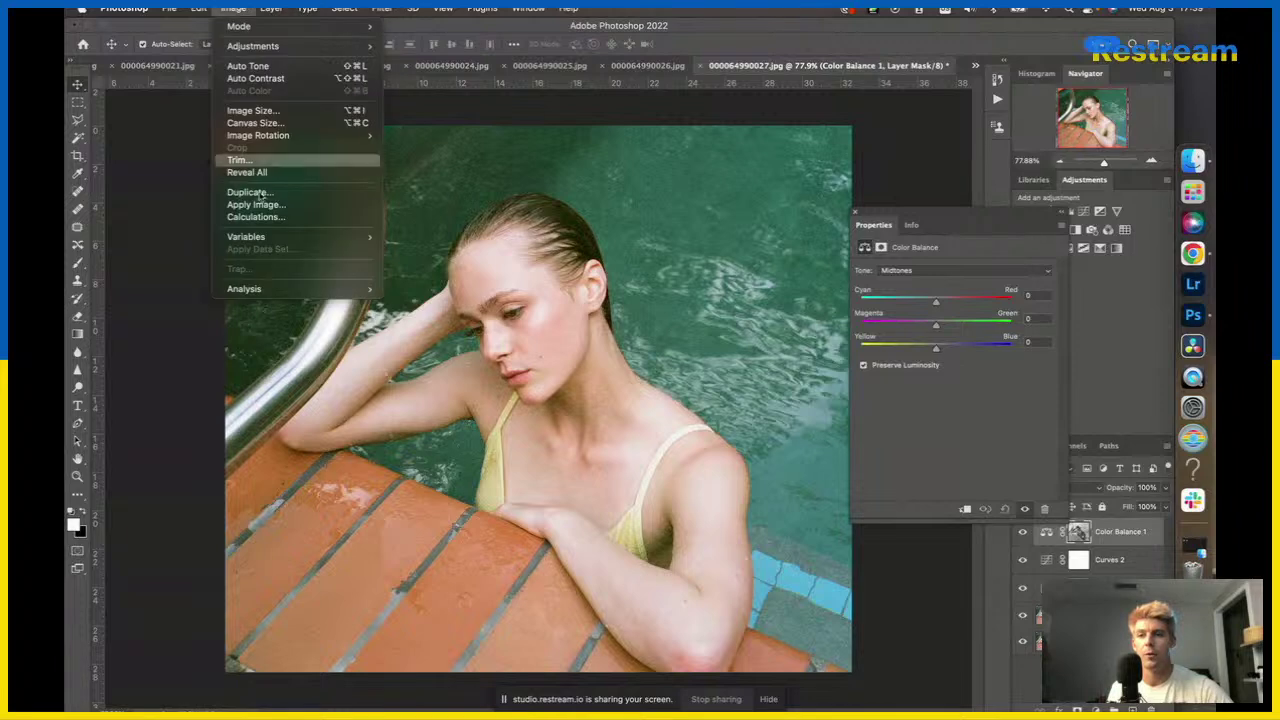
pyautogui.click(268, 205)
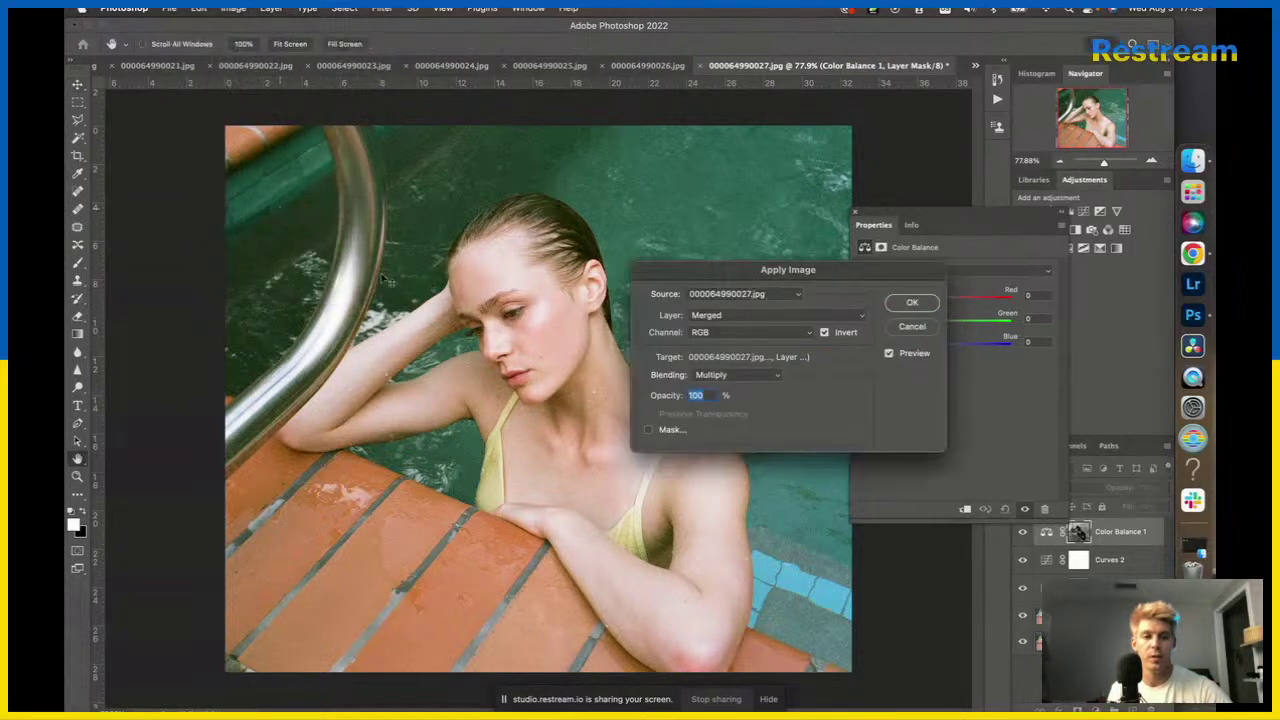
pyautogui.press('Escape')
# Set the Color Balance midtones to Cyan–Red +11 and Yellow–Blue -11, inspecting the layer's mask during the adjustment.
pyautogui.moveTo(935, 355)
pyautogui.mouseDown()
pyautogui.moveTo(861, 354)
pyautogui.moveTo(922, 355)
pyautogui.mouseUp()
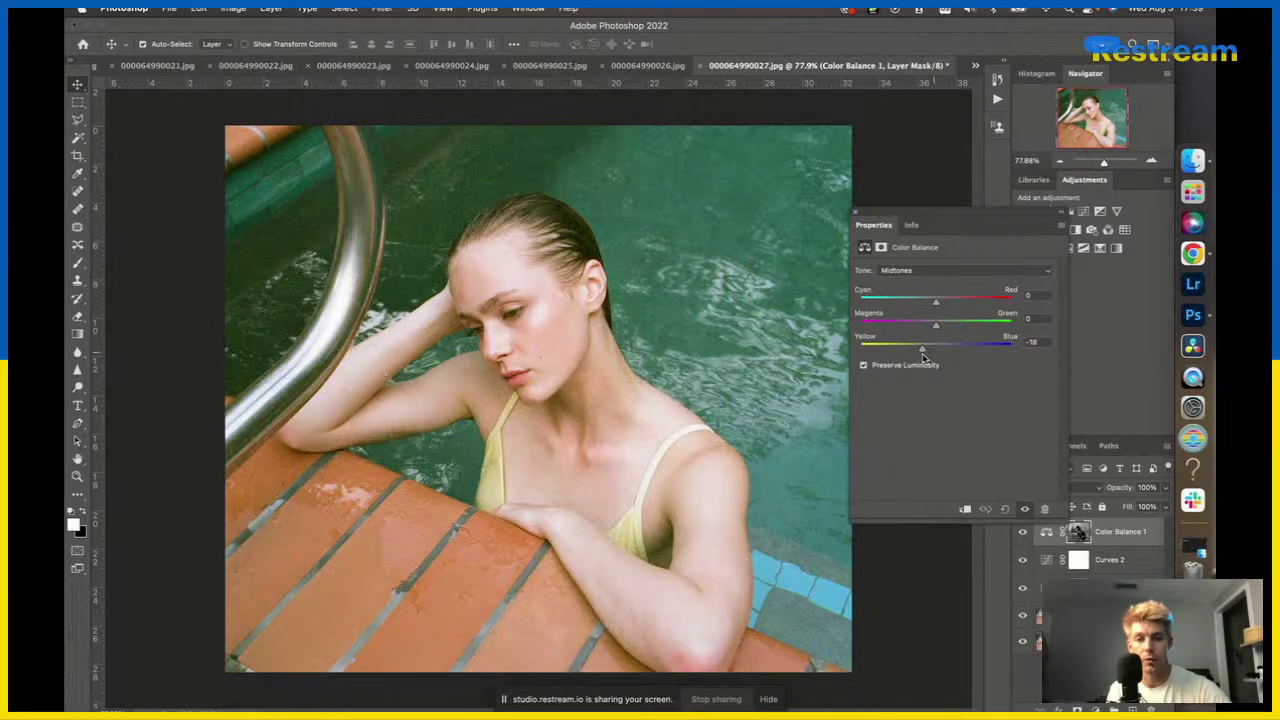
pyautogui.moveTo(935, 306); pyautogui.dragTo(942, 306)
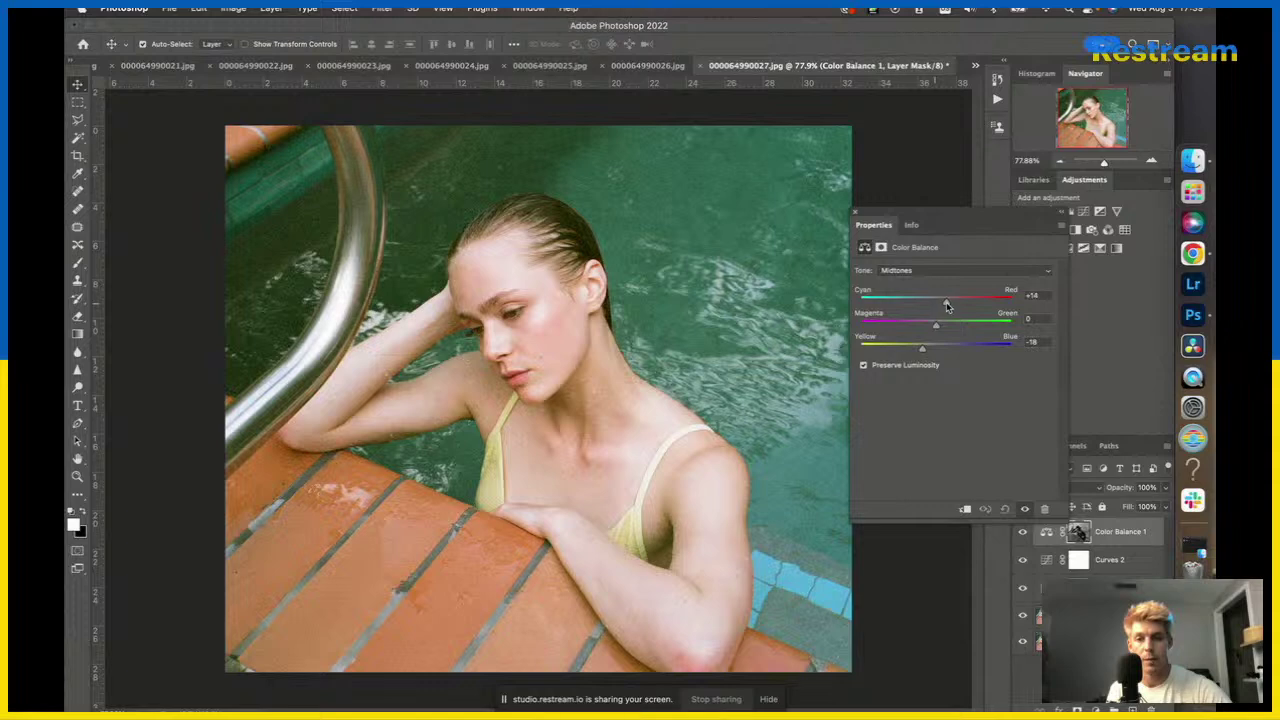
pyautogui.moveTo(949, 307)
pyautogui.mouseDown()
pyautogui.moveTo(994, 312)
pyautogui.moveTo(945, 312)
pyautogui.mouseUp()
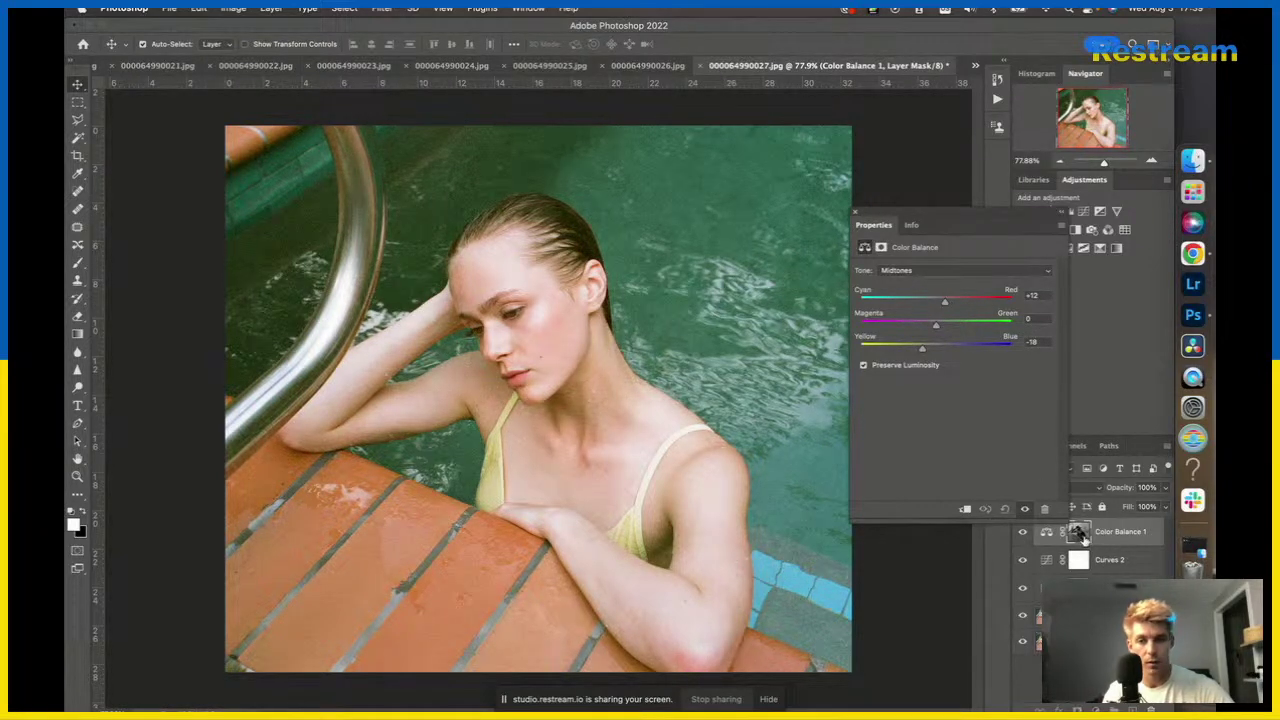
pyautogui.keyDown('alt'); pyautogui.click(1079, 533); pyautogui.keyUp('alt')
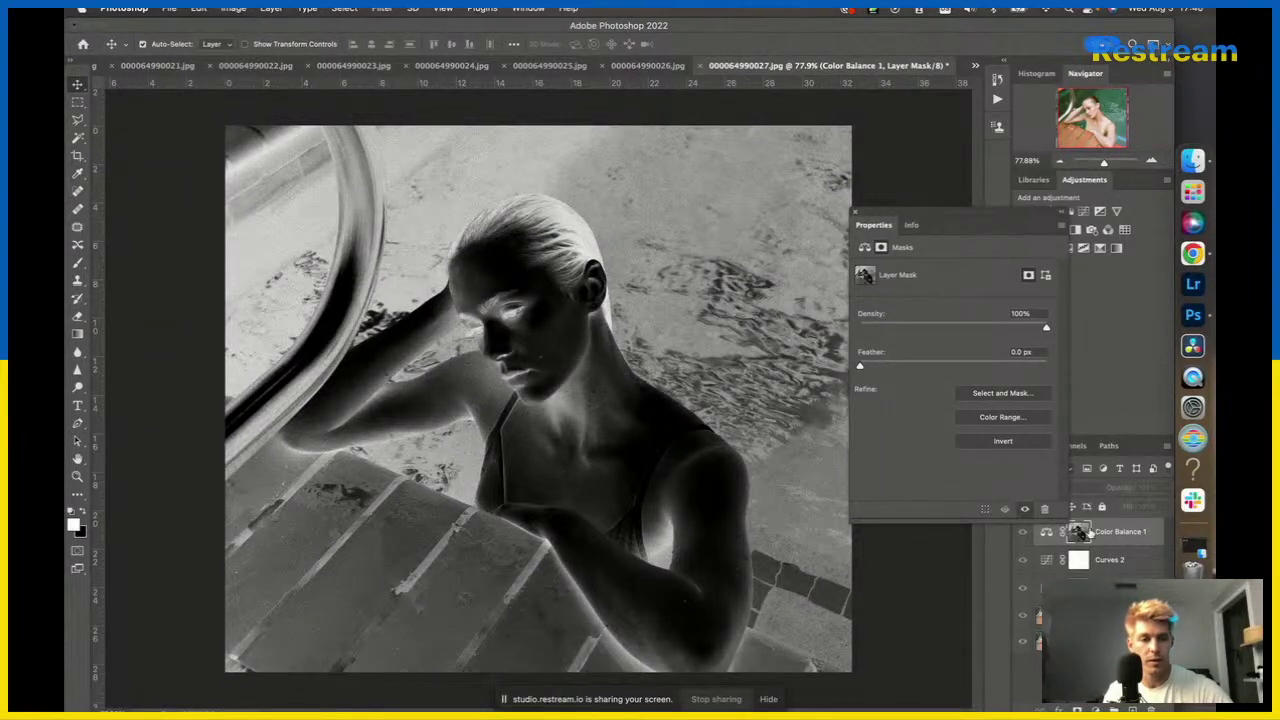
pyautogui.keyDown('alt'); pyautogui.click(1080, 533); pyautogui.keyUp('alt')
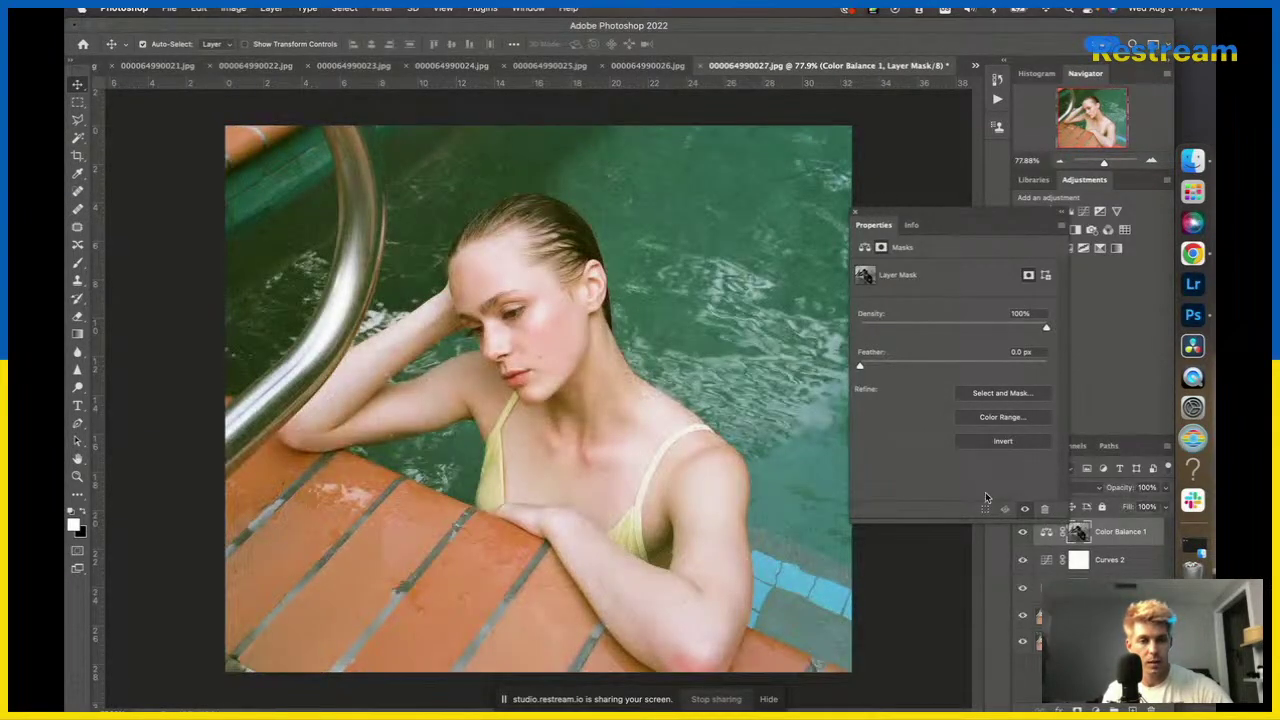
pyautogui.click(1046, 535)
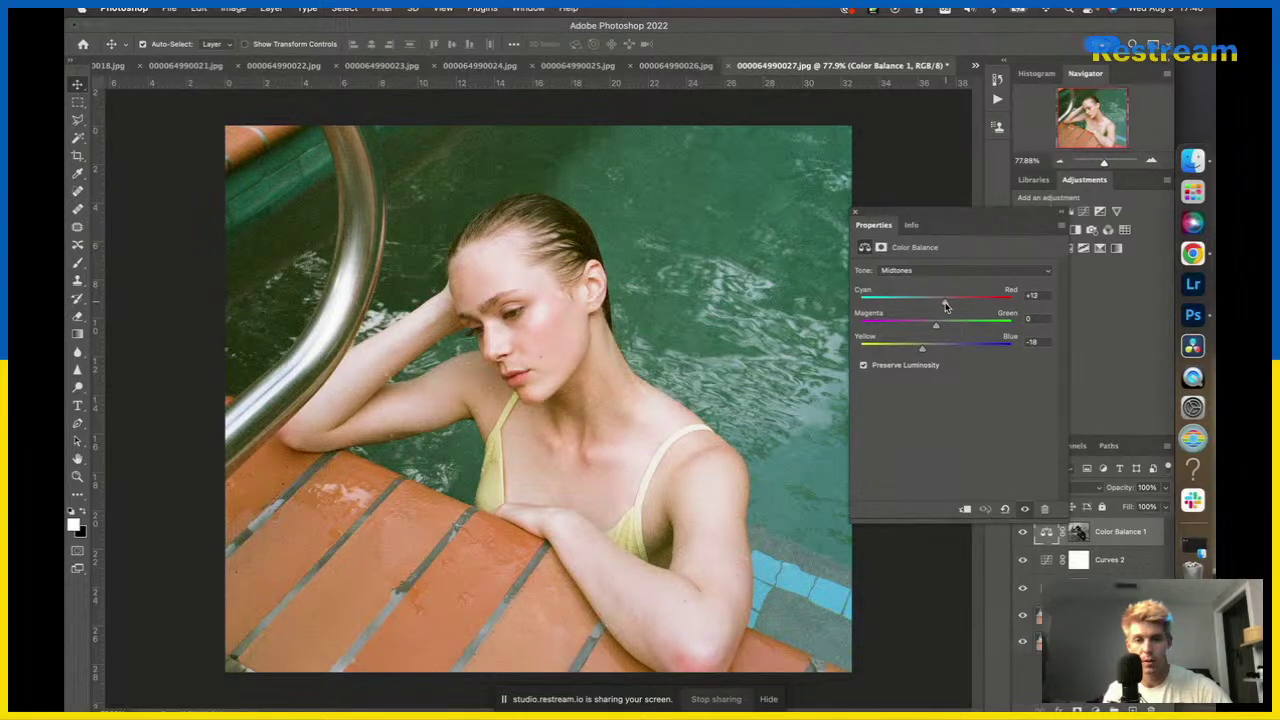
pyautogui.moveTo(923, 348)
pyautogui.mouseDown()
pyautogui.moveTo(909, 352)
pyautogui.moveTo(928, 354)
pyautogui.mouseUp()
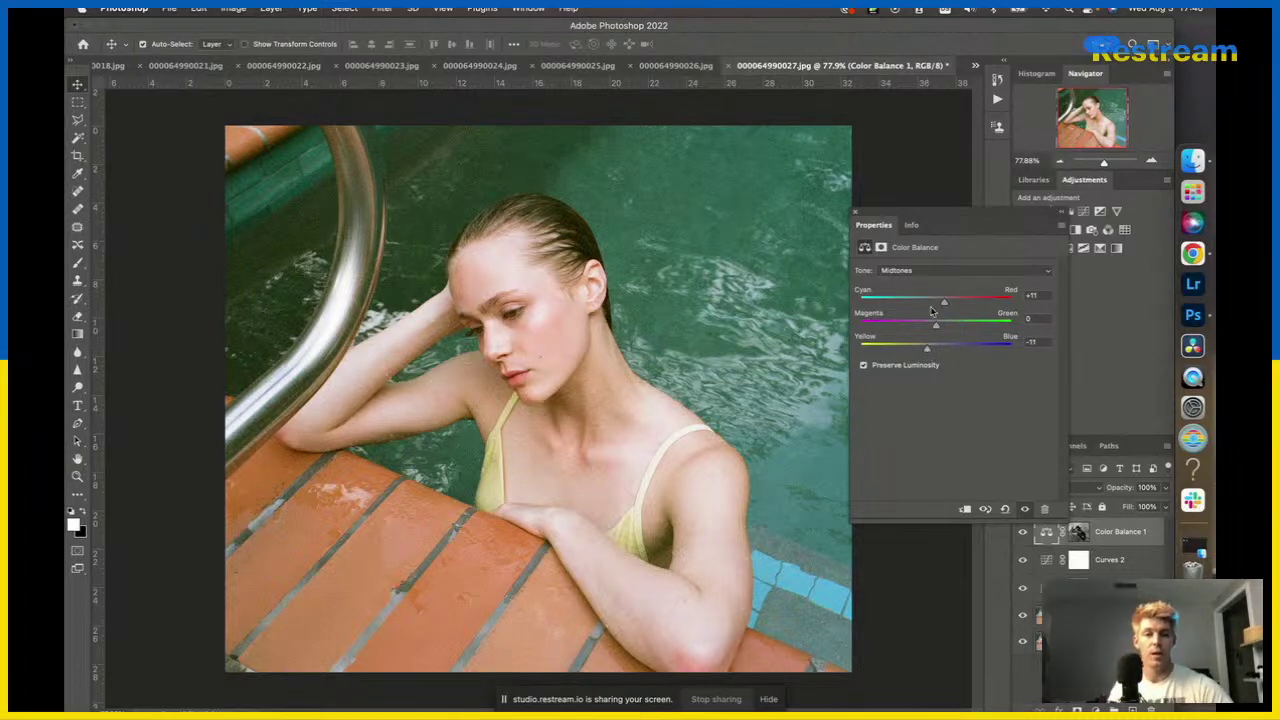
pyautogui.click(866, 215)
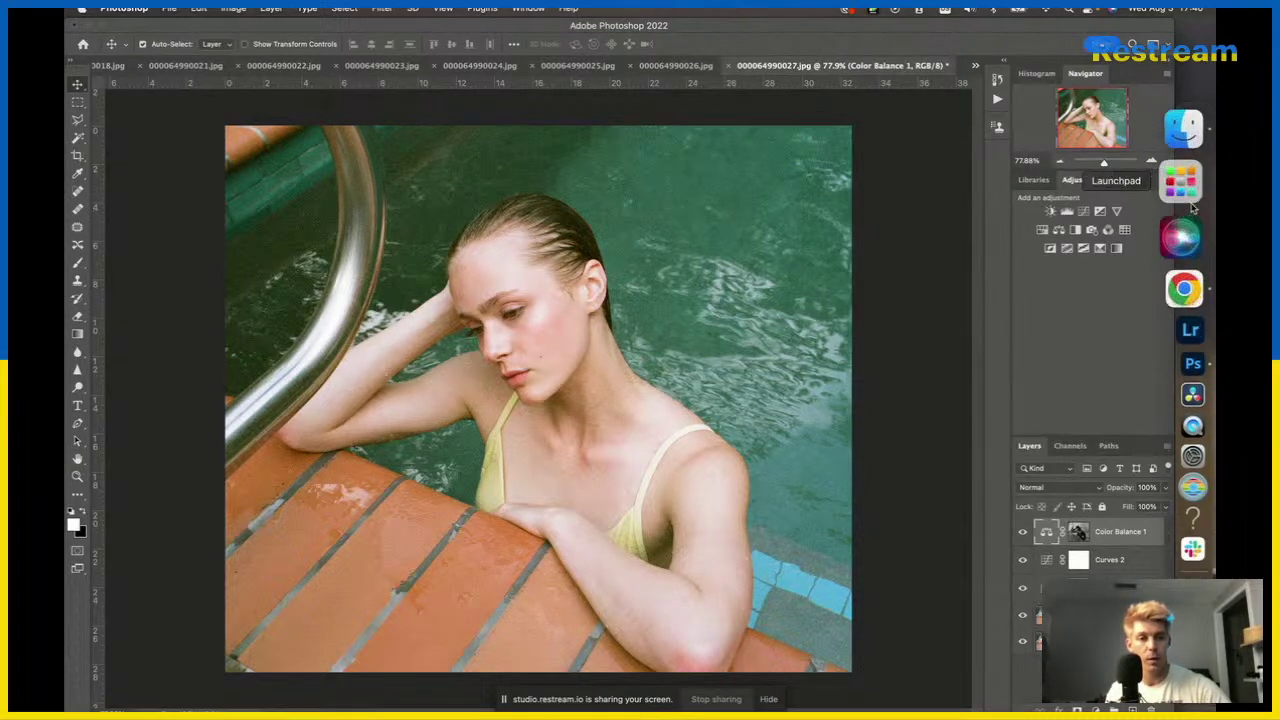
# Add a Vibrance adjustment layer with Saturation +16, then reselect the Color Balance 1 layer and display the histogram.
pyautogui.click(1117, 213)
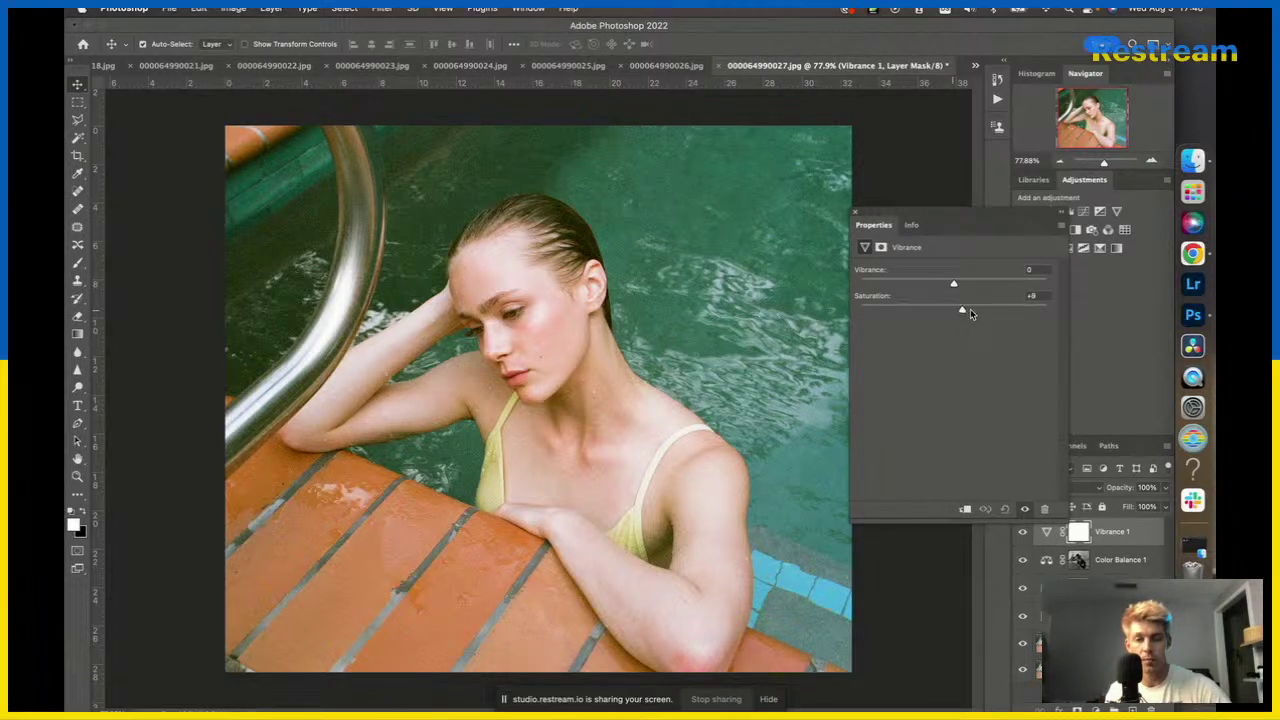
pyautogui.moveTo(969, 313); pyautogui.dragTo(968, 316)
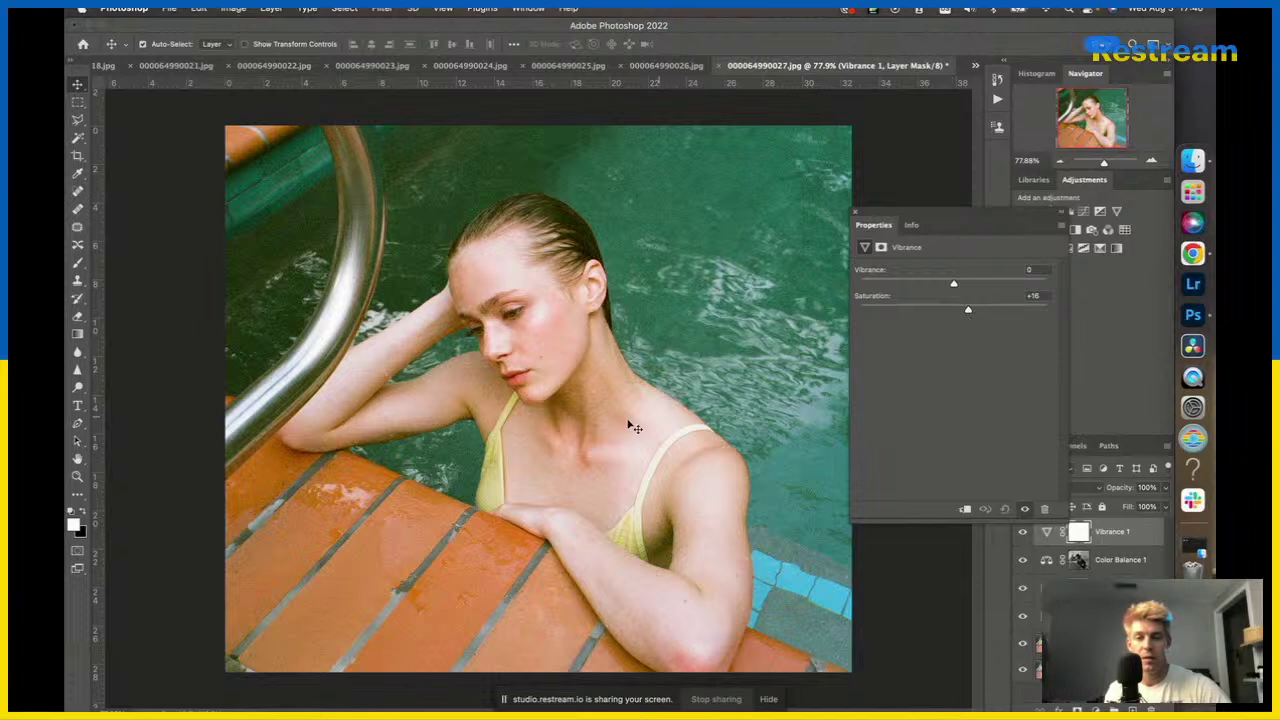
pyautogui.hotkey('alt', '[')
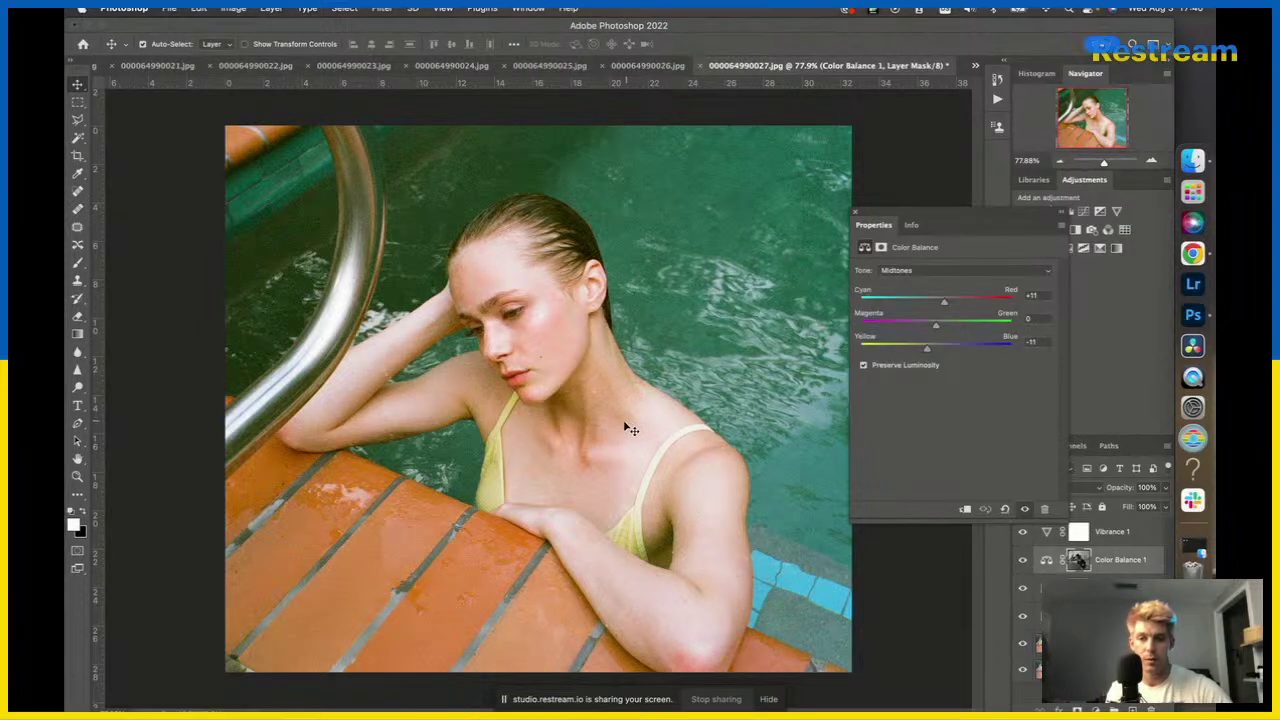
pyautogui.hotkey('alt', '[')
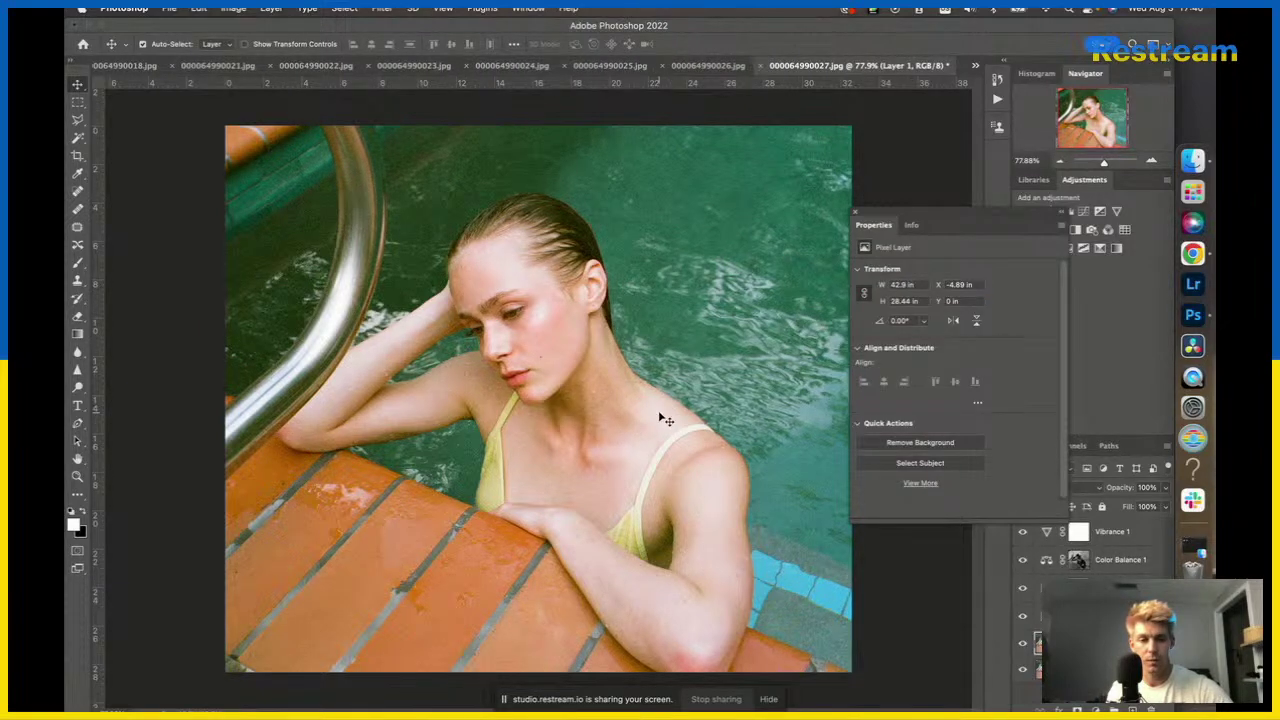
pyautogui.click(856, 212)
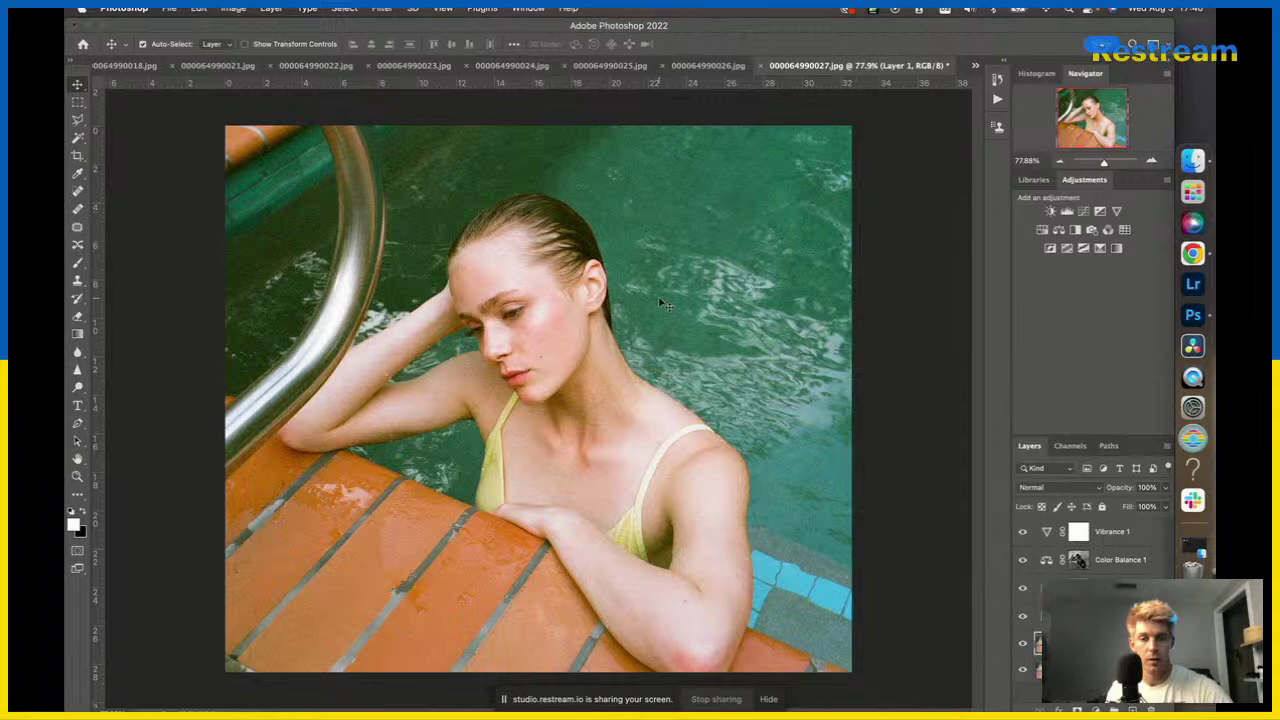
pyautogui.hotkey('alt', ']')
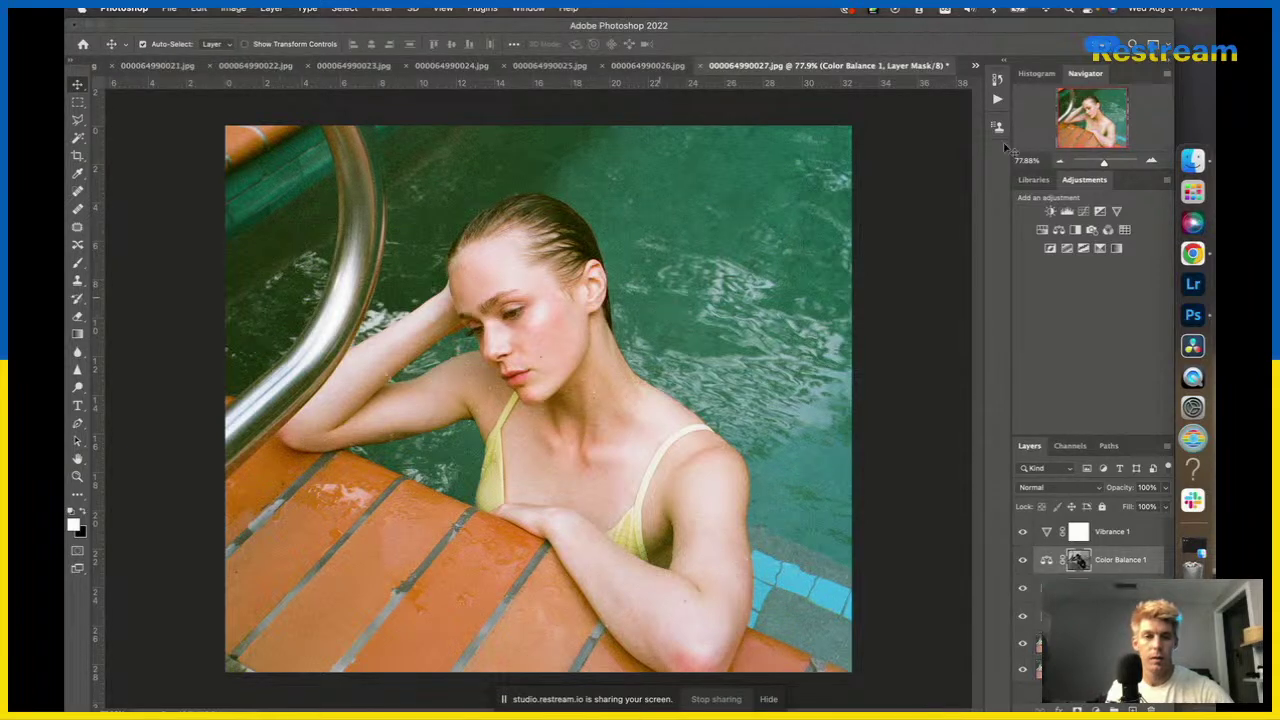
pyautogui.click(1036, 73)
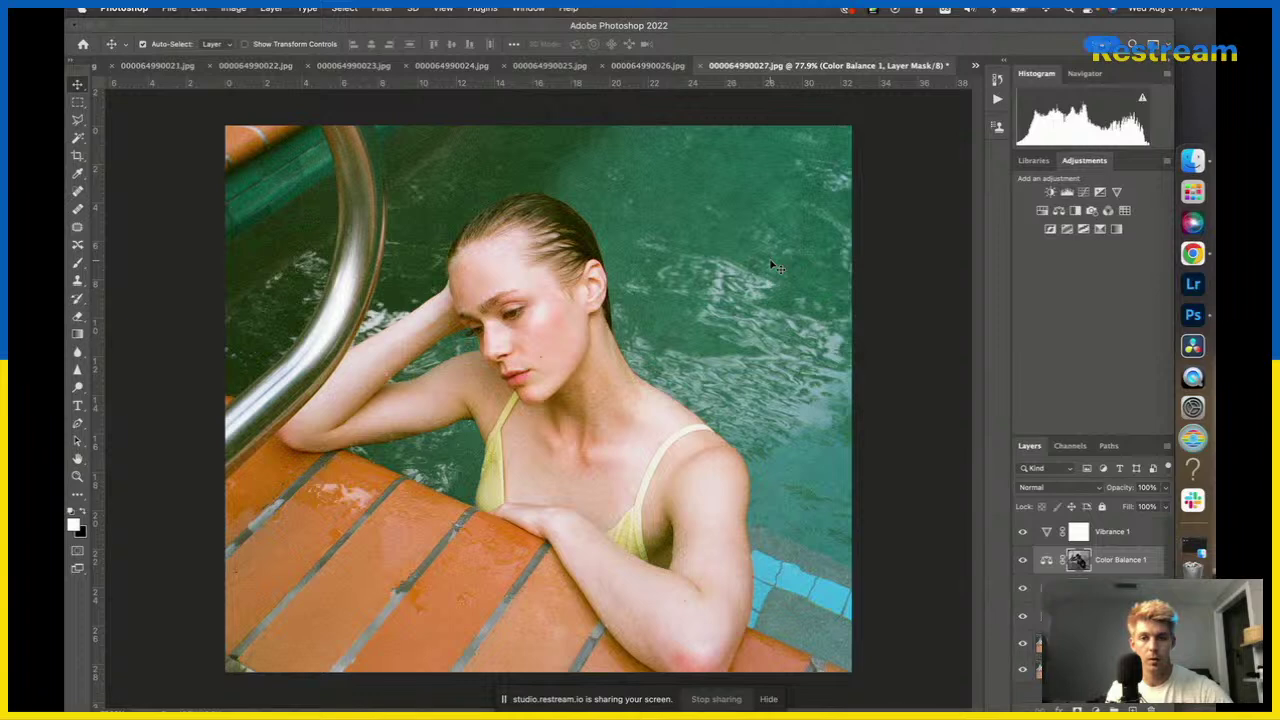
# Display the Navigator and raise the shadow point on the Curves 1 layer's RGB curve to input 70, output 57.
pyautogui.click(1082, 74)
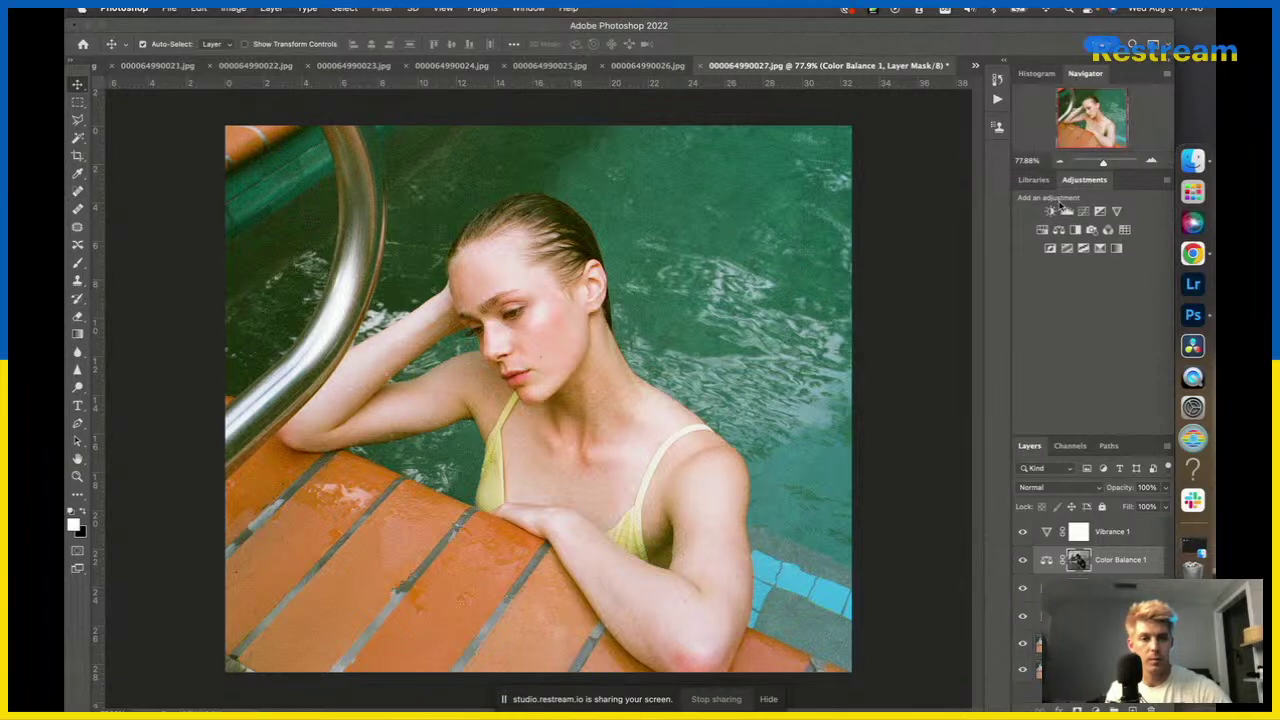
pyautogui.moveTo(1103, 167); pyautogui.dragTo(1102, 164)
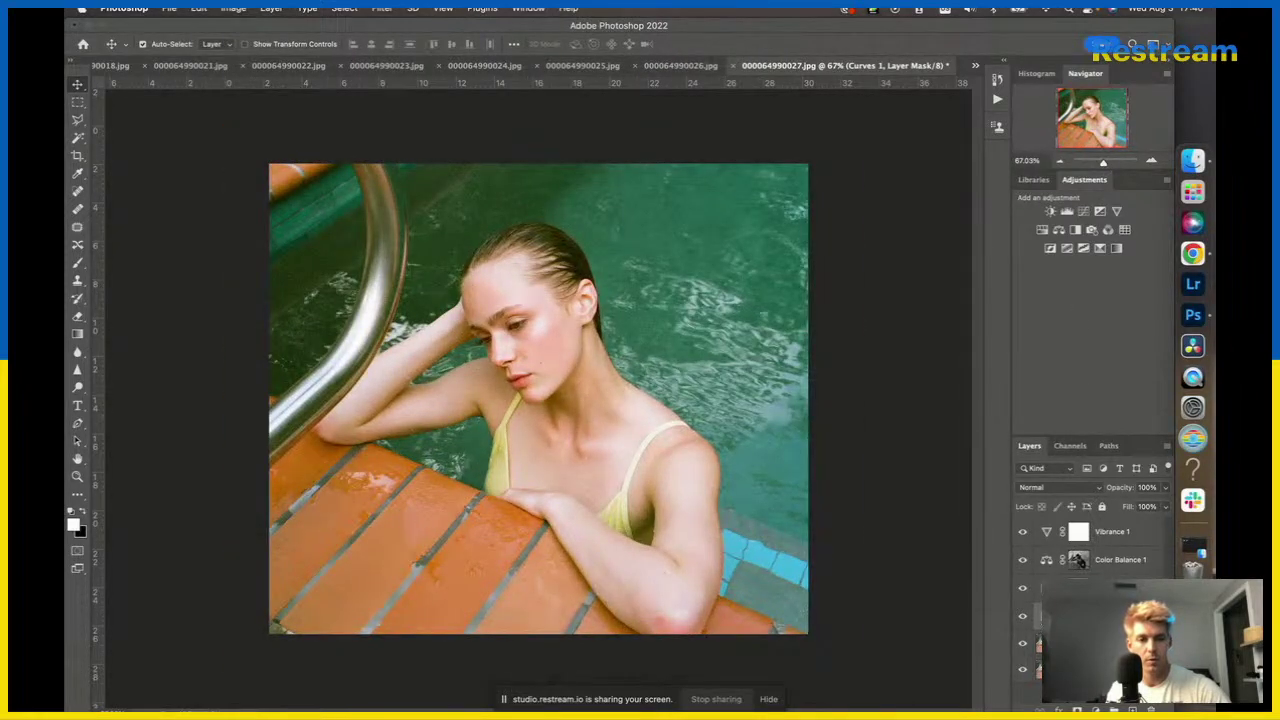
pyautogui.doubleClick(1047, 616)
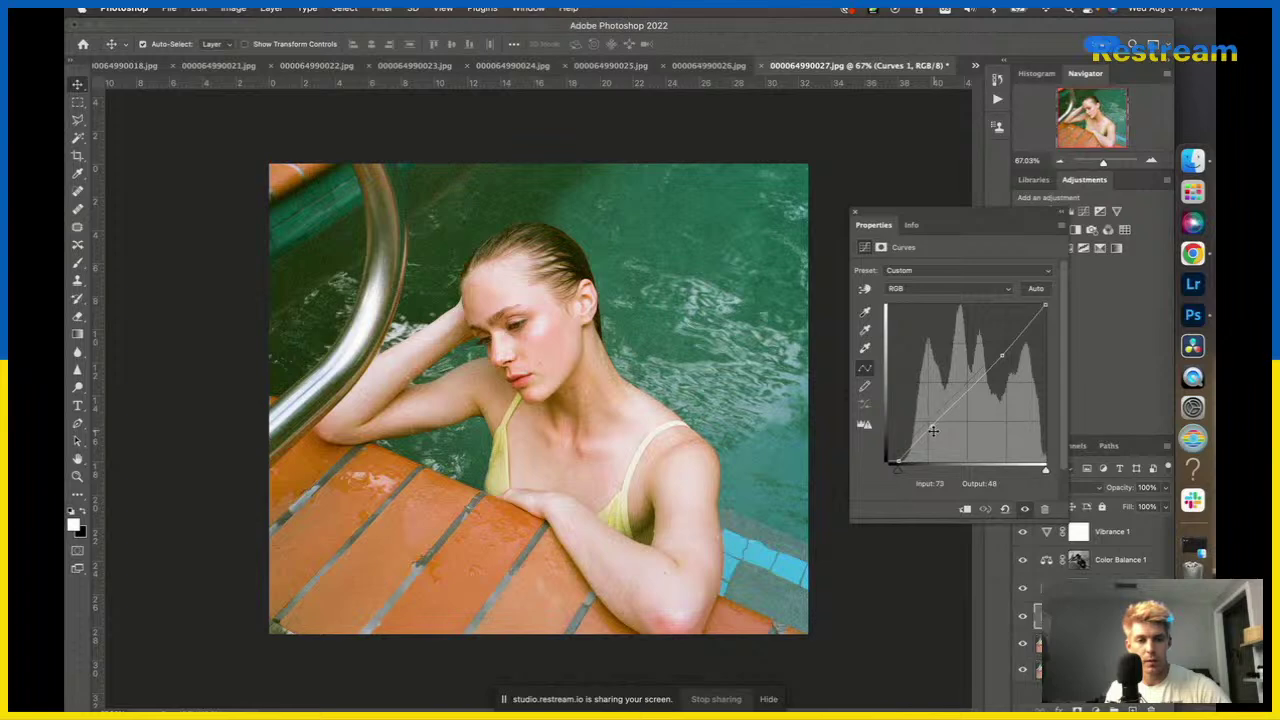
pyautogui.moveTo(932, 430); pyautogui.dragTo(930, 422)
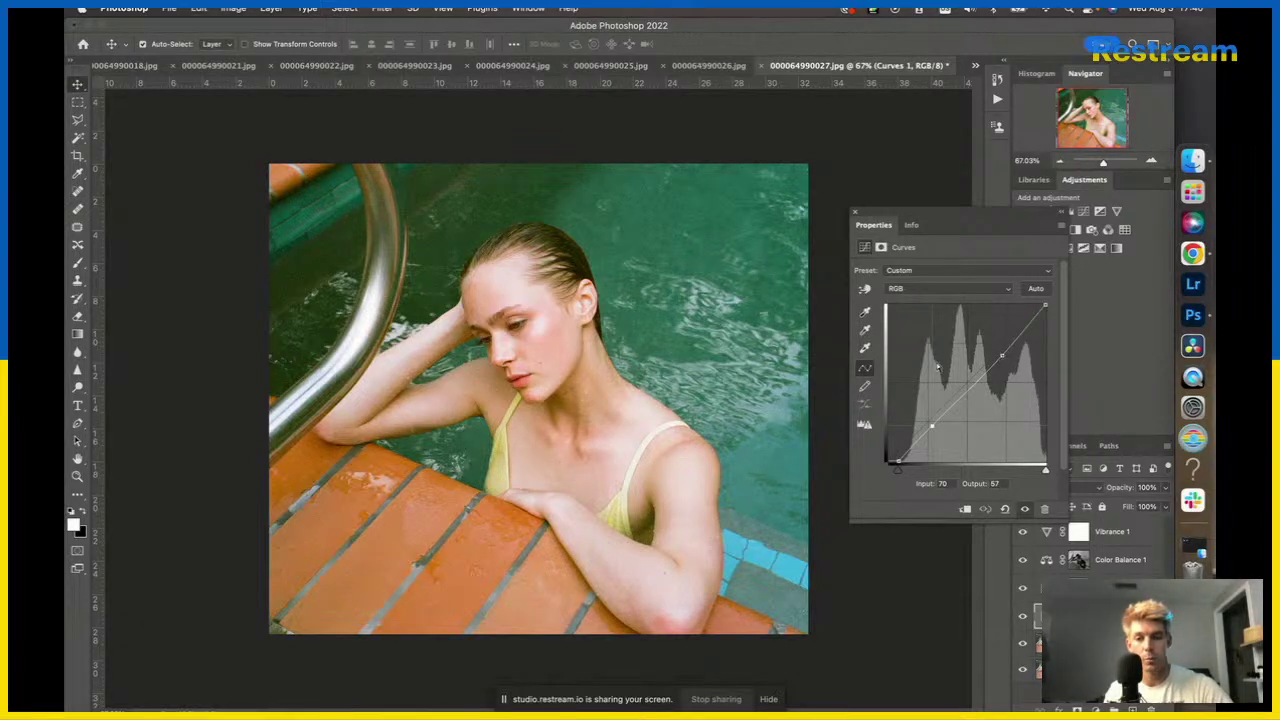
pyautogui.click(718, 308)
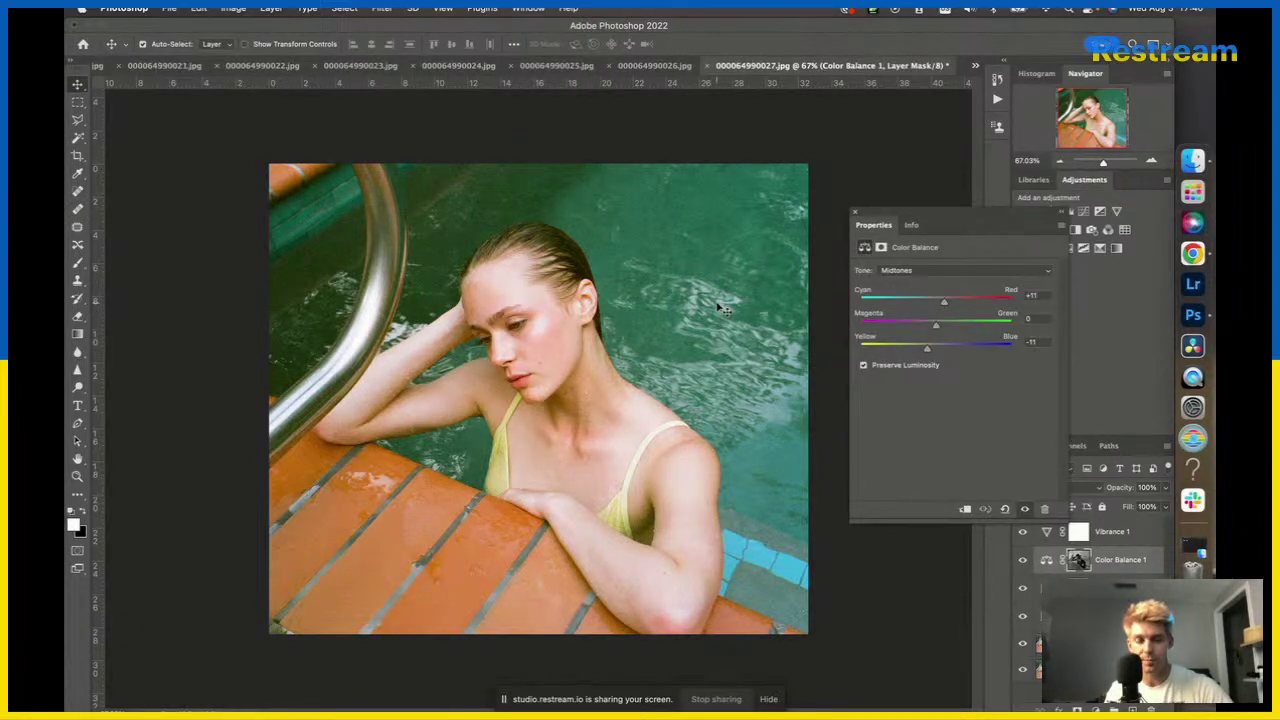
pyautogui.click(884, 193)
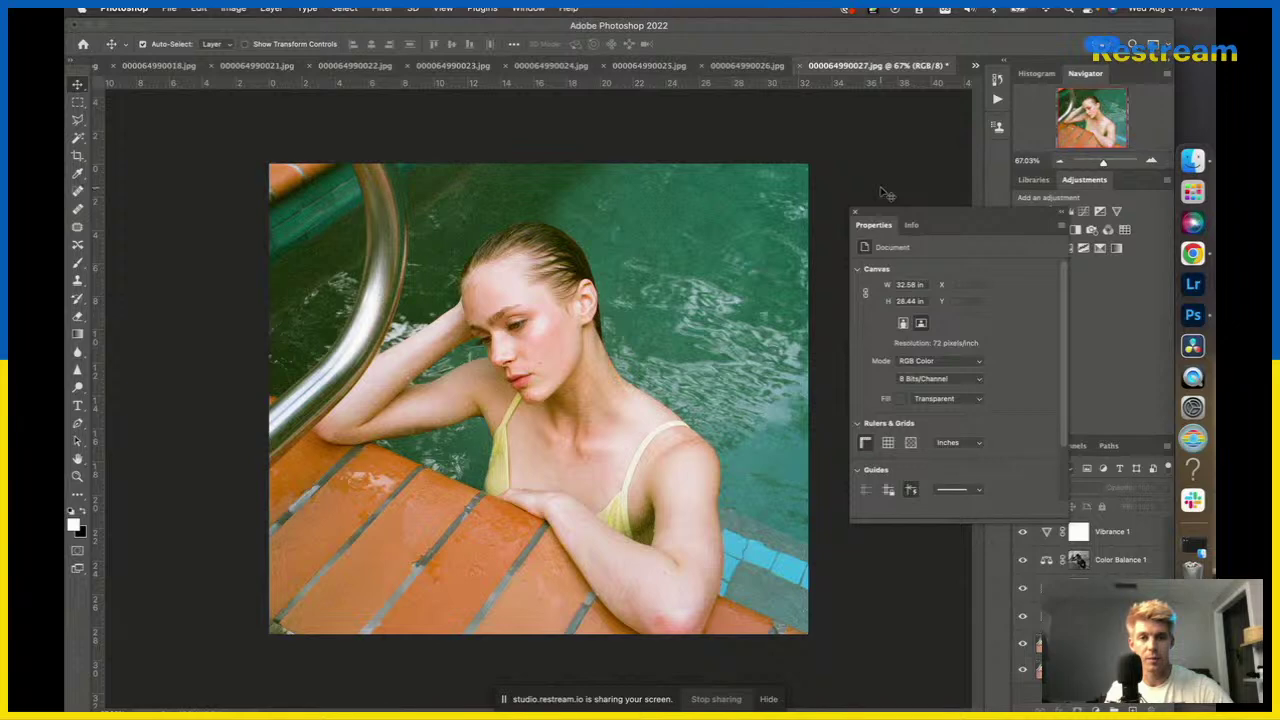
pyautogui.rightClick(504, 352)
pyautogui.click(515, 355)
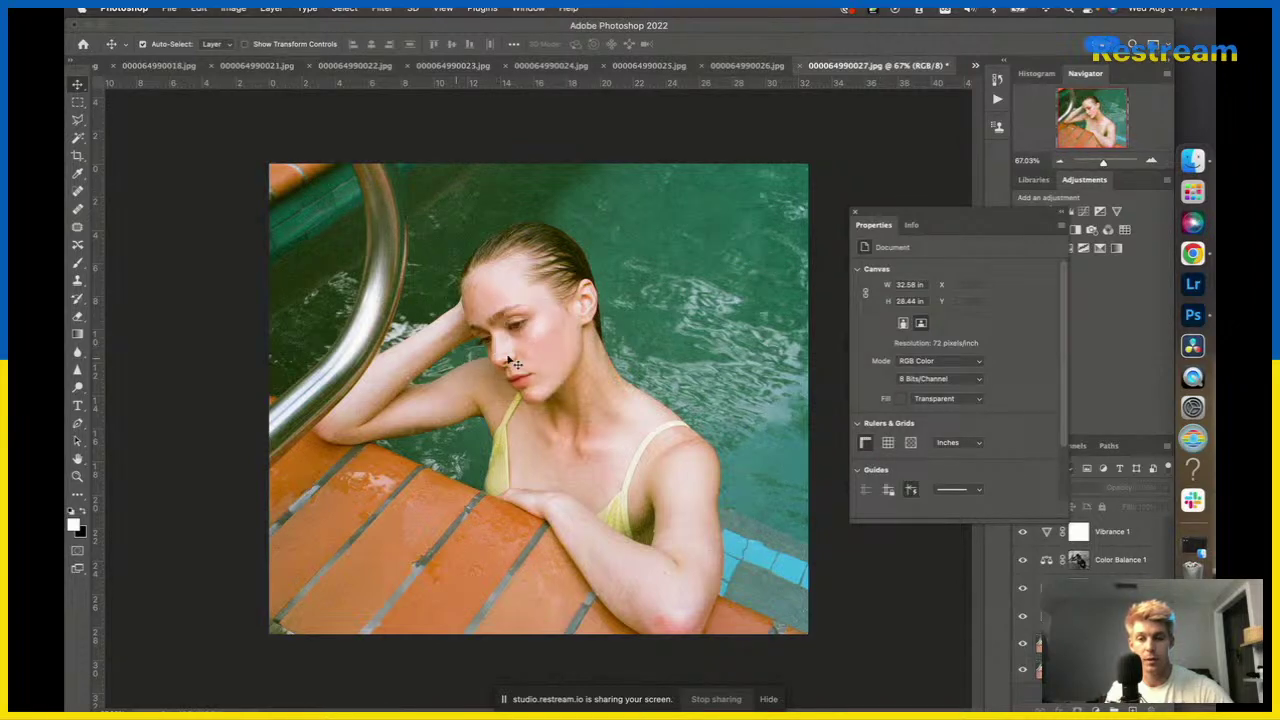
pyautogui.scroll(1, 513, 357)
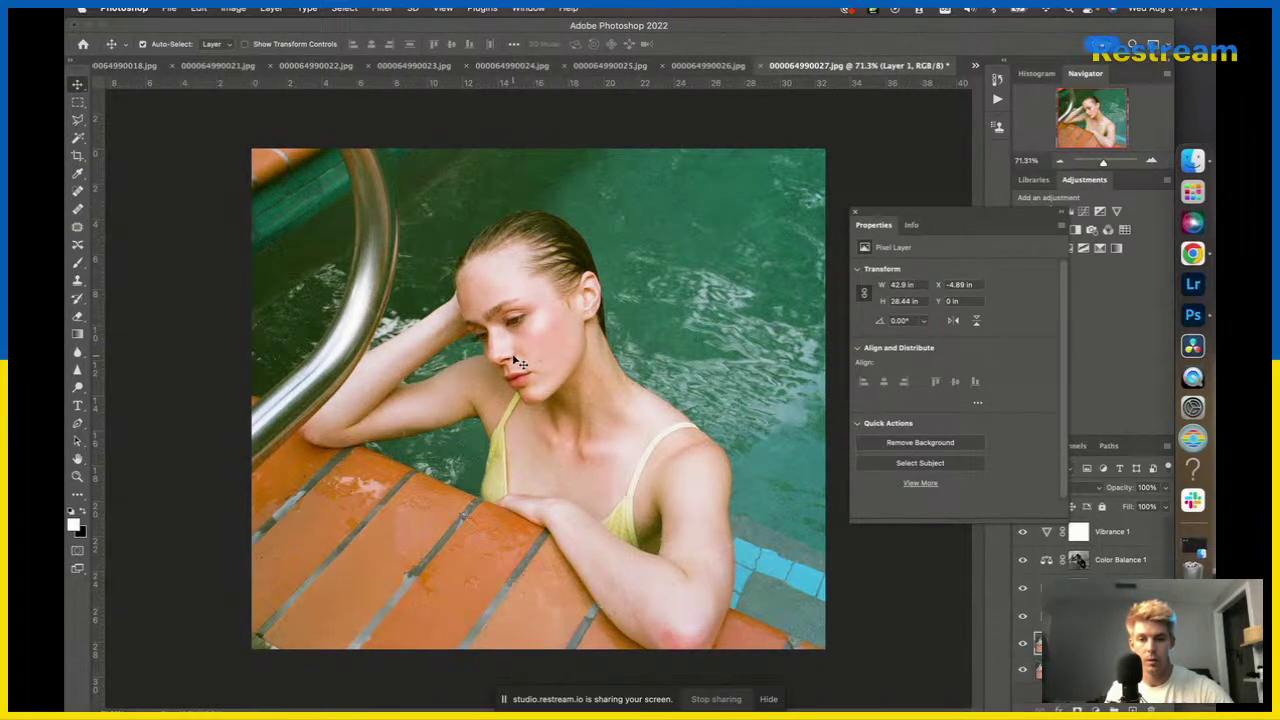
pyautogui.scroll(2, 516, 359)
pyautogui.scroll(-3, 516, 359)
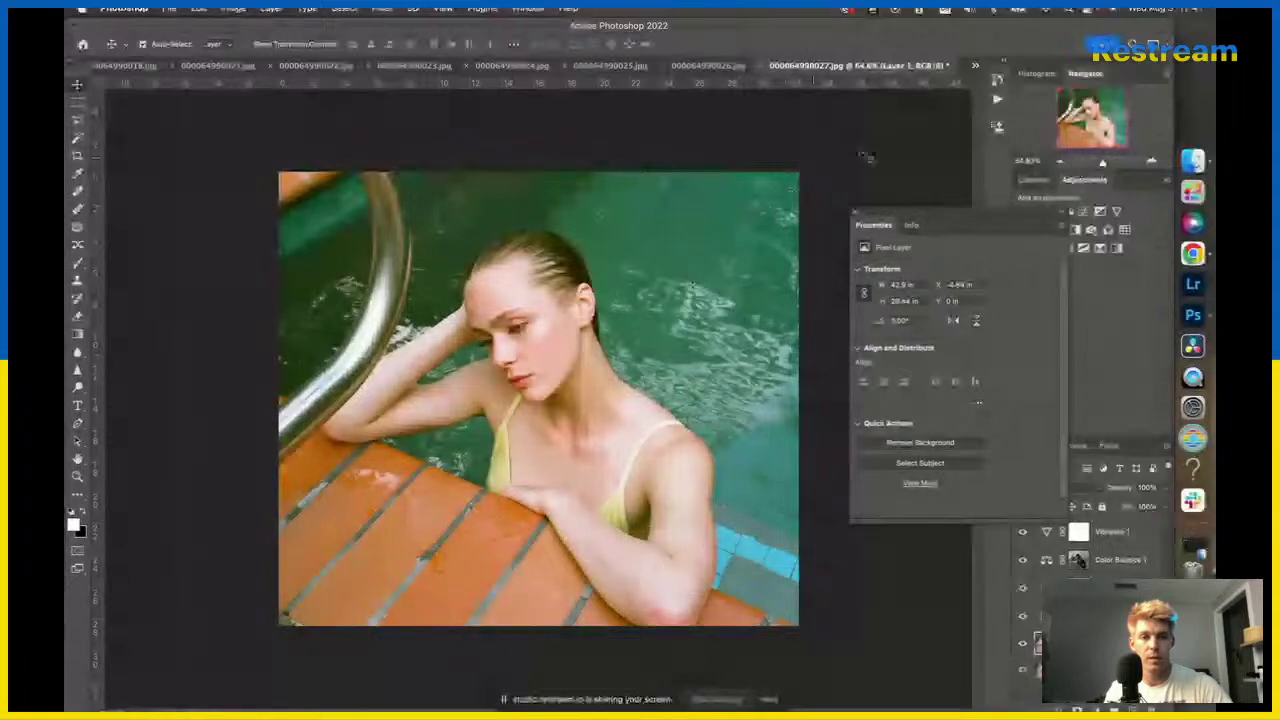
# Switch to the 000064990028.jpg document, close the floating layer properties, and duplicate the Background layer.
pyautogui.click(975, 65)
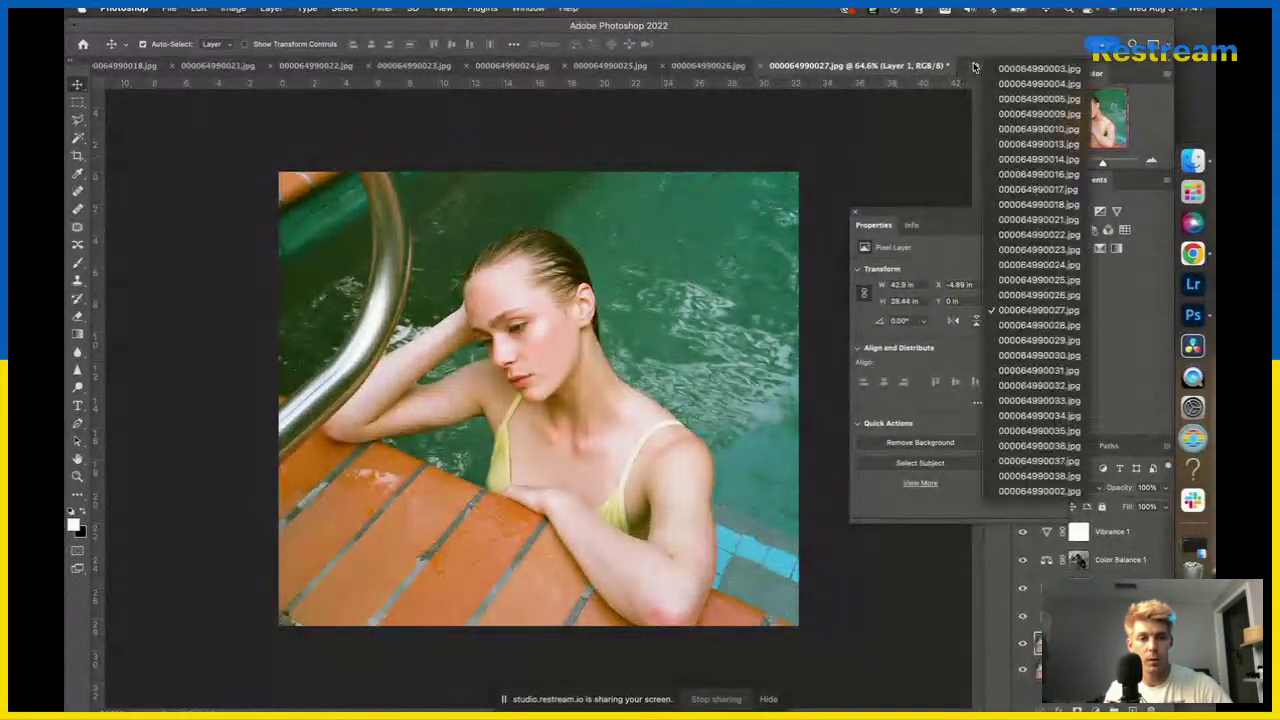
pyautogui.click(1025, 325)
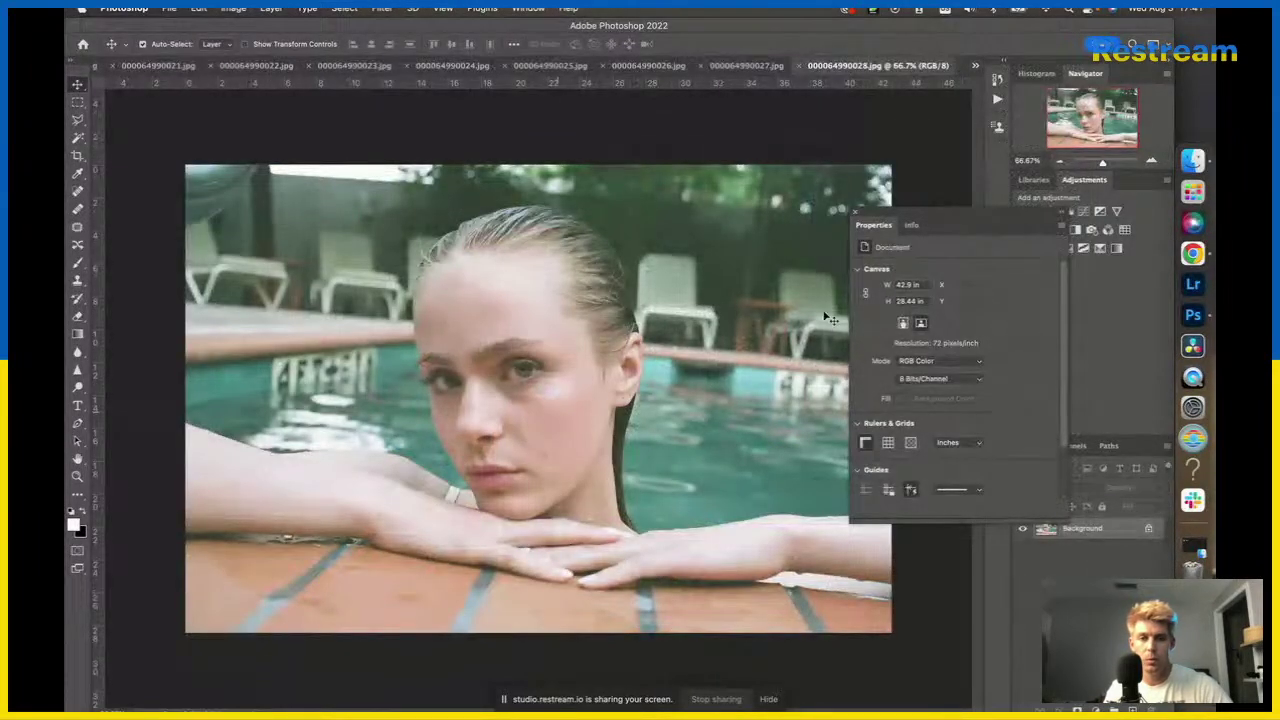
pyautogui.click(855, 212)
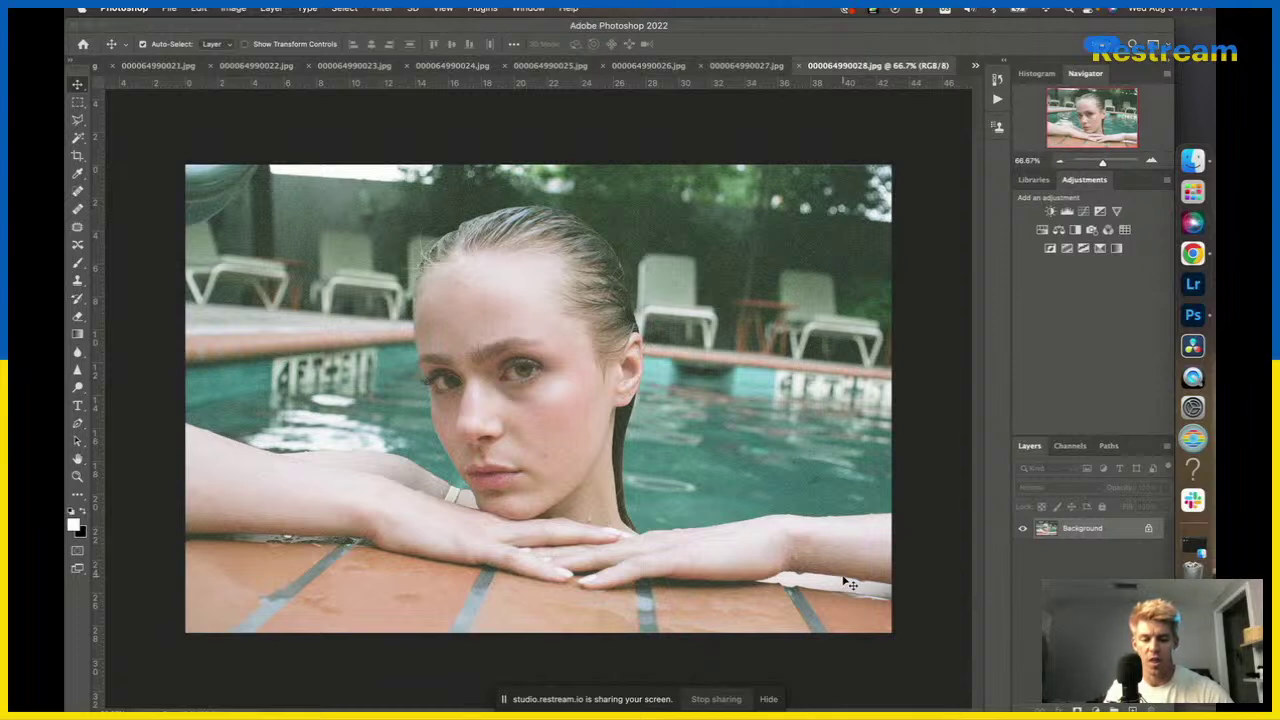
pyautogui.press('super+j')
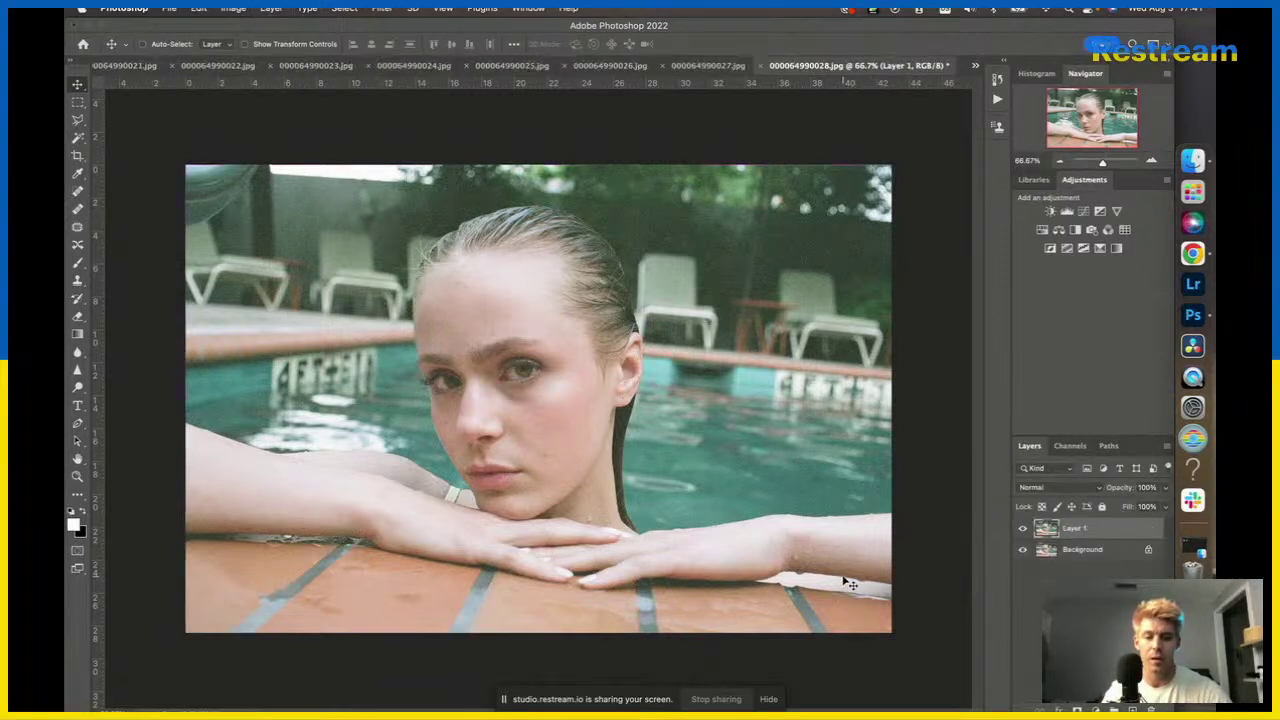
# Straighten the duplicated layer in the Camera Raw filter by trying the Auto Upright correction and applying Level under Geometry.
pyautogui.press('super+shift+a')
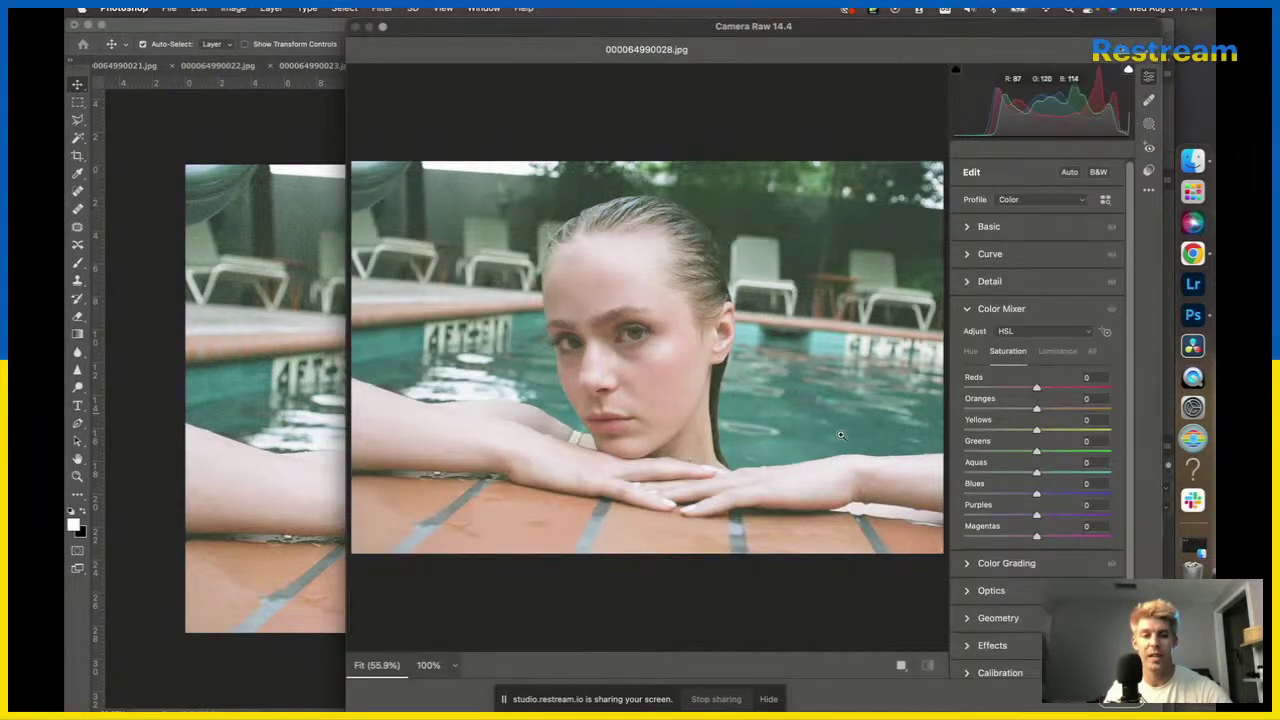
pyautogui.click(994, 310)
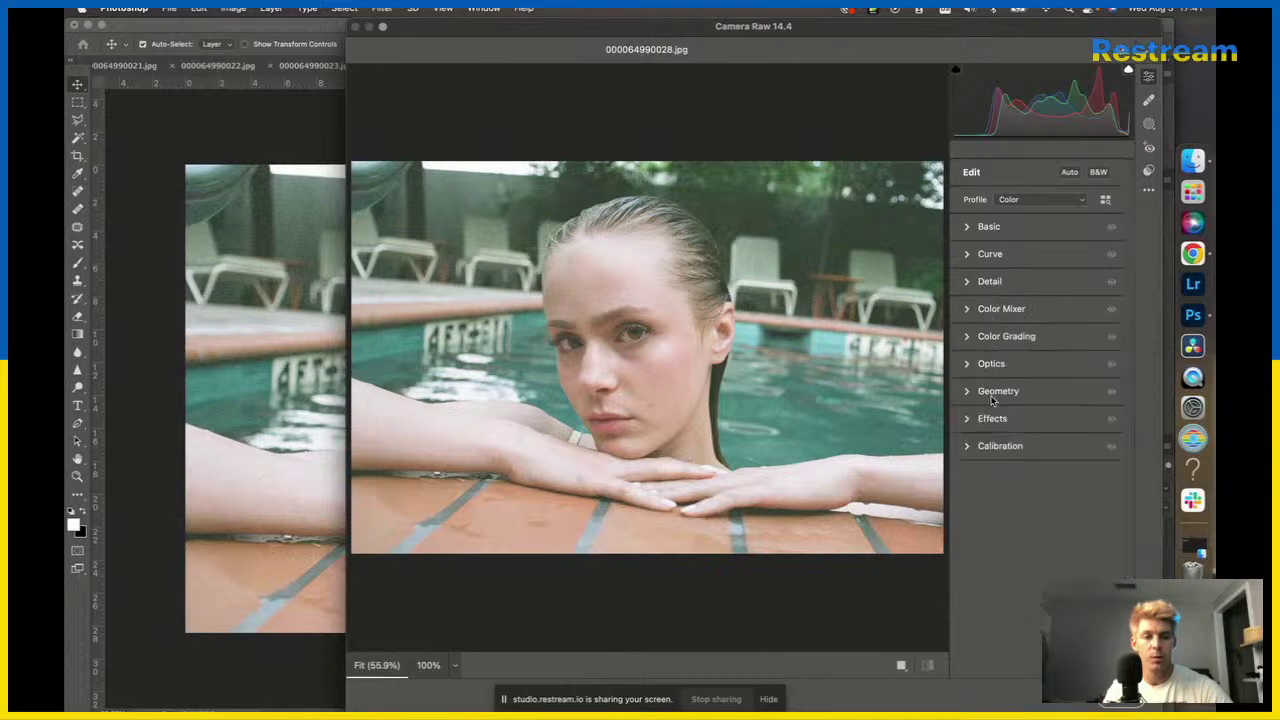
pyautogui.click(996, 391)
pyautogui.click(1022, 416)
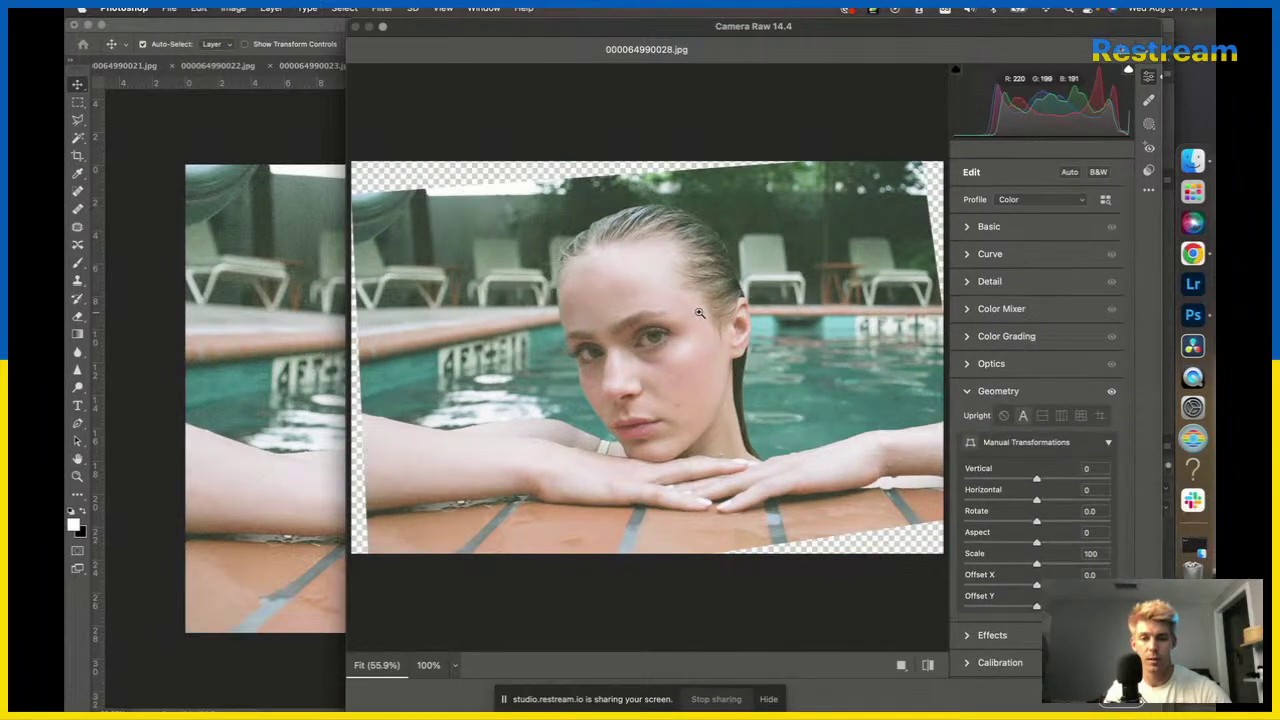
pyautogui.click(1042, 416)
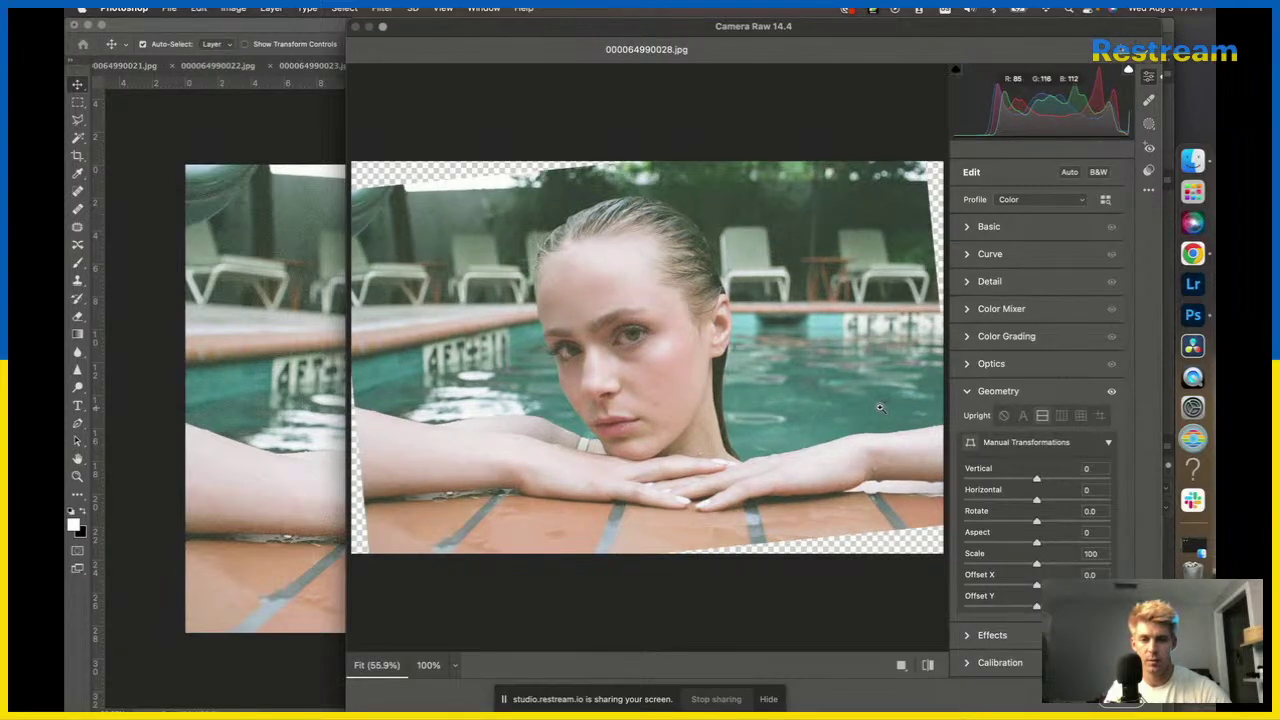
pyautogui.press('Return')
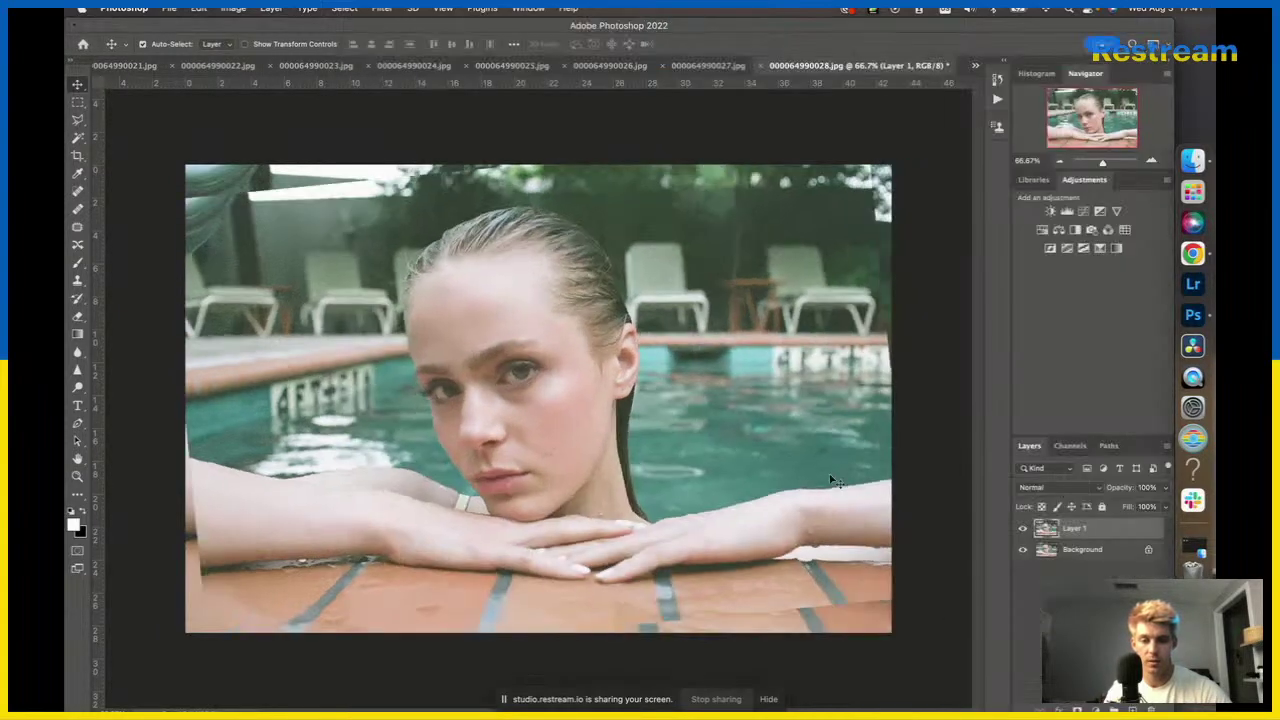
# Crop the photo inward on all four sides around the woman's face and folded arms, excluding the mismatched edges left by straightening.
pyautogui.press('c')
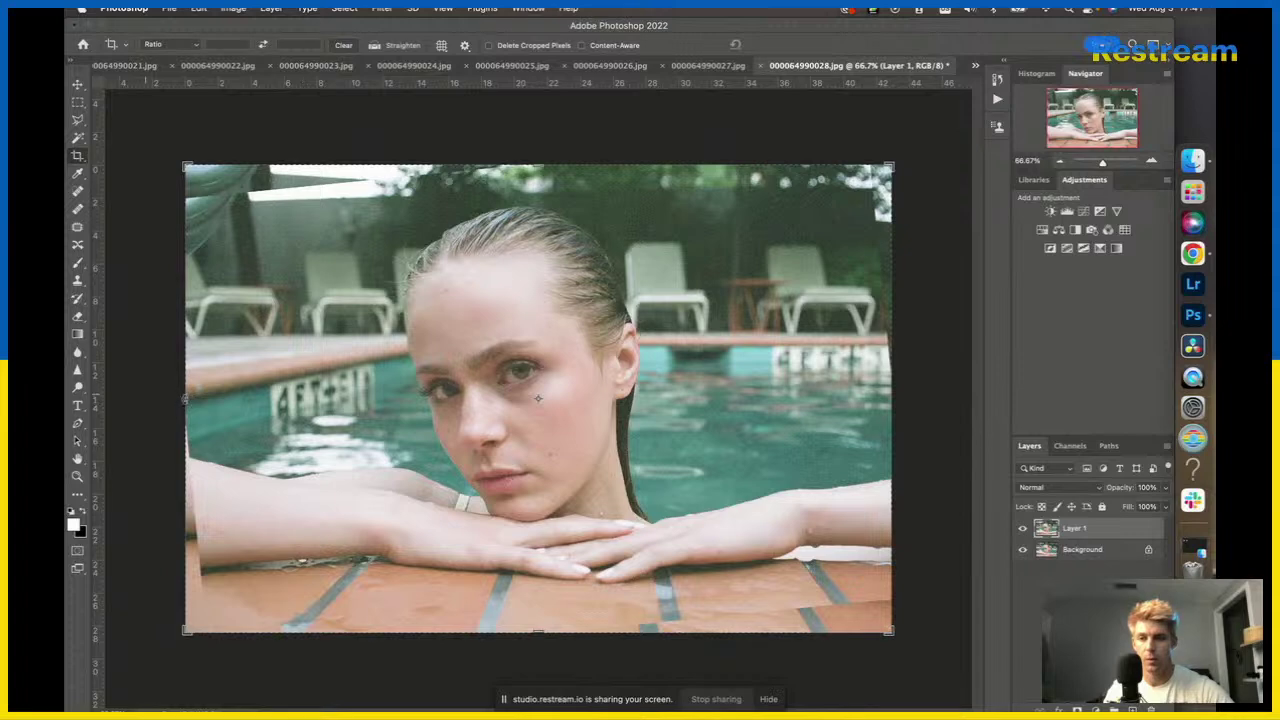
pyautogui.moveTo(185, 399); pyautogui.dragTo(213, 401)
pyautogui.moveTo(868, 399); pyautogui.dragTo(800, 399)
pyautogui.moveTo(557, 155); pyautogui.dragTo(541, 175)
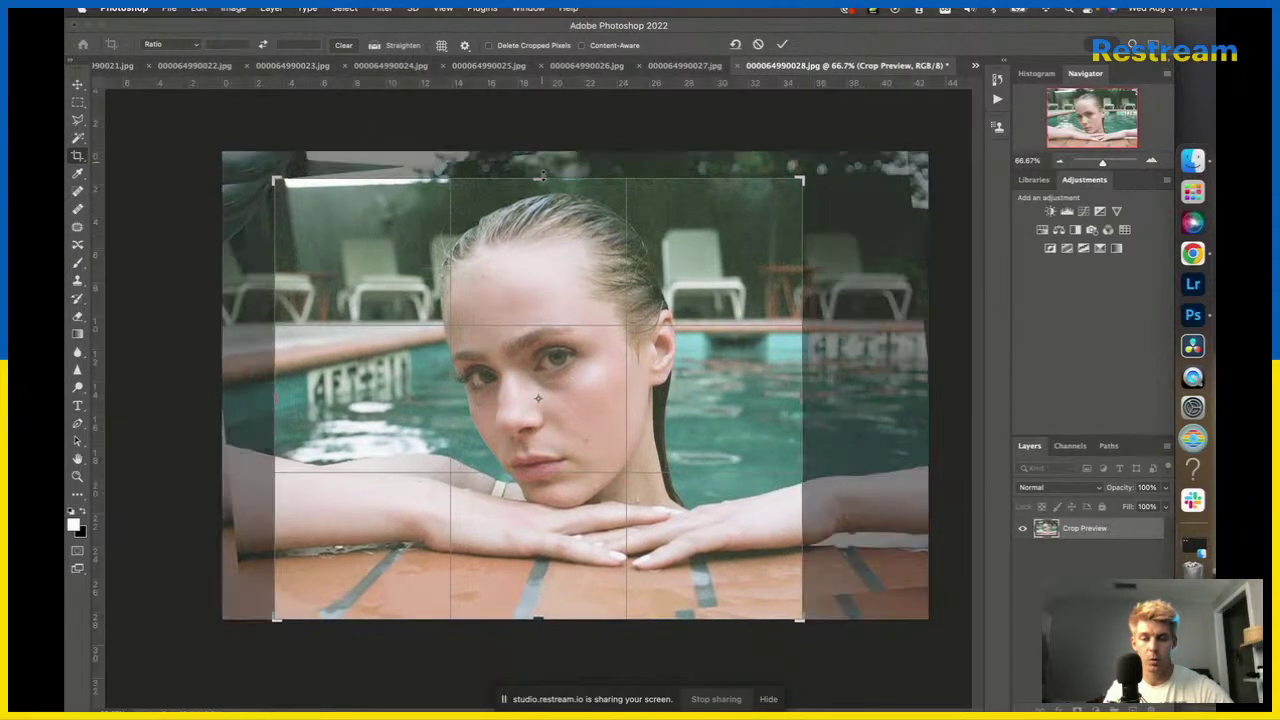
pyautogui.moveTo(540, 621); pyautogui.dragTo(540, 605)
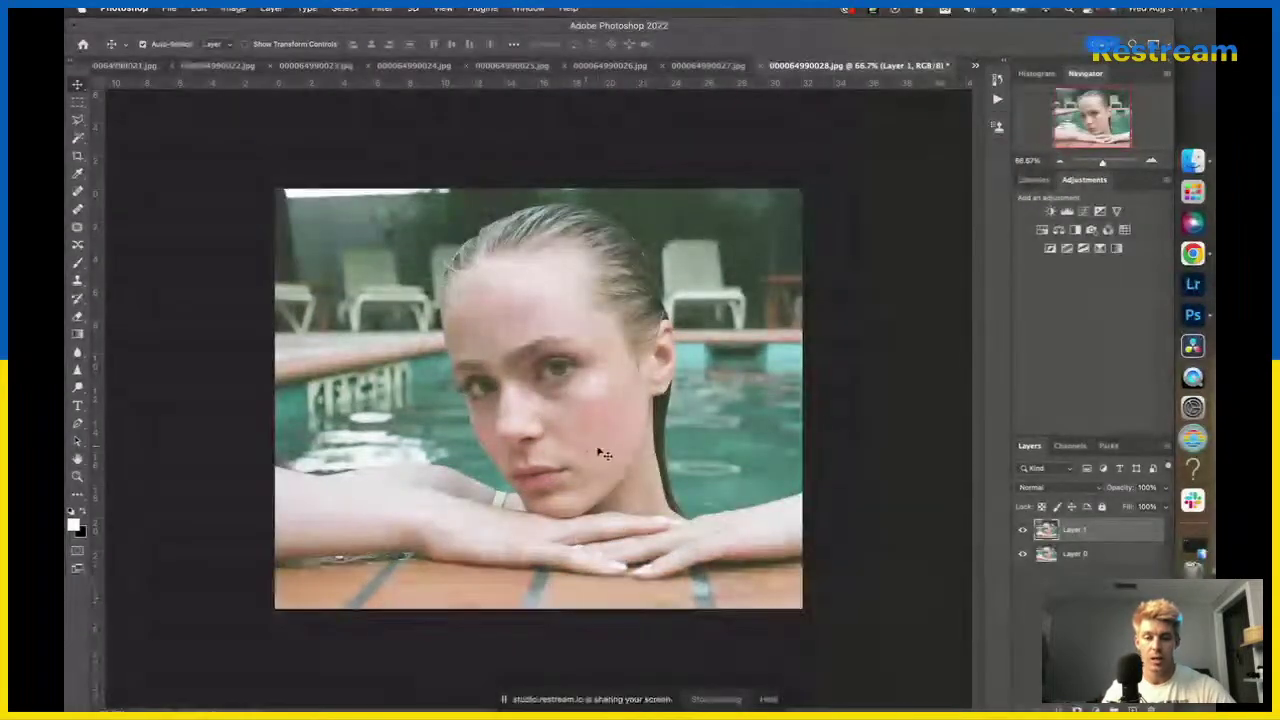
# Trim the crop slightly along its top edge and extend its right side to include more of the arm and second lounge chair.
pyautogui.press('c')
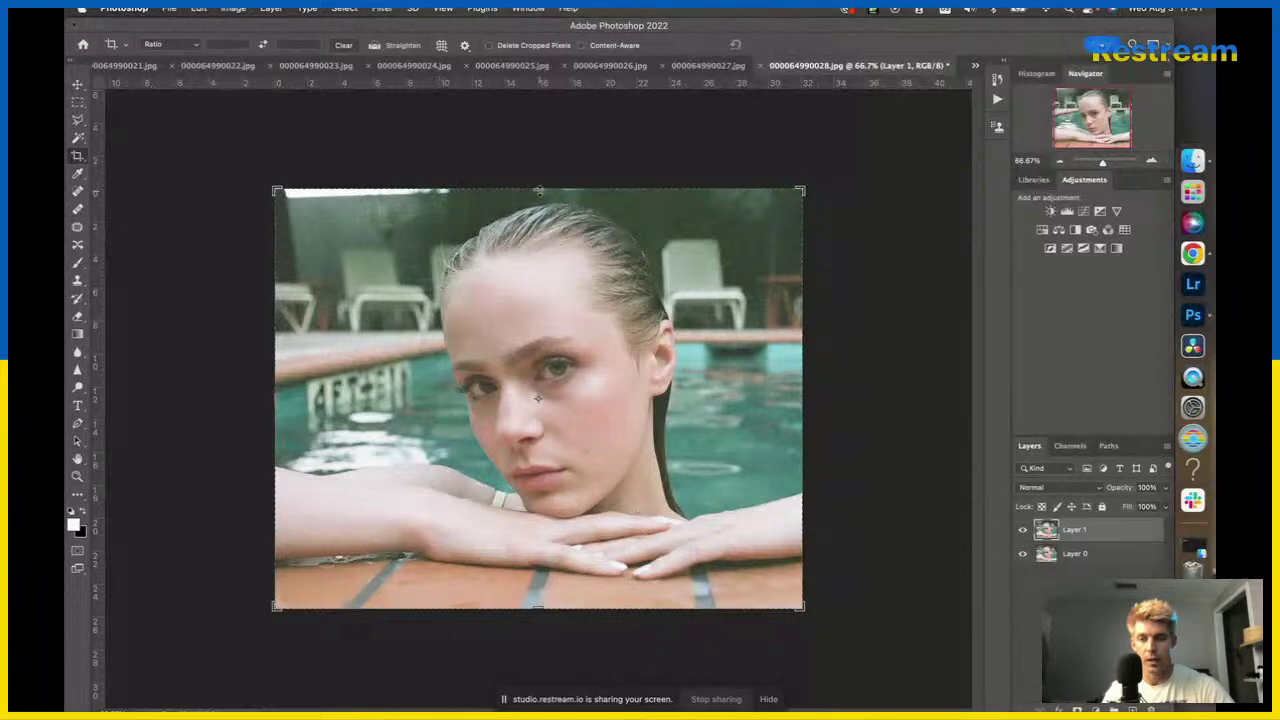
pyautogui.click(538, 398)
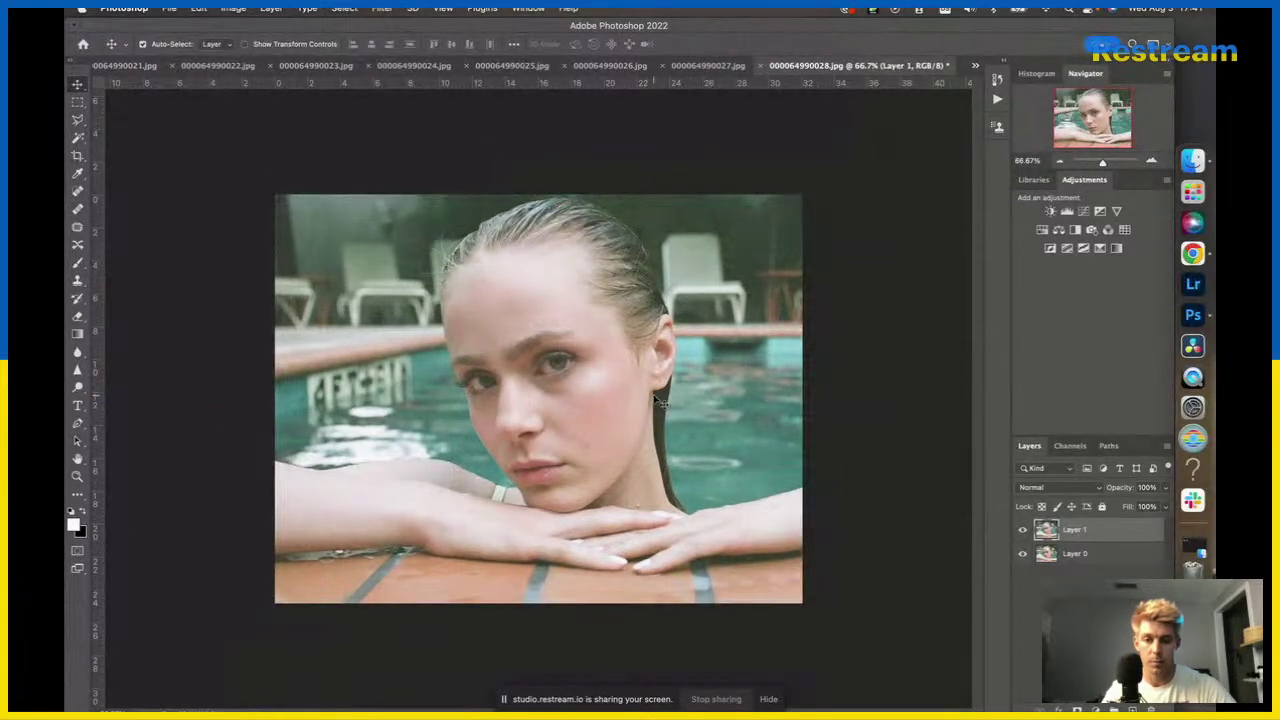
pyautogui.press('c')
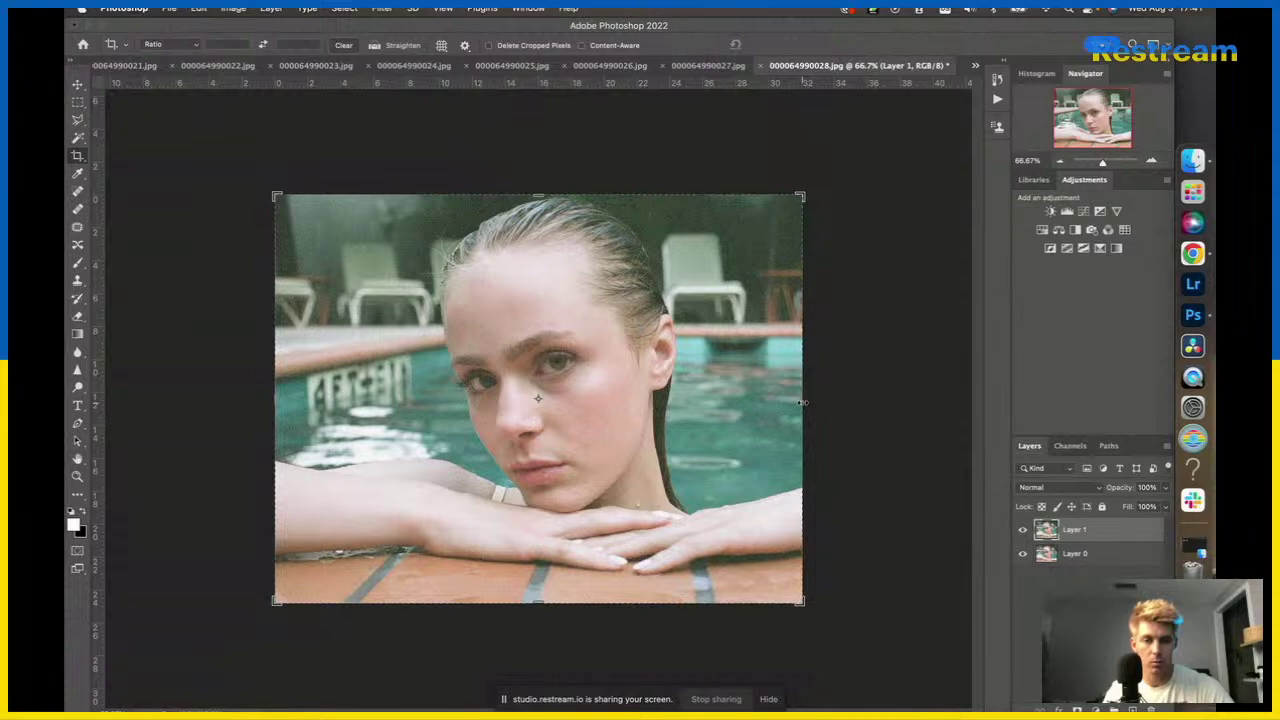
pyautogui.moveTo(802, 401); pyautogui.dragTo(850, 404)
pyautogui.press('Return')
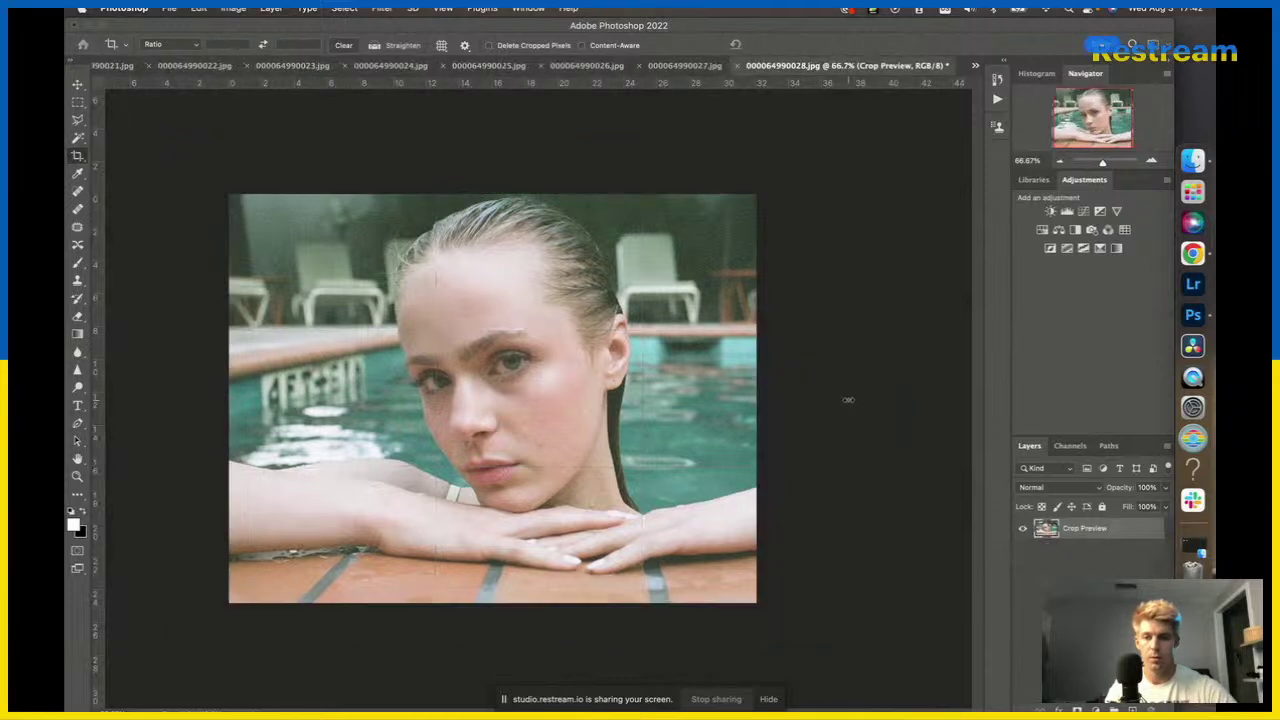
pyautogui.press('v')
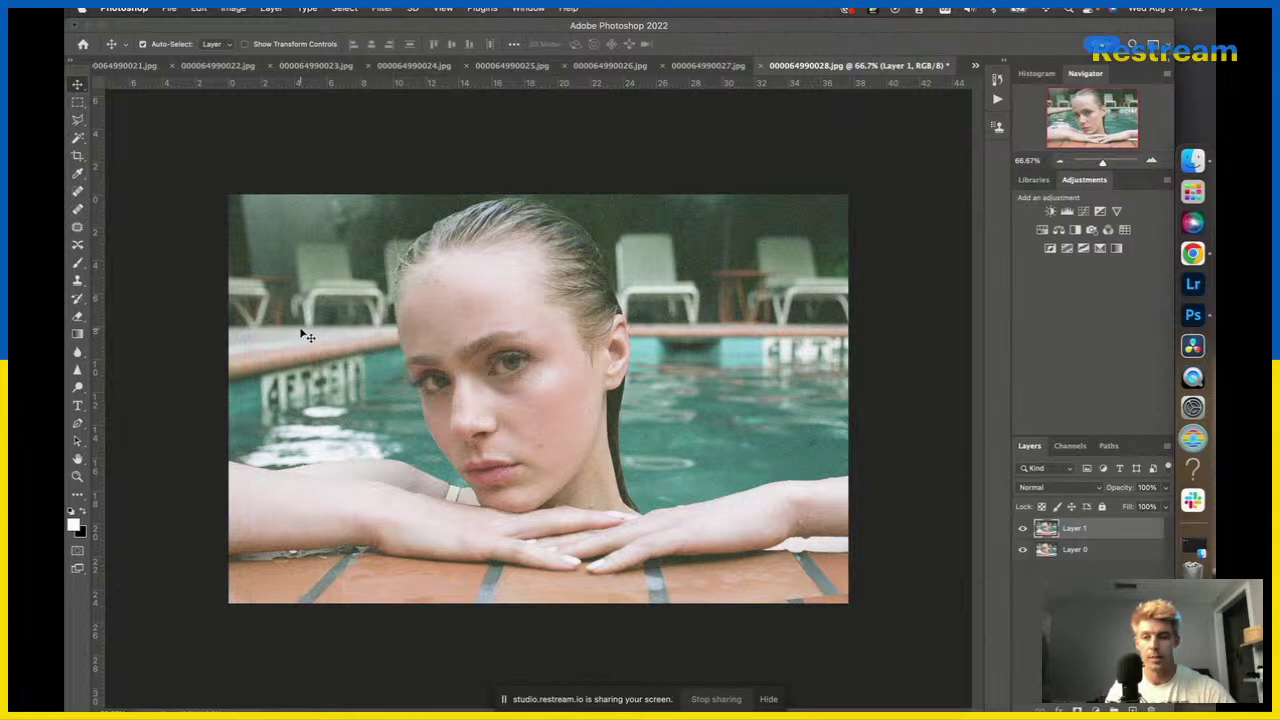
# Clone clean brick over the mismatched tile strip in the photo's lower-right corner using a 100 px Clone Stamp brush.
pyautogui.click(77, 281)
pyautogui.press(']')
pyautogui.press(']')
pyautogui.press(']')
pyautogui.press(']')
pyautogui.press(']')
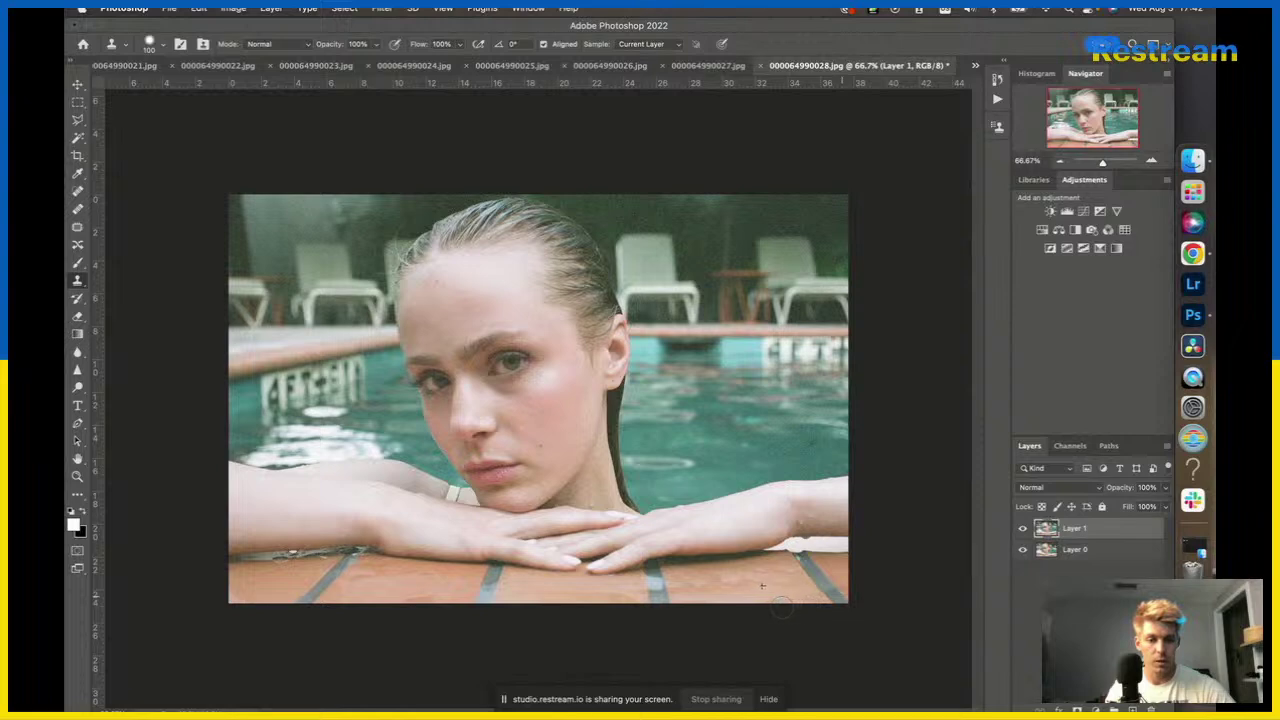
pyautogui.press('v')
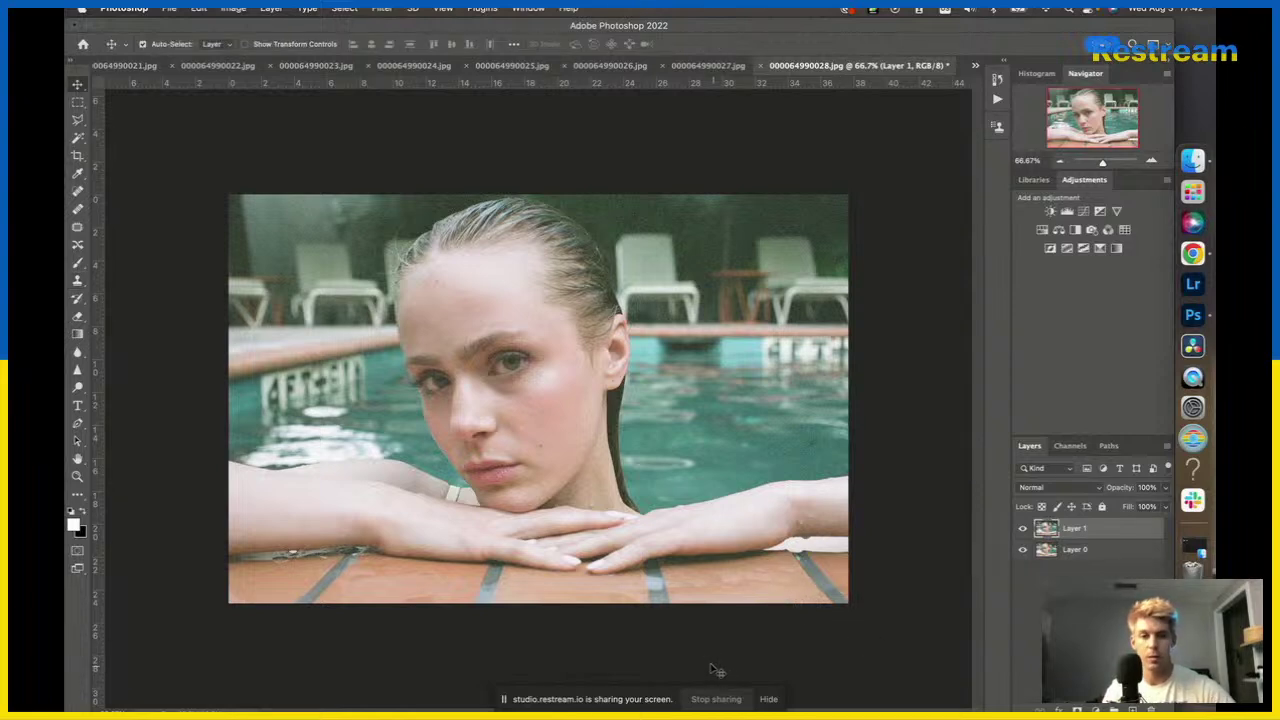
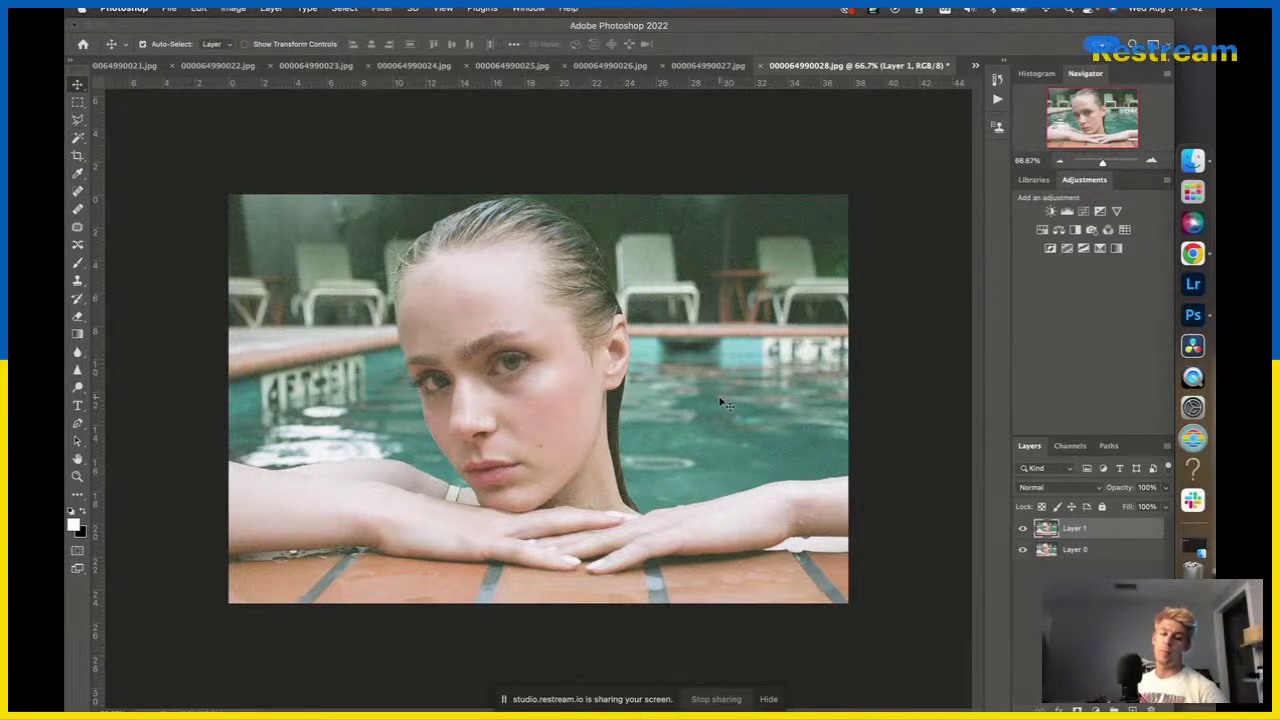
pyautogui.click(1084, 212)
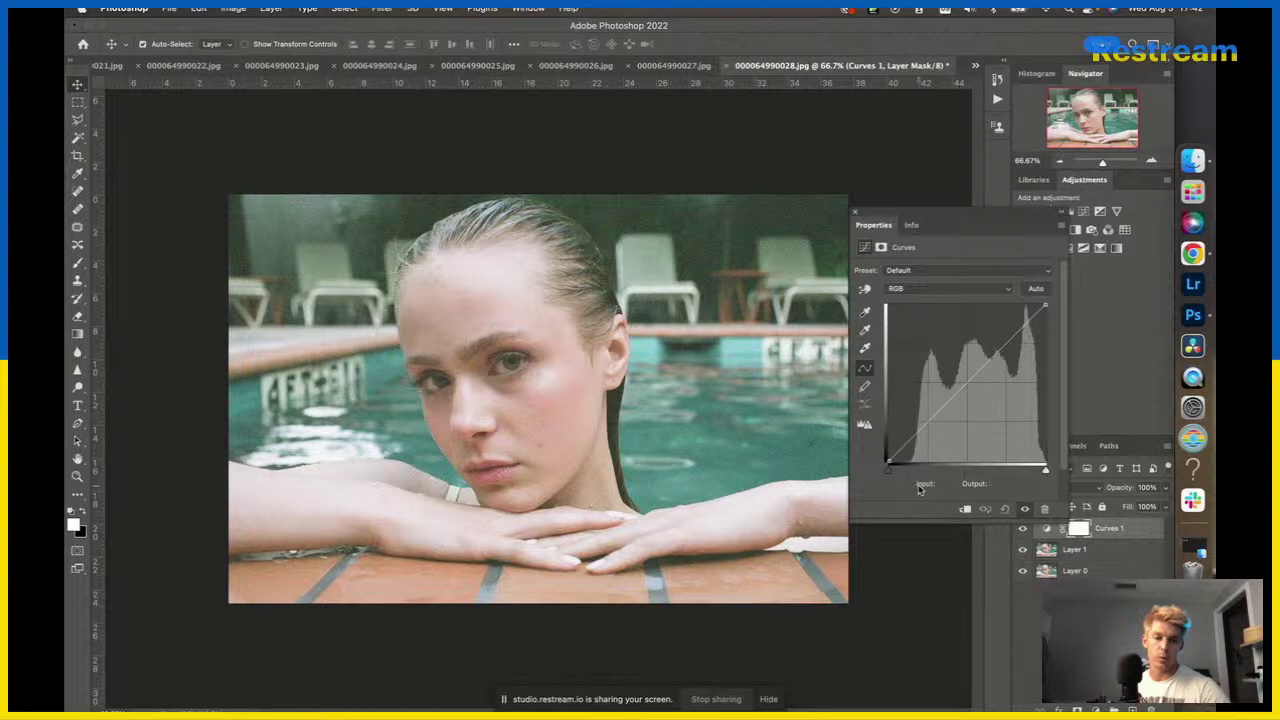
pyautogui.press('super+z')
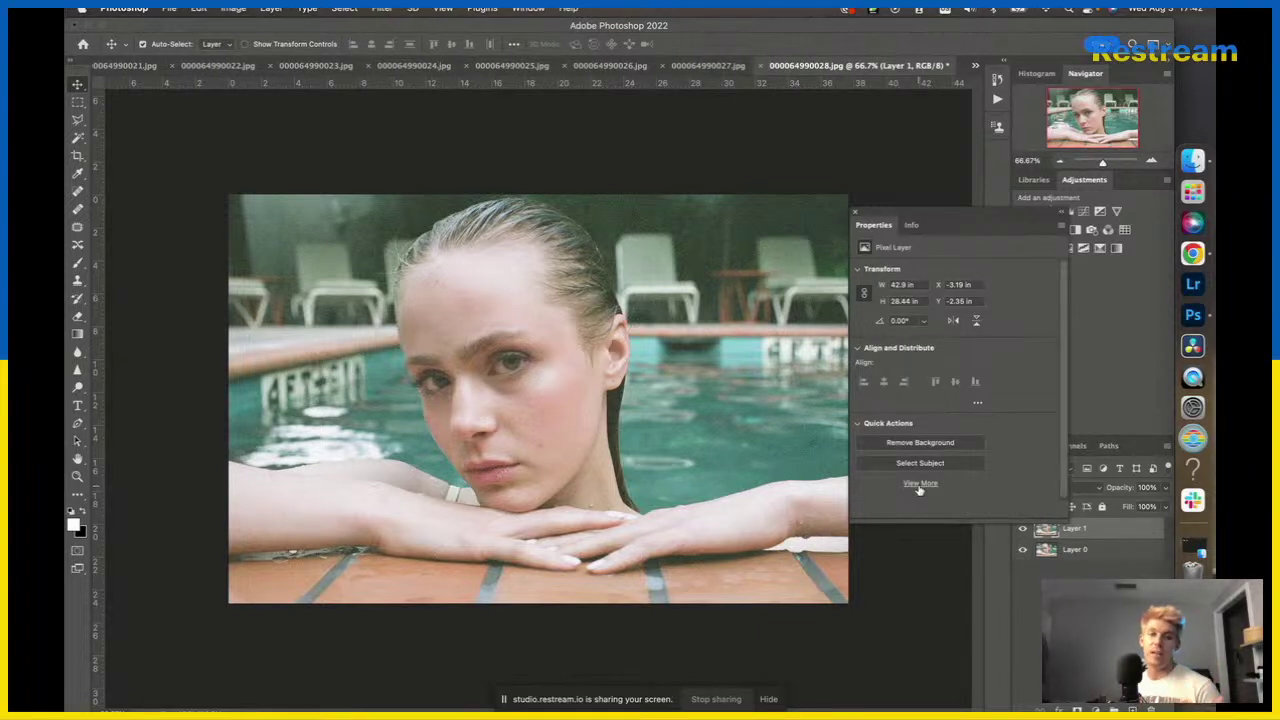
pyautogui.click(854, 216)
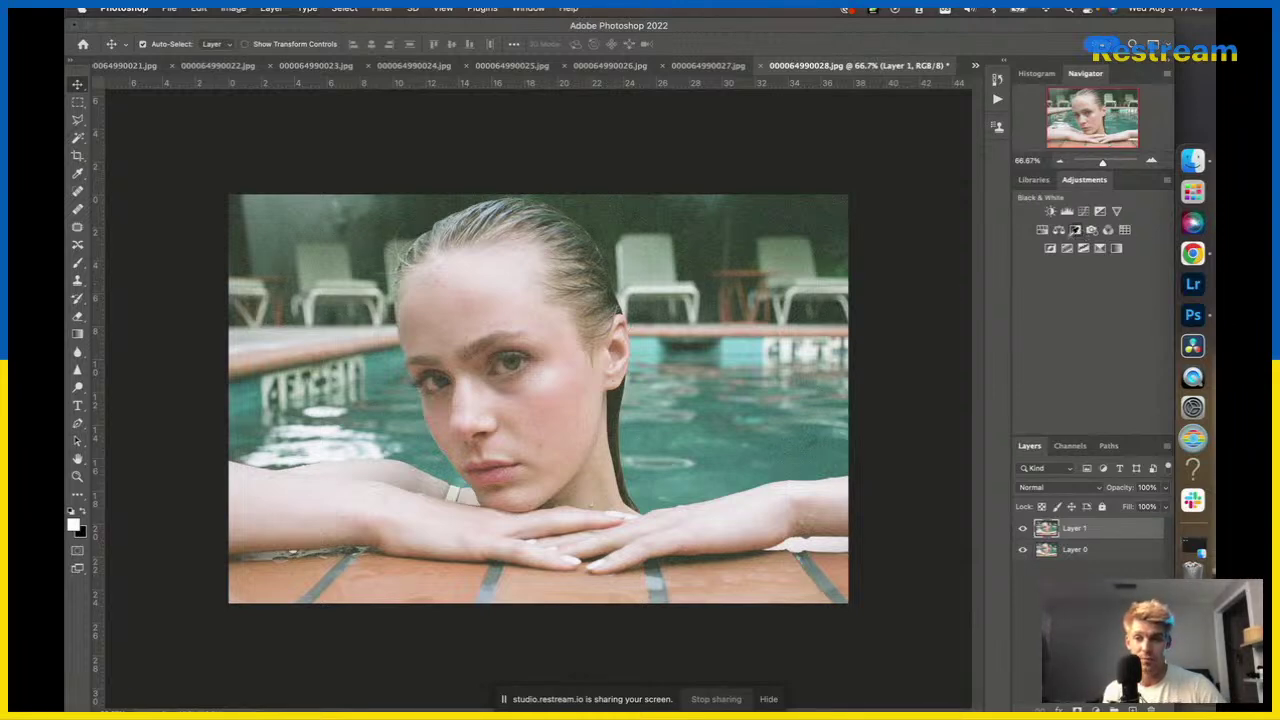
# Add a Black & White adjustment layer and a Curves layer with black point input 61, output 0 and midtone point input 158, output 44.
pyautogui.click(1075, 231)
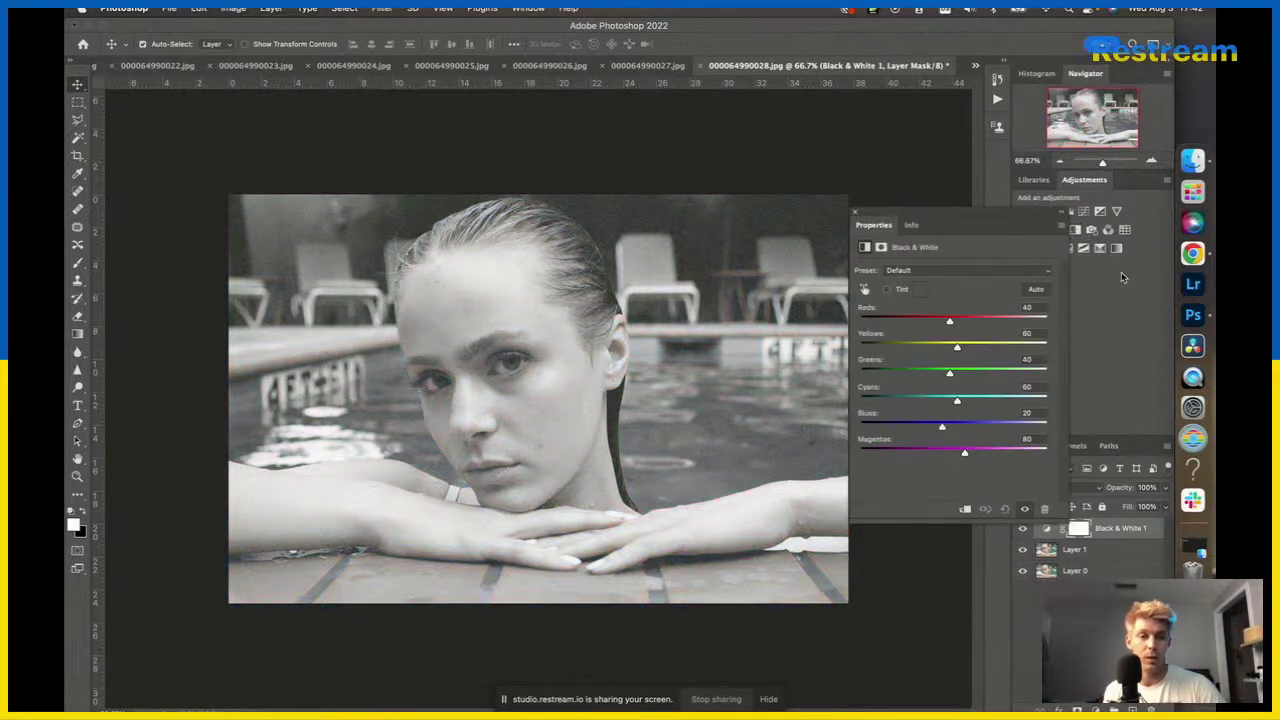
pyautogui.click(1100, 212)
pyautogui.moveTo(891, 473); pyautogui.dragTo(928, 476)
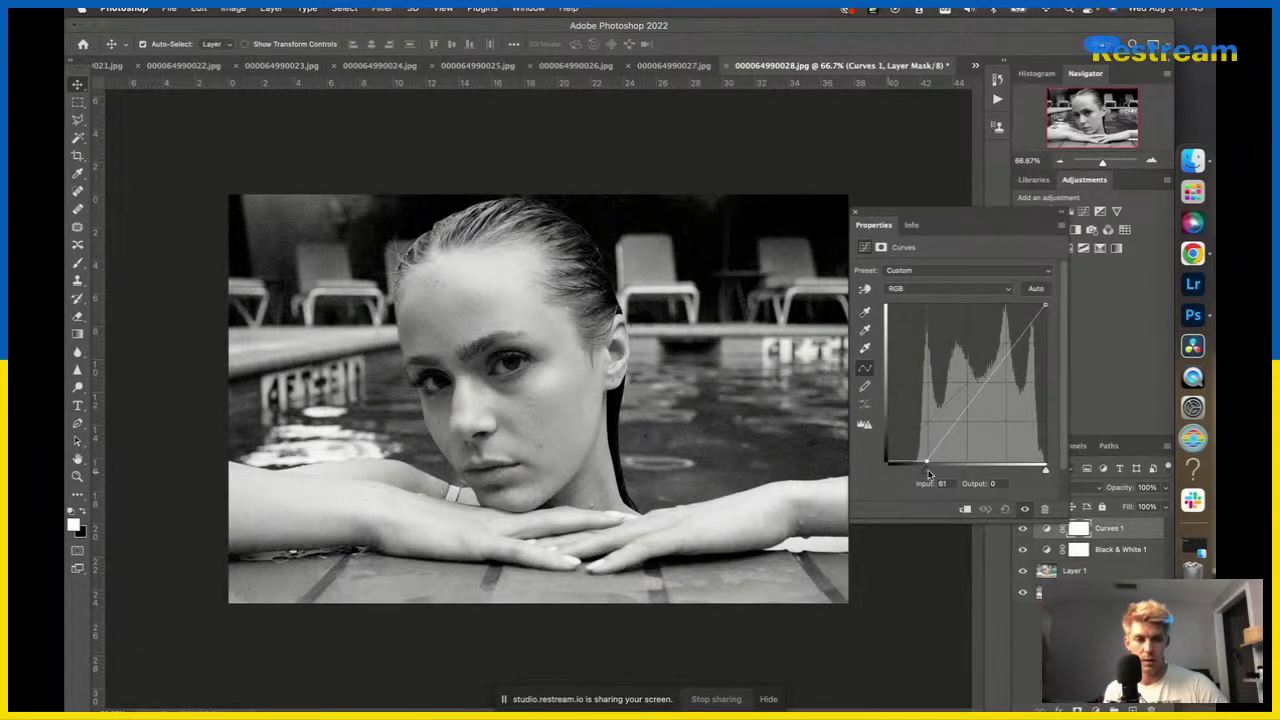
pyautogui.moveTo(972, 402); pyautogui.dragTo(985, 434)
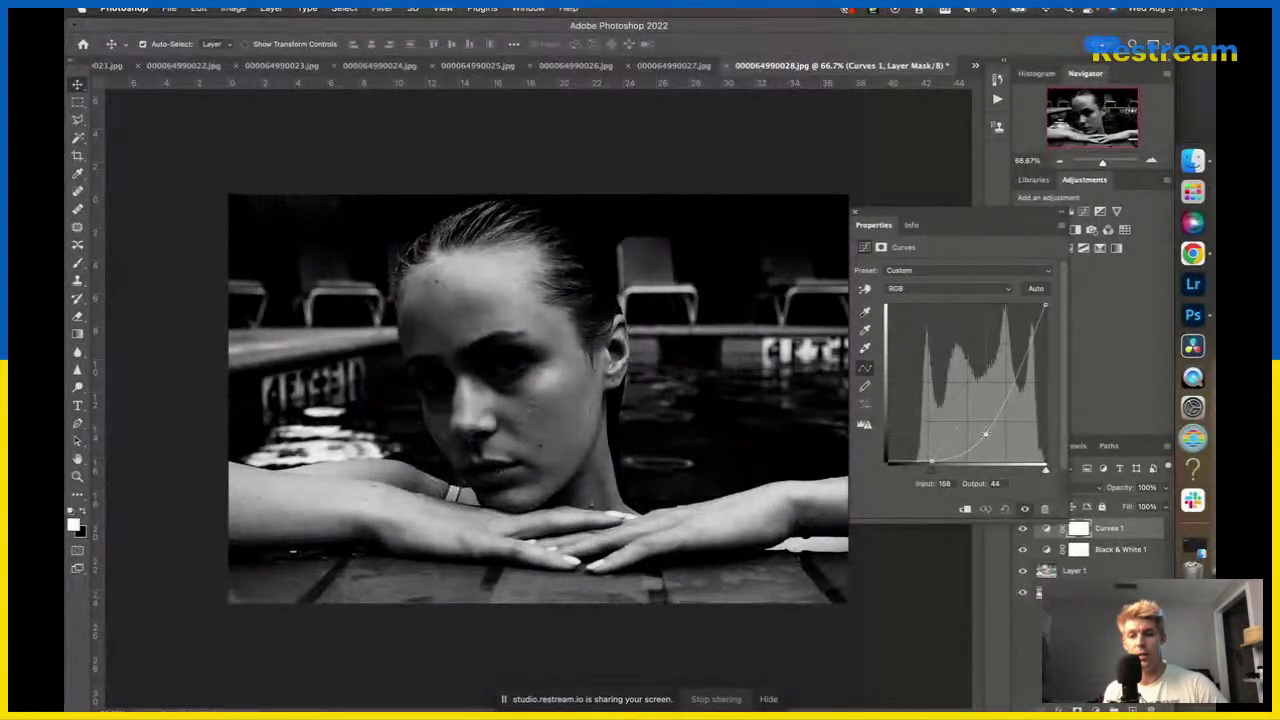
# Try a steeper curve on the black-and-white image with a highlight point at input 177, output 132, then undo the midtone point.
pyautogui.click(1007, 380)
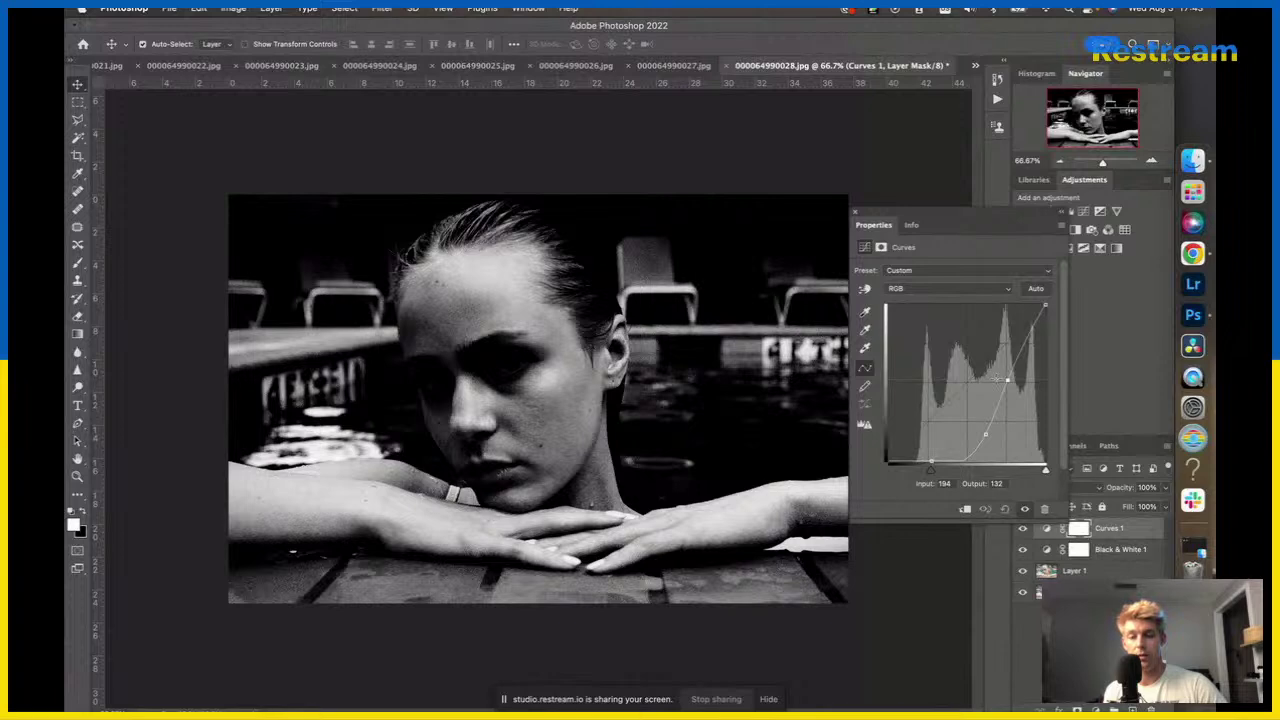
pyautogui.moveTo(1007, 380); pyautogui.dragTo(996, 380)
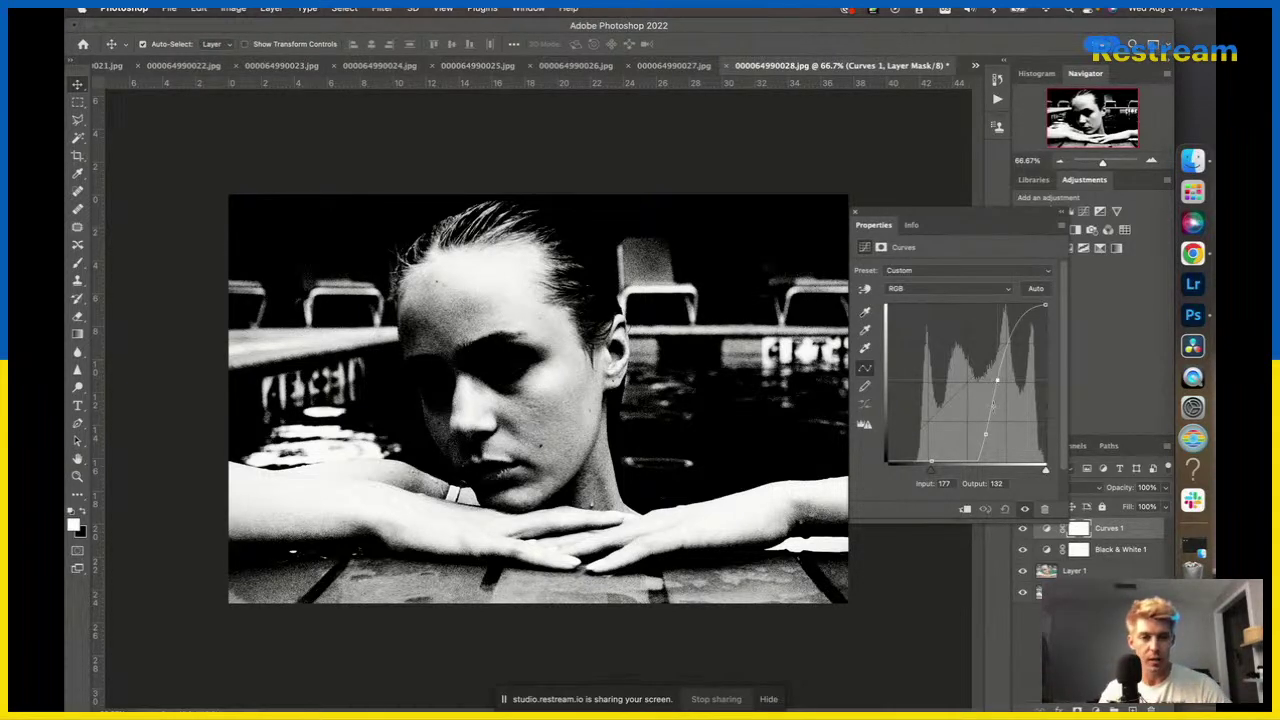
pyautogui.click(984, 436)
pyautogui.press('super+z')
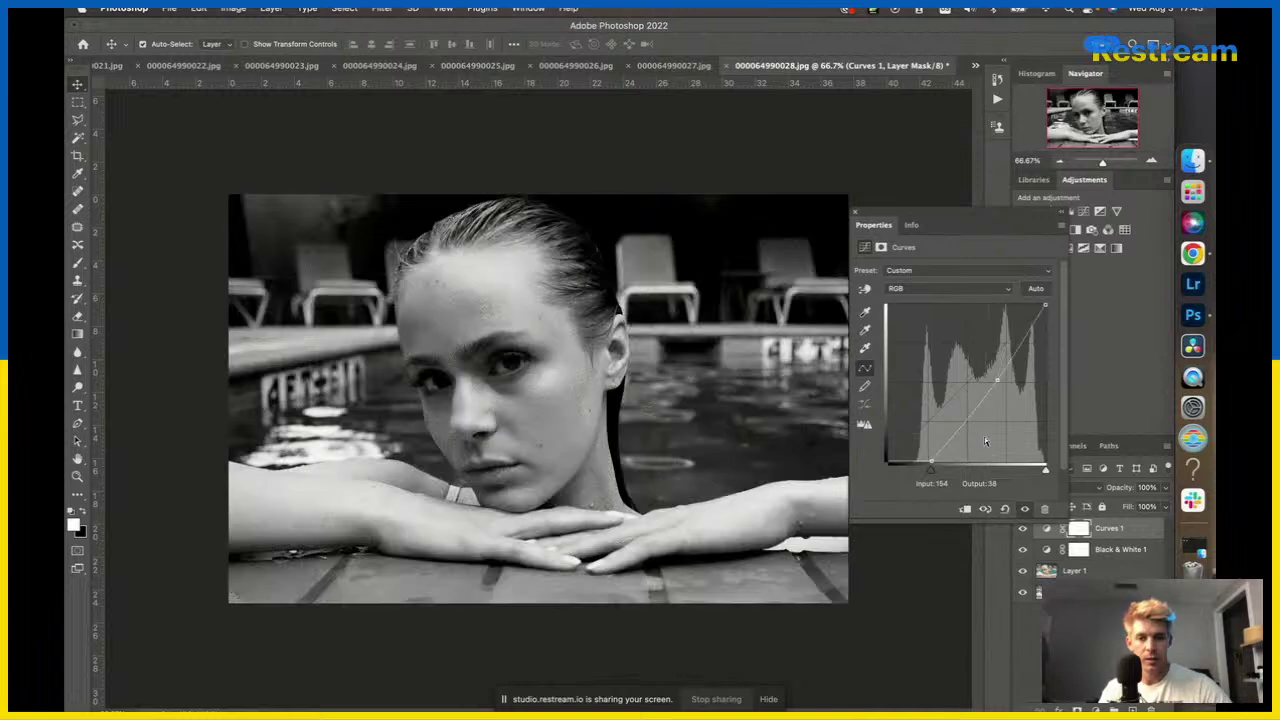
# Reshape the black-and-white curve with a shadow point at input 119, output 60 and a highlight point at input 192, output 175.
pyautogui.moveTo(997, 380); pyautogui.dragTo(977, 423)
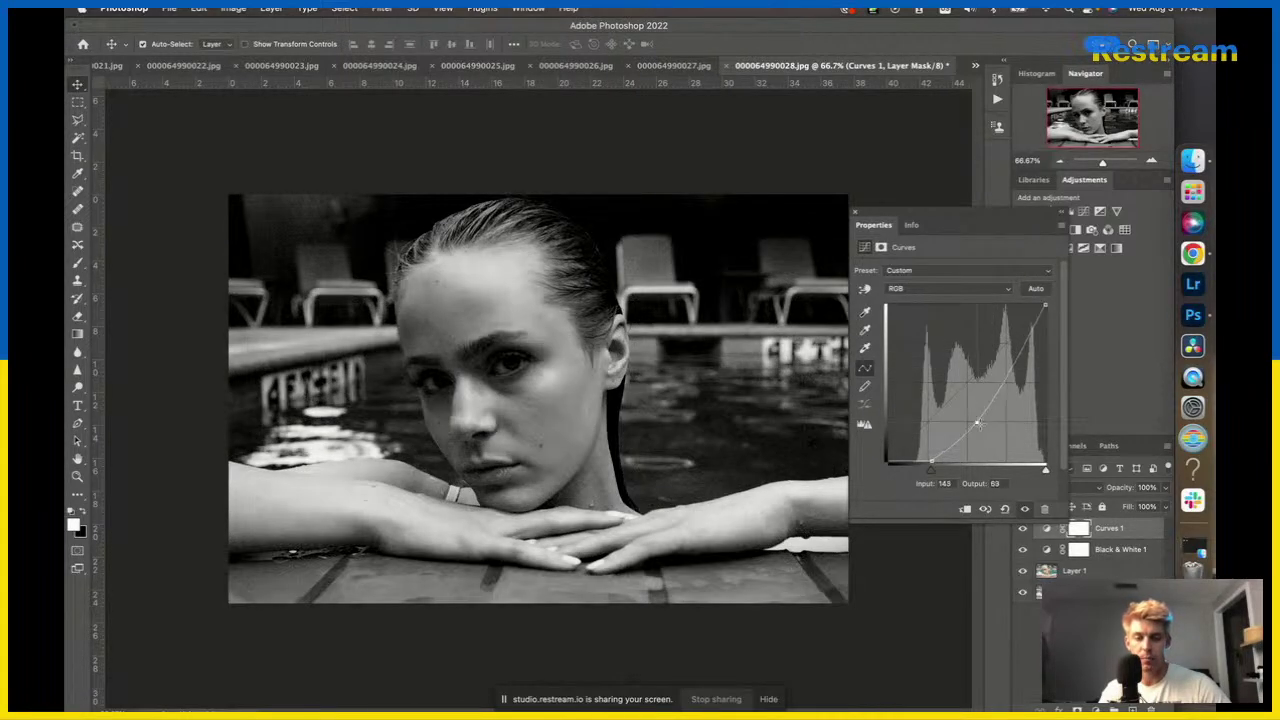
pyautogui.press('super+z')
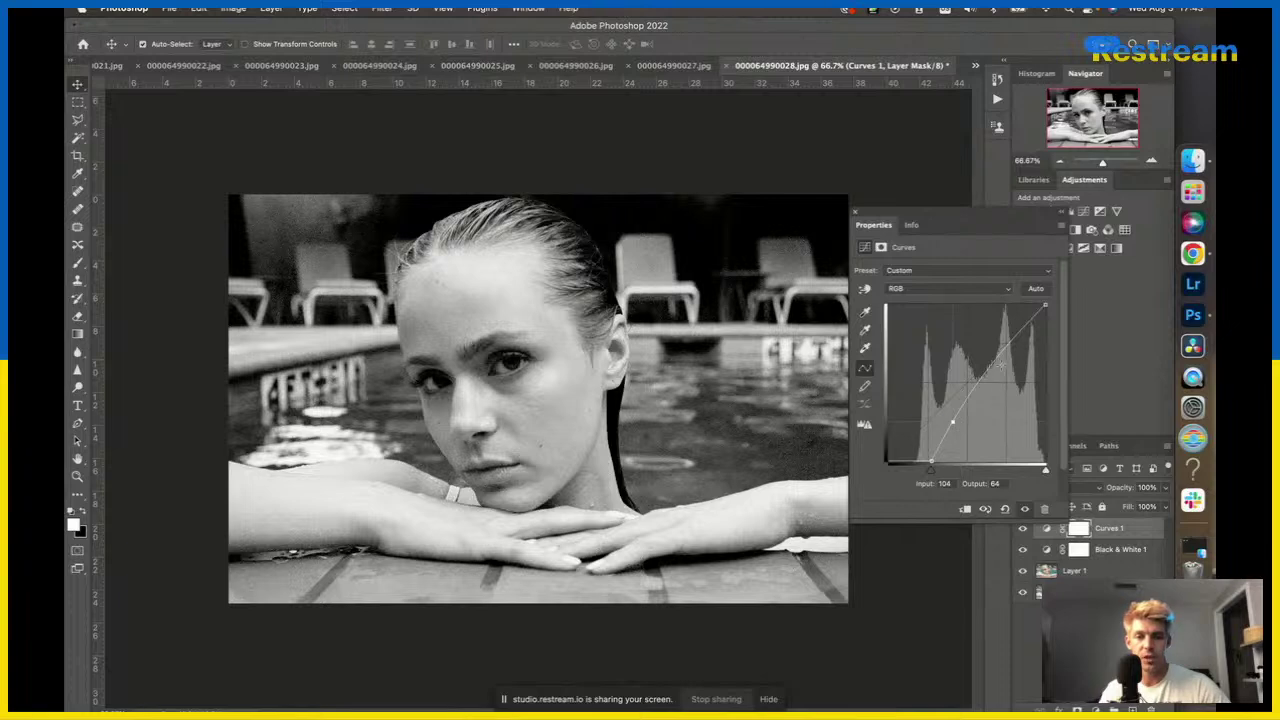
pyautogui.moveTo(993, 358); pyautogui.dragTo(975, 351)
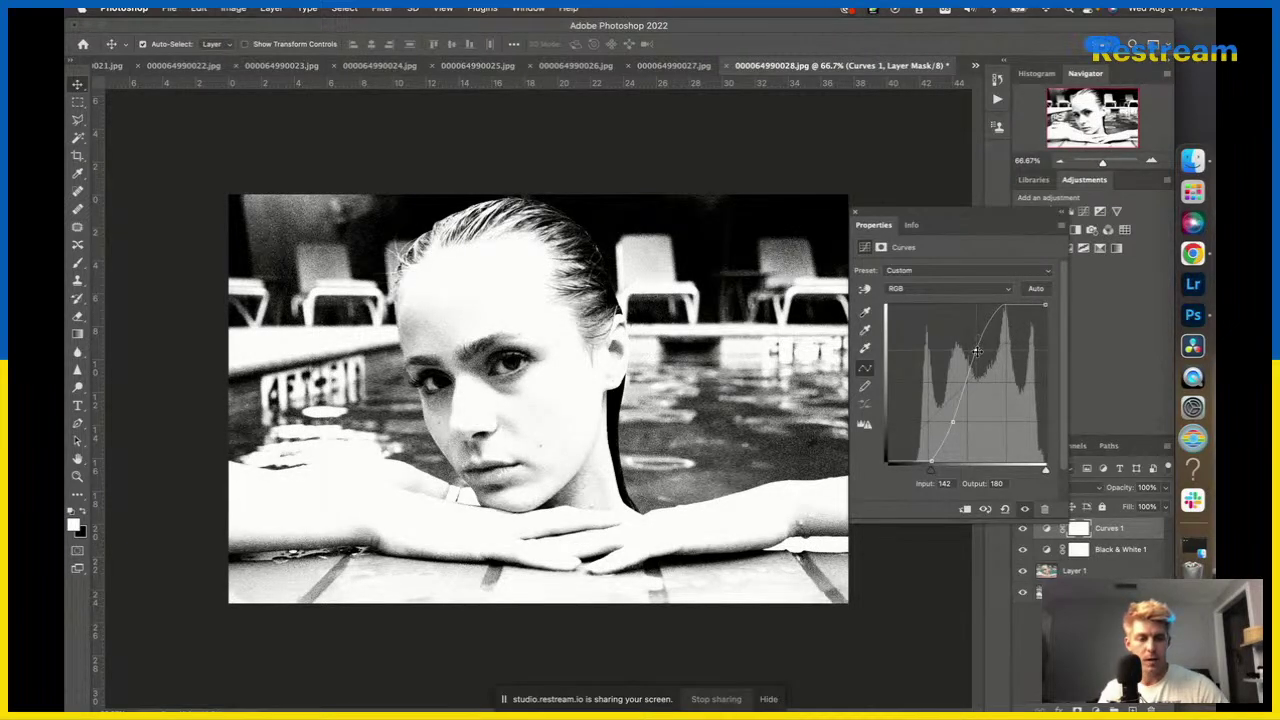
pyautogui.moveTo(977, 351); pyautogui.dragTo(1006, 354)
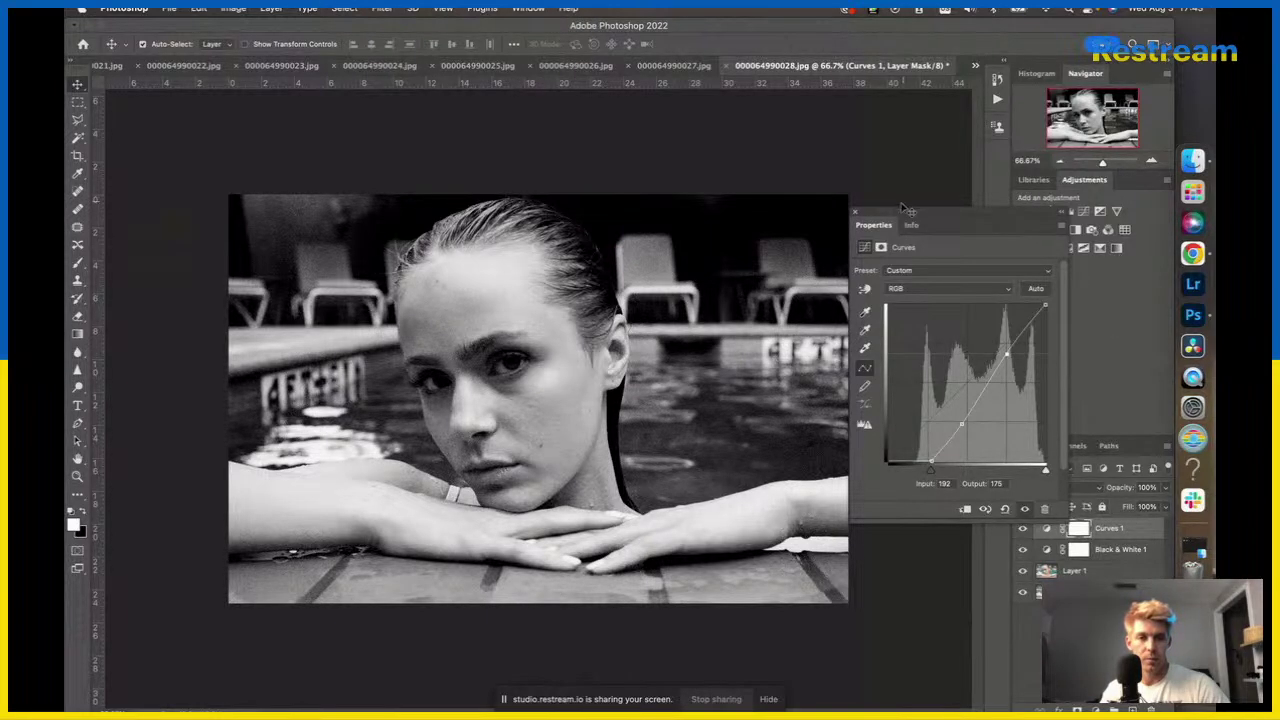
pyautogui.click(855, 212)
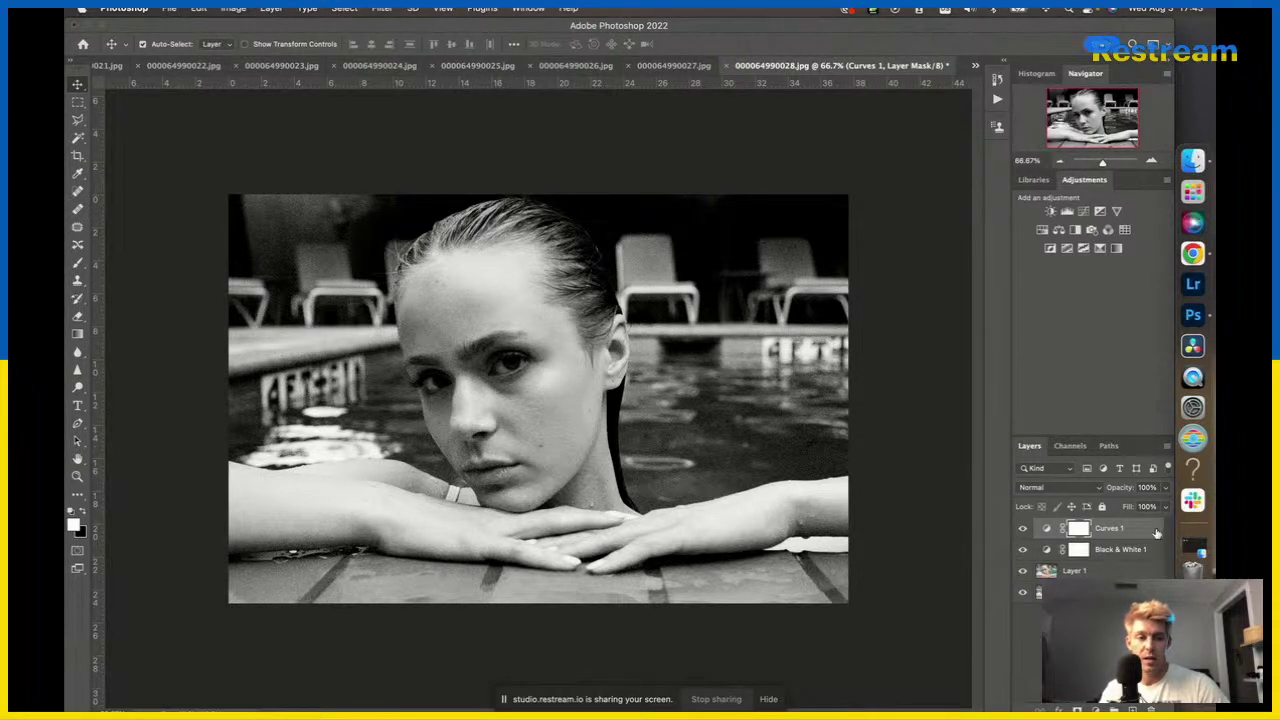
# Reopen the Curves adjustment and lower its shadow point to input 127, output 52.
pyautogui.doubleClick(1046, 528)
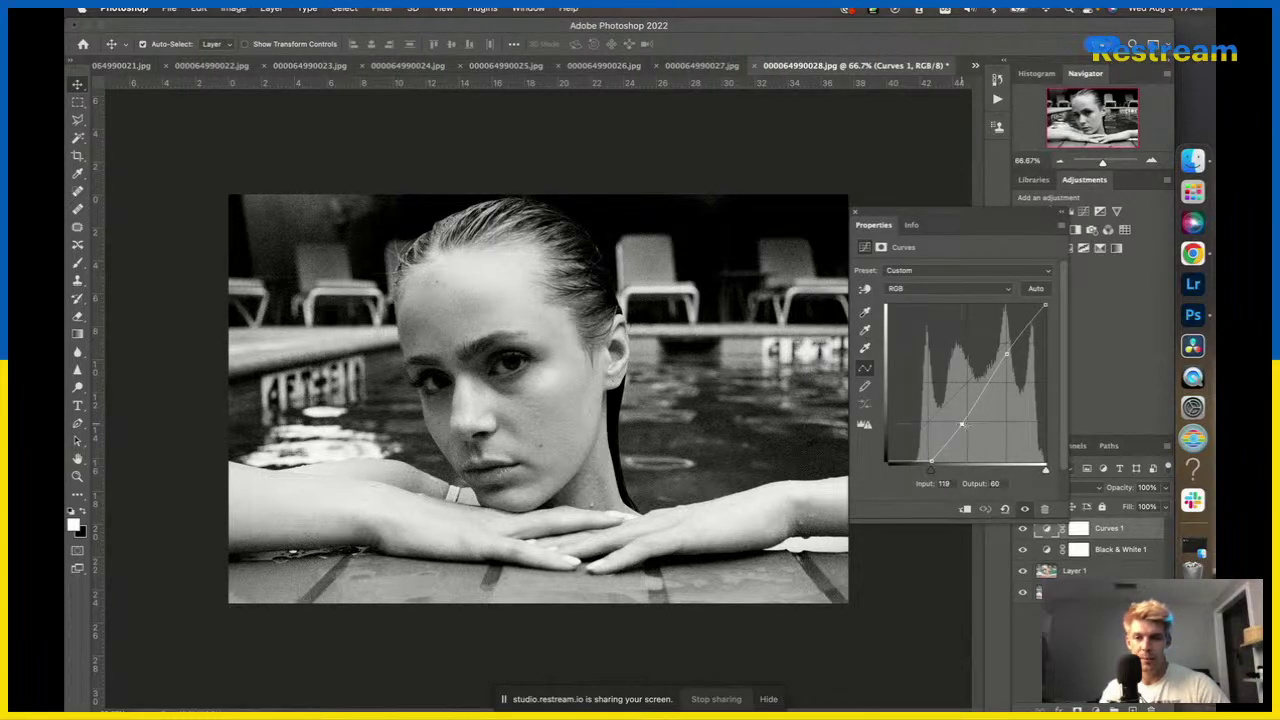
pyautogui.moveTo(961, 423); pyautogui.dragTo(966, 429)
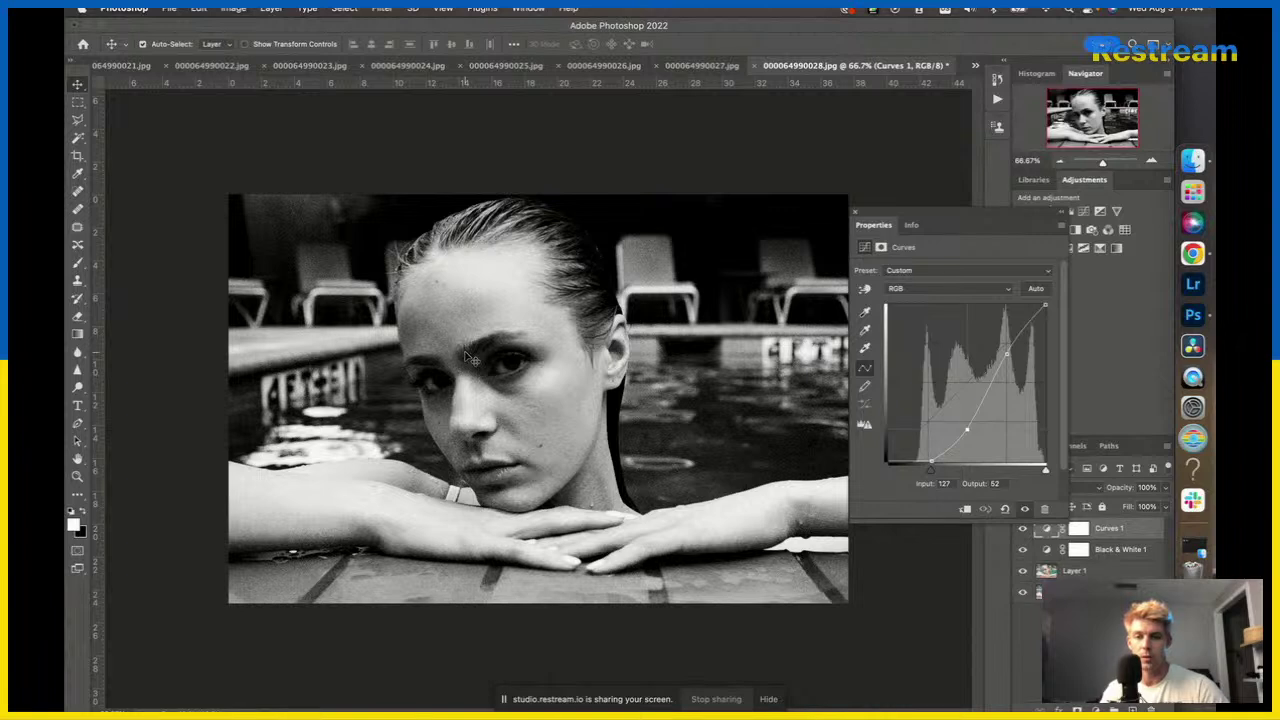
pyautogui.click(855, 213)
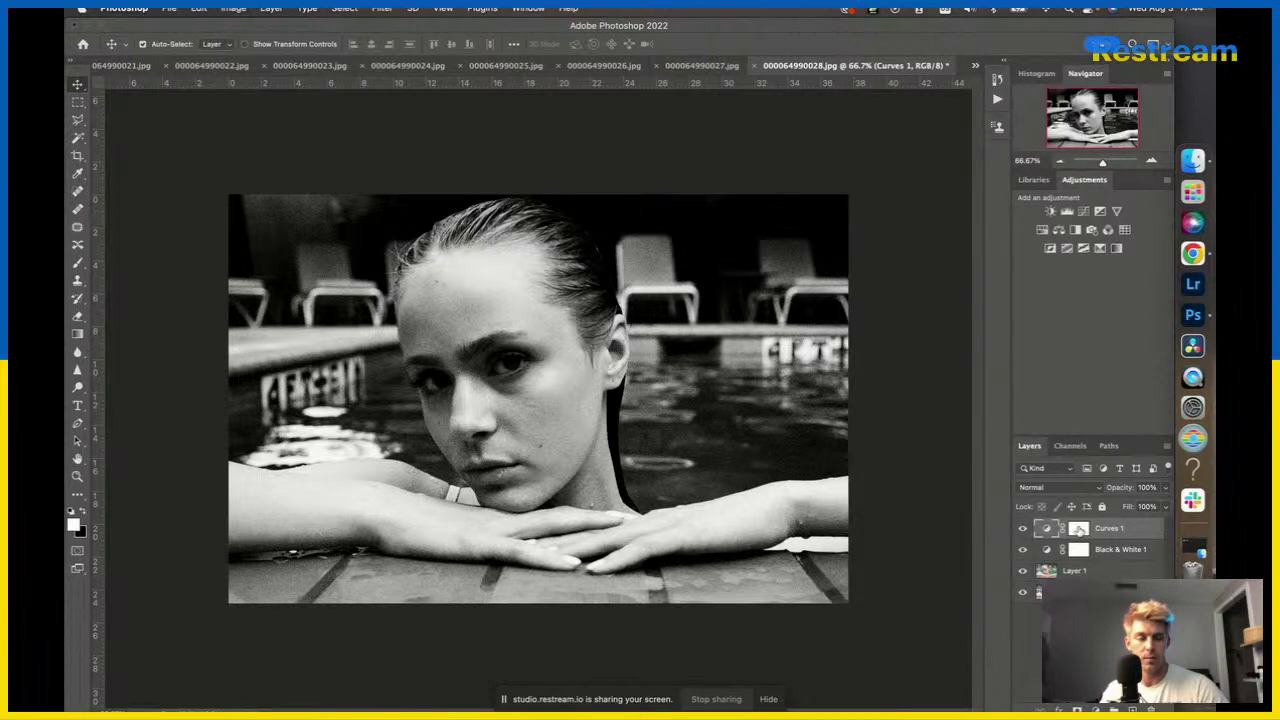
# Delete the Curves and Black & White adjustment layers to return the photo to color.
pyautogui.press('Delete')
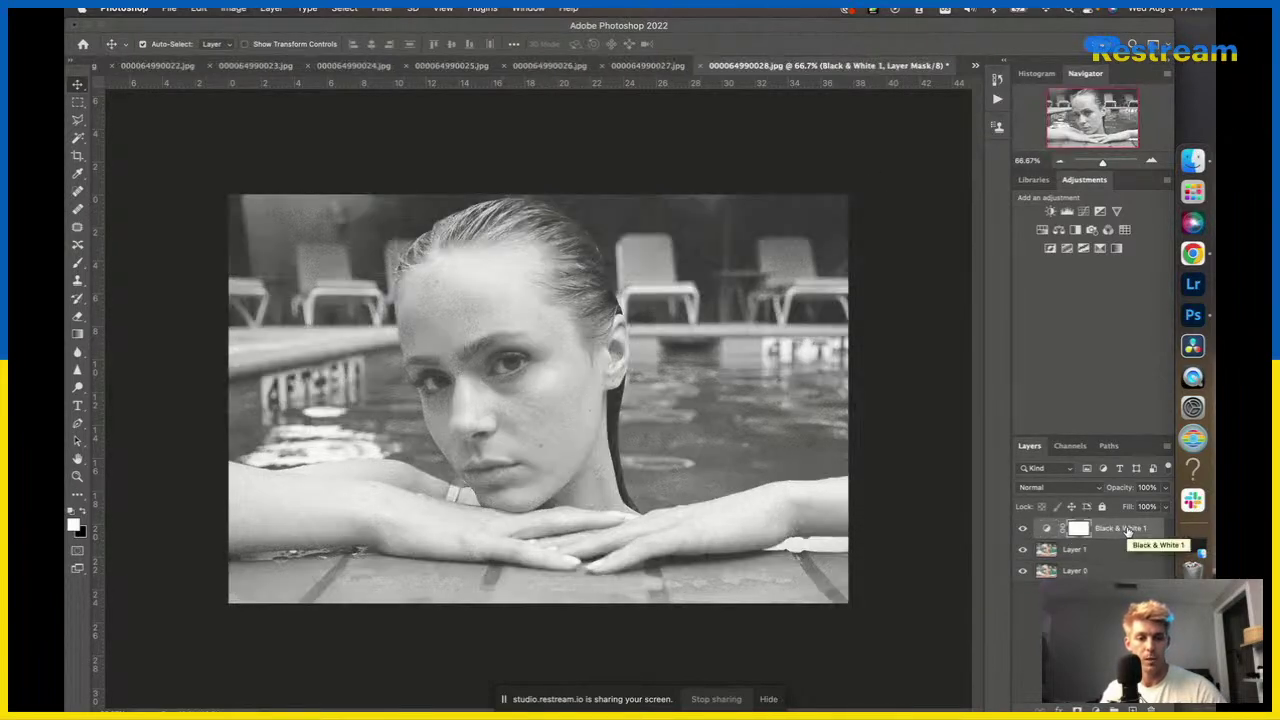
pyautogui.press('Delete')
pyautogui.press('Delete')
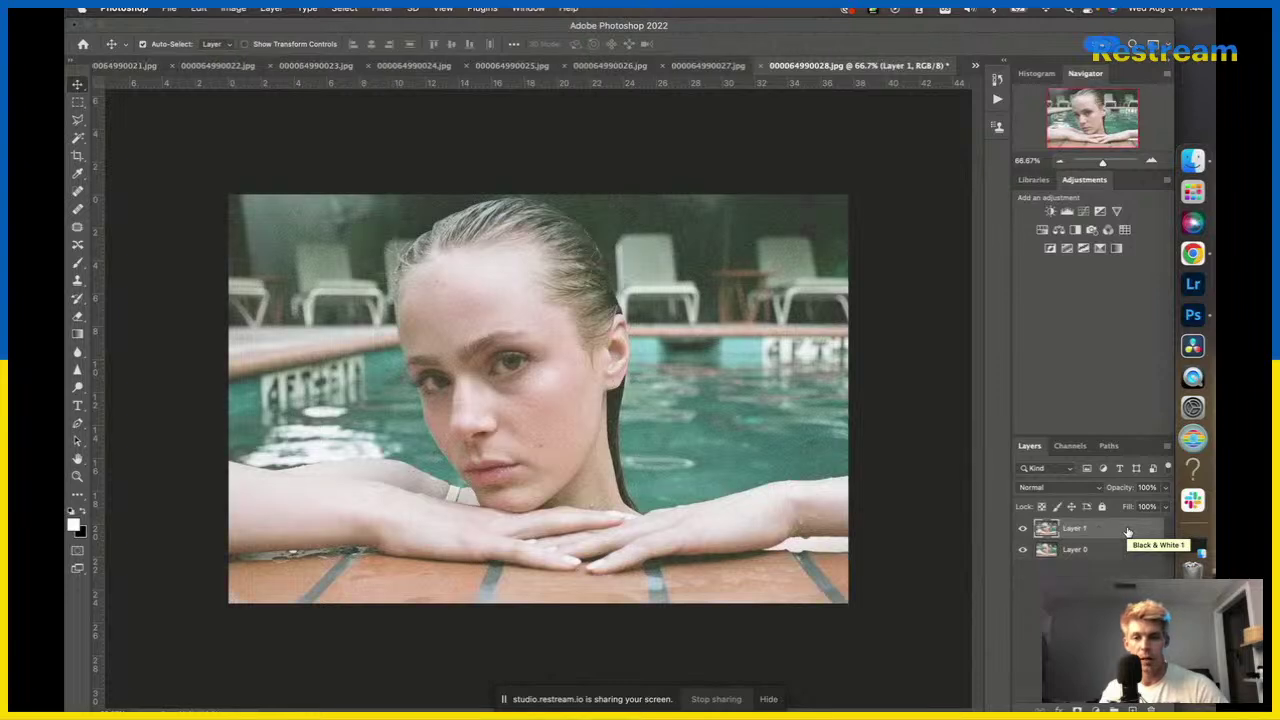
# Add a Curves layer with black point input 32, output 0, shadow point 107 to 49 and highlight point 194 to 173.
pyautogui.click(1084, 213)
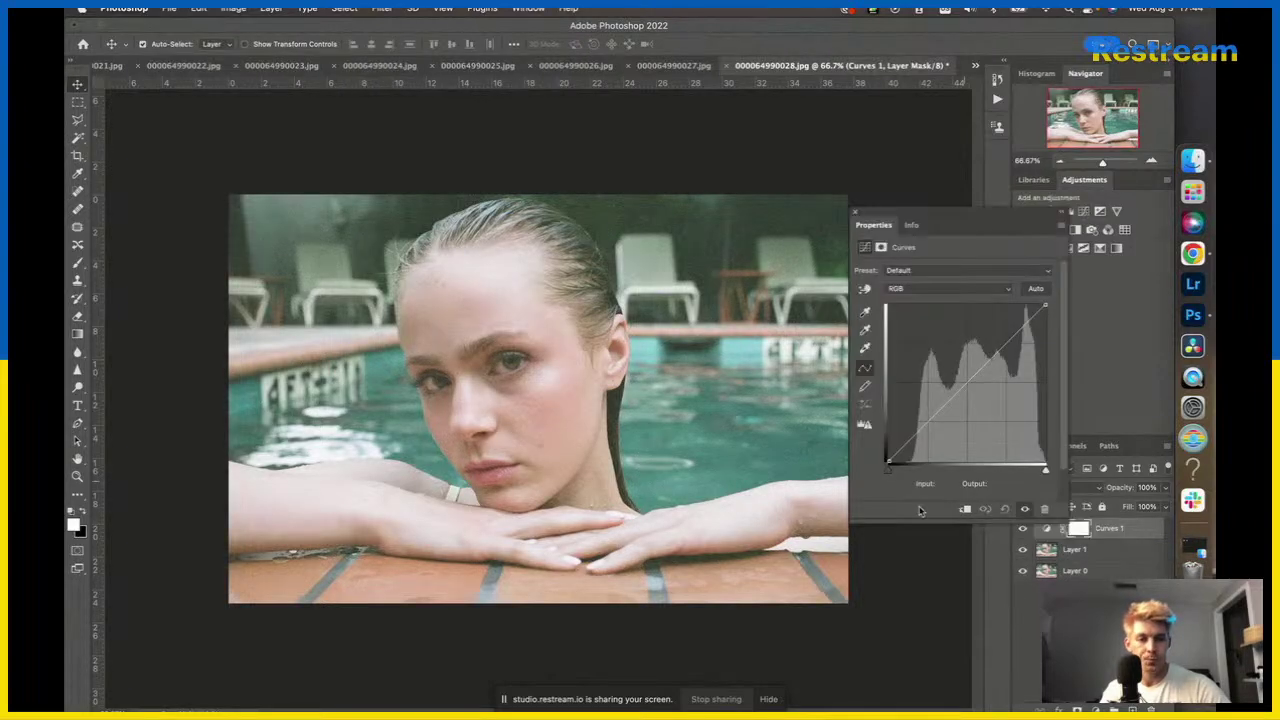
pyautogui.moveTo(890, 472); pyautogui.dragTo(908, 470)
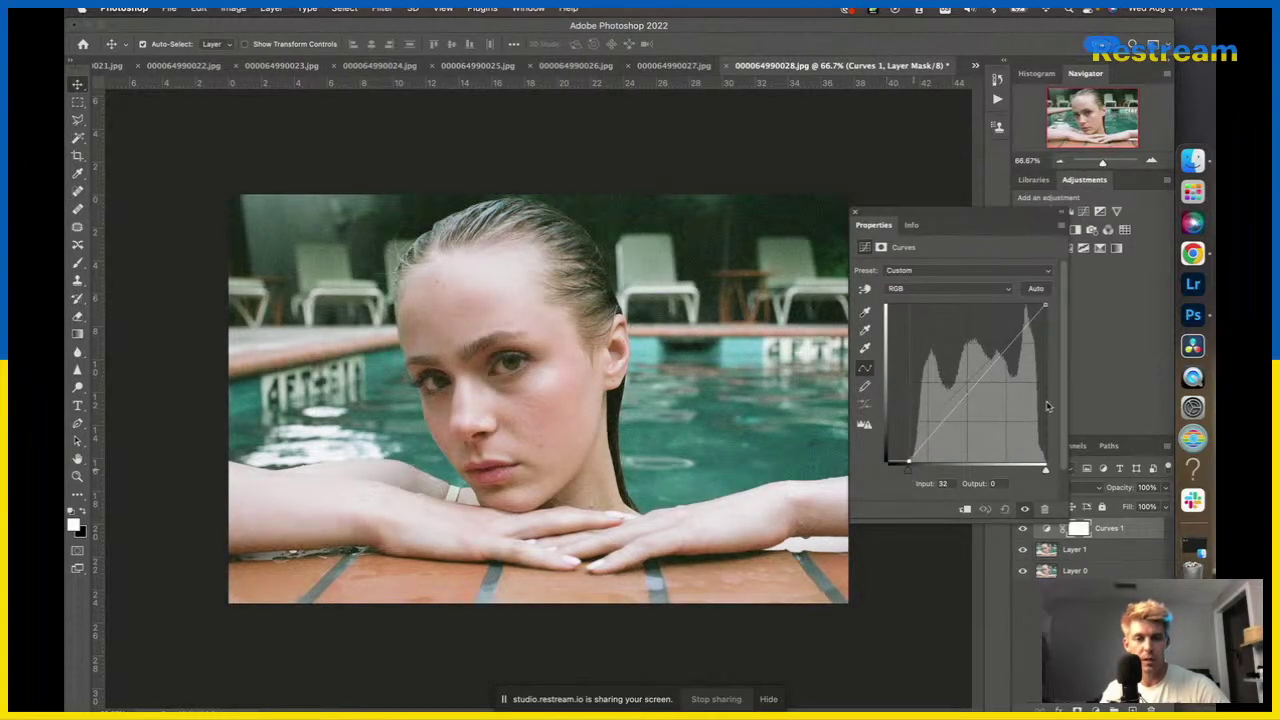
pyautogui.moveTo(993, 354); pyautogui.dragTo(1008, 355)
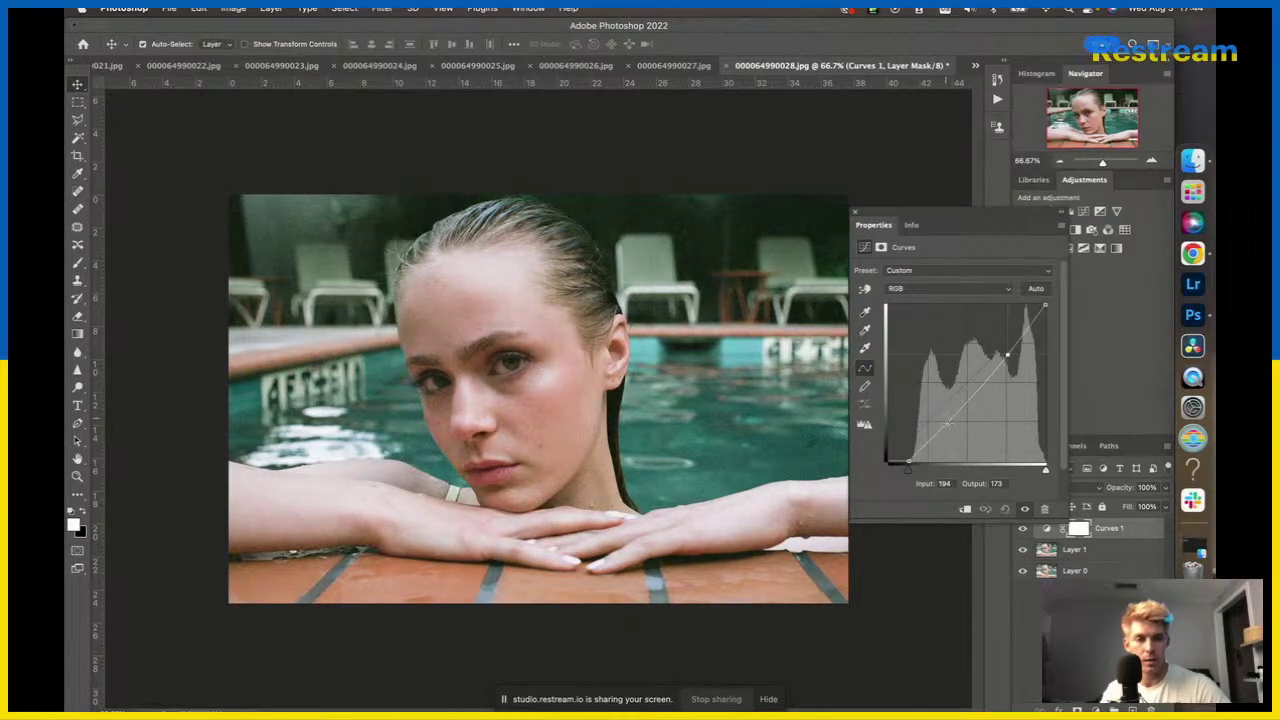
pyautogui.moveTo(947, 423); pyautogui.dragTo(956, 432)
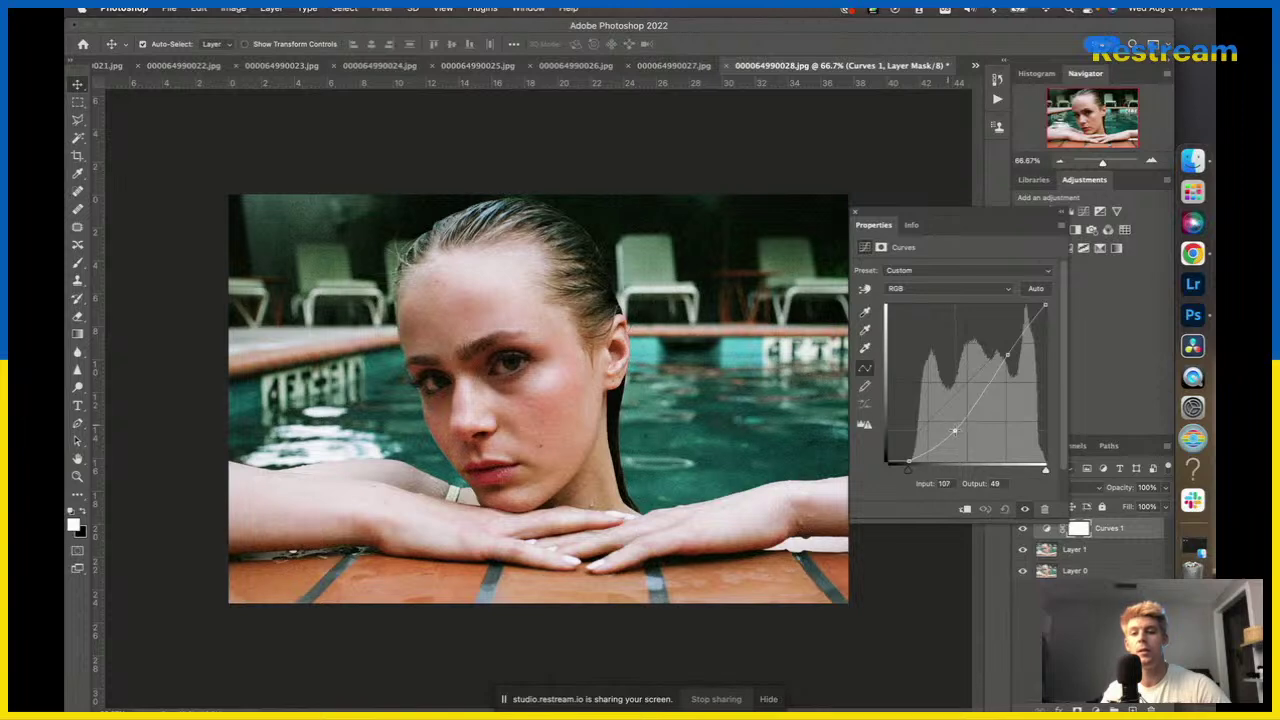
pyautogui.click(558, 402)
pyautogui.scroll(-1, 556, 397)
pyautogui.scroll(-1, 575, 385)
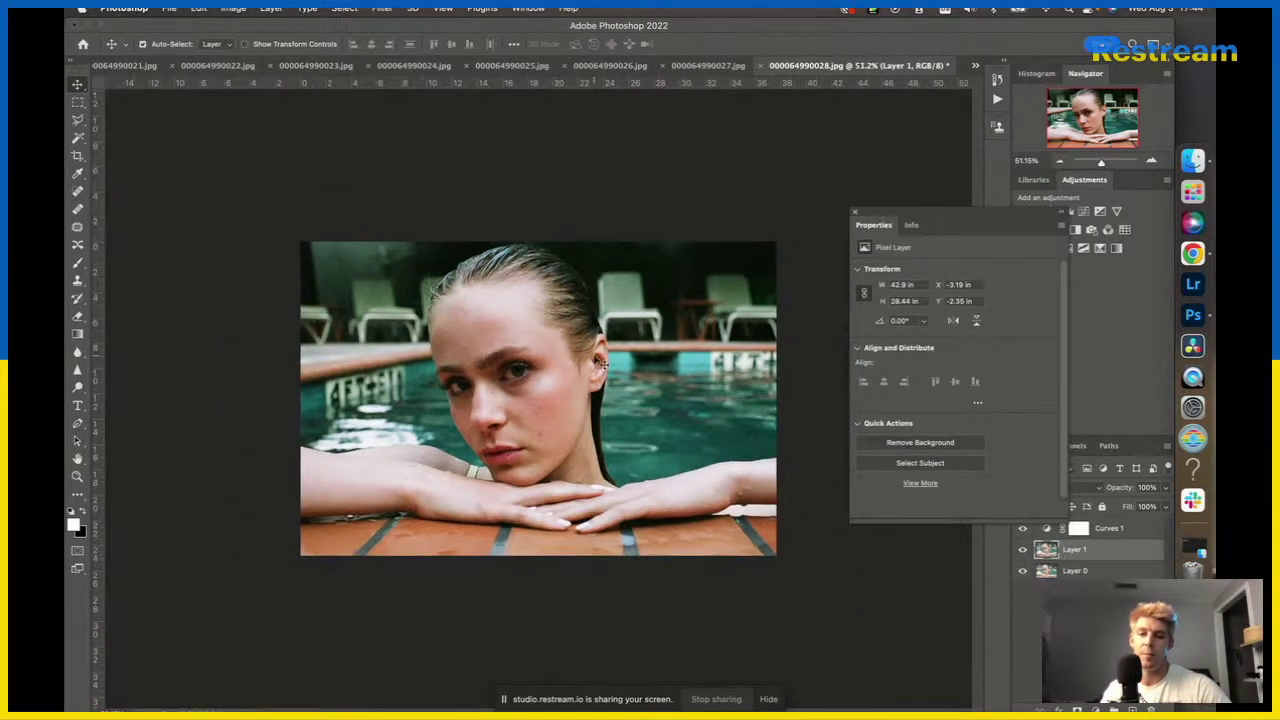
pyautogui.scroll(4, 520, 380)
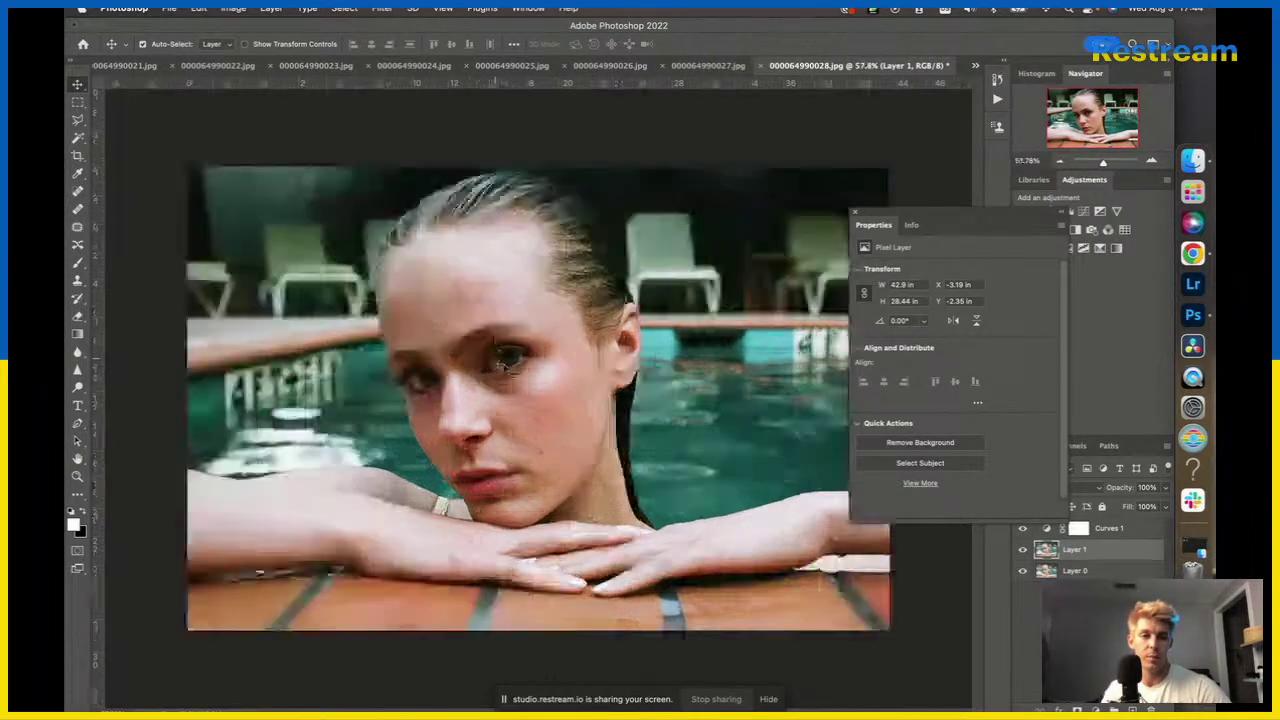
pyautogui.click(855, 212)
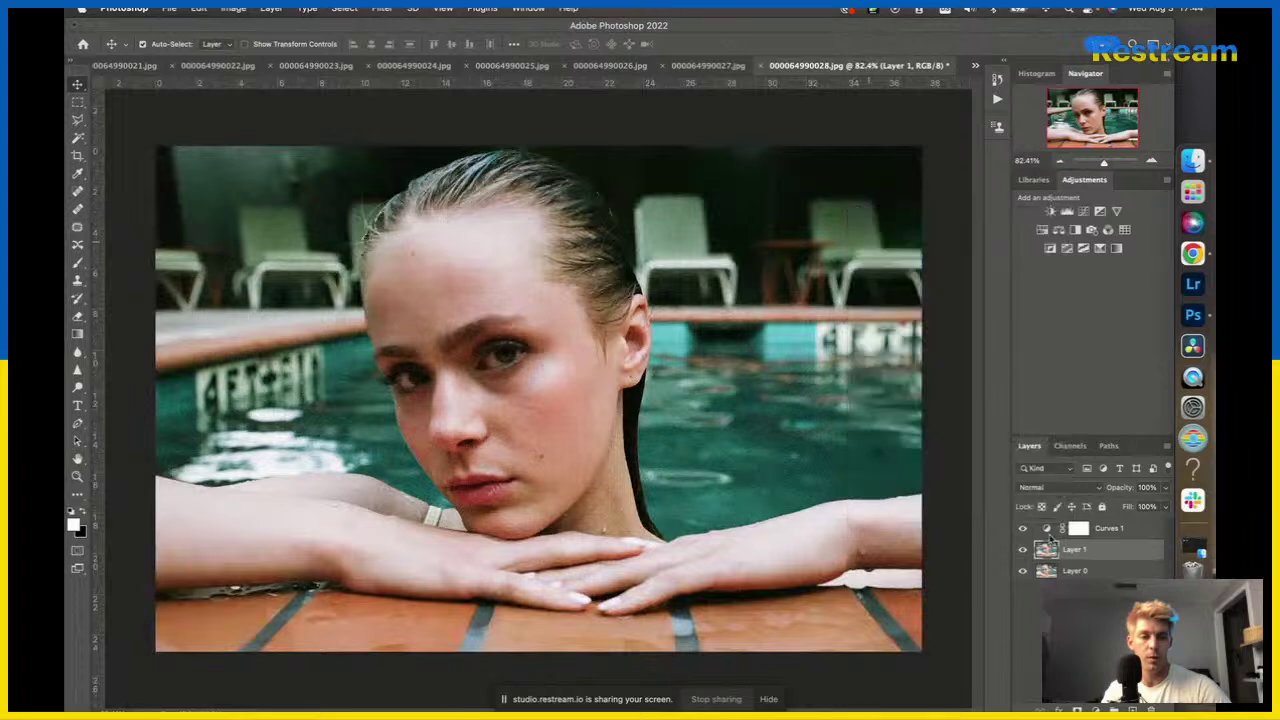
# Create a new empty layer above the Curves adjustment and reduce the Brush tool's size to 50 px.
pyautogui.click(1116, 532)
pyautogui.press('super+shift+alt+n')
pyautogui.press('b')
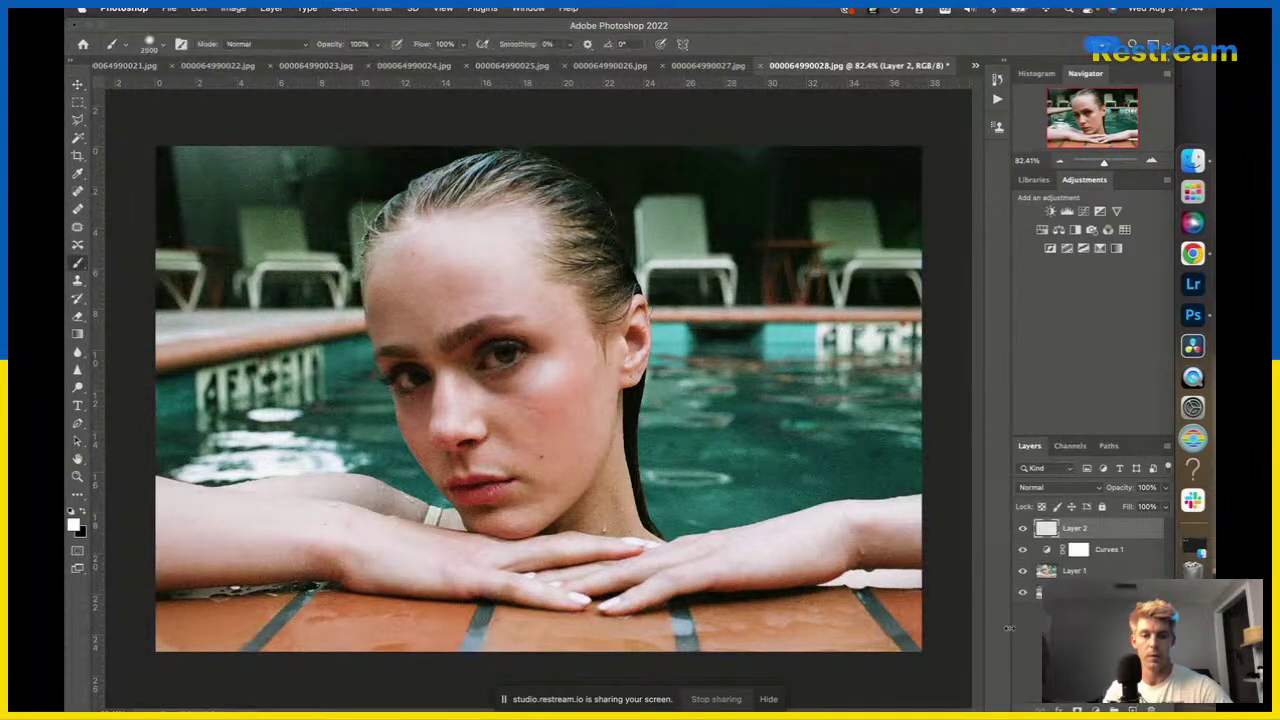
pyautogui.press('[')
pyautogui.press('[')
pyautogui.press('[')
pyautogui.press('[')
pyautogui.press('[')
pyautogui.press('[')
pyautogui.press('[')
pyautogui.press('[')
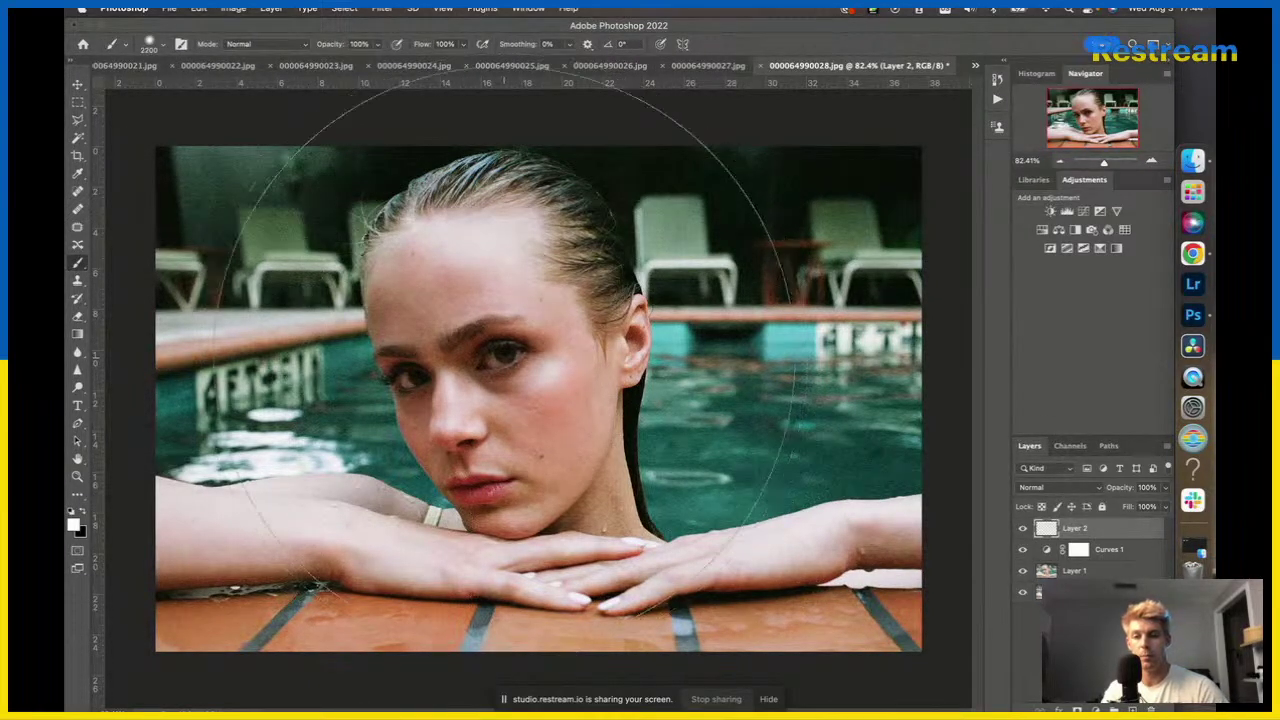
pyautogui.press('[')
pyautogui.press('[')
pyautogui.press('[')
pyautogui.press('[')
pyautogui.press('[')
pyautogui.press('[')
pyautogui.press('[')
pyautogui.press('[')
pyautogui.press('[')
pyautogui.press('[')
pyautogui.press('[')
pyautogui.press('[')
pyautogui.press('[')
pyautogui.press('[')
pyautogui.press('[')
pyautogui.press('[')
pyautogui.press('[')
pyautogui.press('[')
pyautogui.press('[')
pyautogui.press('[')
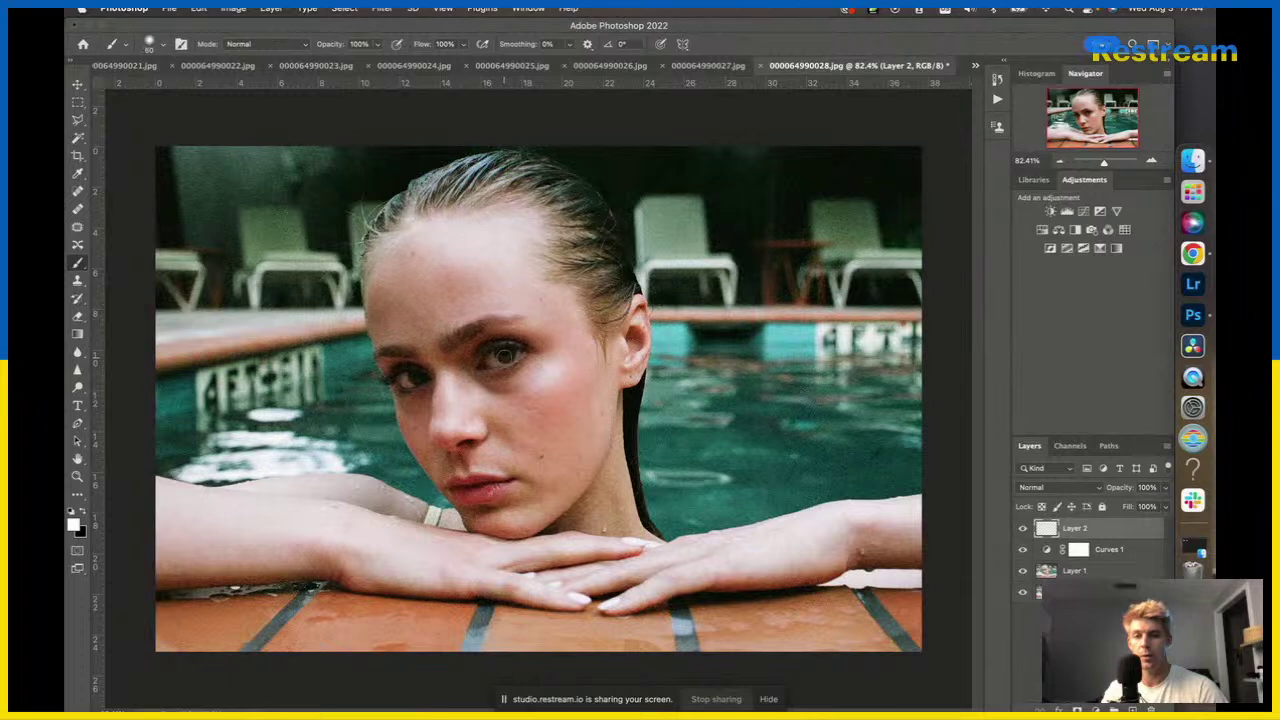
# Set the 50 px brush's hardness to 81%.
pyautogui.click(163, 44)
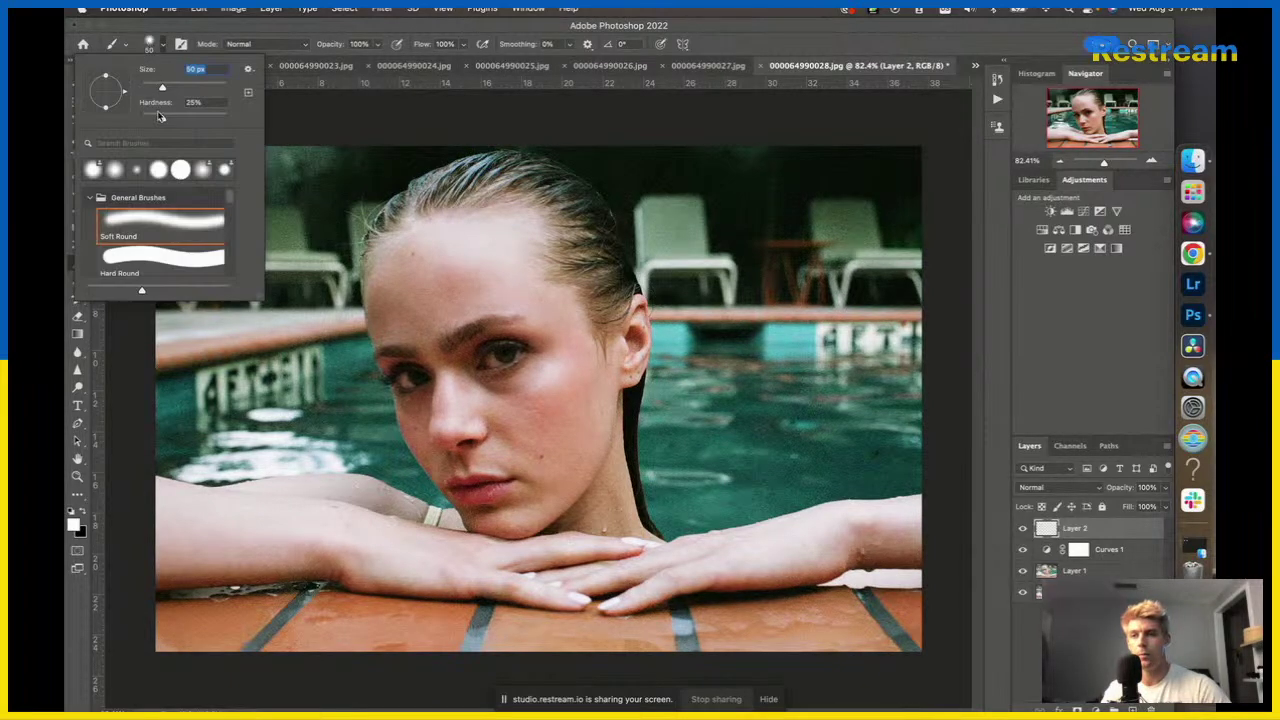
pyautogui.moveTo(160, 120); pyautogui.dragTo(226, 118)
pyautogui.click(157, 44)
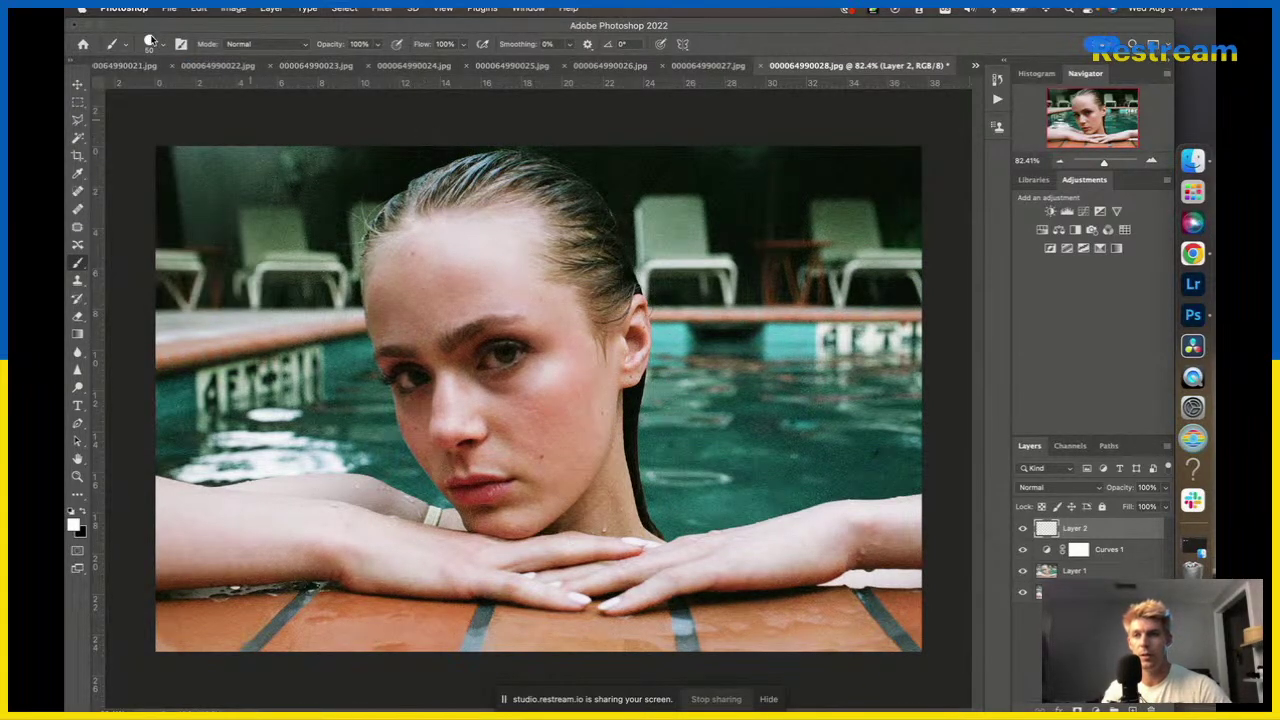
pyautogui.click(157, 44)
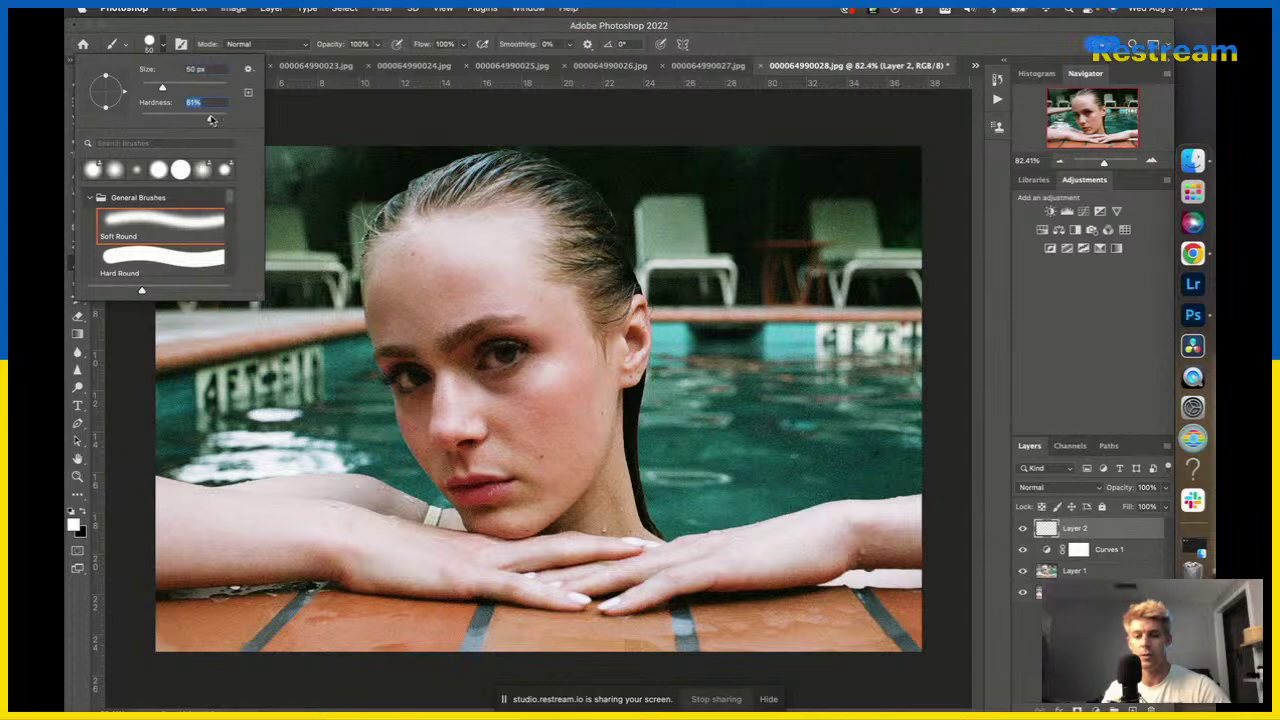
pyautogui.press('Return')
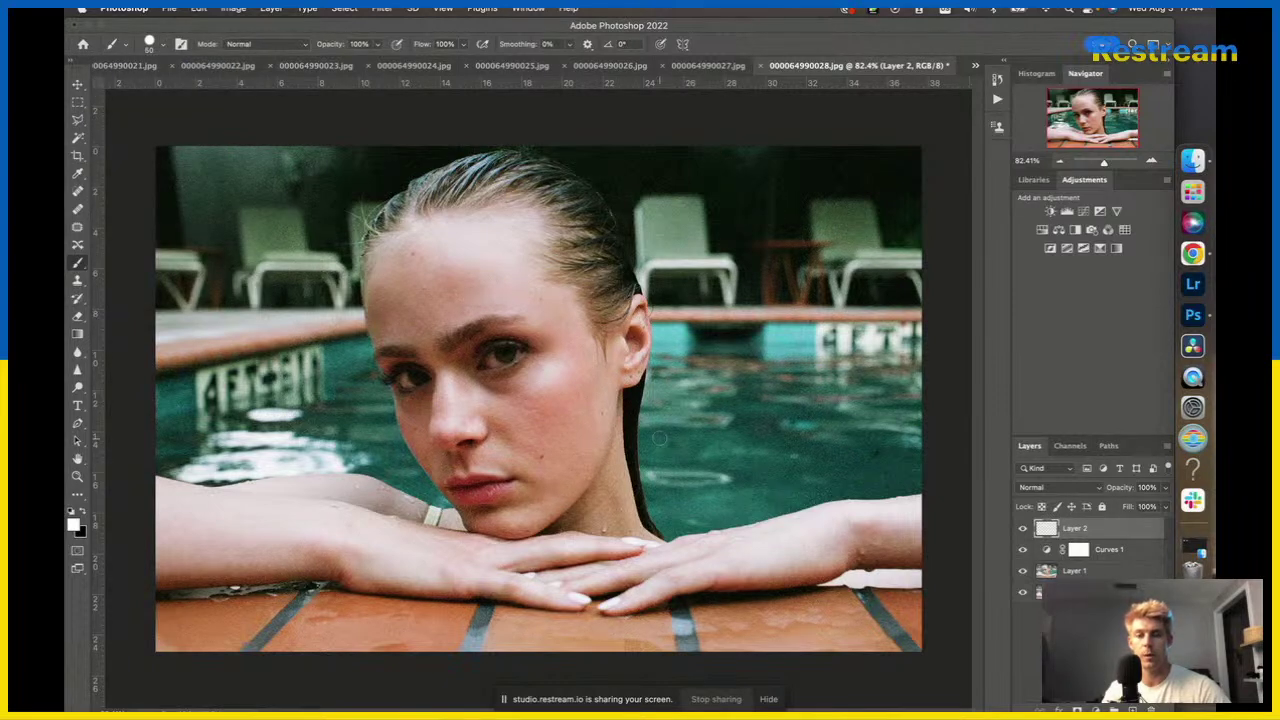
# Paint a white dot on the woman's cheek, scale it to about 37.4% with Free Transform and move it onto her eye.
pyautogui.click(582, 407)
pyautogui.hotkey('ctrl', 't')
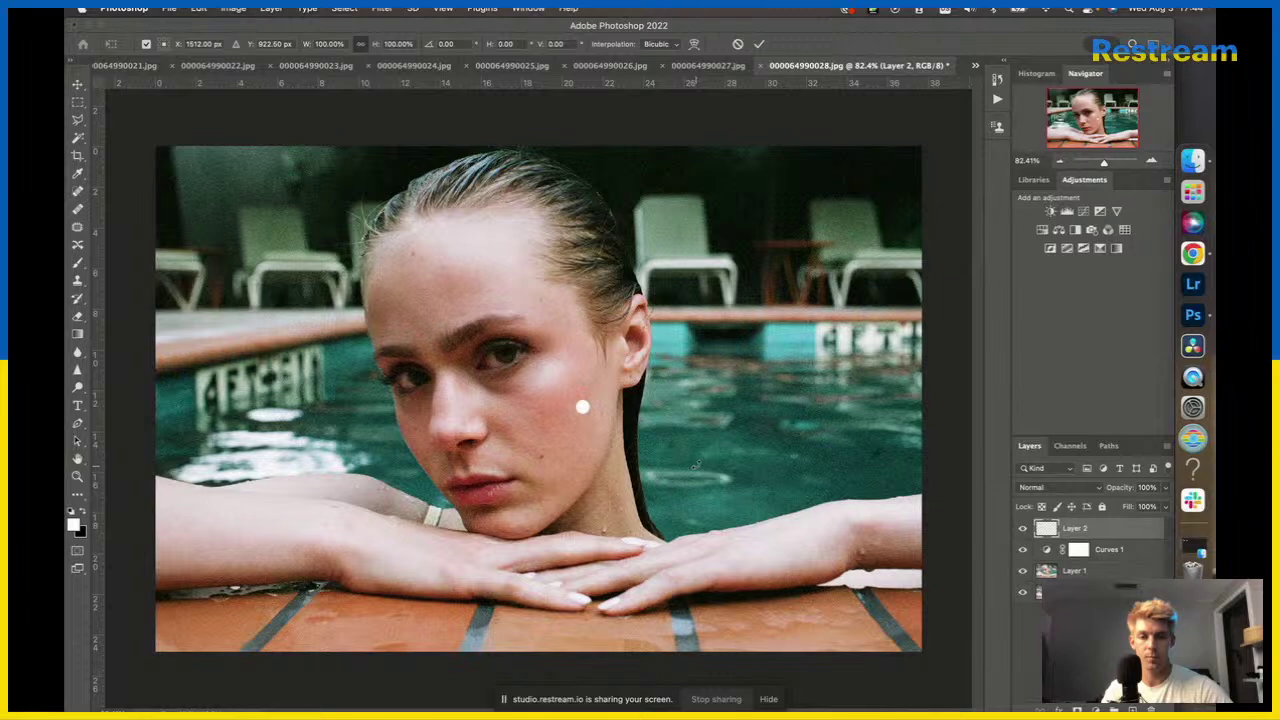
pyautogui.scroll(5, 582, 407)
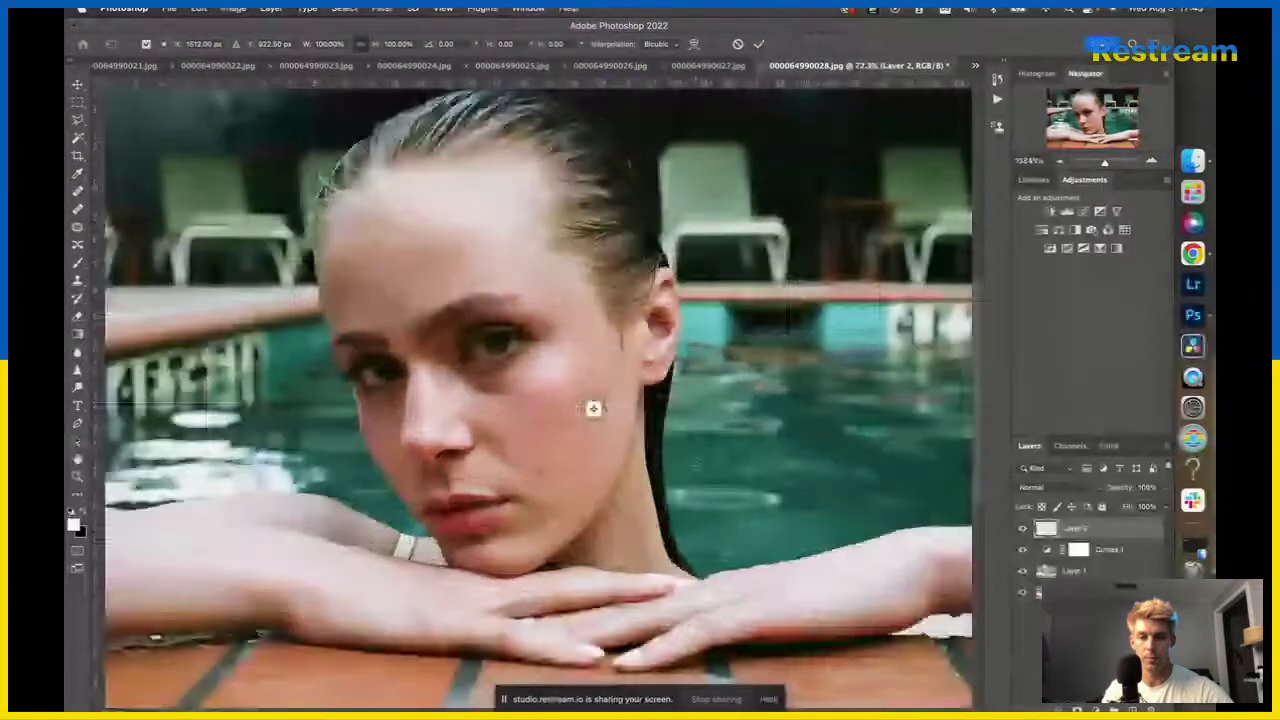
pyautogui.scroll(1, 618, 413)
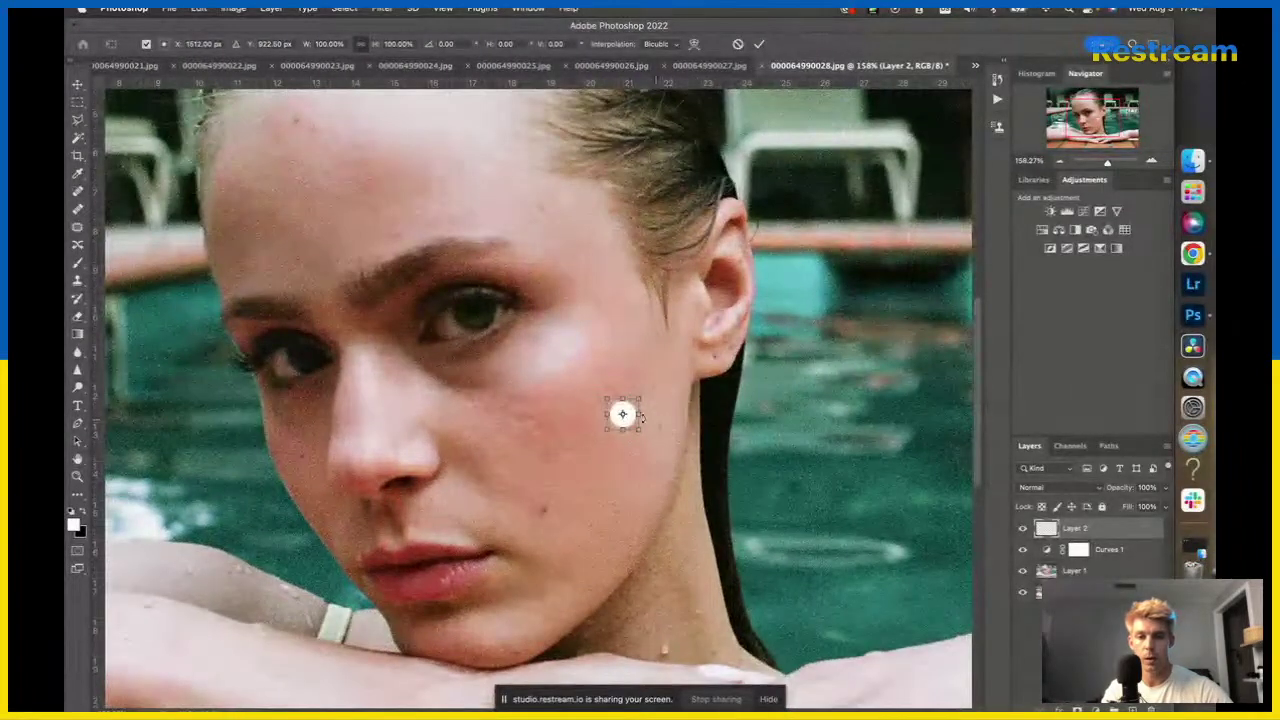
pyautogui.moveTo(622, 413); pyautogui.dragTo(470, 326)
pyautogui.scroll(2, 455, 342)
pyautogui.scroll(4, 455, 342)
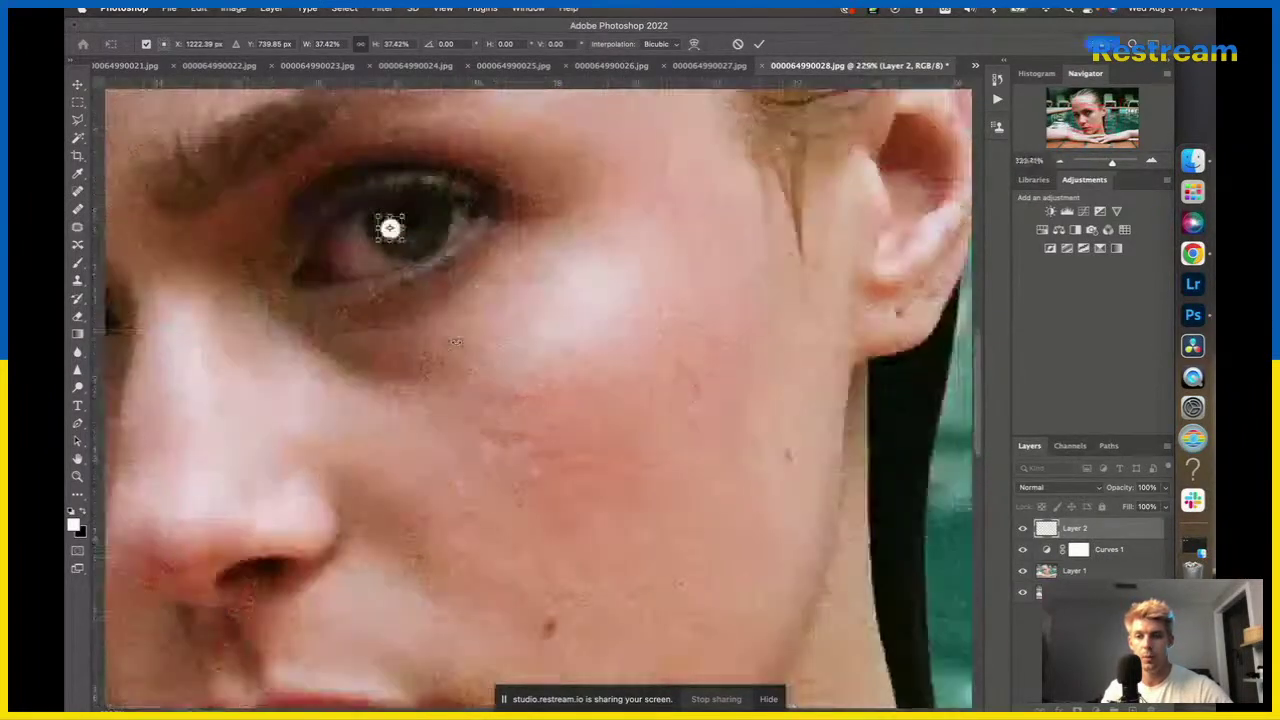
# Shrink the white dot to about 26.5%, place it on the upper part of the iris as a catchlight, and apply the transform.
pyautogui.scroll(2, 455, 342)
pyautogui.hscroll(-2, 455, 342)
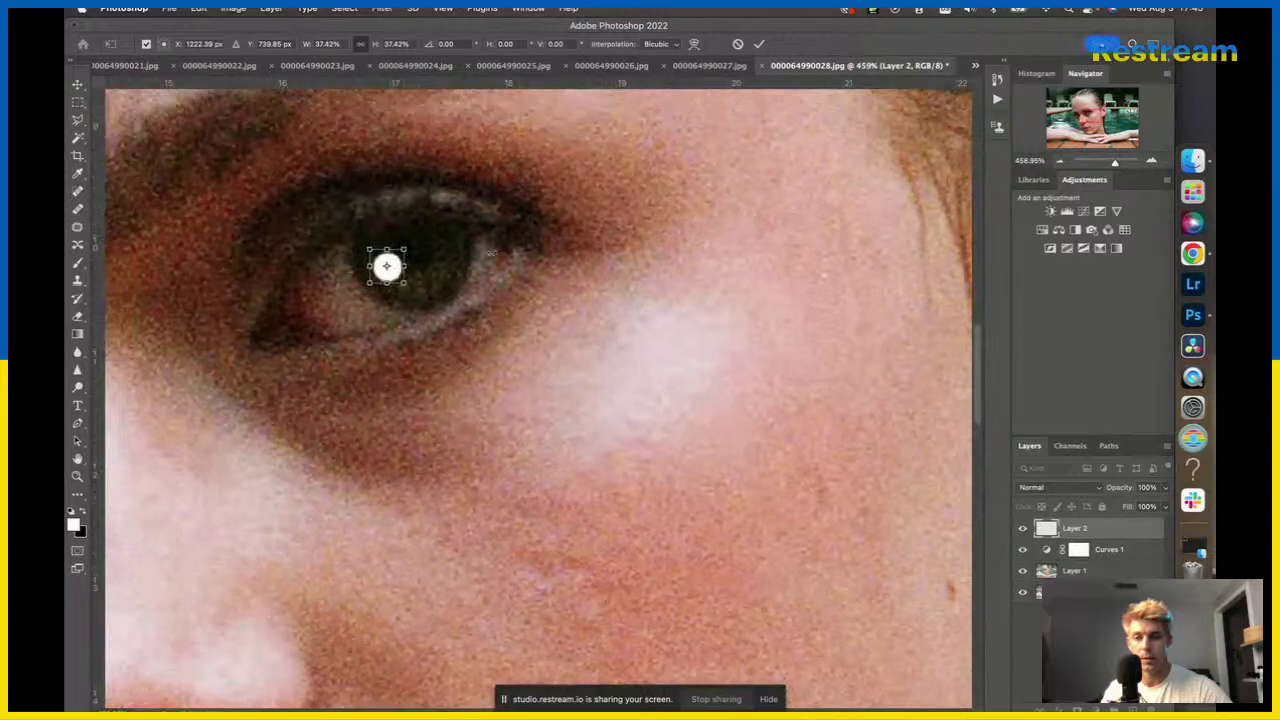
pyautogui.hscroll(-3, 538, 398)
pyautogui.scroll(2, 538, 398)
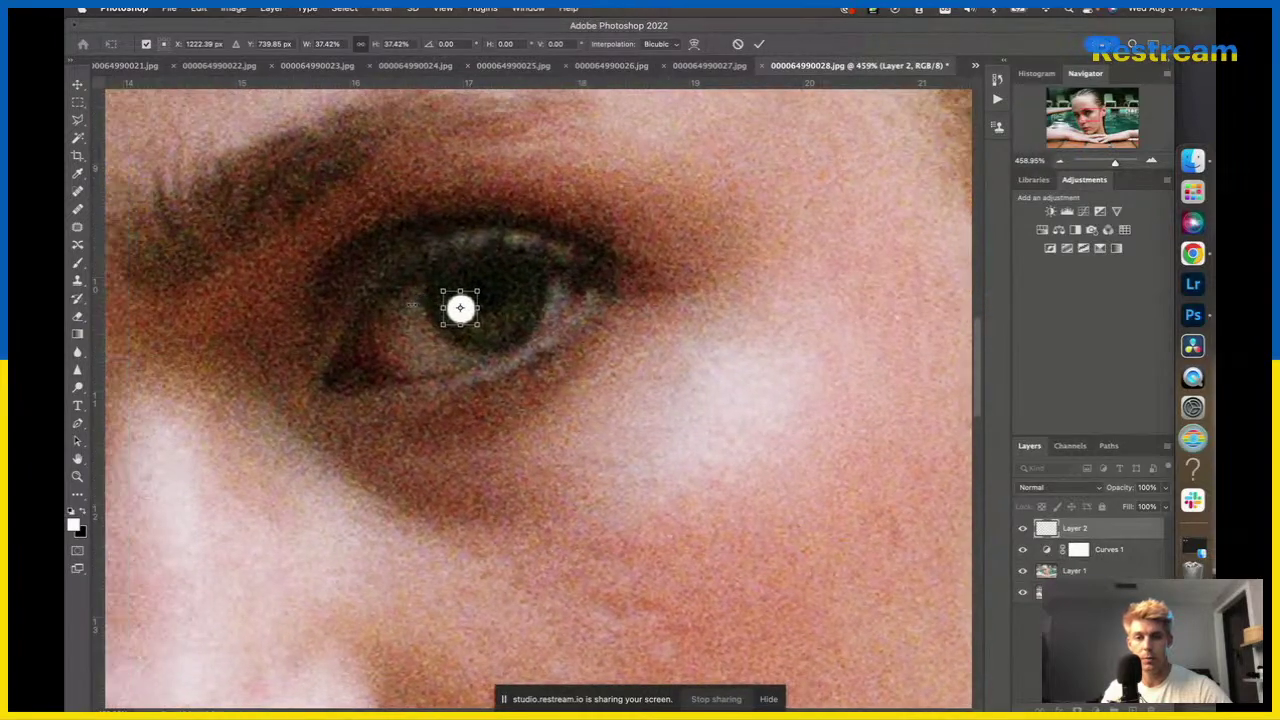
pyautogui.moveTo(470, 322); pyautogui.dragTo(498, 291)
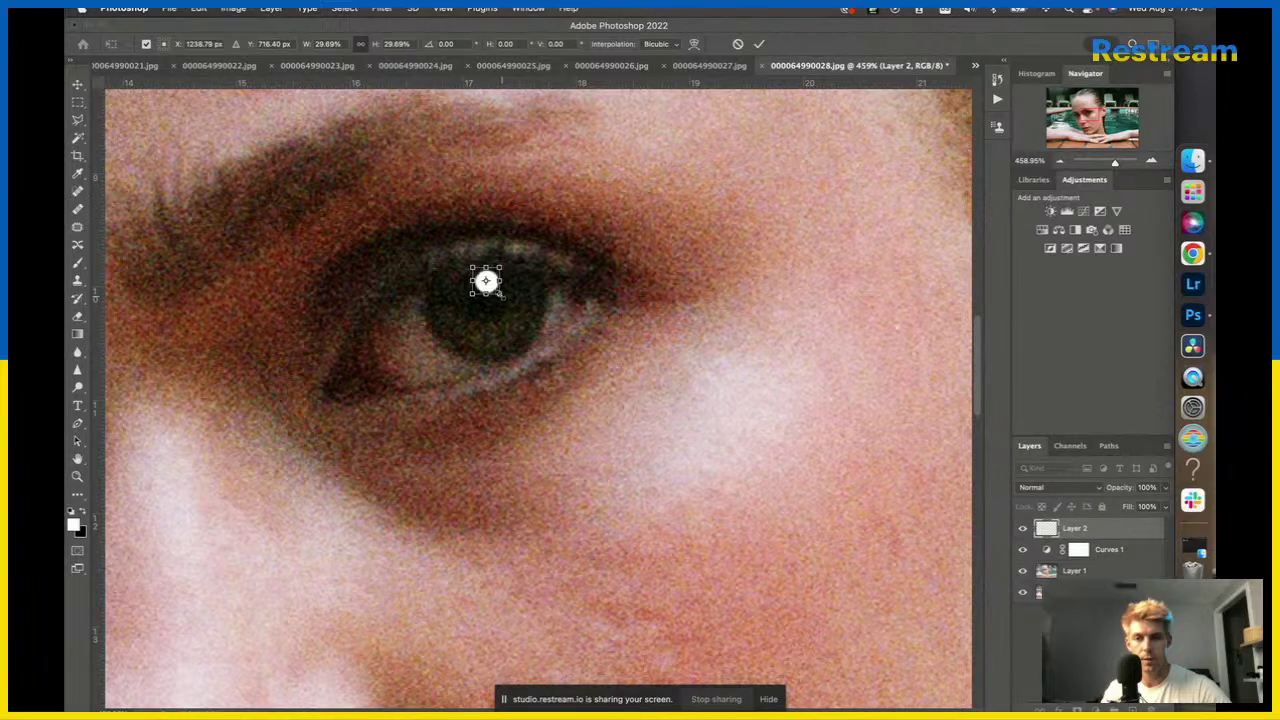
pyautogui.moveTo(500, 294); pyautogui.dragTo(489, 280)
pyautogui.press('Return')
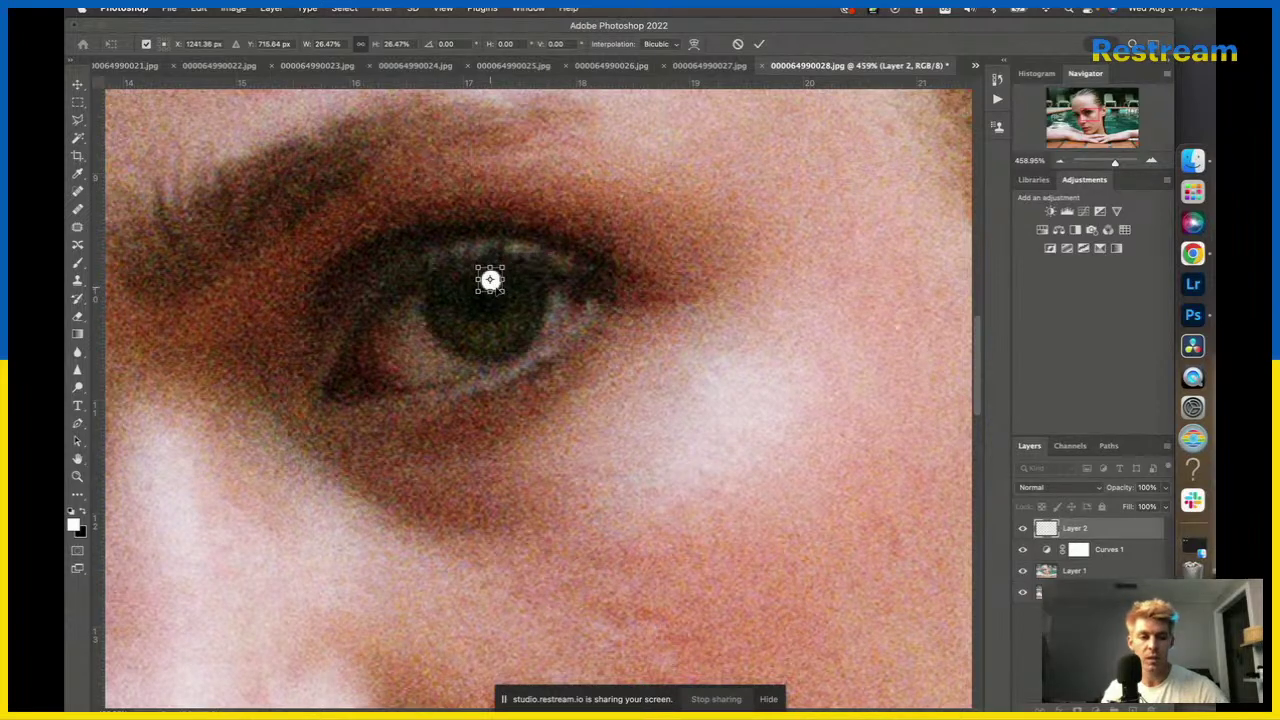
# Add a layer mask to the catchlight layer and mask away the white dot's upper edge with a 10 px black brush.
pyautogui.press('b')
pyautogui.click(1077, 709)
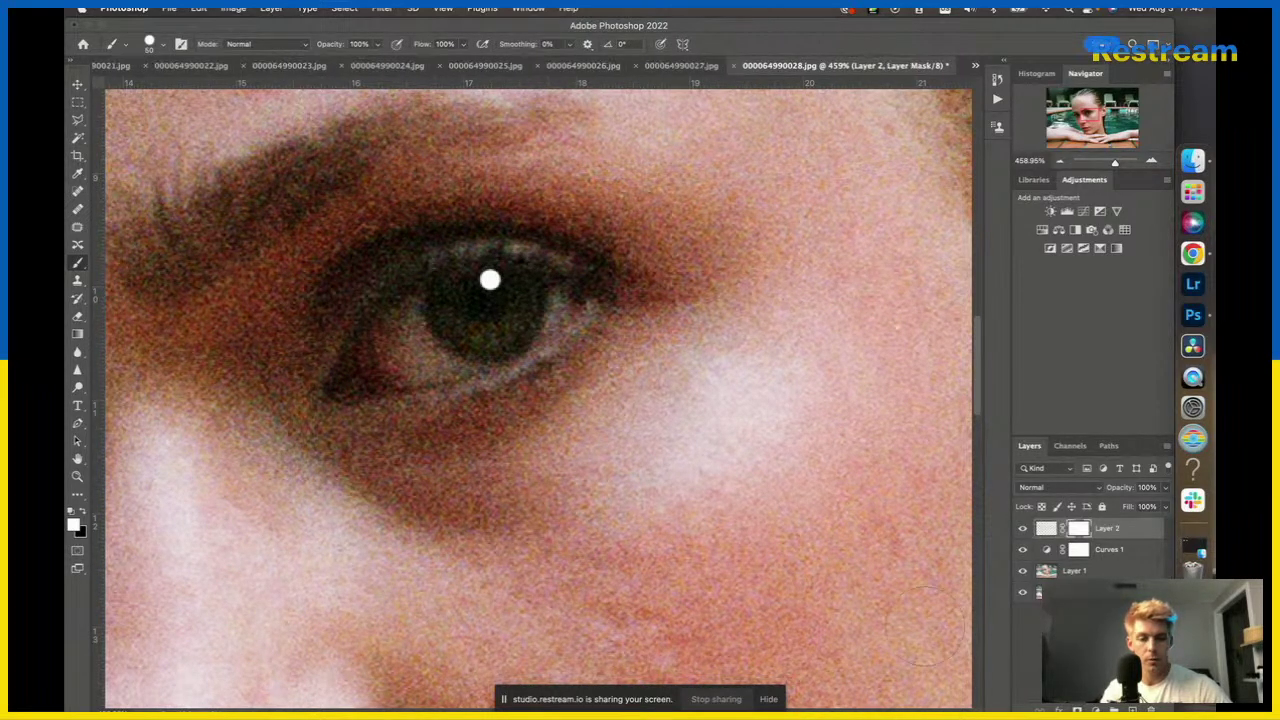
pyautogui.press('[')
pyautogui.press('[')
pyautogui.press('[')
pyautogui.press('[')
pyautogui.press('[')
pyautogui.press('[')
pyautogui.press('[')
pyautogui.press('[')
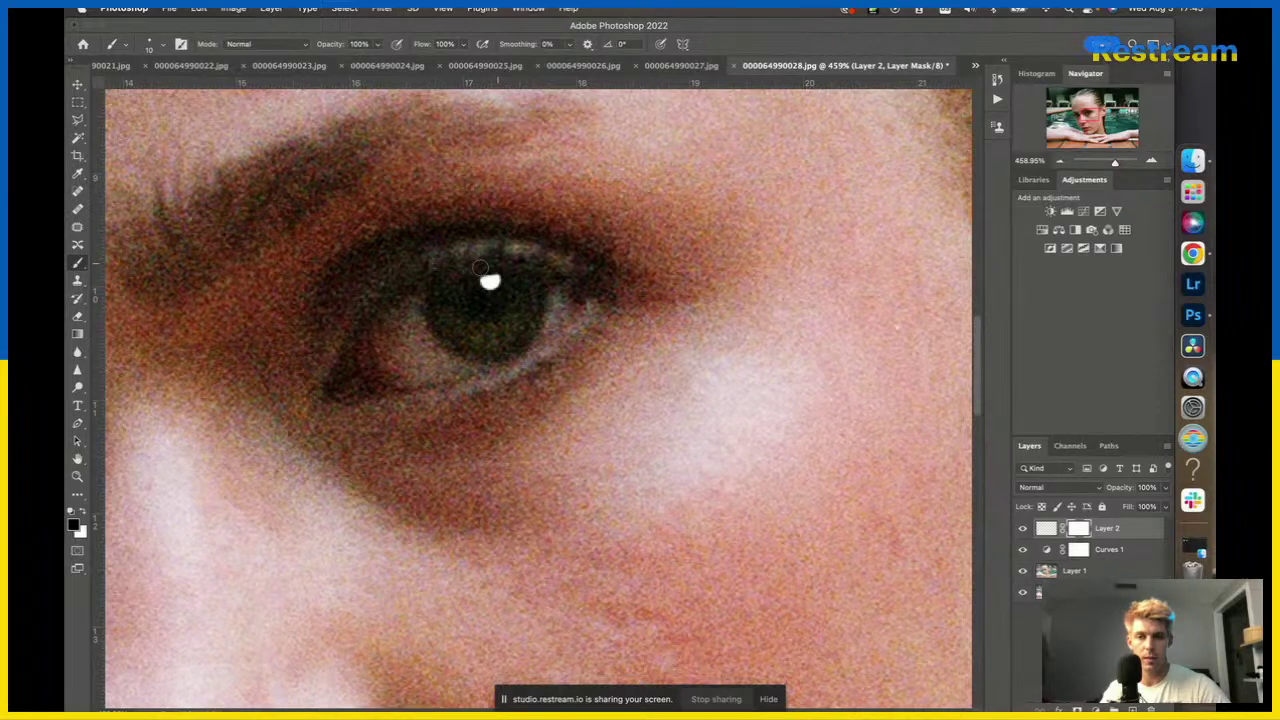
# Lower the catchlight layer's opacity to 36%.
pyautogui.press('v')
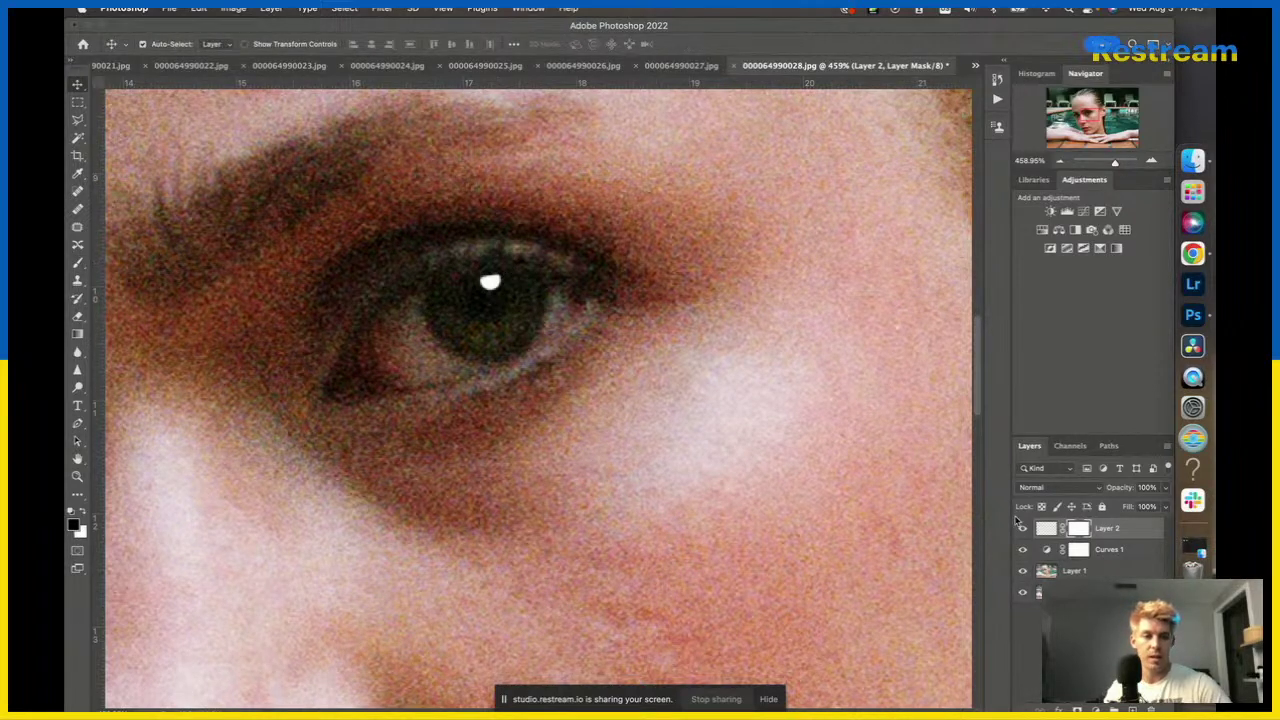
pyautogui.moveTo(1119, 490); pyautogui.dragTo(1037, 500)
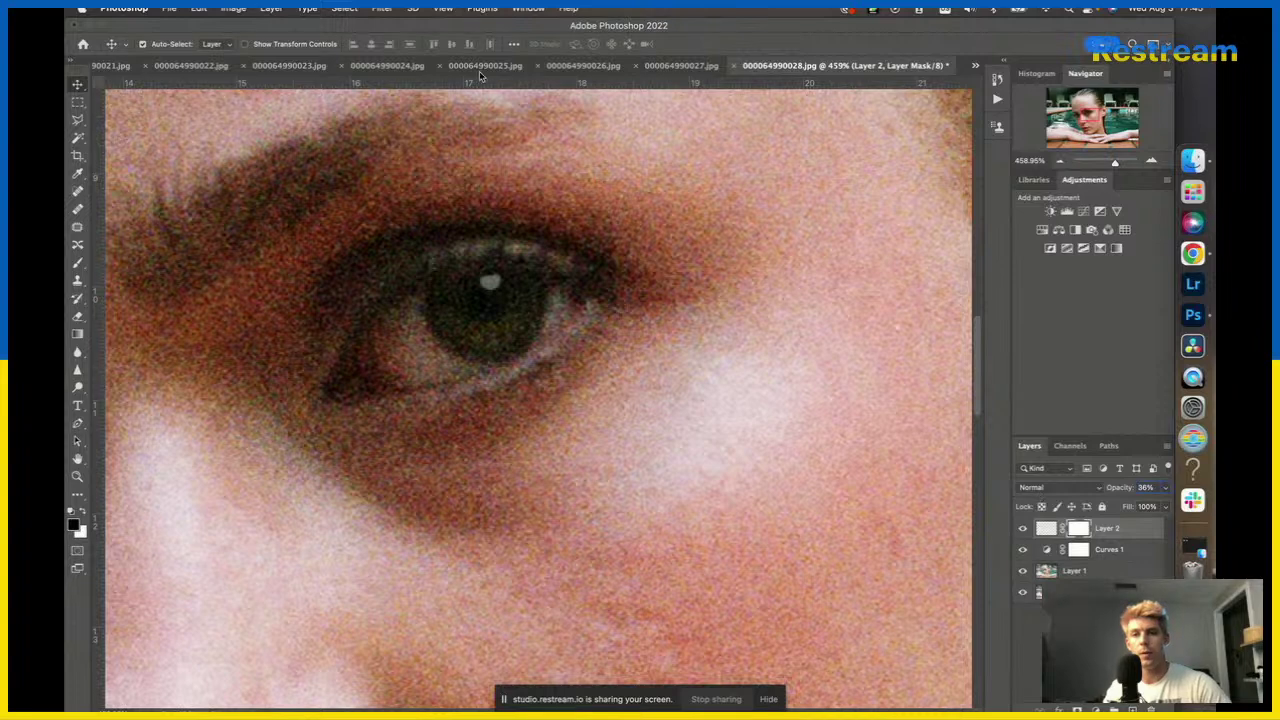
pyautogui.click(381, 8)
pyautogui.moveTo(418, 186)
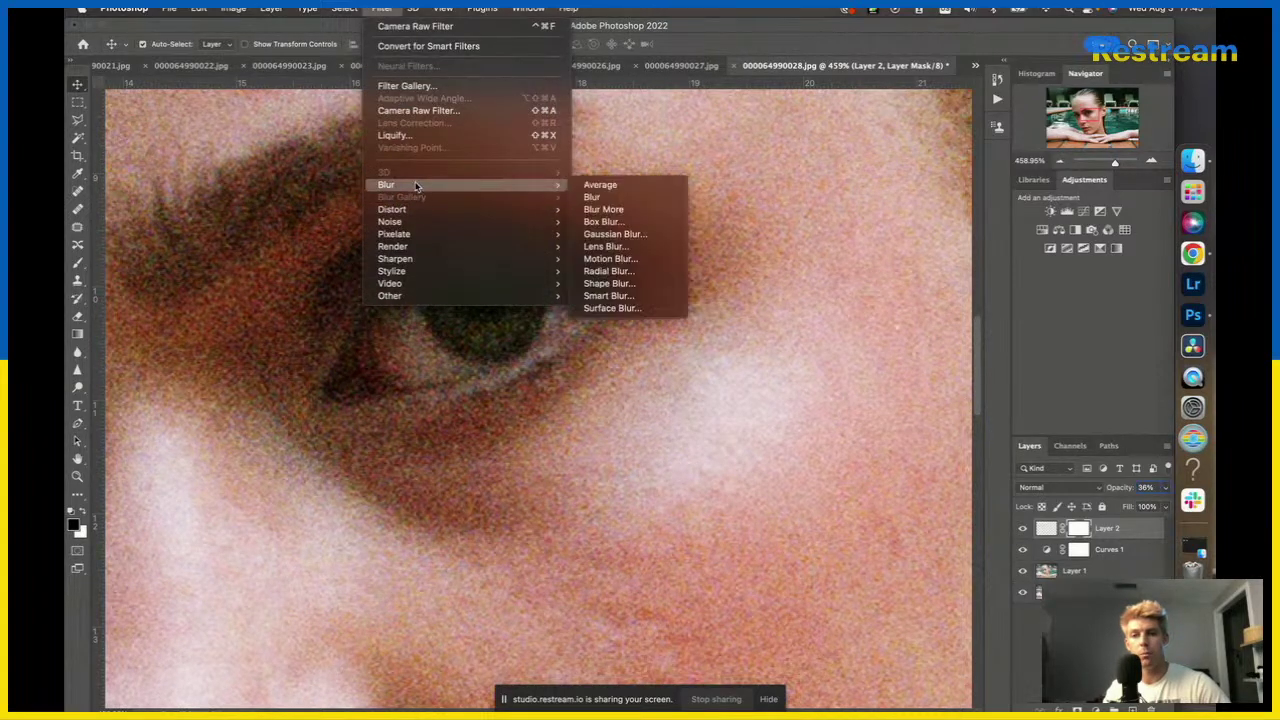
pyautogui.click(603, 235)
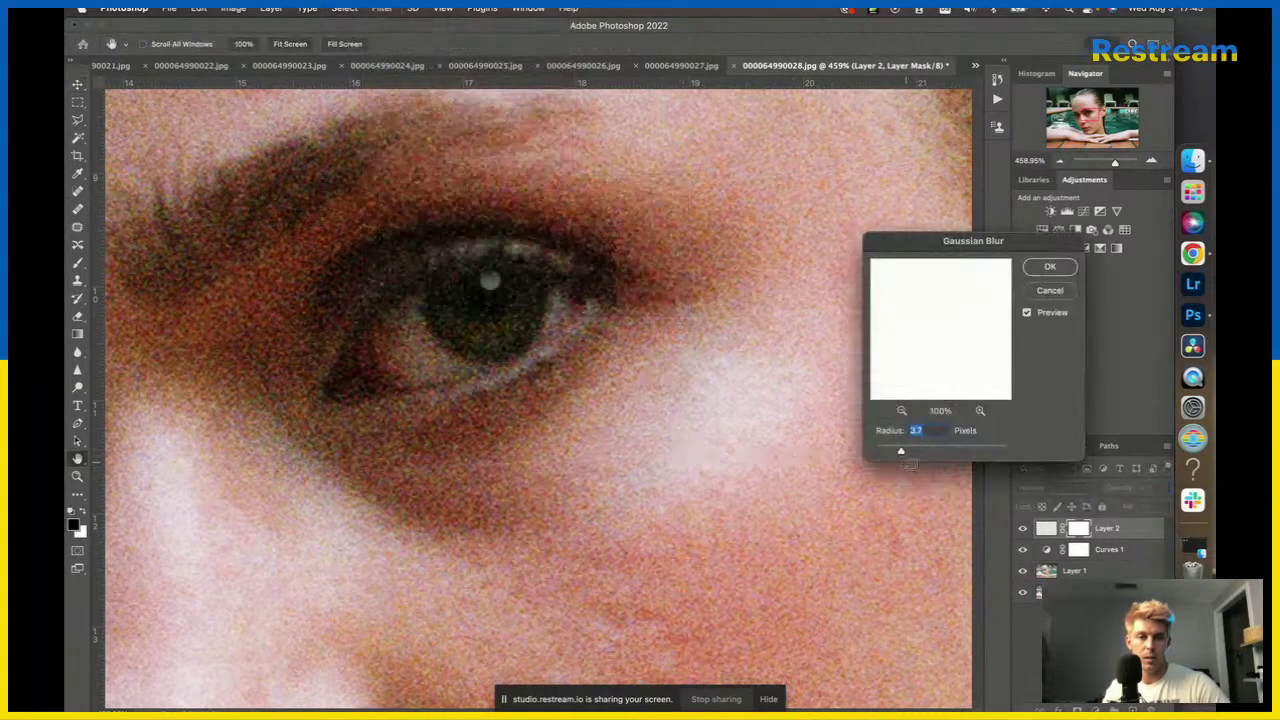
pyautogui.click(1050, 290)
# Apply a Gaussian Blur with a 1.2-pixel radius to the catchlight layer's content rather than its mask.
pyautogui.click(1045, 530)
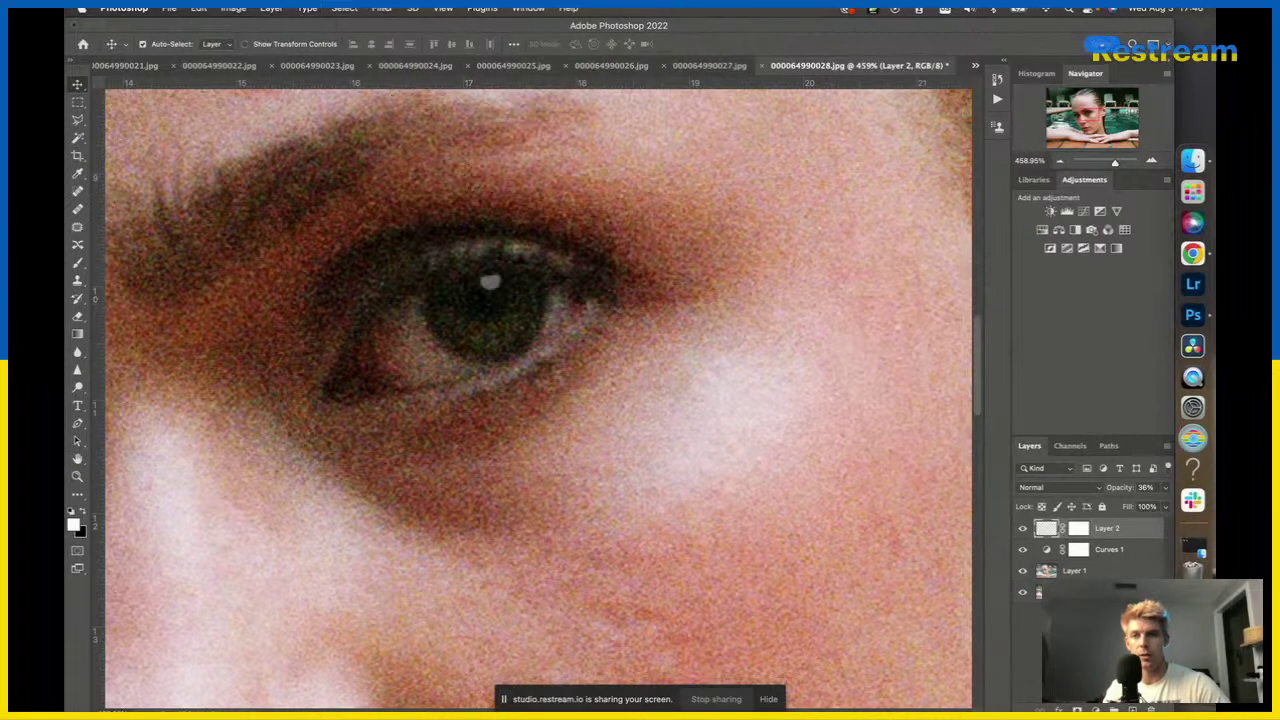
pyautogui.click(382, 8)
pyautogui.moveTo(421, 187)
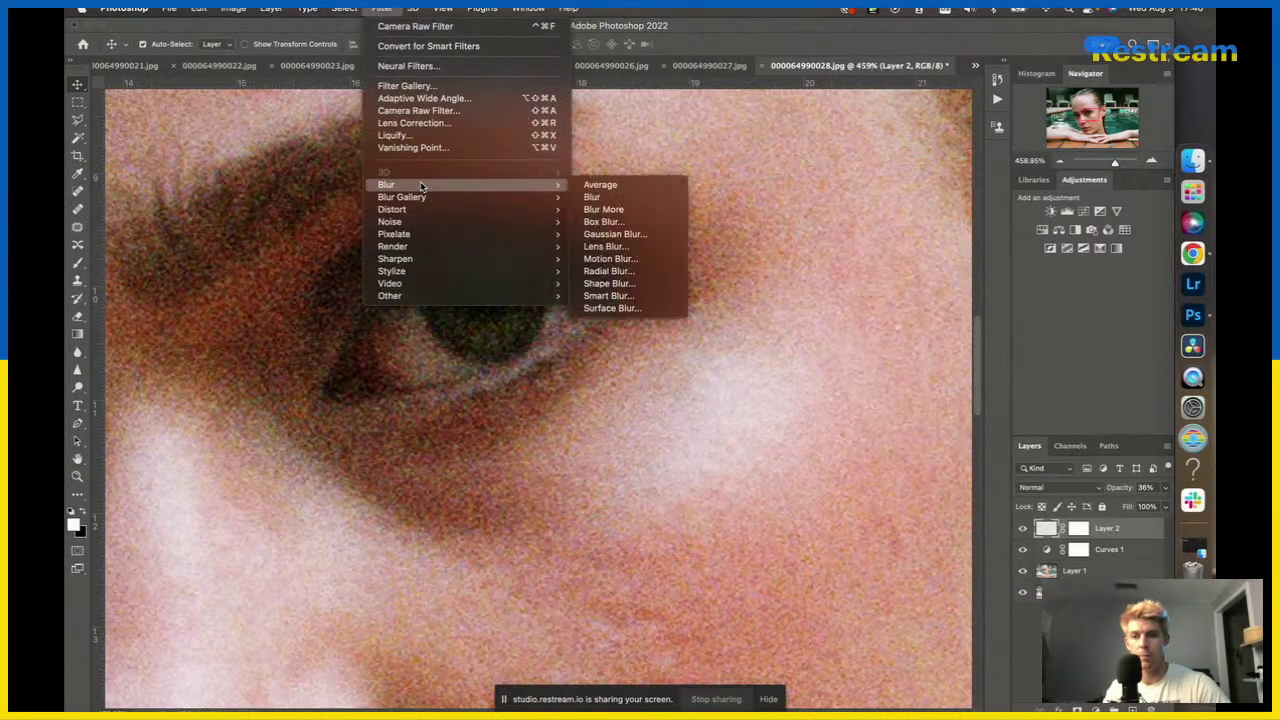
pyautogui.click(590, 235)
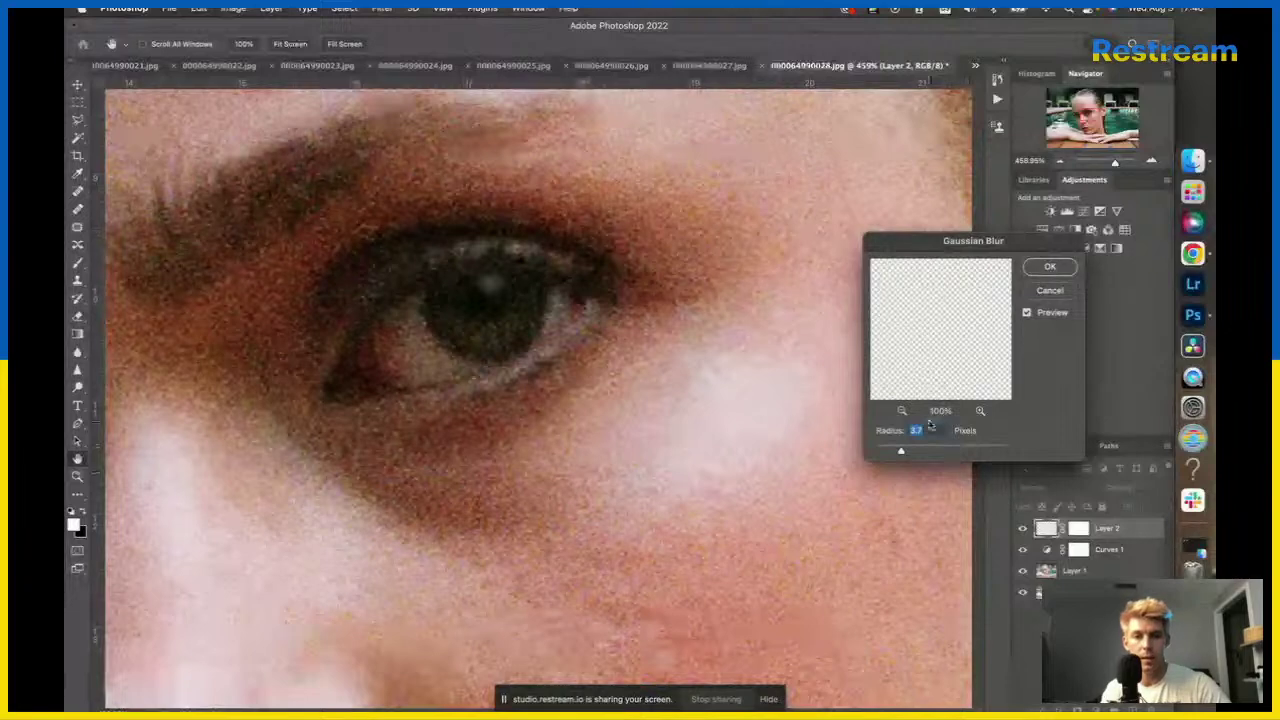
pyautogui.moveTo(901, 454); pyautogui.dragTo(882, 455)
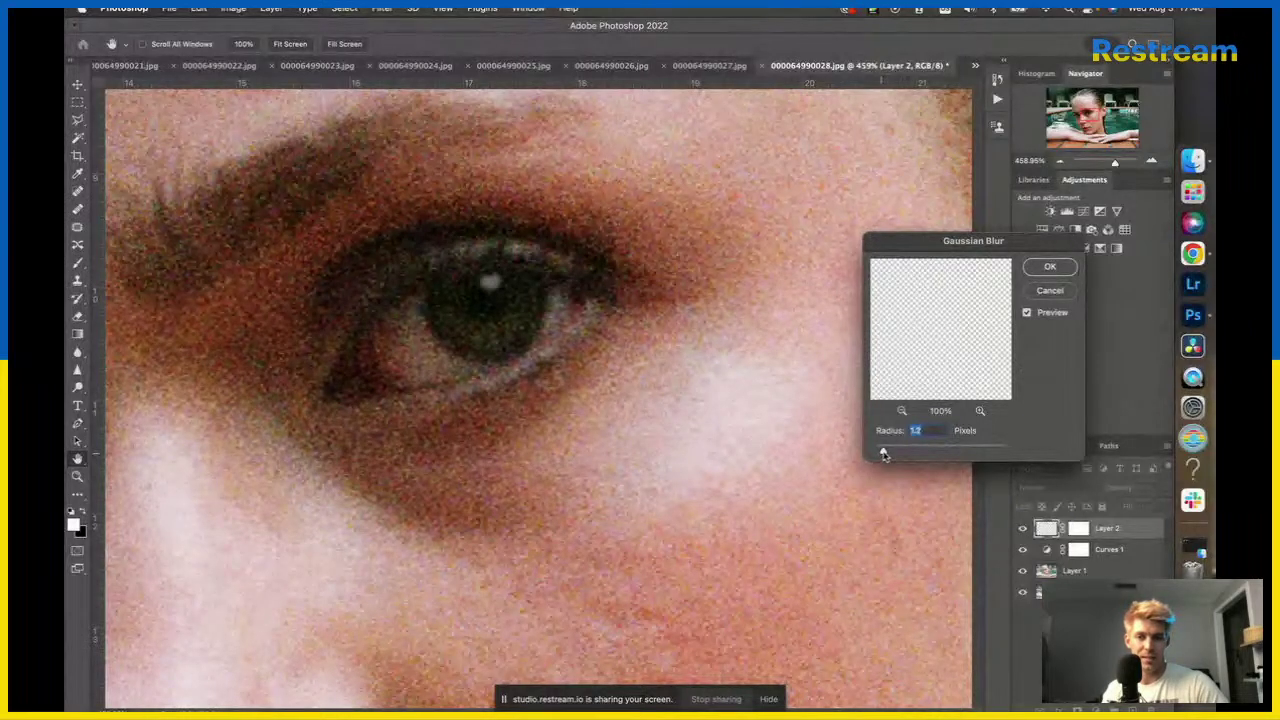
pyautogui.press('Return')
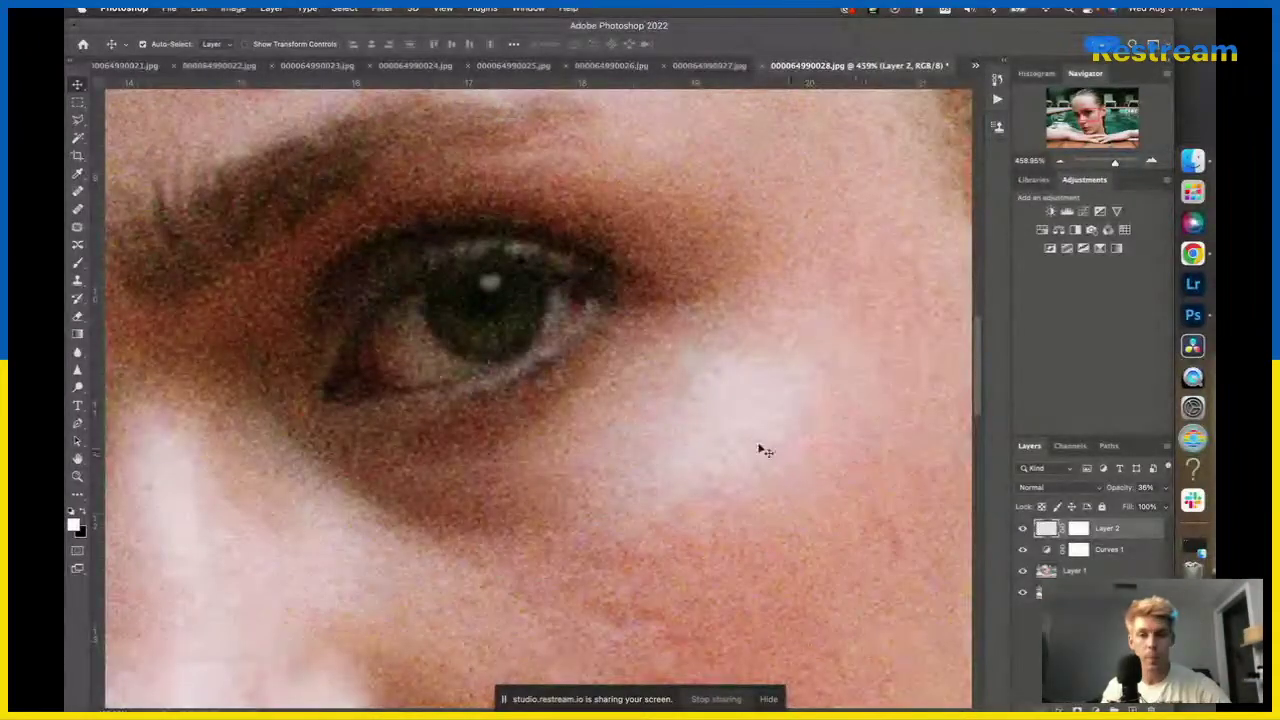
# Reduce the blurred catchlight layer's opacity to 18%, judging it against the whole portrait.
pyautogui.hotkey('alt', '[')
pyautogui.scroll(-10, 760, 452)
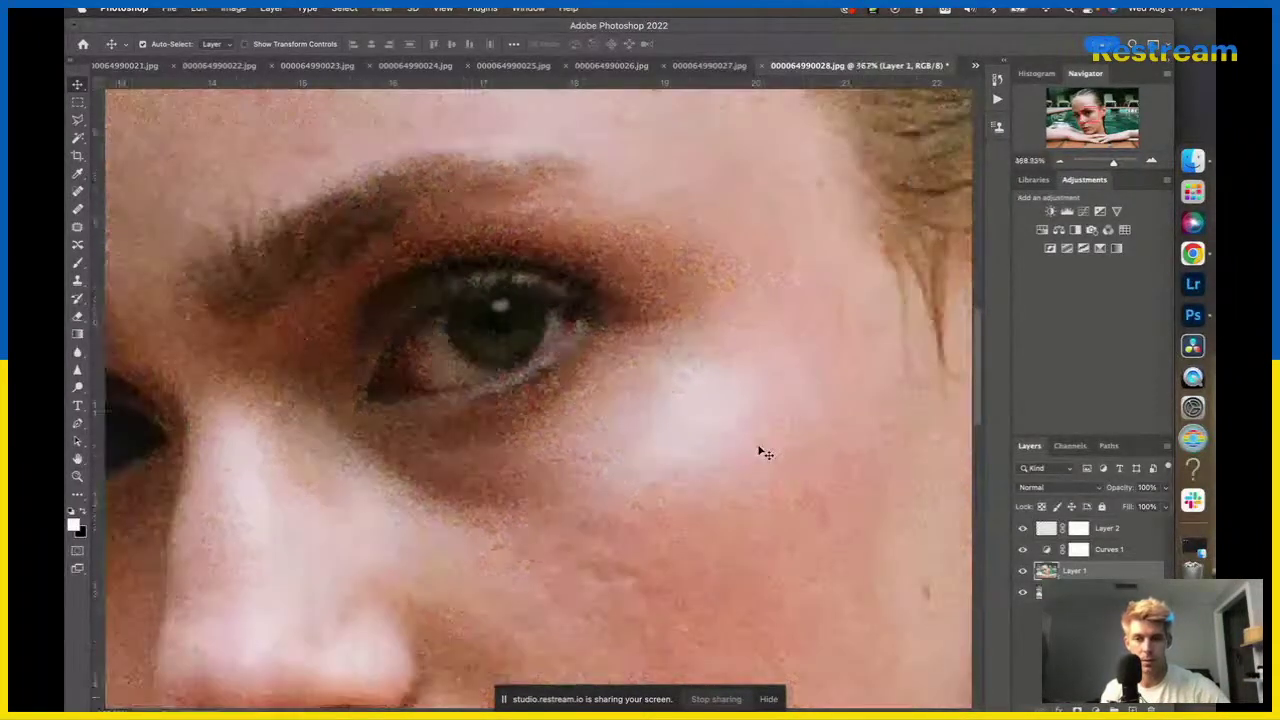
pyautogui.scroll(-5, 760, 452)
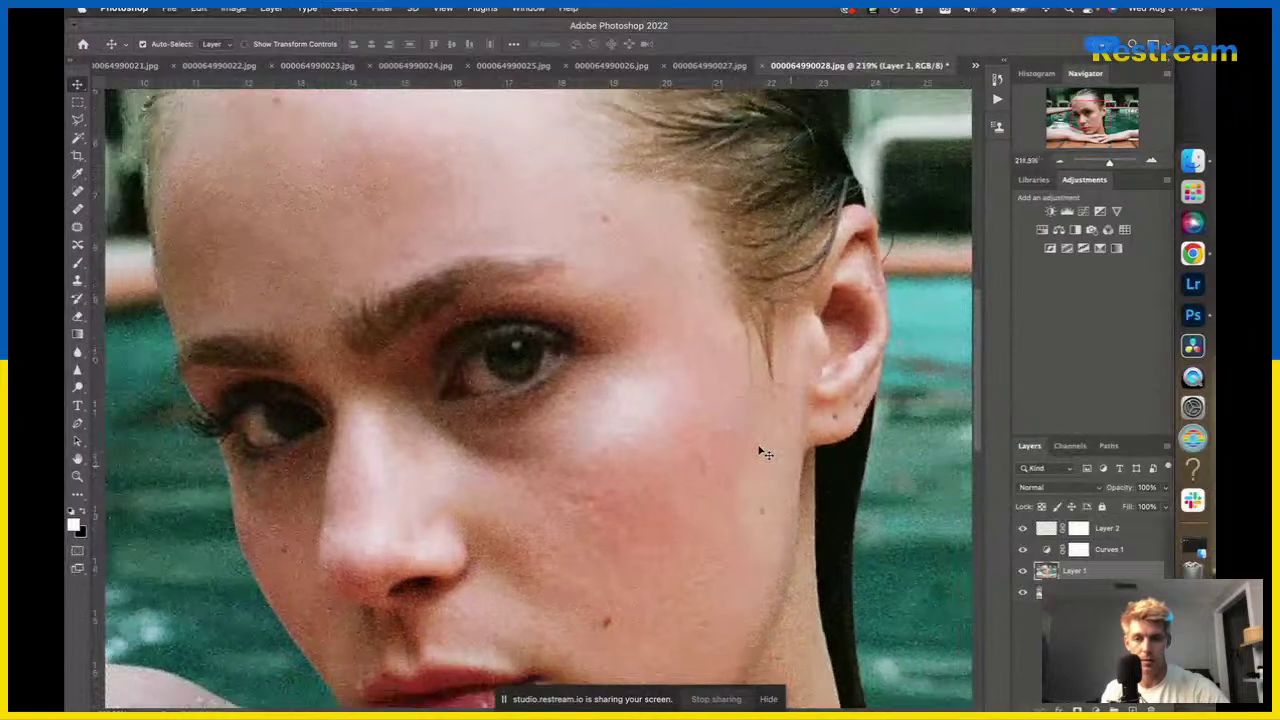
pyautogui.scroll(-3, 766, 453)
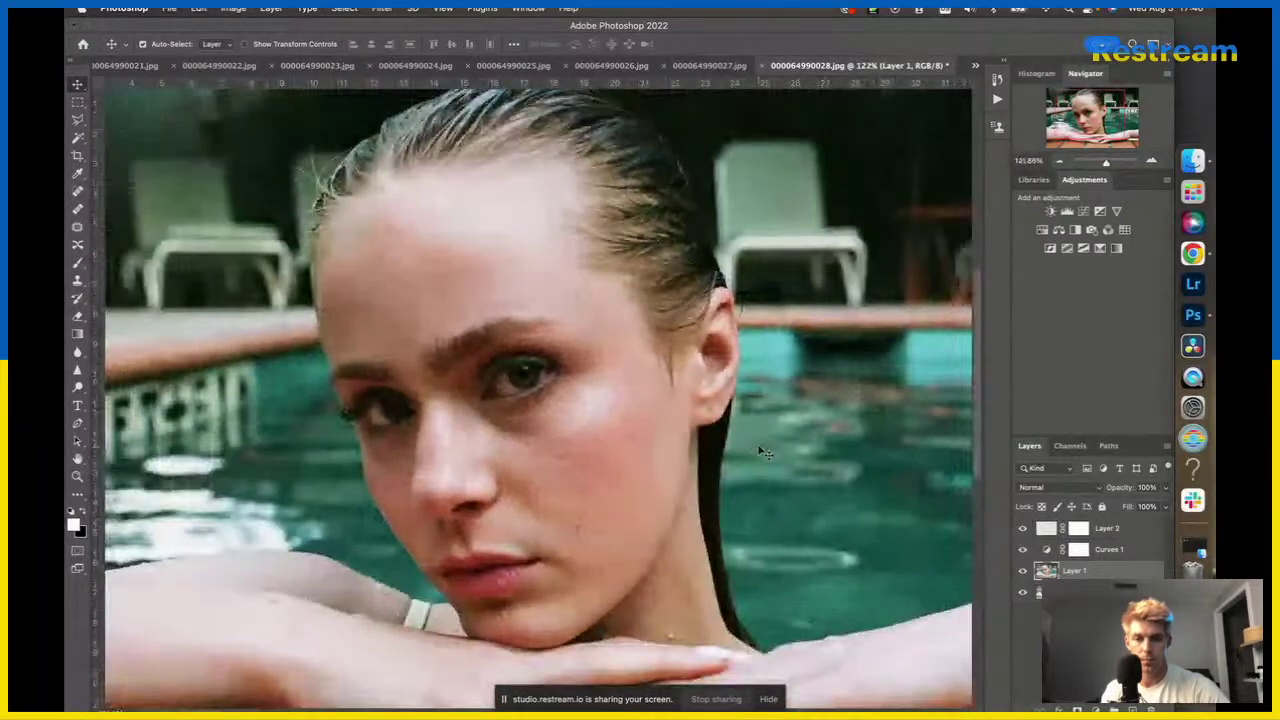
pyautogui.scroll(-3, 766, 453)
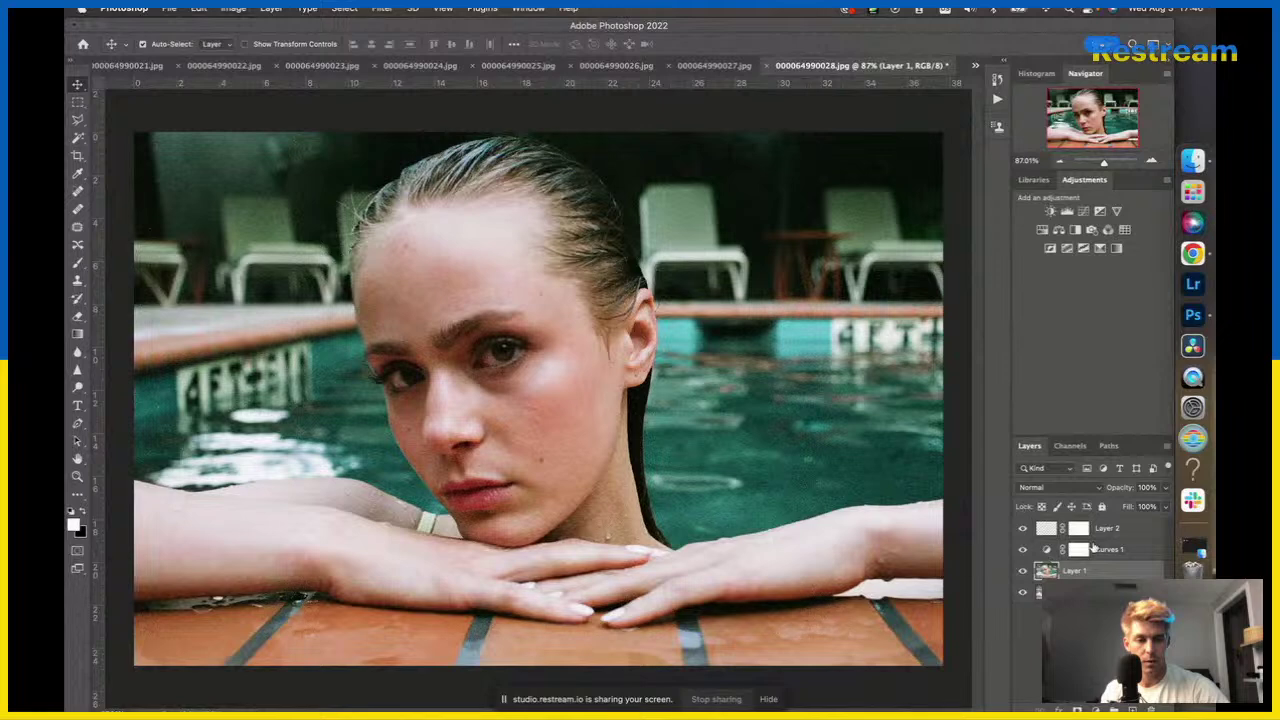
pyautogui.click(1052, 533)
pyautogui.press('3')
pyautogui.press('6')
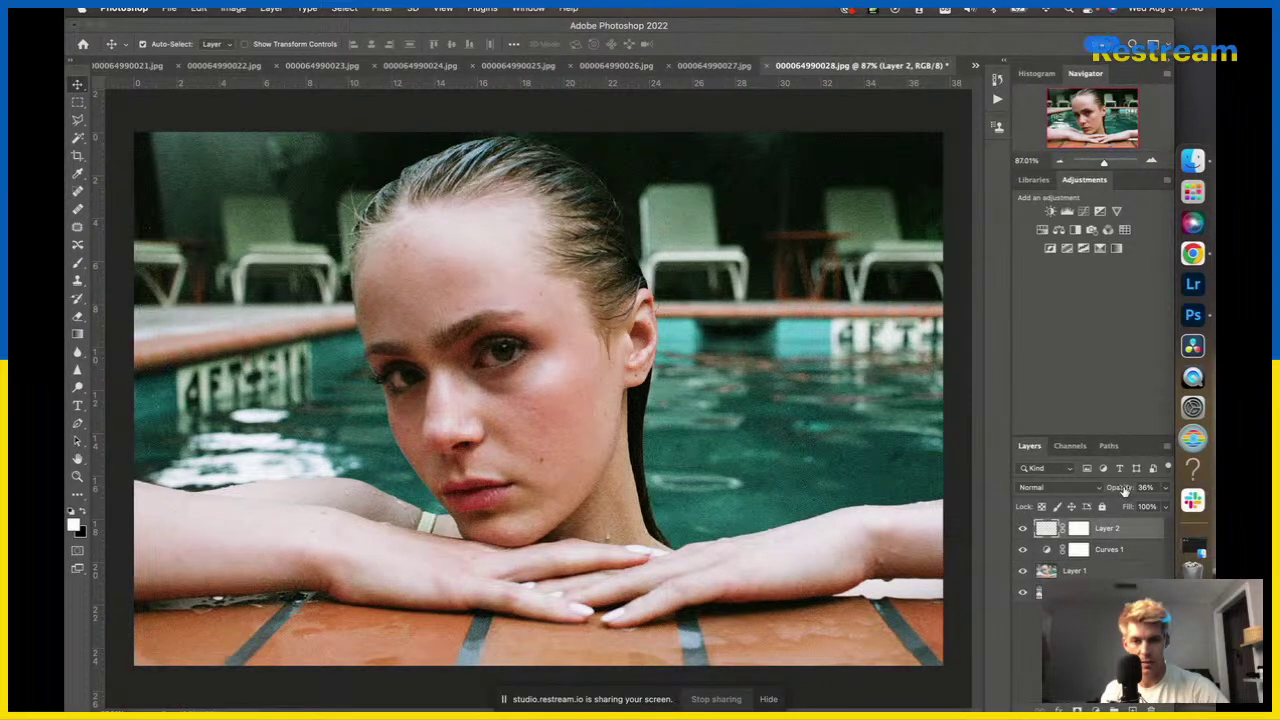
pyautogui.moveTo(1124, 491); pyautogui.dragTo(1120, 492)
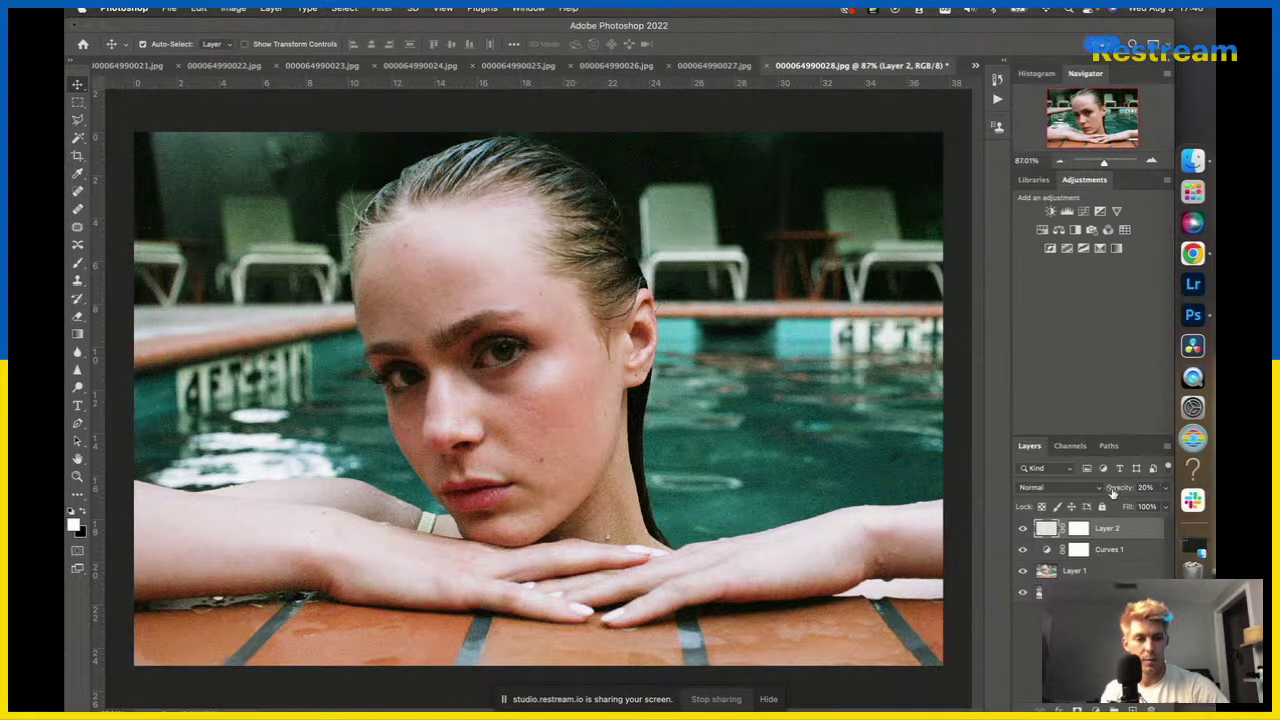
pyautogui.moveTo(1114, 492); pyautogui.dragTo(1112, 493)
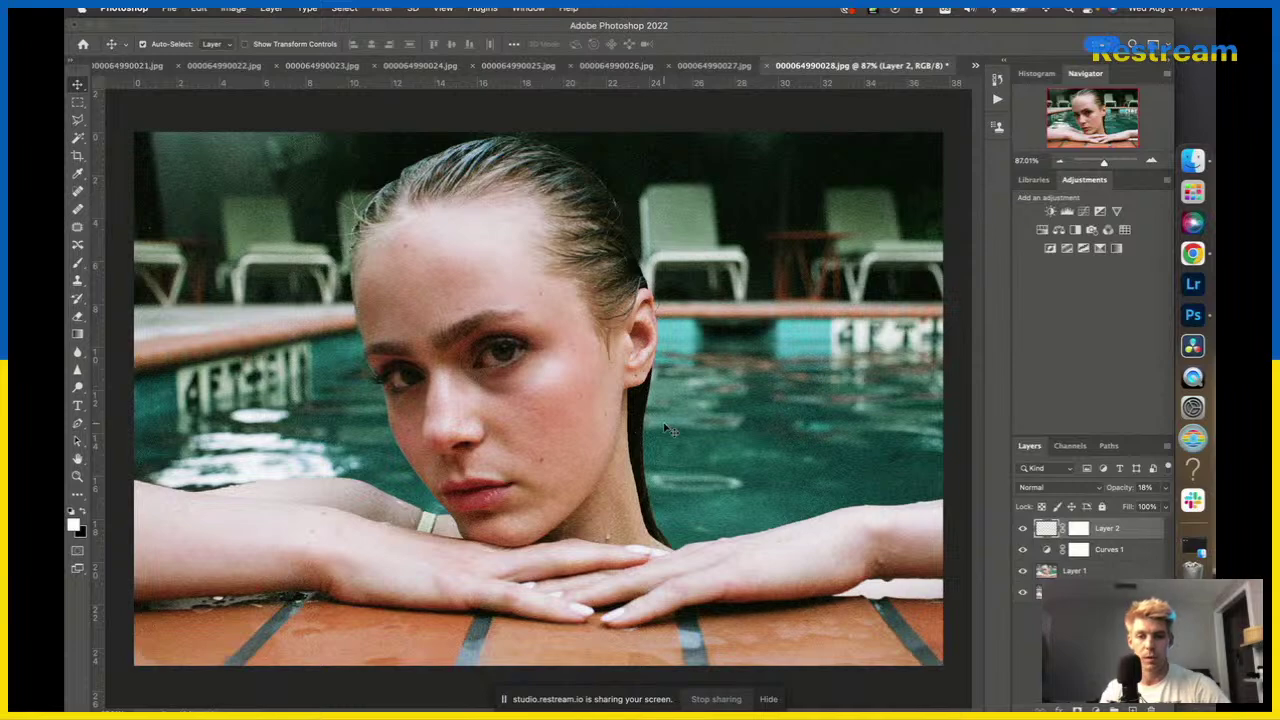
# Duplicate the catchlight layer and move the copy onto the iris of the woman's other eye with Free Transform.
pyautogui.scroll(-2, 512, 388)
pyautogui.scroll(3, 512, 388)
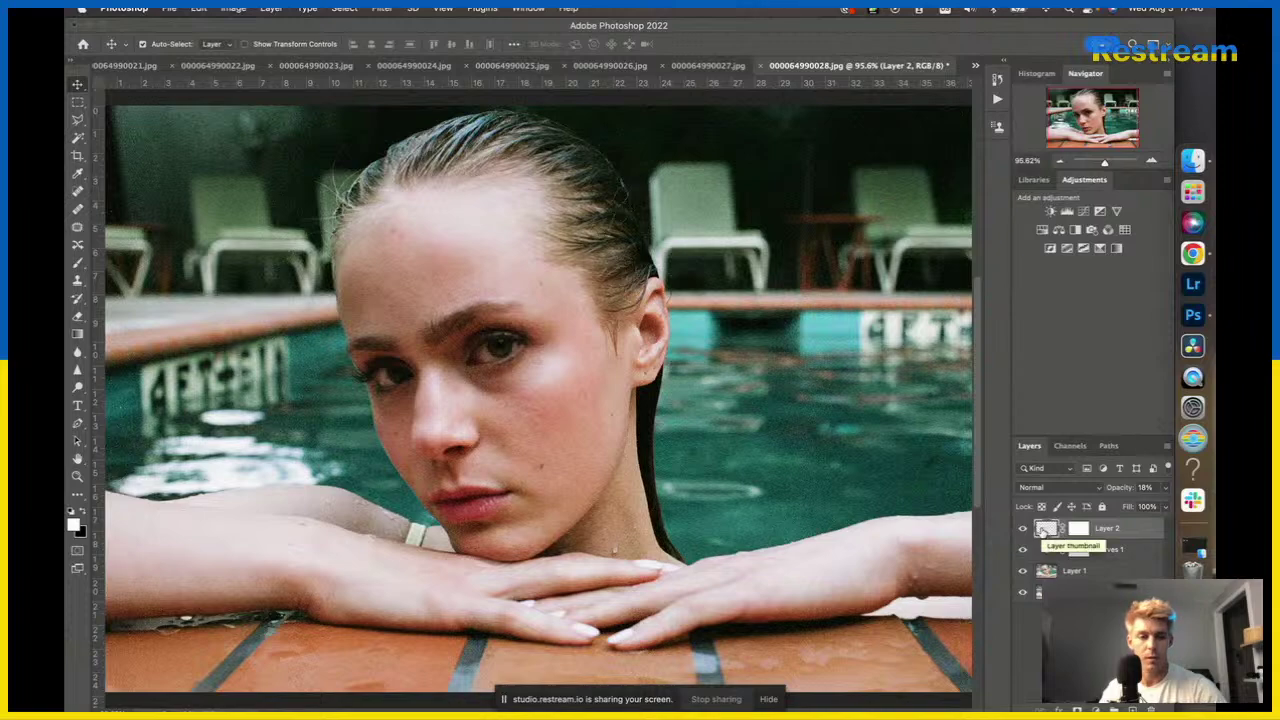
pyautogui.press('super+j')
pyautogui.press('super+t')
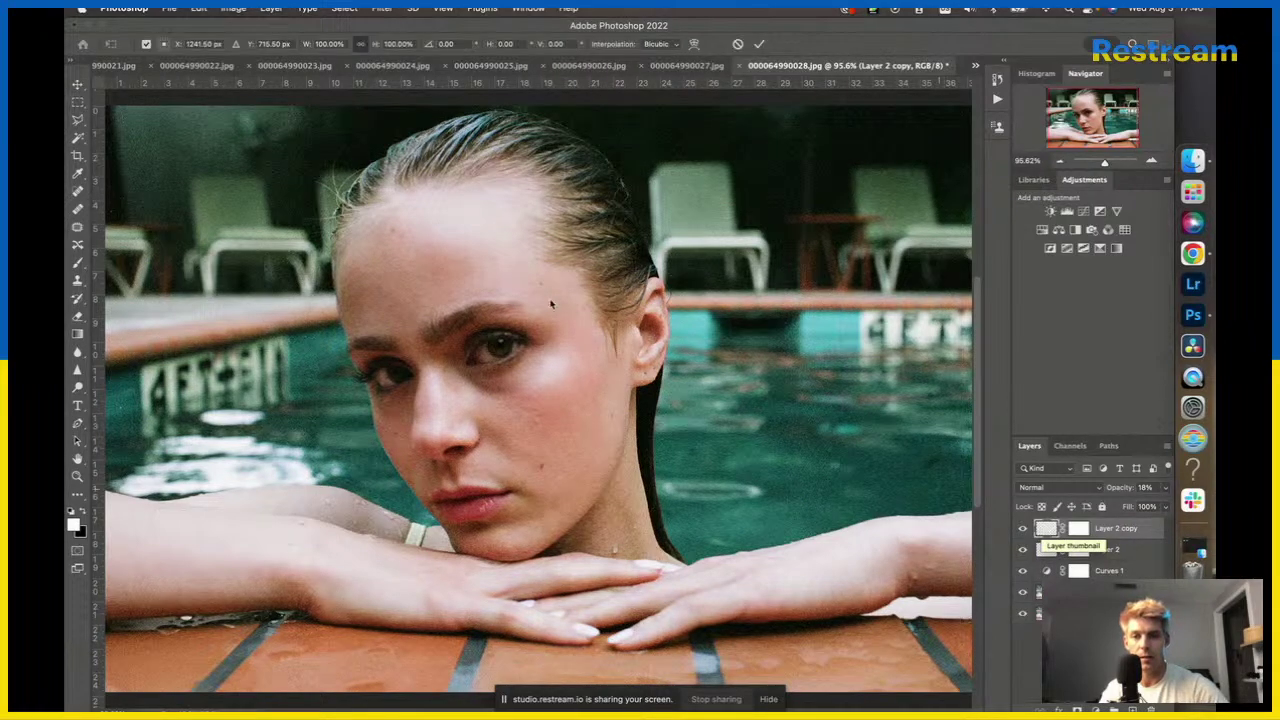
pyautogui.scroll(3, 492, 330)
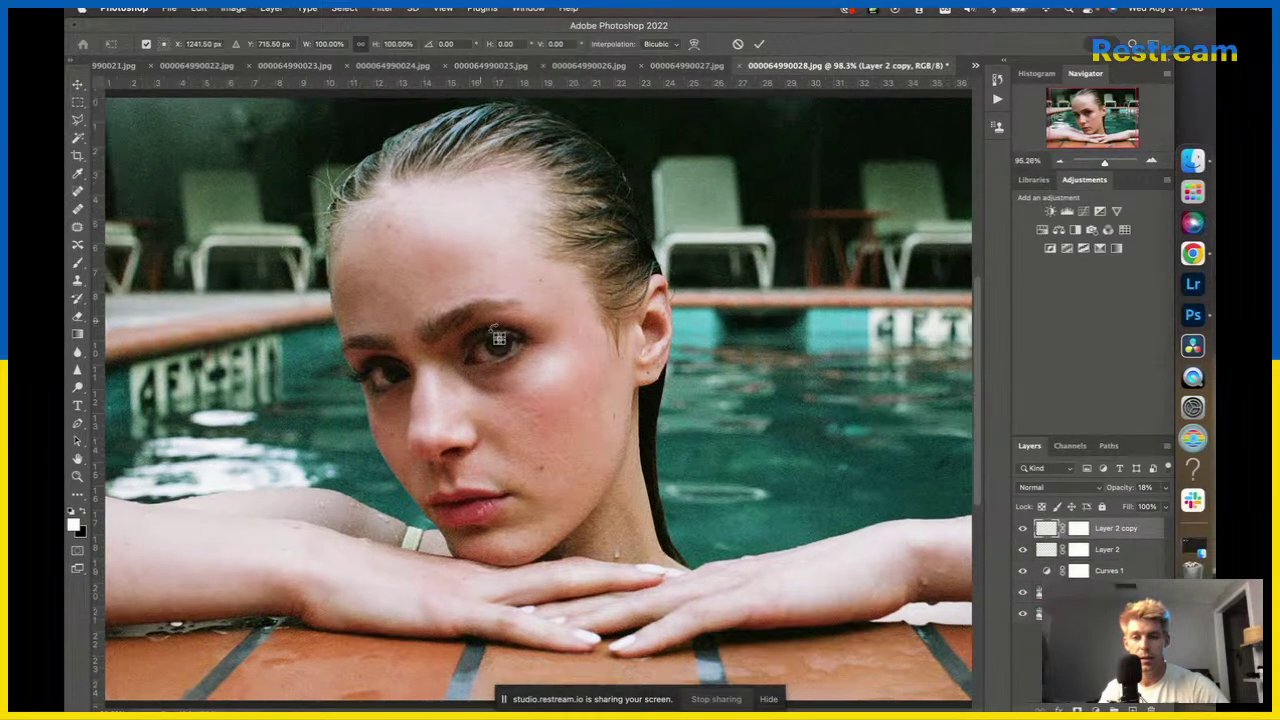
pyautogui.scroll(1, 485, 318)
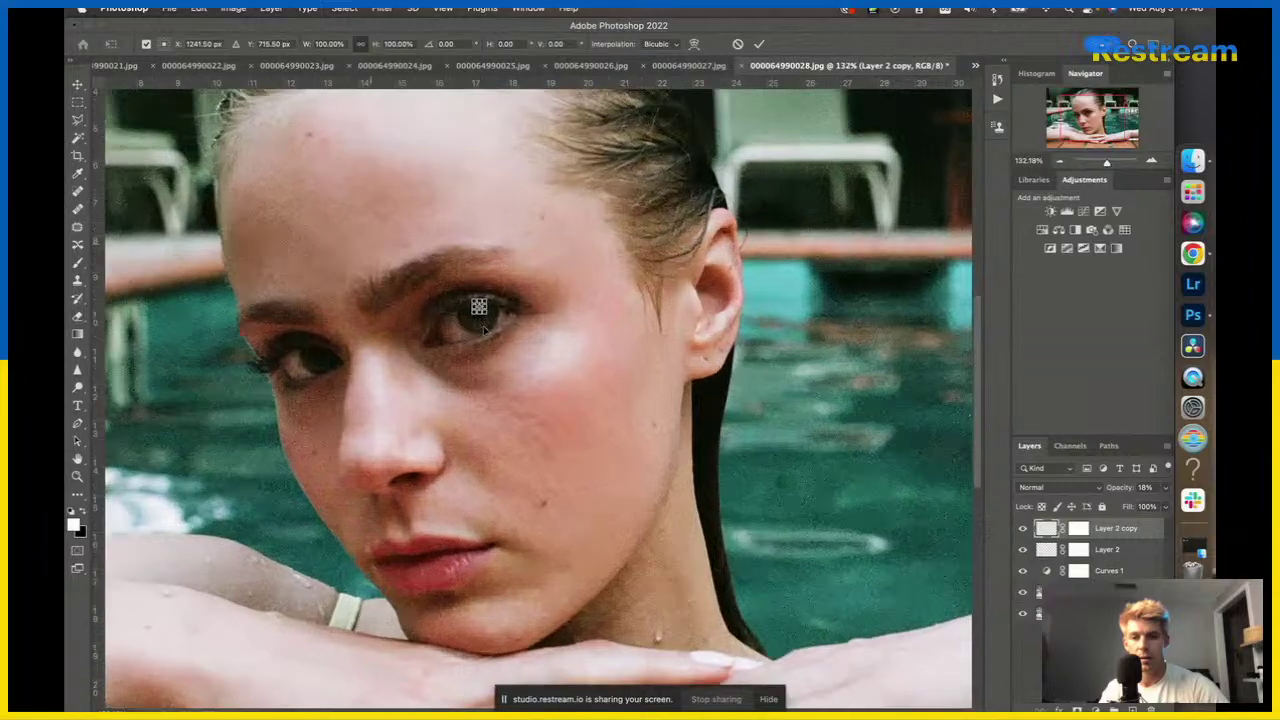
pyautogui.scroll(5, 485, 329)
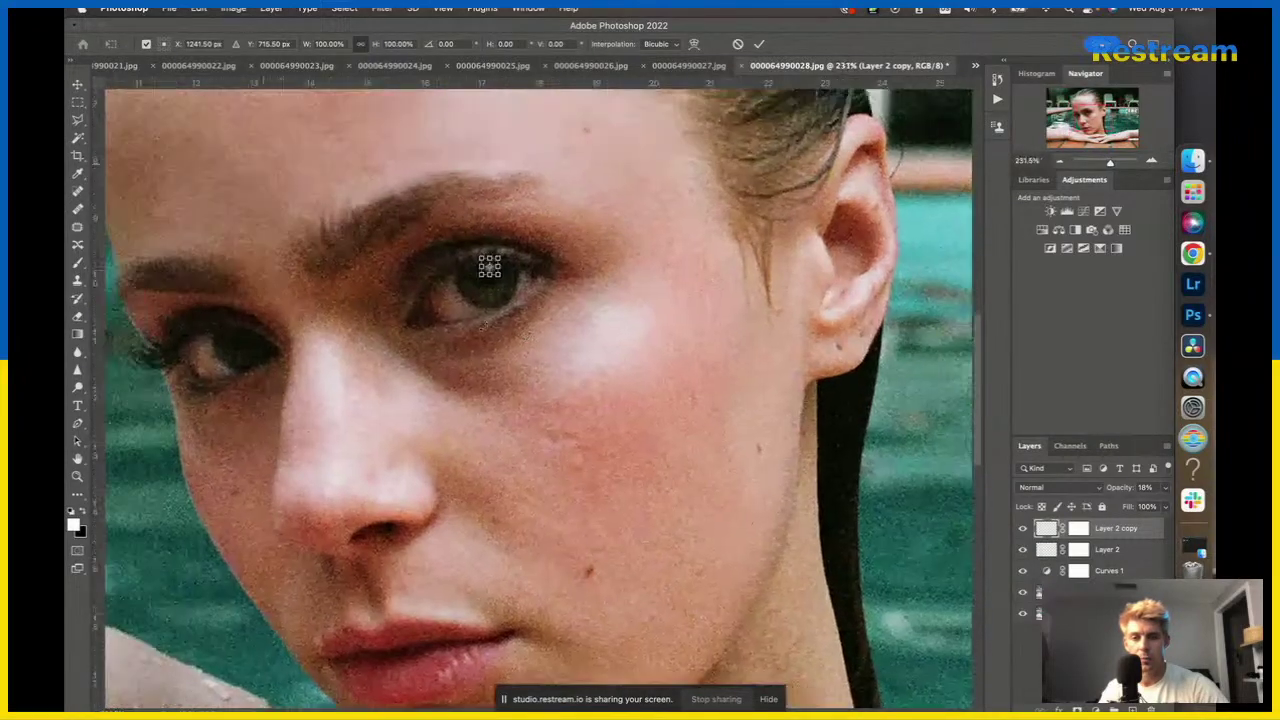
pyautogui.moveTo(489, 265); pyautogui.dragTo(300, 371)
pyautogui.press('Return')
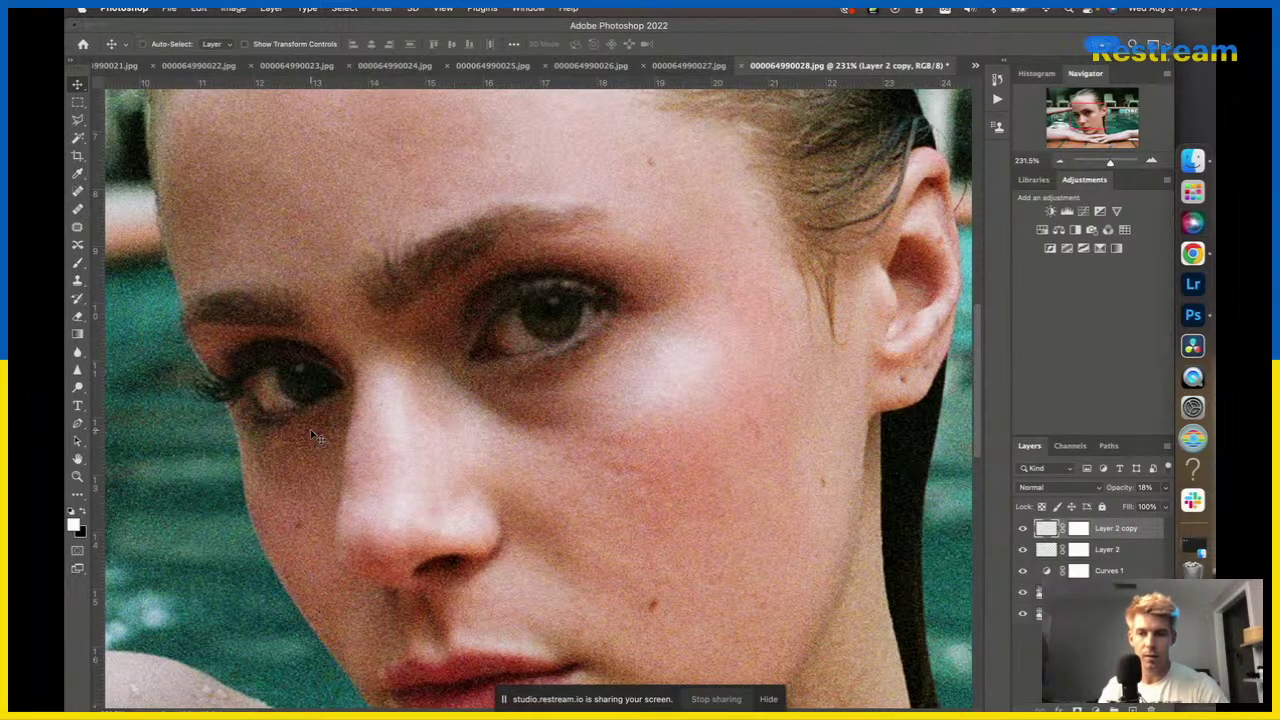
# Rotate the copied catchlight by about 27.9° and nudge it slightly within the iris.
pyautogui.hotkey('ctrl', 't')
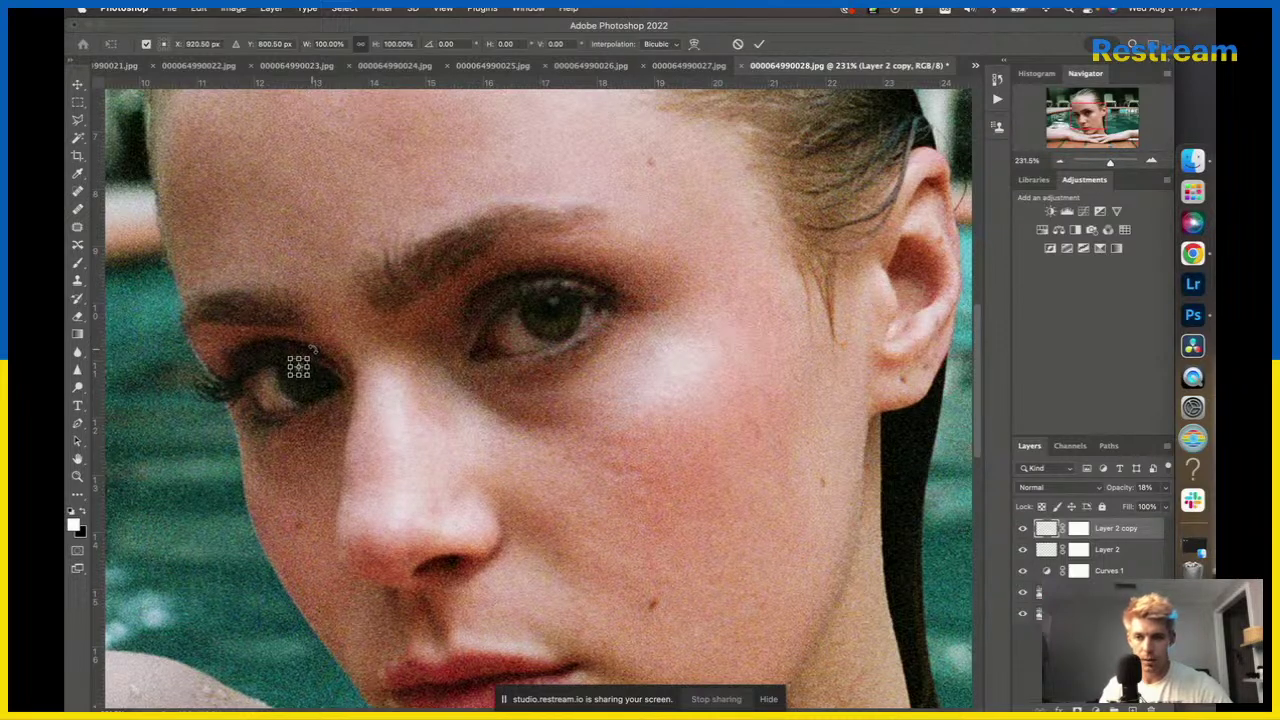
pyautogui.moveTo(313, 350); pyautogui.dragTo(298, 365)
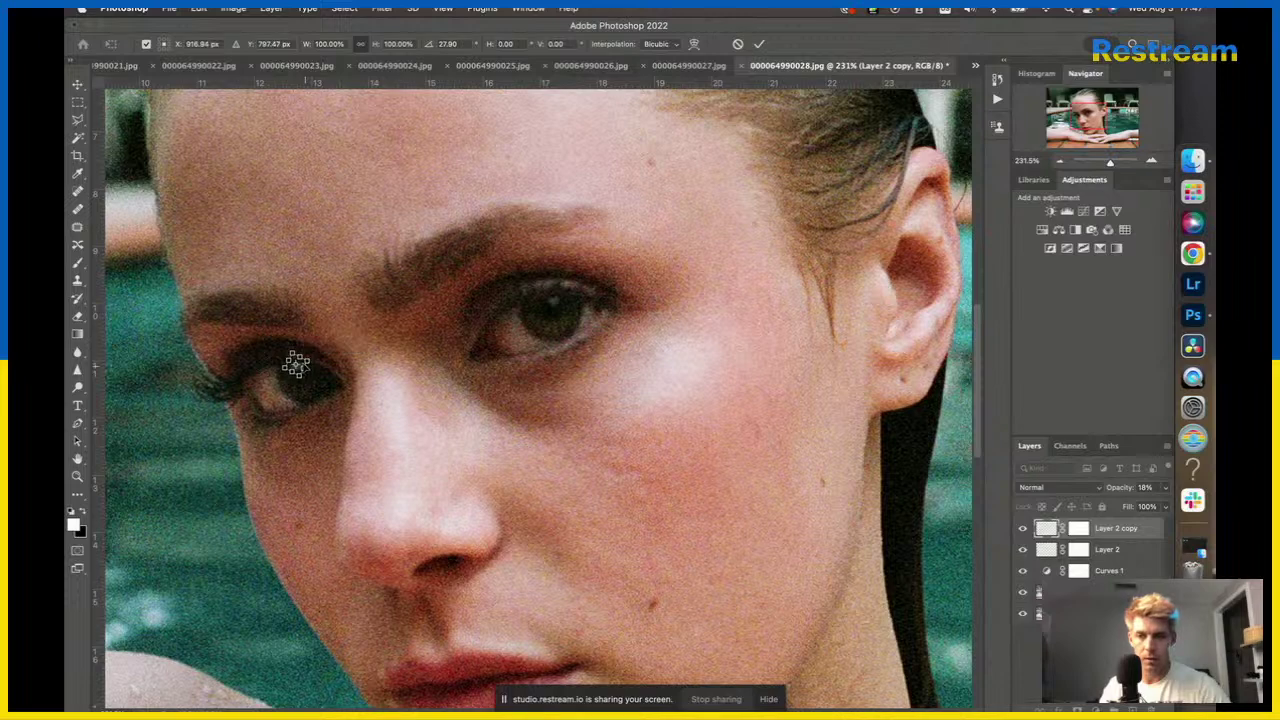
pyautogui.press('Return')
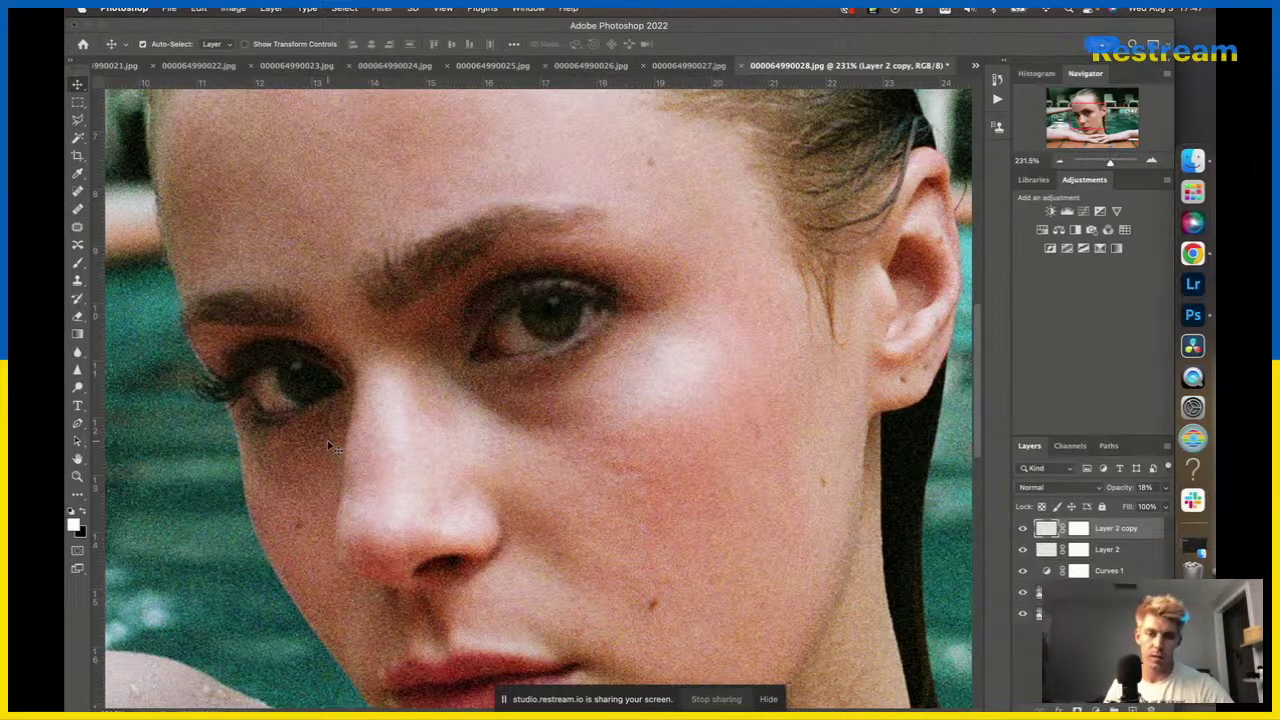
# Lower the copied catchlight layer's opacity to 9%.
pyautogui.scroll(-3, 333, 447)
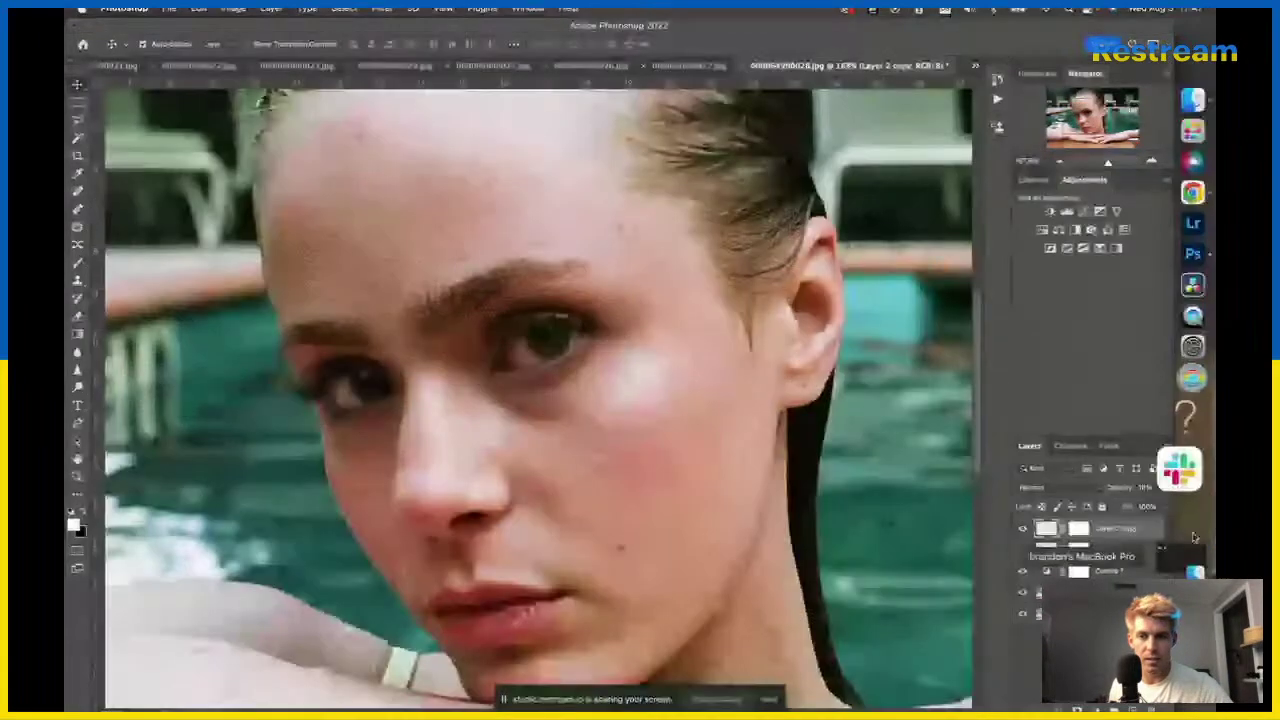
pyautogui.moveTo(1123, 489); pyautogui.dragTo(1121, 489)
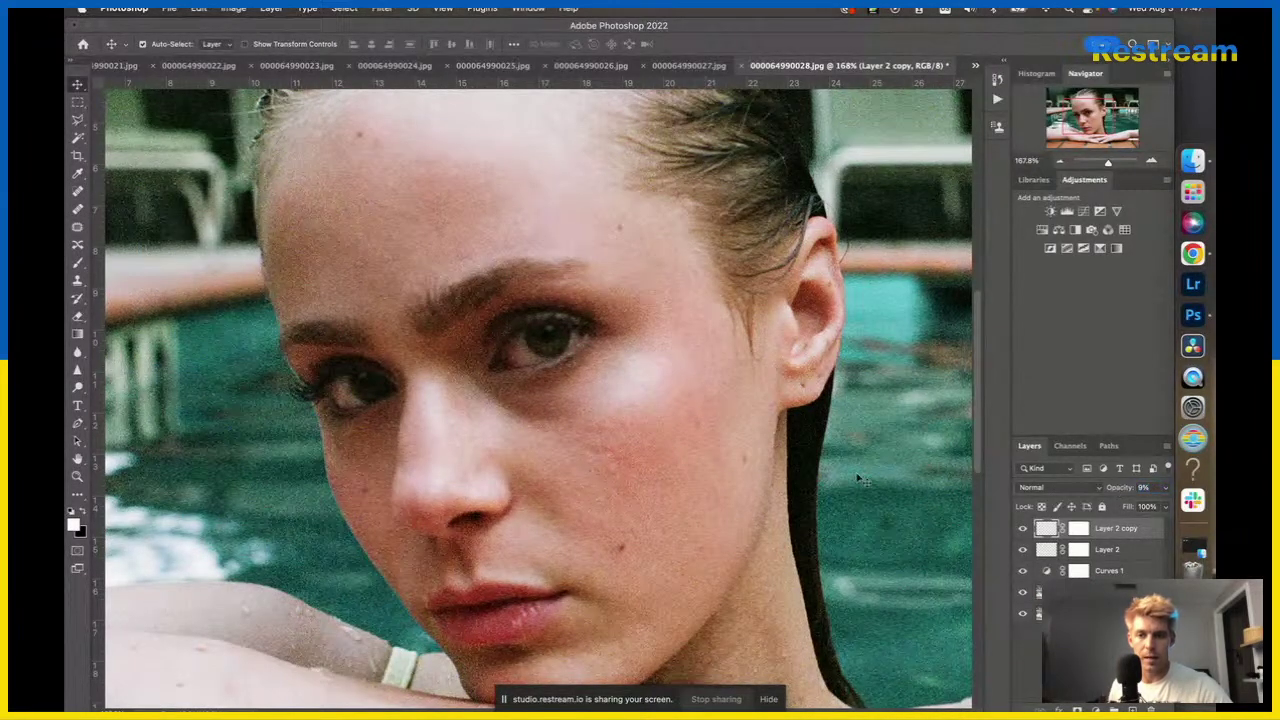
pyautogui.scroll(-3, 756, 455)
pyautogui.scroll(-4, 756, 455)
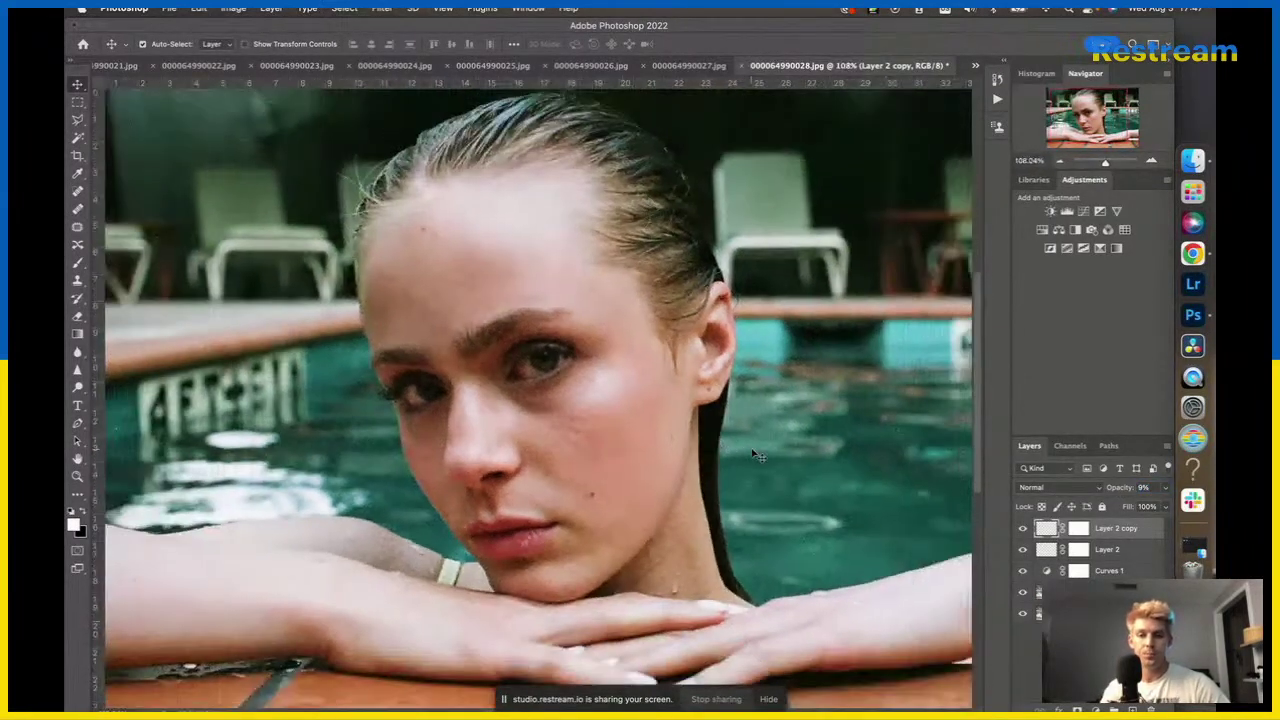
pyautogui.scroll(-1, 756, 455)
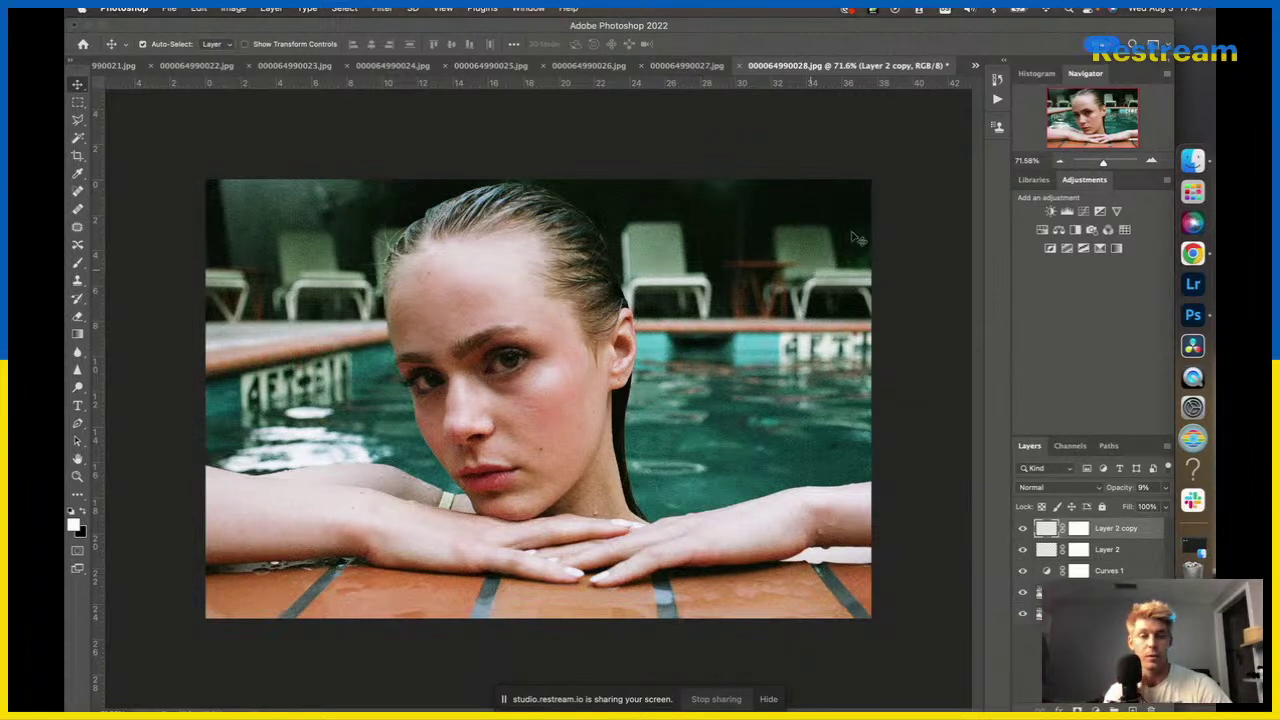
# Bring up the open image 000064990029.jpg, followed by 000064990030.jpg.
pyautogui.click(975, 67)
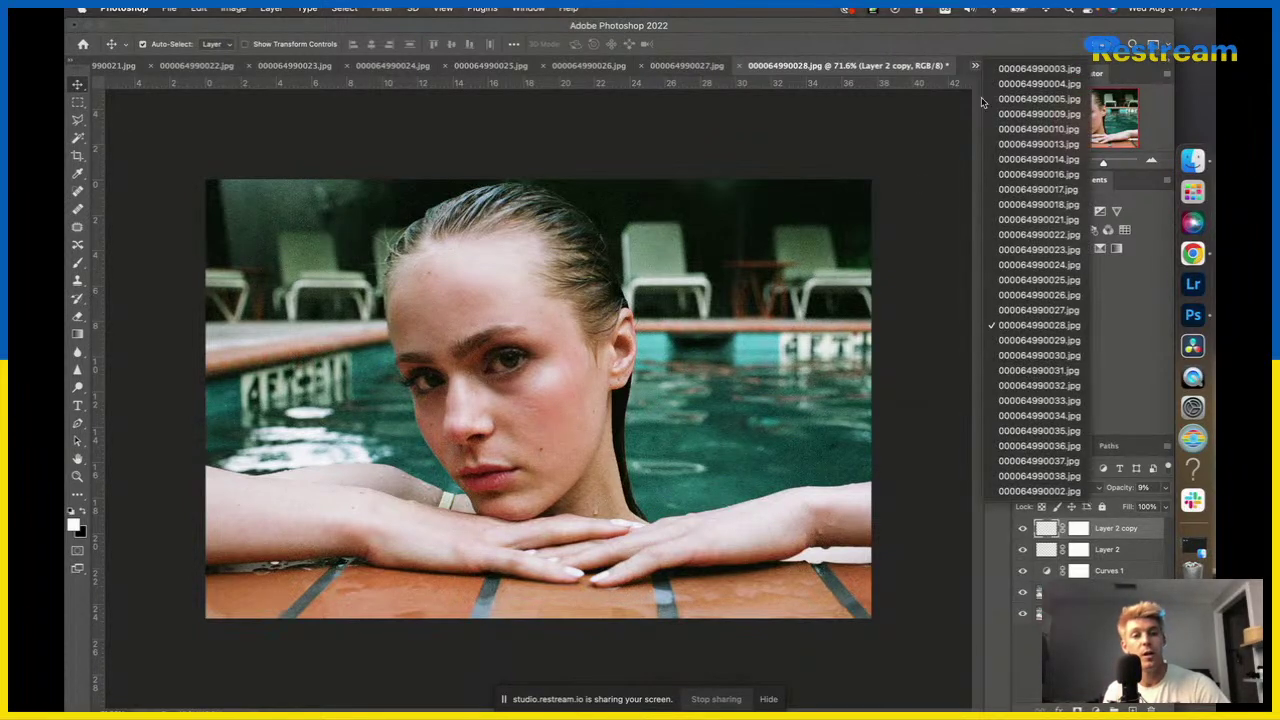
pyautogui.click(1043, 339)
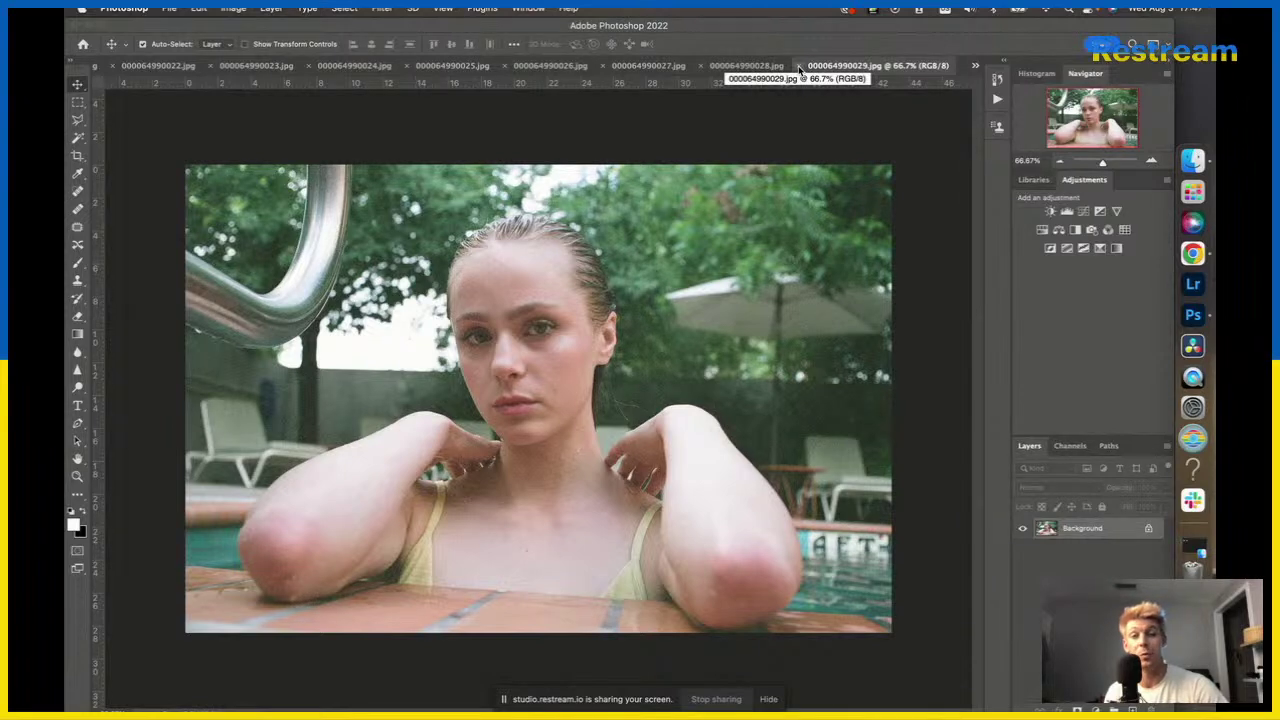
pyautogui.click(974, 66)
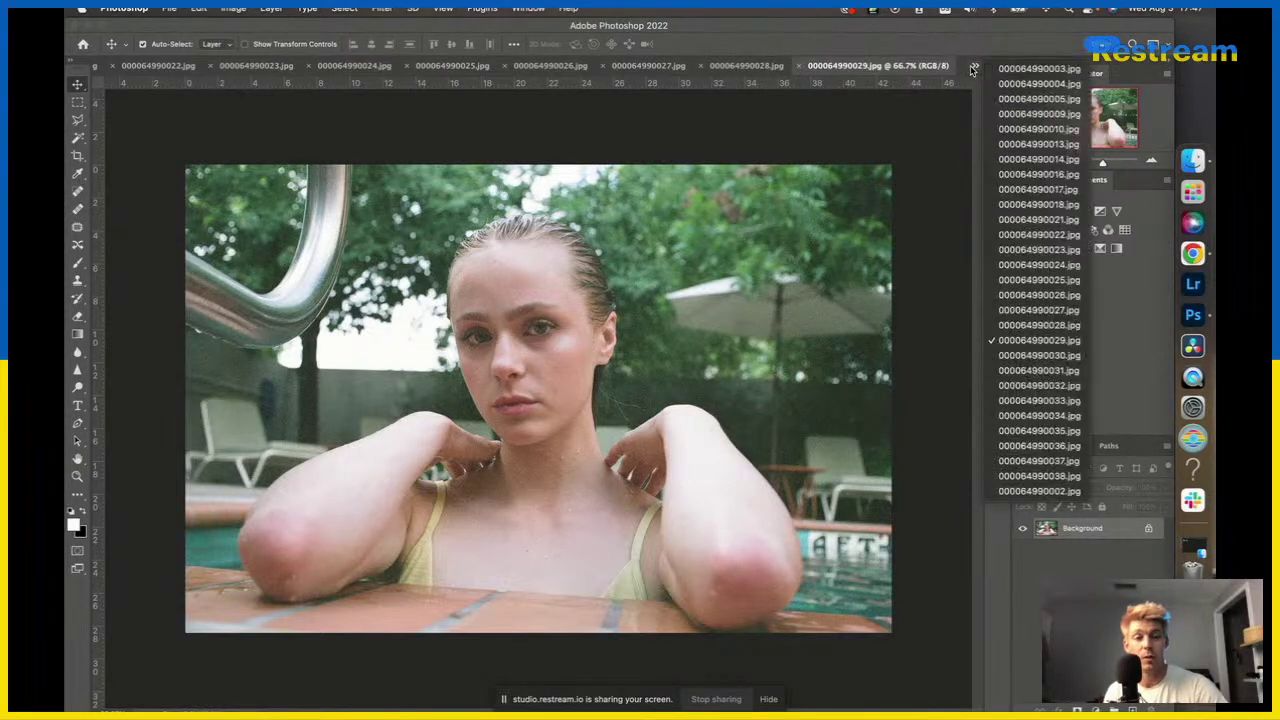
pyautogui.click(1034, 364)
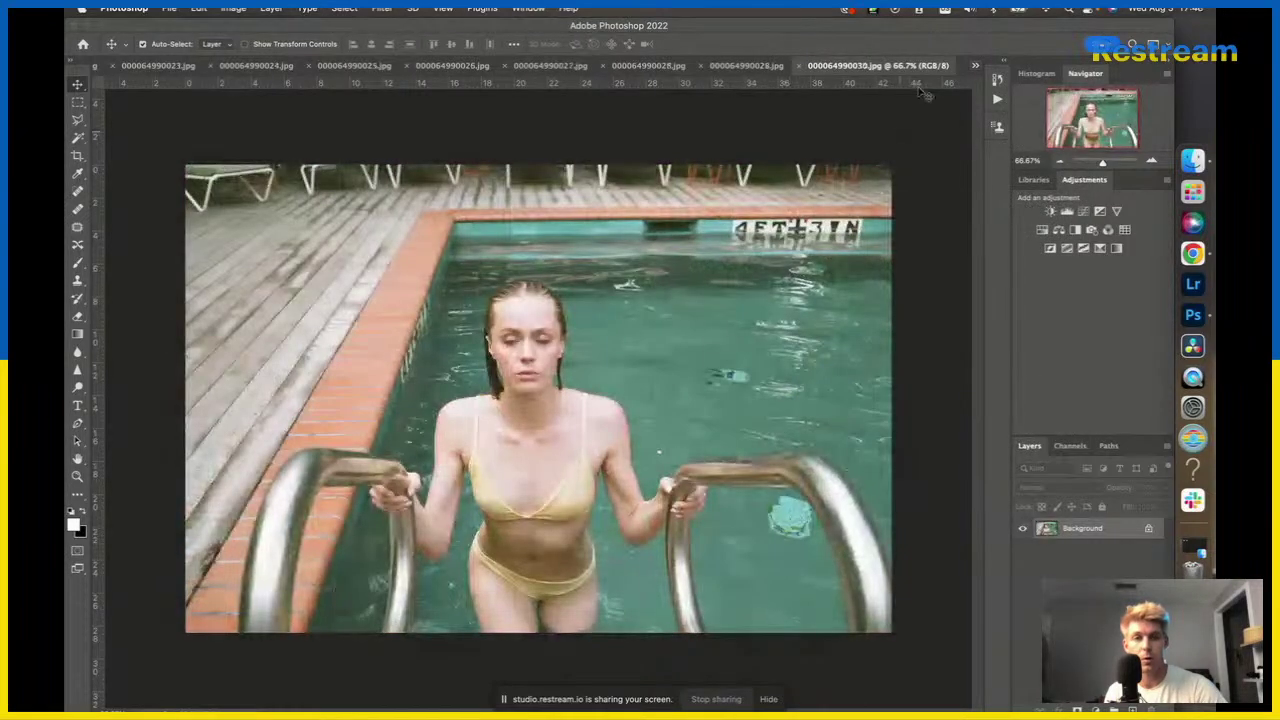
# Bring up the open images 000064990031.jpg, 000064990032.jpg and finally 000064990033.jpg.
pyautogui.click(975, 67)
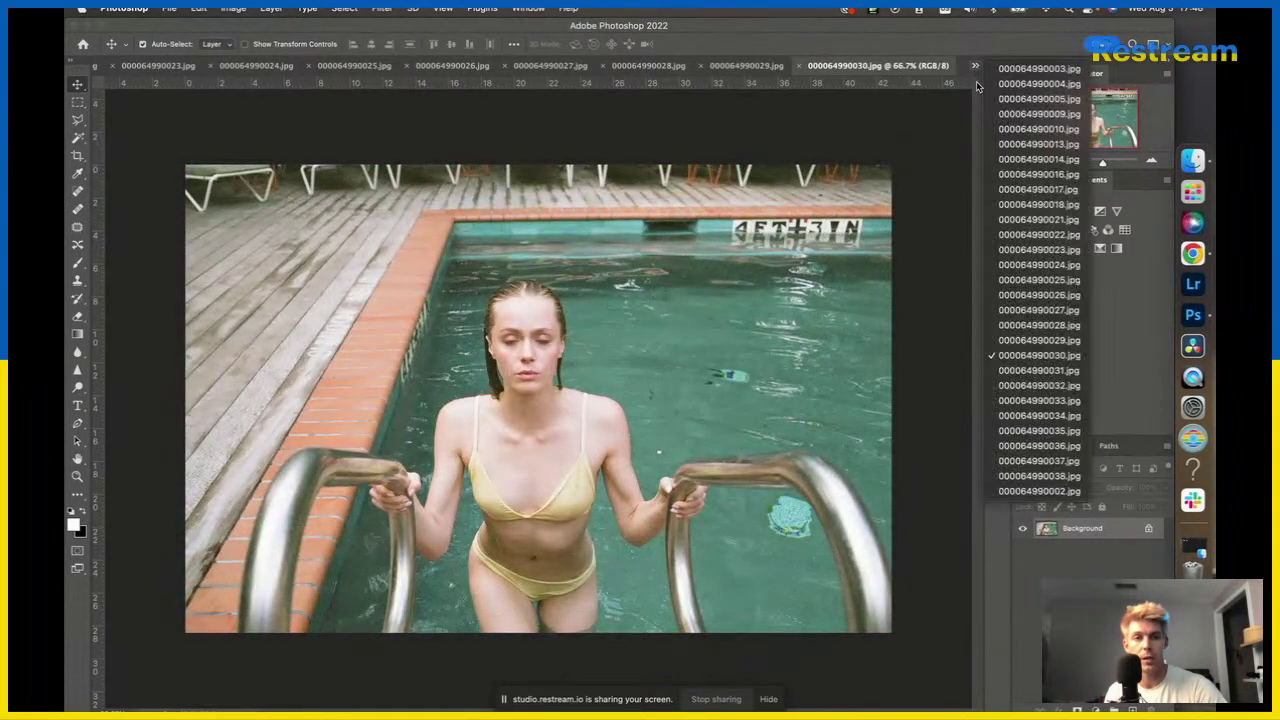
pyautogui.click(1038, 370)
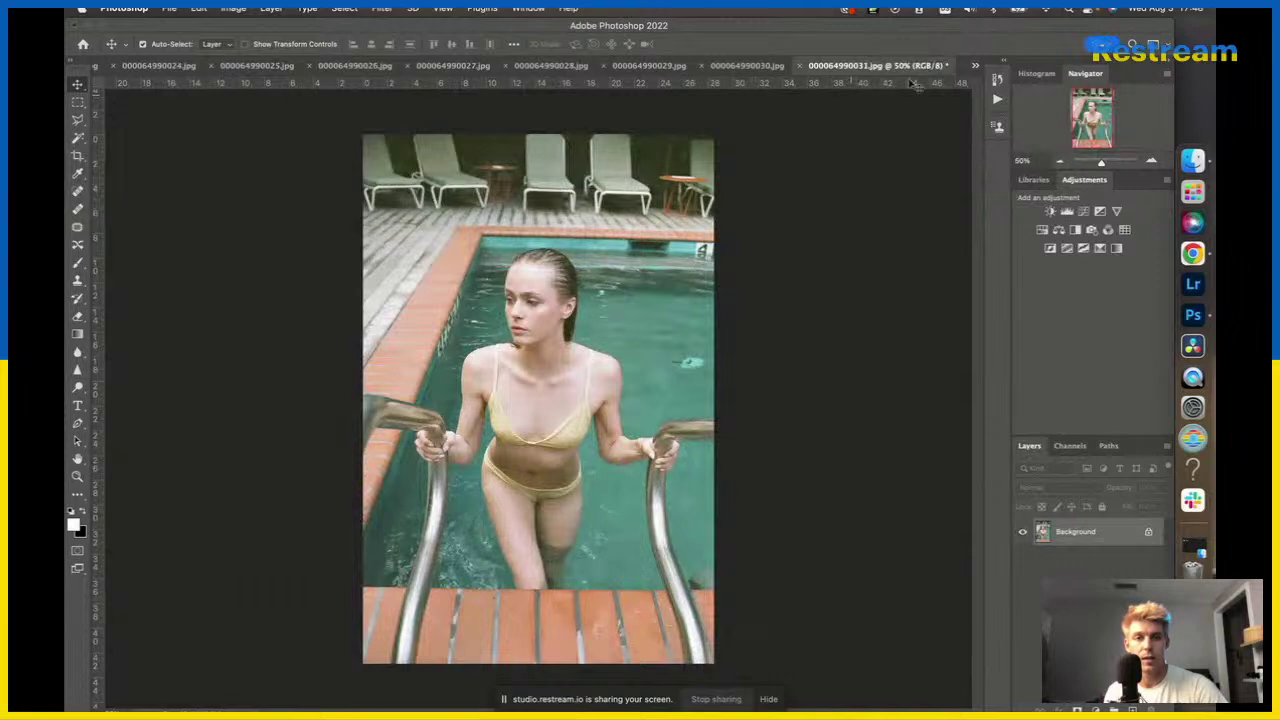
pyautogui.click(975, 67)
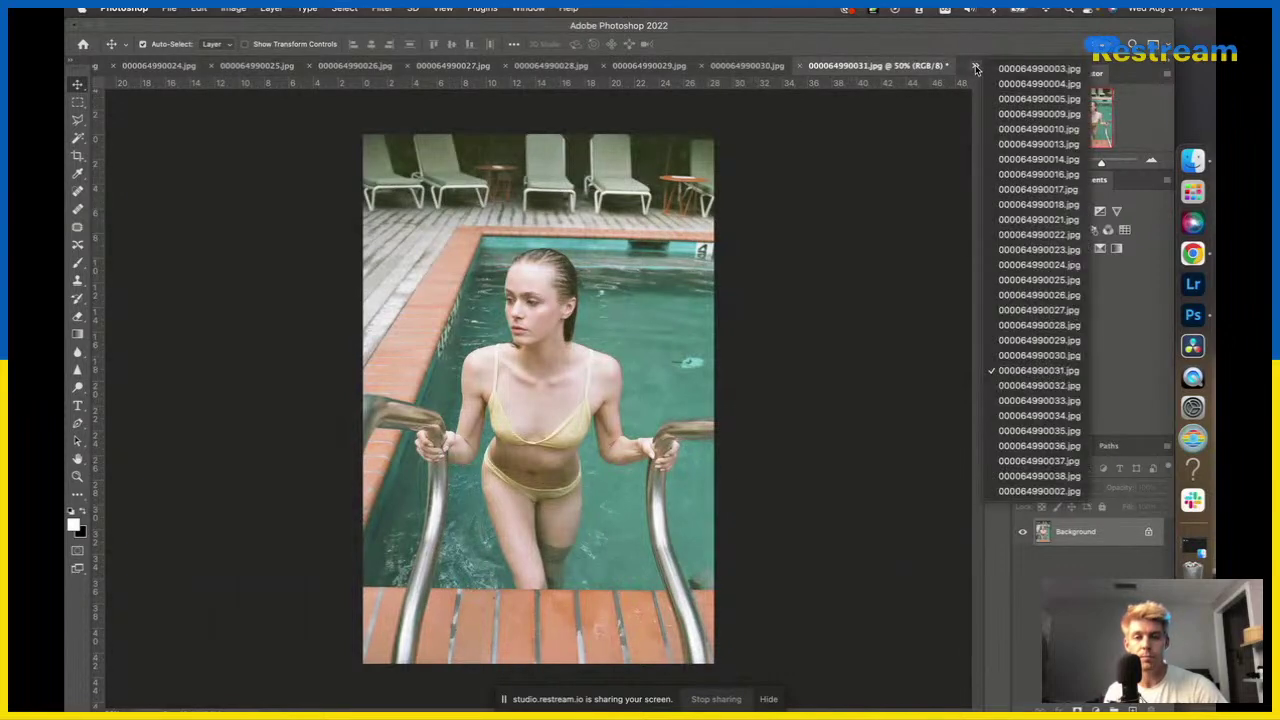
pyautogui.click(1032, 386)
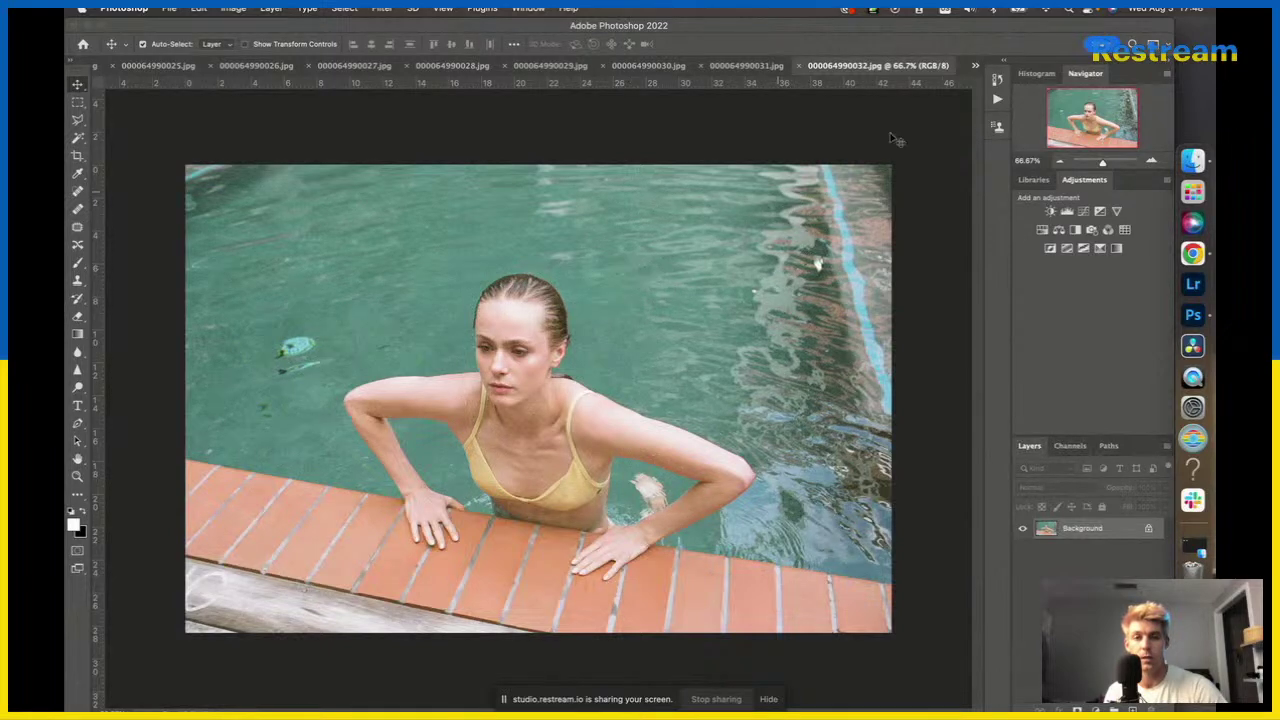
pyautogui.click(975, 66)
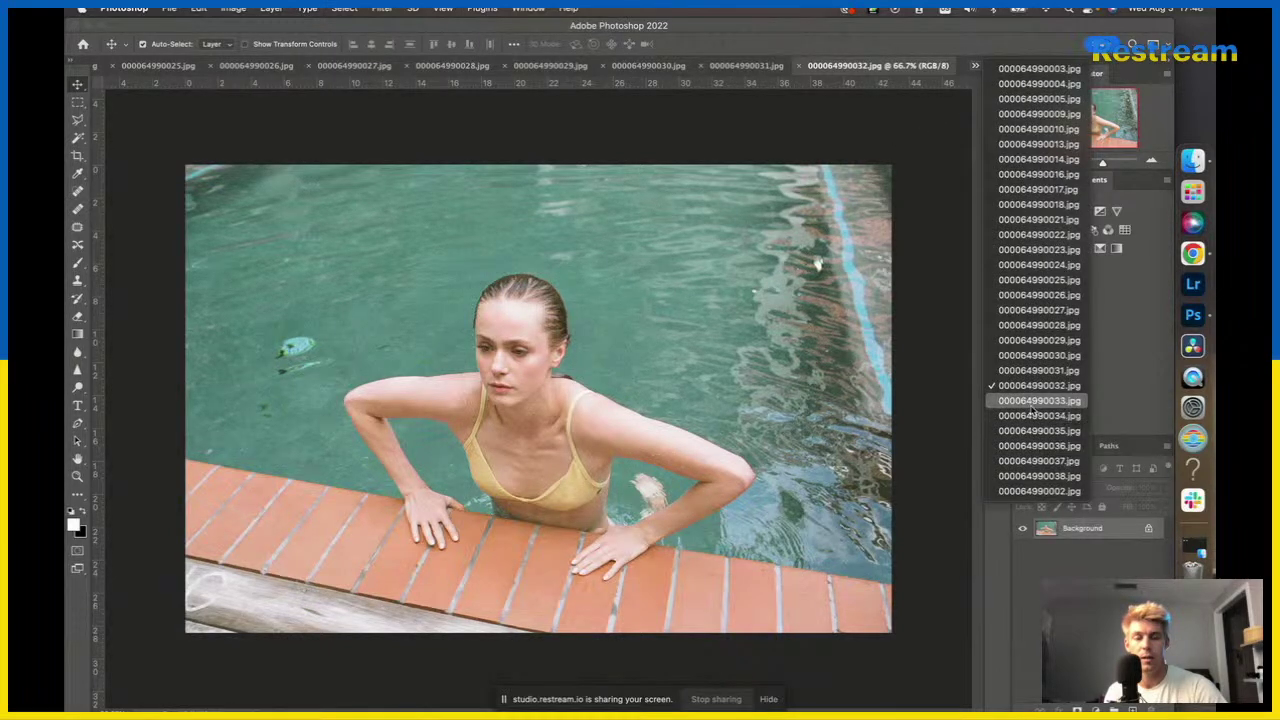
pyautogui.click(1035, 402)
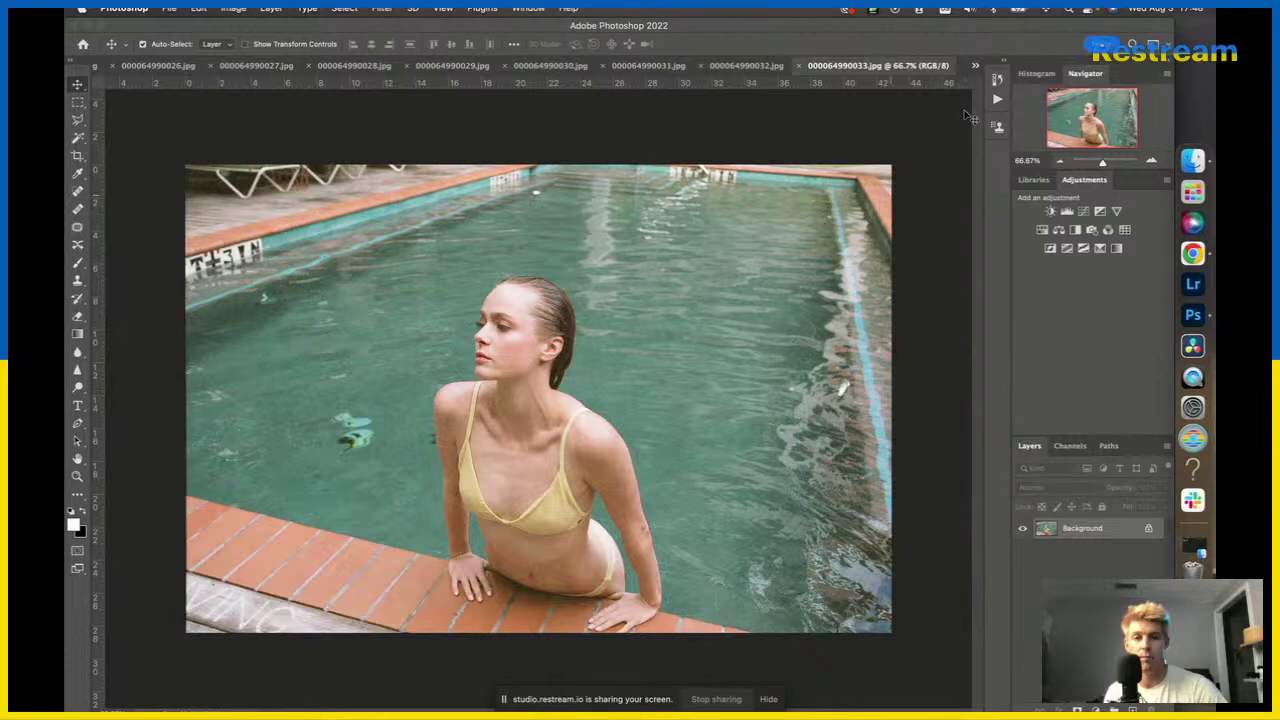
pyautogui.click(976, 67)
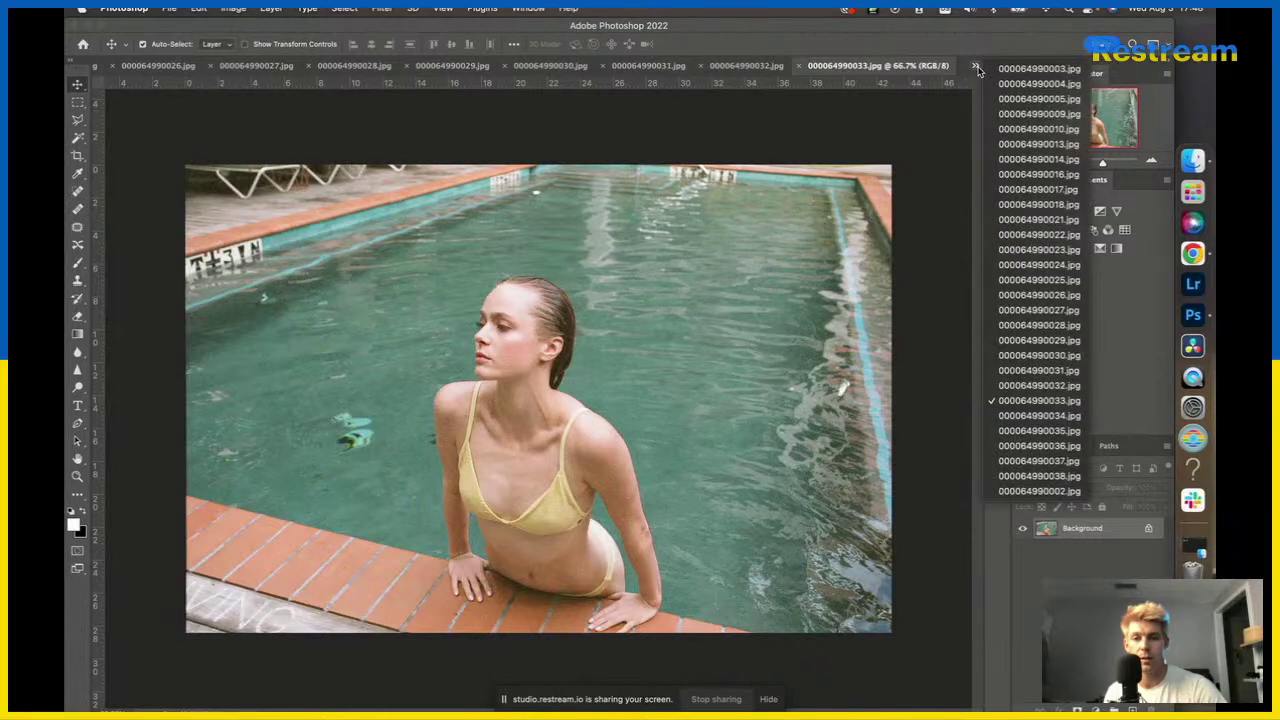
pyautogui.click(687, 303)
# Duplicate the background and add a Curves adjustment with the black point at input 28 and an upper point at input 173, output 154.
pyautogui.press('super')
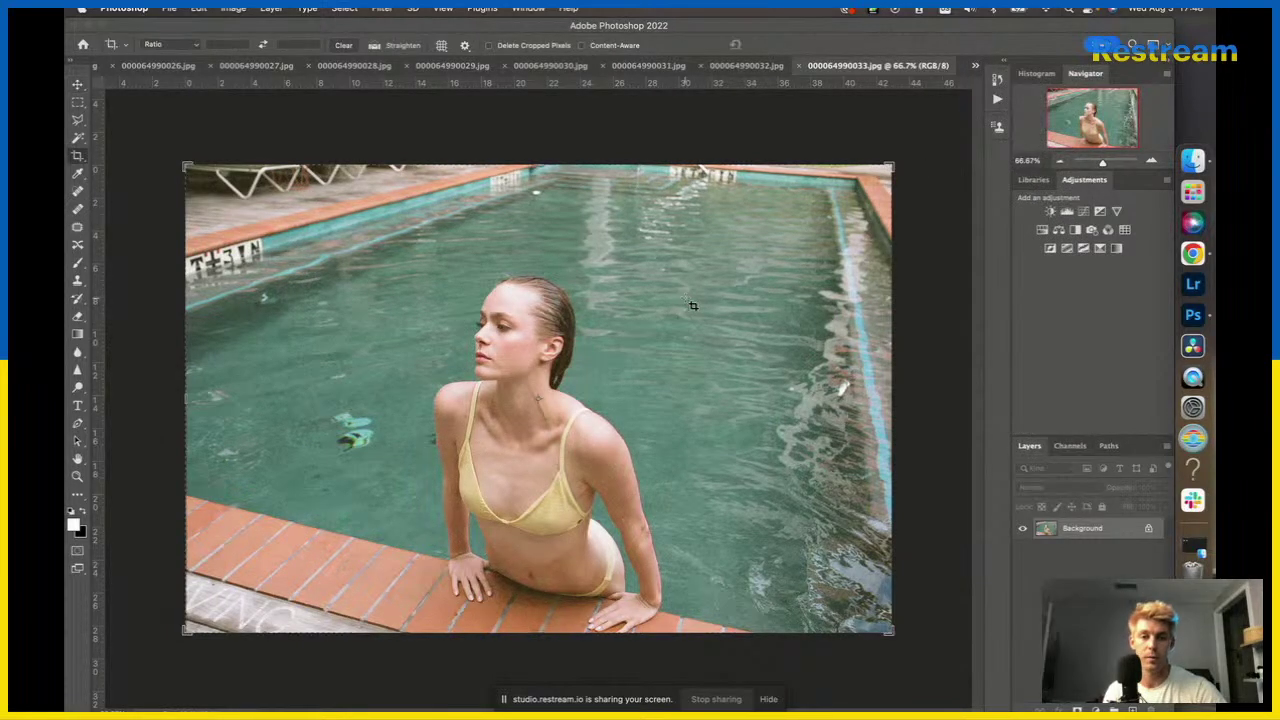
pyautogui.press('super+j')
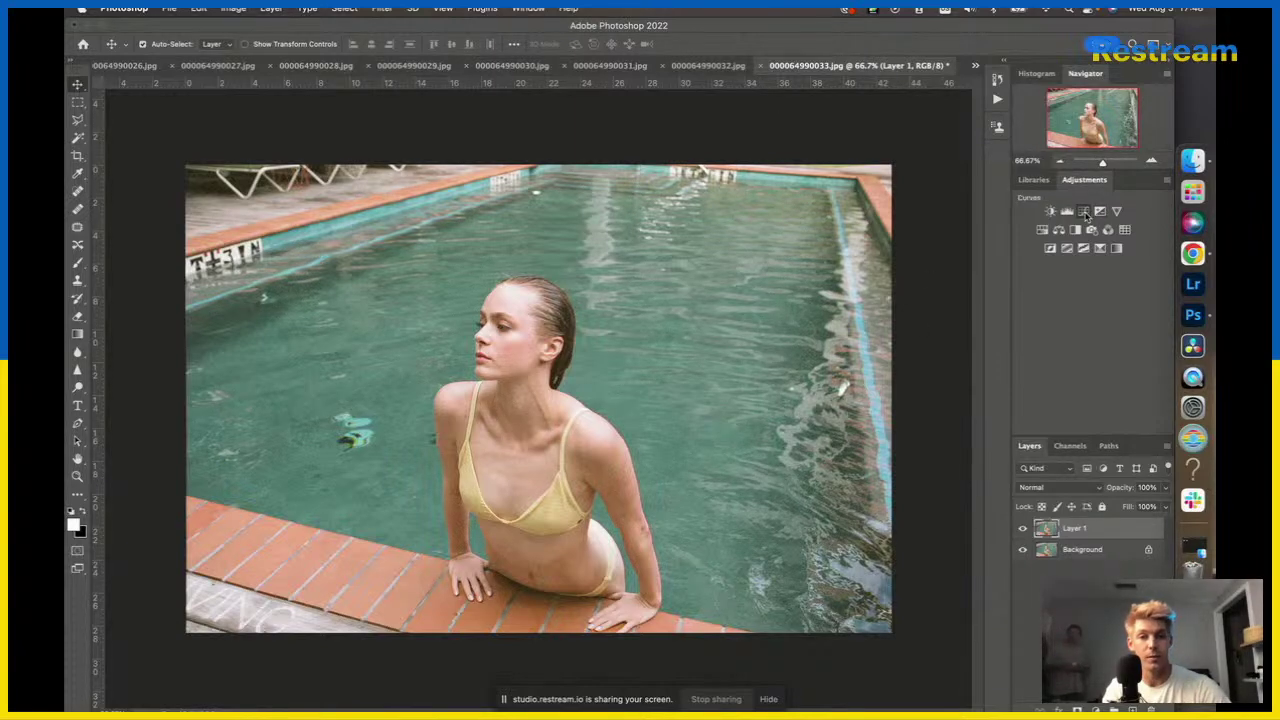
pyautogui.click(1083, 211)
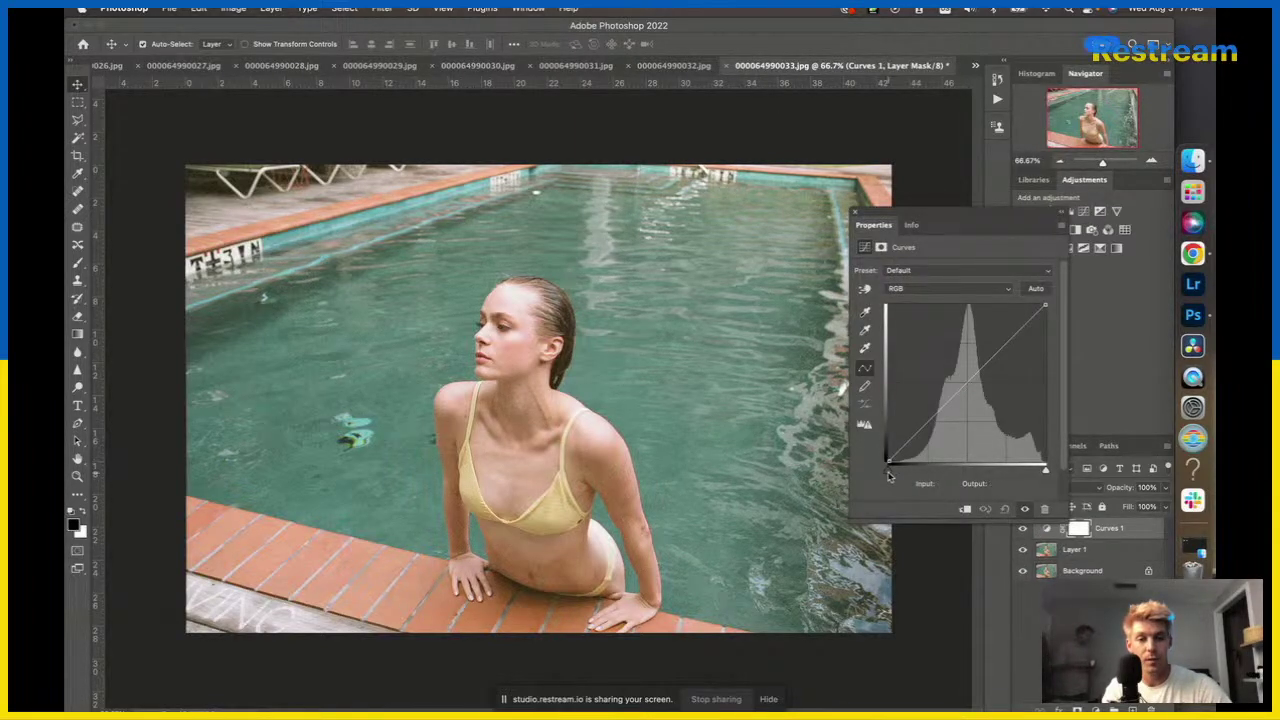
pyautogui.moveTo(889, 476); pyautogui.dragTo(904, 475)
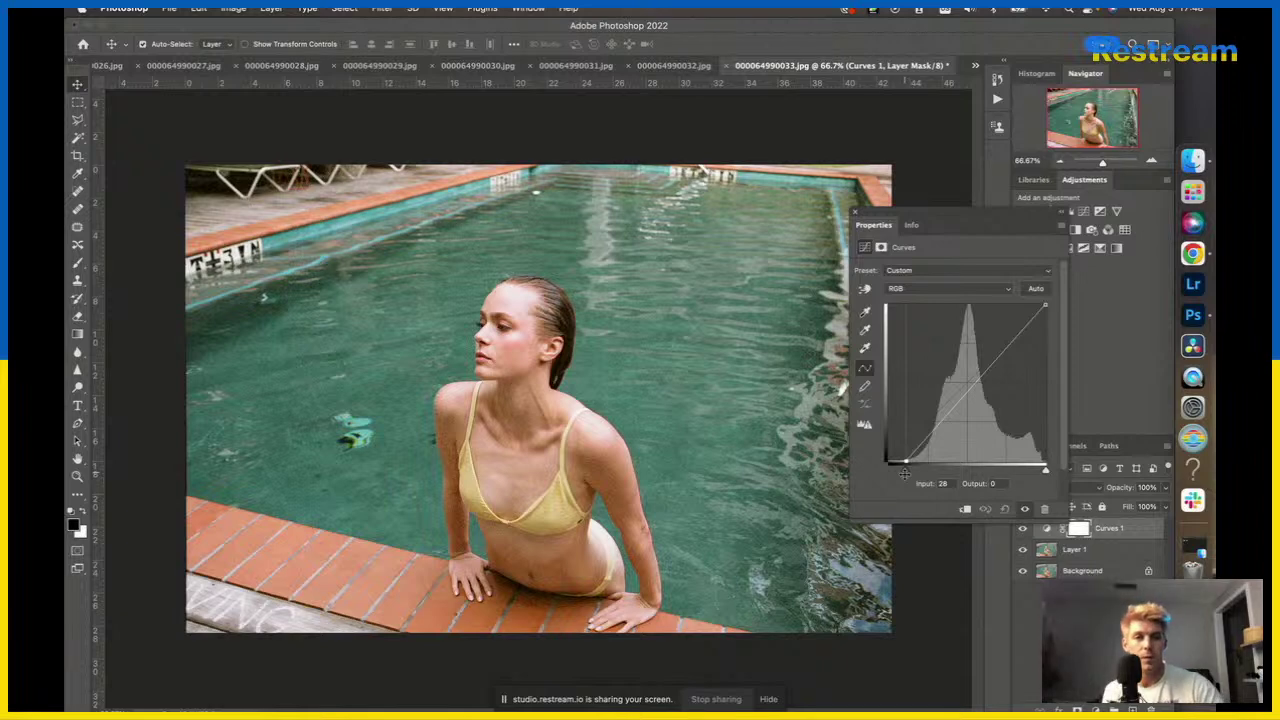
pyautogui.click(989, 360)
pyautogui.moveTo(989, 360); pyautogui.dragTo(994, 366)
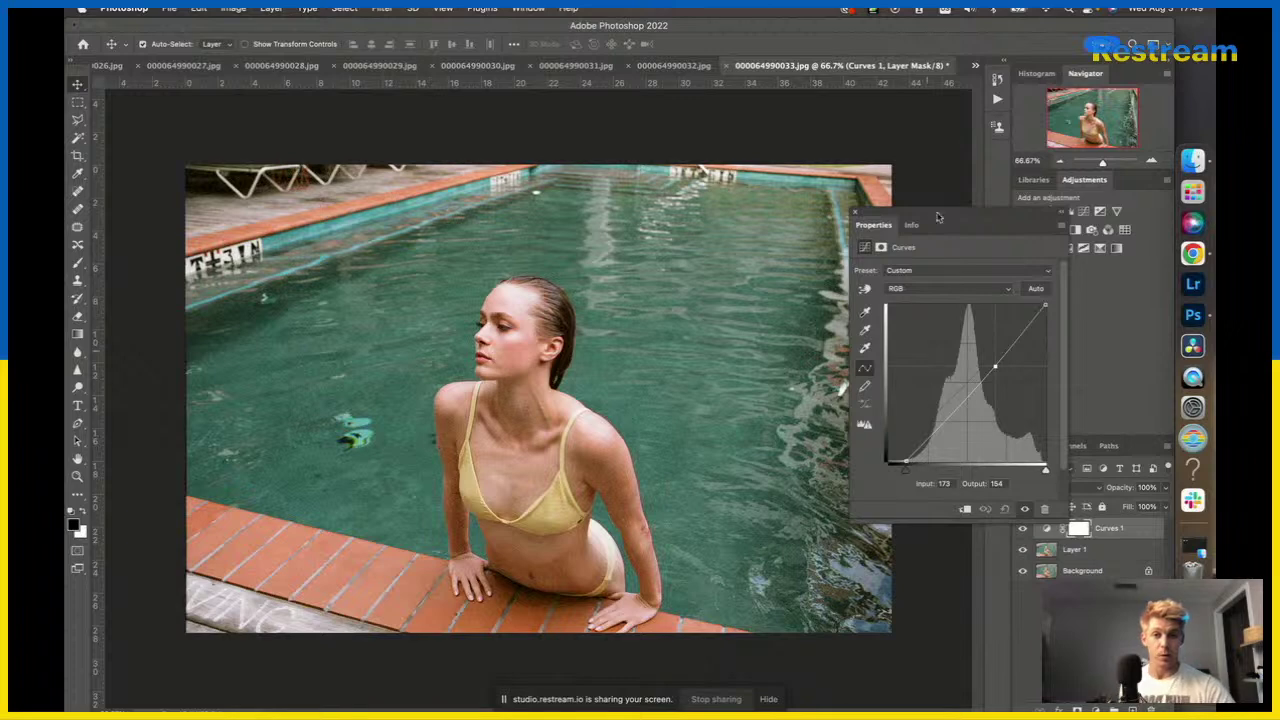
pyautogui.click(856, 213)
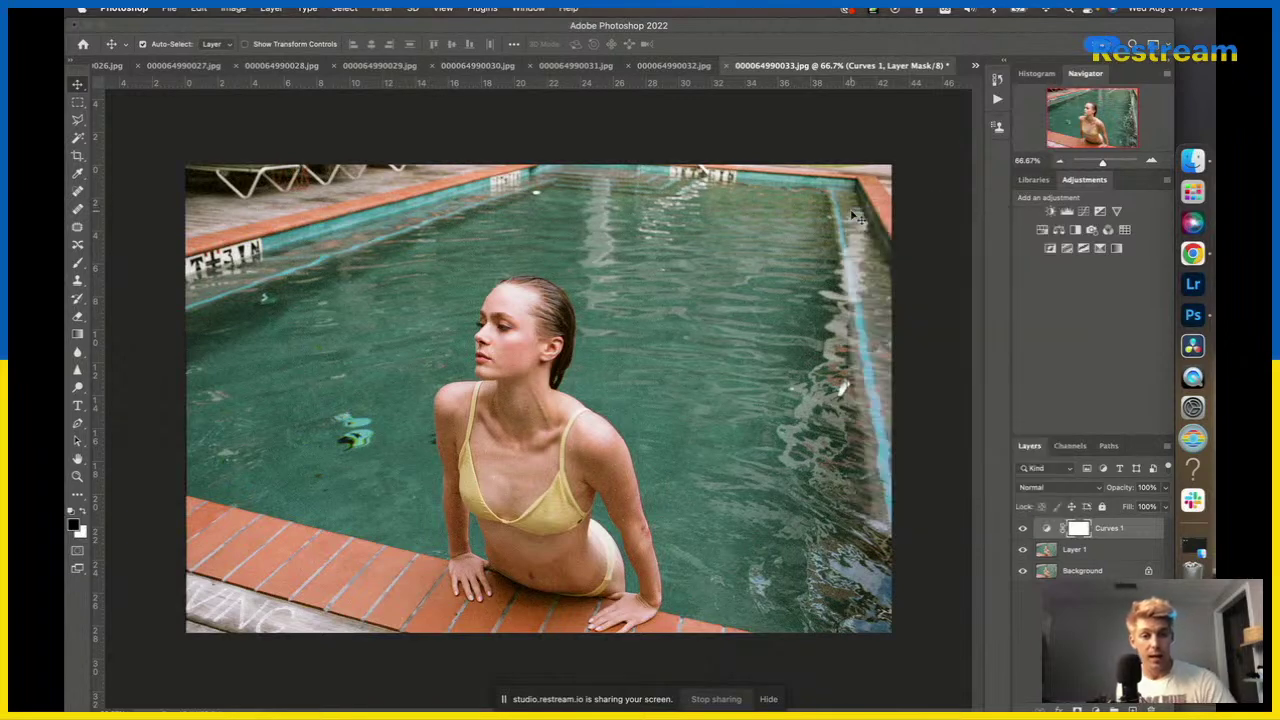
# Add a Black & White adjustment and place the Curves 1 layer above it.
pyautogui.click(1076, 228)
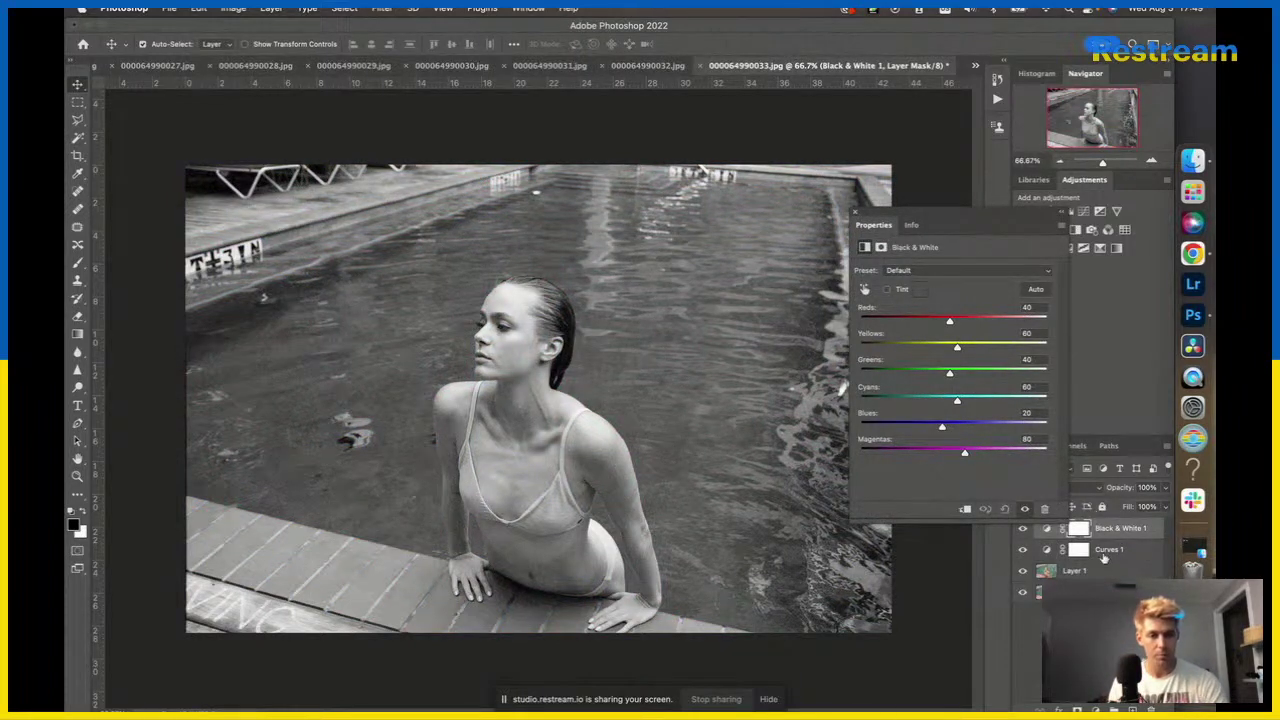
pyautogui.moveTo(1105, 560); pyautogui.dragTo(1106, 526)
# Reshape Curves 1 with a shadow point at input 106, output 35 and a highlight point at input 203, output 151.
pyautogui.moveTo(950, 414); pyautogui.dragTo(963, 440)
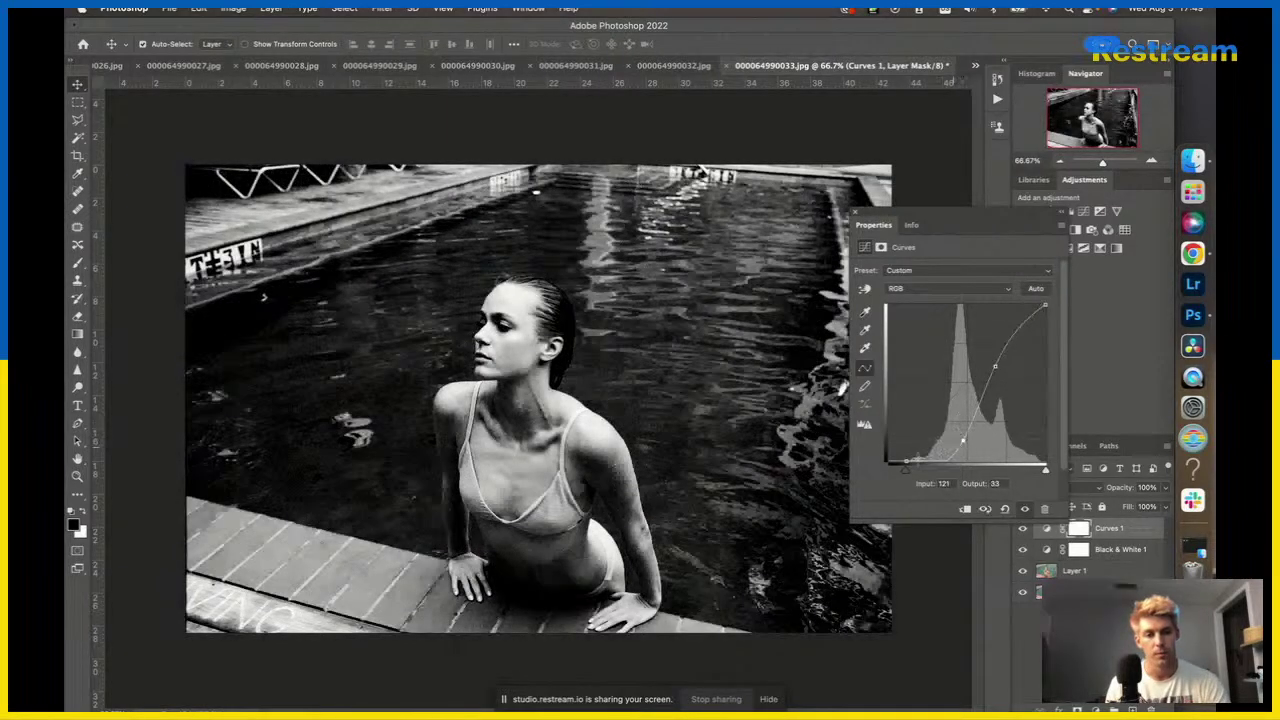
pyautogui.click(907, 461)
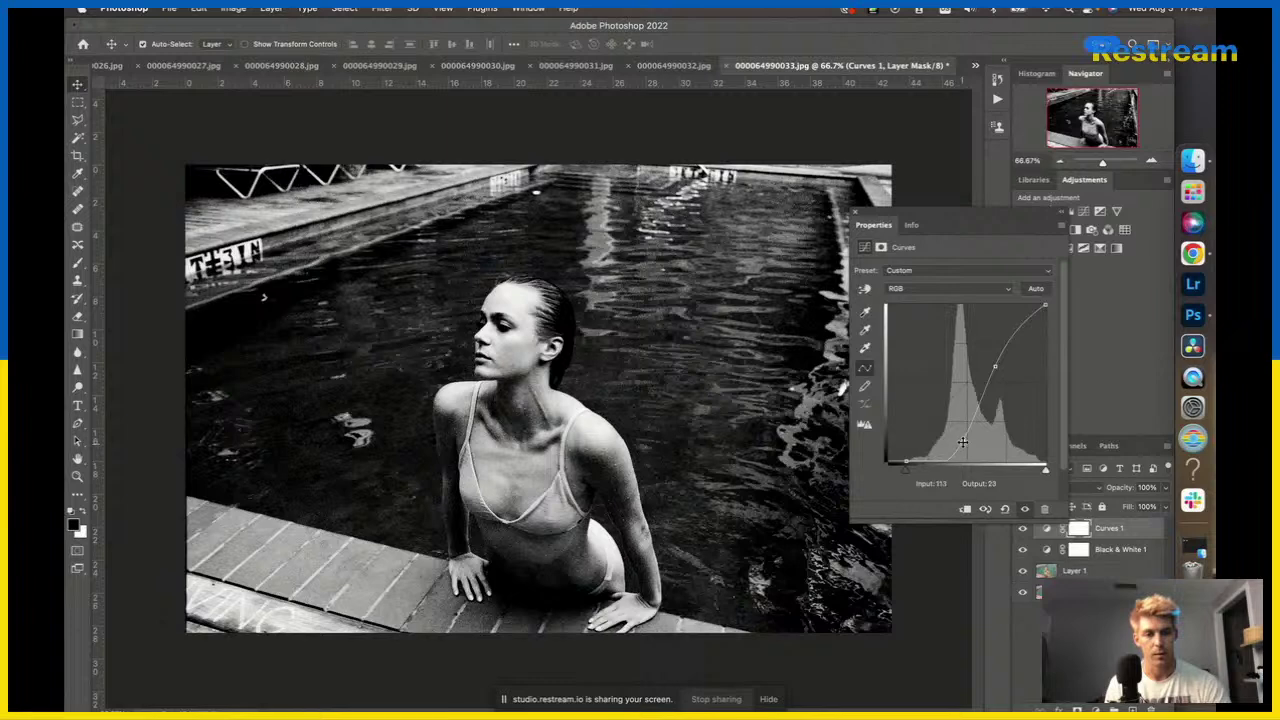
pyautogui.moveTo(962, 442); pyautogui.dragTo(954, 438)
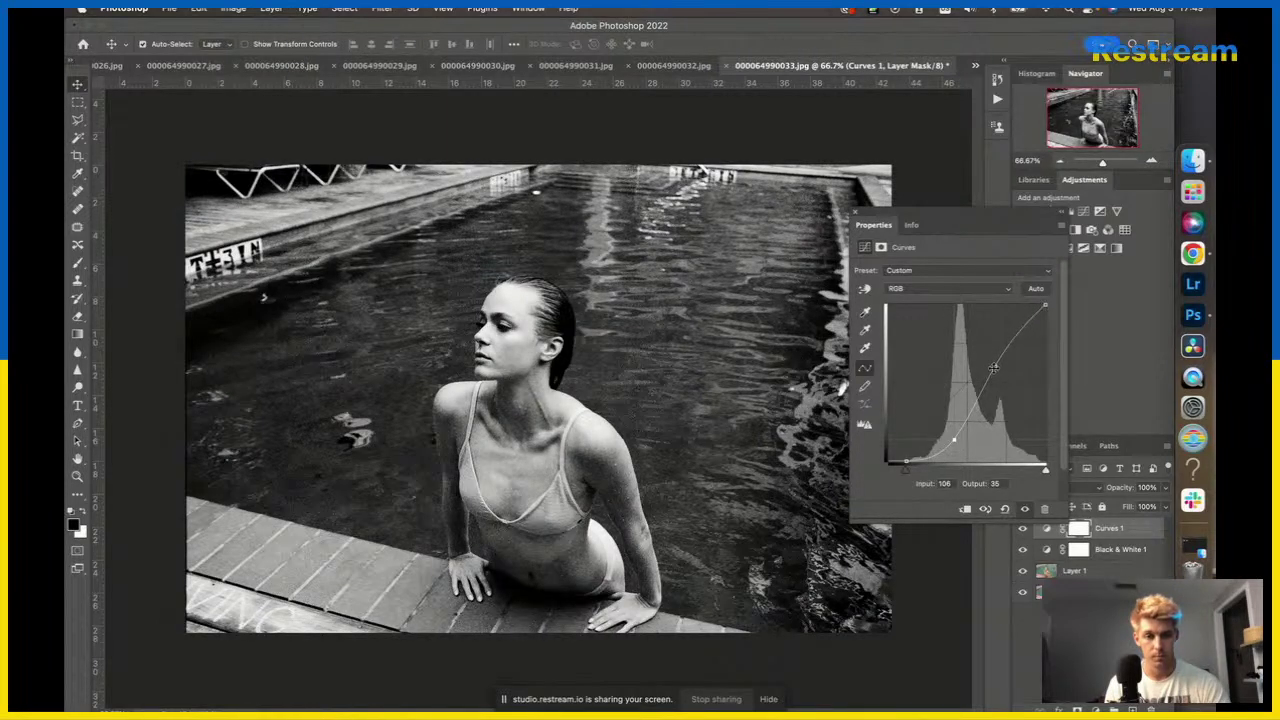
pyautogui.moveTo(995, 365)
pyautogui.mouseDown()
pyautogui.moveTo(1018, 382)
pyautogui.moveTo(1014, 369)
pyautogui.mouseUp()
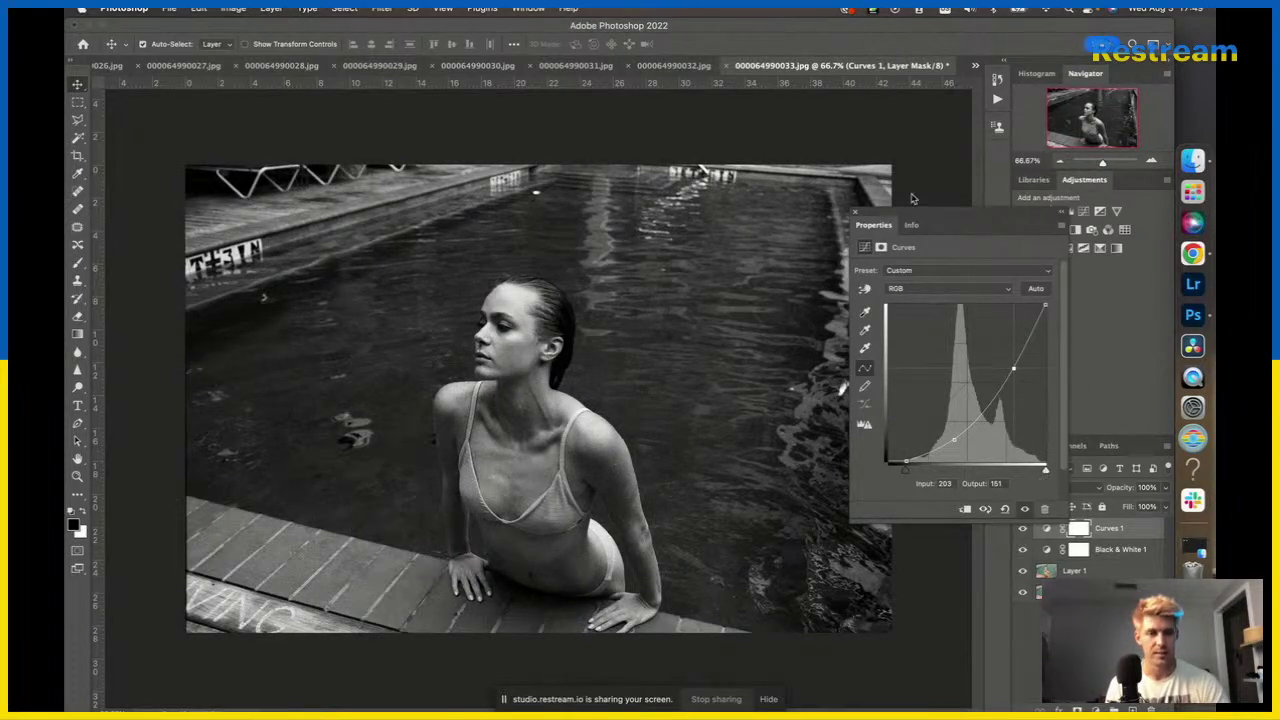
pyautogui.click(855, 212)
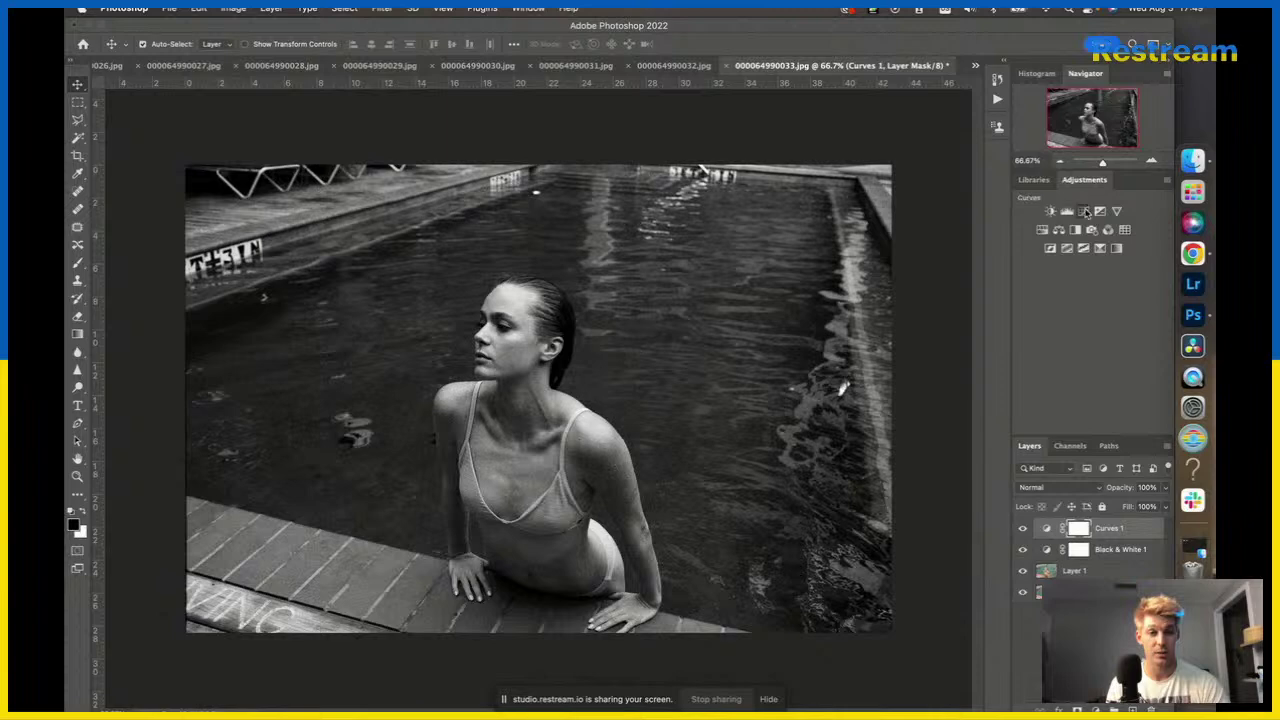
# Add a second Curves adjustment on top with the white point at input 210, and make Layer 1 active.
pyautogui.click(1084, 212)
pyautogui.moveTo(1045, 474); pyautogui.dragTo(1018, 472)
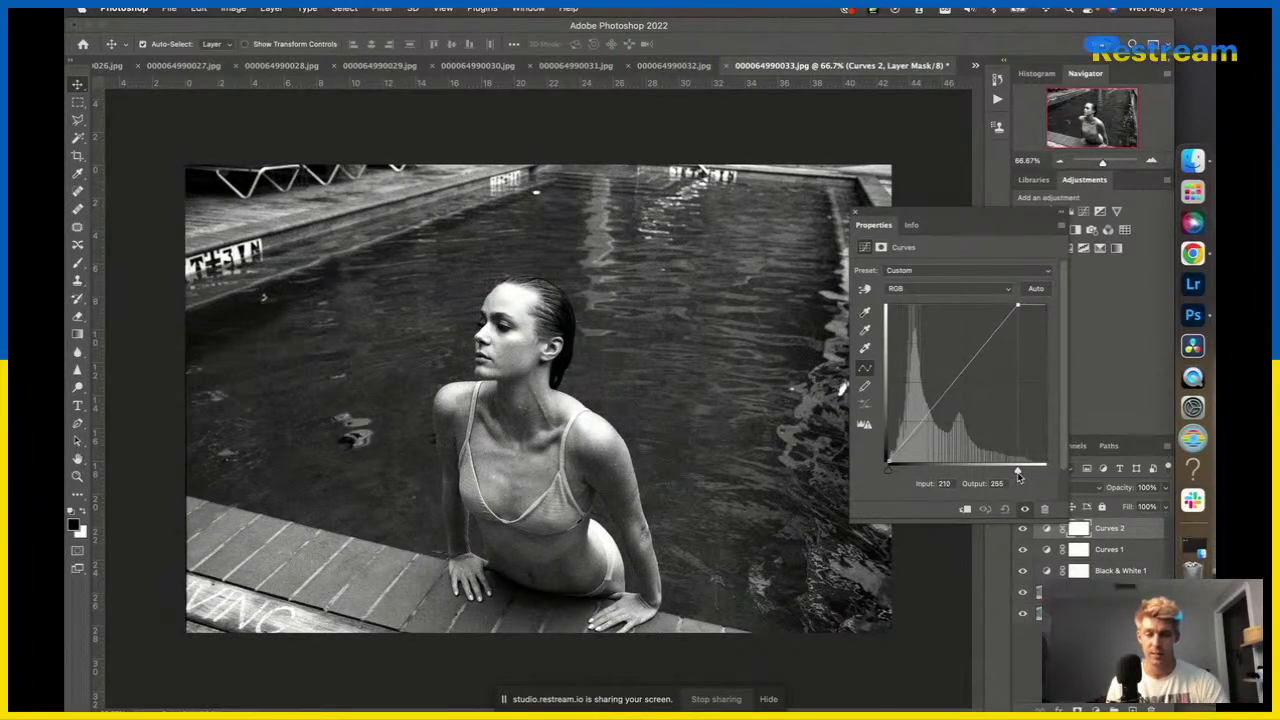
pyautogui.click(748, 443)
# Examine the black-and-white grade across the full frame and up close on the woman's face and shoulders.
pyautogui.scroll(-3, 748, 443)
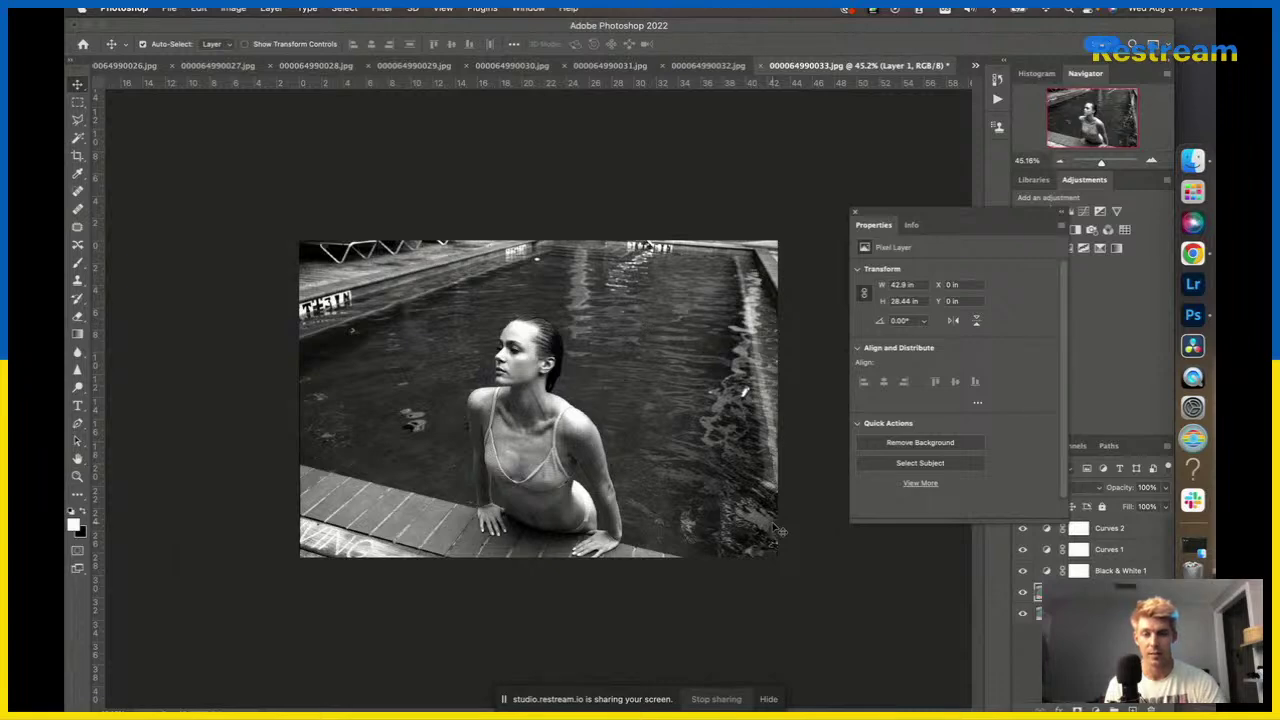
pyautogui.scroll(2, 699, 468)
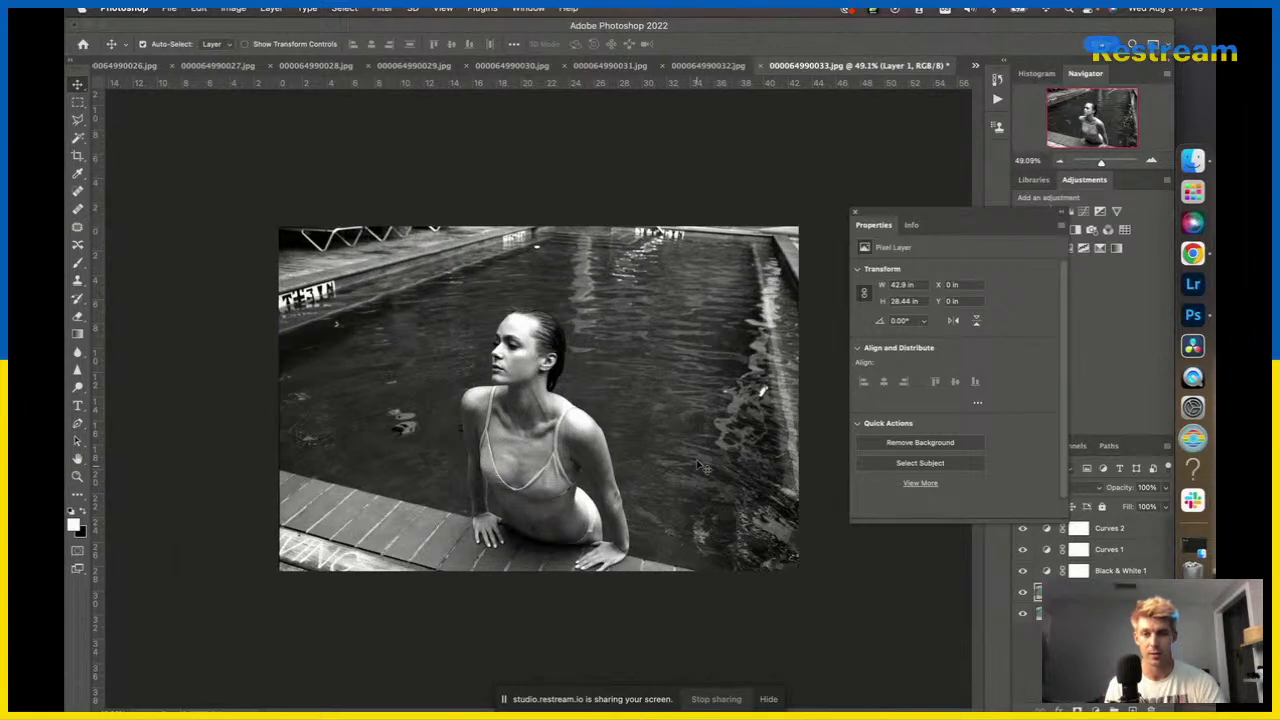
pyautogui.scroll(3, 699, 468)
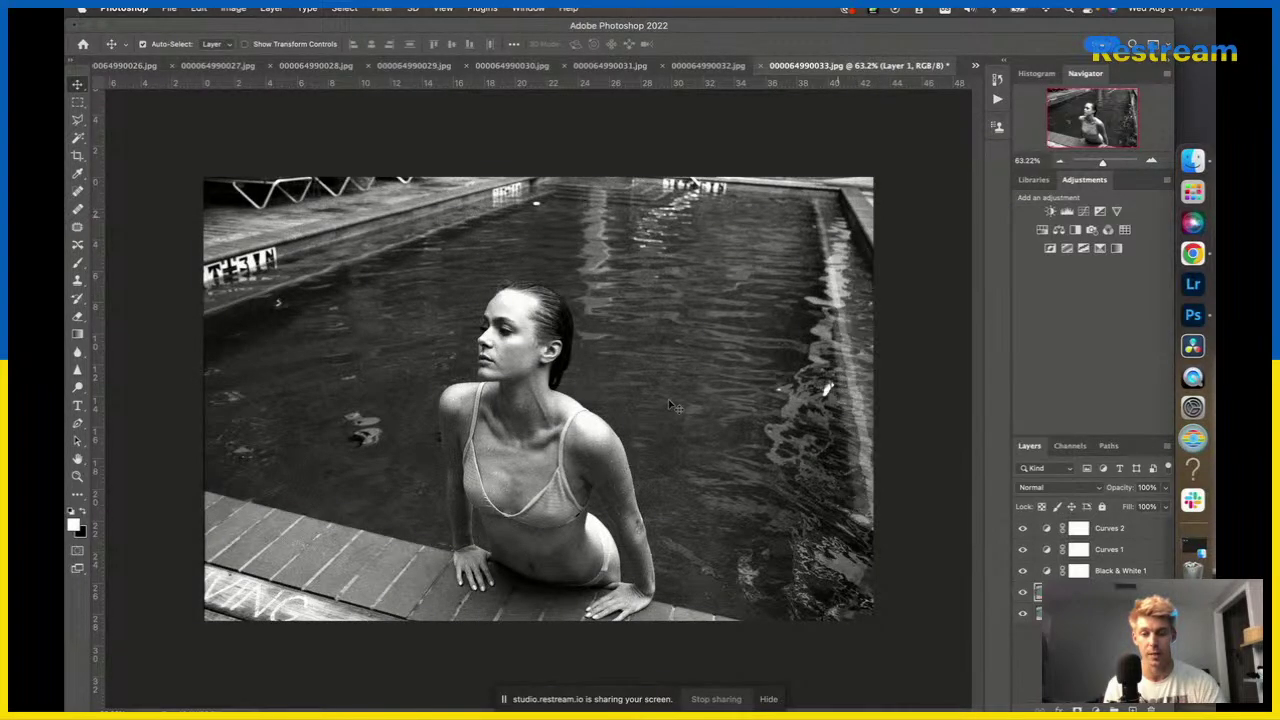
pyautogui.scroll(-3, 668, 399)
pyautogui.scroll(6, 520, 447)
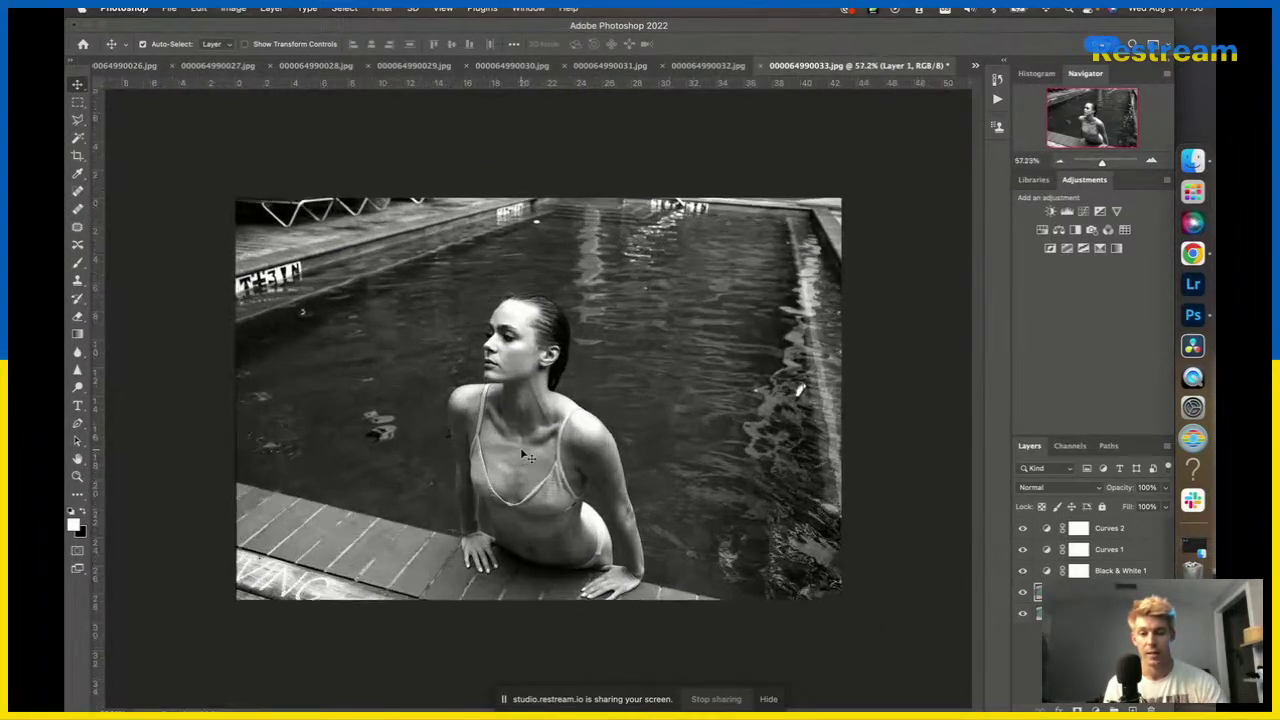
pyautogui.hscroll(-1, 525, 455)
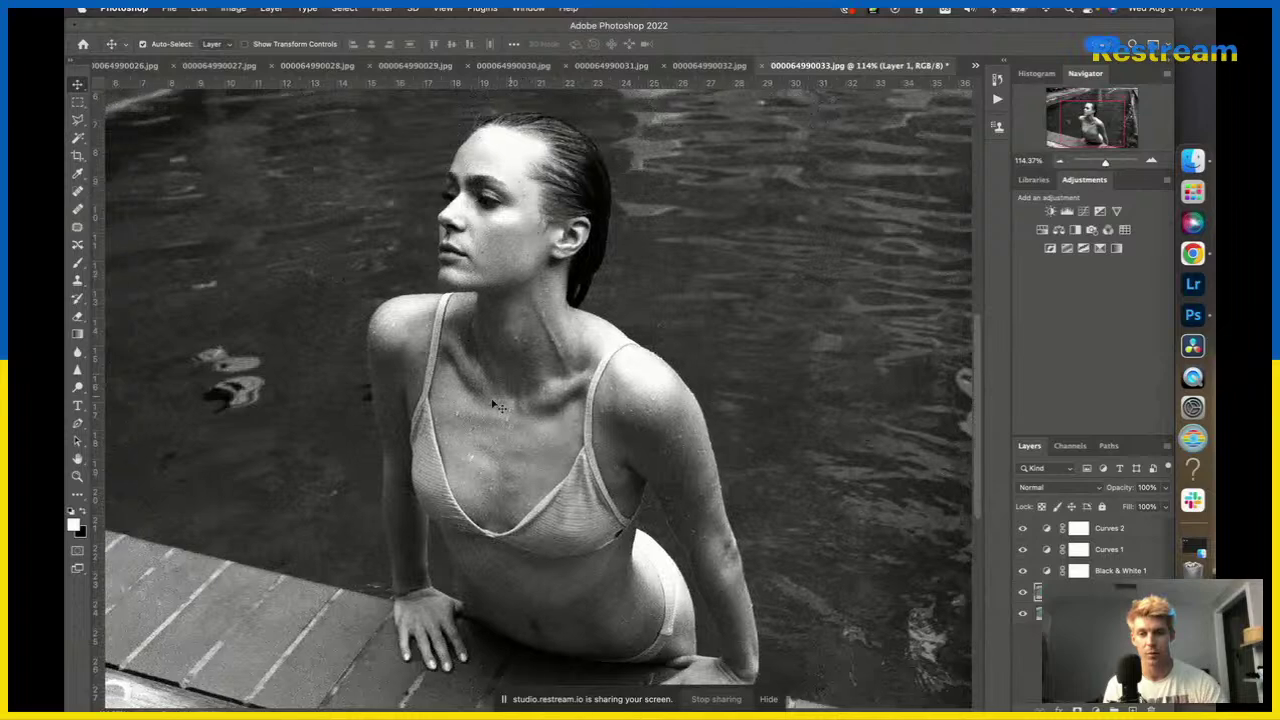
pyautogui.scroll(-2, 535, 408)
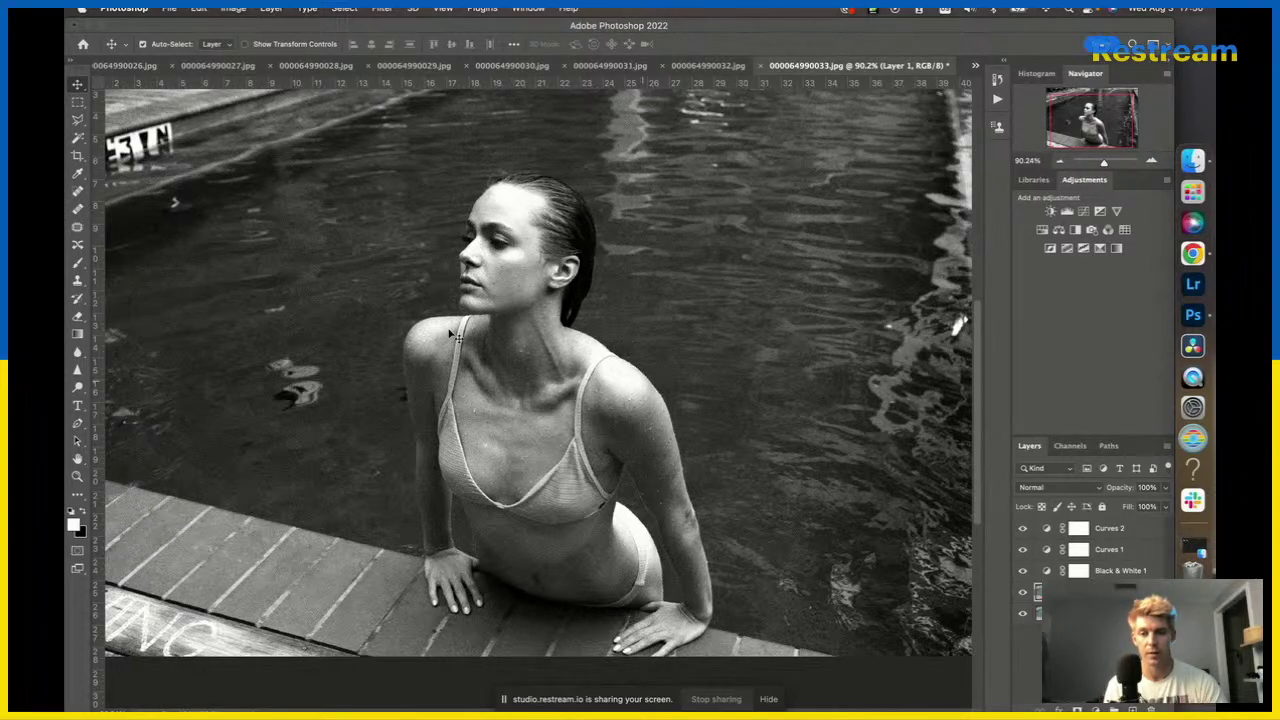
pyautogui.scroll(1, 658, 438)
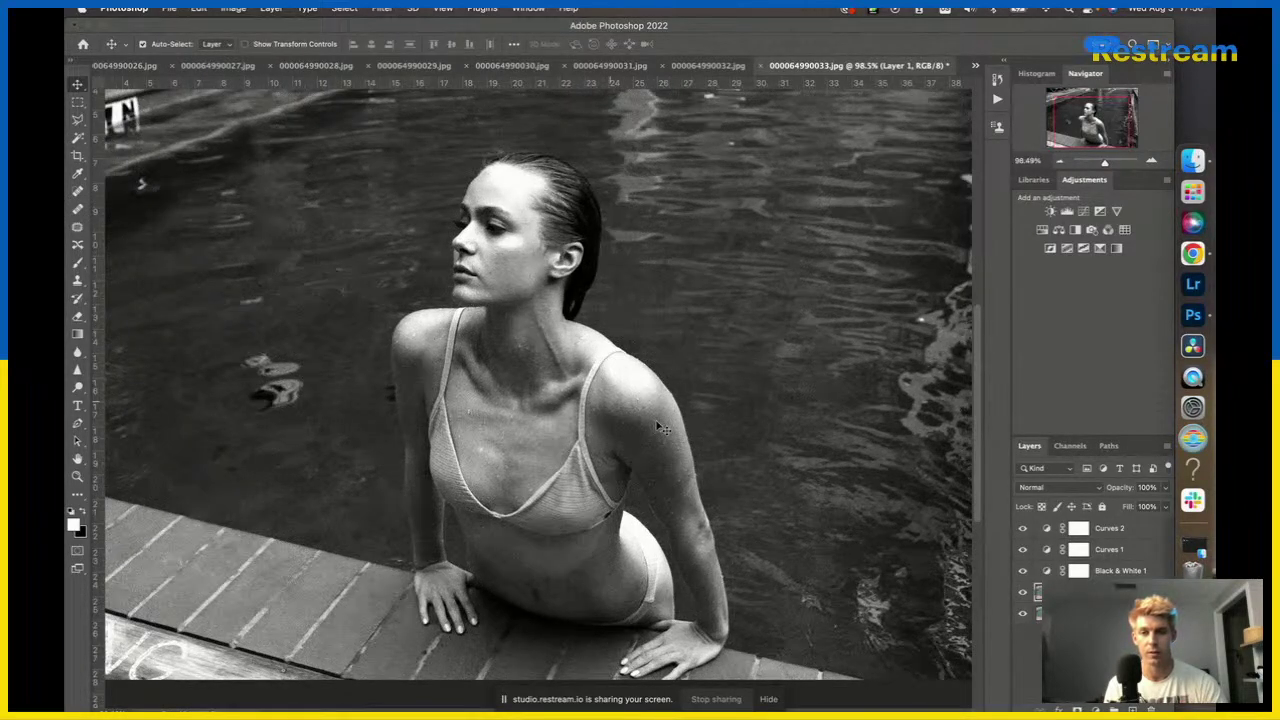
pyautogui.scroll(3, 658, 428)
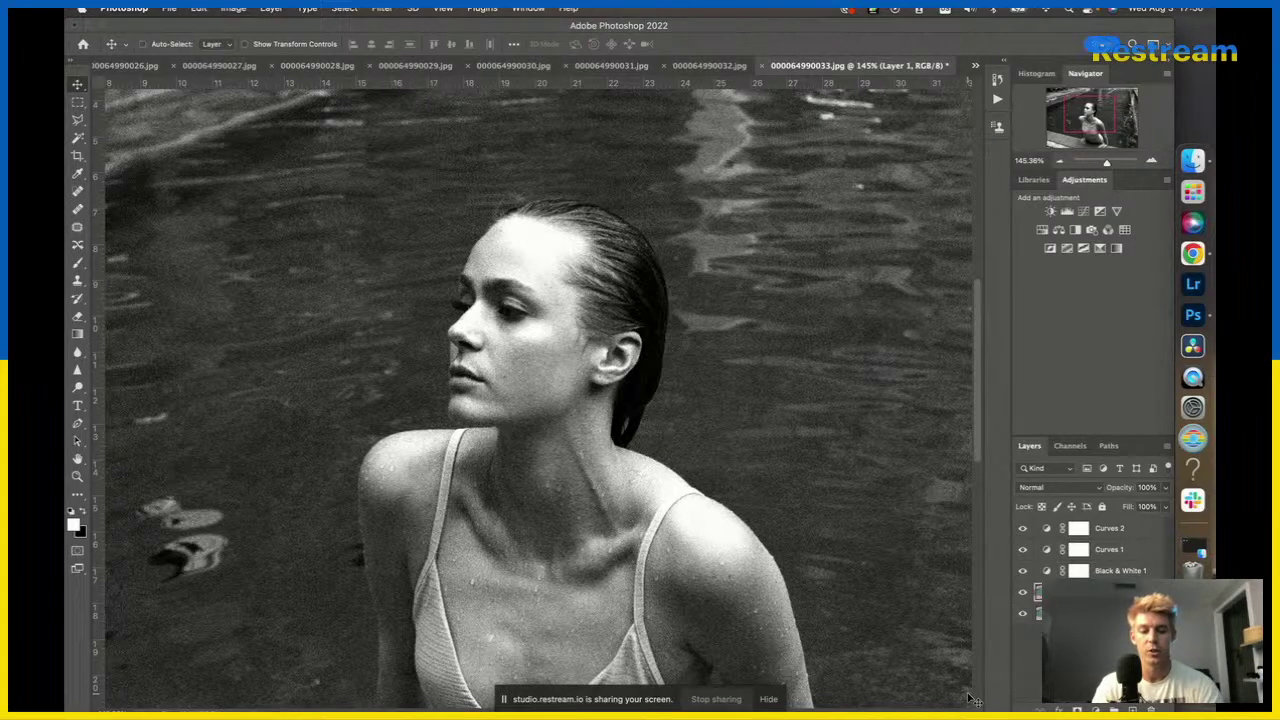
# Create a new layer above Layer 1 named Lighten with the Soft Light blend mode.
pyautogui.press('shift+super+n')
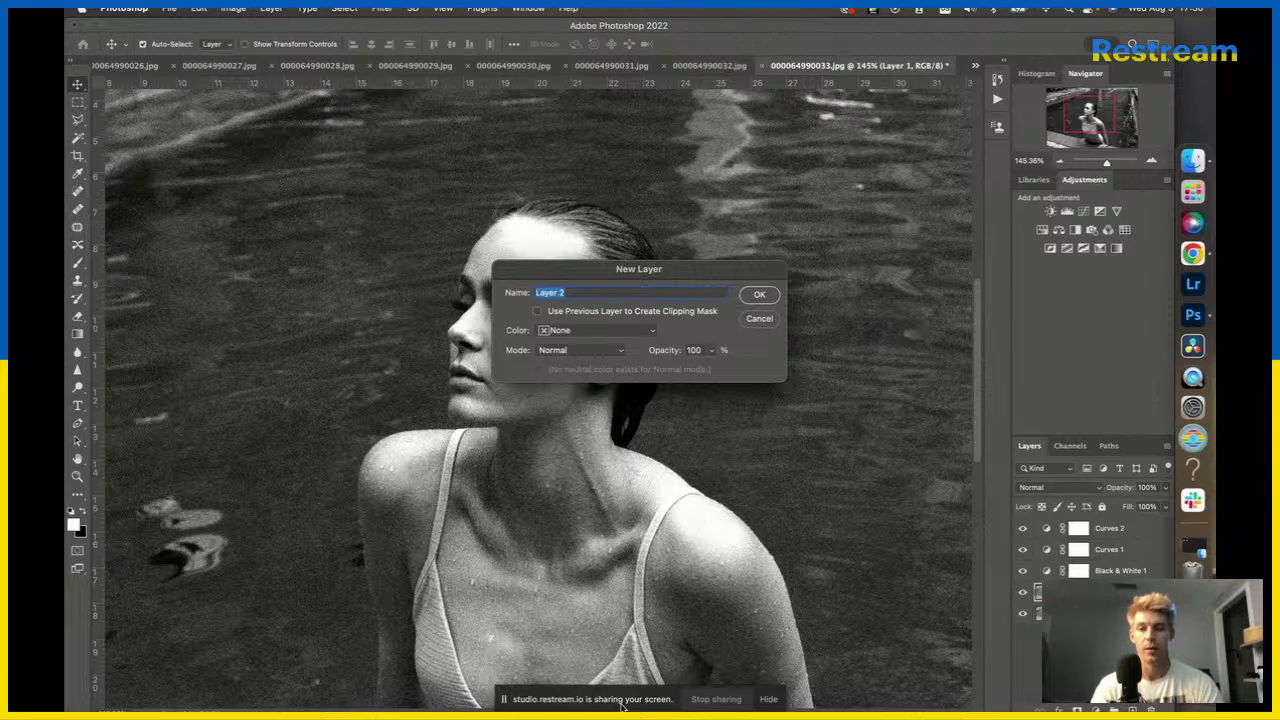
pyautogui.write('Lighten')
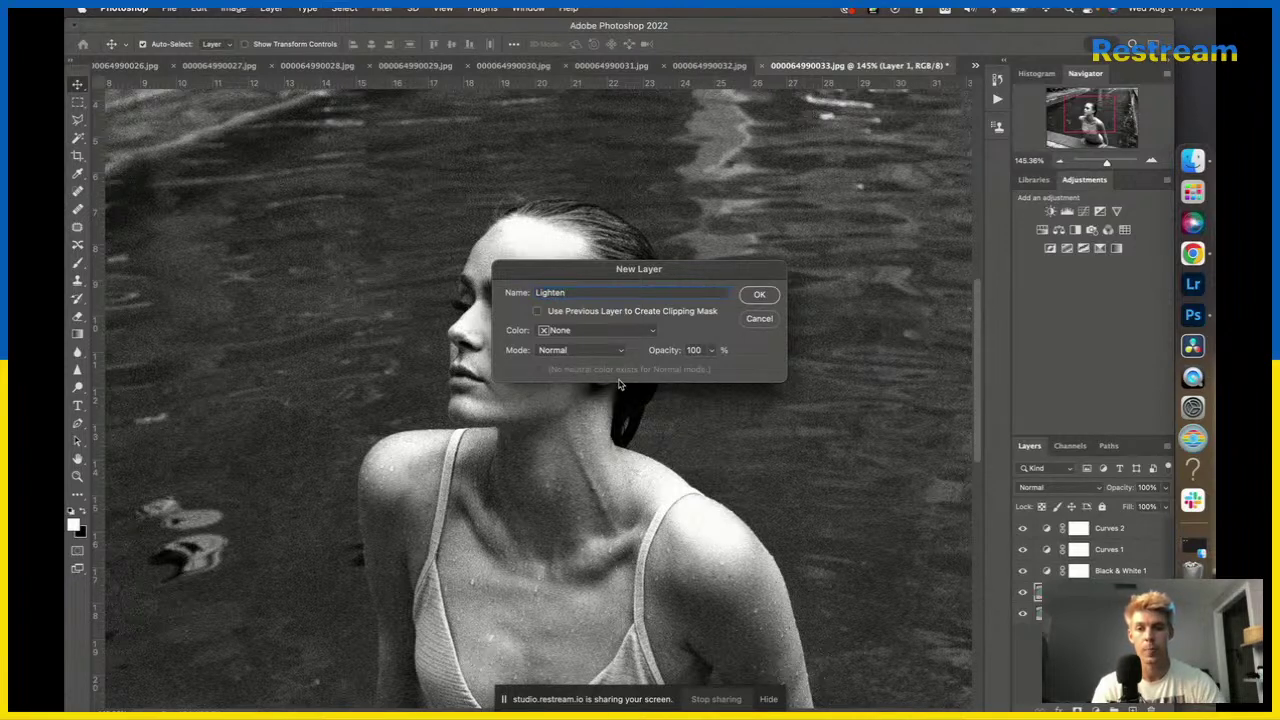
pyautogui.click(571, 350)
pyautogui.click(570, 550)
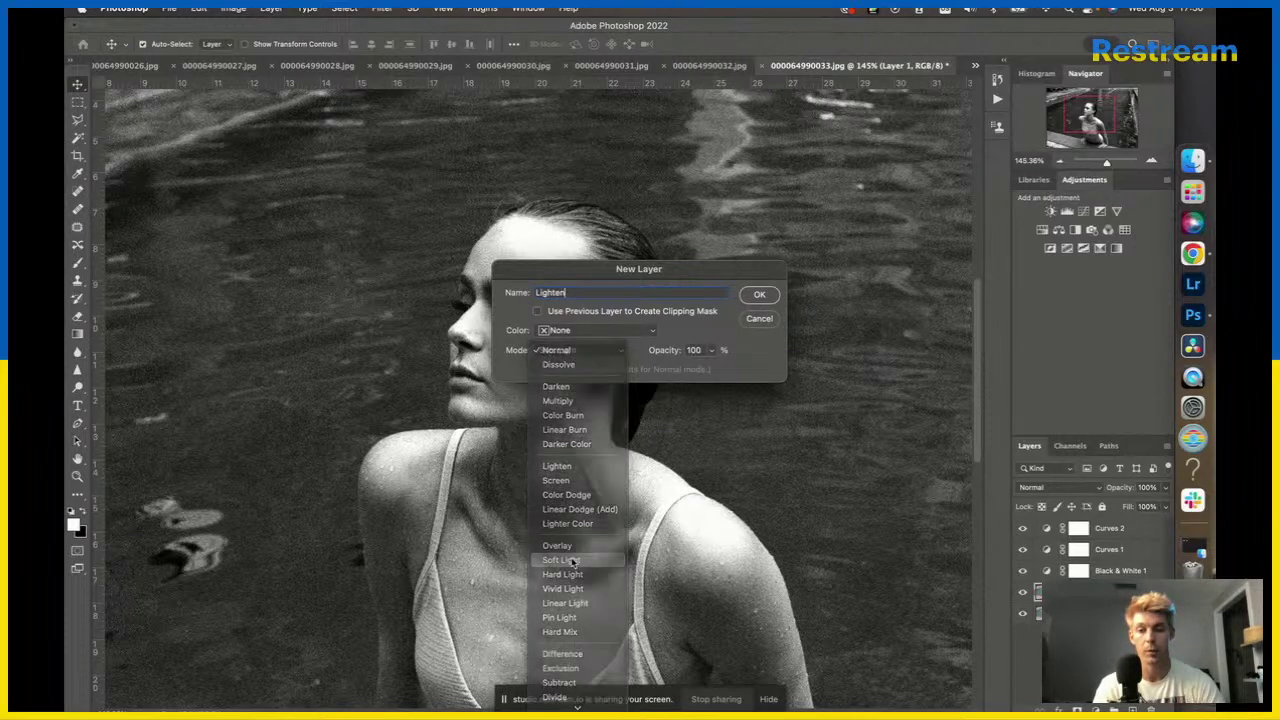
pyautogui.click(757, 296)
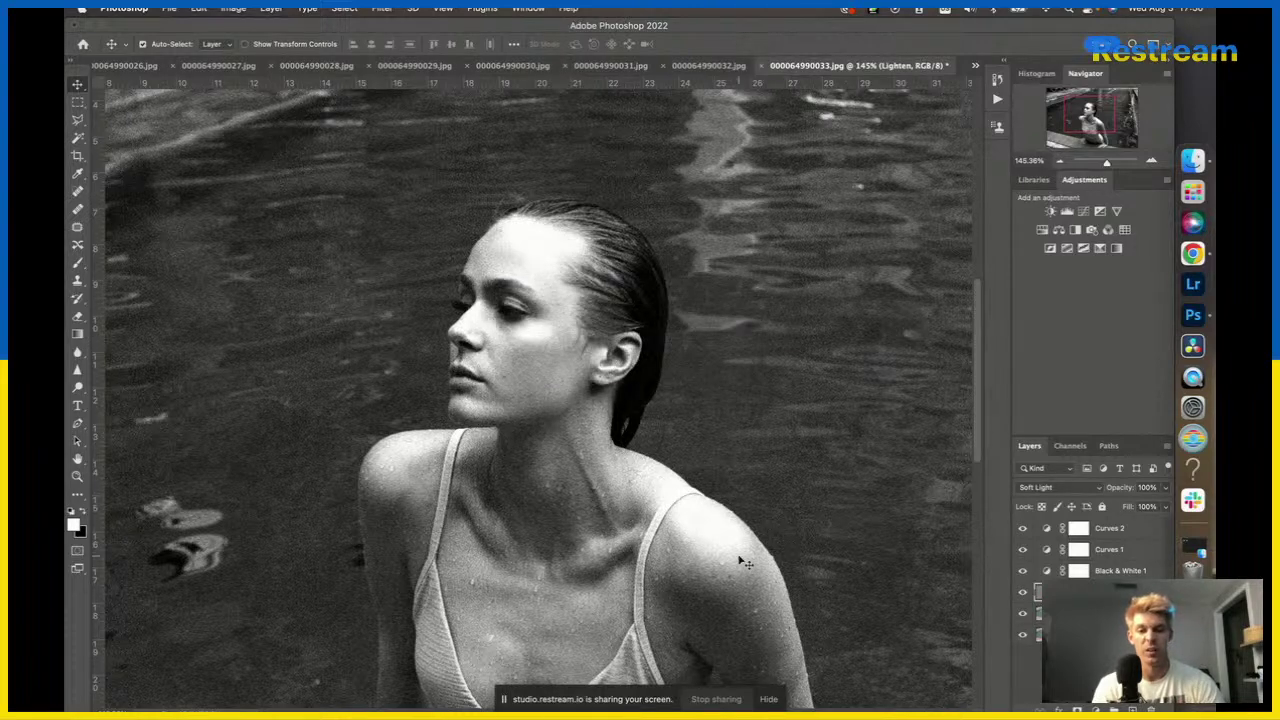
# Set up the Brush tool with 3% flow and a size of 25 for lightening the woman's face.
pyautogui.write('b')
pyautogui.write('3')
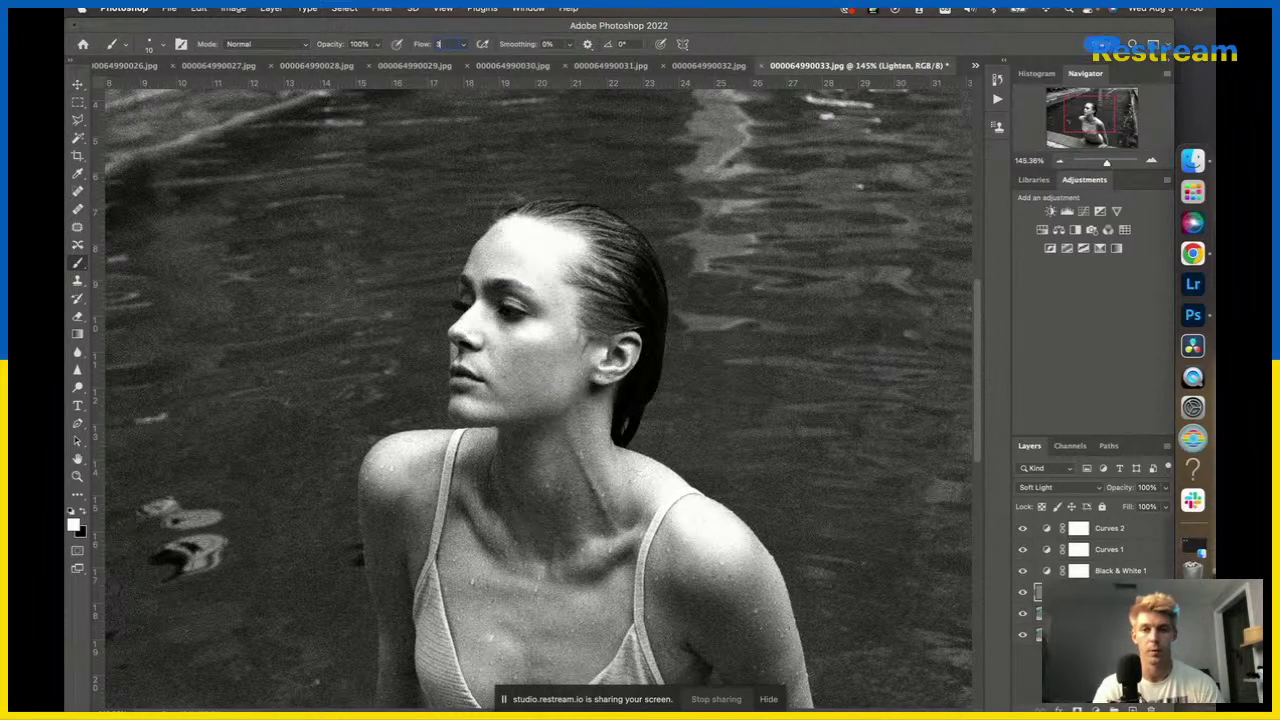
pyautogui.press('Return')
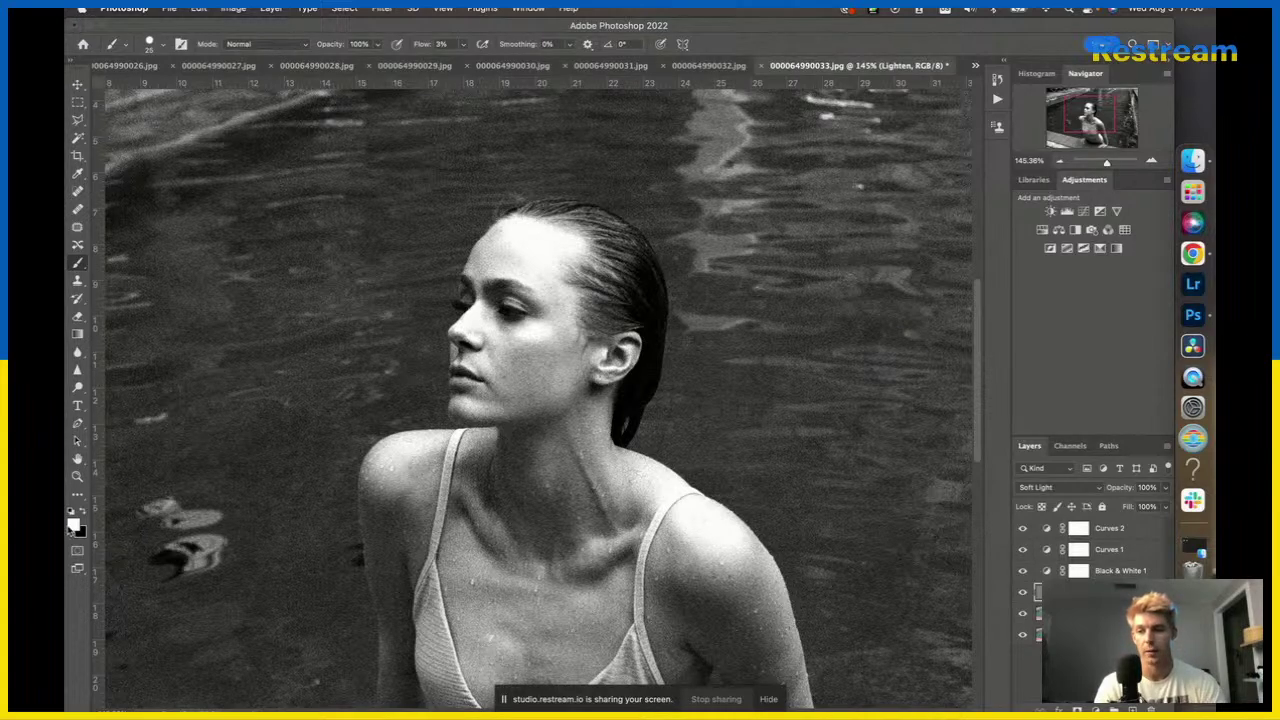
pyautogui.scroll(5, 540, 400)
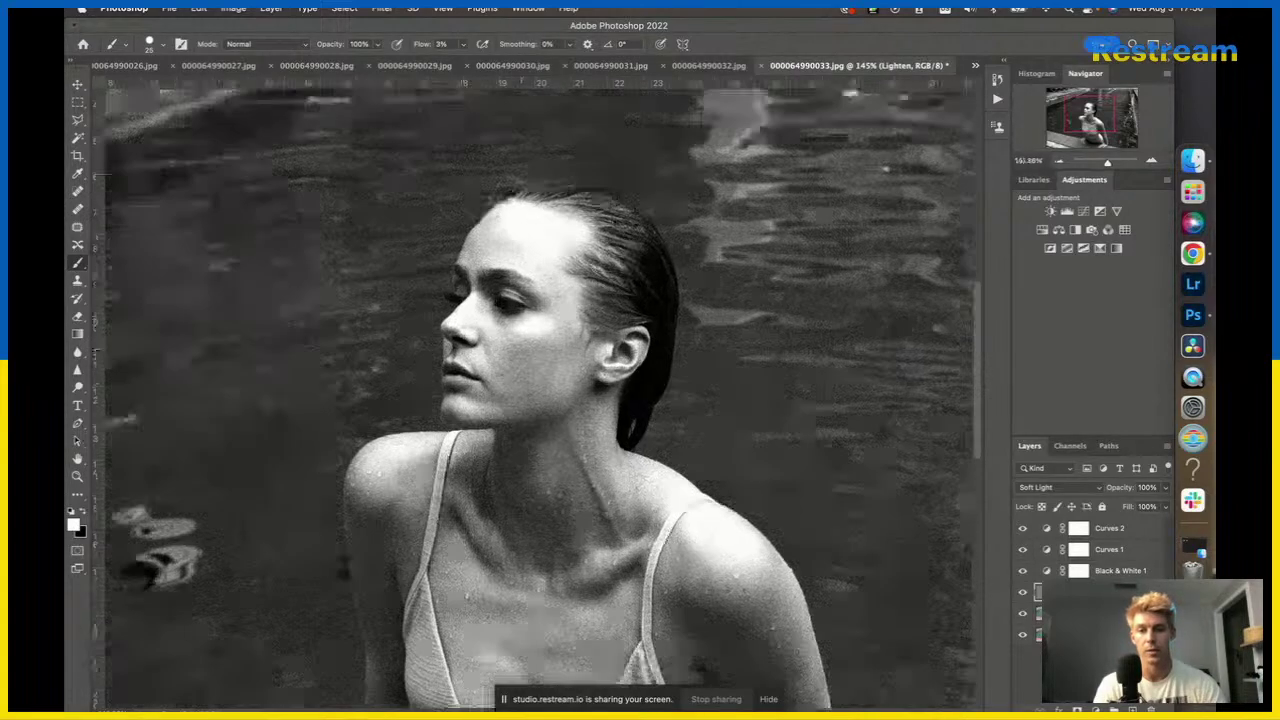
# Brush light onto the woman's face and neck on the Lighten layer, varying the brush size up to 30 and down to 15.
pyautogui.scroll(2, 450, 320)
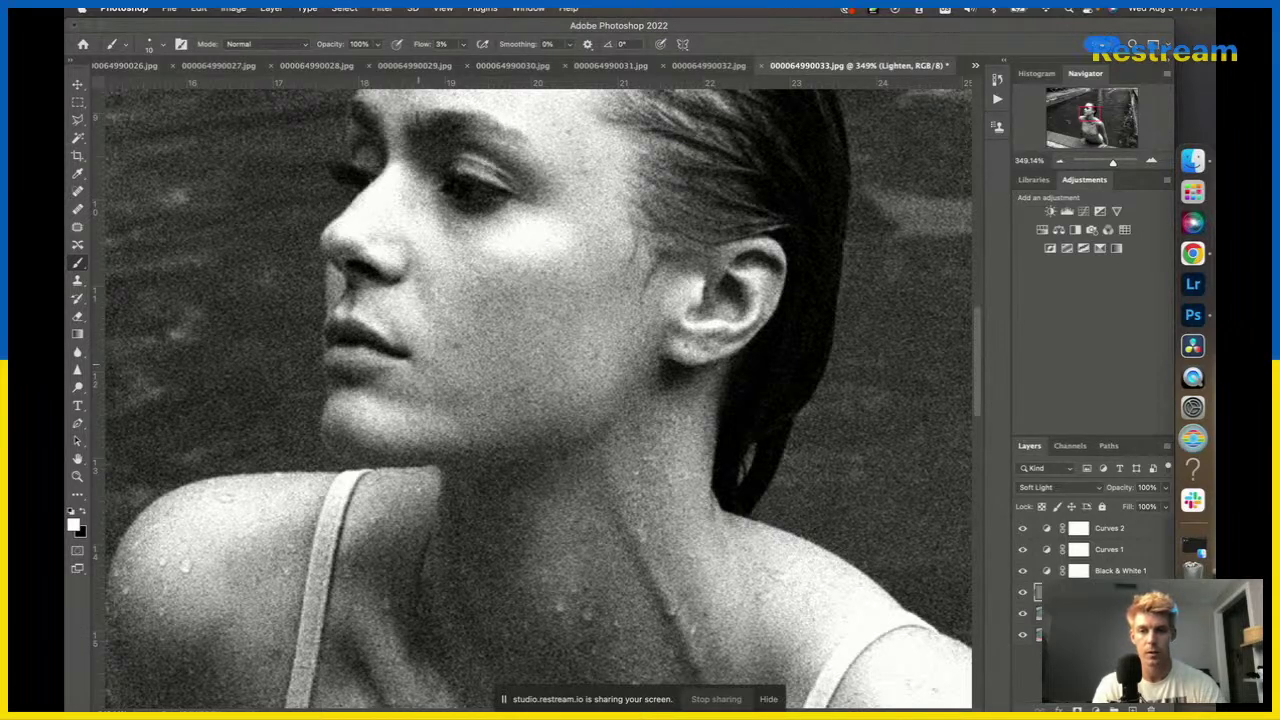
pyautogui.press(']')
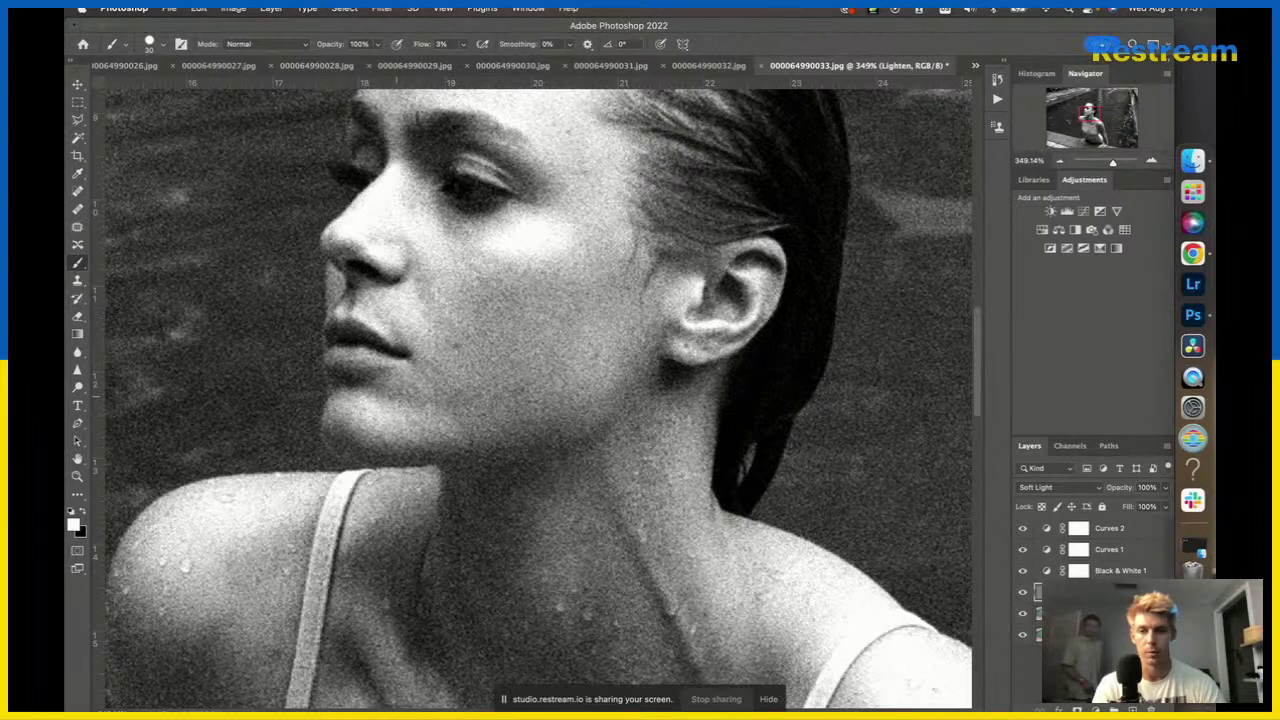
pyautogui.press('[')
pyautogui.press('[')
pyautogui.press('[')
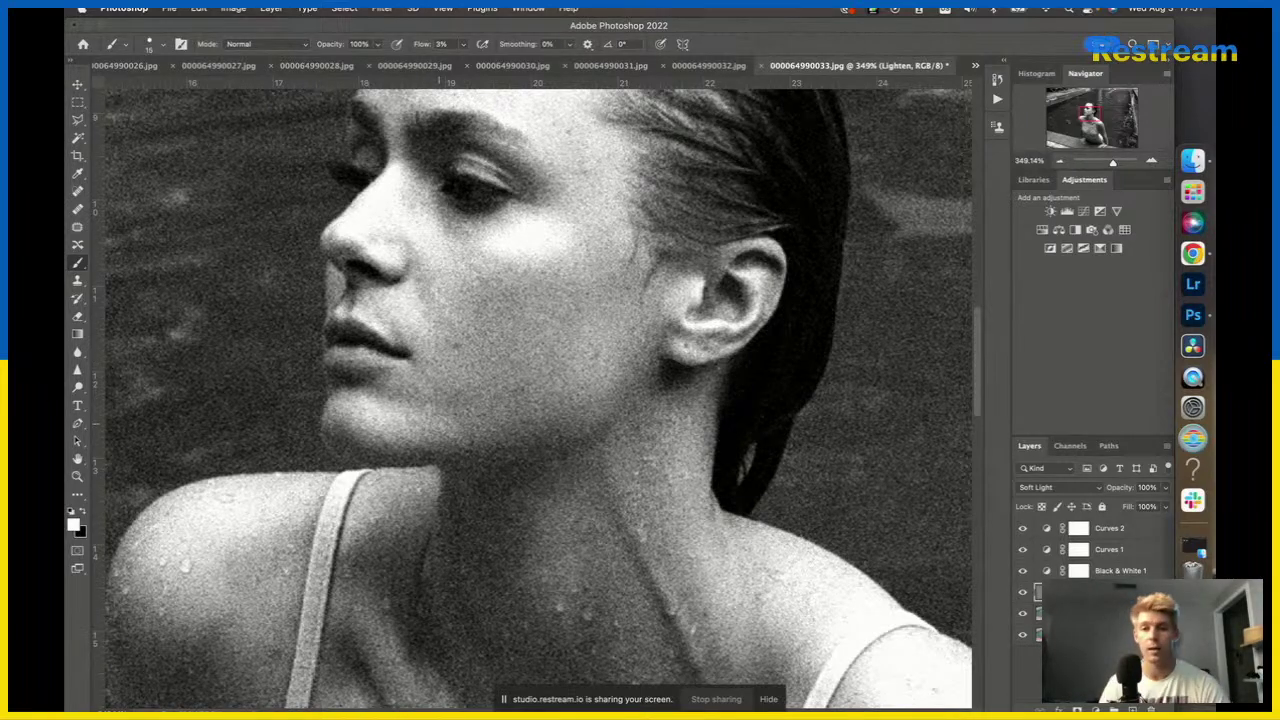
pyautogui.scroll(-5, 541, 390)
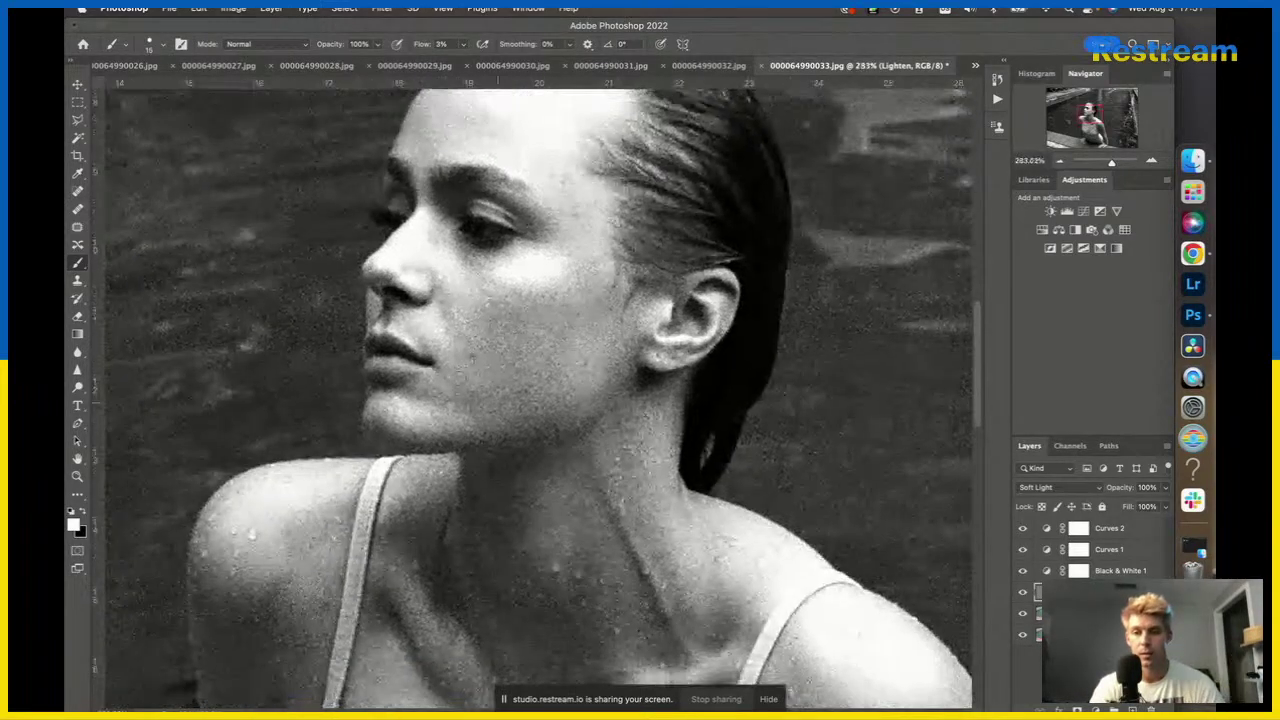
pyautogui.scroll(-2, 541, 390)
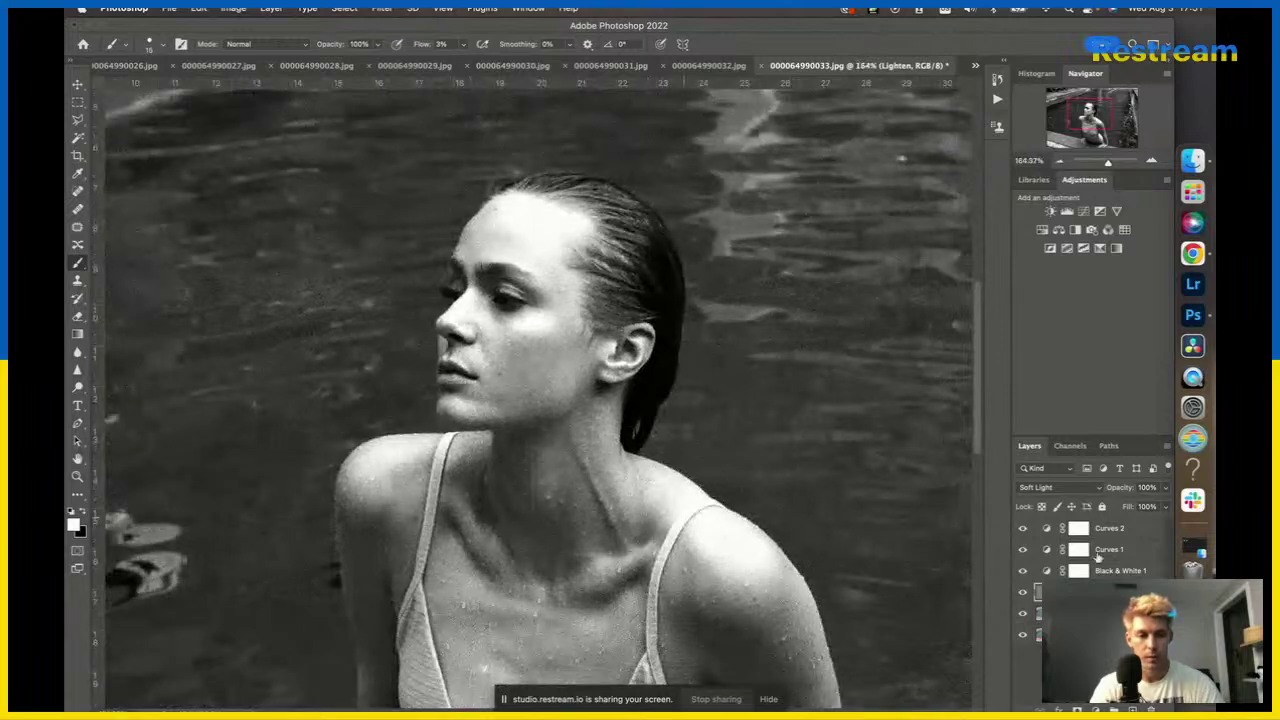
# Compare the image with the Lighten layer hidden and shown, and check the result across the full frame.
pyautogui.press('v')
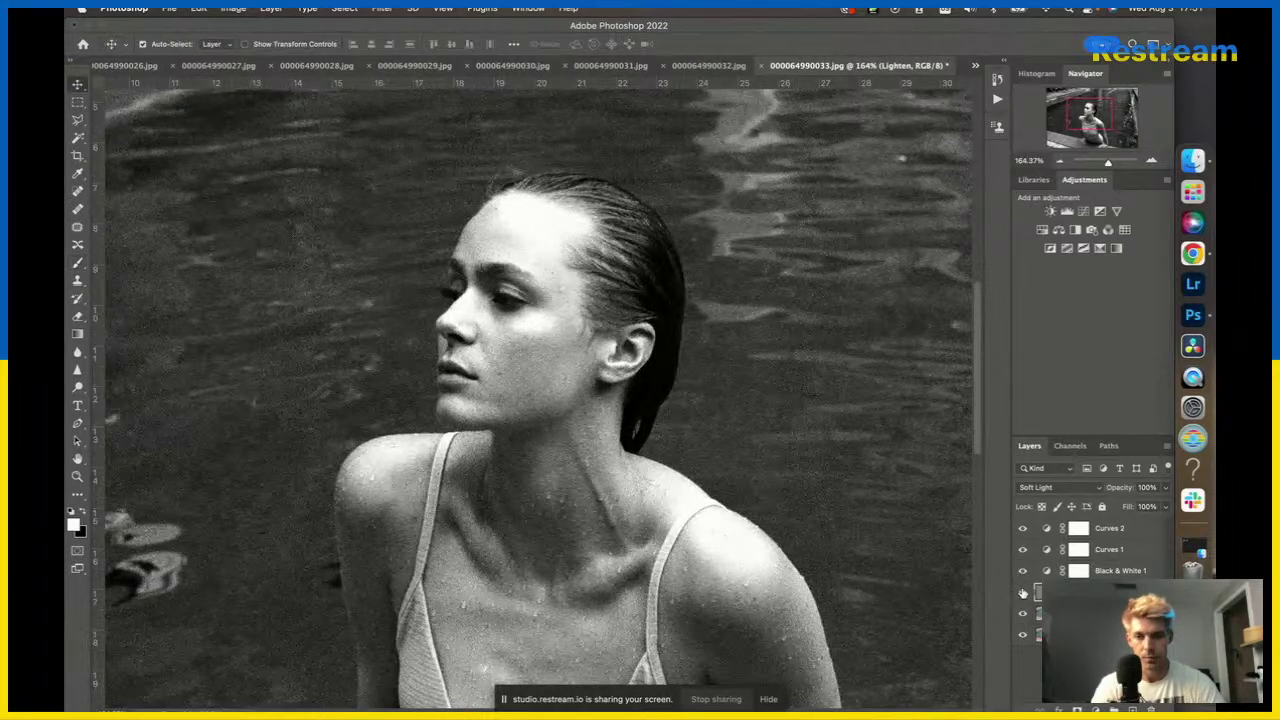
pyautogui.click(1023, 594)
pyautogui.click(1023, 594)
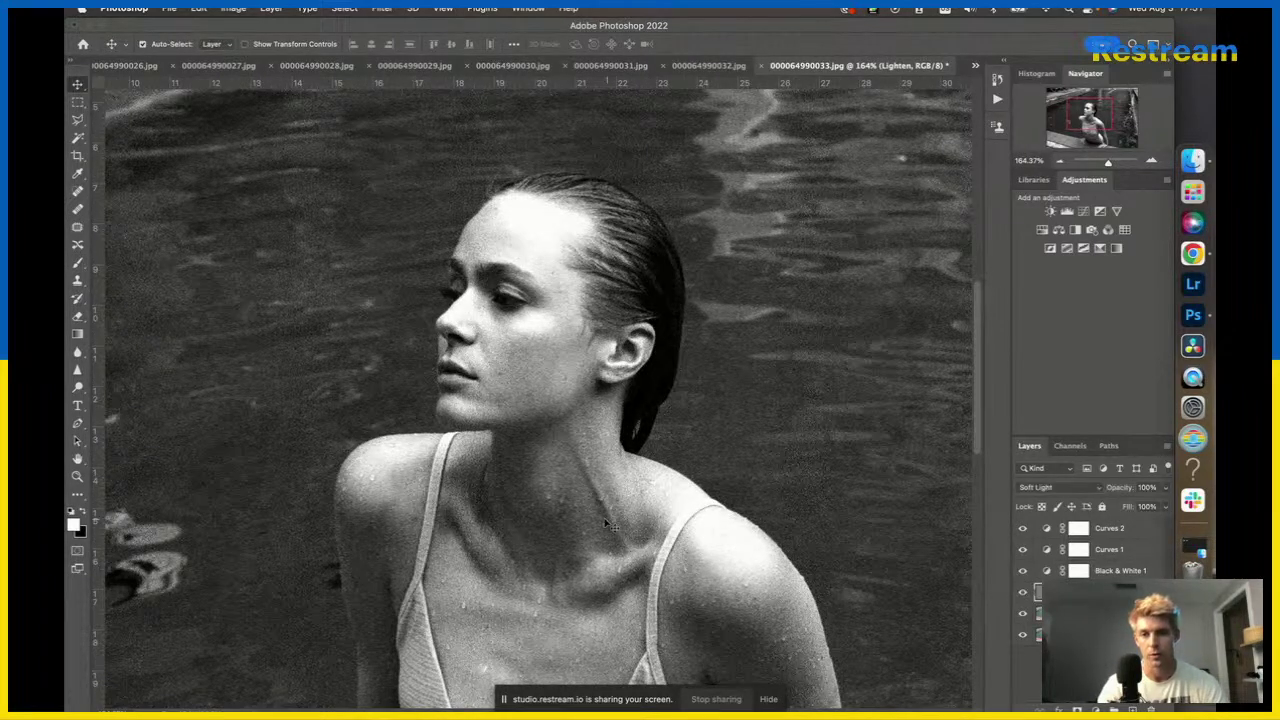
pyautogui.scroll(-2, 608, 525)
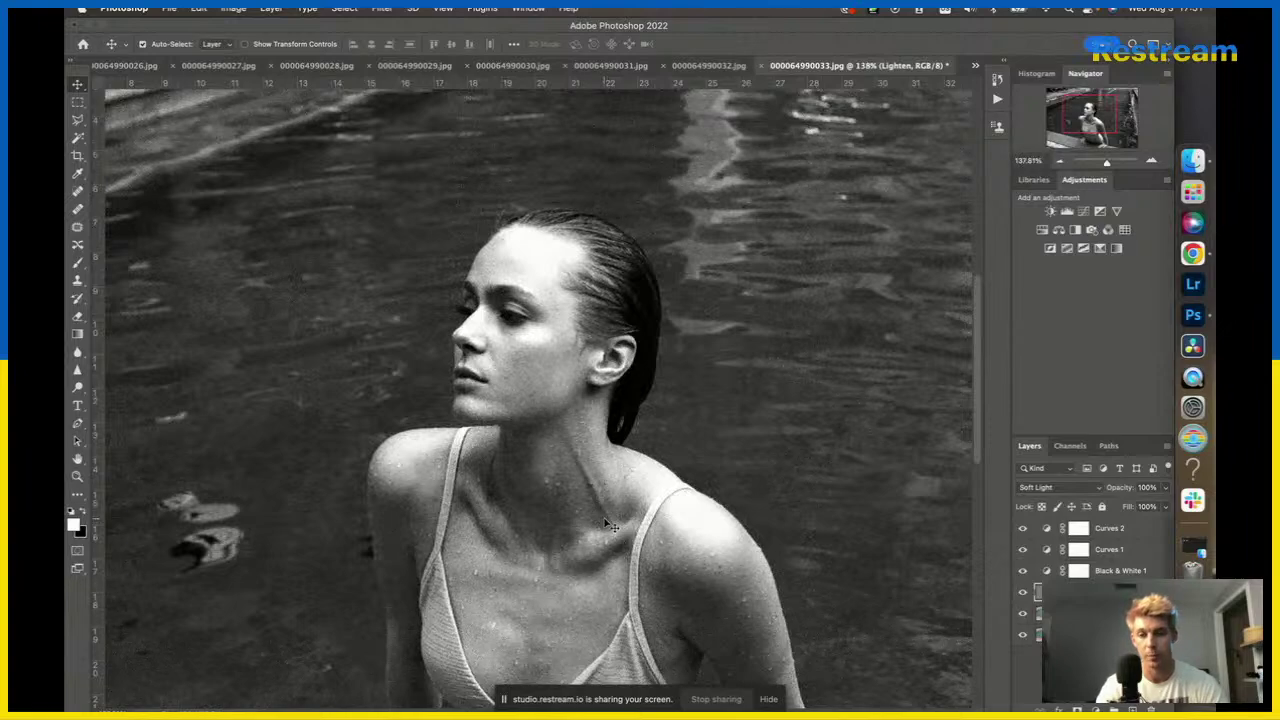
pyautogui.scroll(-5, 608, 525)
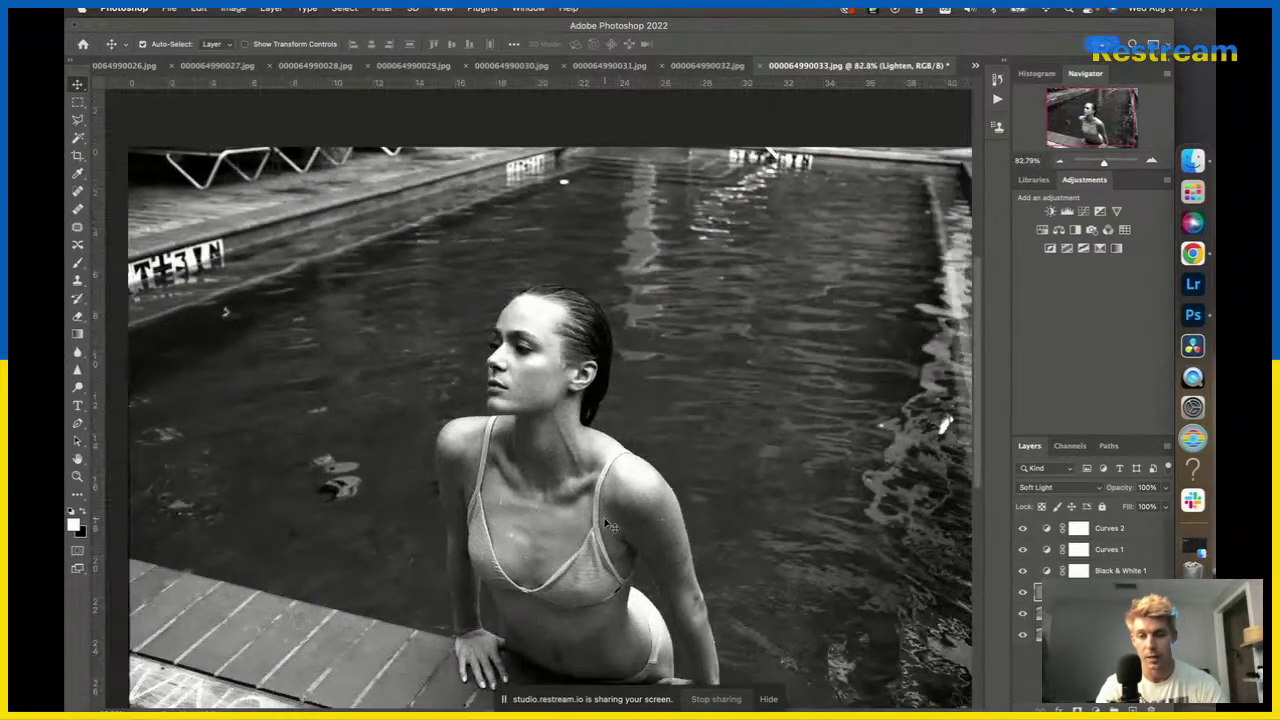
pyautogui.scroll(-3, 608, 525)
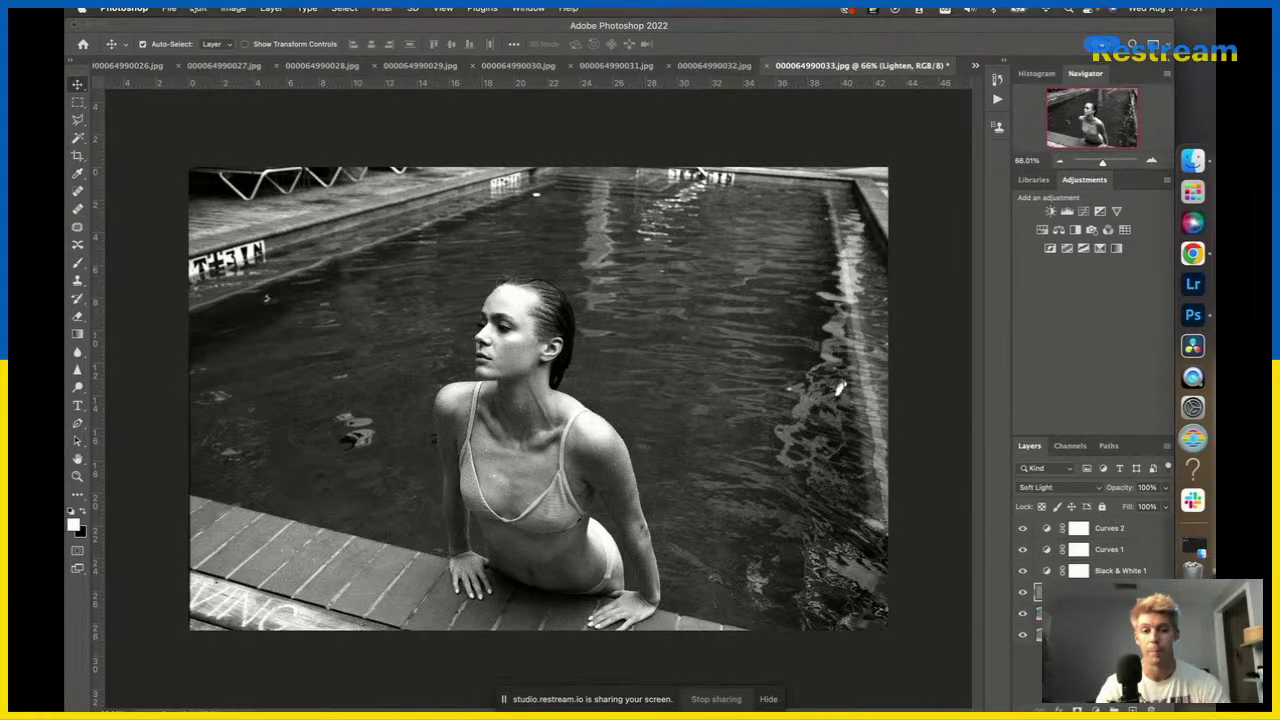
# In 000064990031.jpg, duplicate the background layer and correct the copy's perspective with Camera Raw's Auto Upright.
pyautogui.click(716, 70)
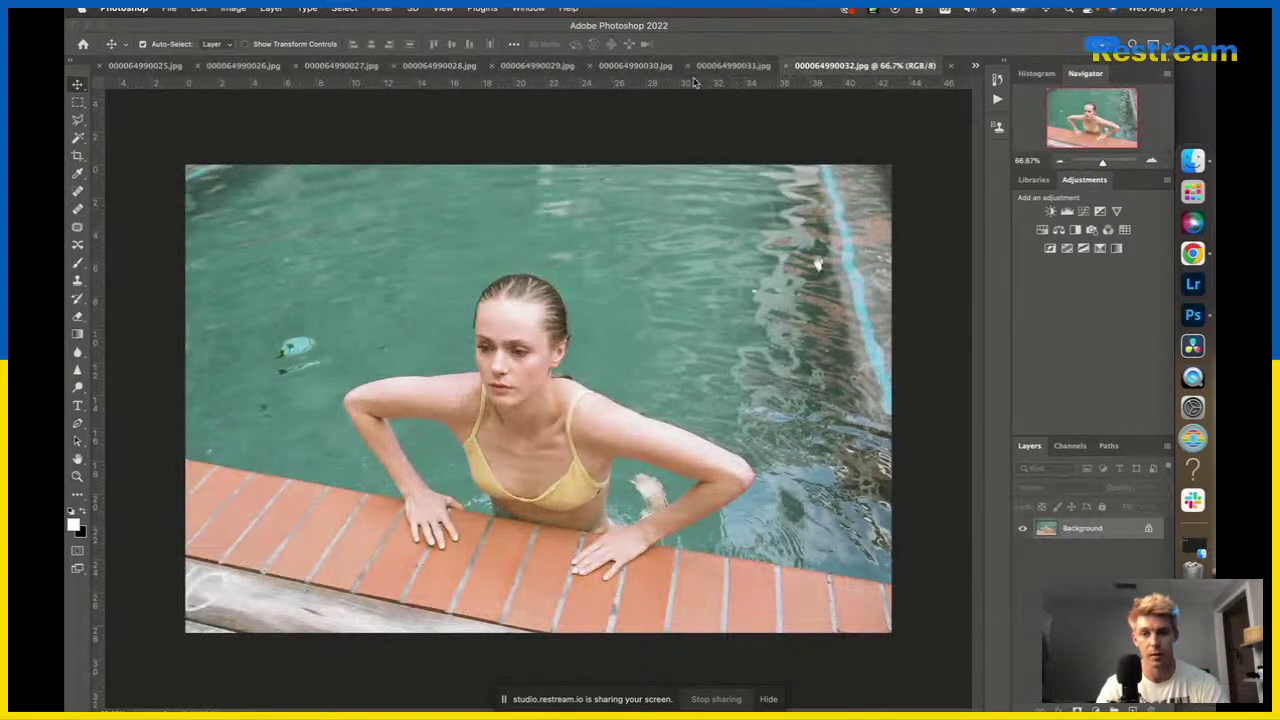
pyautogui.click(725, 67)
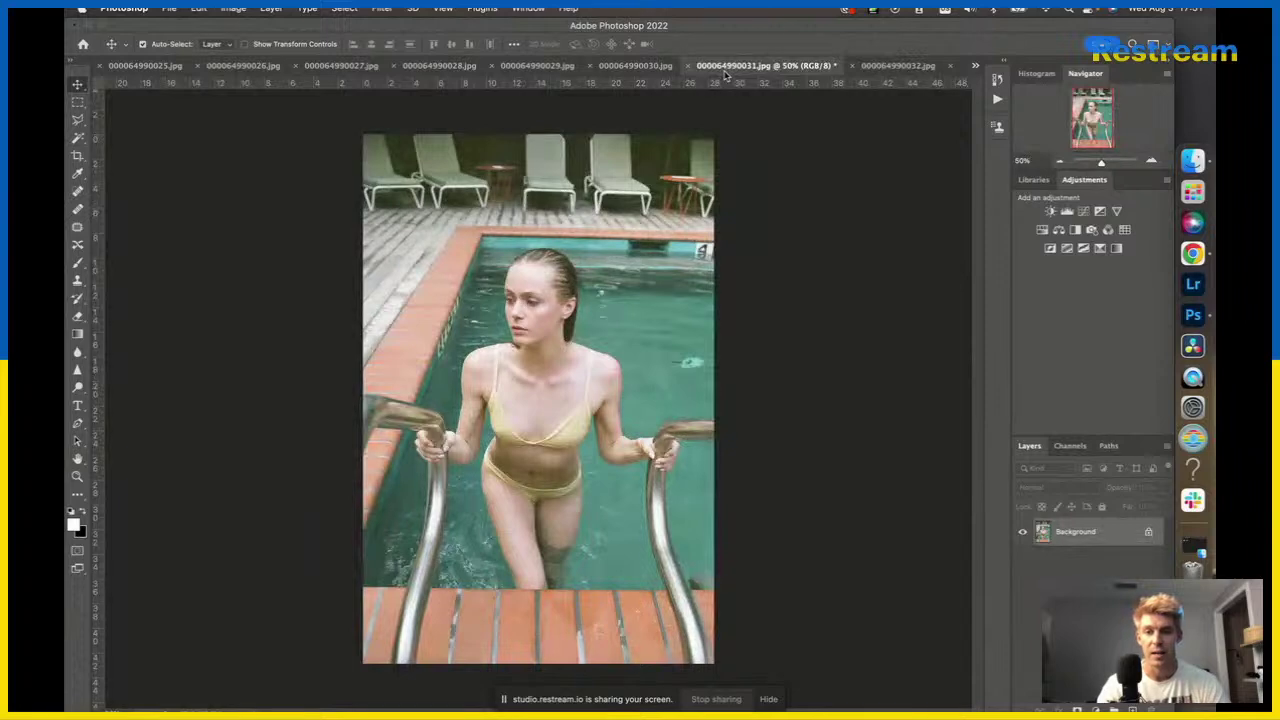
pyautogui.press('super+j')
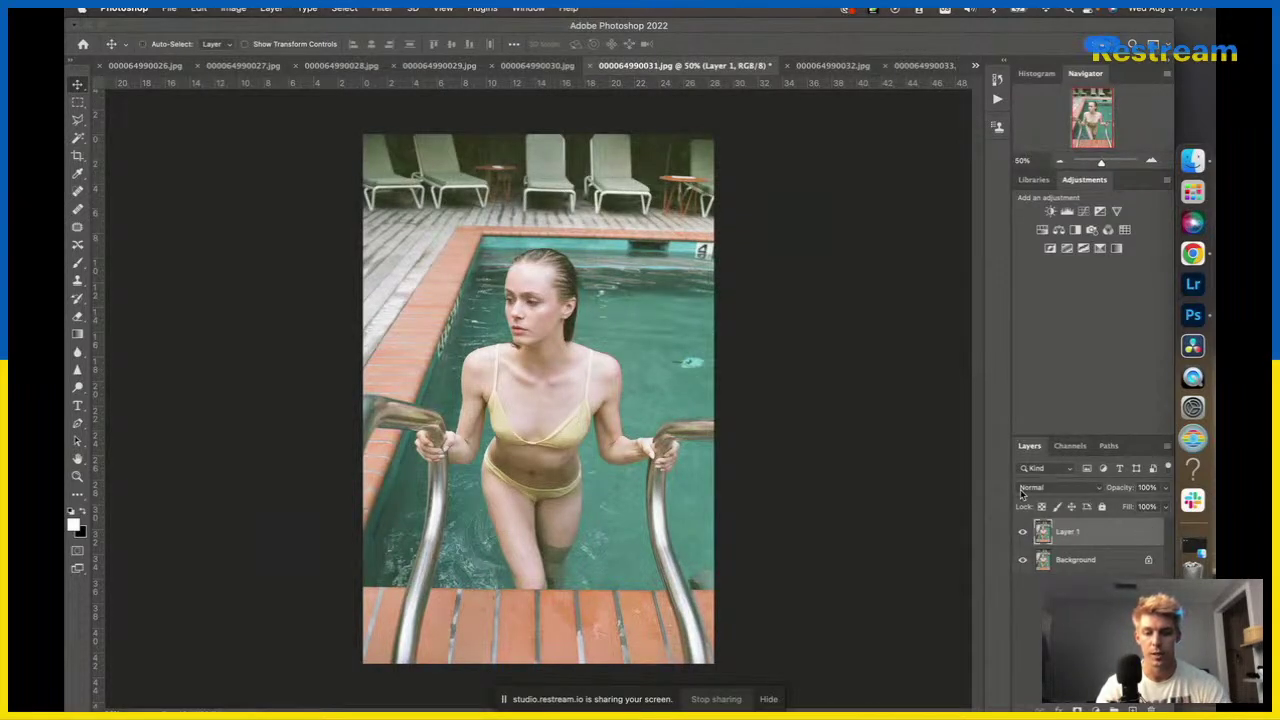
pyautogui.press('shift+super+a')
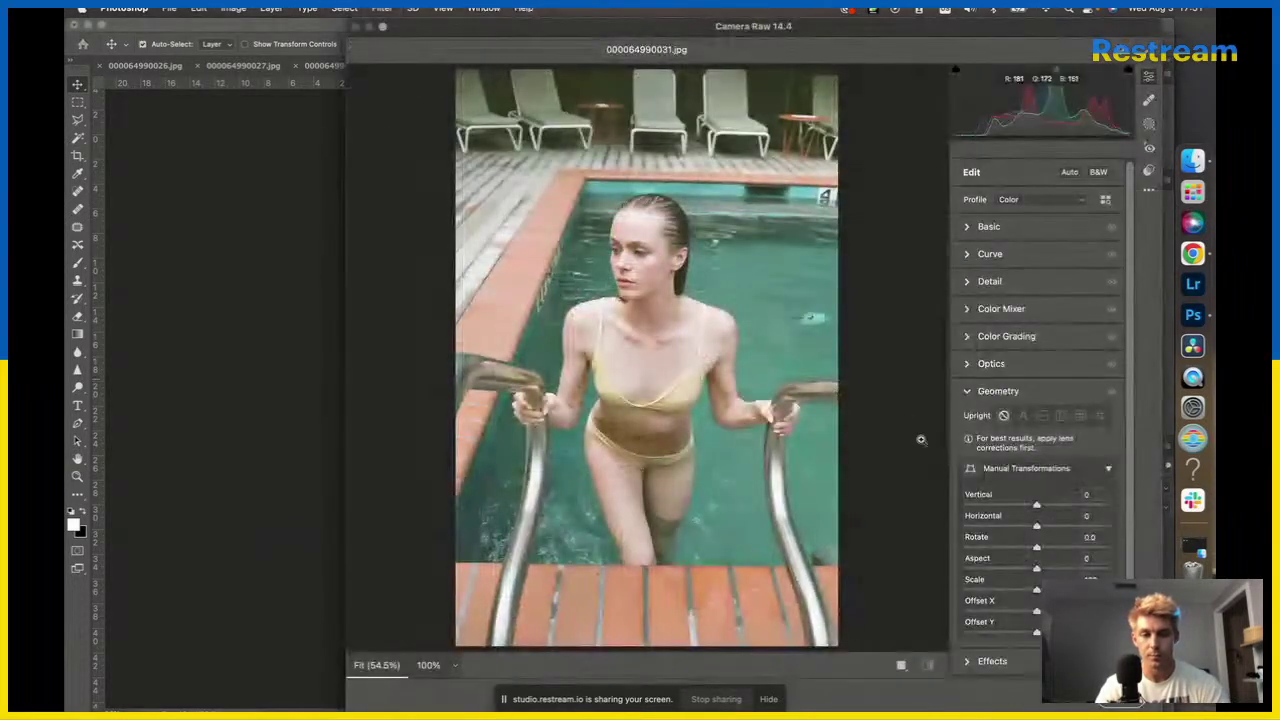
pyautogui.click(1022, 416)
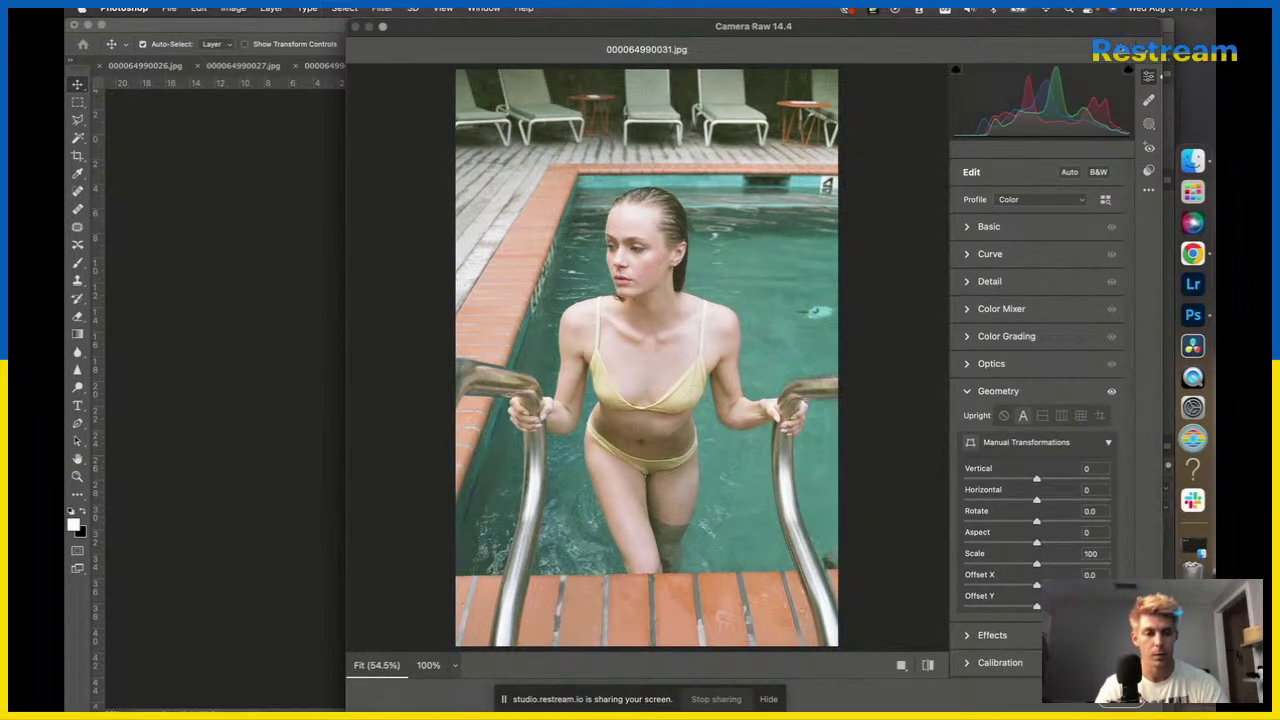
pyautogui.press('Return')
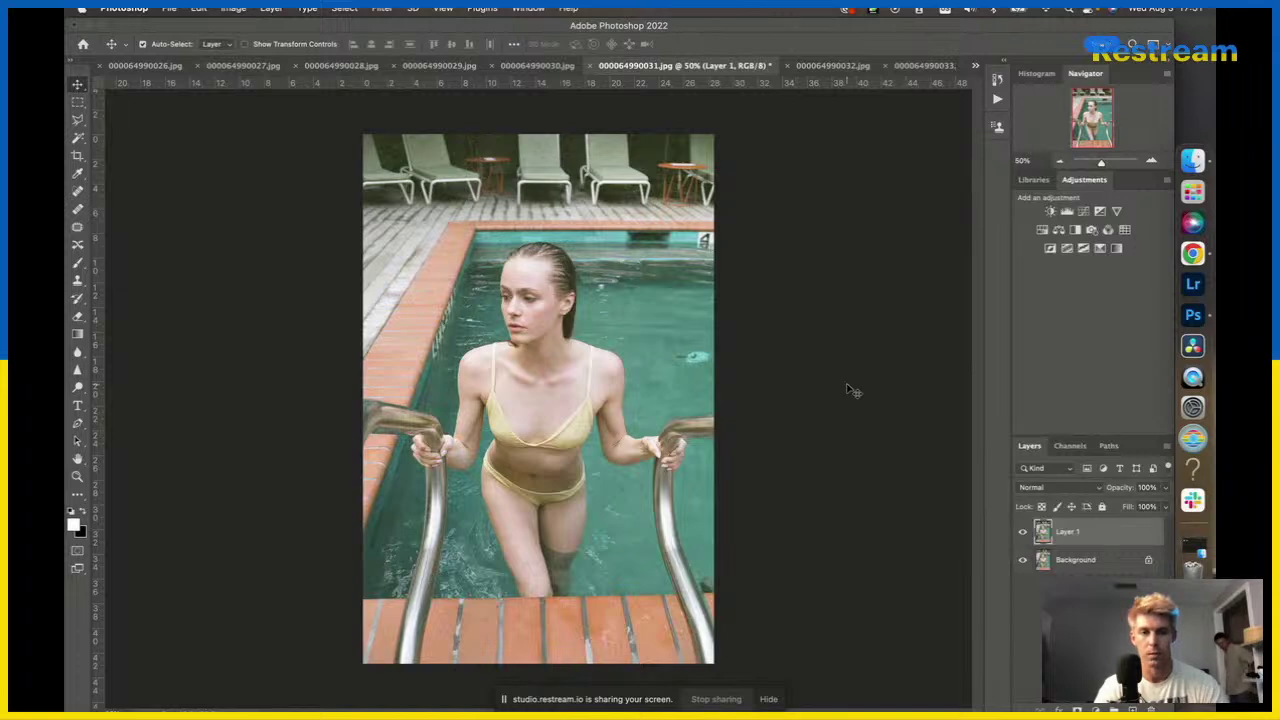
# Add a default Black & White adjustment and a Curves adjustment with a raised black point and a point at input 216, output 169.
pyautogui.click(1075, 229)
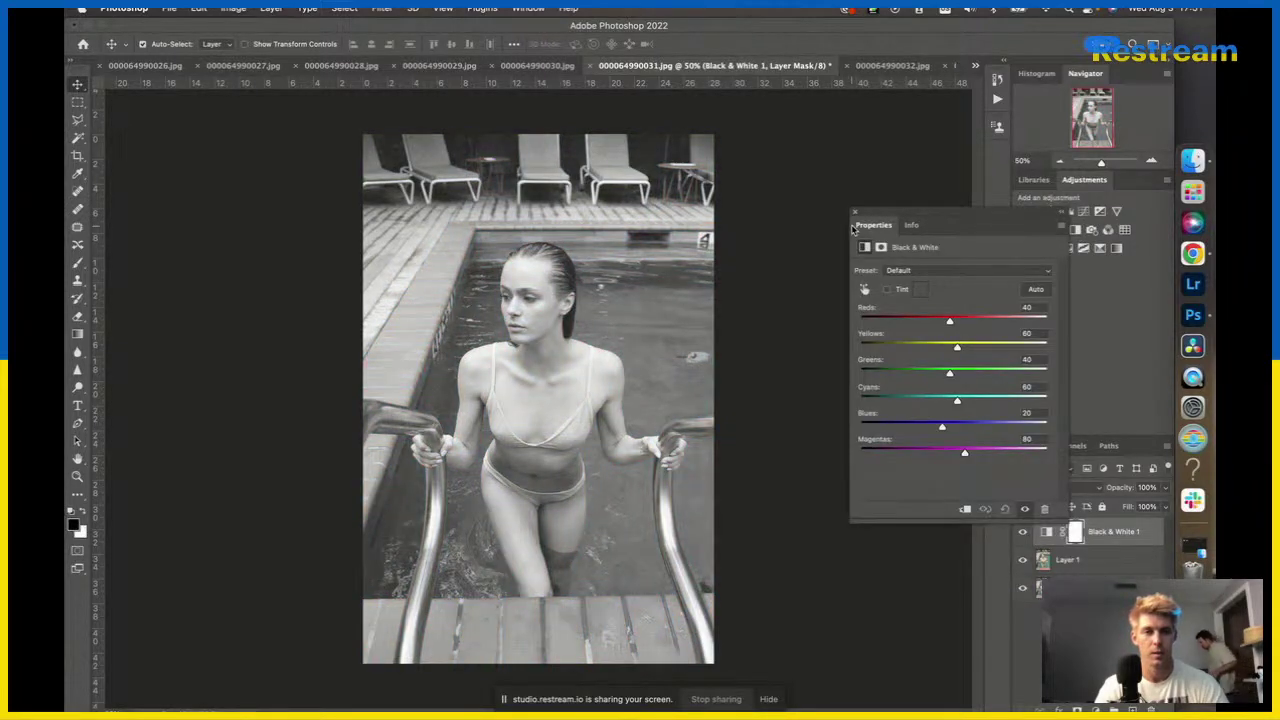
pyautogui.click(855, 213)
pyautogui.click(1086, 211)
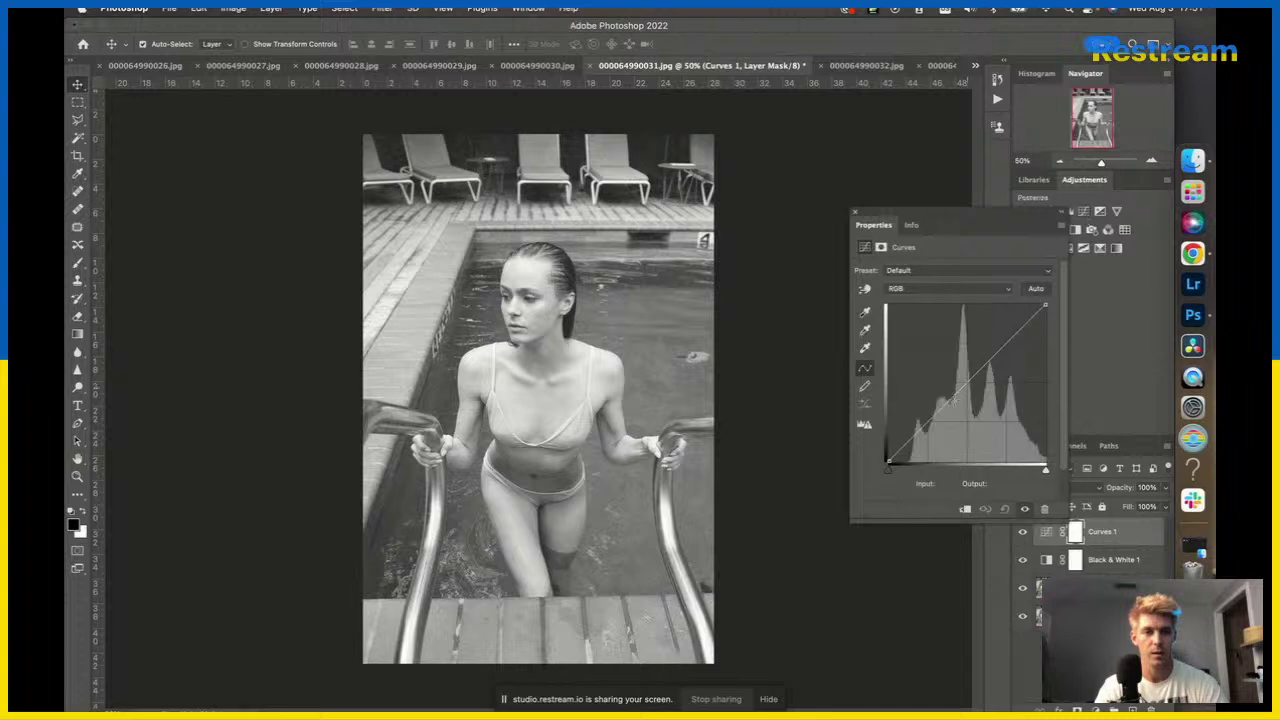
pyautogui.moveTo(887, 466); pyautogui.dragTo(931, 467)
pyautogui.moveTo(1005, 362)
pyautogui.mouseDown()
pyautogui.moveTo(1003, 343)
pyautogui.moveTo(1020, 356)
pyautogui.mouseUp()
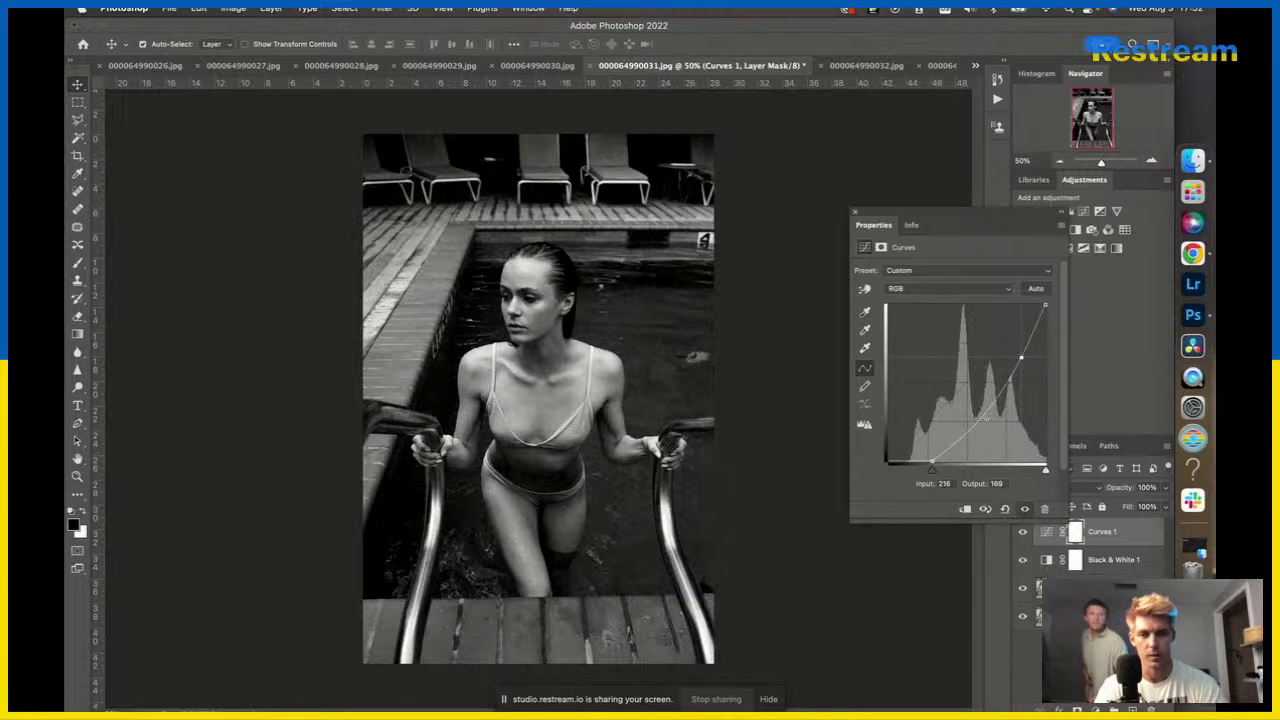
# Make Layer 1 active and examine the black-and-white grade up close on the woman's face and chest and across the full frame.
pyautogui.click(570, 375)
pyautogui.scroll(5, 570, 375)
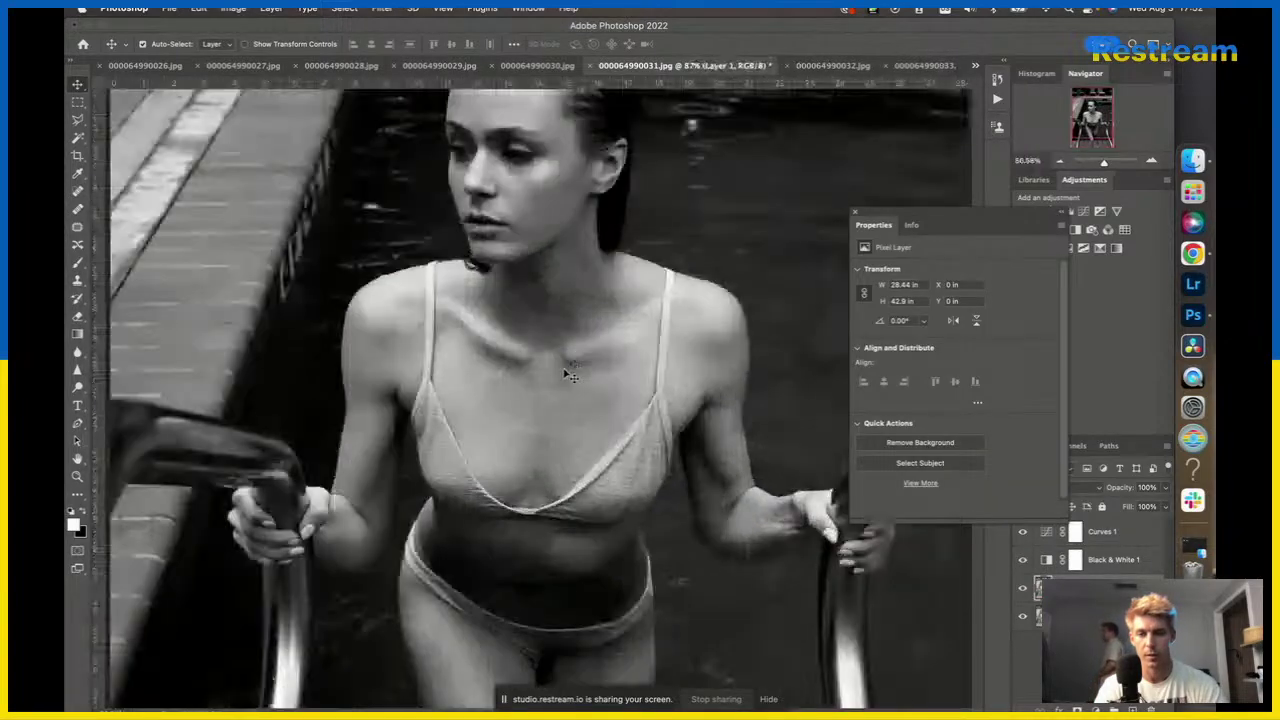
pyautogui.scroll(5, 569, 375)
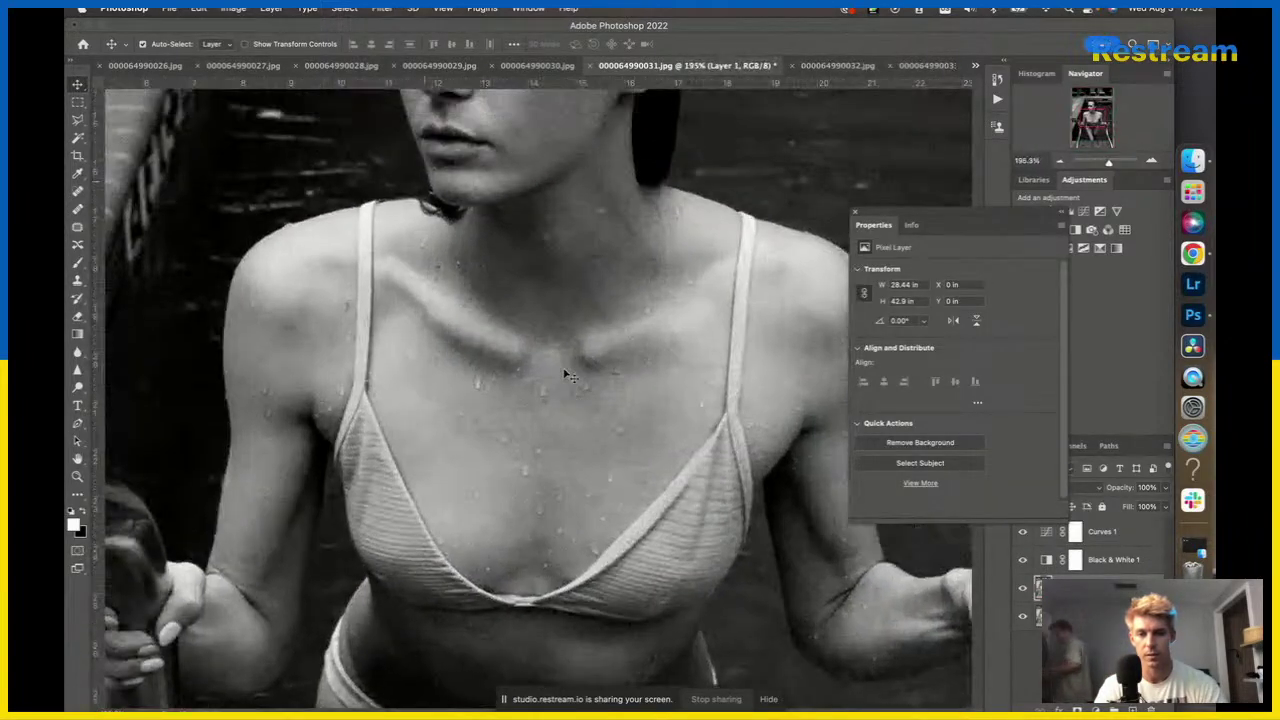
pyautogui.scroll(5, 567, 375)
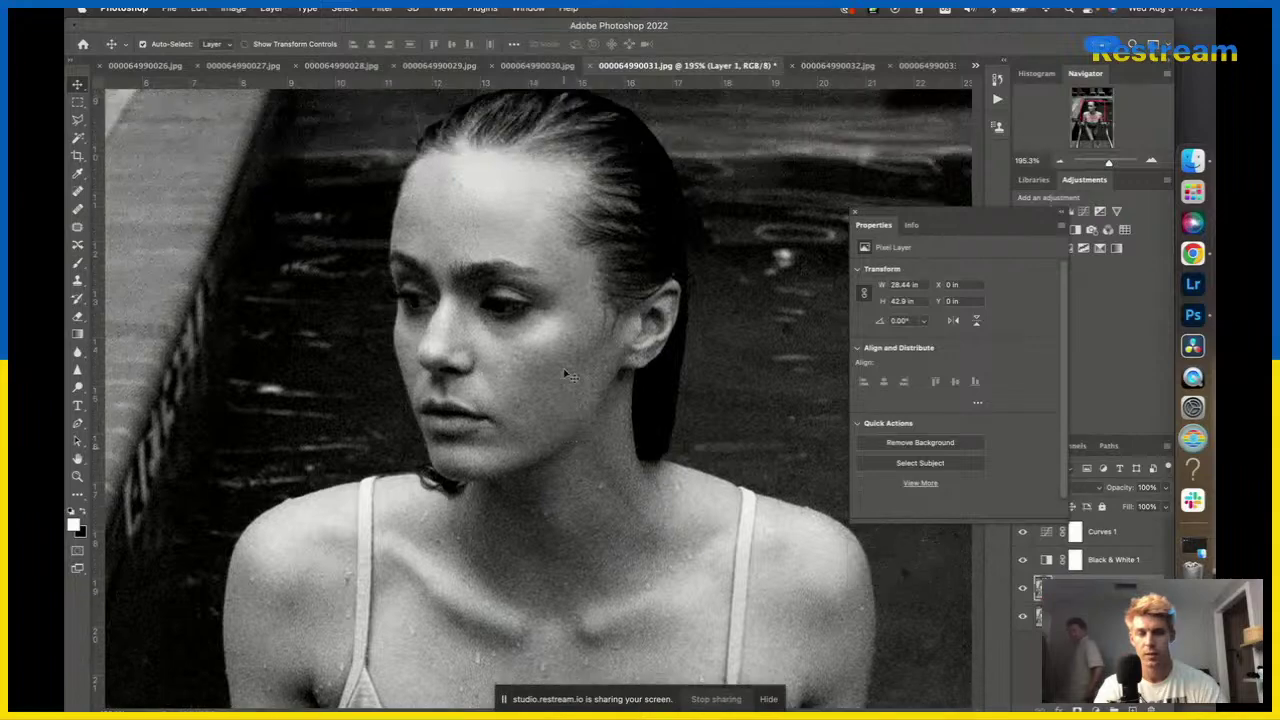
pyautogui.scroll(-4, 567, 375)
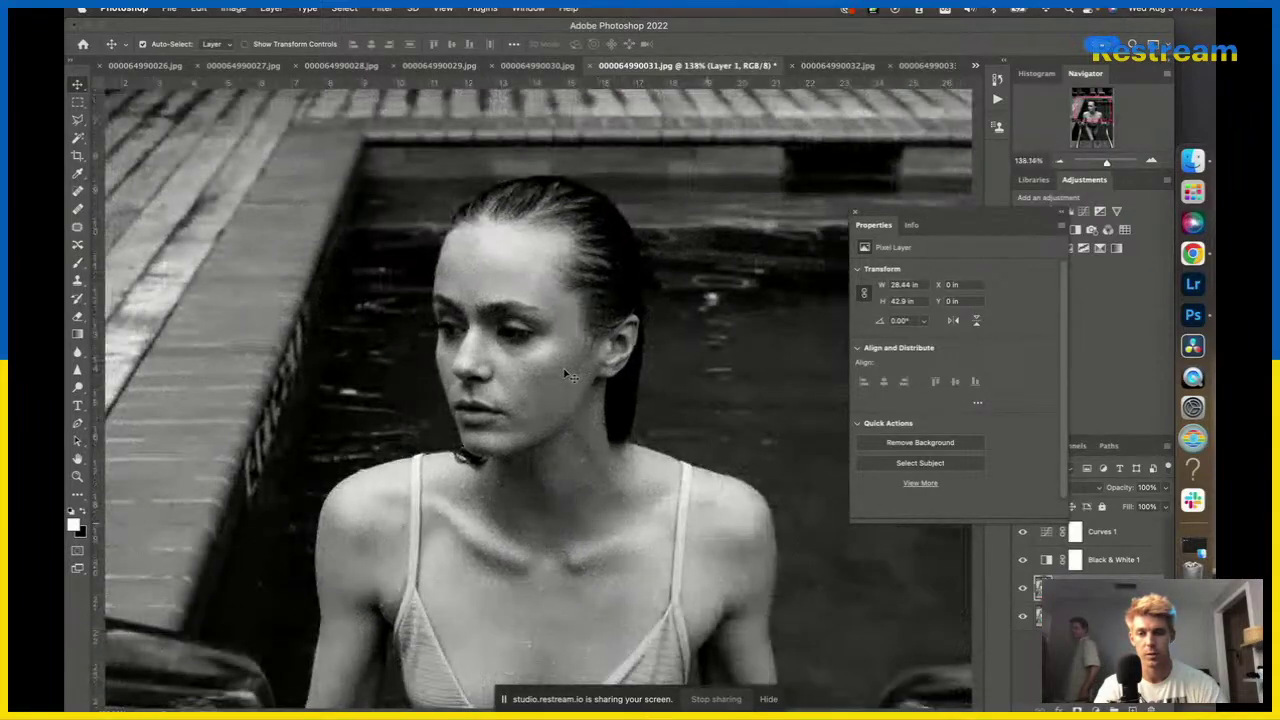
pyautogui.scroll(-3, 567, 375)
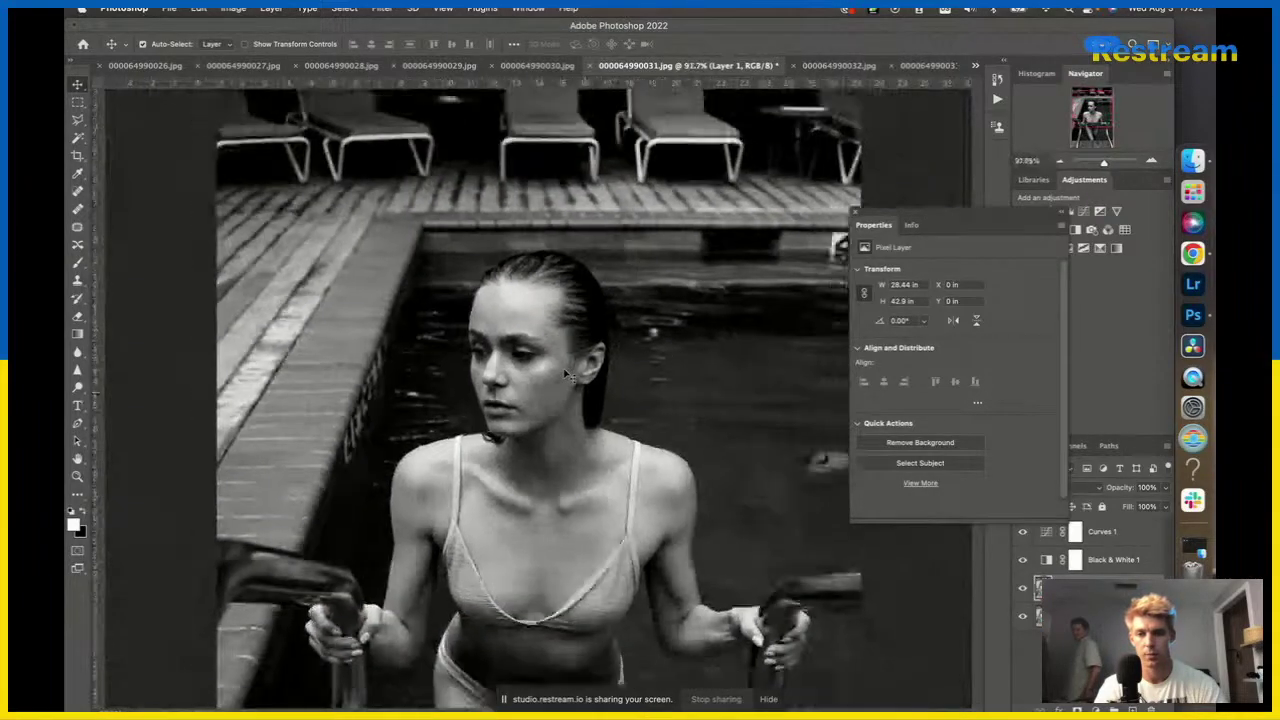
pyautogui.scroll(-3, 567, 375)
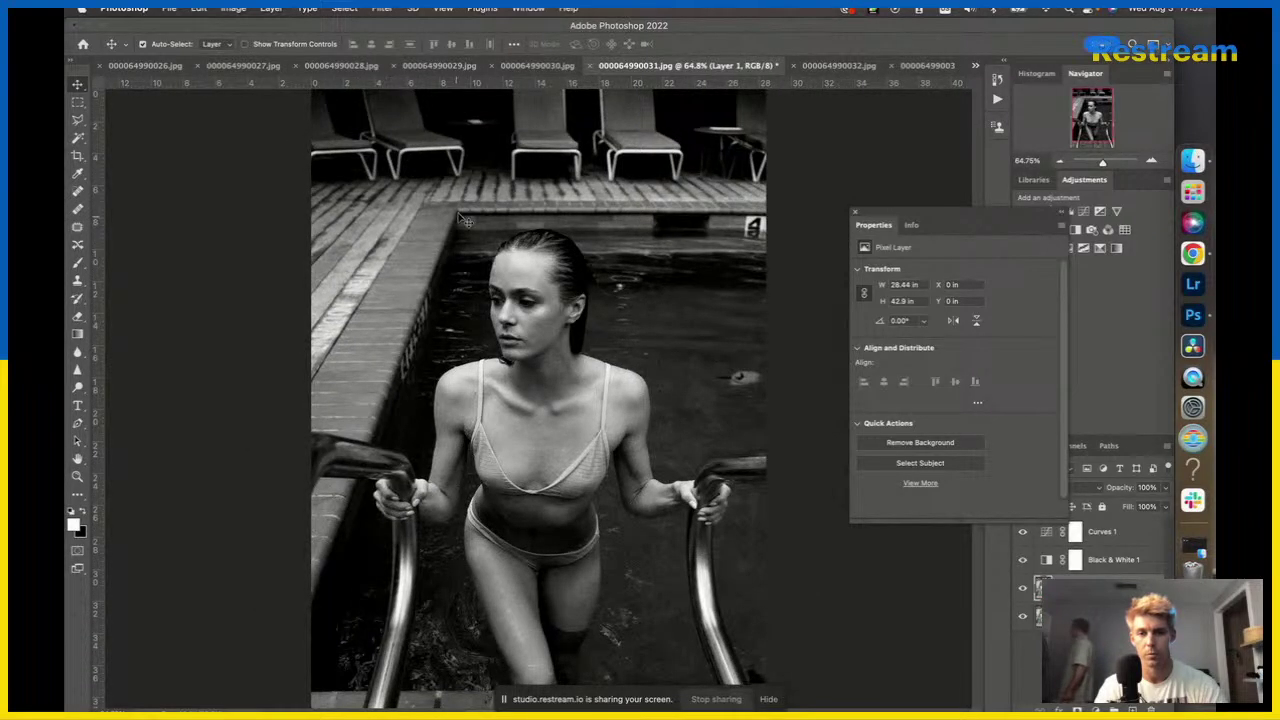
pyautogui.scroll(-5, 730, 435)
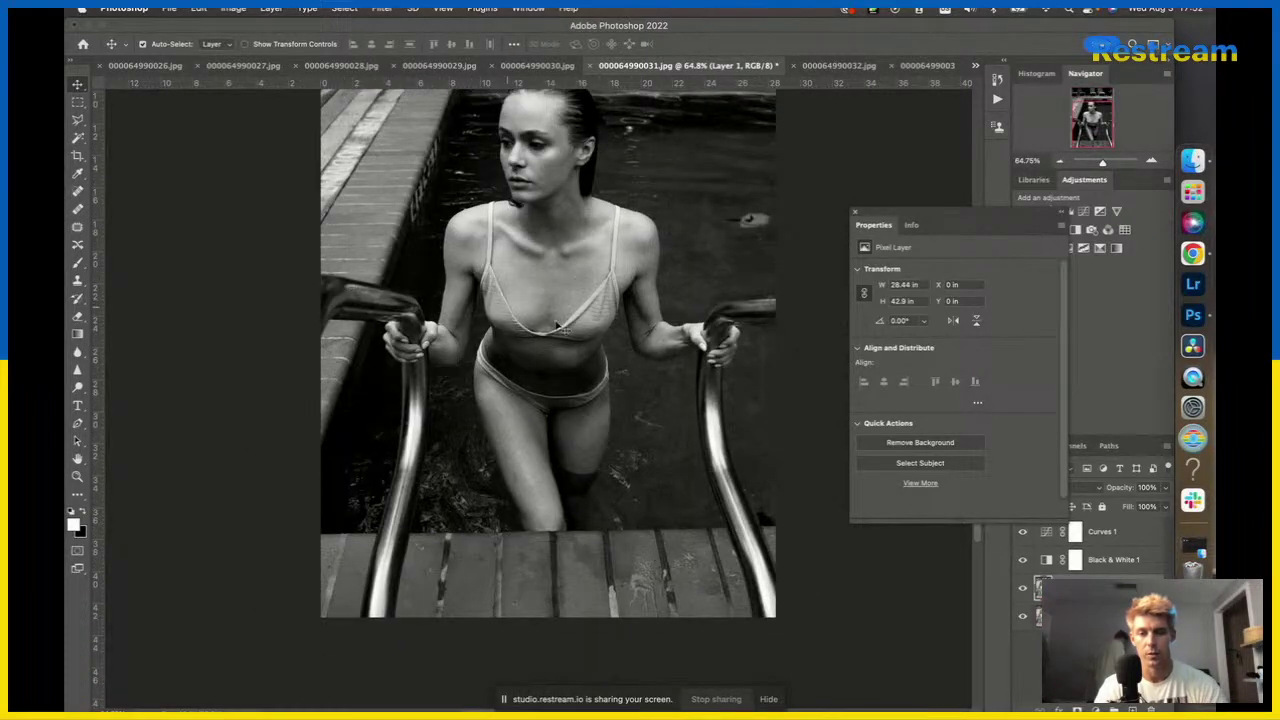
pyautogui.scroll(-3, 557, 323)
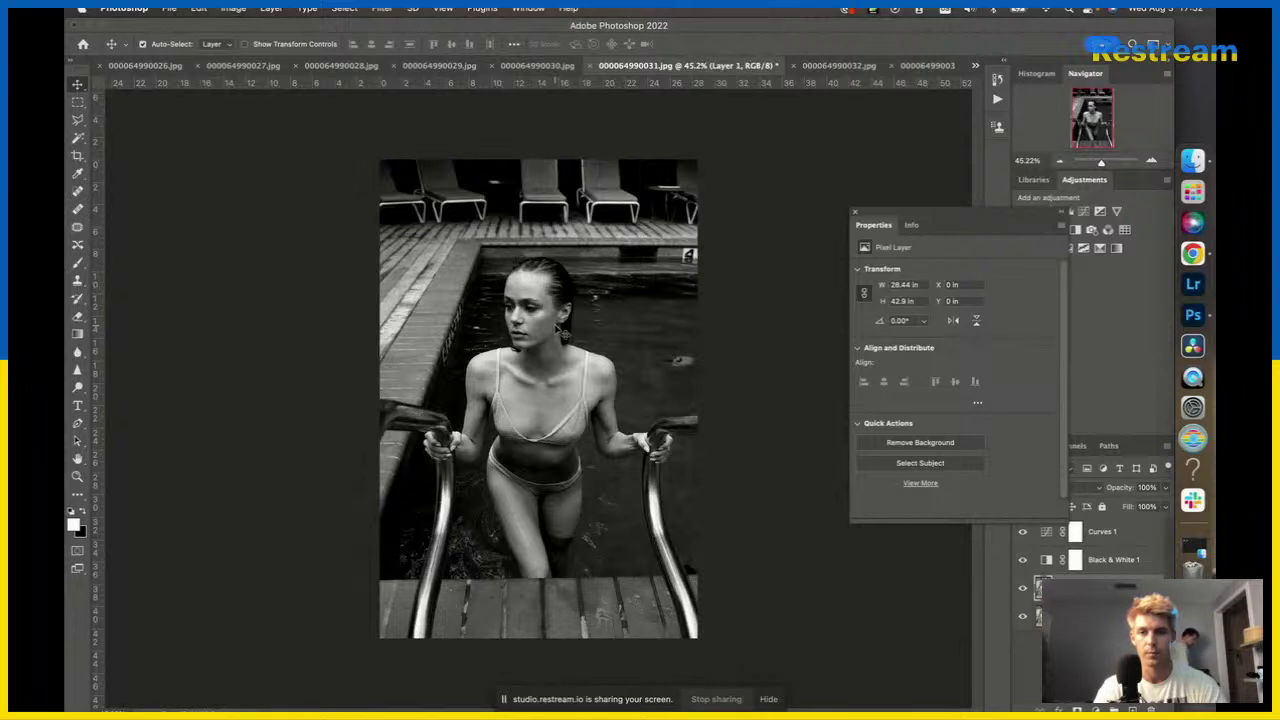
# Crop the lounge chairs off the upper part of the photo, keeping its full width.
pyautogui.press('c')
pyautogui.moveTo(539, 160); pyautogui.dragTo(542, 200)
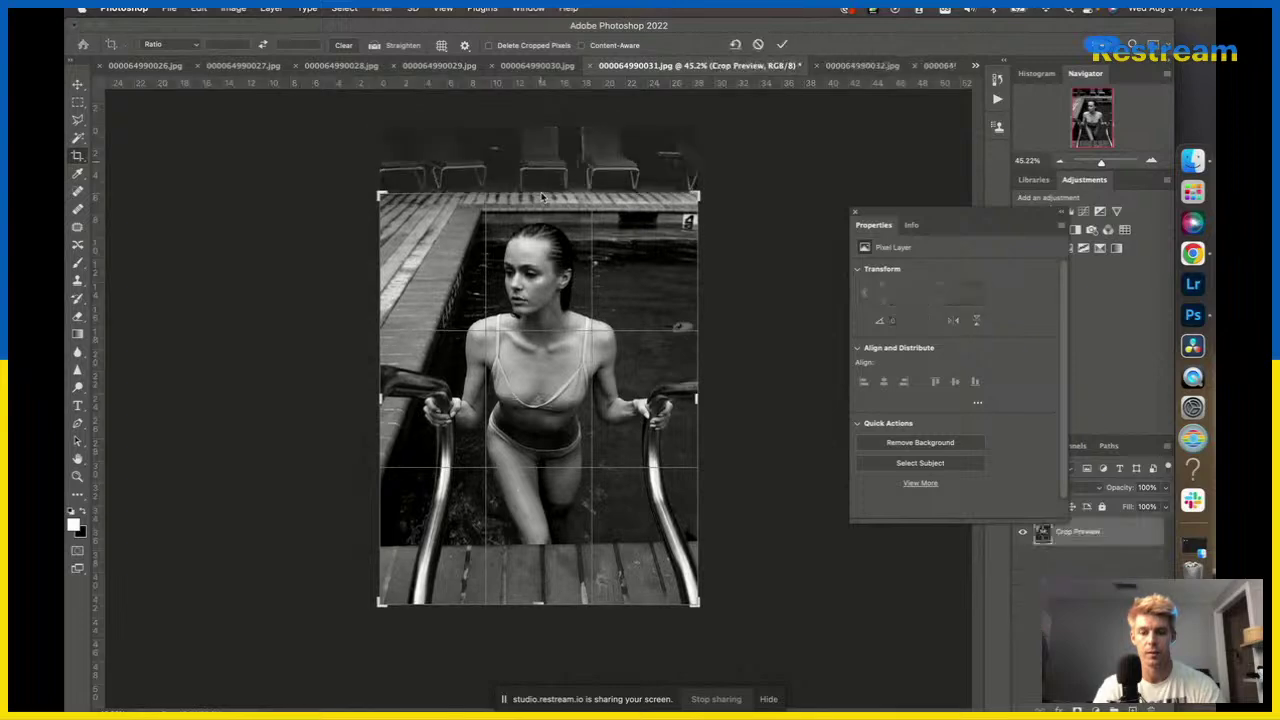
pyautogui.press('v')
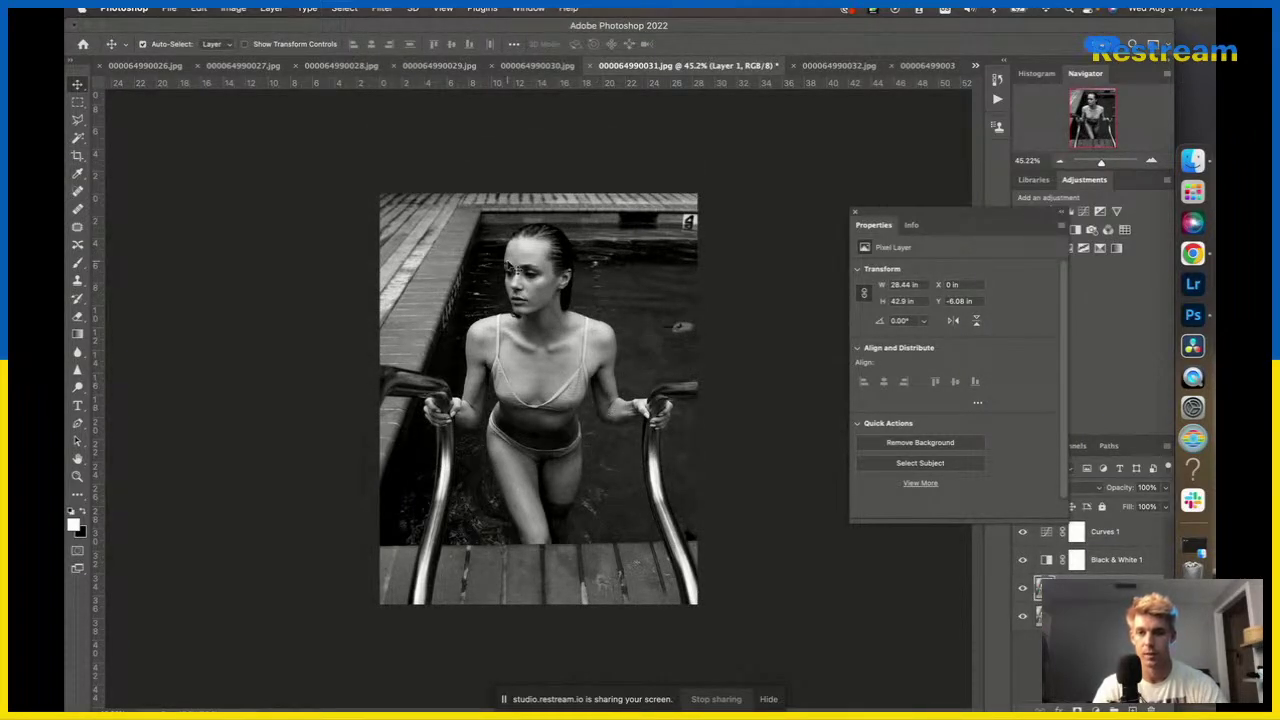
# Look through 000064990035.jpg, 000064990036.jpg and 000064990038.jpg, and bring up 000064990037.jpg as the next photo to edit.
pyautogui.click(976, 66)
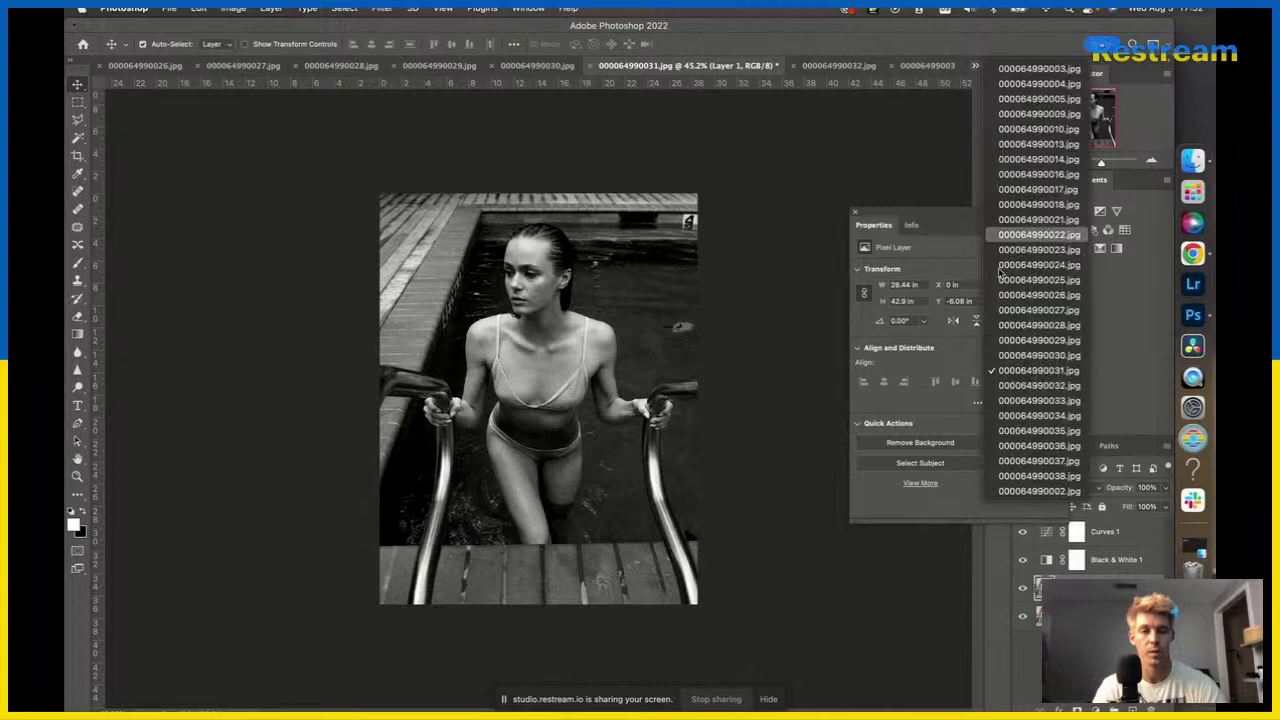
pyautogui.click(1014, 428)
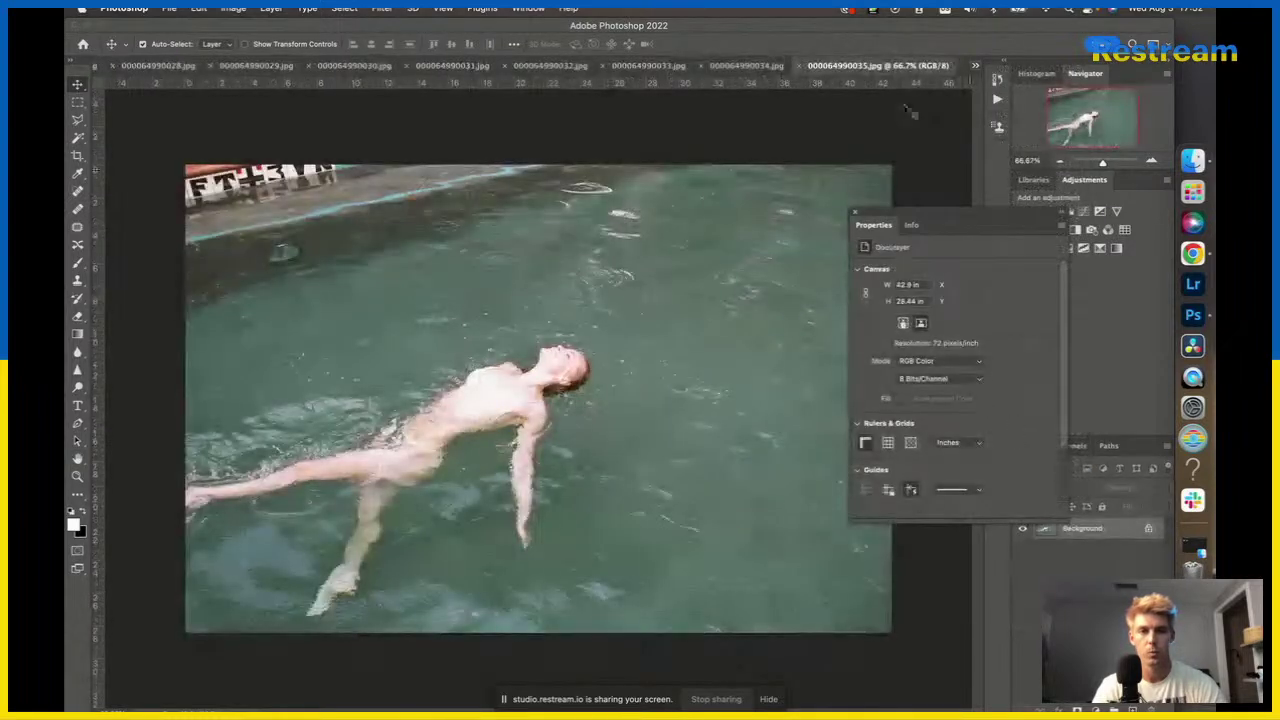
pyautogui.click(975, 65)
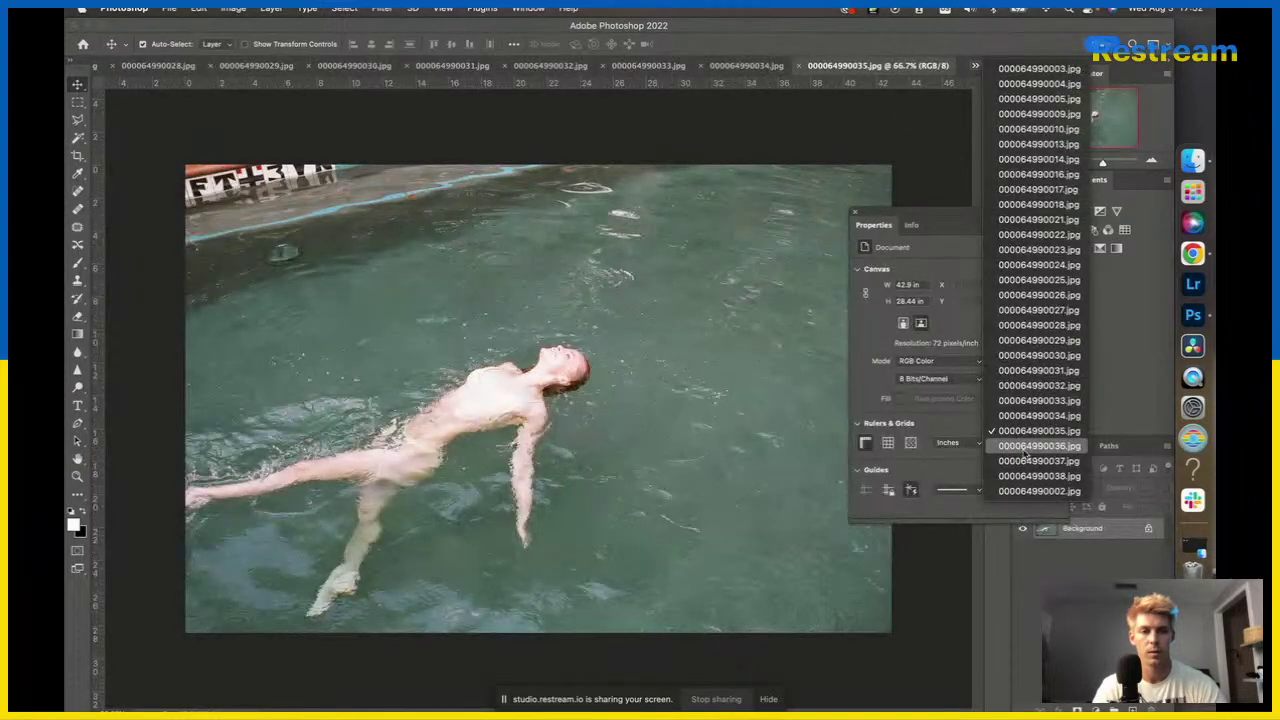
pyautogui.click(903, 383)
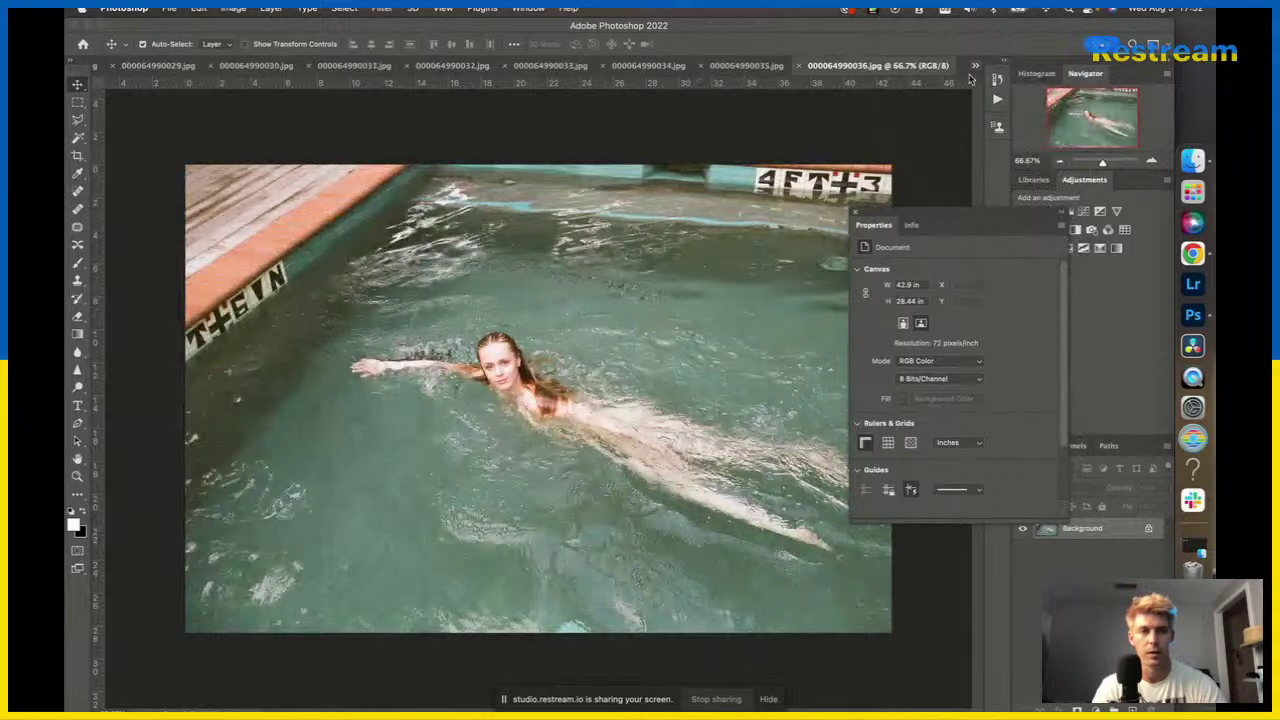
pyautogui.click(975, 66)
pyautogui.click(1010, 474)
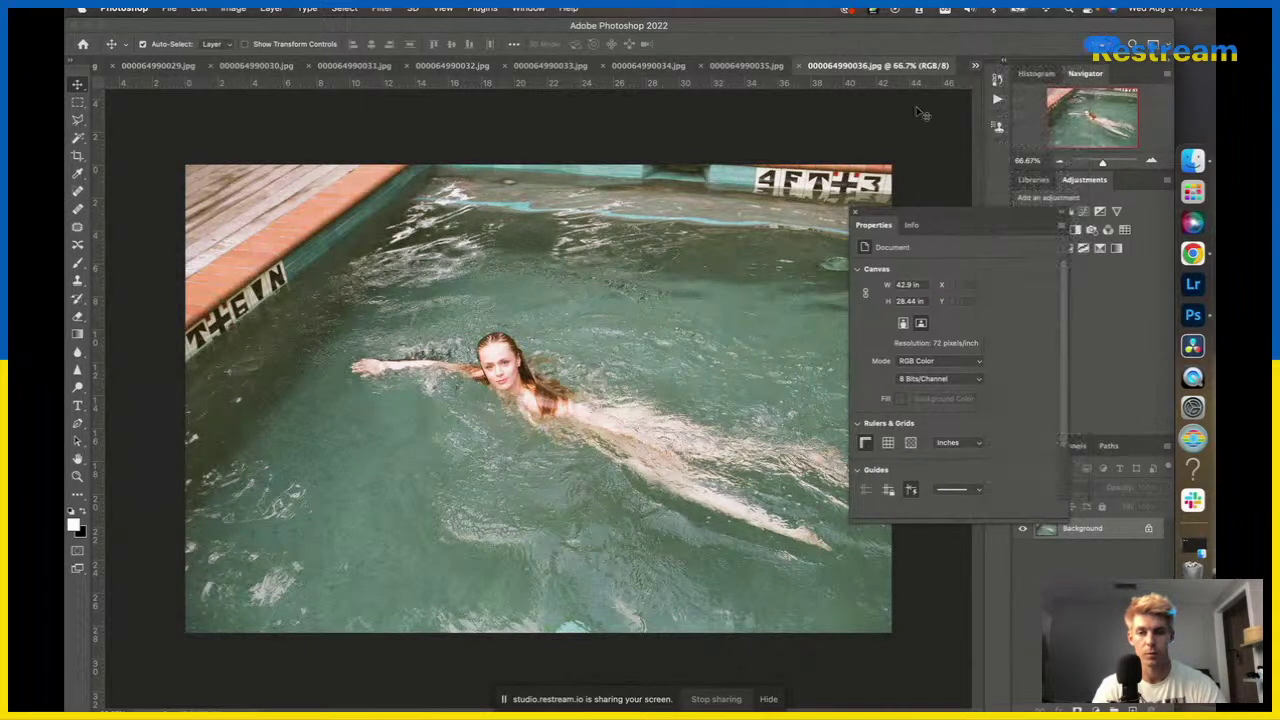
pyautogui.click(975, 66)
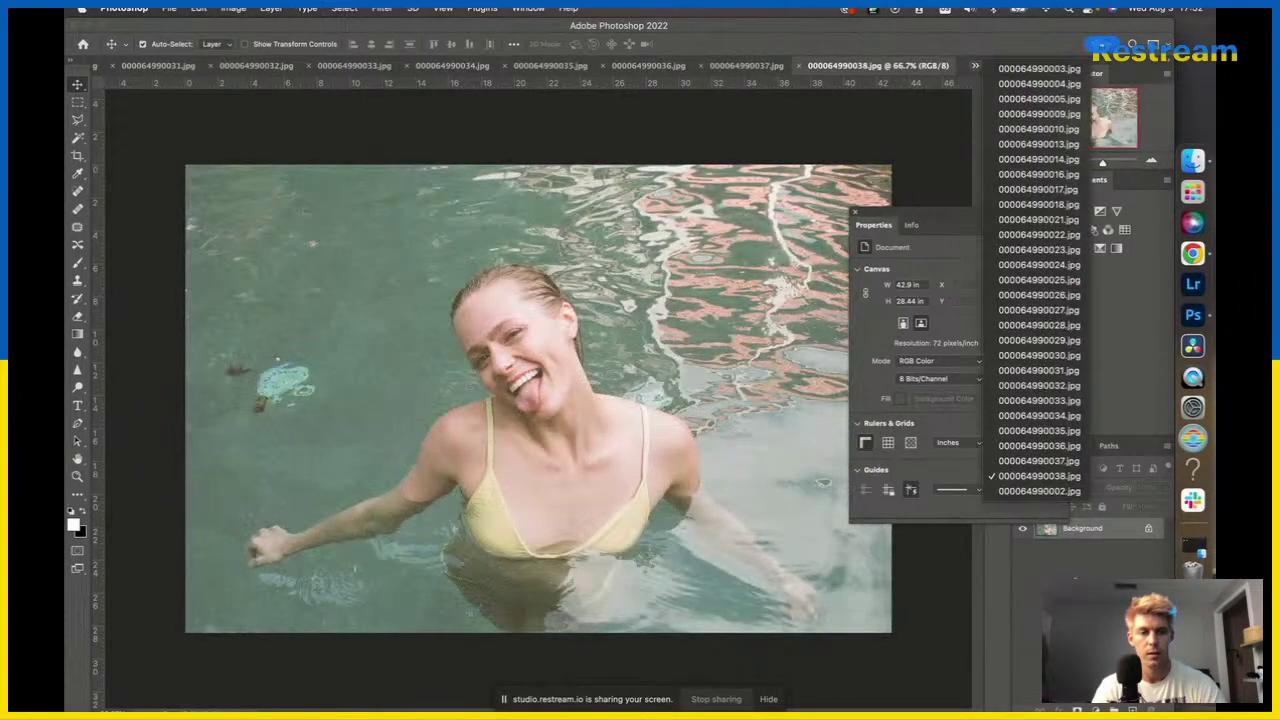
pyautogui.click(1040, 461)
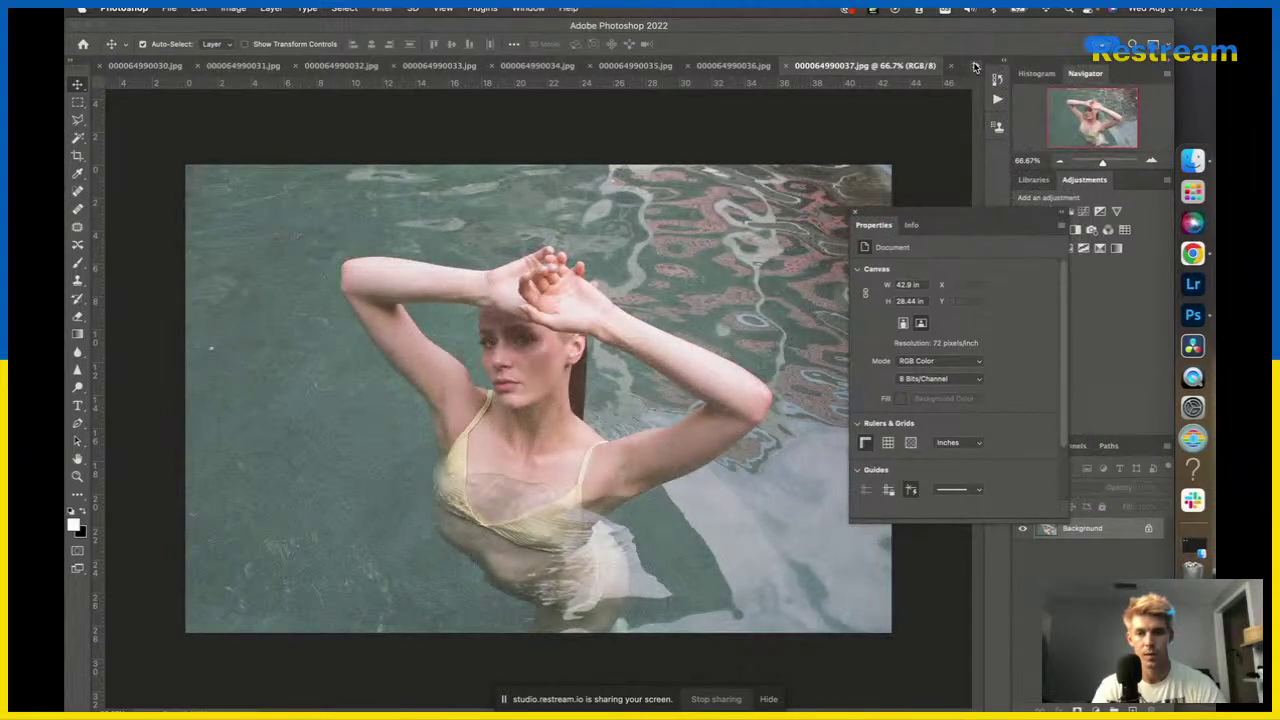
# Duplicate the background layer of 000064990037.jpg and crop about 1.65 in off the photo's left edge.
pyautogui.click(856, 215)
pyautogui.hotkey('ctrl', 'j')
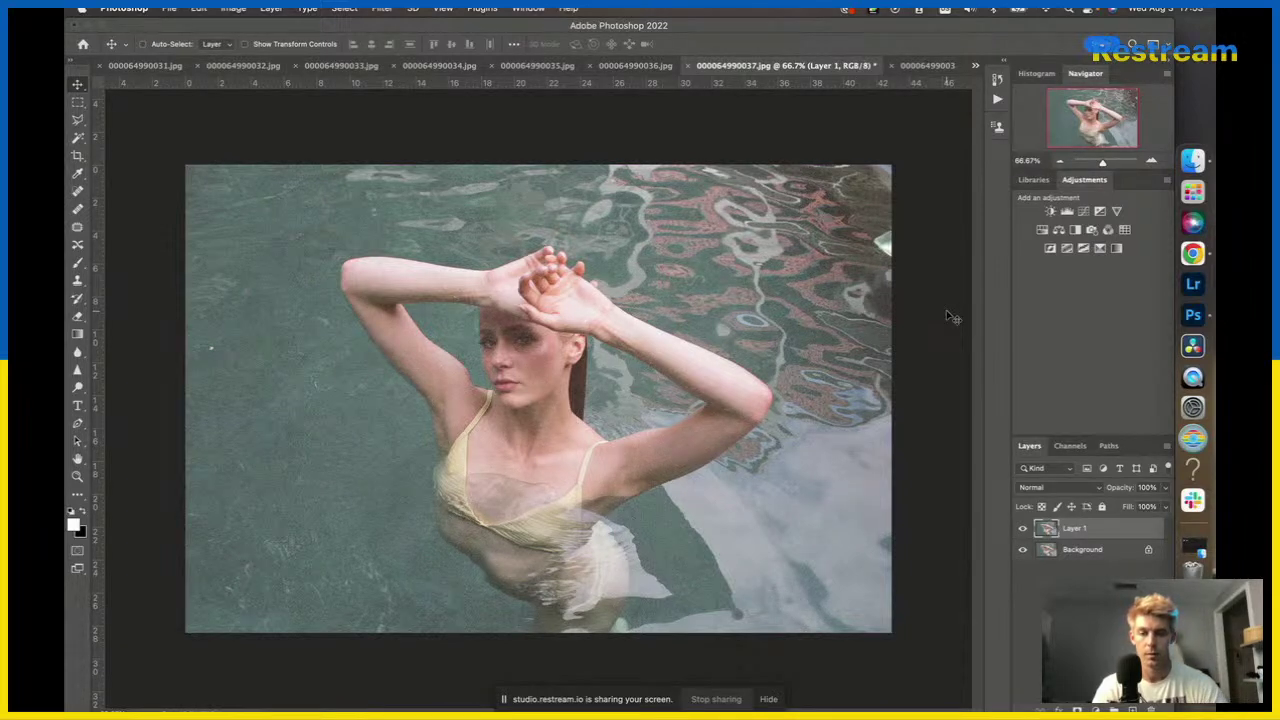
pyautogui.press('c')
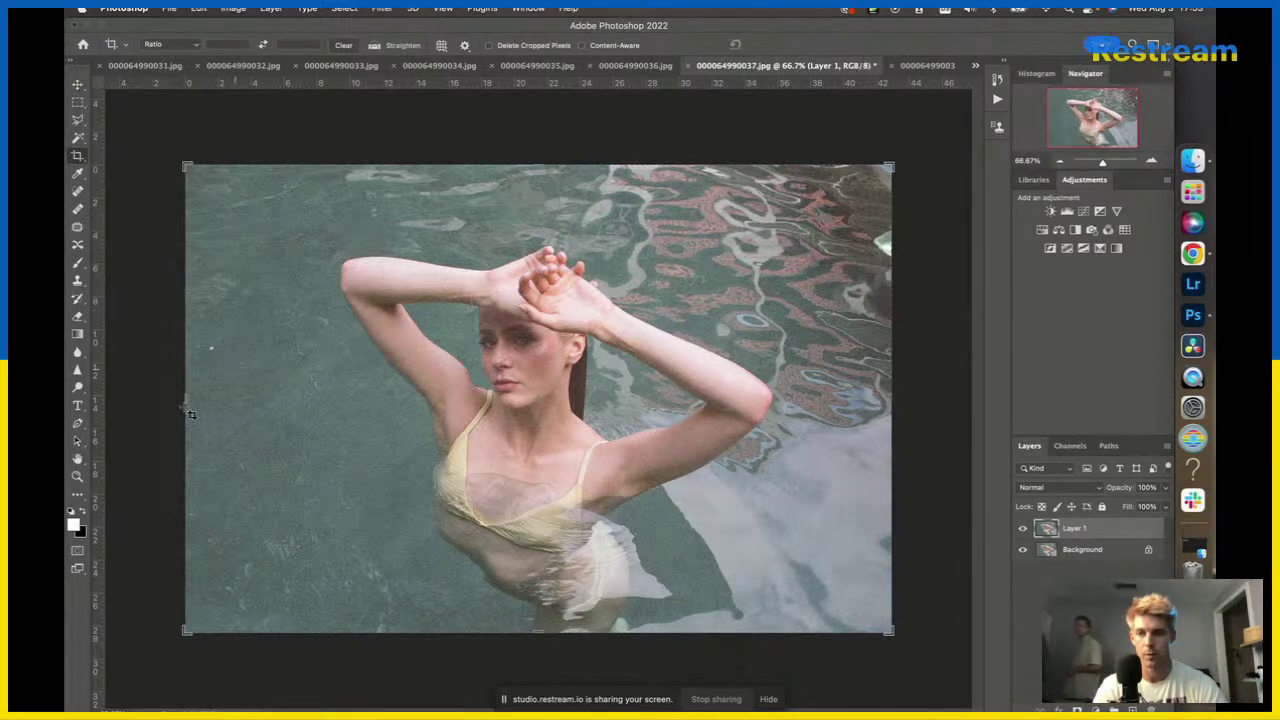
pyautogui.moveTo(187, 408); pyautogui.dragTo(203, 405)
pyautogui.press('v')
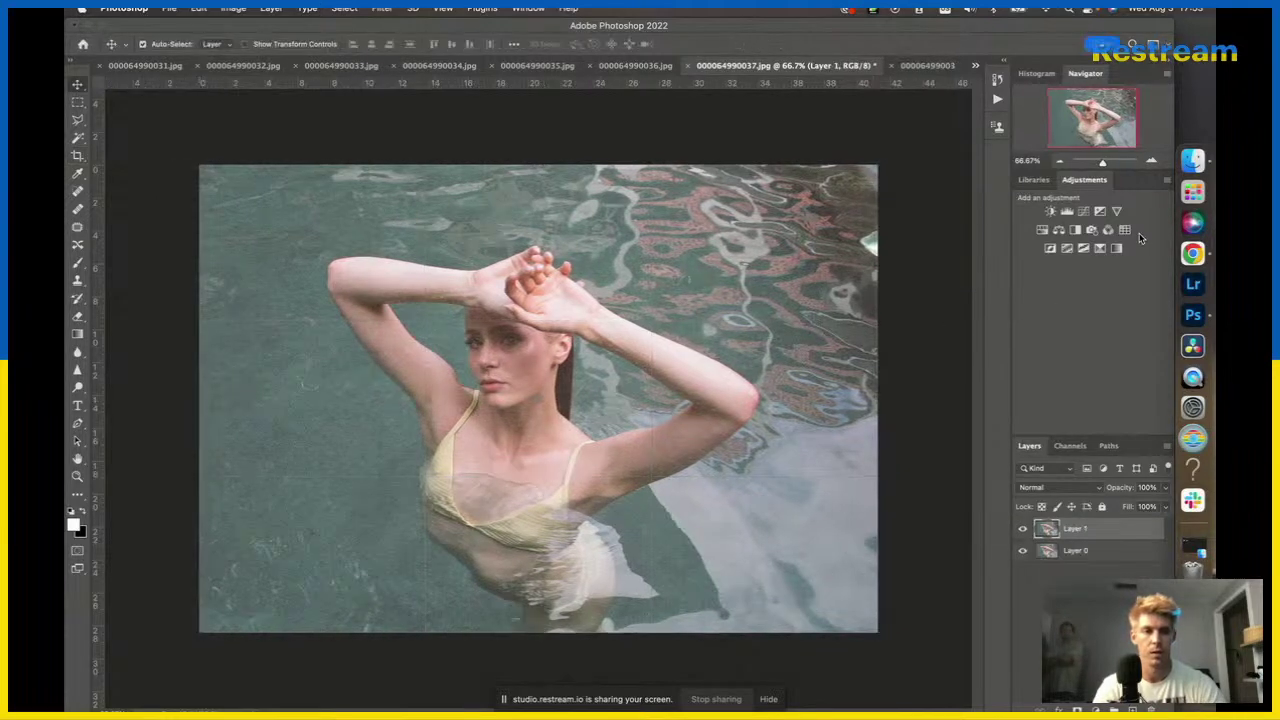
# Add a default Black & White adjustment and a Curves adjustment with a raised black-point input and a point at input 223, output 163.
pyautogui.click(1075, 229)
pyautogui.click(1083, 211)
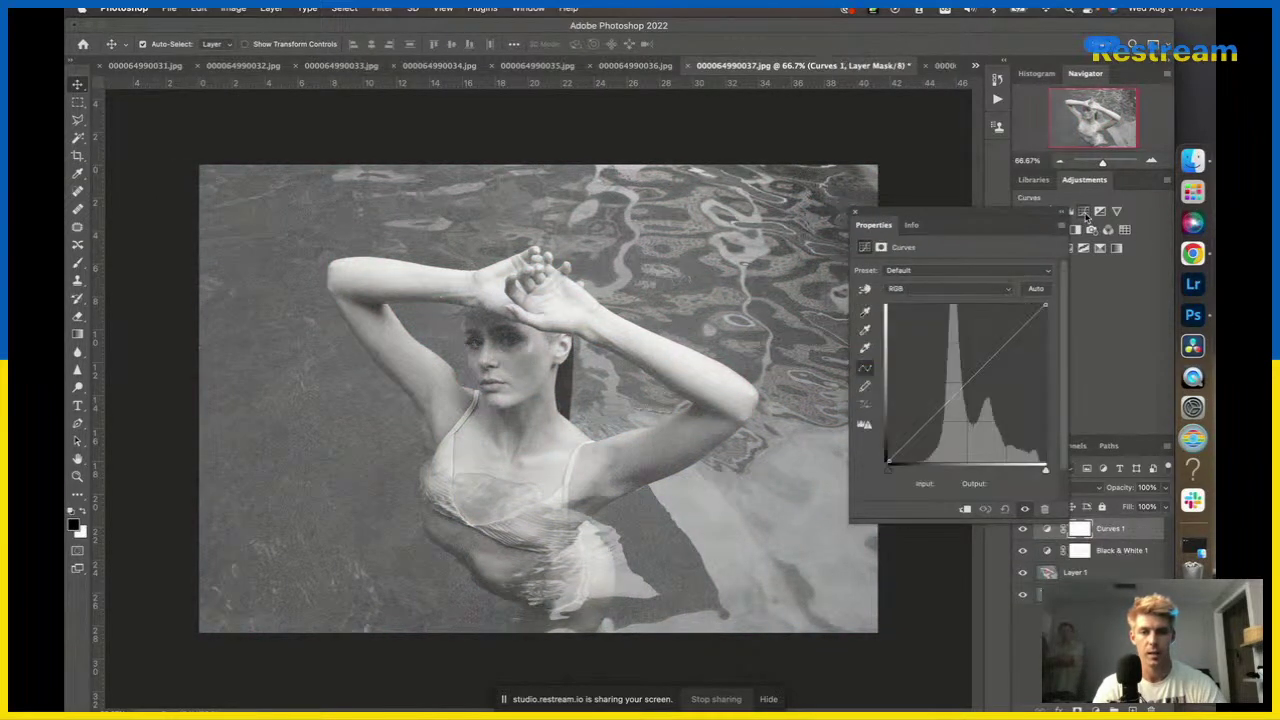
pyautogui.moveTo(889, 472); pyautogui.dragTo(928, 474)
pyautogui.moveTo(1012, 350)
pyautogui.mouseDown()
pyautogui.moveTo(997, 338)
pyautogui.moveTo(1025, 360)
pyautogui.mouseUp()
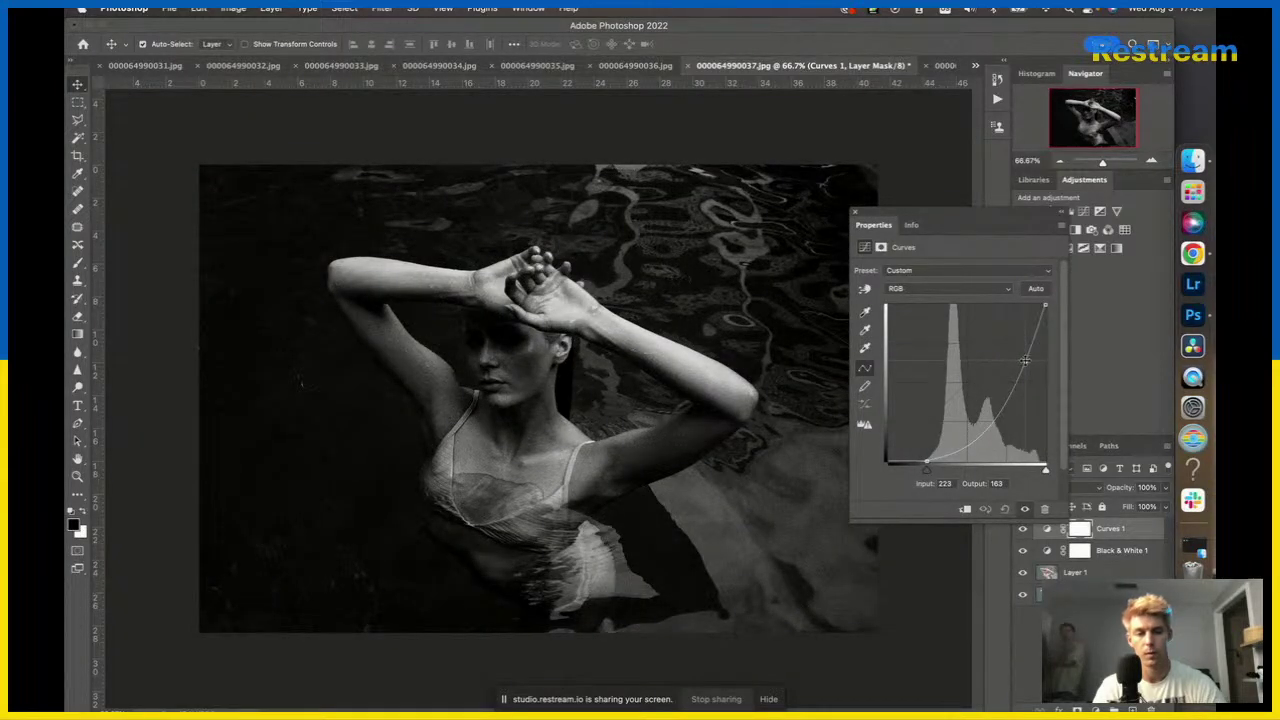
pyautogui.moveTo(1040, 474); pyautogui.dragTo(1047, 472)
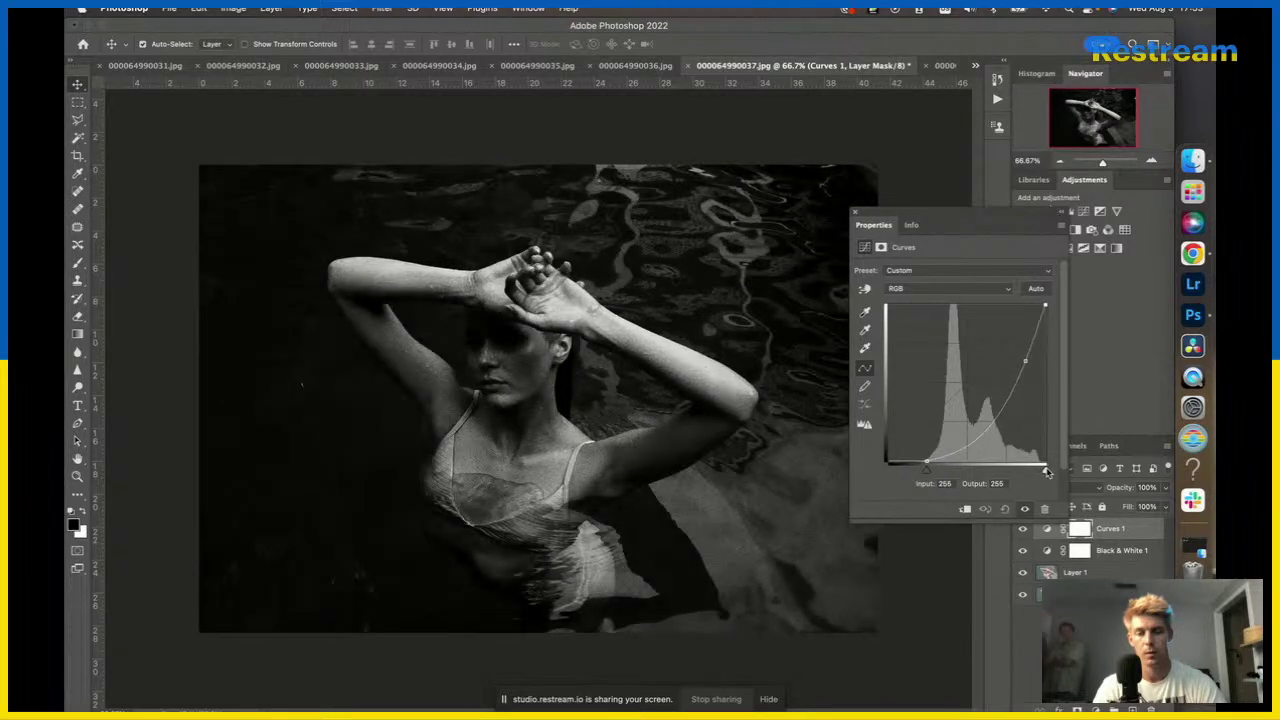
# Make Layer 1 active and crop both sides of the photo tighter around the woman, keeping its full height.
pyautogui.click(730, 470)
pyautogui.scroll(-3, 735, 471)
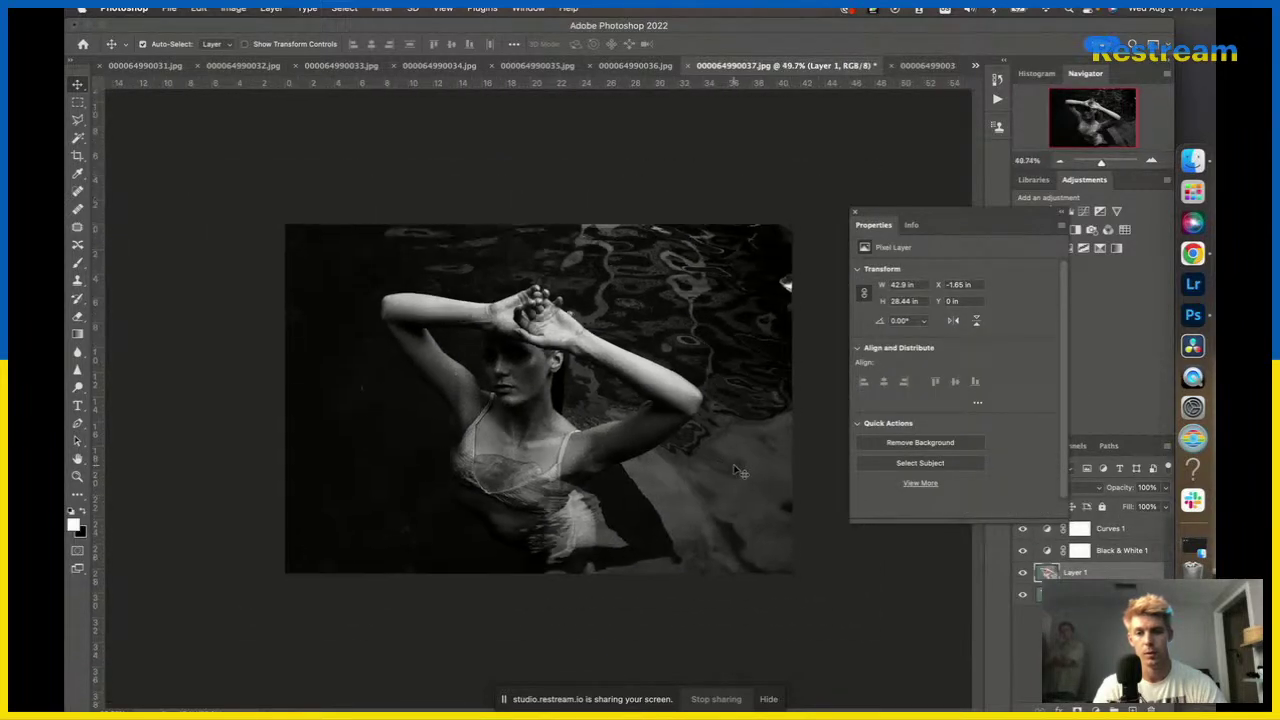
pyautogui.scroll(2, 735, 471)
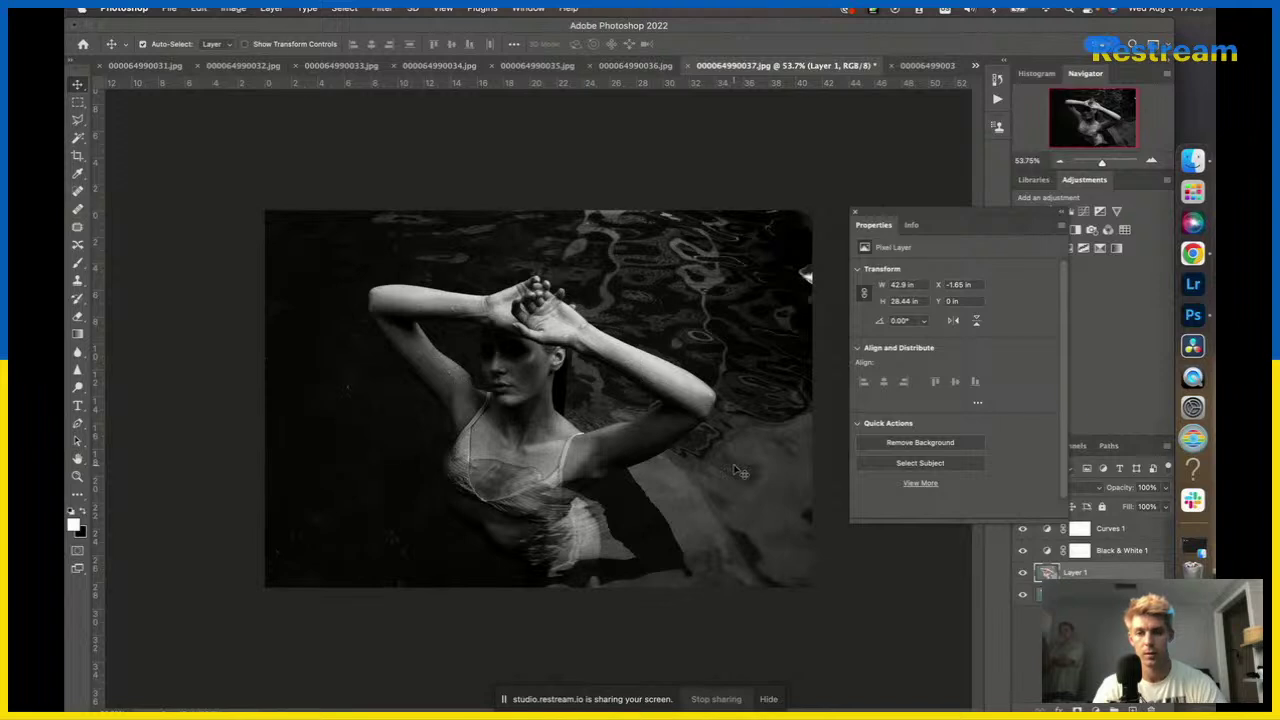
pyautogui.press('c')
pyautogui.moveTo(264, 400); pyautogui.dragTo(291, 398)
pyautogui.press('super+r')
pyautogui.press('super+r')
pyautogui.moveTo(785, 398); pyautogui.dragTo(775, 398)
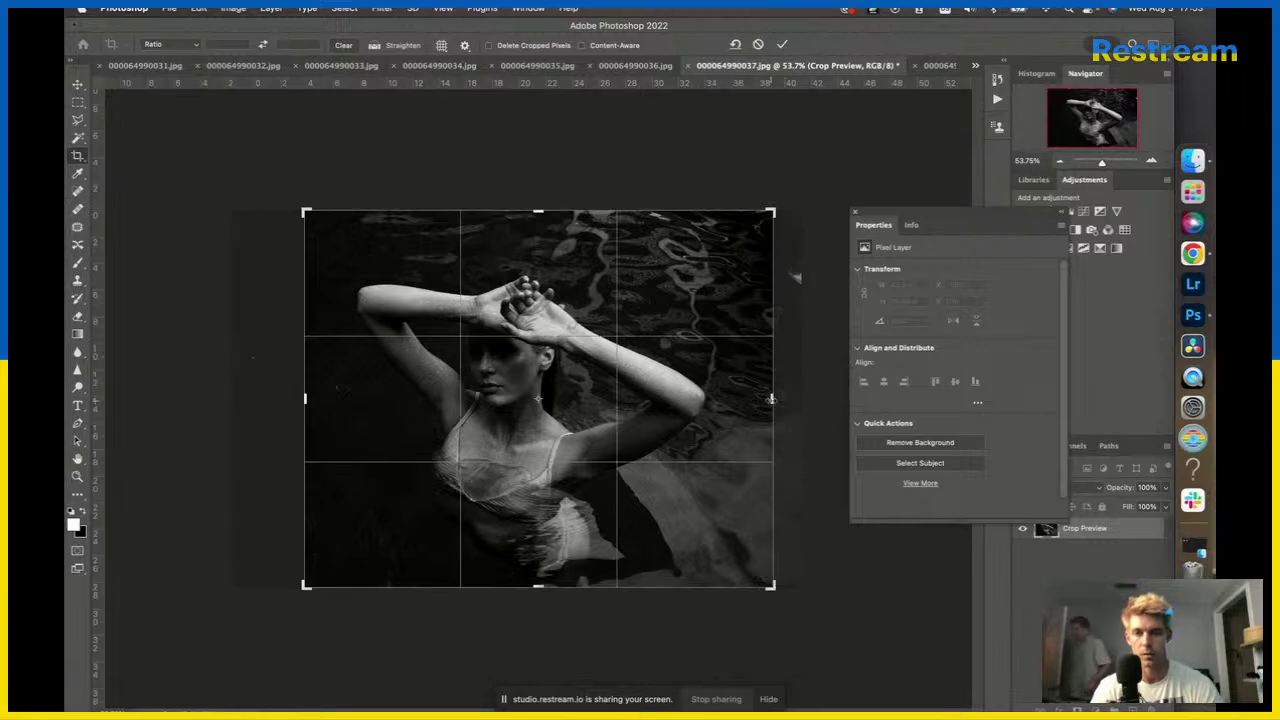
pyautogui.press('Return')
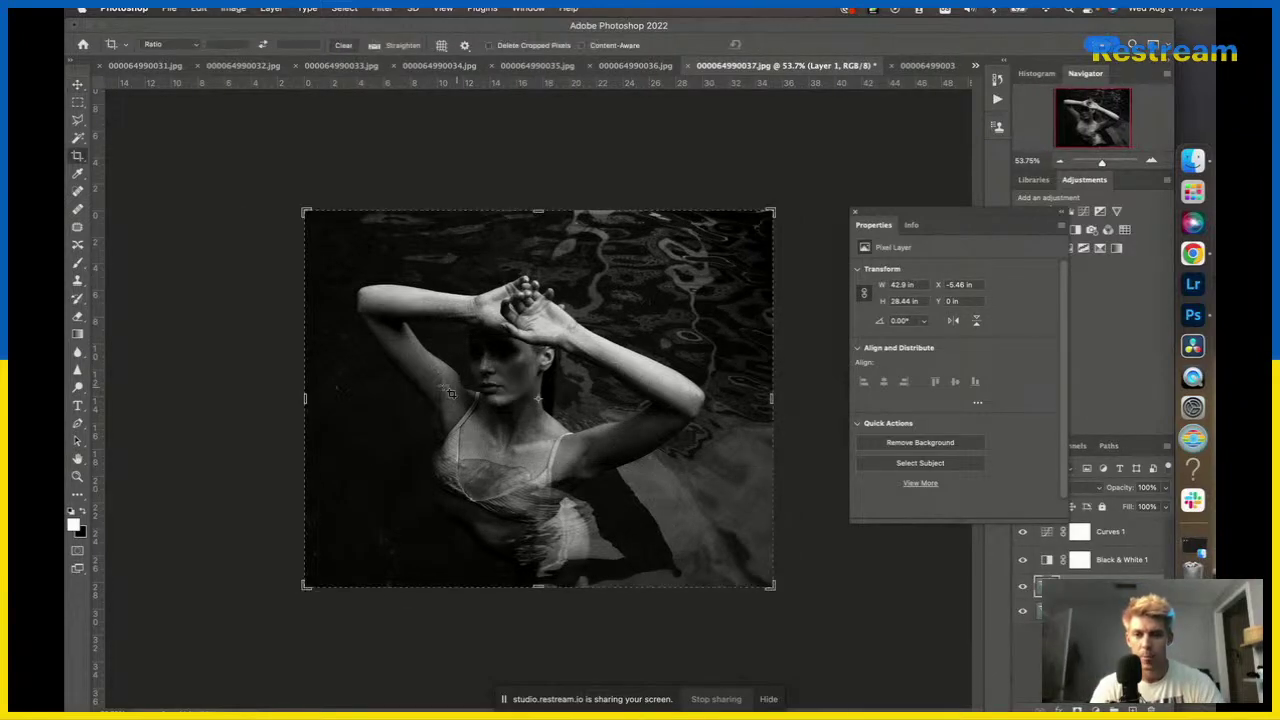
# Widen the crop to bring back nearly all the dark water left of the woman, keeping a strip about 1 in wide trimmed off the right.
pyautogui.moveTo(294, 400); pyautogui.dragTo(290, 402)
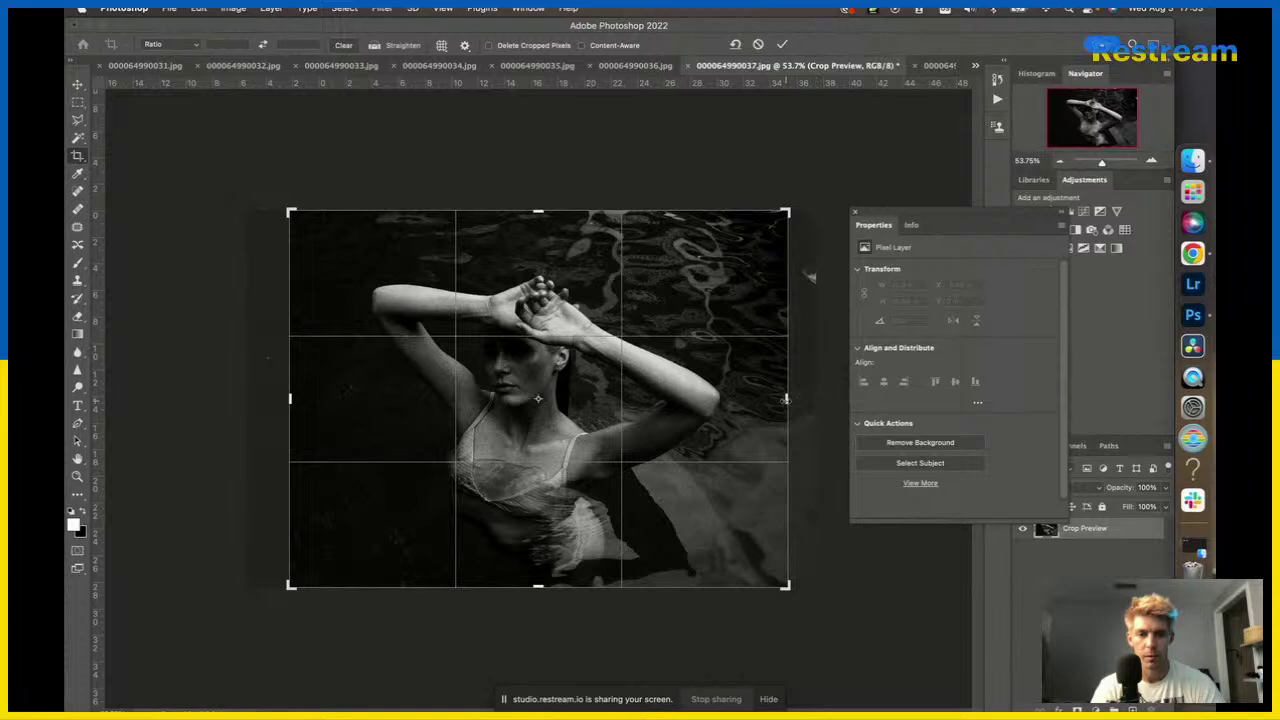
pyautogui.moveTo(787, 399); pyautogui.dragTo(792, 400)
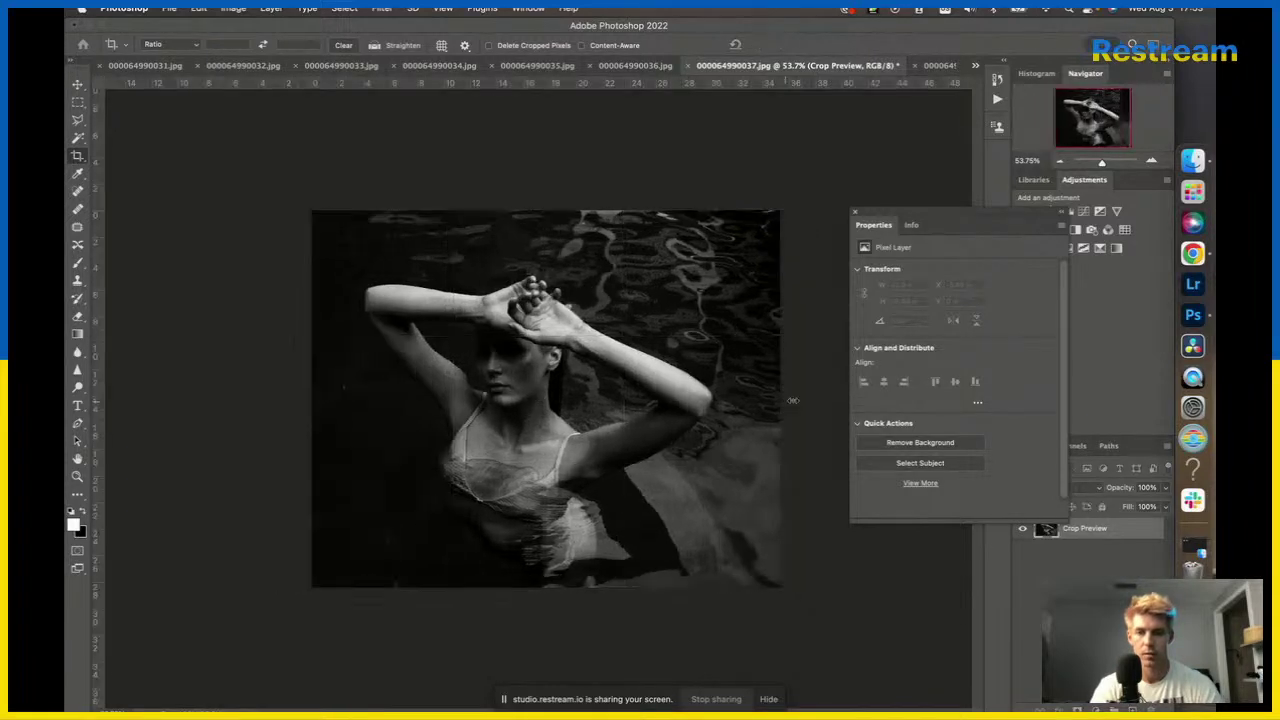
pyautogui.press('Return')
pyautogui.press('v')
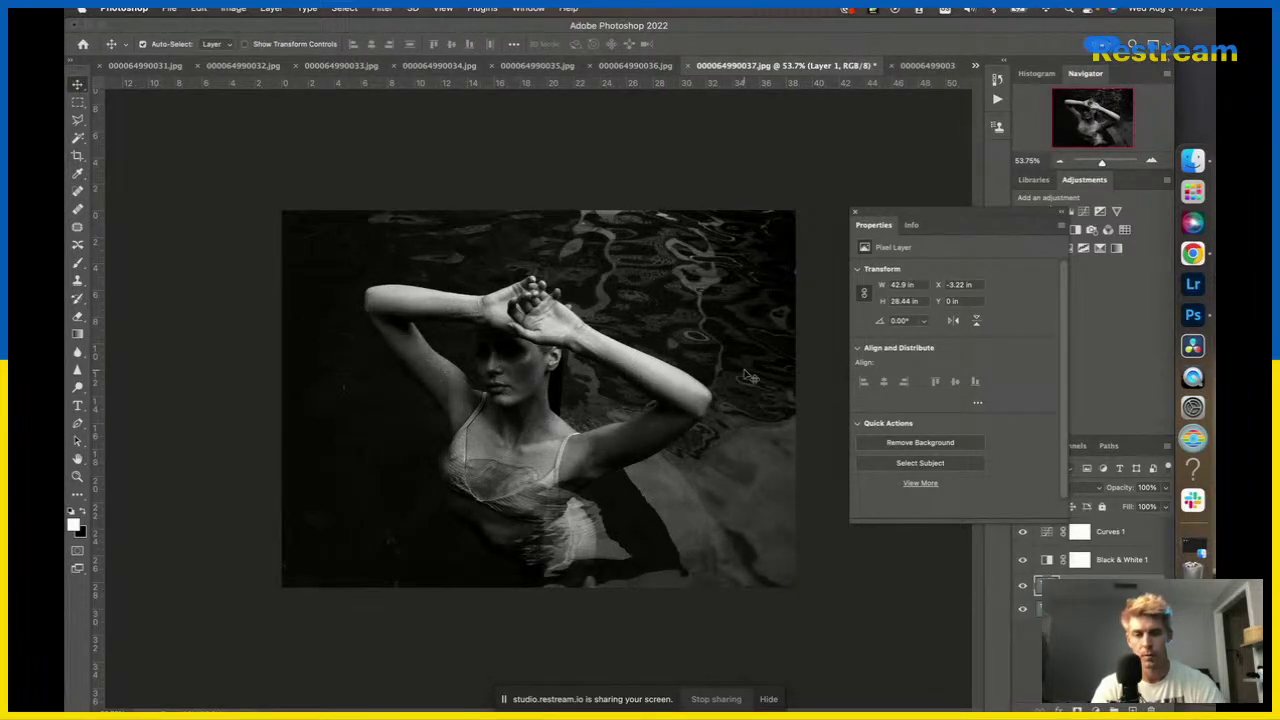
pyautogui.scroll(-5, 745, 377)
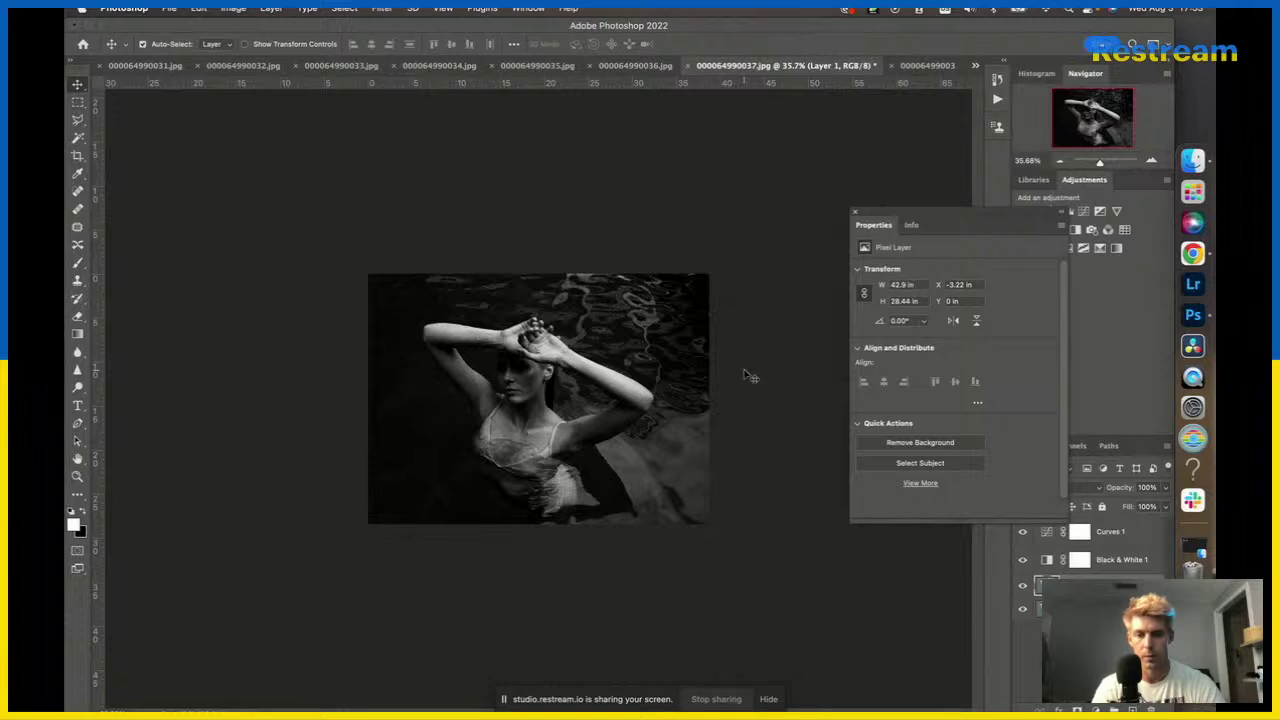
pyautogui.press('c')
pyautogui.moveTo(369, 400)
pyautogui.mouseDown()
pyautogui.moveTo(346, 400)
pyautogui.moveTo(356, 407)
pyautogui.mouseUp()
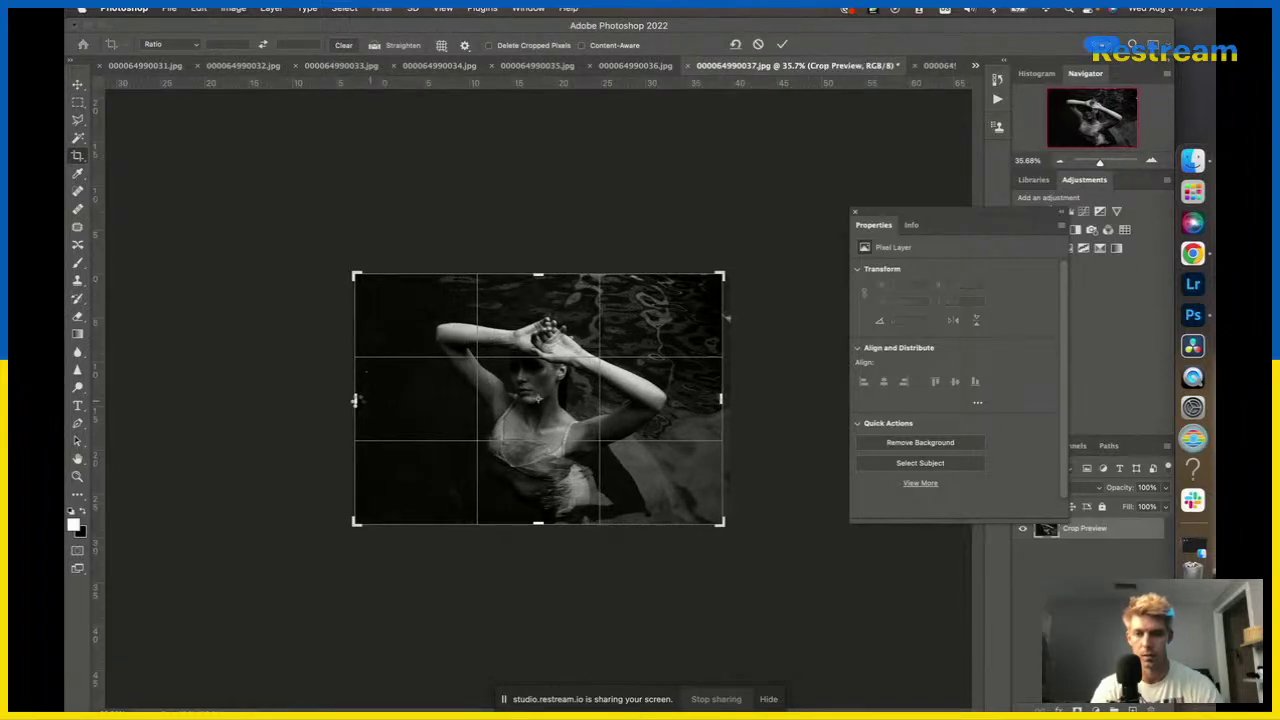
pyautogui.press('Return')
pyautogui.press('v')
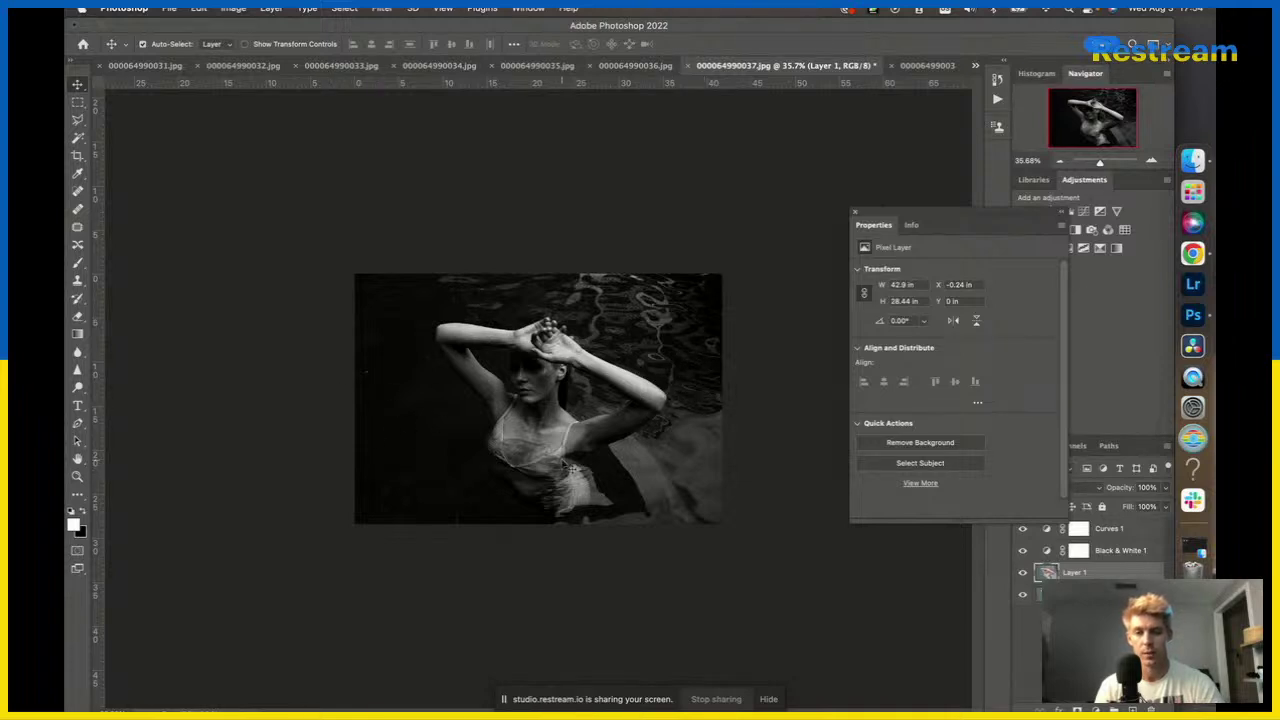
# Add a second Curves adjustment above the others with its white point at input 211, output 255, to brighten the highlights.
pyautogui.press('super+equal')
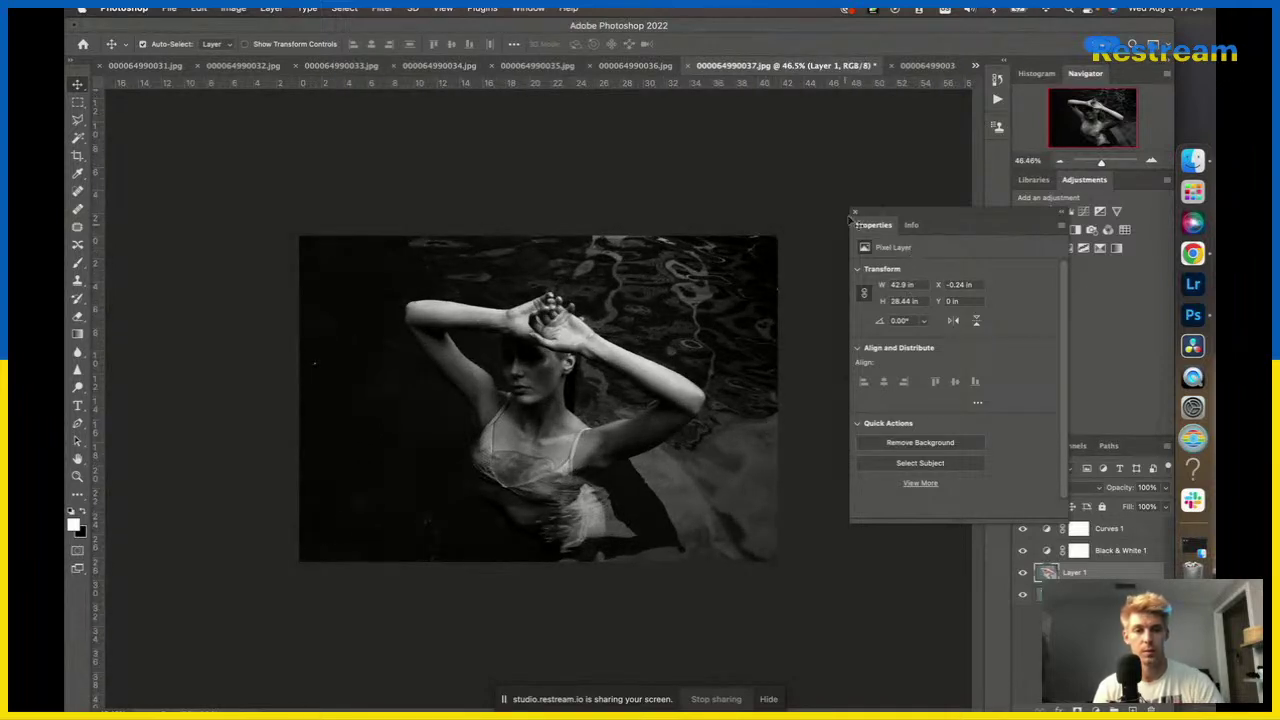
pyautogui.click(857, 219)
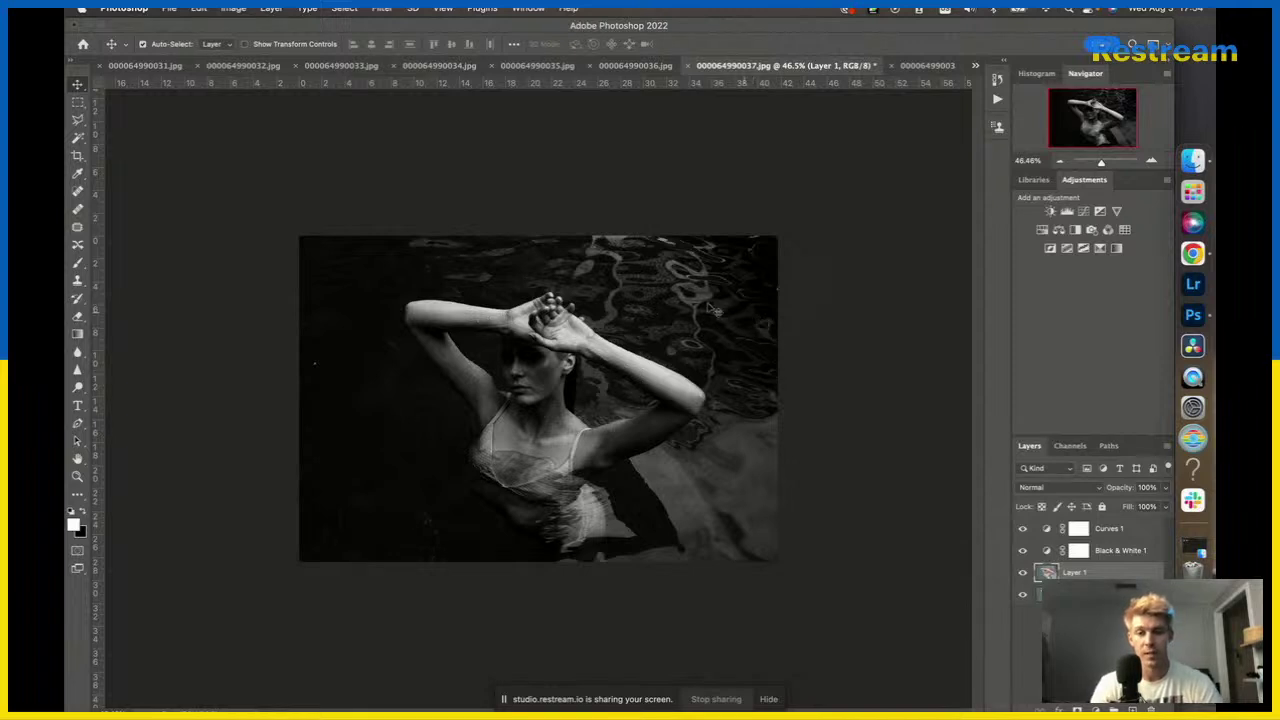
pyautogui.click(1083, 211)
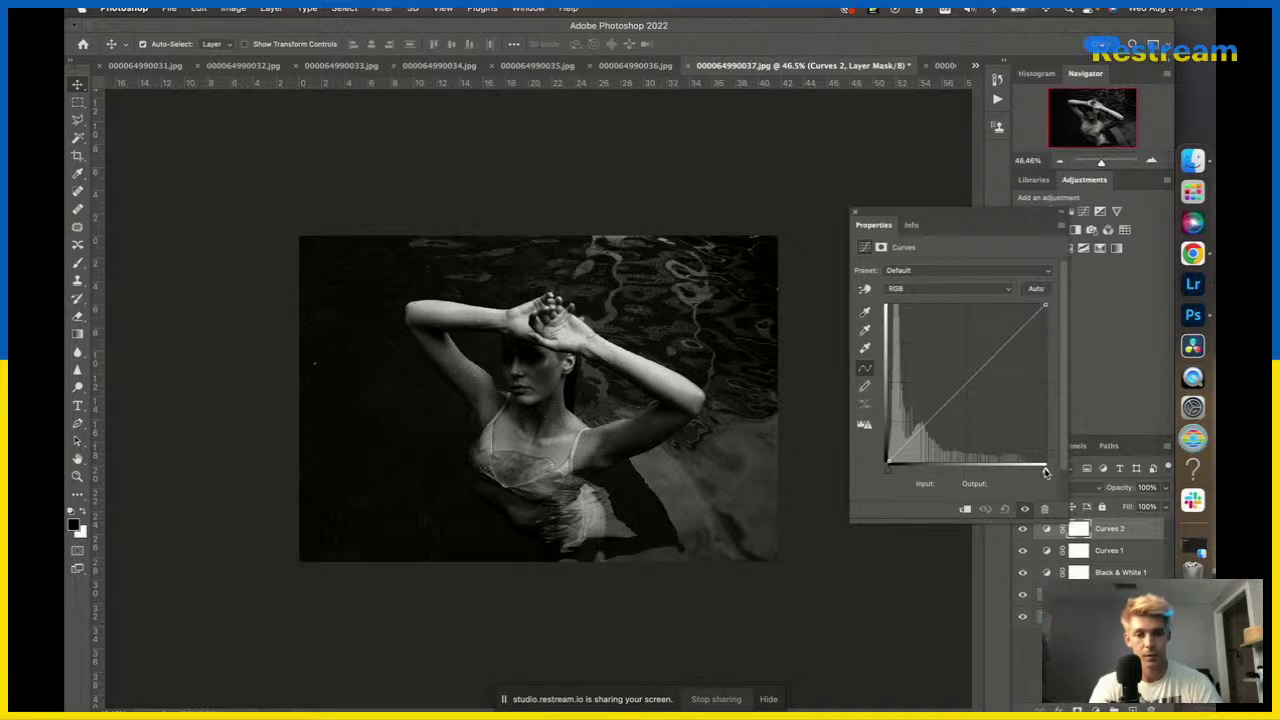
pyautogui.moveTo(1045, 472); pyautogui.dragTo(1019, 473)
pyautogui.scroll(3, 537, 398)
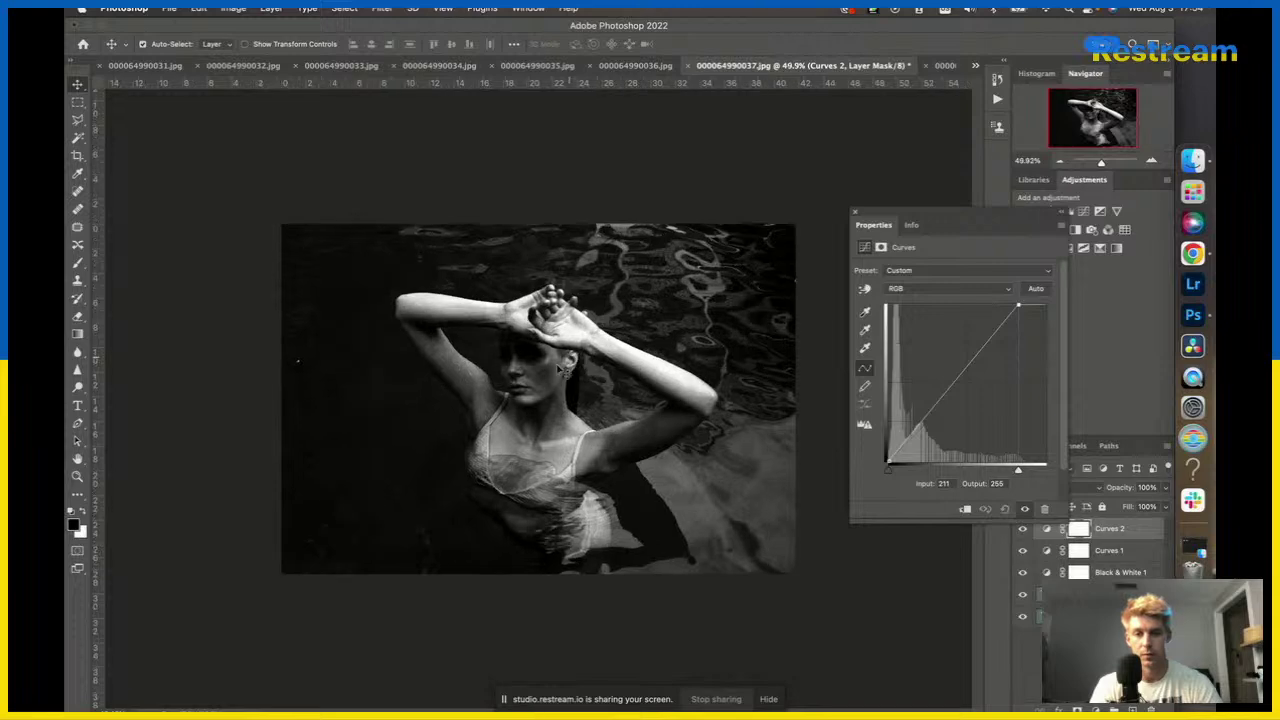
pyautogui.scroll(-2, 618, 365)
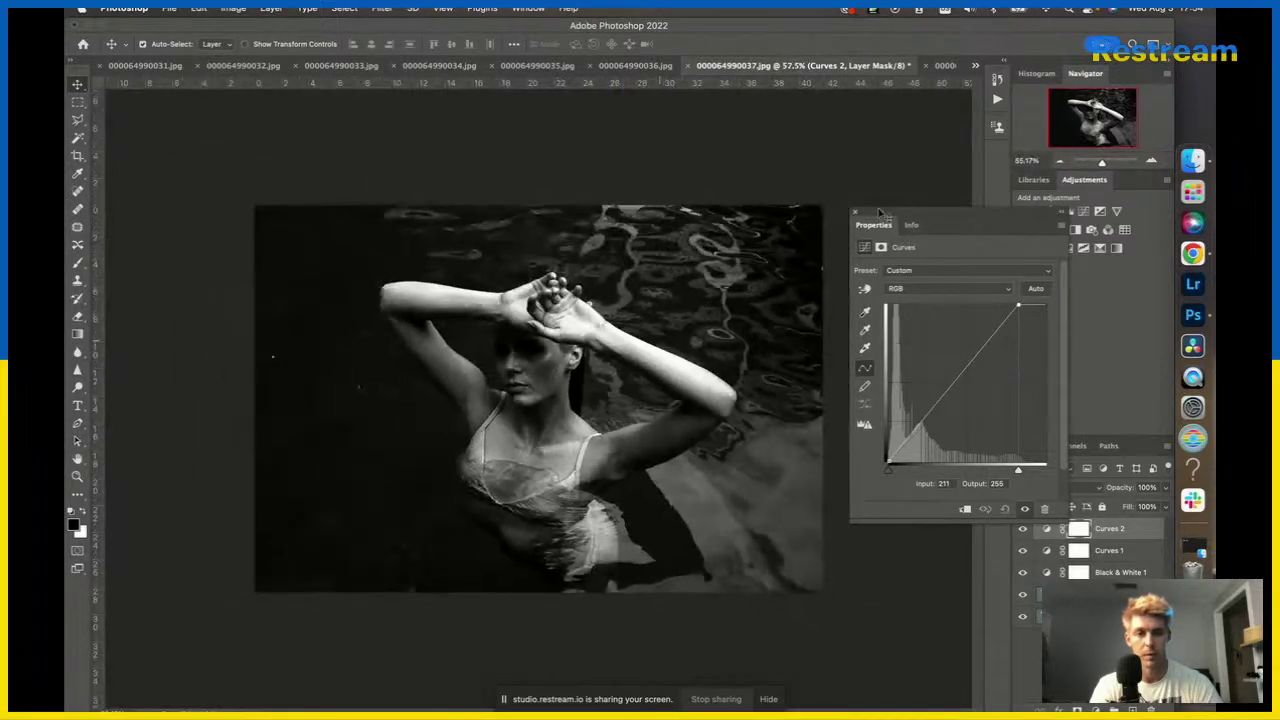
pyautogui.click(852, 214)
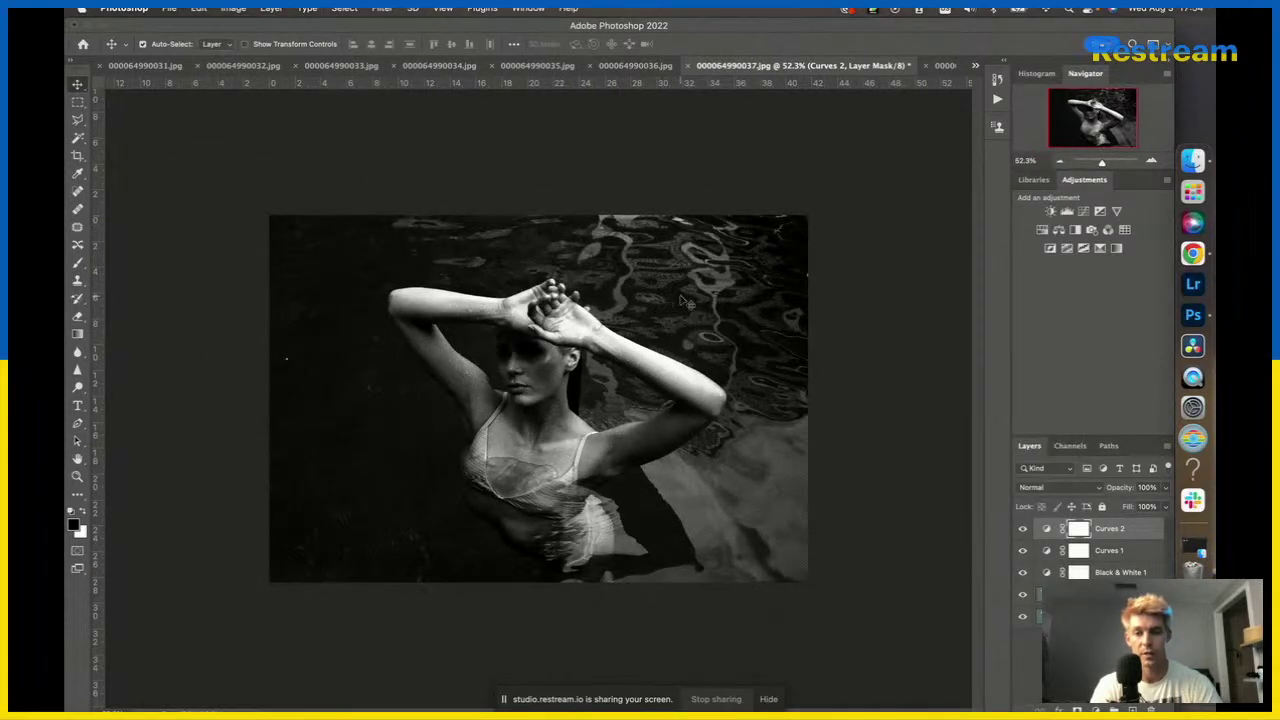
# Check the graded photo closer up and across the full frame, and switch to Google Chrome.
pyautogui.scroll(3, 681, 300)
pyautogui.scroll(-1, 682, 301)
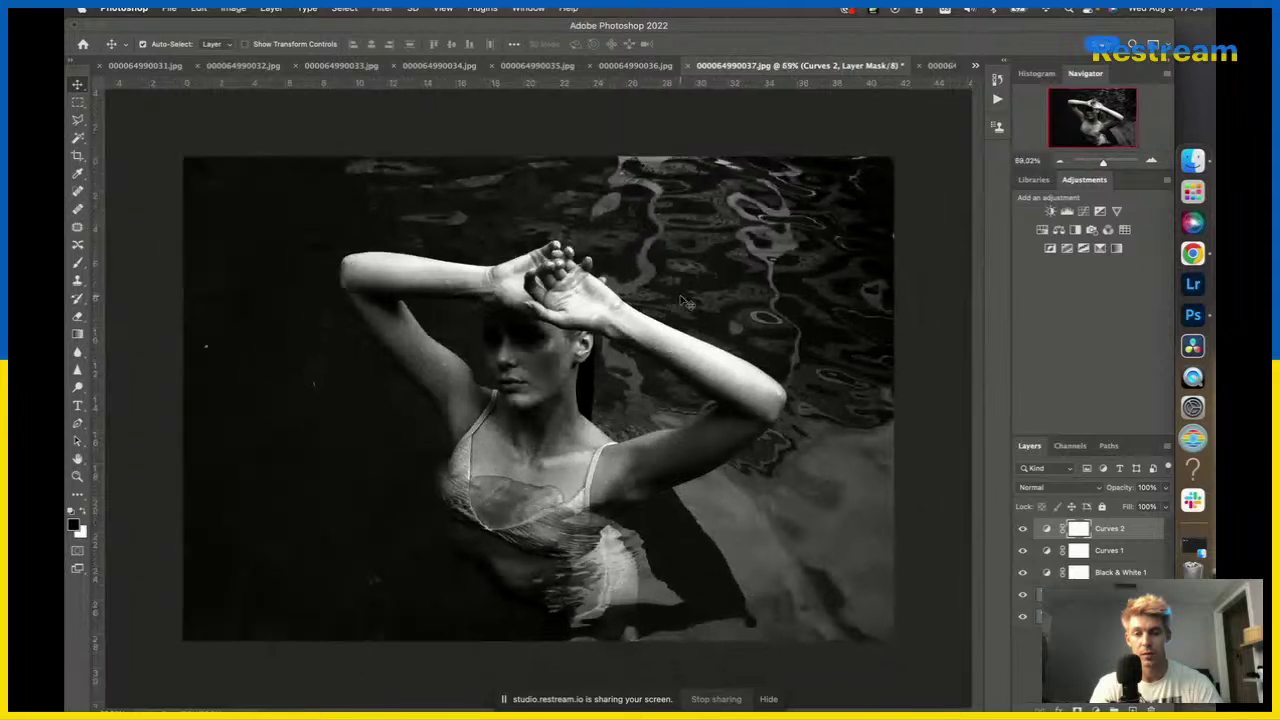
pyautogui.scroll(-1, 681, 300)
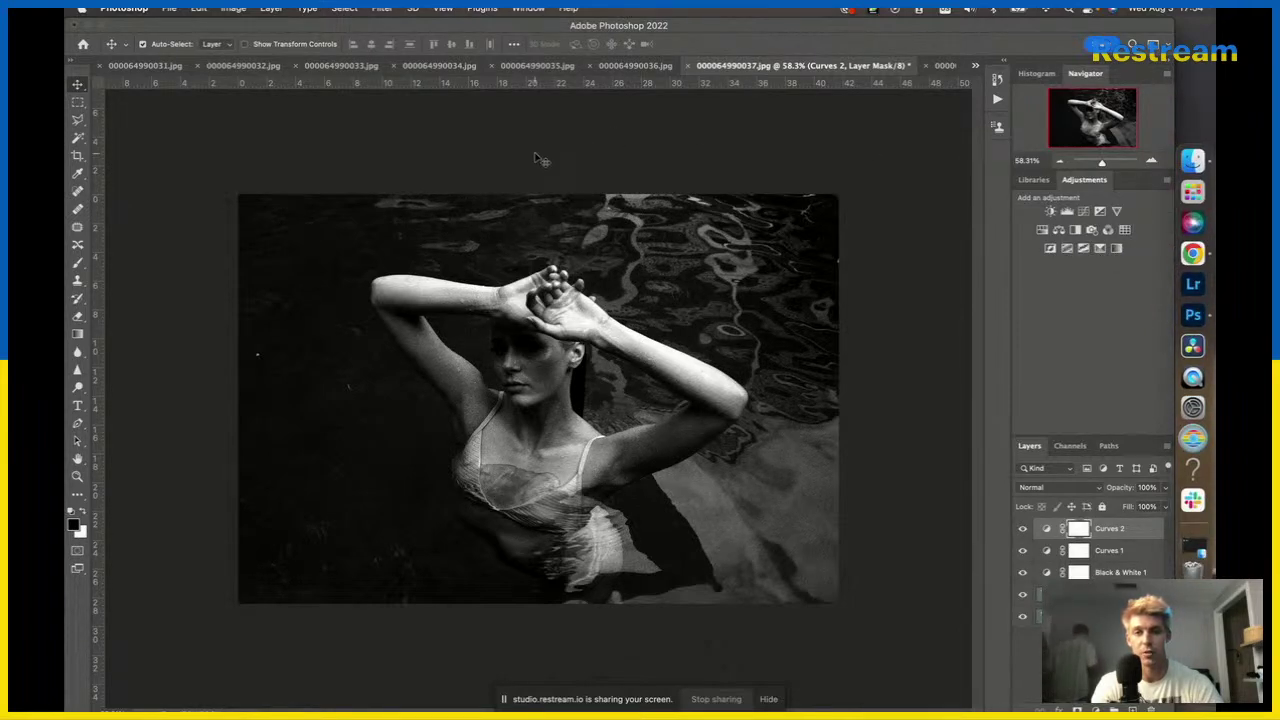
pyautogui.click(1186, 257)
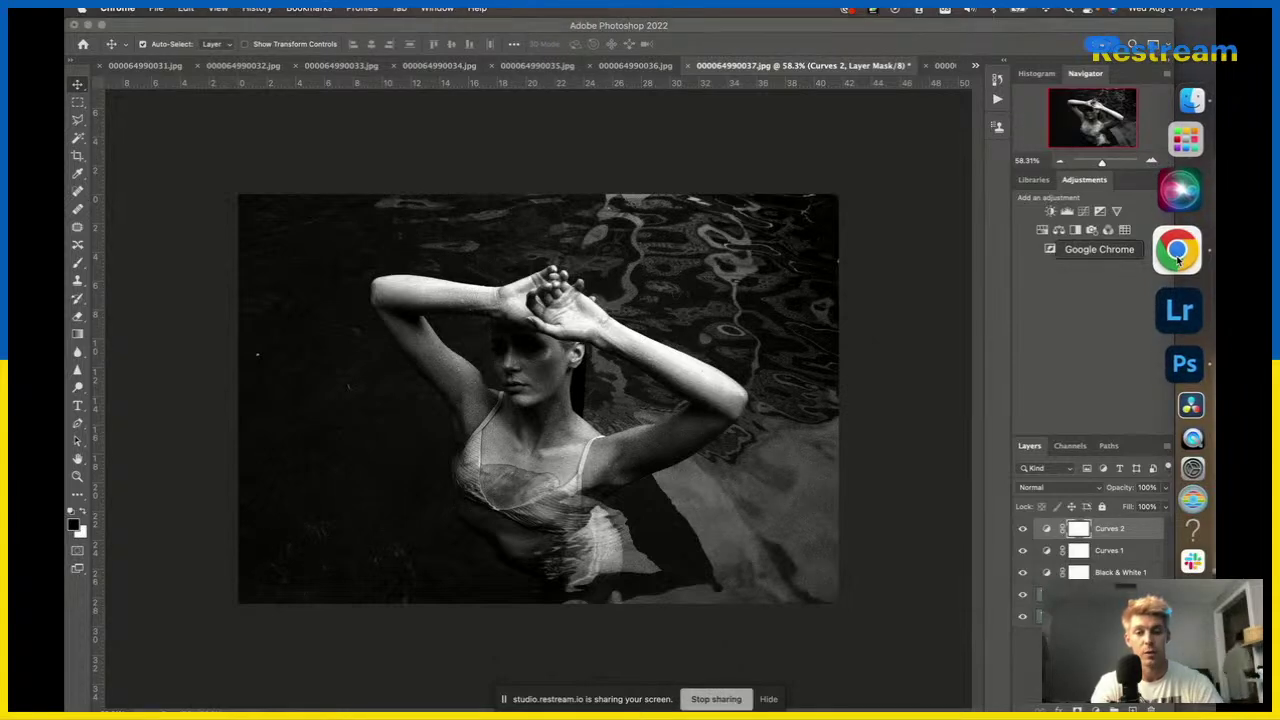